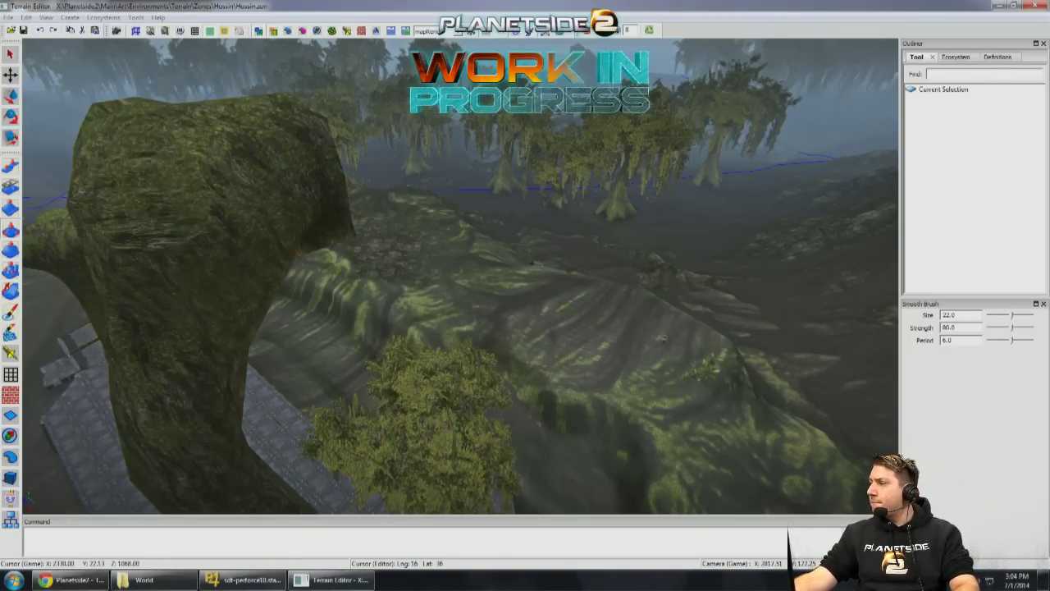
# Step: Smooth the terrain between the paved platform's edge and the mossy slope with the Smooth brush
pyautogui.moveTo(460, 433)
pyautogui.mouseDown(button='right')
pyautogui.moveTo(583, 302)
pyautogui.moveTo(553, 340)
pyautogui.moveTo(391, 355)
pyautogui.mouseUp(button='right')
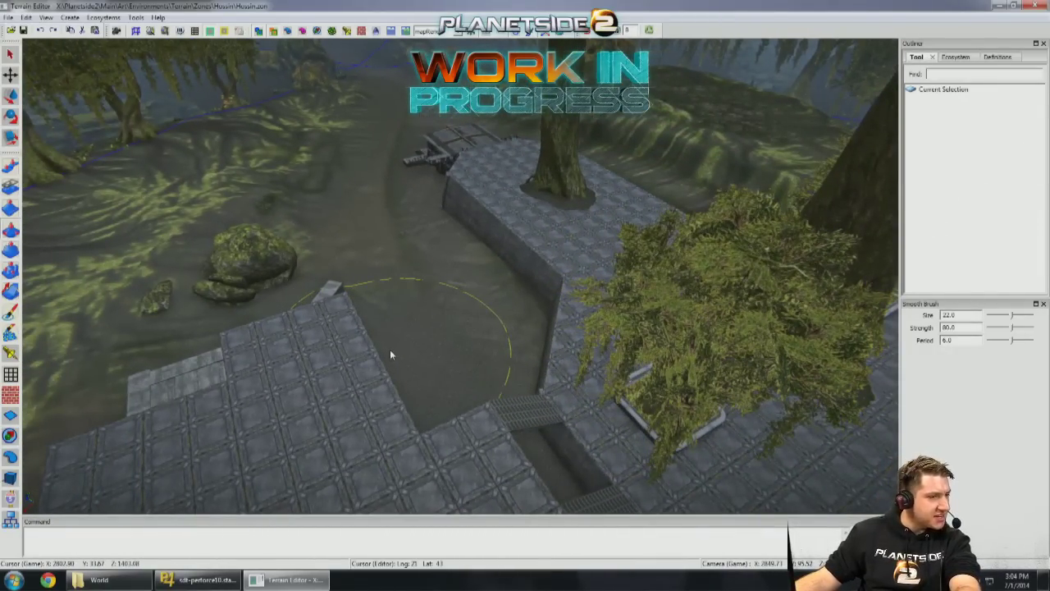
pyautogui.moveTo(396, 345)
pyautogui.mouseDown(button='right')
pyautogui.moveTo(404, 364)
pyautogui.moveTo(373, 379)
pyautogui.moveTo(475, 353)
pyautogui.moveTo(516, 379)
pyautogui.moveTo(462, 369)
pyautogui.mouseUp(button='right')
pyautogui.press('l')
pyautogui.press('s')
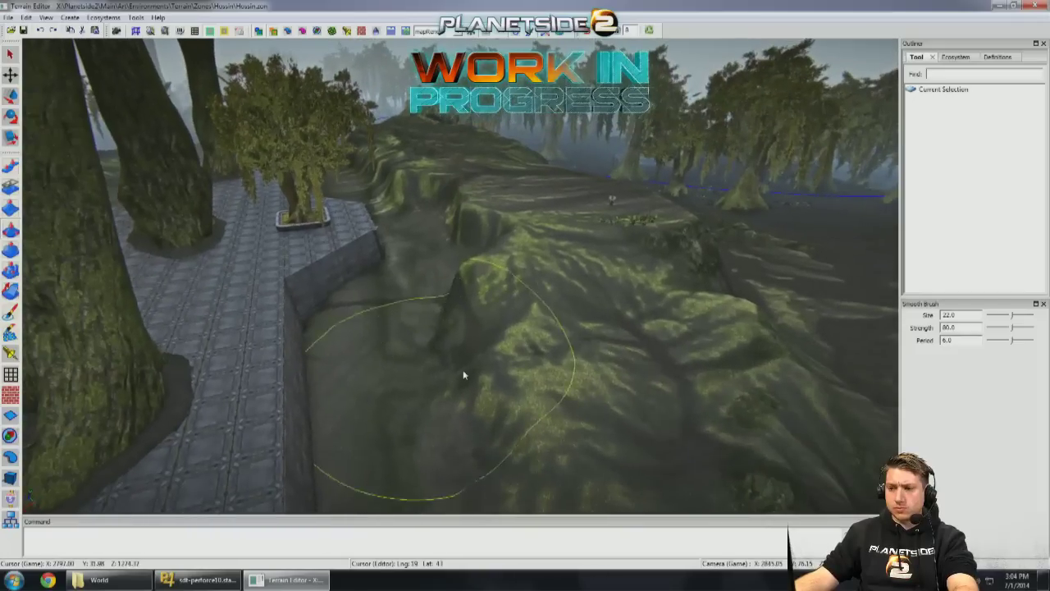
pyautogui.moveTo(463, 370); pyautogui.dragTo(460, 377)
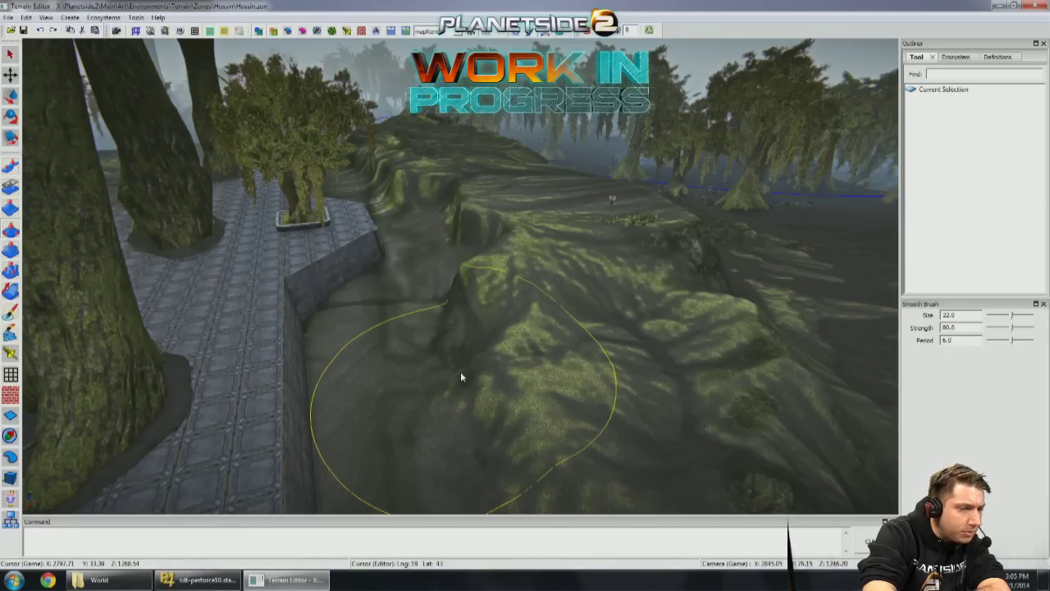
# Step: Examine the terrain and the road through the trees around the base
pyautogui.moveTo(518, 356)
pyautogui.mouseDown(button='right')
pyautogui.moveTo(555, 344)
pyautogui.moveTo(440, 293)
pyautogui.moveTo(329, 141)
pyautogui.moveTo(588, 470)
pyautogui.moveTo(355, 217)
pyautogui.moveTo(505, 238)
pyautogui.moveTo(350, 213)
pyautogui.moveTo(357, 236)
pyautogui.mouseUp(button='right')
pyautogui.press('l')
pyautogui.press('s')
pyautogui.moveTo(439, 280); pyautogui.dragTo(375, 260, button='right')
pyautogui.moveTo(443, 280); pyautogui.dragTo(443, 280, button='right')
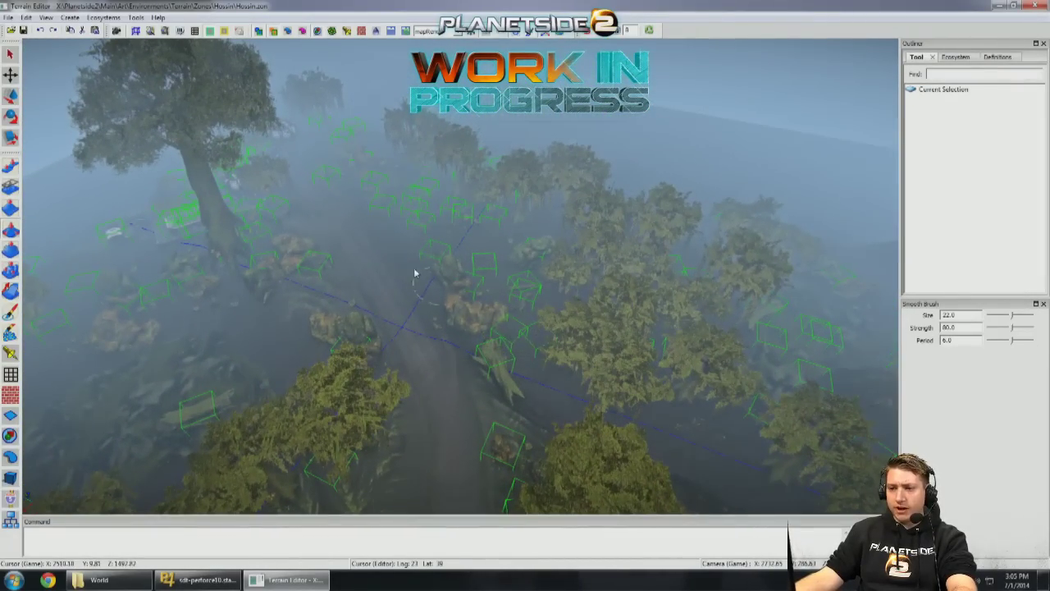
pyautogui.moveTo(416, 340); pyautogui.dragTo(571, 314, button='right')
pyautogui.moveTo(486, 362); pyautogui.dragTo(476, 293, button='right')
pyautogui.moveTo(535, 238)
pyautogui.mouseDown(button='right')
pyautogui.moveTo(517, 252)
pyautogui.moveTo(535, 266)
pyautogui.moveTo(525, 296)
pyautogui.moveTo(433, 274)
pyautogui.moveTo(341, 215)
pyautogui.mouseUp(button='right')
pyautogui.moveTo(366, 153)
pyautogui.mouseDown(button='right')
pyautogui.moveTo(654, 216)
pyautogui.moveTo(697, 241)
pyautogui.moveTo(692, 253)
pyautogui.moveTo(689, 242)
pyautogui.moveTo(653, 250)
pyautogui.moveTo(697, 255)
pyautogui.moveTo(708, 265)
pyautogui.moveTo(699, 281)
pyautogui.moveTo(603, 324)
pyautogui.moveTo(577, 307)
pyautogui.moveTo(634, 298)
pyautogui.moveTo(626, 290)
pyautogui.mouseUp(button='right')
# Step: Delete the vehicle parked on the pad beneath the raised platform
pyautogui.press('l')
pyautogui.press('s')
pyautogui.press('l')
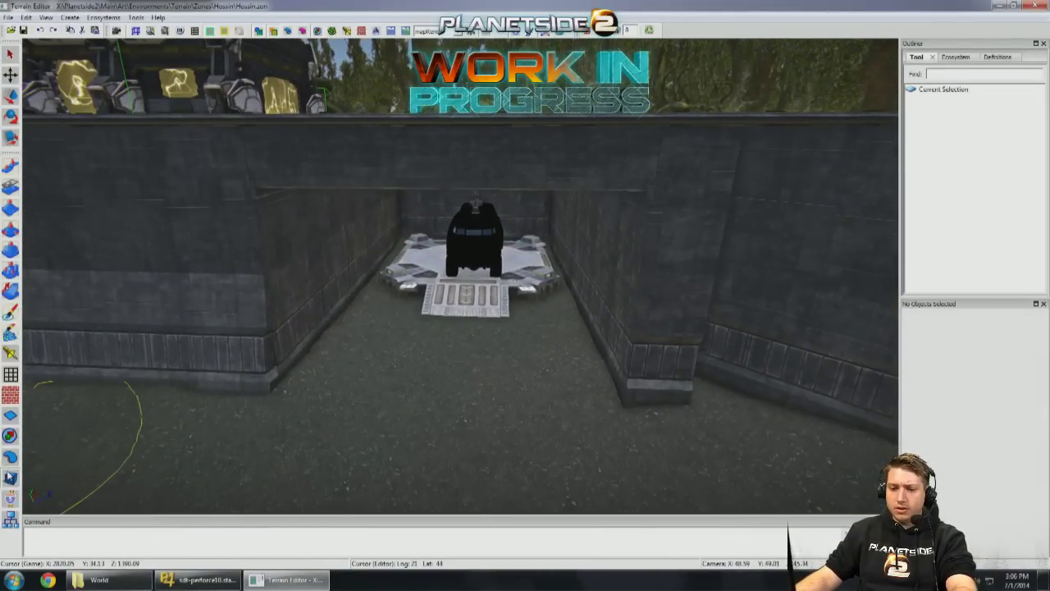
pyautogui.press('Delete')
# Step: Inspect the terrain around the stairway building and the walls of the tree platform from several sides
pyautogui.moveTo(485, 250)
pyautogui.mouseDown(button='right')
pyautogui.moveTo(423, 289)
pyautogui.moveTo(460, 288)
pyautogui.moveTo(429, 288)
pyautogui.moveTo(612, 336)
pyautogui.mouseUp(button='right')
pyautogui.press('s')
pyautogui.moveTo(515, 316)
pyautogui.mouseDown(button='right')
pyautogui.moveTo(521, 297)
pyautogui.moveTo(494, 304)
pyautogui.moveTo(518, 224)
pyautogui.moveTo(543, 212)
pyautogui.moveTo(538, 307)
pyautogui.moveTo(432, 335)
pyautogui.moveTo(436, 357)
pyautogui.moveTo(456, 379)
pyautogui.moveTo(548, 287)
pyautogui.moveTo(575, 286)
pyautogui.moveTo(568, 270)
pyautogui.moveTo(581, 278)
pyautogui.moveTo(542, 253)
pyautogui.mouseUp(button='right')
pyautogui.press('l')
pyautogui.press('s')
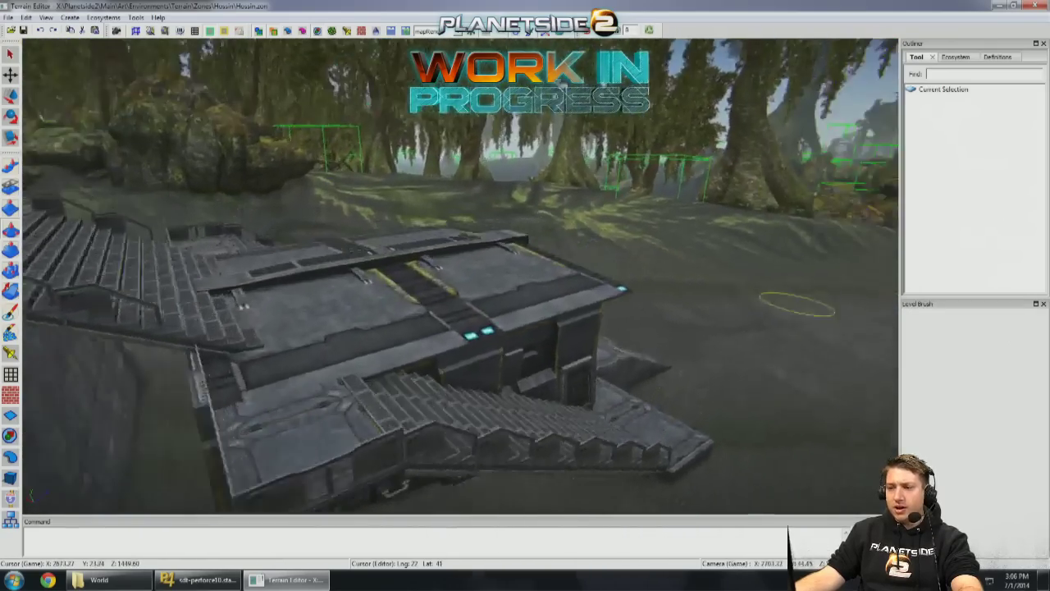
pyautogui.moveTo(780, 309); pyautogui.dragTo(780, 309, button='right')
pyautogui.moveTo(574, 291); pyautogui.dragTo(525, 291, button='right')
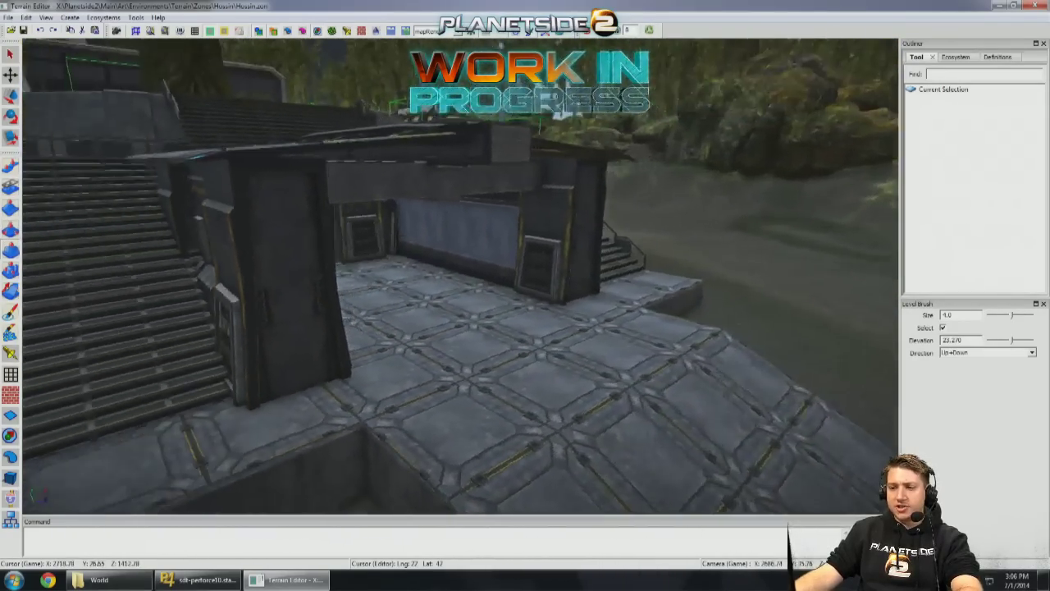
pyautogui.moveTo(421, 276)
pyautogui.mouseDown(button='right')
pyautogui.moveTo(482, 125)
pyautogui.moveTo(459, 156)
pyautogui.mouseUp(button='right')
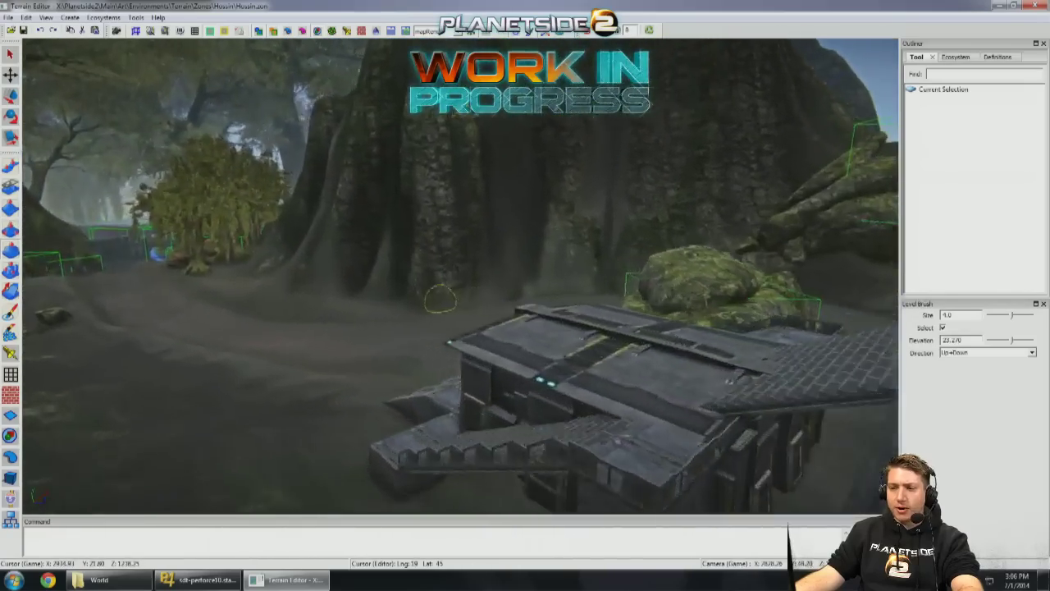
pyautogui.moveTo(439, 299)
pyautogui.mouseDown(button='right')
pyautogui.moveTo(426, 287)
pyautogui.moveTo(509, 246)
pyautogui.moveTo(445, 339)
pyautogui.moveTo(205, 295)
pyautogui.mouseUp(button='right')
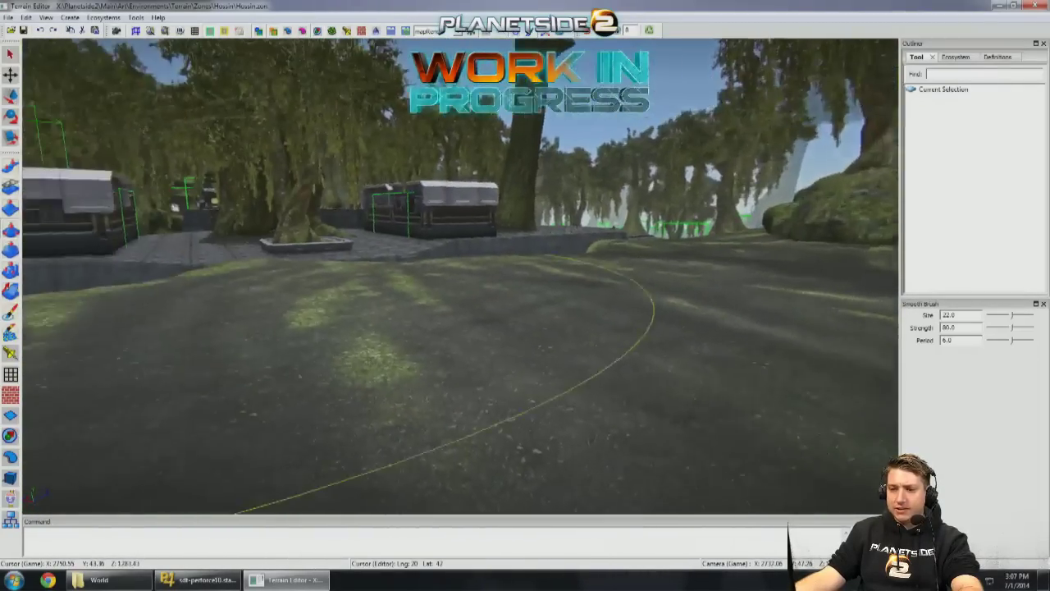
pyautogui.moveTo(205, 295); pyautogui.dragTo(240, 279, button='right')
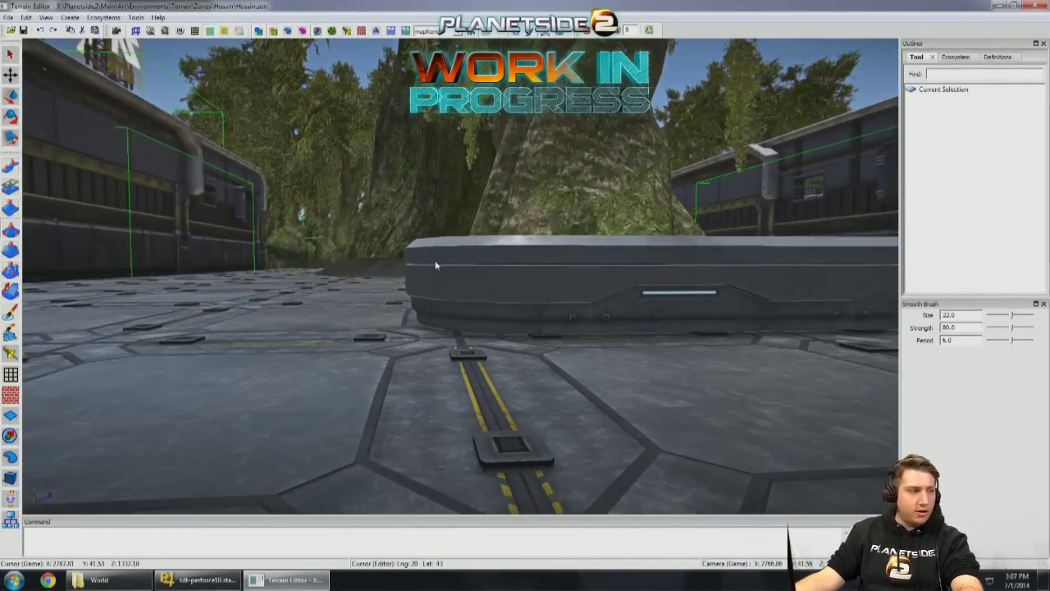
pyautogui.moveTo(435, 260); pyautogui.dragTo(386, 283, button='right')
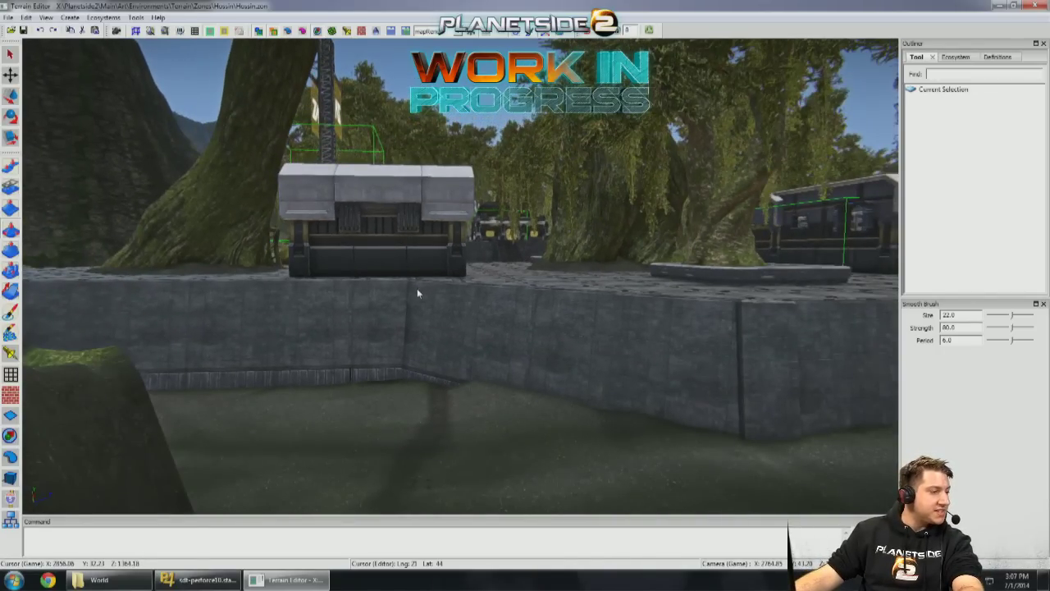
# Step: Alternate between the Level and Smooth brushes around the platform and stairway building, ending on the Smooth brush
pyautogui.press('l')
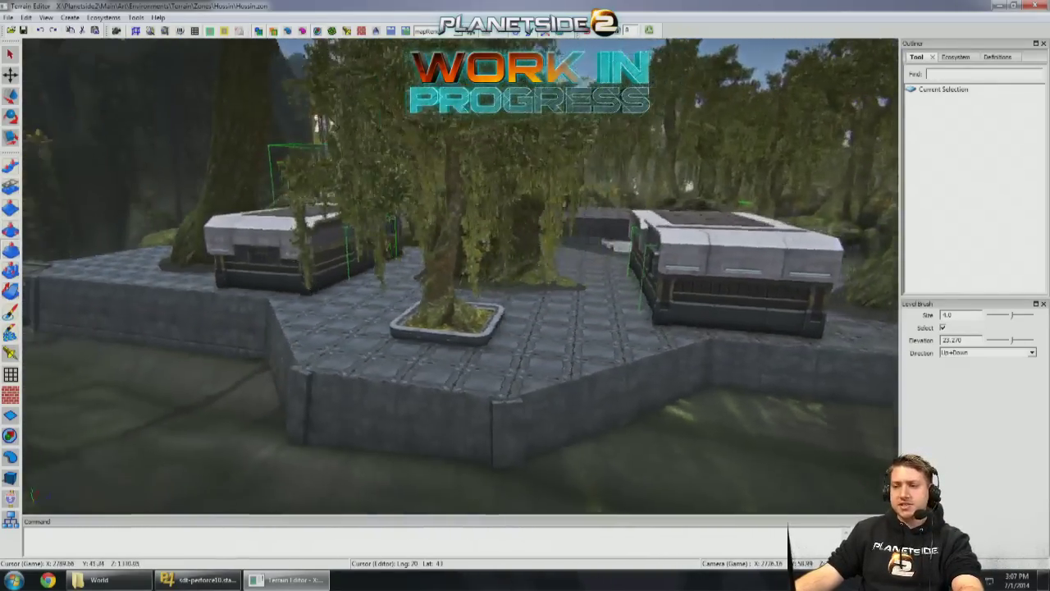
pyautogui.moveTo(508, 275)
pyautogui.mouseDown(button='right')
pyautogui.moveTo(528, 263)
pyautogui.moveTo(480, 277)
pyautogui.moveTo(490, 263)
pyautogui.moveTo(649, 273)
pyautogui.moveTo(609, 270)
pyautogui.moveTo(551, 293)
pyautogui.moveTo(580, 306)
pyautogui.moveTo(521, 262)
pyautogui.moveTo(604, 265)
pyautogui.mouseUp(button='right')
pyautogui.press('s')
pyautogui.press('l')
pyautogui.press('s')
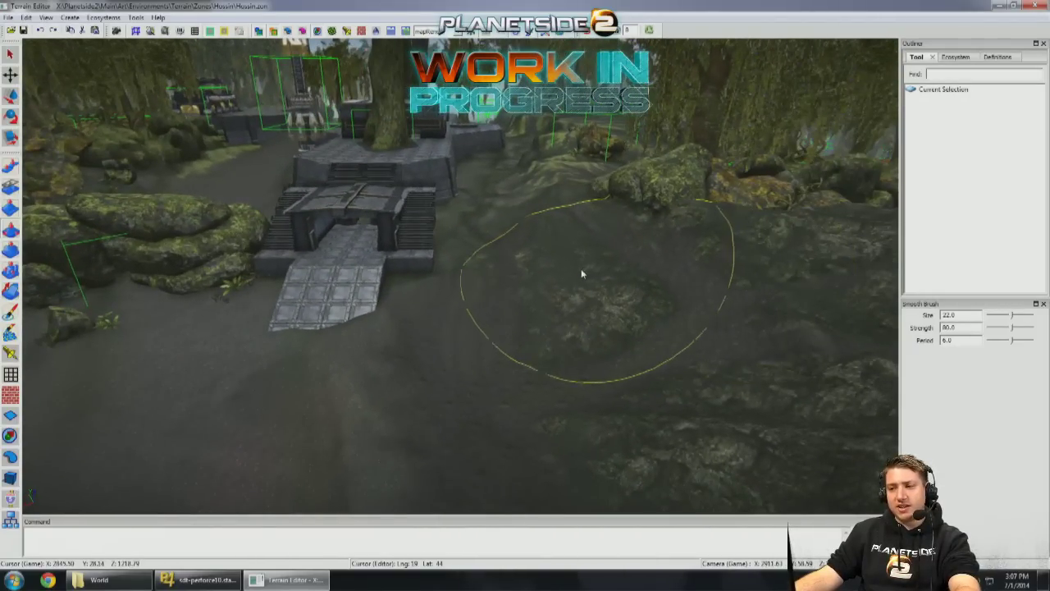
# Step: Set the brush hotkeys in the user preferences to 4 for Size Up and 3 for Size Down
pyautogui.click(27, 17)
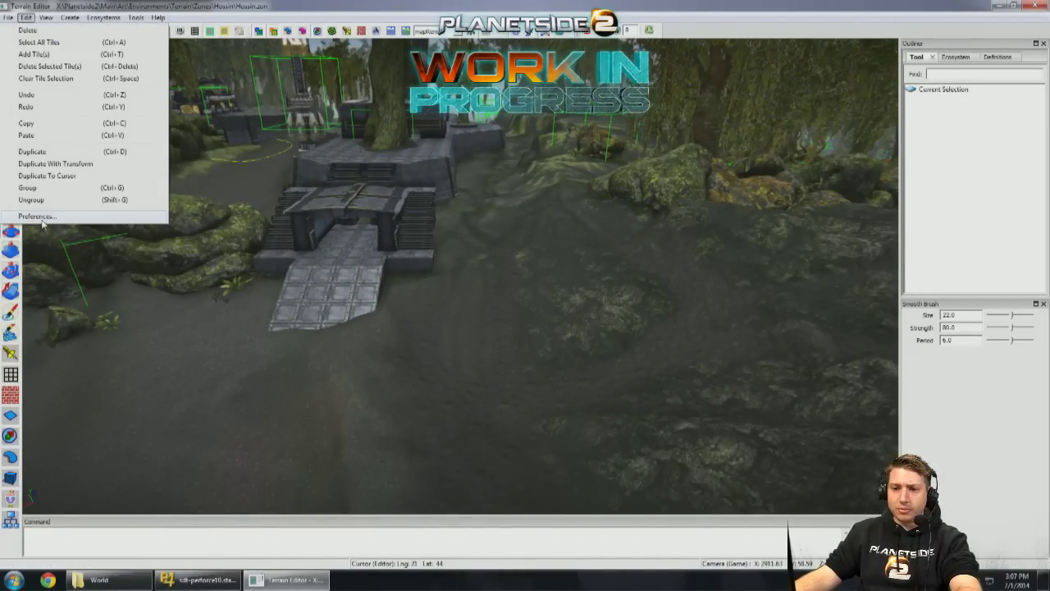
pyautogui.click(37, 216)
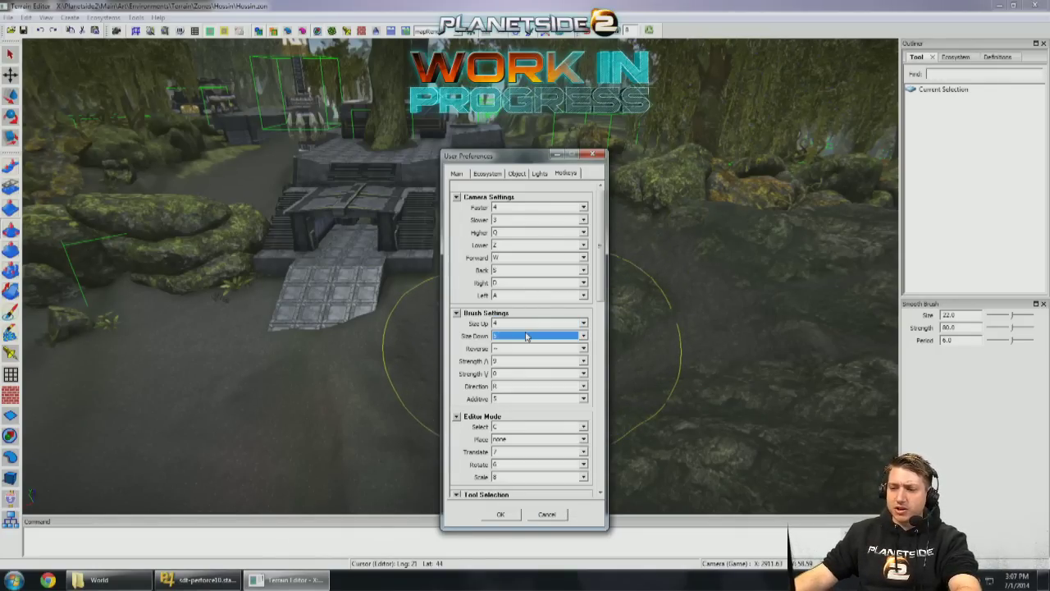
pyautogui.click(500, 514)
# Step: Test the brush size hotkeys by enlarging the Smooth brush to 26 and reducing it to 23
pyautogui.press('4')
pyautogui.press('4')
pyautogui.press('4')
pyautogui.press('4')
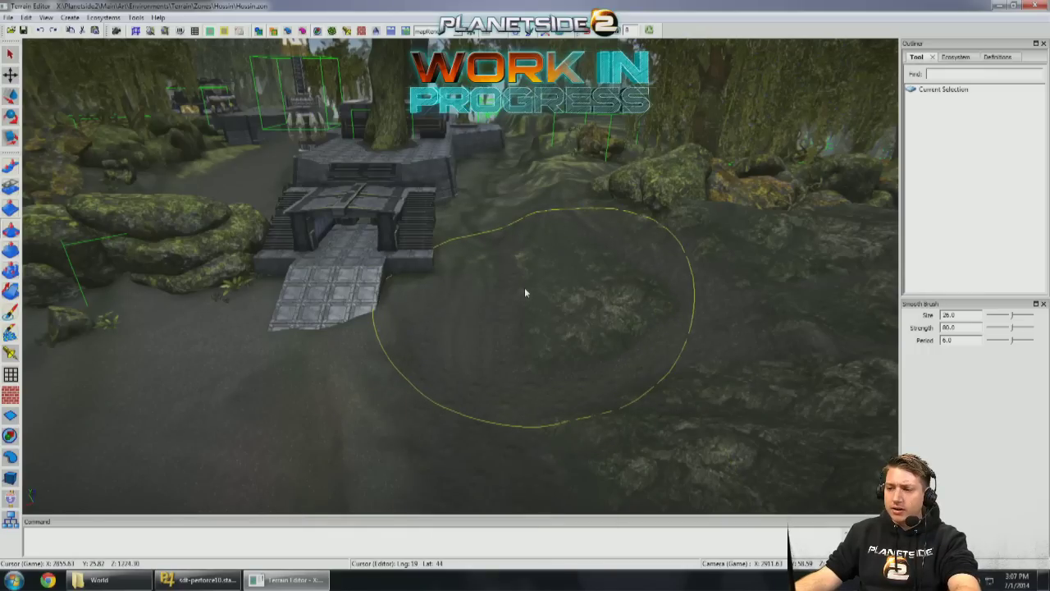
pyautogui.press('3')
pyautogui.press('3')
pyautogui.press('3')
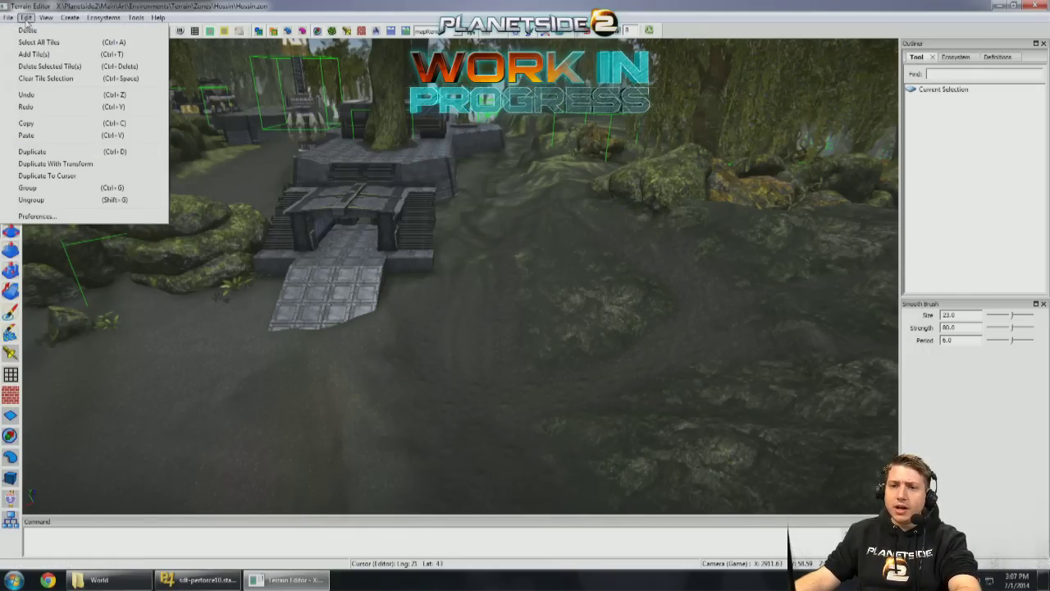
# Step: Rebind the brush hotkeys in the user preferences to 5 for Size Up and 4 for Size Down
pyautogui.click(44, 231)
pyautogui.click(26, 17)
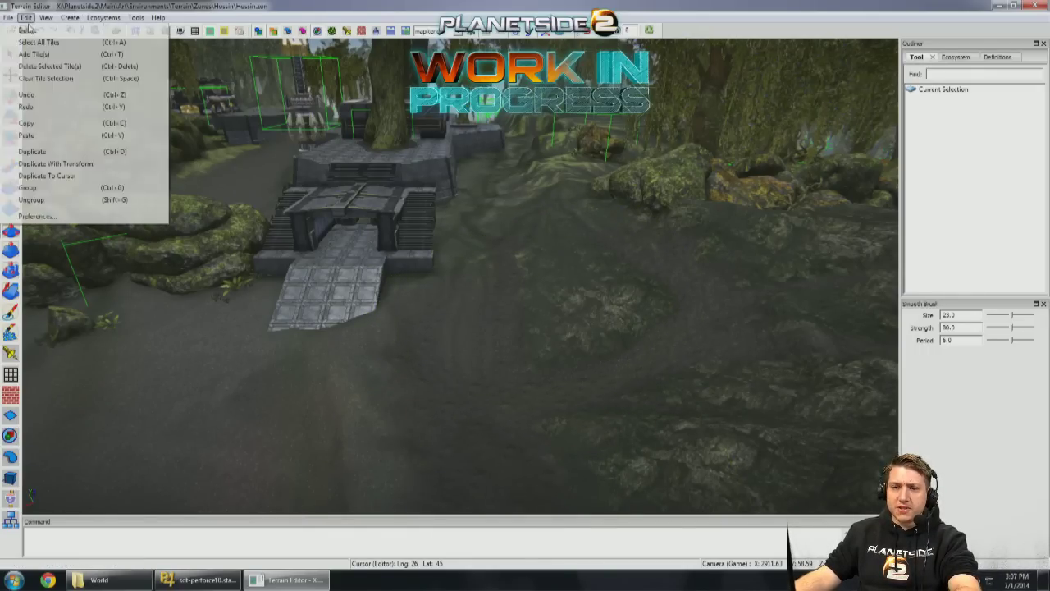
pyautogui.click(41, 218)
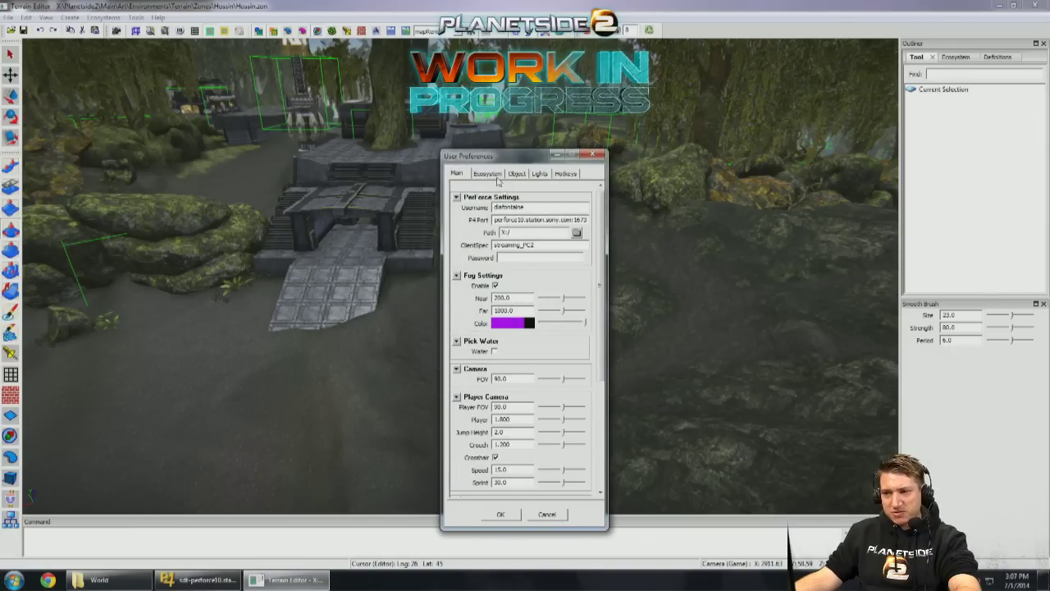
pyautogui.click(565, 173)
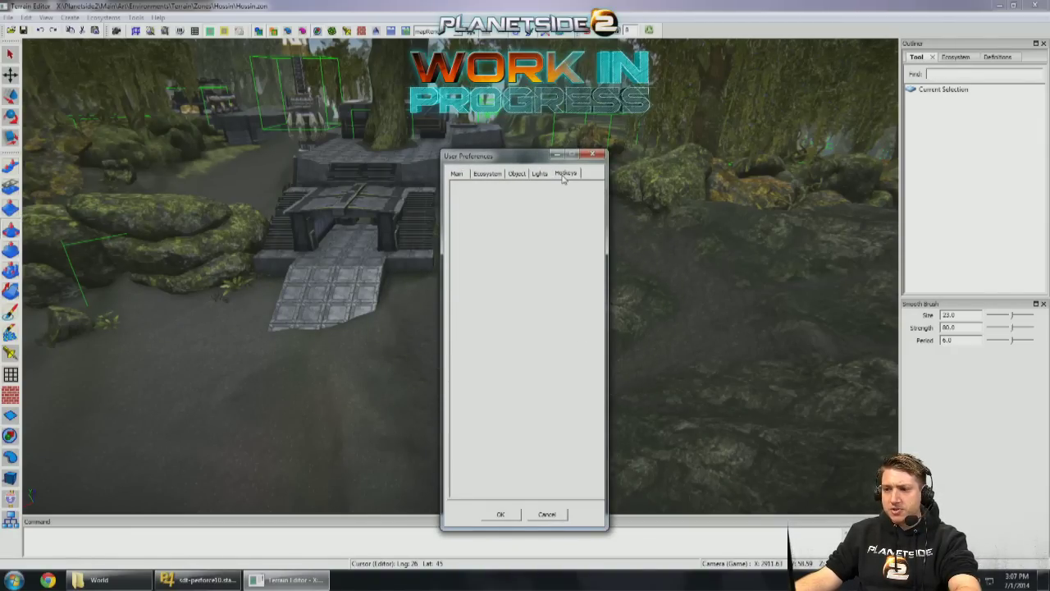
pyautogui.click(515, 325)
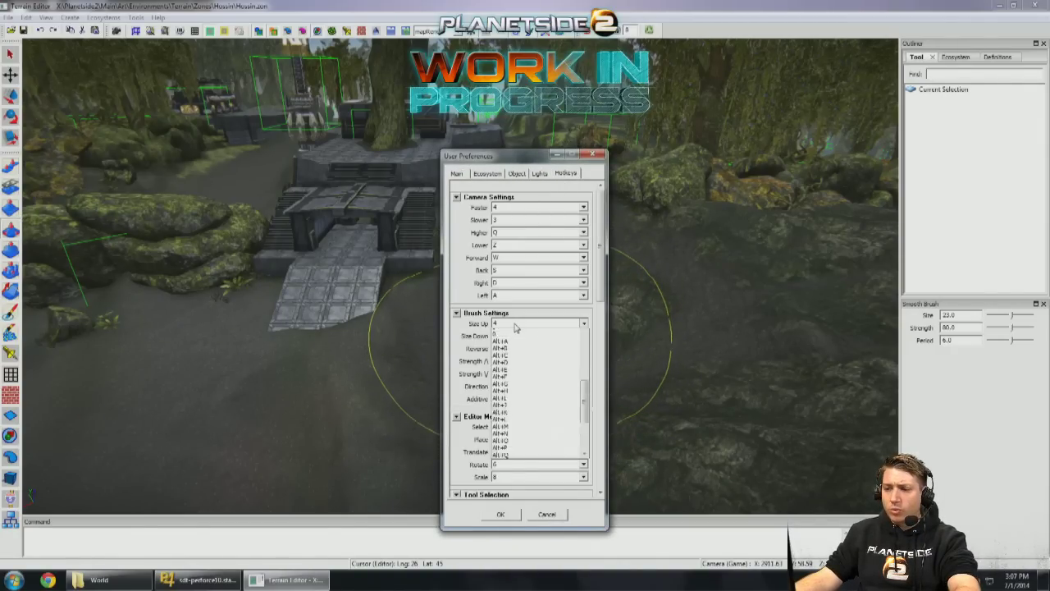
pyautogui.click(515, 327)
pyautogui.click(513, 337)
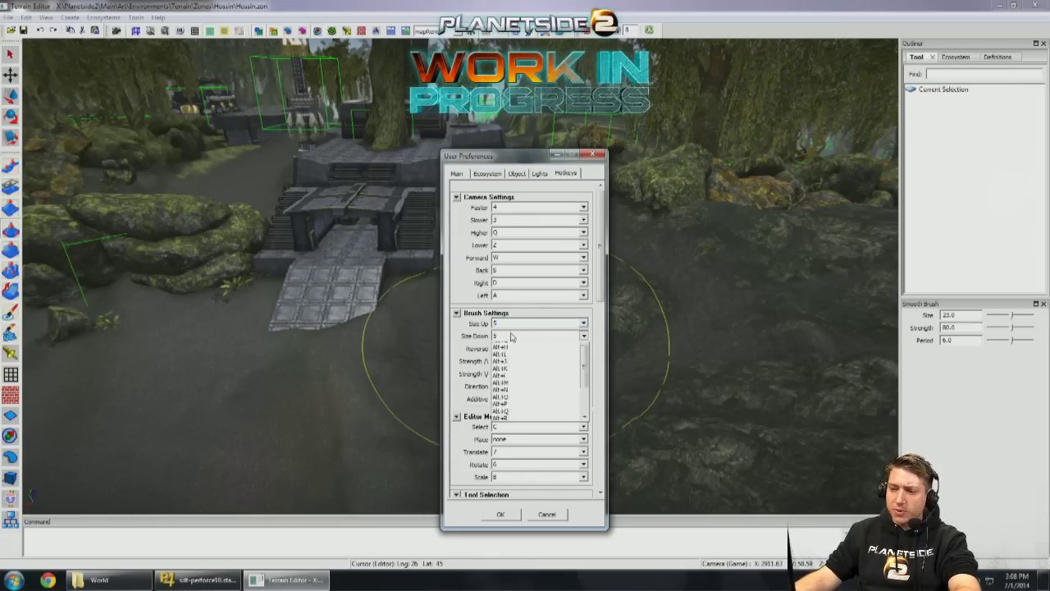
pyautogui.click(511, 337)
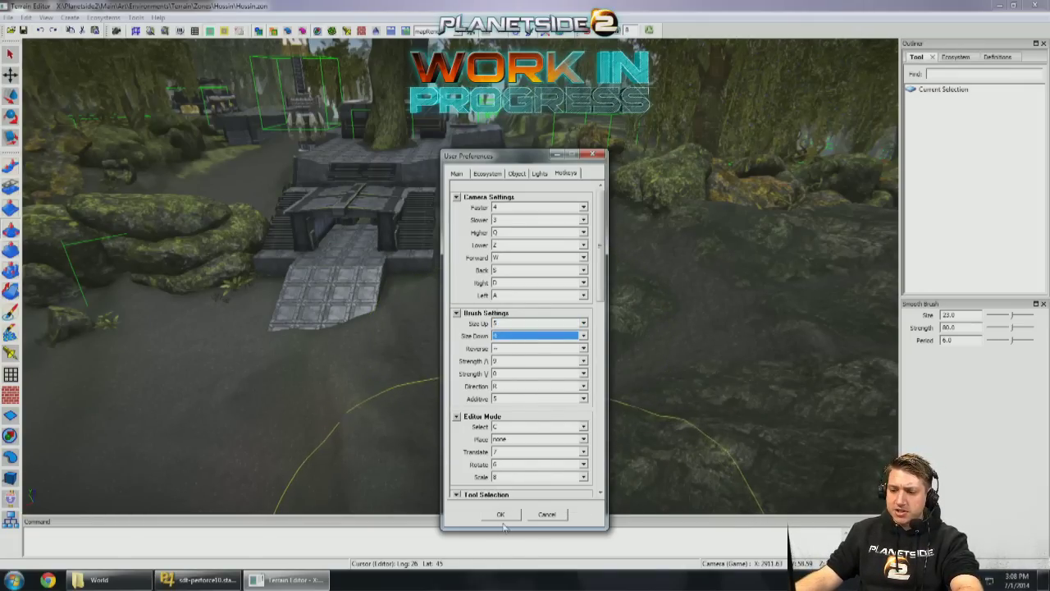
pyautogui.press('Return')
# Step: Survey the tree platform and the adjoining vehicle pad platform from above and up close, and open Chrome
pyautogui.scroll(-6, 177, 311)
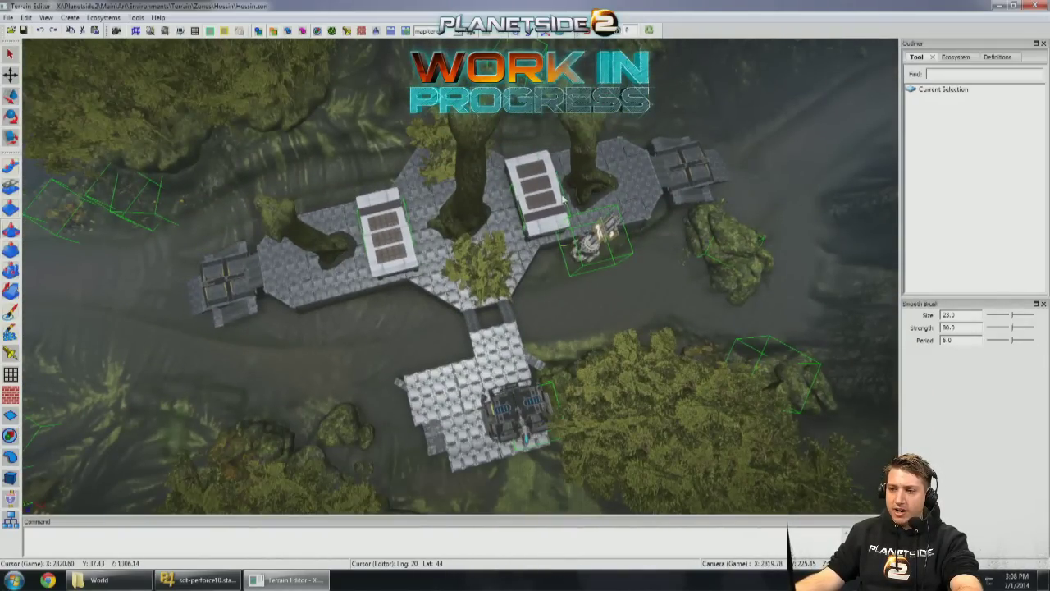
pyautogui.moveTo(401, 232); pyautogui.dragTo(763, 226, button='middle')
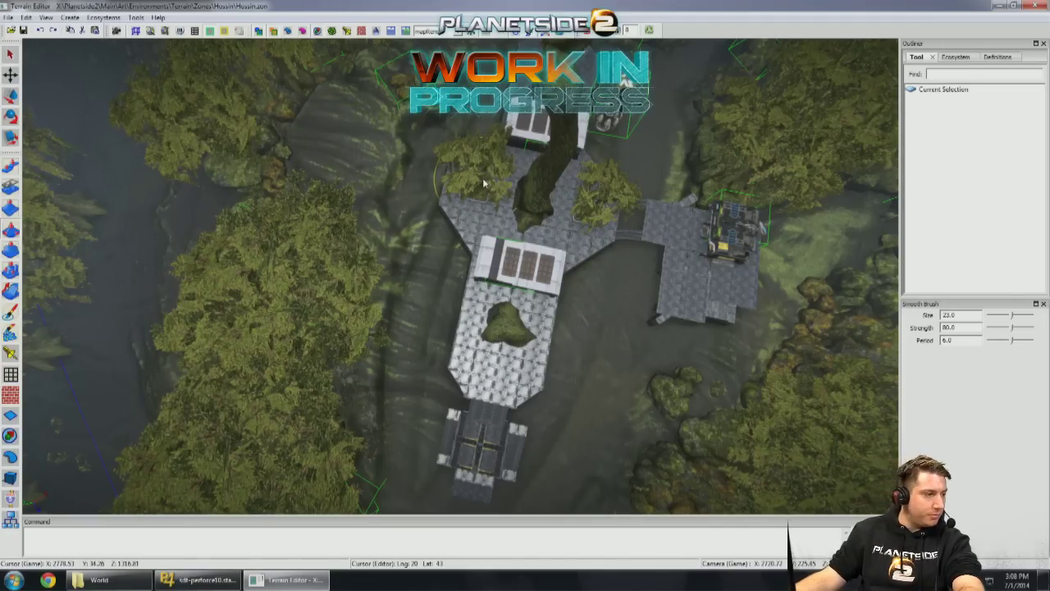
pyautogui.press('f')
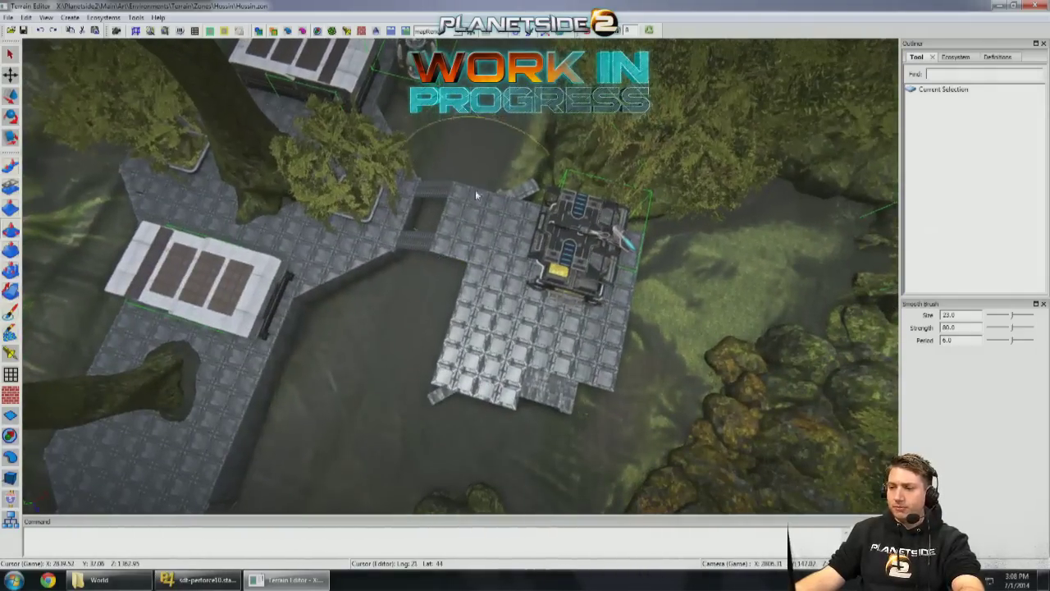
pyautogui.click(47, 580)
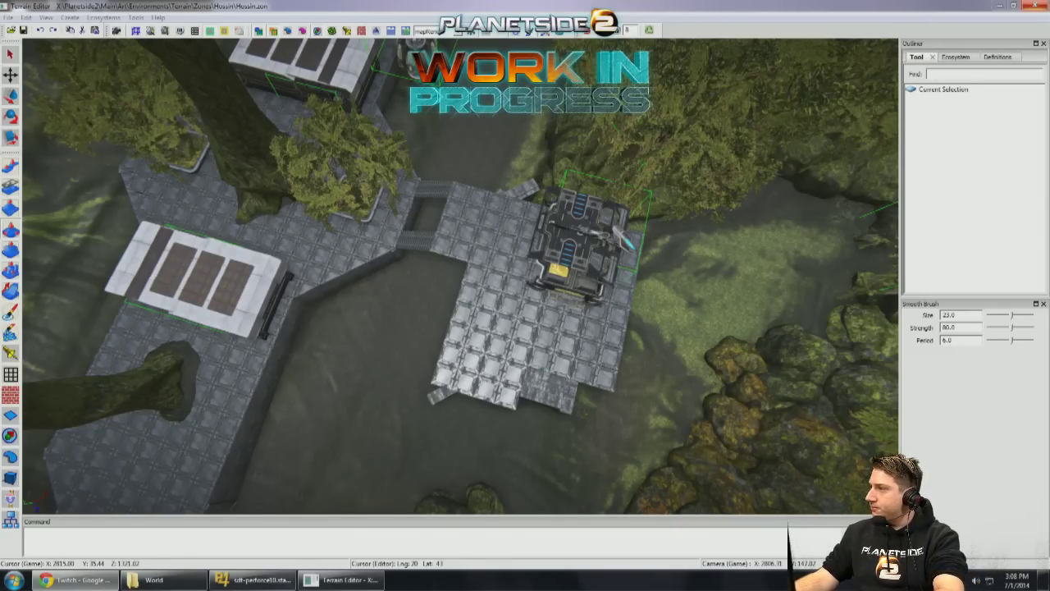
pyautogui.moveTo(413, 344); pyautogui.dragTo(516, 298, button='middle')
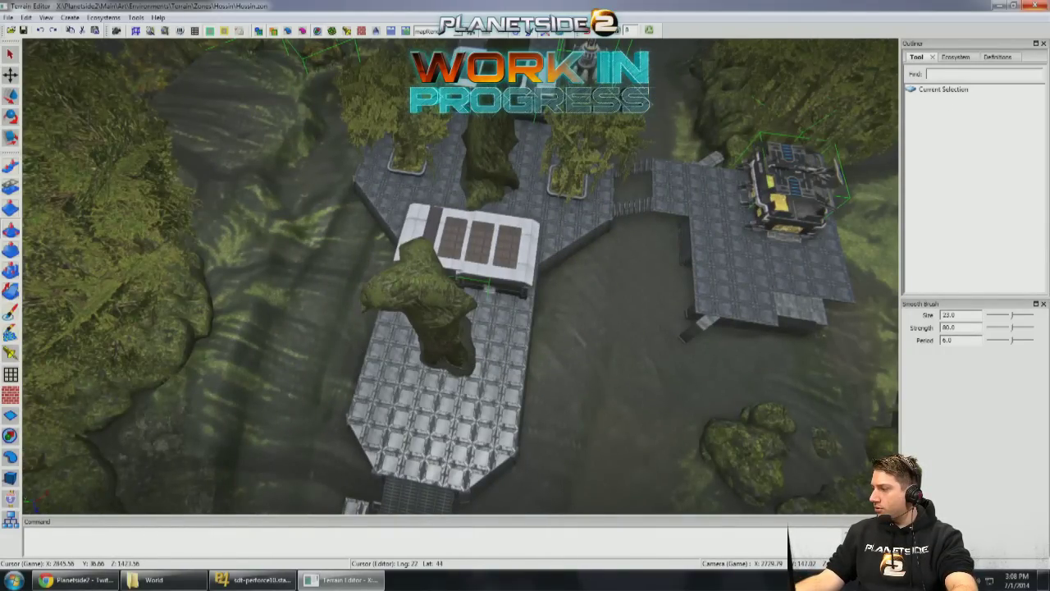
pyautogui.moveTo(563, 451)
pyautogui.mouseDown(button='middle')
pyautogui.moveTo(459, 336)
pyautogui.moveTo(443, 287)
pyautogui.moveTo(378, 295)
pyautogui.mouseUp(button='middle')
pyautogui.click(10, 479)
pyautogui.moveTo(6, 483)
pyautogui.mouseDown(button='middle')
pyautogui.moveTo(246, 328)
pyautogui.moveTo(480, 317)
pyautogui.moveTo(566, 336)
pyautogui.moveTo(302, 310)
pyautogui.mouseUp(button='middle')
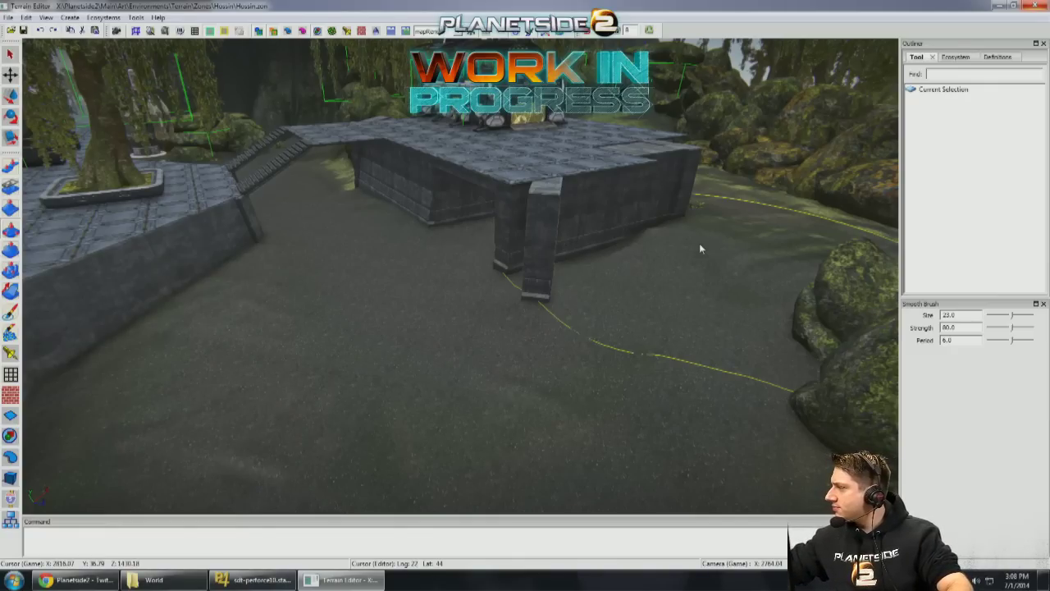
# Step: Reduce the Smooth brush size to 11 for work around the pad platform's corner supports
pyautogui.scroll(-5, 538, 323)
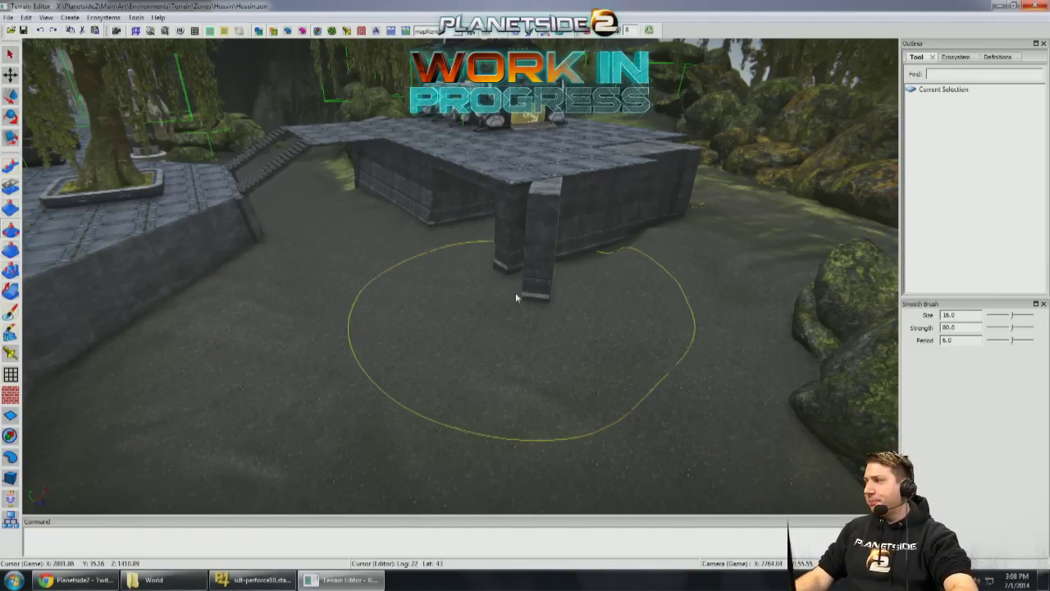
pyautogui.moveTo(662, 227)
pyautogui.mouseDown(button='middle')
pyautogui.moveTo(648, 241)
pyautogui.moveTo(645, 226)
pyautogui.moveTo(622, 238)
pyautogui.mouseUp(button='middle')
pyautogui.scroll(-2, 574, 246)
pyautogui.moveTo(509, 246); pyautogui.dragTo(455, 250, button='middle')
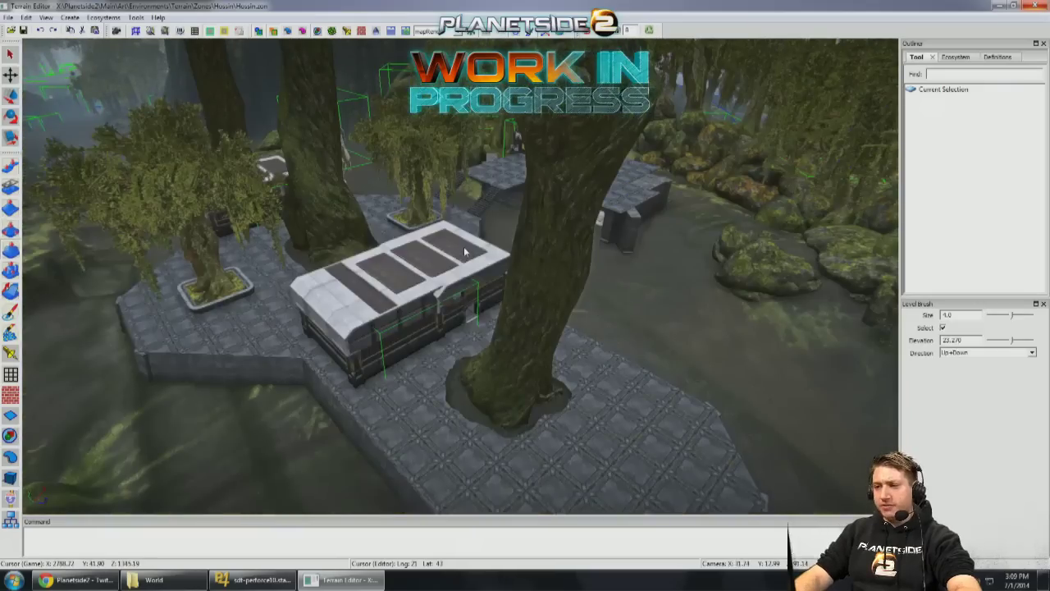
pyautogui.scroll(6, 464, 245)
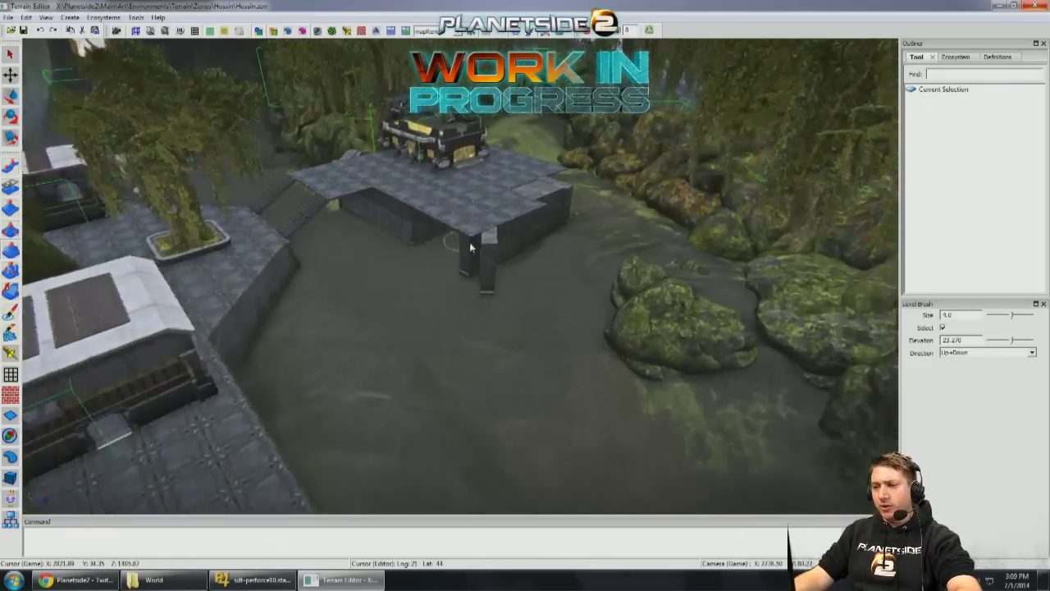
pyautogui.scroll(-6, 470, 241)
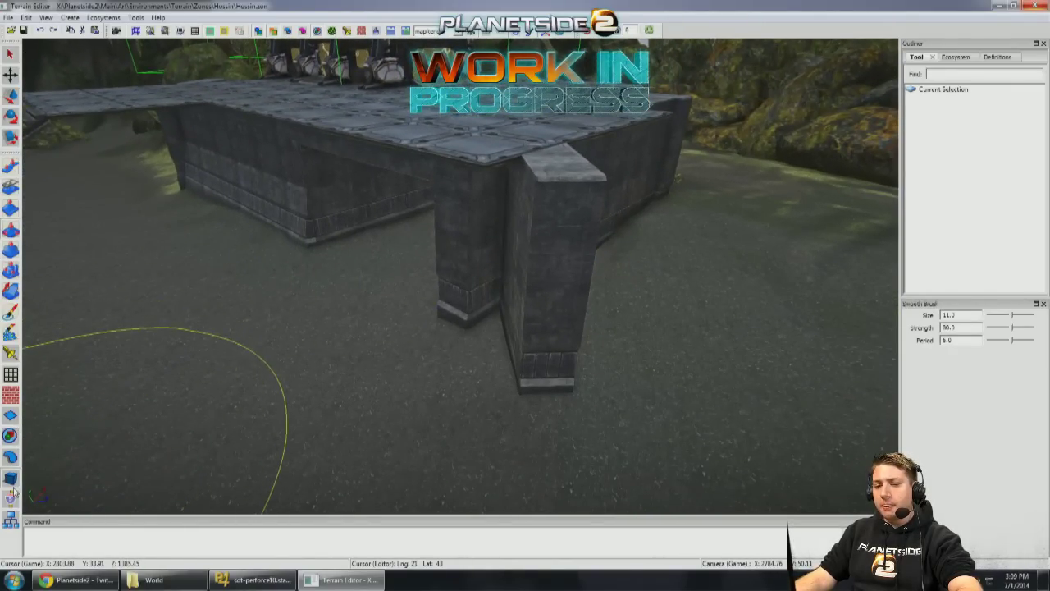
# Step: Select the wall support beneath the vehicle pad platform and return to the Smooth brush
pyautogui.press('Escape')
pyautogui.click(263, 202)
pyautogui.scroll(-2, 275, 199)
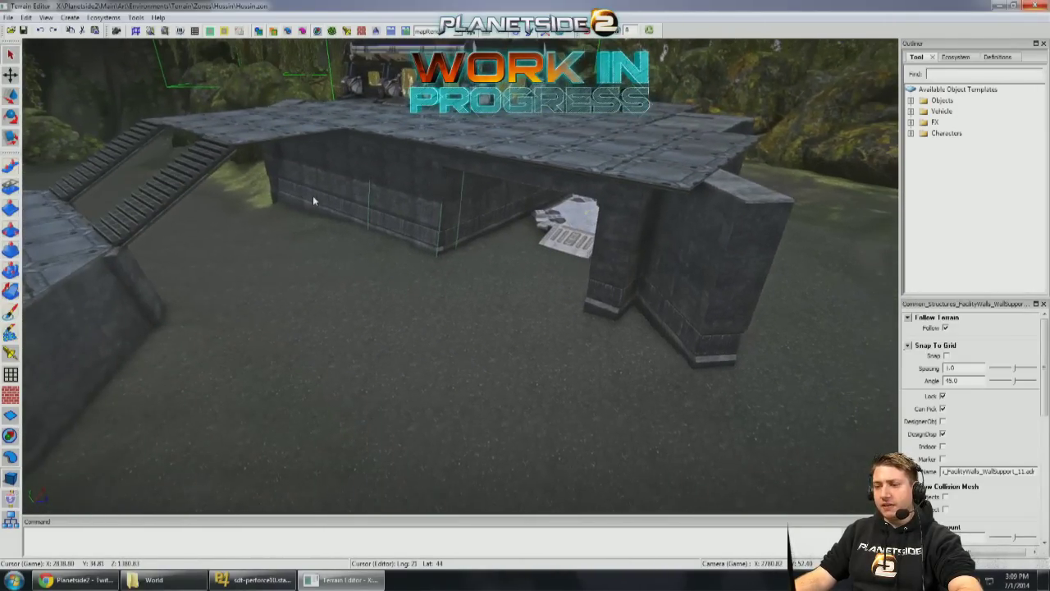
pyautogui.press('s')
pyautogui.scroll(3, 393, 200)
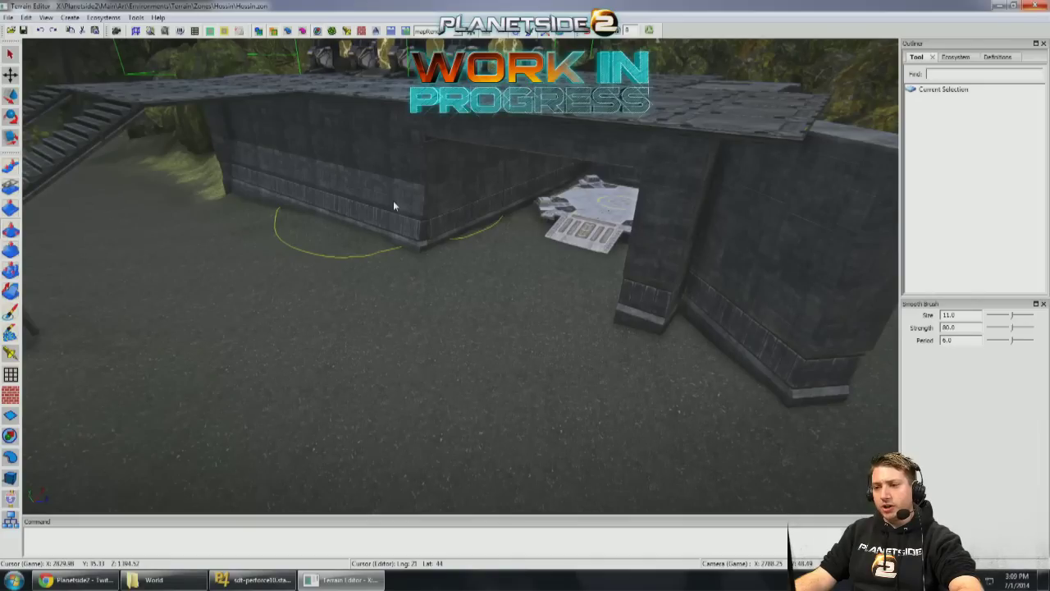
# Step: Select the two wall supports at the near corner beneath the vehicle pad platform
pyautogui.press('Escape')
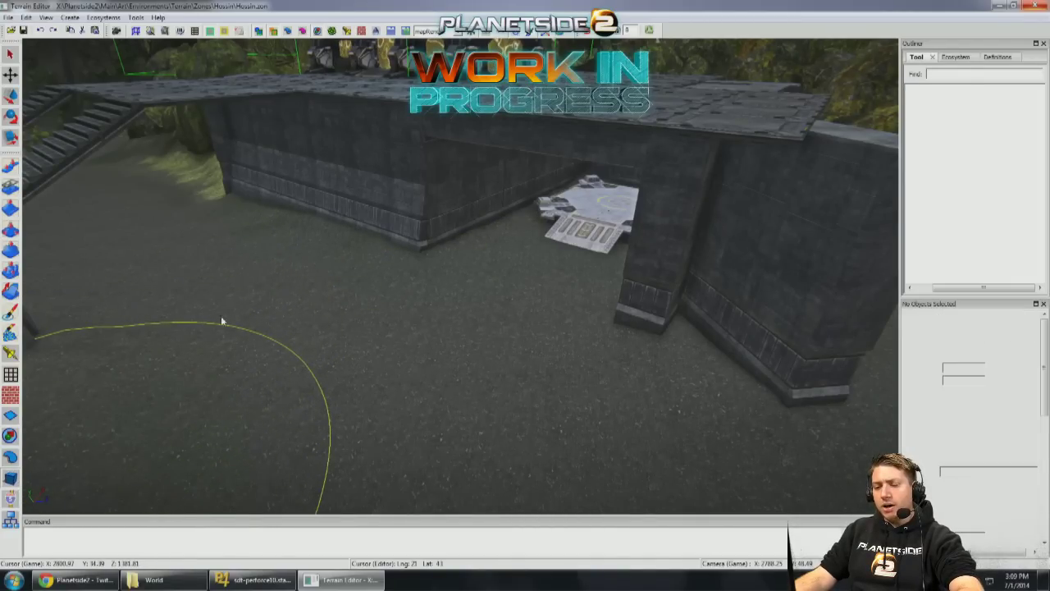
pyautogui.click(384, 168)
pyautogui.scroll(-3, 372, 201)
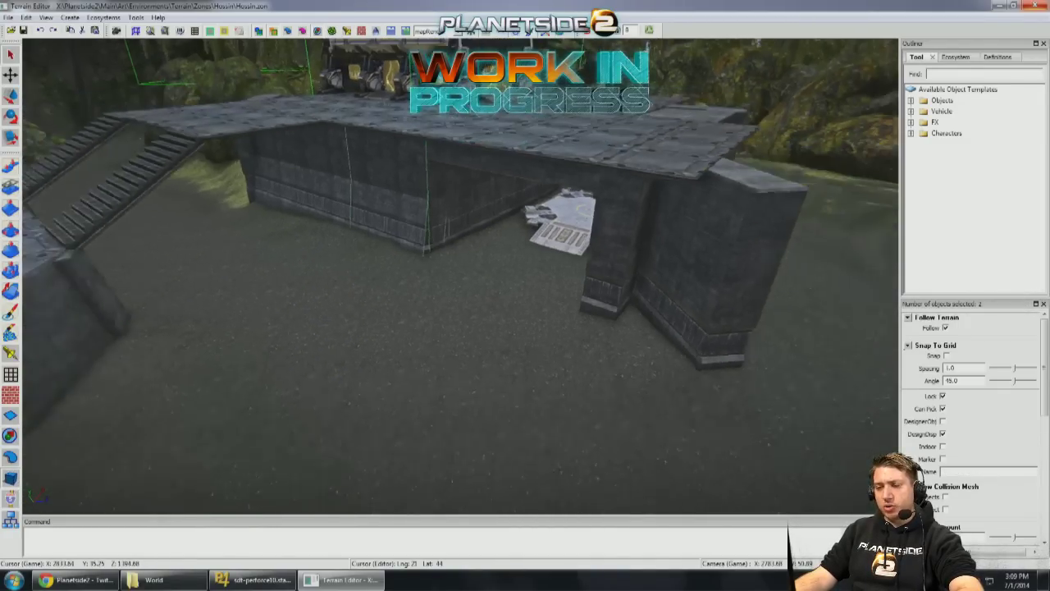
pyautogui.press('s')
pyautogui.scroll(3, 492, 217)
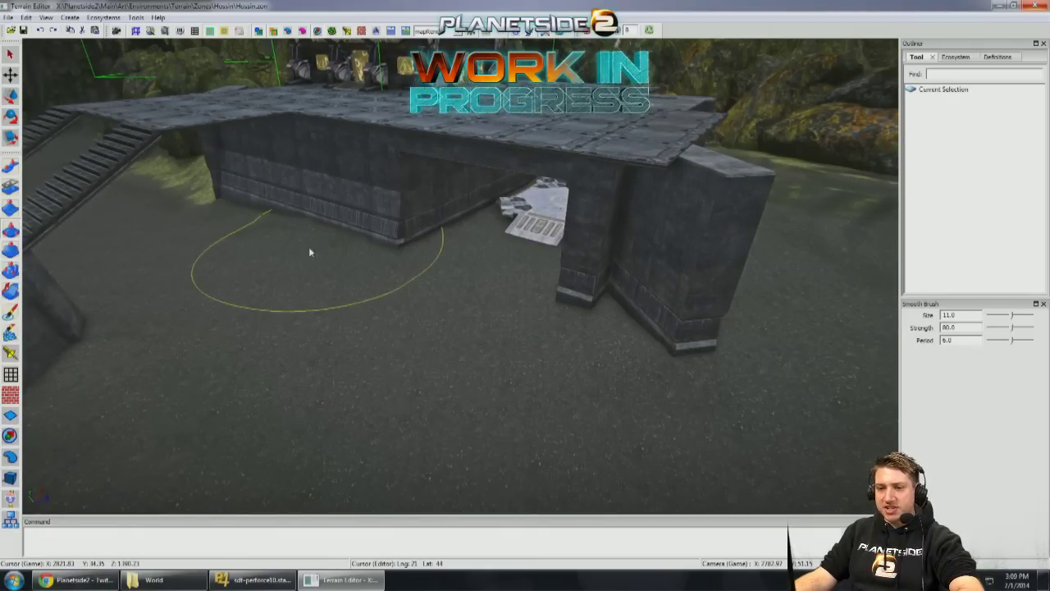
pyautogui.press('Escape')
pyautogui.click(363, 156)
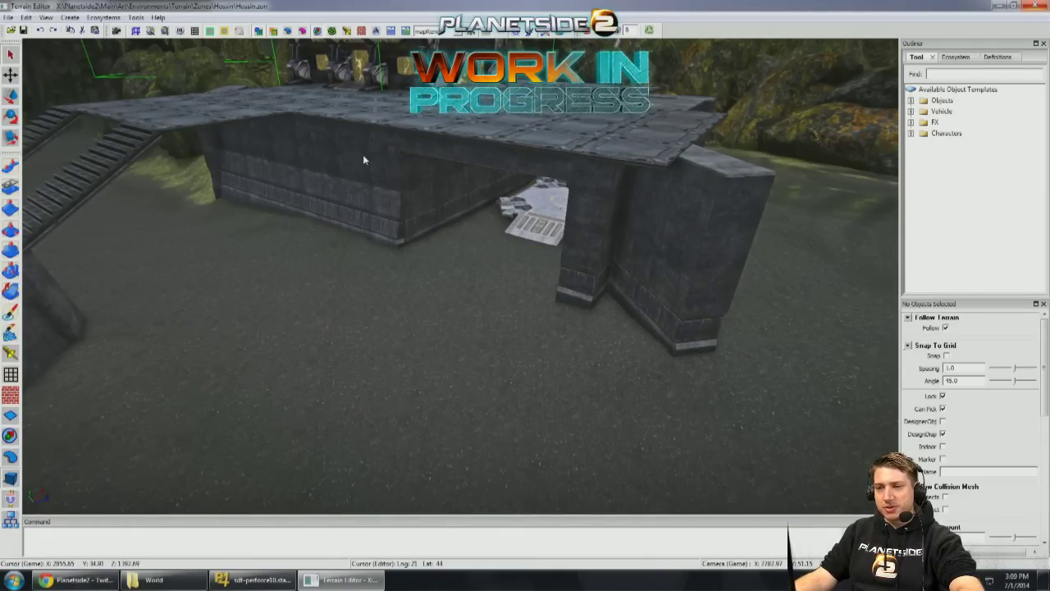
pyautogui.click(363, 210)
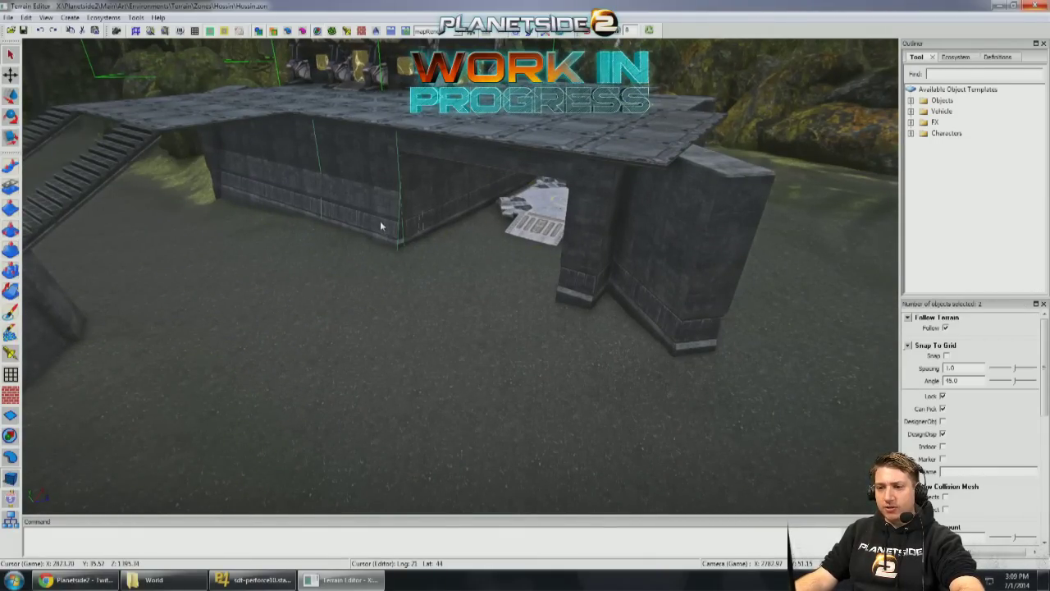
# Step: Reduce the Smooth brush size to 10 and return to object selection with the whole pad platform in view
pyautogui.moveTo(379, 221); pyautogui.dragTo(609, 5, button='right')
pyautogui.moveTo(492, 246)
pyautogui.mouseDown(button='right')
pyautogui.moveTo(448, 200)
pyautogui.moveTo(420, 267)
pyautogui.mouseUp(button='right')
pyautogui.press('s')
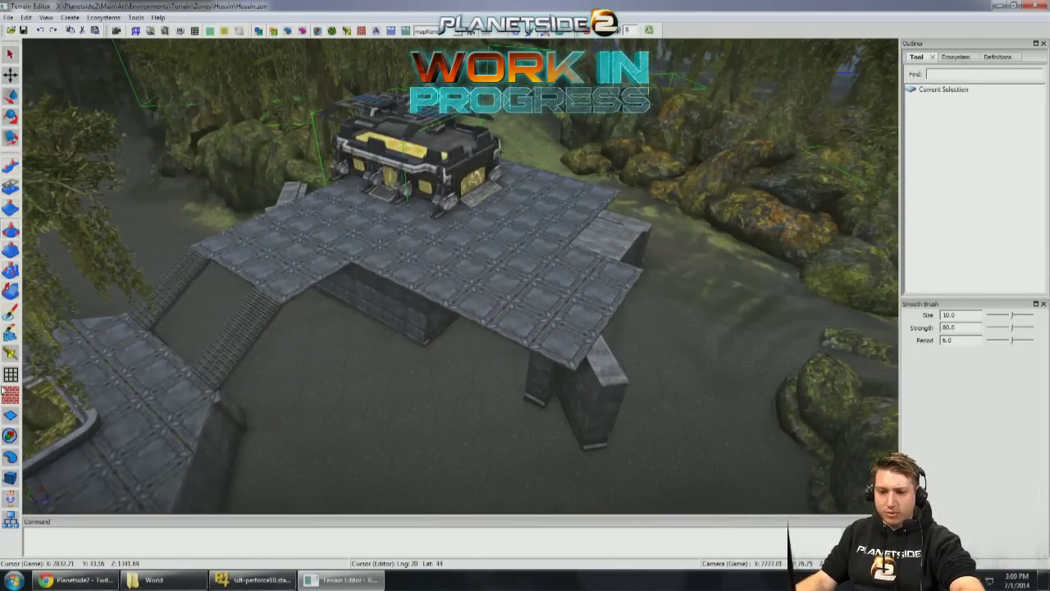
pyautogui.click(9, 495)
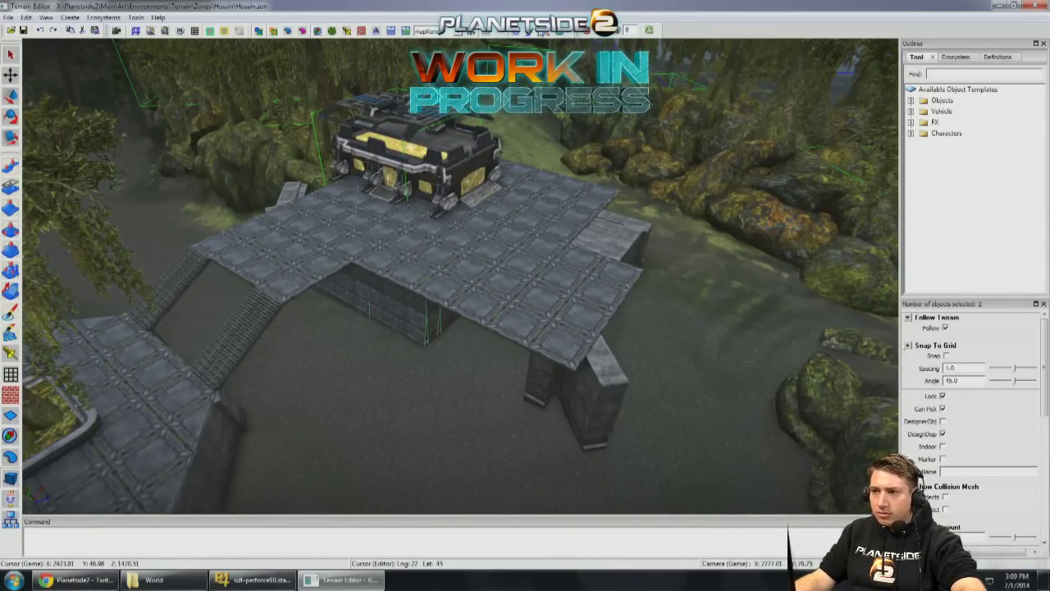
pyautogui.moveTo(516, 81); pyautogui.dragTo(490, 130, button='right')
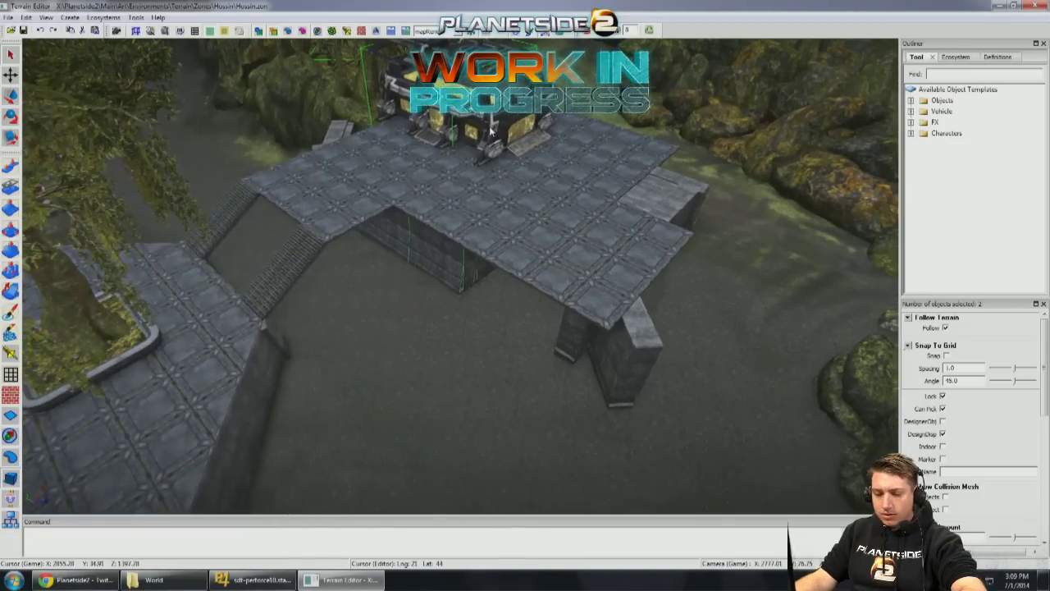
# Step: Set the editor-mode Select hotkey to E in the user preferences
pyautogui.click(26, 17)
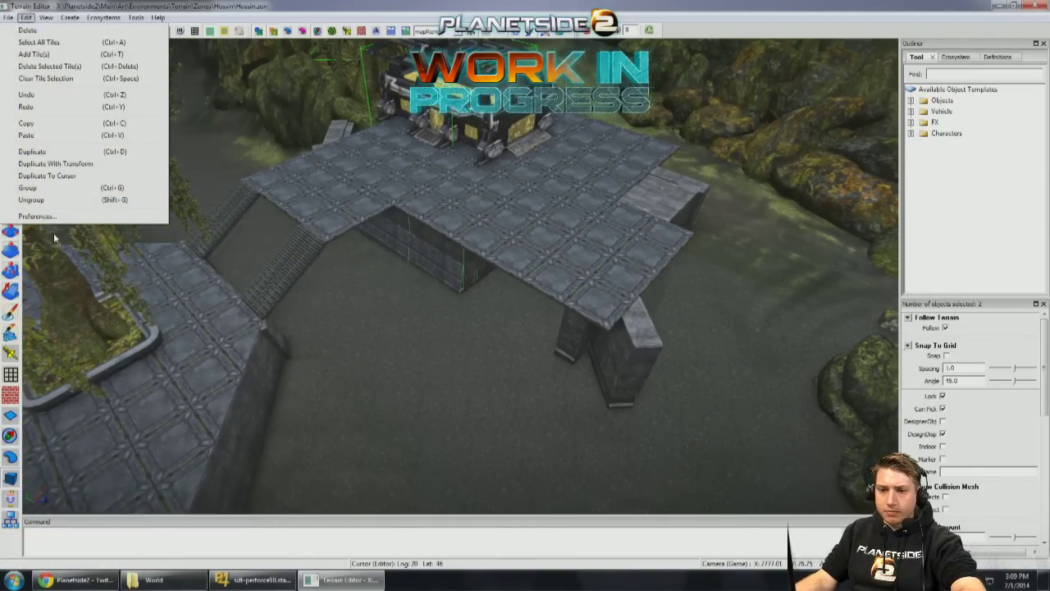
pyautogui.click(37, 216)
pyautogui.click(487, 174)
pyautogui.click(517, 174)
pyautogui.click(535, 174)
pyautogui.click(564, 174)
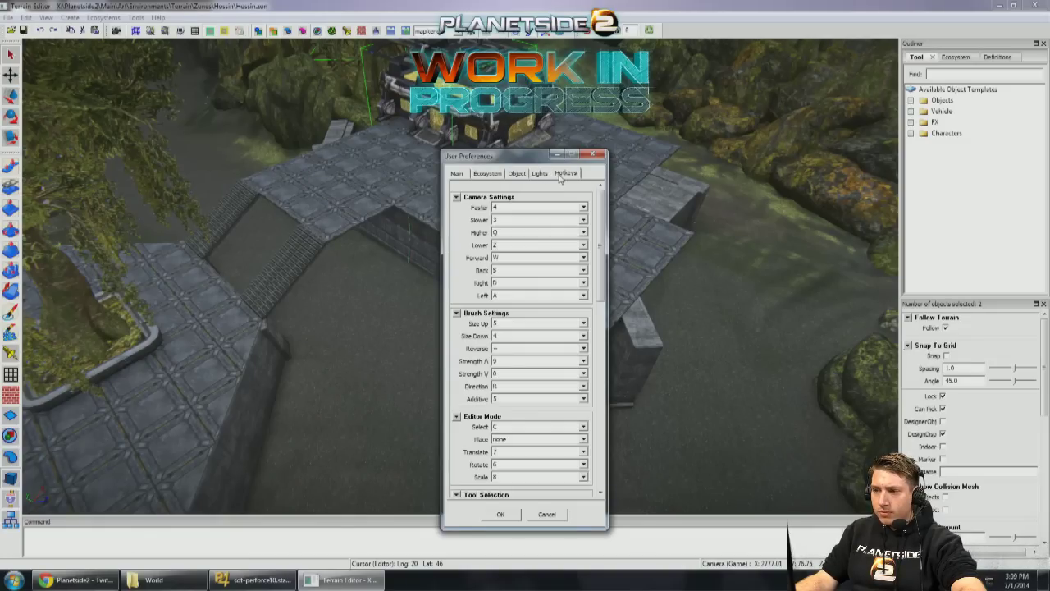
pyautogui.moveTo(598, 243); pyautogui.dragTo(598, 267)
pyautogui.click(524, 361)
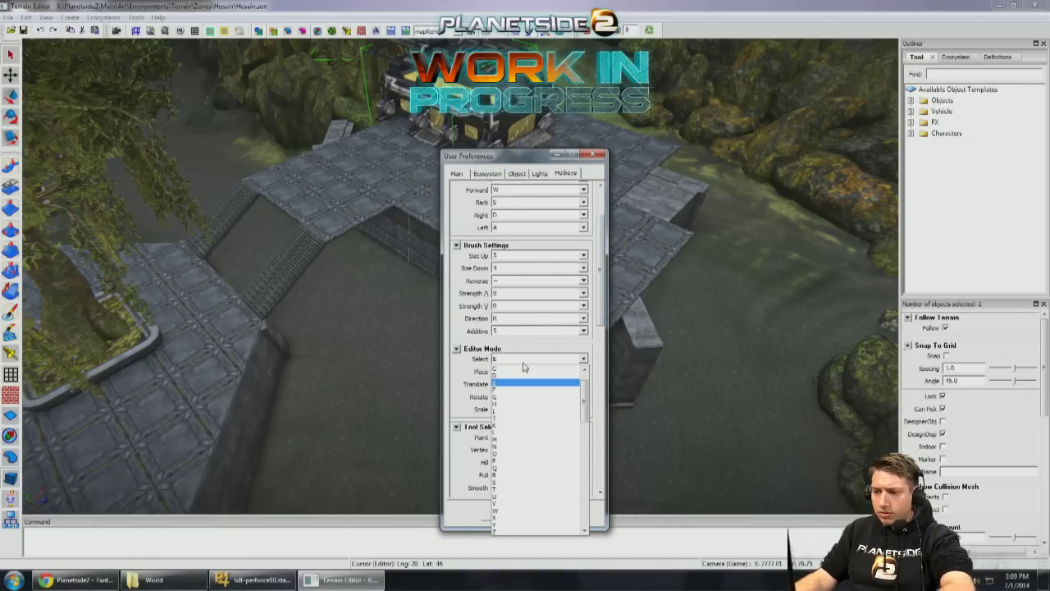
pyautogui.click(524, 367)
pyautogui.click(499, 514)
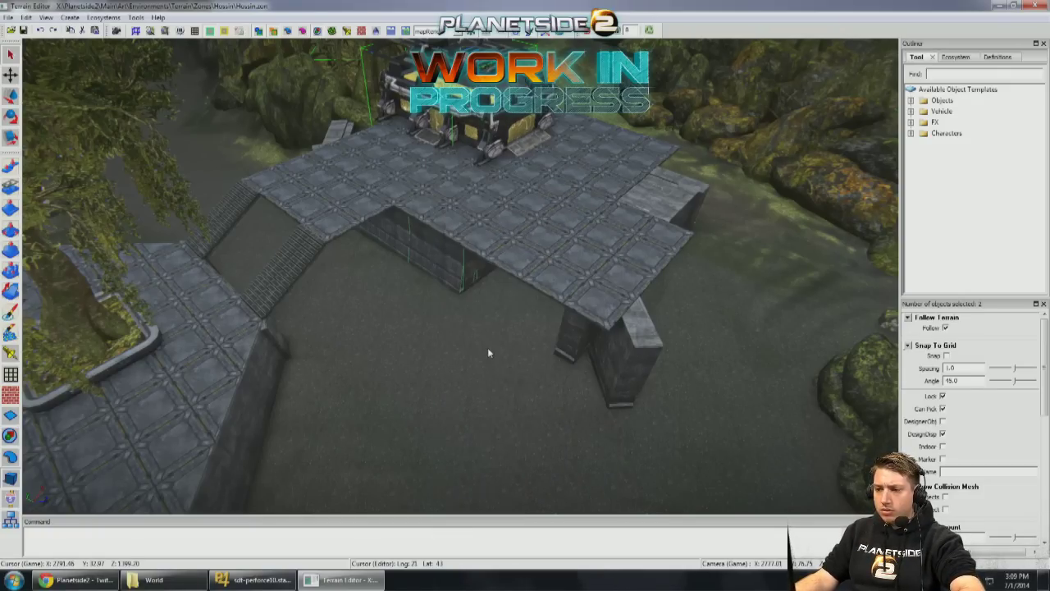
# Step: Select the corner wall support and rebind the Translate hotkey to E and Rotate to R in the user preferences
pyautogui.click(449, 269)
pyautogui.click(26, 18)
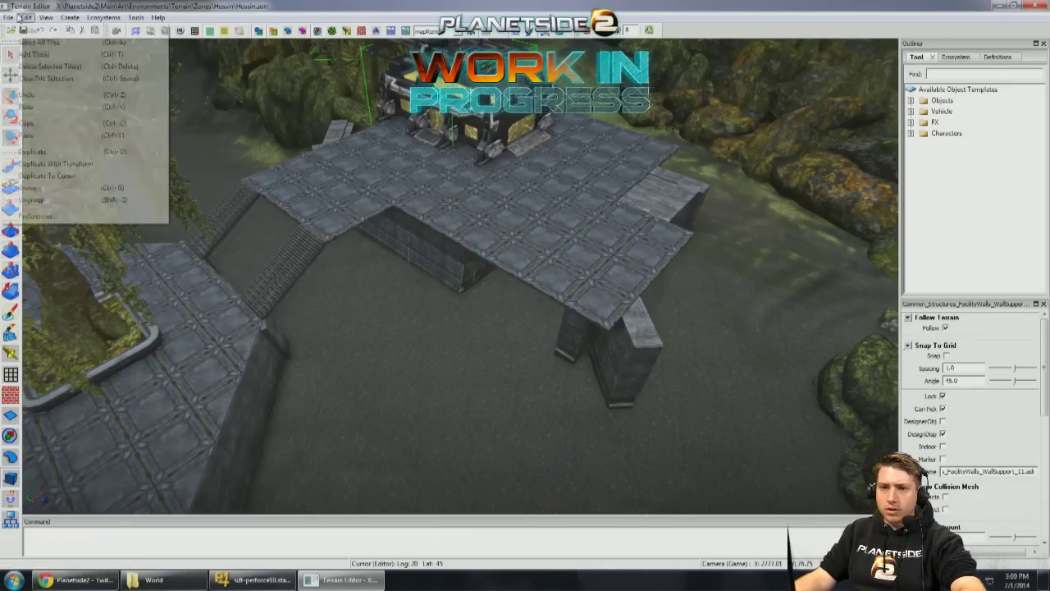
pyautogui.click(37, 217)
pyautogui.click(517, 174)
pyautogui.click(566, 174)
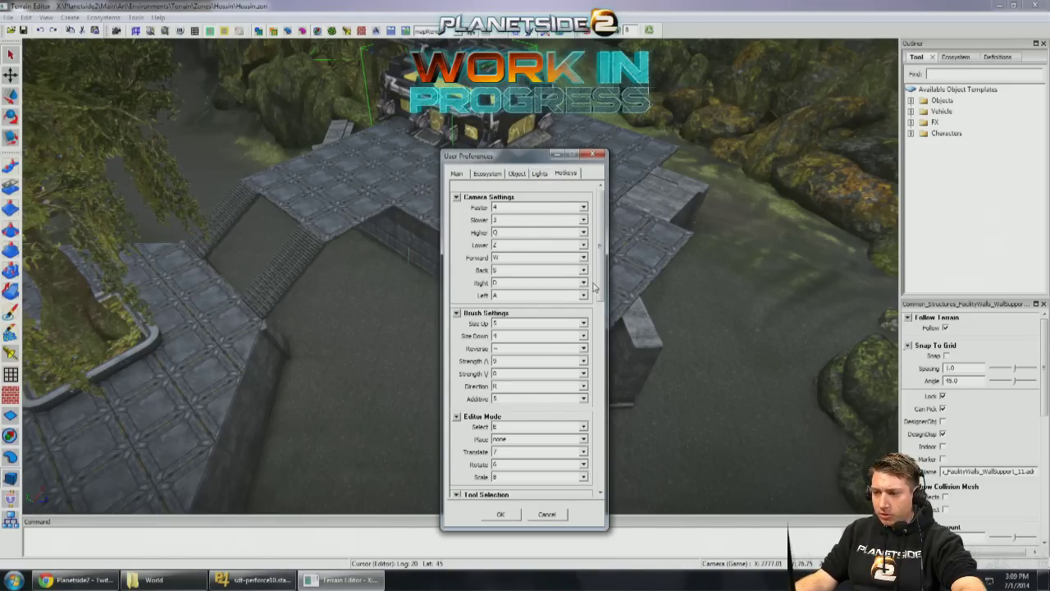
pyautogui.moveTo(598, 271); pyautogui.dragTo(598, 355)
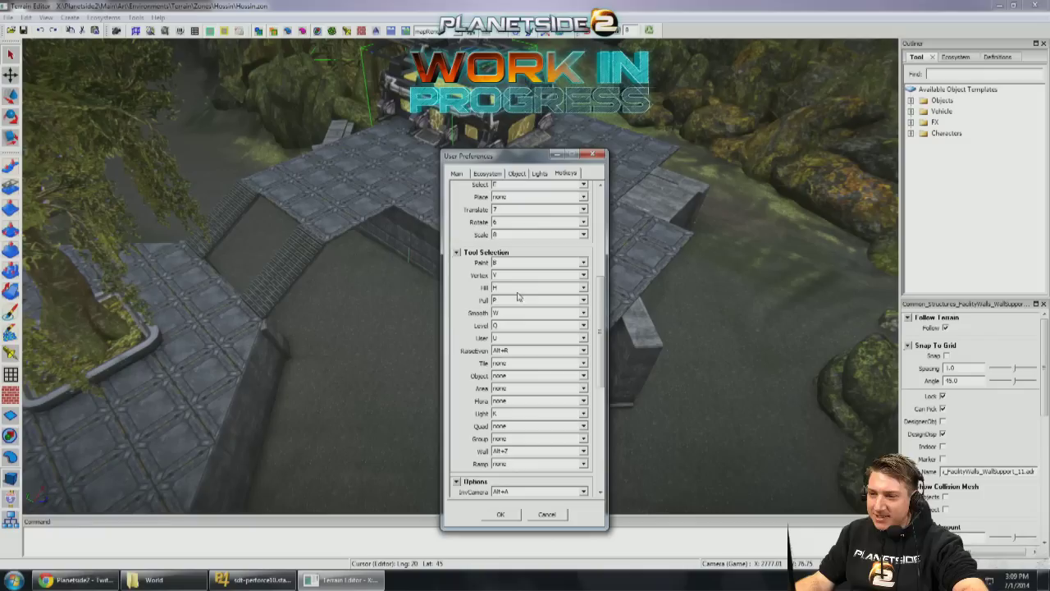
pyautogui.moveTo(598, 289); pyautogui.dragTo(599, 269)
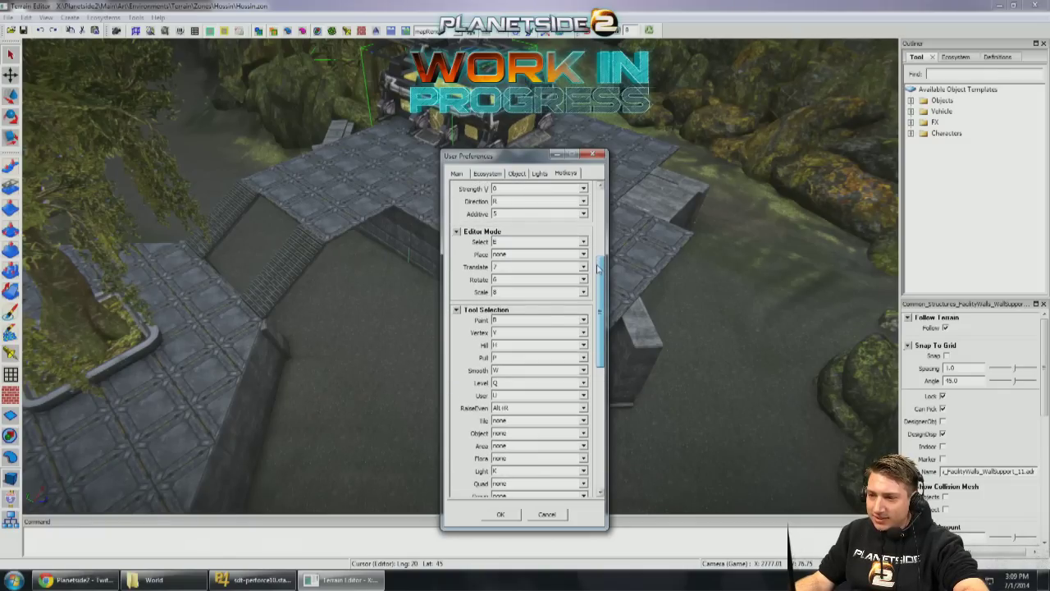
pyautogui.click(517, 266)
pyautogui.click(517, 272)
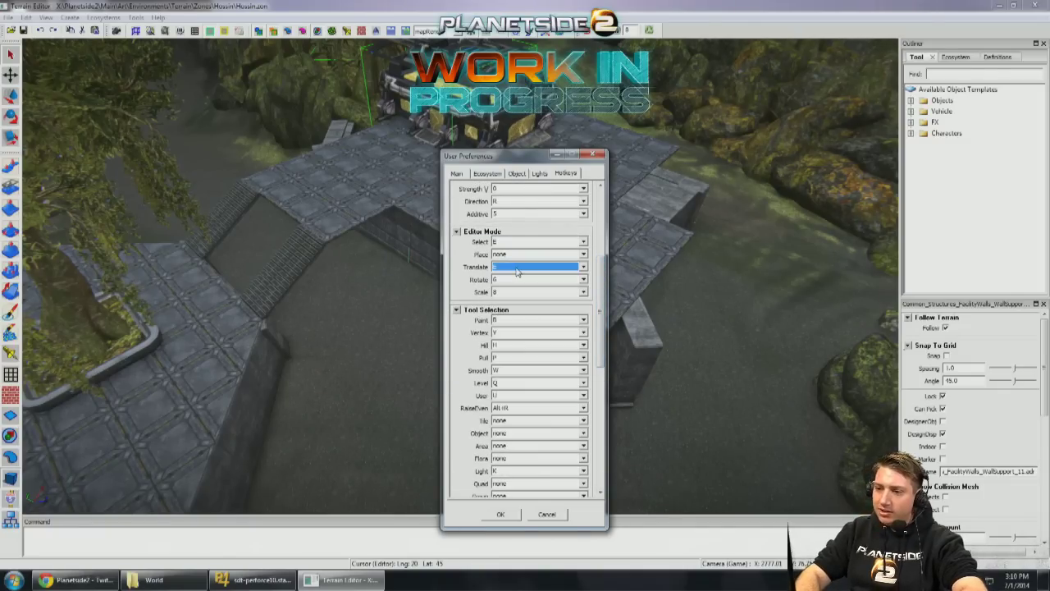
pyautogui.click(511, 280)
pyautogui.click(509, 280)
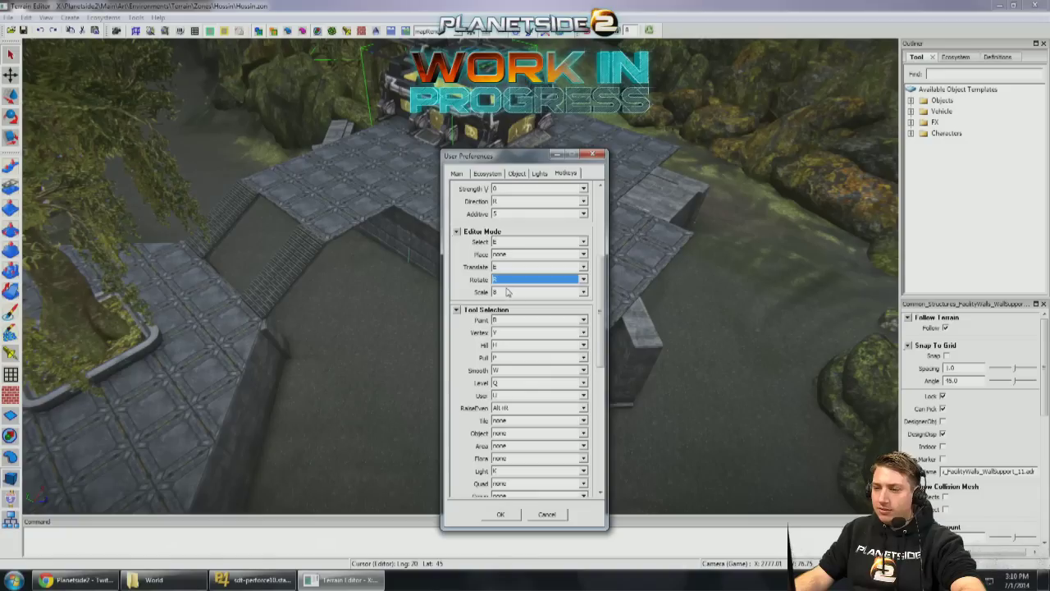
# Step: Rebind the Scale hotkey to T and the Select hotkey to X, and apply the preferences
pyautogui.click(507, 292)
pyautogui.click(507, 293)
pyautogui.click(524, 242)
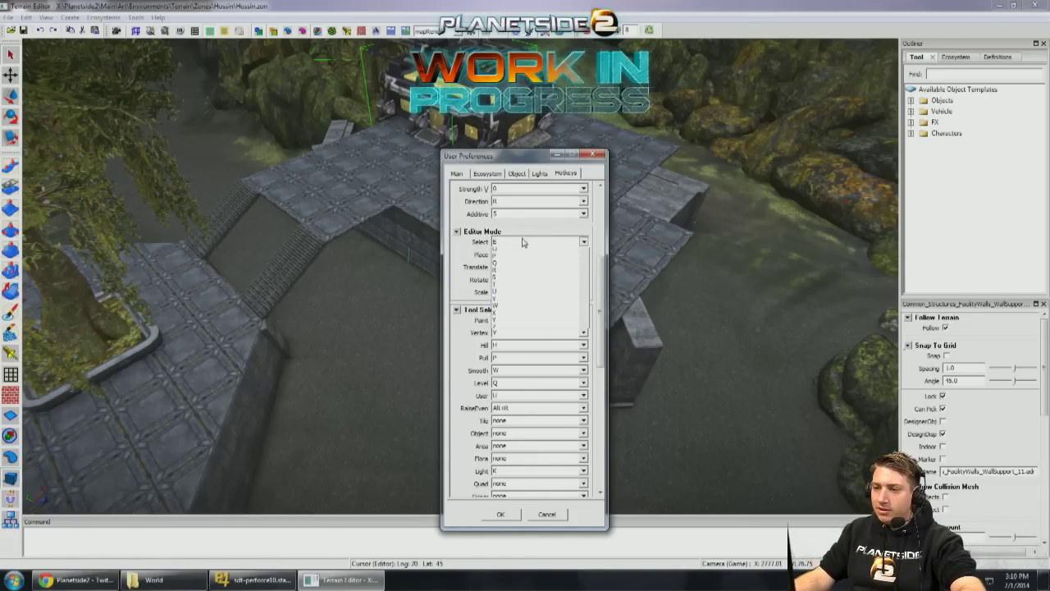
pyautogui.click(524, 242)
pyautogui.click(500, 513)
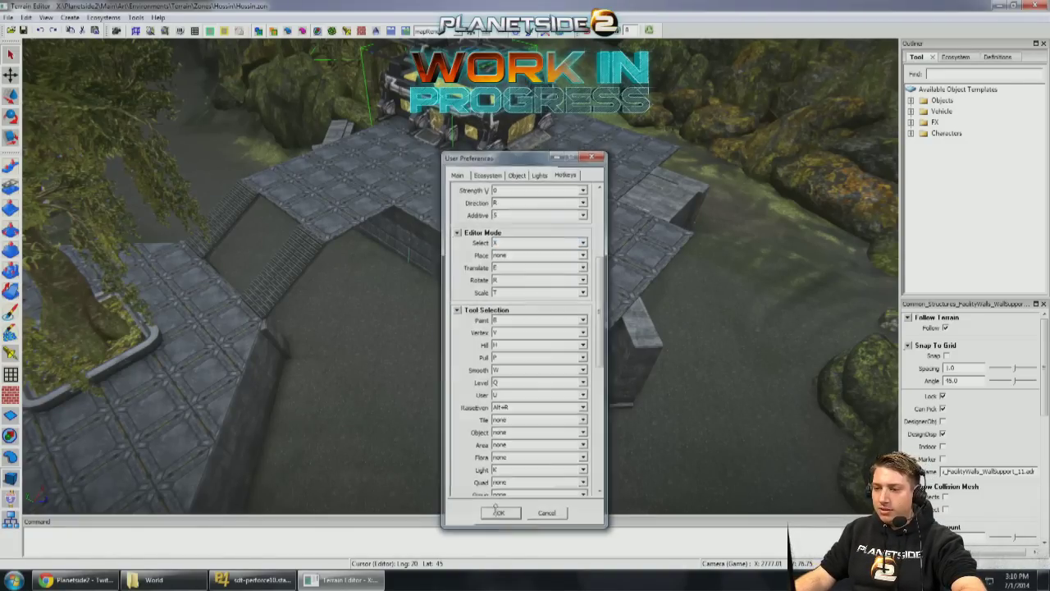
# Step: Test the new hotkeys by switching from the Smooth brush to translating the corner wall supports and back
pyautogui.press('b')
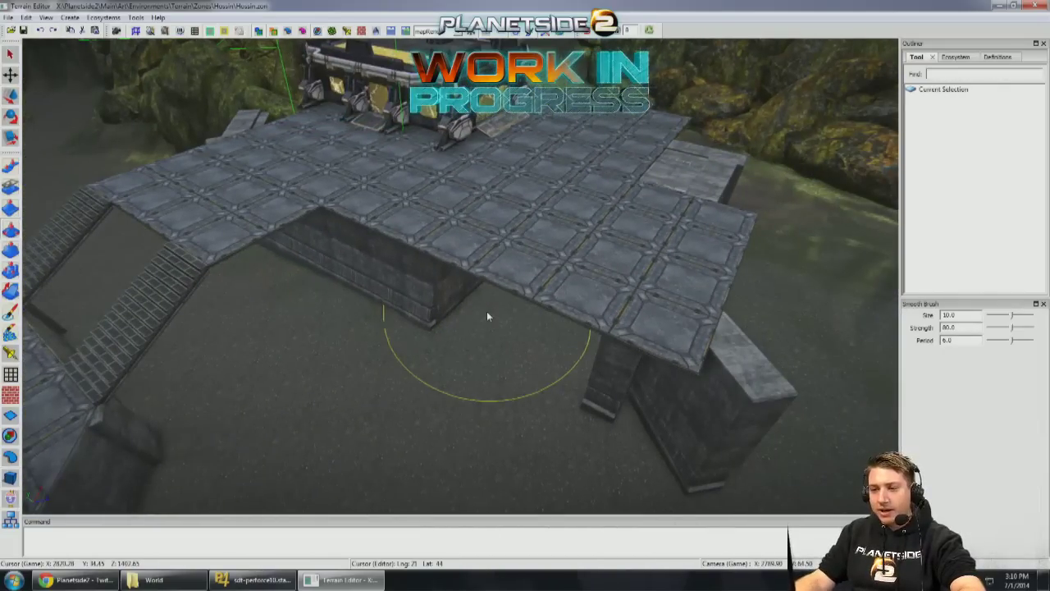
pyautogui.press('q')
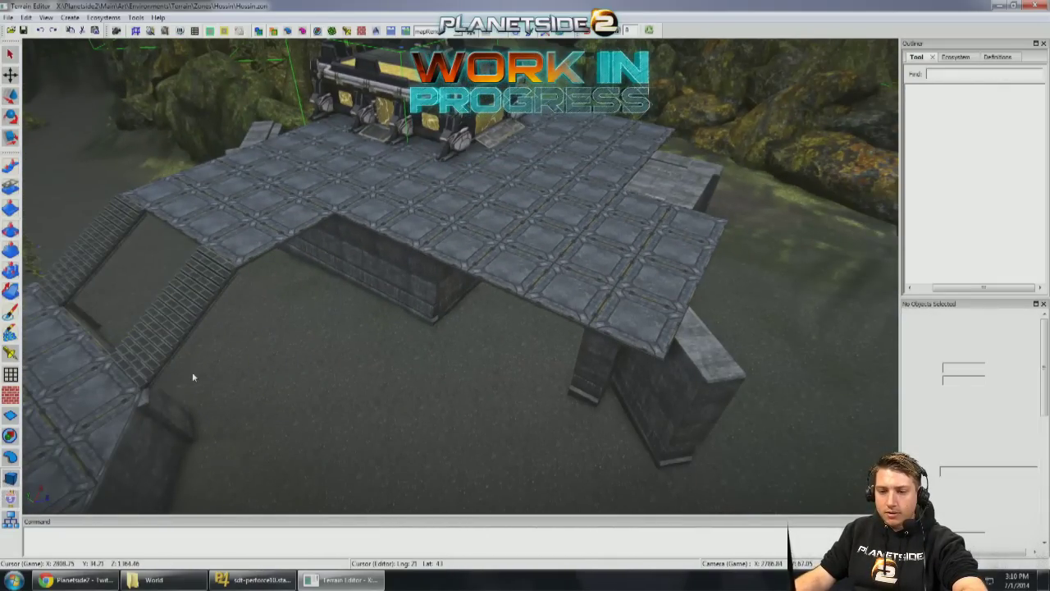
pyautogui.click(408, 270)
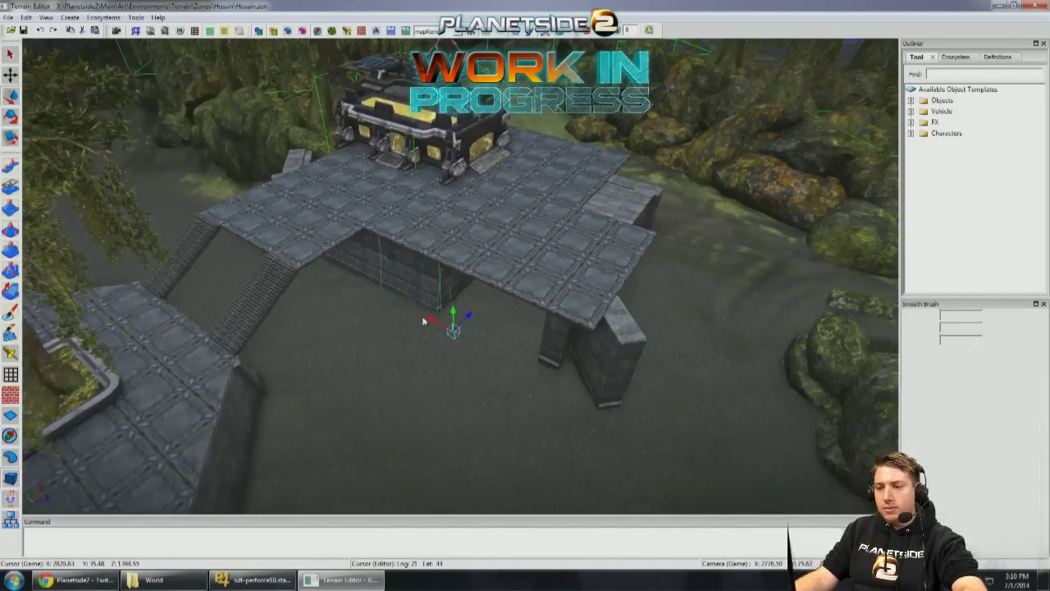
pyautogui.press('b')
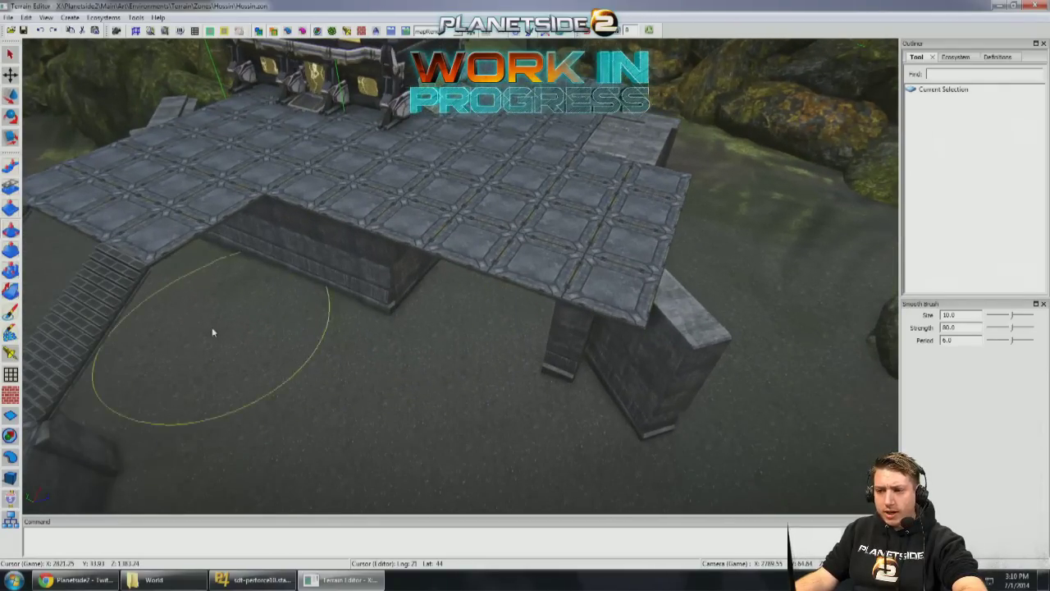
# Step: Clear the brush Direction hotkey by setting it to none in the user preferences
pyautogui.click(27, 17)
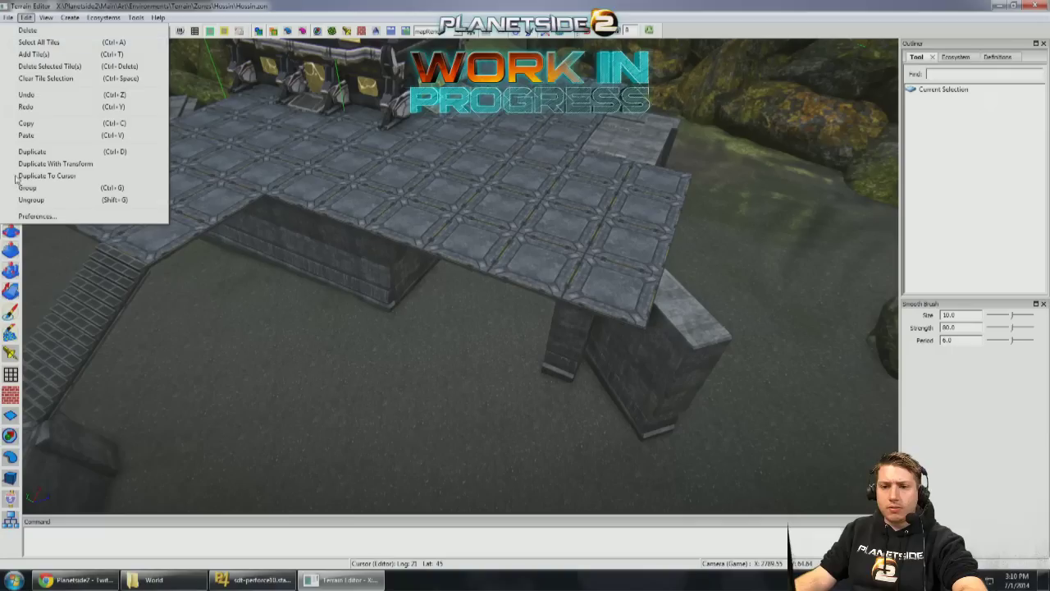
pyautogui.click(33, 217)
pyautogui.click(492, 174)
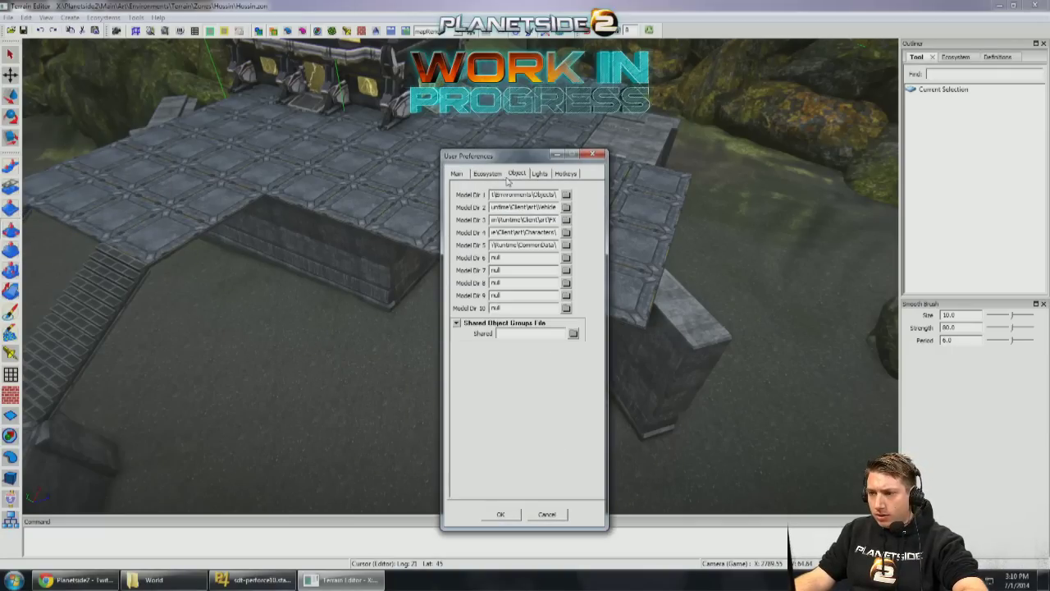
pyautogui.click(566, 173)
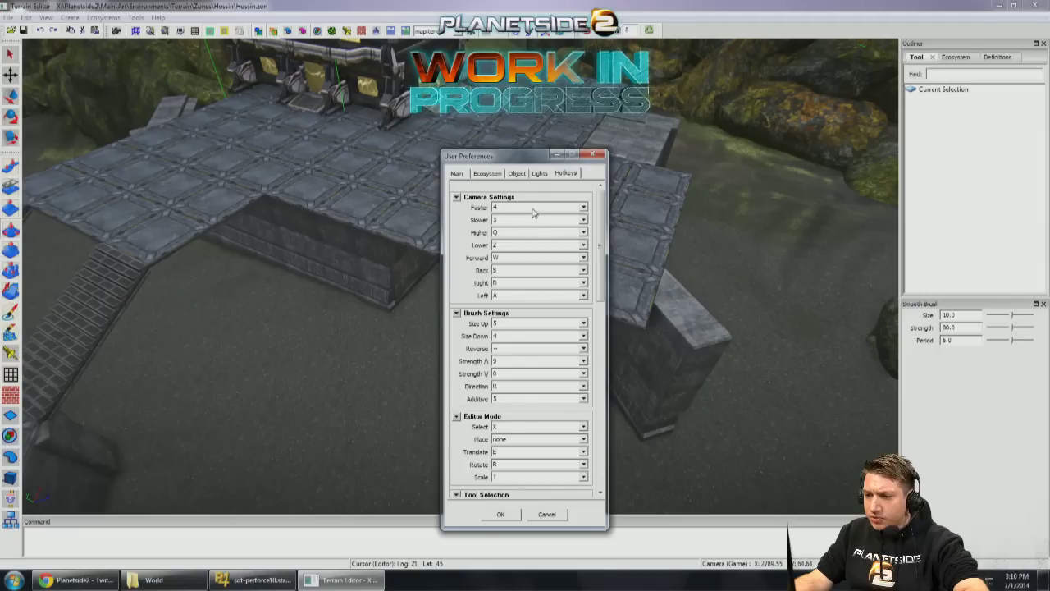
pyautogui.scroll(-2, 596, 239)
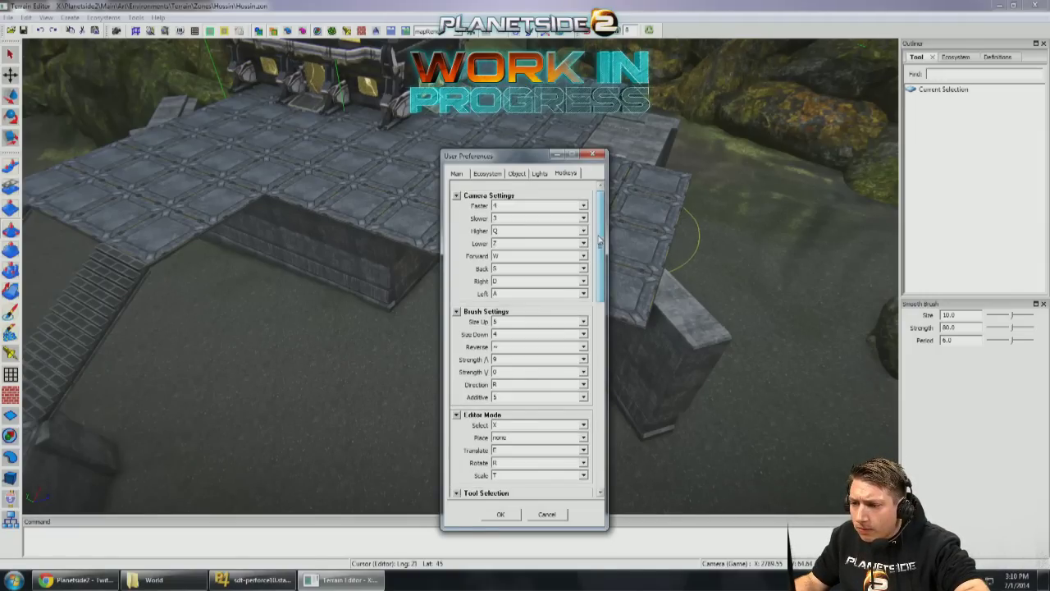
pyautogui.click(537, 361)
pyautogui.scroll(5, 536, 372)
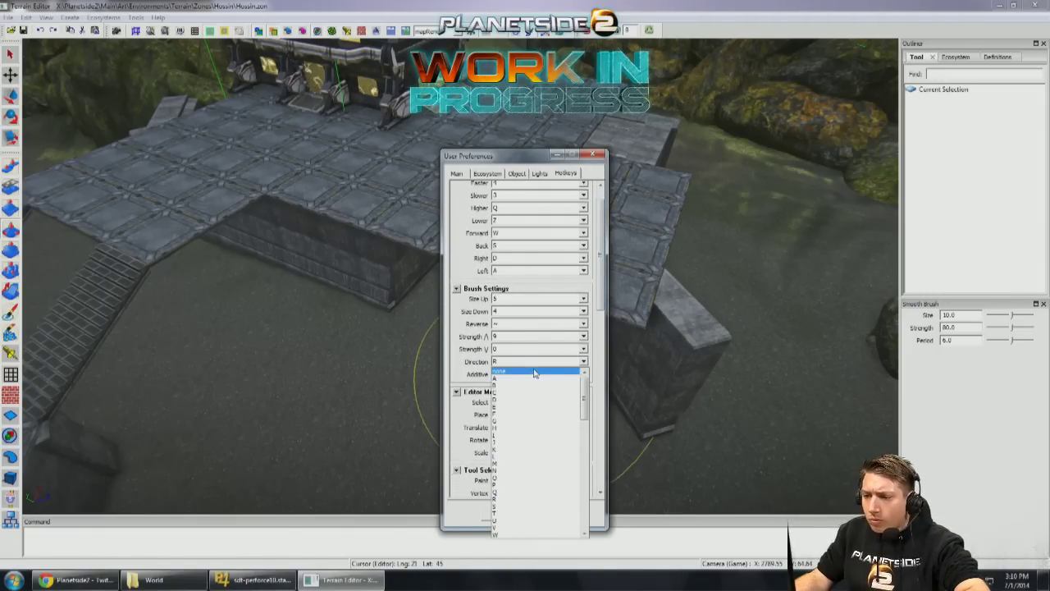
pyautogui.click(532, 373)
pyautogui.click(481, 511)
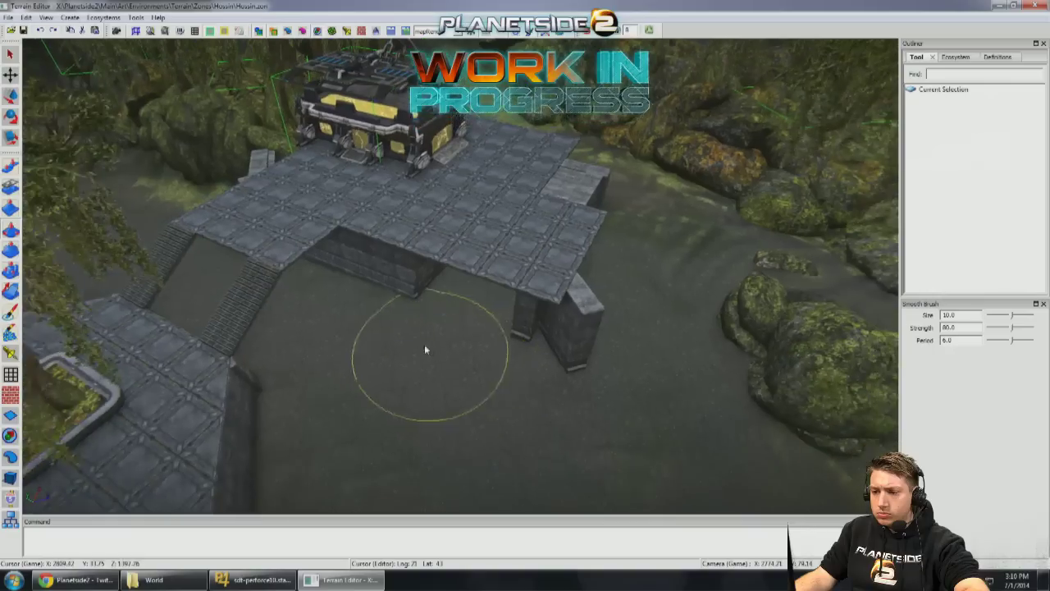
# Step: Place a copy of the two corner wall supports against the angled support at the pad platform's outer corner
pyautogui.press('Escape')
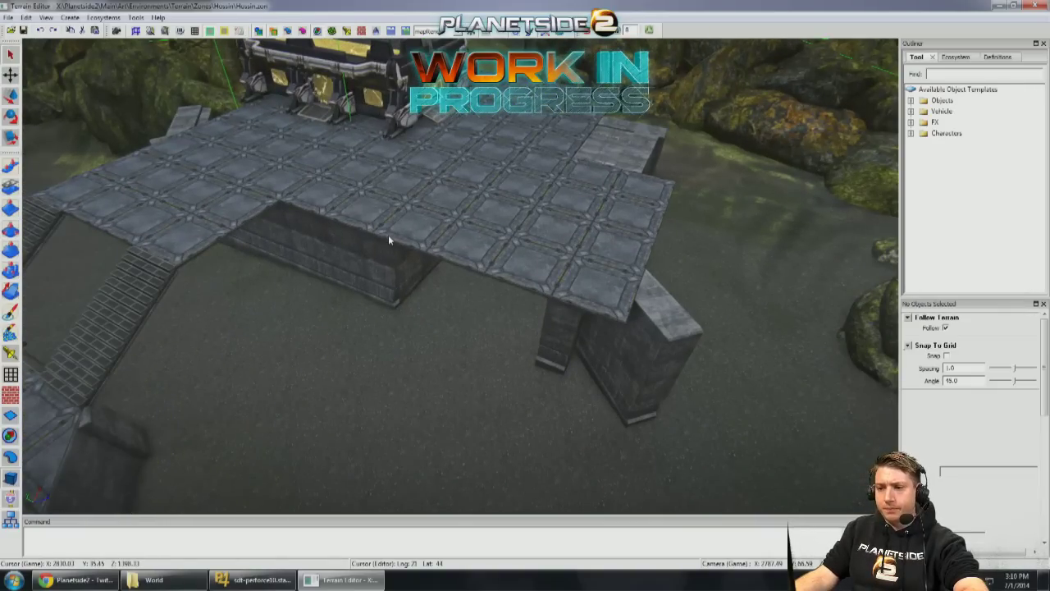
pyautogui.click(375, 255)
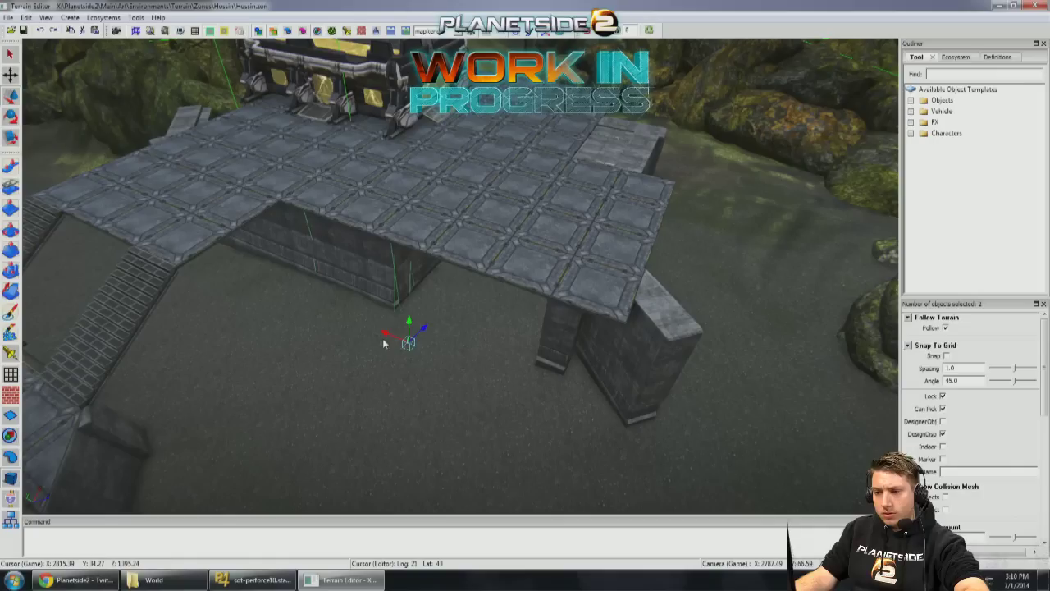
pyautogui.moveTo(387, 340); pyautogui.dragTo(653, 433)
pyautogui.scroll(2, 607, 398)
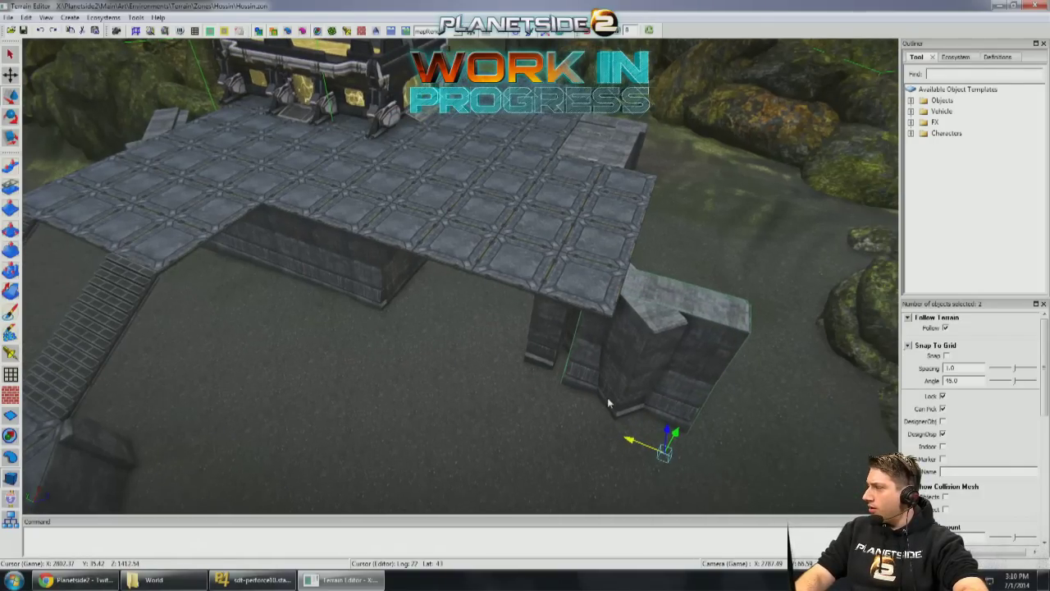
pyautogui.press('Escape')
pyautogui.scroll(3, 598, 383)
pyautogui.scroll(3, 568, 355)
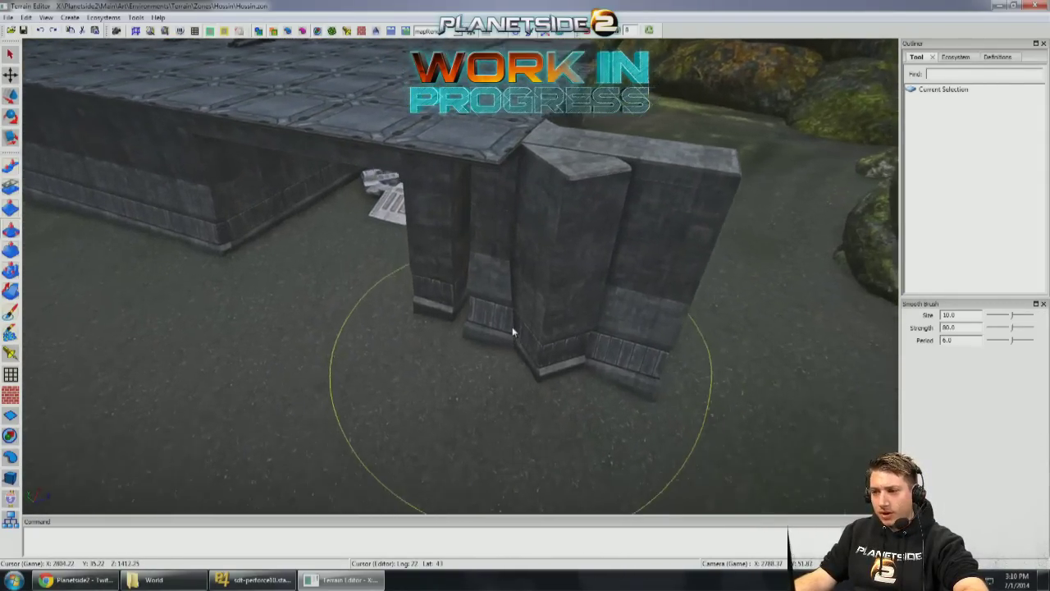
pyautogui.click(10, 457)
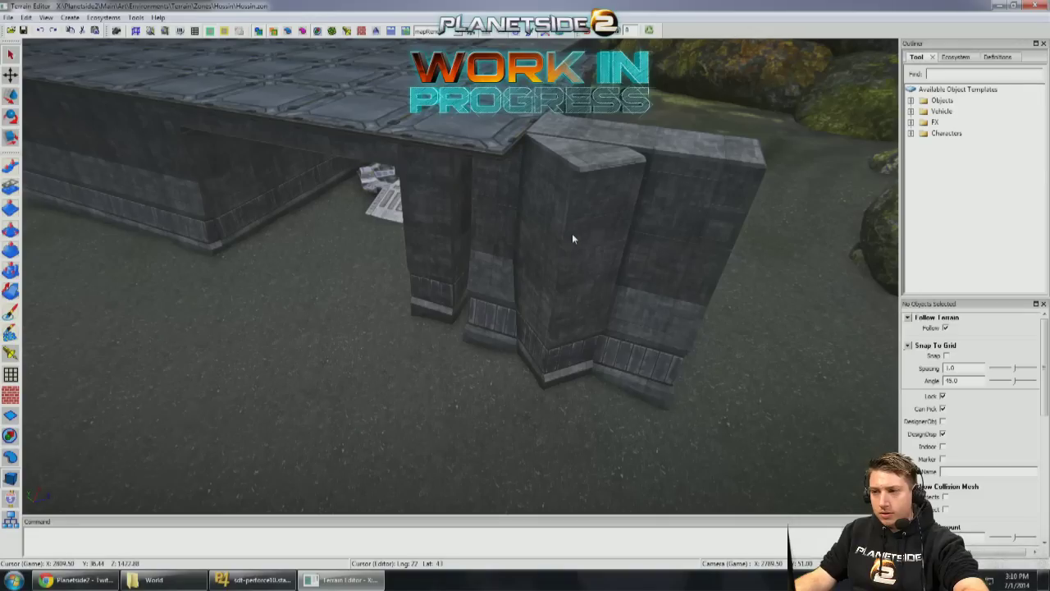
pyautogui.click(572, 235)
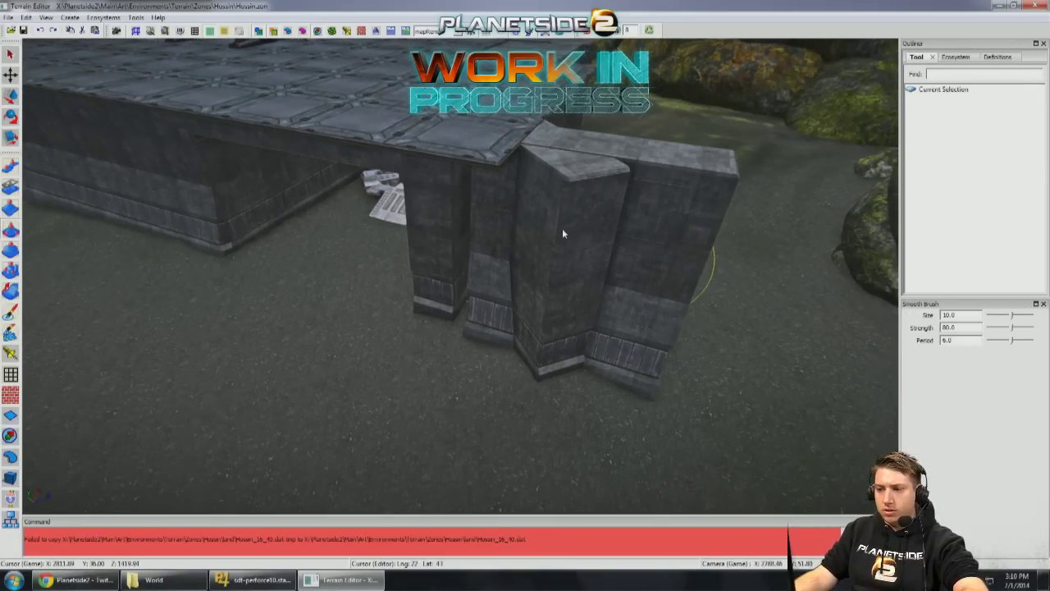
pyautogui.click(10, 458)
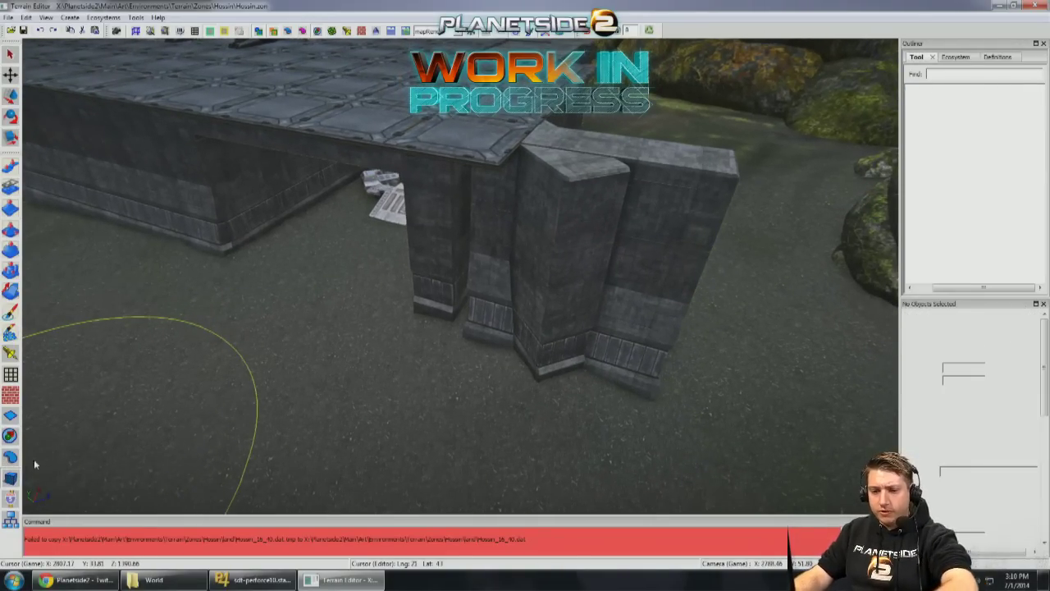
pyautogui.press('b')
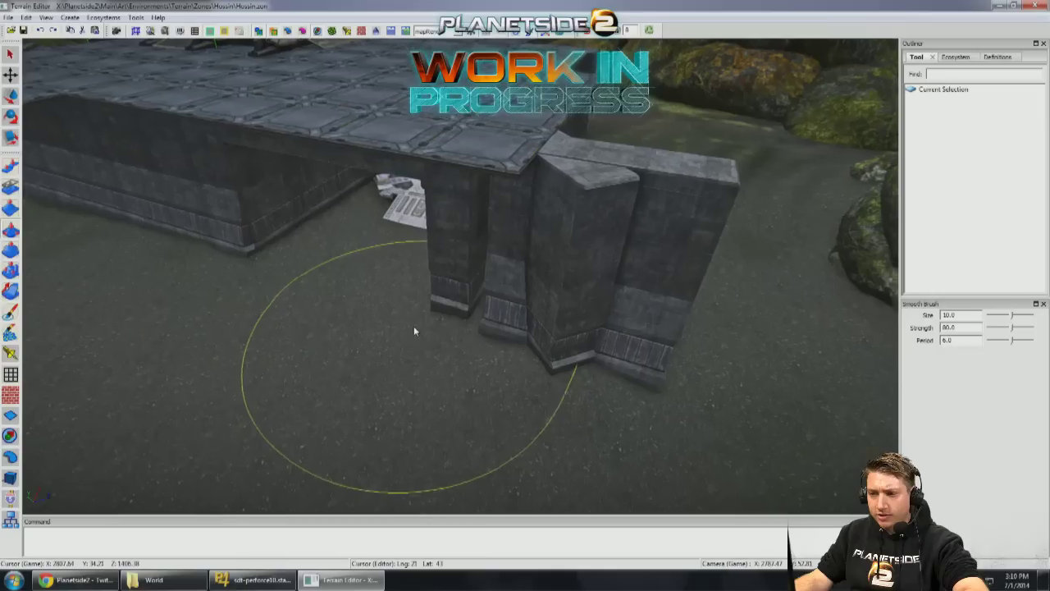
# Step: Clear the Smooth tool's hotkey by setting it to none in the user preferences, and apply the change
pyautogui.click(29, 17)
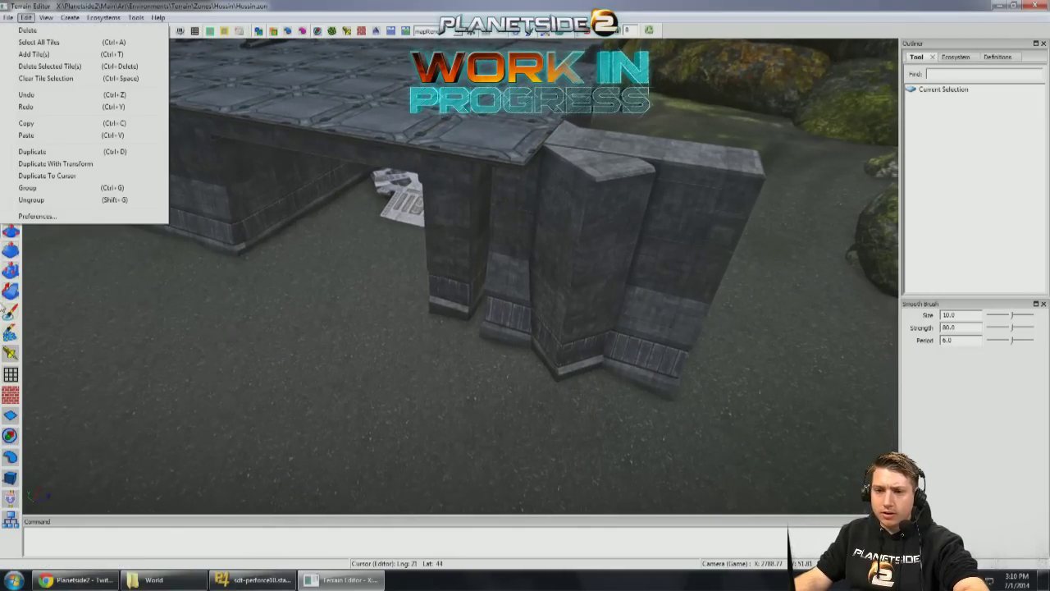
pyautogui.click(37, 216)
pyautogui.click(565, 173)
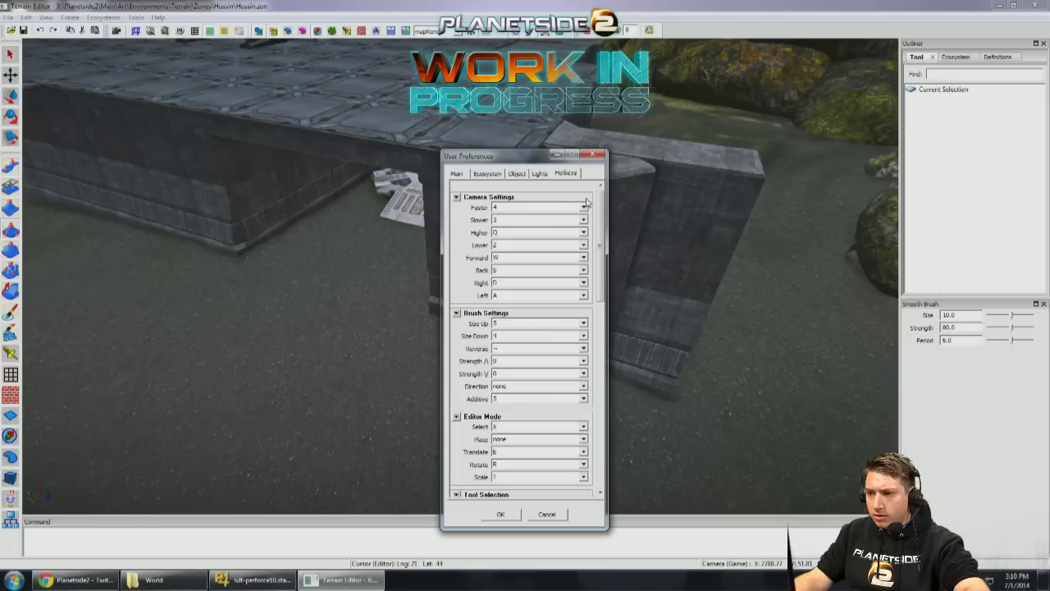
pyautogui.moveTo(603, 233); pyautogui.dragTo(604, 311)
pyautogui.click(517, 337)
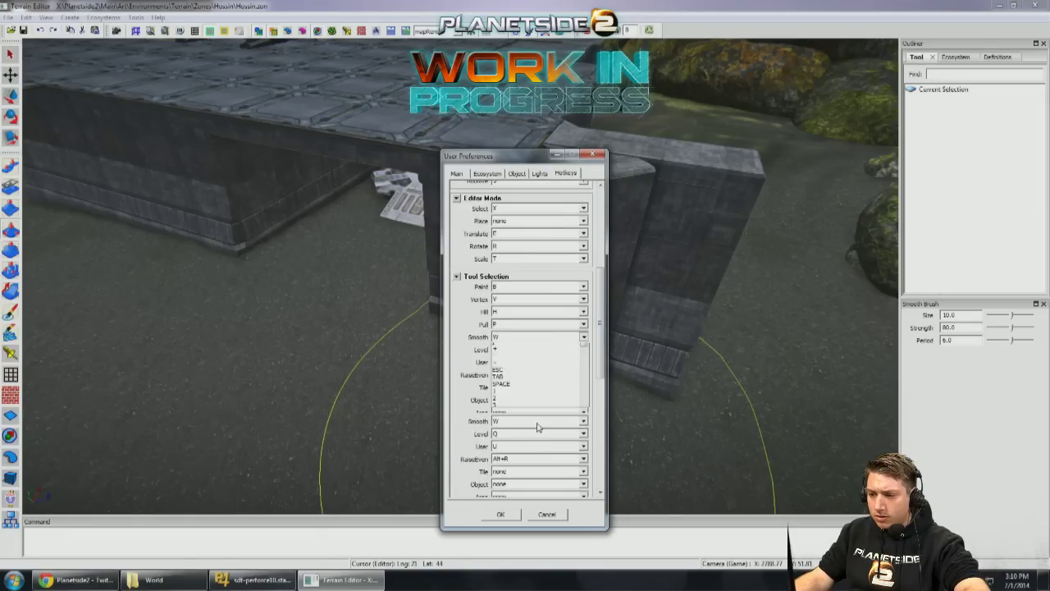
pyautogui.click(517, 352)
pyautogui.click(517, 338)
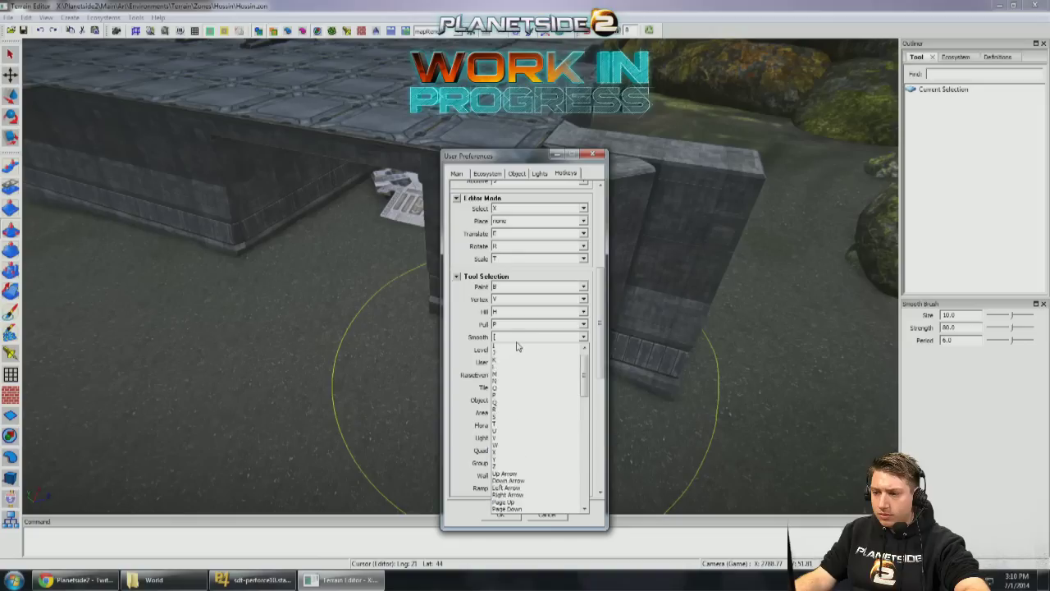
pyautogui.click(517, 348)
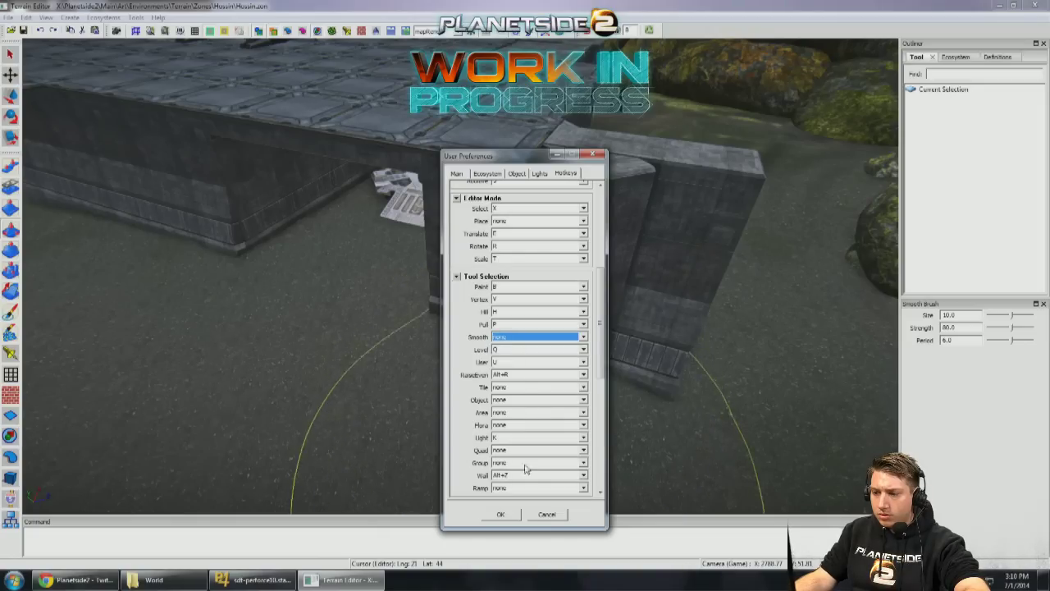
pyautogui.click(501, 514)
# Step: Rearrange the wall supports at the pad platform's outer corner so they run straight along its front edge
pyautogui.click(11, 478)
pyautogui.press('q')
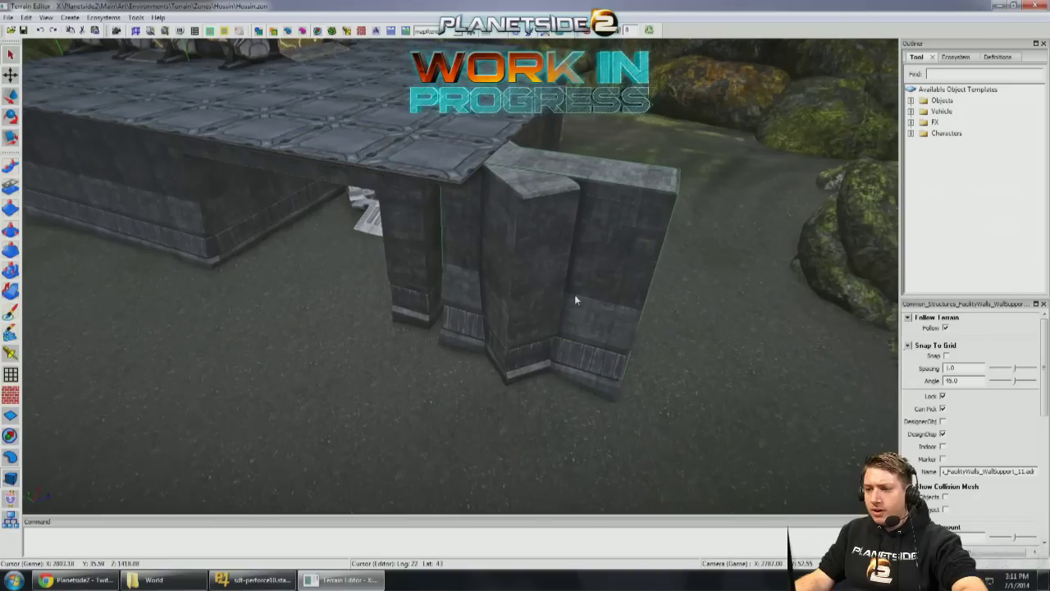
pyautogui.press('e')
pyautogui.moveTo(576, 317); pyautogui.dragTo(516, 373)
pyautogui.press('w')
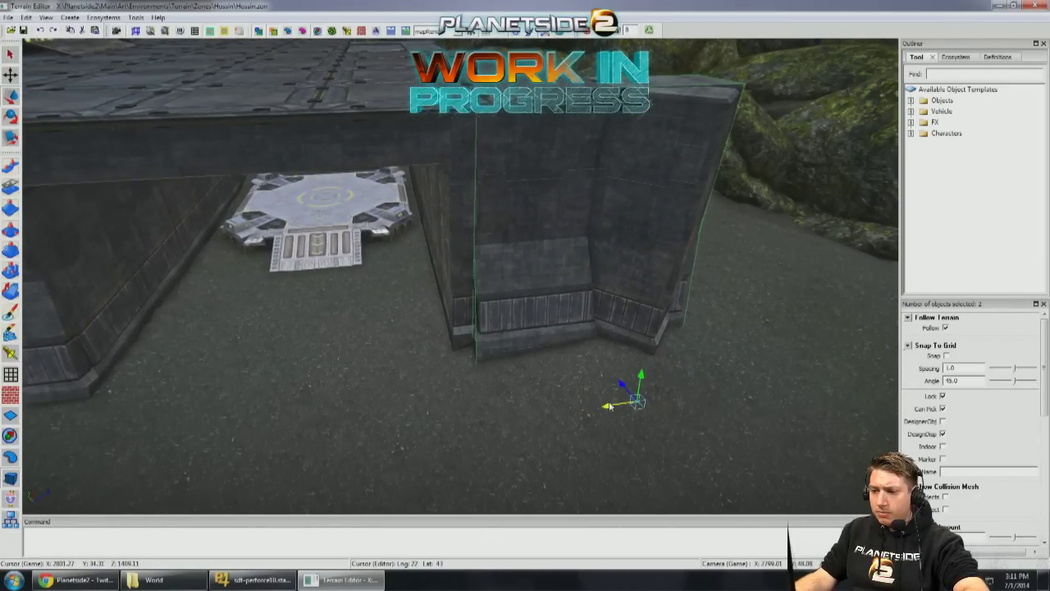
pyautogui.click(622, 178)
pyautogui.moveTo(619, 191); pyautogui.dragTo(560, 229, button='right')
pyautogui.moveTo(481, 300)
pyautogui.mouseDown(button='right')
pyautogui.moveTo(518, 190)
pyautogui.moveTo(501, 207)
pyautogui.moveTo(495, 310)
pyautogui.moveTo(443, 296)
pyautogui.mouseUp(button='right')
# Step: Rebind the brush Additive hotkey to 3 in the user preferences
pyautogui.click(108, 18)
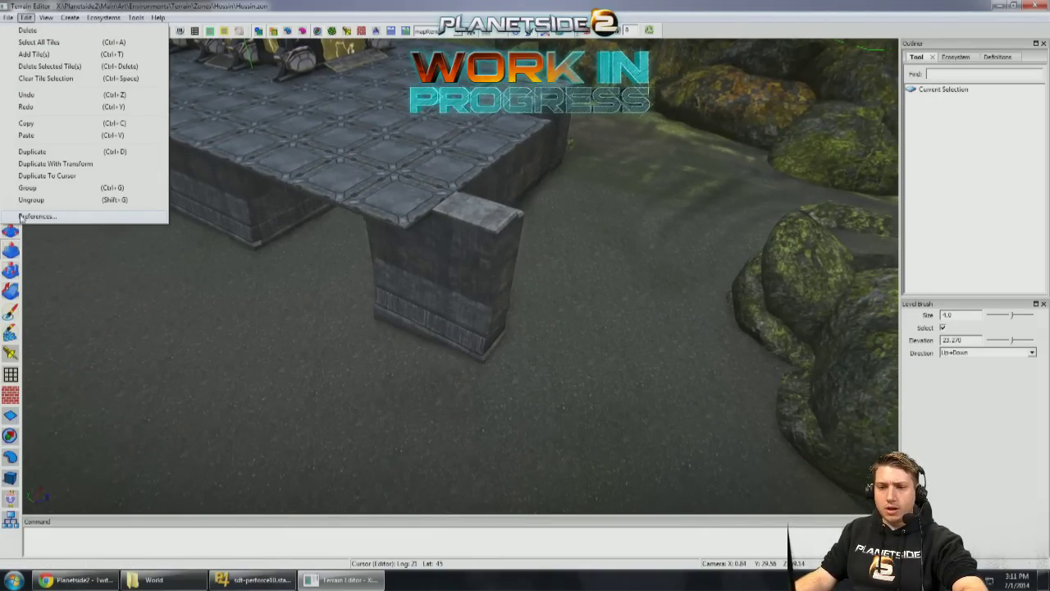
pyautogui.click(37, 216)
pyautogui.click(487, 173)
pyautogui.click(565, 173)
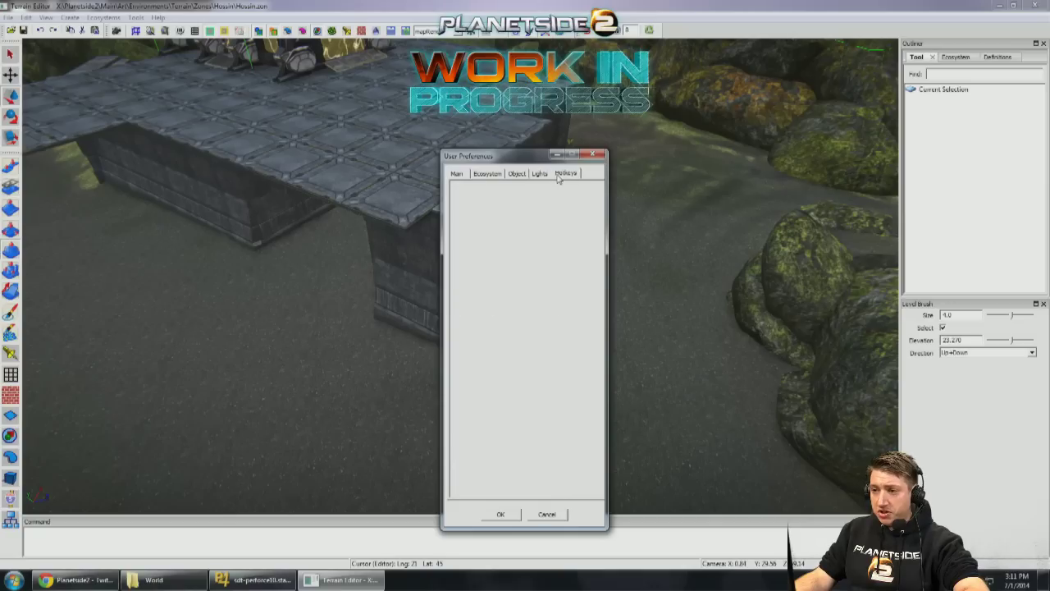
pyautogui.scroll(-5, 604, 259)
pyautogui.moveTo(604, 259)
pyautogui.mouseDown()
pyautogui.moveTo(603, 408)
pyautogui.moveTo(622, 258)
pyautogui.mouseUp()
pyautogui.click(558, 274)
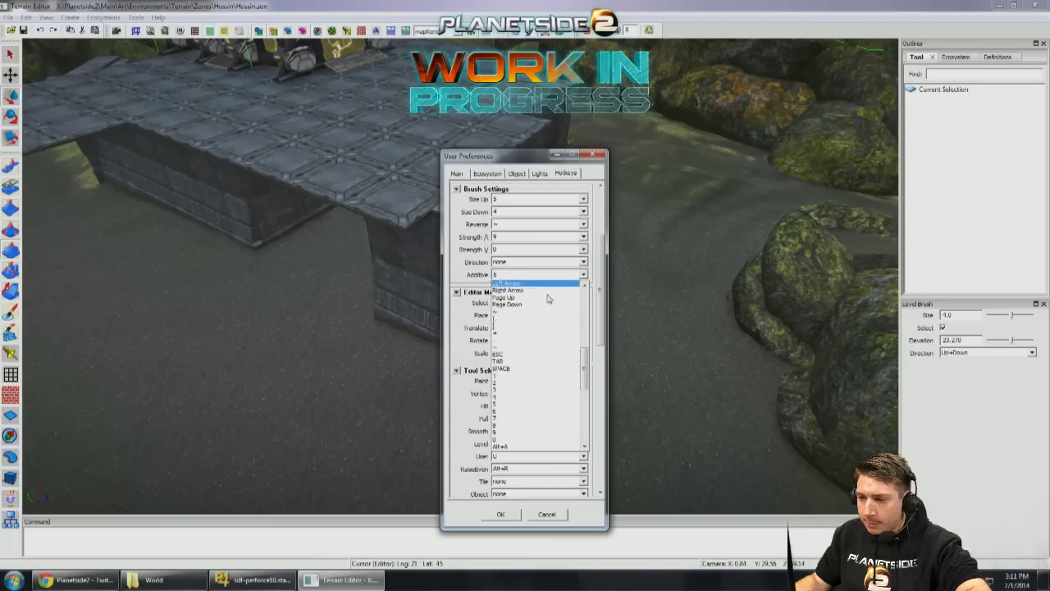
pyautogui.click(543, 303)
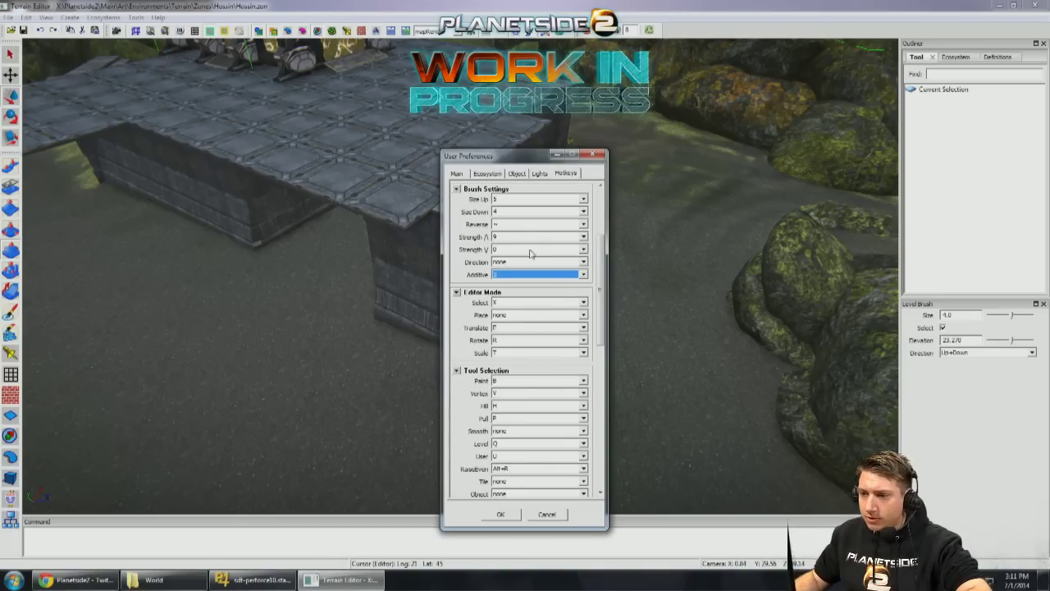
# Step: Set the HideObjs hotkey to none and the Snap hotkey to Z, and apply the preferences
pyautogui.scroll(3, 568, 247)
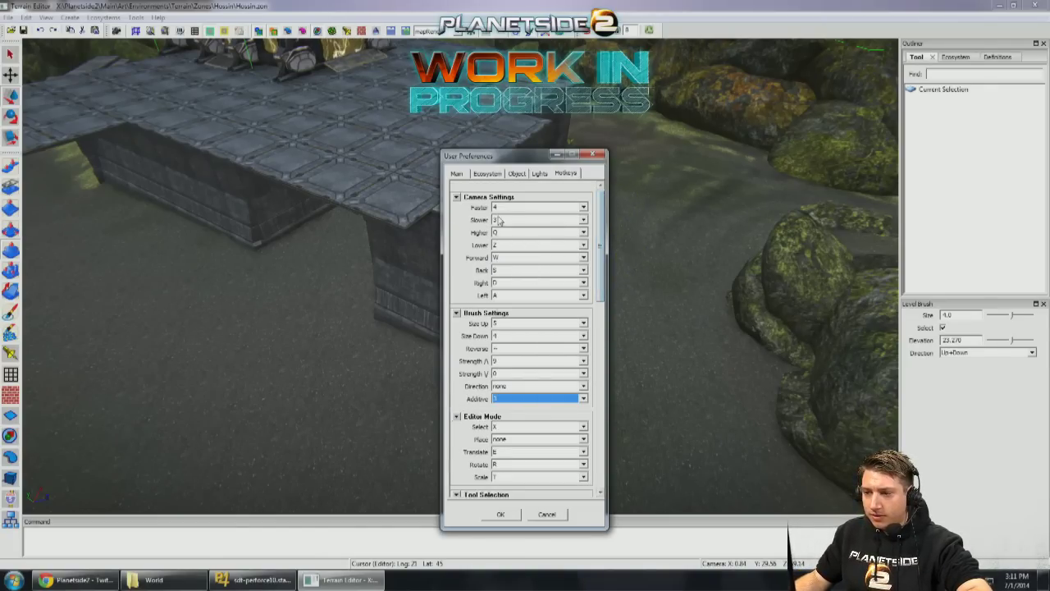
pyautogui.moveTo(599, 226)
pyautogui.mouseDown()
pyautogui.moveTo(598, 443)
pyautogui.moveTo(553, 493)
pyautogui.mouseUp()
pyautogui.scroll(-1, 517, 491)
pyautogui.click(542, 449)
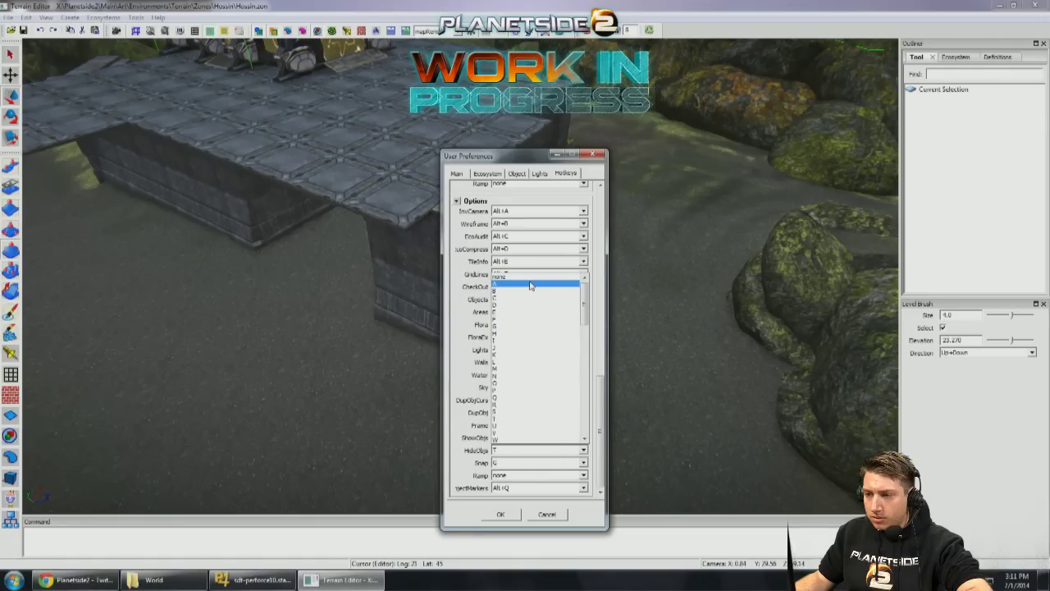
pyautogui.click(529, 278)
pyautogui.click(538, 466)
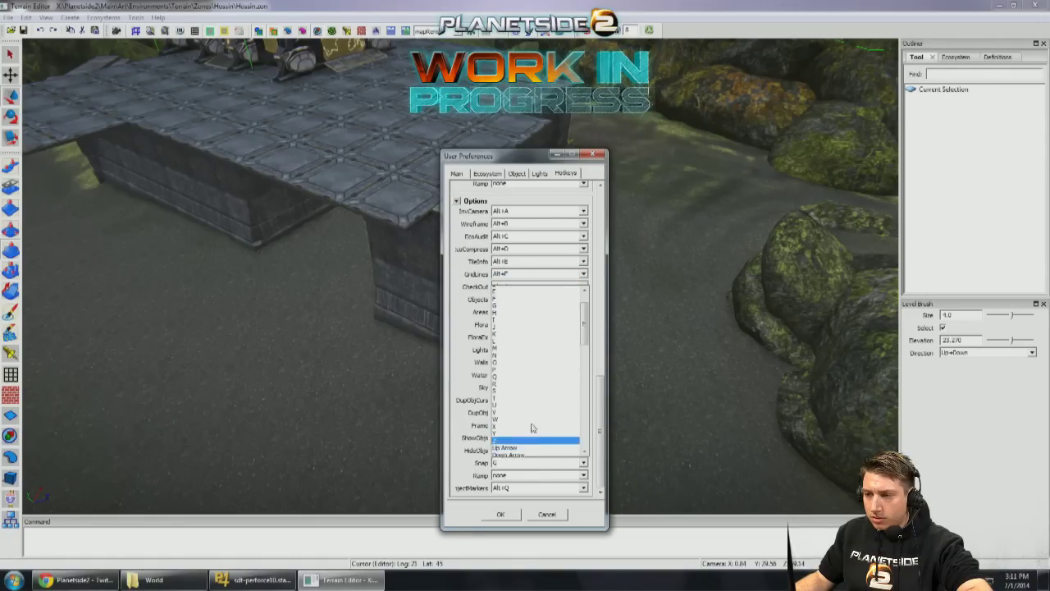
pyautogui.press('z')
pyautogui.press('Return')
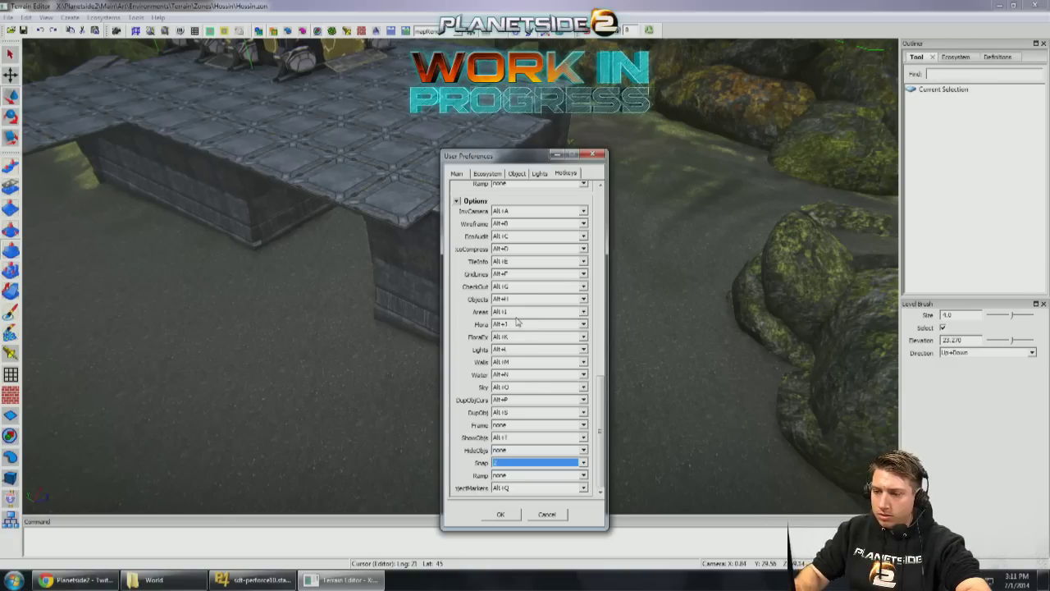
pyautogui.click(503, 515)
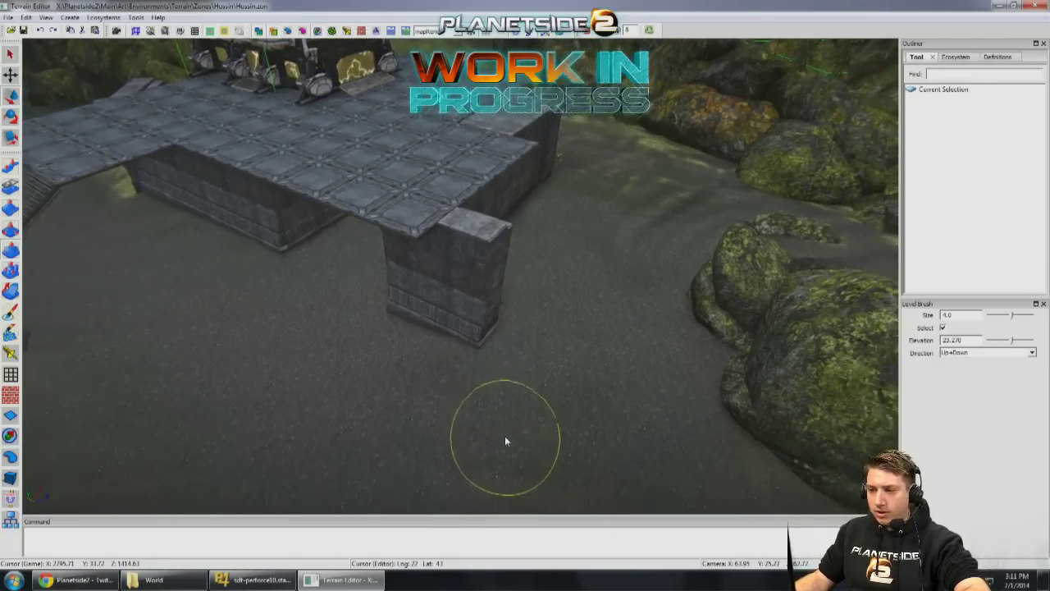
# Step: Place a copy of the corner wall support directly outward from it, continuing the straight wall past the platform's edge
pyautogui.press('r')
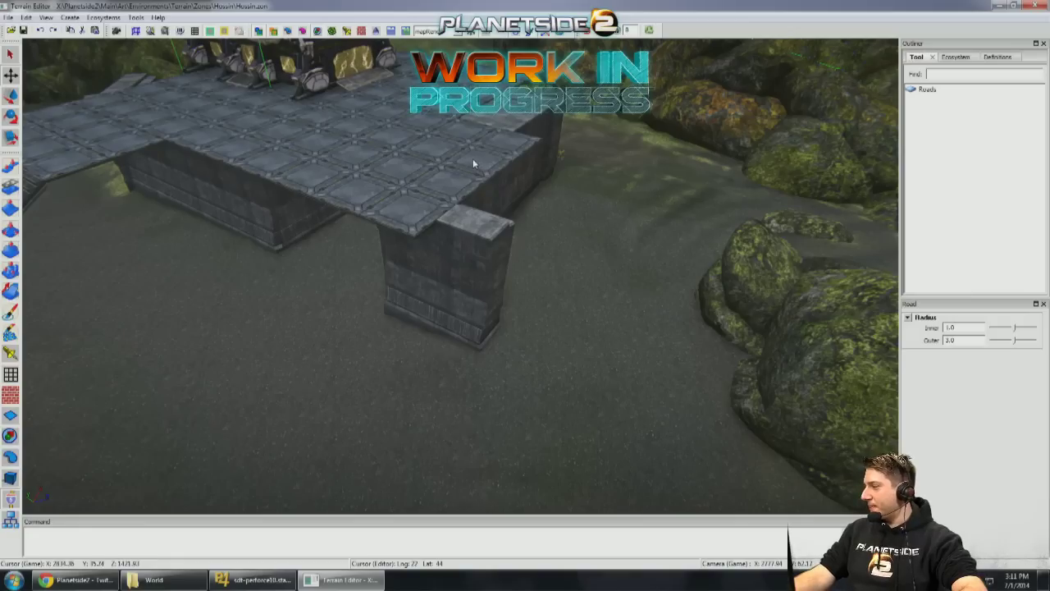
pyautogui.moveTo(473, 158)
pyautogui.mouseDown(button='right')
pyautogui.moveTo(360, 244)
pyautogui.moveTo(353, 283)
pyautogui.moveTo(281, 347)
pyautogui.moveTo(101, 443)
pyautogui.moveTo(58, 446)
pyautogui.mouseUp(button='right')
pyautogui.press('l')
pyautogui.press('Escape')
pyautogui.click(418, 270)
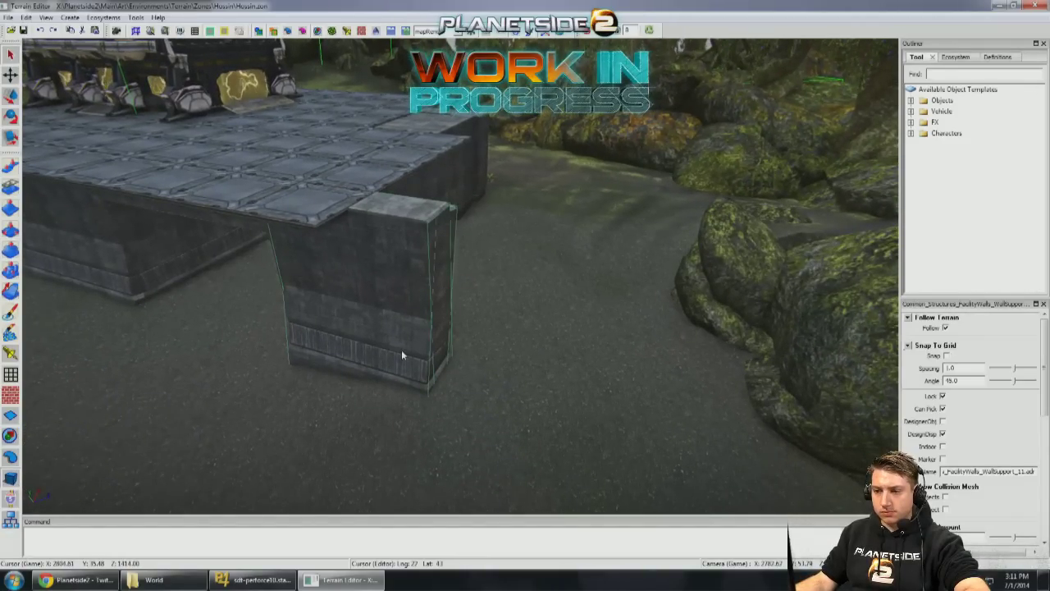
pyautogui.moveTo(417, 343); pyautogui.dragTo(414, 362, button='right')
pyautogui.moveTo(414, 406); pyautogui.dragTo(540, 436)
pyautogui.moveTo(540, 437); pyautogui.dragTo(436, 343, button='right')
# Step: Try to extend the pad by pulling a copy of the 4x4 mining platform section outward over the wall supports
pyautogui.click(230, 145)
pyautogui.moveTo(231, 217); pyautogui.dragTo(568, 285)
pyautogui.hotkey('ctrl', 'z')
pyautogui.doubleClick(960, 367)
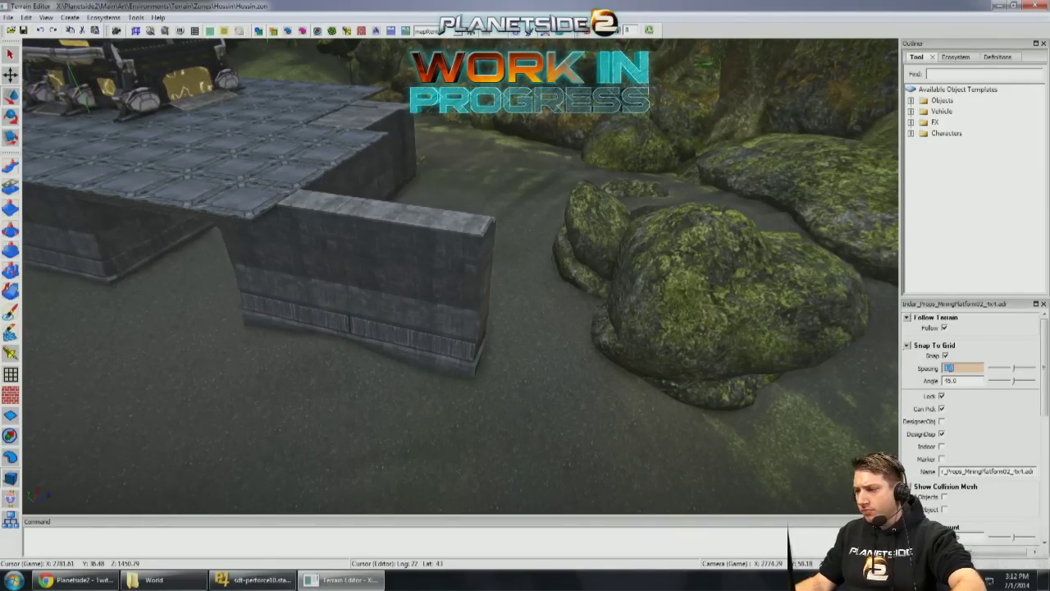
pyautogui.click(669, 285)
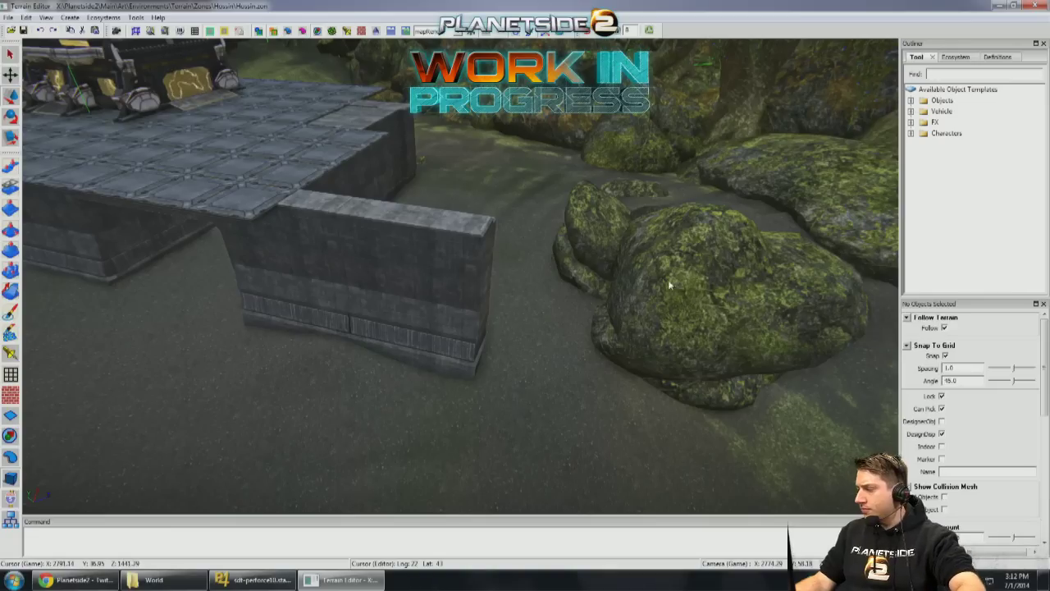
# Step: Try to place the mining platform copy over the wall supports with grid snapping at 1.0 spacing, and undo it
pyautogui.click(267, 169)
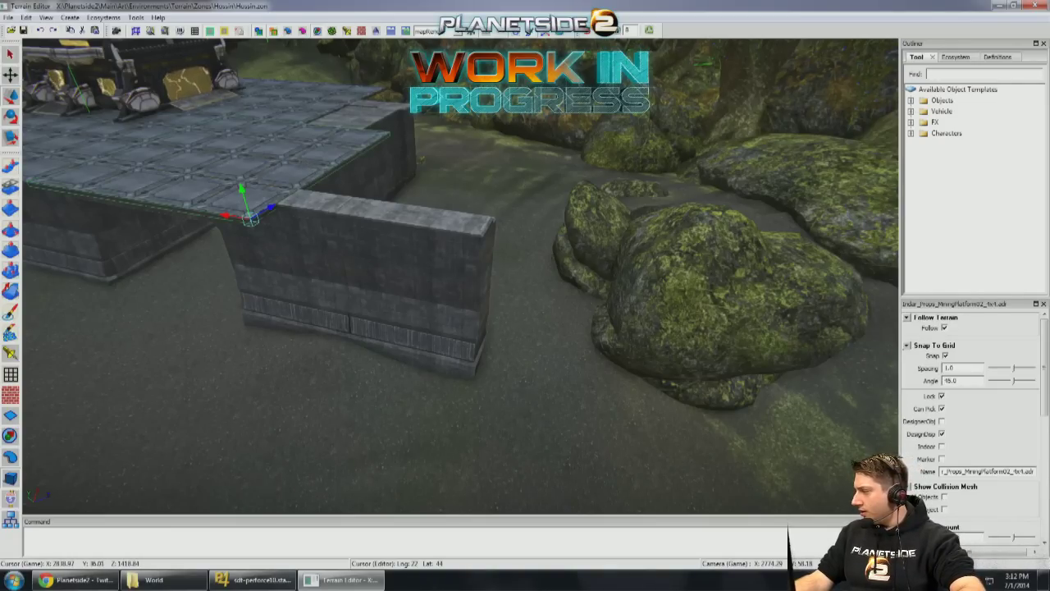
pyautogui.scroll(2, 309, 164)
pyautogui.scroll(2, 279, 209)
pyautogui.moveTo(275, 211); pyautogui.dragTo(641, 264)
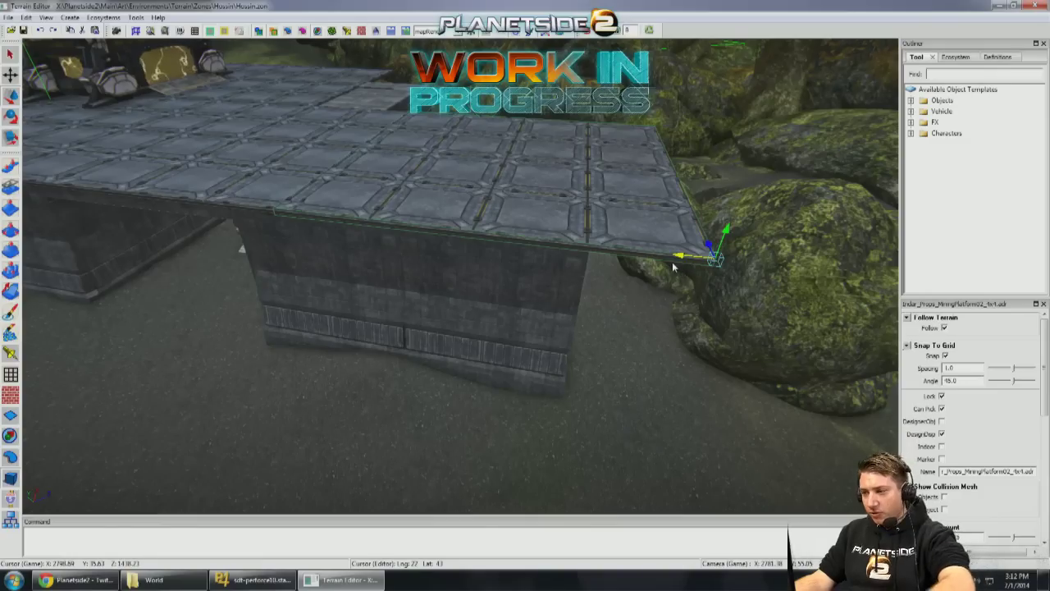
pyautogui.hotkey('ctrl', 'z')
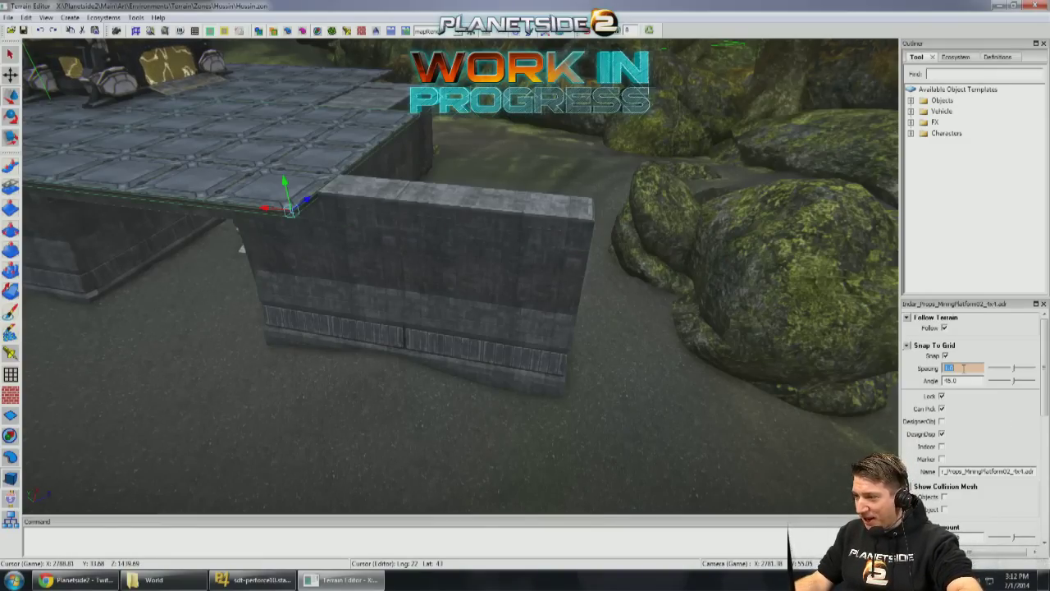
# Step: Set the snap spacing to 5.0 and place a copy of the 4x4 mining platform section over the extended wall supports
pyautogui.moveTo(271, 207); pyautogui.dragTo(722, 250)
pyautogui.scroll(2, 637, 259)
pyautogui.moveTo(637, 259)
pyautogui.mouseDown(button='right')
pyautogui.moveTo(467, 370)
pyautogui.moveTo(486, 347)
pyautogui.moveTo(444, 351)
pyautogui.mouseUp(button='right')
pyautogui.press('l')
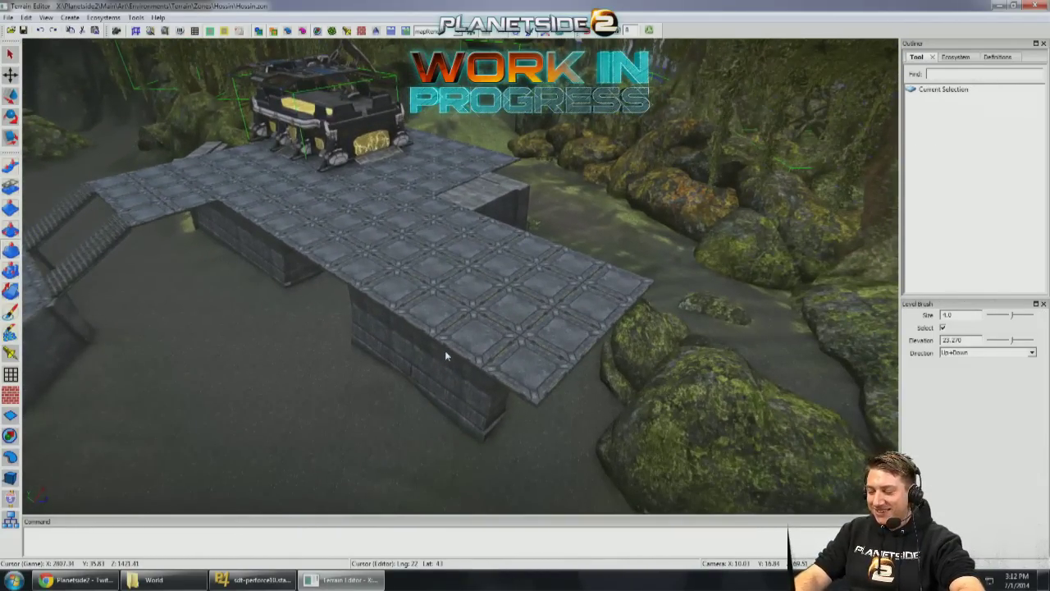
pyautogui.scroll(5, 444, 350)
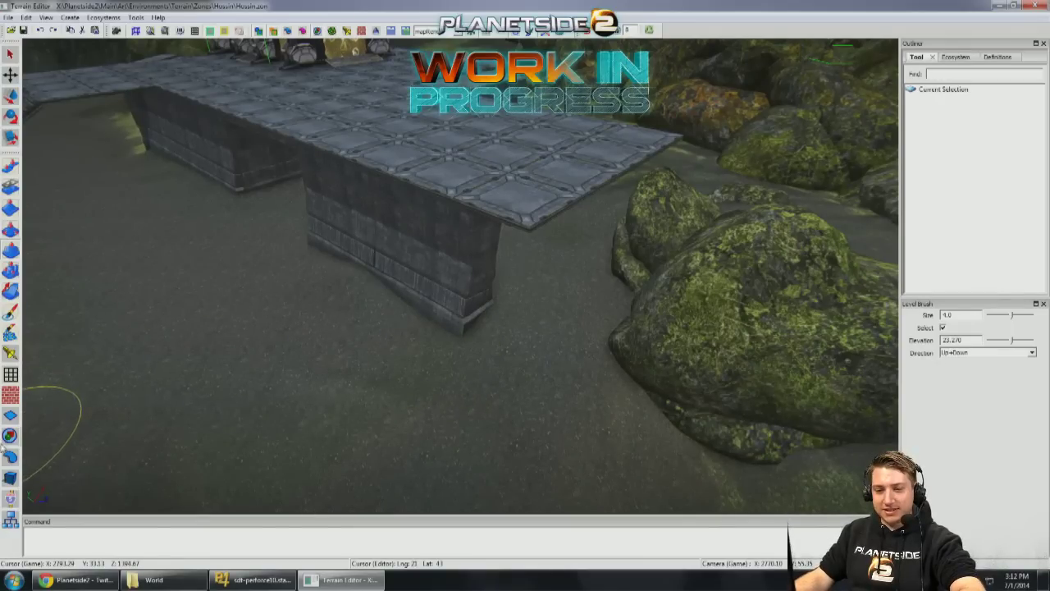
# Step: Copy the two outermost wall supports and slide the copies outward past the end of the extended platform's front edge
pyautogui.click(10, 456)
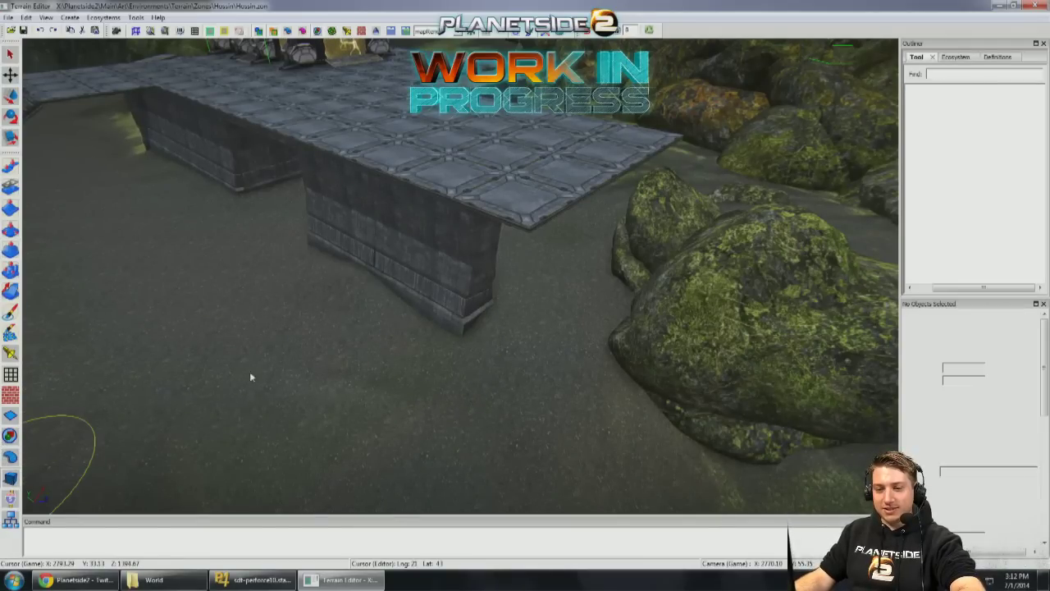
pyautogui.click(446, 267)
pyautogui.scroll(-3, 452, 253)
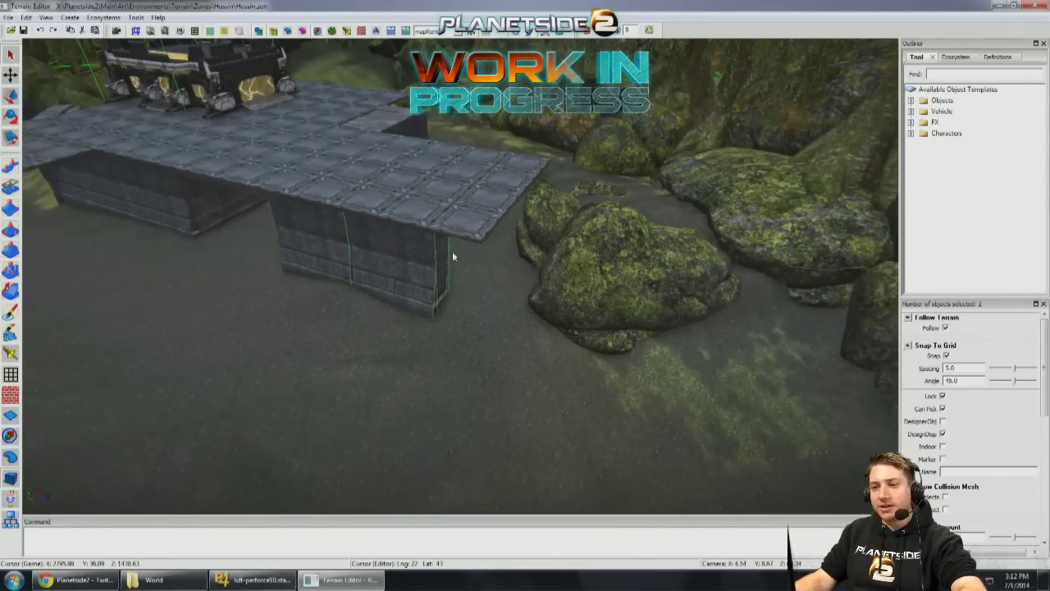
pyautogui.scroll(5, 425, 333)
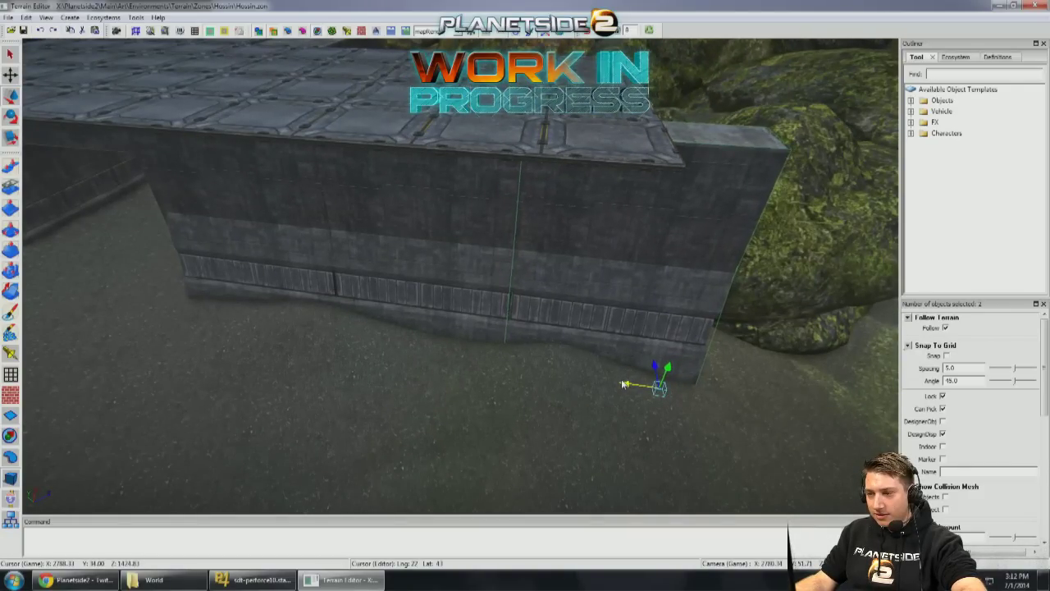
# Step: Adjust the wall supports under the extended platform's front edge and add supports beneath its far side
pyautogui.click(434, 236)
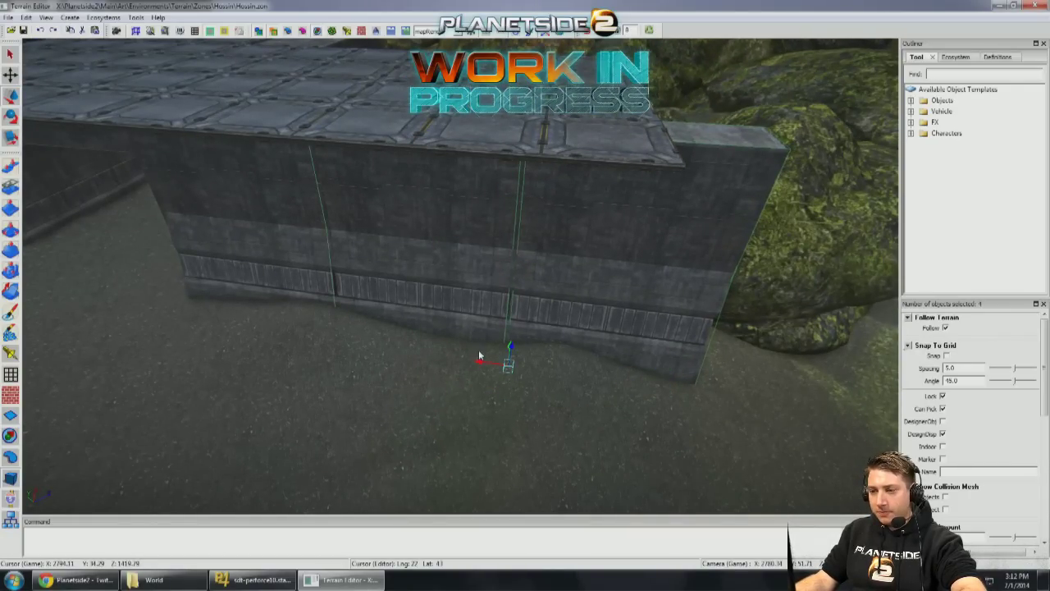
pyautogui.moveTo(398, 384)
pyautogui.mouseDown(button='middle')
pyautogui.moveTo(388, 259)
pyautogui.moveTo(422, 241)
pyautogui.moveTo(444, 209)
pyautogui.moveTo(399, 210)
pyautogui.moveTo(404, 218)
pyautogui.moveTo(336, 253)
pyautogui.moveTo(390, 222)
pyautogui.mouseUp(button='middle')
pyautogui.press('l')
pyautogui.press('q')
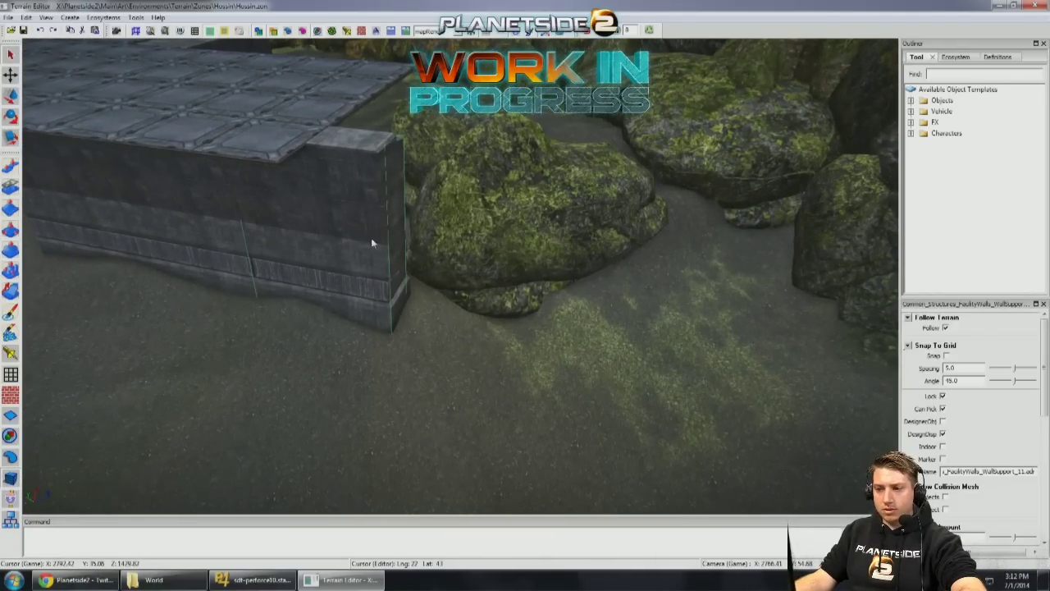
pyautogui.click(371, 250)
pyautogui.keyDown('ctrl'); pyautogui.click(377, 274); pyautogui.keyUp('ctrl')
pyautogui.moveTo(383, 282)
pyautogui.mouseDown(button='middle')
pyautogui.moveTo(417, 279)
pyautogui.moveTo(433, 272)
pyautogui.moveTo(427, 262)
pyautogui.mouseUp(button='middle')
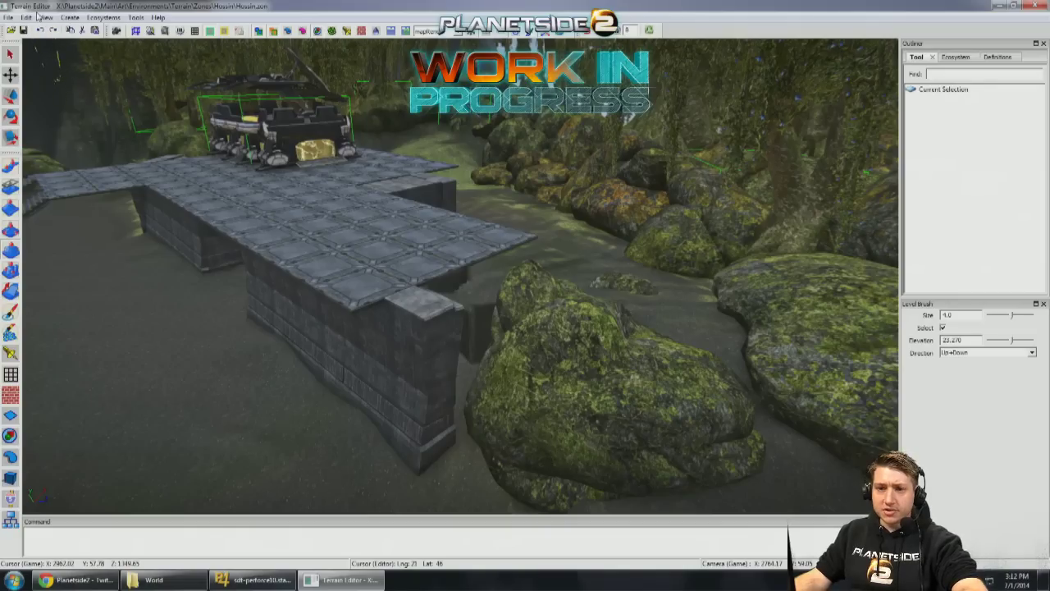
# Step: Reassign the hotkey of the Level terrain tool in the user preferences and apply the change
pyautogui.click(30, 17)
pyautogui.click(59, 217)
pyautogui.click(565, 173)
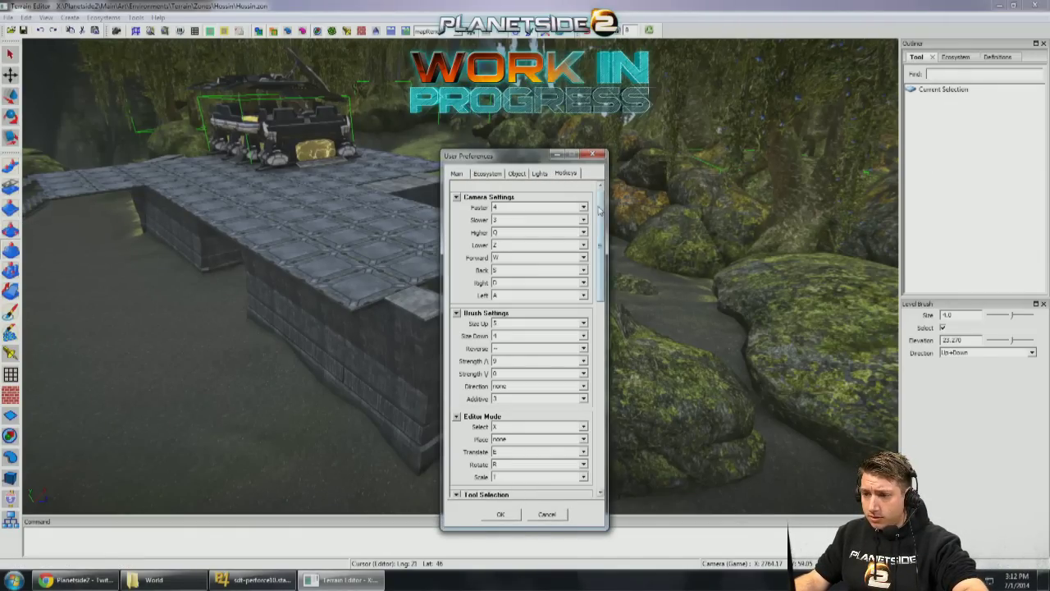
pyautogui.scroll(-5, 553, 310)
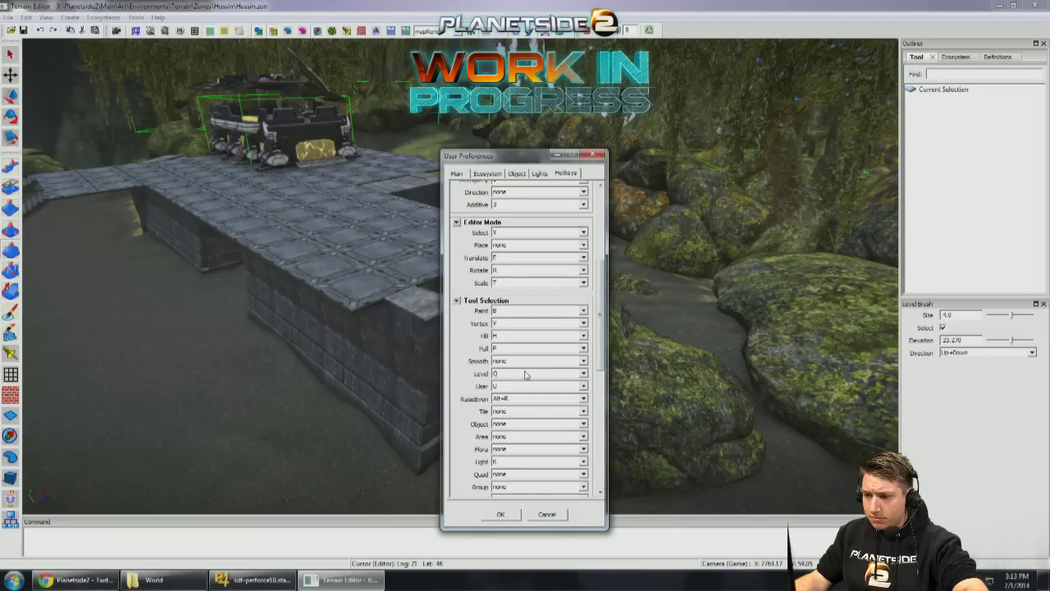
pyautogui.click(526, 375)
pyautogui.scroll(-1, 528, 377)
pyautogui.click(531, 351)
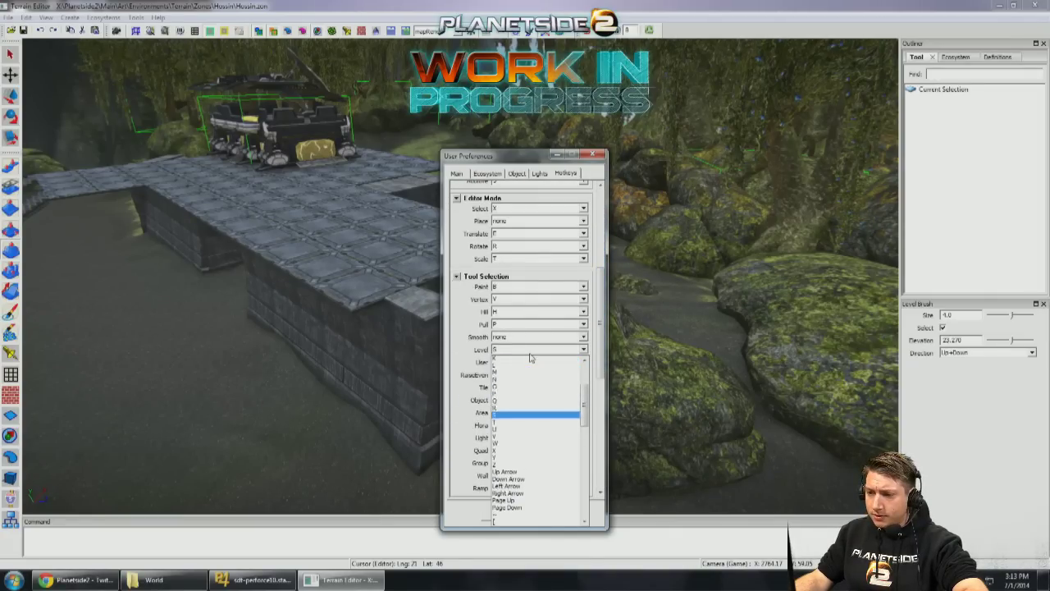
pyautogui.click(531, 360)
pyautogui.click(506, 515)
# Step: Copy the two end wall supports of the extended platform, rotate the copies to turn the corner, and move them toward the boulder
pyautogui.press('w')
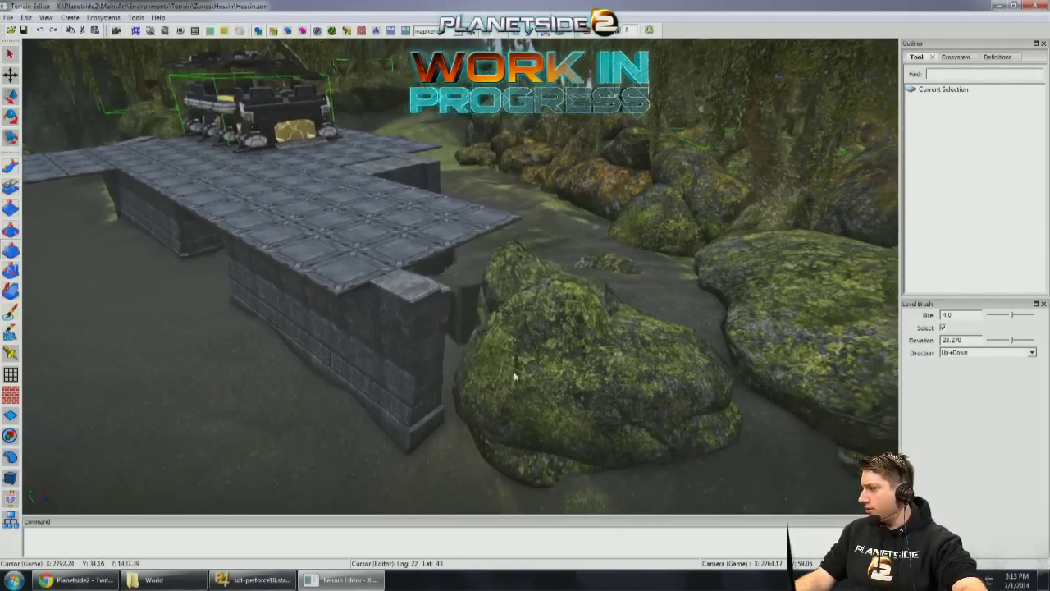
pyautogui.press('w')
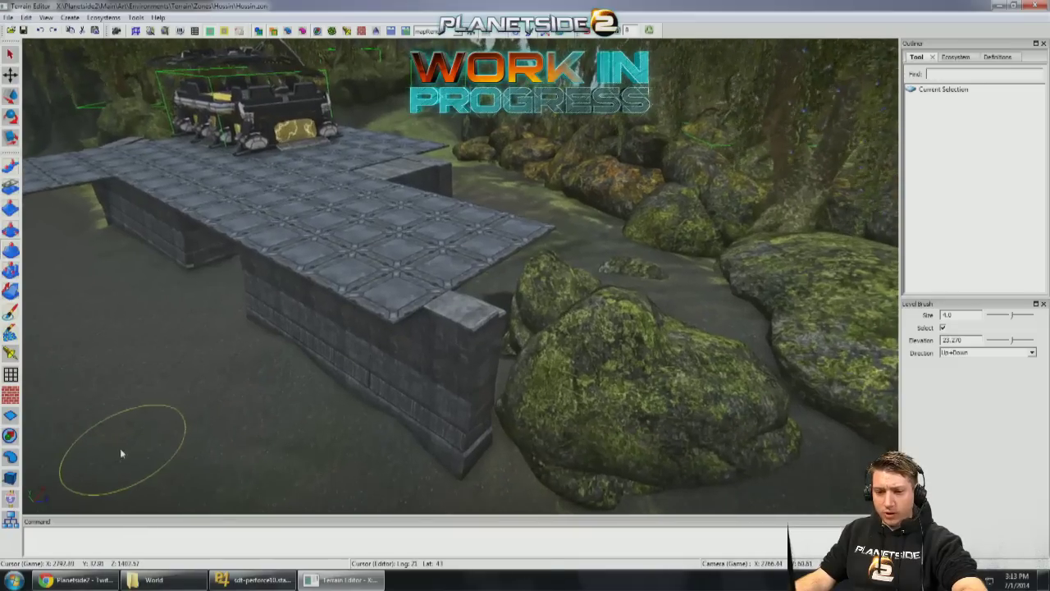
pyautogui.moveTo(120, 448); pyautogui.dragTo(572, 234, button='right')
pyautogui.click(471, 229)
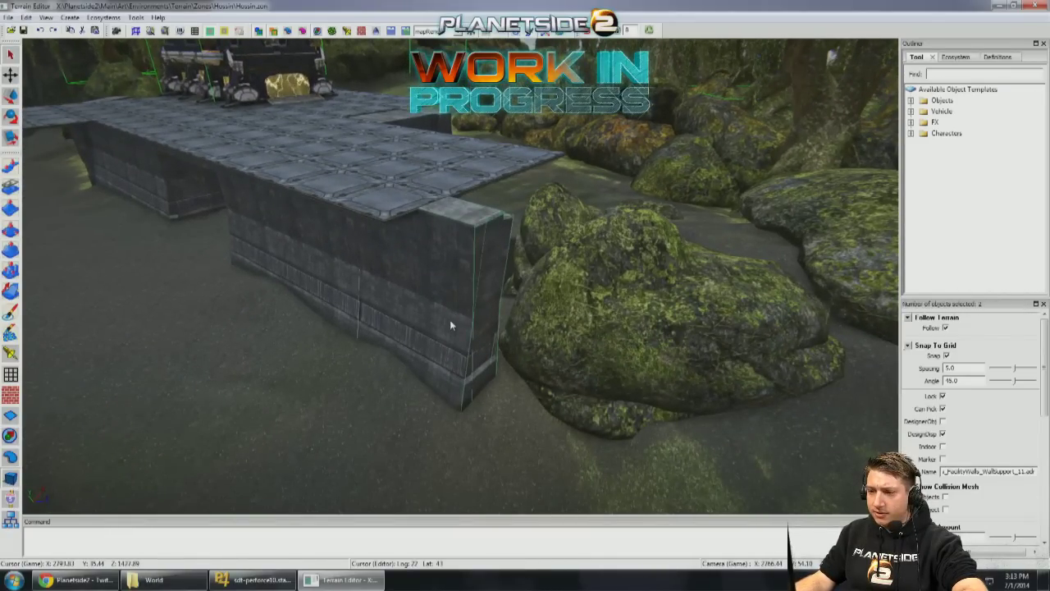
pyautogui.press('s')
pyautogui.press('e')
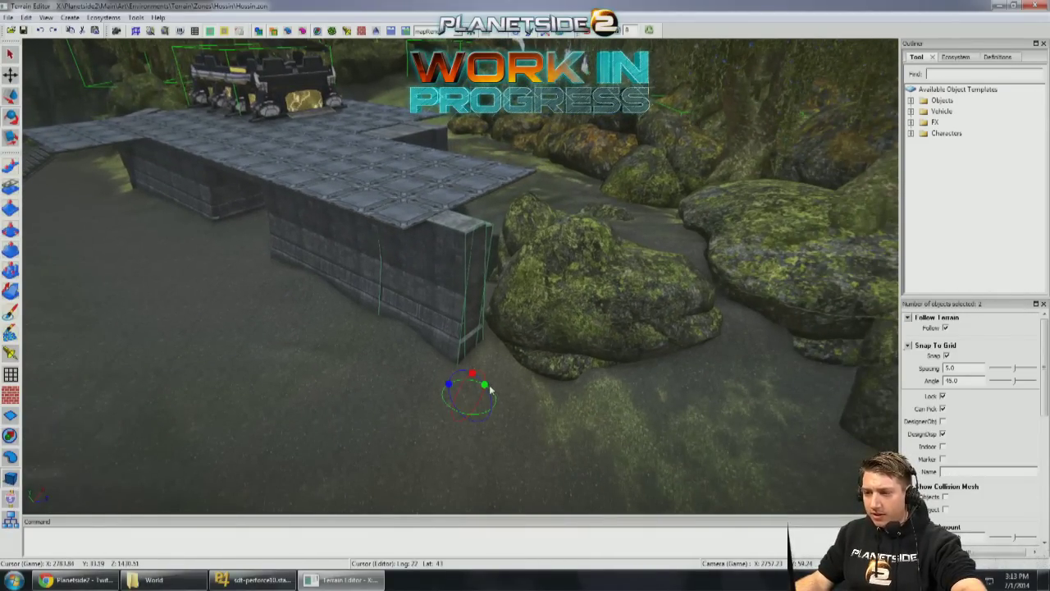
pyautogui.press('w')
pyautogui.moveTo(485, 402); pyautogui.dragTo(588, 402)
pyautogui.scroll(5, 588, 403)
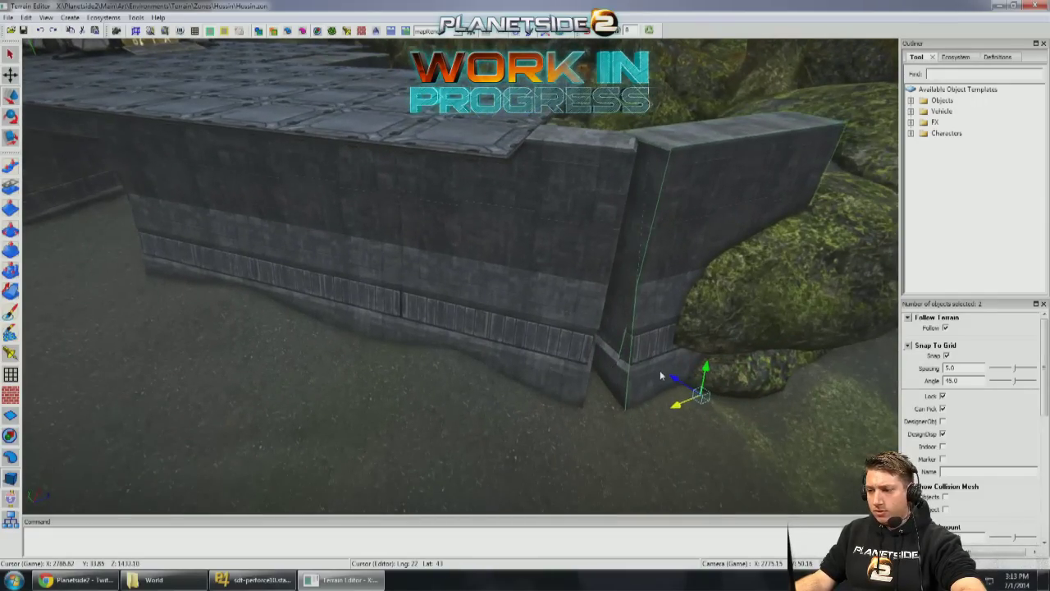
# Step: With grid snapping off, move the rotated pair of wall supports against the end of the front wall to close the corner
pyautogui.moveTo(670, 378); pyautogui.dragTo(666, 391)
pyautogui.moveTo(666, 390); pyautogui.dragTo(556, 401, button='middle')
pyautogui.moveTo(531, 405); pyautogui.dragTo(534, 407)
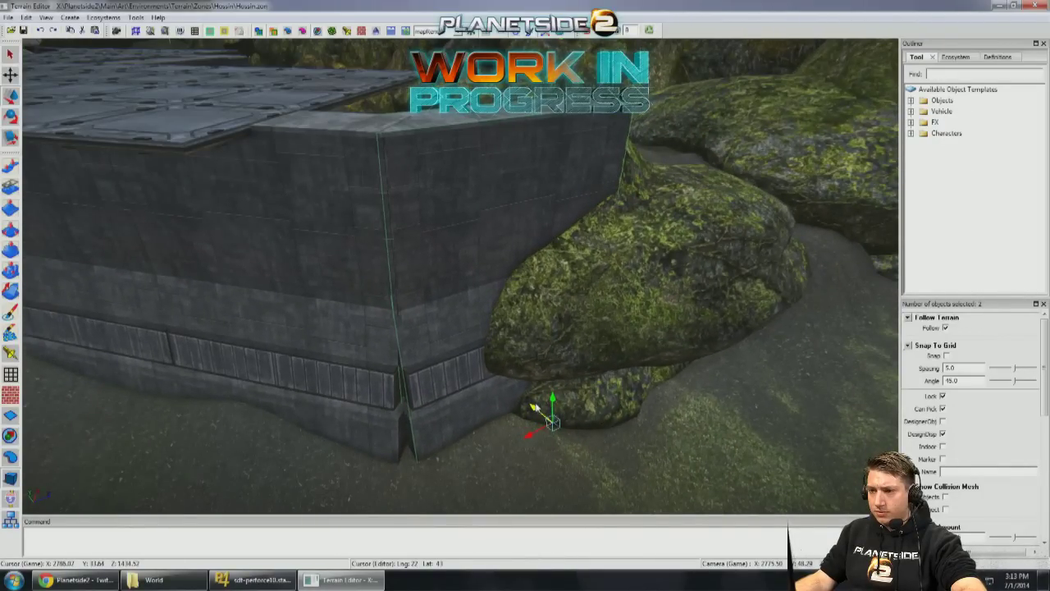
pyautogui.moveTo(542, 394)
pyautogui.mouseDown(button='middle')
pyautogui.moveTo(551, 402)
pyautogui.moveTo(537, 394)
pyautogui.mouseUp(button='middle')
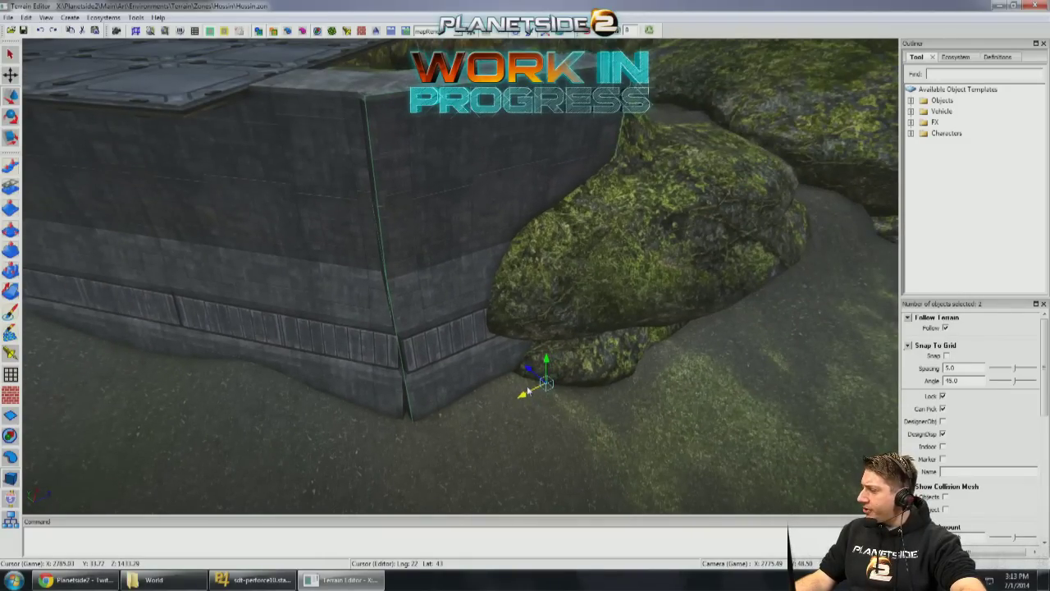
pyautogui.moveTo(537, 377); pyautogui.dragTo(535, 376, button='middle')
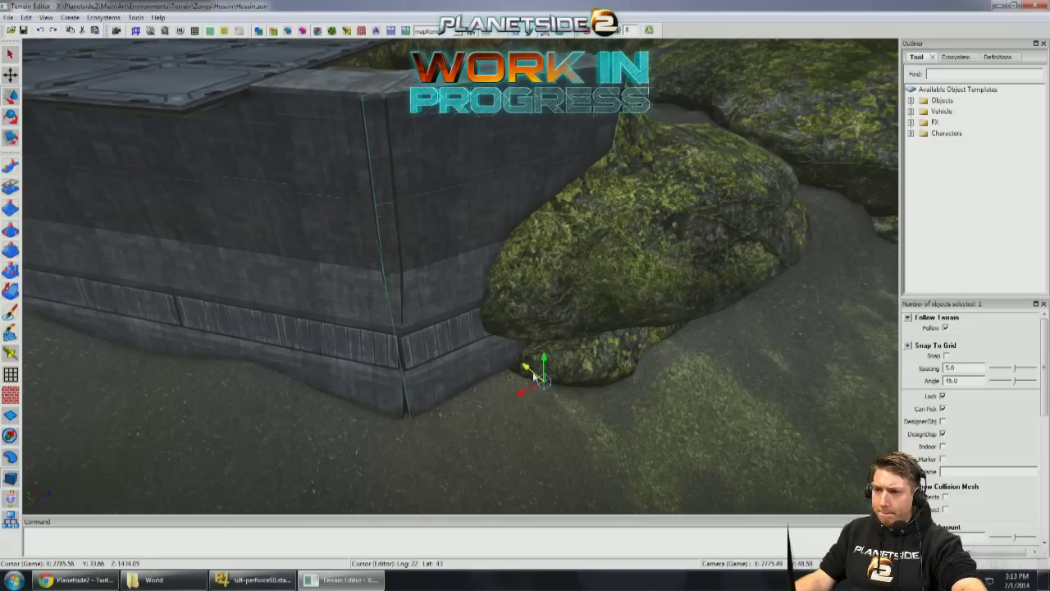
pyautogui.moveTo(520, 393); pyautogui.dragTo(533, 377)
# Step: Nudge the front wall's end pair of supports along the wall and check its fit with the side pair at the corner
pyautogui.click(478, 389)
pyautogui.moveTo(478, 390); pyautogui.dragTo(484, 370, button='middle')
pyautogui.click(532, 197)
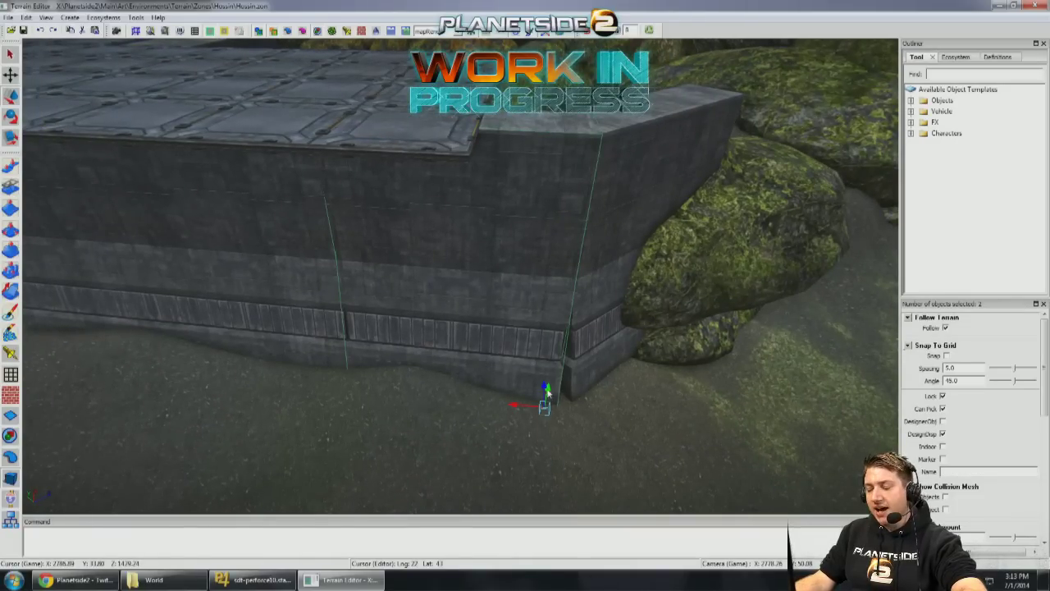
pyautogui.scroll(2, 547, 394)
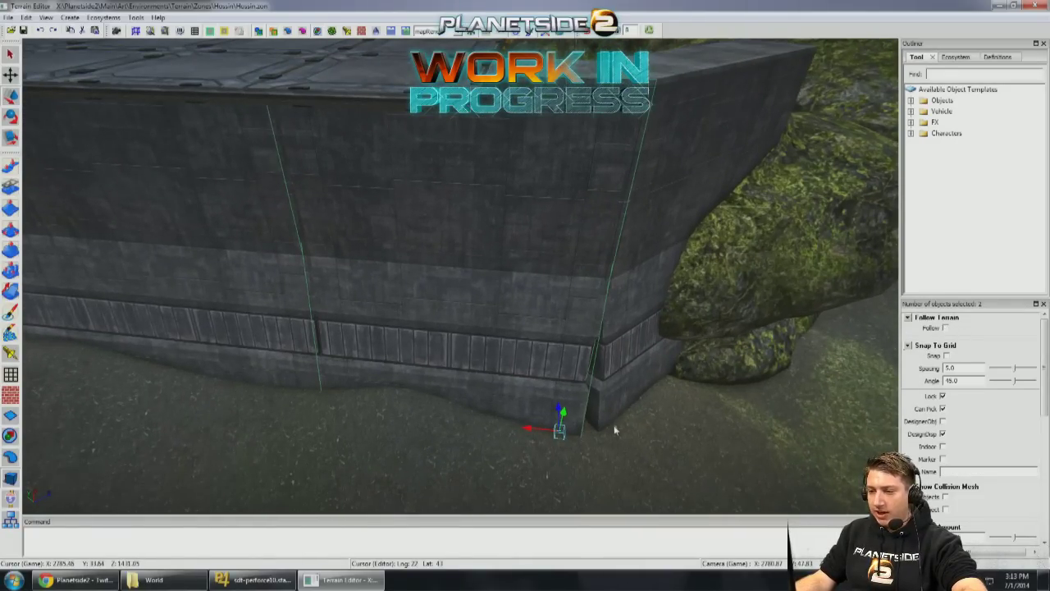
pyautogui.moveTo(539, 435); pyautogui.dragTo(536, 436)
pyautogui.click(508, 429)
pyautogui.moveTo(508, 429); pyautogui.dragTo(498, 327, button='middle')
pyautogui.click(494, 326)
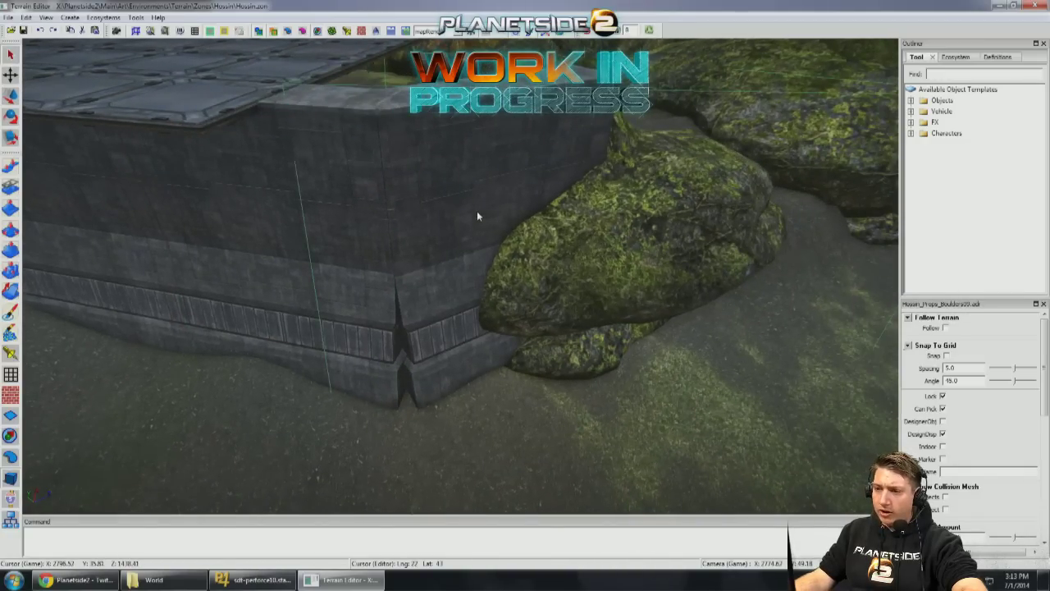
pyautogui.keyDown('ctrl'); pyautogui.click(478, 207); pyautogui.keyUp('ctrl')
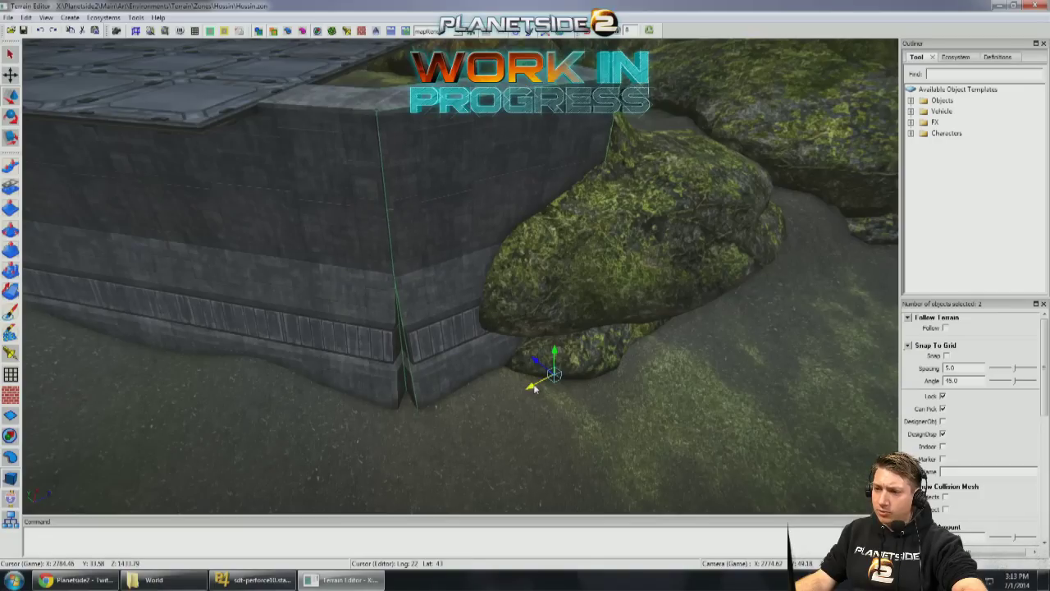
pyautogui.scroll(2, 533, 388)
pyautogui.scroll(2, 552, 375)
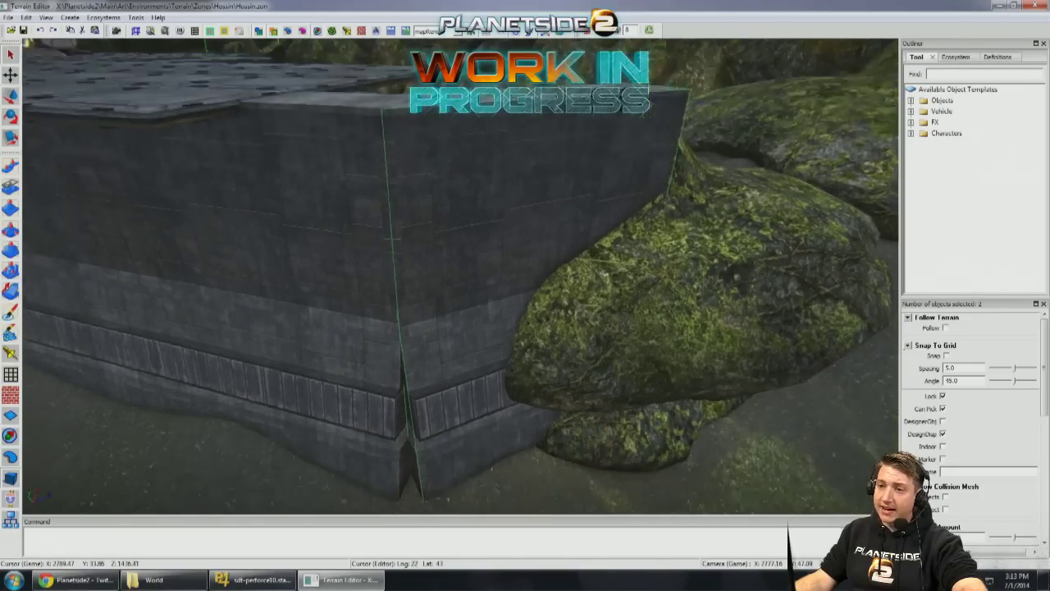
# Step: Place a copy of the 4x4 mining platform section over the exposed wall supports in the notch behind the extension
pyautogui.scroll(-6, 538, 353)
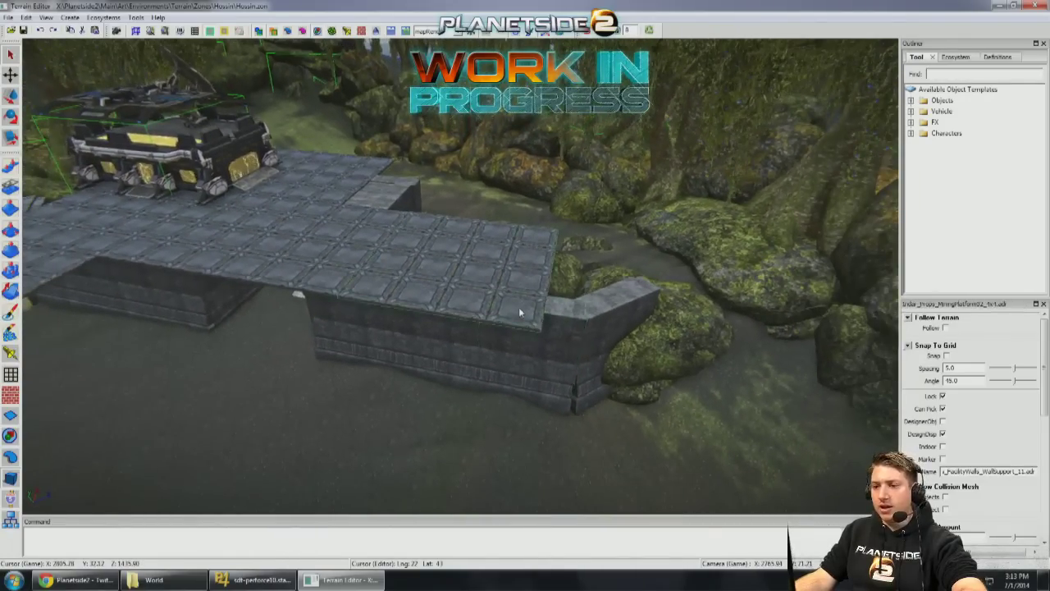
pyautogui.scroll(3, 429, 263)
pyautogui.scroll(2, 482, 232)
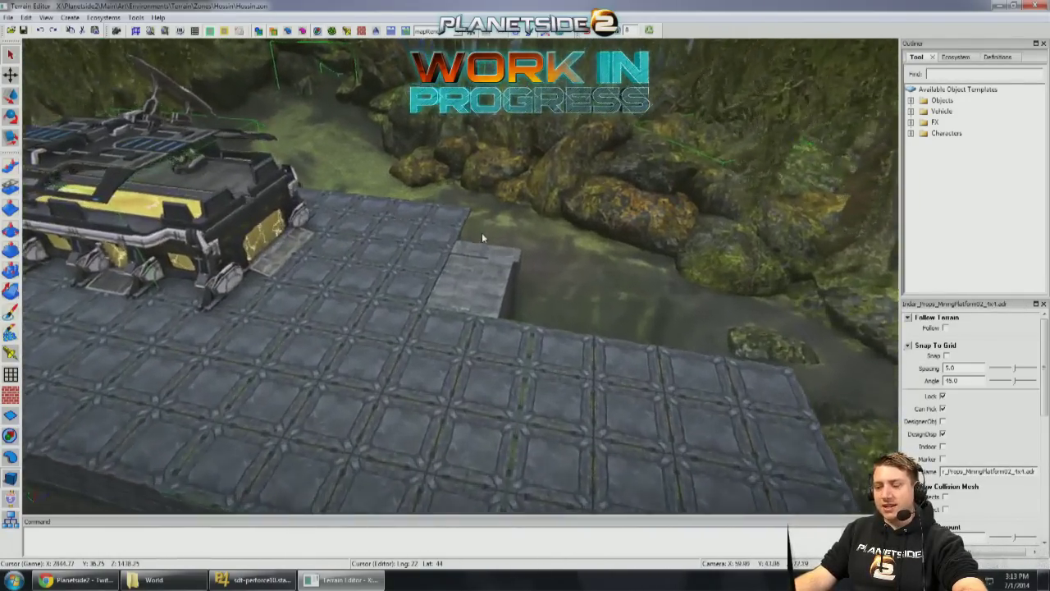
pyautogui.scroll(4, 482, 232)
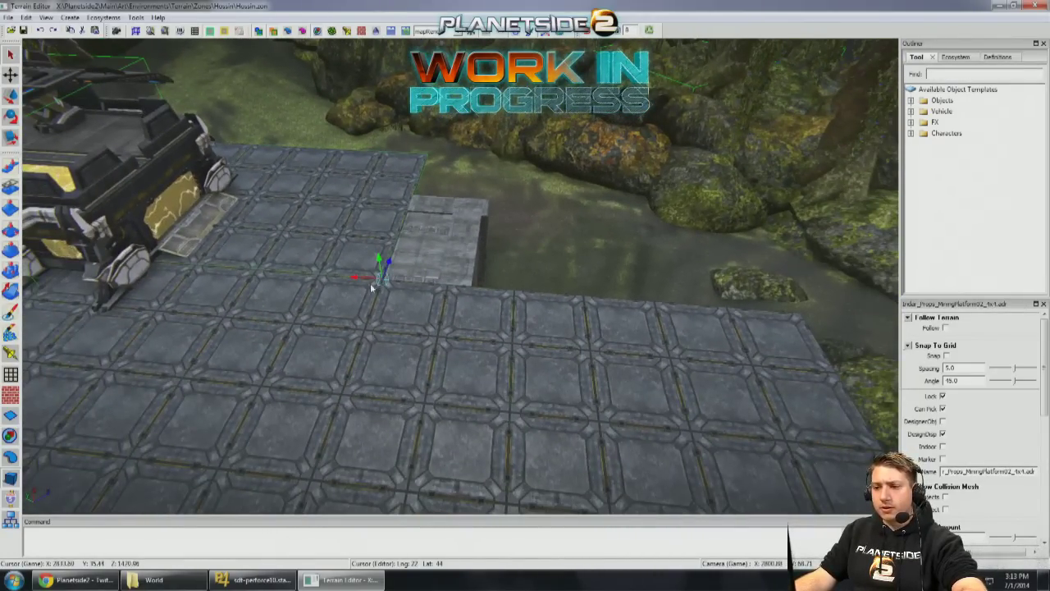
pyautogui.moveTo(371, 287); pyautogui.dragTo(475, 248)
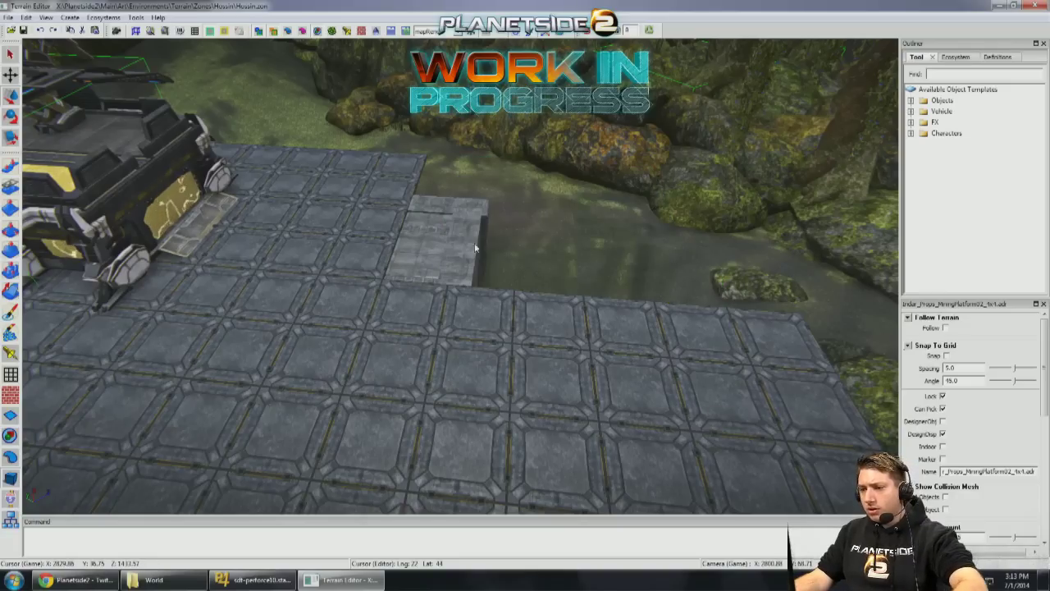
pyautogui.moveTo(367, 269); pyautogui.dragTo(596, 275)
# Step: Set a triangular MiningPlatform02_Edge piece on the ground in front of the platform and rotate it to suit the corner
pyautogui.moveTo(598, 277); pyautogui.dragTo(320, 195, button='middle')
pyautogui.moveTo(375, 292); pyautogui.dragTo(479, 282, button='middle')
pyautogui.moveTo(385, 321); pyautogui.dragTo(520, 319)
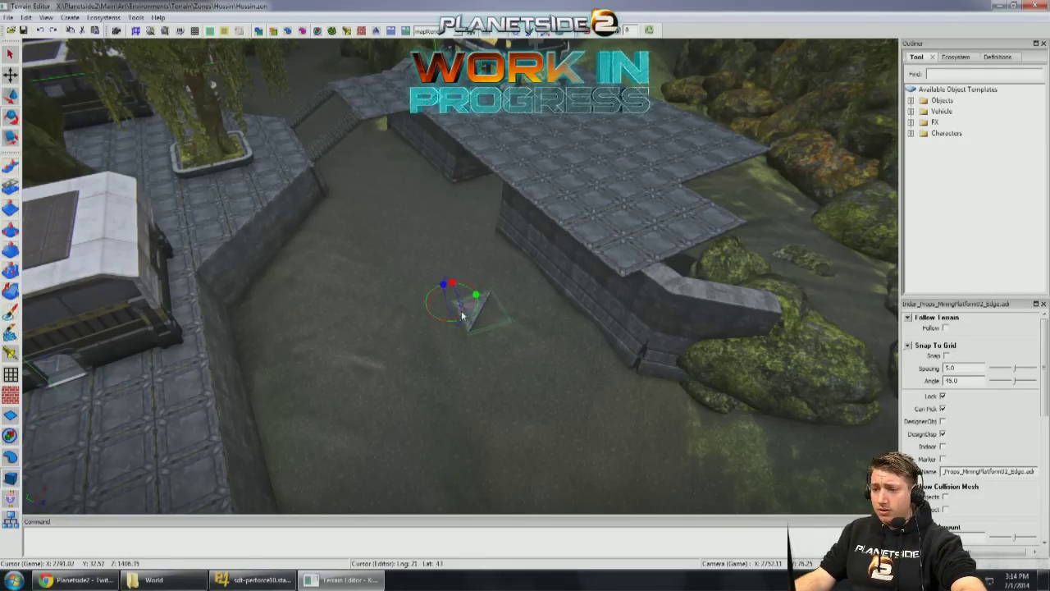
pyautogui.moveTo(462, 316); pyautogui.dragTo(428, 314)
pyautogui.moveTo(492, 337); pyautogui.dragTo(443, 316)
# Step: Give the edge piece the corner 4x4 section's world-space position and slide it onto the platform's cut corner
pyautogui.click(624, 270)
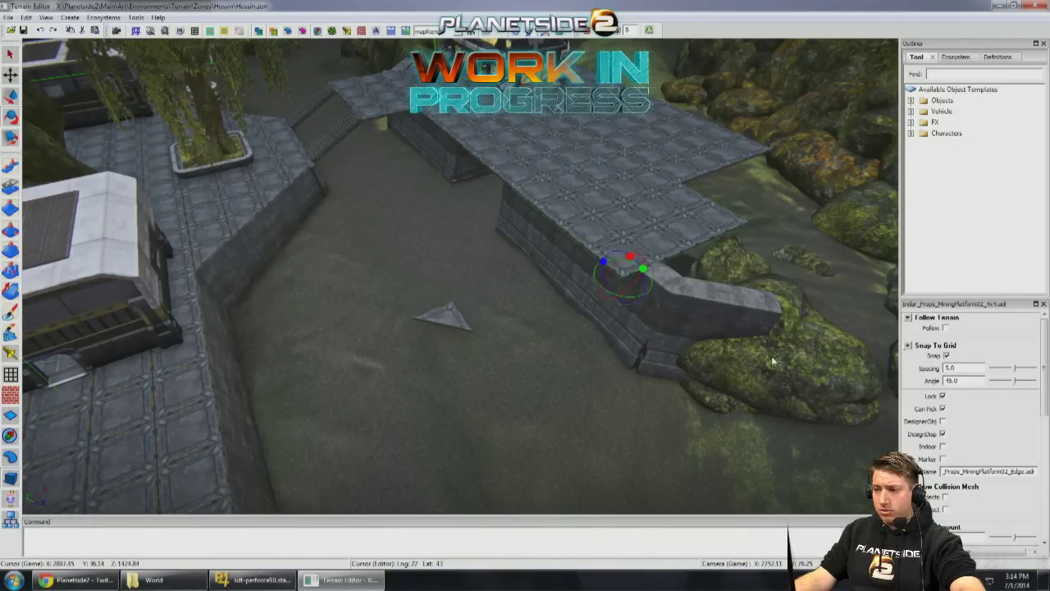
pyautogui.click(1042, 448)
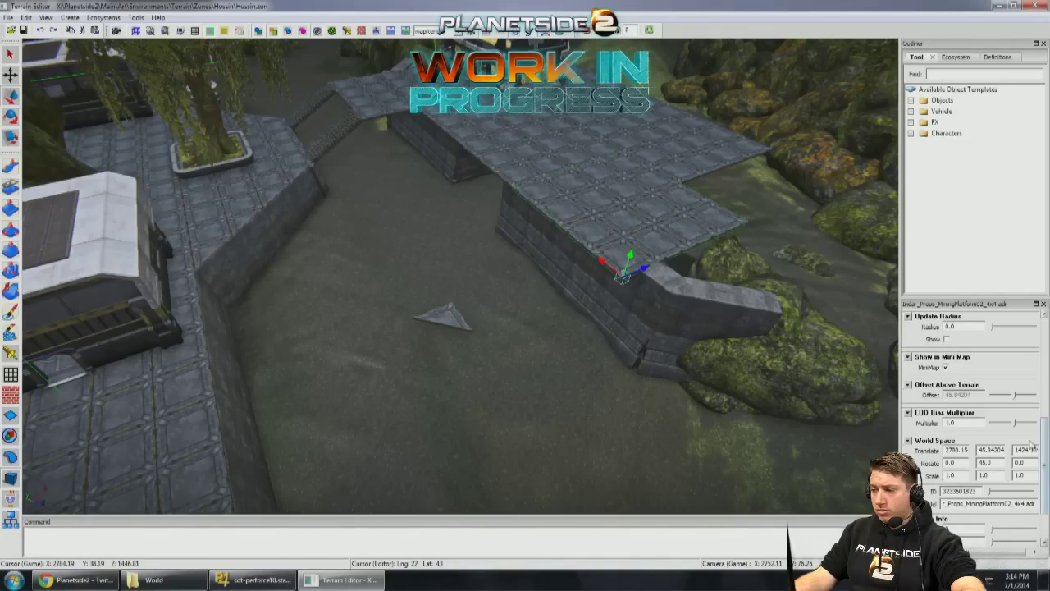
pyautogui.moveTo(437, 317); pyautogui.dragTo(448, 251)
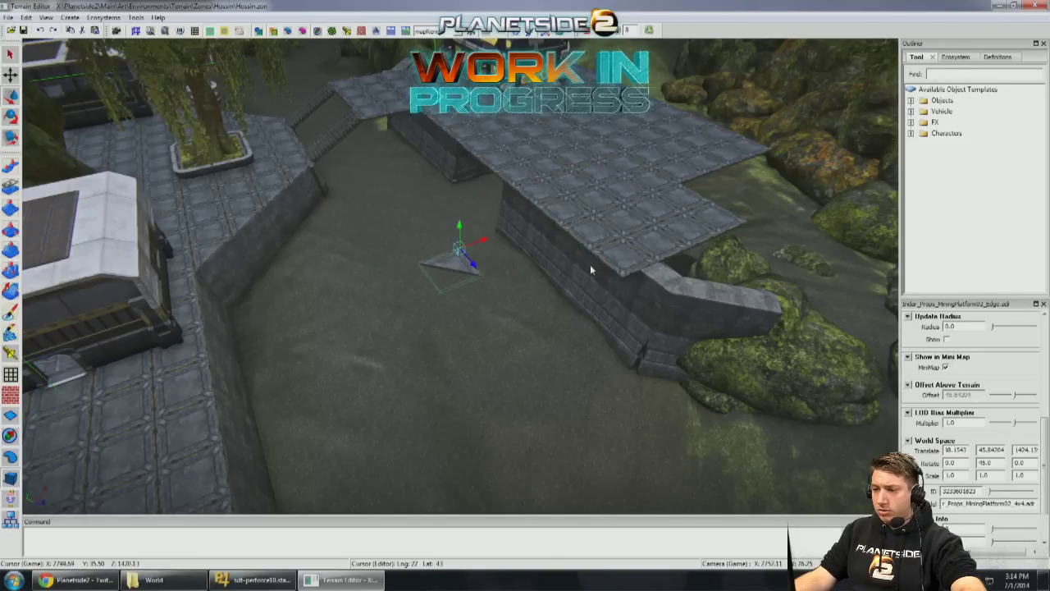
pyautogui.click(460, 263)
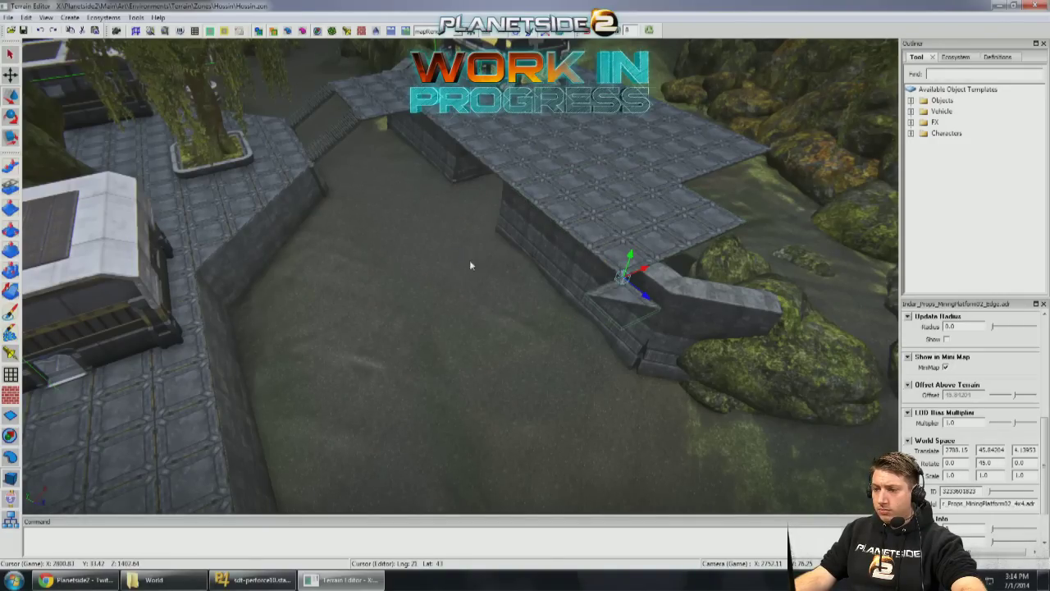
pyautogui.moveTo(634, 277); pyautogui.dragTo(678, 271)
# Step: Slide the front wall's last two supports back to the corner of the new edge piece and adjust the end support
pyautogui.press('f')
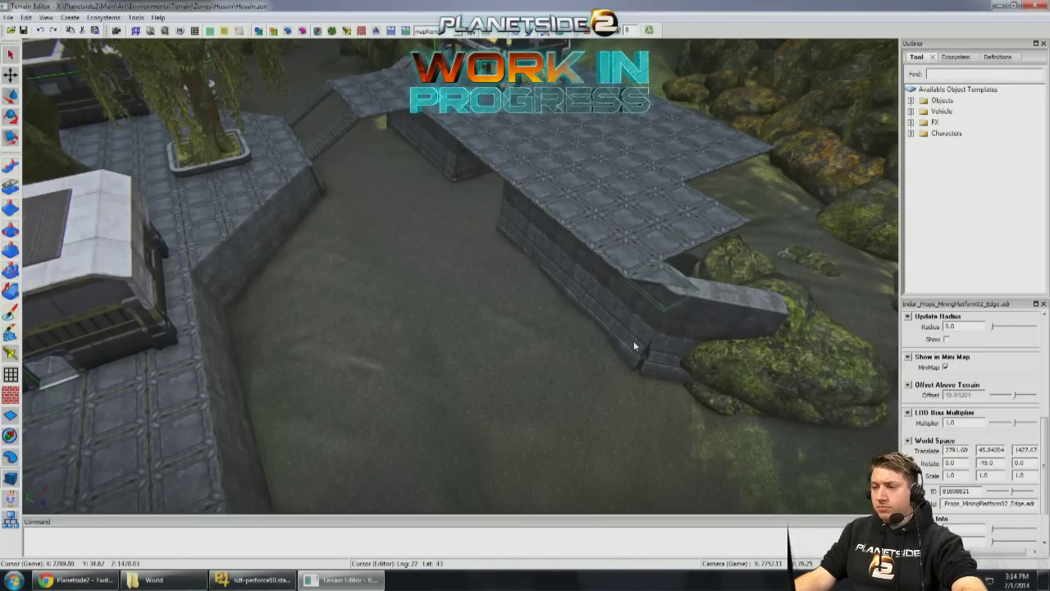
pyautogui.click(513, 330)
pyautogui.press('f')
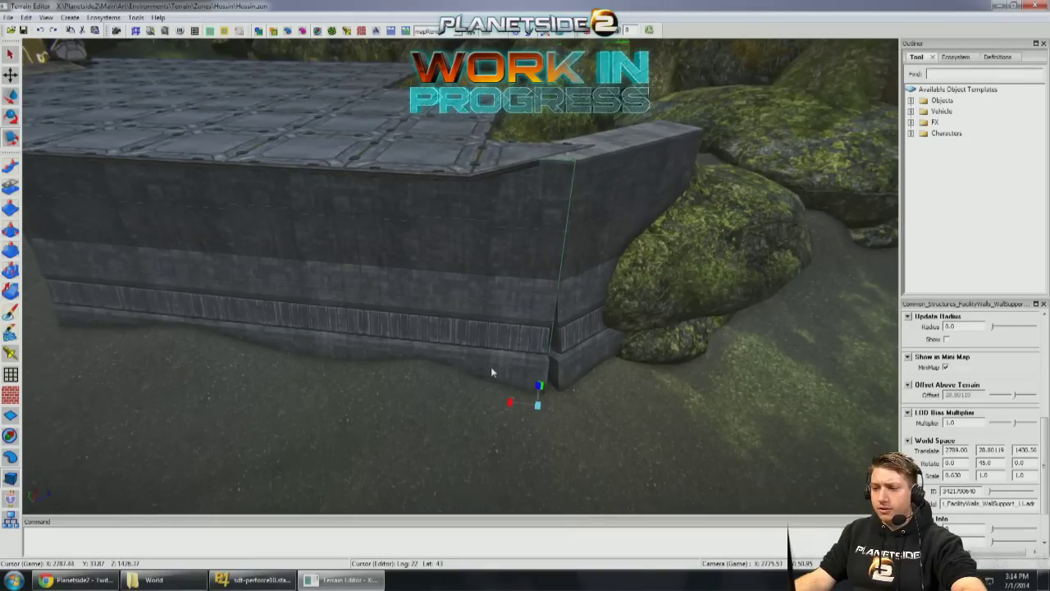
pyautogui.keyDown('ctrl'); pyautogui.click(485, 364); pyautogui.keyUp('ctrl')
pyautogui.moveTo(489, 431); pyautogui.dragTo(460, 429)
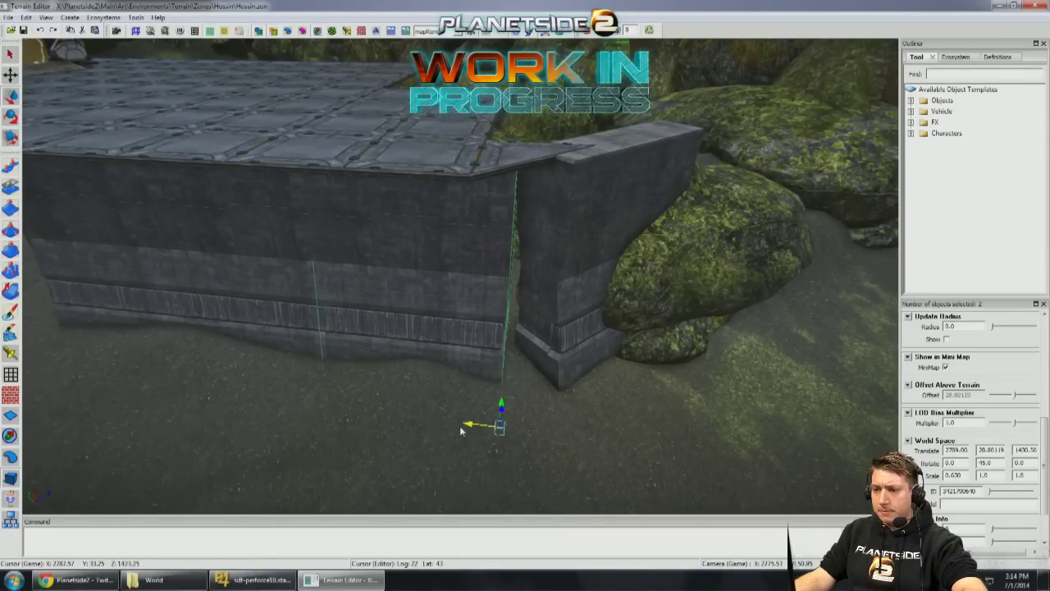
pyautogui.click(469, 272)
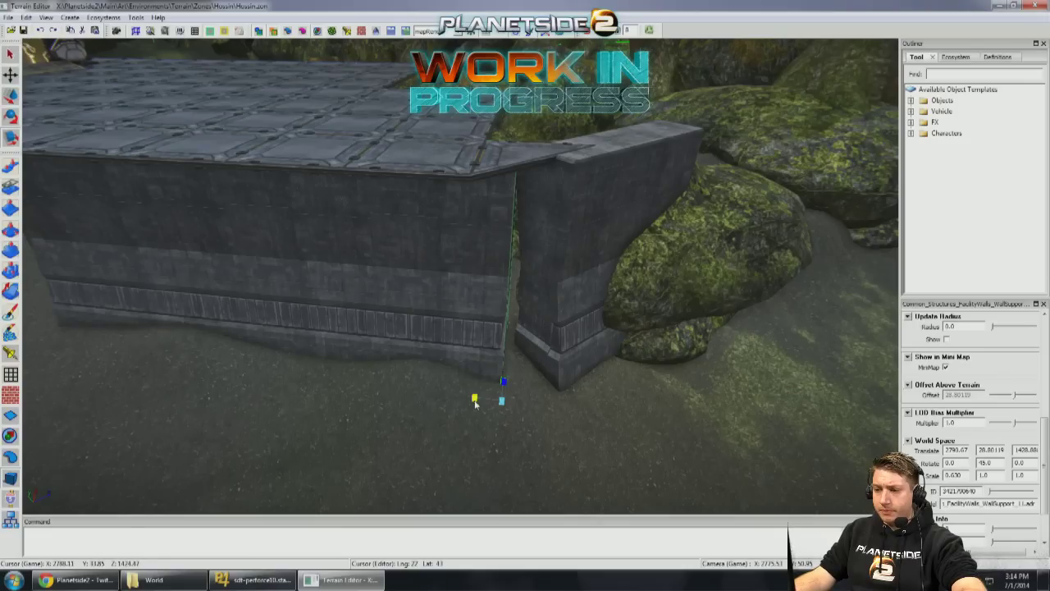
pyautogui.moveTo(466, 399); pyautogui.dragTo(464, 423)
# Step: Select the pair of side wall supports by the boulder and move them in to meet the end of the front wall
pyautogui.moveTo(465, 423); pyautogui.dragTo(545, 301, button='right')
pyautogui.keyDown('ctrl'); pyautogui.click(545, 231); pyautogui.keyUp('ctrl')
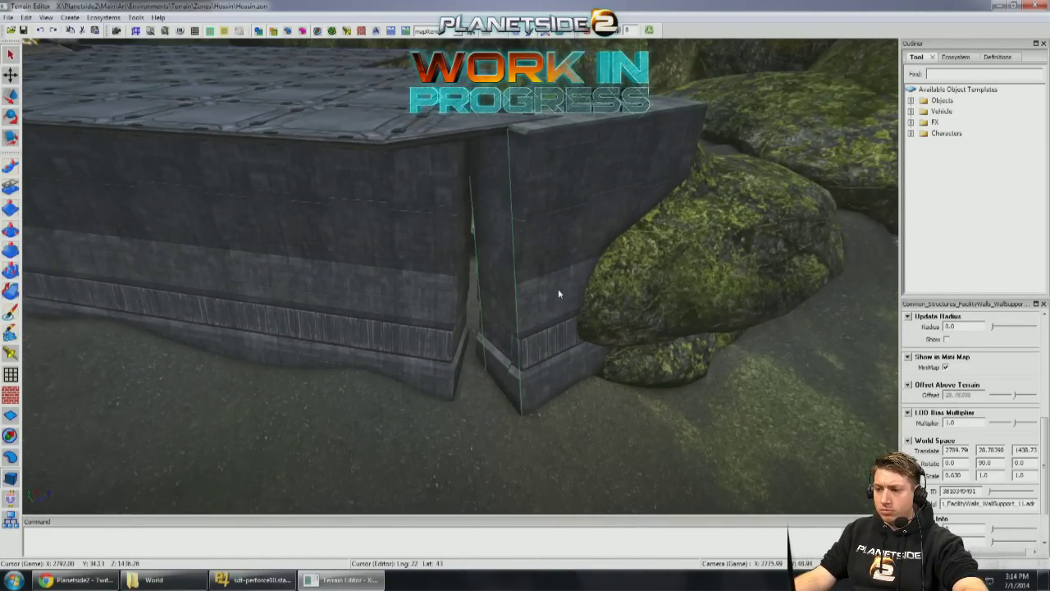
pyautogui.press('w')
pyautogui.moveTo(579, 379); pyautogui.dragTo(535, 358)
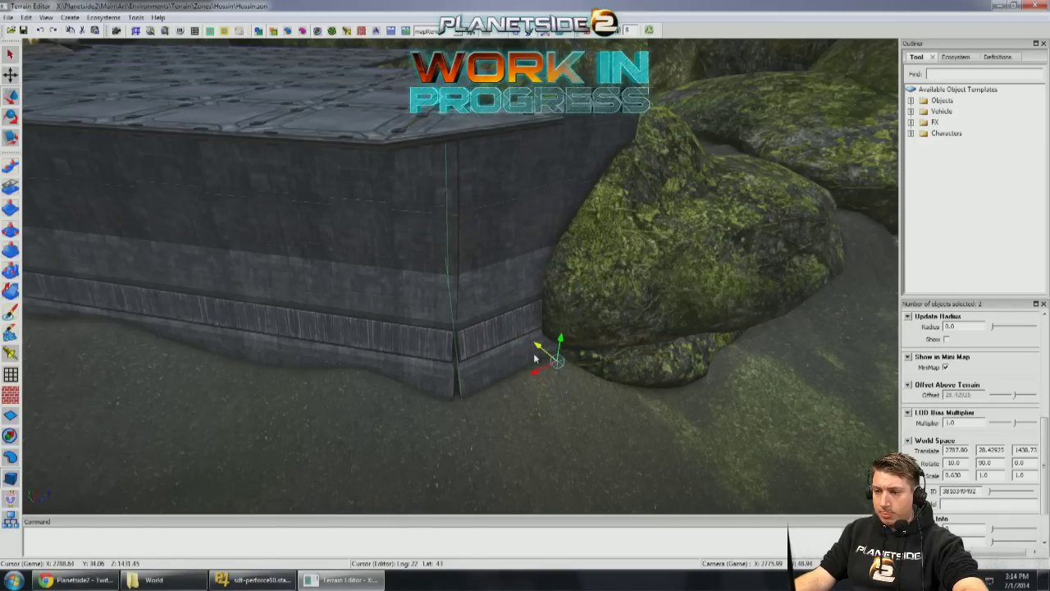
# Step: Examine the corner joint between the front and side wall supports up close and from farther back
pyautogui.click(538, 356)
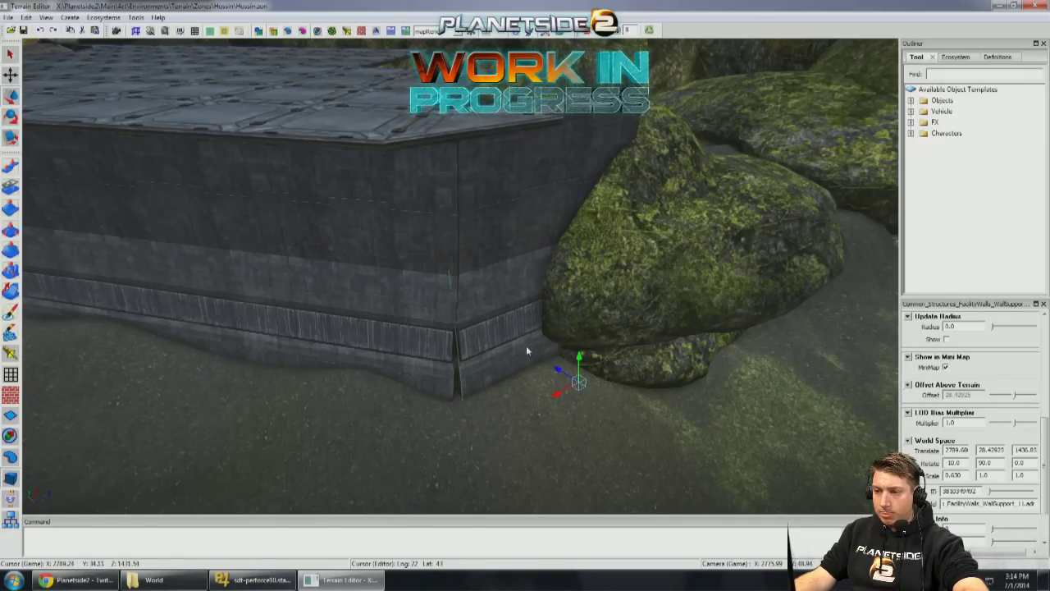
pyautogui.press('f')
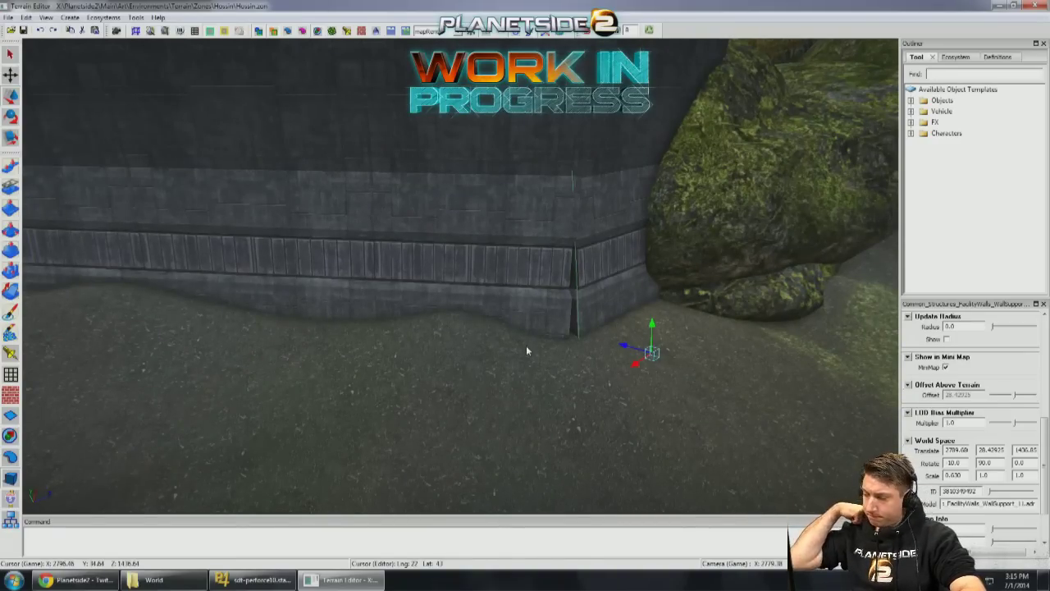
pyautogui.moveTo(527, 352); pyautogui.dragTo(479, 335, button='middle')
pyautogui.keyDown('ctrl'); pyautogui.click(453, 355); pyautogui.keyUp('ctrl')
pyautogui.click(482, 234)
pyautogui.keyDown('ctrl'); pyautogui.click(488, 239); pyautogui.keyUp('ctrl')
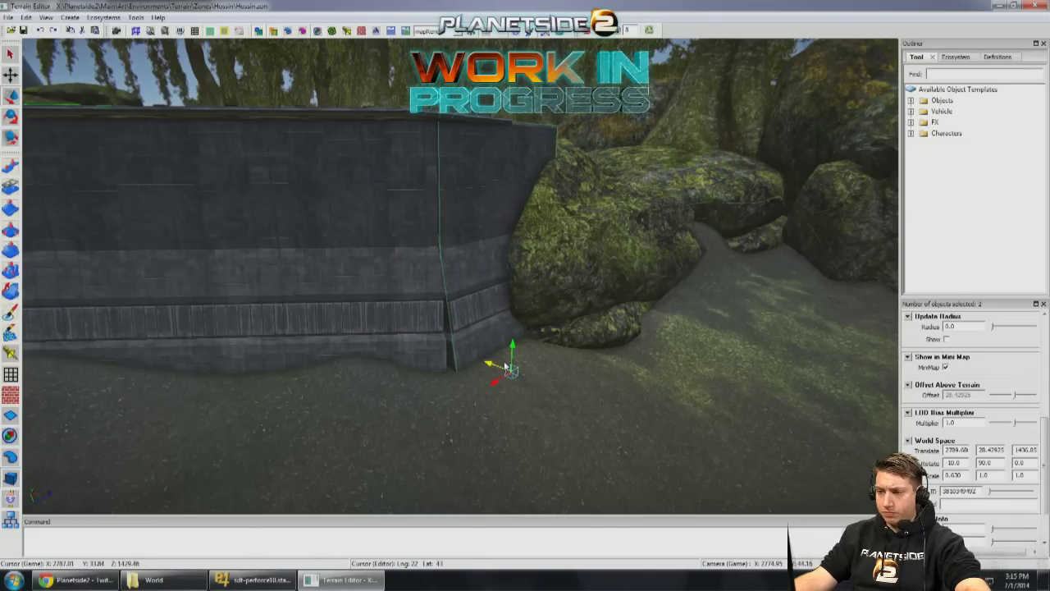
pyautogui.moveTo(502, 360); pyautogui.dragTo(552, 237, button='right')
pyautogui.click(560, 199)
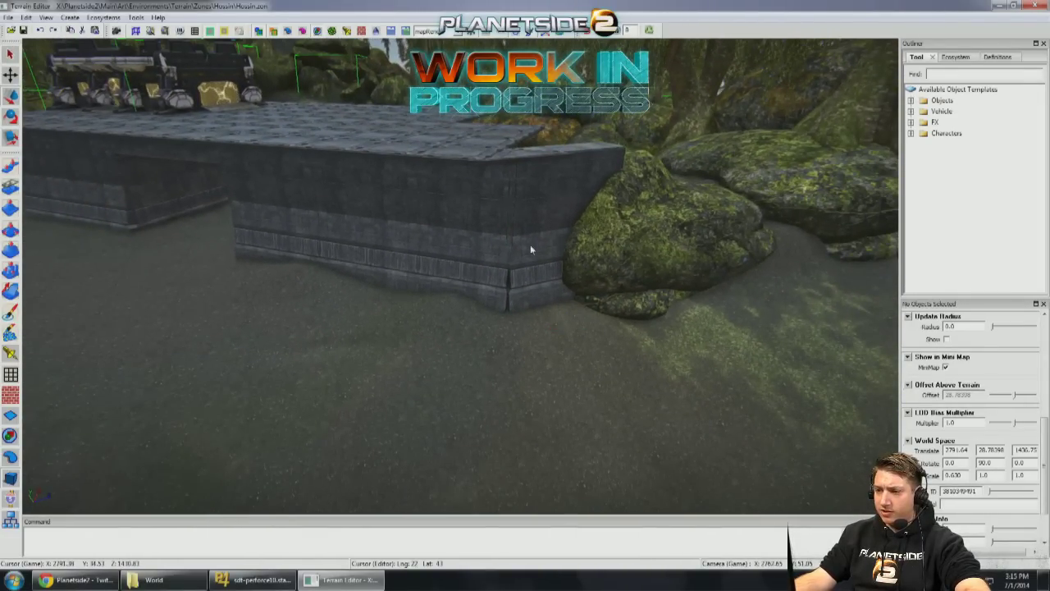
# Step: Add a copy of the wall support, rotate it to 166° about the vertical axis and move it over the corner joint
pyautogui.moveTo(553, 324); pyautogui.dragTo(390, 271)
pyautogui.scroll(2, 427, 264)
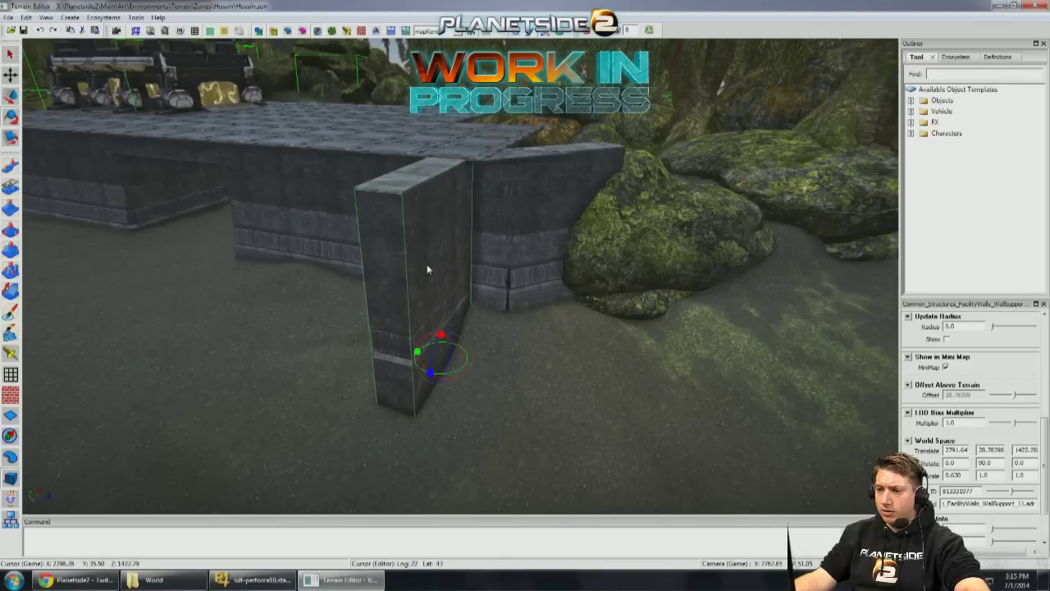
pyautogui.moveTo(419, 283); pyautogui.dragTo(465, 302)
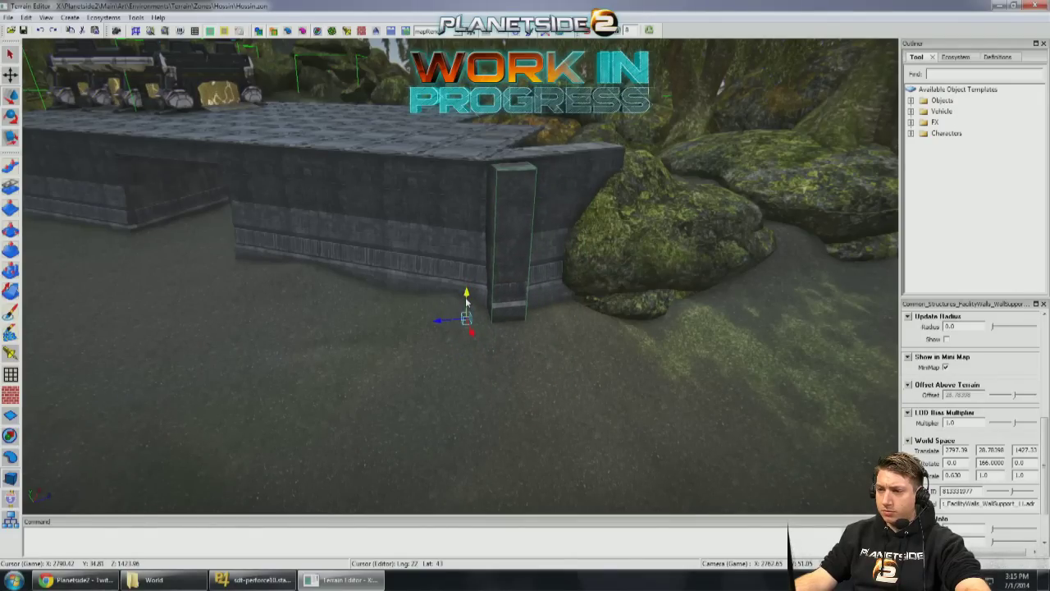
pyautogui.moveTo(465, 302); pyautogui.dragTo(610, 251, button='right')
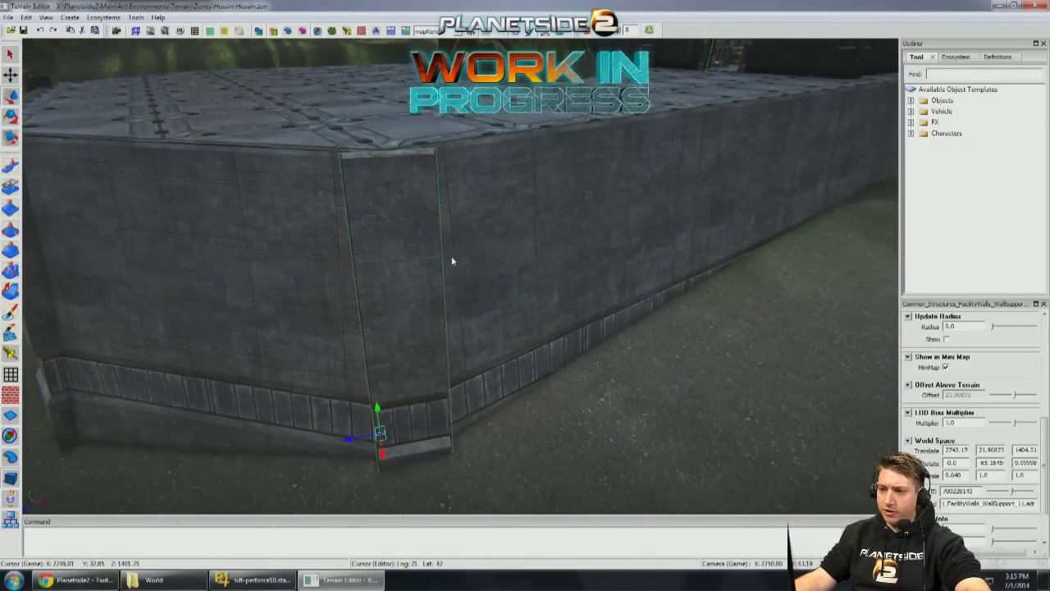
# Step: Assign the hotkey 1 to HideObjs and the hotkey 2 to ShowObjs in the user preferences
pyautogui.click(26, 18)
pyautogui.click(135, 18)
pyautogui.click(137, 17)
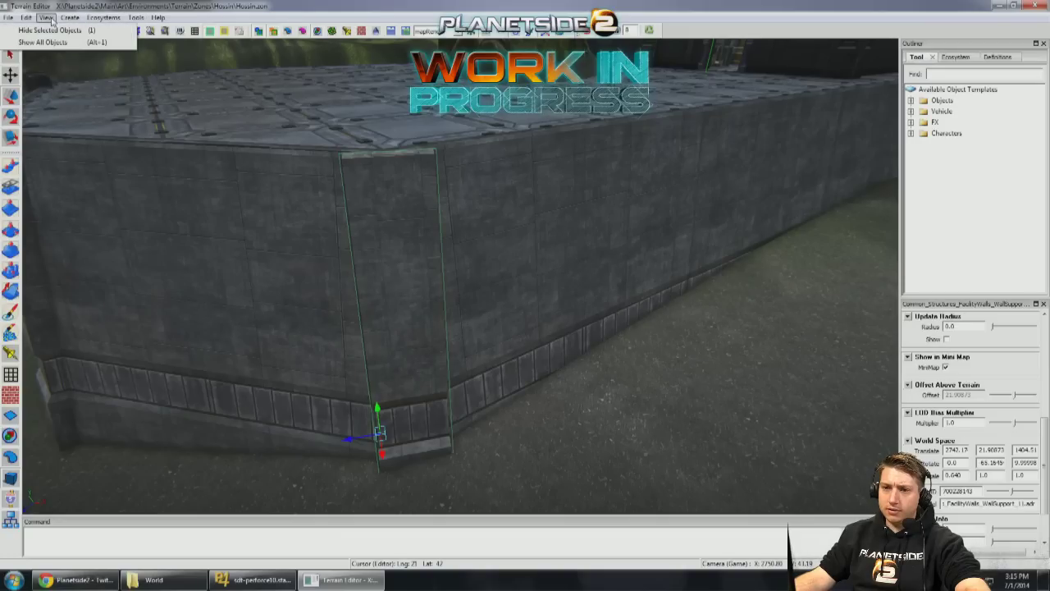
pyautogui.click(26, 18)
pyautogui.click(41, 217)
pyautogui.click(565, 173)
pyautogui.moveTo(599, 216); pyautogui.dragTo(617, 408)
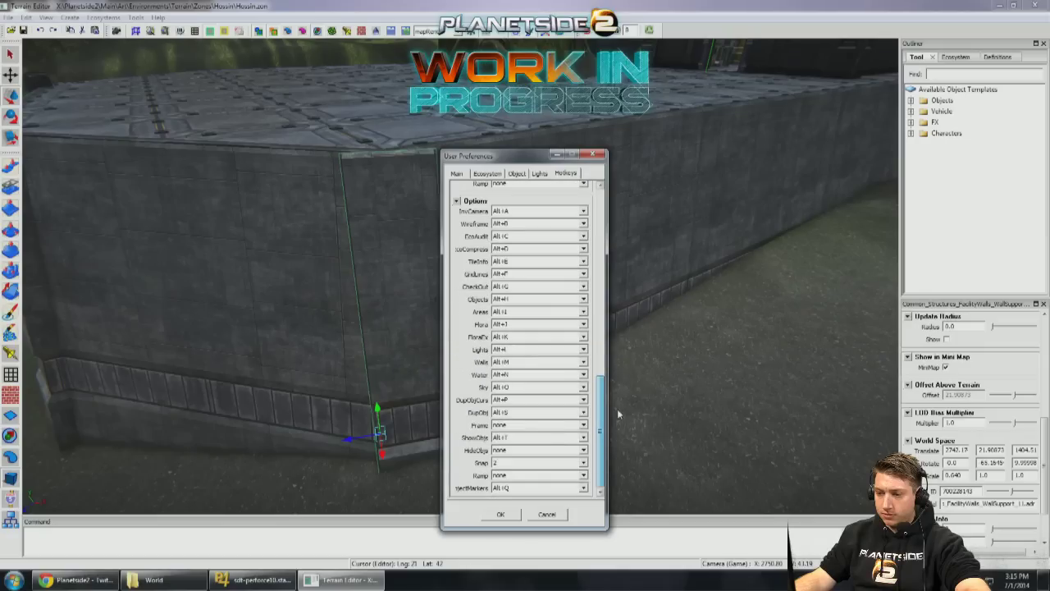
pyautogui.click(548, 454)
pyautogui.scroll(-3, 548, 457)
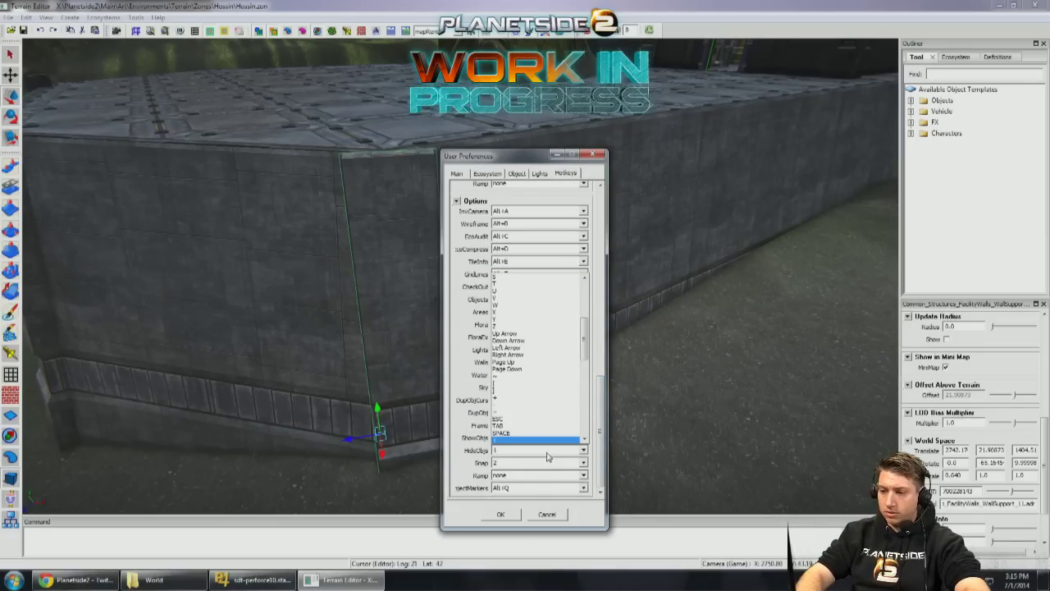
pyautogui.click(548, 453)
pyautogui.click(515, 442)
pyautogui.scroll(-2, 515, 441)
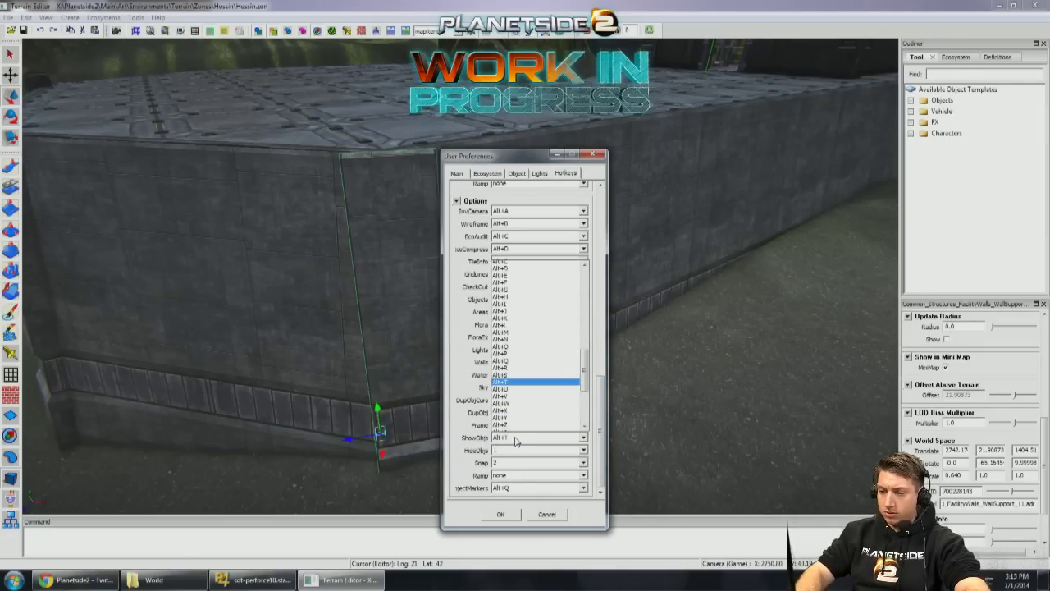
pyautogui.click(515, 441)
pyautogui.click(501, 513)
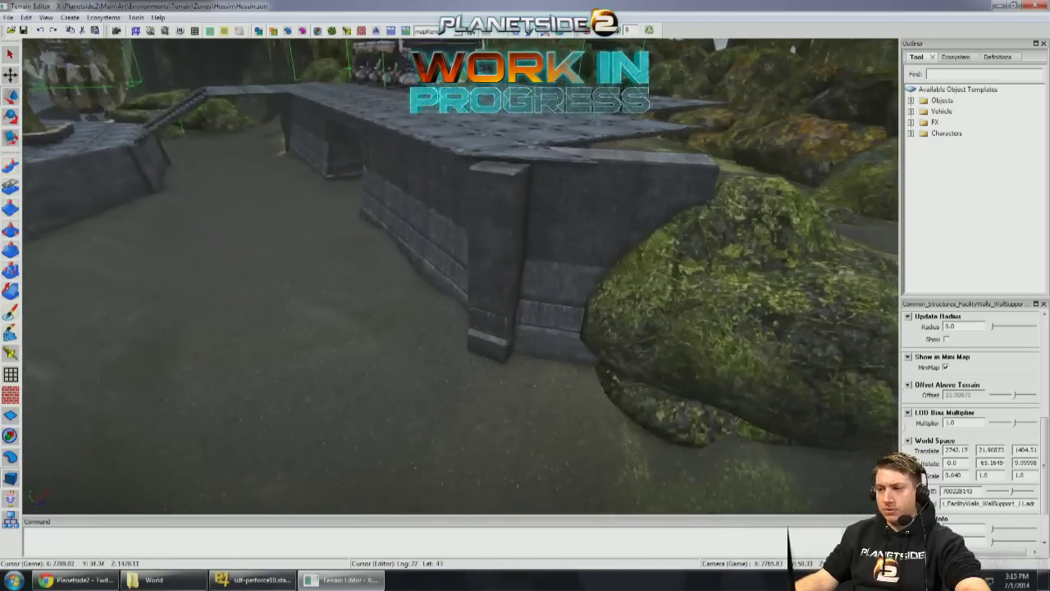
# Step: Turn the corner wall support to about 161.5° and tilt it by setting its Z rotation to 10
pyautogui.click(605, 265)
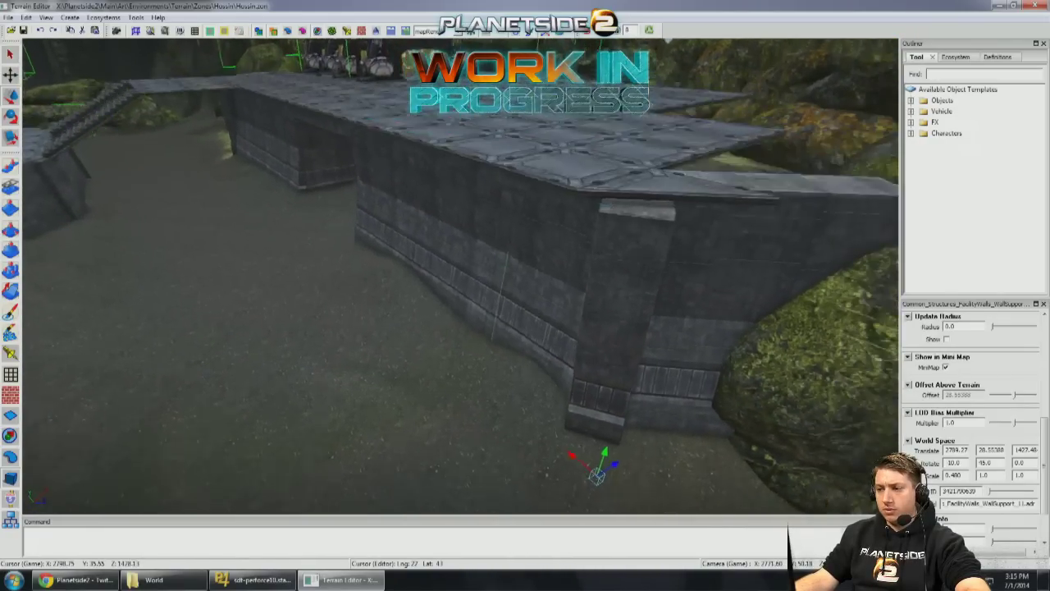
pyautogui.press('f')
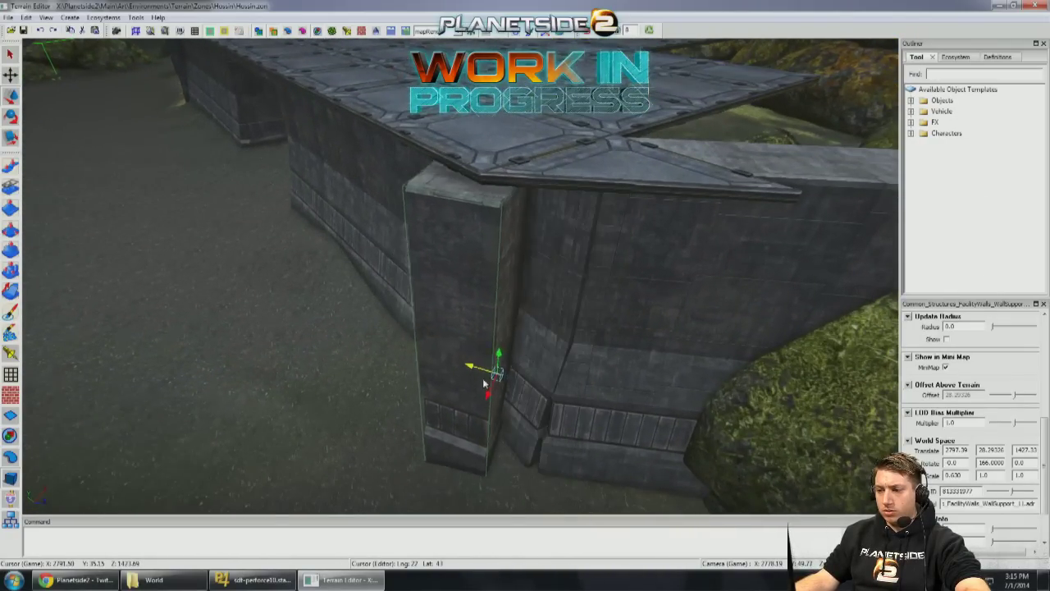
pyautogui.press('e')
pyautogui.moveTo(564, 323); pyautogui.dragTo(539, 371)
pyautogui.press('w')
pyautogui.moveTo(539, 371); pyautogui.dragTo(382, 276, button='right')
pyautogui.click(382, 275)
pyautogui.write('10')
pyautogui.press('Return')
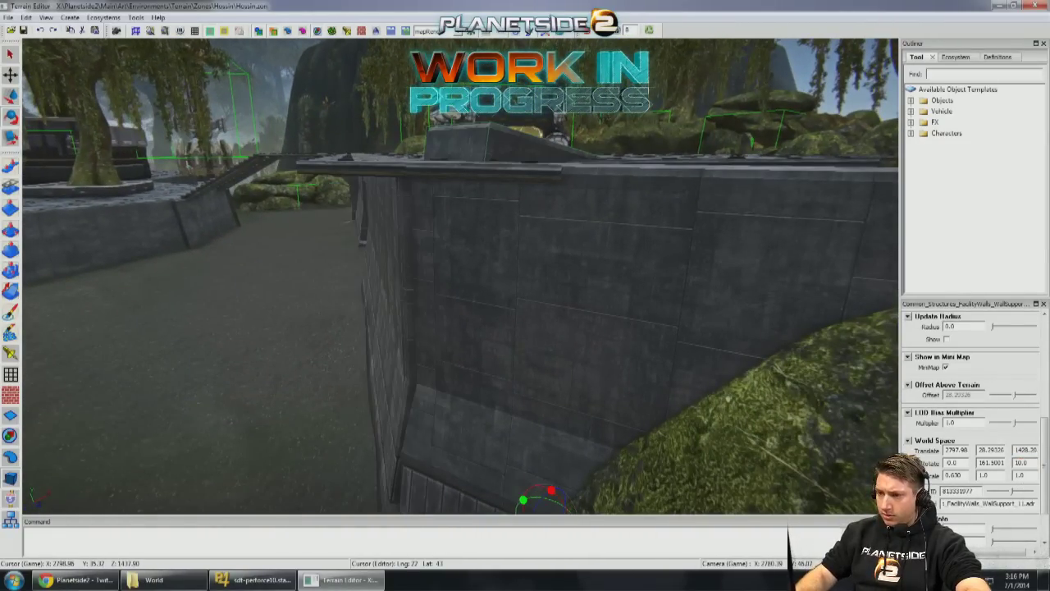
# Step: Move the tilted support outward and lower it so it covers the corner joint beneath the edge piece
pyautogui.press('f')
pyautogui.press('w')
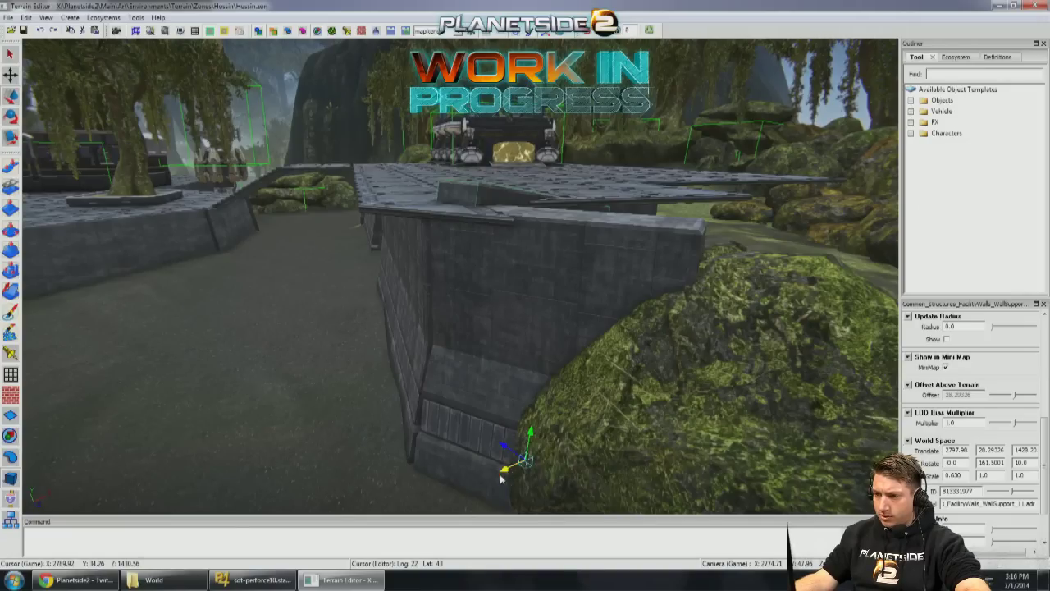
pyautogui.moveTo(503, 464)
pyautogui.mouseDown()
pyautogui.moveTo(431, 489)
pyautogui.moveTo(493, 479)
pyautogui.mouseUp()
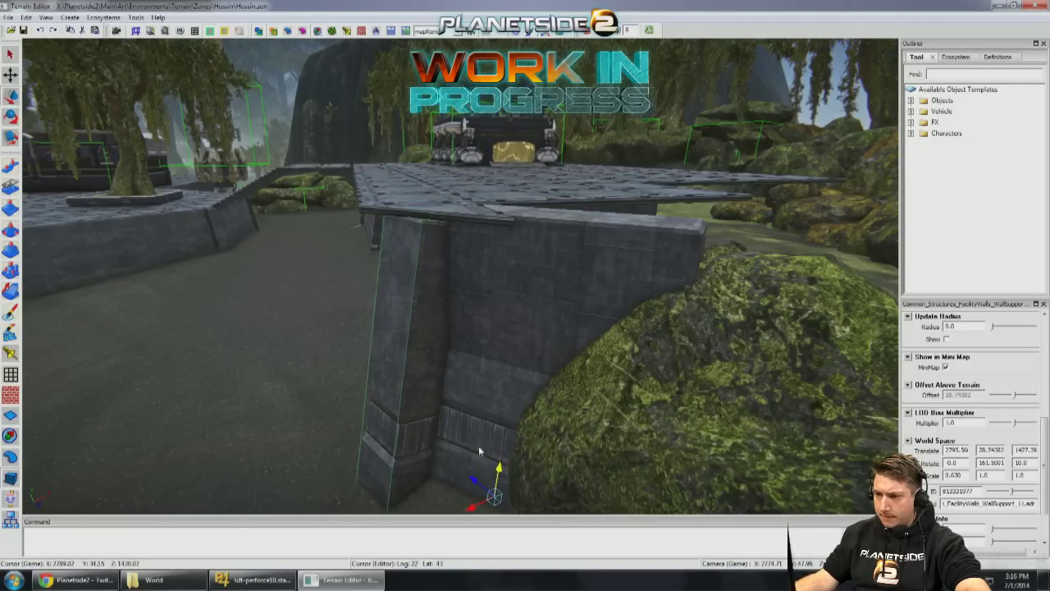
pyautogui.press('f')
pyautogui.keyDown('alt'); pyautogui.moveTo(550, 445); pyautogui.dragTo(379, 426); pyautogui.keyUp('alt')
pyautogui.moveTo(456, 447); pyautogui.dragTo(451, 393)
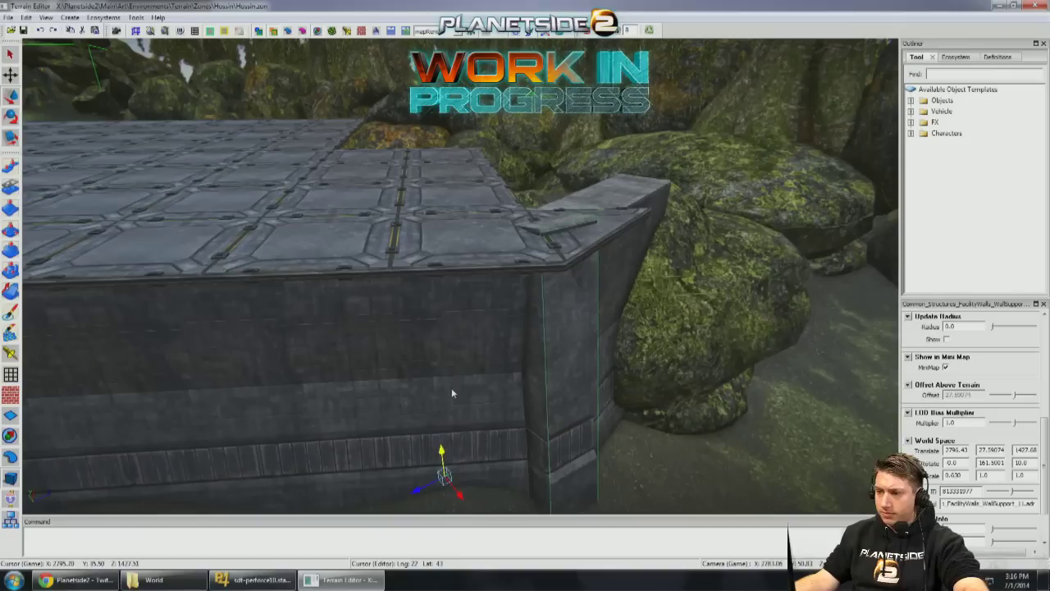
pyautogui.moveTo(442, 452); pyautogui.dragTo(412, 286)
# Step: Place a single MiningPlatform02 tile, rotated 45°, on the open ground in front of the platform
pyautogui.click(356, 302)
pyautogui.click(356, 244)
pyautogui.click(311, 307)
pyautogui.moveTo(307, 280); pyautogui.dragTo(606, 328)
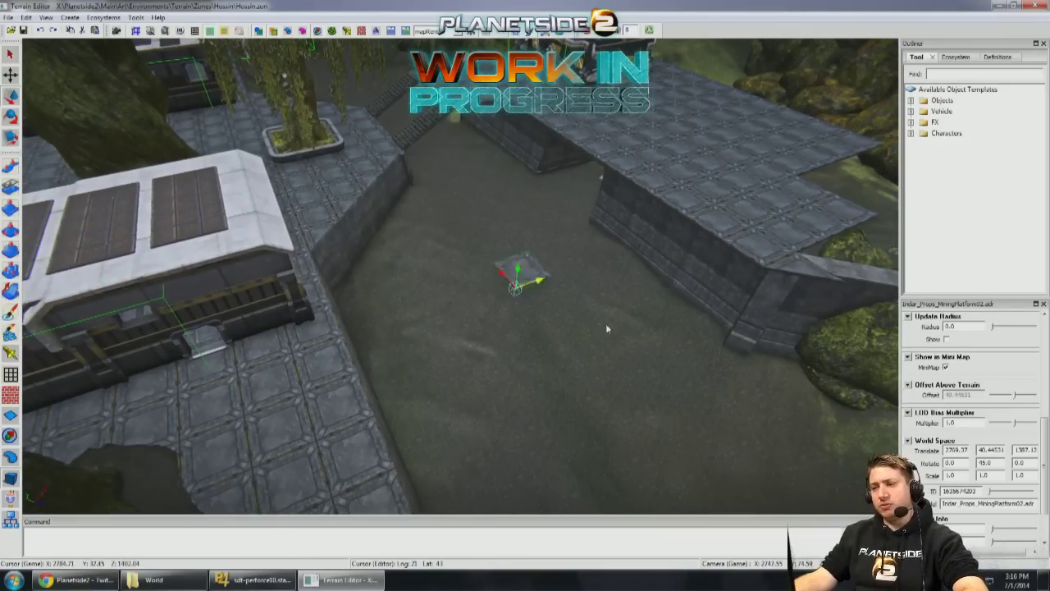
# Step: Give the single tile the corner 4x4 section's world-space position: X 2788.15, Y 45.84204, Z 1424.13
pyautogui.click(736, 263)
pyautogui.keyDown('alt'); pyautogui.moveTo(750, 248); pyautogui.dragTo(983, 462); pyautogui.keyUp('alt')
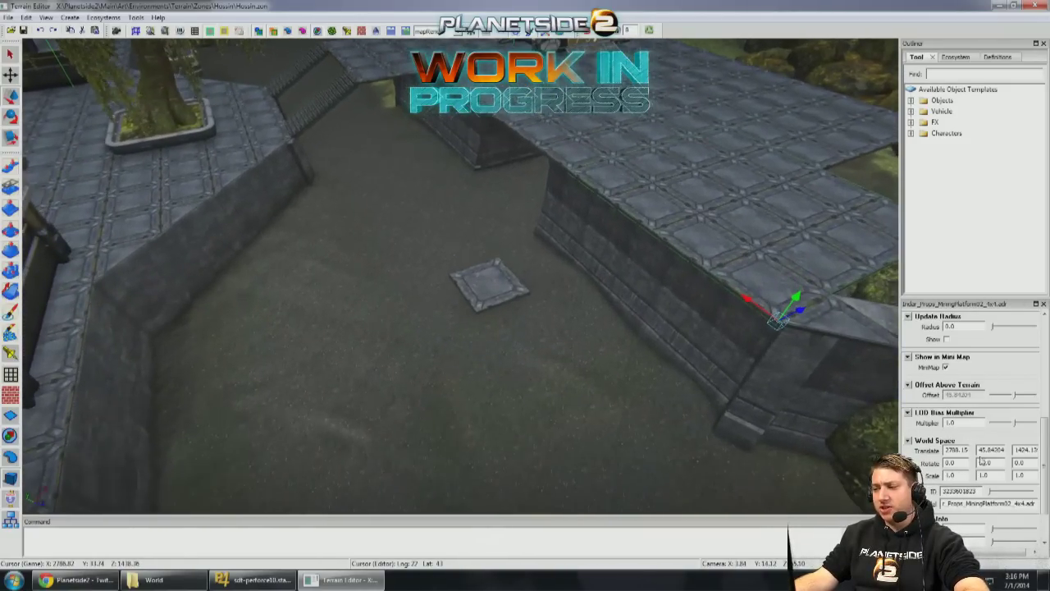
pyautogui.click(493, 284)
pyautogui.keyDown('alt'); pyautogui.moveTo(551, 250); pyautogui.dragTo(650, 249); pyautogui.keyUp('alt')
pyautogui.click(743, 324)
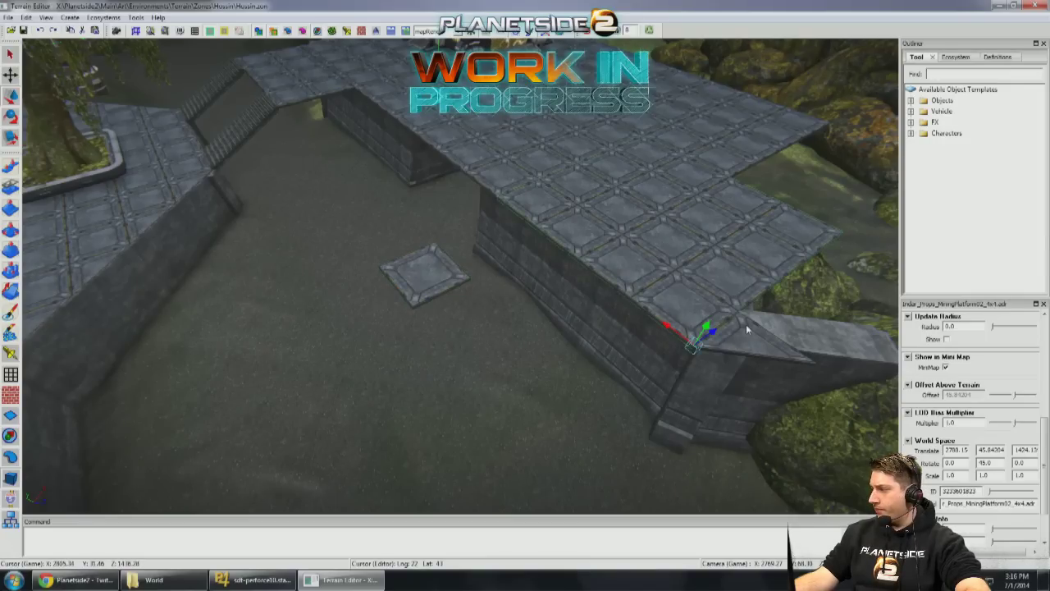
pyautogui.keyDown('alt'); pyautogui.moveTo(691, 322); pyautogui.dragTo(632, 295); pyautogui.keyUp('alt')
pyautogui.scroll(5, 522, 304)
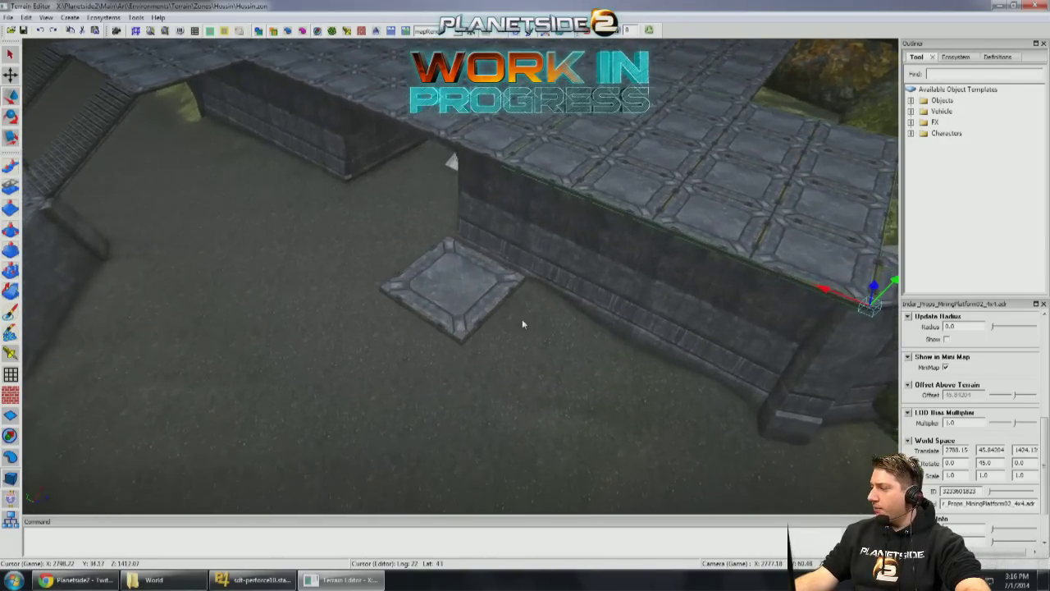
pyautogui.keyDown('alt'); pyautogui.moveTo(516, 320); pyautogui.dragTo(734, 412); pyautogui.keyUp('alt')
pyautogui.scroll(-3, 734, 412)
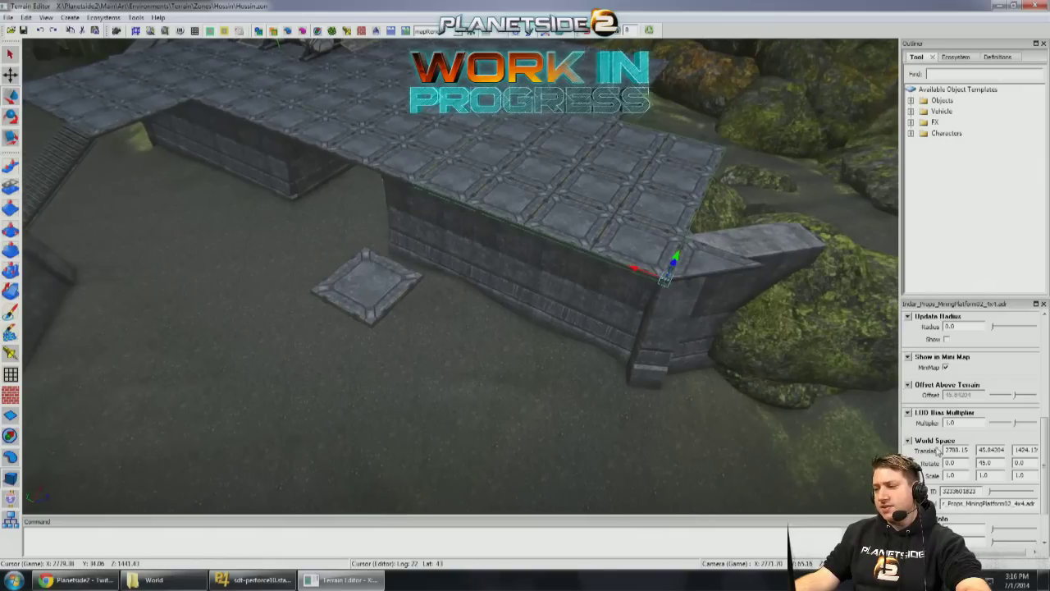
pyautogui.click(345, 291)
pyautogui.click(498, 213)
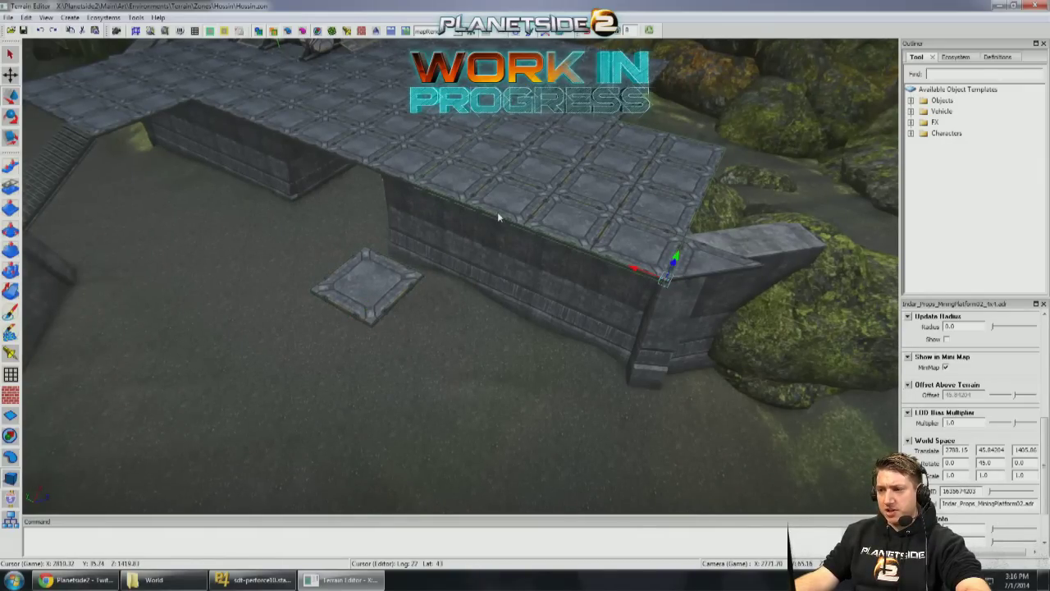
pyautogui.write('4.13953')
pyautogui.press('Return')
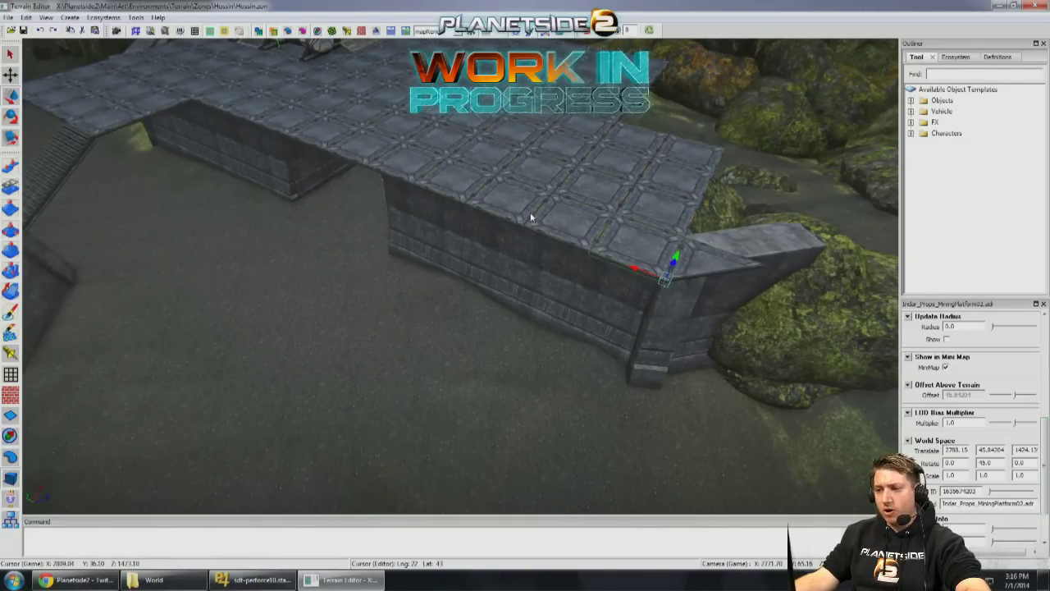
# Step: Hide the corner 4x4 section and turn on Snap to Grid for the single tile, with spacing 5.0
pyautogui.scroll(3, 533, 218)
pyautogui.keyDown('alt'); pyautogui.moveTo(537, 219); pyautogui.dragTo(511, 166); pyautogui.keyUp('alt')
pyautogui.click(487, 213)
pyautogui.scroll(3, 778, 299)
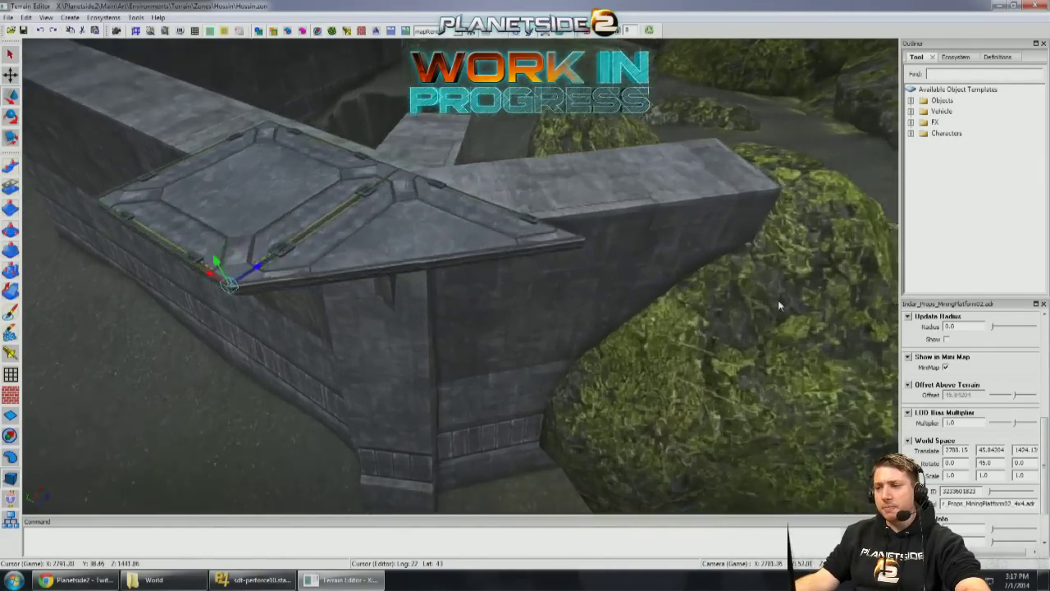
pyautogui.scroll(-4, 778, 300)
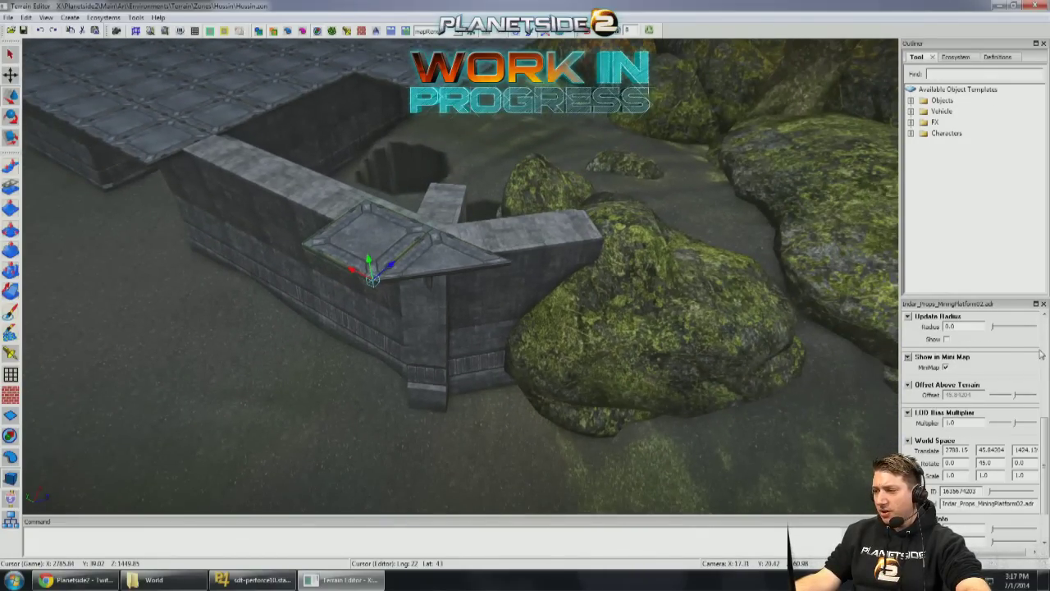
pyautogui.scroll(5, 1036, 348)
pyautogui.moveTo(387, 272); pyautogui.dragTo(371, 346)
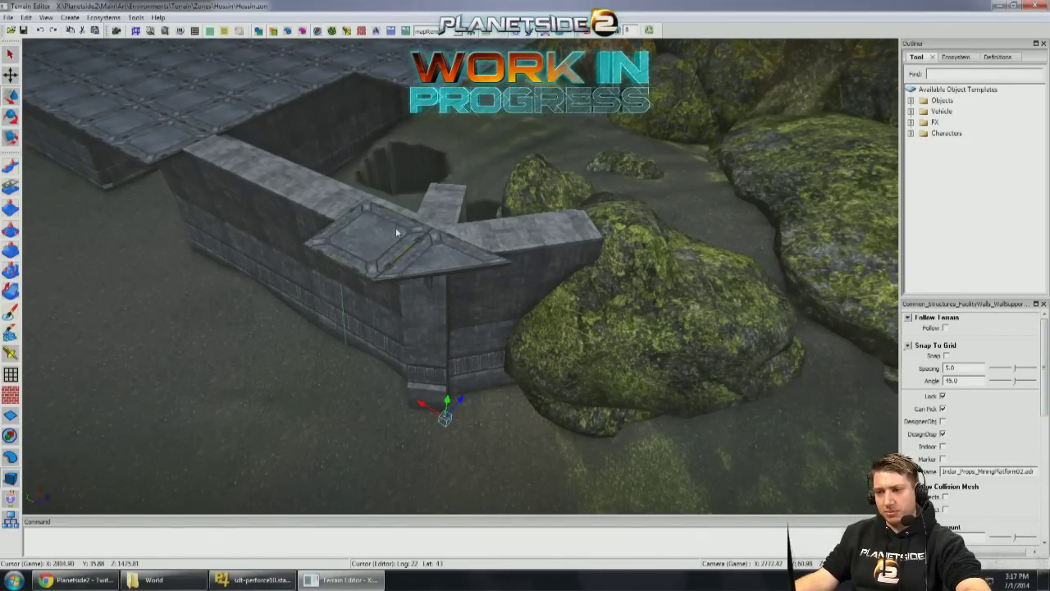
# Step: Try hiding and restoring the corner 4x4 section around the single tile
pyautogui.moveTo(395, 227); pyautogui.dragTo(389, 252)
pyautogui.hotkey('ctrl', 'z')
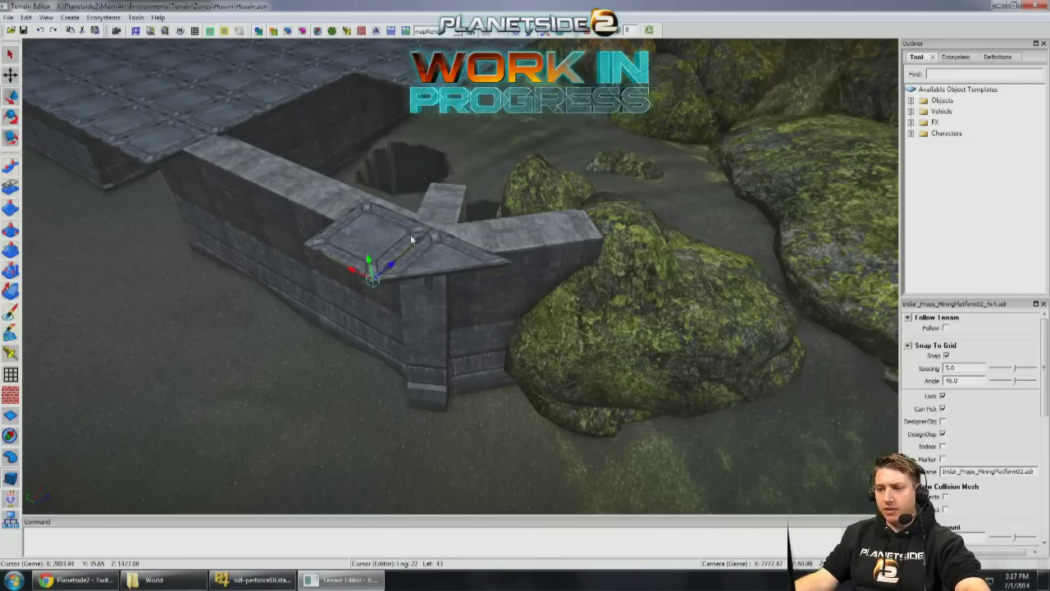
pyautogui.hotkey('ctrl', 'y')
pyautogui.hotkey('ctrl', 'z')
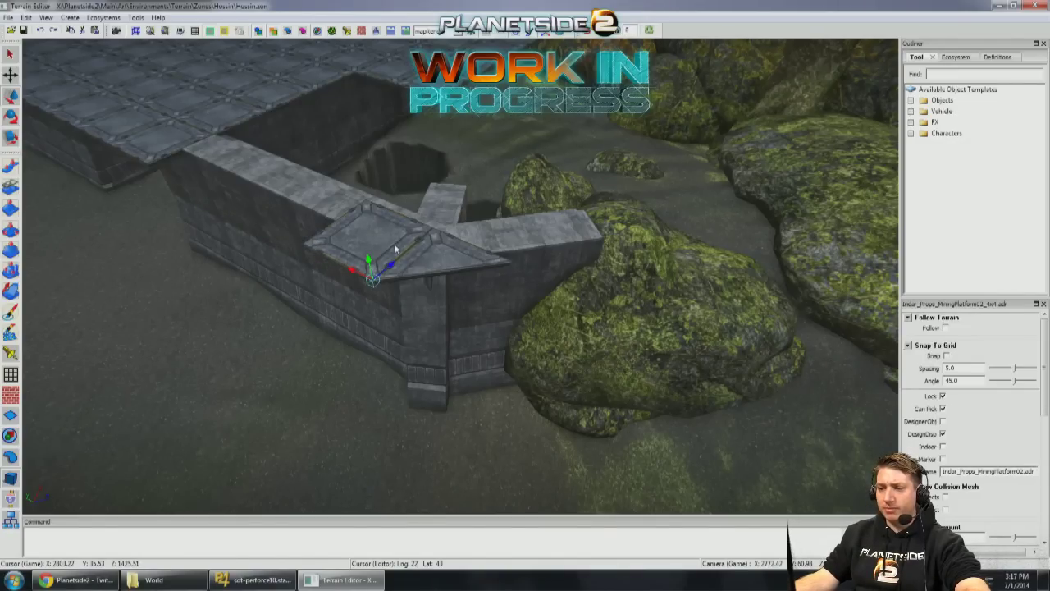
pyautogui.hotkey('ctrl', 'y')
pyautogui.hotkey('ctrl', 'z')
pyautogui.hotkey('ctrl', 'y')
pyautogui.click(392, 267)
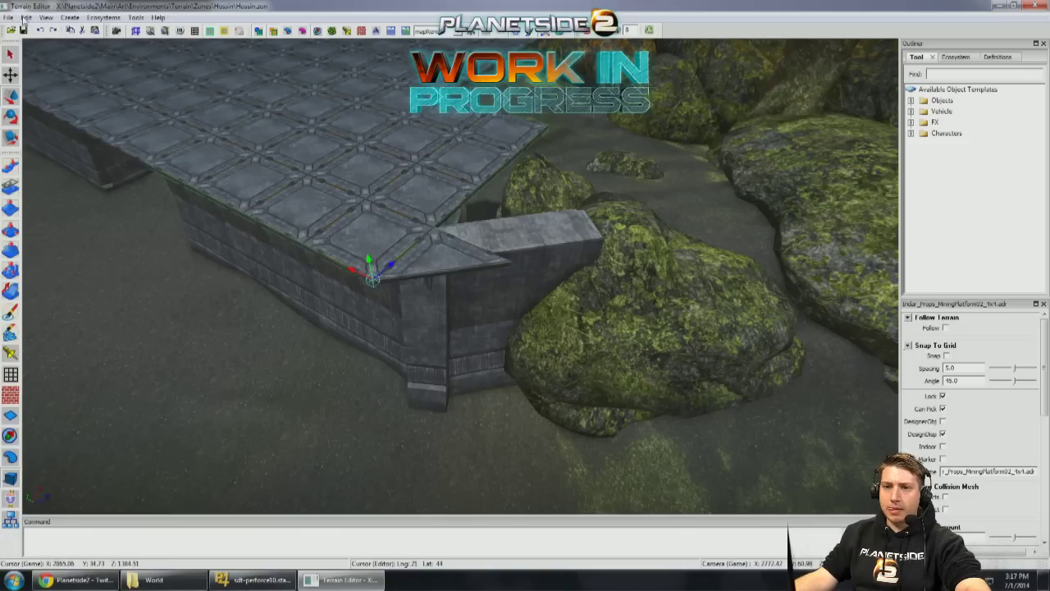
# Step: Reassign the ShowObjs hotkey to the key listed just after Alt+1 so it no longer clashes with Snap
pyautogui.click(25, 17)
pyautogui.click(49, 217)
pyautogui.click(565, 172)
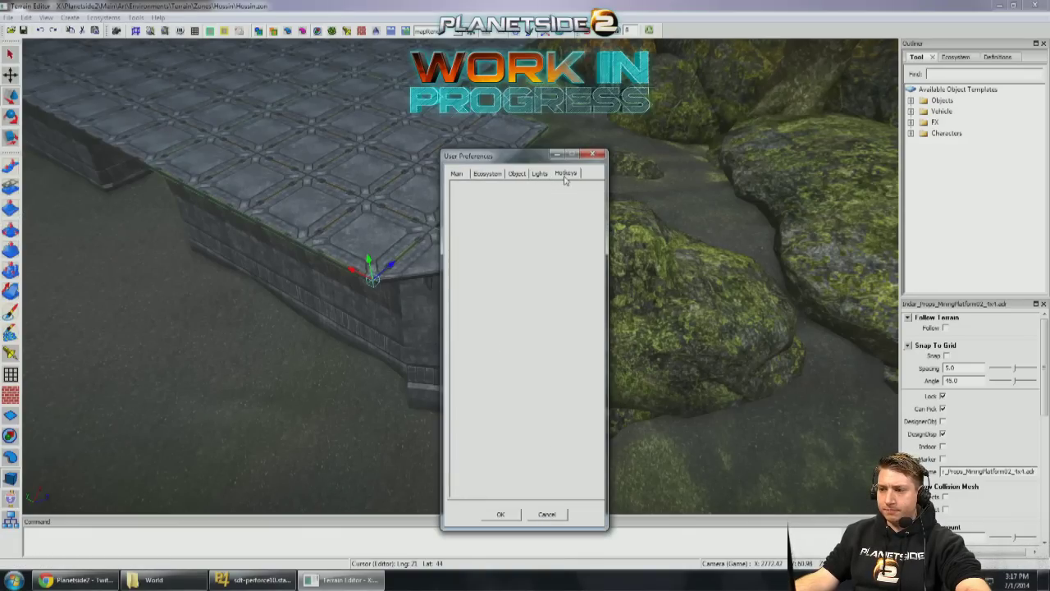
pyautogui.moveTo(599, 276); pyautogui.dragTo(605, 464)
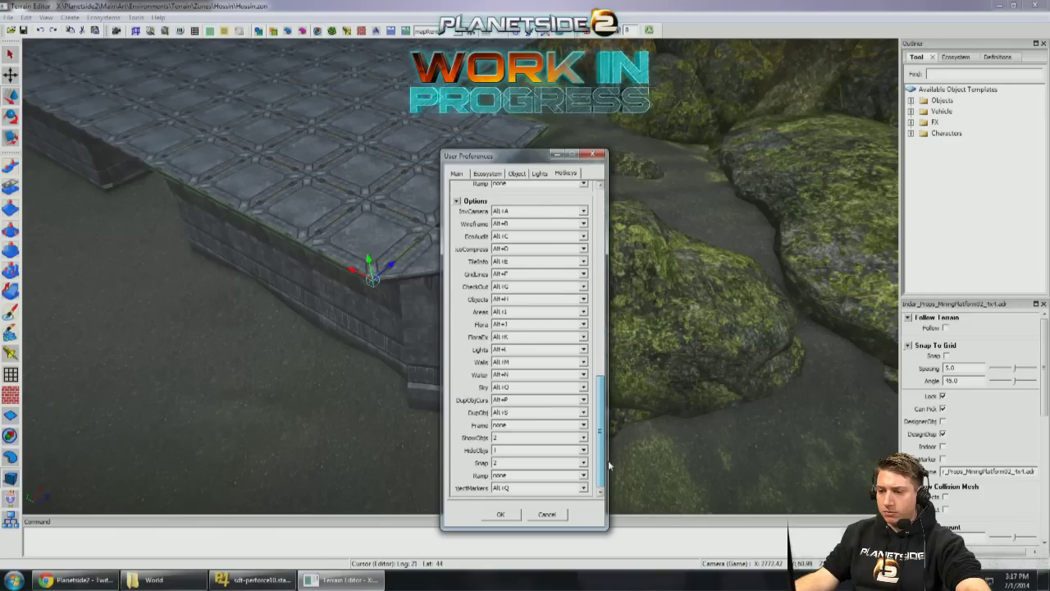
pyautogui.click(535, 440)
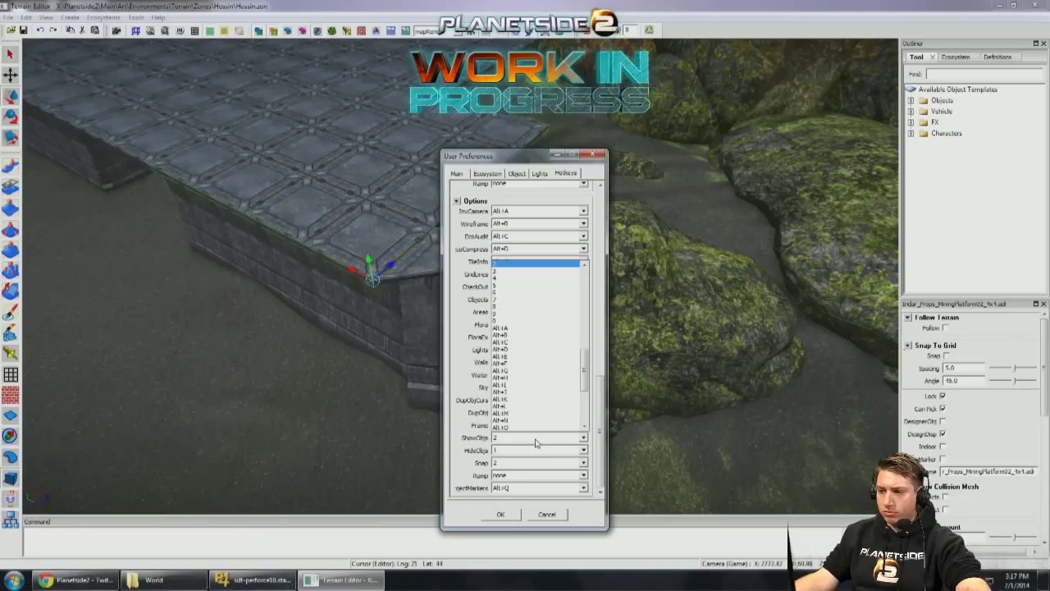
pyautogui.scroll(-3, 546, 410)
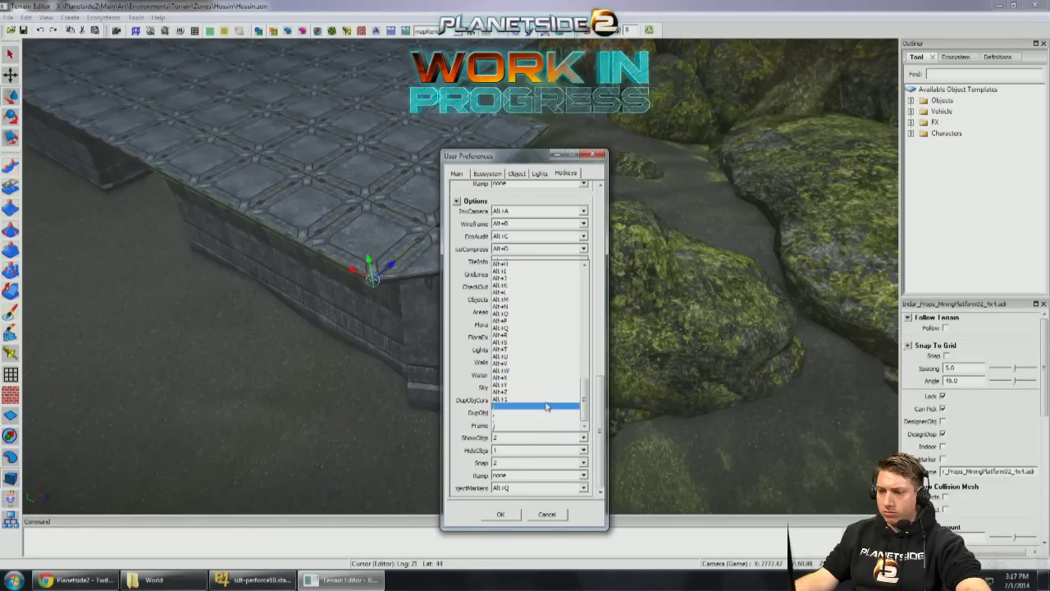
pyautogui.click(547, 410)
pyautogui.click(500, 513)
# Step: Hide the corner 4x4 section and slide the snapped single tile out beside the edge piece, towards the boulder
pyautogui.click(455, 257)
pyautogui.click(386, 210)
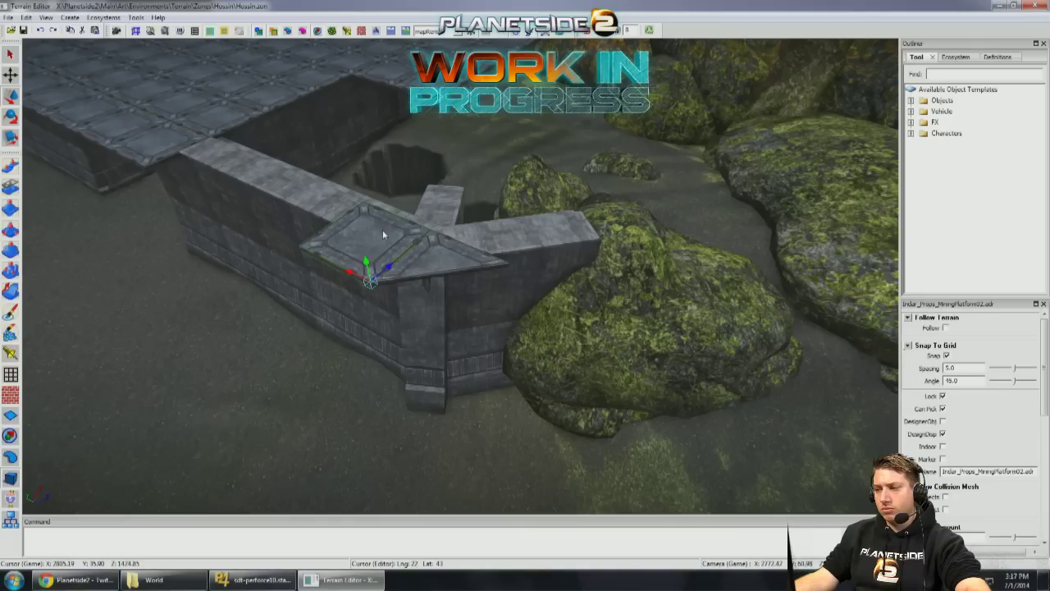
pyautogui.moveTo(388, 265); pyautogui.dragTo(548, 208)
pyautogui.moveTo(480, 235); pyautogui.dragTo(513, 247)
# Step: Restore the hidden corner 4x4 section and snap a copy of the edge piece beside the single tile, towards the boulder
pyautogui.press('w')
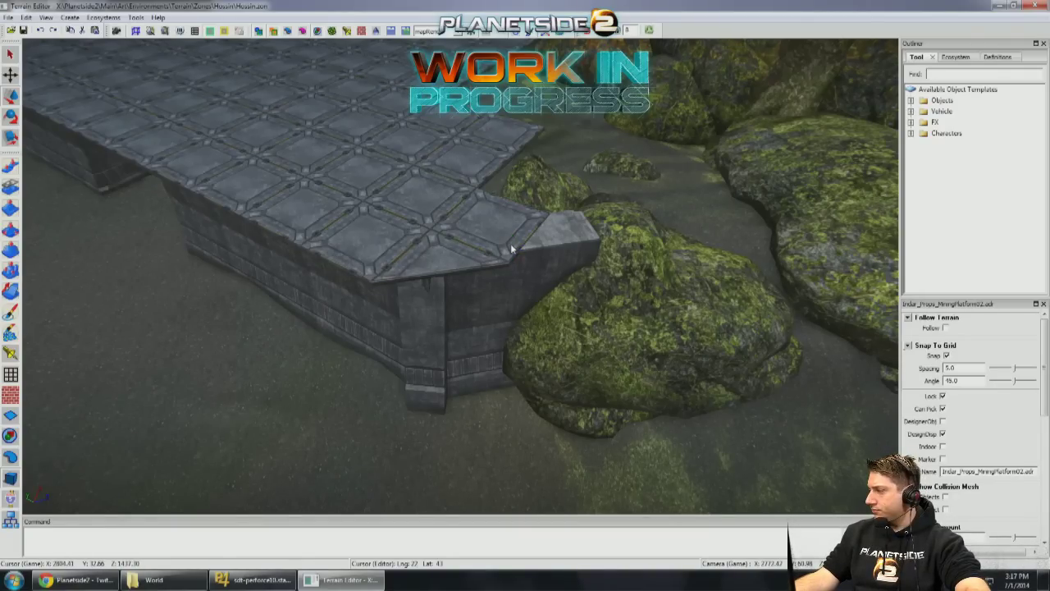
pyautogui.press('s')
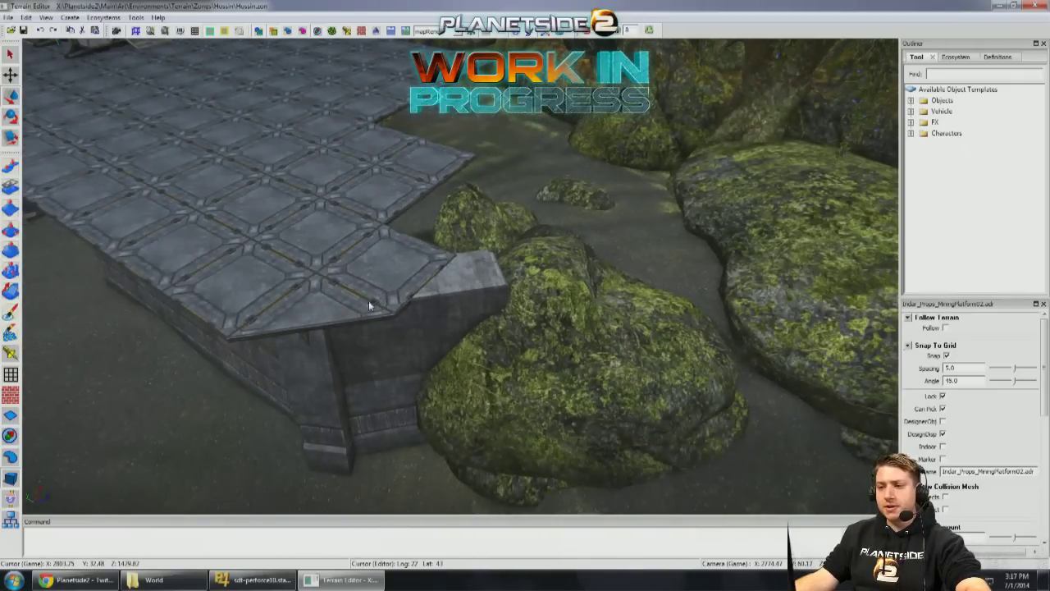
pyautogui.click(341, 314)
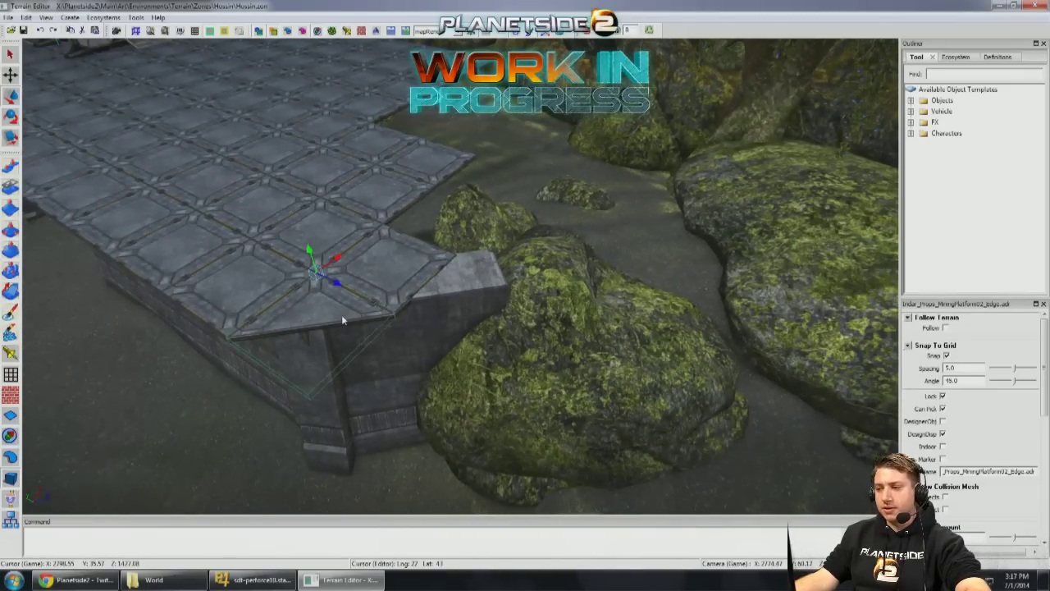
pyautogui.moveTo(341, 314); pyautogui.dragTo(427, 326)
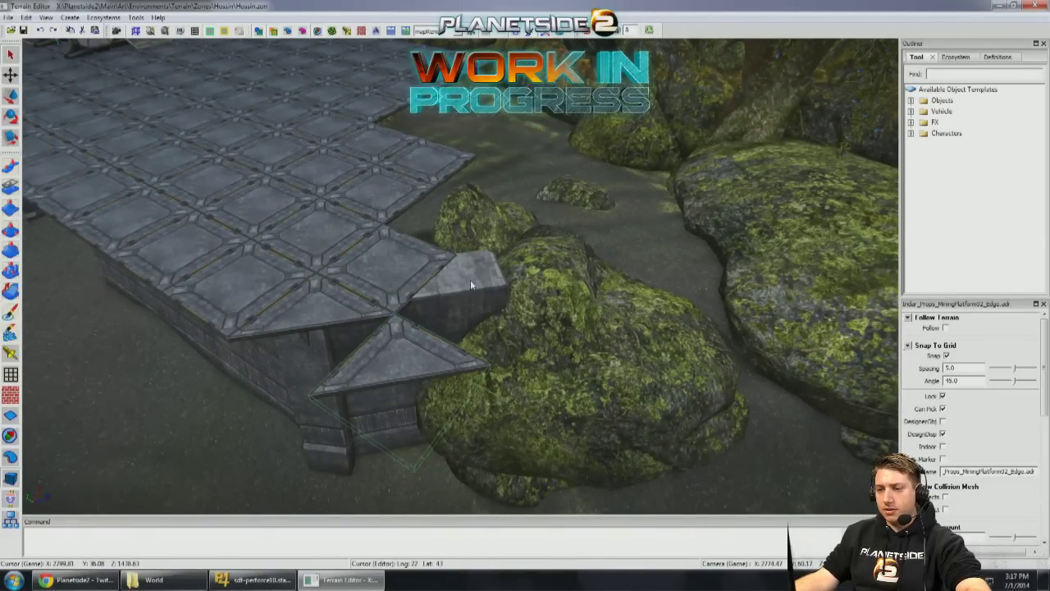
pyautogui.click(406, 318)
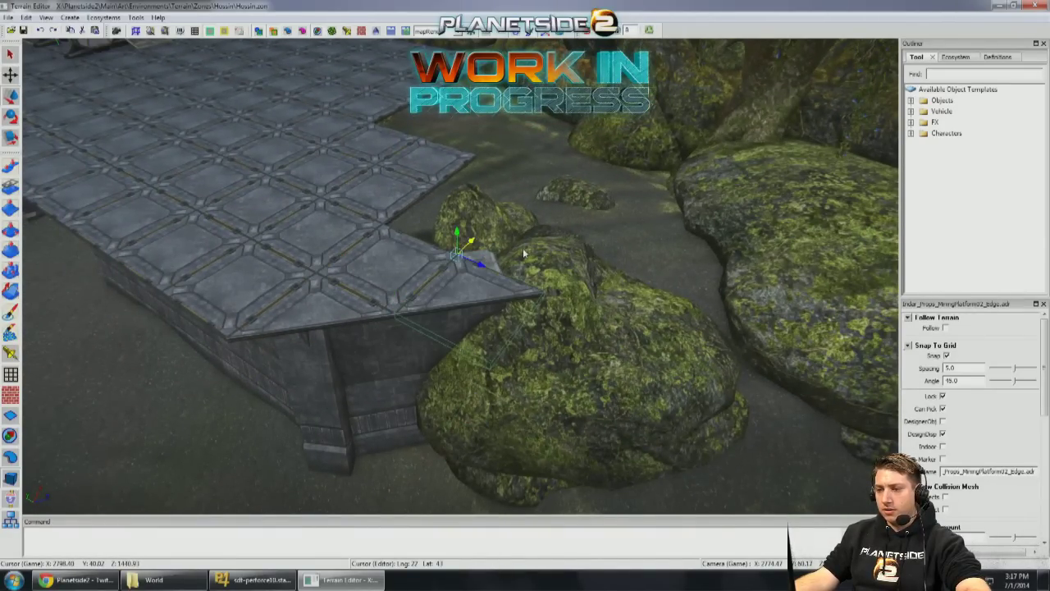
pyautogui.click(417, 275)
pyautogui.press('w')
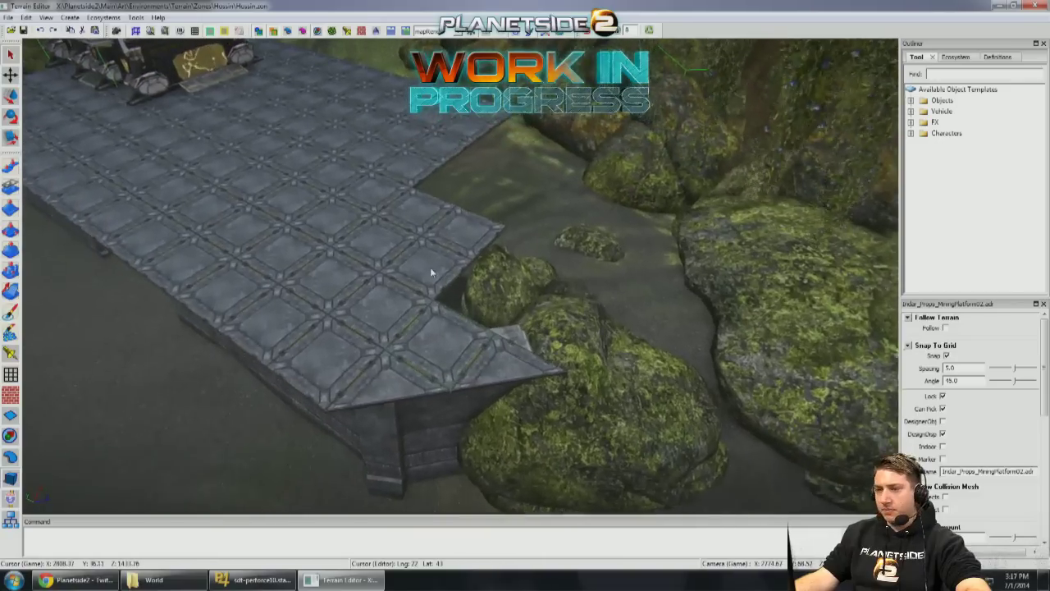
# Step: Copy a 2x2 platform section from the tree platform across to the boulder corner
pyautogui.click(410, 281)
pyautogui.press('w')
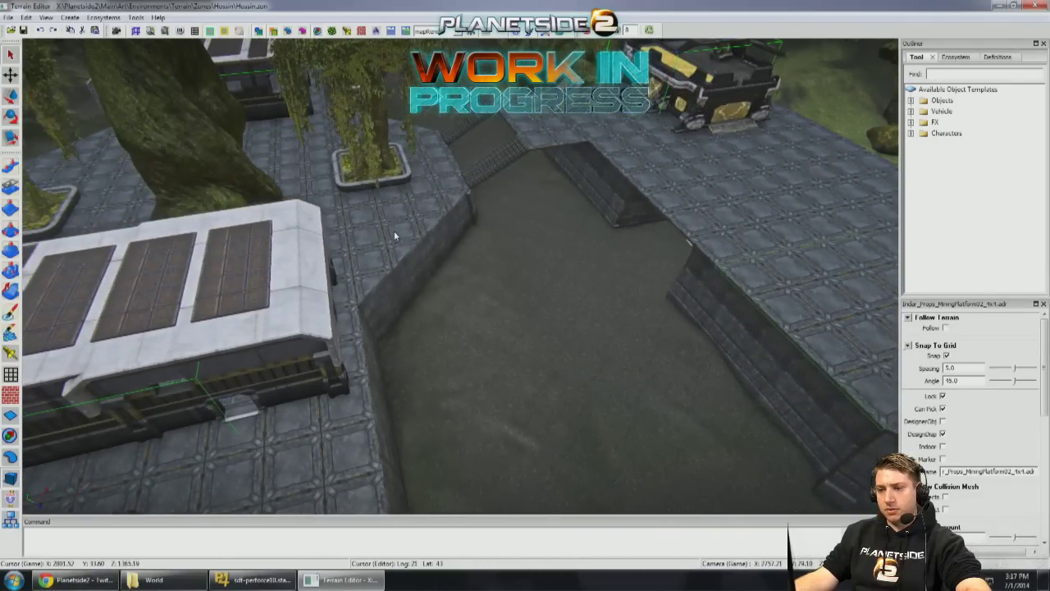
pyautogui.click(276, 238)
pyautogui.press('w')
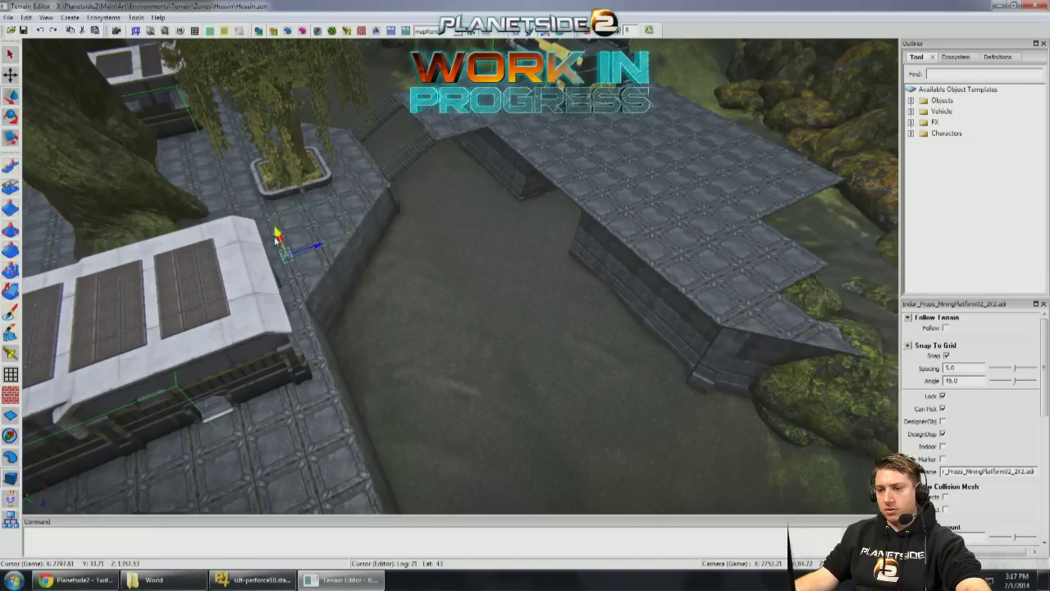
pyautogui.moveTo(316, 248); pyautogui.dragTo(663, 421)
pyautogui.scroll(-2, 554, 479)
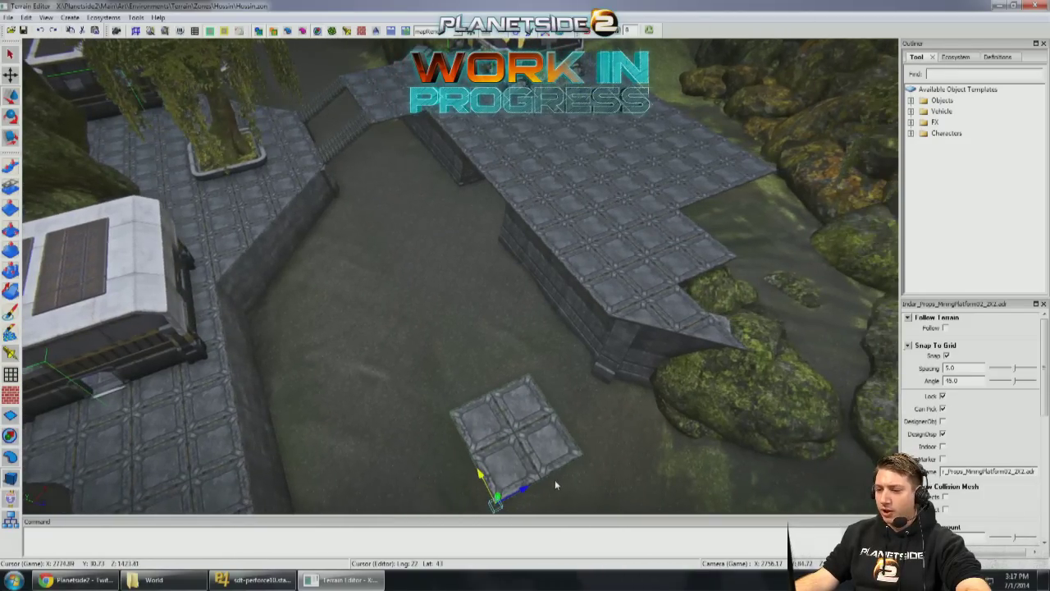
pyautogui.moveTo(504, 488); pyautogui.dragTo(848, 379)
pyautogui.moveTo(848, 379); pyautogui.dragTo(427, 280, button='middle')
# Step: Raise the copied 2x2 section to the single tile's height by reusing its world-space Y value of 45.84204
pyautogui.click(397, 283)
pyautogui.scroll(3, 397, 283)
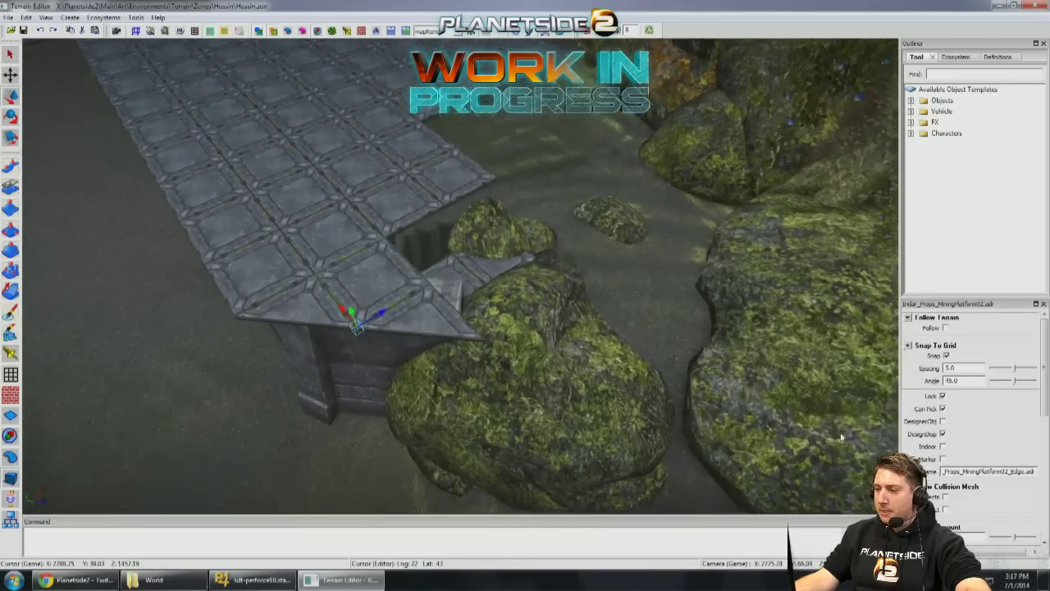
pyautogui.scroll(-5, 997, 443)
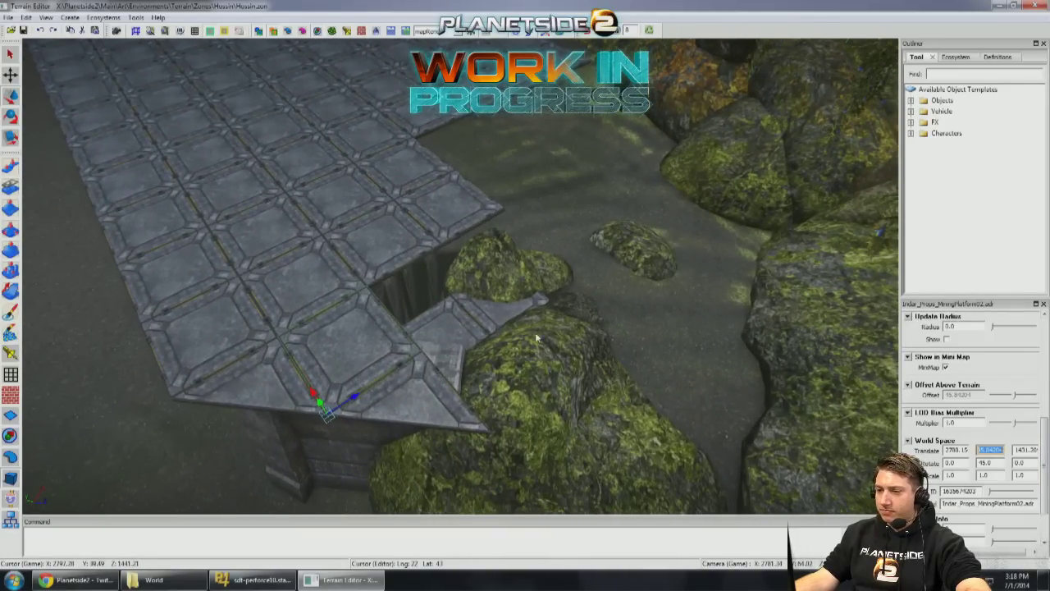
pyautogui.press('Return')
pyautogui.moveTo(376, 326); pyautogui.dragTo(459, 381, button='middle')
pyautogui.click(459, 381)
# Step: Match the 2x2 section's remaining world-space Translate values to the single tile's so both share the same grid alignment
pyautogui.click(382, 344)
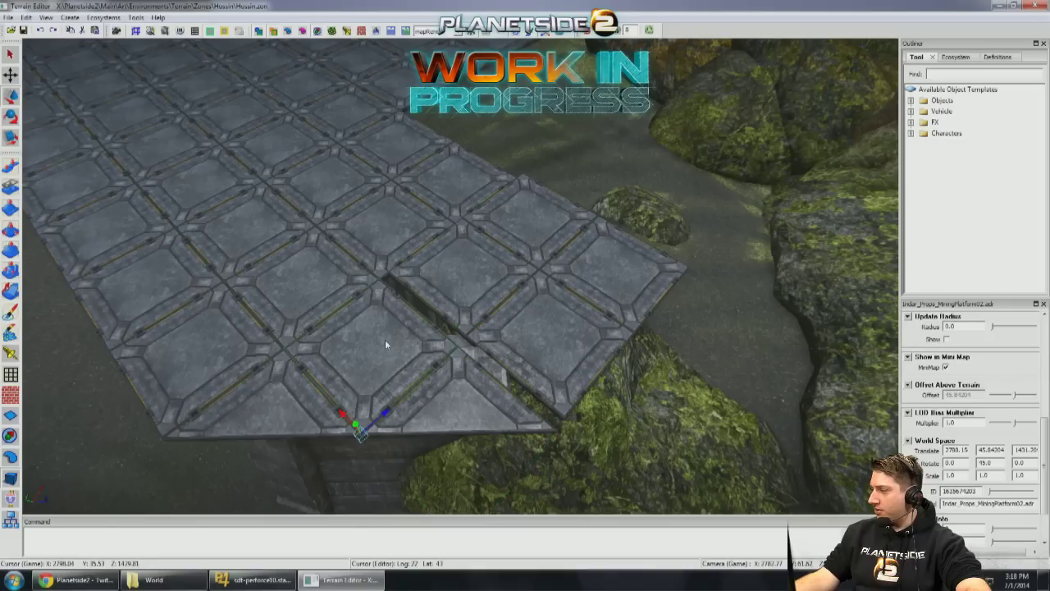
pyautogui.click(464, 271)
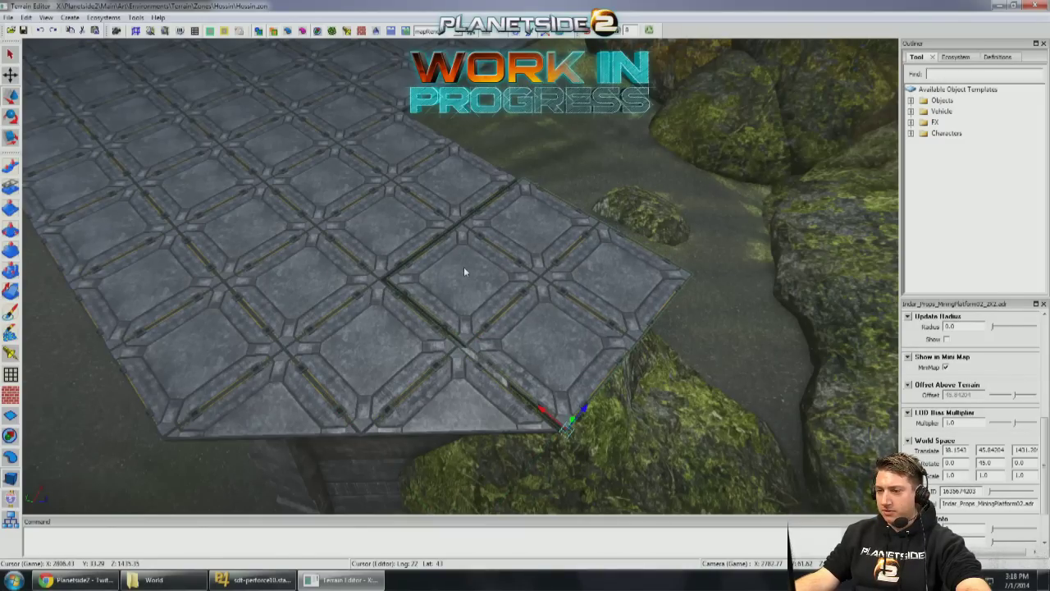
pyautogui.click(403, 358)
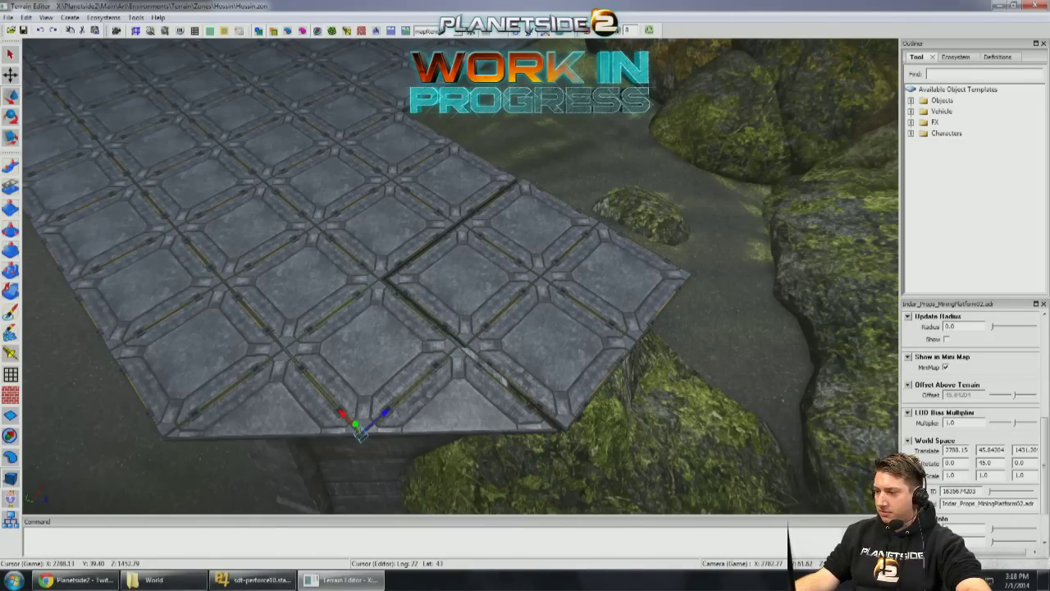
pyautogui.moveTo(534, 286); pyautogui.dragTo(472, 305)
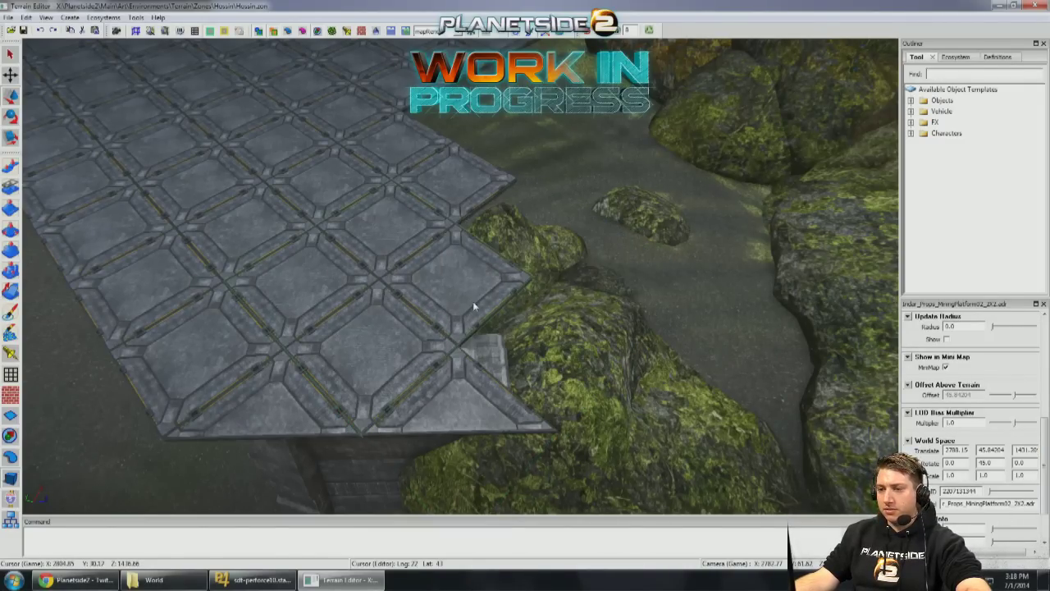
pyautogui.click(1042, 356)
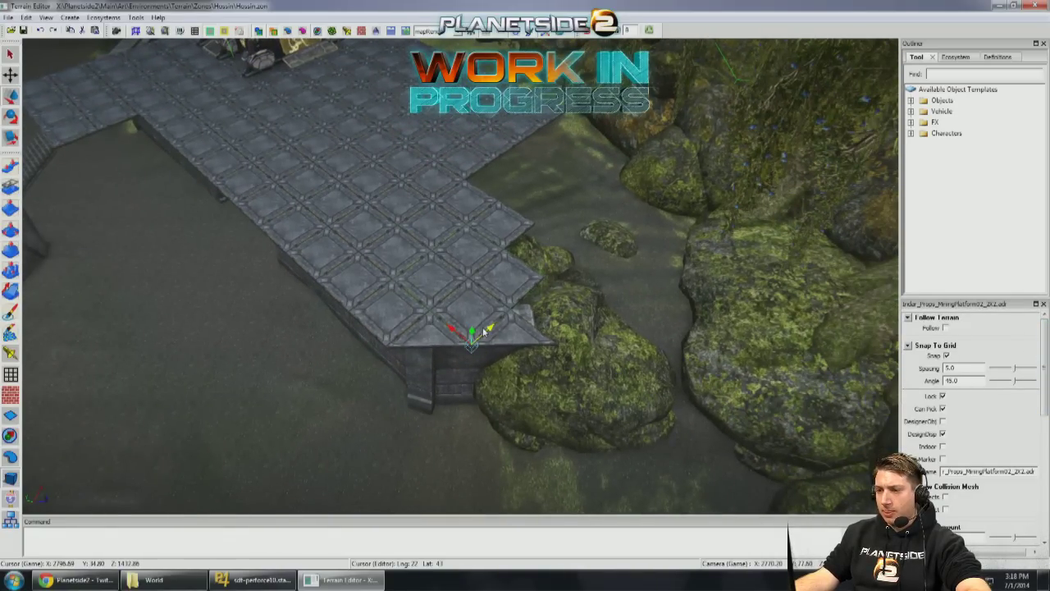
# Step: Slide the snapped 2x2 section out over the boulder and place a copied 4x4 section to fill the gap behind it
pyautogui.moveTo(484, 329); pyautogui.dragTo(585, 300)
pyautogui.moveTo(485, 302); pyautogui.dragTo(568, 331)
pyautogui.moveTo(576, 334); pyautogui.dragTo(433, 168, button='right')
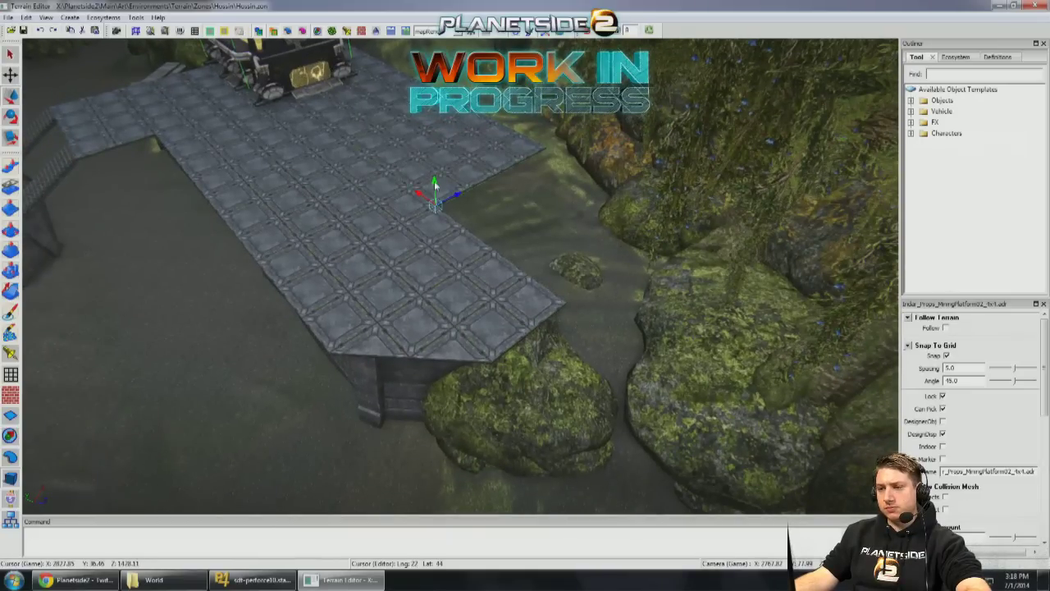
pyautogui.moveTo(424, 197); pyautogui.dragTo(547, 293)
pyautogui.moveTo(546, 293); pyautogui.dragTo(366, 322, button='right')
# Step: Turn a copied pair of wall pieces and move it under the new platform edge behind the boulder
pyautogui.doubleClick(364, 323)
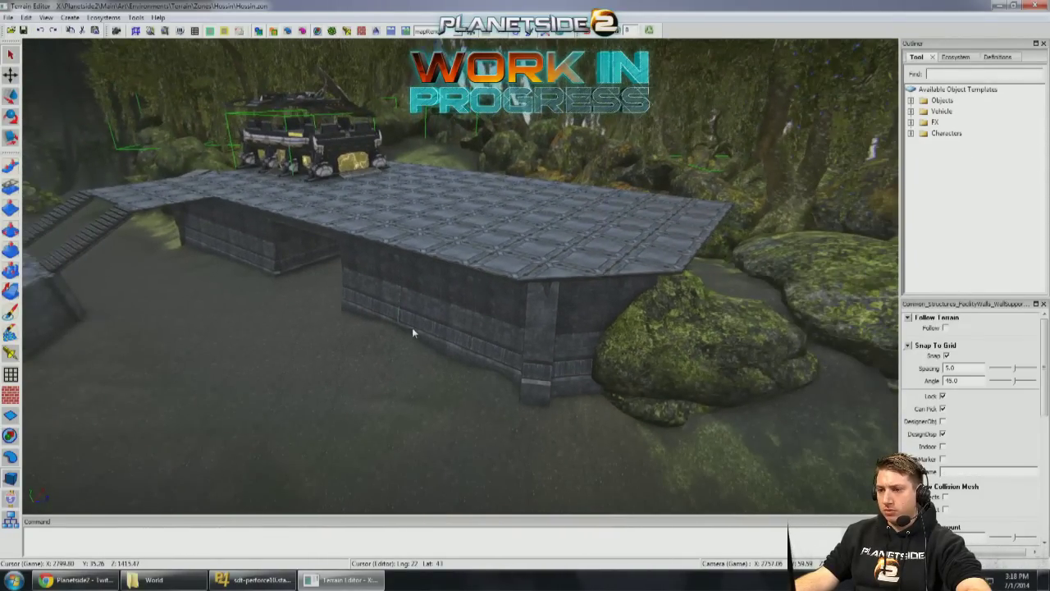
pyautogui.moveTo(439, 295); pyautogui.dragTo(390, 342, button='right')
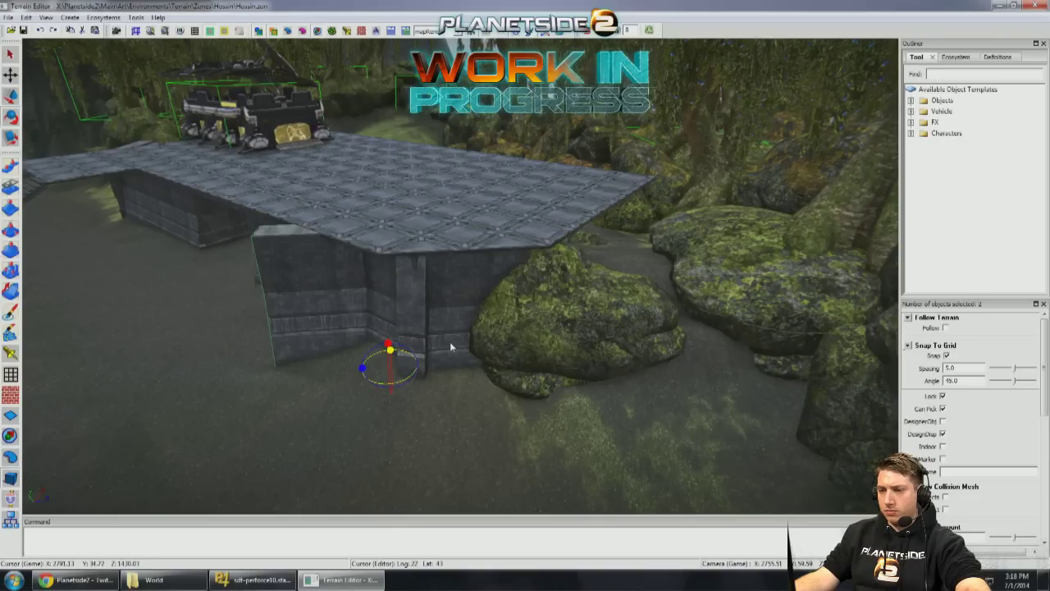
pyautogui.press('w')
pyautogui.moveTo(418, 361); pyautogui.dragTo(459, 403)
pyautogui.moveTo(450, 415); pyautogui.dragTo(487, 387, button='right')
pyautogui.moveTo(531, 316); pyautogui.dragTo(332, 362, button='right')
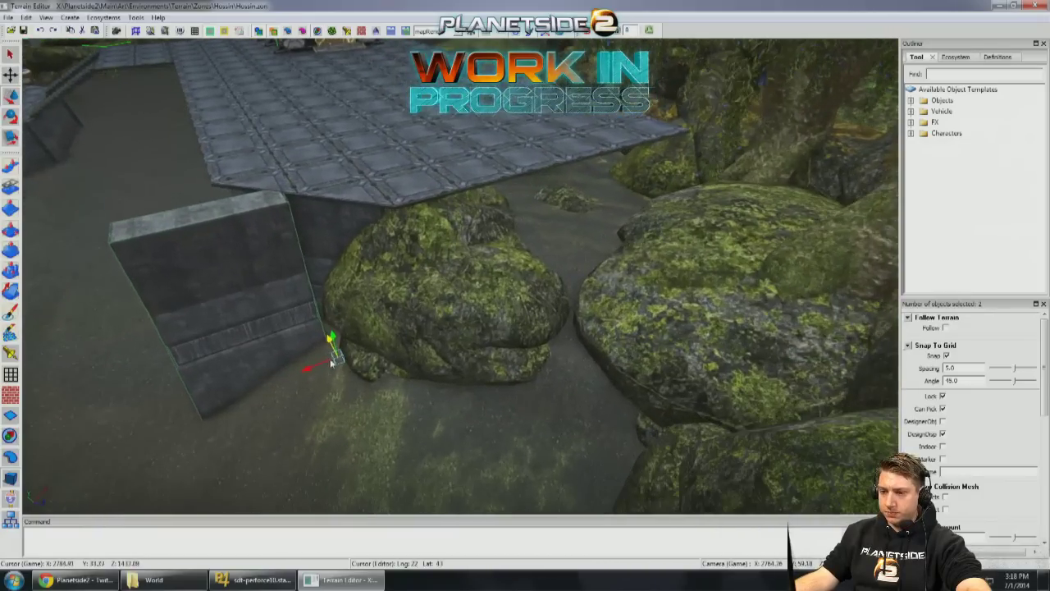
pyautogui.moveTo(322, 367); pyautogui.dragTo(516, 347)
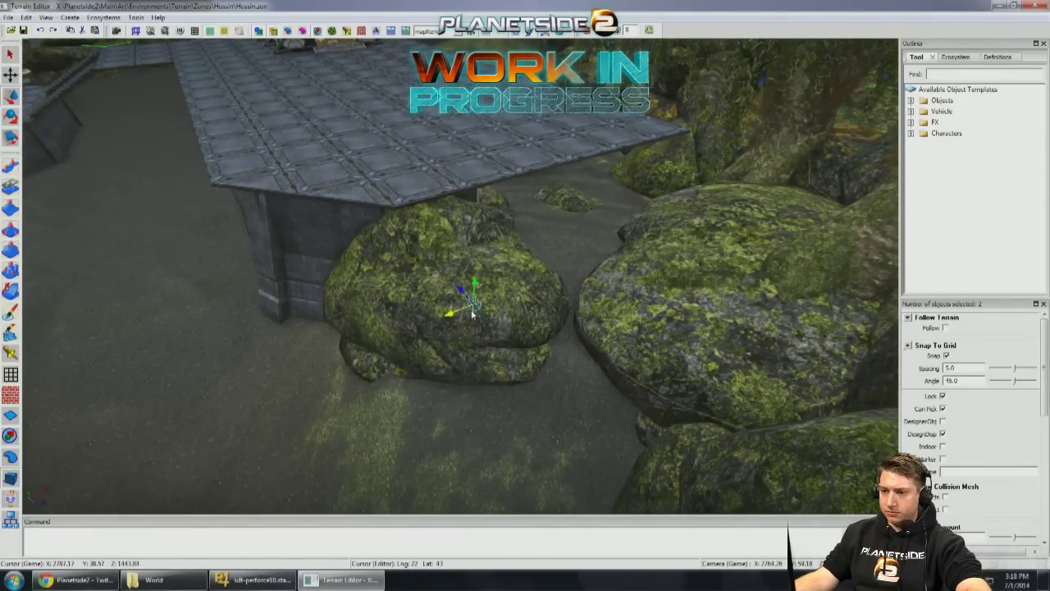
pyautogui.moveTo(491, 308); pyautogui.dragTo(478, 289)
# Step: Remove the boulder in front of the new wall and nudge the wall pair with grid snapping off
pyautogui.moveTo(602, 323); pyautogui.dragTo(562, 308, button='right')
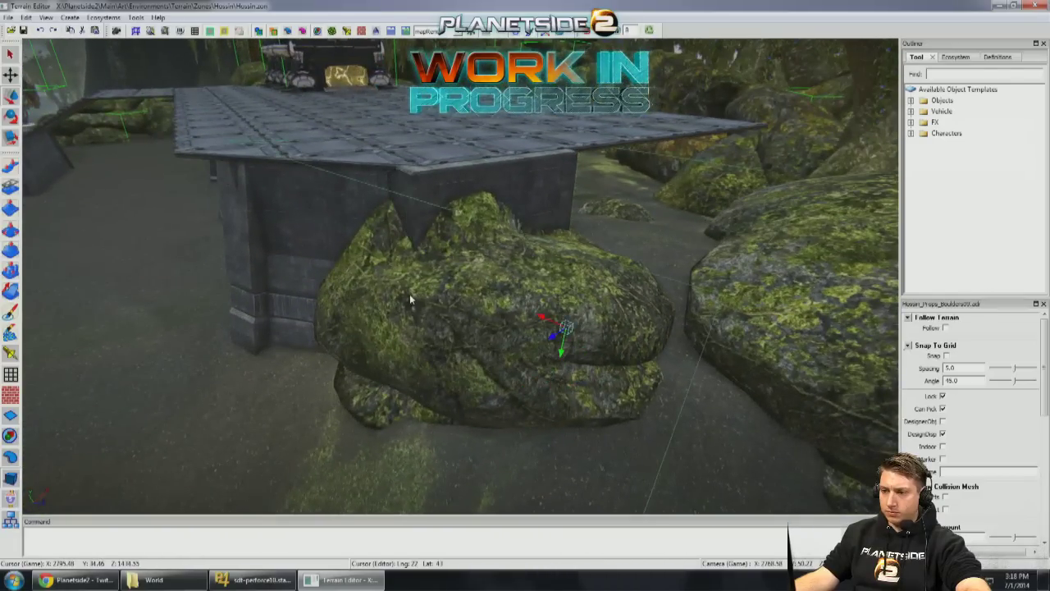
pyautogui.press('Delete')
pyautogui.keyDown('ctrl'); pyautogui.click(451, 316); pyautogui.keyUp('ctrl')
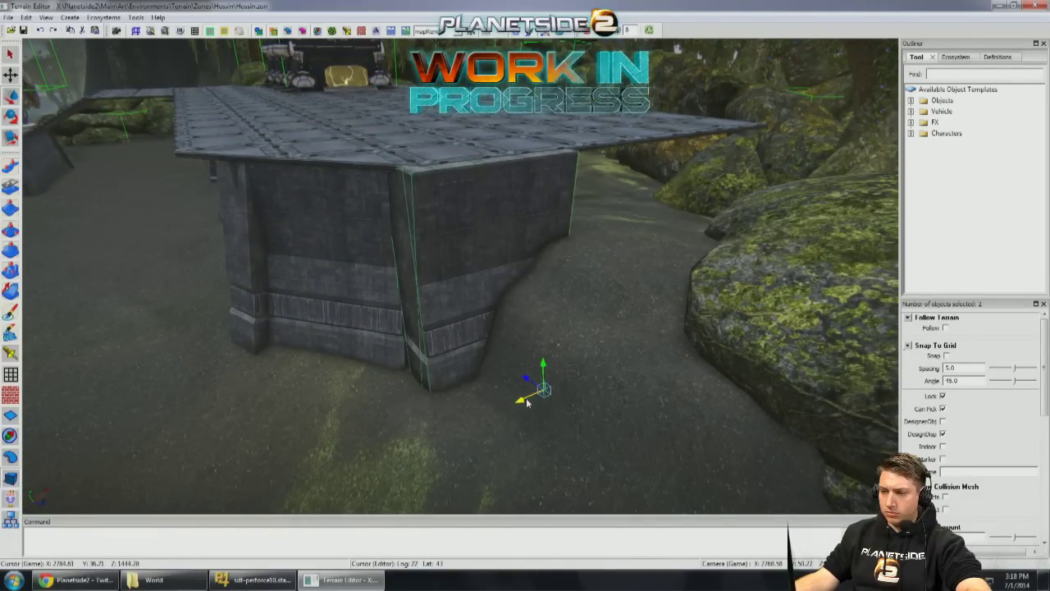
pyautogui.moveTo(526, 399); pyautogui.dragTo(537, 395)
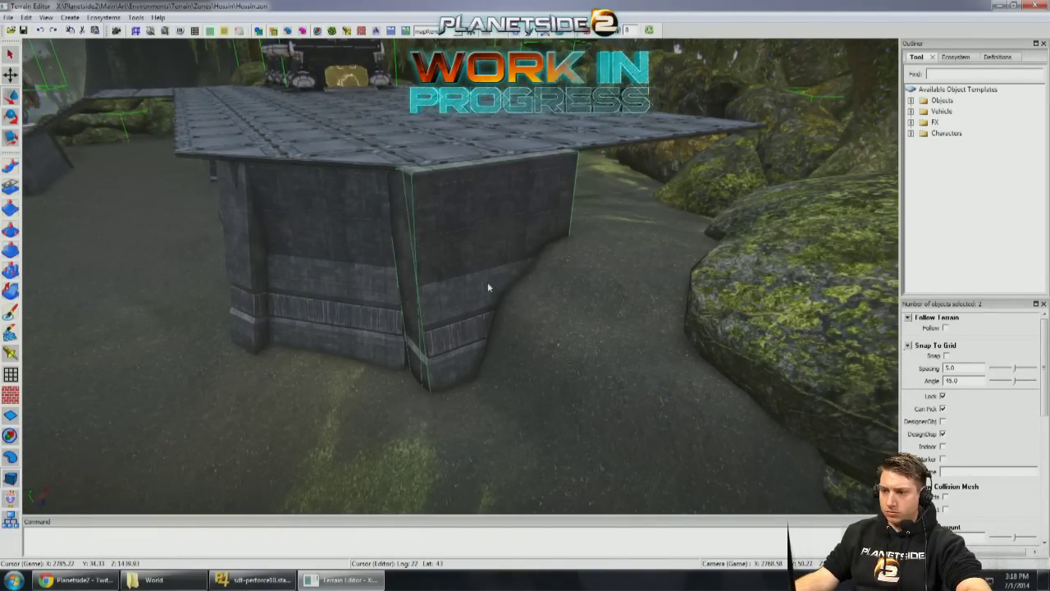
# Step: Fine-tune the wall pair's position so its end meets the angled corner wall beneath the platform edge
pyautogui.scroll(5, 448, 304)
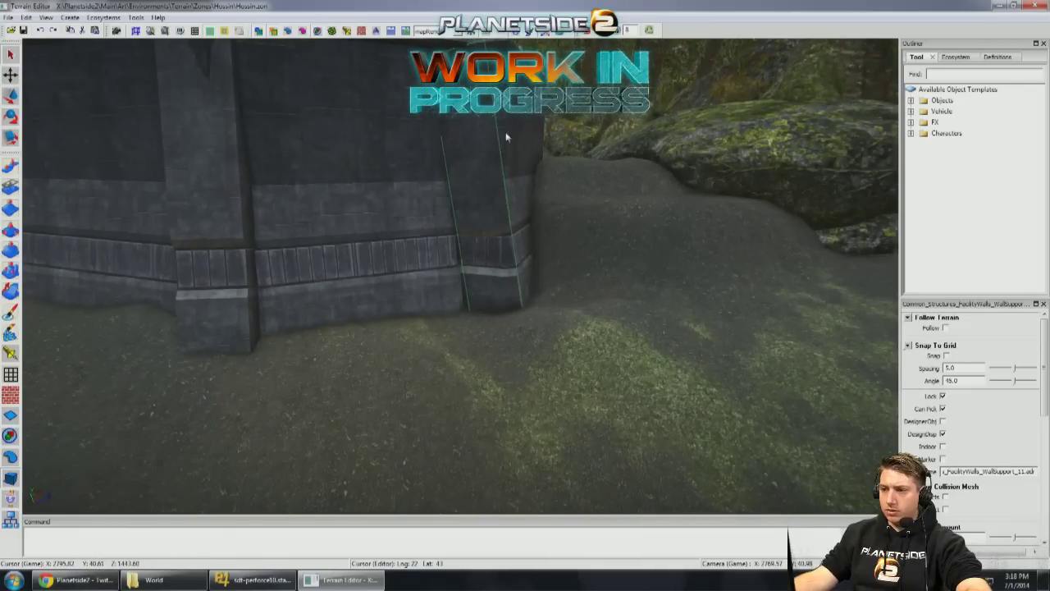
pyautogui.scroll(-5, 495, 209)
pyautogui.scroll(3, 400, 326)
pyautogui.keyDown('alt'); pyautogui.moveTo(400, 327); pyautogui.dragTo(367, 408); pyautogui.keyUp('alt')
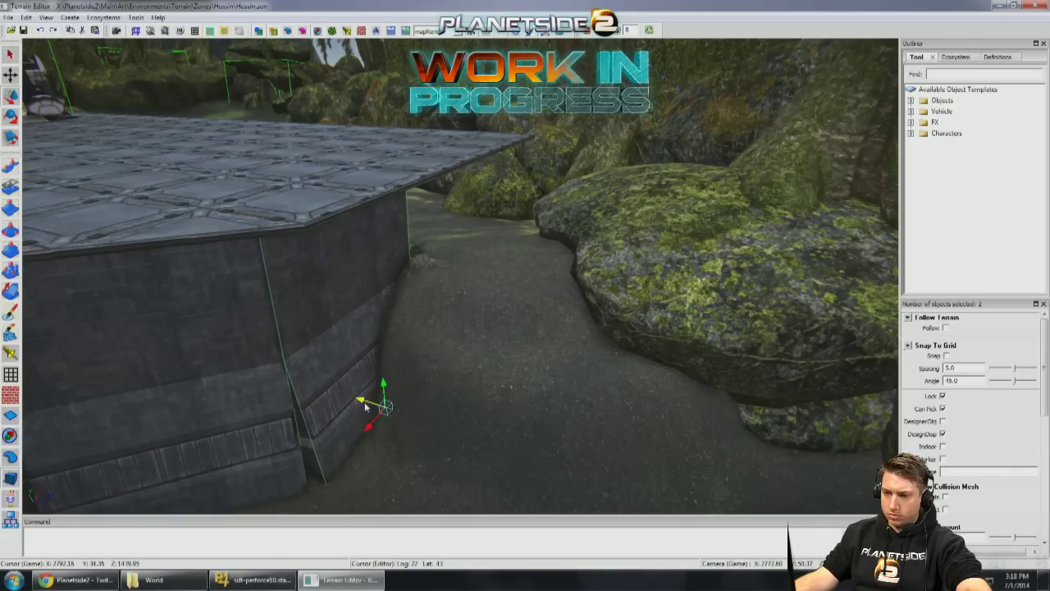
pyautogui.press('w')
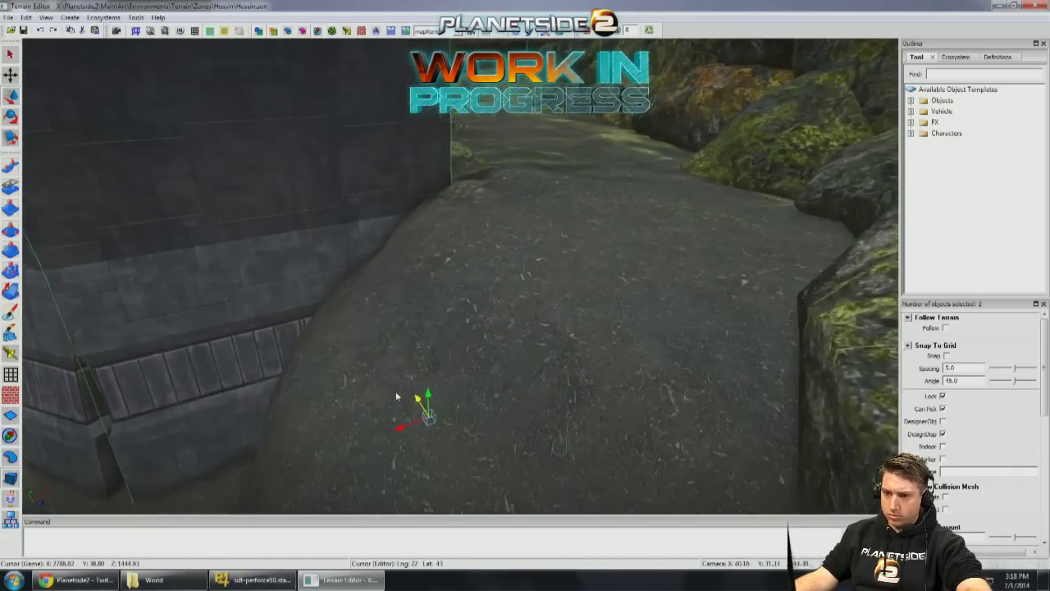
pyautogui.press('w')
pyautogui.press('w')
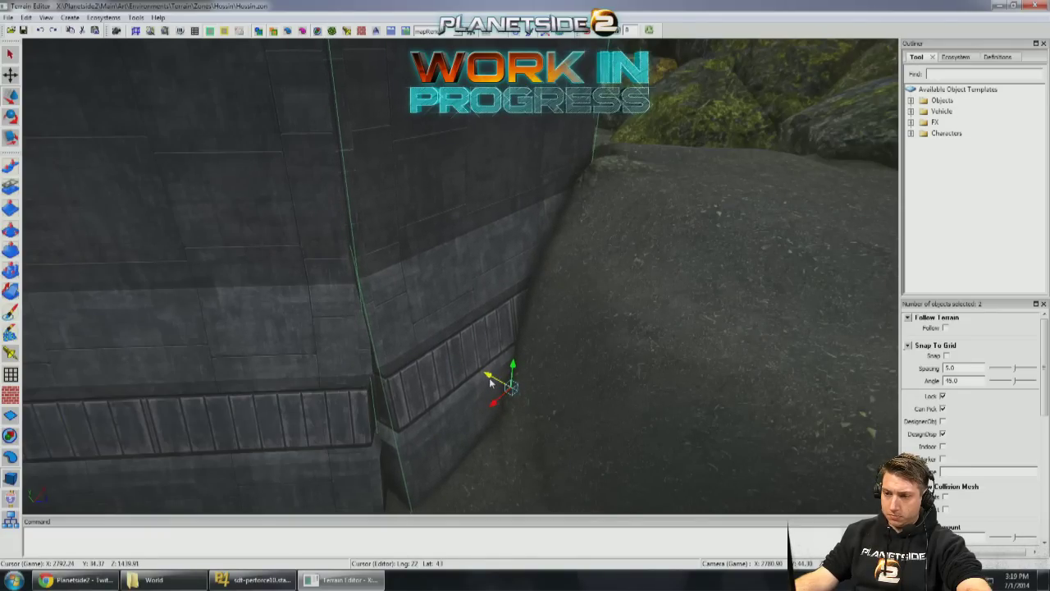
pyautogui.moveTo(489, 377); pyautogui.dragTo(476, 372, button='middle')
pyautogui.moveTo(512, 384); pyautogui.dragTo(512, 387)
pyautogui.click(540, 439)
pyautogui.scroll(-5, 537, 386)
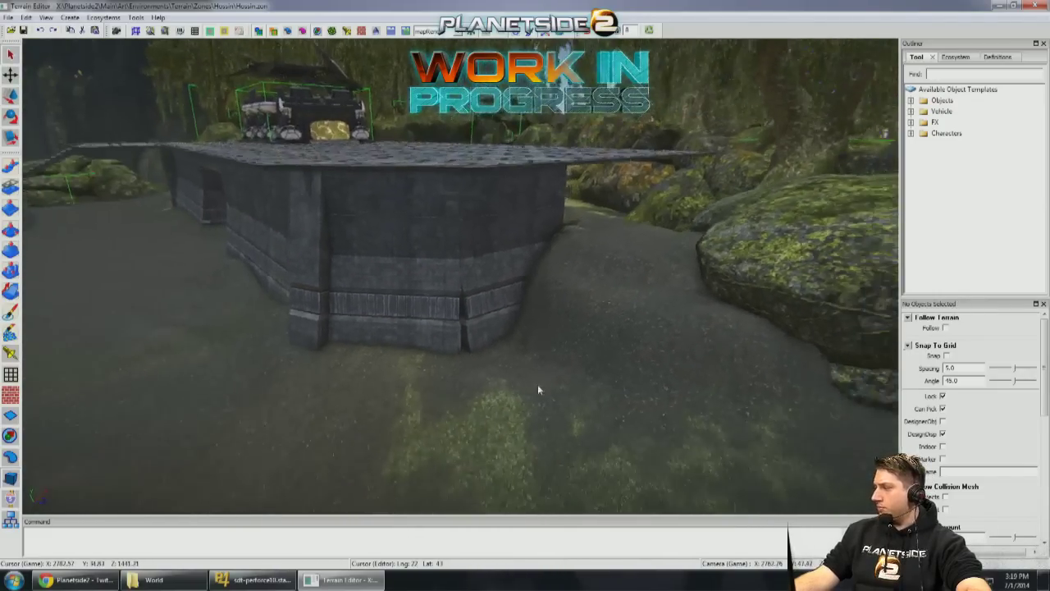
# Step: Copy the corner wall support to the next wall joint and rotate it to suit the corner angle
pyautogui.click(240, 288)
pyautogui.scroll(5, 264, 283)
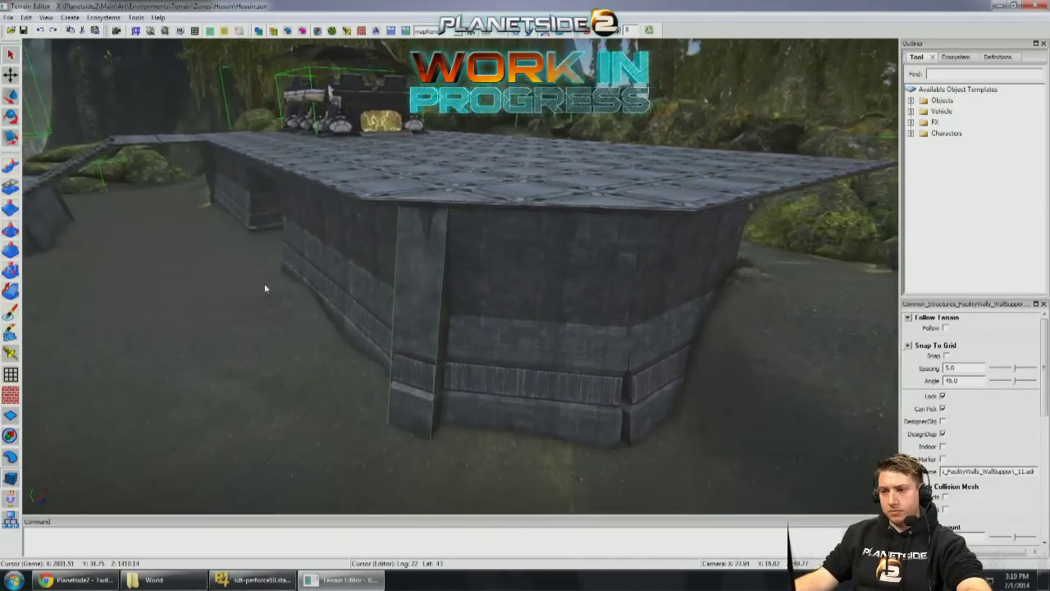
pyautogui.moveTo(400, 311); pyautogui.dragTo(505, 431, button='right')
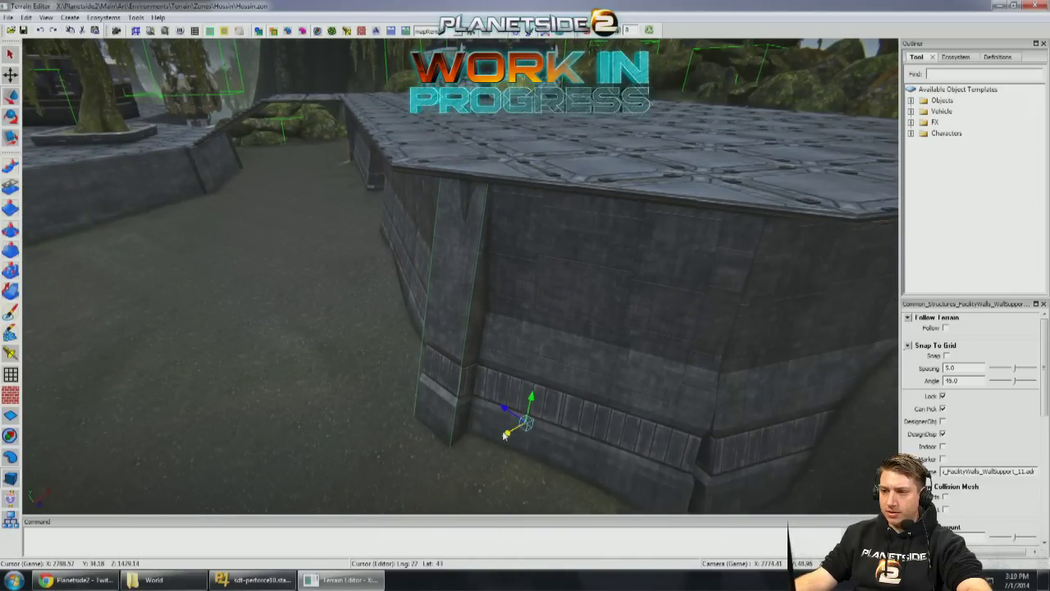
pyautogui.moveTo(505, 435); pyautogui.dragTo(502, 436)
pyautogui.moveTo(502, 435); pyautogui.dragTo(524, 410, button='right')
pyautogui.moveTo(496, 383); pyautogui.dragTo(643, 347)
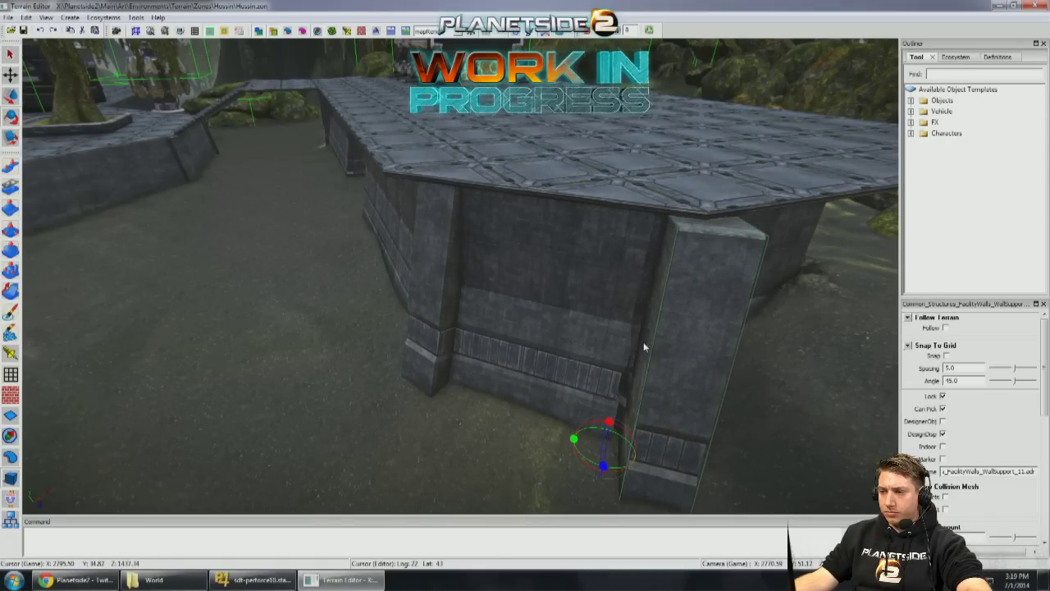
# Step: Fit the copied wall support tightly over the open joint between the two walls, under the platform corner
pyautogui.press('w')
pyautogui.moveTo(584, 447); pyautogui.dragTo(563, 441)
pyautogui.moveTo(563, 442); pyautogui.dragTo(643, 420, button='right')
pyautogui.moveTo(466, 474)
pyautogui.mouseDown()
pyautogui.moveTo(465, 456)
pyautogui.moveTo(474, 463)
pyautogui.mouseUp()
pyautogui.moveTo(475, 464); pyautogui.dragTo(451, 305, button='right')
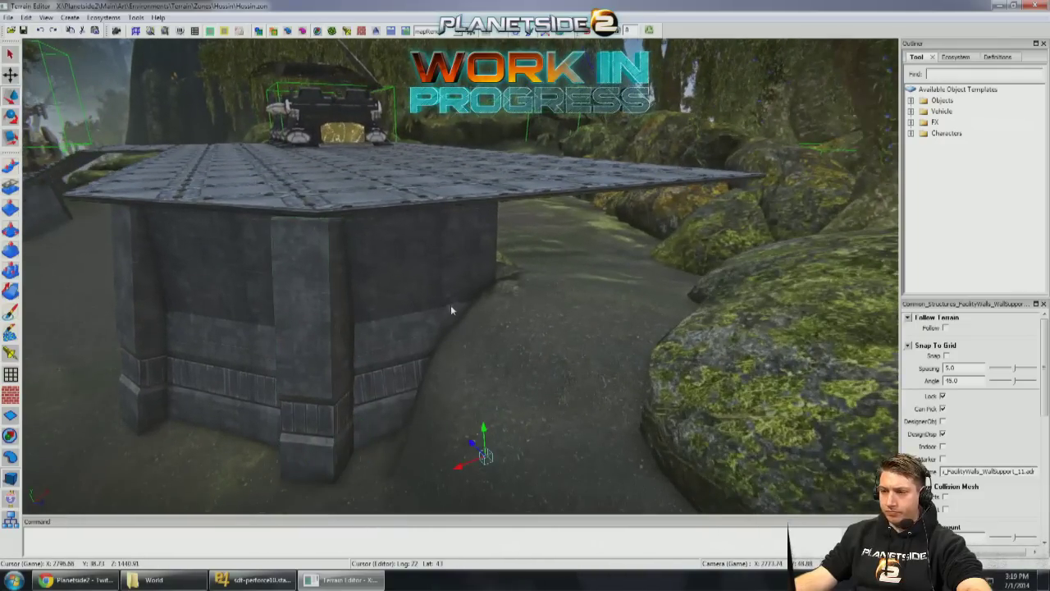
# Step: Extend the wall along the platform's rock-facing edge with copied wall sections placed end to end
pyautogui.keyDown('ctrl'); pyautogui.click(412, 340); pyautogui.keyUp('ctrl')
pyautogui.moveTo(460, 470); pyautogui.dragTo(588, 445)
pyautogui.moveTo(588, 444)
pyautogui.mouseDown(button='right')
pyautogui.moveTo(591, 427)
pyautogui.moveTo(517, 404)
pyautogui.moveTo(528, 390)
pyautogui.moveTo(587, 443)
pyautogui.mouseUp(button='right')
pyautogui.moveTo(588, 443); pyautogui.dragTo(727, 418)
pyautogui.moveTo(727, 418); pyautogui.dragTo(693, 390, button='right')
# Step: Smooth the ground between the platform's corner wall and the boulders with the Smooth Brush at size 6
pyautogui.click(11, 249)
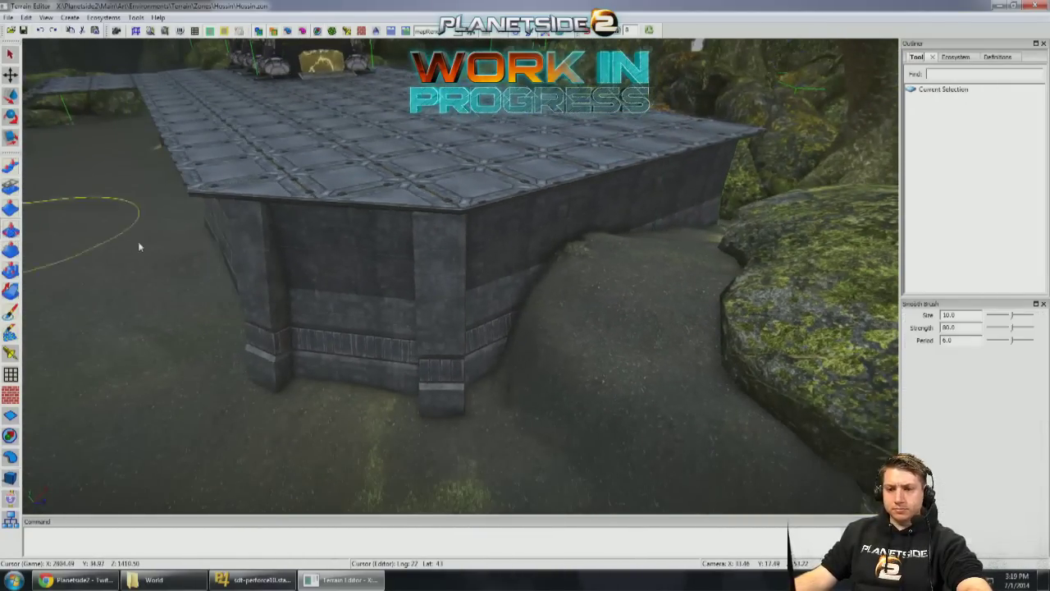
pyautogui.moveTo(138, 241); pyautogui.dragTo(525, 275, button='right')
pyautogui.press('[')
pyautogui.press('[')
pyautogui.press('[')
pyautogui.press('[')
pyautogui.press('[')
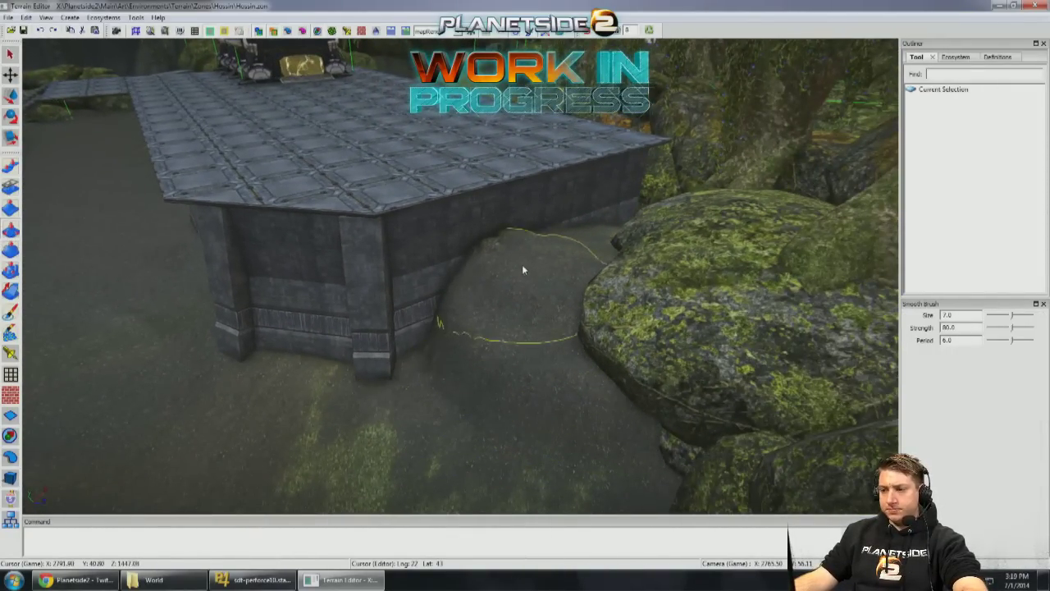
pyautogui.press('[')
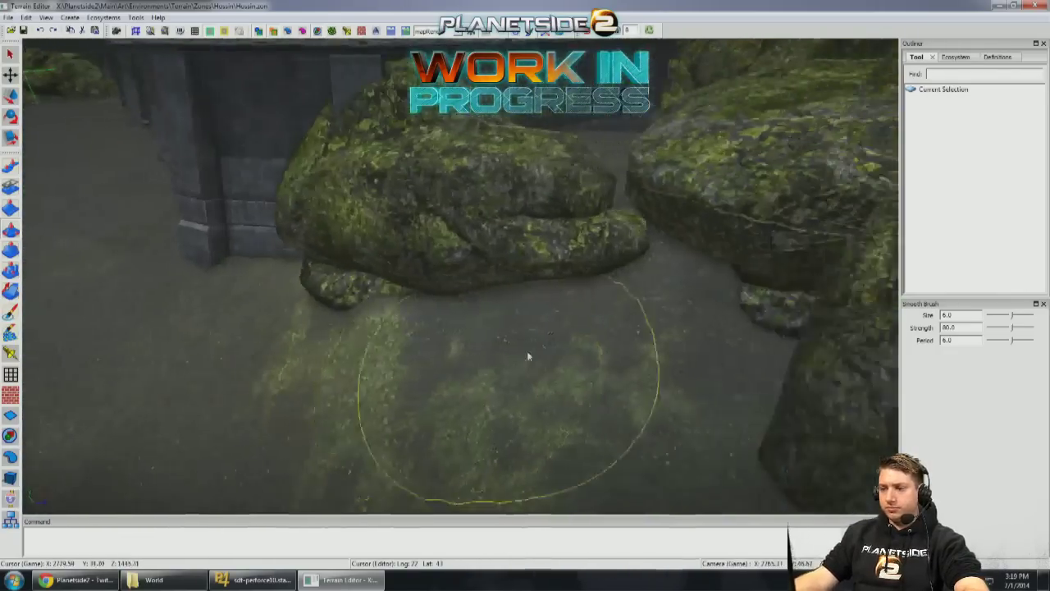
# Step: Rotate and move the Hossin_Props_Boulders09 rocks so they rest against the platform's corner wall and bridge to the large boulder
pyautogui.click(10, 477)
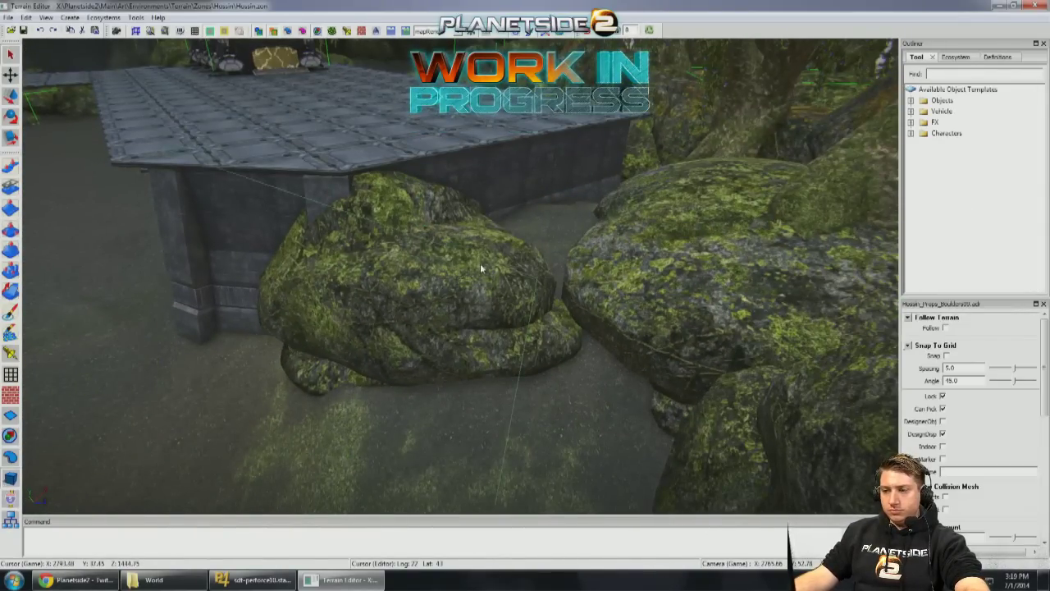
pyautogui.click(492, 300)
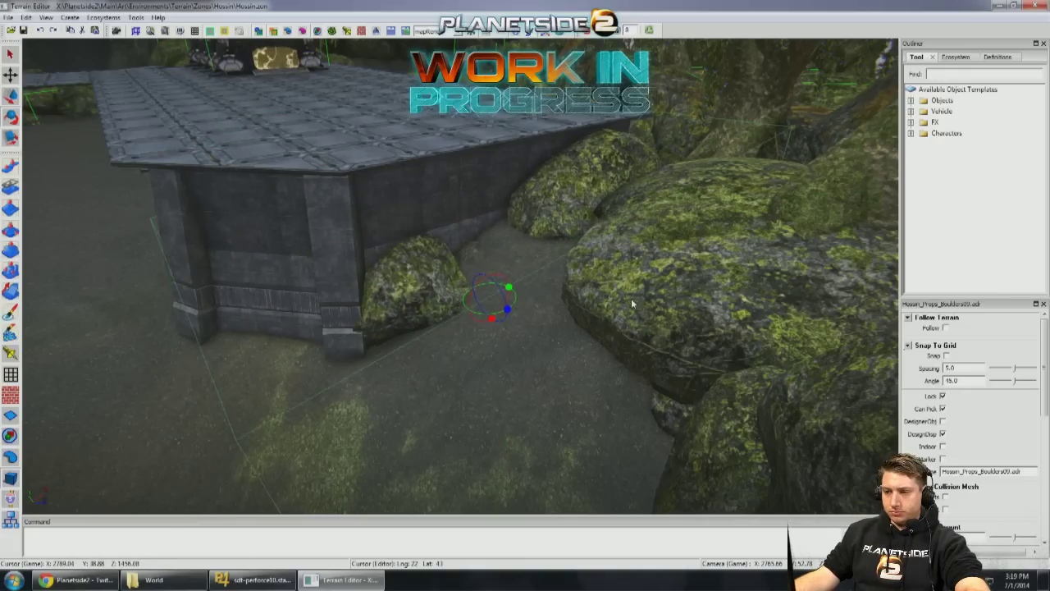
pyautogui.moveTo(491, 312); pyautogui.dragTo(494, 345)
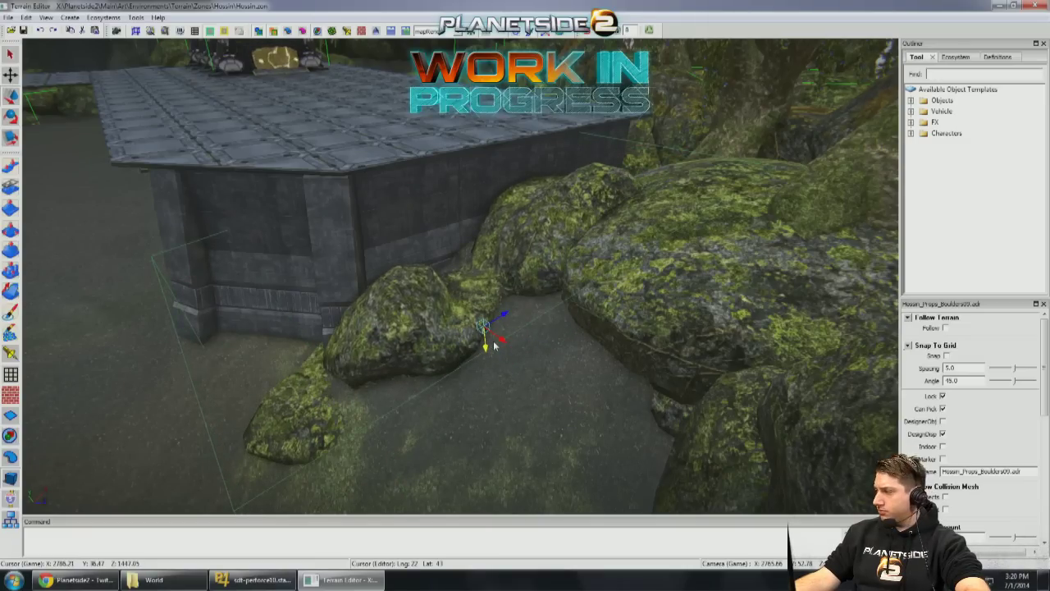
pyautogui.moveTo(503, 316); pyautogui.dragTo(493, 322)
pyautogui.moveTo(492, 320); pyautogui.dragTo(470, 317, button='right')
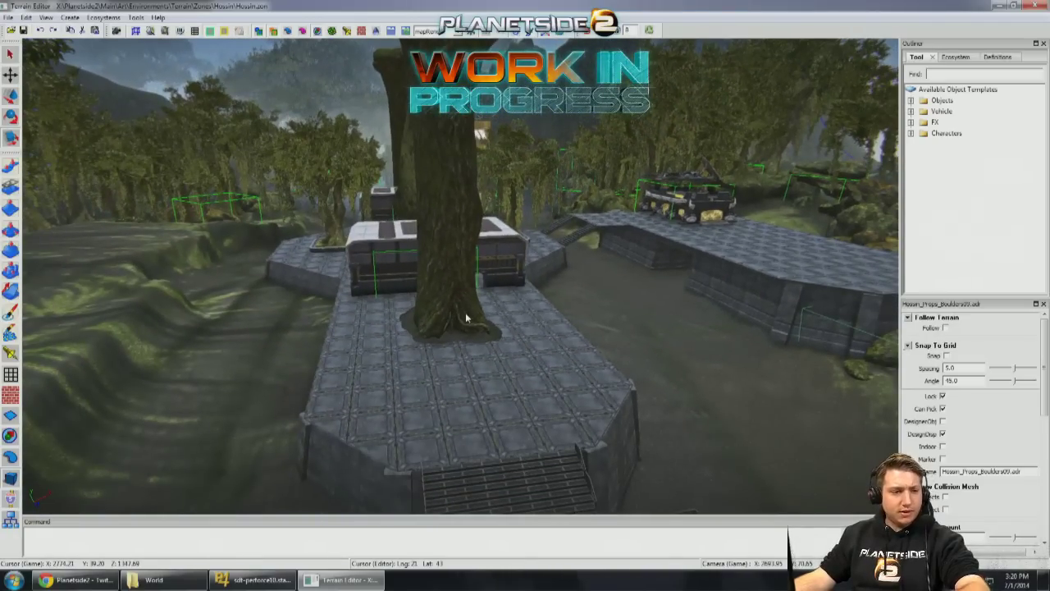
# Step: Move a snapped mining platform edge piece along the grid to the platform's side next to the yellow-lit structure
pyautogui.moveTo(465, 288); pyautogui.dragTo(739, 365, button='right')
pyautogui.click(598, 330)
pyautogui.moveTo(738, 365); pyautogui.dragTo(302, 385)
pyautogui.moveTo(302, 385); pyautogui.dragTo(461, 339, button='right')
pyautogui.moveTo(443, 340); pyautogui.dragTo(504, 324)
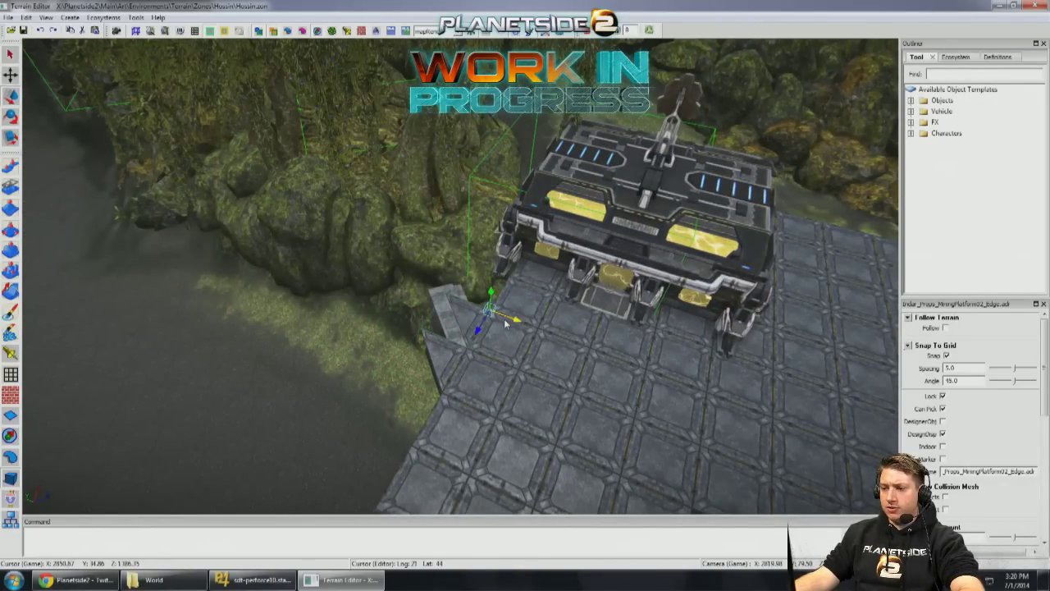
# Step: Rework the snapped mining platform sections around the yellow-lit structure, fitting a section against the angled edge piece
pyautogui.moveTo(505, 323); pyautogui.dragTo(515, 305, button='right')
pyautogui.click(680, 281)
pyautogui.moveTo(680, 317); pyautogui.dragTo(793, 291, button='right')
pyautogui.moveTo(715, 305); pyautogui.dragTo(682, 298, button='right')
pyautogui.click(612, 212)
pyautogui.moveTo(613, 211); pyautogui.dragTo(617, 165, button='right')
pyautogui.moveTo(617, 165); pyautogui.dragTo(738, 228)
pyautogui.click(190, 324)
pyautogui.moveTo(191, 324); pyautogui.dragTo(420, 324, button='right')
pyautogui.click(114, 339)
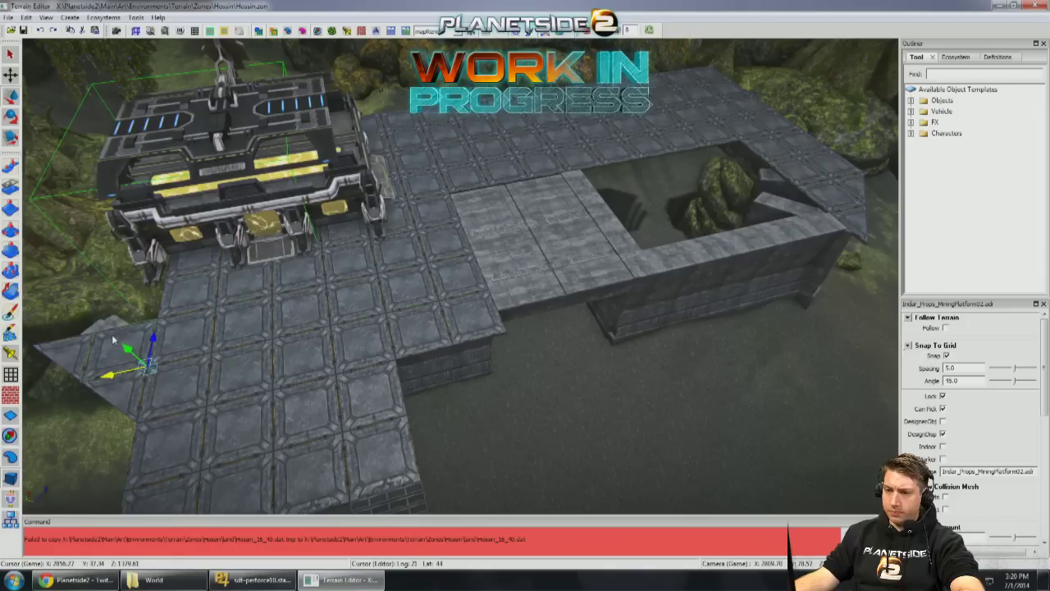
# Step: Check the checkout status of chunk 016 040 in the Chunk Manager and save the zone
pyautogui.click(438, 388)
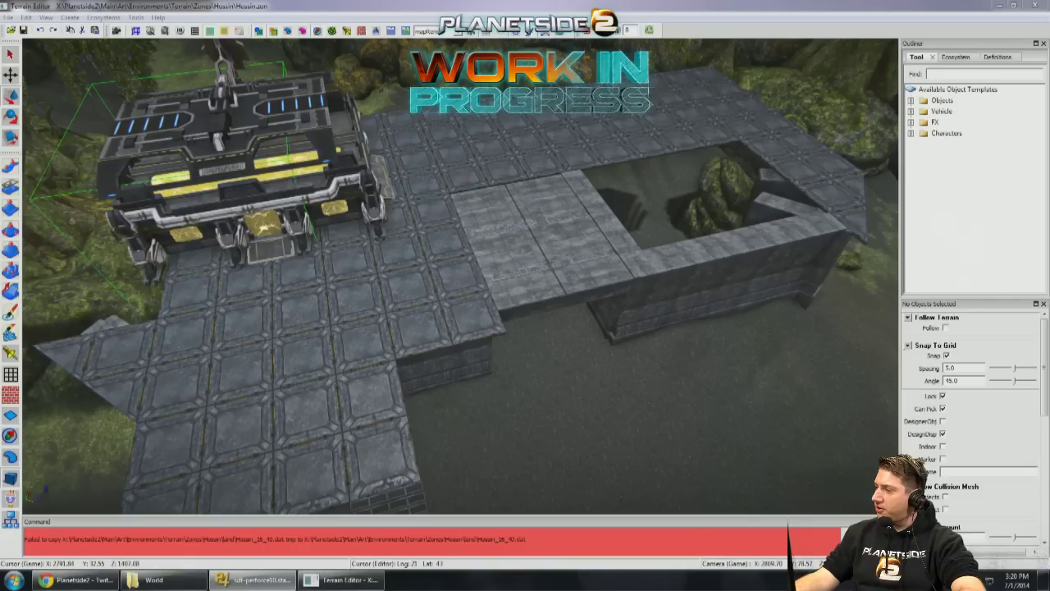
pyautogui.click(104, 17)
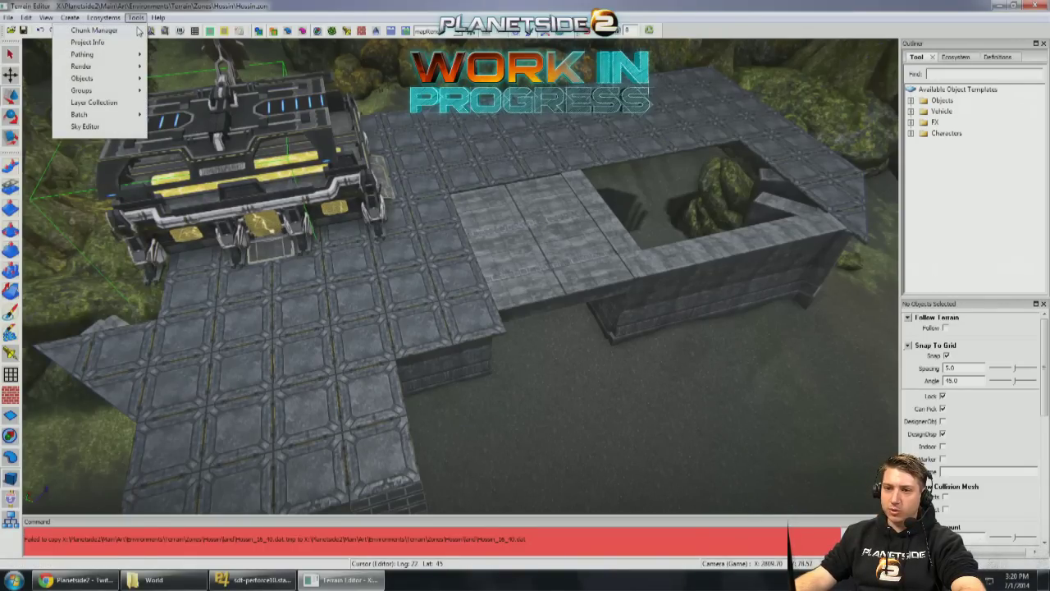
pyautogui.click(91, 30)
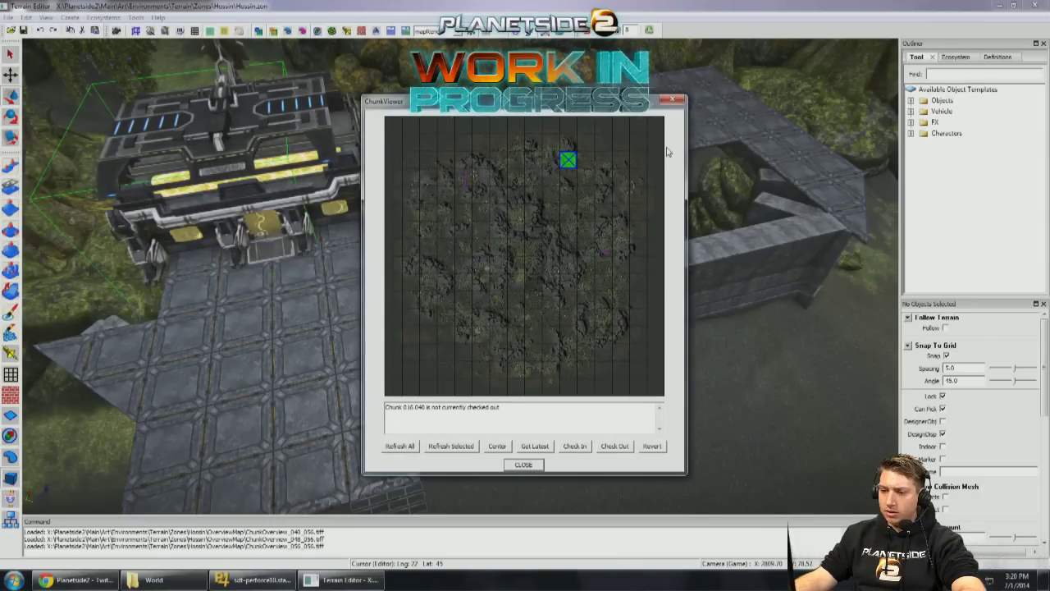
pyautogui.click(672, 100)
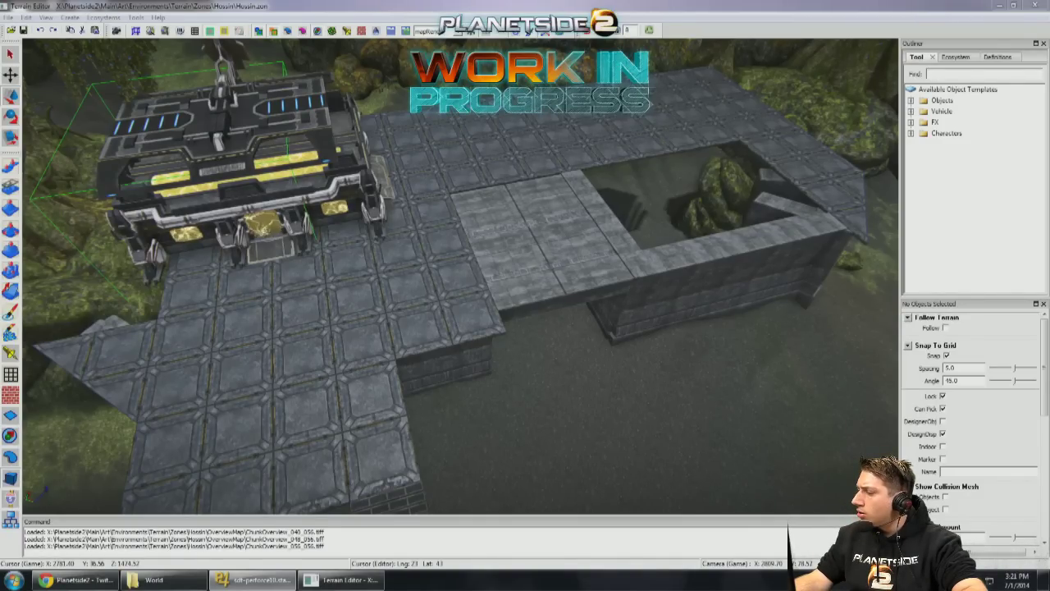
pyautogui.click(24, 32)
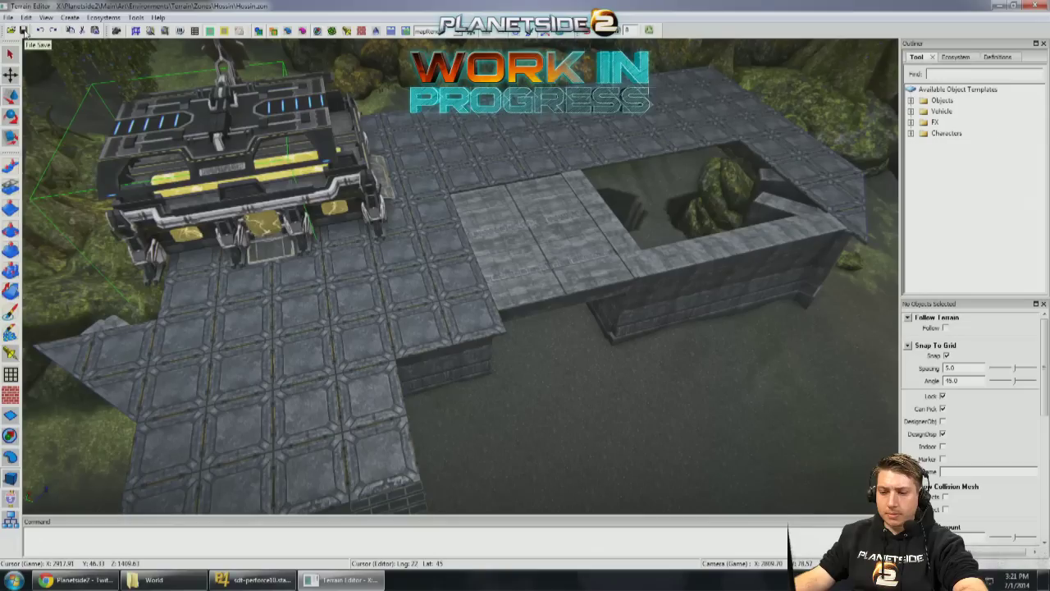
# Step: Examine the platform's recessed opening, the tree base and the corner wall with its support beside the boulders
pyautogui.scroll(-5, 412, 289)
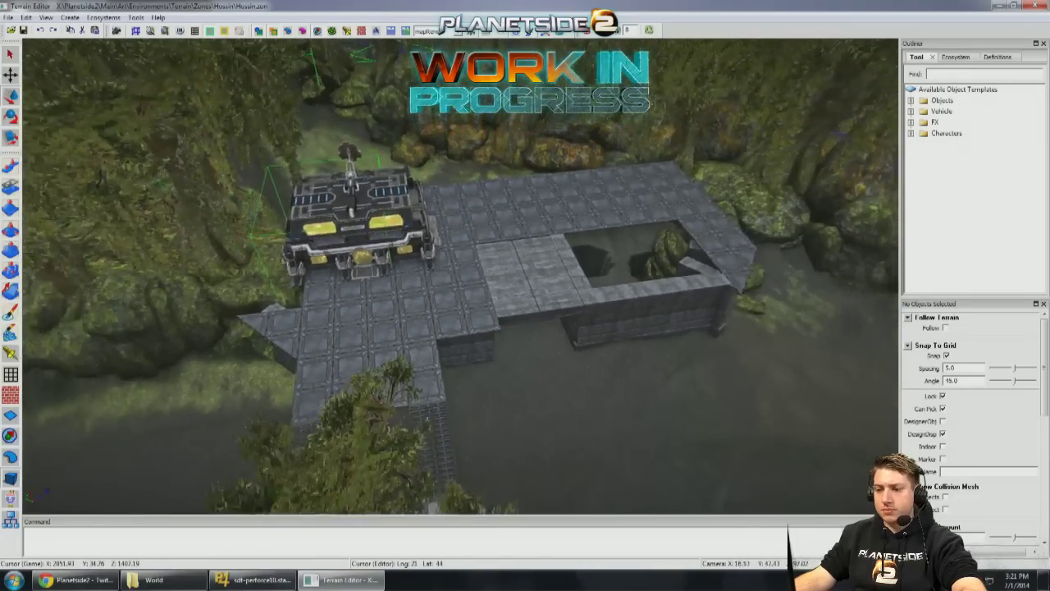
pyautogui.scroll(8, 412, 289)
pyautogui.moveTo(412, 289); pyautogui.dragTo(433, 321, button='right')
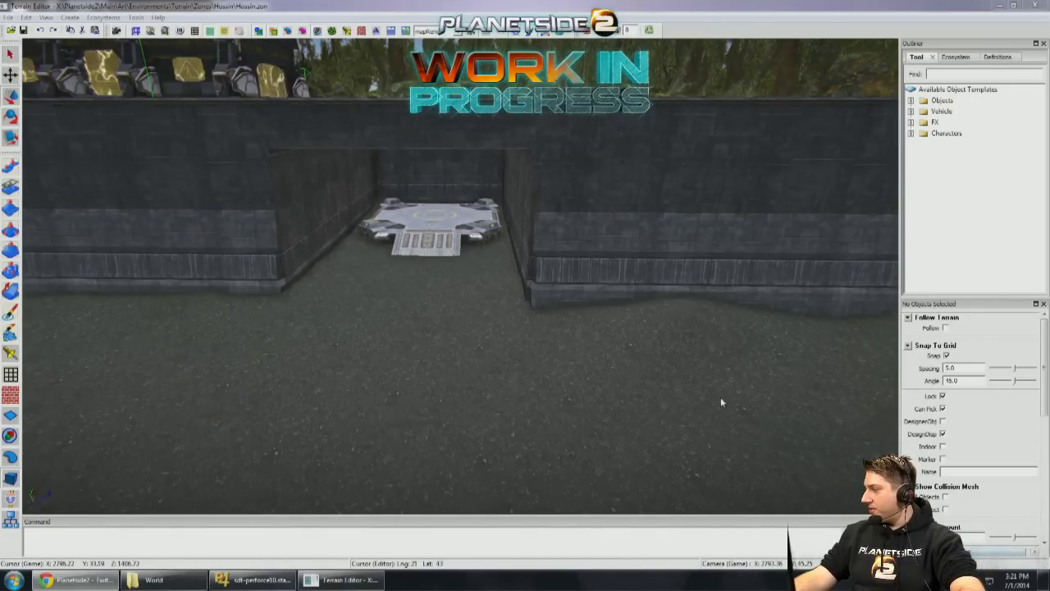
pyautogui.press('w')
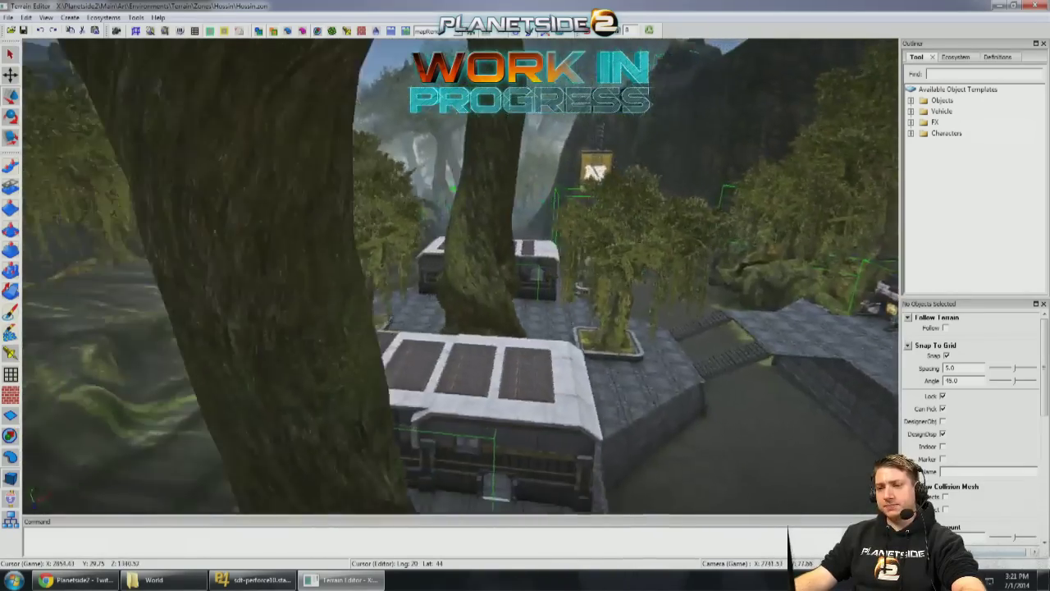
pyautogui.press('w')
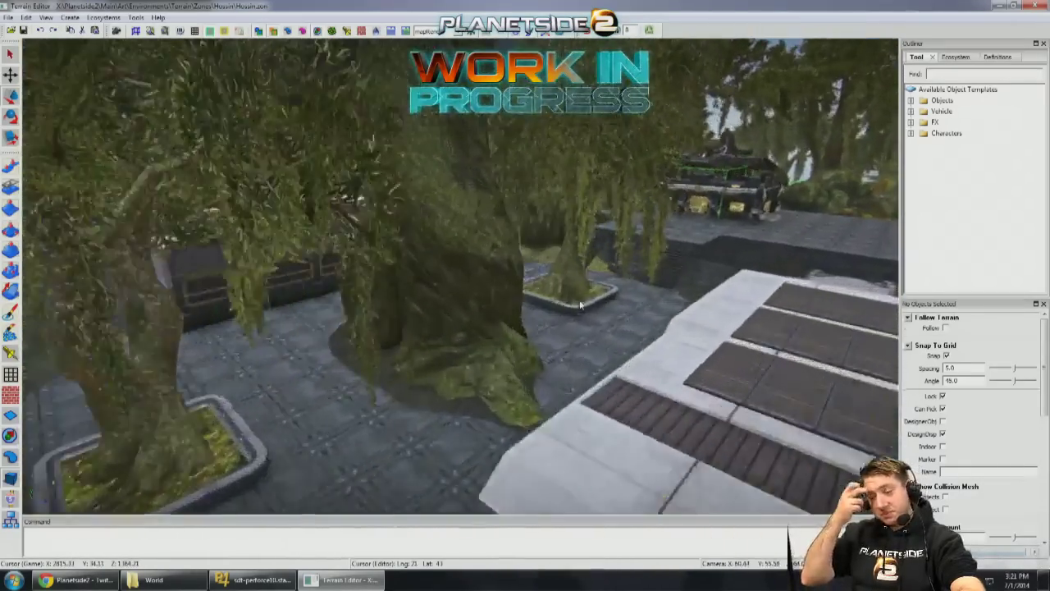
pyautogui.press('w')
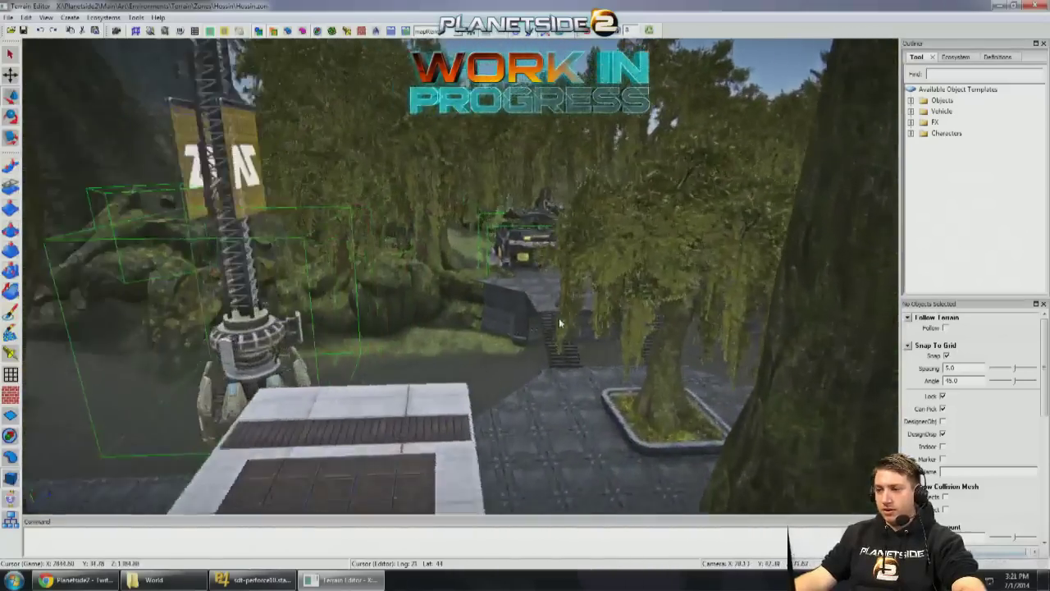
pyautogui.press('w')
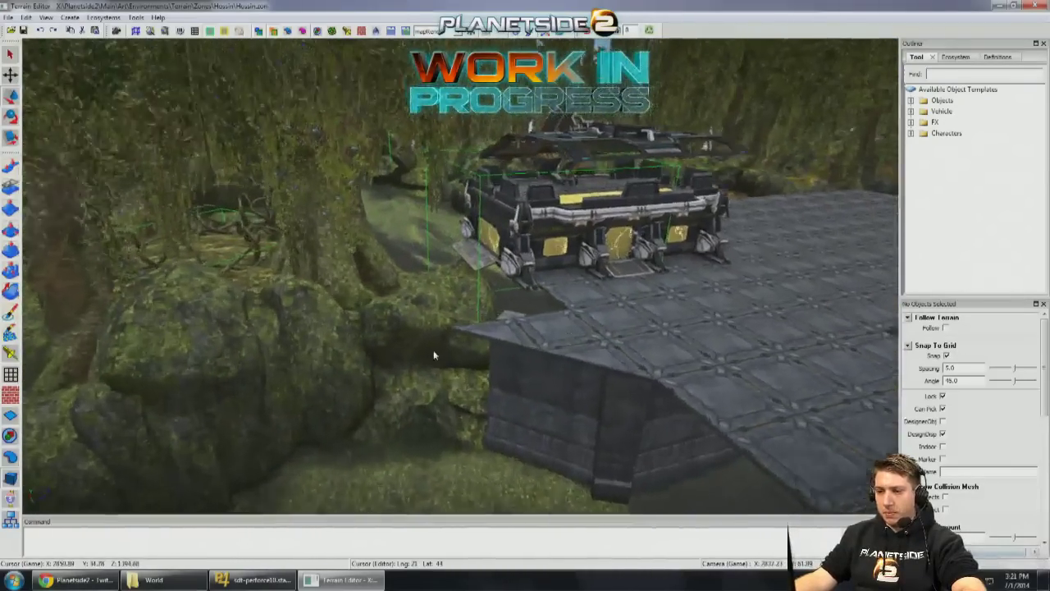
pyautogui.press('w')
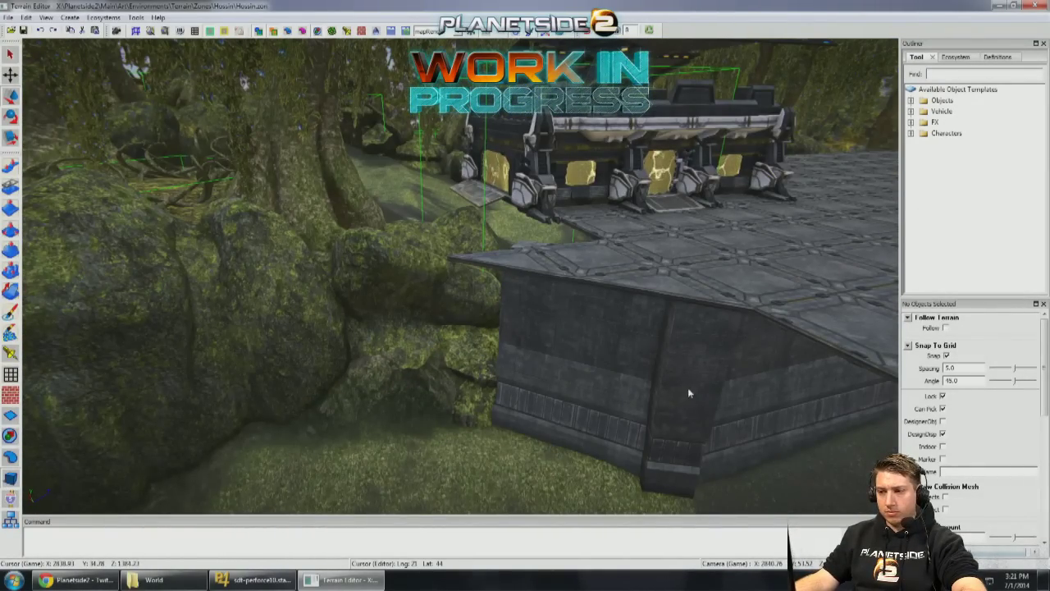
pyautogui.keyDown('ctrl'); pyautogui.click(584, 380); pyautogui.keyUp('ctrl')
pyautogui.press('w')
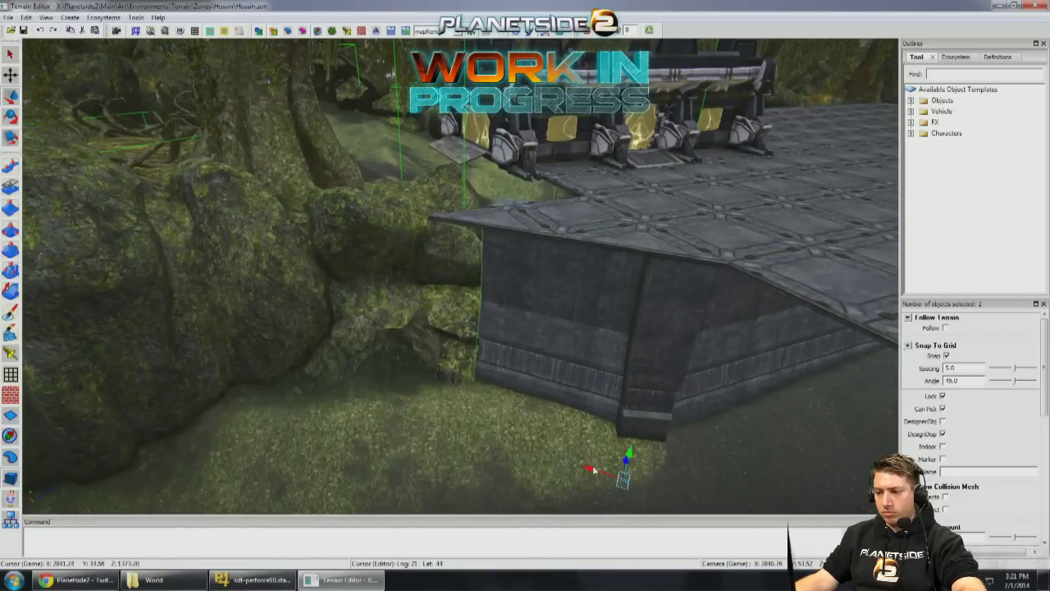
pyautogui.click(435, 411)
# Step: Survey the rocky bank beyond the corner, the base's ramp entrance and the ground behind and beneath the platform
pyautogui.press('s')
pyautogui.press('w')
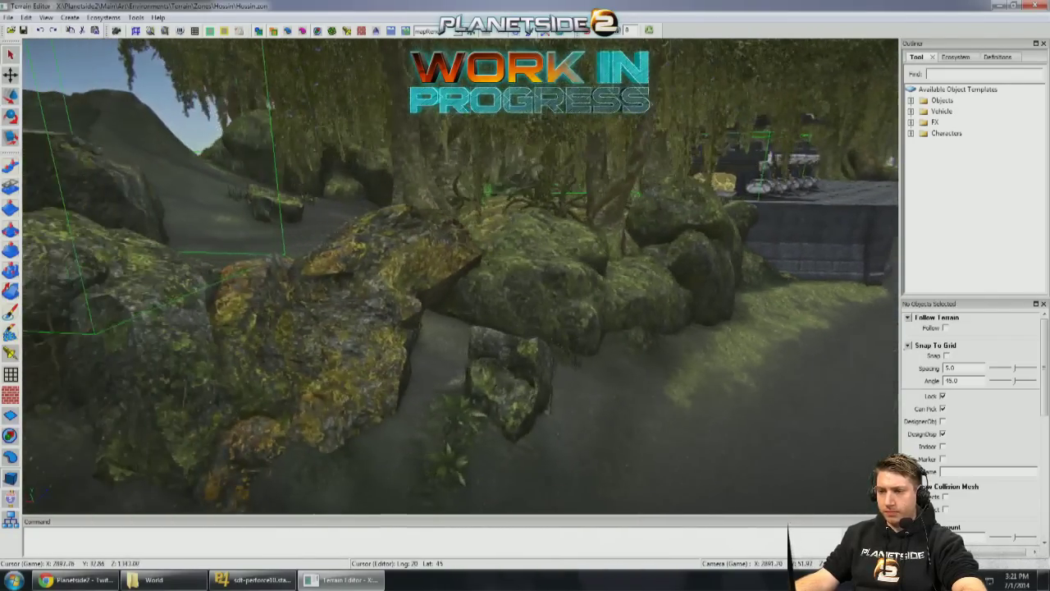
pyautogui.press('s')
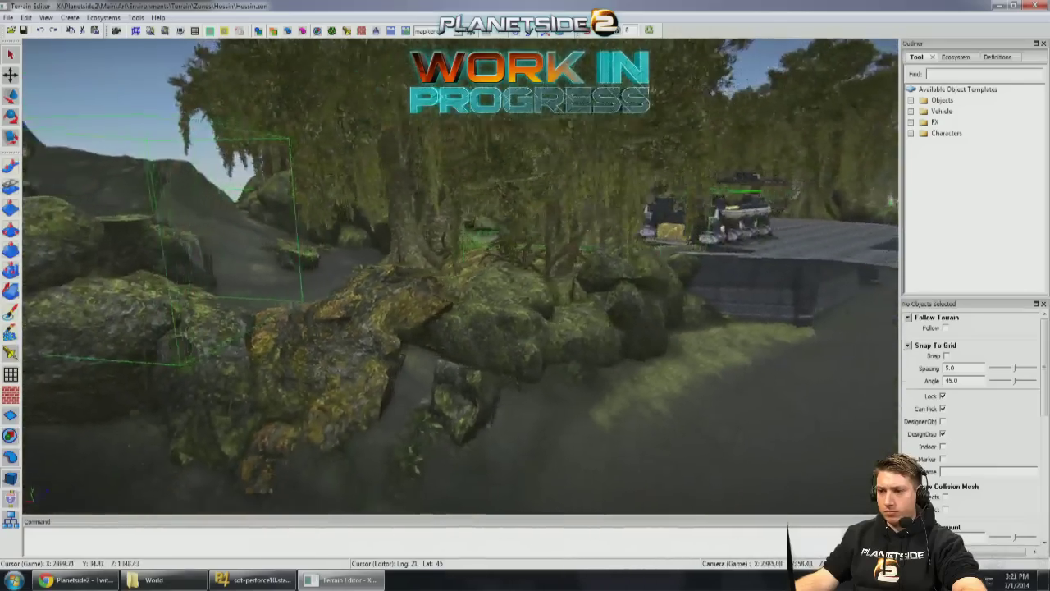
pyautogui.press('w')
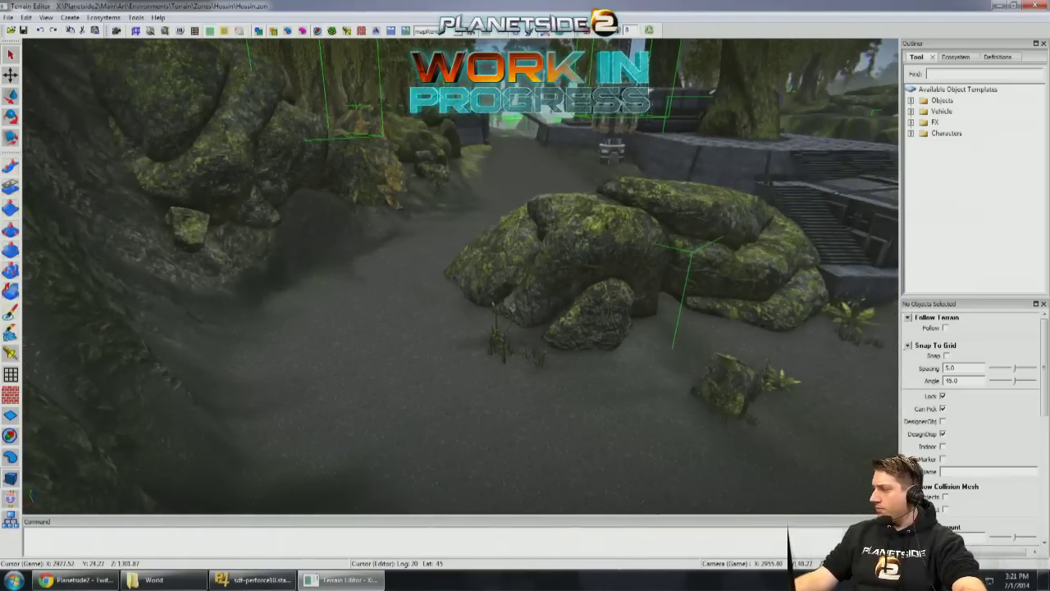
pyautogui.press('w')
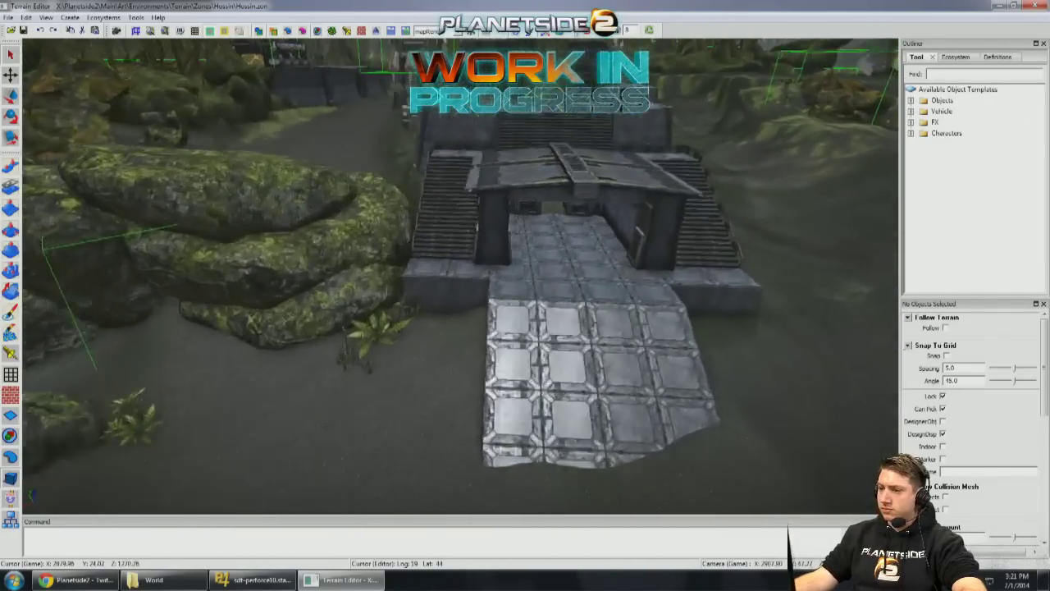
pyautogui.press('w')
pyautogui.press('w')
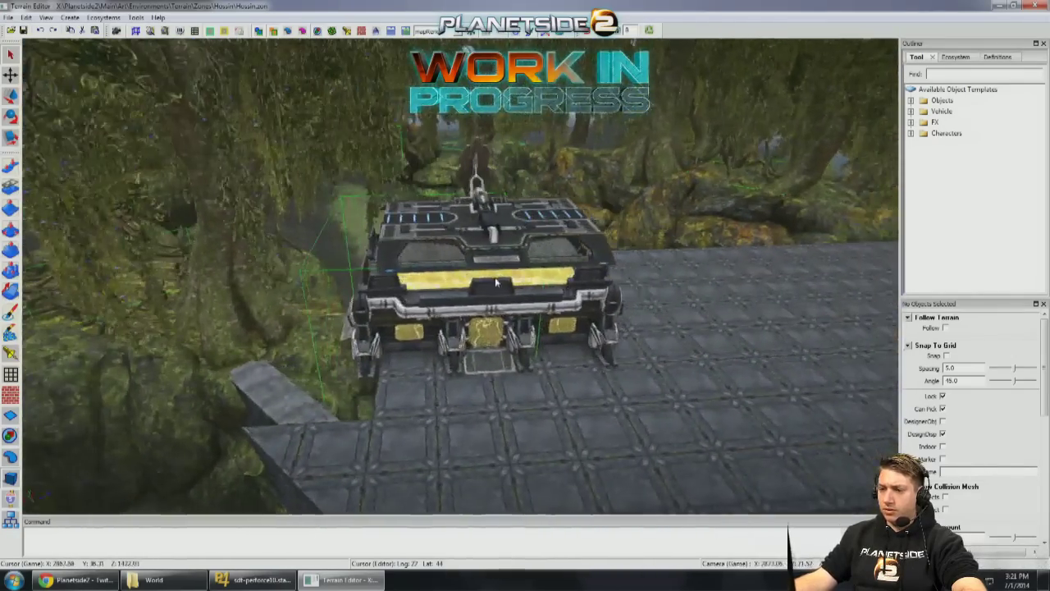
pyautogui.press('w')
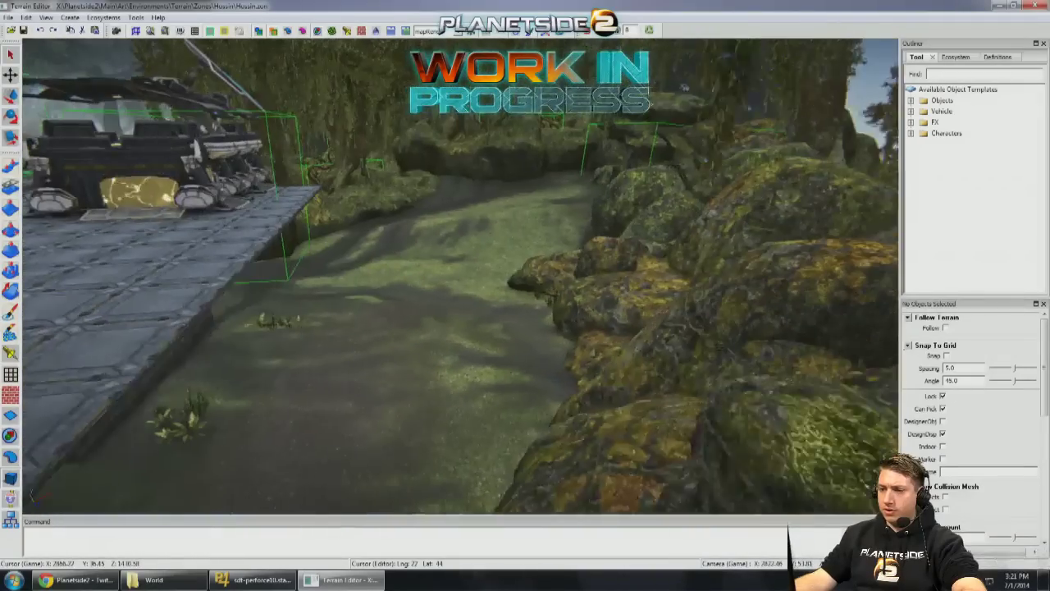
pyautogui.press('w')
pyautogui.press('w')
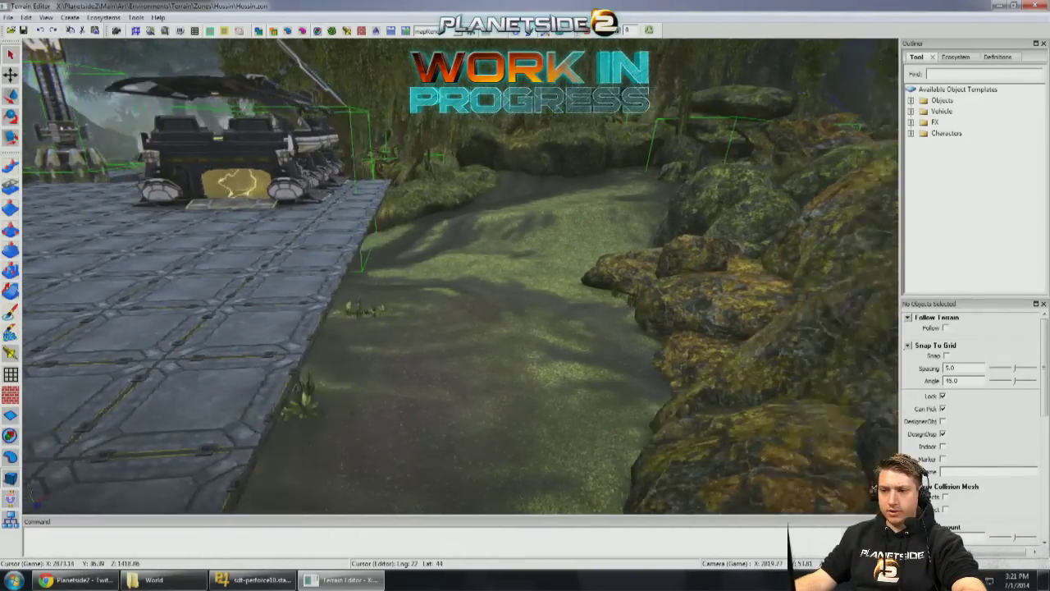
pyautogui.press('w')
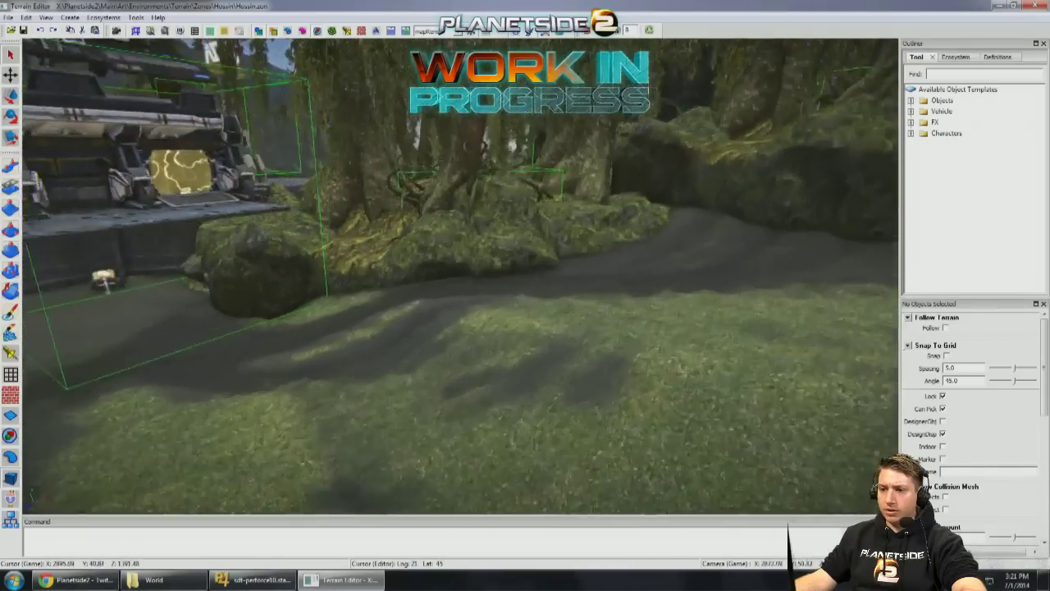
pyautogui.press('w')
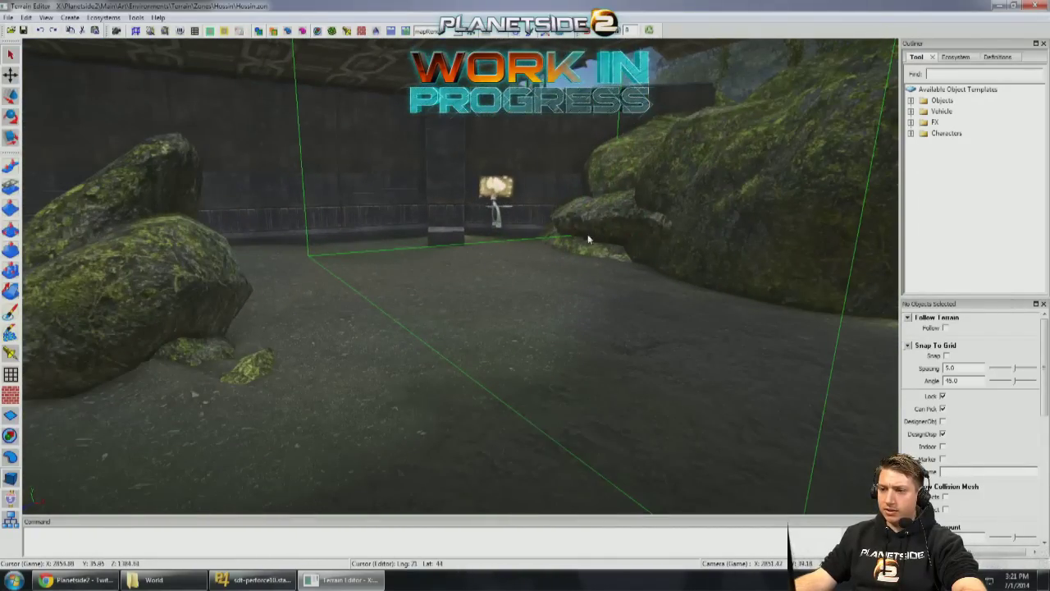
# Step: Select and frame the vehicle terminal marker under the platform, and examine the ground around the platform's far side
pyautogui.press('f')
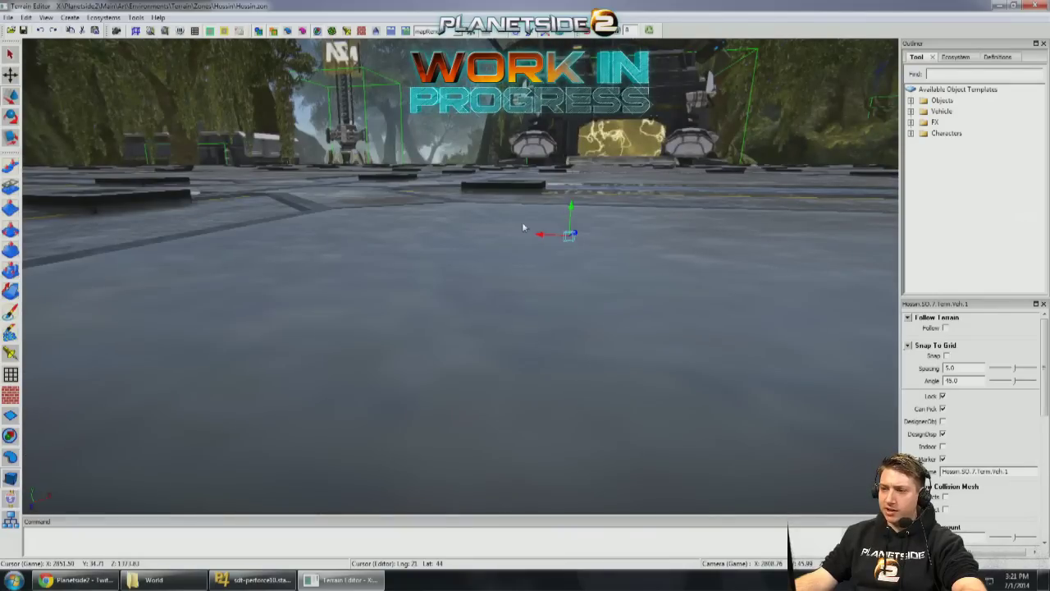
pyautogui.keyDown('alt'); pyautogui.moveTo(415, 322); pyautogui.dragTo(384, 400); pyautogui.keyUp('alt')
pyautogui.press('w')
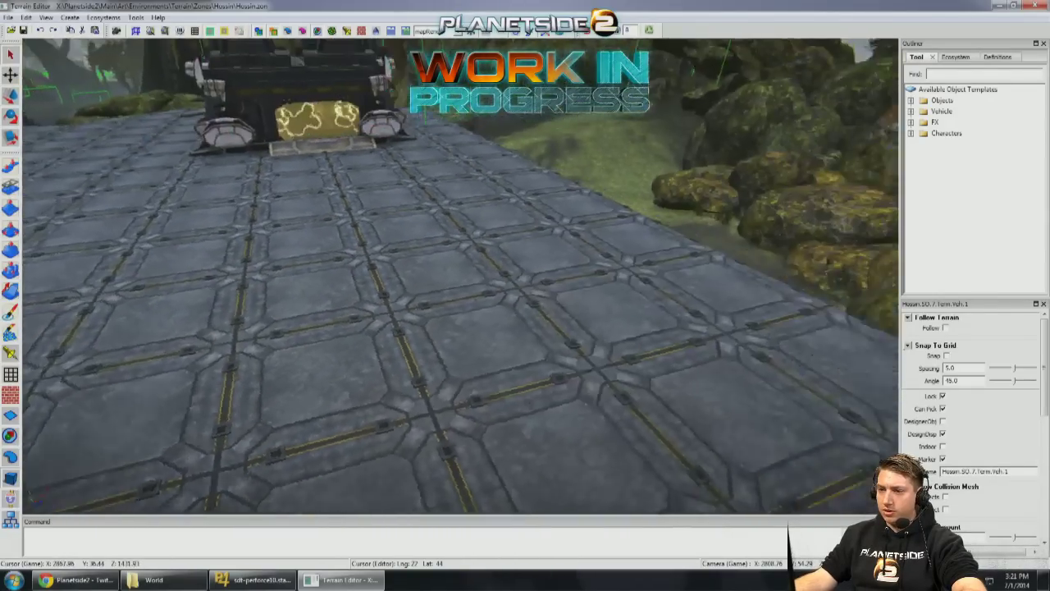
pyautogui.press('w')
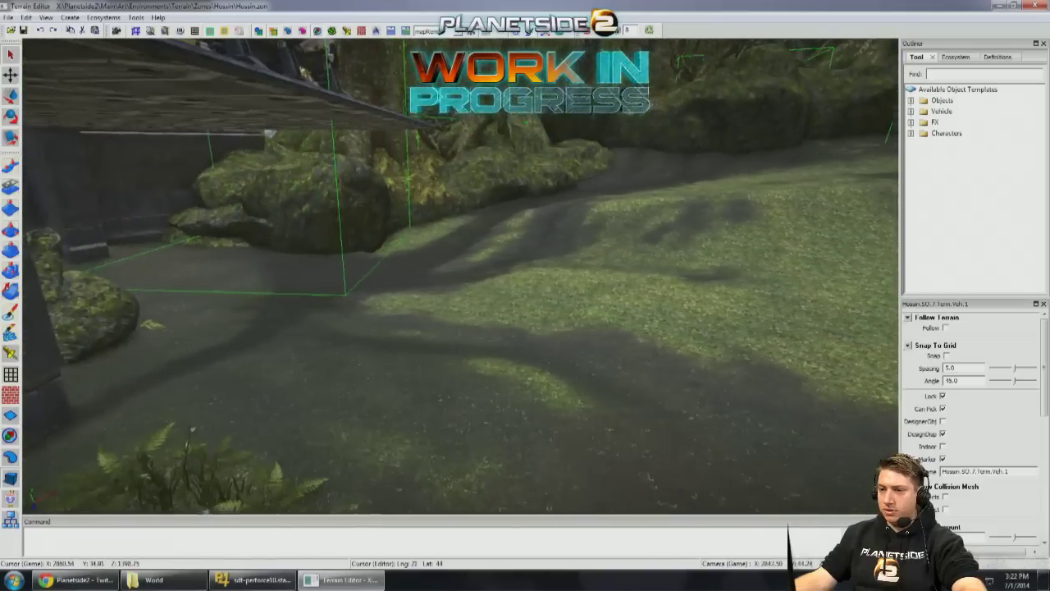
# Step: Select a Hossin_Props_FoliageClumps_05 clump and examine the ground along the platform's wall
pyautogui.keyDown('alt'); pyautogui.moveTo(414, 261); pyautogui.dragTo(445, 250); pyautogui.keyUp('alt')
pyautogui.keyDown('alt'); pyautogui.moveTo(352, 263); pyautogui.dragTo(325, 247); pyautogui.keyUp('alt')
pyautogui.click(325, 248)
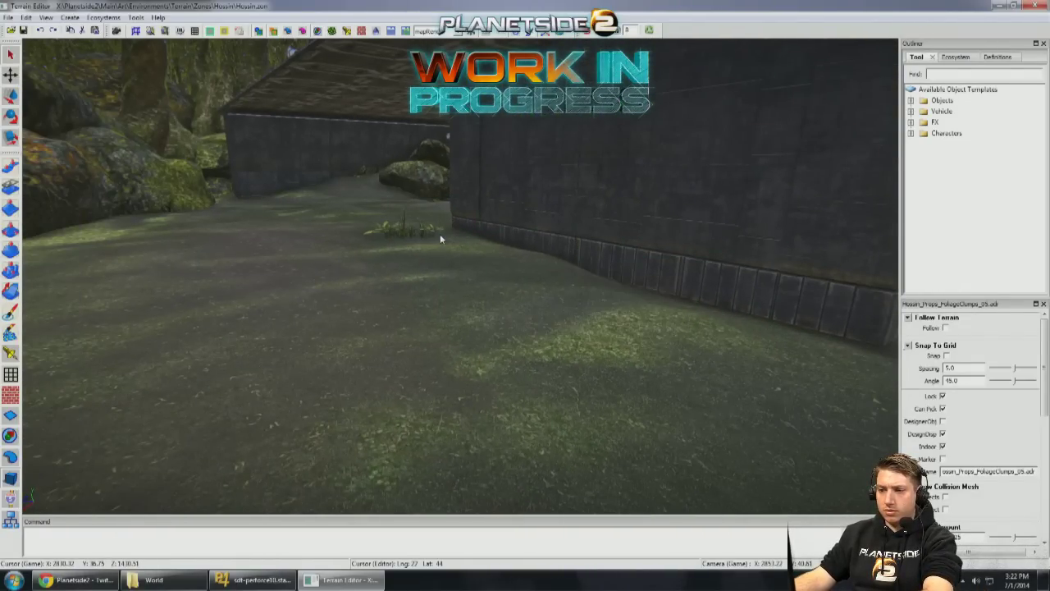
pyautogui.keyDown('alt'); pyautogui.moveTo(448, 136); pyautogui.dragTo(492, 260); pyautogui.keyUp('alt')
pyautogui.keyDown('alt'); pyautogui.moveTo(418, 255); pyautogui.dragTo(246, 234); pyautogui.keyUp('alt')
pyautogui.keyDown('alt'); pyautogui.moveTo(241, 190); pyautogui.dragTo(23, 509); pyautogui.keyUp('alt')
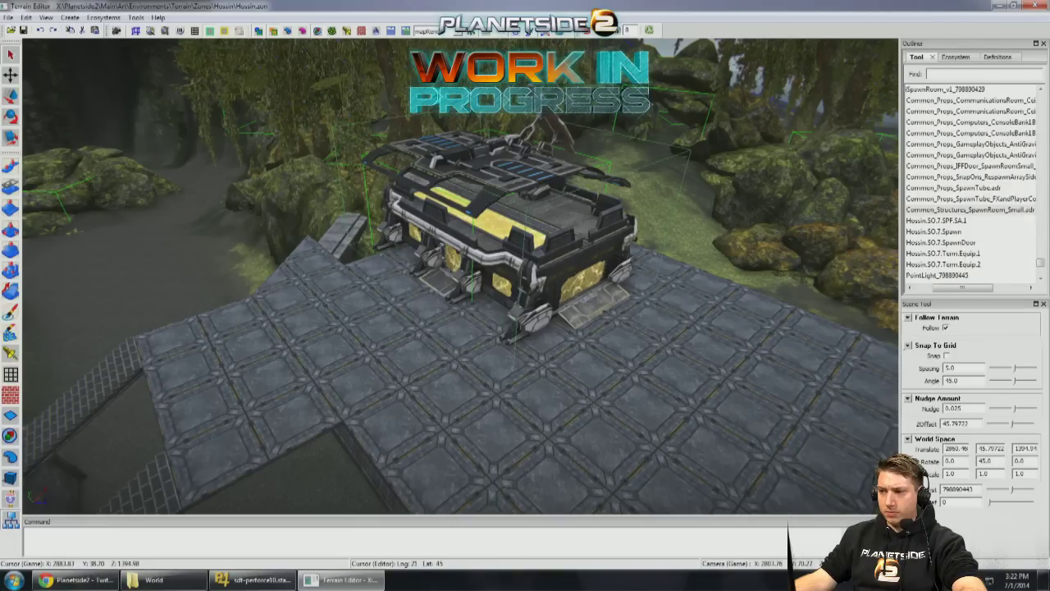
# Step: Move the small spawn room group across the platform deck with grid snapping enabled
pyautogui.keyDown('alt'); pyautogui.moveTo(820, 132); pyautogui.dragTo(932, 127); pyautogui.keyUp('alt')
pyautogui.keyDown('alt'); pyautogui.moveTo(443, 246); pyautogui.dragTo(475, 240); pyautogui.keyUp('alt')
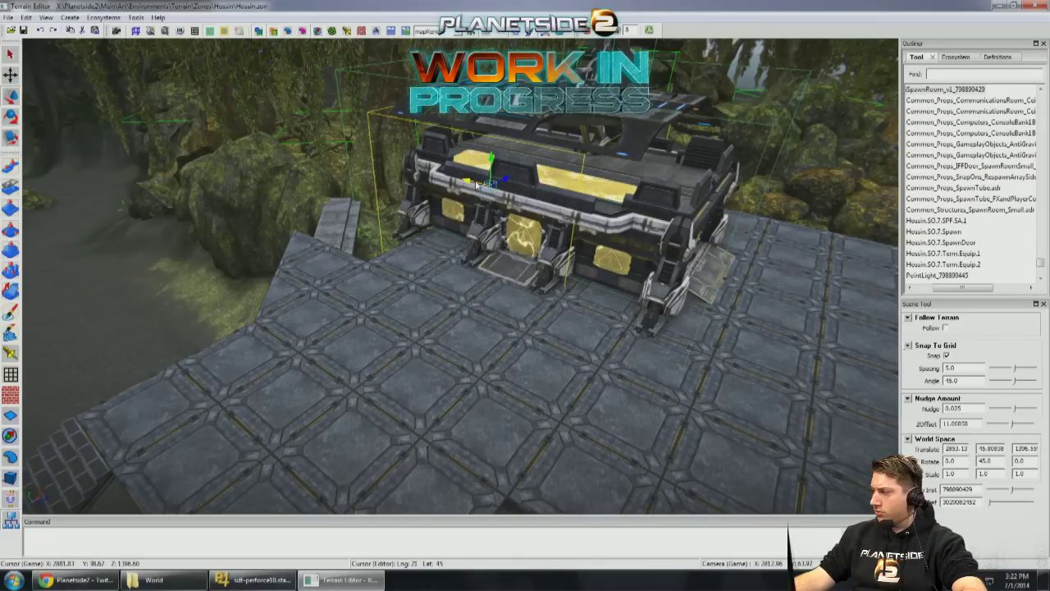
pyautogui.moveTo(498, 192); pyautogui.dragTo(561, 224)
# Step: Place a mini spawn room from the group templates on the terrain mound across the gully from the tree platform
pyautogui.keyDown('alt'); pyautogui.moveTo(460, 172); pyautogui.dragTo(465, 292); pyautogui.keyUp('alt')
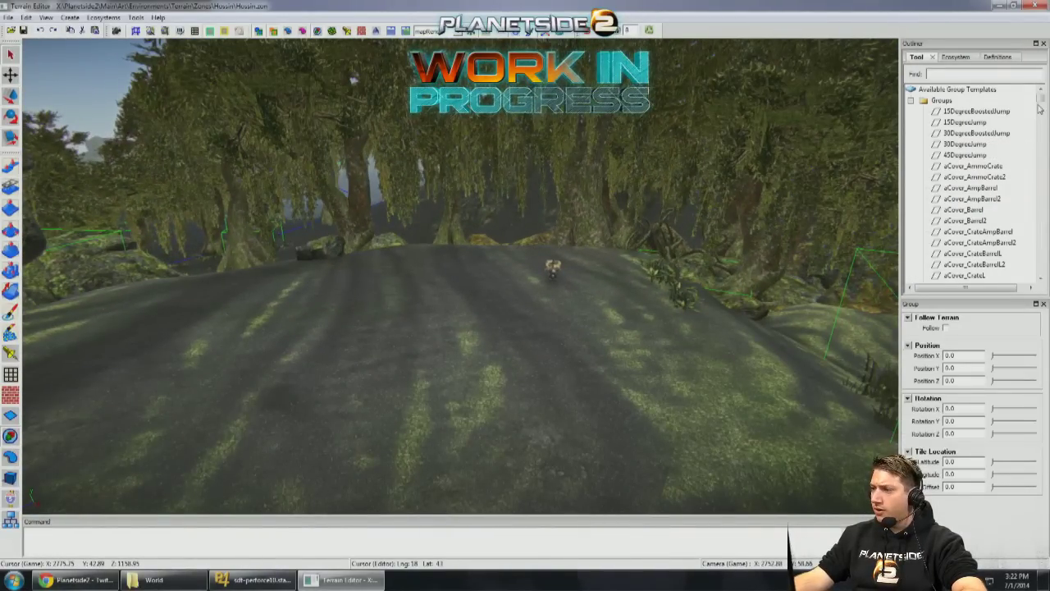
pyautogui.moveTo(1041, 102); pyautogui.dragTo(1041, 109)
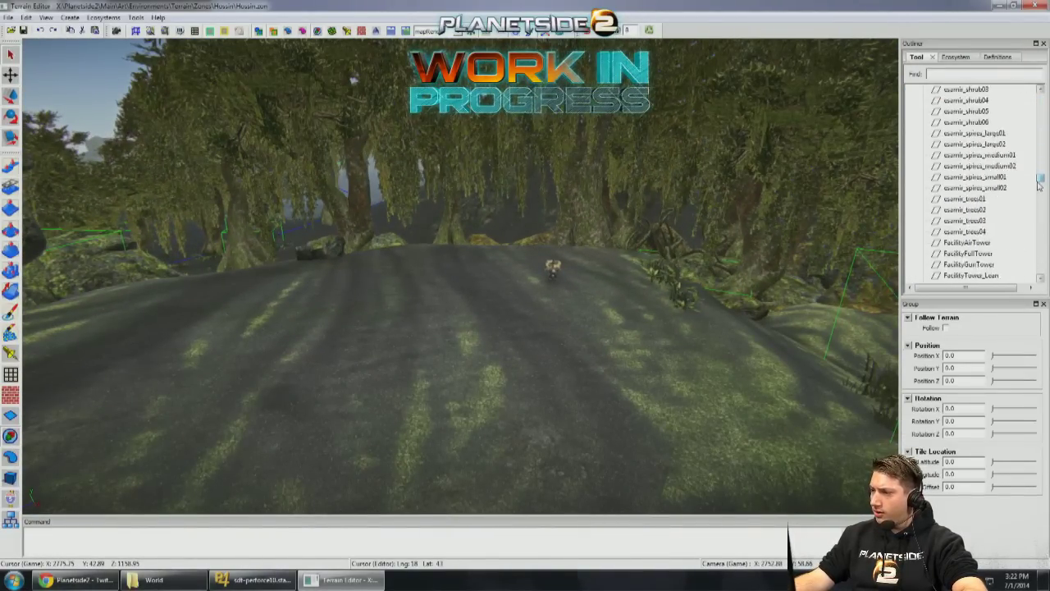
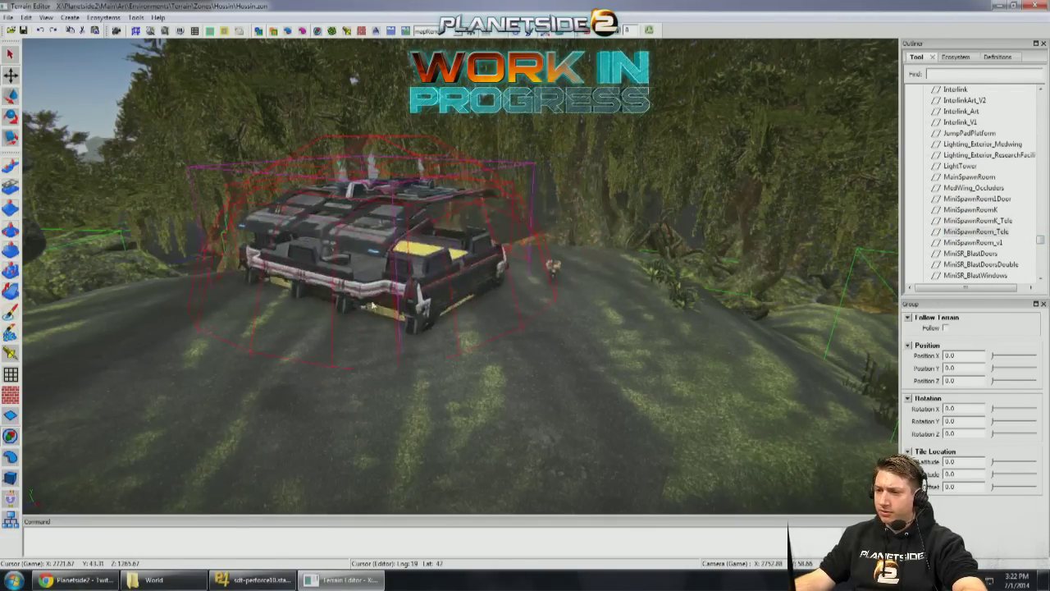
pyautogui.press('w')
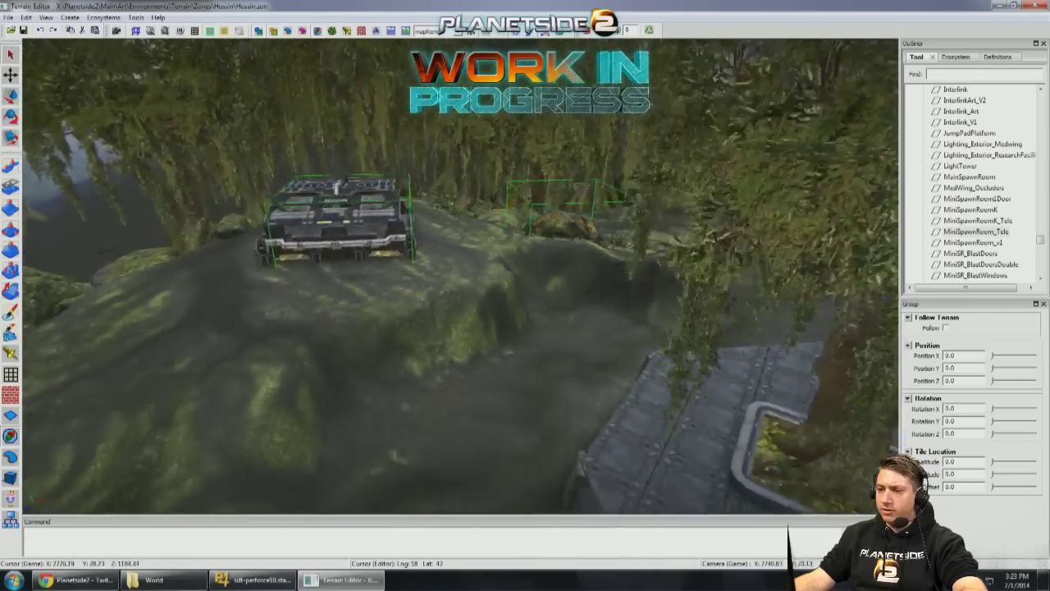
# Step: Examine the new spawn room on the mound from the platform deck, the building interior and the gully
pyautogui.press('w')
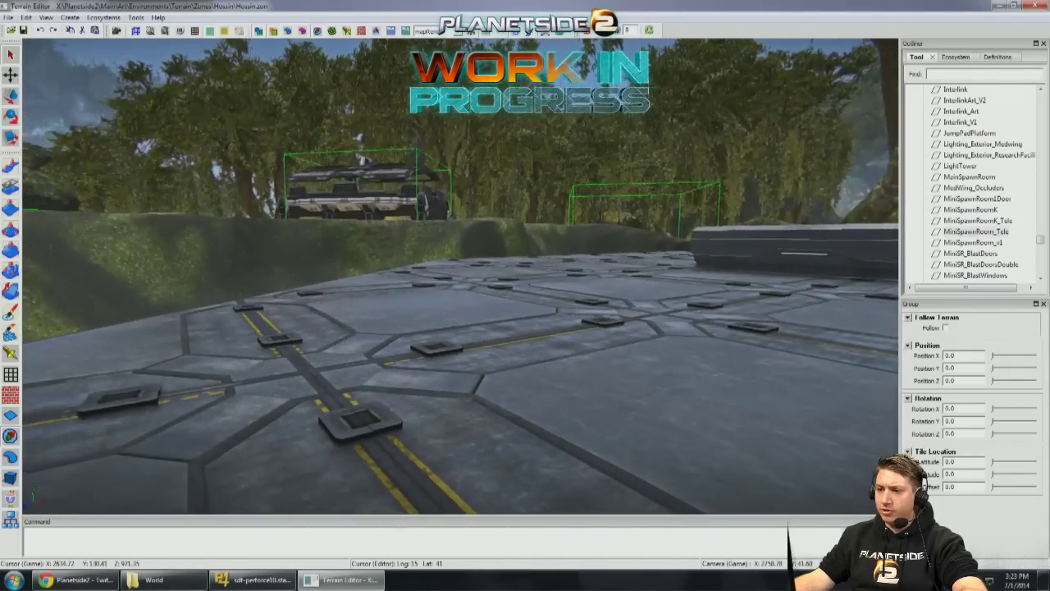
pyautogui.press('w')
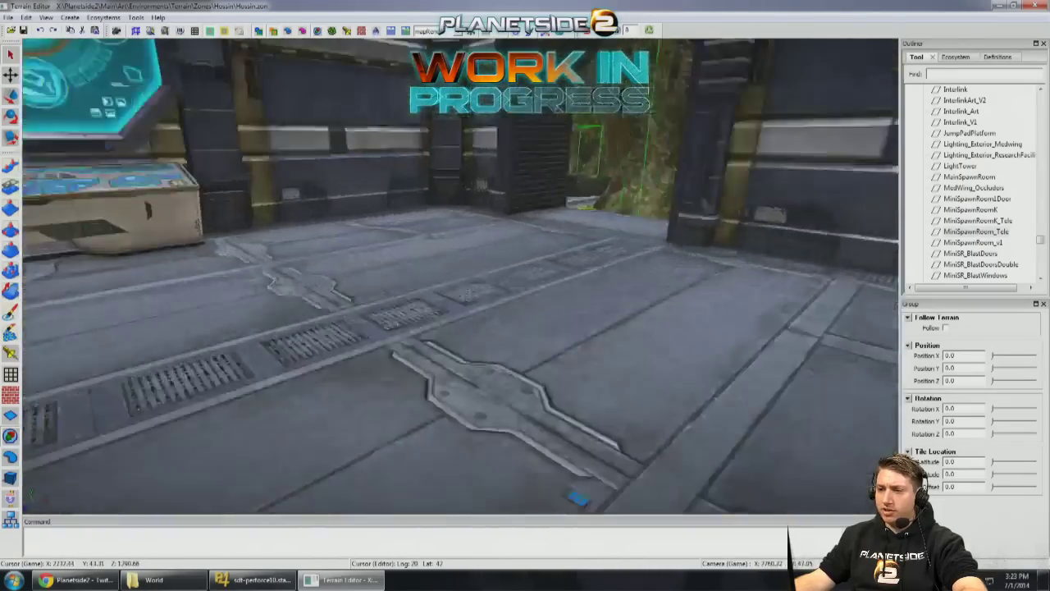
pyautogui.press('w')
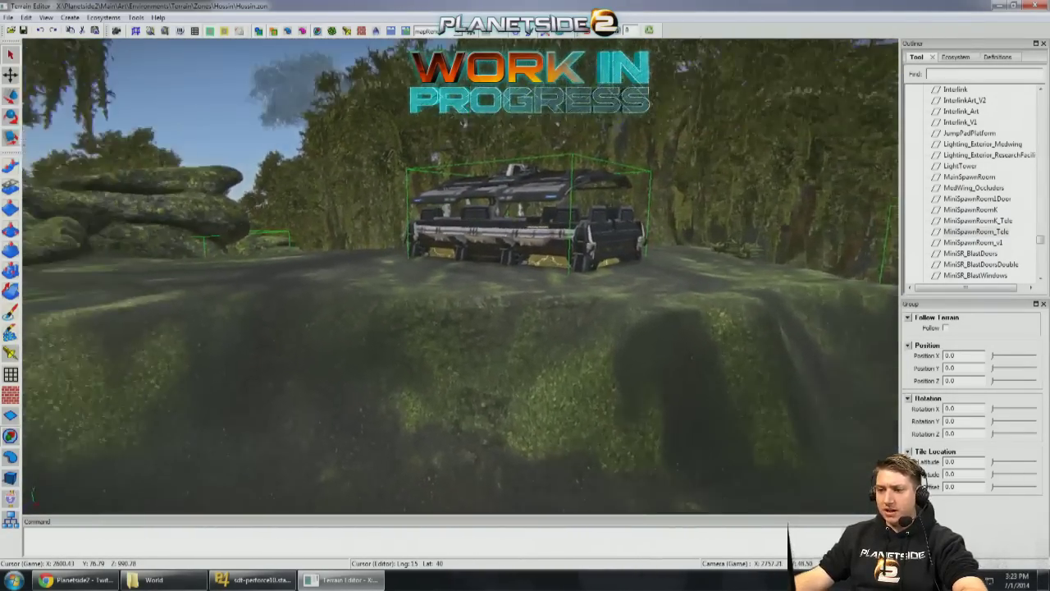
pyautogui.press('w')
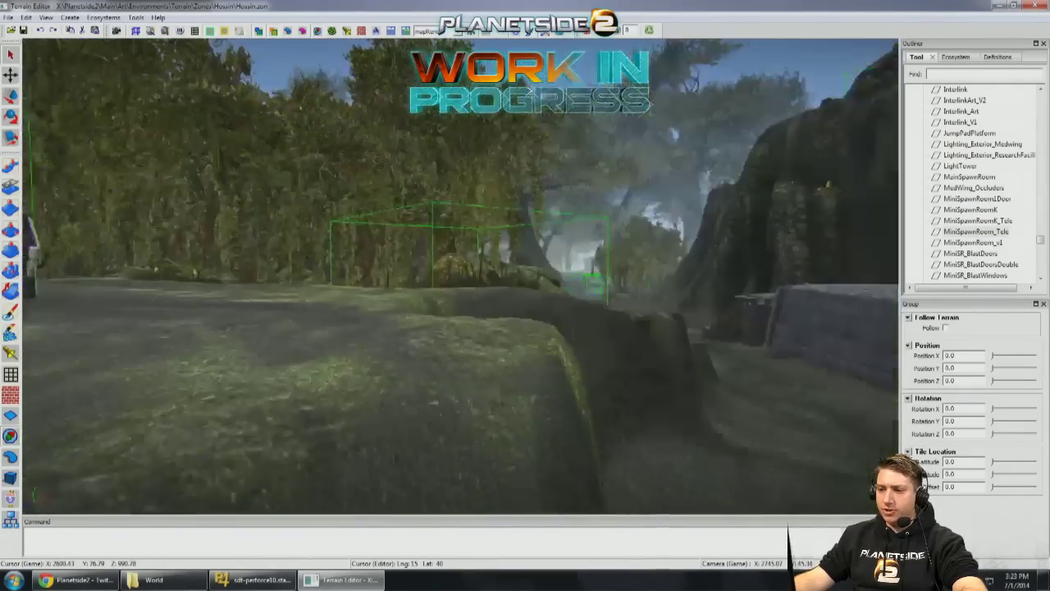
pyautogui.press('w')
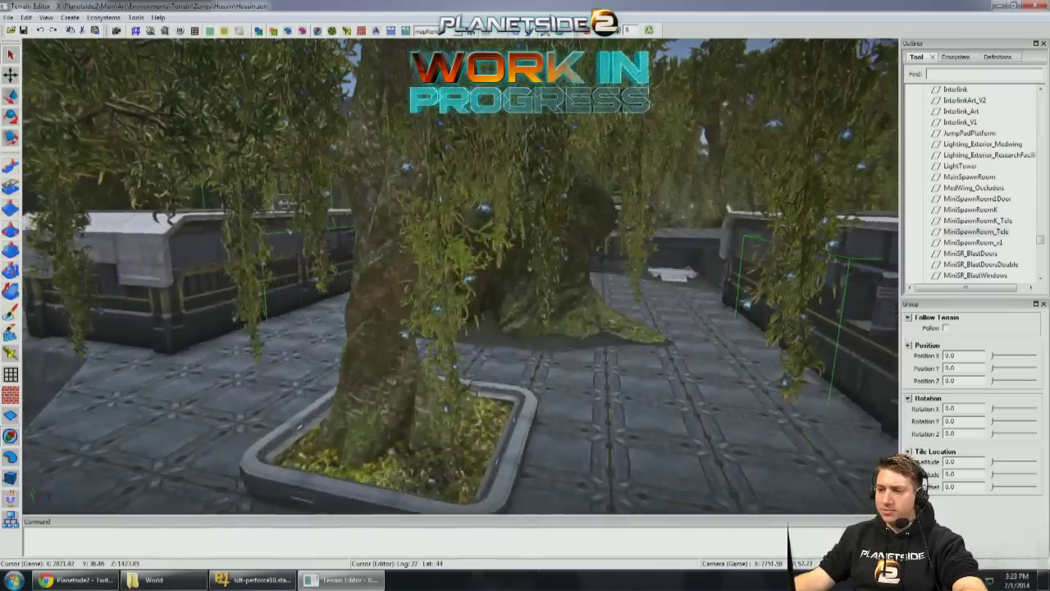
pyautogui.press('s')
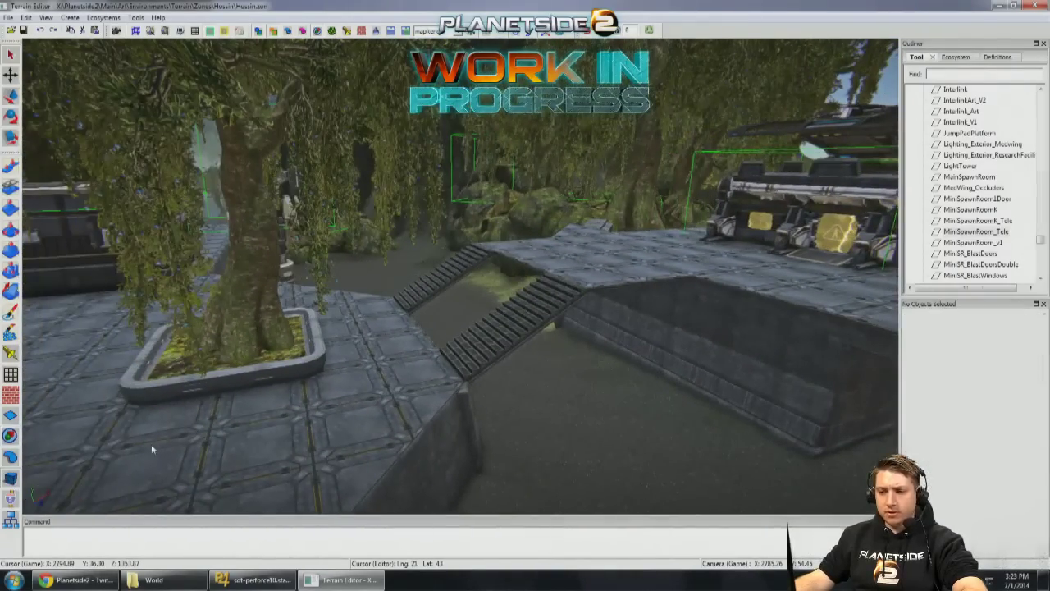
# Step: Select the sections of both stair flights connecting the tree platform to the raised spawn platform
pyautogui.press('w')
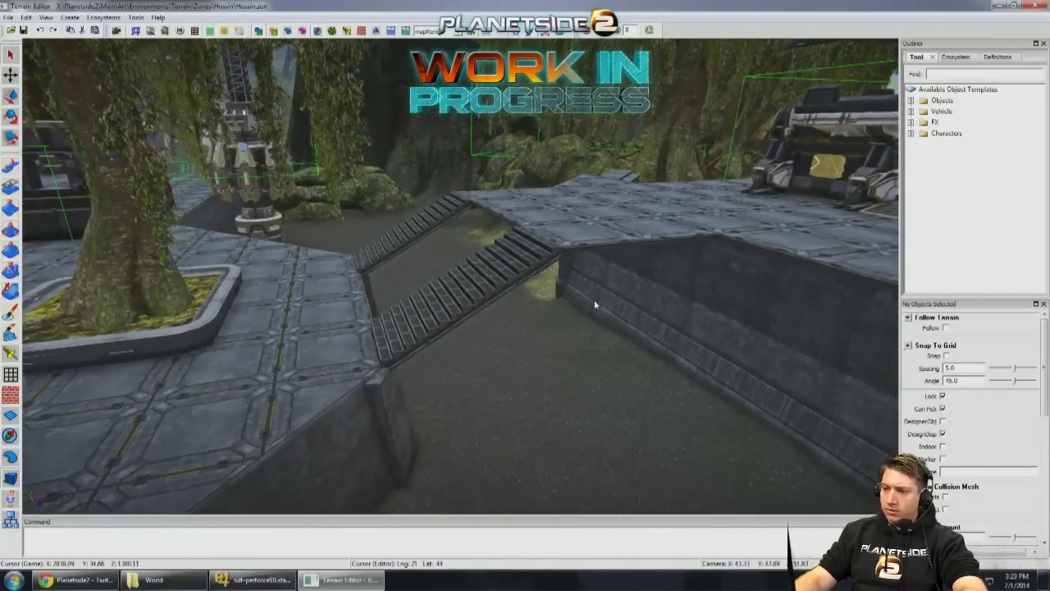
pyautogui.press('s')
pyautogui.click(516, 310)
pyautogui.press('a')
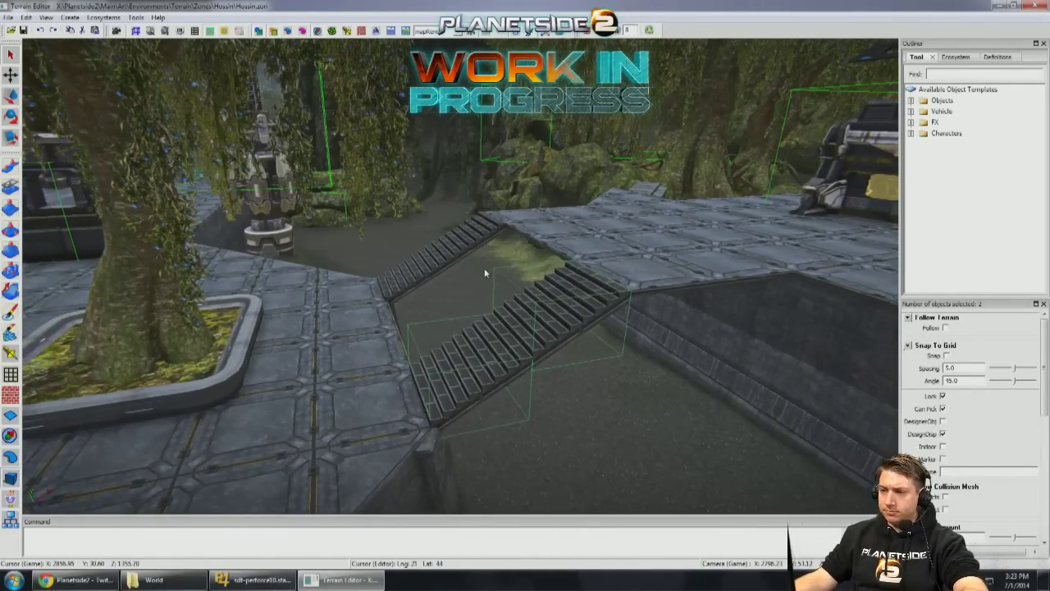
pyautogui.keyDown('ctrl'); pyautogui.click(467, 234); pyautogui.keyUp('ctrl')
pyautogui.press('s')
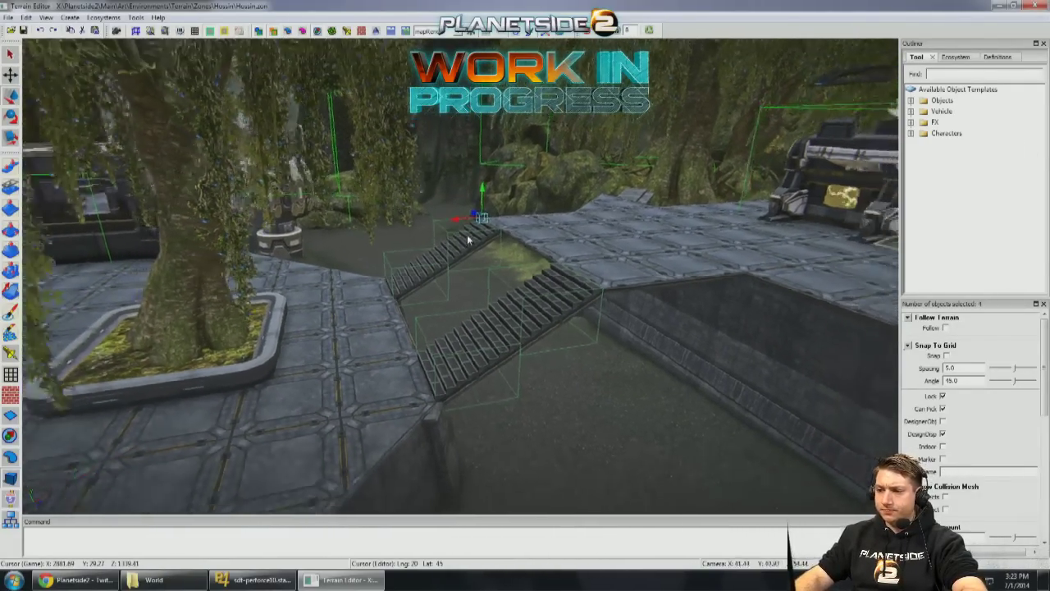
# Step: Place the stair flights on the tree platform's opposite side, on either side of the planter, with grid snapping enabled
pyautogui.press('s')
pyautogui.press('a')
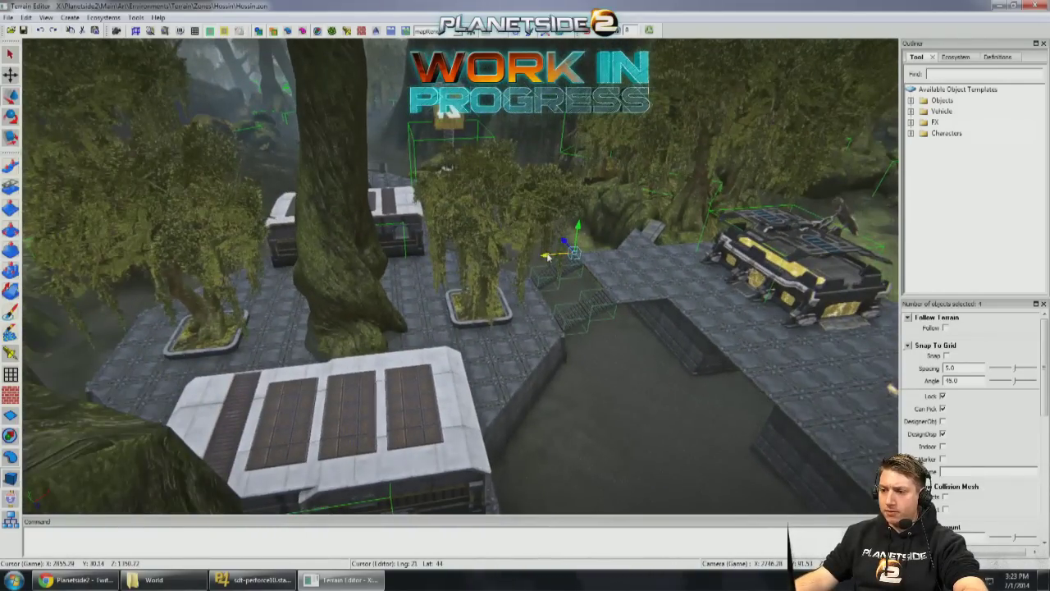
pyautogui.press('w')
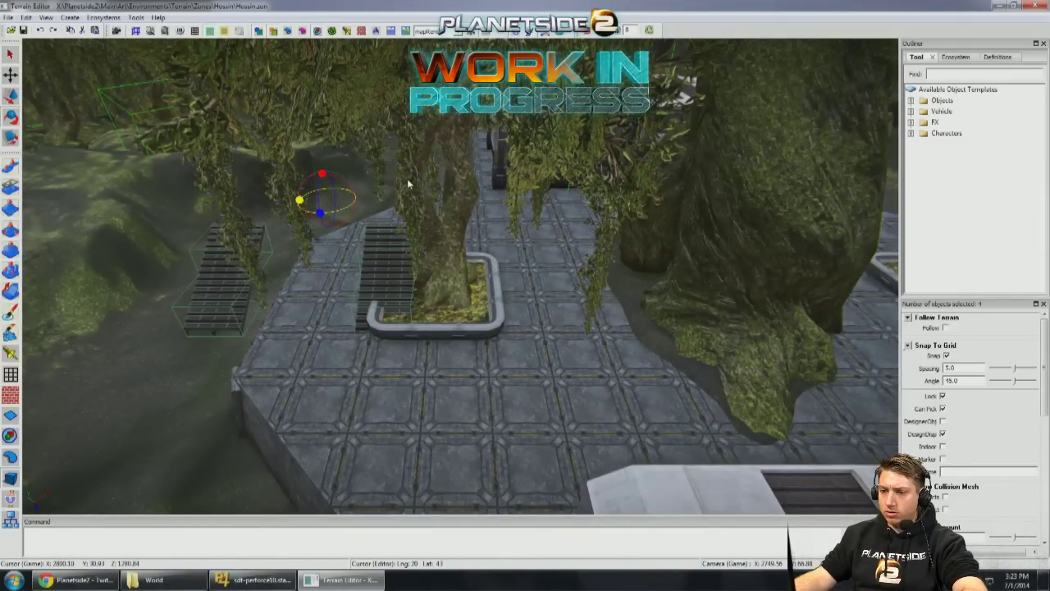
pyautogui.press('s')
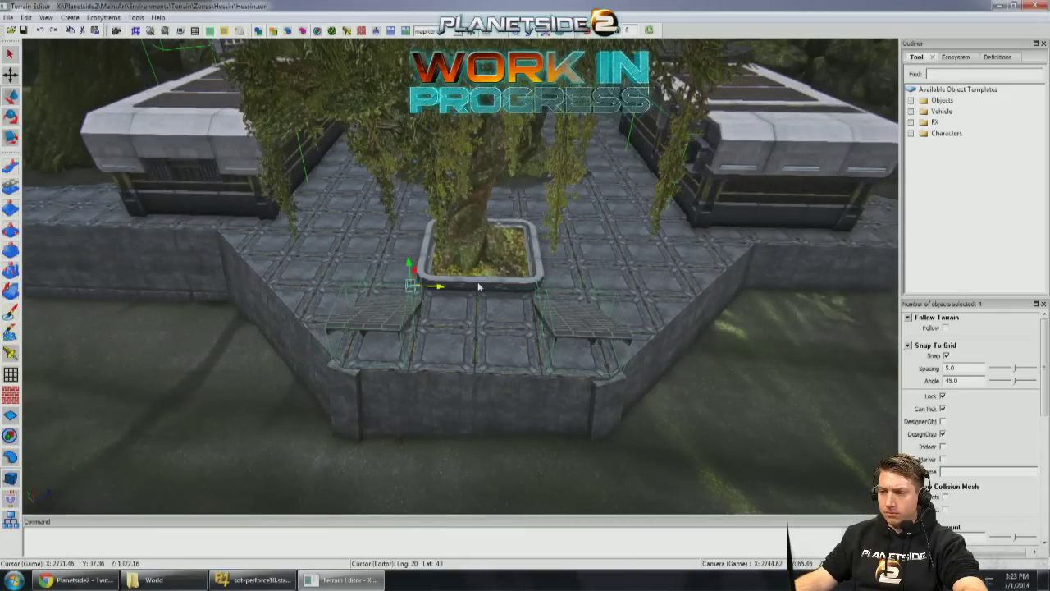
# Step: Set both stair flights against the platform's outer edge so they rise toward the mound with the spawn room
pyautogui.moveTo(478, 281); pyautogui.dragTo(541, 206, button='middle')
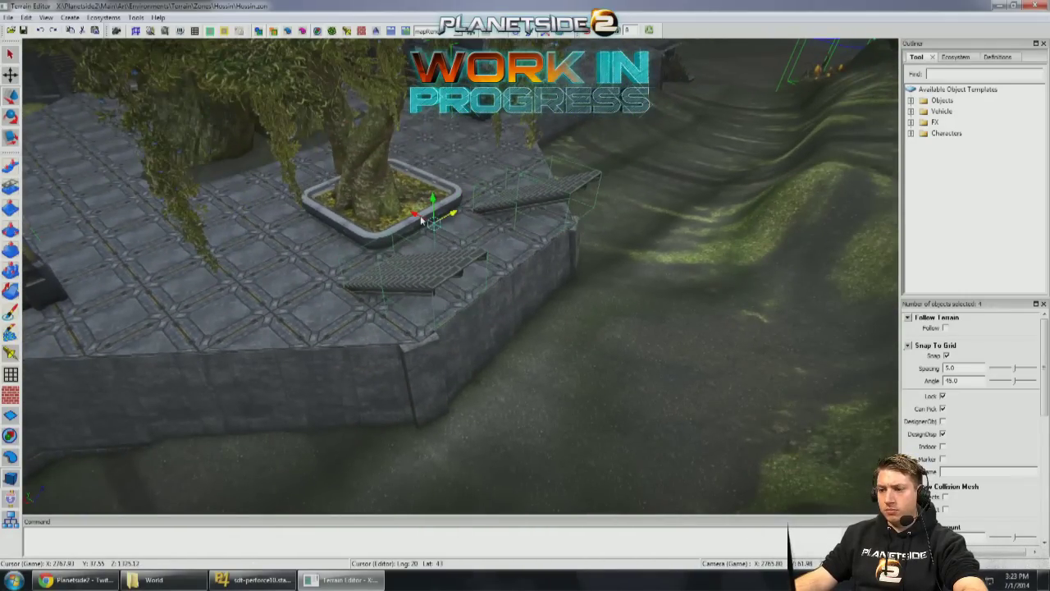
pyautogui.moveTo(547, 283); pyautogui.dragTo(494, 257, button='middle')
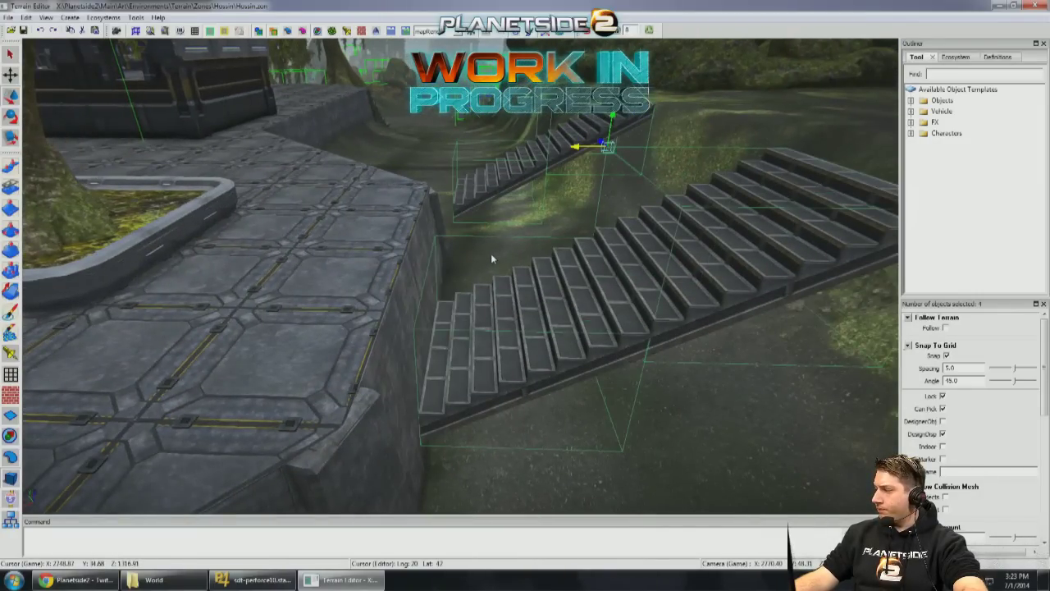
pyautogui.press('s')
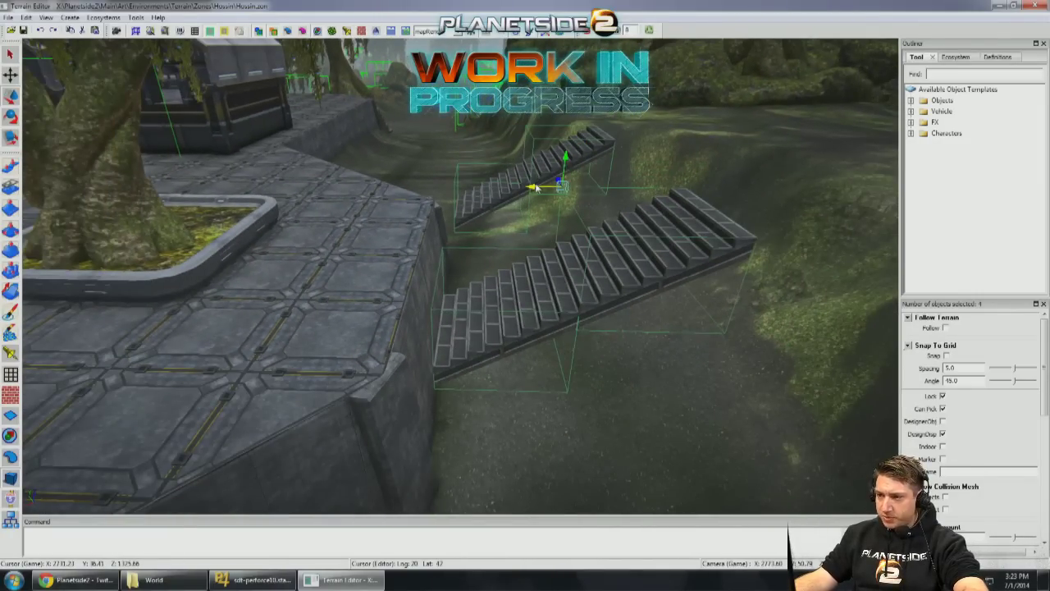
pyautogui.moveTo(514, 192); pyautogui.dragTo(492, 197, button='middle')
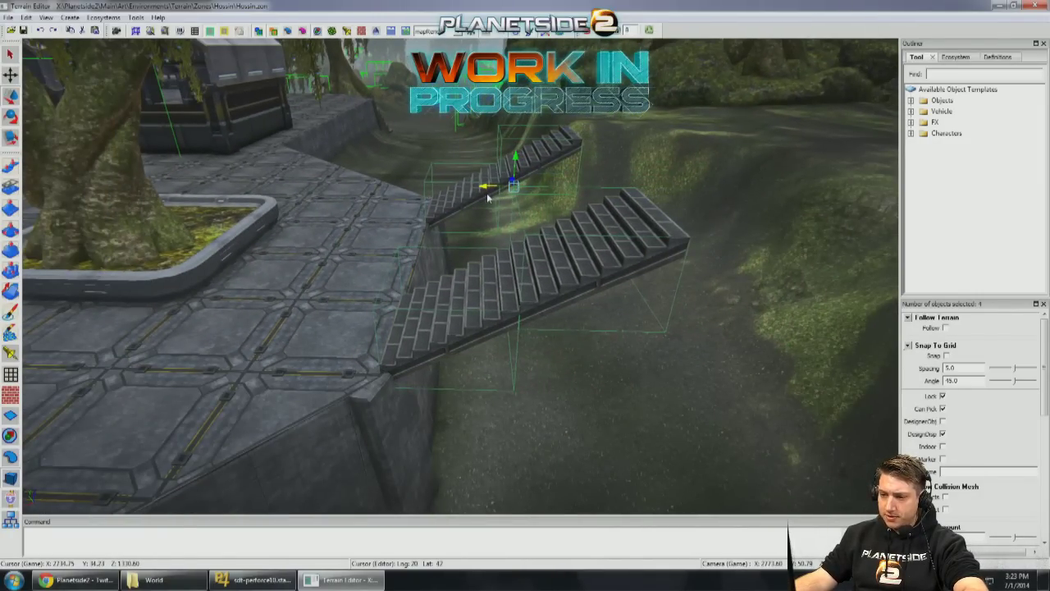
pyautogui.press('s')
# Step: Survey the gully, the relocated stairs, the mound's spawn room and the base's surroundings from ground level and above
pyautogui.press('w')
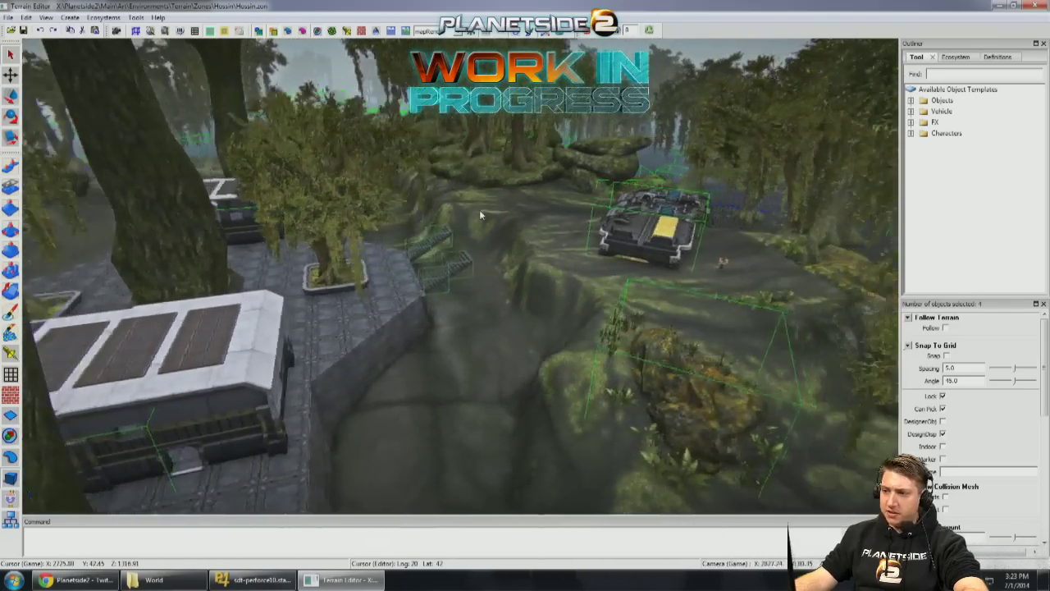
pyautogui.press('s')
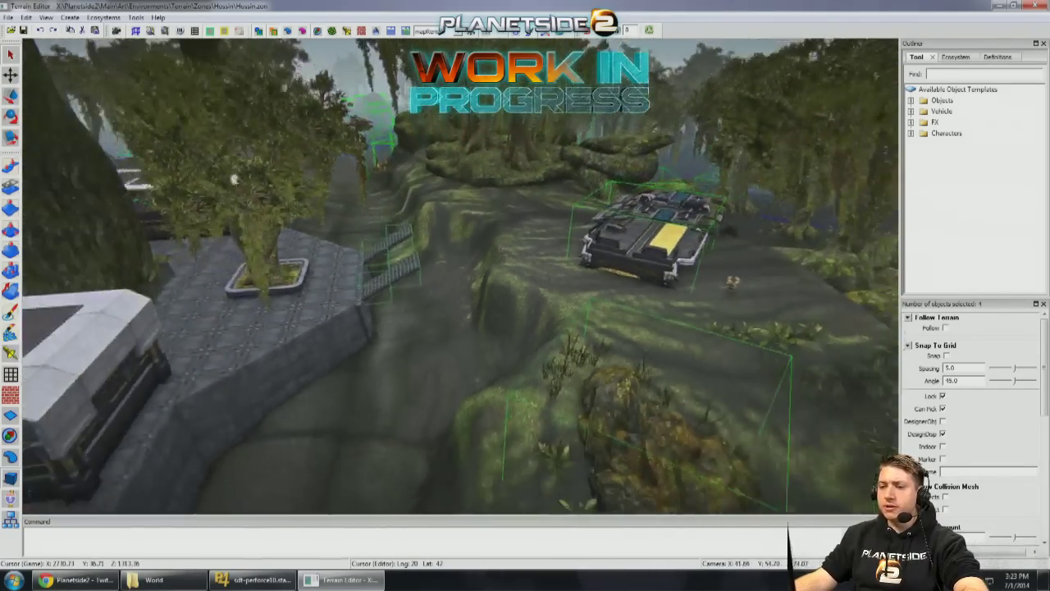
pyautogui.press('w')
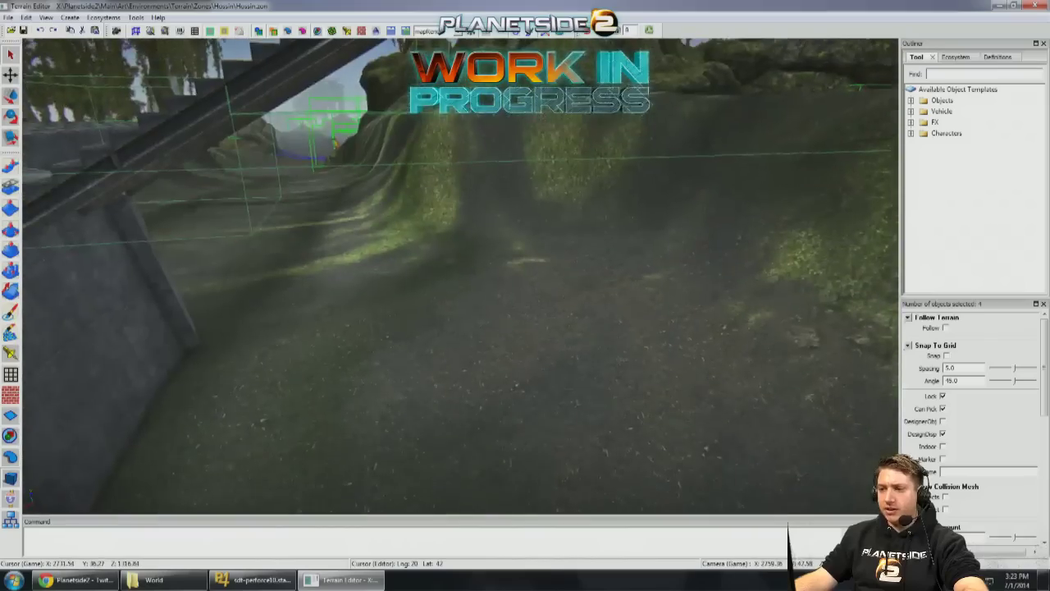
pyautogui.press('s')
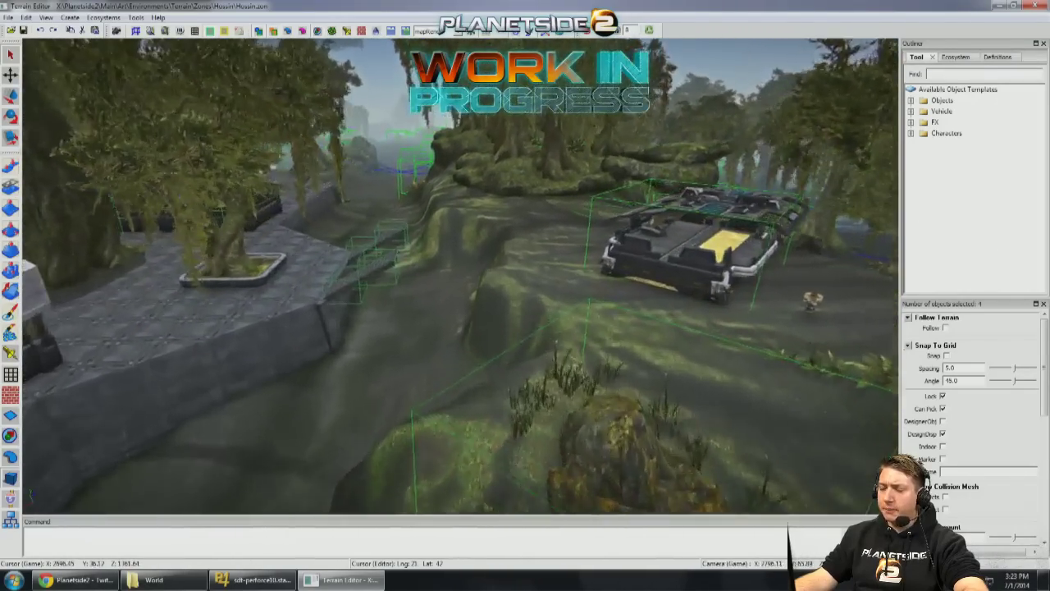
pyautogui.press('w')
pyautogui.press('s')
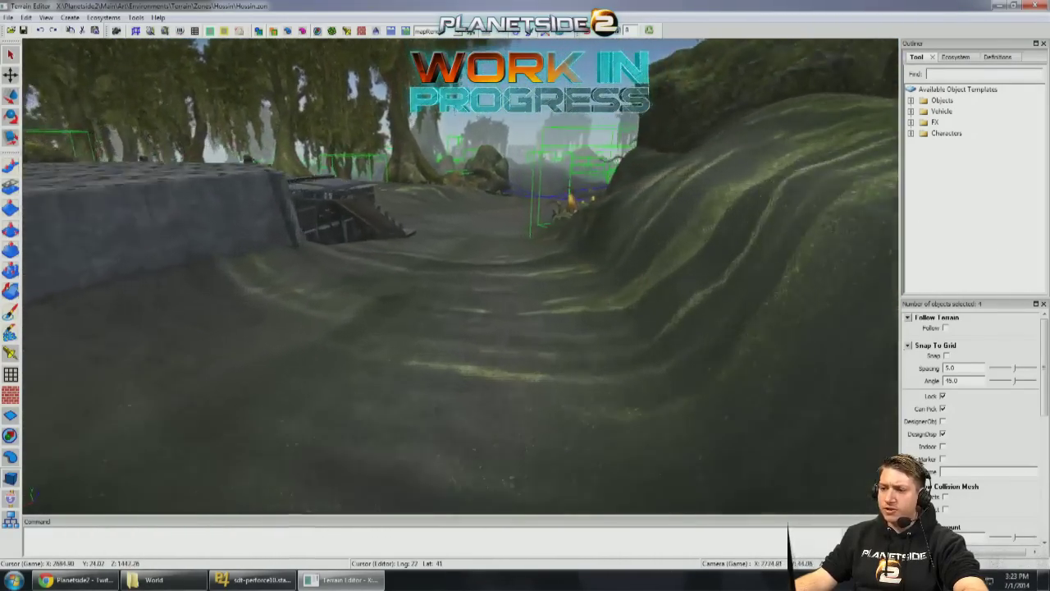
pyautogui.press('w')
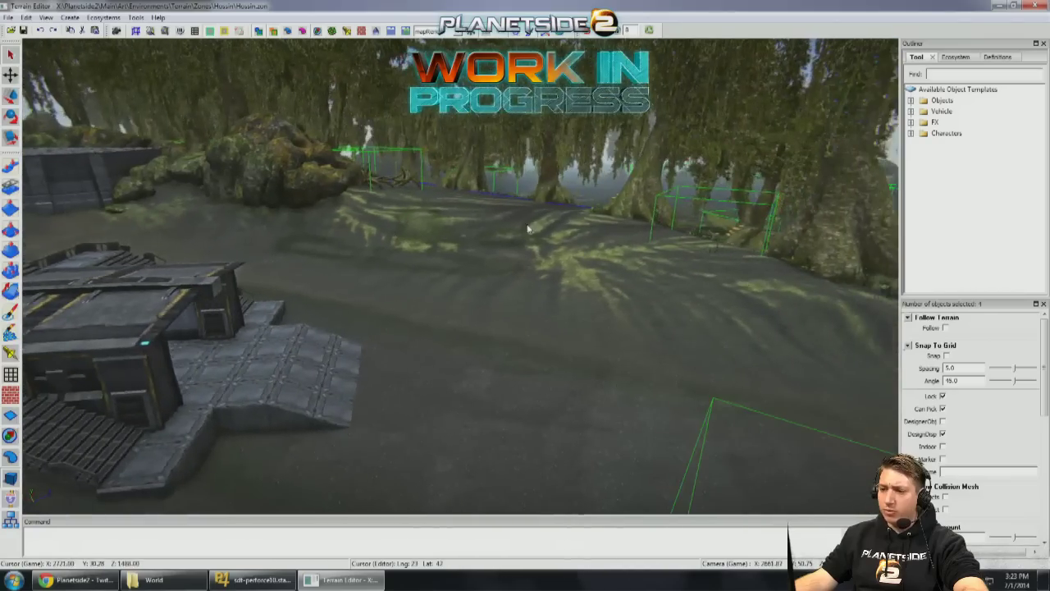
pyautogui.press('w')
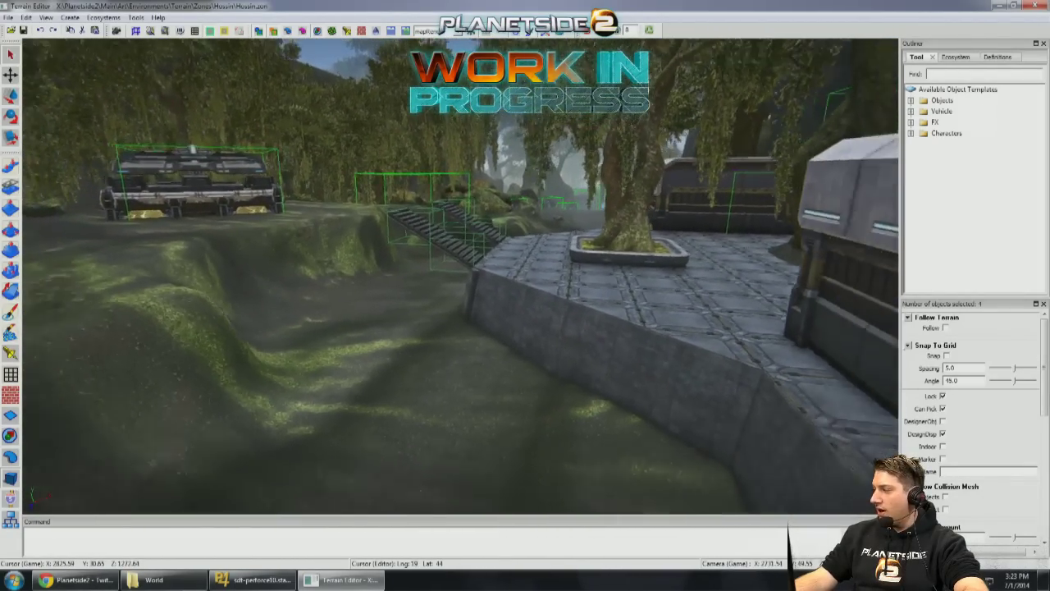
pyautogui.press('w')
pyautogui.press('w')
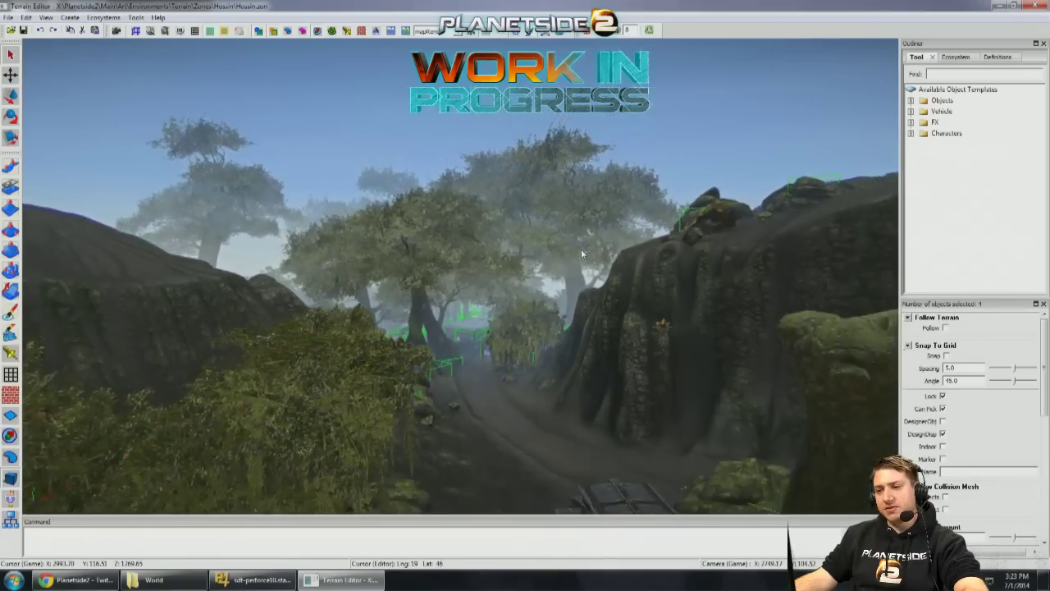
pyautogui.press('s')
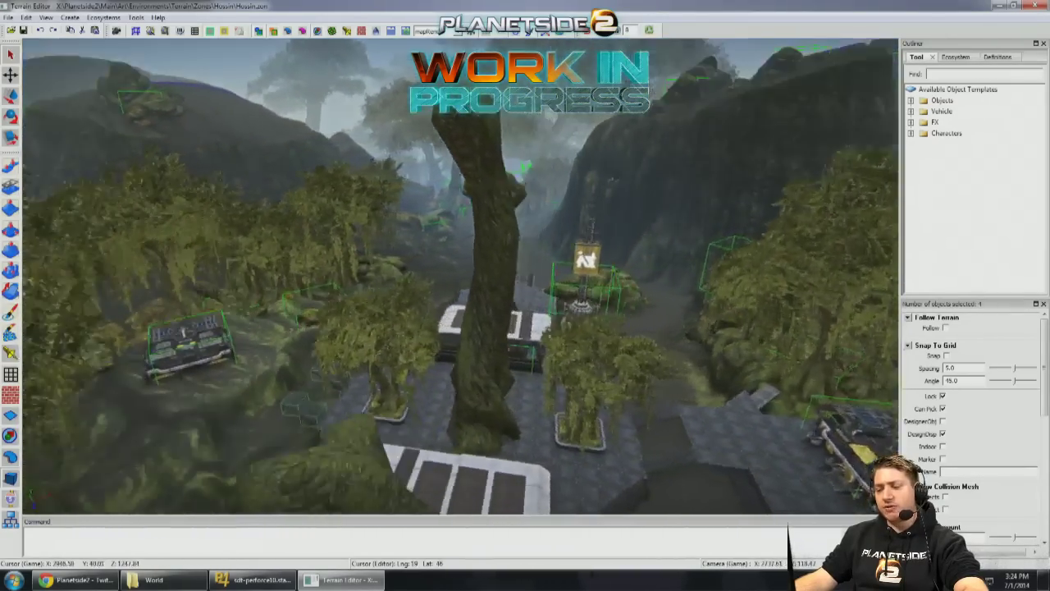
# Step: Place a MiningPlatform02_4x4 section at the top of the two stair flights, facing the mound's spawn room
pyautogui.press('w')
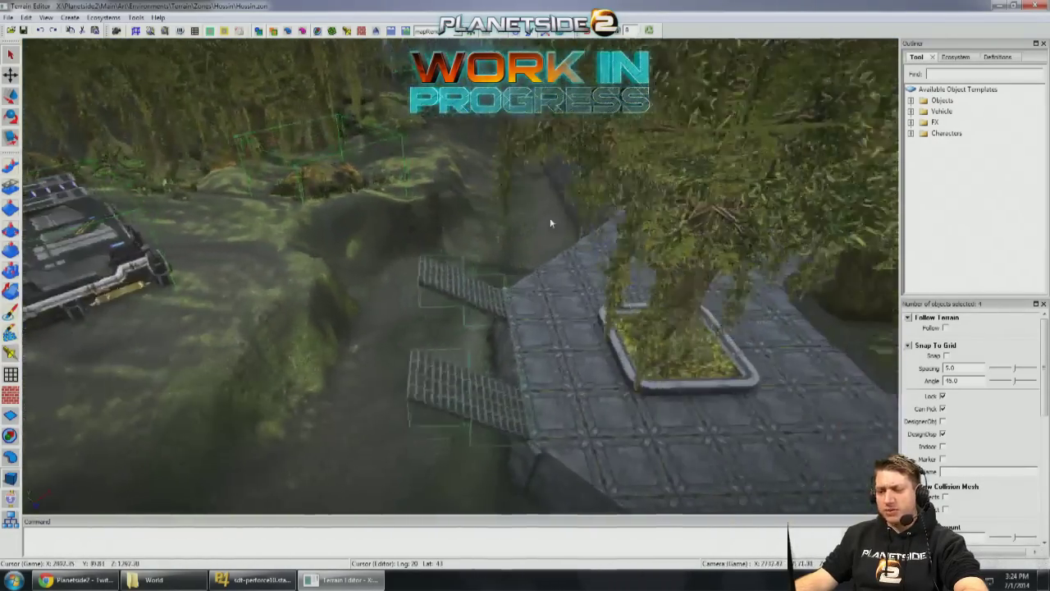
pyautogui.press('s')
pyautogui.click(551, 272)
pyautogui.press('s')
pyautogui.moveTo(507, 308); pyautogui.dragTo(203, 318, button='right')
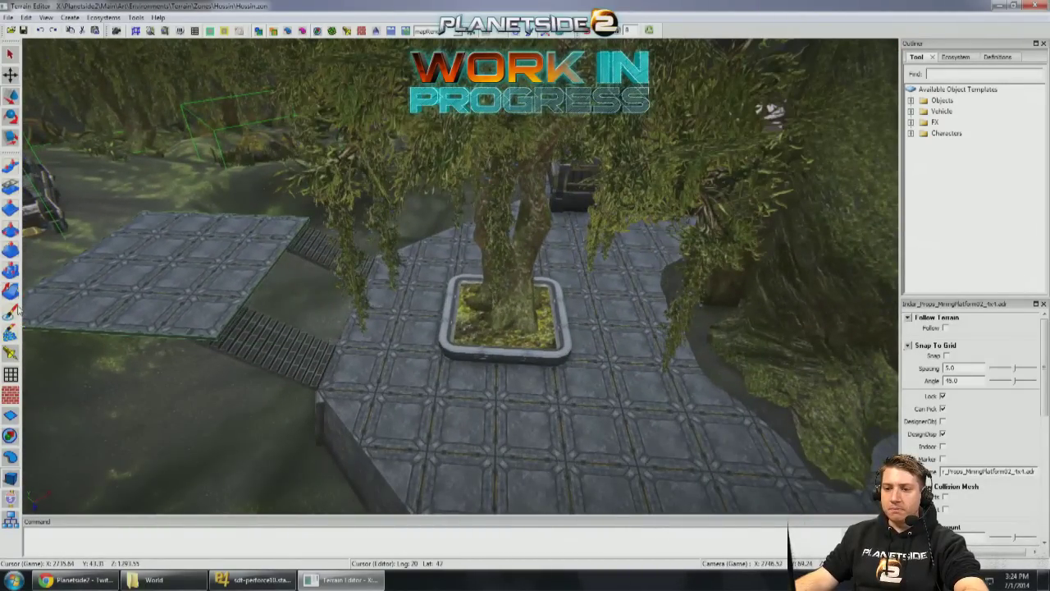
pyautogui.moveTo(422, 287); pyautogui.dragTo(476, 265, button='right')
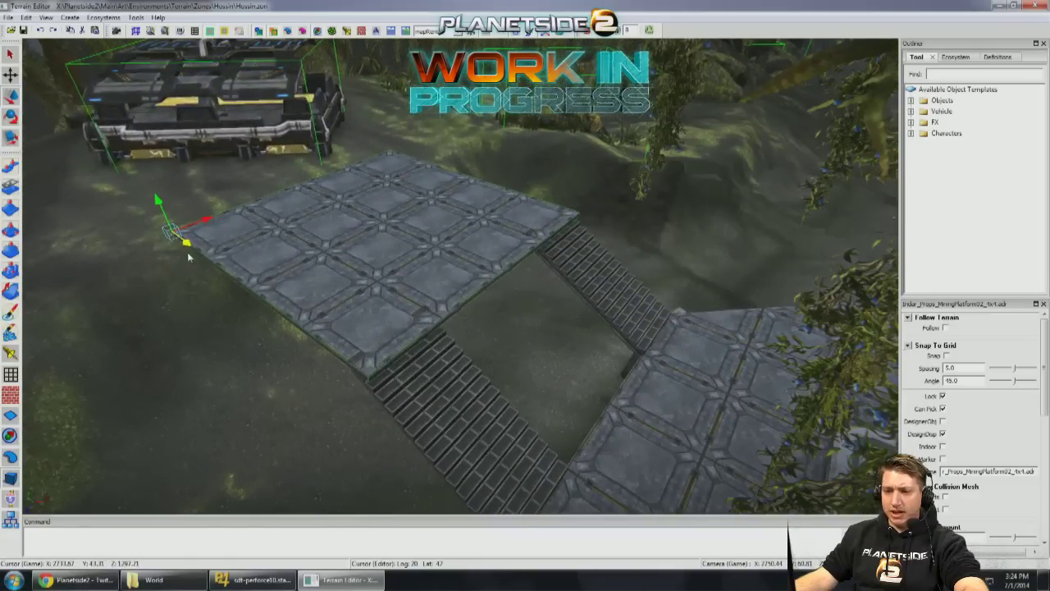
# Step: Slide the MiningPlatform02_4x4 section flush against the tops of the two stair flights and deselect it
pyautogui.moveTo(161, 245); pyautogui.dragTo(167, 247)
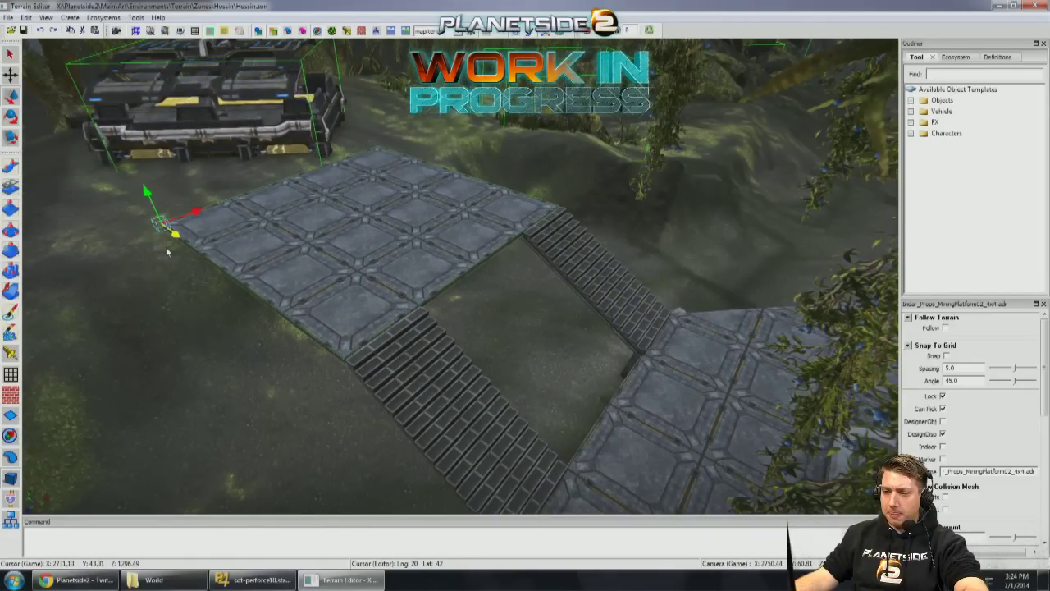
pyautogui.click(512, 307)
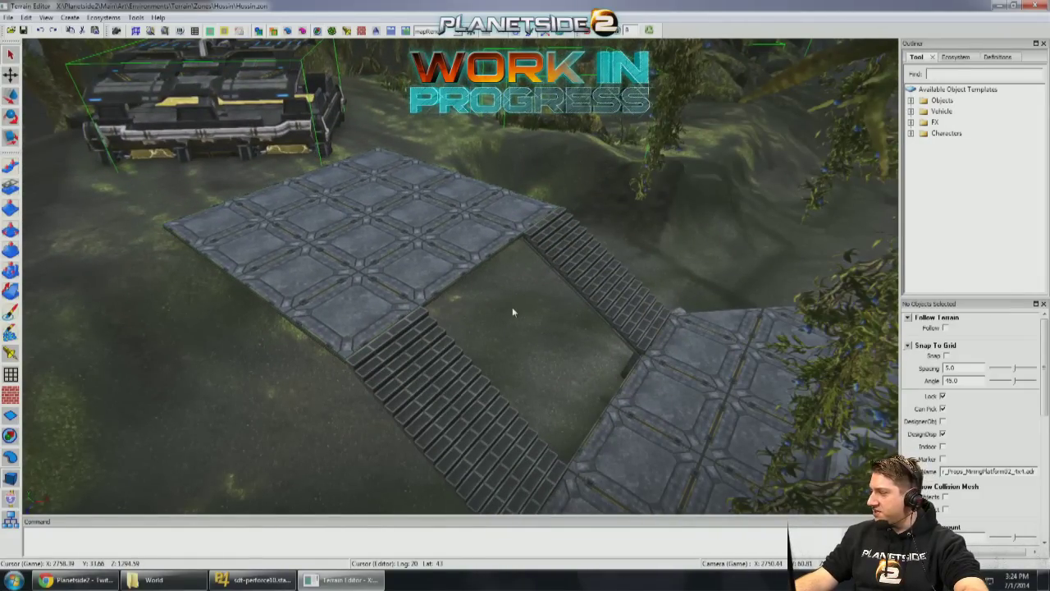
pyautogui.moveTo(512, 307)
pyautogui.mouseDown(button='right')
pyautogui.moveTo(468, 314)
pyautogui.moveTo(467, 281)
pyautogui.moveTo(448, 281)
pyautogui.moveTo(521, 300)
pyautogui.moveTo(482, 304)
pyautogui.moveTo(503, 301)
pyautogui.mouseUp(button='right')
pyautogui.click(501, 297)
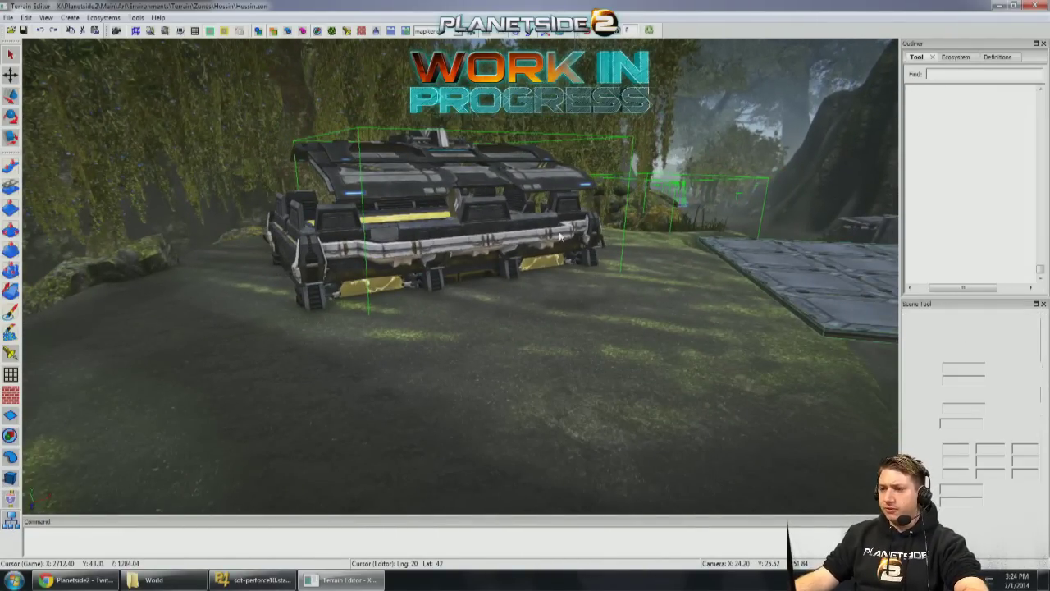
# Step: Rotate the whole spawn room on the mound to -135° and shift it back from the new platform section
pyautogui.moveTo(499, 208); pyautogui.dragTo(690, 267, button='right')
pyautogui.moveTo(581, 201); pyautogui.dragTo(832, 190, button='right')
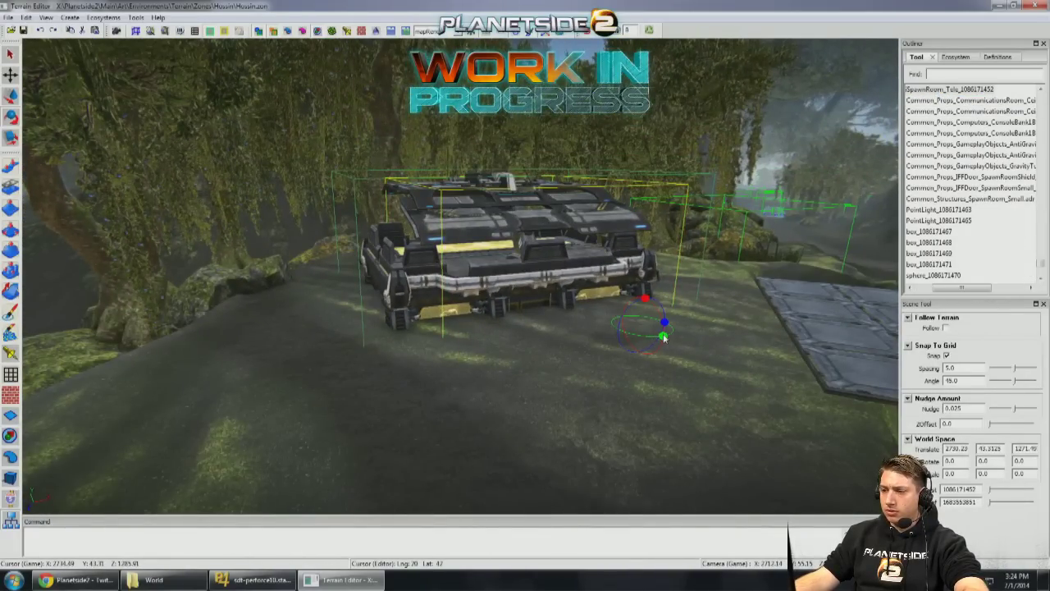
pyautogui.moveTo(677, 337); pyautogui.dragTo(635, 374)
pyautogui.press('w')
pyautogui.scroll(3, 560, 313)
pyautogui.moveTo(549, 321); pyautogui.dragTo(556, 269)
pyautogui.moveTo(531, 267); pyautogui.dragTo(496, 275, button='middle')
pyautogui.moveTo(497, 275); pyautogui.dragTo(537, 261)
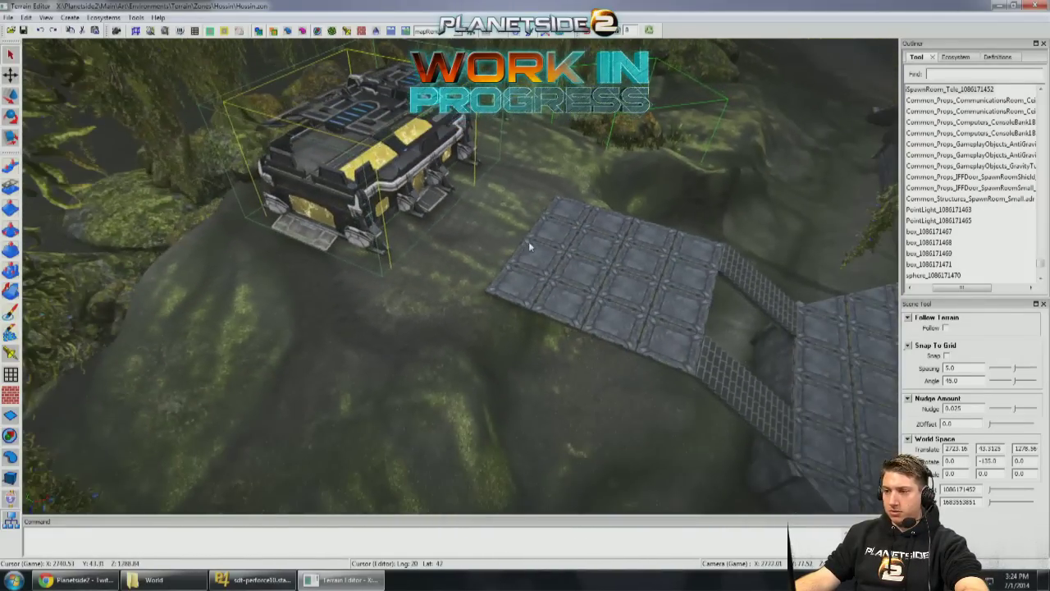
# Step: Inspect the new platform section, the gap to the mound and the rotated spawn room from several sides
pyautogui.click(540, 251)
pyautogui.scroll(-3, 557, 247)
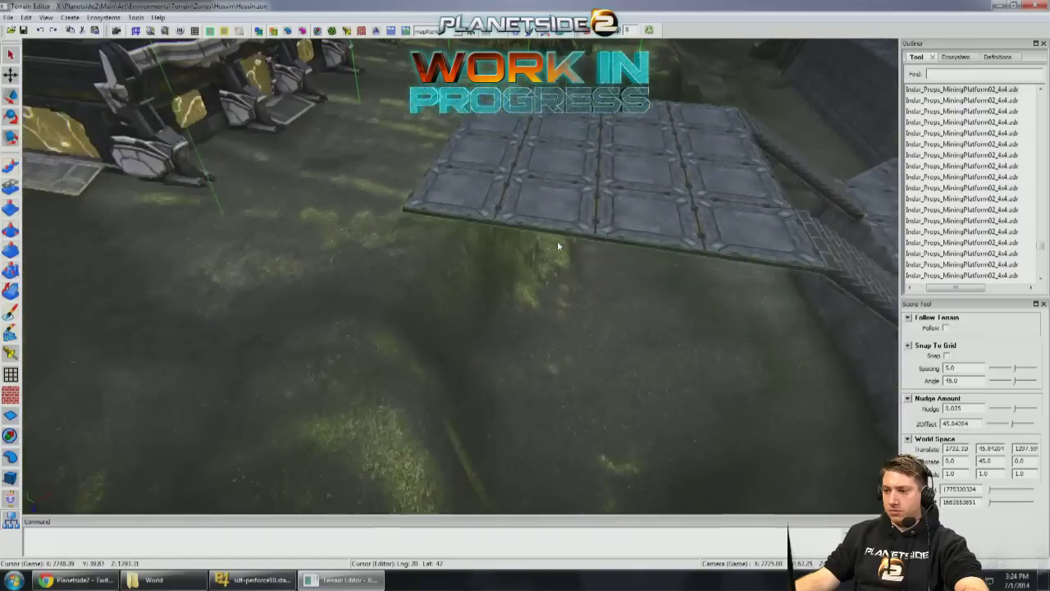
pyautogui.moveTo(553, 240); pyautogui.dragTo(453, 230, button='right')
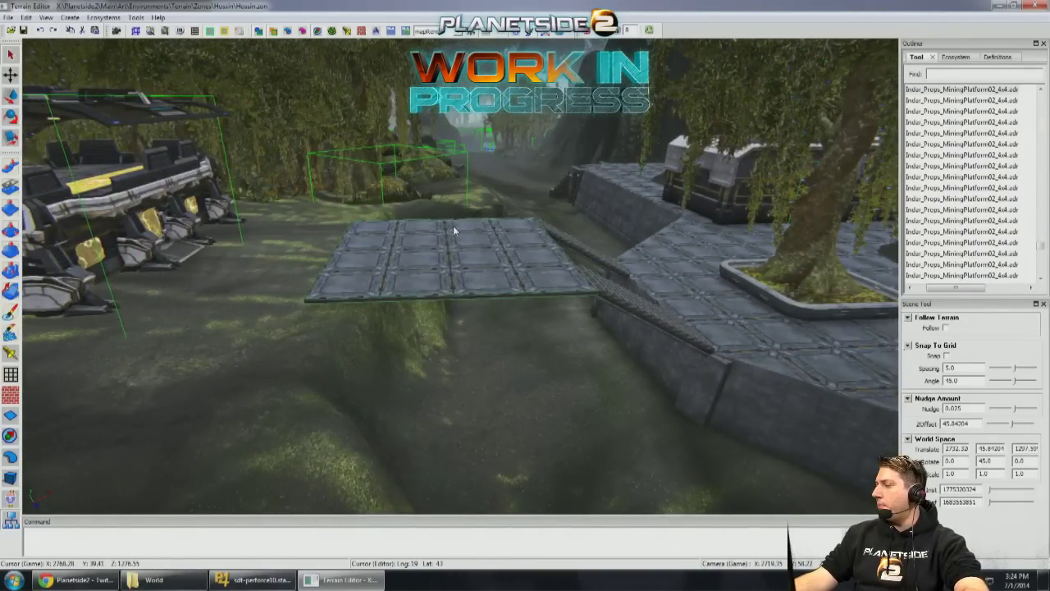
pyautogui.moveTo(453, 225); pyautogui.dragTo(457, 231, button='right')
pyautogui.moveTo(526, 228); pyautogui.dragTo(527, 228, button='right')
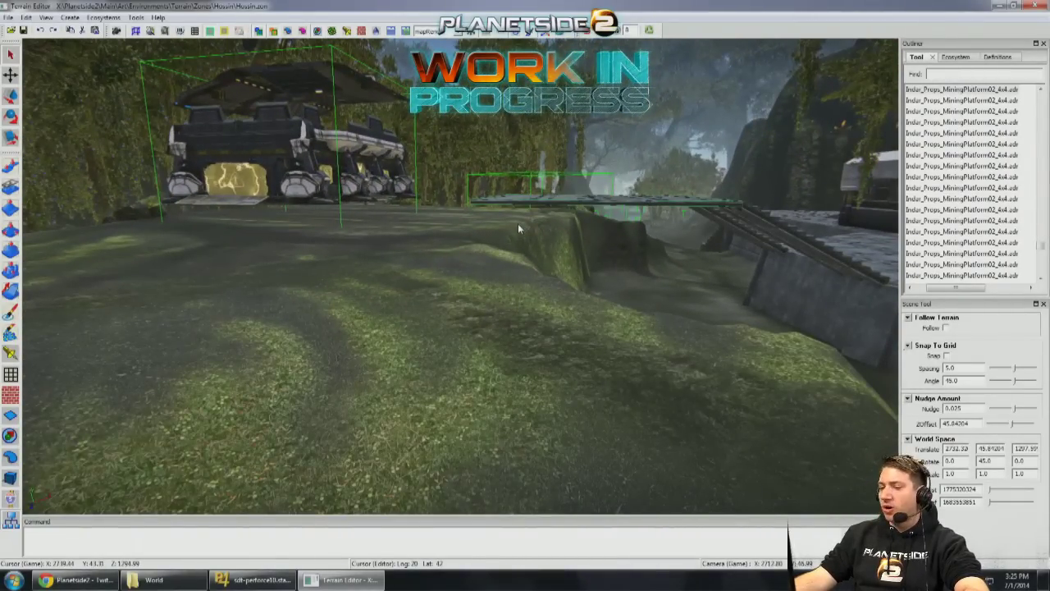
pyautogui.moveTo(515, 236); pyautogui.dragTo(533, 329, button='right')
# Step: Turn the vehicle terminal to 135°, lower it onto the platform surface and move it to the platform's gully-side edge
pyautogui.click(485, 361)
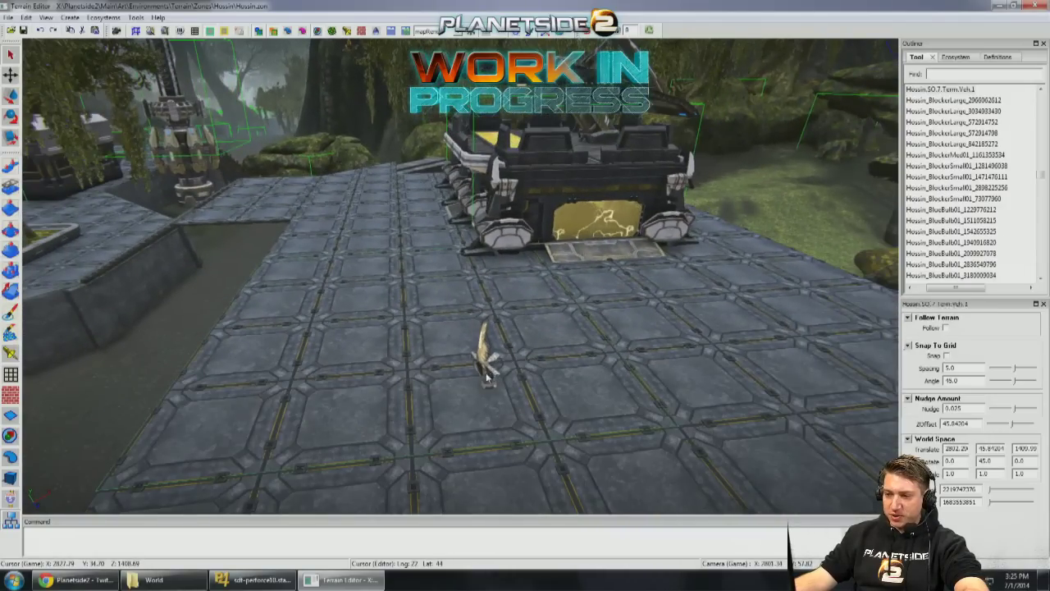
pyautogui.click(449, 383)
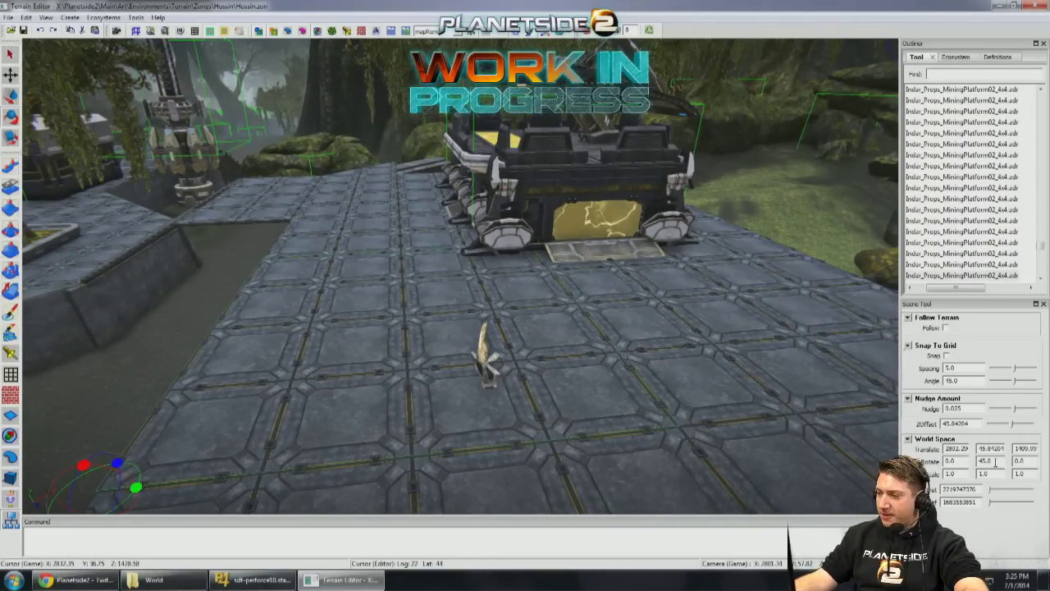
pyautogui.click(481, 368)
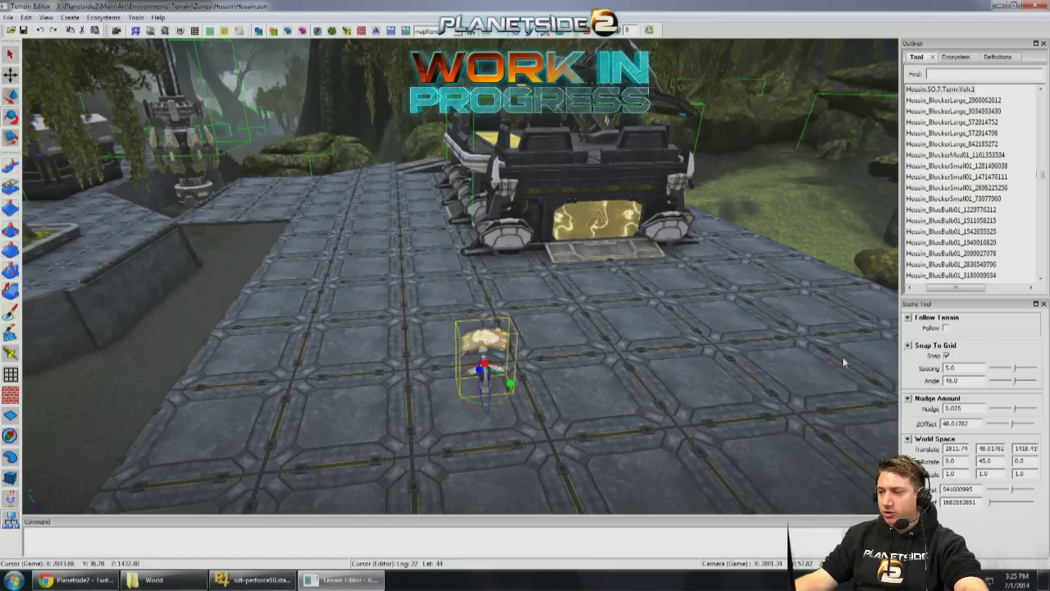
pyautogui.moveTo(552, 372); pyautogui.dragTo(424, 354, button='right')
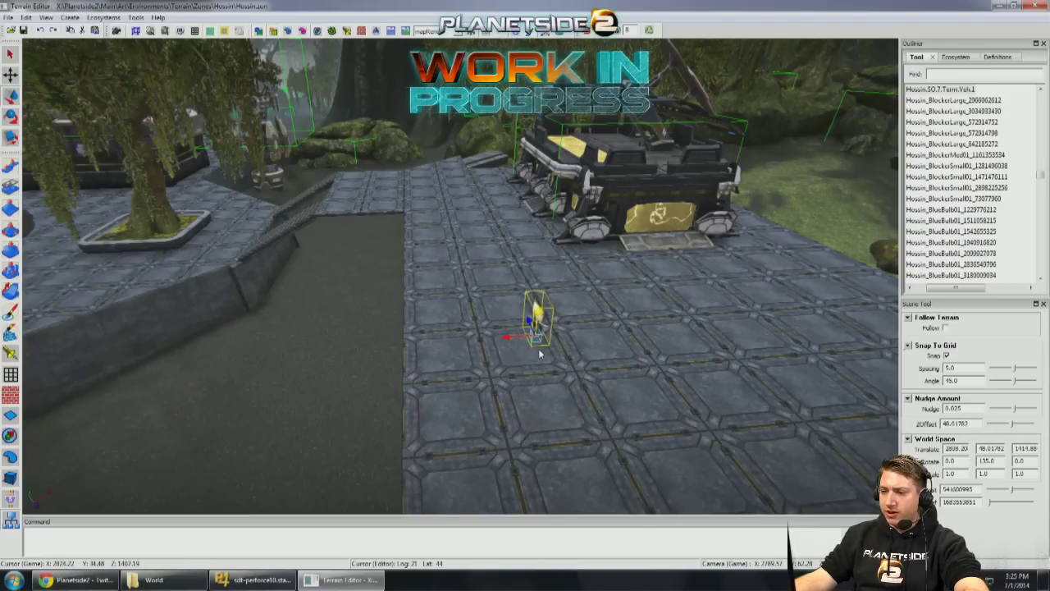
pyautogui.scroll(5, 554, 345)
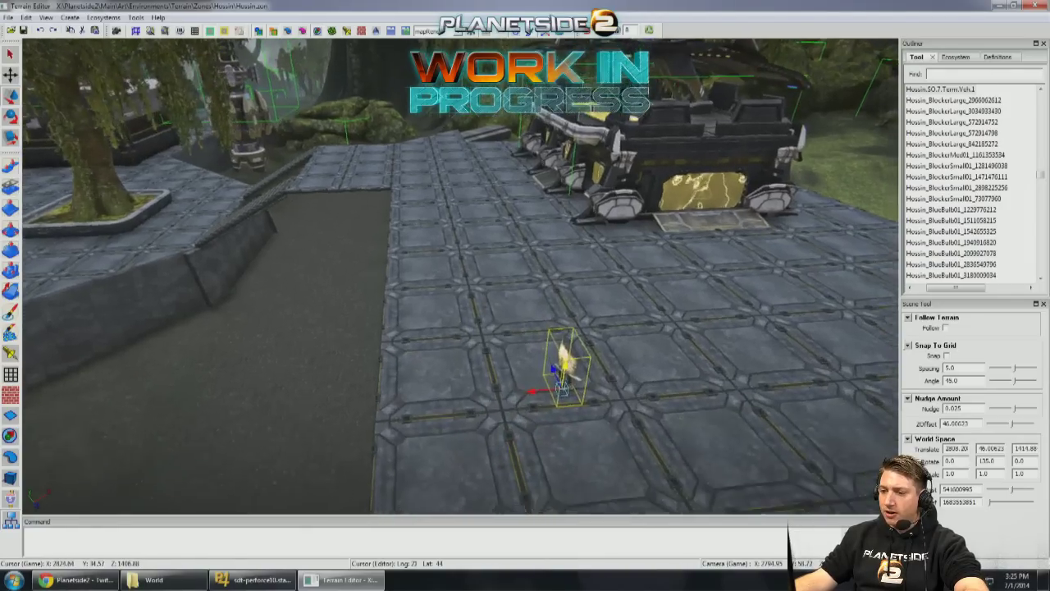
pyautogui.scroll(5, 550, 342)
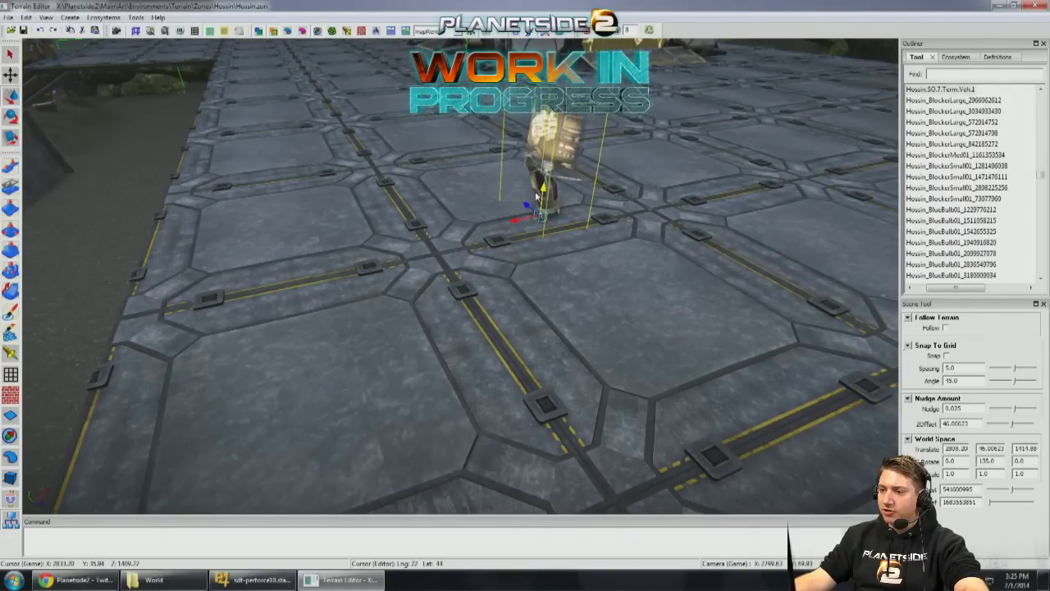
pyautogui.scroll(-10, 254, 285)
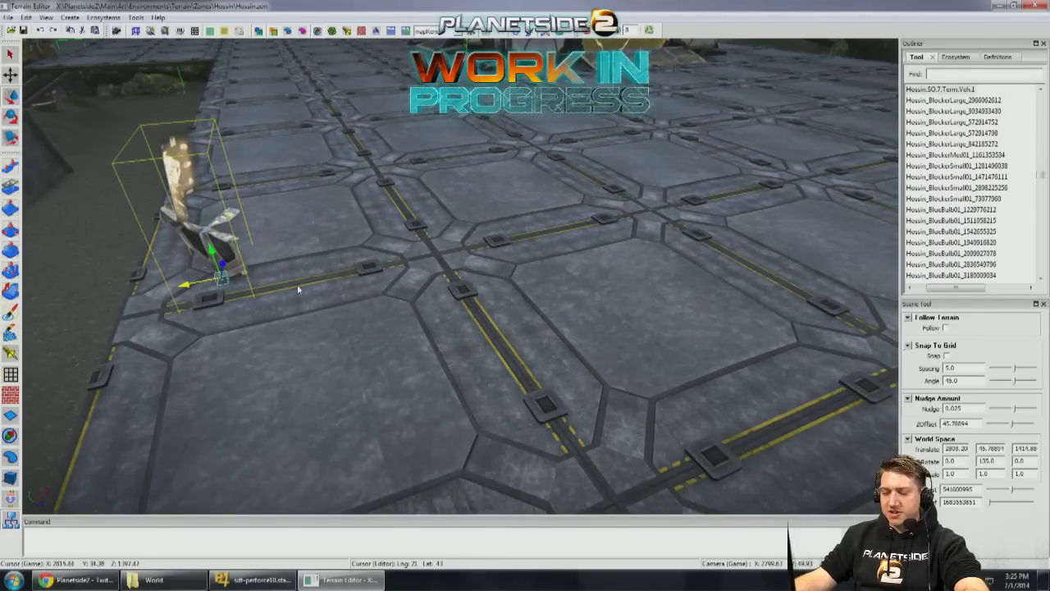
pyautogui.scroll(6, 402, 269)
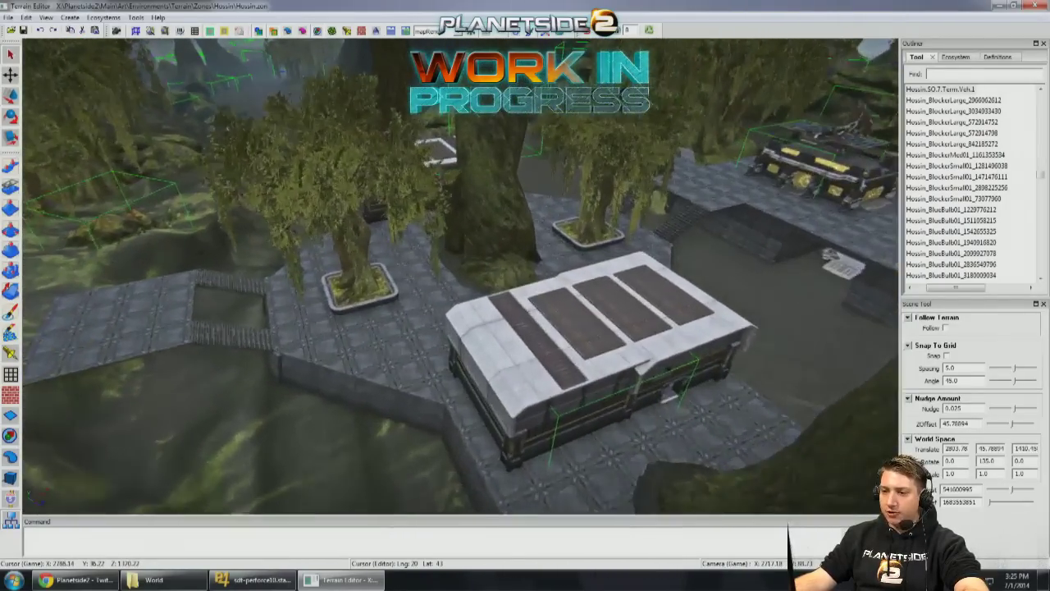
# Step: Place a MiningPlatform02_2x2 section at the large platform's angled corner beside the rocks, snapped to the existing sections
pyautogui.scroll(2, 402, 269)
pyautogui.scroll(-5, 505, 289)
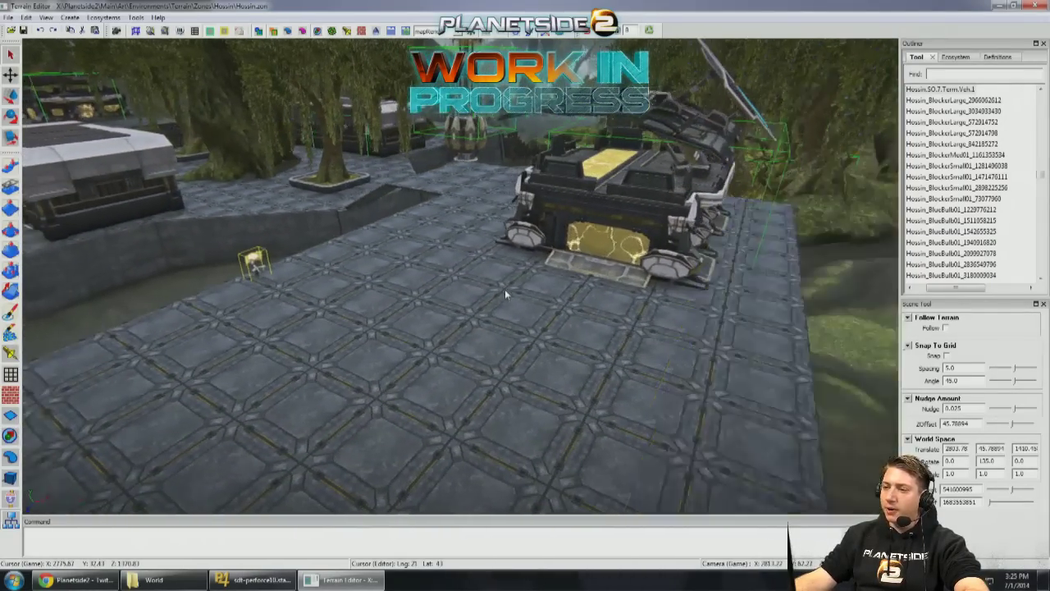
pyautogui.moveTo(504, 289); pyautogui.dragTo(542, 308, button='right')
pyautogui.scroll(3, 537, 291)
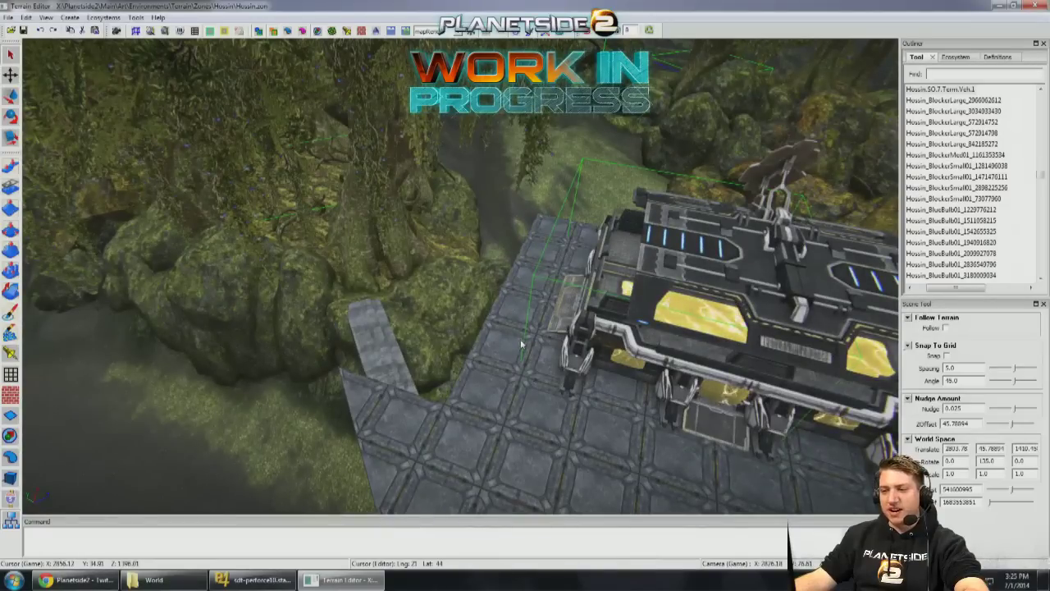
pyautogui.scroll(-3, 493, 341)
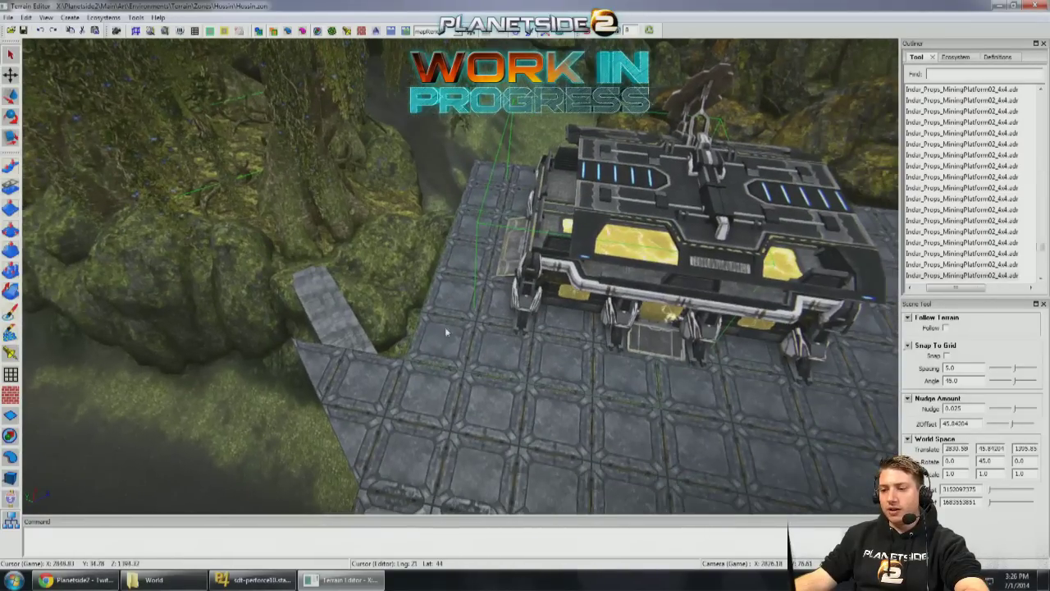
pyautogui.click(486, 289)
pyautogui.scroll(-3, 446, 292)
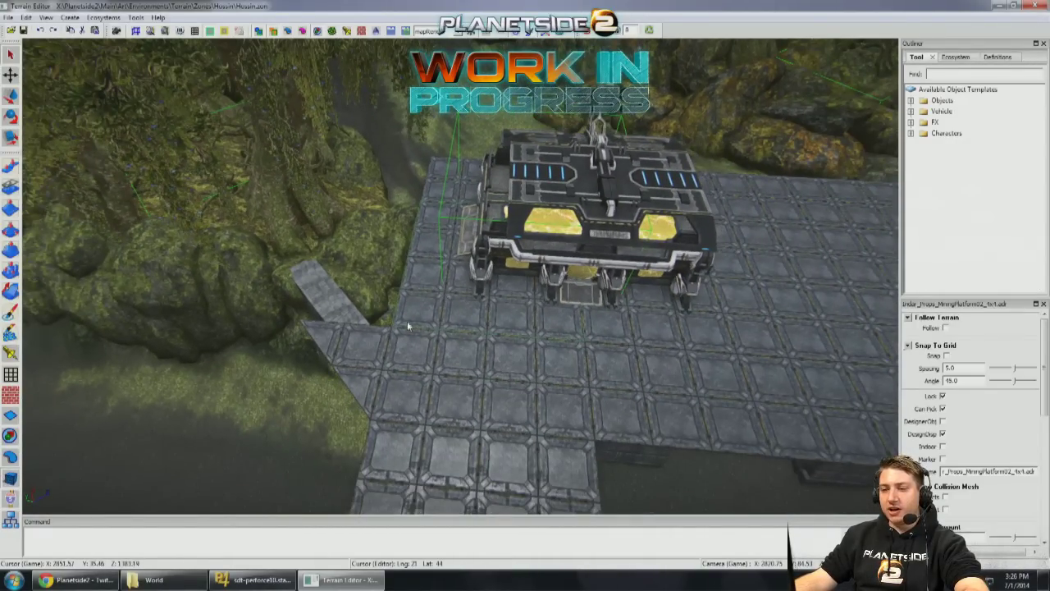
pyautogui.scroll(-3, 421, 355)
pyautogui.click(600, 294)
pyautogui.moveTo(601, 295); pyautogui.dragTo(627, 271, button='right')
pyautogui.click(680, 250)
pyautogui.moveTo(702, 222); pyautogui.dragTo(768, 229, button='middle')
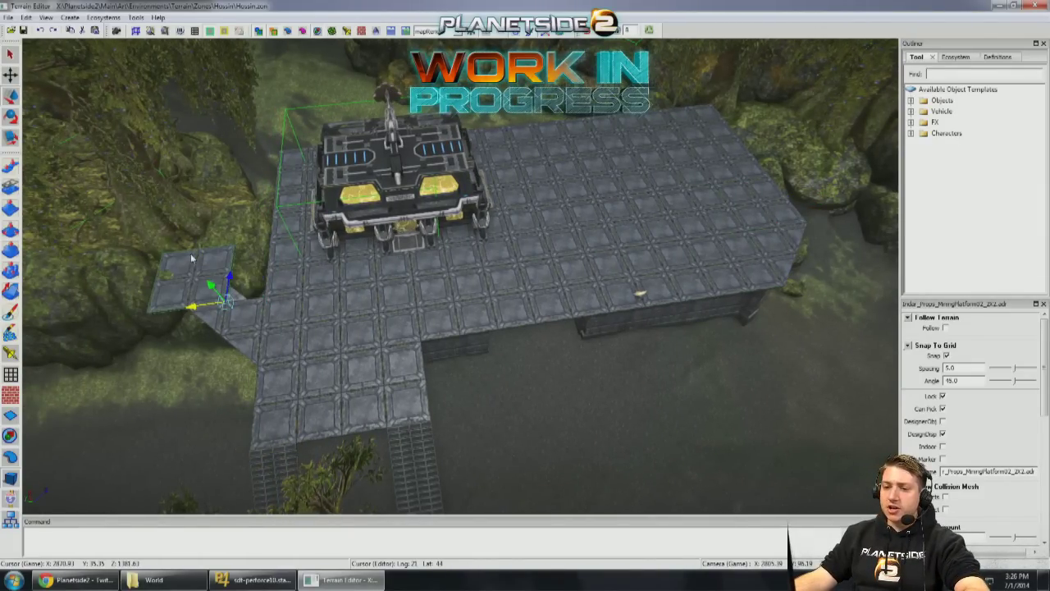
pyautogui.moveTo(231, 257); pyautogui.dragTo(320, 249, button='middle')
pyautogui.scroll(3, 386, 292)
# Step: Move the three angled edge pieces outward so they border the added 2x2 section and meet the rocks
pyautogui.click(450, 334)
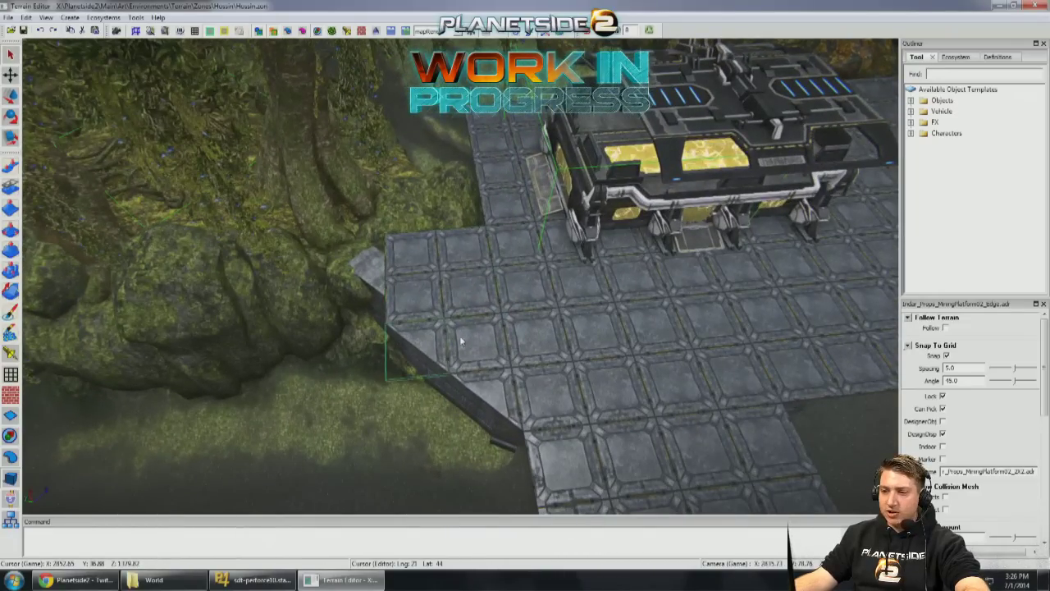
pyautogui.keyDown('ctrl'); pyautogui.click(484, 386); pyautogui.keyUp('ctrl')
pyautogui.moveTo(484, 385); pyautogui.dragTo(484, 366, button='middle')
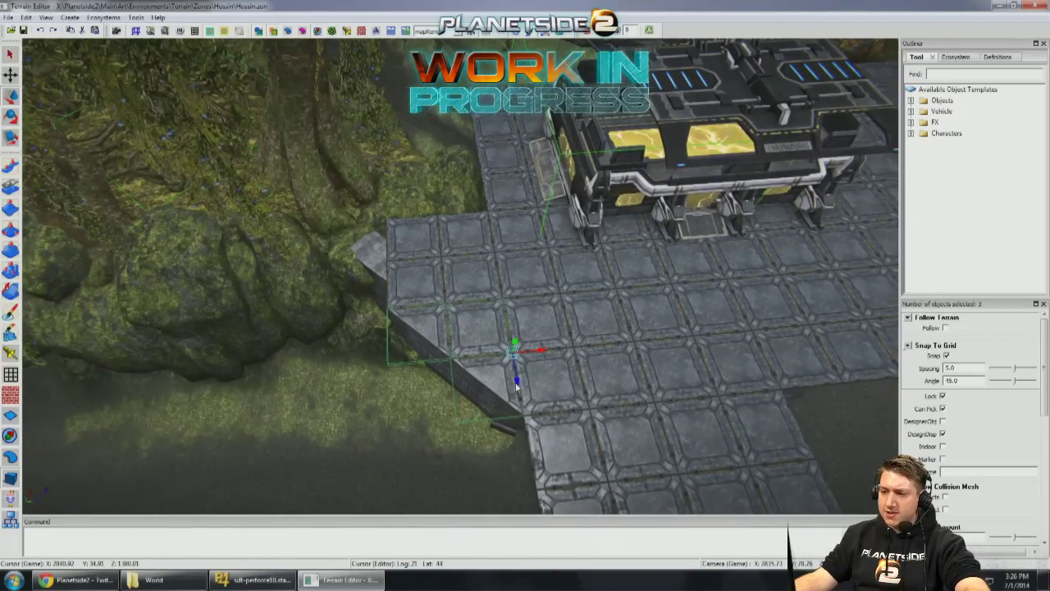
pyautogui.moveTo(415, 254); pyautogui.dragTo(429, 249, button='middle')
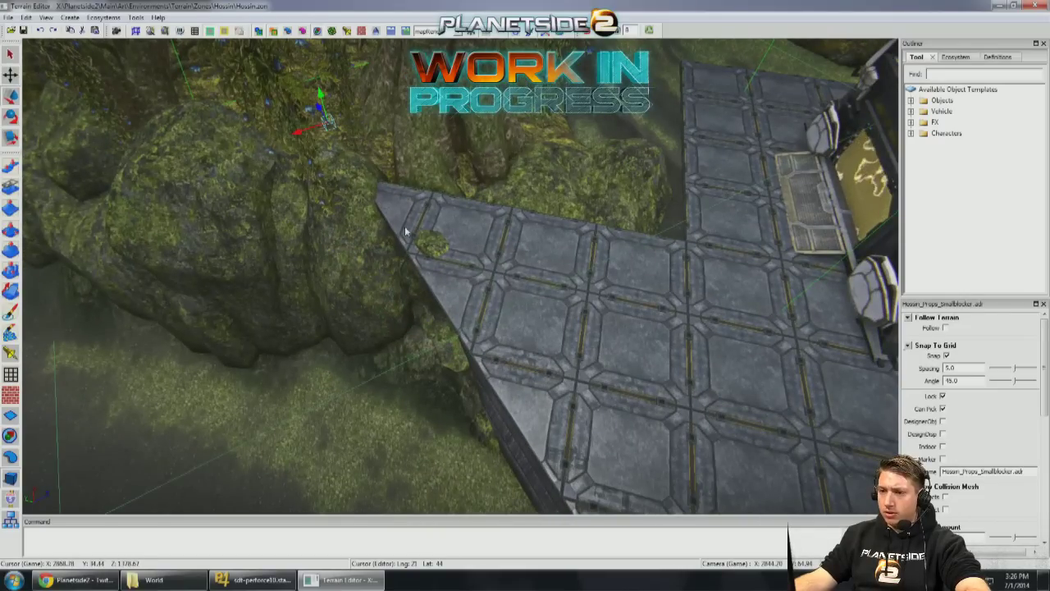
# Step: Lower the Hossin_Props_Smallblocker rock beneath the platform surface and reposition the small tree on the neighbouring rocks
pyautogui.press('g')
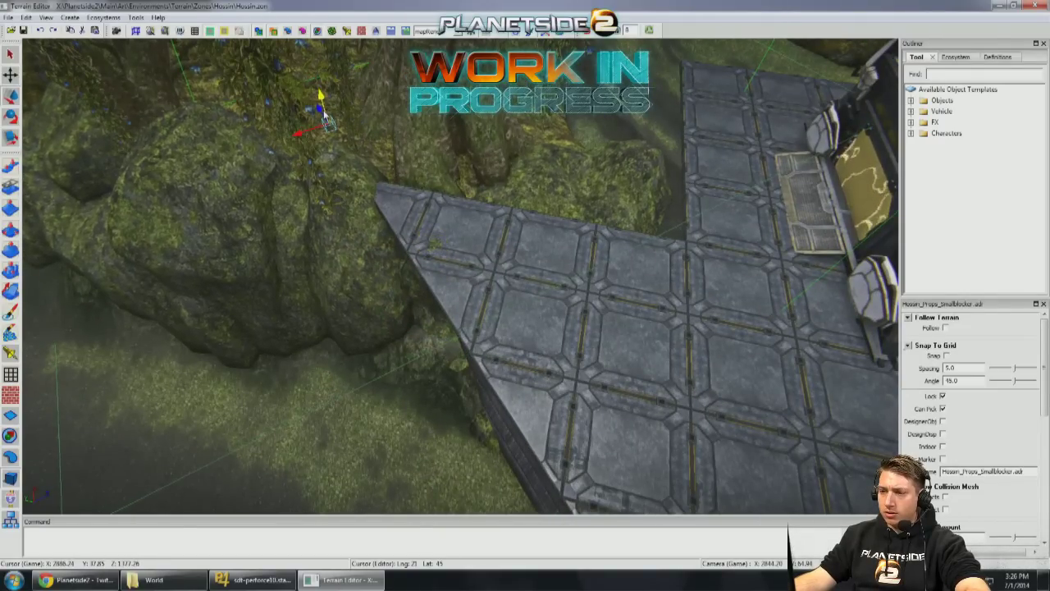
pyautogui.moveTo(326, 119); pyautogui.dragTo(443, 295, button='middle')
pyautogui.click(424, 289)
pyautogui.moveTo(425, 289); pyautogui.dragTo(366, 267)
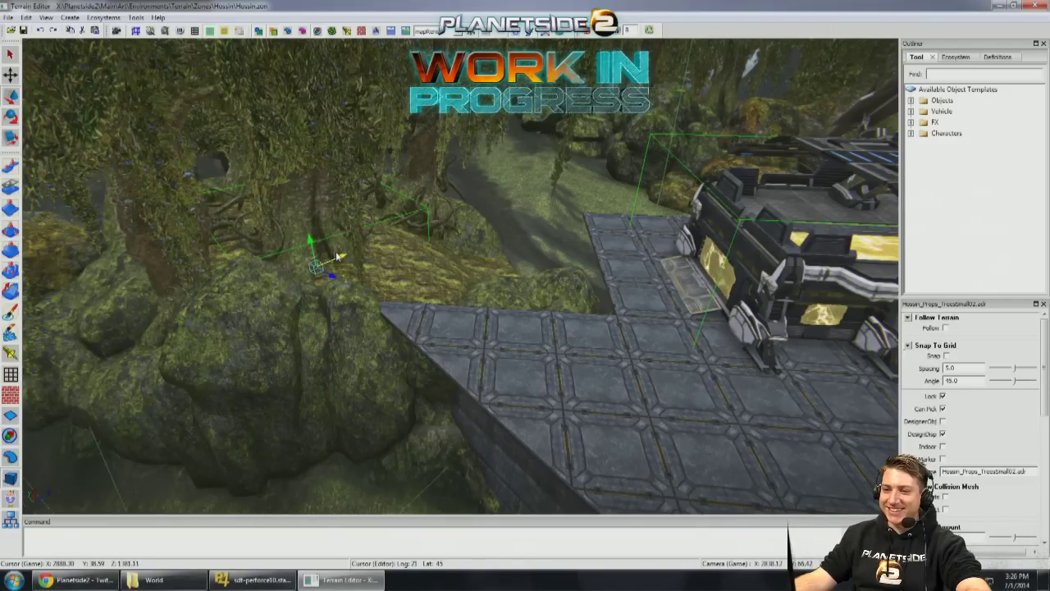
pyautogui.moveTo(336, 261); pyautogui.dragTo(629, 291, button='middle')
# Step: Place a MiningPlatform02_4x4 section behind the extended corner, running toward the trees beside the spawn room
pyautogui.click(629, 290)
pyautogui.press('f')
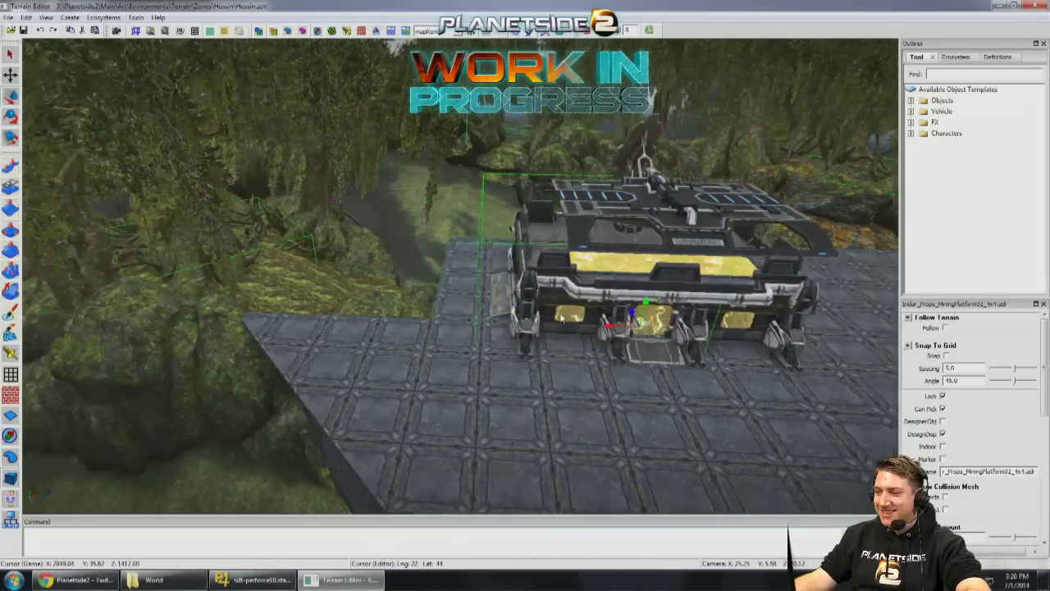
pyautogui.moveTo(623, 329); pyautogui.dragTo(680, 332, button='middle')
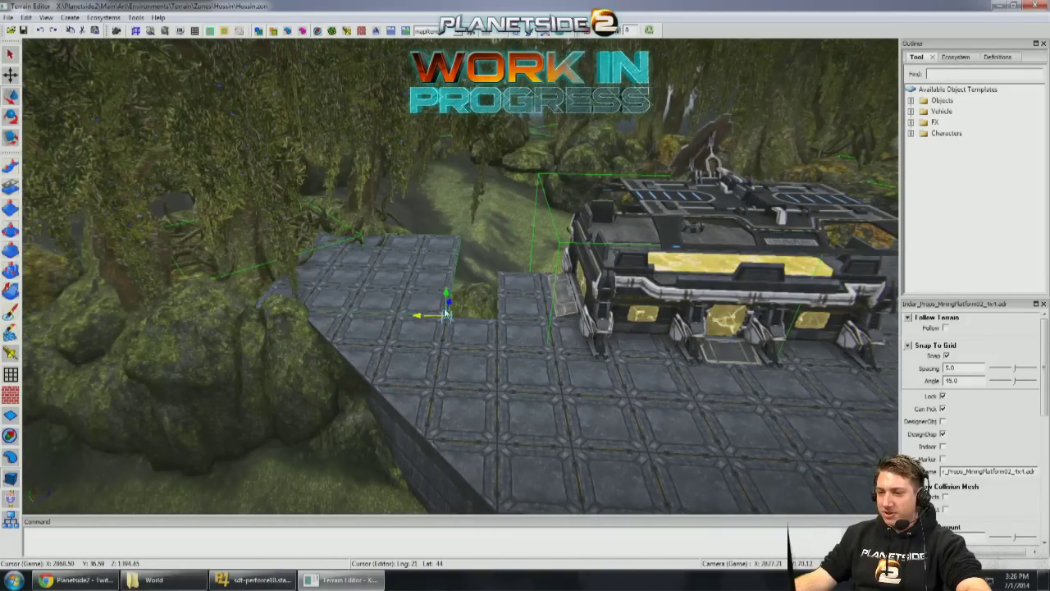
pyautogui.moveTo(495, 309); pyautogui.dragTo(618, 288, button='middle')
# Step: Place MiningPlatform02_2x2 sections along the spawn room's open side to close the gap in the flooring
pyautogui.scroll(-3, 654, 246)
pyautogui.click(621, 279)
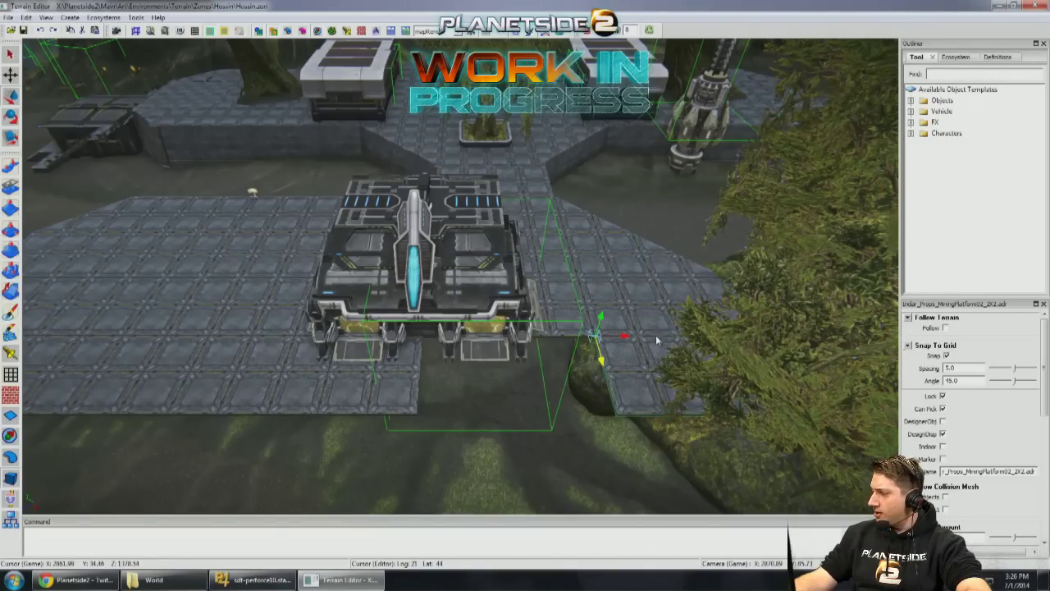
pyautogui.scroll(2, 656, 340)
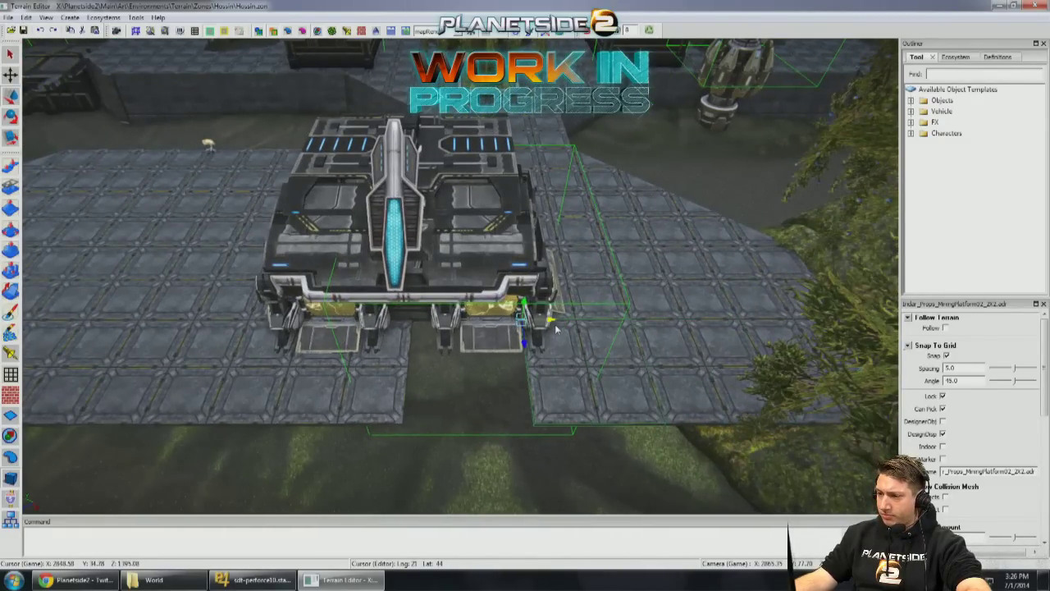
pyautogui.moveTo(409, 328); pyautogui.dragTo(475, 267, button='middle')
# Step: Survey the surrounding cliffs, the crane and the retaining walls along the extended platform
pyautogui.moveTo(460, 302); pyautogui.dragTo(546, 160, button='middle')
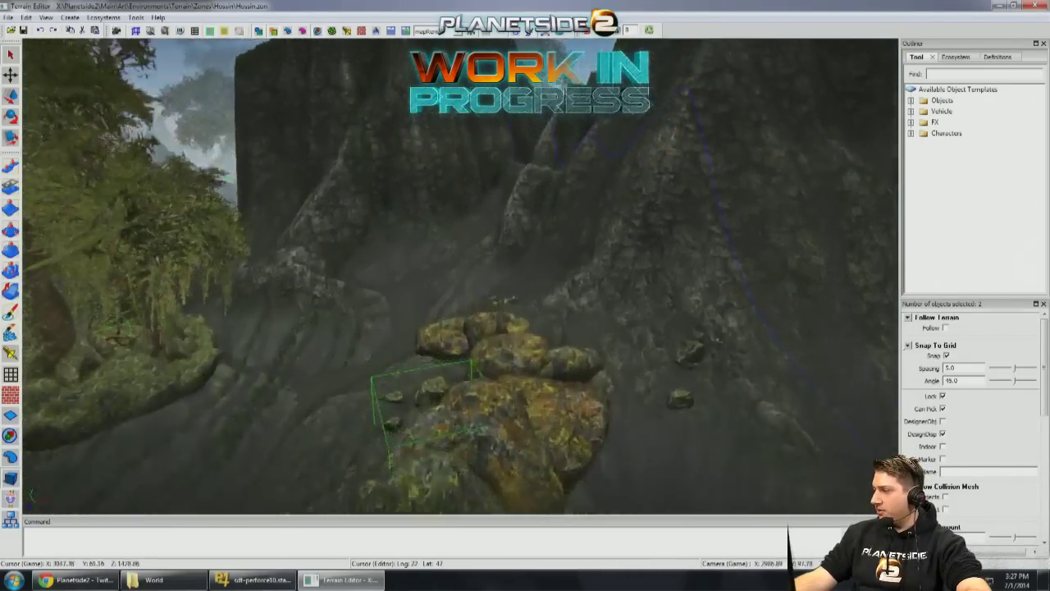
pyautogui.moveTo(632, 286)
pyautogui.mouseDown(button='middle')
pyautogui.moveTo(640, 279)
pyautogui.moveTo(624, 281)
pyautogui.mouseUp(button='middle')
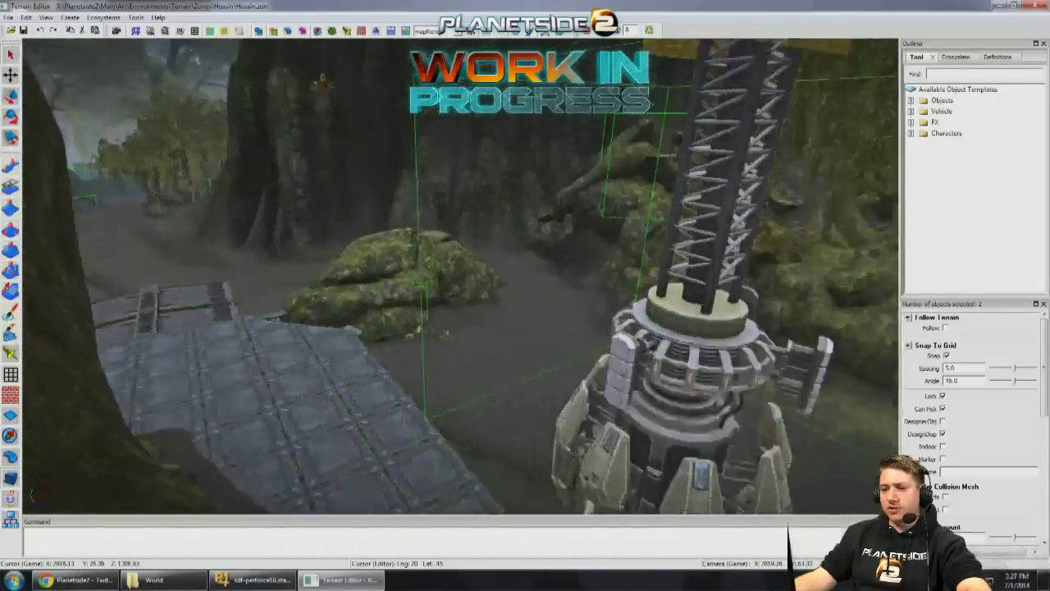
pyautogui.moveTo(361, 271); pyautogui.dragTo(34, 397, button='middle')
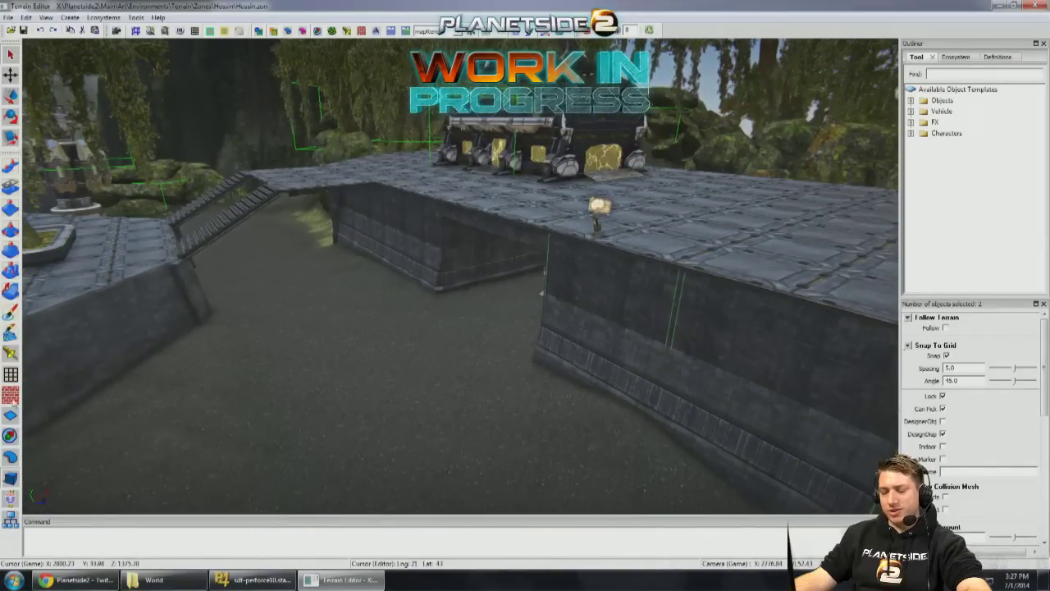
# Step: Select the two FacilityWalls wall support pieces and move them across the platform to its rock-side edge, with grid snapping off
pyautogui.moveTo(429, 351)
pyautogui.mouseDown(button='middle')
pyautogui.moveTo(484, 315)
pyautogui.moveTo(492, 293)
pyautogui.moveTo(420, 364)
pyautogui.mouseUp(button='middle')
pyautogui.click(474, 311)
pyautogui.keyDown('ctrl'); pyautogui.click(492, 293); pyautogui.keyUp('ctrl')
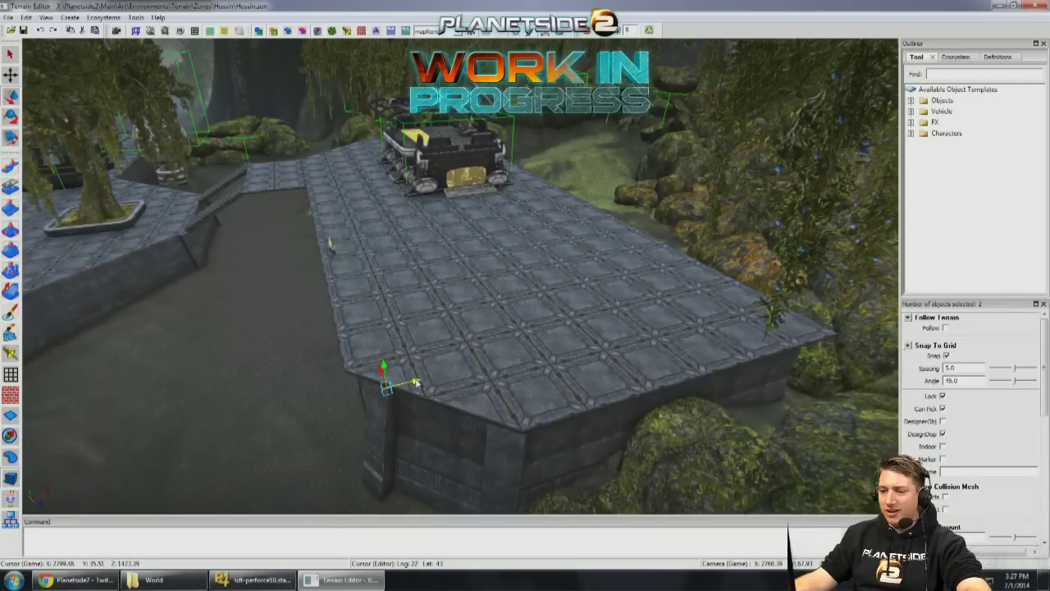
pyautogui.moveTo(712, 357); pyautogui.dragTo(661, 335, button='middle')
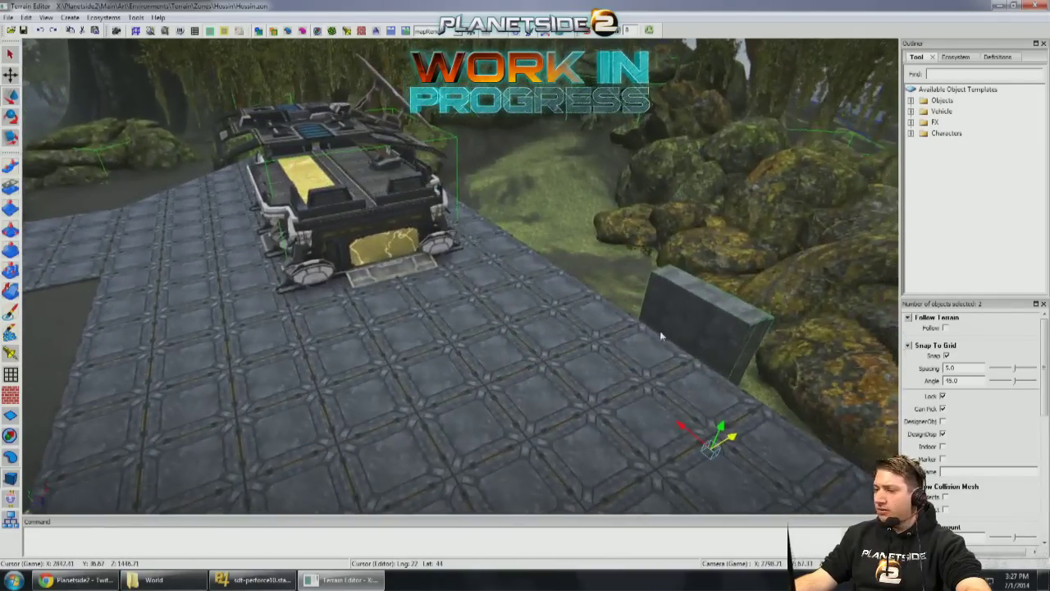
pyautogui.moveTo(511, 280); pyautogui.dragTo(385, 282, button='middle')
pyautogui.moveTo(371, 308); pyautogui.dragTo(471, 302)
pyautogui.press('w')
pyautogui.moveTo(472, 308); pyautogui.dragTo(459, 281, button='middle')
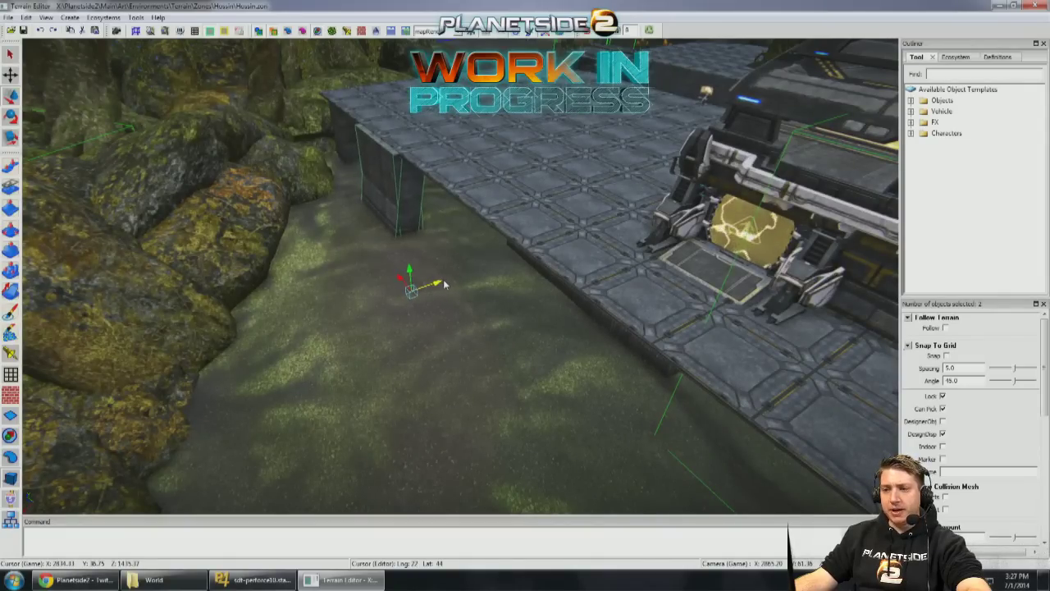
# Step: Raise the pair of wall supports above the platform floor to form a low edge wall, keeping both pieces selected
pyautogui.moveTo(433, 291); pyautogui.dragTo(421, 288, button='middle')
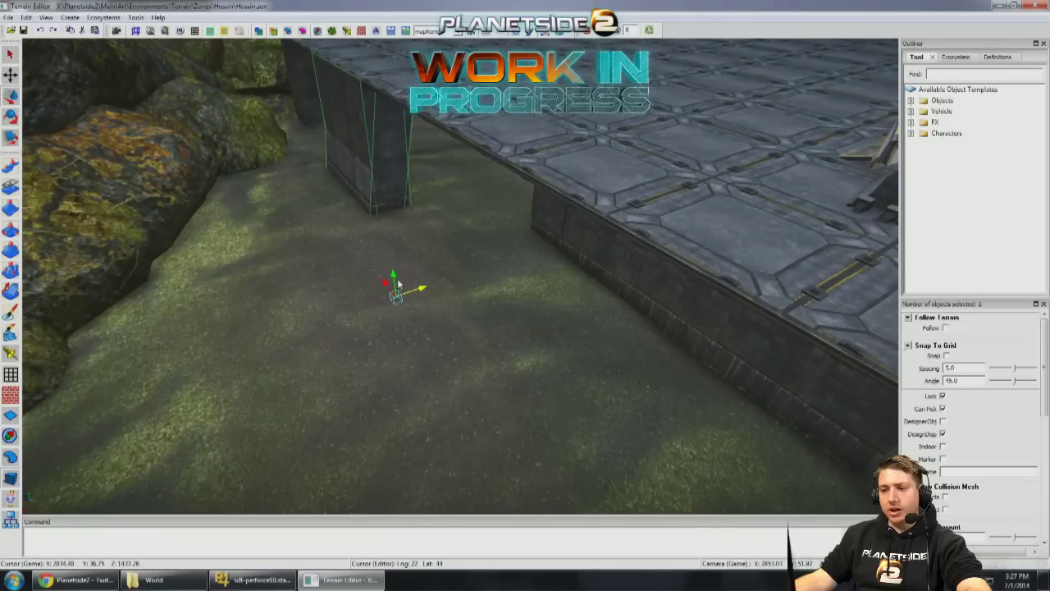
pyautogui.moveTo(397, 271); pyautogui.dragTo(397, 252)
pyautogui.moveTo(397, 252); pyautogui.dragTo(387, 251, button='middle')
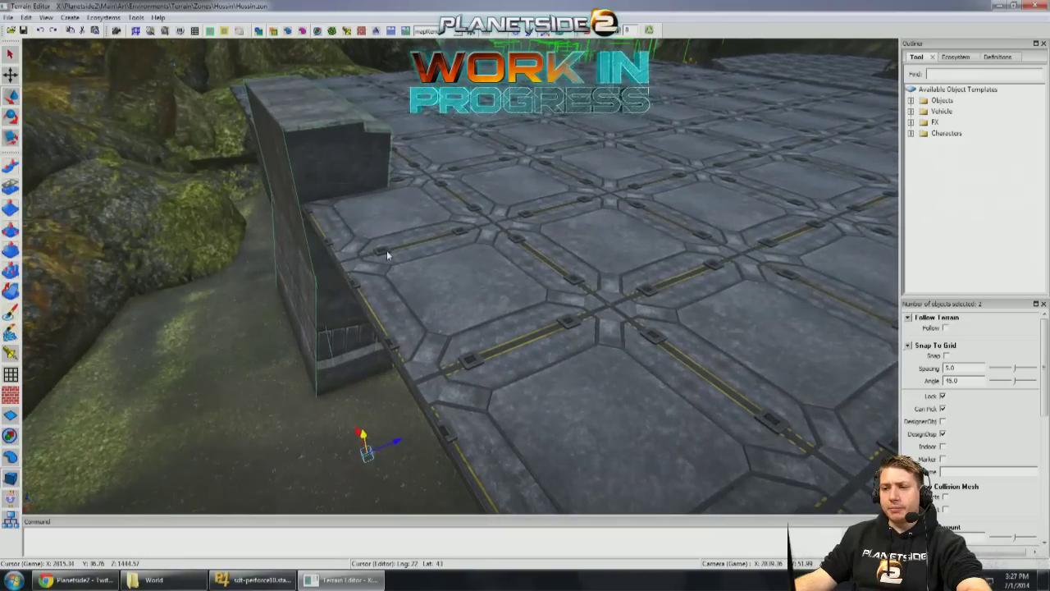
pyautogui.moveTo(384, 148); pyautogui.dragTo(438, 331, button='middle')
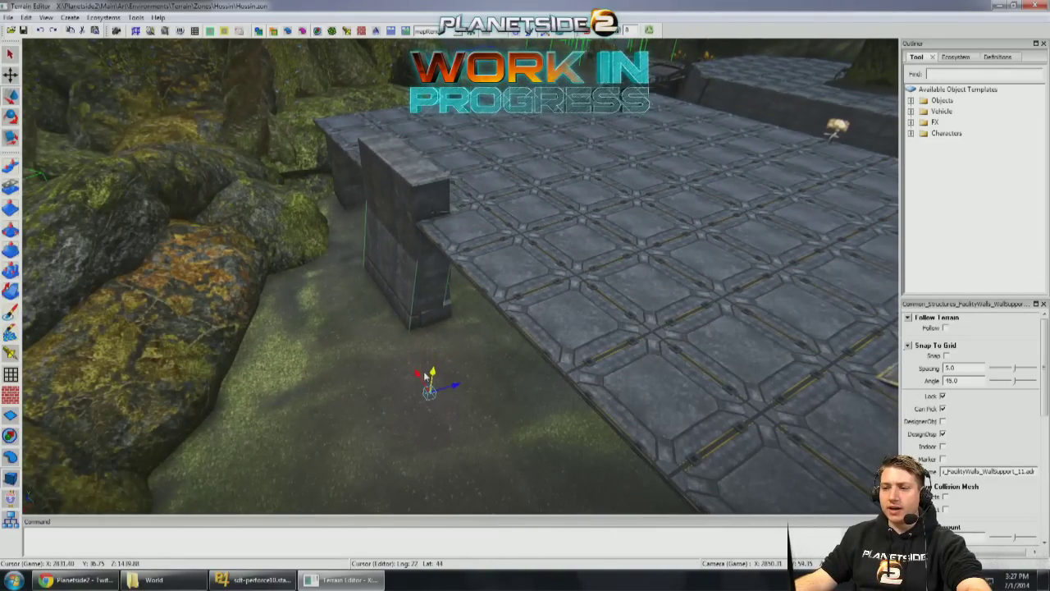
pyautogui.moveTo(429, 317); pyautogui.dragTo(524, 170, button='right')
pyautogui.keyDown('ctrl'); pyautogui.click(404, 255); pyautogui.keyUp('ctrl')
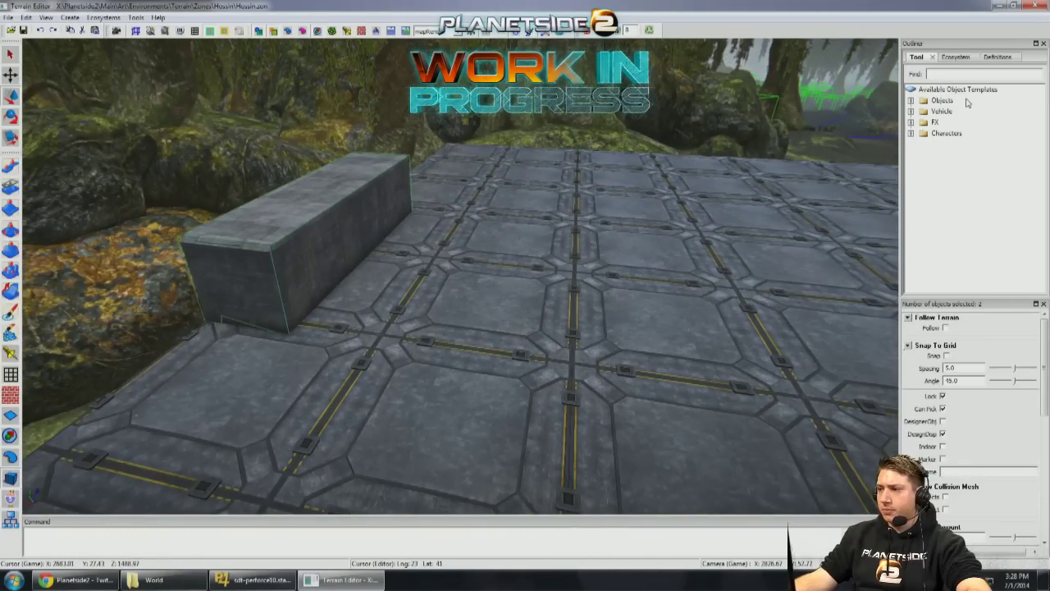
# Step: Expand the Dummies group of the Common DPO object templates and bring the full aim dummy names into view
pyautogui.doubleClick(963, 134)
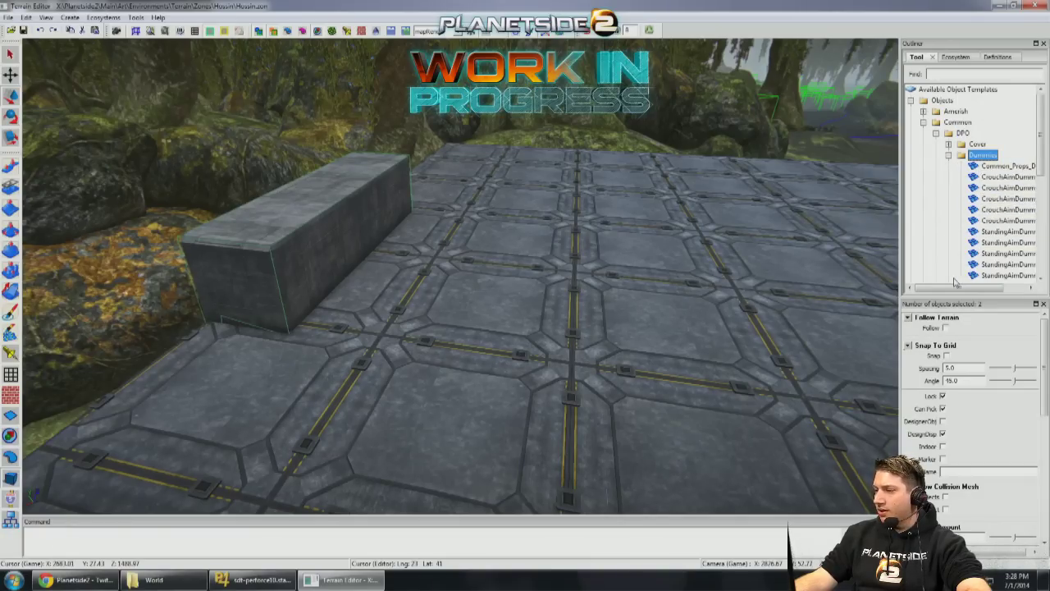
pyautogui.moveTo(958, 289); pyautogui.dragTo(977, 289)
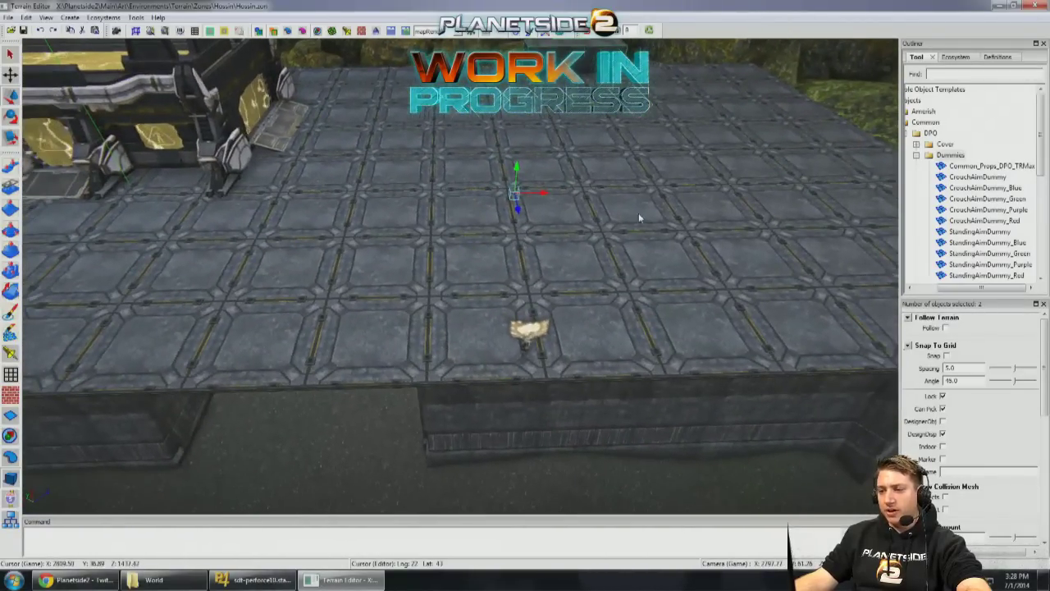
# Step: Select the two wall support pieces at the upper platform's edge and shift them outward, away from the deck
pyautogui.moveTo(638, 215); pyautogui.dragTo(607, 185, button='right')
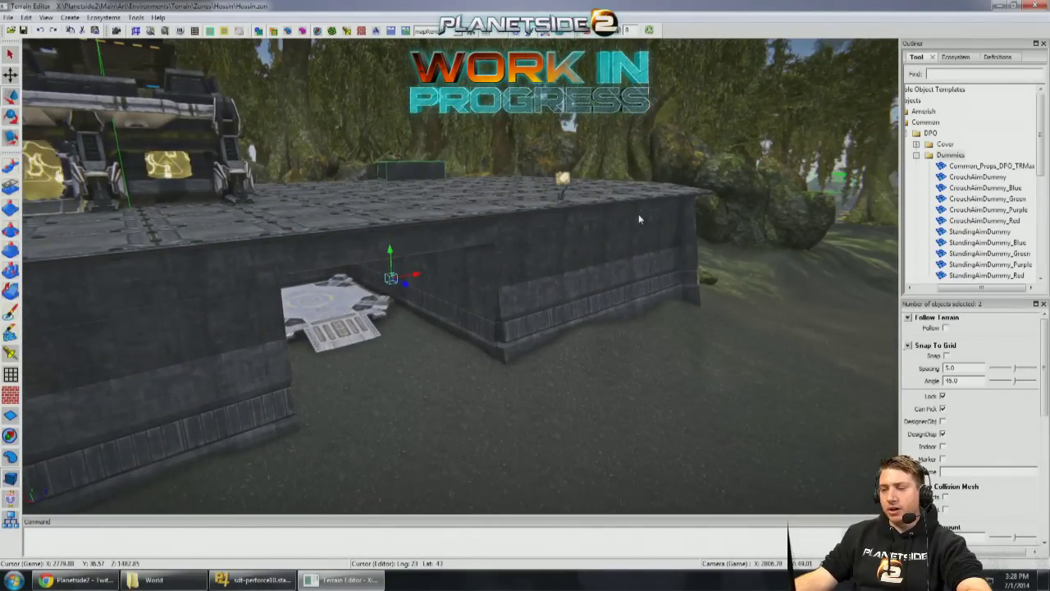
pyautogui.moveTo(588, 238)
pyautogui.mouseDown(button='right')
pyautogui.moveTo(575, 253)
pyautogui.moveTo(607, 263)
pyautogui.moveTo(588, 259)
pyautogui.mouseUp(button='right')
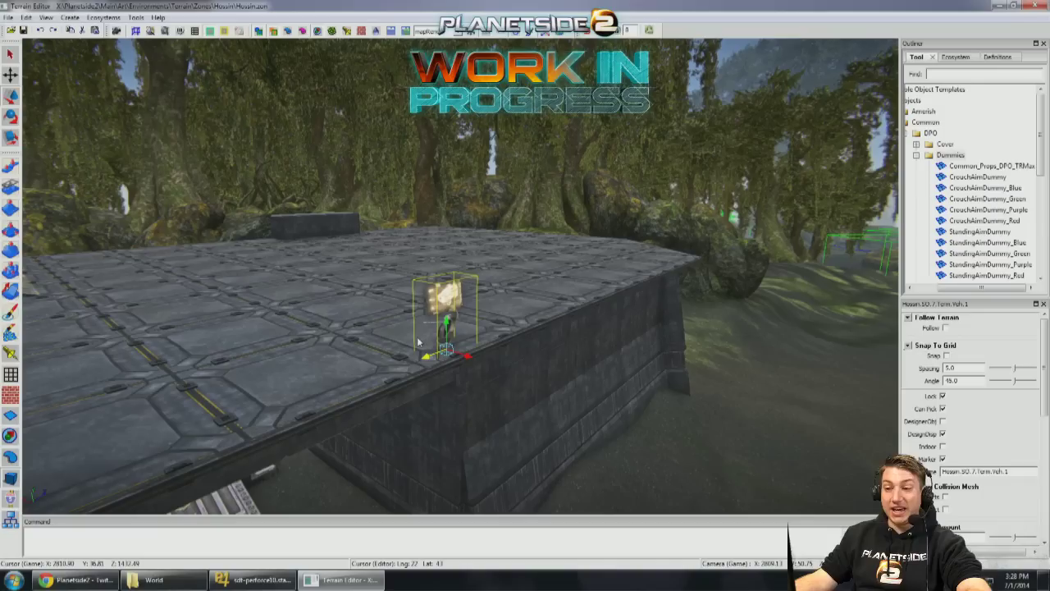
pyautogui.moveTo(446, 323); pyautogui.dragTo(519, 318, button='right')
pyautogui.scroll(2, 449, 325)
pyautogui.moveTo(416, 341); pyautogui.dragTo(304, 235, button='right')
pyautogui.keyDown('ctrl'); pyautogui.click(312, 236); pyautogui.keyUp('ctrl')
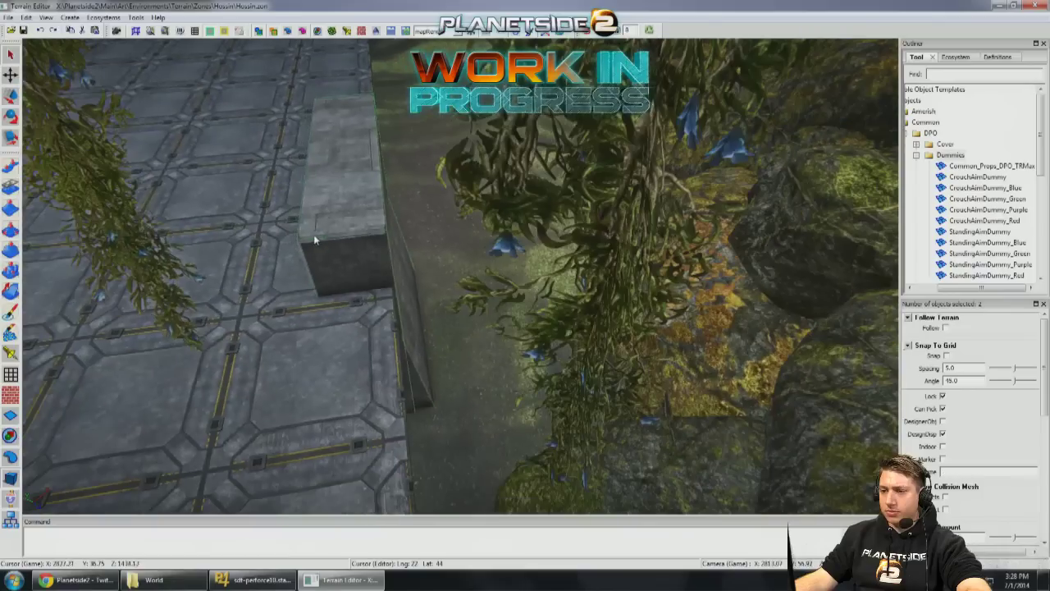
pyautogui.moveTo(392, 348); pyautogui.dragTo(402, 351)
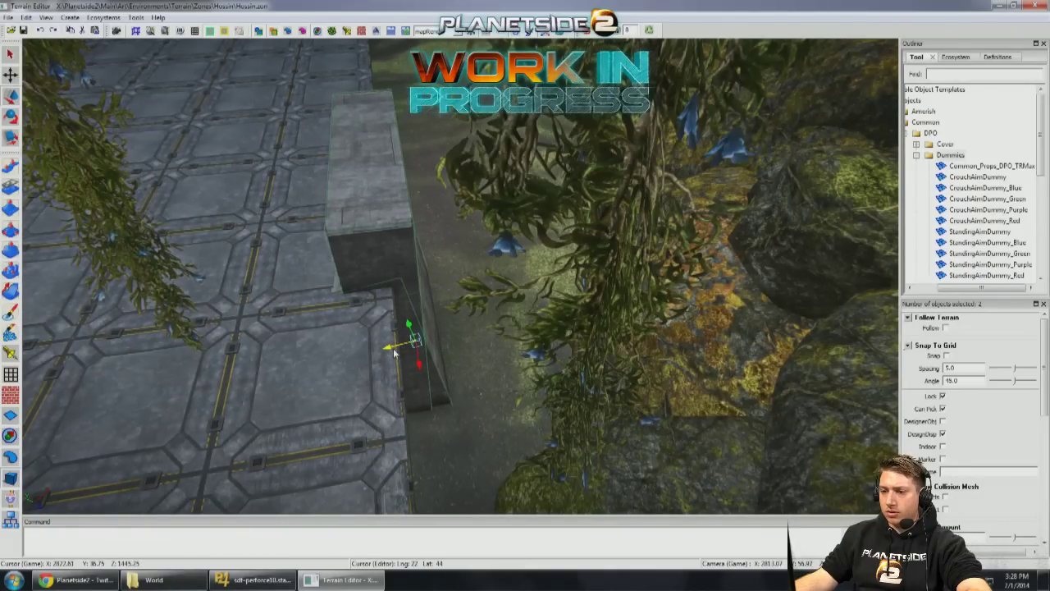
# Step: Place a StandingAimDummy_Blue beside the wall and adjust the height of the two wall supports against it
pyautogui.moveTo(389, 355); pyautogui.dragTo(525, 295, button='right')
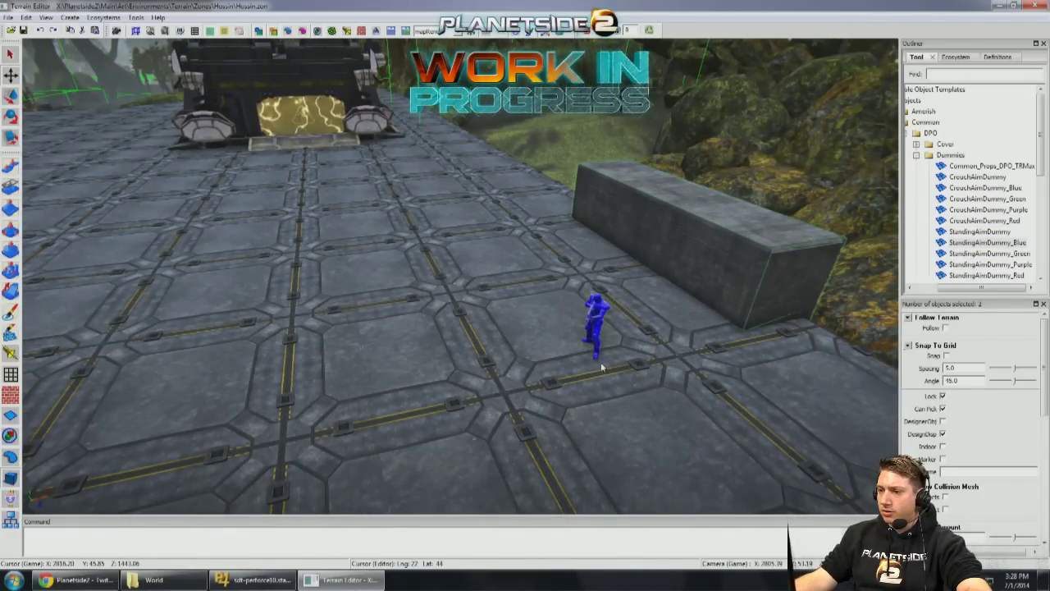
pyautogui.moveTo(608, 274); pyautogui.dragTo(474, 294, button='right')
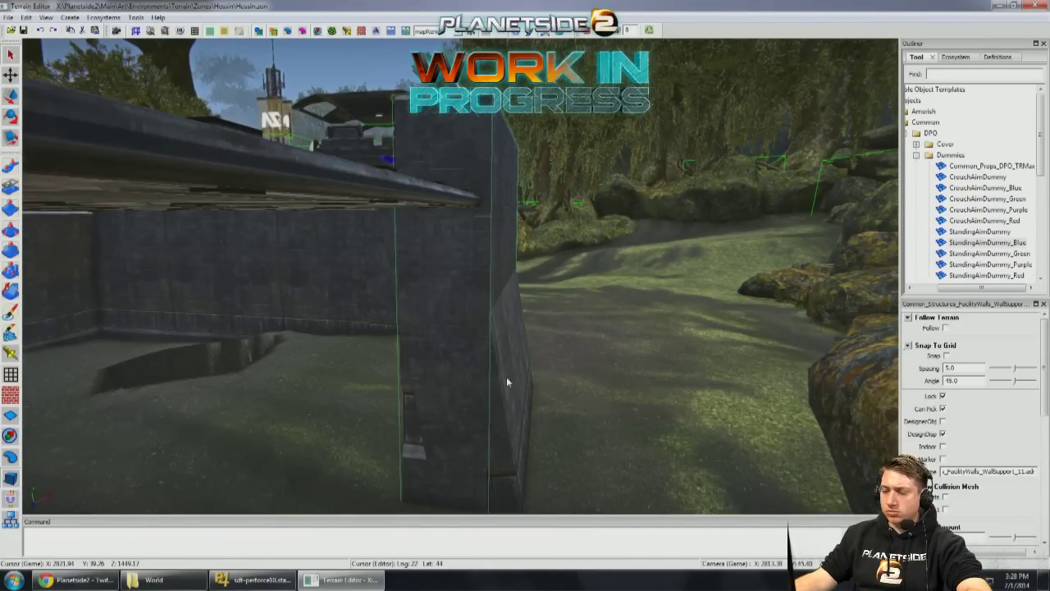
pyautogui.keyDown('ctrl'); pyautogui.click(497, 271); pyautogui.keyUp('ctrl')
pyautogui.moveTo(498, 326); pyautogui.dragTo(569, 433, button='right')
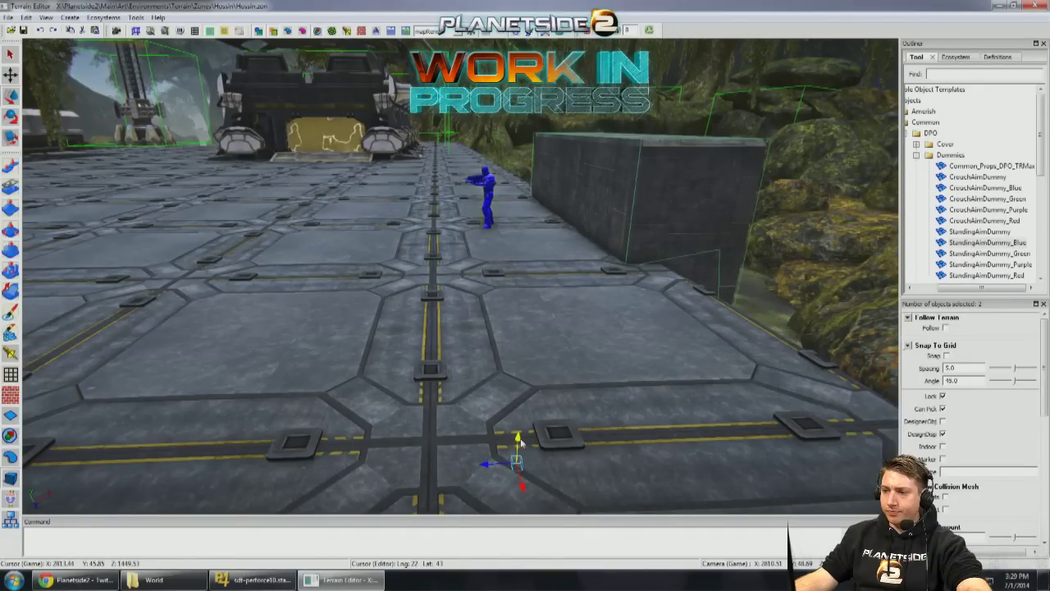
# Step: Enable grid snapping and duplicate the pair of wall supports end to end along the platform's edge, past the spawn building
pyautogui.moveTo(570, 432); pyautogui.dragTo(776, 318, button='right')
pyautogui.moveTo(703, 311); pyautogui.dragTo(480, 398, button='right')
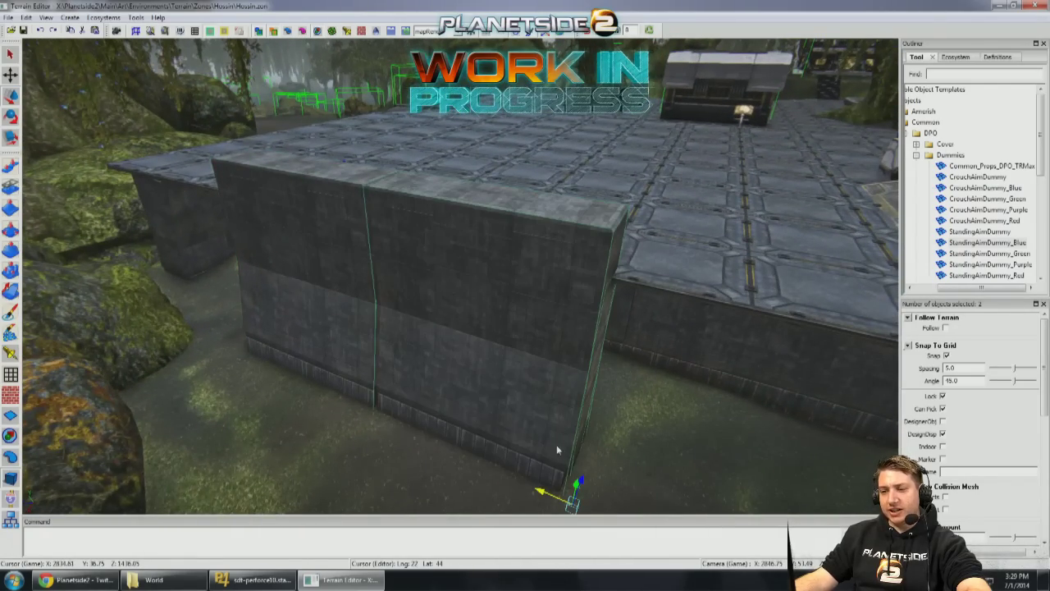
pyautogui.moveTo(556, 445); pyautogui.dragTo(506, 391, button='right')
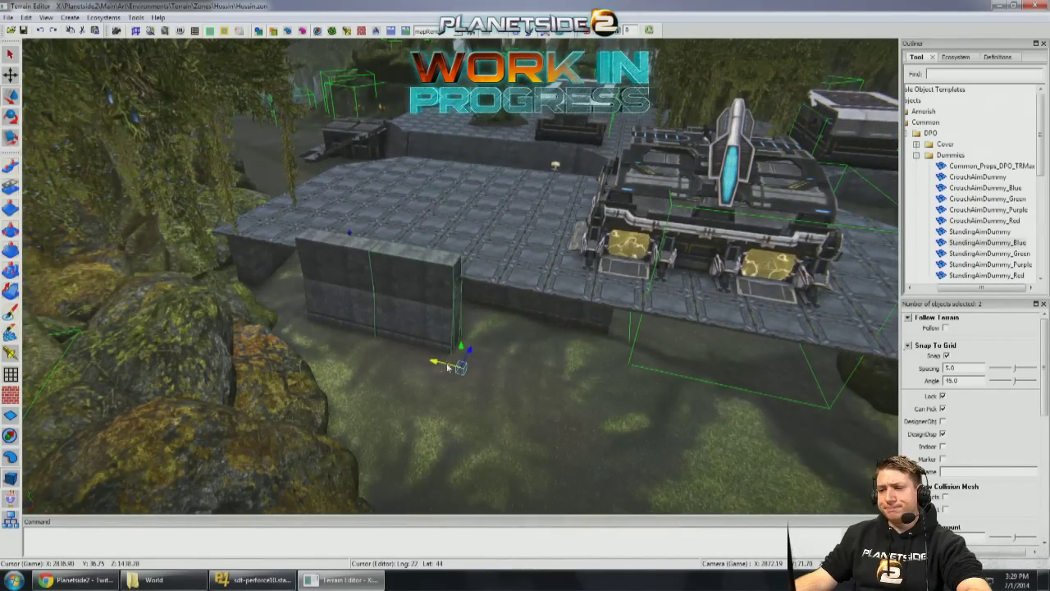
pyautogui.moveTo(494, 383); pyautogui.dragTo(535, 391, button='right')
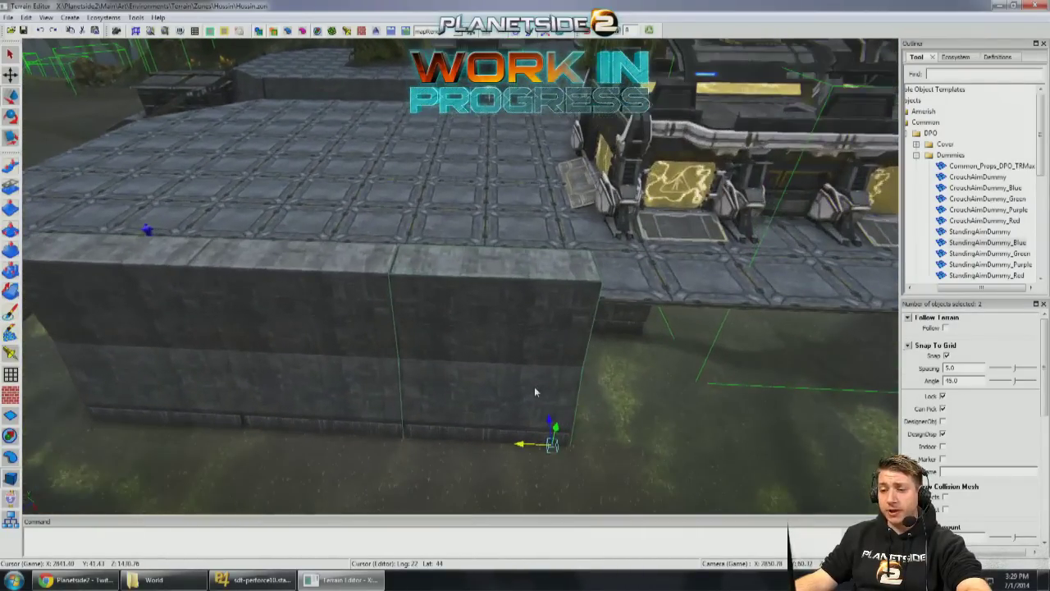
pyautogui.moveTo(786, 447); pyautogui.dragTo(600, 395, button='right')
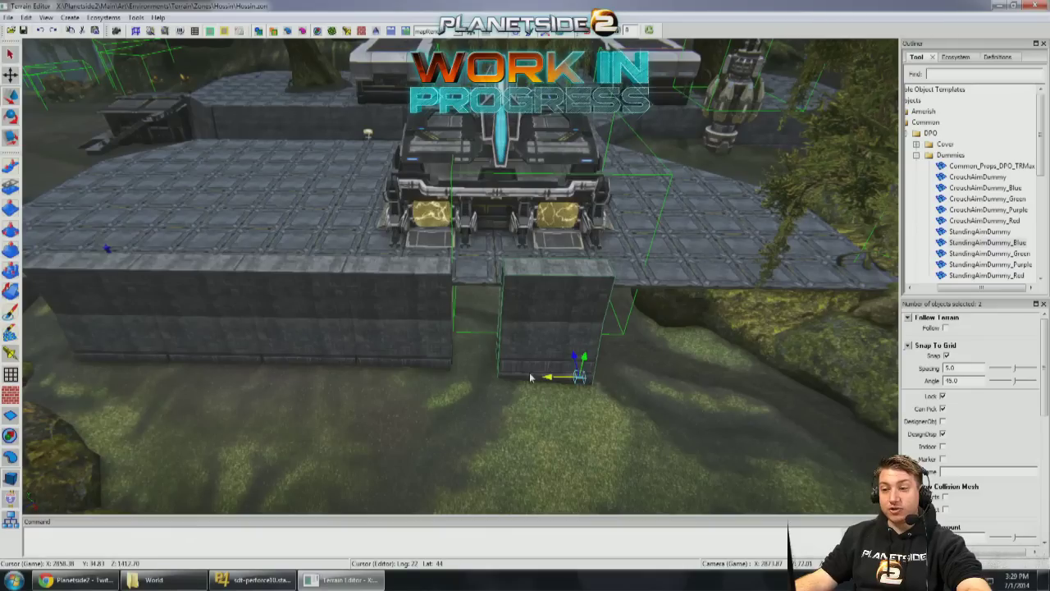
pyautogui.moveTo(496, 378); pyautogui.dragTo(502, 372, button='right')
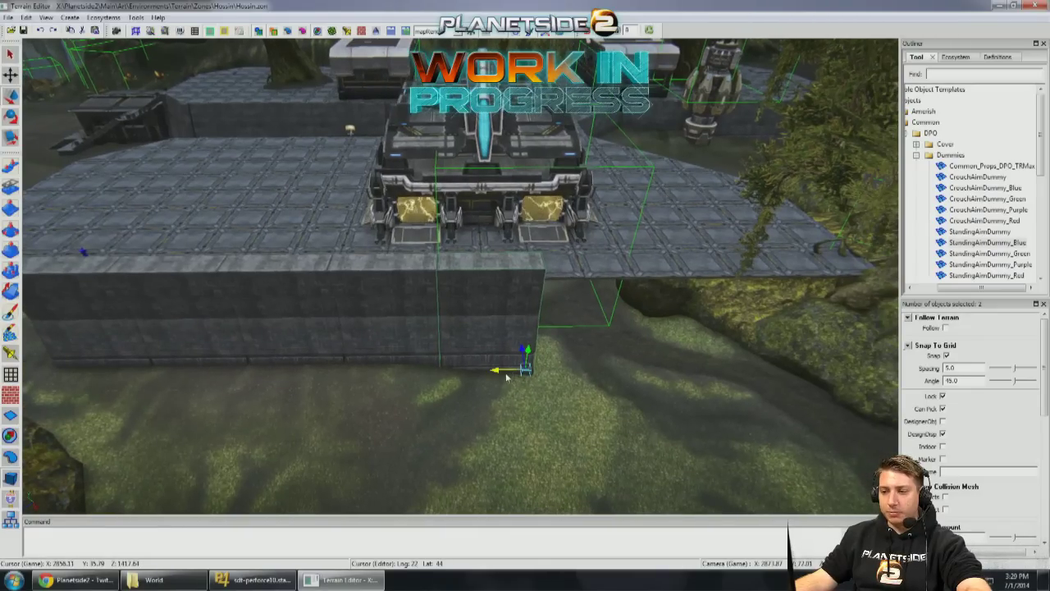
pyautogui.moveTo(639, 375); pyautogui.dragTo(540, 373, button='right')
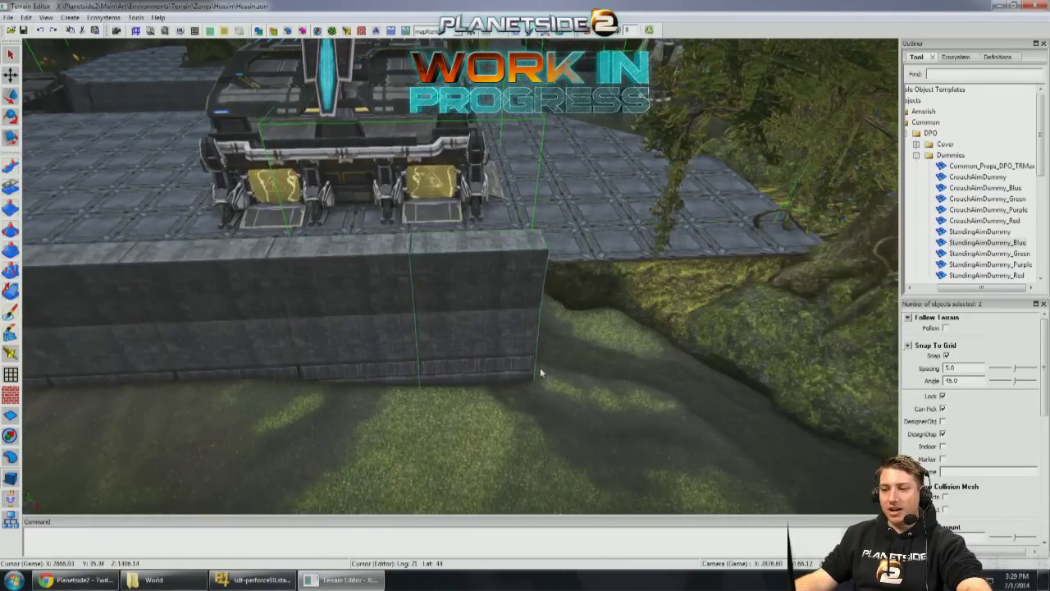
pyautogui.moveTo(672, 372); pyautogui.dragTo(621, 340, button='right')
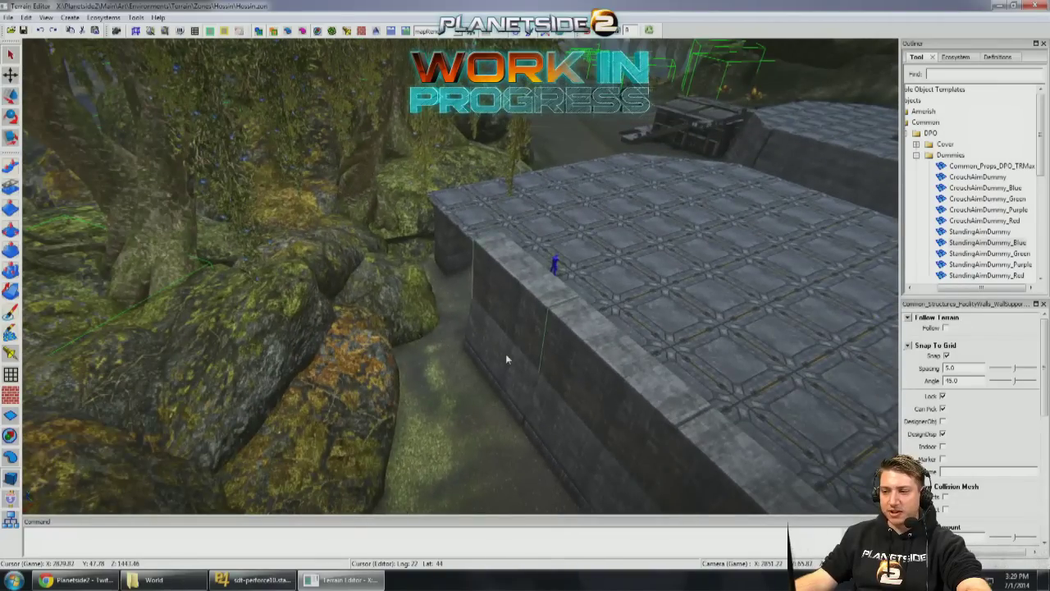
# Step: Select wall supports in the row and examine the wall along the platform from both ends and from deck level
pyautogui.click(548, 439)
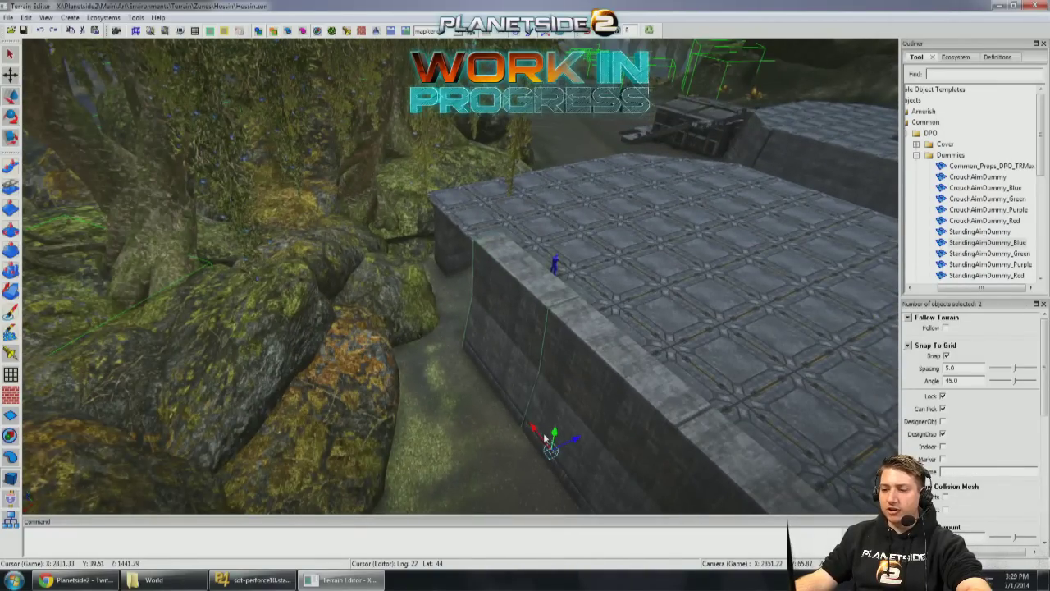
pyautogui.moveTo(511, 380); pyautogui.dragTo(616, 275, button='right')
pyautogui.moveTo(570, 314); pyautogui.dragTo(505, 324, button='right')
pyautogui.moveTo(591, 303); pyautogui.dragTo(546, 288, button='right')
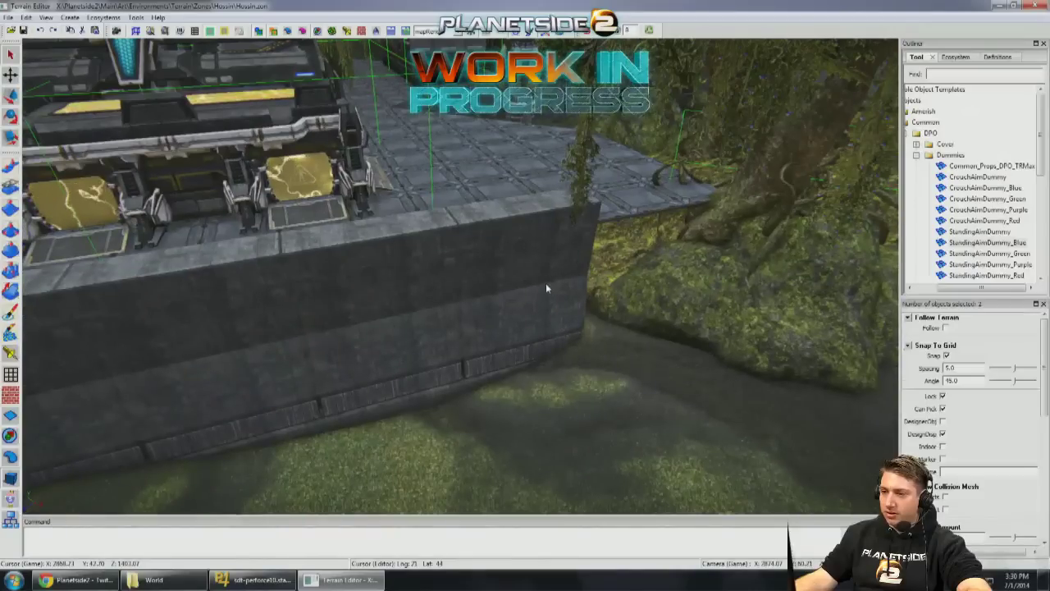
pyautogui.click(554, 398)
pyautogui.moveTo(554, 398); pyautogui.dragTo(151, 306, button='right')
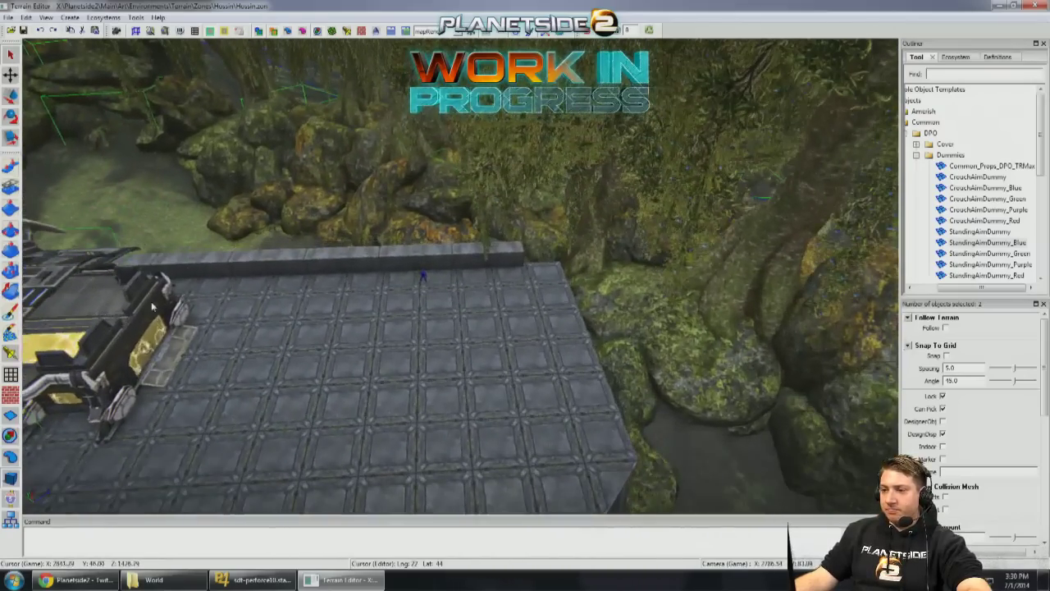
pyautogui.moveTo(434, 261)
pyautogui.mouseDown(button='right')
pyautogui.moveTo(460, 244)
pyautogui.moveTo(447, 245)
pyautogui.mouseUp(button='right')
pyautogui.moveTo(661, 280); pyautogui.dragTo(537, 291, button='right')
pyautogui.press('f')
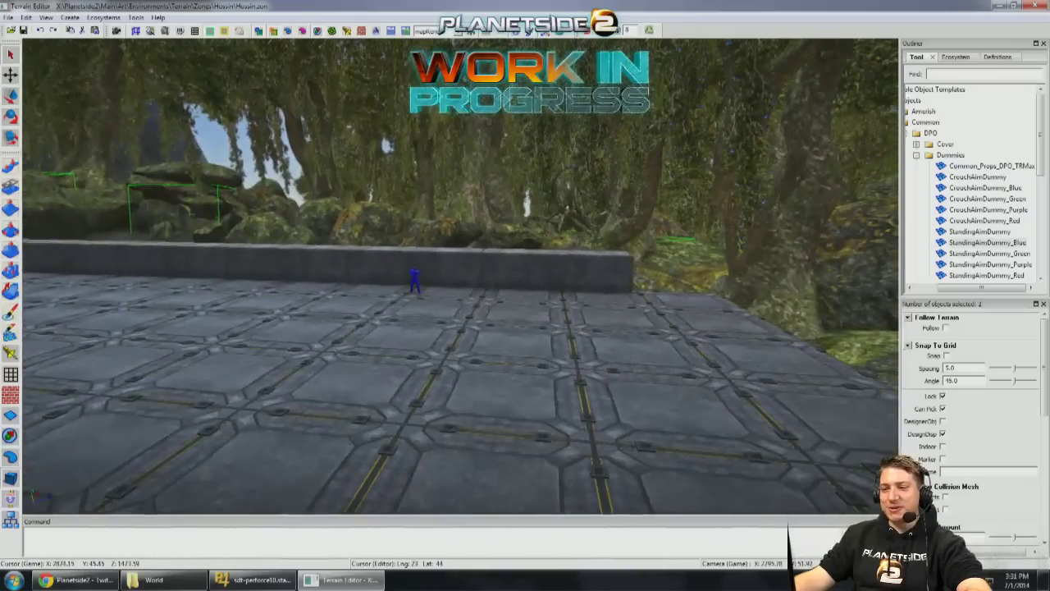
pyautogui.click(597, 279)
pyautogui.press('f')
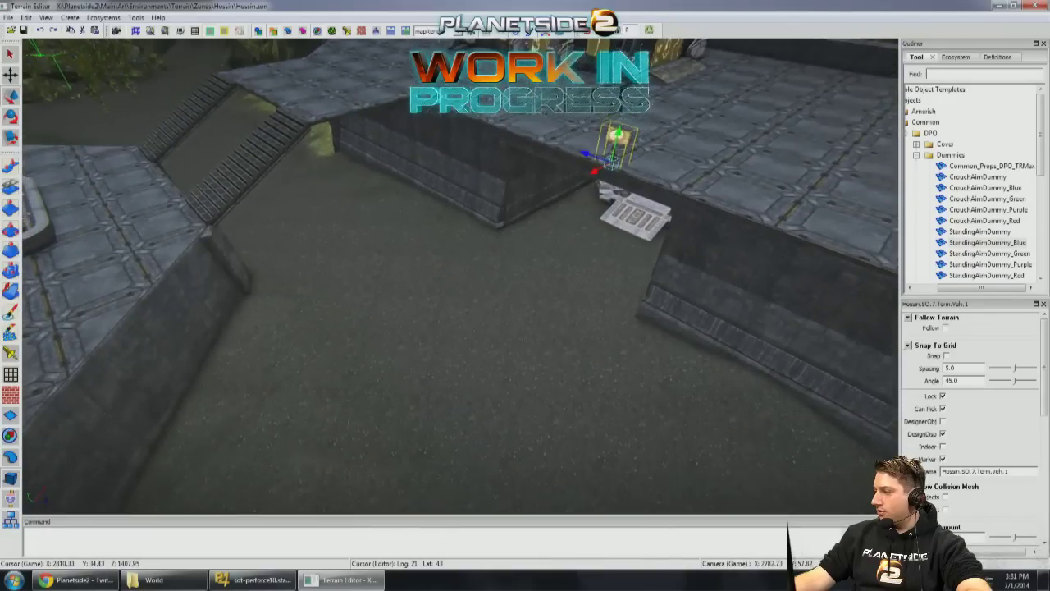
# Step: Move the vehicle terminal off the upper platform and across the gap to the opposite platform with the tree planter
pyautogui.moveTo(597, 180); pyautogui.dragTo(333, 283)
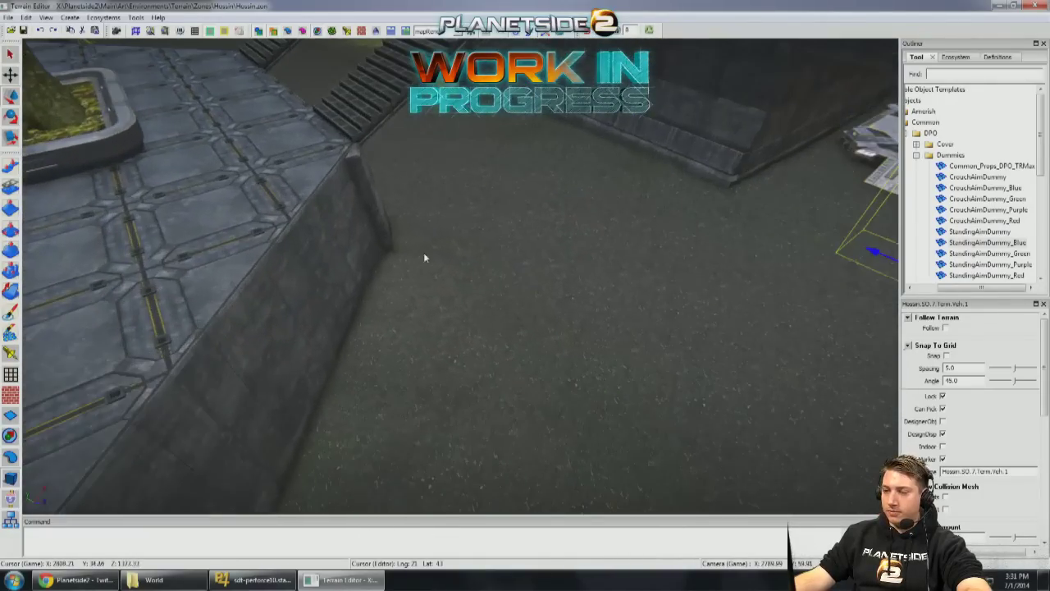
pyautogui.moveTo(633, 271); pyautogui.dragTo(287, 236)
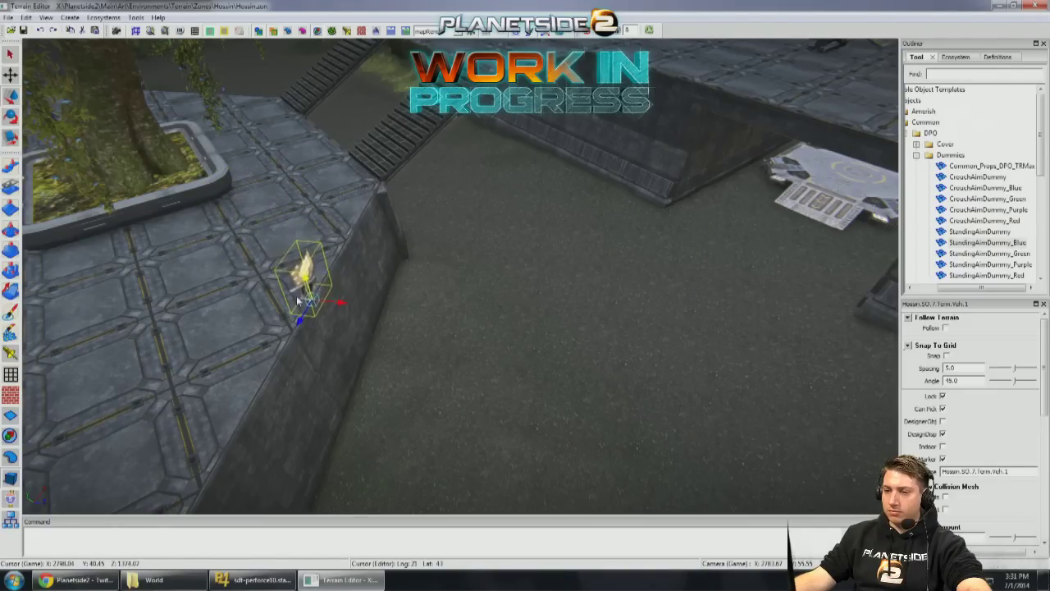
pyautogui.press('w')
pyautogui.press('w')
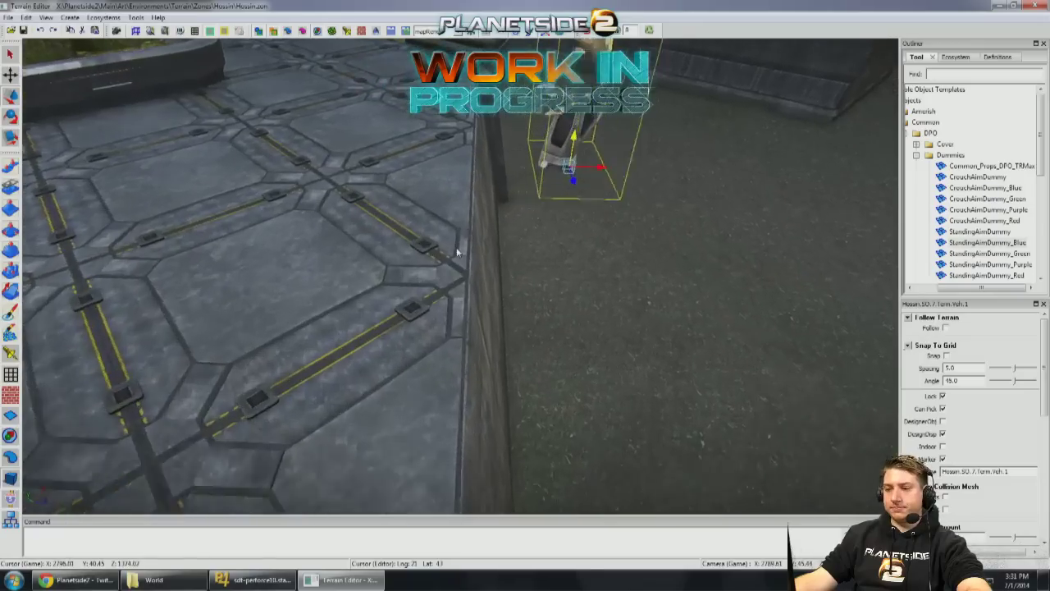
# Step: Fine-tune the vehicle terminal's position so it stands on the planter platform's surface right at its edge
pyautogui.moveTo(574, 141); pyautogui.dragTo(413, 208)
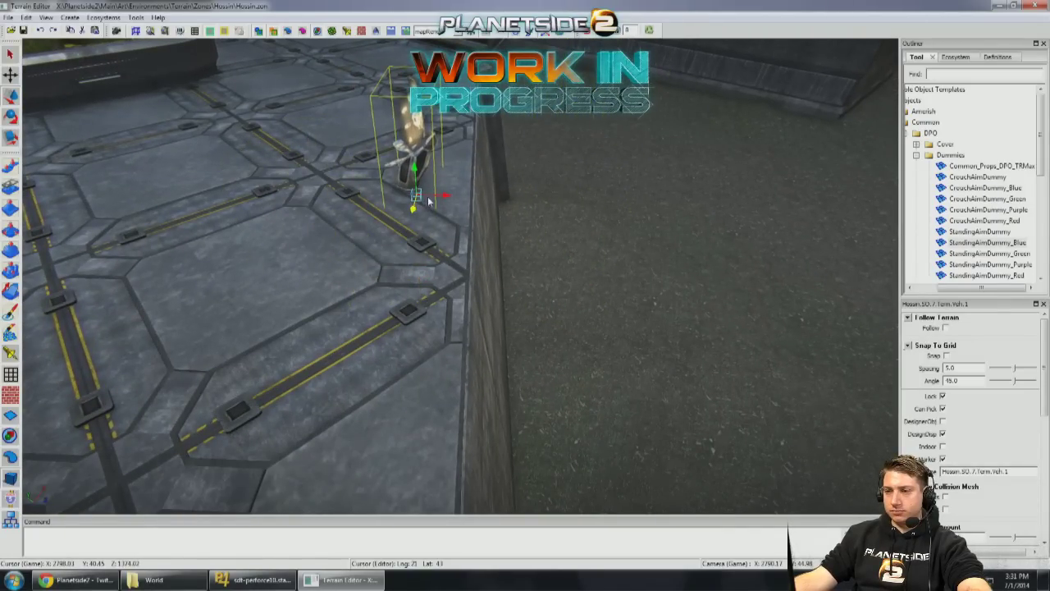
pyautogui.moveTo(460, 207); pyautogui.dragTo(511, 198, button='middle')
pyautogui.moveTo(474, 176); pyautogui.dragTo(479, 167)
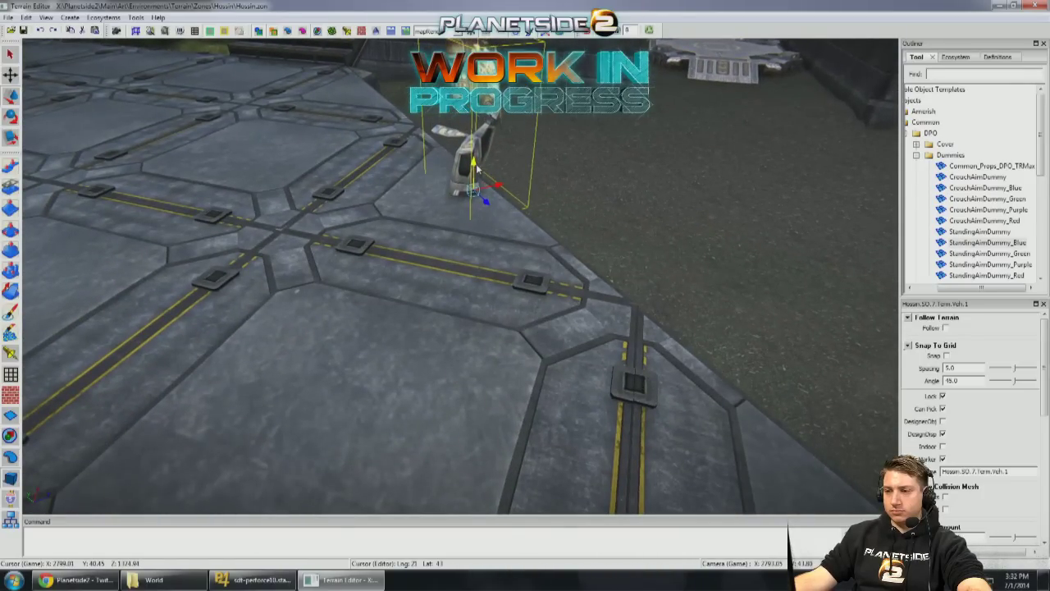
pyautogui.moveTo(558, 199); pyautogui.dragTo(441, 211, button='middle')
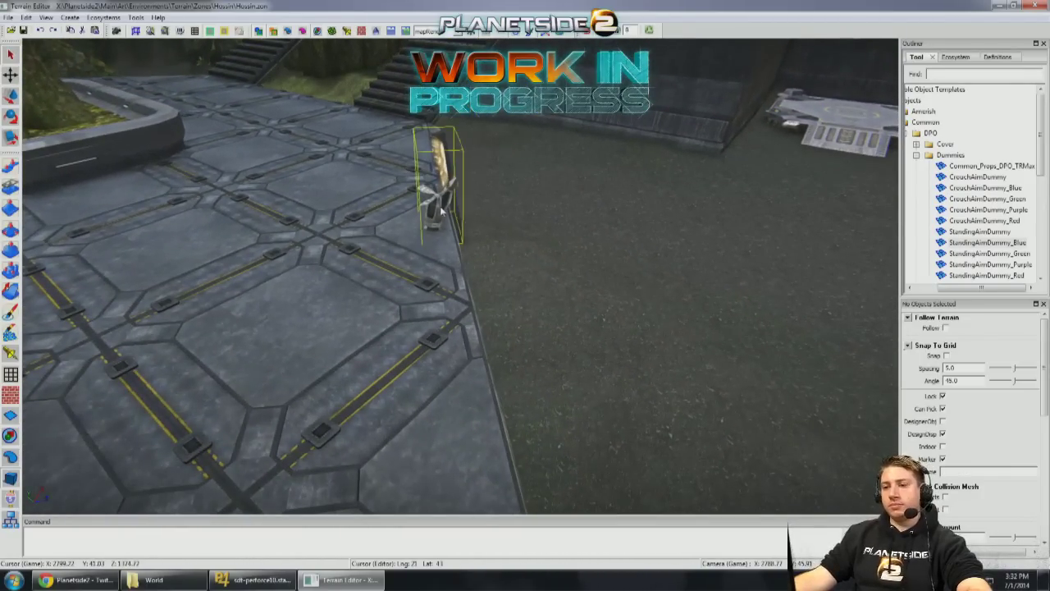
# Step: Select the MiningPlatform02_4x4 piece above the stairs and examine the trench passage running beneath it
pyautogui.moveTo(500, 232); pyautogui.dragTo(487, 214, button='middle')
pyautogui.moveTo(393, 215); pyautogui.dragTo(381, 236, button='middle')
pyautogui.moveTo(290, 253); pyautogui.dragTo(366, 241, button='middle')
pyautogui.moveTo(530, 243); pyautogui.dragTo(481, 269, button='middle')
pyautogui.moveTo(349, 279); pyautogui.dragTo(310, 261)
pyautogui.moveTo(427, 256); pyautogui.dragTo(424, 257, button='middle')
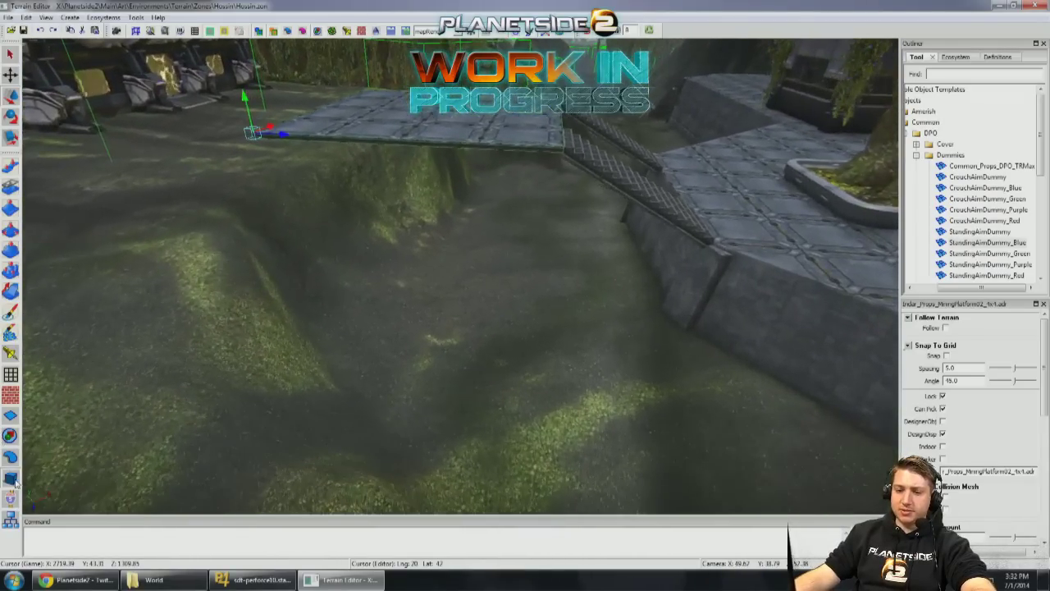
pyautogui.doubleClick(946, 144)
pyautogui.scroll(-2, 965, 187)
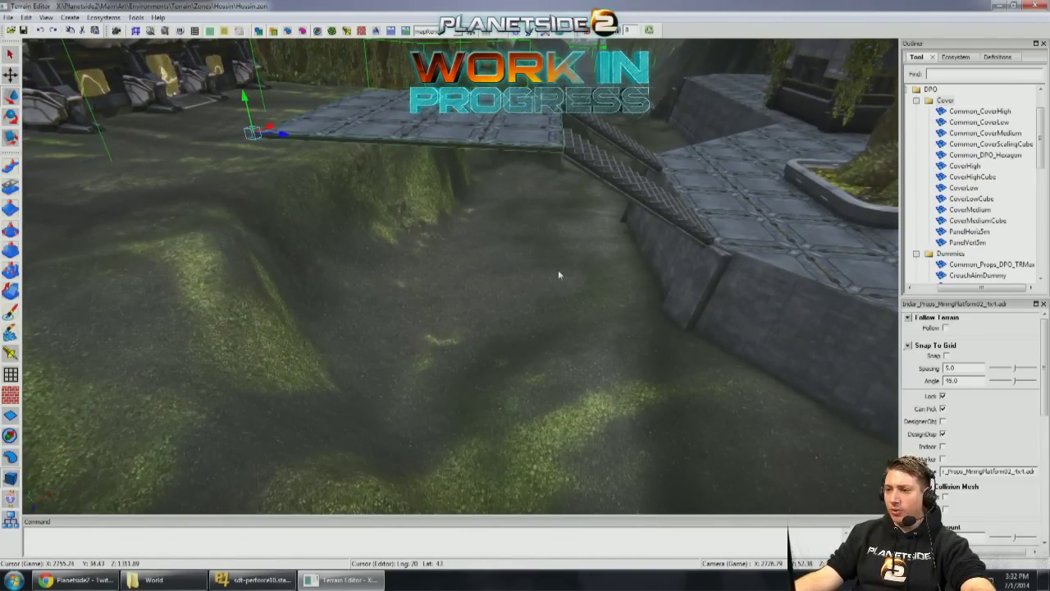
pyautogui.moveTo(558, 274); pyautogui.dragTo(723, 263, button='middle')
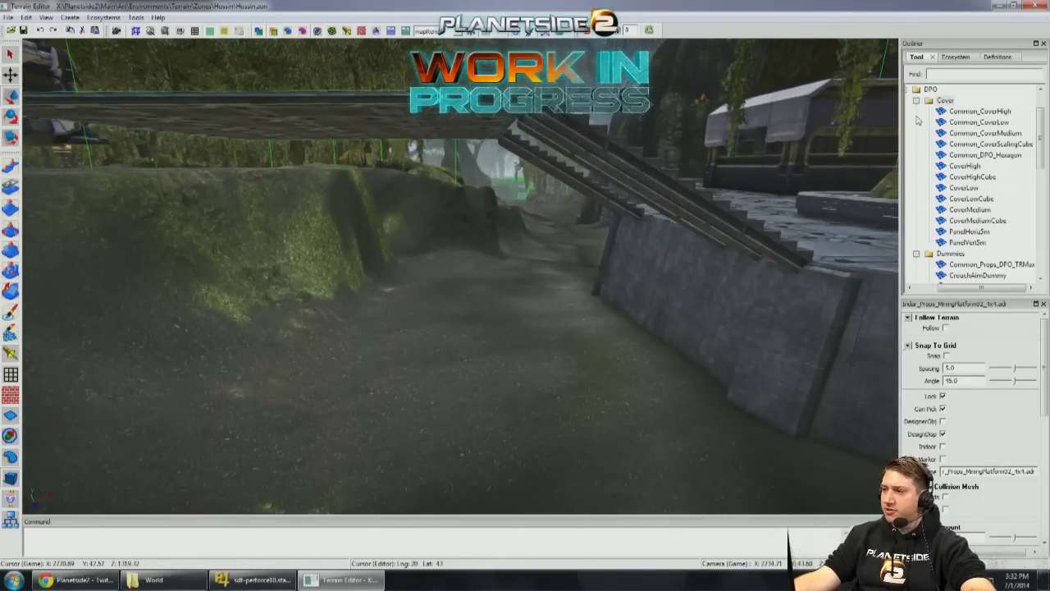
pyautogui.doubleClick(942, 101)
pyautogui.scroll(2, 952, 120)
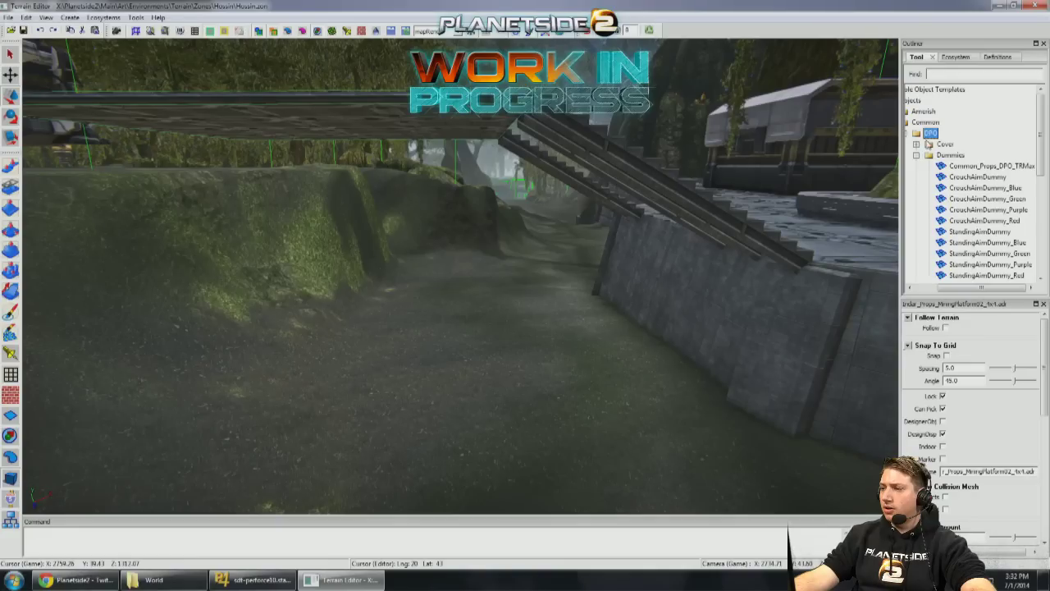
# Step: Place the StaticVehicles_Vanguard_01 tank in the trench below the bridge and duplicate it sideways into a row of three
pyautogui.doubleClick(928, 156)
pyautogui.doubleClick(984, 255)
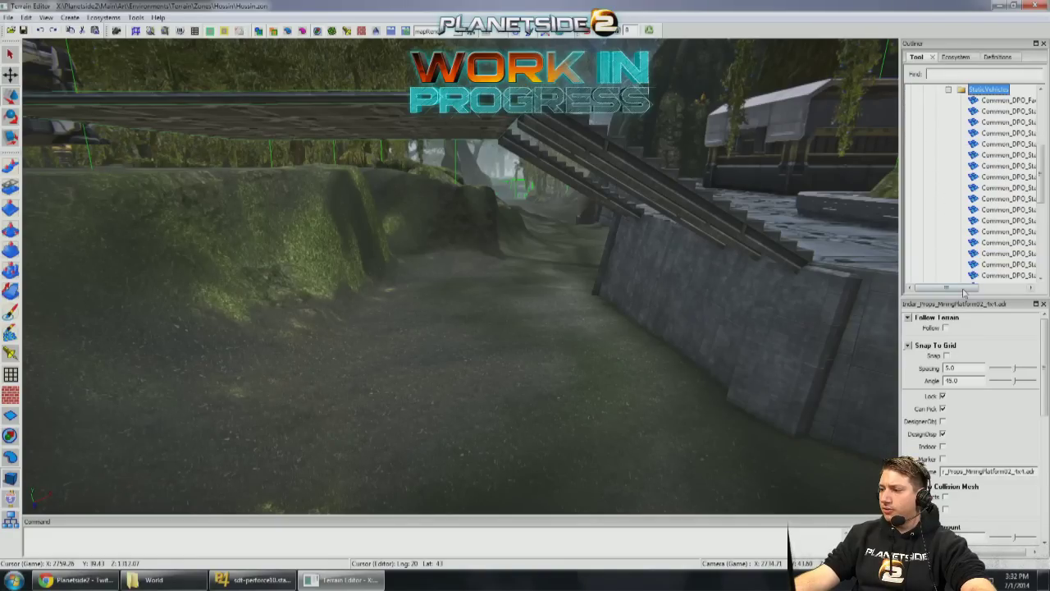
pyautogui.scroll(-5, 983, 258)
pyautogui.scroll(-2, 982, 258)
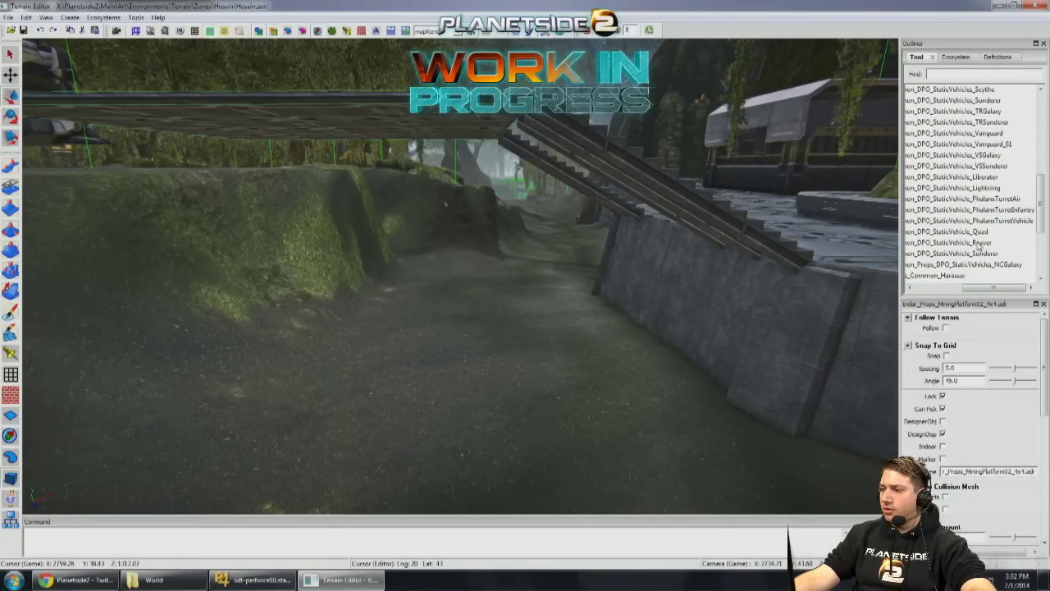
pyautogui.moveTo(985, 144); pyautogui.dragTo(497, 326)
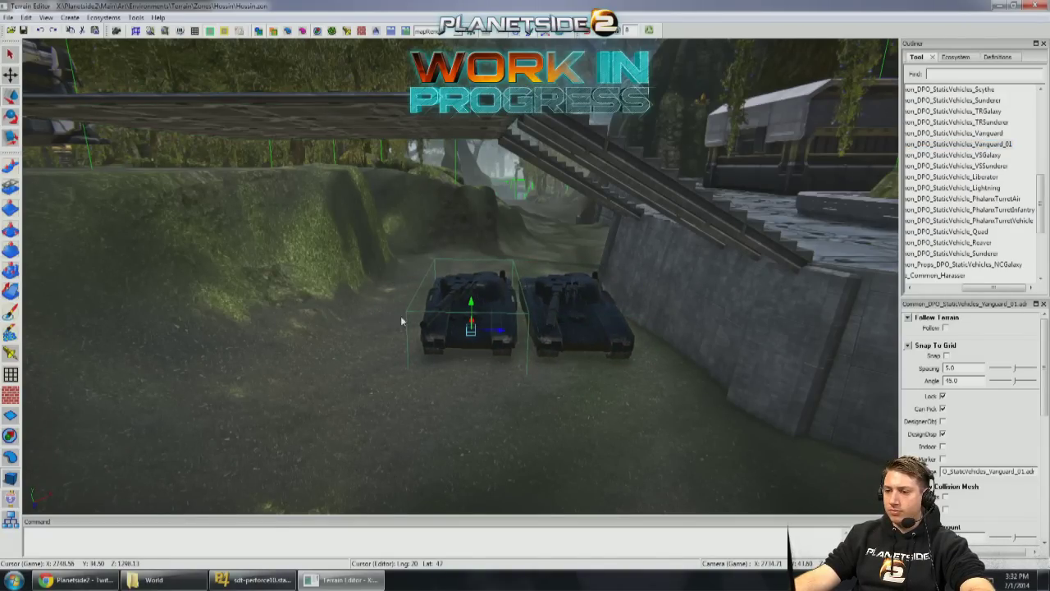
pyautogui.keyDown('shift'); pyautogui.moveTo(381, 312); pyautogui.dragTo(274, 308); pyautogui.keyUp('shift')
pyautogui.moveTo(469, 332)
pyautogui.mouseDown(button='right')
pyautogui.moveTo(451, 327)
pyautogui.moveTo(492, 332)
pyautogui.moveTo(475, 331)
pyautogui.mouseUp(button='right')
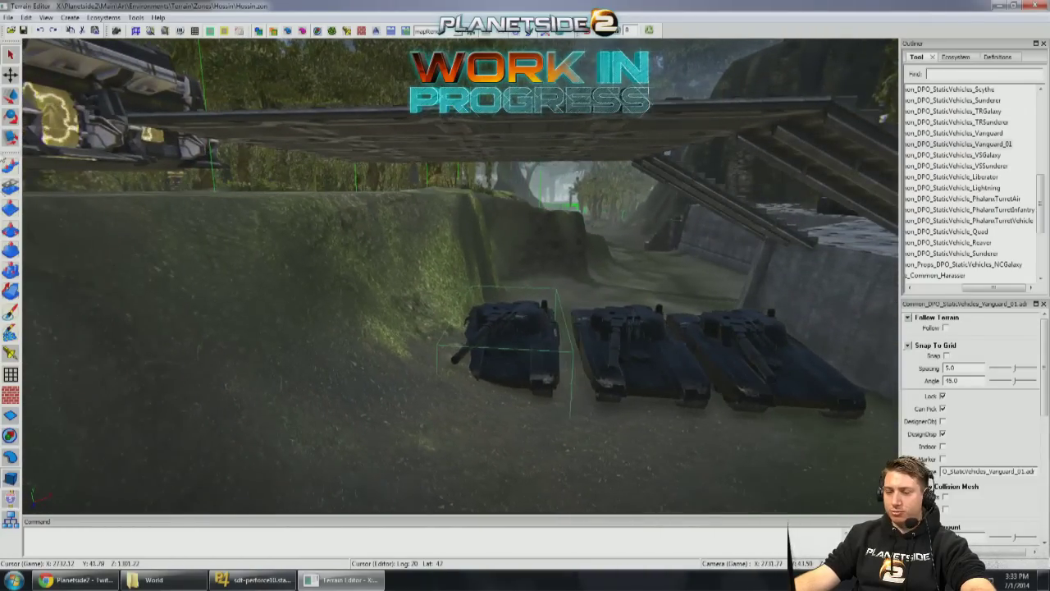
# Step: Carve down the trench floor and bank beside the row of tanks using the Pull Brush with direction Down, reducing its size to 8
pyautogui.click(10, 167)
pyautogui.moveTo(525, 239); pyautogui.dragTo(536, 228, button='right')
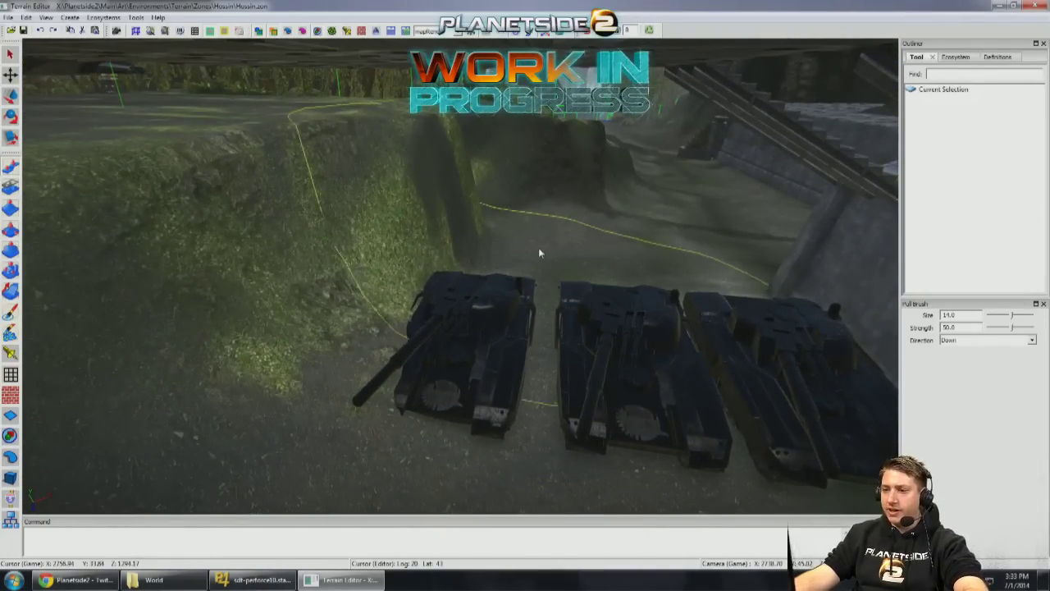
pyautogui.keyDown('ctrl'); pyautogui.scroll(-3, 542, 257); pyautogui.keyUp('ctrl')
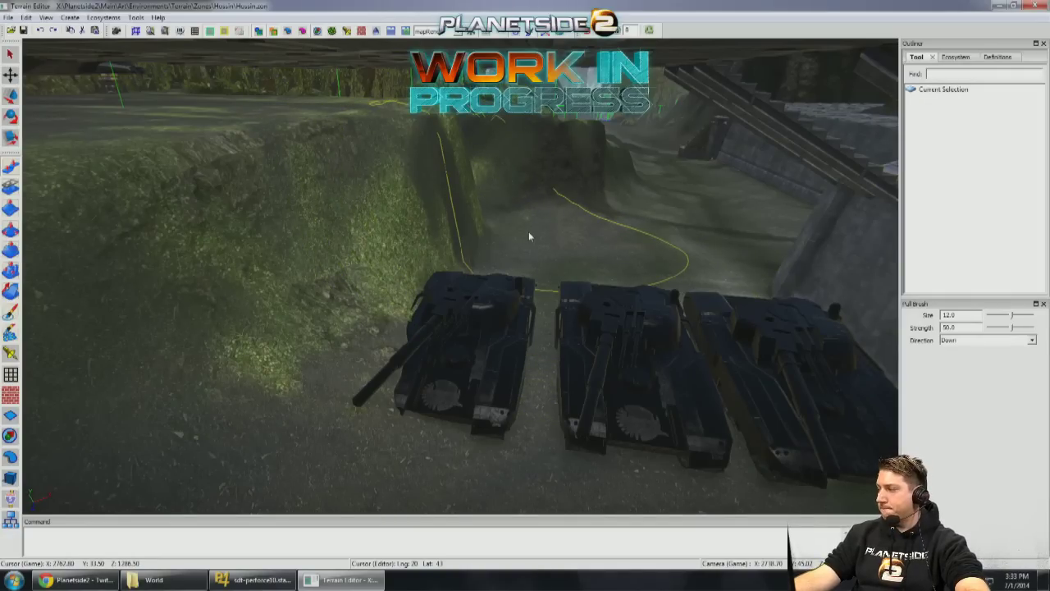
pyautogui.keyDown('ctrl'); pyautogui.scroll(-1, 531, 253); pyautogui.keyUp('ctrl')
pyautogui.moveTo(522, 270)
pyautogui.mouseDown()
pyautogui.moveTo(498, 297)
pyautogui.moveTo(508, 314)
pyautogui.moveTo(488, 356)
pyautogui.moveTo(504, 353)
pyautogui.moveTo(490, 341)
pyautogui.moveTo(557, 264)
pyautogui.moveTo(458, 366)
pyautogui.moveTo(503, 273)
pyautogui.moveTo(520, 265)
pyautogui.moveTo(407, 335)
pyautogui.mouseUp()
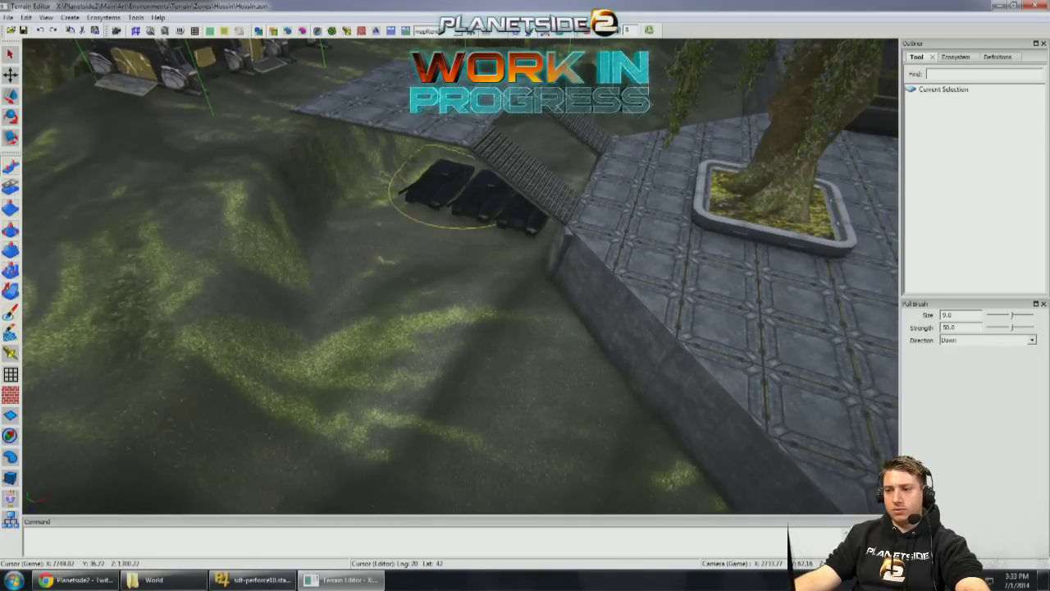
pyautogui.scroll(5, 466, 176)
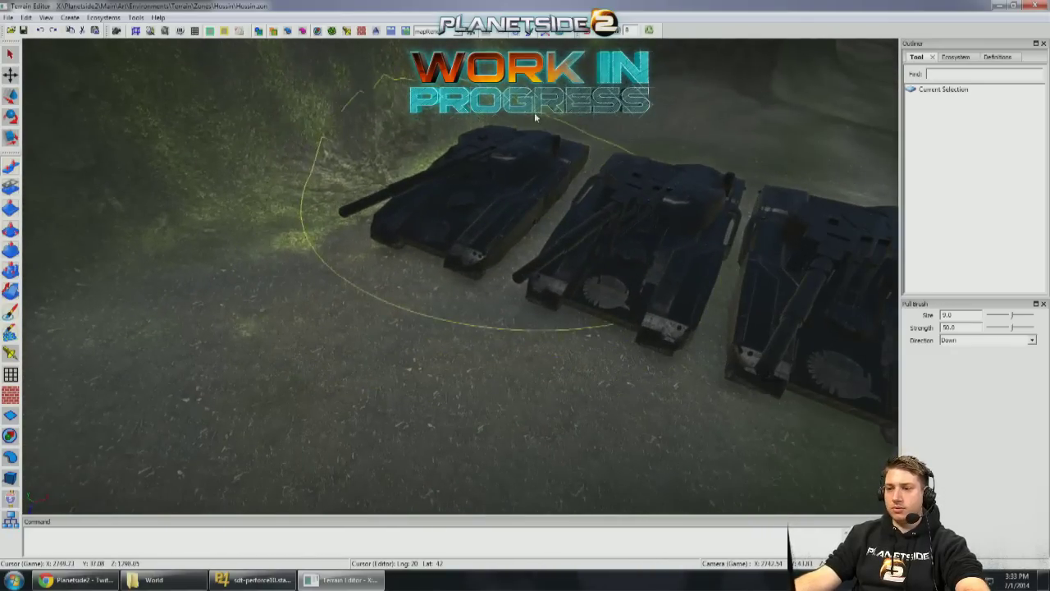
pyautogui.moveTo(466, 176); pyautogui.dragTo(403, 147, button='right')
pyautogui.scroll(-4, 397, 132)
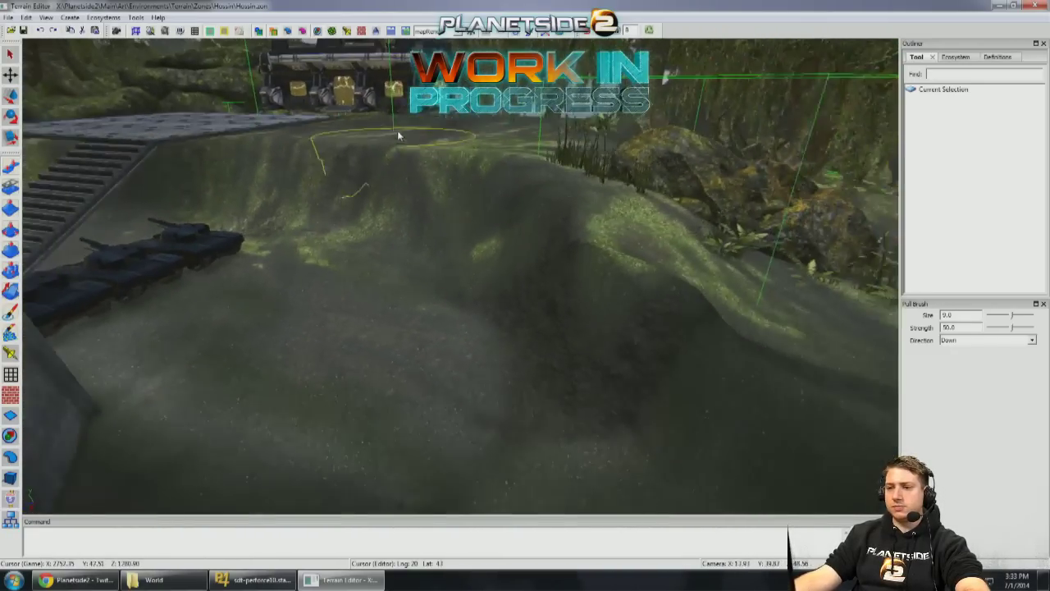
pyautogui.moveTo(390, 297)
pyautogui.mouseDown(button='right')
pyautogui.moveTo(336, 287)
pyautogui.moveTo(447, 318)
pyautogui.moveTo(386, 299)
pyautogui.moveTo(357, 335)
pyautogui.moveTo(456, 311)
pyautogui.mouseUp(button='right')
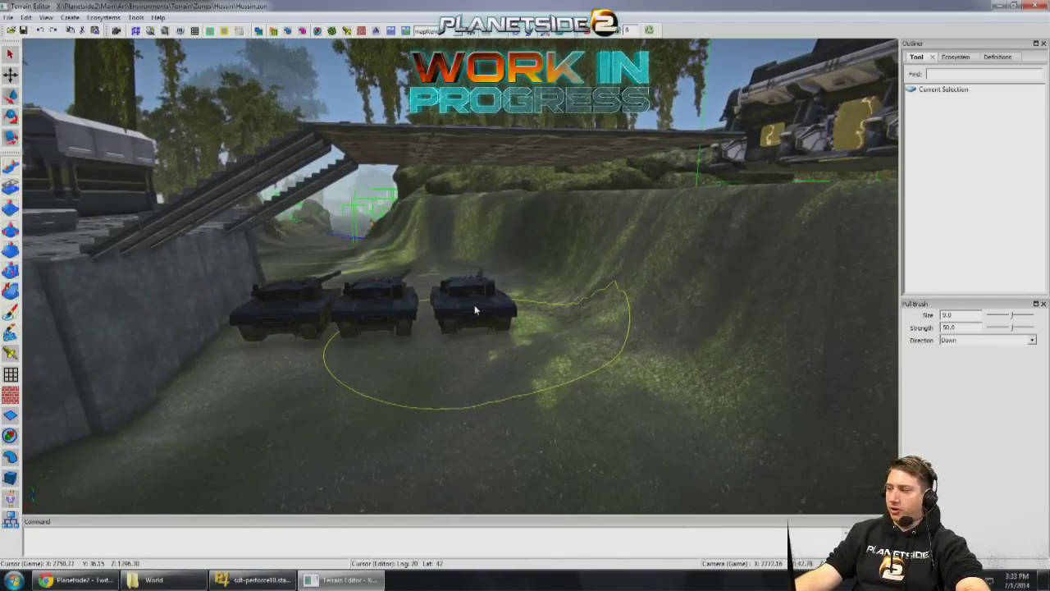
pyautogui.press('[')
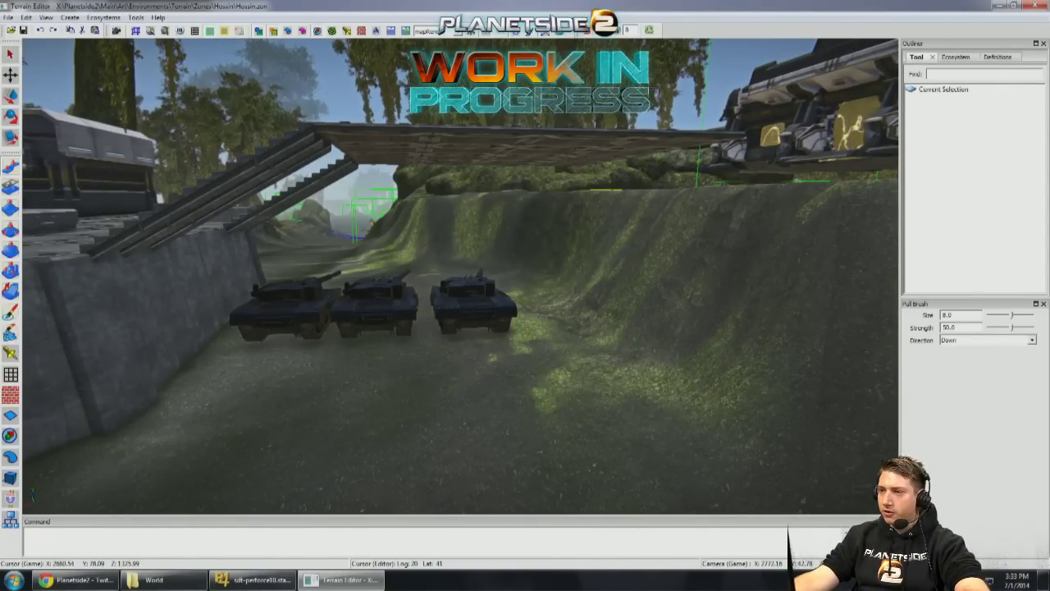
pyautogui.moveTo(406, 303); pyautogui.dragTo(407, 304, button='right')
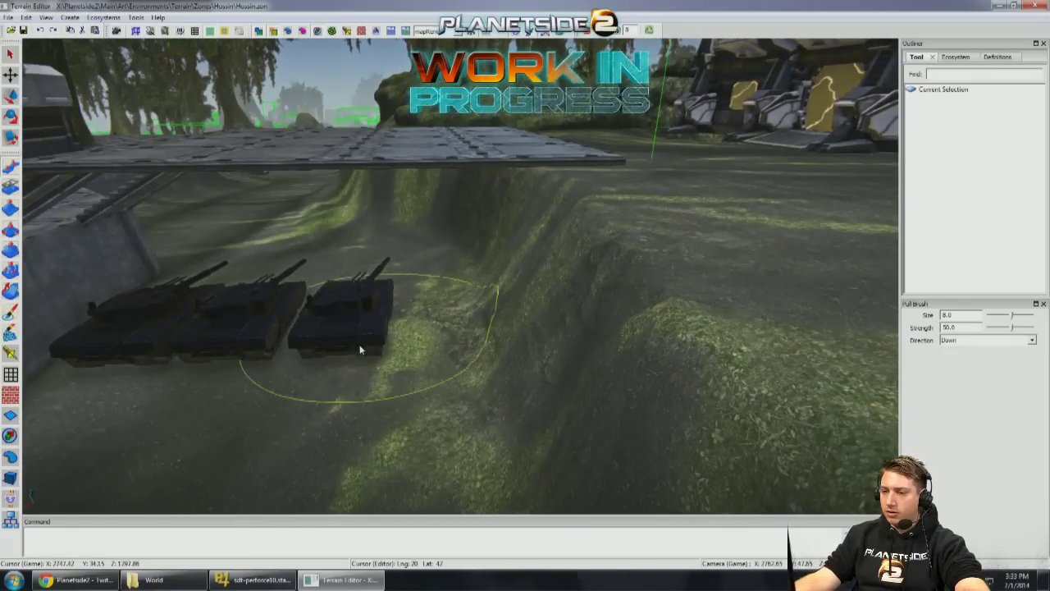
pyautogui.moveTo(327, 418)
pyautogui.mouseDown(button='right')
pyautogui.moveTo(347, 377)
pyautogui.moveTo(117, 454)
pyautogui.mouseUp(button='right')
# Step: Switch to object editing and remove the three Vanguard tanks from the trench
pyautogui.click(9, 479)
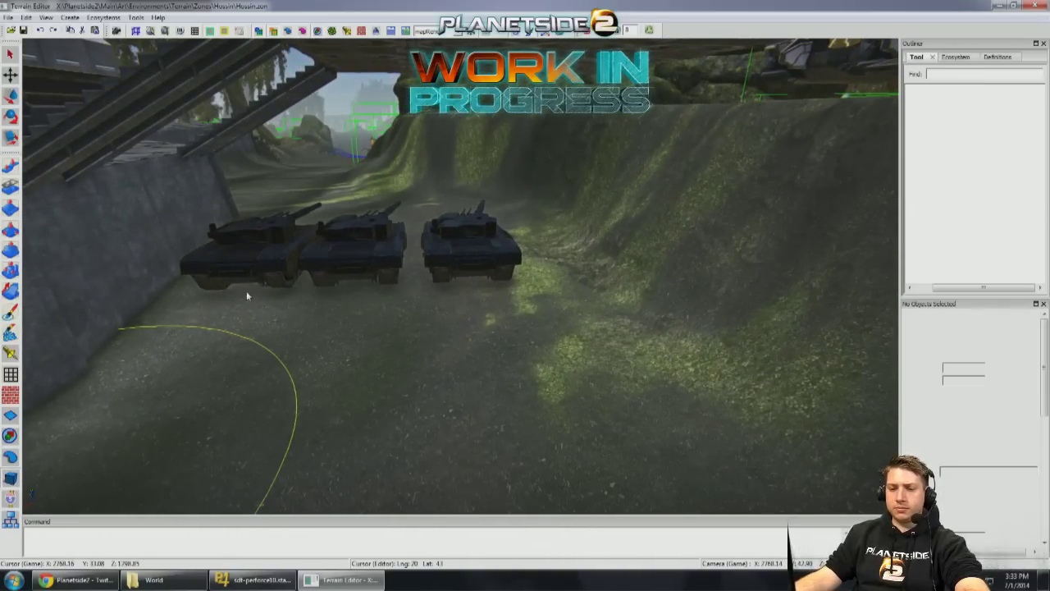
pyautogui.moveTo(519, 246); pyautogui.dragTo(158, 340, button='right')
pyautogui.click(377, 382)
pyautogui.moveTo(377, 382); pyautogui.dragTo(492, 293, button='right')
# Step: Select a pair of existing facility wall pieces and bring them across the base to the trench bank beneath the bridge platform
pyautogui.click(463, 294)
pyautogui.keyDown('ctrl'); pyautogui.click(466, 293); pyautogui.keyUp('ctrl')
pyautogui.scroll(-5, 466, 293)
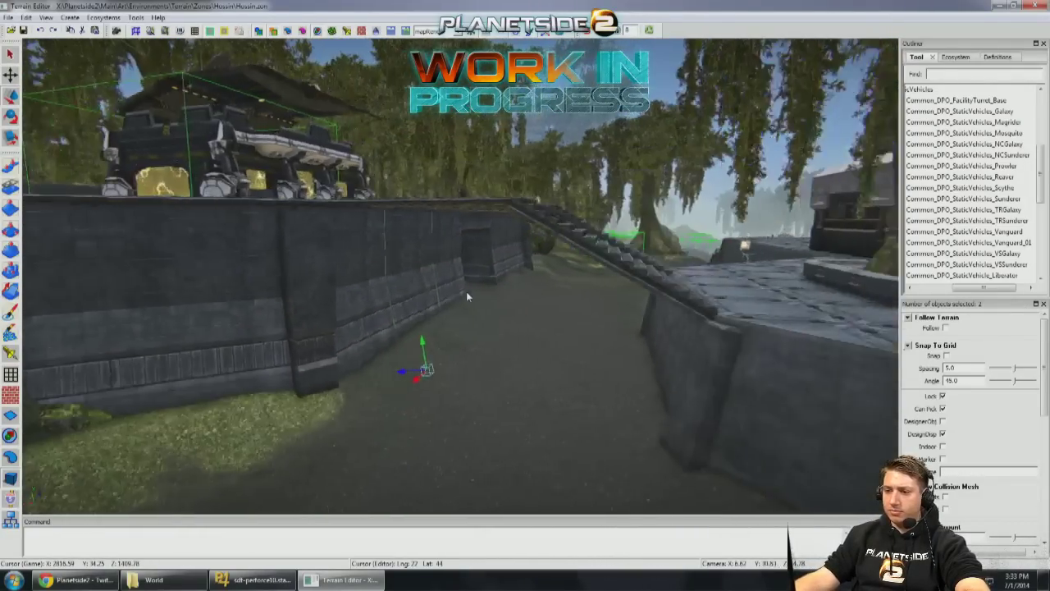
pyautogui.scroll(-3, 467, 291)
pyautogui.moveTo(462, 290); pyautogui.dragTo(290, 184, button='right')
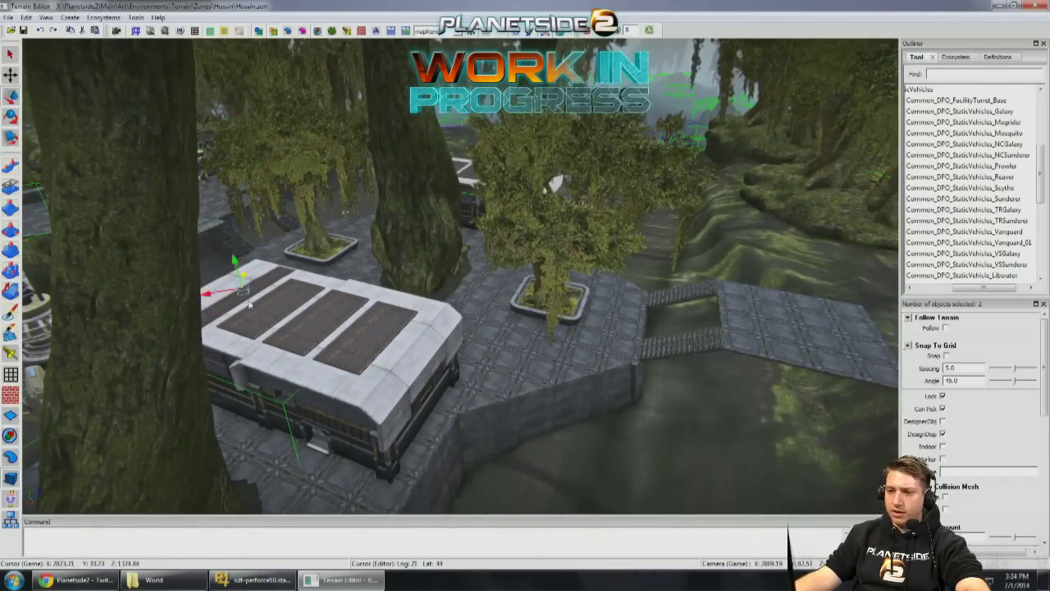
pyautogui.moveTo(358, 253); pyautogui.dragTo(357, 235, button='right')
pyautogui.moveTo(703, 277); pyautogui.dragTo(470, 230, button='right')
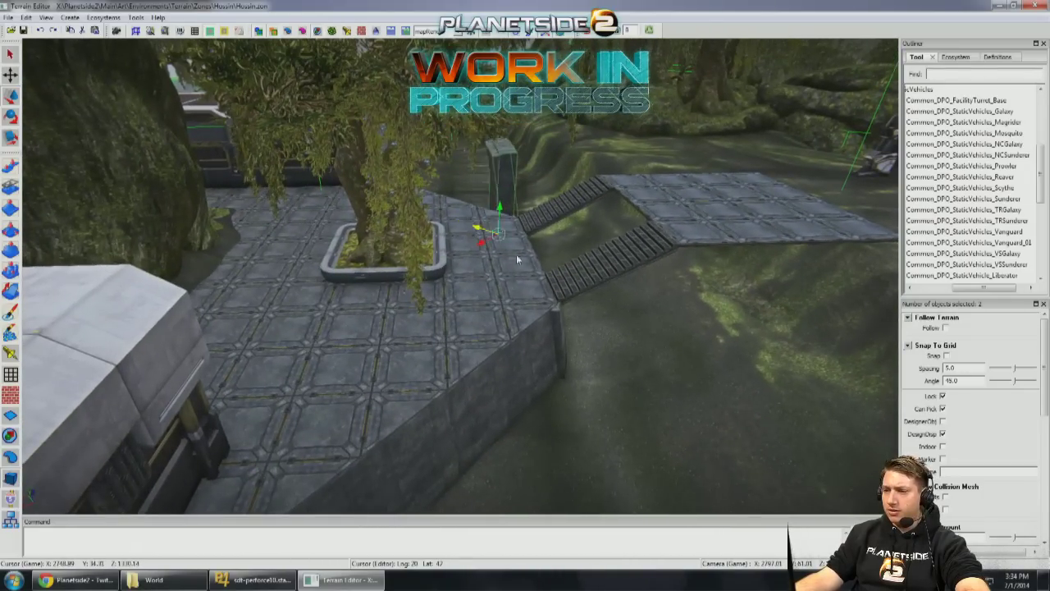
pyautogui.moveTo(516, 259); pyautogui.dragTo(685, 337)
pyautogui.moveTo(685, 338); pyautogui.dragTo(620, 309, button='right')
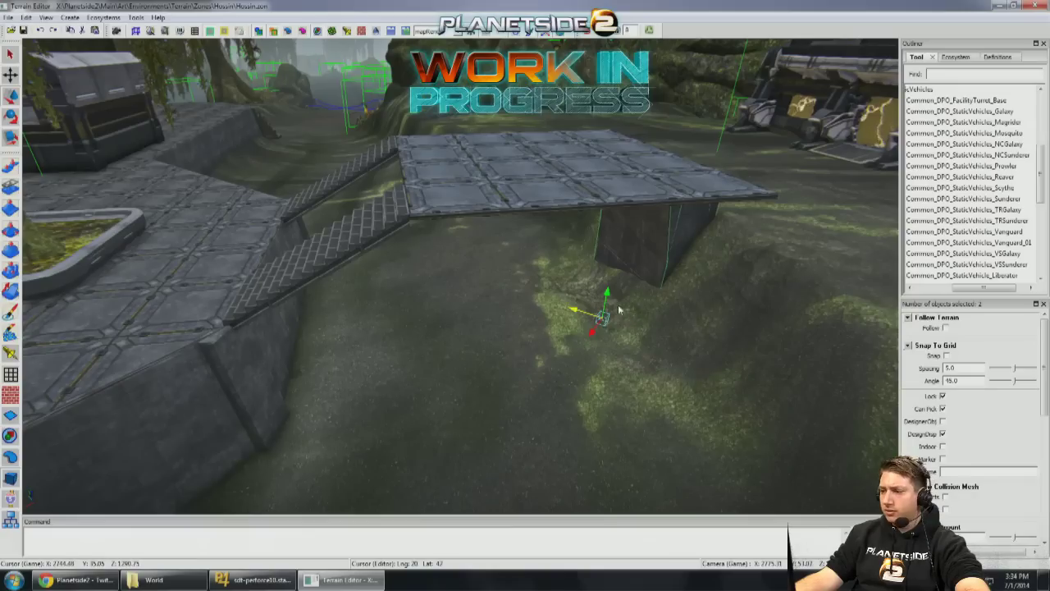
# Step: Rotate the wall pair with snapping on and align it under the bridge platform's edge against the trench bank
pyautogui.moveTo(580, 311); pyautogui.dragTo(688, 310)
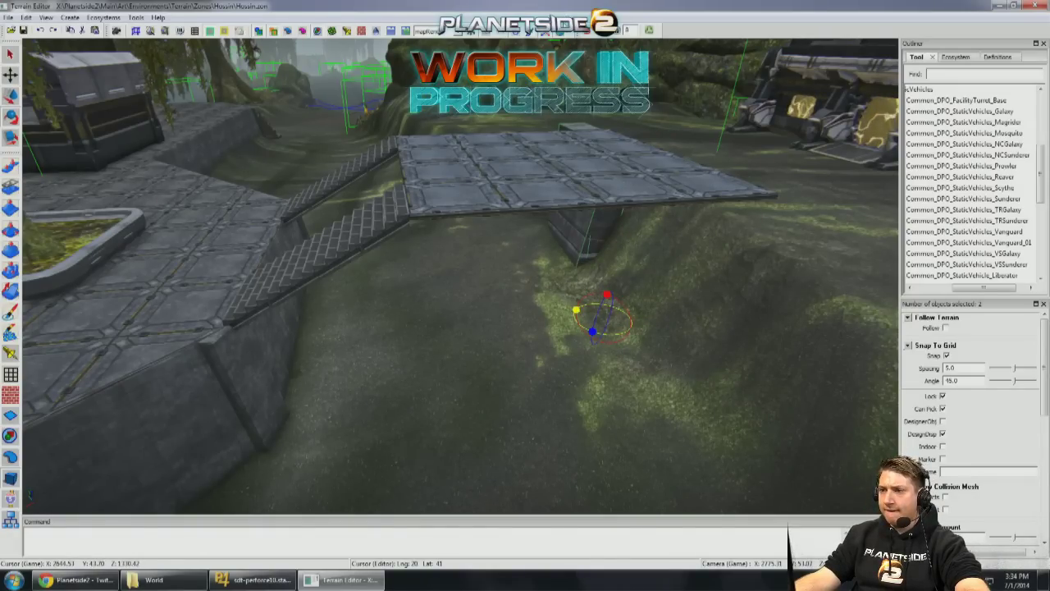
pyautogui.moveTo(568, 239); pyautogui.dragTo(518, 232, button='right')
pyautogui.click(594, 129)
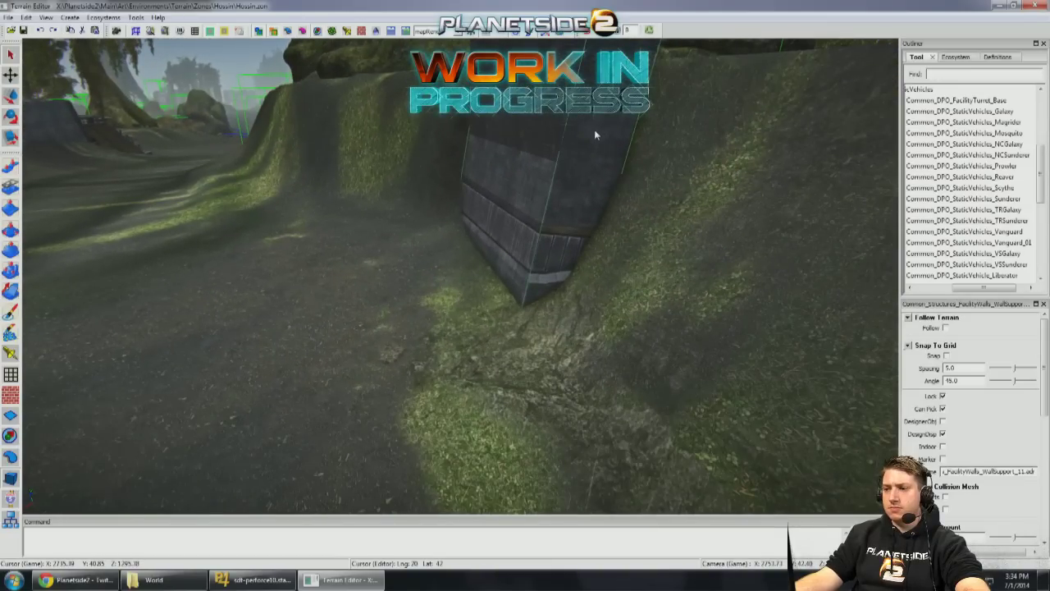
pyautogui.keyDown('ctrl'); pyautogui.click(546, 194); pyautogui.keyUp('ctrl')
pyautogui.scroll(-3, 543, 111)
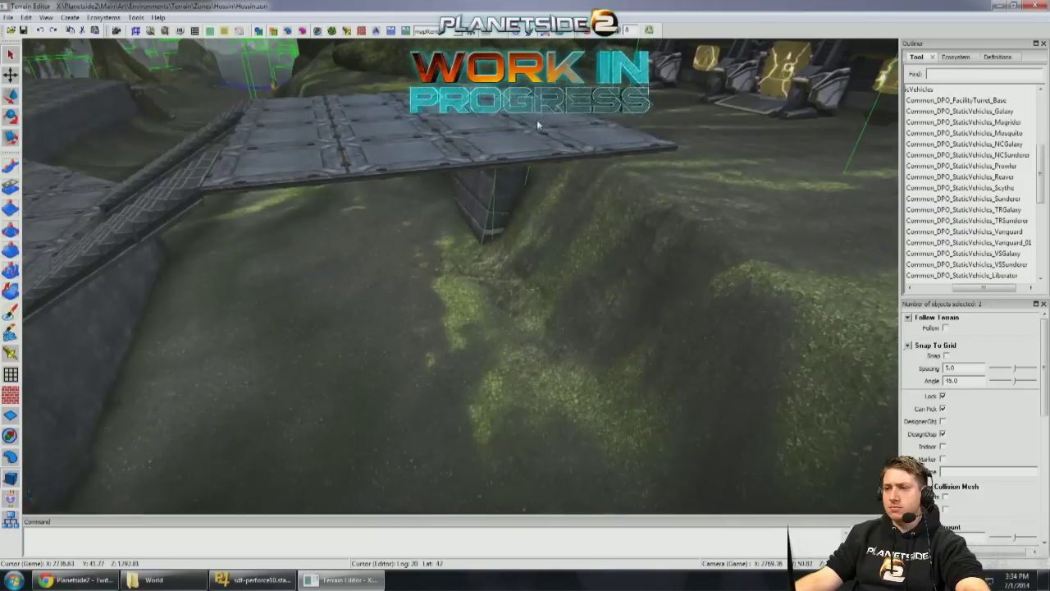
pyautogui.moveTo(504, 284); pyautogui.dragTo(605, 371)
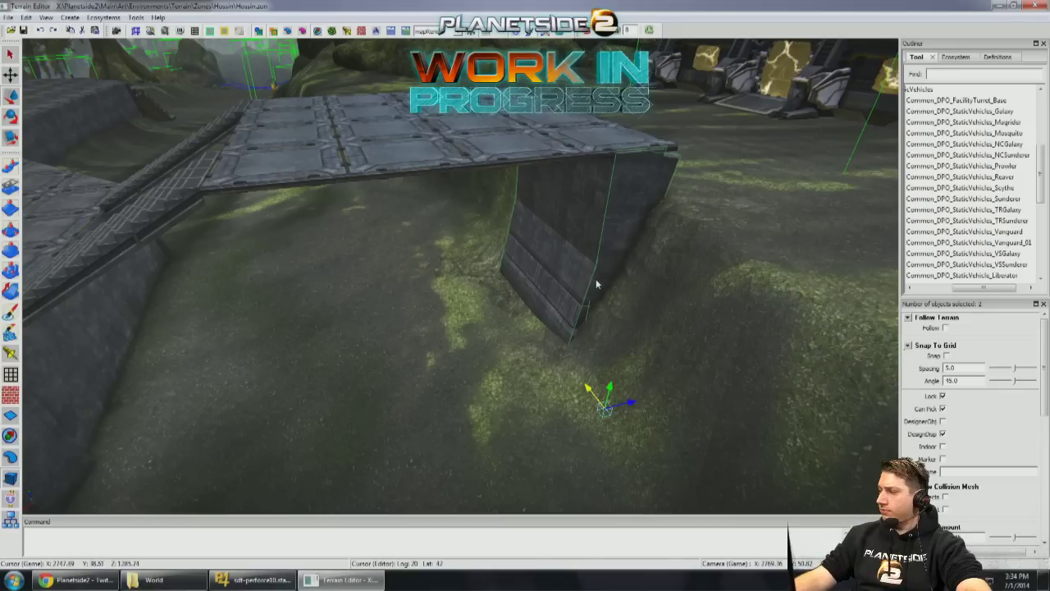
pyautogui.moveTo(596, 284); pyautogui.dragTo(592, 291, button='right')
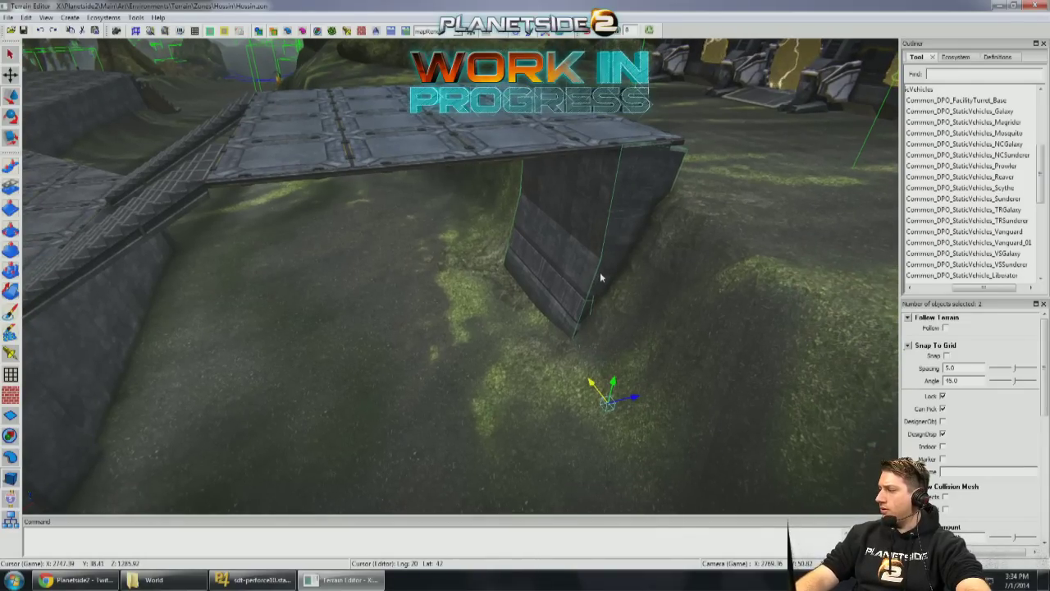
# Step: Duplicate the wall pair along the bank so the wall spans the platform's edge and continues past both corners
pyautogui.moveTo(620, 253); pyautogui.dragTo(562, 464, button='right')
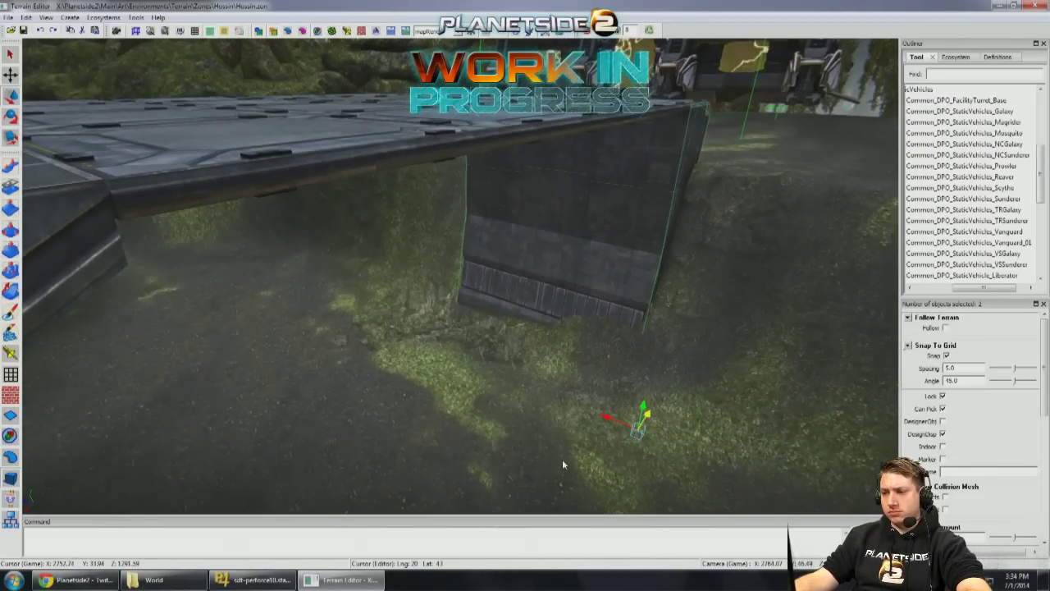
pyautogui.moveTo(608, 418); pyautogui.dragTo(469, 382, button='right')
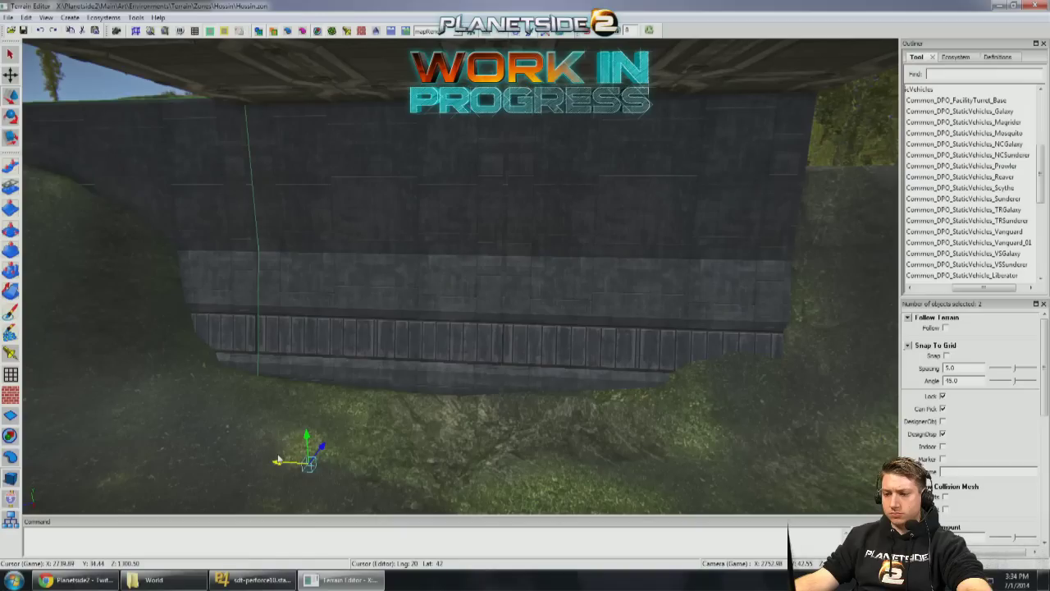
pyautogui.moveTo(681, 478); pyautogui.dragTo(681, 477, button='right')
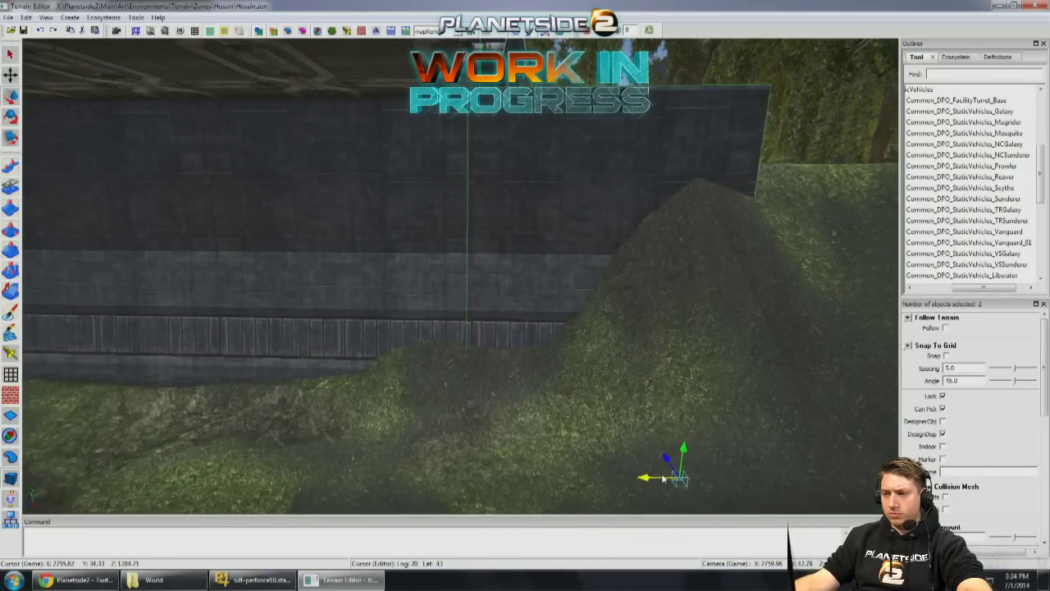
pyautogui.moveTo(608, 418); pyautogui.dragTo(608, 418, button='right')
# Step: Try extending the bridge toward the vehicle terminal with a copy of the MiningPlatform02_4x4 piece
pyautogui.click(466, 299)
pyautogui.moveTo(480, 242); pyautogui.dragTo(574, 249)
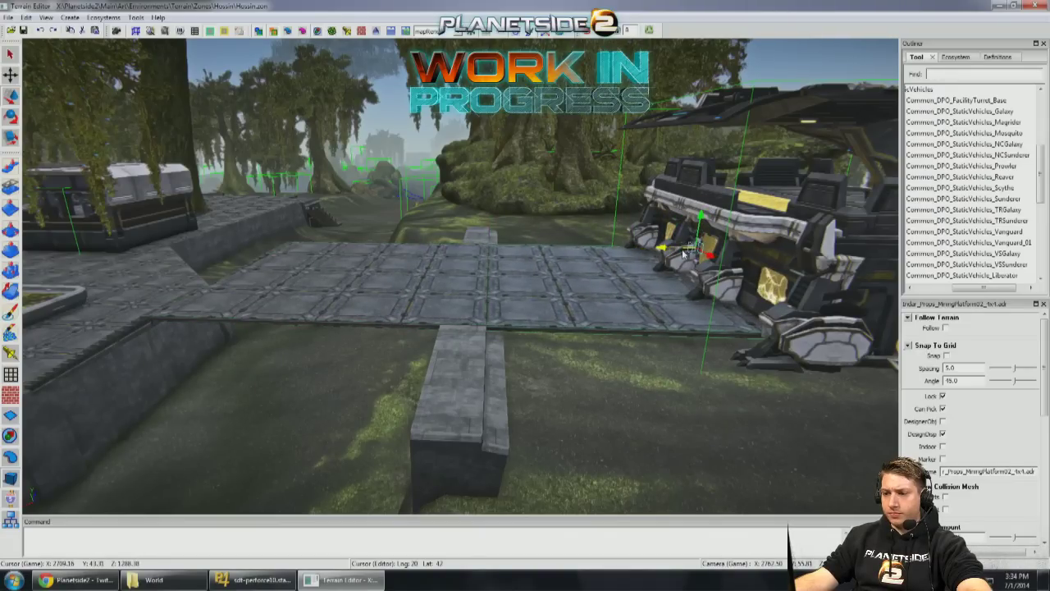
pyautogui.moveTo(683, 254); pyautogui.dragTo(682, 248, button='right')
# Step: Select the outer WallSupport_11 piece beyond the platform corner and raise it above the platform's surface
pyautogui.moveTo(503, 419); pyautogui.dragTo(503, 419, button='right')
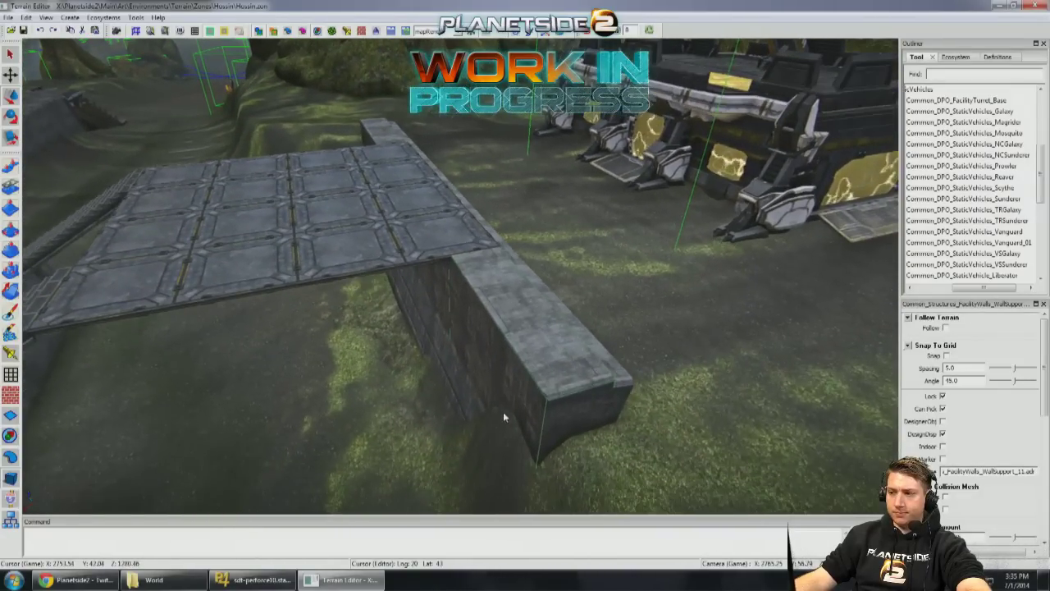
pyautogui.scroll(2, 620, 172)
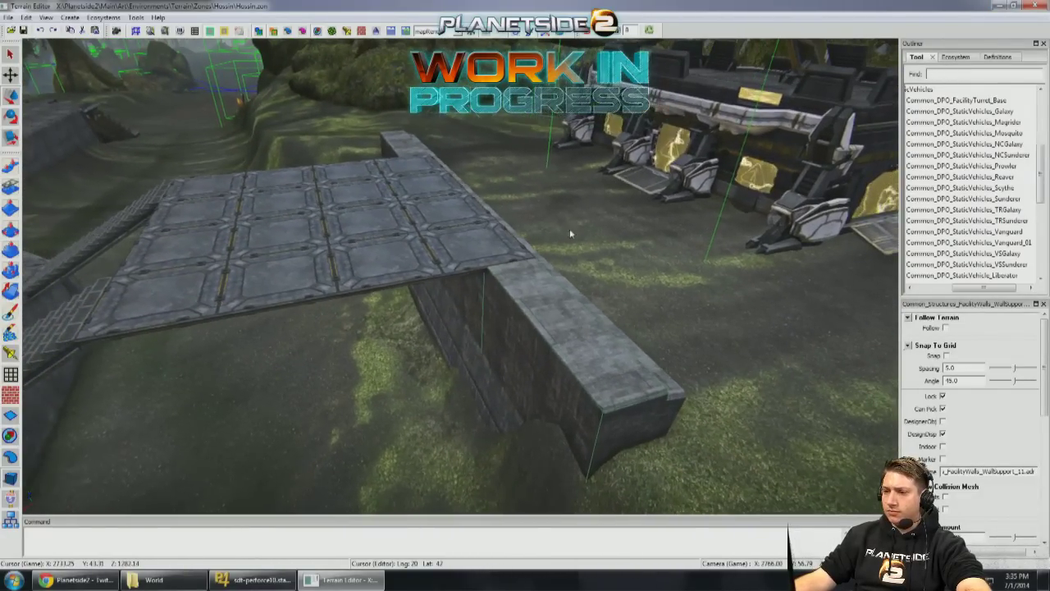
pyautogui.scroll(2, 526, 398)
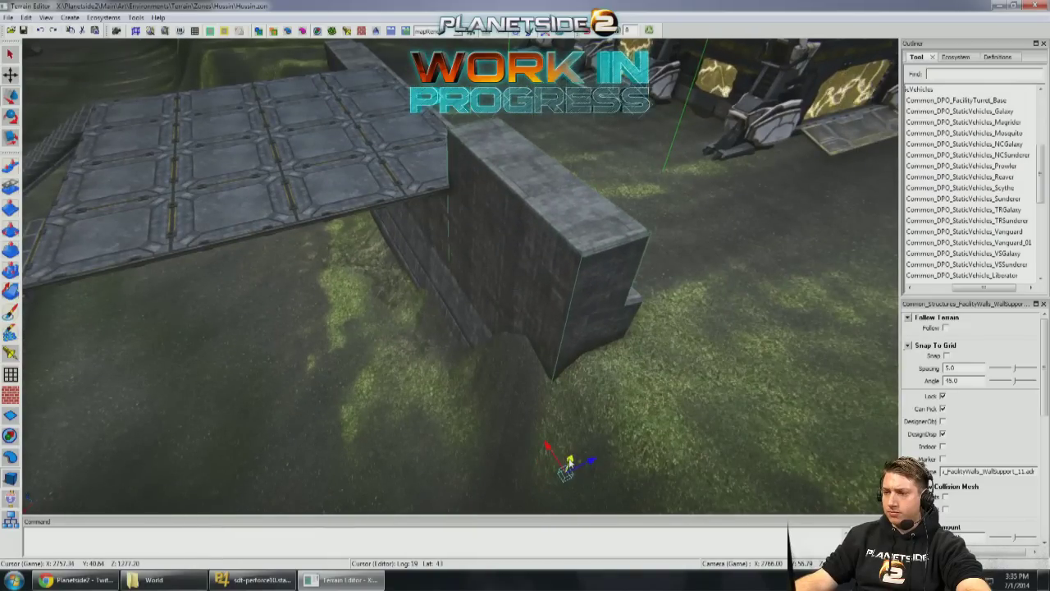
# Step: Select the two wall pieces at the platform's other end and extend the wall with them along the top of the bank
pyautogui.moveTo(565, 425); pyautogui.dragTo(536, 254, button='right')
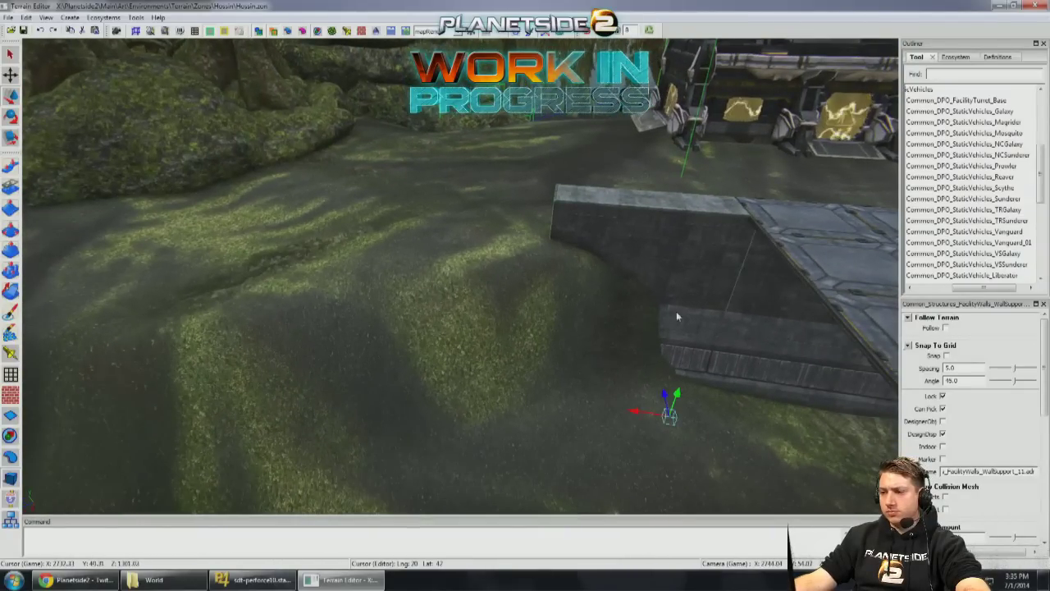
pyautogui.keyDown('ctrl'); pyautogui.click(682, 340); pyautogui.keyUp('ctrl')
pyautogui.moveTo(637, 410); pyautogui.dragTo(611, 402)
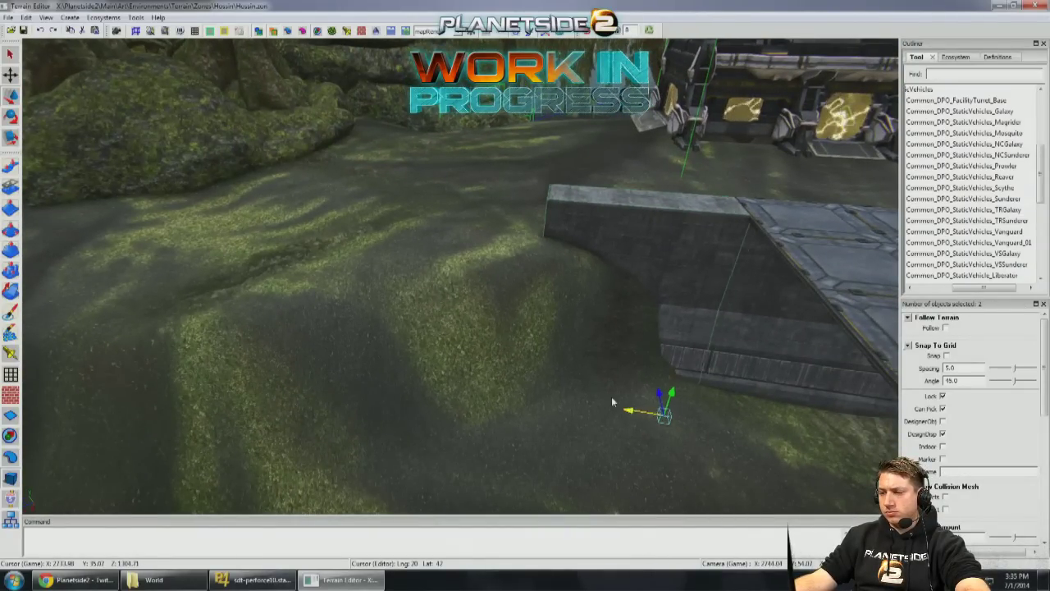
pyautogui.moveTo(505, 368); pyautogui.dragTo(502, 337, button='right')
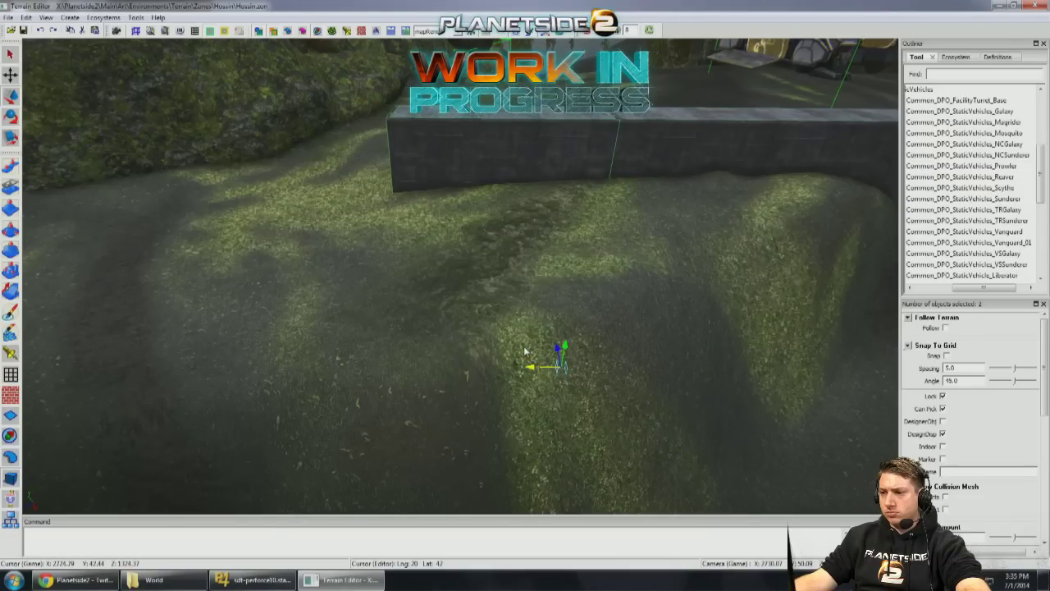
# Step: Add another wall pair at the end of the run, rotated to join the corner and meet the large mossy rock
pyautogui.moveTo(528, 351); pyautogui.dragTo(522, 346, button='right')
pyautogui.press('e')
pyautogui.moveTo(466, 416); pyautogui.dragTo(370, 413)
pyautogui.press('w')
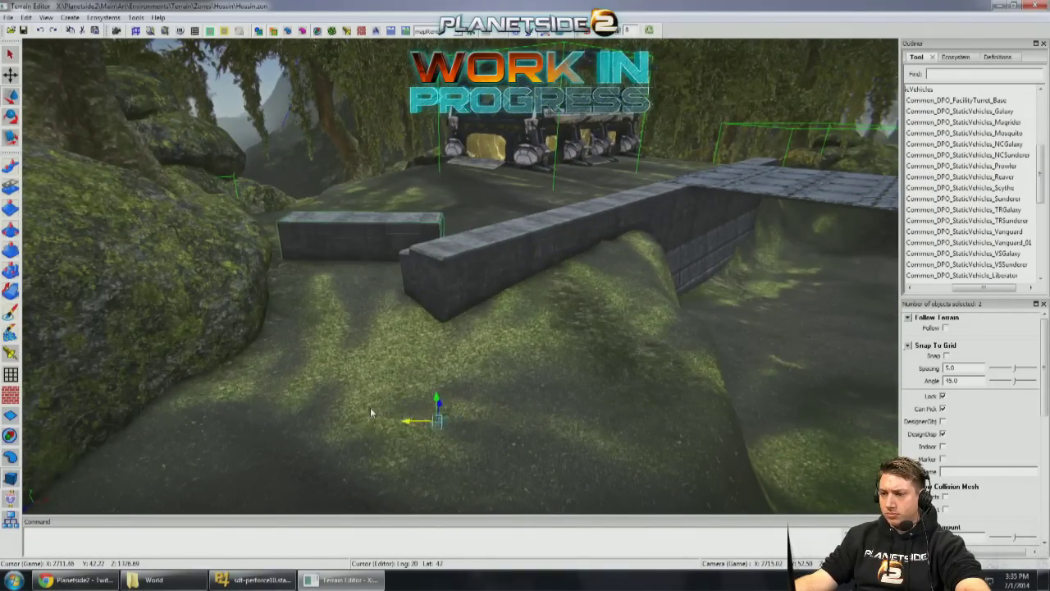
pyautogui.moveTo(437, 403); pyautogui.dragTo(506, 401, button='right')
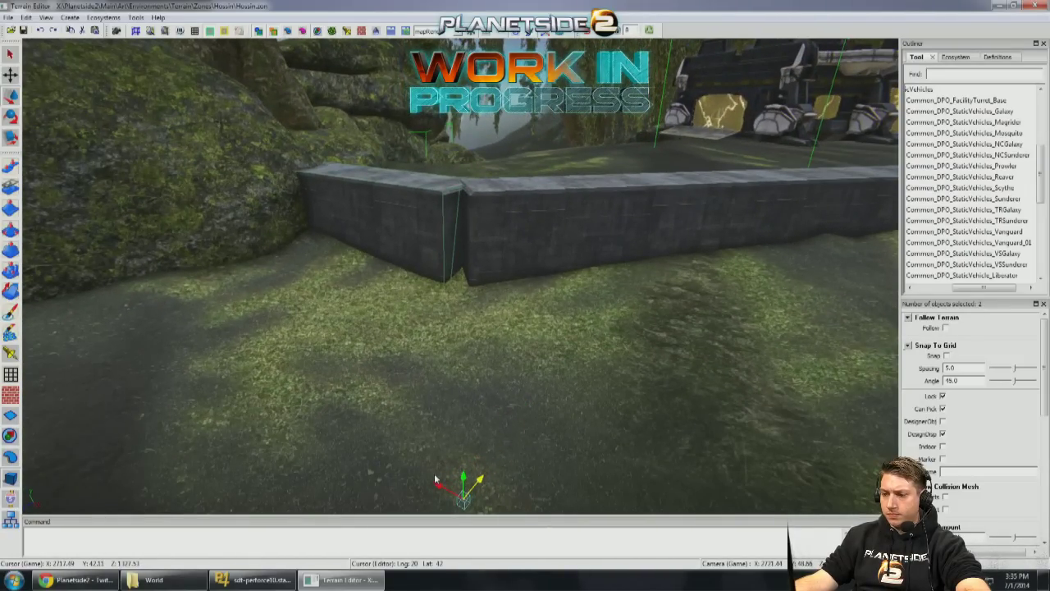
pyautogui.moveTo(451, 460); pyautogui.dragTo(360, 370, button='right')
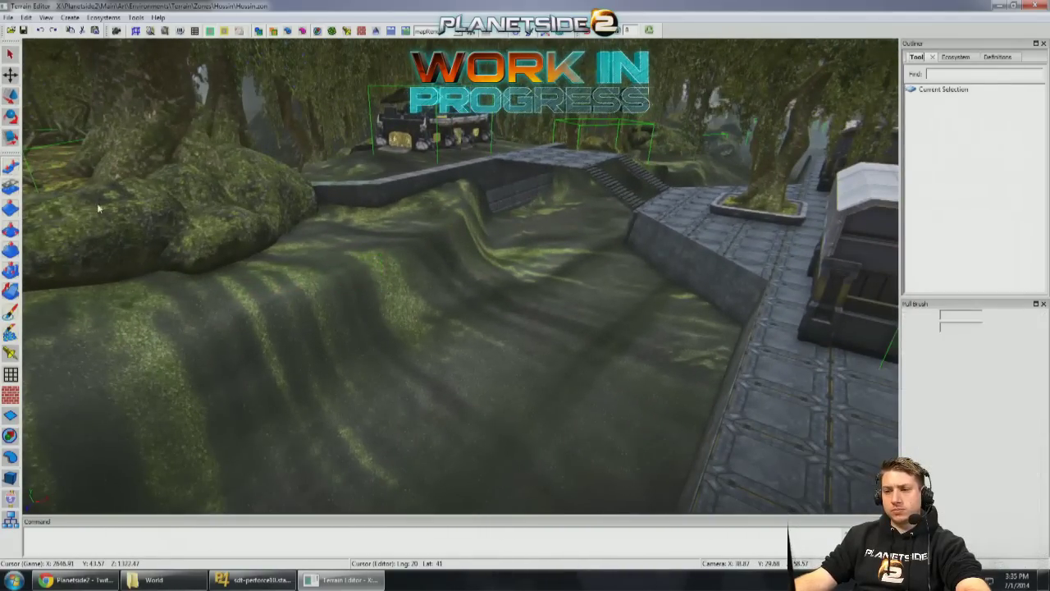
# Step: Inspect the trench floor and banks with the Pull Brush active, along with the platform edge beside the building
pyautogui.moveTo(97, 205); pyautogui.dragTo(494, 310, button='right')
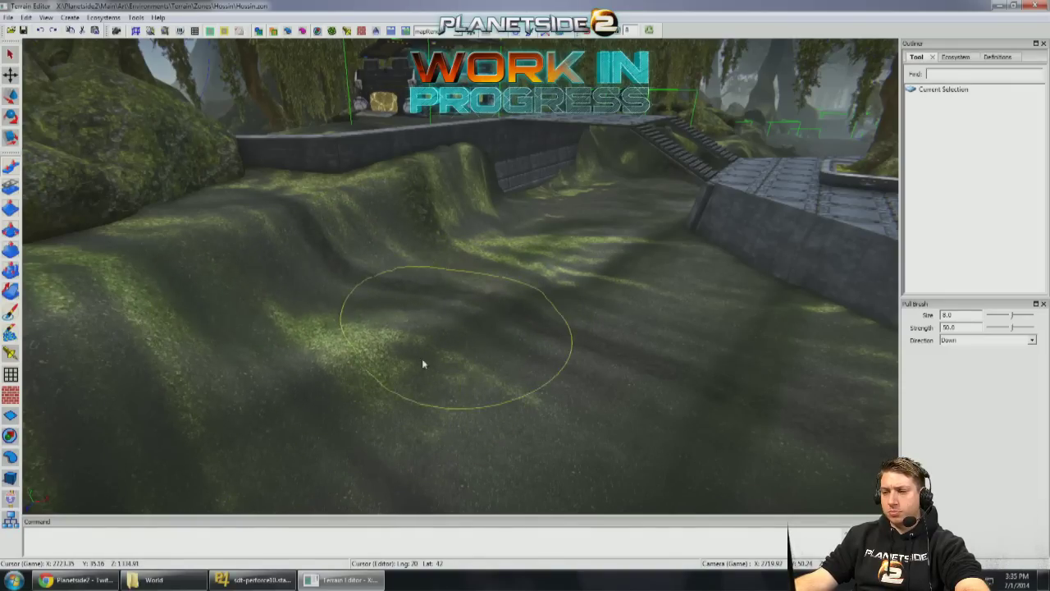
pyautogui.moveTo(491, 376)
pyautogui.mouseDown(button='right')
pyautogui.moveTo(443, 344)
pyautogui.moveTo(694, 344)
pyautogui.moveTo(615, 328)
pyautogui.moveTo(525, 328)
pyautogui.moveTo(435, 293)
pyautogui.moveTo(502, 351)
pyautogui.moveTo(645, 335)
pyautogui.moveTo(426, 319)
pyautogui.moveTo(507, 297)
pyautogui.moveTo(443, 310)
pyautogui.moveTo(474, 310)
pyautogui.mouseUp(button='right')
pyautogui.moveTo(366, 240)
pyautogui.mouseDown(button='right')
pyautogui.moveTo(373, 320)
pyautogui.moveTo(405, 251)
pyautogui.moveTo(641, 256)
pyautogui.moveTo(346, 240)
pyautogui.mouseUp(button='right')
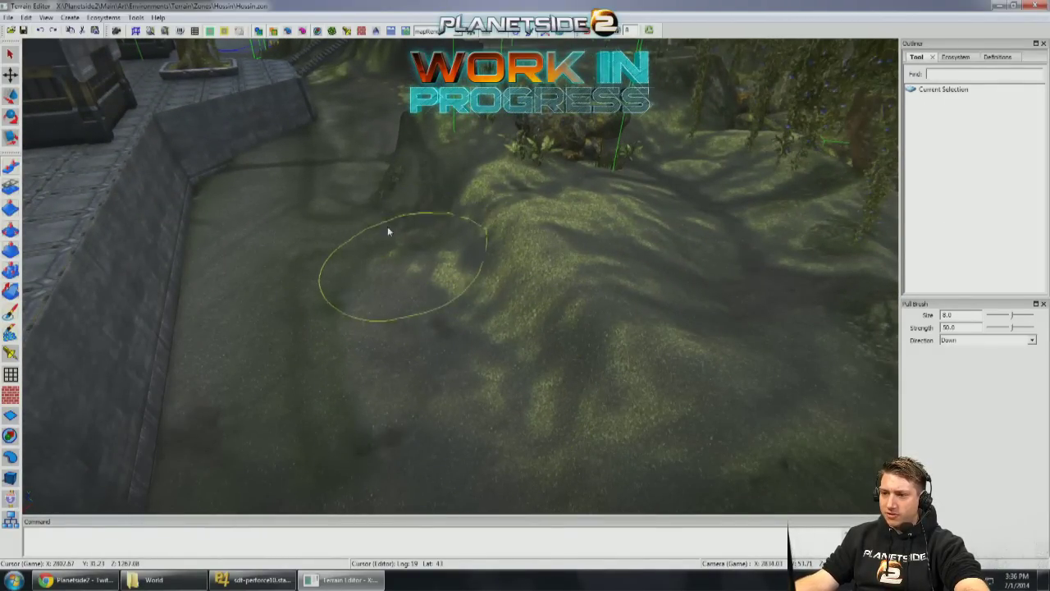
pyautogui.moveTo(432, 281)
pyautogui.mouseDown(button='right')
pyautogui.moveTo(336, 277)
pyautogui.moveTo(325, 247)
pyautogui.moveTo(274, 242)
pyautogui.moveTo(541, 310)
pyautogui.moveTo(511, 387)
pyautogui.mouseUp(button='right')
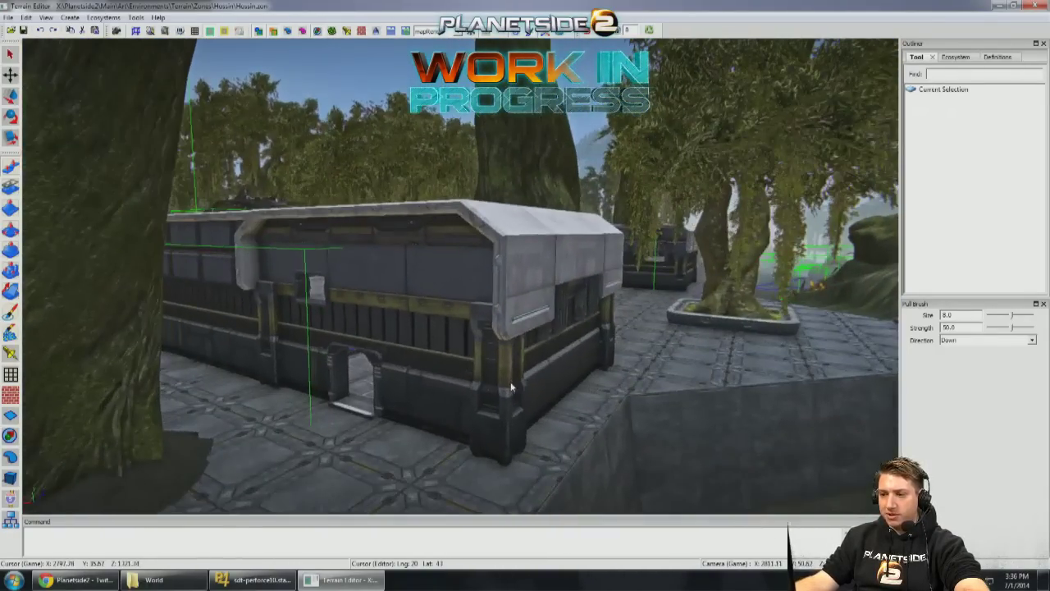
pyautogui.moveTo(586, 402); pyautogui.dragTo(327, 367, button='right')
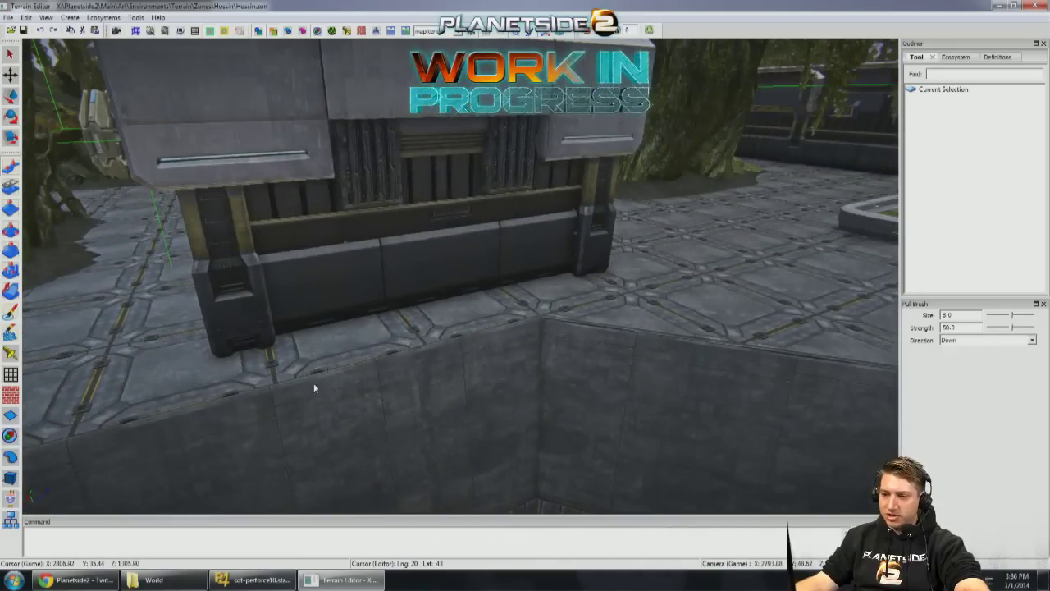
# Step: Position the Hossin.SO.7.CC object on the paved platform between the planter and the rock, and rotate it
pyautogui.moveTo(535, 308)
pyautogui.mouseDown(button='right')
pyautogui.moveTo(558, 309)
pyautogui.moveTo(508, 300)
pyautogui.moveTo(448, 337)
pyautogui.mouseUp(button='right')
pyautogui.moveTo(503, 254)
pyautogui.mouseDown(button='right')
pyautogui.moveTo(430, 256)
pyautogui.moveTo(500, 246)
pyautogui.moveTo(476, 279)
pyautogui.moveTo(443, 255)
pyautogui.moveTo(463, 250)
pyautogui.moveTo(435, 256)
pyautogui.moveTo(416, 345)
pyautogui.mouseUp(button='right')
pyautogui.moveTo(521, 301); pyautogui.dragTo(492, 317, button='right')
pyautogui.moveTo(515, 399); pyautogui.dragTo(299, 224, button='right')
pyautogui.moveTo(703, 364); pyautogui.dragTo(523, 230, button='right')
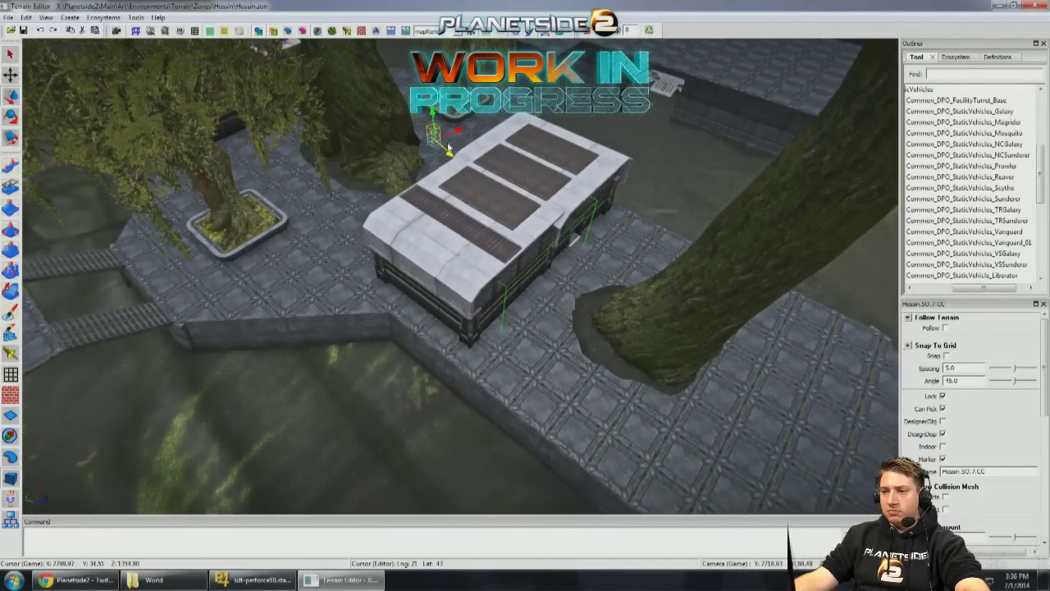
pyautogui.moveTo(321, 194); pyautogui.dragTo(382, 290, button='right')
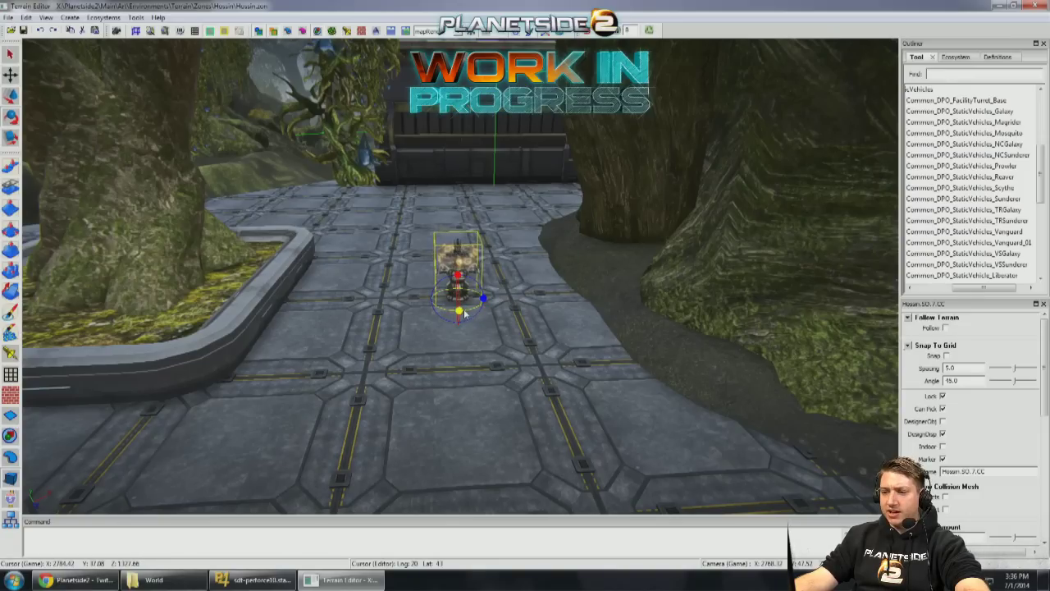
pyautogui.moveTo(462, 311); pyautogui.dragTo(601, 322, button='right')
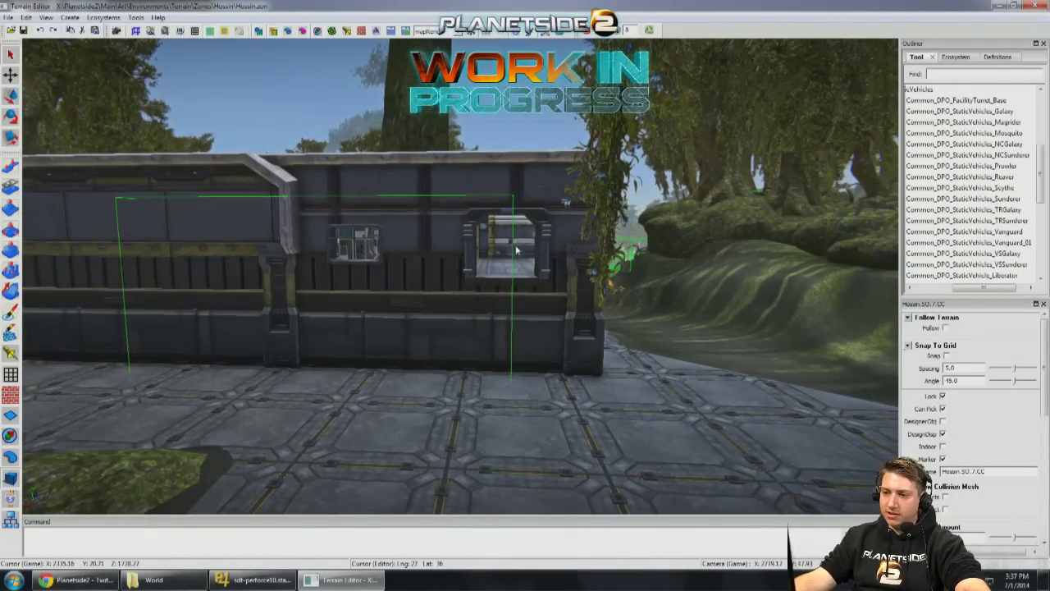
# Step: Examine the building on the paved platform from both ends and check the zone's chunk overview map
pyautogui.moveTo(600, 322); pyautogui.dragTo(503, 268, button='right')
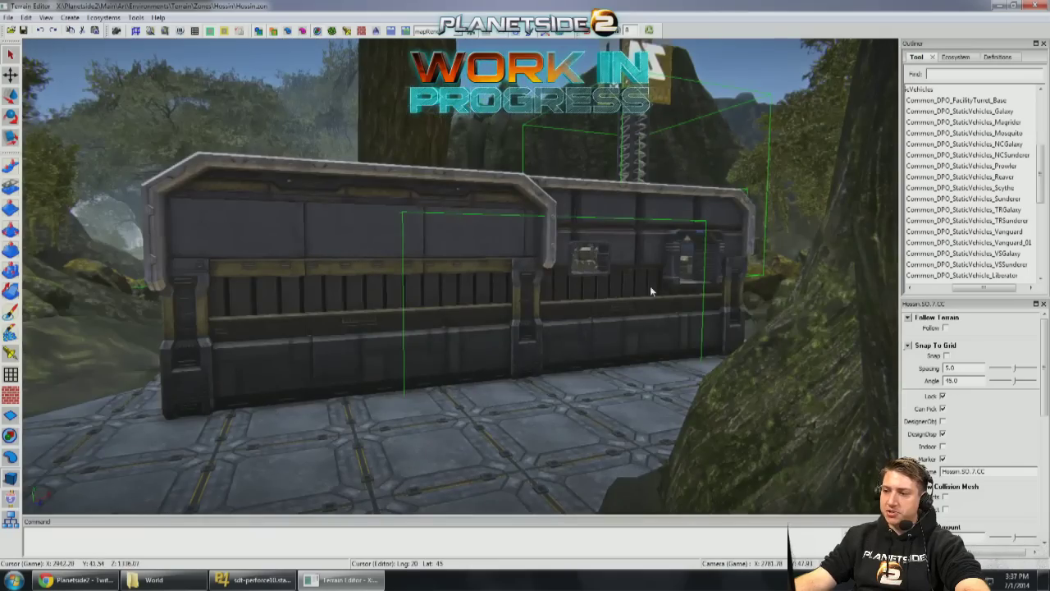
pyautogui.moveTo(622, 299); pyautogui.dragTo(438, 298, button='right')
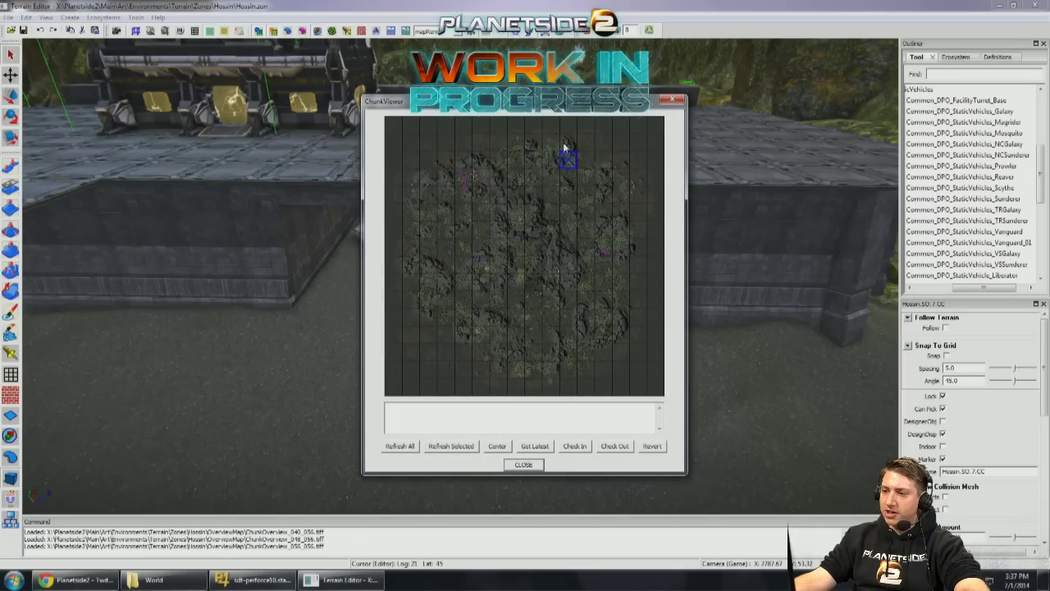
pyautogui.click(672, 101)
# Step: Check the objects grouped with the spawn room on the bank, including its SpawnRoom_Tele volume
pyautogui.moveTo(516, 224); pyautogui.dragTo(360, 169, button='right')
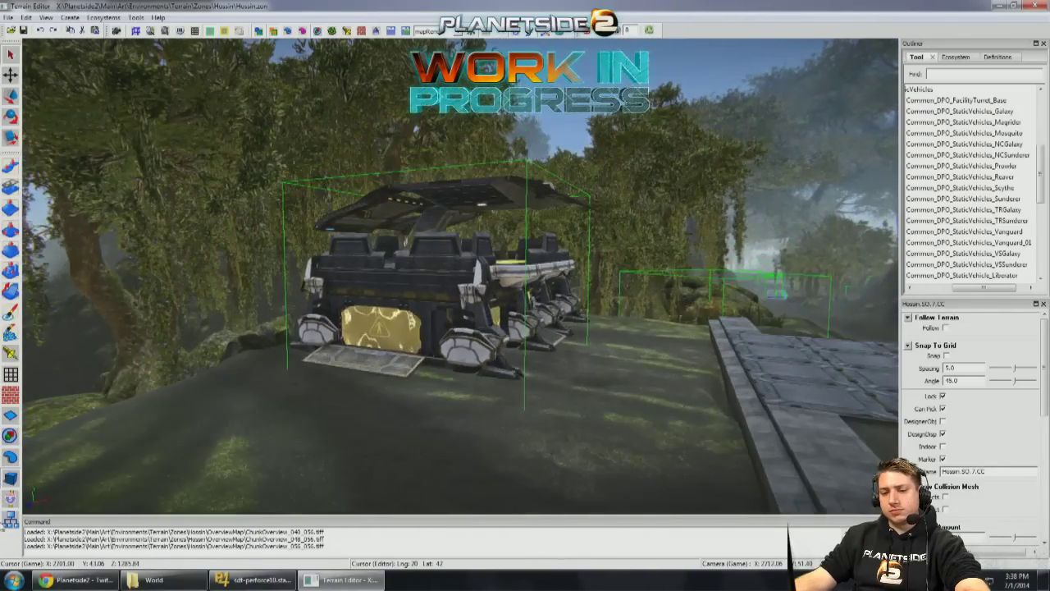
pyautogui.click(211, 446)
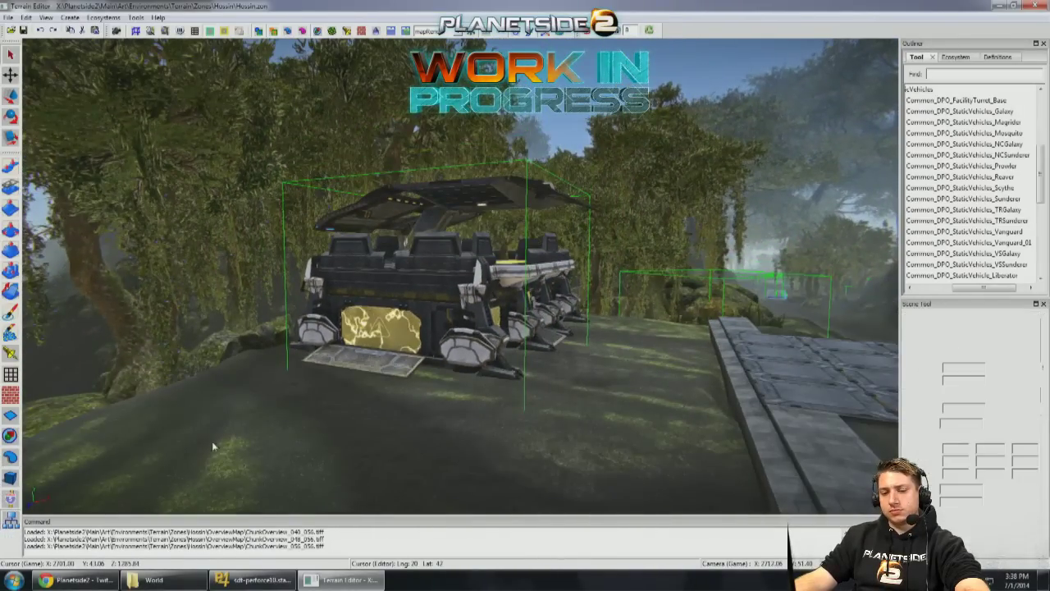
pyautogui.click(373, 258)
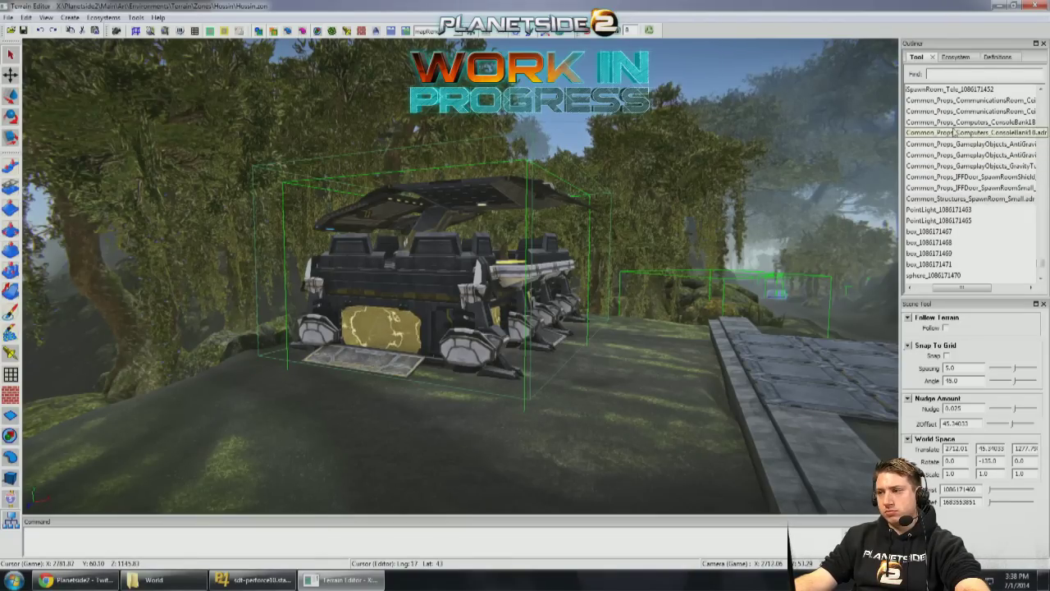
pyautogui.moveTo(314, 322); pyautogui.dragTo(236, 374)
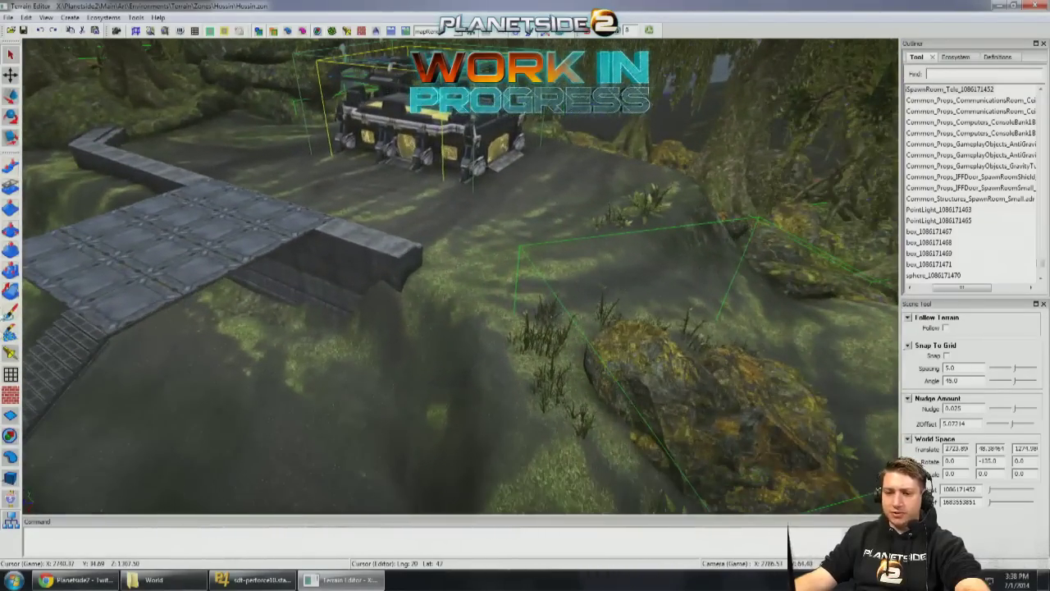
# Step: Extend the wall from the platform's end with copies of its two wall pieces, rotating the last pair 45 degrees beside the rock
pyautogui.click(274, 351)
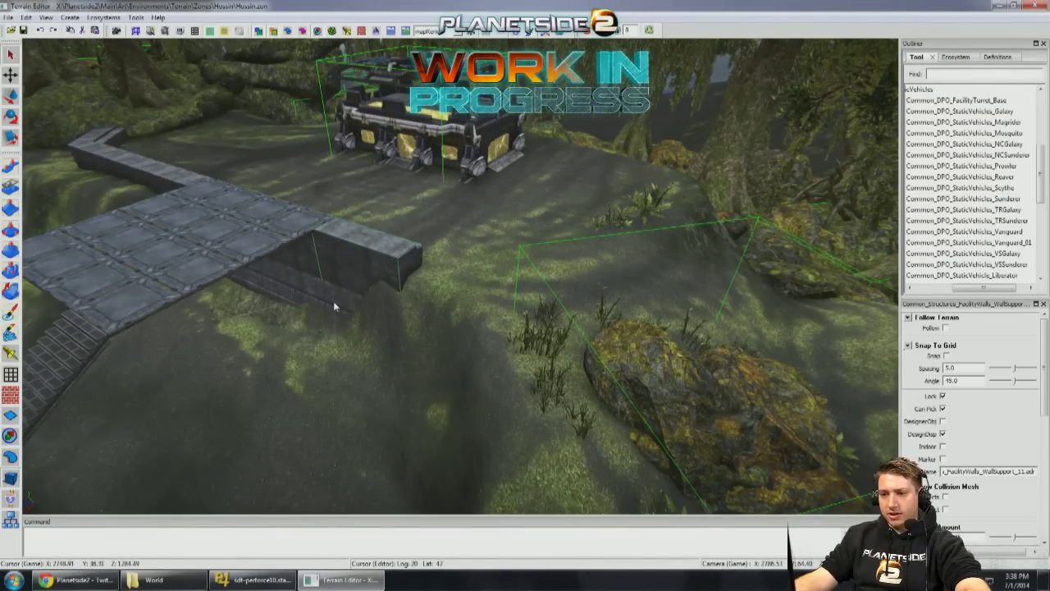
pyautogui.keyDown('ctrl'); pyautogui.click(349, 268); pyautogui.keyUp('ctrl')
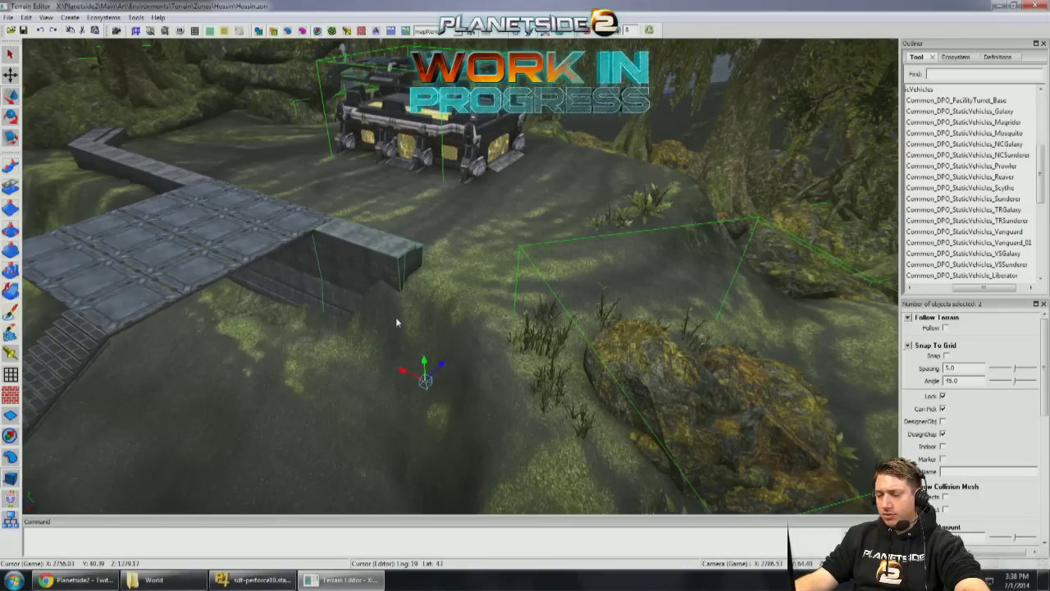
pyautogui.moveTo(503, 396); pyautogui.dragTo(412, 300, button='middle')
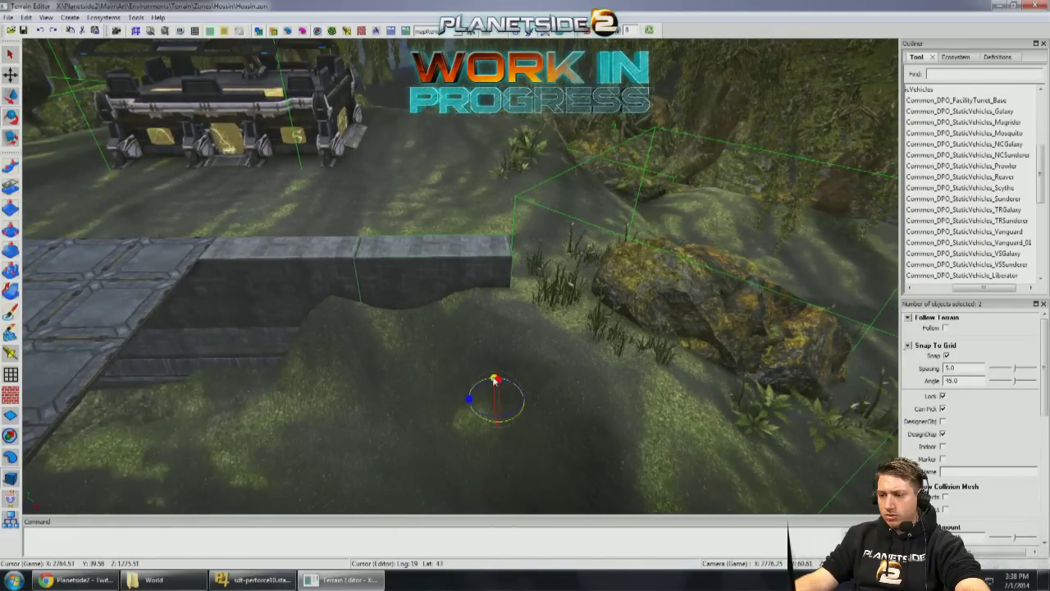
pyautogui.moveTo(523, 380); pyautogui.dragTo(527, 380)
pyautogui.moveTo(482, 412); pyautogui.dragTo(575, 343)
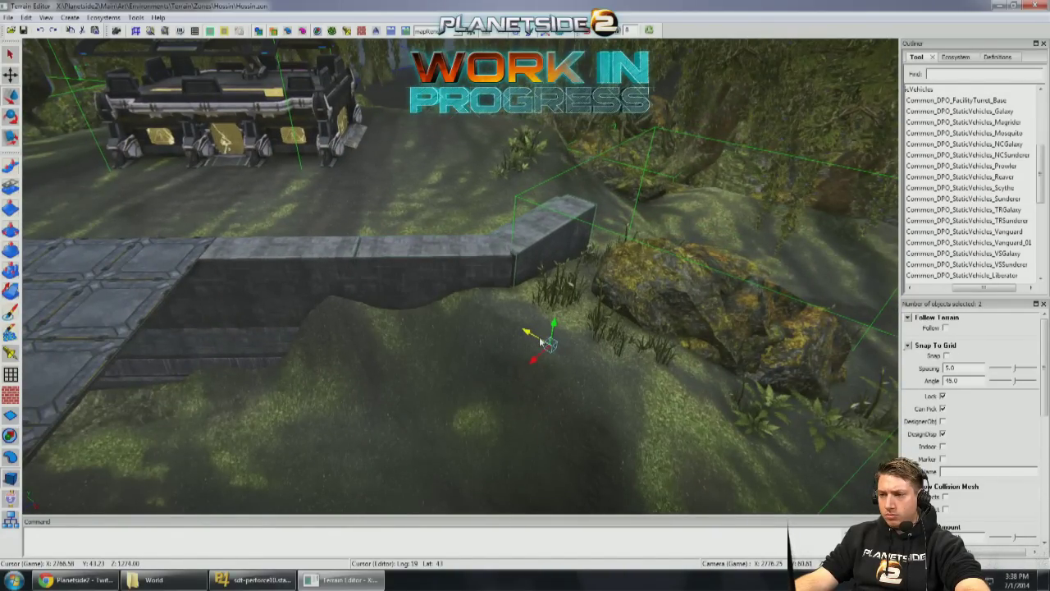
# Step: Lower the terrain in front of the new wall to its base using the Pull Brush at strength 50, with sizes 8 and 6
pyautogui.click(10, 166)
pyautogui.moveTo(339, 217)
pyautogui.mouseDown(button='middle')
pyautogui.moveTo(332, 202)
pyautogui.moveTo(344, 271)
pyautogui.mouseUp(button='middle')
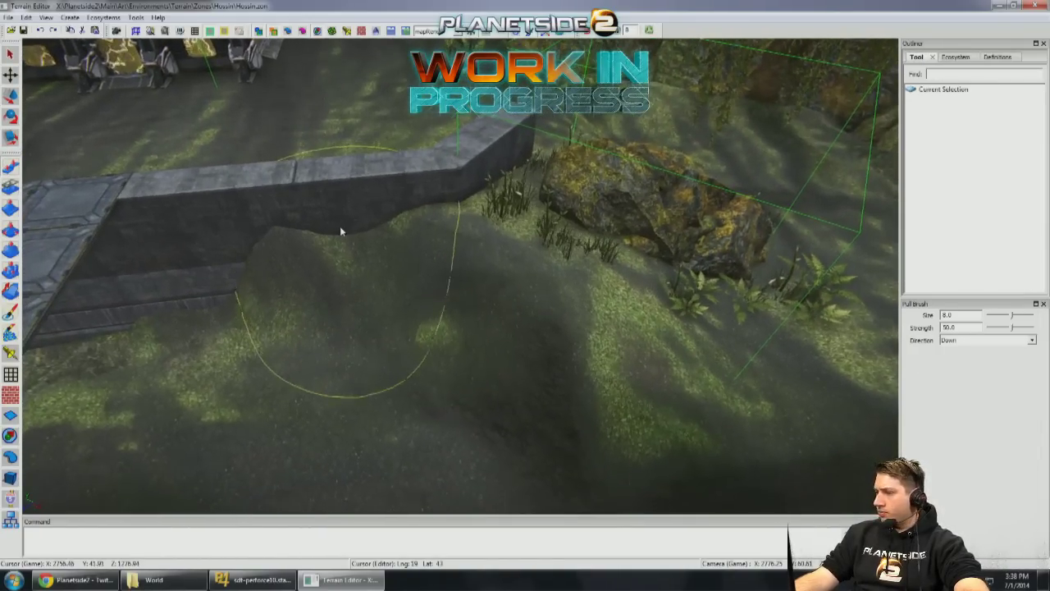
pyautogui.moveTo(391, 279)
pyautogui.mouseDown()
pyautogui.moveTo(420, 300)
pyautogui.moveTo(516, 320)
pyautogui.moveTo(579, 300)
pyautogui.mouseUp()
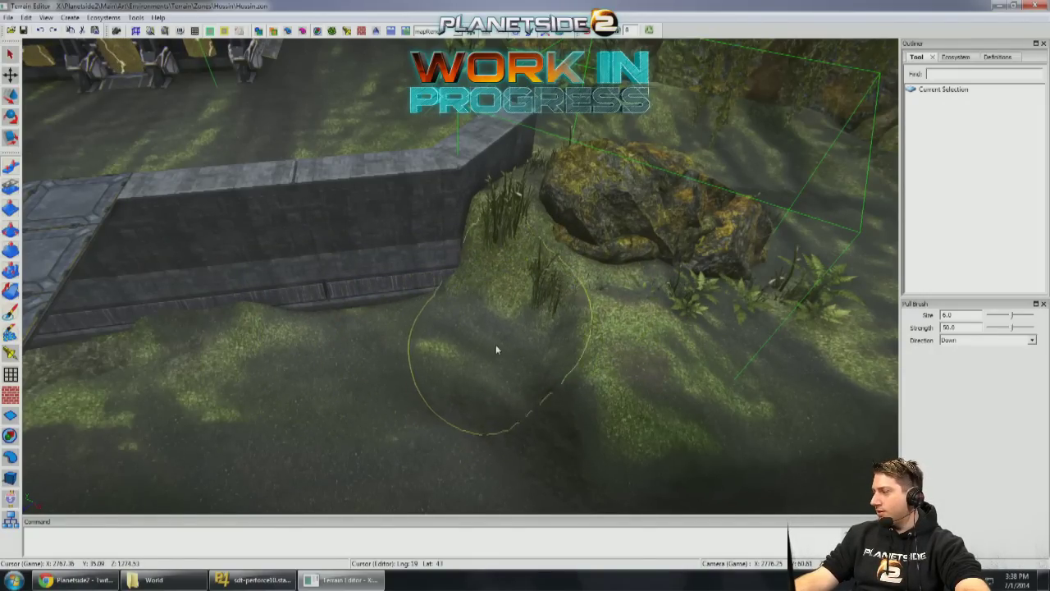
pyautogui.scroll(-5, 495, 350)
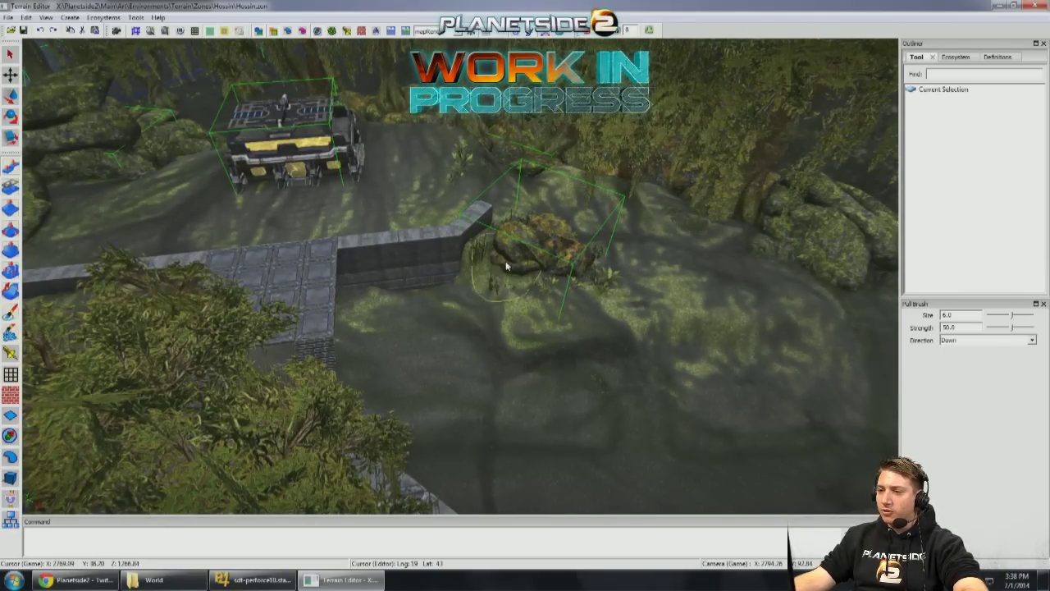
pyautogui.moveTo(525, 283); pyautogui.dragTo(481, 310, button='middle')
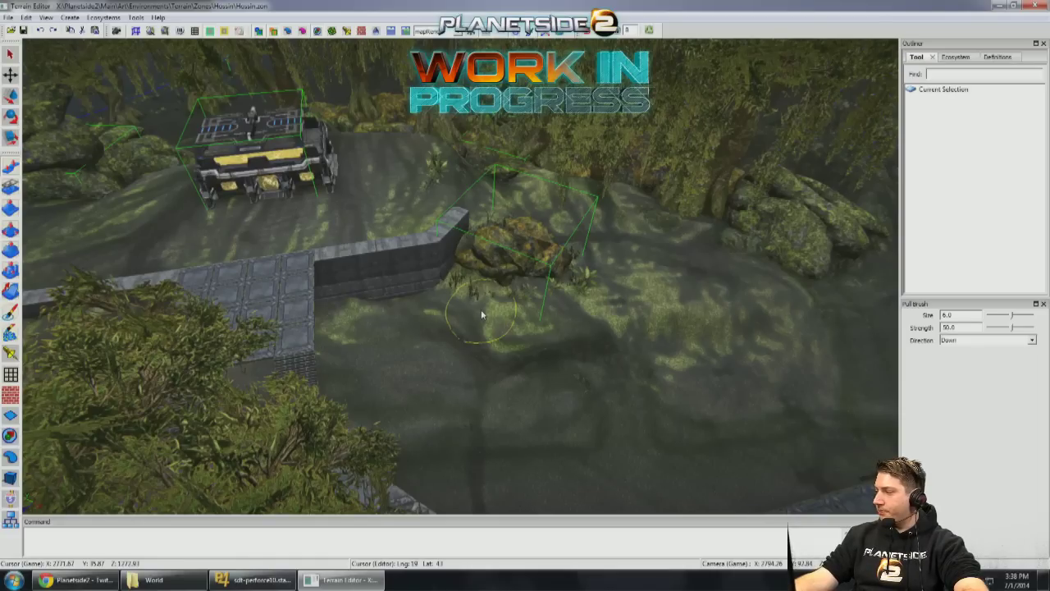
pyautogui.scroll(4, 481, 309)
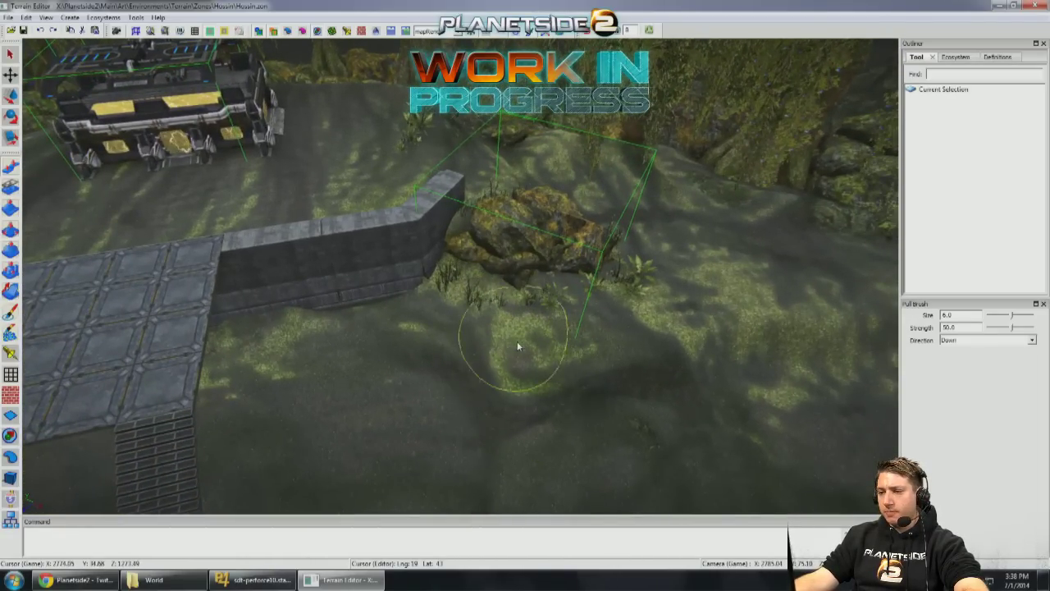
# Step: Inspect the base from several angles, including the large paved platform with its spawn building and the open bank past the new wall
pyautogui.moveTo(480, 377); pyautogui.dragTo(603, 351, button='middle')
pyautogui.moveTo(472, 308); pyautogui.dragTo(443, 310, button='middle')
pyautogui.moveTo(619, 320); pyautogui.dragTo(614, 320, button='middle')
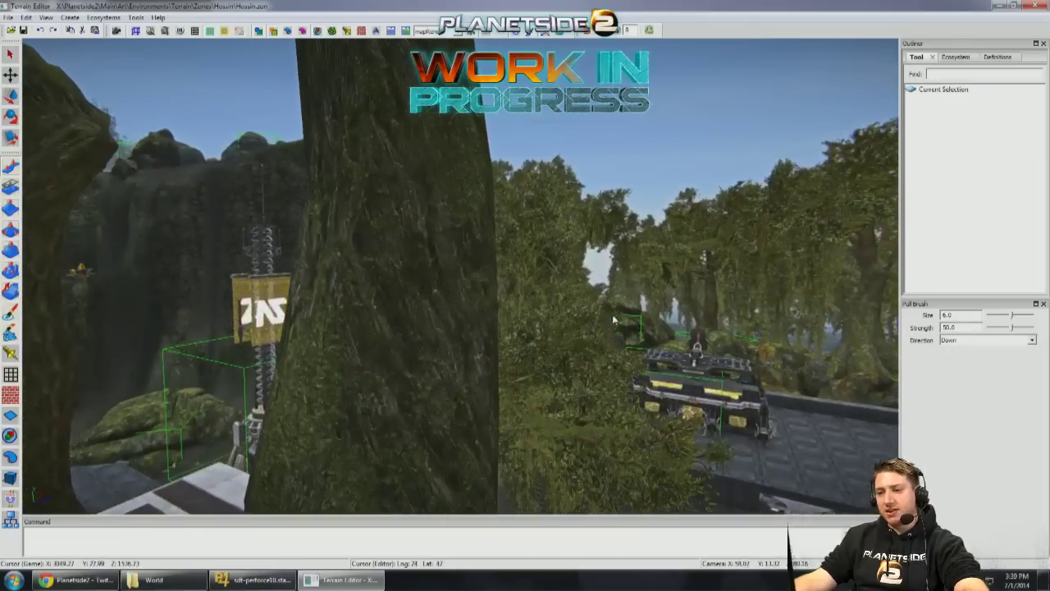
pyautogui.moveTo(456, 334); pyautogui.dragTo(538, 328, button='middle')
pyautogui.scroll(5, 411, 306)
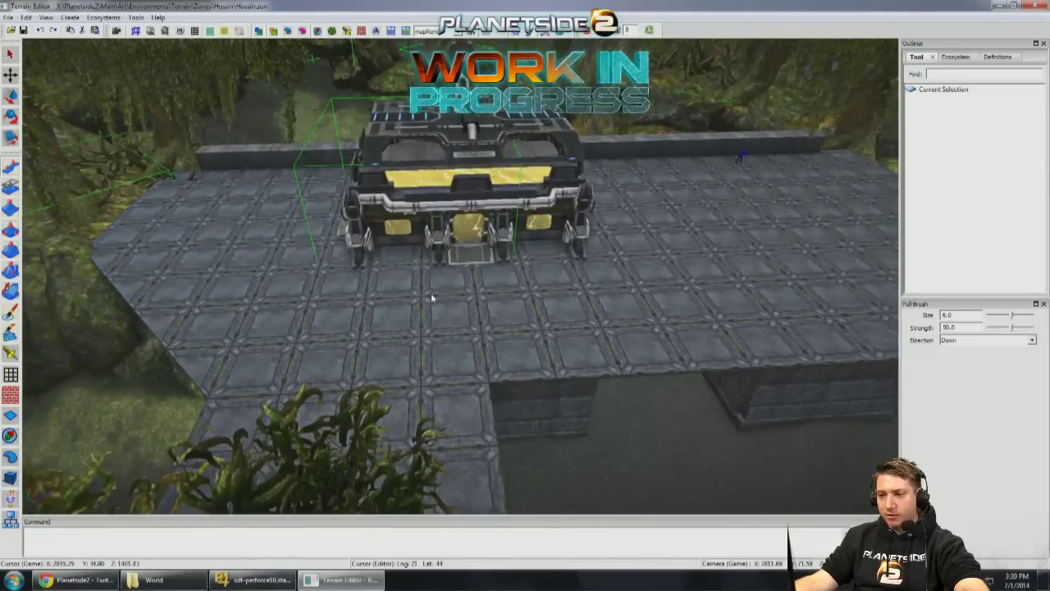
pyautogui.scroll(1, 419, 307)
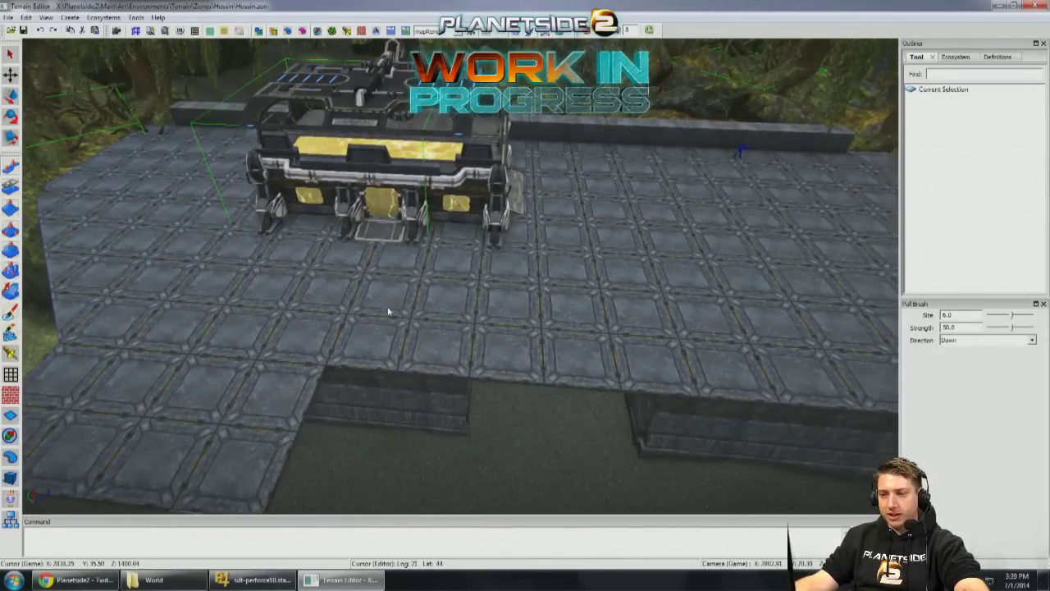
pyautogui.moveTo(435, 311)
pyautogui.mouseDown(button='middle')
pyautogui.moveTo(455, 312)
pyautogui.moveTo(439, 309)
pyautogui.mouseUp(button='middle')
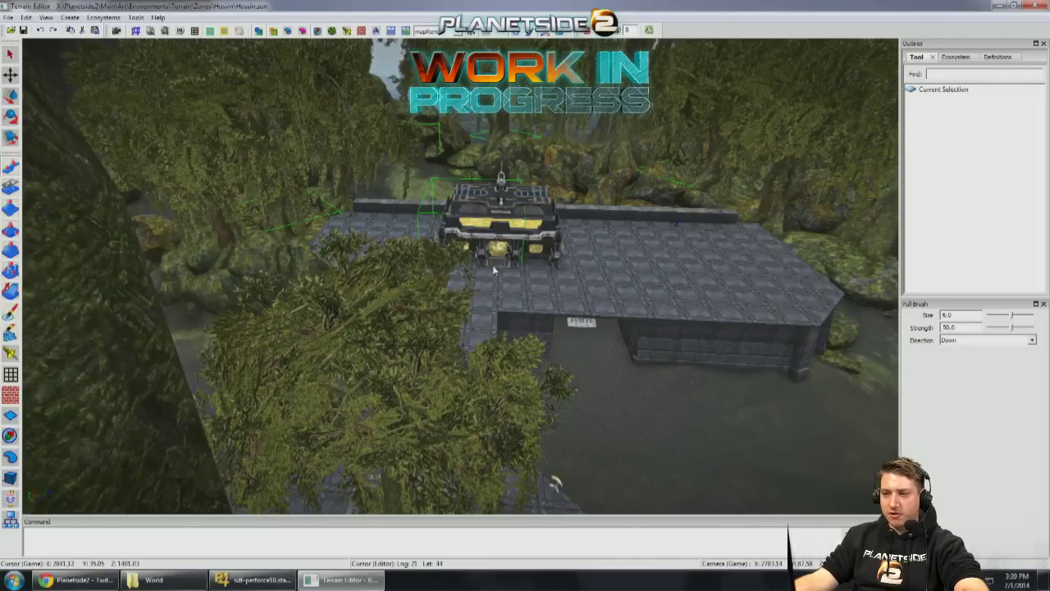
pyautogui.moveTo(490, 285)
pyautogui.mouseDown(button='middle')
pyautogui.moveTo(485, 293)
pyautogui.moveTo(491, 286)
pyautogui.mouseUp(button='middle')
pyautogui.moveTo(508, 373); pyautogui.dragTo(601, 276, button='middle')
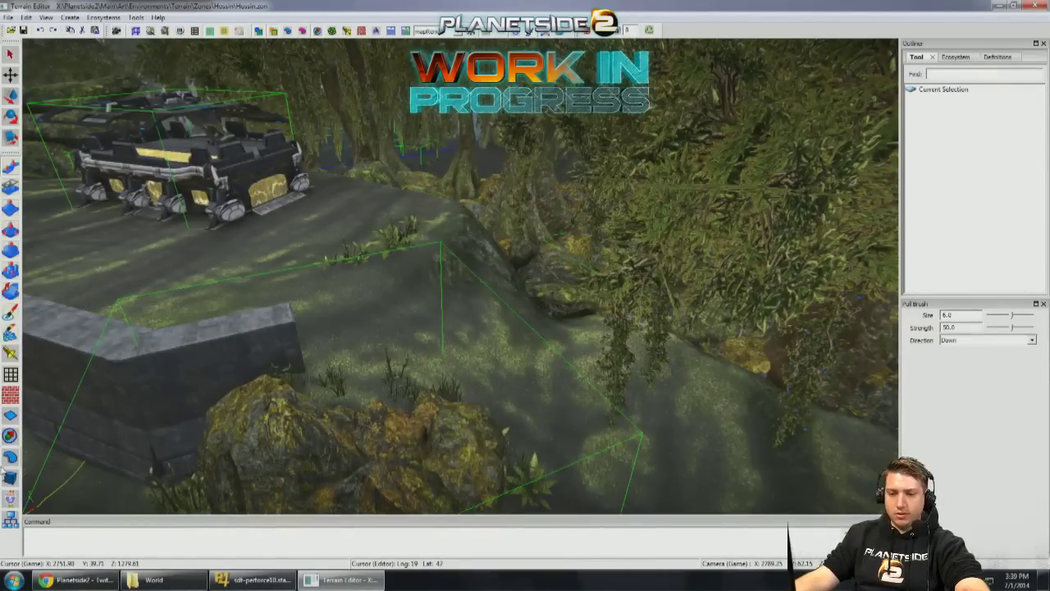
# Step: Extend the wall in a straight run past the mossy rock with further copies of the two wall pieces
pyautogui.press('w')
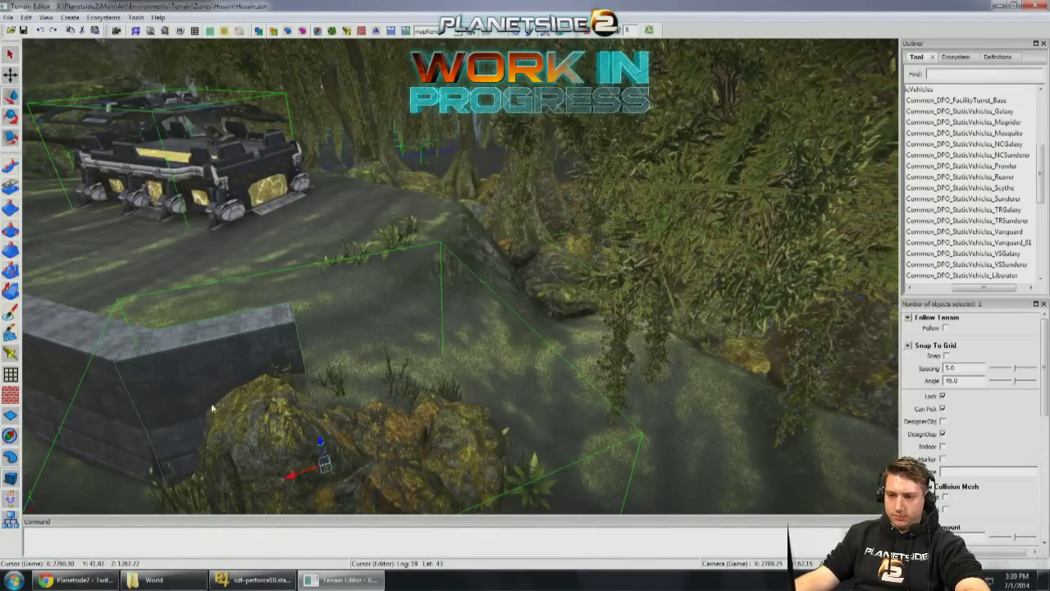
pyautogui.moveTo(291, 478); pyautogui.dragTo(415, 455)
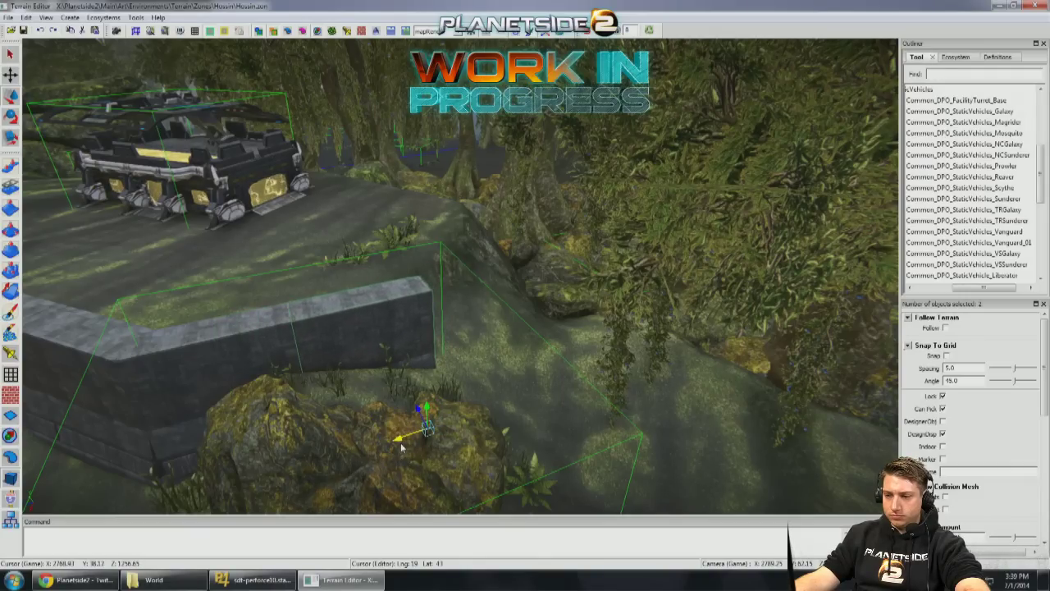
pyautogui.moveTo(433, 432); pyautogui.dragTo(498, 415)
pyautogui.moveTo(494, 416); pyautogui.dragTo(443, 407, button='right')
# Step: Rotate the last wall pair 45 degrees to turn back around the bank, and join it to the run's end
pyautogui.press('e')
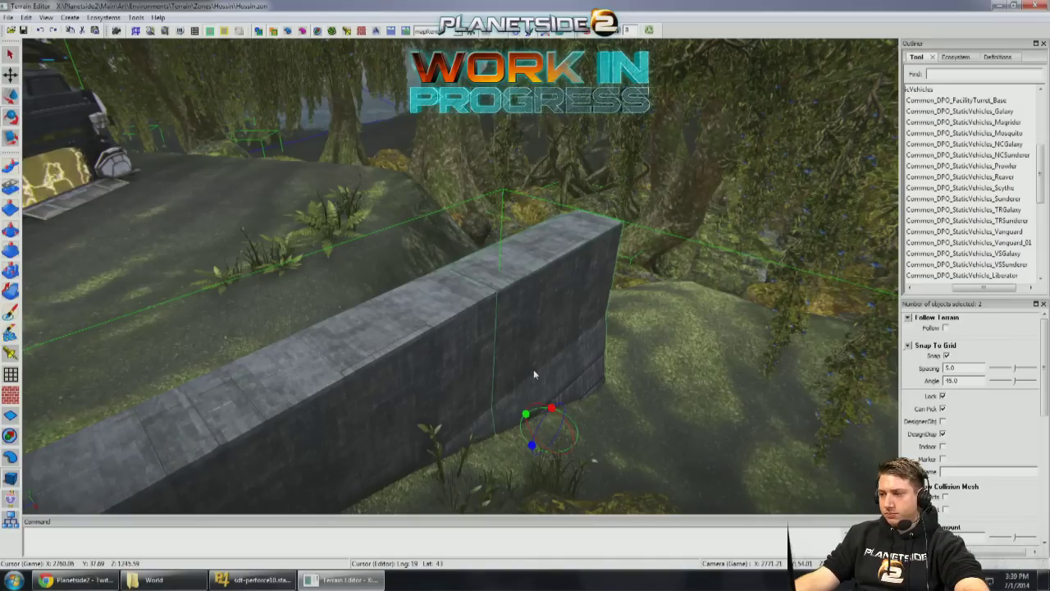
pyautogui.moveTo(556, 416); pyautogui.dragTo(430, 427)
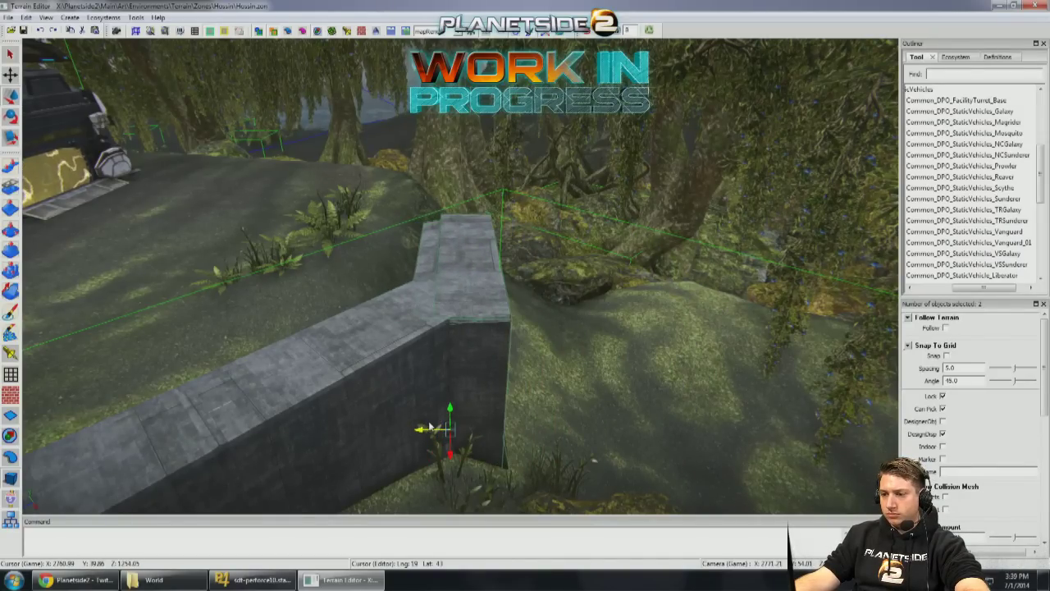
pyautogui.moveTo(492, 387); pyautogui.dragTo(515, 395, button='middle')
pyautogui.moveTo(438, 415); pyautogui.dragTo(450, 381)
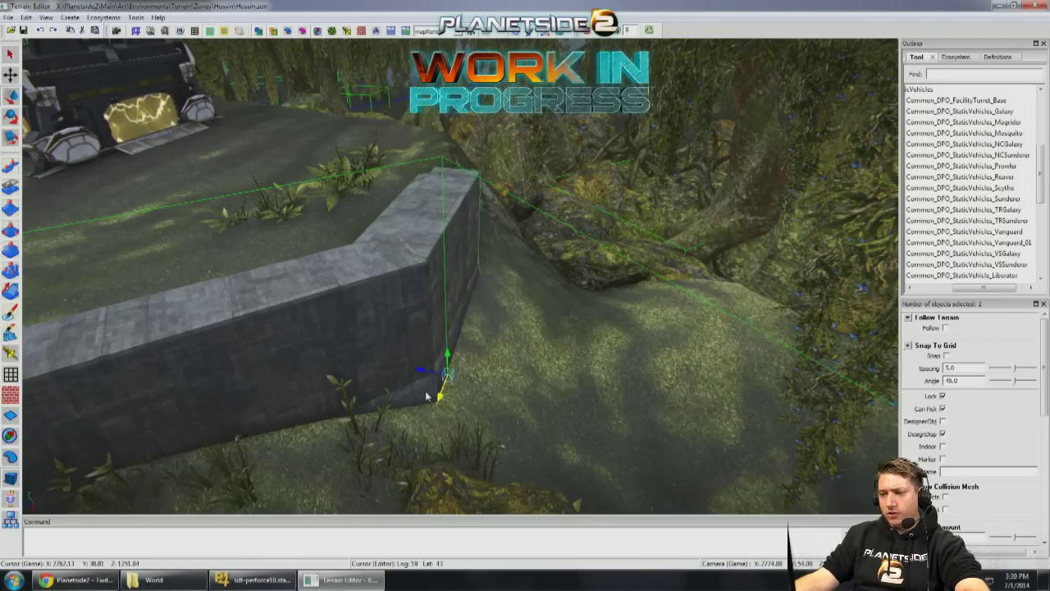
pyautogui.moveTo(427, 361); pyautogui.dragTo(429, 376, button='middle')
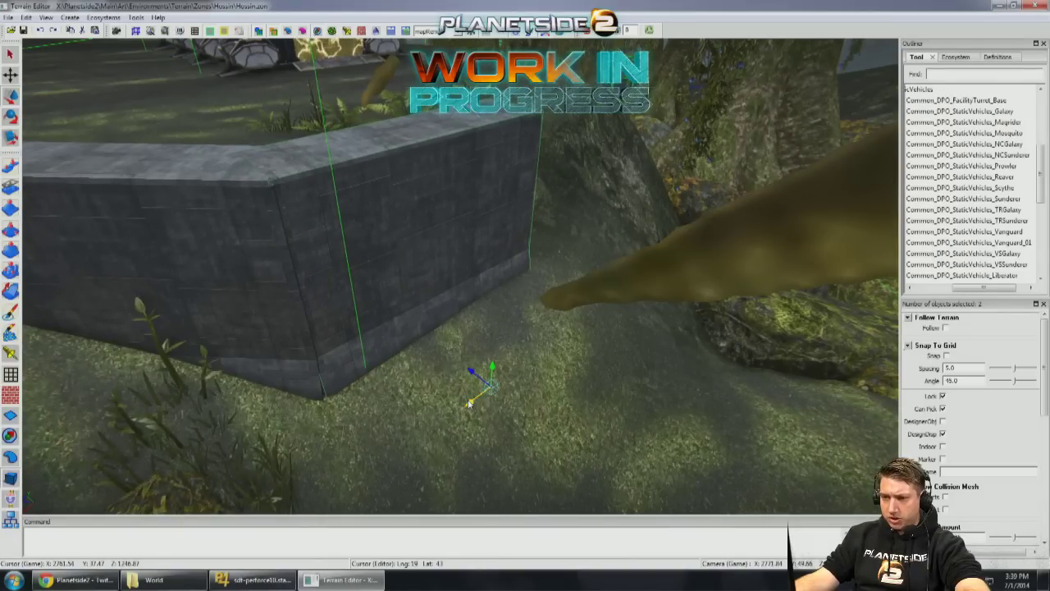
pyautogui.scroll(-10, 447, 364)
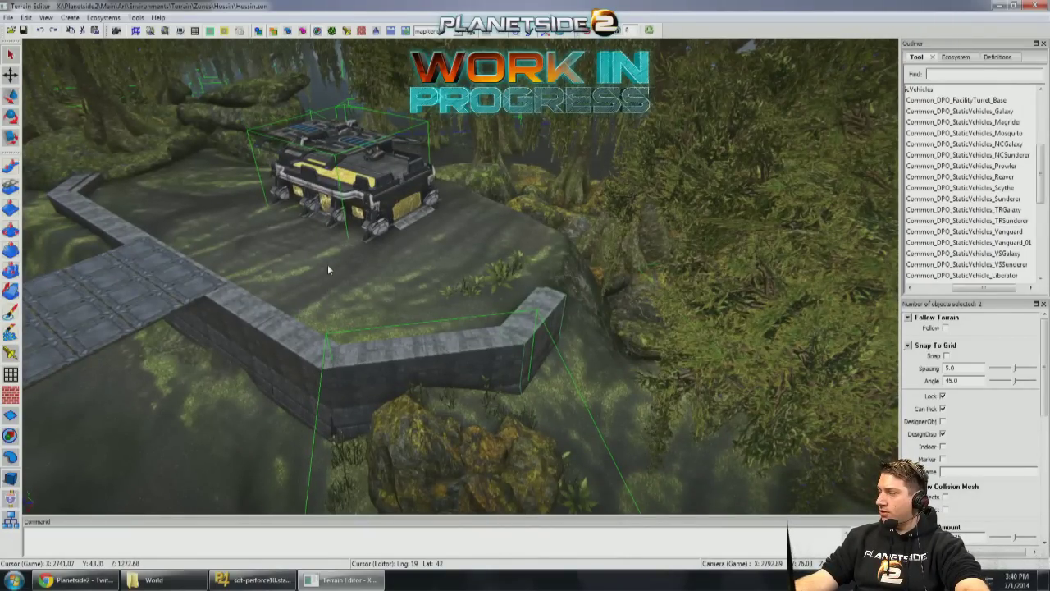
# Step: Place a Hossin medium tree with the Group tool on the rocky ledge at the cliff's foot, beyond the walled bank
pyautogui.moveTo(327, 264); pyautogui.dragTo(295, 336, button='middle')
pyautogui.moveTo(356, 374); pyautogui.dragTo(389, 348, button='middle')
pyautogui.moveTo(457, 329); pyautogui.dragTo(450, 320, button='middle')
pyautogui.press('g')
pyautogui.moveTo(1041, 105); pyautogui.dragTo(1040, 191)
pyautogui.moveTo(533, 174); pyautogui.dragTo(533, 213, button='middle')
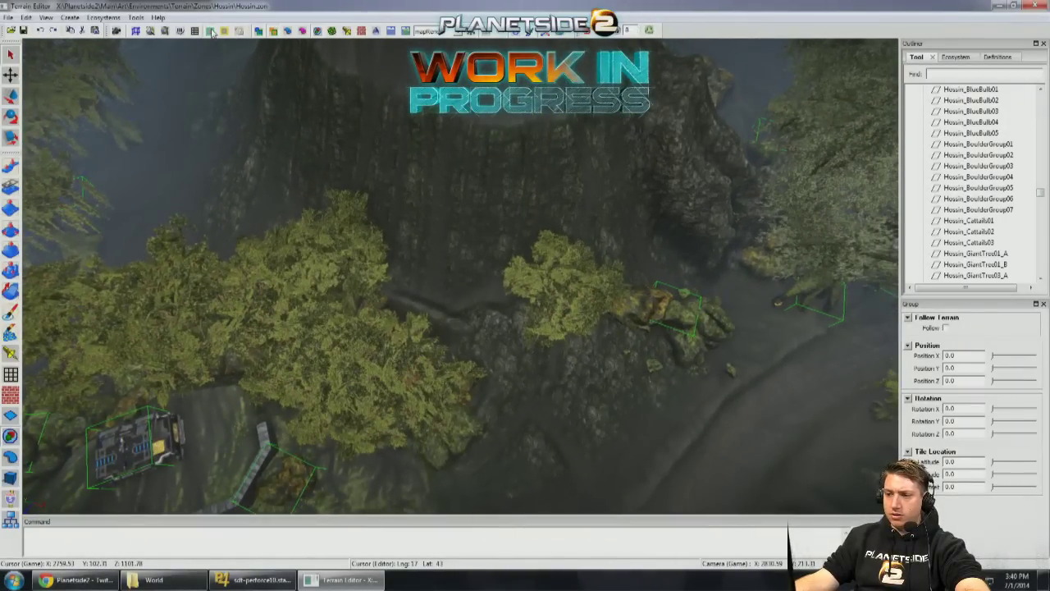
pyautogui.scroll(3, 462, 205)
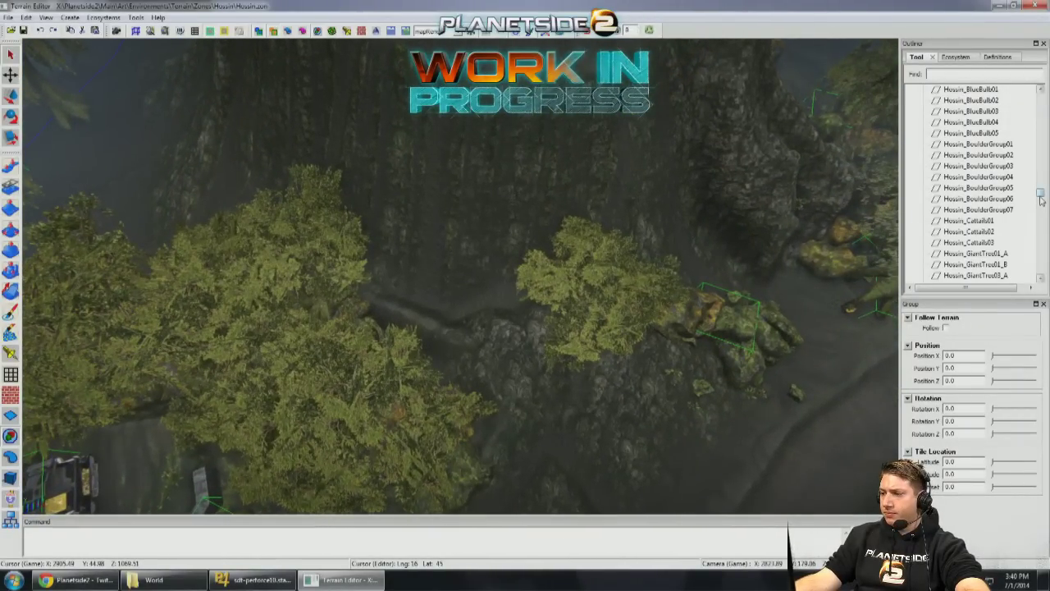
pyautogui.scroll(-3, 440, 174)
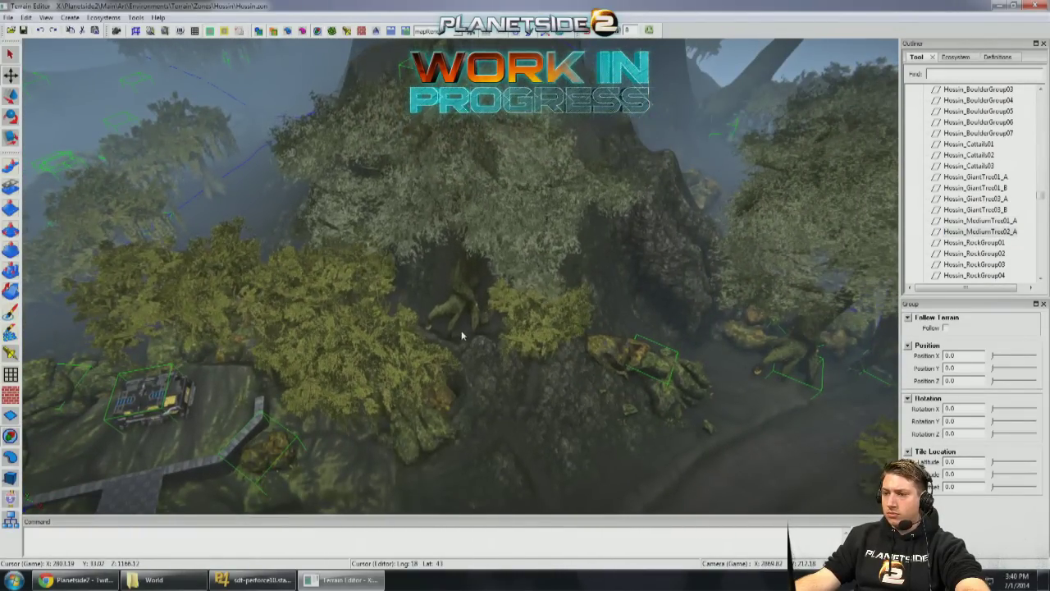
pyautogui.scroll(-3, 410, 333)
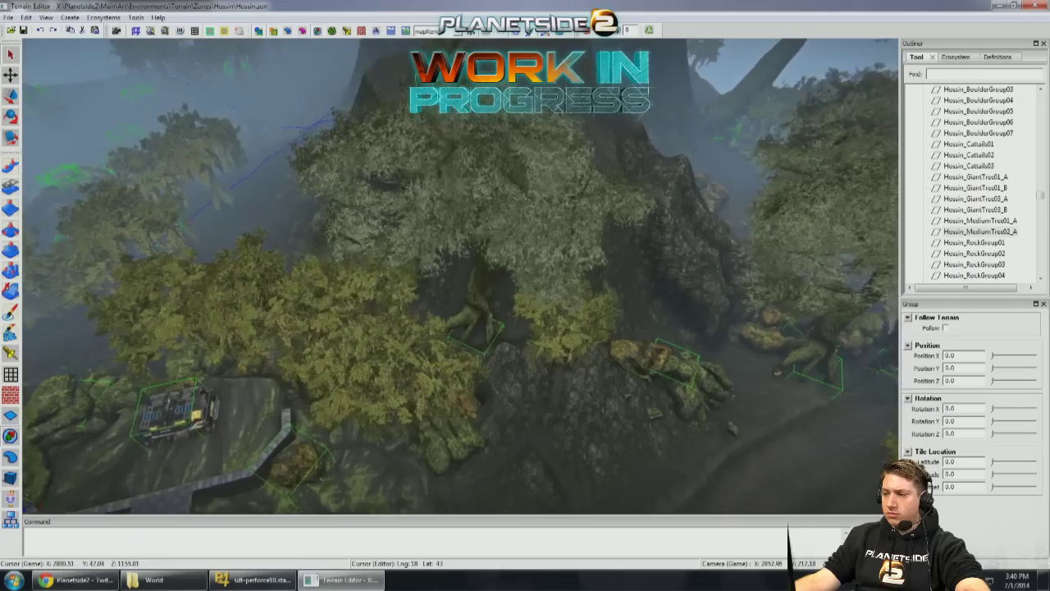
pyautogui.scroll(-5, 375, 336)
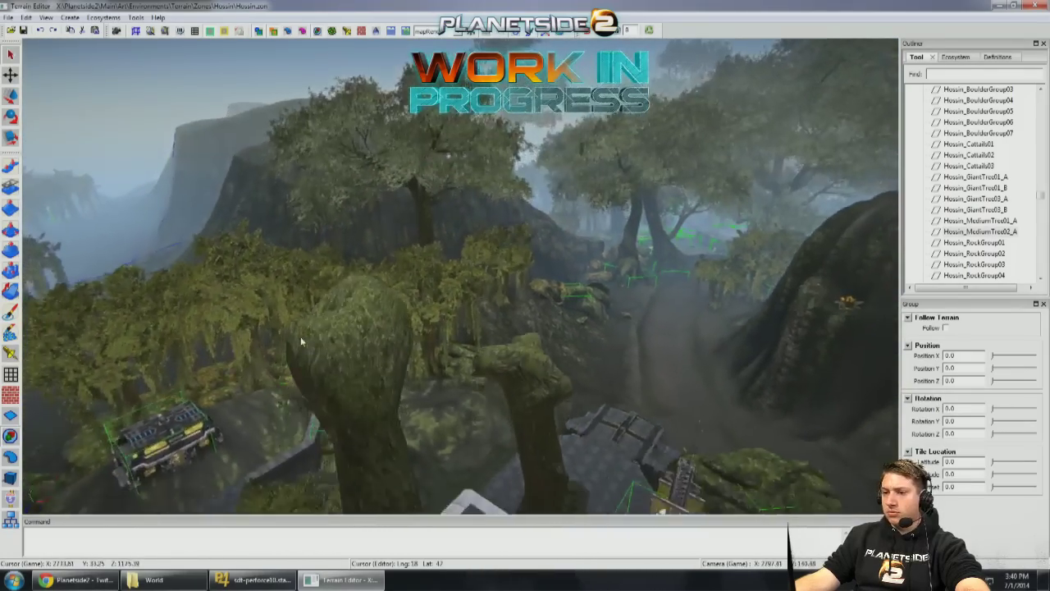
# Step: Inspect the base from several angles, covering the paved platforms, stairs, spawn building, vehicle structures and the end of the new wall
pyautogui.scroll(-5, 375, 335)
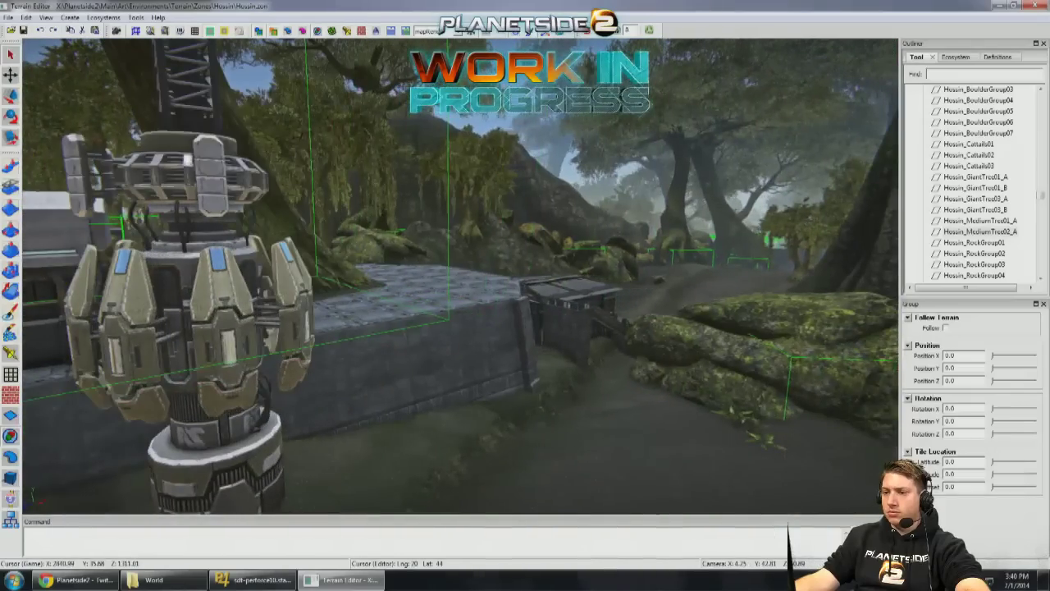
pyautogui.scroll(-5, 375, 336)
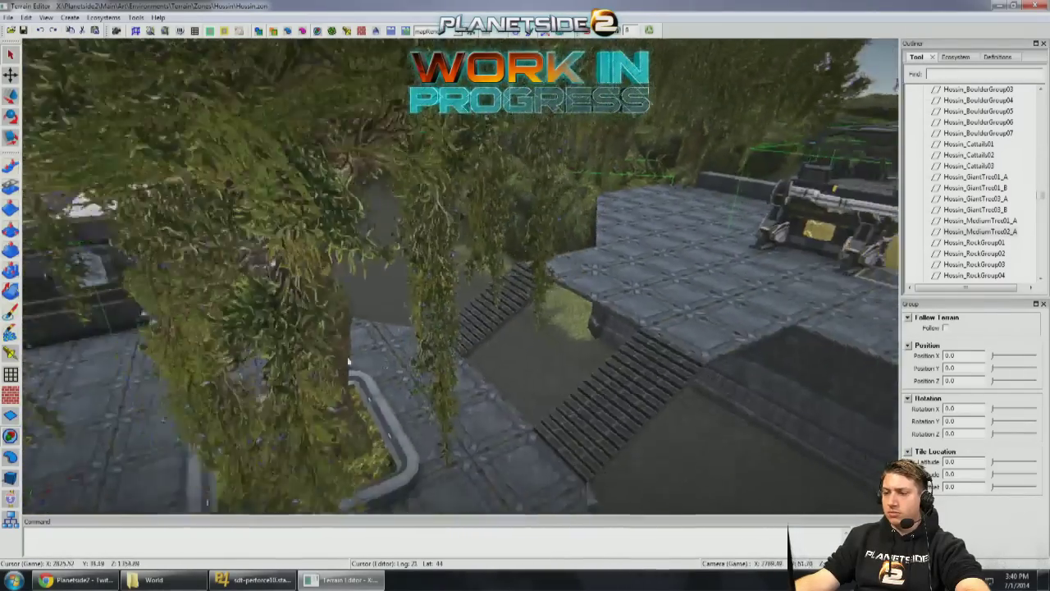
pyautogui.scroll(-3, 318, 364)
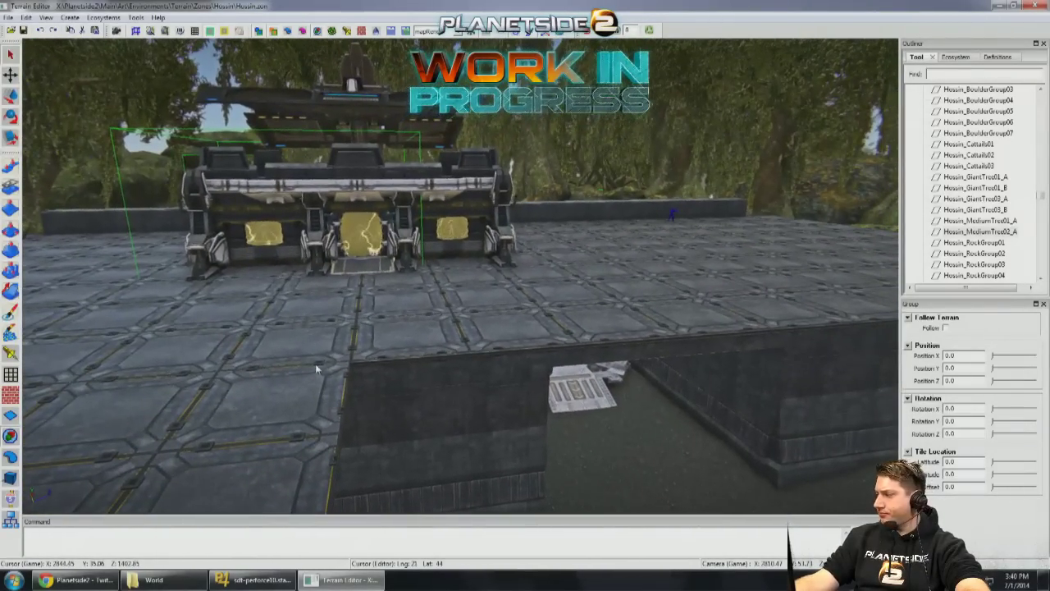
pyautogui.scroll(-4, 317, 364)
pyautogui.scroll(-5, 420, 345)
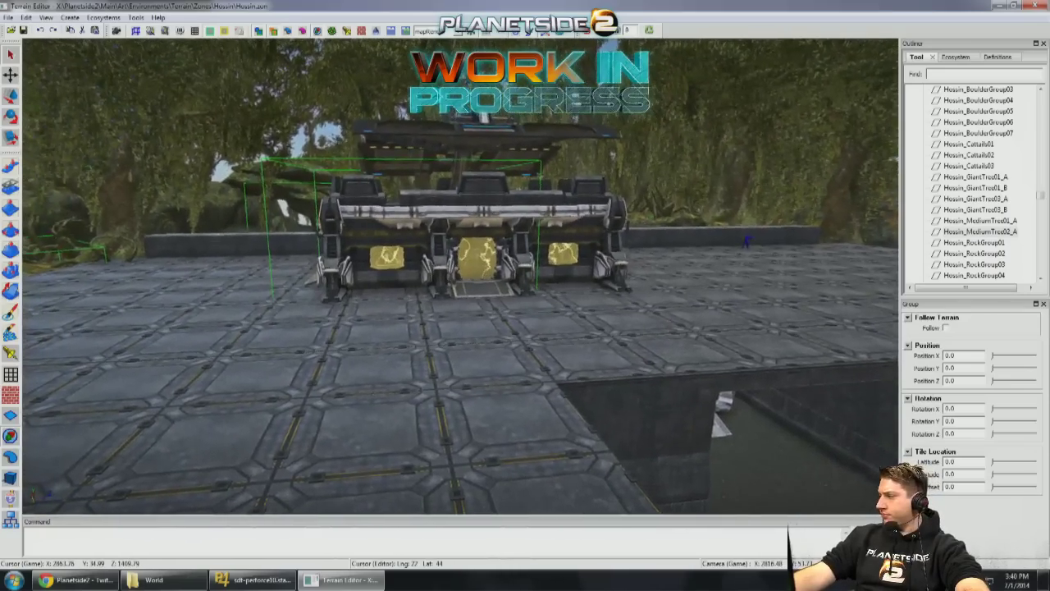
pyautogui.scroll(-5, 364, 344)
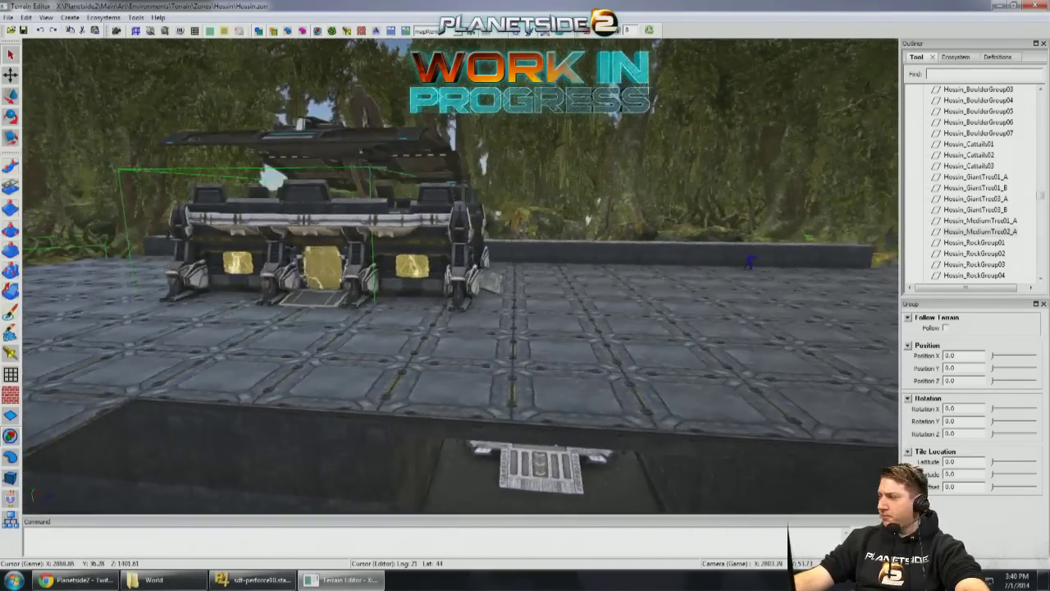
pyautogui.scroll(-5, 364, 341)
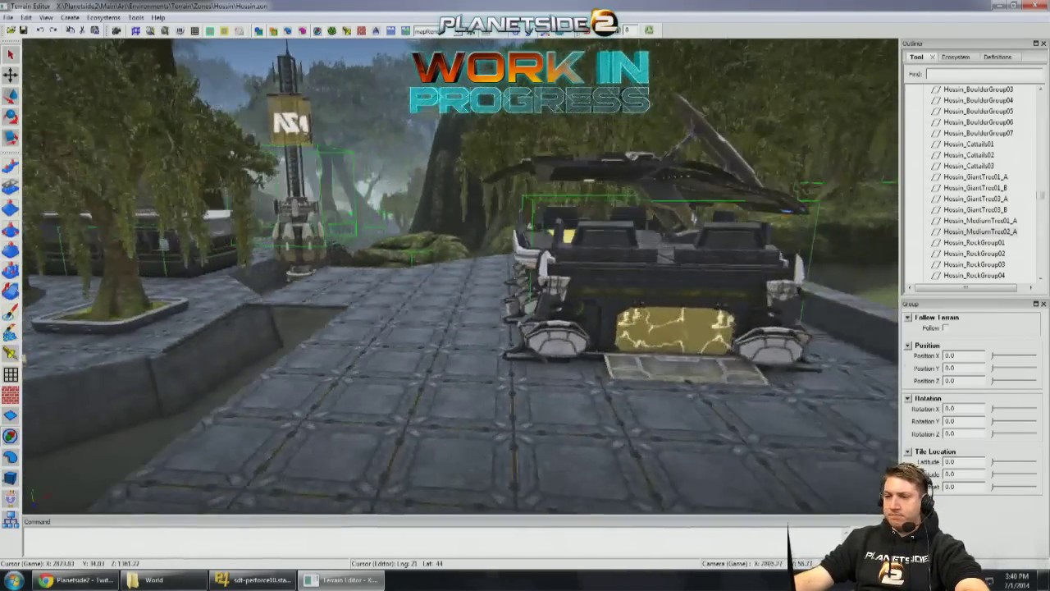
pyautogui.scroll(-5, 363, 341)
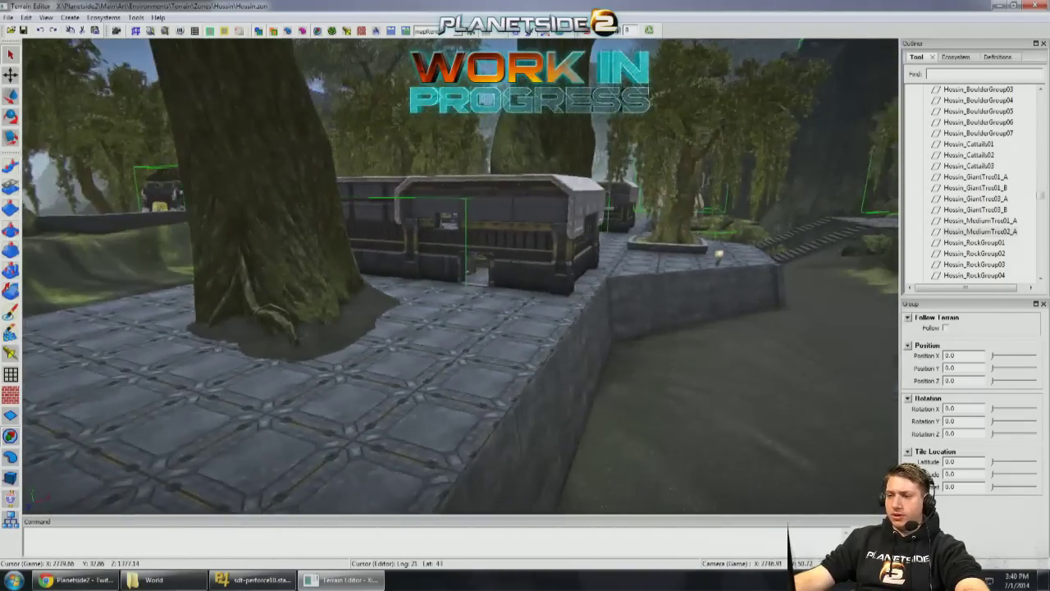
pyautogui.scroll(-5, 364, 340)
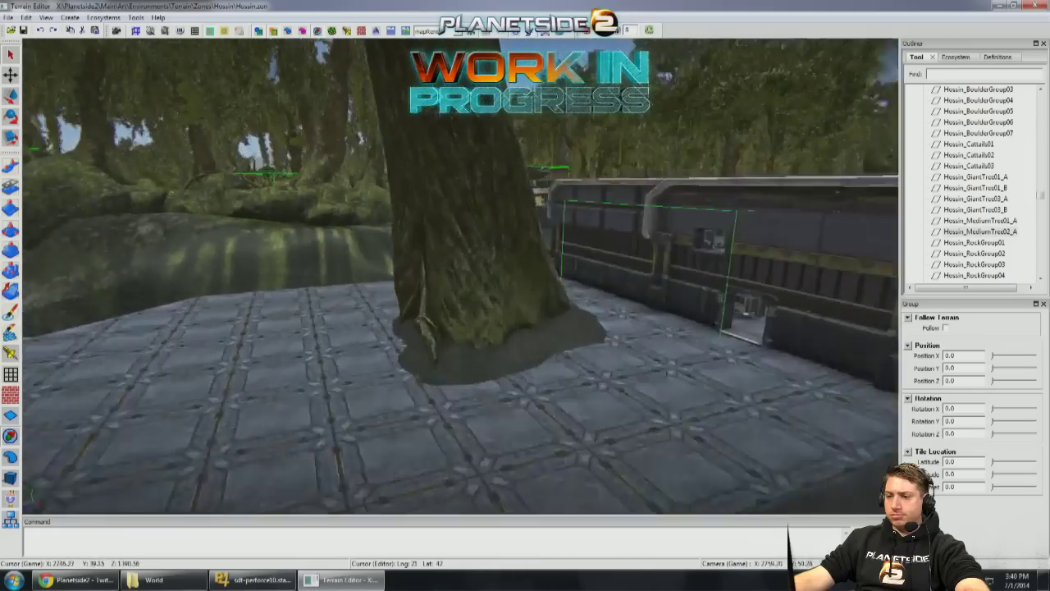
pyautogui.scroll(-5, 483, 343)
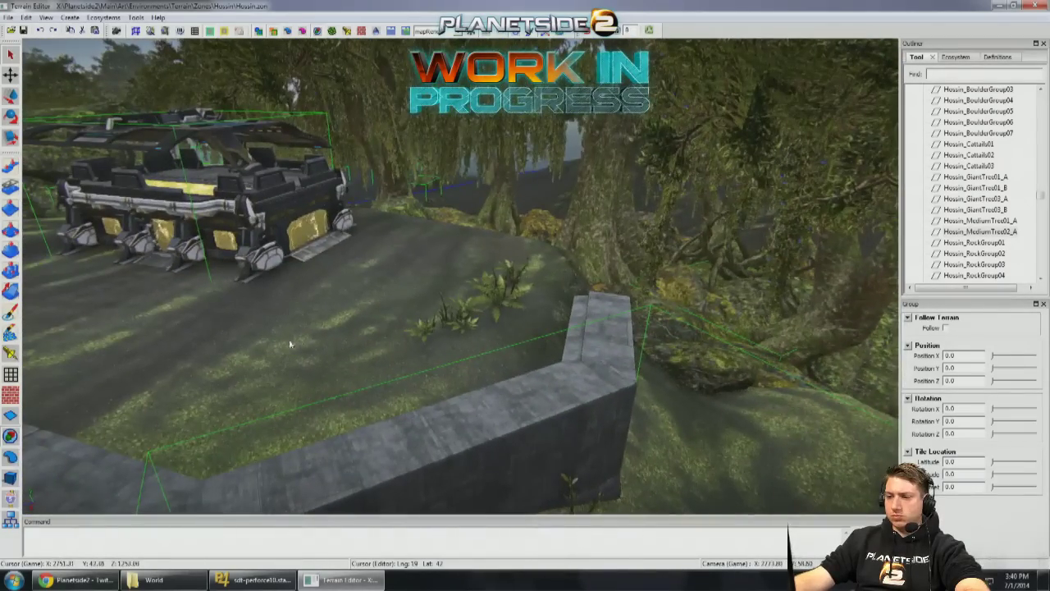
pyautogui.scroll(-3, 290, 345)
# Step: Adjust the position of the last wall pair at the end of the run beside the rocky ledge
pyautogui.click(531, 402)
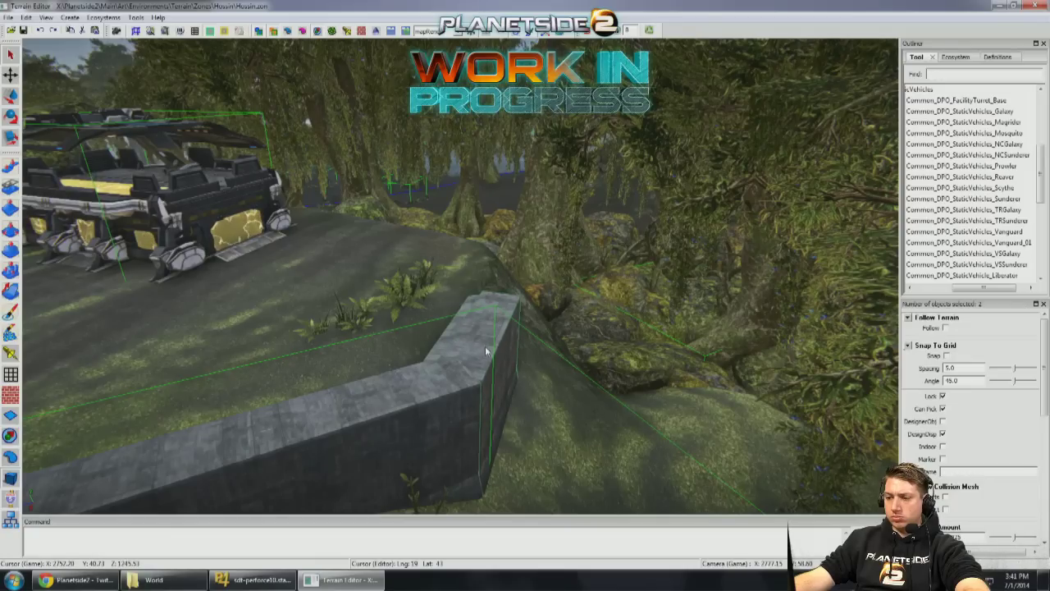
pyautogui.scroll(-2, 485, 351)
pyautogui.click(482, 426)
pyautogui.moveTo(474, 449); pyautogui.dragTo(520, 385)
pyautogui.scroll(-10, 520, 385)
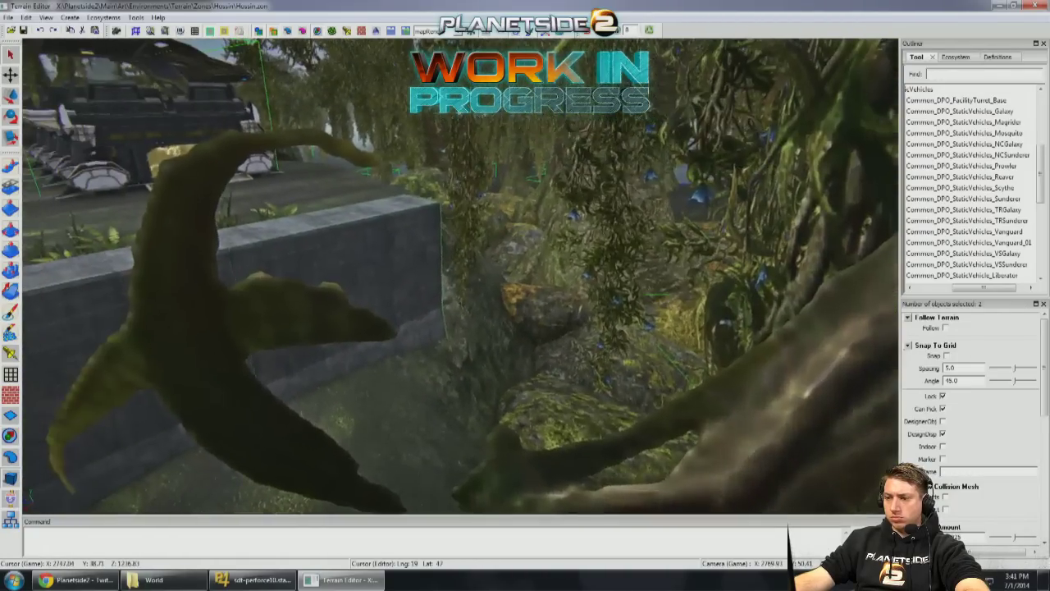
pyautogui.scroll(10, 584, 350)
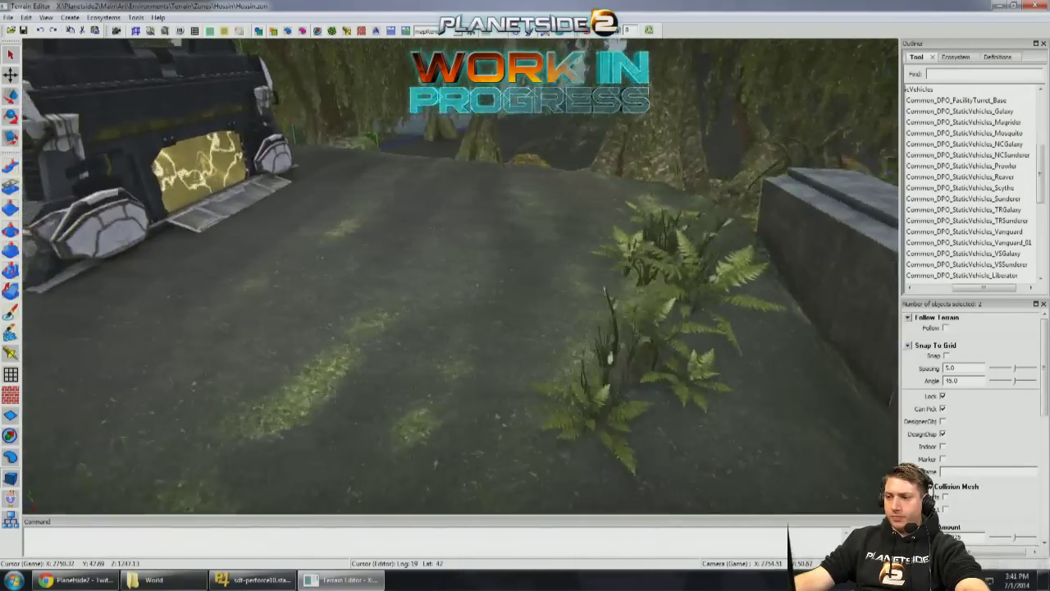
# Step: Place two Common_Props_Mining_Stairs leading from the outer corners of the paved bridge platform down to the walled bank
pyautogui.moveTo(584, 349); pyautogui.dragTo(210, 306, button='middle')
pyautogui.moveTo(176, 374); pyautogui.dragTo(494, 273, button='middle')
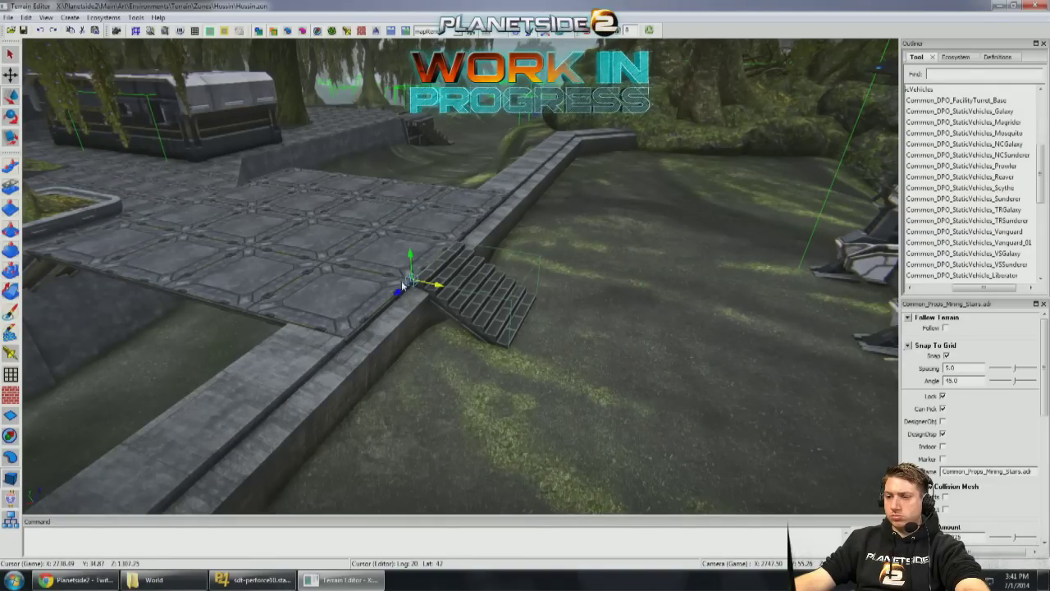
pyautogui.moveTo(380, 306); pyautogui.dragTo(321, 328)
pyautogui.moveTo(322, 327); pyautogui.dragTo(296, 243, button='right')
pyautogui.moveTo(525, 245); pyautogui.dragTo(676, 288)
pyautogui.moveTo(676, 288); pyautogui.dragTo(693, 289, button='right')
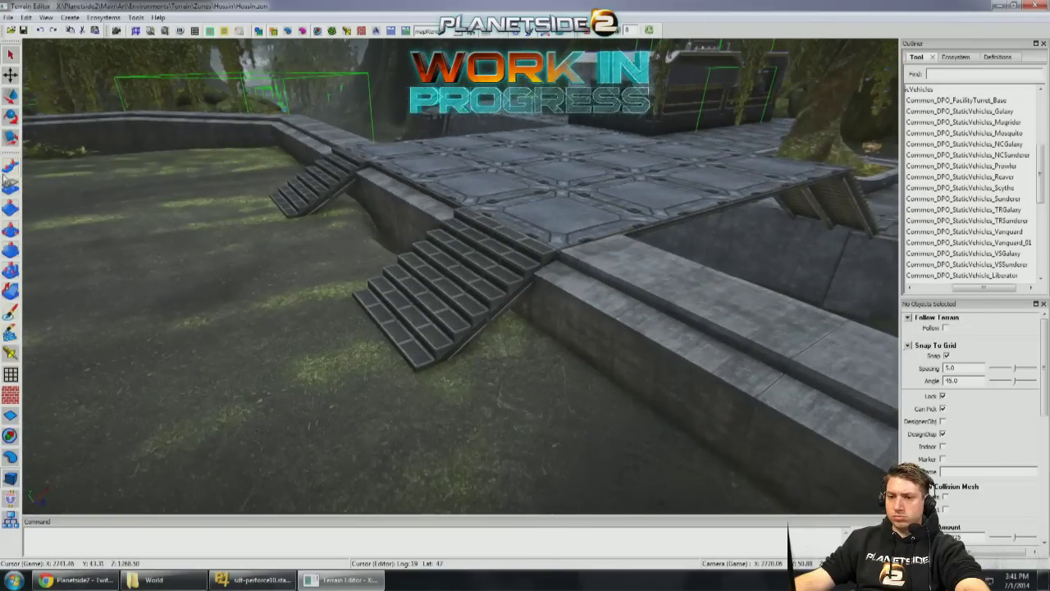
# Step: Raise the ground along the wall between the two stairs with the Pull Brush at size 3.0, strength 50.0 and direction Up
pyautogui.moveTo(362, 184); pyautogui.dragTo(383, 184, button='right')
pyautogui.press('[')
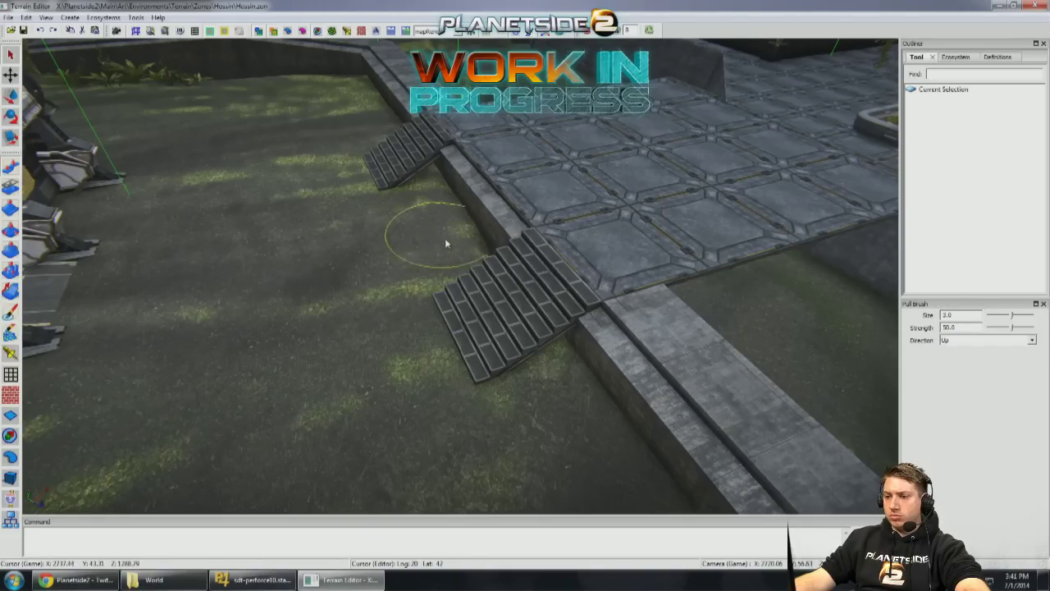
pyautogui.moveTo(443, 240)
pyautogui.mouseDown(button='right')
pyautogui.moveTo(448, 259)
pyautogui.moveTo(582, 37)
pyautogui.moveTo(459, 274)
pyautogui.moveTo(594, 159)
pyautogui.moveTo(465, 217)
pyautogui.moveTo(474, 392)
pyautogui.mouseUp(button='right')
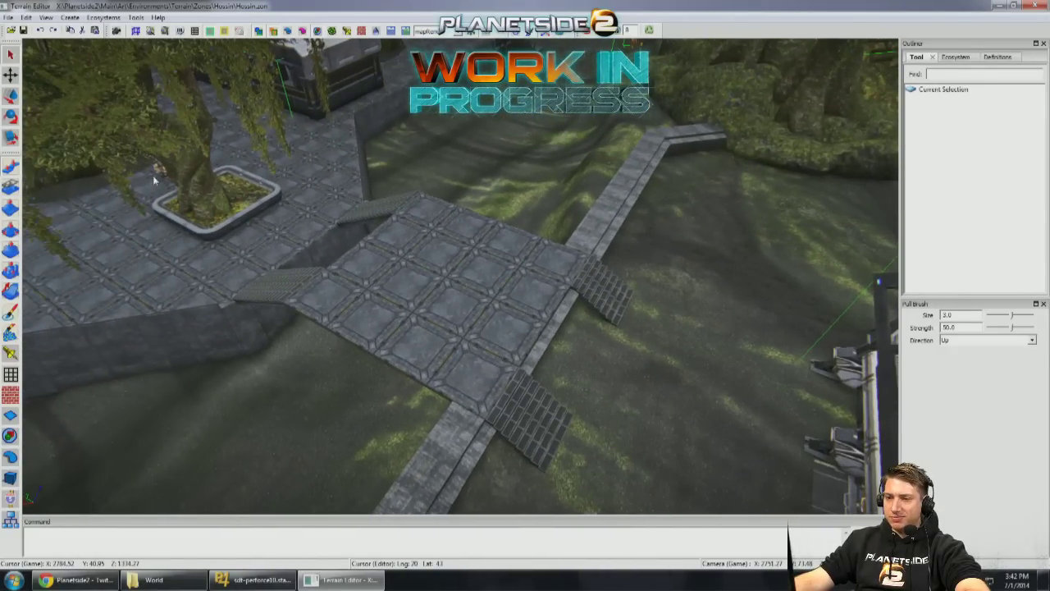
# Step: Build up the ground against the inner side of the wall beside the stairs with the Hill Brush, starting at size 4.0 and strength 1.0
pyautogui.moveTo(331, 271); pyautogui.dragTo(455, 274, button='right')
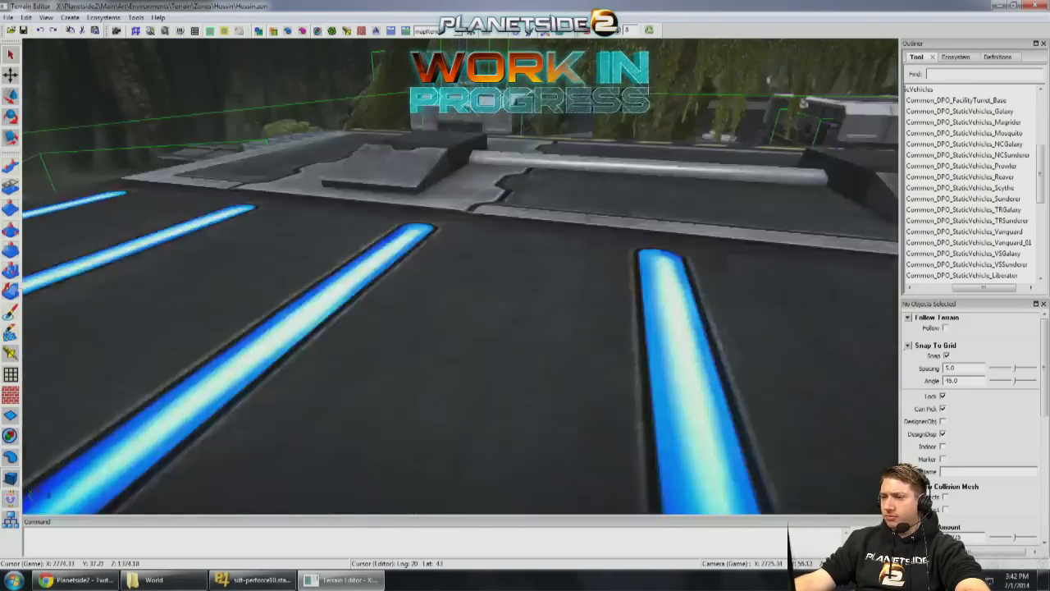
pyautogui.moveTo(643, 182); pyautogui.dragTo(587, 210, button='right')
pyautogui.moveTo(437, 243)
pyautogui.mouseDown(button='right')
pyautogui.moveTo(489, 192)
pyautogui.moveTo(691, 202)
pyautogui.moveTo(668, 76)
pyautogui.moveTo(602, 131)
pyautogui.moveTo(621, 200)
pyautogui.moveTo(610, 230)
pyautogui.moveTo(622, 102)
pyautogui.moveTo(460, 230)
pyautogui.mouseUp(button='right')
pyautogui.click(11, 223)
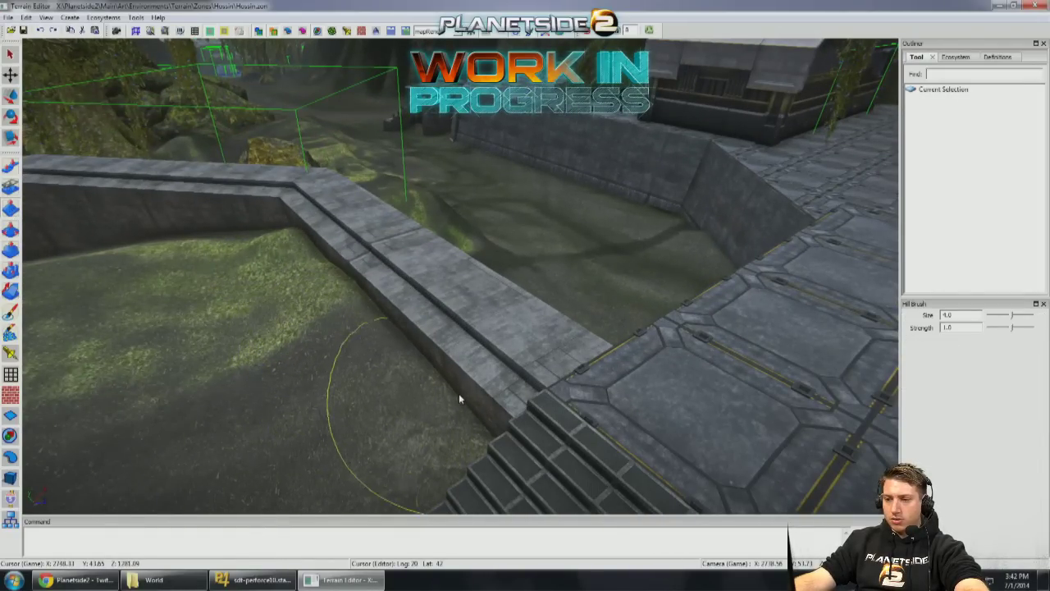
pyautogui.moveTo(482, 418); pyautogui.dragTo(510, 220, button='right')
pyautogui.press('[')
# Step: Pull up the terrain inside the wall's bend with the Pull Brush at size 3.0, strength 50.0 and direction Up
pyautogui.moveTo(476, 342)
pyautogui.mouseDown(button='right')
pyautogui.moveTo(468, 427)
pyautogui.moveTo(426, 377)
pyautogui.mouseUp(button='right')
pyautogui.moveTo(199, 193); pyautogui.dragTo(342, 237, button='right')
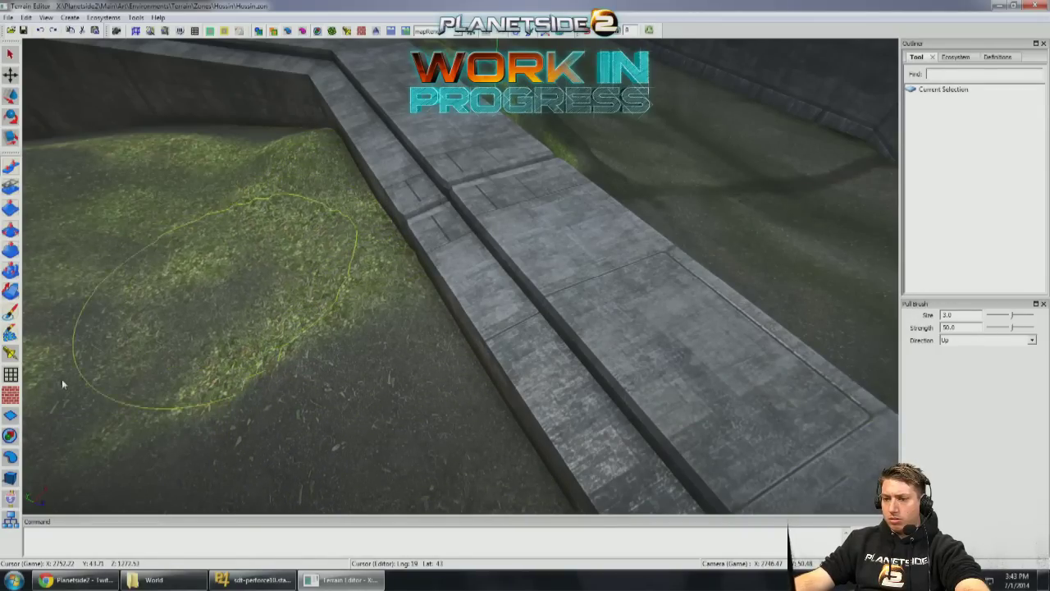
pyautogui.moveTo(251, 408)
pyautogui.mouseDown(button='right')
pyautogui.moveTo(276, 379)
pyautogui.moveTo(275, 416)
pyautogui.moveTo(330, 415)
pyautogui.moveTo(380, 392)
pyautogui.mouseUp(button='right')
pyautogui.moveTo(378, 276); pyautogui.dragTo(8, 479, button='right')
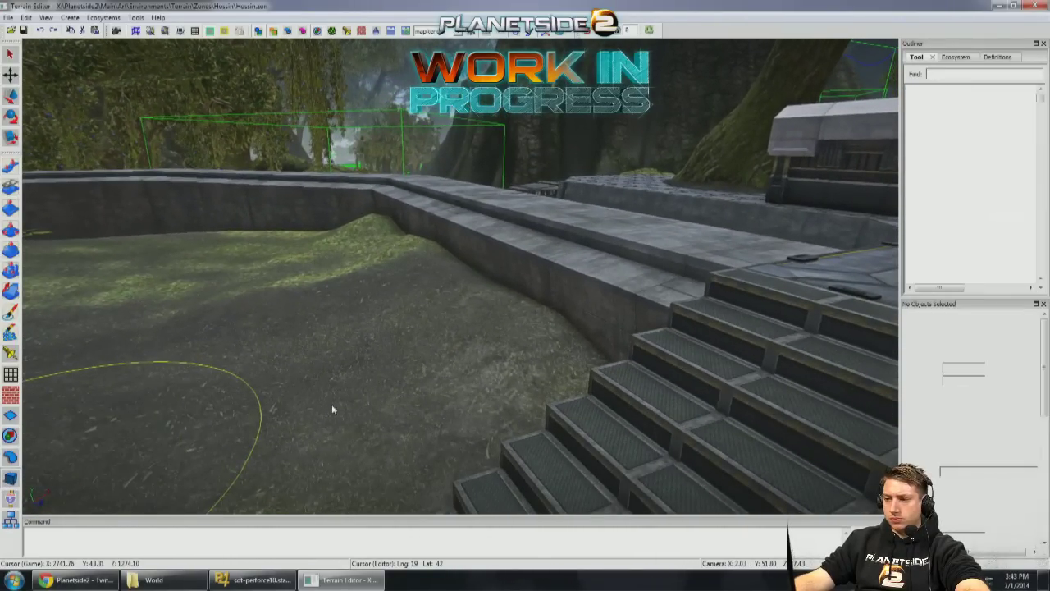
# Step: Place an Indar_Props_MiningPlatform02_4x4 from the Common mining props at the wall beside one of the stairs
pyautogui.scroll(2, 958, 155)
pyautogui.scroll(2, 973, 146)
pyautogui.doubleClick(962, 133)
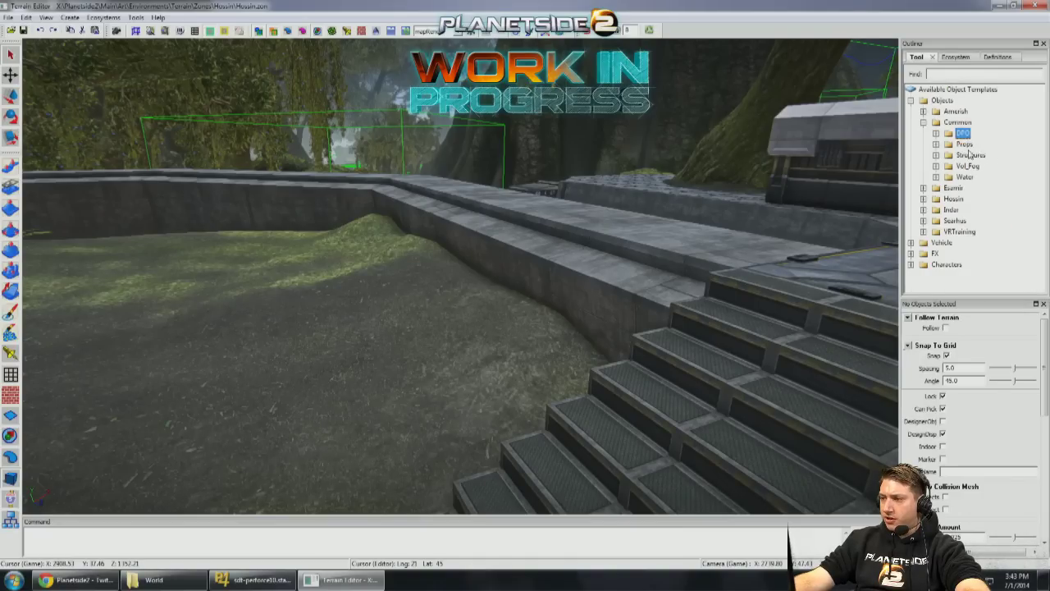
pyautogui.doubleClick(964, 144)
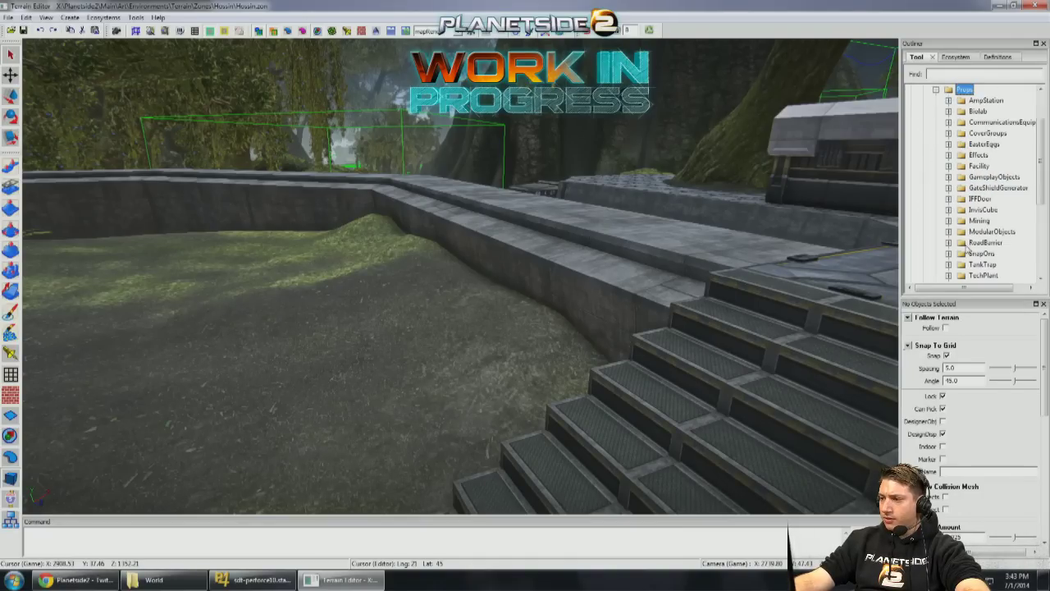
pyautogui.click(961, 287)
pyautogui.scroll(-3, 979, 254)
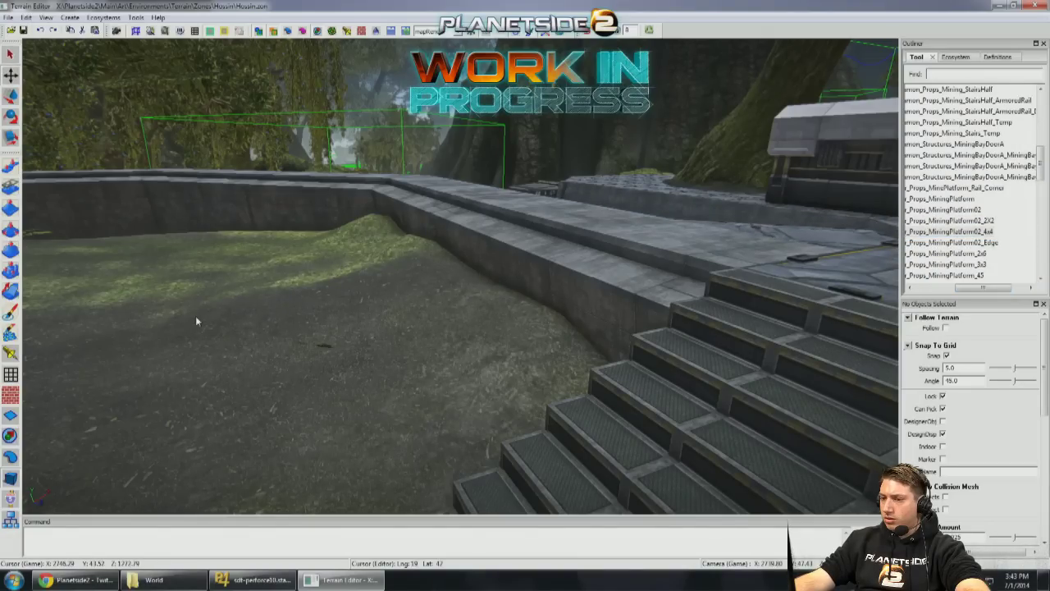
pyautogui.moveTo(197, 321); pyautogui.dragTo(613, 260, button='right')
pyautogui.moveTo(508, 288); pyautogui.dragTo(411, 229, button='right')
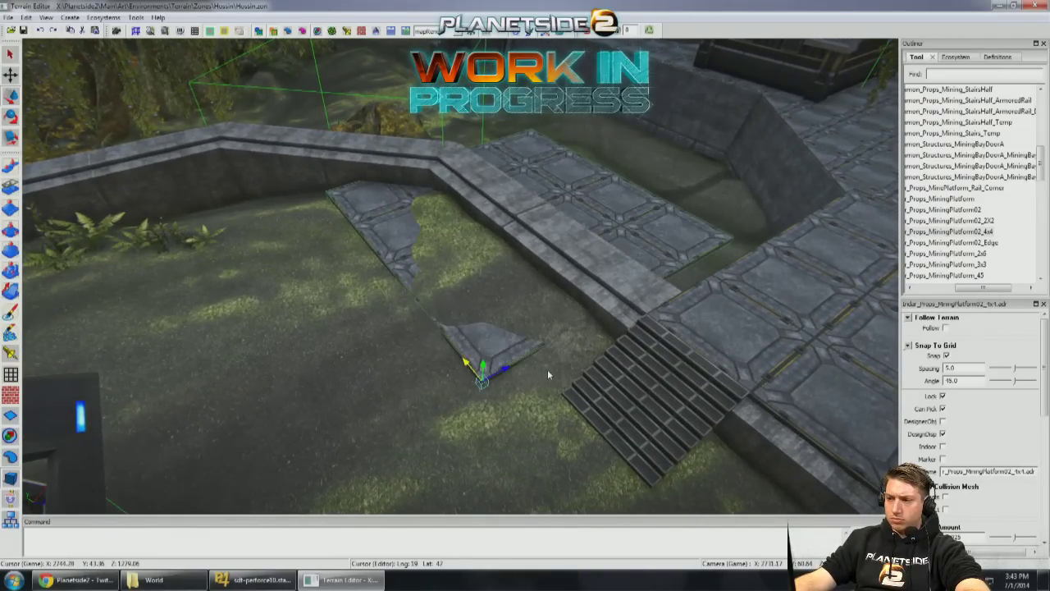
# Step: Raise and tilt the 4x4 platform into a ramp sloping from the wall's upper edge down into the ground beside the stairs
pyautogui.moveTo(548, 374); pyautogui.dragTo(602, 395)
pyautogui.moveTo(518, 417); pyautogui.dragTo(539, 408)
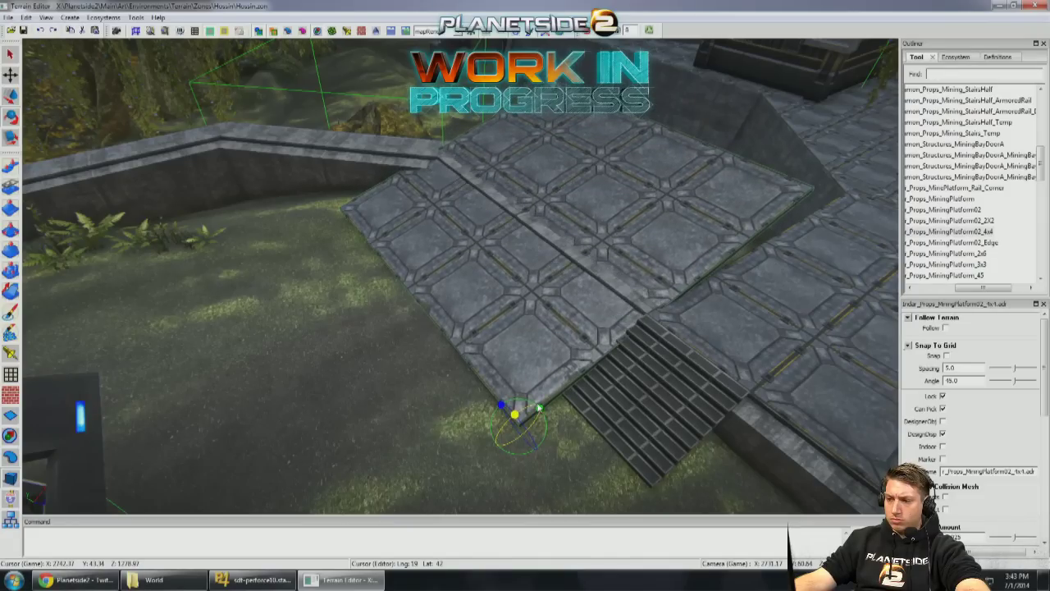
pyautogui.hotkey('ctrl', 'z')
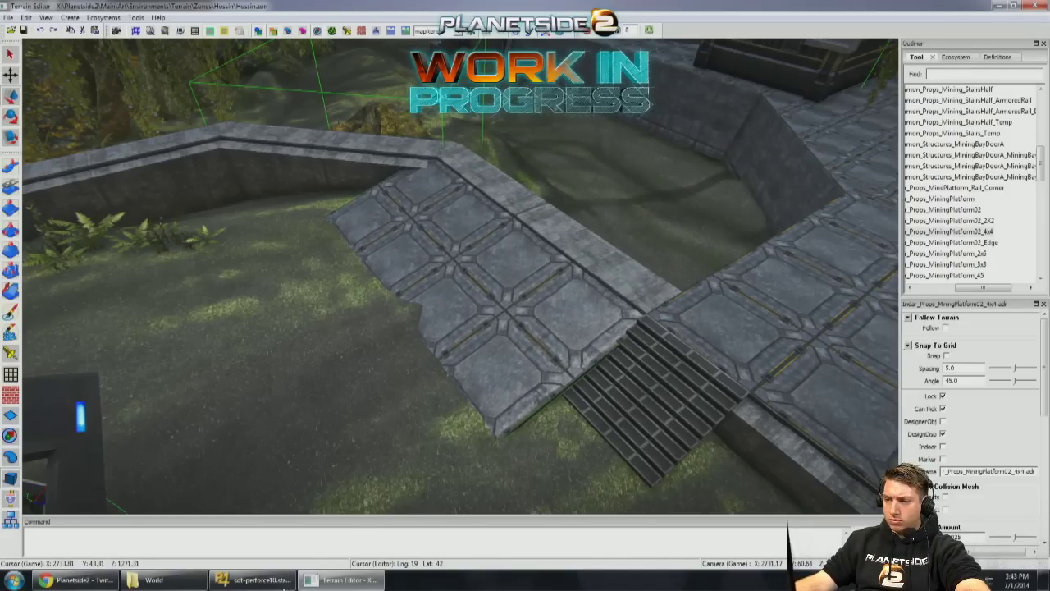
pyautogui.moveTo(550, 400); pyautogui.dragTo(387, 328, button='right')
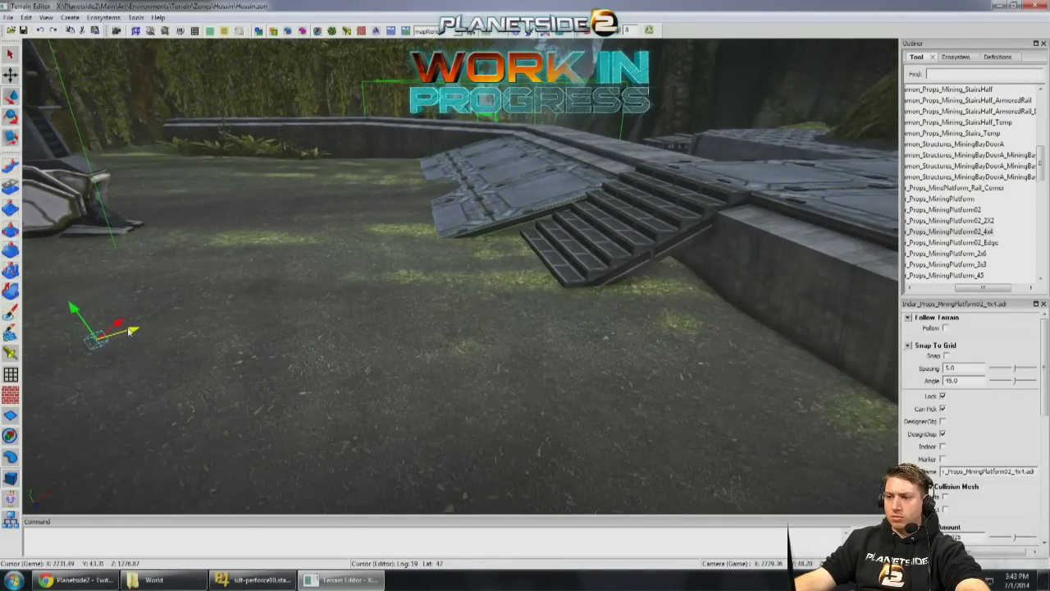
pyautogui.click(310, 304)
pyautogui.moveTo(310, 303); pyautogui.dragTo(38, 197, button='right')
# Step: Lower the terrain bulging over the ramp's foot with the Pull Brush at size 3.0, strength 50.0 and direction Down
pyautogui.click(10, 168)
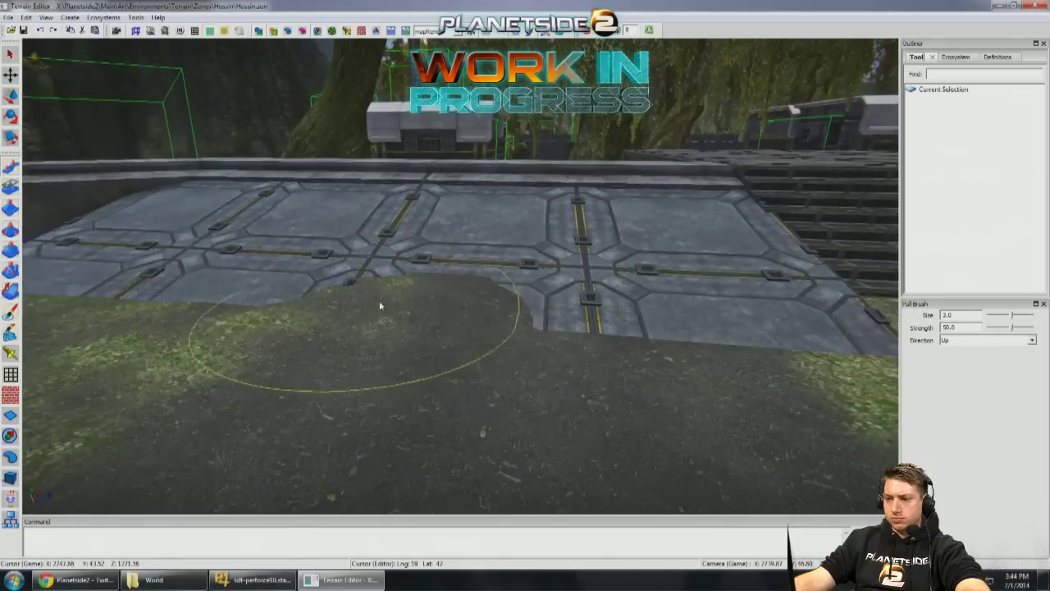
pyautogui.moveTo(445, 318); pyautogui.dragTo(443, 316)
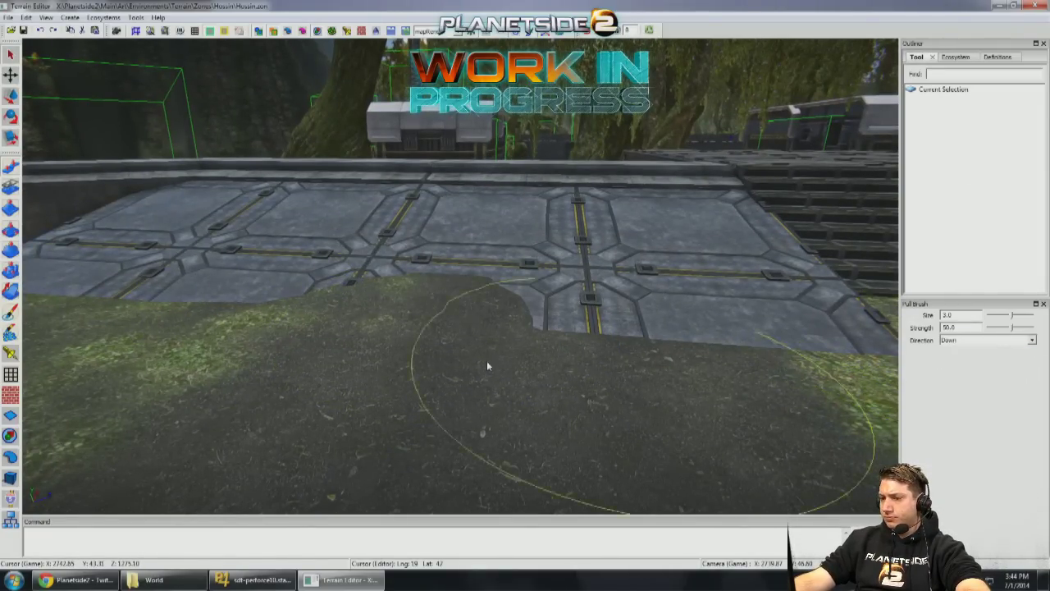
pyautogui.moveTo(332, 327); pyautogui.dragTo(353, 324, button='right')
pyautogui.moveTo(459, 274)
pyautogui.mouseDown(button='right')
pyautogui.moveTo(535, 152)
pyautogui.moveTo(413, 249)
pyautogui.moveTo(598, 336)
pyautogui.moveTo(505, 296)
pyautogui.mouseUp(button='right')
# Step: Position a second 4x4 platform ramp against the wall on the outer side of the other stairs
pyautogui.click(599, 335)
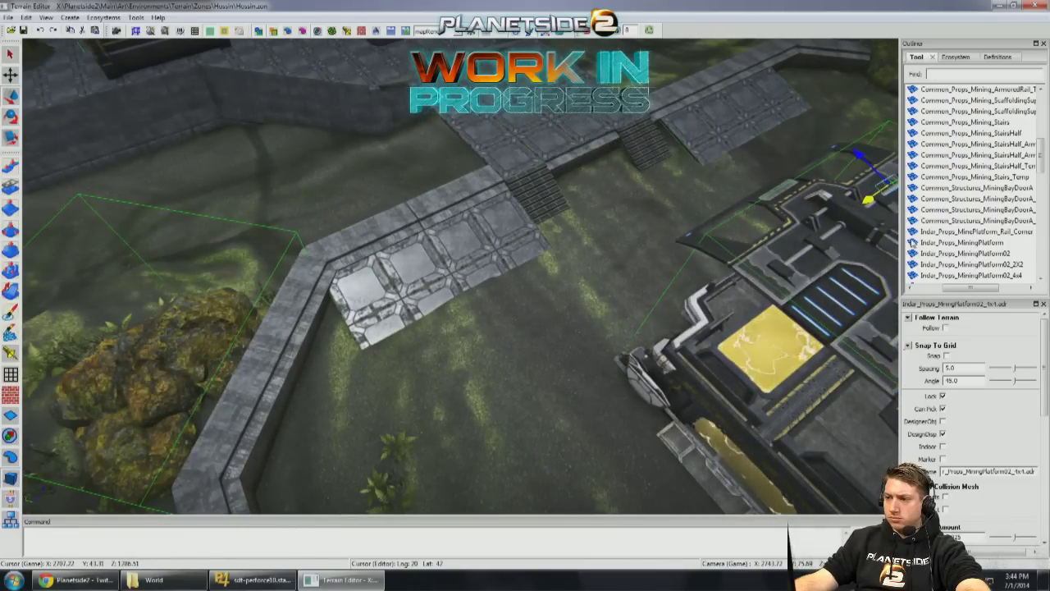
pyautogui.moveTo(505, 295); pyautogui.dragTo(765, 206, button='right')
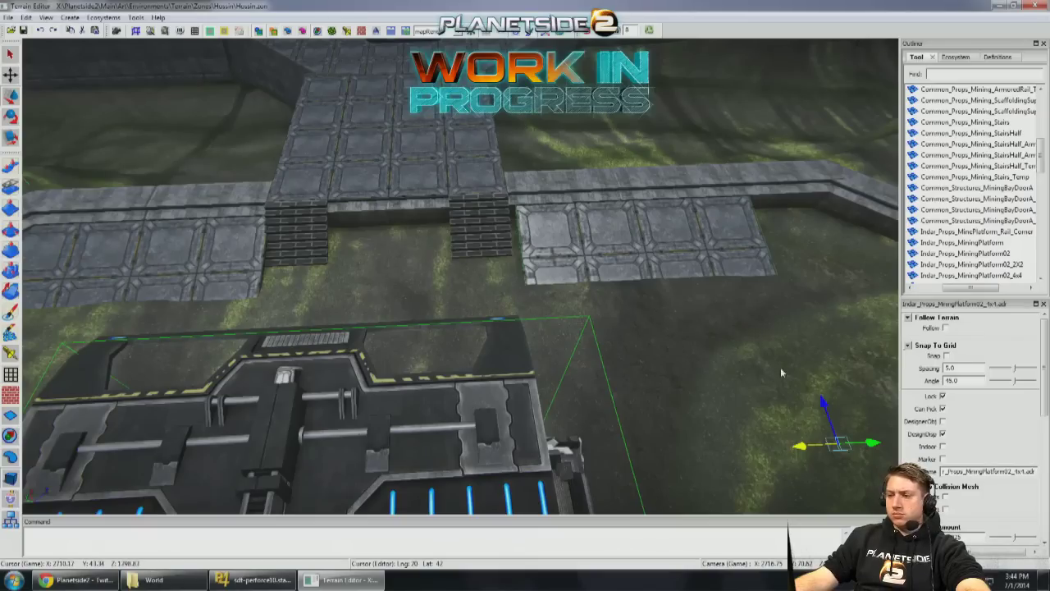
pyautogui.moveTo(745, 311); pyautogui.dragTo(736, 291, button='right')
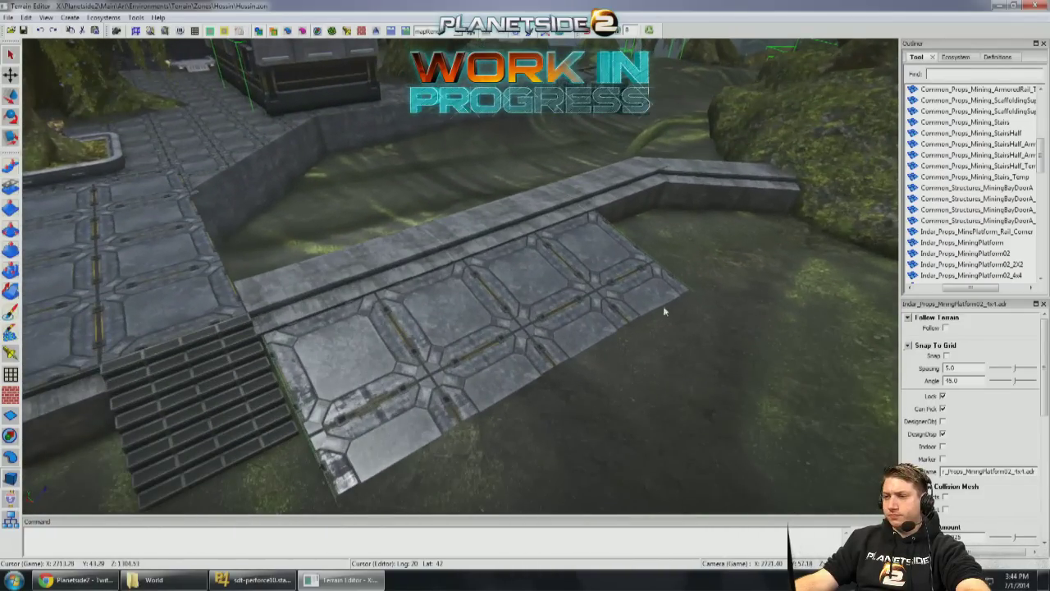
# Step: Pick WallSupport_10 from the FacilityWalls structures and place it on the ground near the upper end of the platform ramp
pyautogui.moveTo(410, 320); pyautogui.dragTo(452, 353, button='right')
pyautogui.scroll(-10, 937, 246)
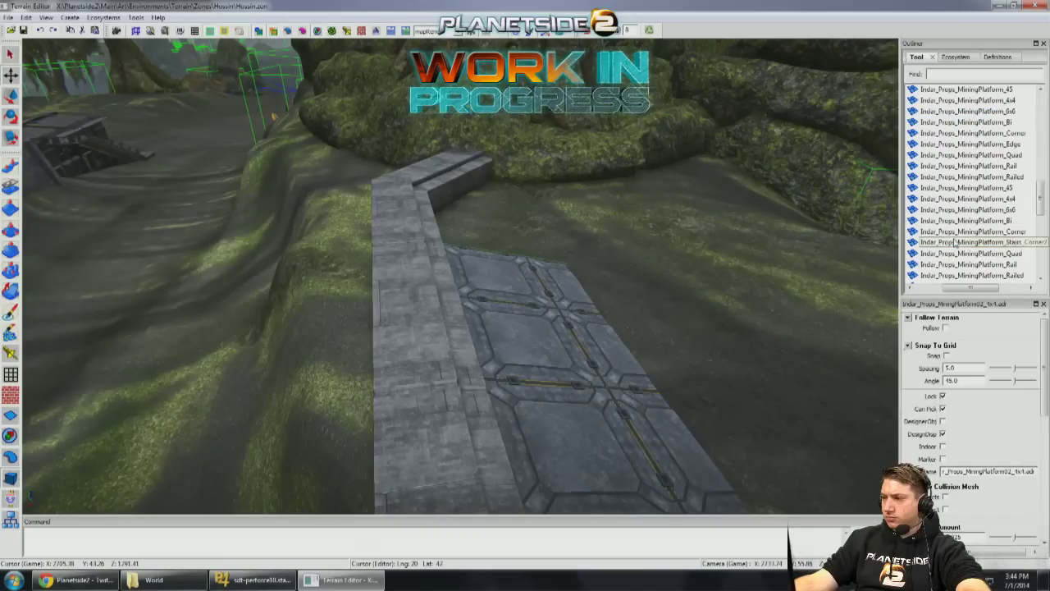
pyautogui.doubleClick(932, 221)
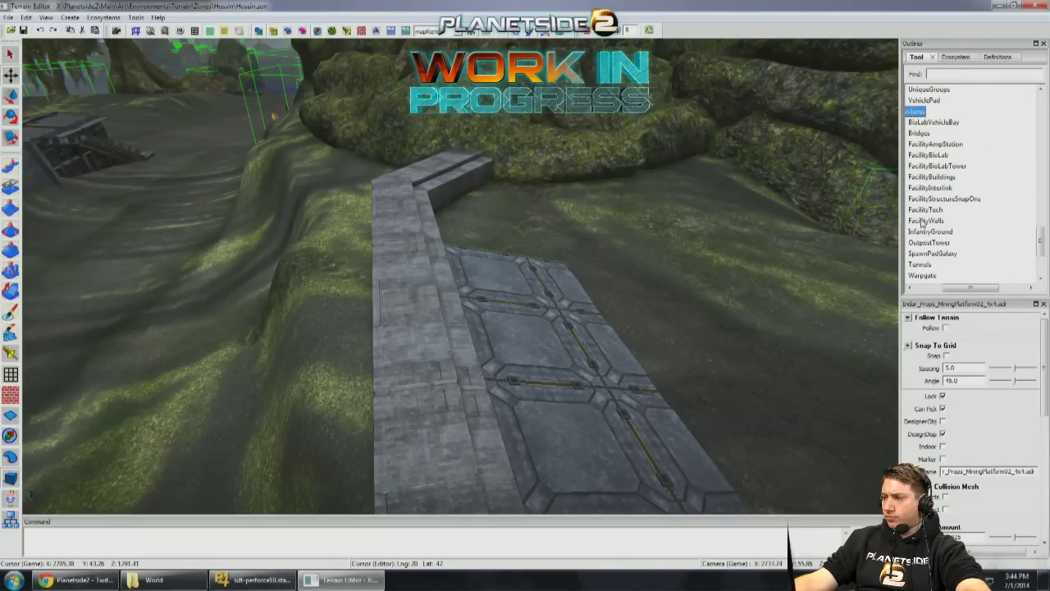
pyautogui.doubleClick(922, 222)
pyautogui.scroll(-2, 972, 180)
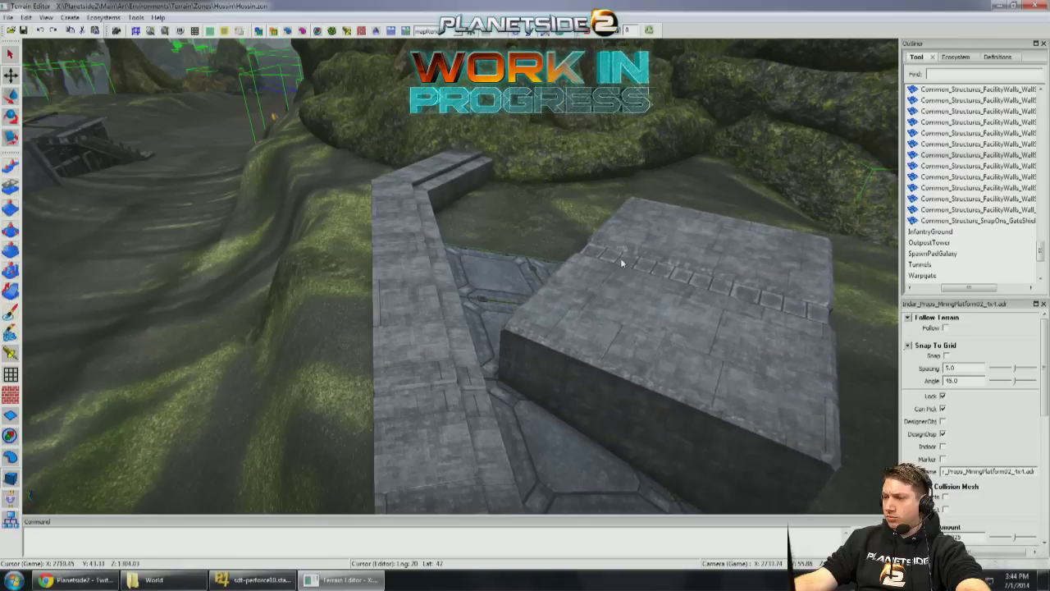
pyautogui.moveTo(954, 287); pyautogui.dragTo(984, 273)
pyautogui.click(952, 177)
pyautogui.click(586, 219)
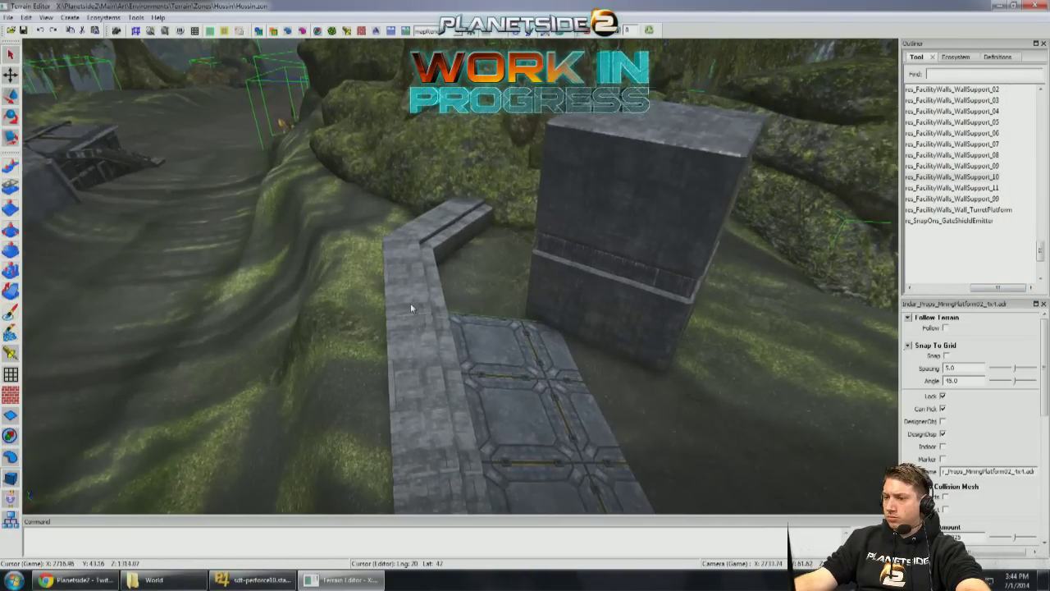
# Step: Rotate the WallSupport_10 block to 135.0, scale its Z to 0.660 and fit it between the wall and the ramp's far end
pyautogui.scroll(-5, 1040, 435)
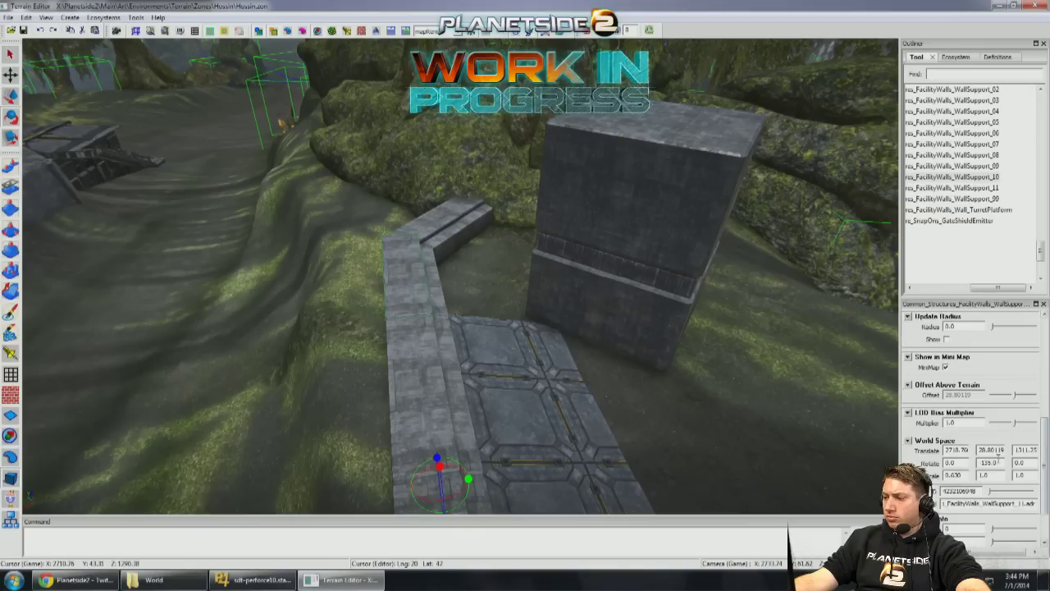
pyautogui.click(598, 250)
pyautogui.moveTo(566, 253); pyautogui.dragTo(624, 320)
pyautogui.scroll(2, 652, 314)
pyautogui.keyDown('alt'); pyautogui.moveTo(624, 320); pyautogui.dragTo(573, 285); pyautogui.keyUp('alt')
pyautogui.keyDown('alt'); pyautogui.moveTo(631, 264); pyautogui.dragTo(570, 228); pyautogui.keyUp('alt')
pyautogui.moveTo(512, 352); pyautogui.dragTo(474, 373)
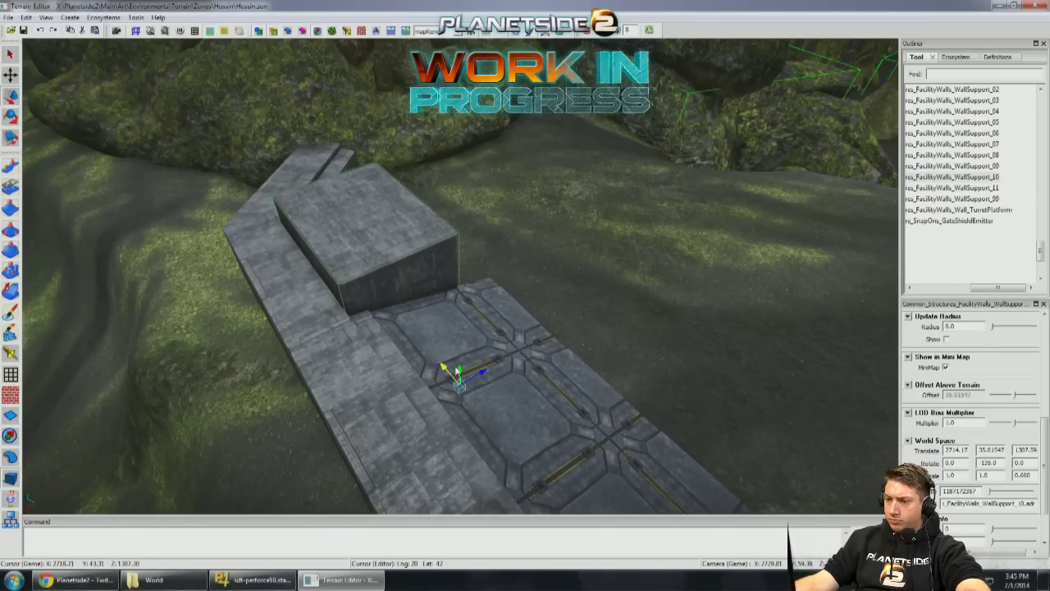
# Step: Duplicate the WallSupport_10 block and move the copy across the platform toward the other stairs
pyautogui.moveTo(462, 348)
pyautogui.keyDown('alt'); pyautogui.mouseDown()
pyautogui.moveTo(380, 299)
pyautogui.moveTo(312, 382)
pyautogui.moveTo(738, 394)
pyautogui.moveTo(821, 378)
pyautogui.moveTo(722, 379)
pyautogui.moveTo(624, 398)
pyautogui.moveTo(656, 329)
pyautogui.moveTo(632, 328)
pyautogui.moveTo(666, 328)
pyautogui.moveTo(439, 317)
pyautogui.moveTo(476, 333)
pyautogui.mouseUp(); pyautogui.keyUp('alt')
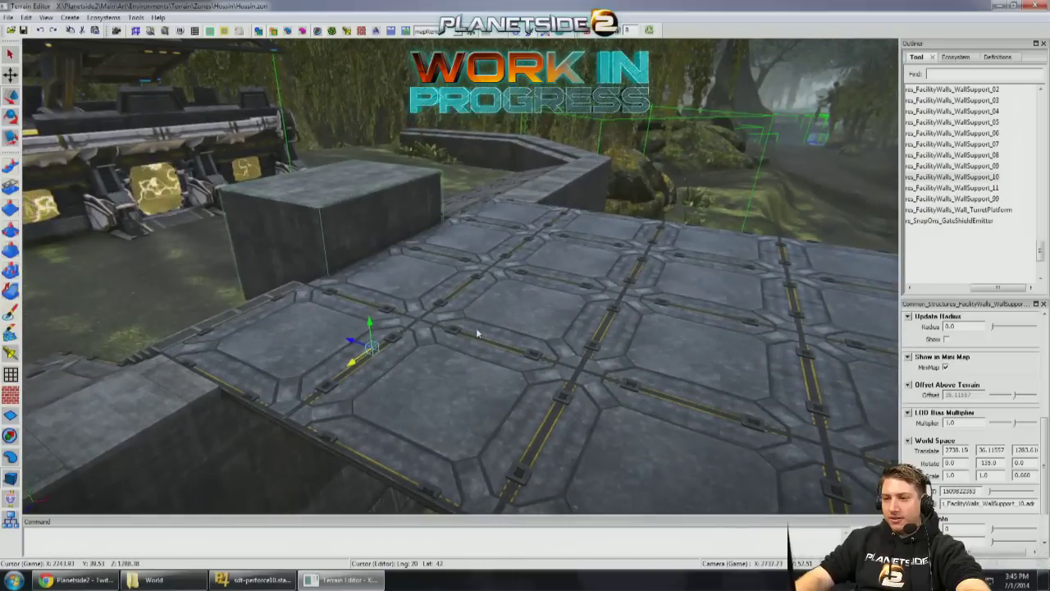
pyautogui.press('f')
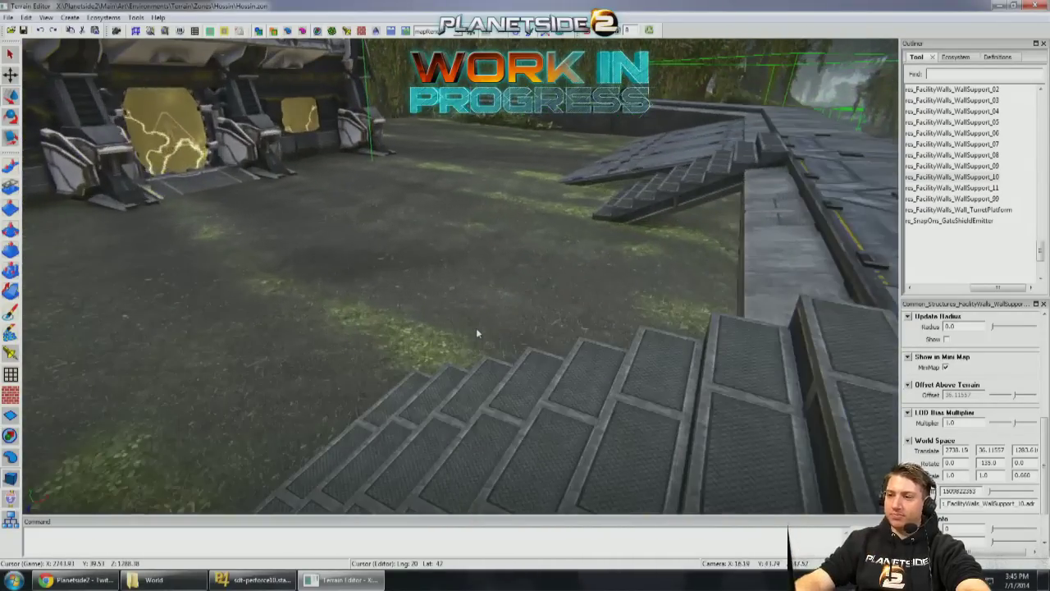
pyautogui.keyDown('alt'); pyautogui.moveTo(476, 332); pyautogui.dragTo(517, 330); pyautogui.keyUp('alt')
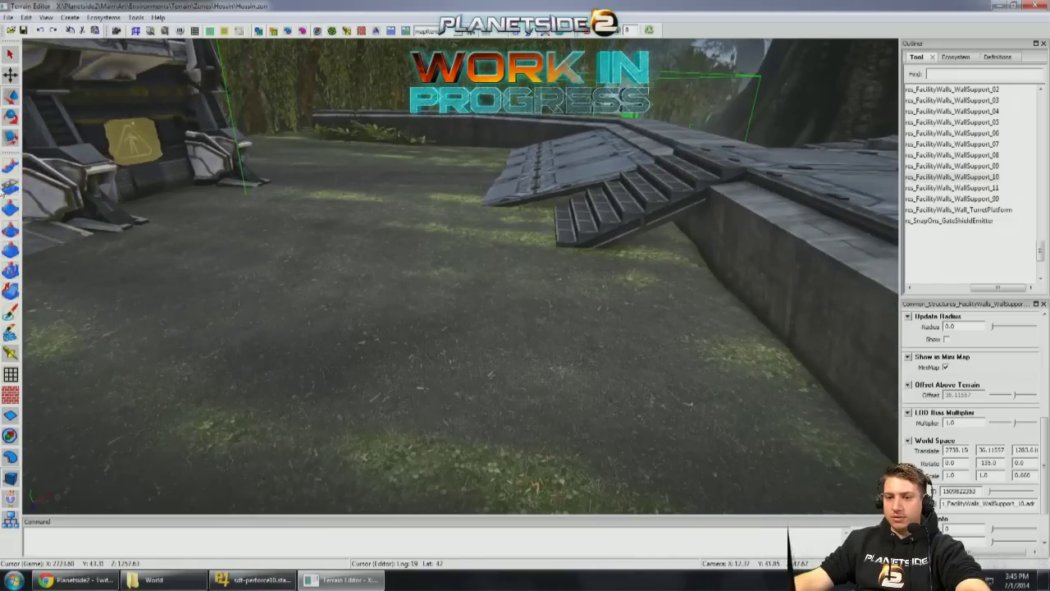
# Step: Raise the ground beneath the floating stairs along the wall with the Hill Brush at size 4.0 and strength 1.0
pyautogui.click(10, 210)
pyautogui.moveTo(314, 214)
pyautogui.keyDown('alt'); pyautogui.mouseDown()
pyautogui.moveTo(574, 283)
pyautogui.moveTo(507, 297)
pyautogui.mouseUp(); pyautogui.keyUp('alt')
pyautogui.scroll(1, 547, 281)
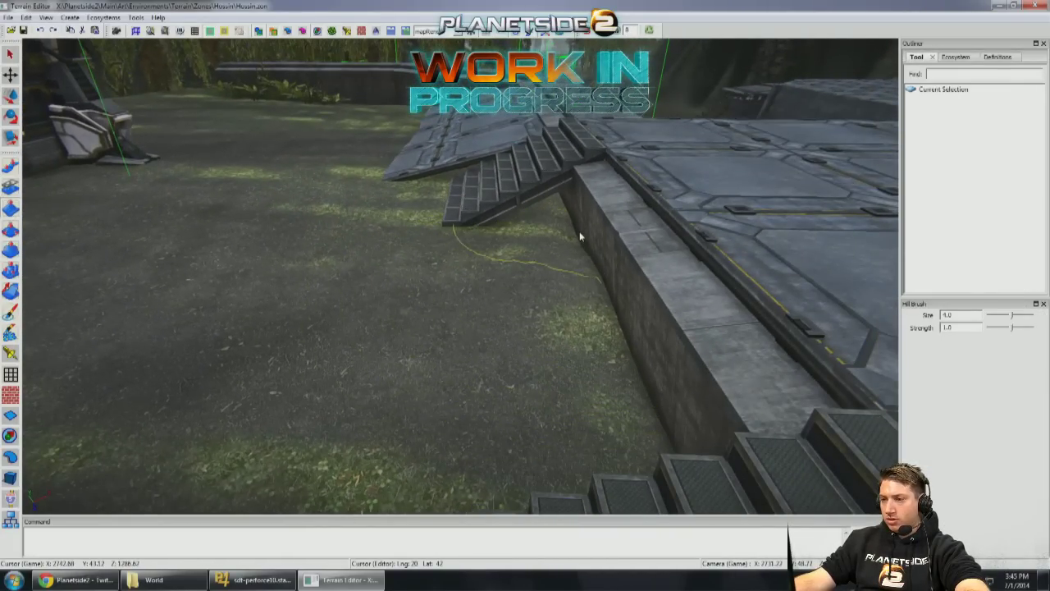
pyautogui.moveTo(588, 324)
pyautogui.keyDown('alt'); pyautogui.mouseDown()
pyautogui.moveTo(450, 183)
pyautogui.moveTo(563, 185)
pyautogui.moveTo(150, 140)
pyautogui.moveTo(192, 155)
pyautogui.moveTo(158, 147)
pyautogui.mouseUp(); pyautogui.keyUp('alt')
pyautogui.moveTo(598, 197)
pyautogui.keyDown('alt'); pyautogui.mouseDown()
pyautogui.moveTo(659, 234)
pyautogui.moveTo(637, 249)
pyautogui.moveTo(620, 187)
pyautogui.mouseUp(); pyautogui.keyUp('alt')
pyautogui.moveTo(235, 270)
pyautogui.keyDown('alt'); pyautogui.mouseDown()
pyautogui.moveTo(172, 275)
pyautogui.moveTo(113, 443)
pyautogui.mouseUp(); pyautogui.keyUp('alt')
pyautogui.click(438, 313)
pyautogui.moveTo(438, 314)
pyautogui.keyDown('alt'); pyautogui.mouseDown()
pyautogui.moveTo(332, 316)
pyautogui.moveTo(460, 305)
pyautogui.moveTo(530, 273)
pyautogui.moveTo(544, 251)
pyautogui.moveTo(584, 276)
pyautogui.moveTo(577, 313)
pyautogui.moveTo(659, 398)
pyautogui.moveTo(382, 319)
pyautogui.moveTo(435, 329)
pyautogui.mouseUp(); pyautogui.keyUp('alt')
pyautogui.click(583, 276)
# Step: Position the duplicated WallSupport_10 block against the wall's corner at the far end of the other ramp
pyautogui.moveTo(456, 395); pyautogui.dragTo(459, 82)
pyautogui.moveTo(459, 275); pyautogui.dragTo(459, 274, button='right')
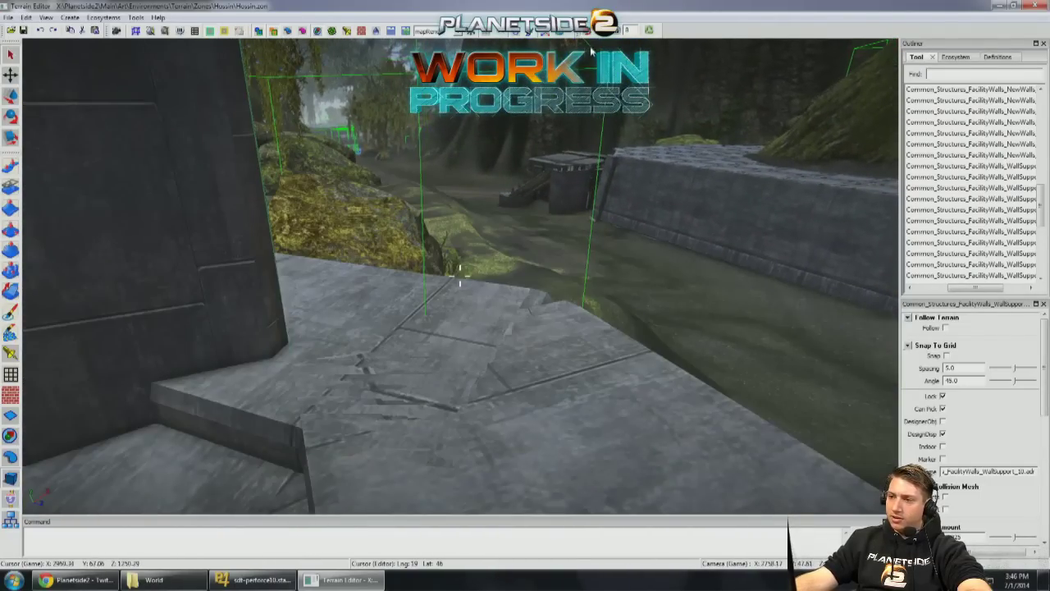
pyautogui.keyDown('alt'); pyautogui.moveTo(623, 212); pyautogui.dragTo(378, 273); pyautogui.keyUp('alt')
pyautogui.keyDown('alt'); pyautogui.moveTo(493, 261); pyautogui.dragTo(380, 308); pyautogui.keyUp('alt')
# Step: Move the WallSupport_11 piece out from the wall, turn it to about 165 degrees and set its Z rotation to 10
pyautogui.click(733, 321)
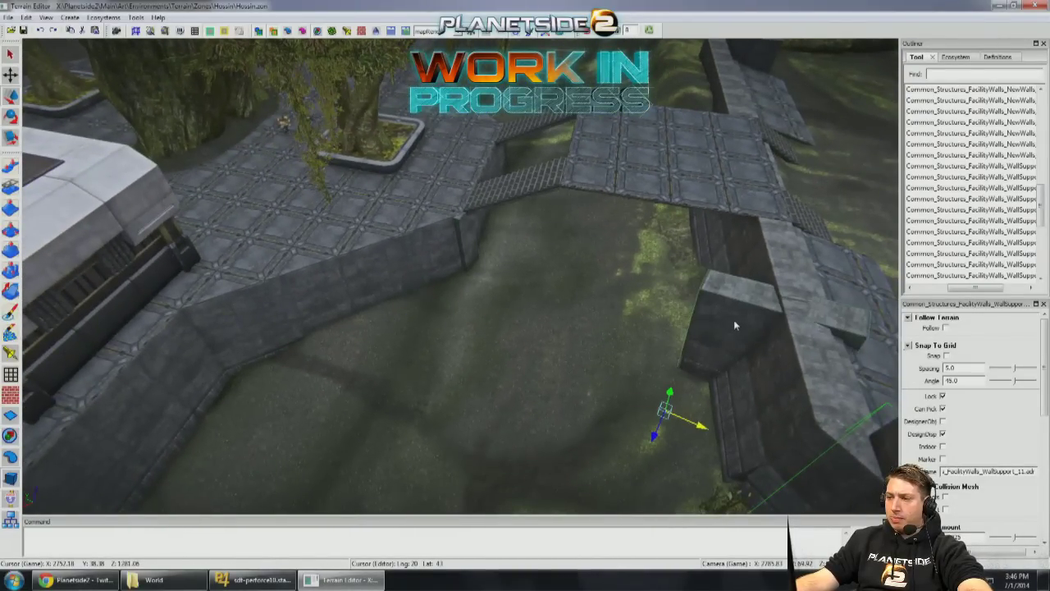
pyautogui.keyDown('alt'); pyautogui.moveTo(619, 291); pyautogui.dragTo(415, 286); pyautogui.keyUp('alt')
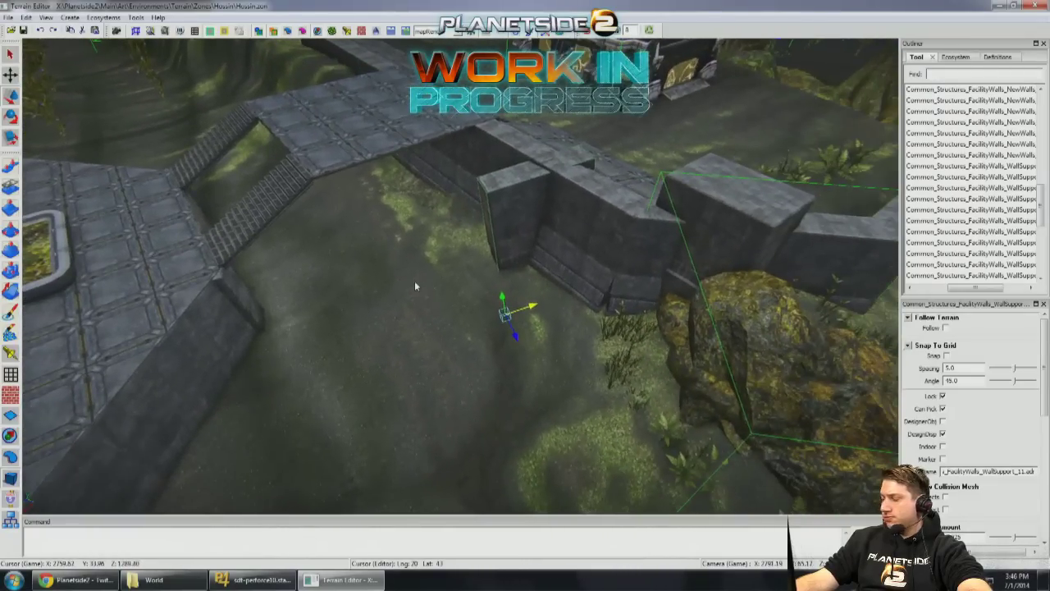
pyautogui.moveTo(514, 335); pyautogui.dragTo(548, 400)
pyautogui.press('e')
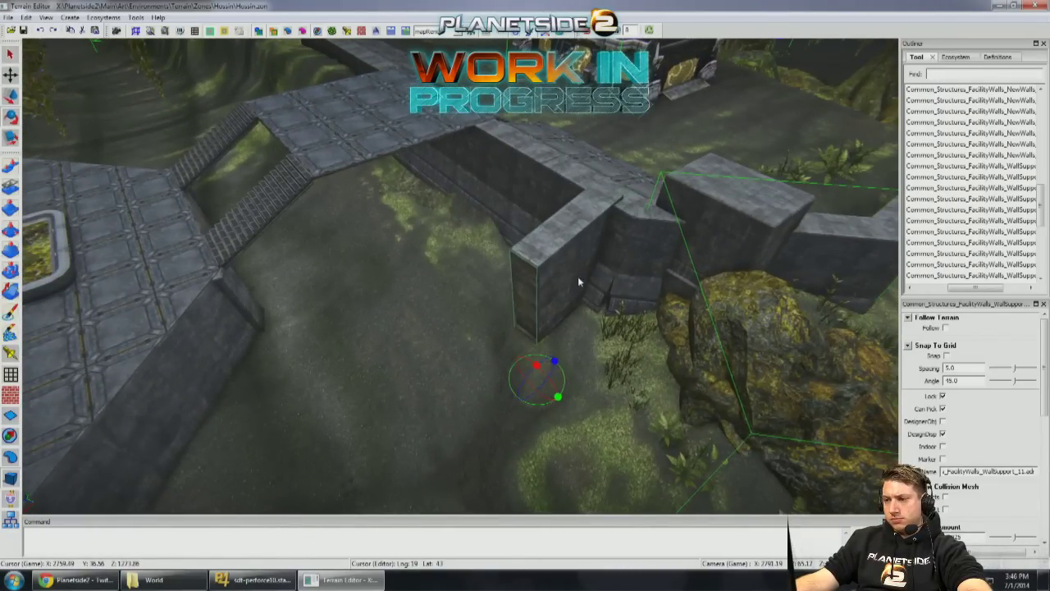
pyautogui.moveTo(578, 275); pyautogui.dragTo(604, 276)
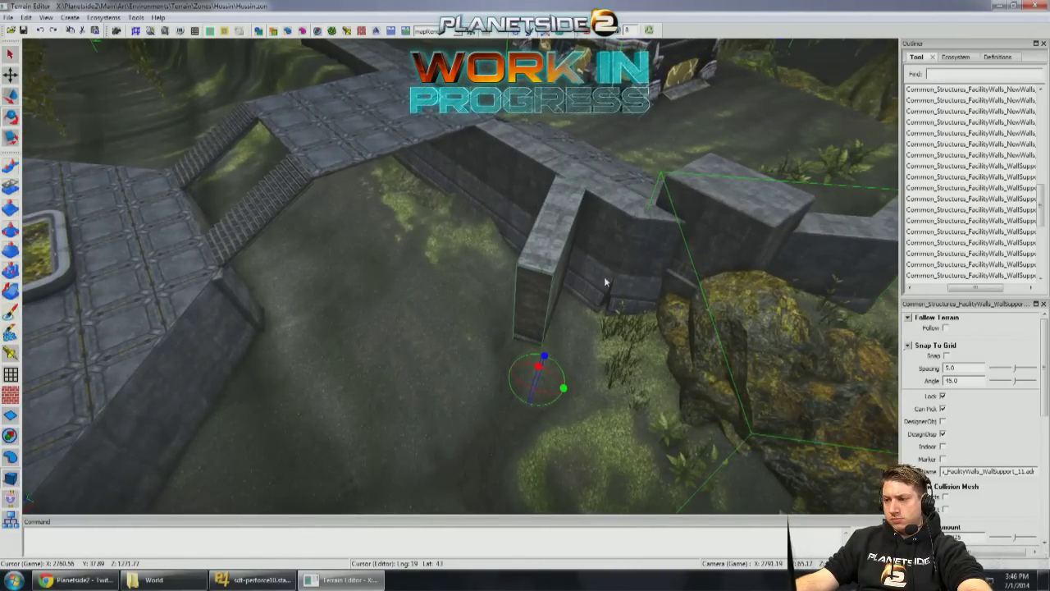
pyautogui.click(1047, 437)
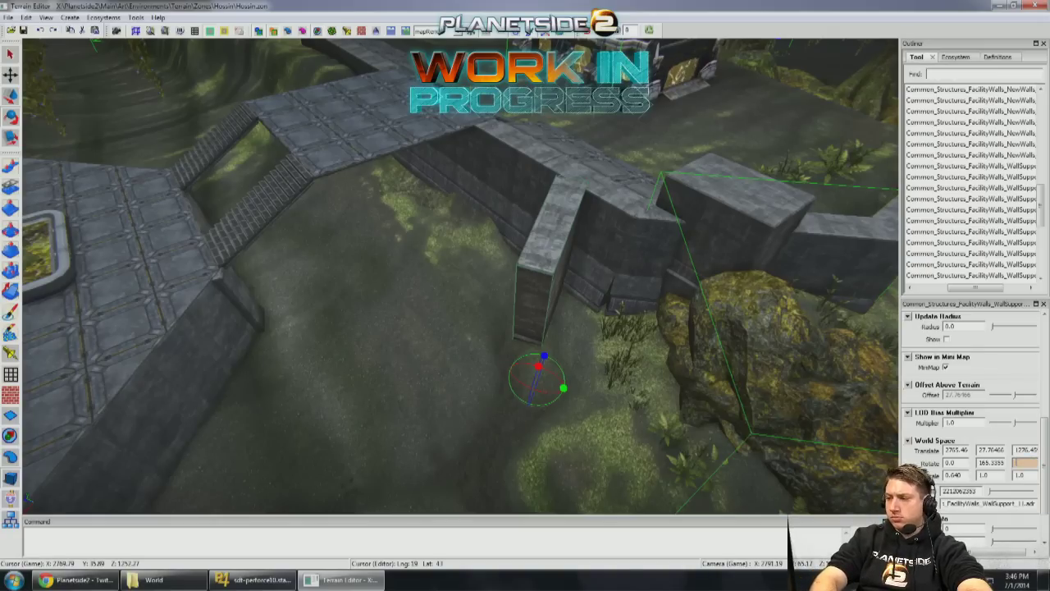
pyautogui.write('10')
pyautogui.press('Return')
# Step: Fit the tilted WallSupport_11 against the wall's corner as a buttress, raising it and narrowing its X scale to 0.570
pyautogui.press('w')
pyautogui.keyDown('alt'); pyautogui.moveTo(492, 393); pyautogui.dragTo(430, 414); pyautogui.keyUp('alt')
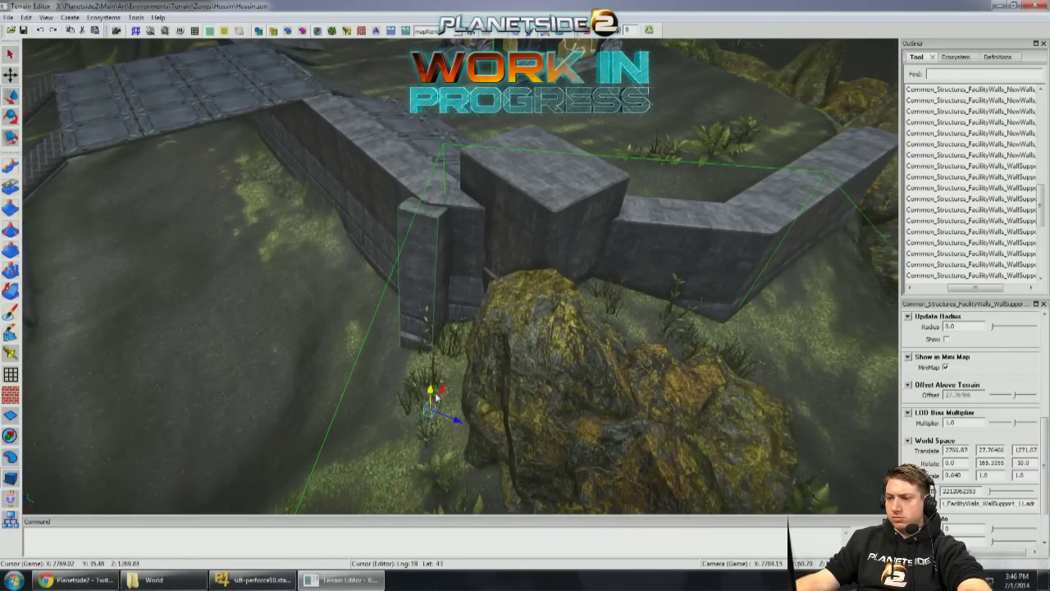
pyautogui.scroll(10, 438, 397)
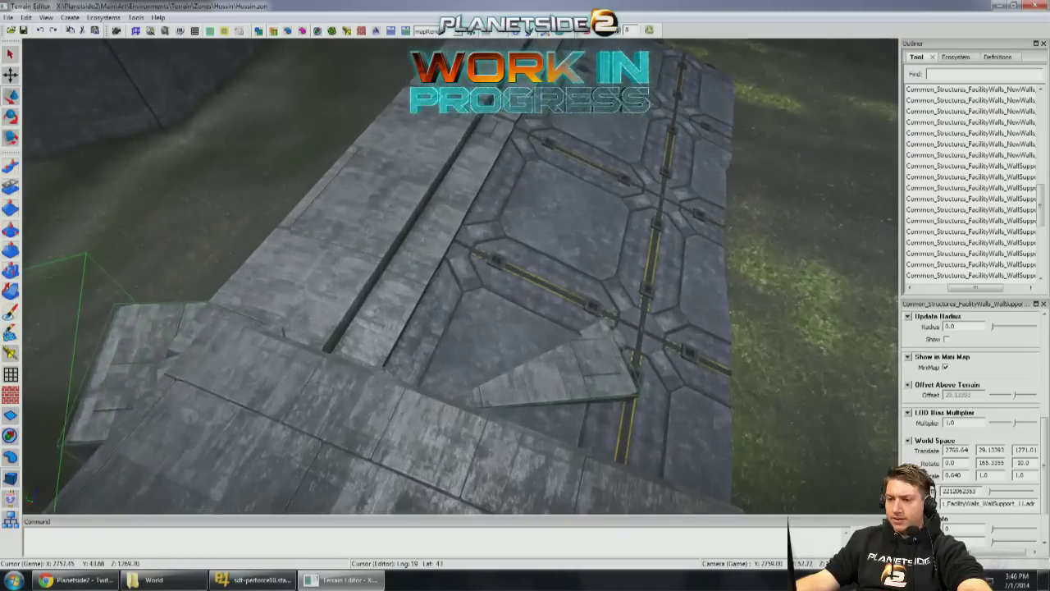
pyautogui.scroll(-5, 484, 366)
pyautogui.keyDown('alt'); pyautogui.moveTo(484, 366); pyautogui.dragTo(414, 394); pyautogui.keyUp('alt')
pyautogui.moveTo(359, 442); pyautogui.dragTo(523, 367)
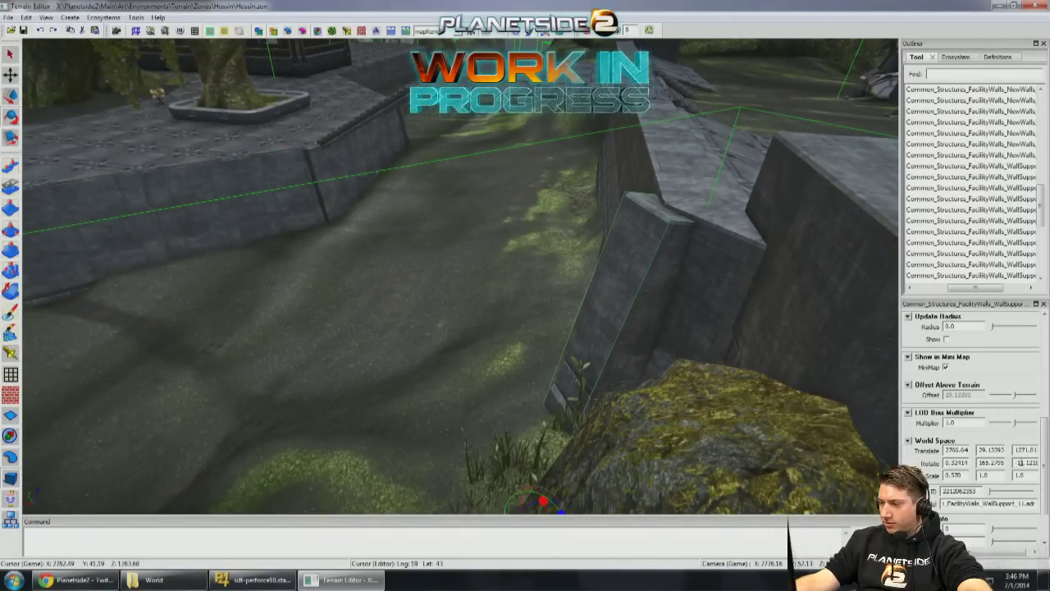
# Step: Set the corner buttress's Z rotation to 15.0 and check how it meets the wall
pyautogui.write('150')
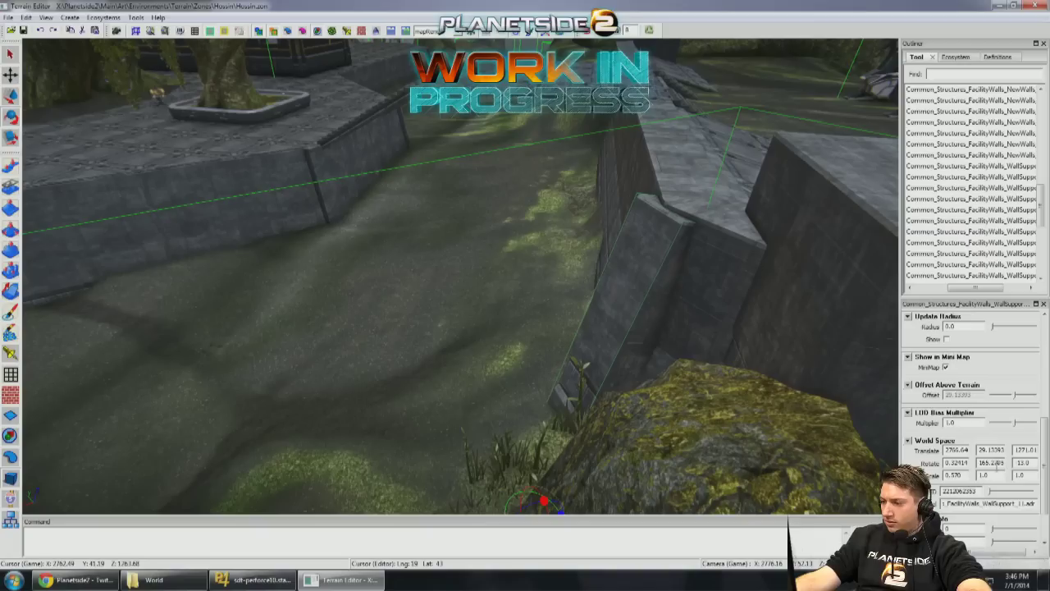
pyautogui.keyDown('alt'); pyautogui.moveTo(697, 412); pyautogui.dragTo(909, 291); pyautogui.keyUp('alt')
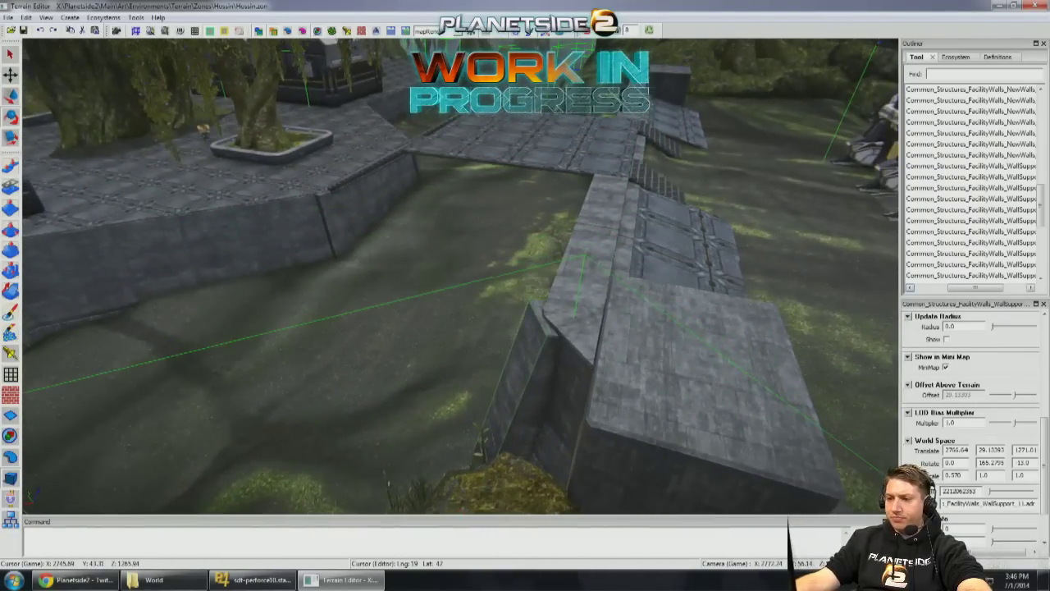
pyautogui.keyDown('alt'); pyautogui.moveTo(439, 398); pyautogui.dragTo(457, 380); pyautogui.keyUp('alt')
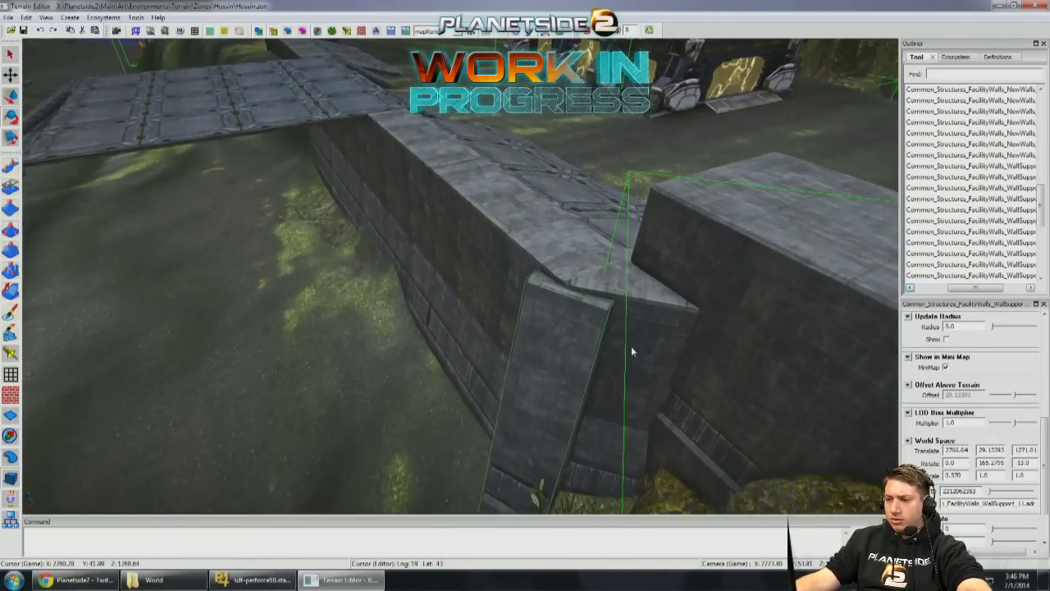
pyautogui.keyDown('alt'); pyautogui.moveTo(476, 246); pyautogui.dragTo(575, 237); pyautogui.keyUp('alt')
# Step: Duplicate the tilted buttress to the corner of the opposite wall and turn the copy to about 120 degrees
pyautogui.keyDown('alt'); pyautogui.moveTo(575, 107); pyautogui.dragTo(695, 228); pyautogui.keyUp('alt')
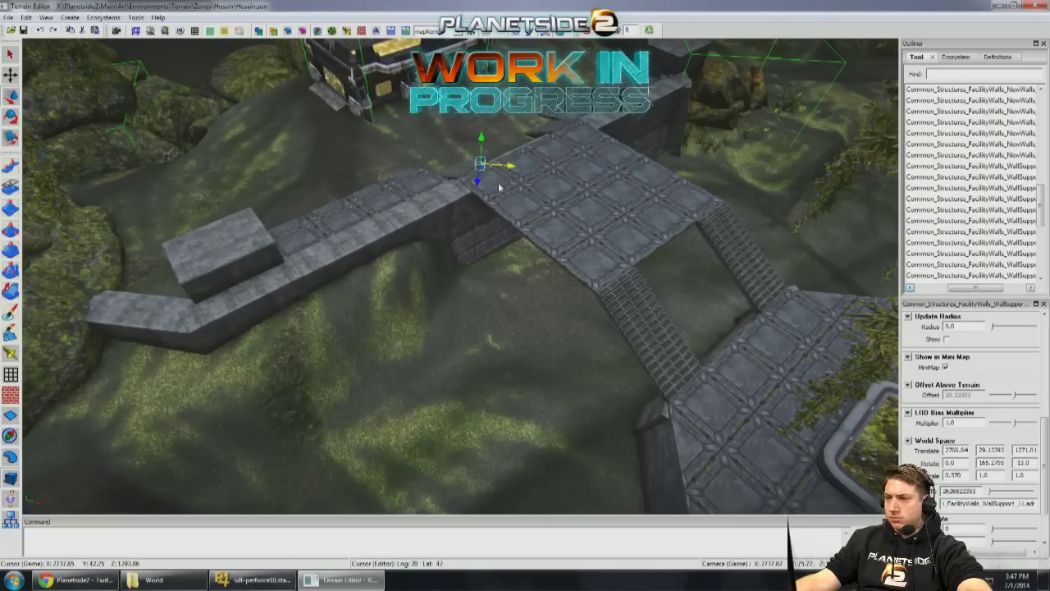
pyautogui.moveTo(384, 184); pyautogui.dragTo(311, 235)
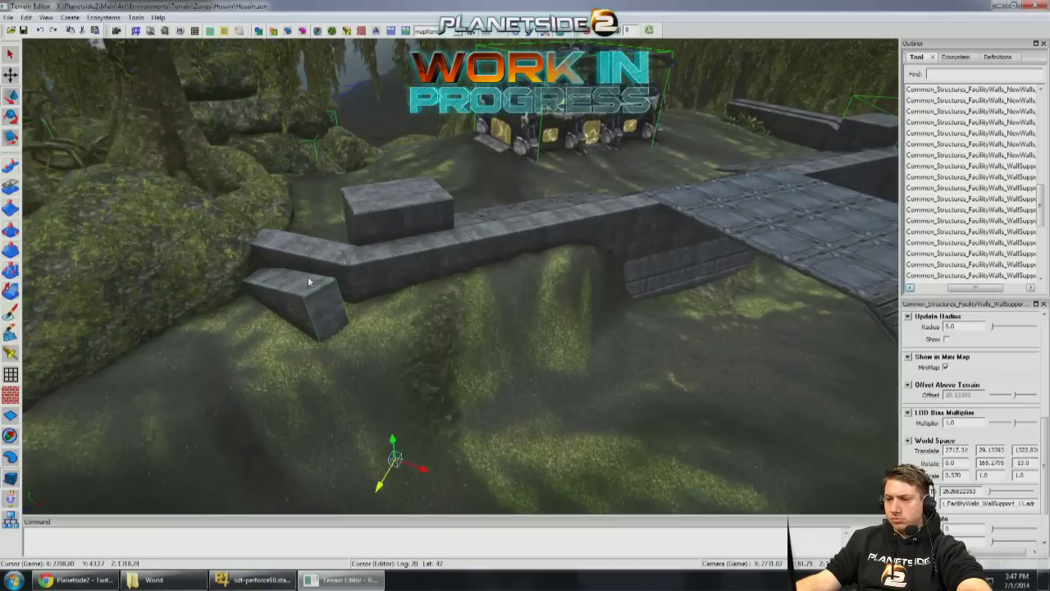
pyautogui.click(386, 335)
pyautogui.click(321, 298)
pyautogui.hotkey('ctrl', 'z')
pyautogui.hotkey('ctrl', 'z')
pyautogui.press('w')
pyautogui.keyDown('alt'); pyautogui.moveTo(313, 302); pyautogui.dragTo(436, 334); pyautogui.keyUp('alt')
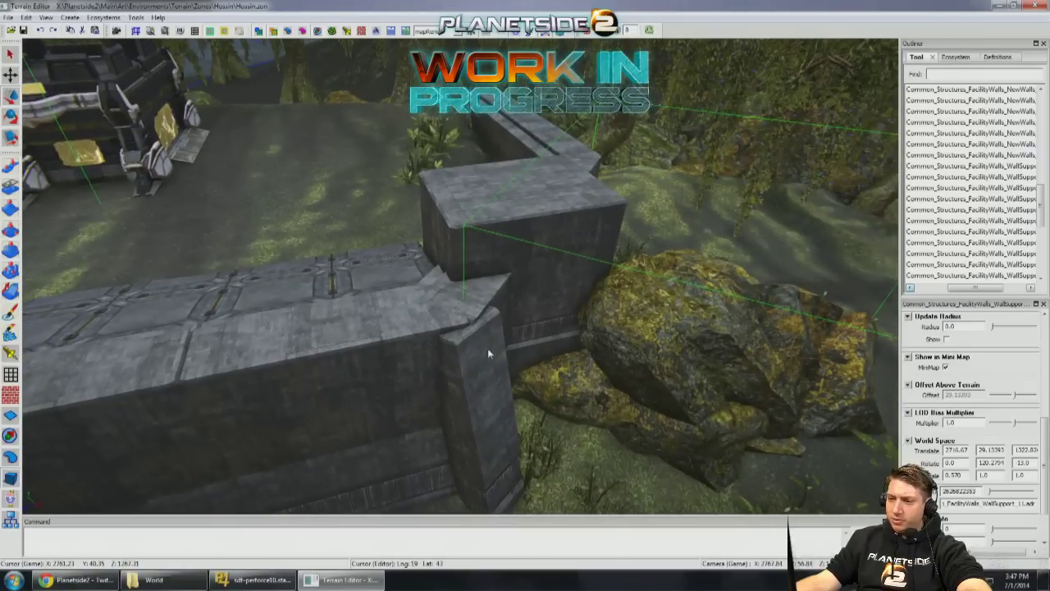
# Step: Select the wall segments beyond the first buttress, enable grid snapping at spacing 5.0, and move them outward from the corner block
pyautogui.click(492, 300)
pyautogui.keyDown('alt'); pyautogui.moveTo(492, 300); pyautogui.dragTo(525, 238); pyautogui.keyUp('alt')
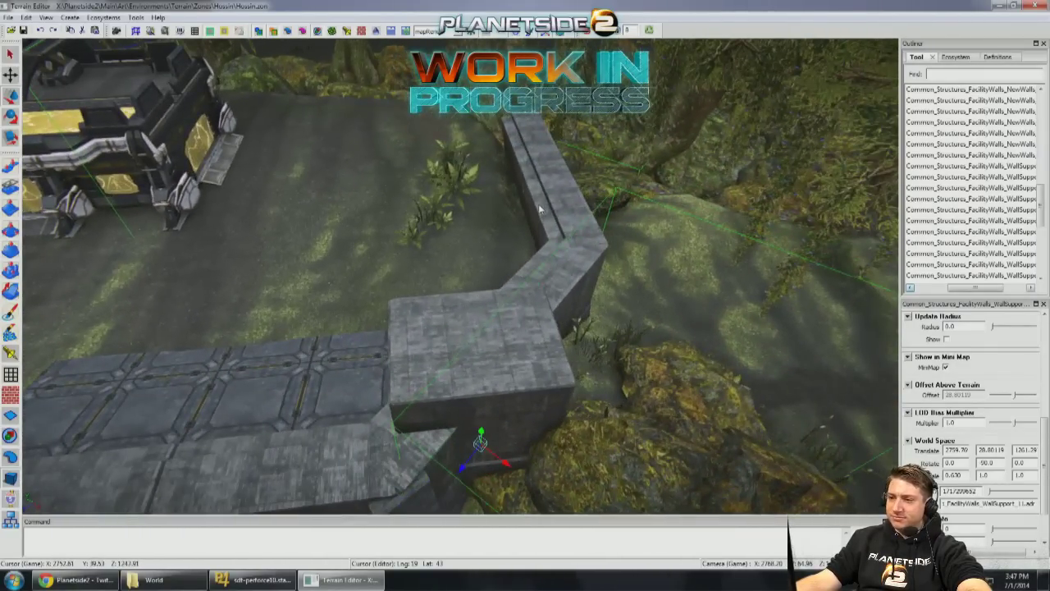
pyautogui.click(529, 158)
pyautogui.press('w')
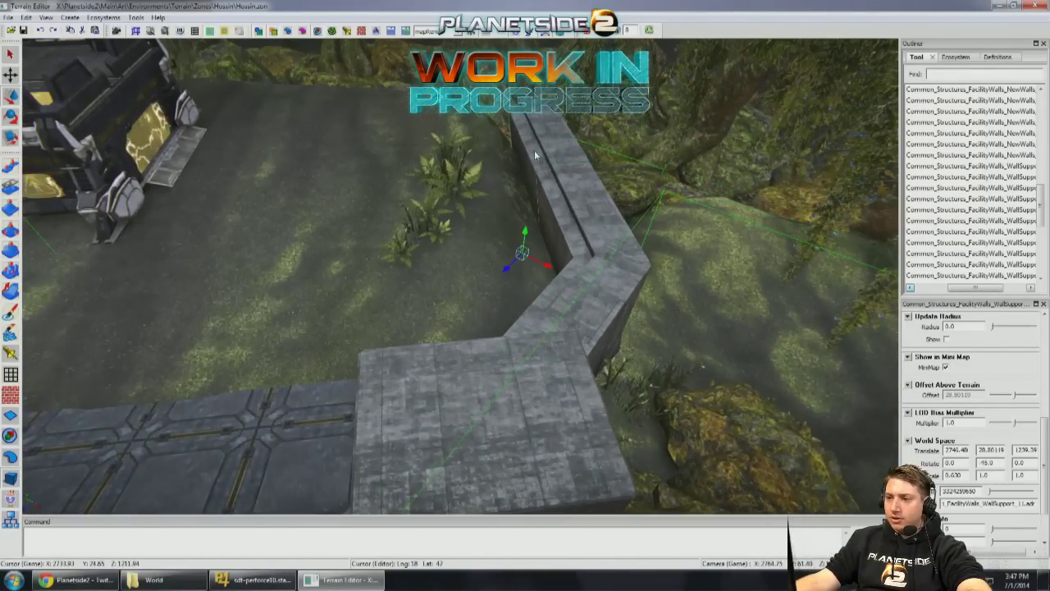
pyautogui.click(549, 322)
pyautogui.keyDown('alt'); pyautogui.moveTo(550, 322); pyautogui.dragTo(434, 376); pyautogui.keyUp('alt')
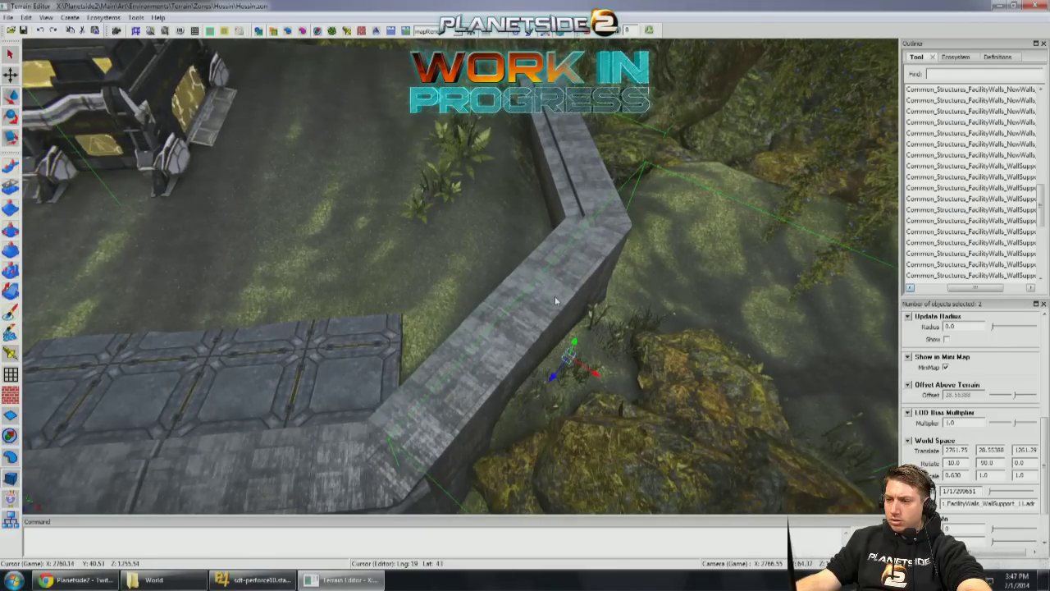
pyautogui.keyDown('ctrl'); pyautogui.click(484, 387); pyautogui.keyUp('ctrl')
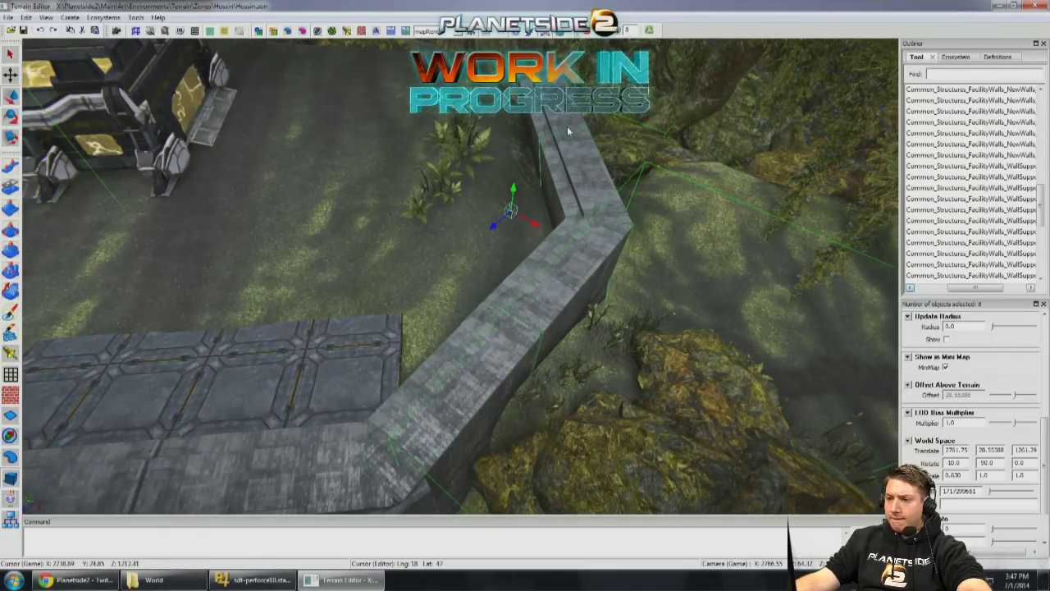
pyautogui.keyDown('alt'); pyautogui.moveTo(564, 38); pyautogui.dragTo(550, 237); pyautogui.keyUp('alt')
pyautogui.scroll(5, 1032, 360)
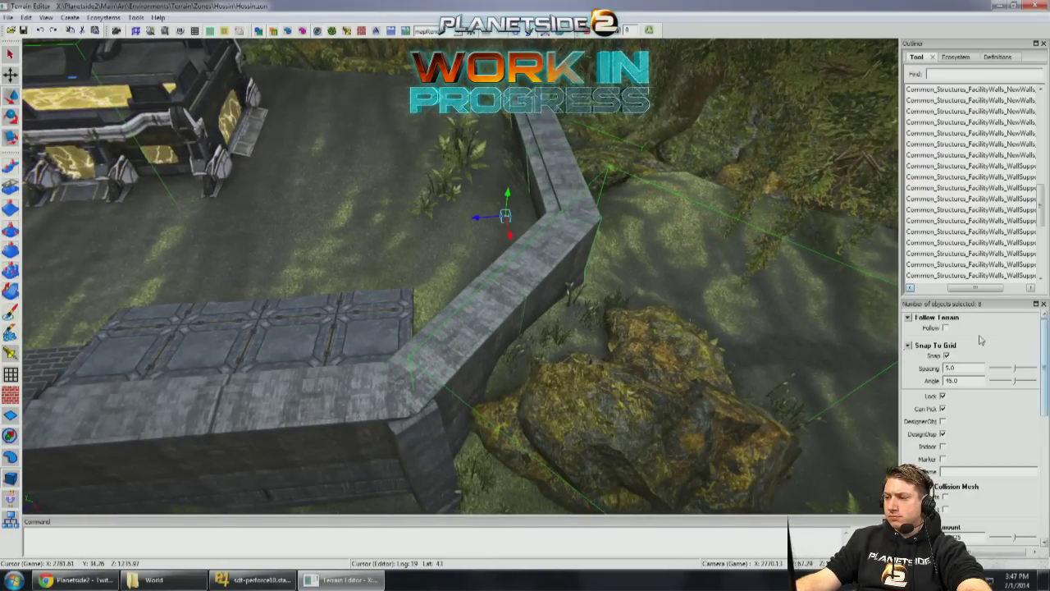
pyautogui.moveTo(486, 222); pyautogui.dragTo(558, 215)
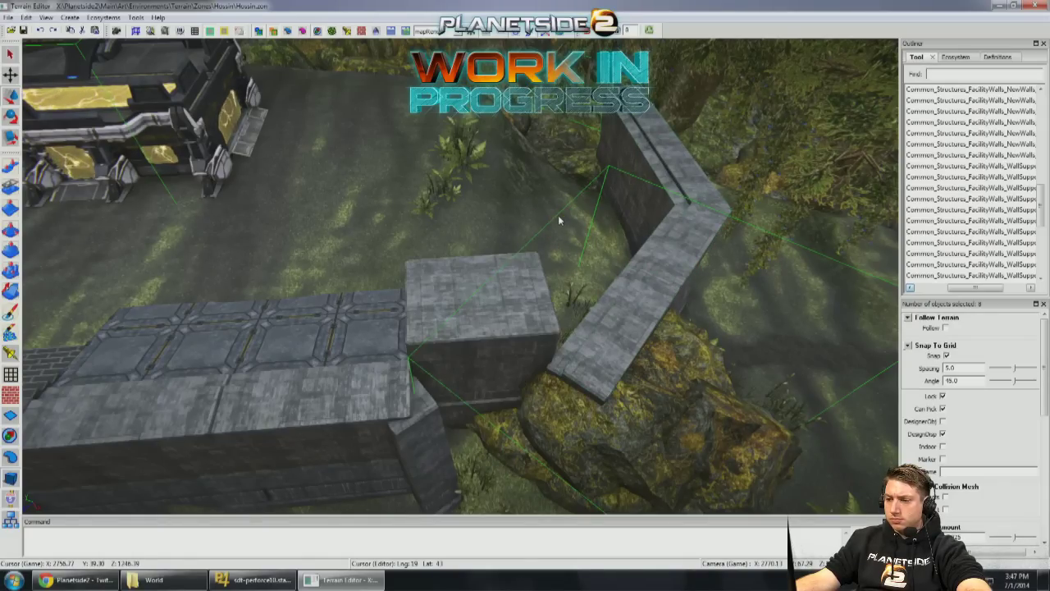
pyautogui.moveTo(558, 228); pyautogui.dragTo(519, 330, button='right')
# Step: Turn the tilted WallSupport_11 buttress around and move it from the wall's end to the rocks beside the angled wall
pyautogui.click(584, 355)
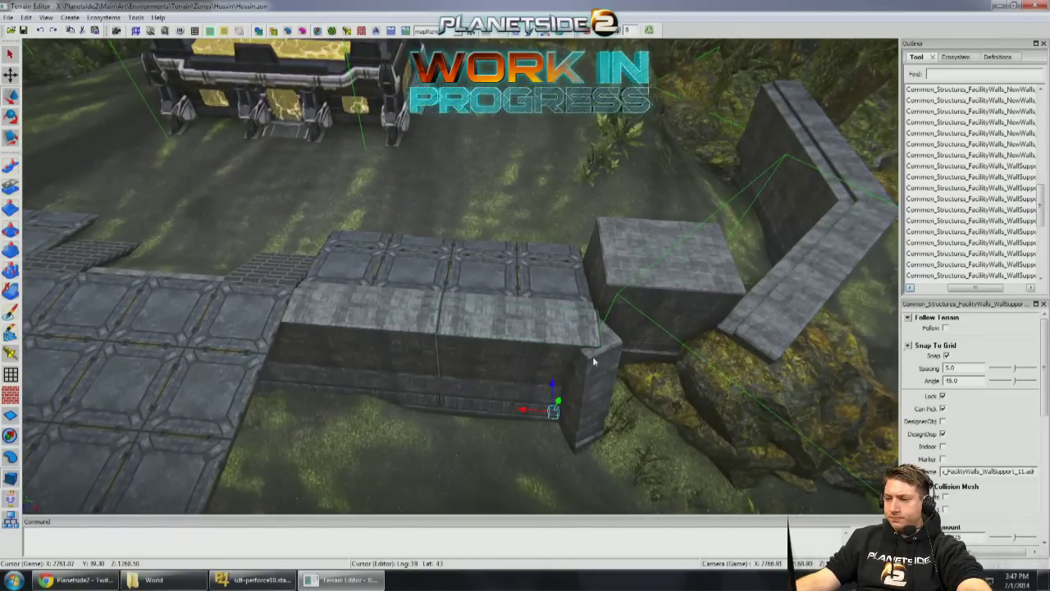
pyautogui.moveTo(589, 381); pyautogui.dragTo(497, 340, button='right')
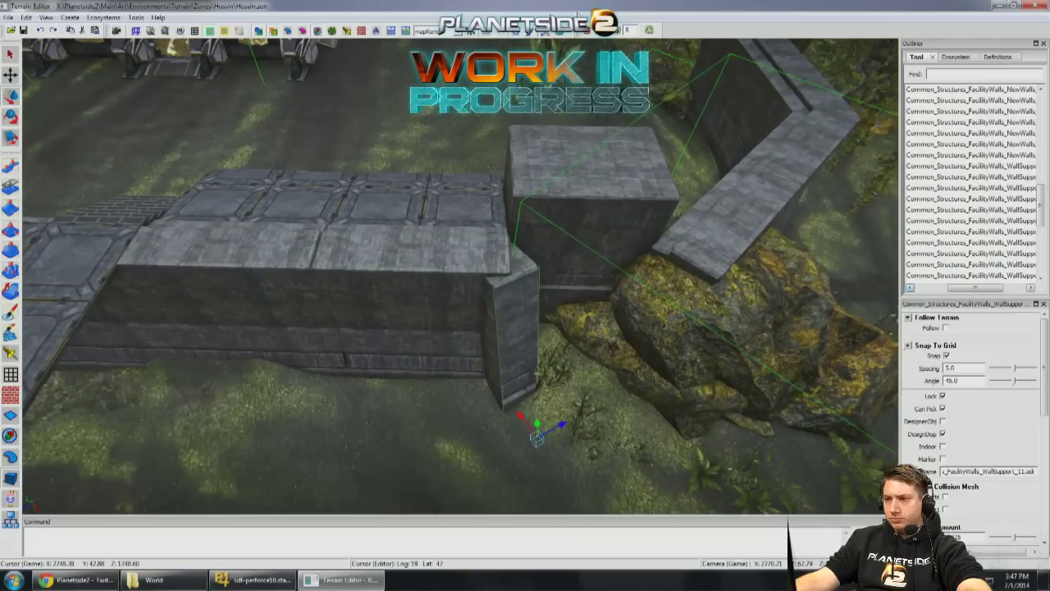
pyautogui.moveTo(517, 463); pyautogui.dragTo(611, 410)
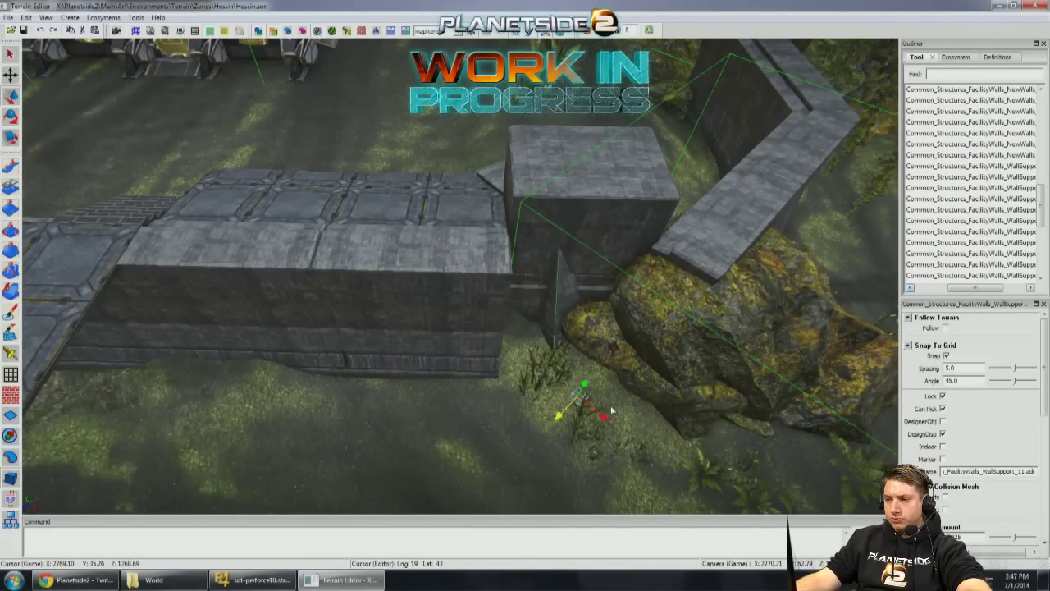
pyautogui.moveTo(663, 447); pyautogui.dragTo(769, 488)
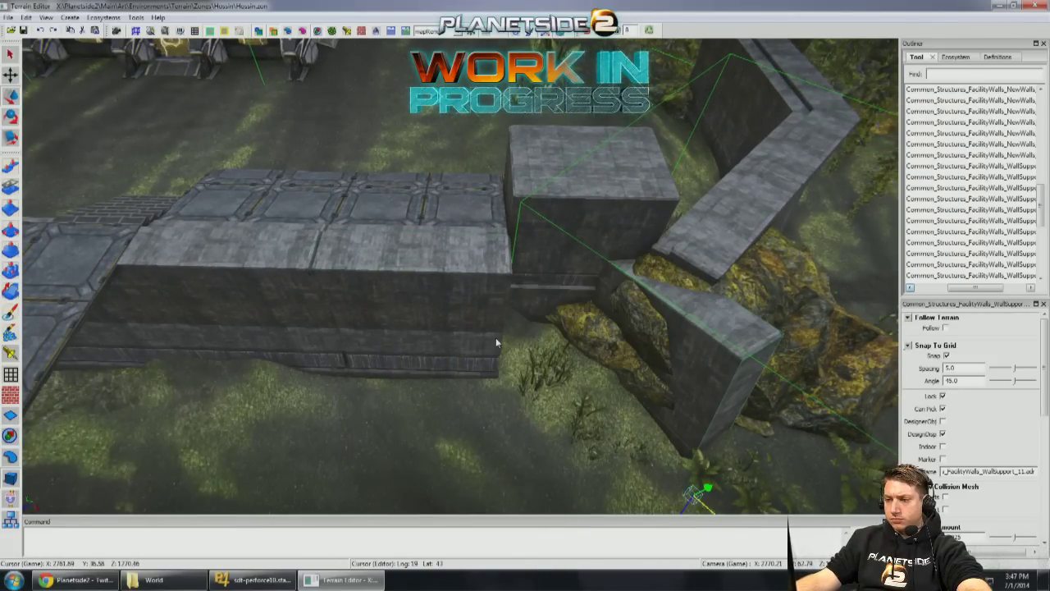
# Step: Duplicate the end wall segments with grid snapping off and slide the copies along to bridge the gap to the angled wall
pyautogui.keyDown('ctrl'); pyautogui.click(446, 364); pyautogui.keyUp('ctrl')
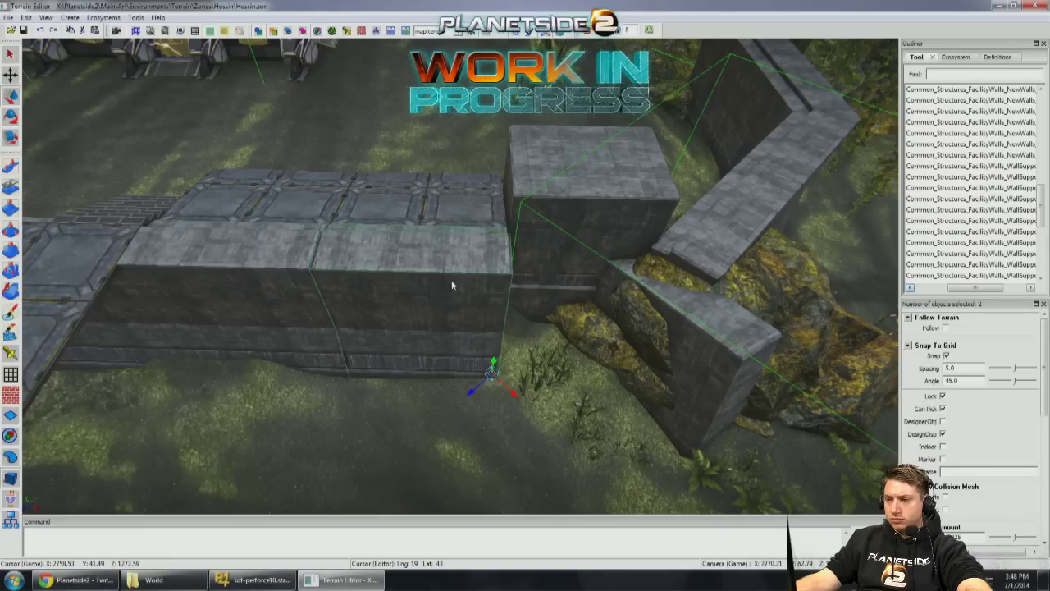
pyautogui.moveTo(462, 378); pyautogui.dragTo(616, 379)
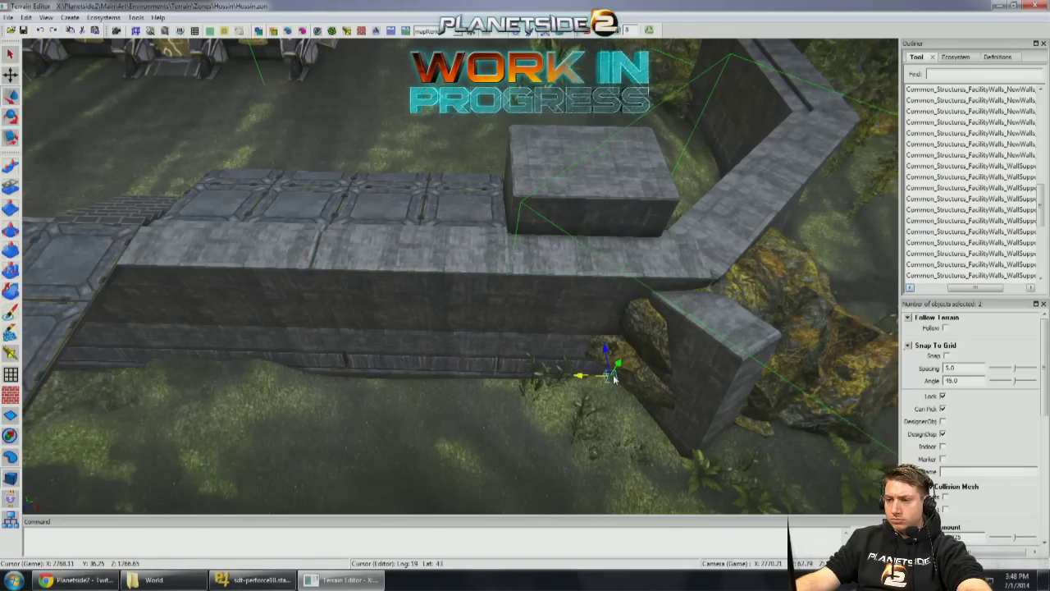
pyautogui.click(461, 417)
pyautogui.scroll(6, 492, 370)
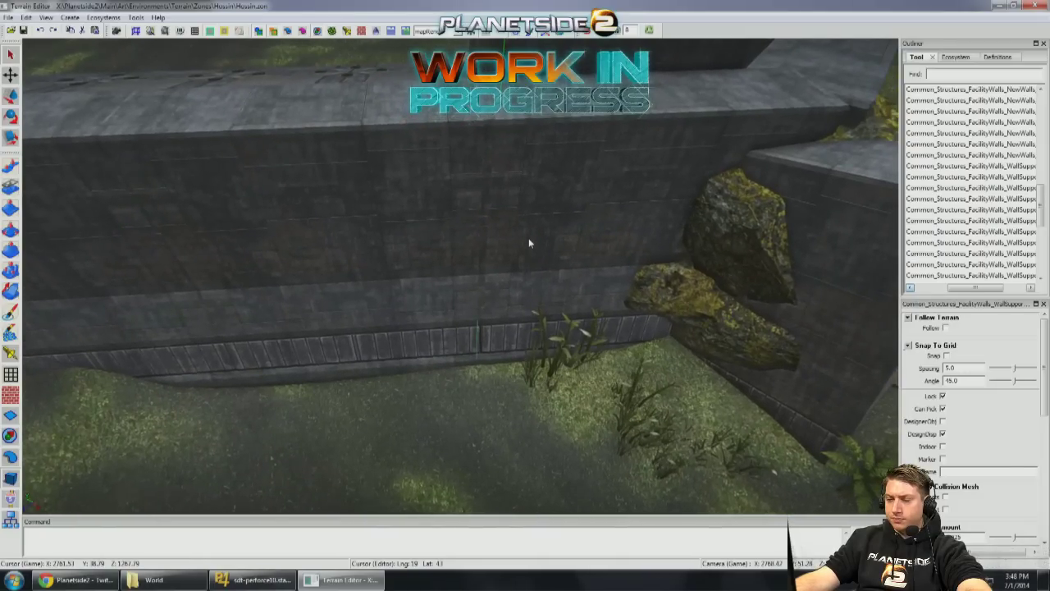
pyautogui.click(525, 321)
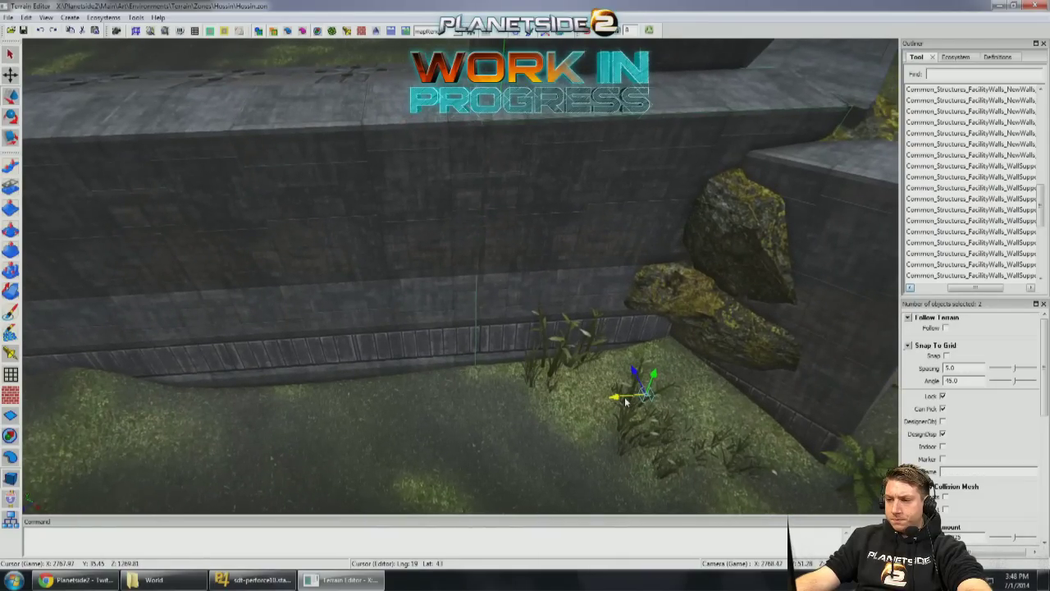
pyautogui.click(550, 421)
pyautogui.moveTo(549, 421); pyautogui.dragTo(589, 366, button='right')
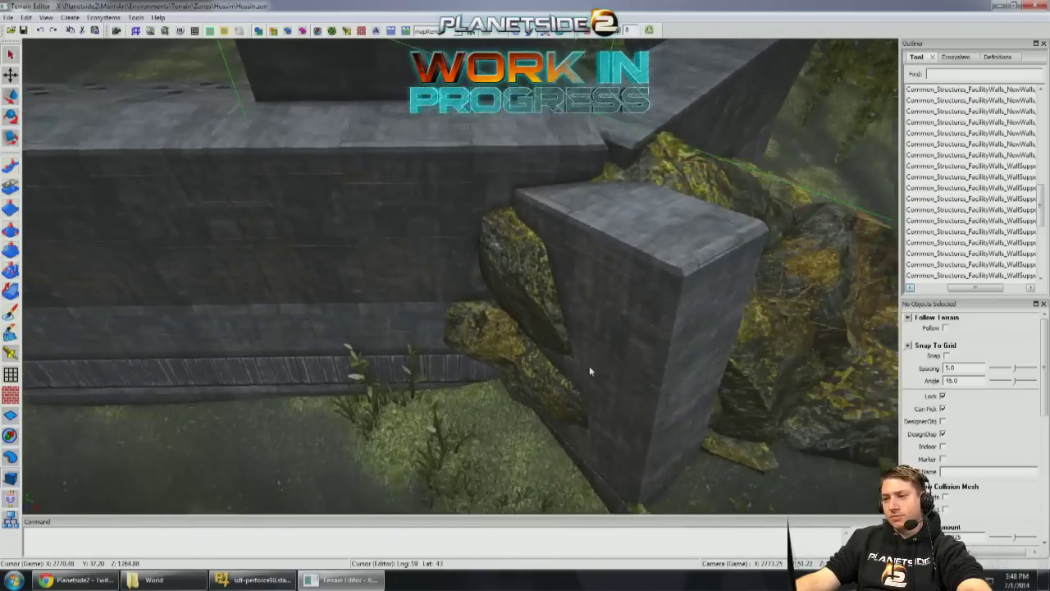
# Step: Move the tilted buttress against the joint where the extended wall meets the angled wall
pyautogui.click(584, 354)
pyautogui.scroll(-3, 549, 375)
pyautogui.moveTo(535, 484); pyautogui.dragTo(535, 473)
pyautogui.moveTo(563, 483); pyautogui.dragTo(563, 482, button='right')
pyautogui.moveTo(440, 250); pyautogui.dragTo(440, 250, button='right')
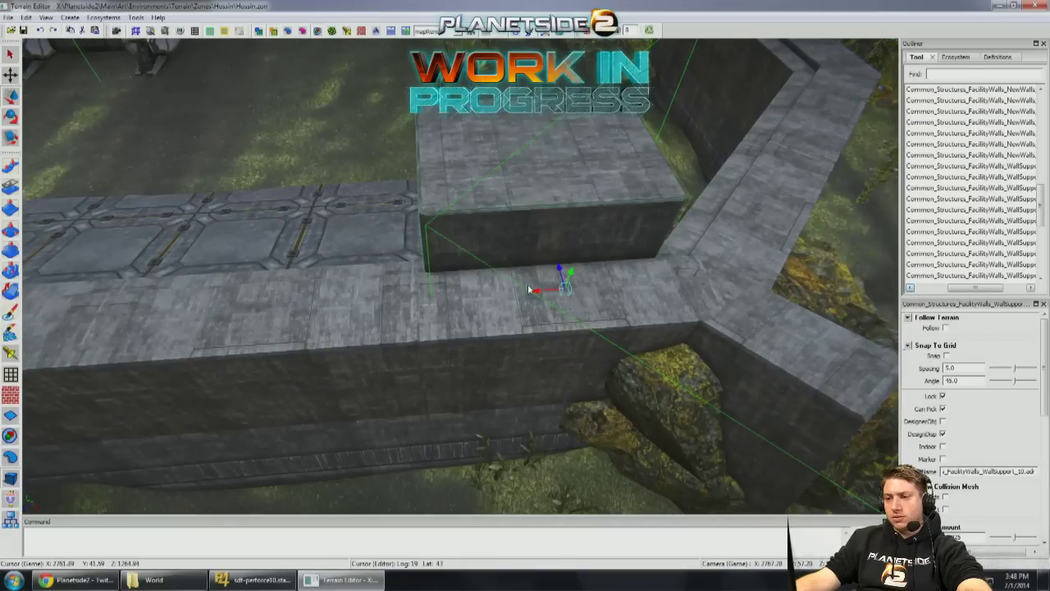
# Step: Try shifting the WallSupport_10 block along the wall away from the platform, and return it to the platform's end
pyautogui.moveTo(531, 292); pyautogui.dragTo(586, 295)
pyautogui.moveTo(586, 295); pyautogui.dragTo(545, 328, button='right')
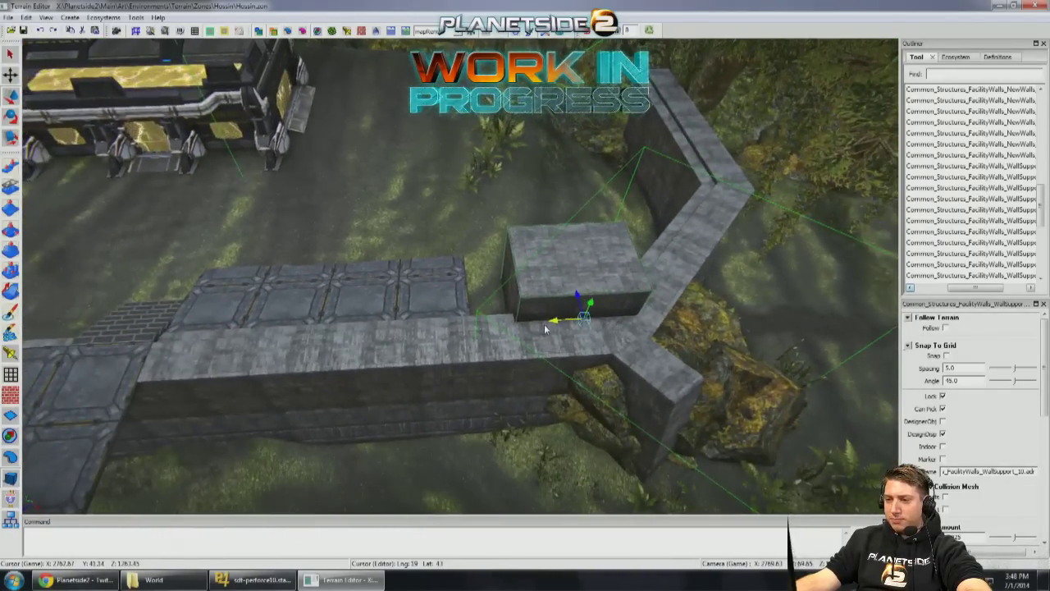
pyautogui.press('Delete')
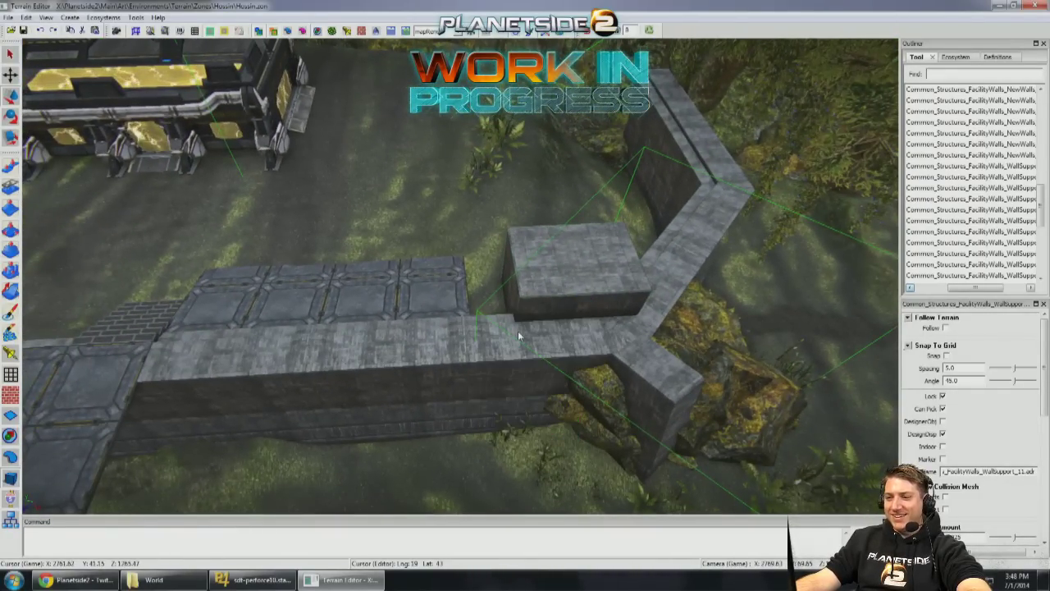
pyautogui.moveTo(551, 289); pyautogui.dragTo(550, 289, button='right')
pyautogui.moveTo(532, 300); pyautogui.dragTo(475, 300)
pyautogui.moveTo(475, 300); pyautogui.dragTo(448, 308, button='right')
# Step: Slide the WallSupport_11 end segment along the wall until it closes the seams with the neighbouring pieces
pyautogui.click(499, 277)
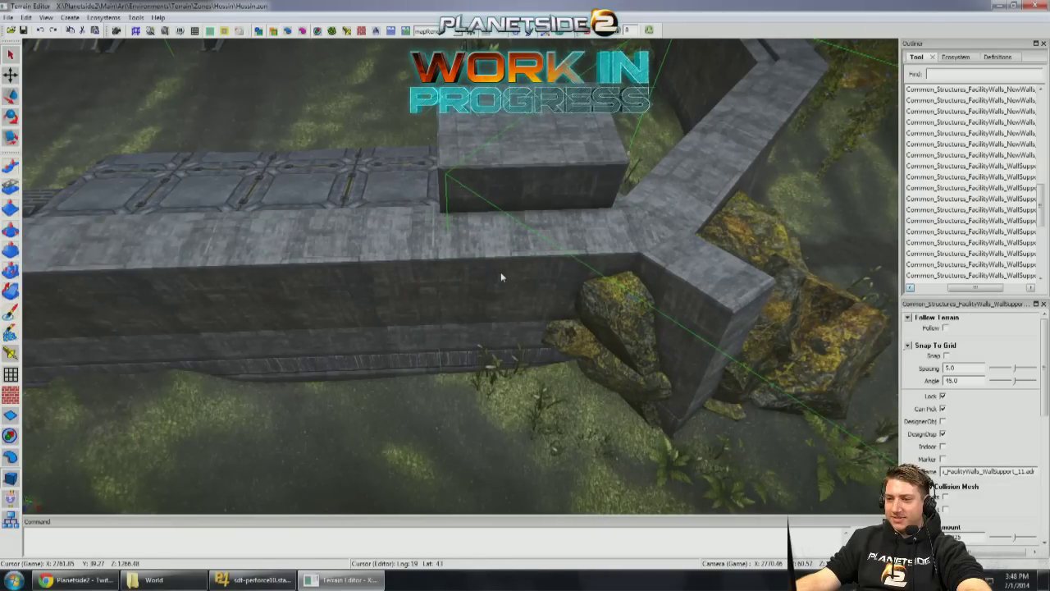
pyautogui.moveTo(545, 362); pyautogui.dragTo(532, 363)
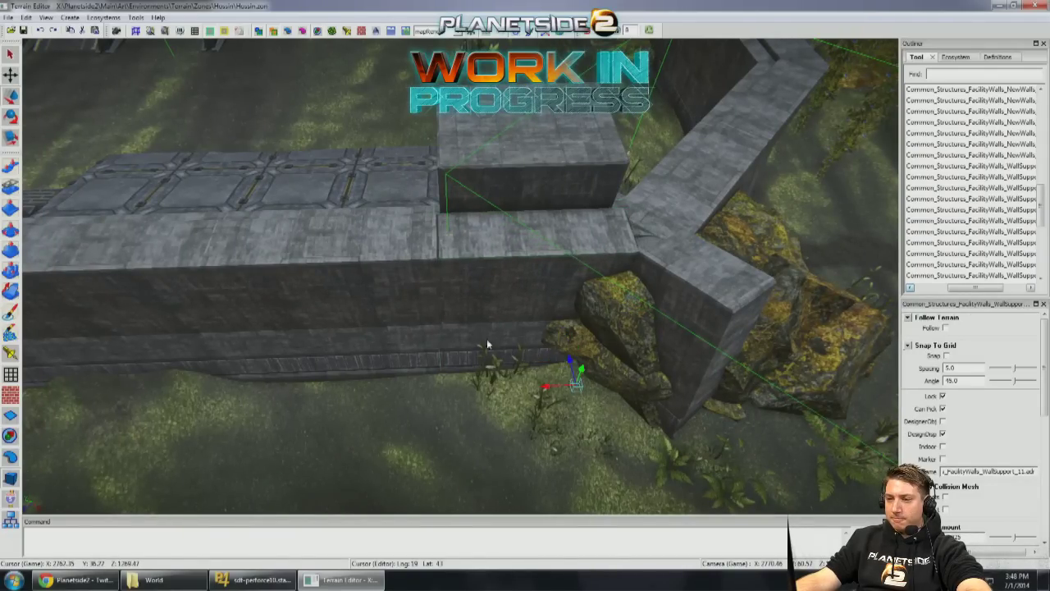
pyautogui.moveTo(547, 381); pyautogui.dragTo(544, 380)
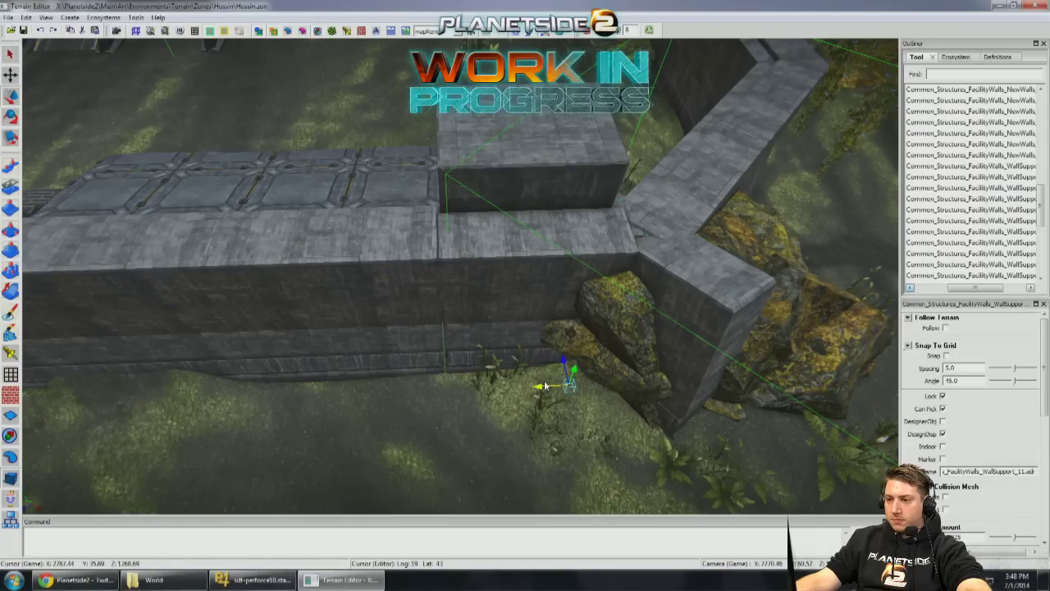
pyautogui.moveTo(480, 324); pyautogui.dragTo(556, 402, button='right')
pyautogui.moveTo(564, 416); pyautogui.dragTo(543, 400)
pyautogui.moveTo(543, 400); pyautogui.dragTo(495, 370, button='right')
# Step: Try covering the corner of the opposite wall with the WallSupport_10 block by turning it and shifting it over the joint
pyautogui.moveTo(458, 176); pyautogui.dragTo(510, 276, button='right')
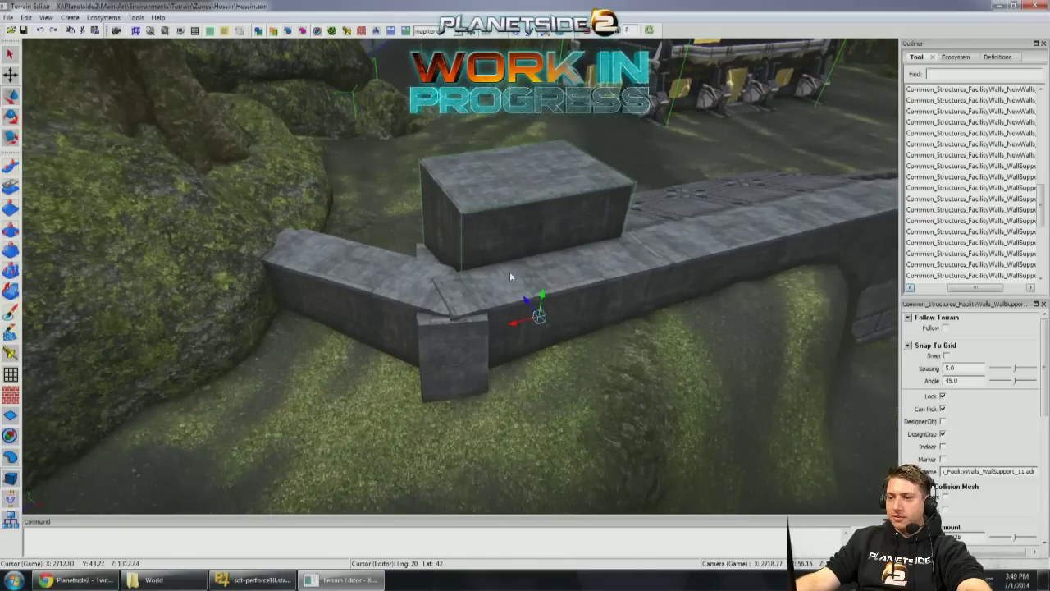
pyautogui.hotkey('ctrl', 'z')
pyautogui.hotkey('ctrl', 'z')
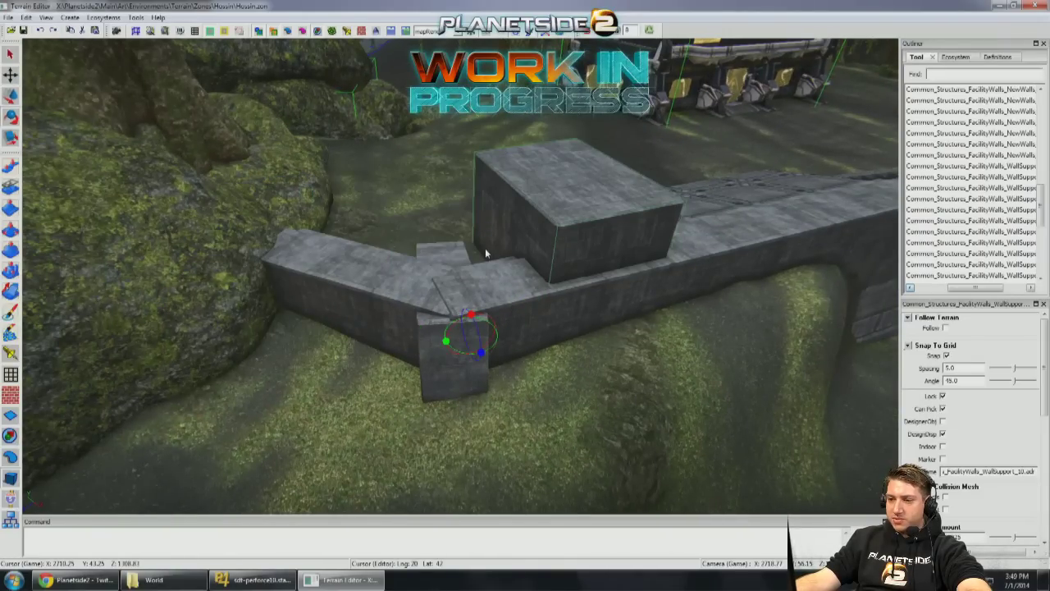
pyautogui.hotkey('ctrl', 'y')
pyautogui.hotkey('ctrl', 'y')
pyautogui.hotkey('ctrl', 'y')
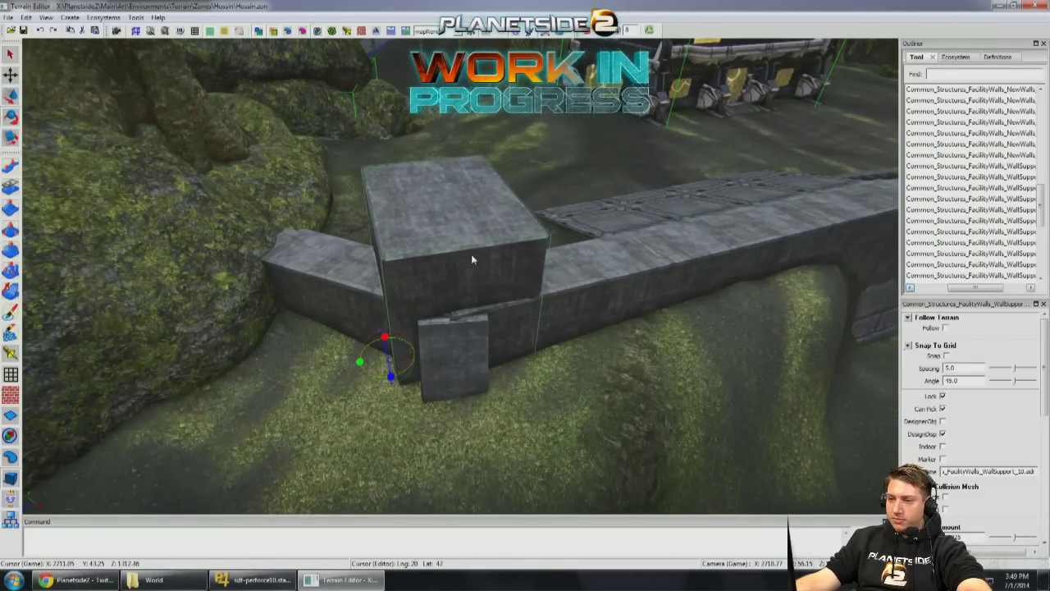
pyautogui.hotkey('ctrl', 'y')
pyautogui.hotkey('ctrl', 'y')
pyautogui.moveTo(466, 263); pyautogui.dragTo(603, 352, button='right')
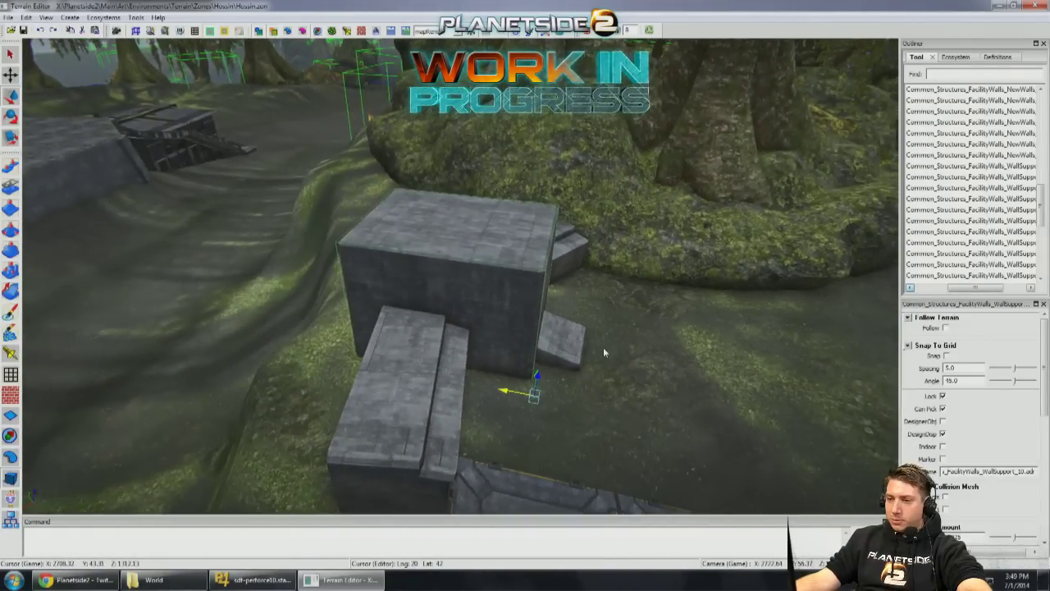
pyautogui.hotkey('ctrl', 'y')
pyautogui.hotkey('ctrl', 'y')
pyautogui.hotkey('ctrl', 'y')
pyautogui.hotkey('ctrl', 'y')
pyautogui.hotkey('ctrl', 'y')
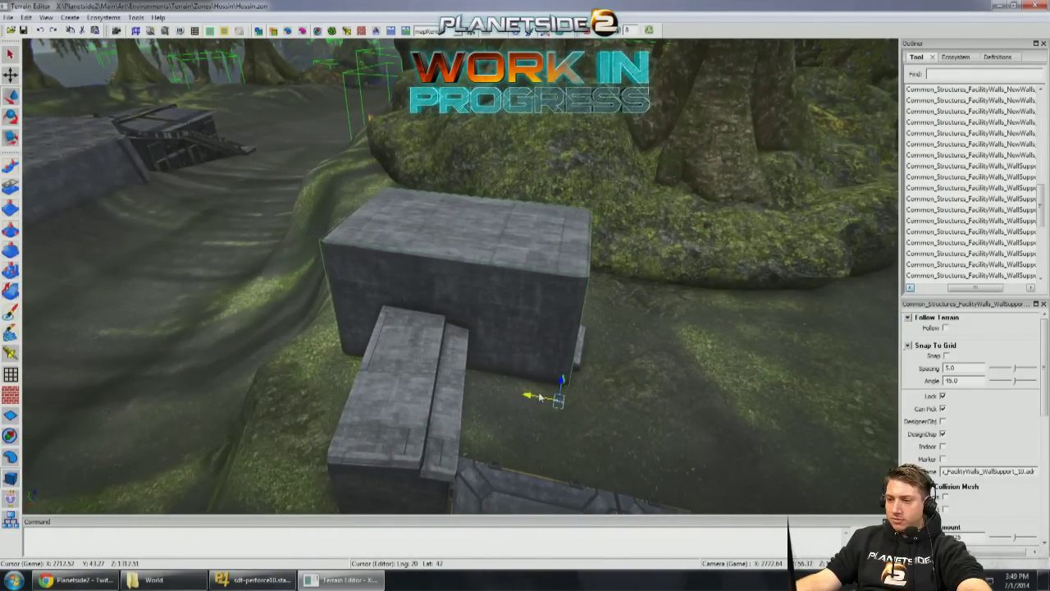
pyautogui.moveTo(549, 397); pyautogui.dragTo(610, 305, button='right')
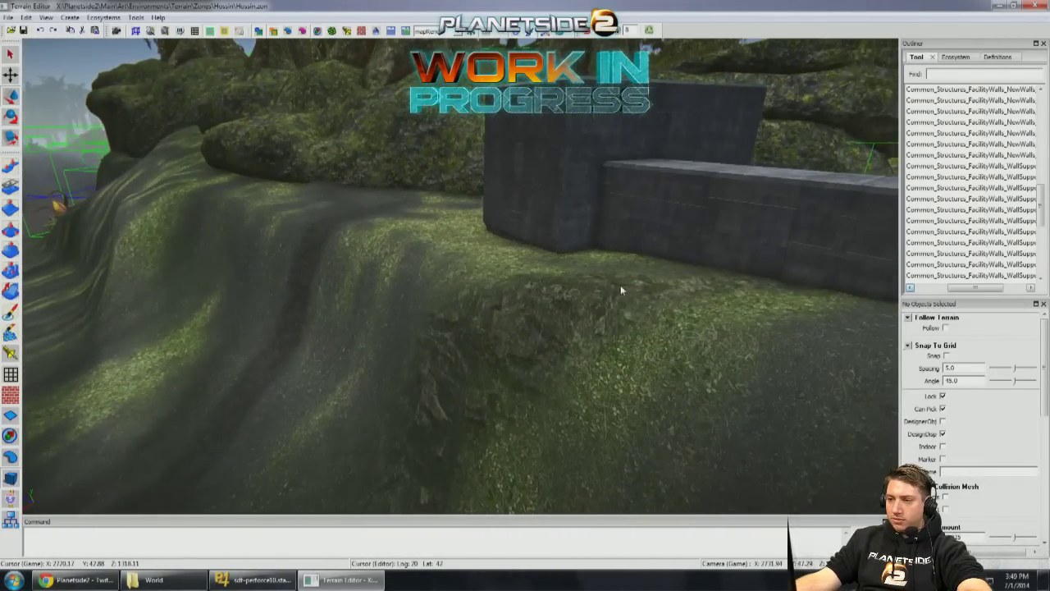
pyautogui.moveTo(549, 203); pyautogui.dragTo(574, 288, button='right')
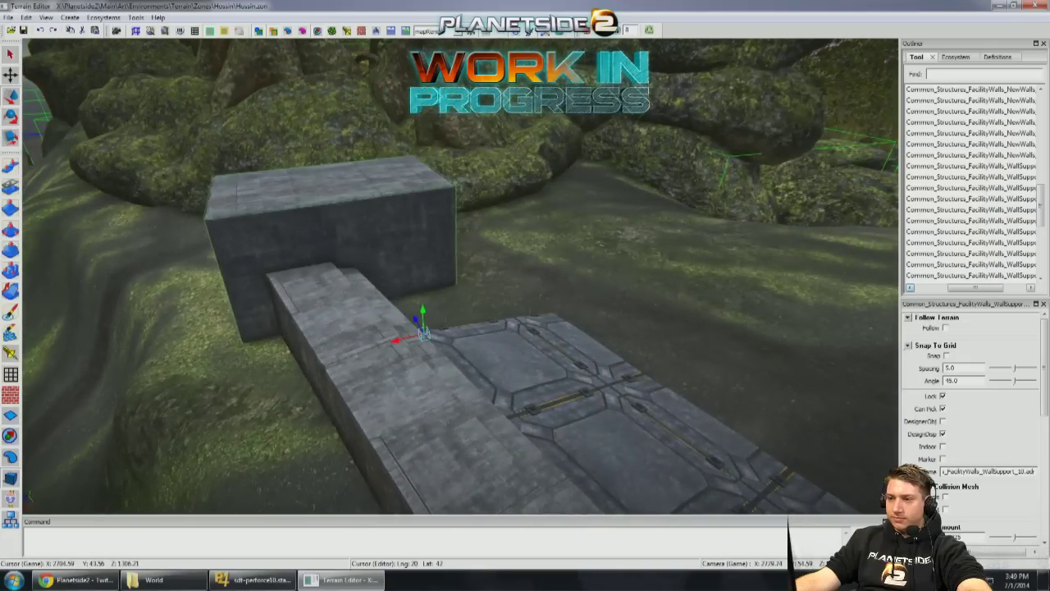
# Step: Find GiantVents_EndUnit among the Common Props SnapOns object templates and place one on the ground beyond the platform
pyautogui.click(943, 288)
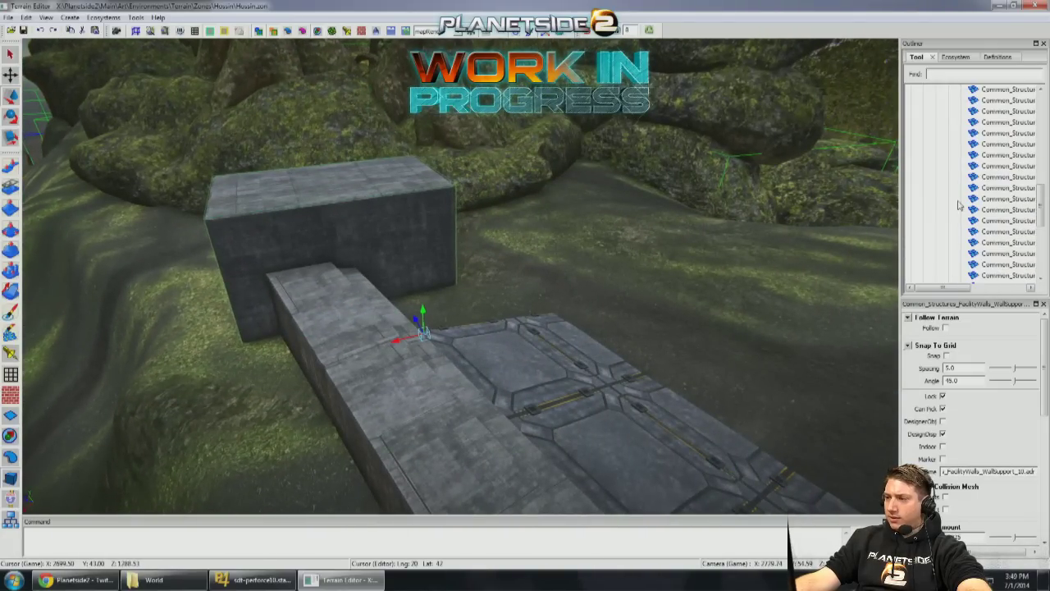
pyautogui.scroll(5, 970, 170)
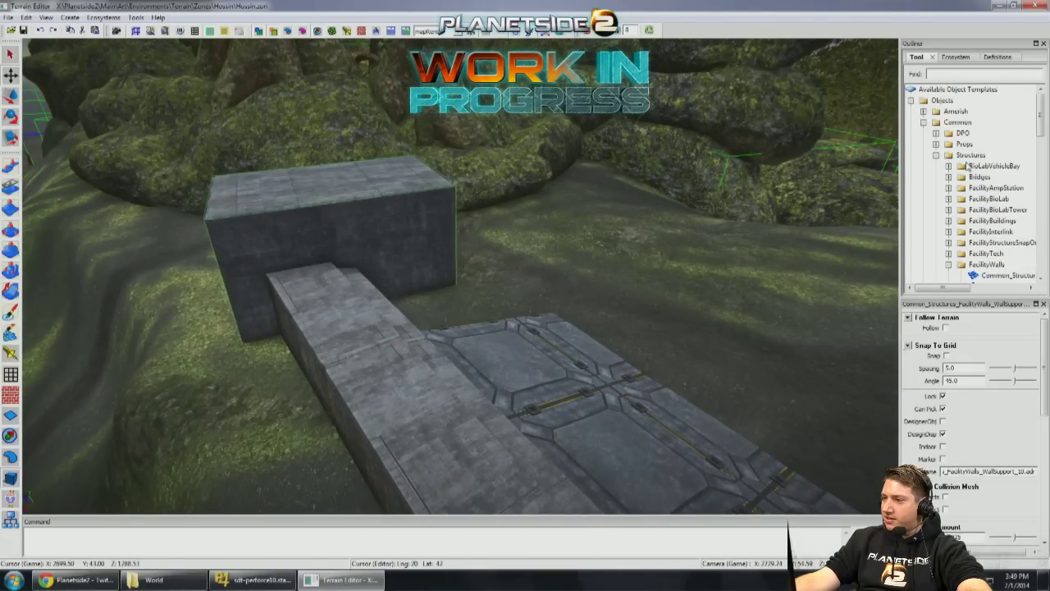
pyautogui.doubleClick(964, 143)
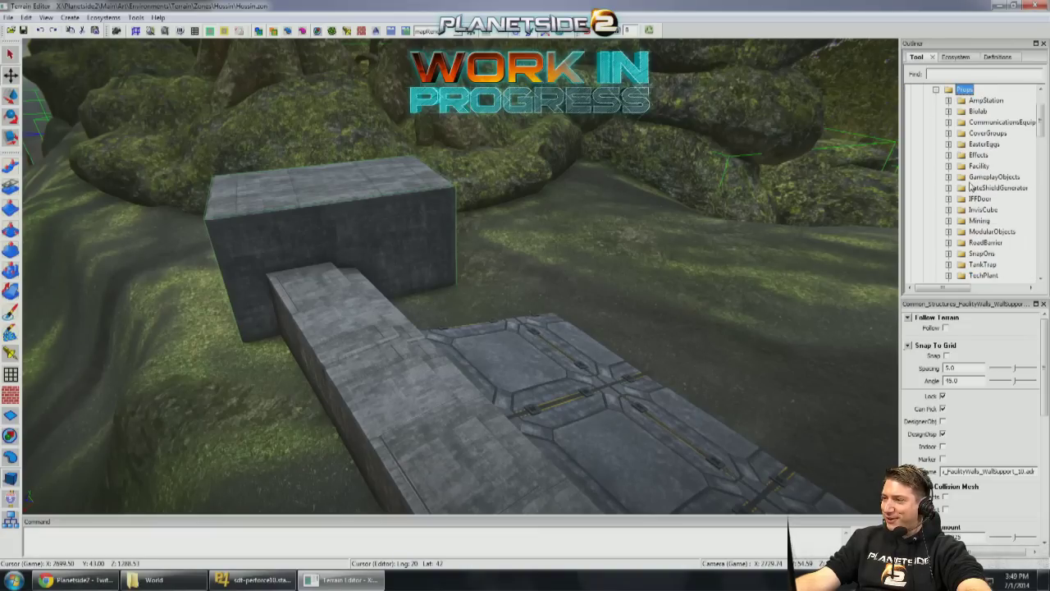
pyautogui.click(982, 254)
pyautogui.doubleClick(982, 253)
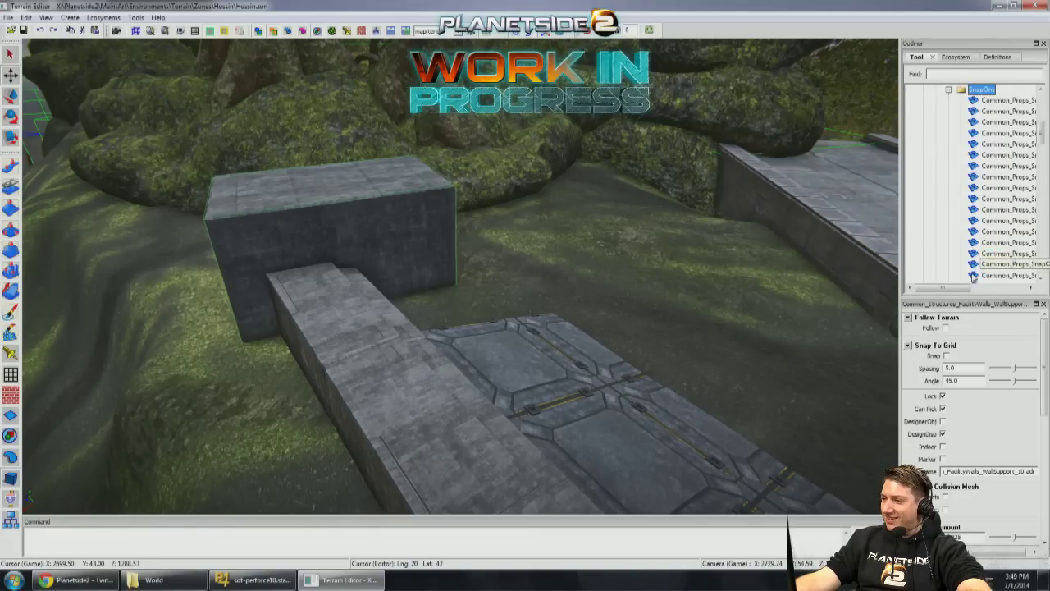
pyautogui.moveTo(971, 289); pyautogui.dragTo(1014, 289)
pyautogui.scroll(-5, 998, 240)
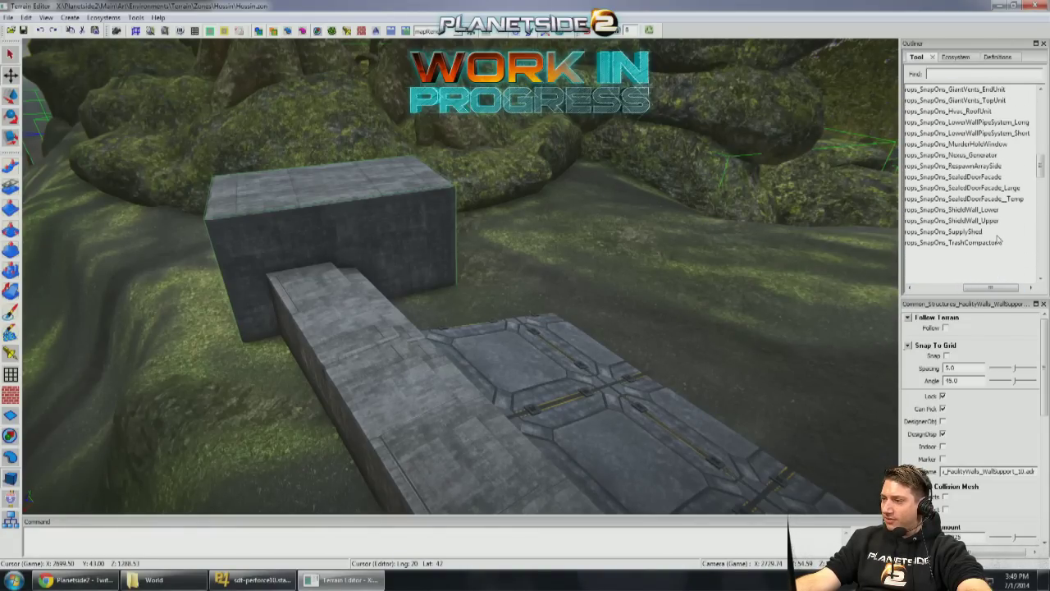
pyautogui.click(968, 188)
pyautogui.scroll(1, 970, 192)
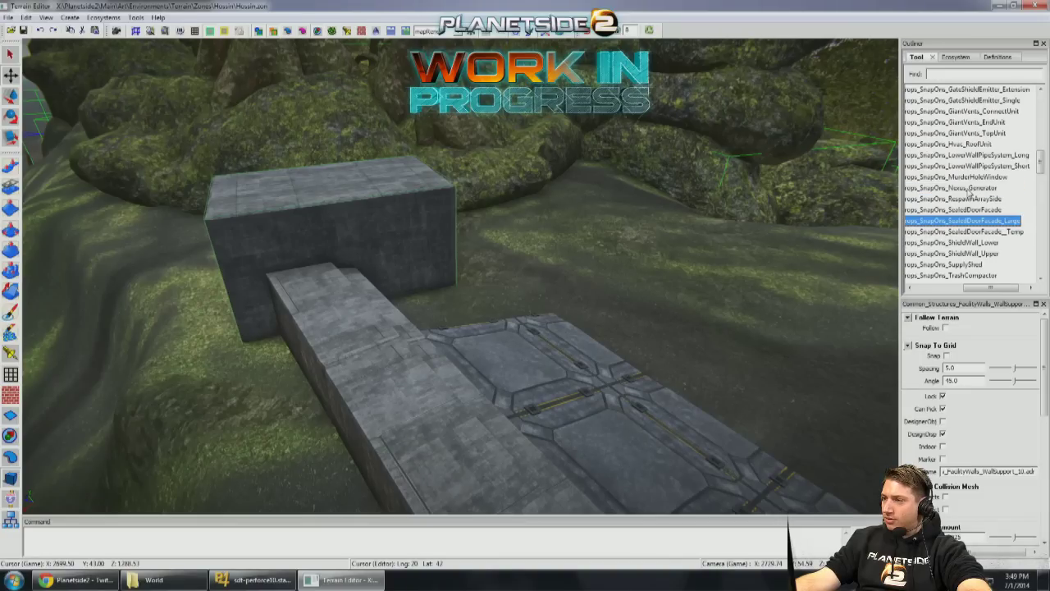
pyautogui.moveTo(967, 143); pyautogui.dragTo(990, 133)
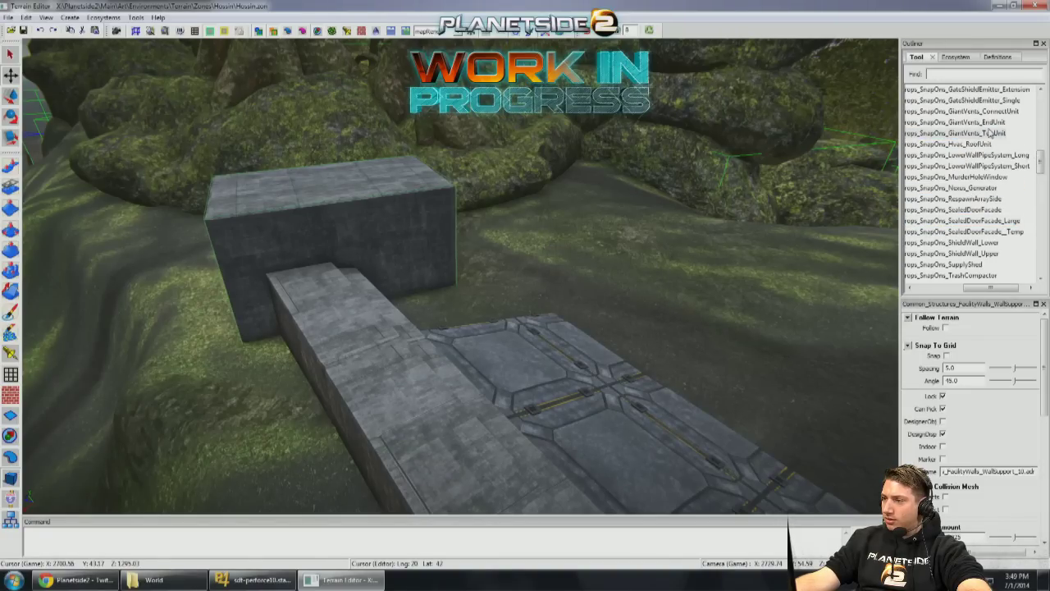
pyautogui.moveTo(629, 259)
pyautogui.mouseDown()
pyautogui.moveTo(582, 277)
pyautogui.moveTo(610, 261)
pyautogui.mouseUp()
# Step: Delete the WallSupport_10 block and fit the vent end unit over the wall corner in its place, turned to suit the wall
pyautogui.press('Delete')
pyautogui.click(572, 247)
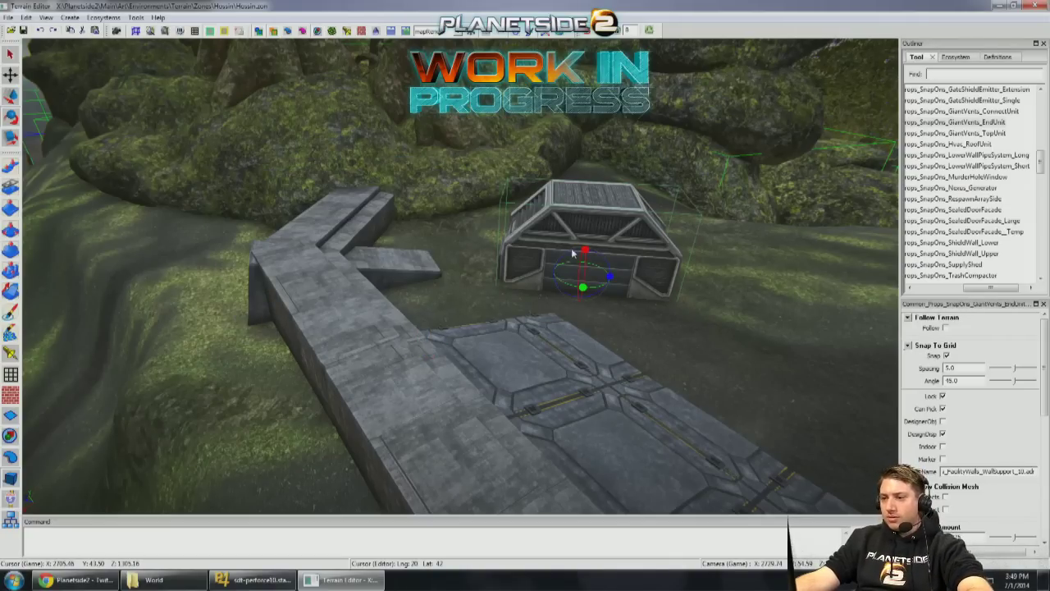
pyautogui.scroll(3, 574, 246)
pyautogui.moveTo(622, 248); pyautogui.dragTo(293, 238)
pyautogui.moveTo(293, 238); pyautogui.dragTo(531, 223, button='middle')
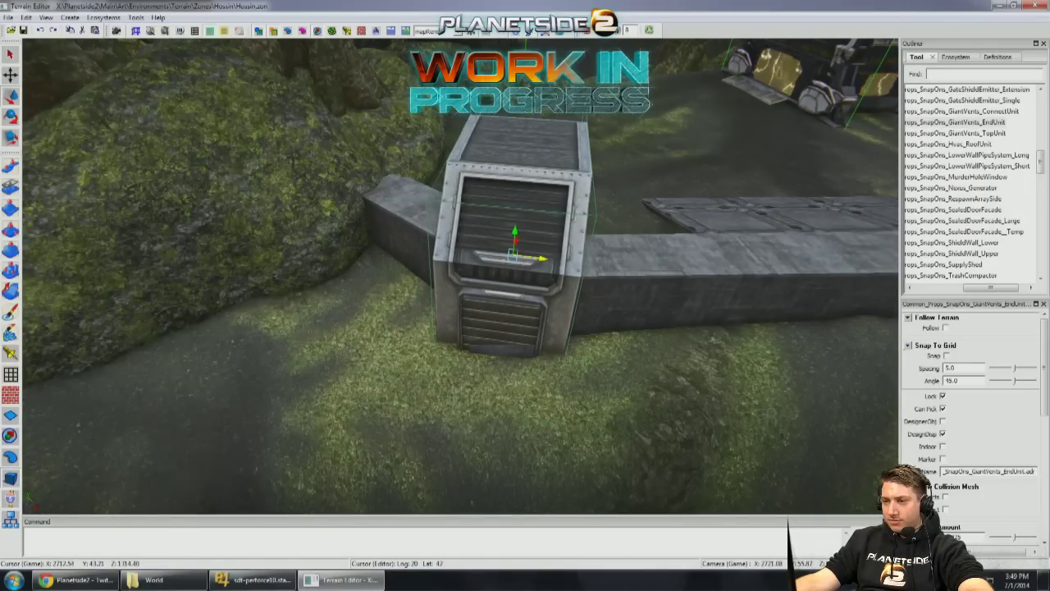
pyautogui.moveTo(506, 259); pyautogui.dragTo(572, 259, button='middle')
pyautogui.scroll(-5, 575, 261)
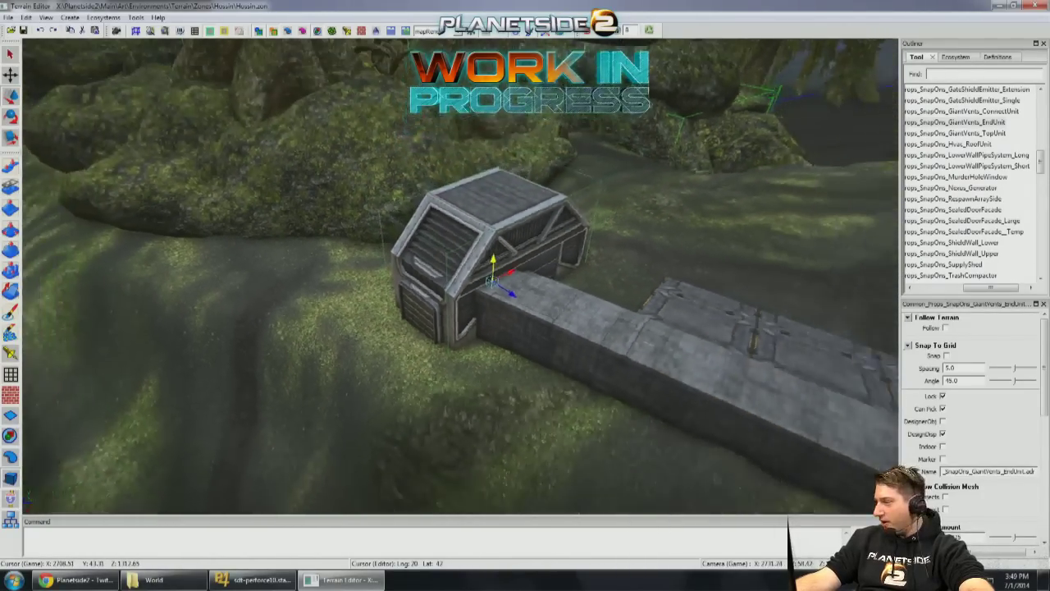
# Step: Duplicate the vent end unit and move the copy across the platform towards the corner of the opposite wall
pyautogui.moveTo(492, 280); pyautogui.dragTo(199, 215, button='middle')
pyautogui.keyDown('shift'); pyautogui.moveTo(221, 232); pyautogui.dragTo(484, 349); pyautogui.keyUp('shift')
pyautogui.moveTo(484, 348); pyautogui.dragTo(320, 237, button='middle')
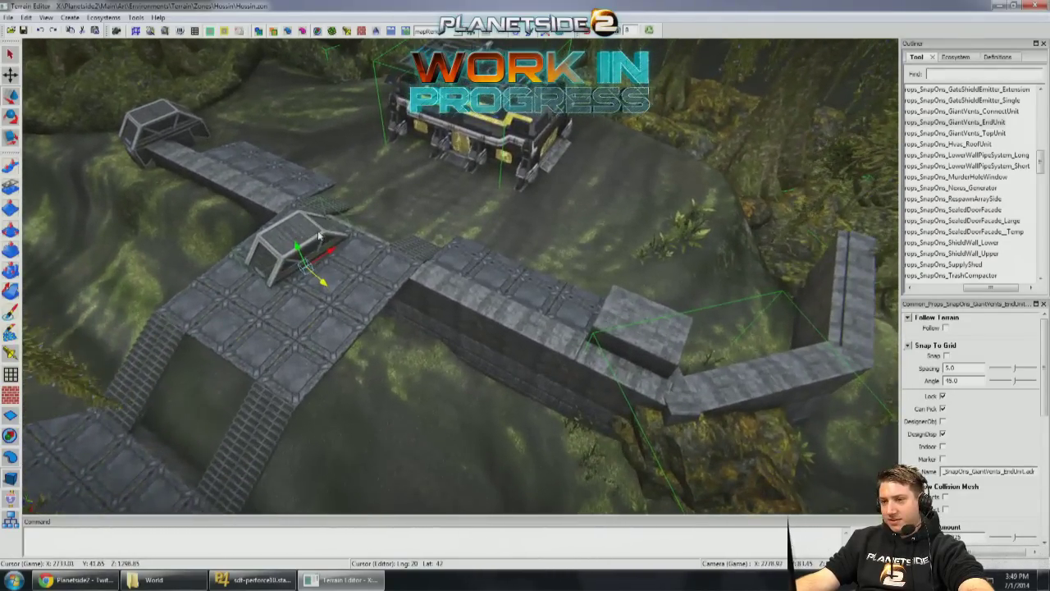
pyautogui.moveTo(329, 250); pyautogui.dragTo(537, 248)
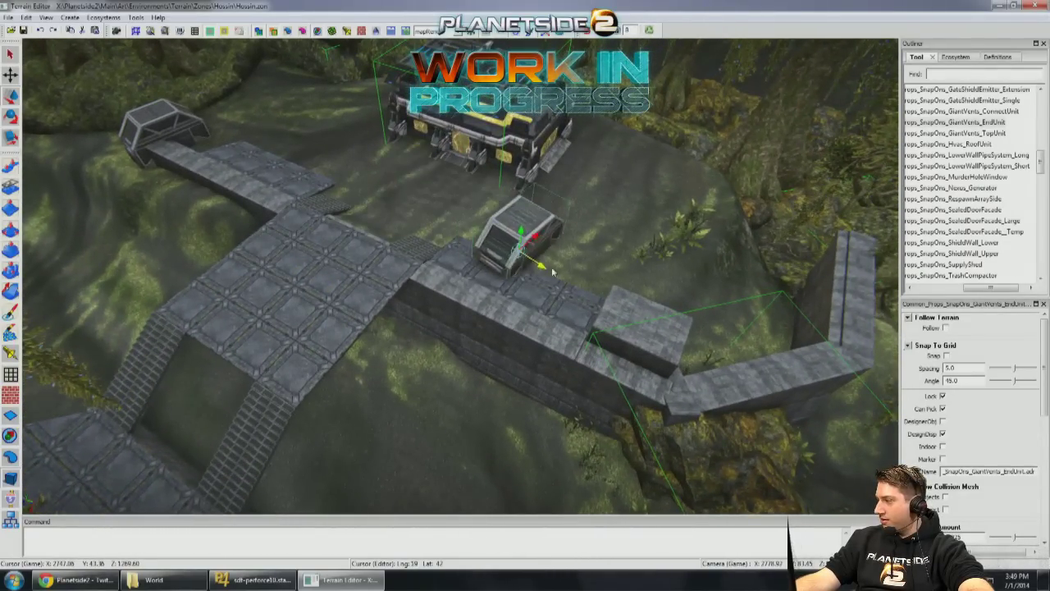
pyautogui.scroll(5, 537, 250)
# Step: Delete the WallSupport_10 block on the opposite wall and fit the copied vent end unit over the corner joint instead
pyautogui.click(617, 353)
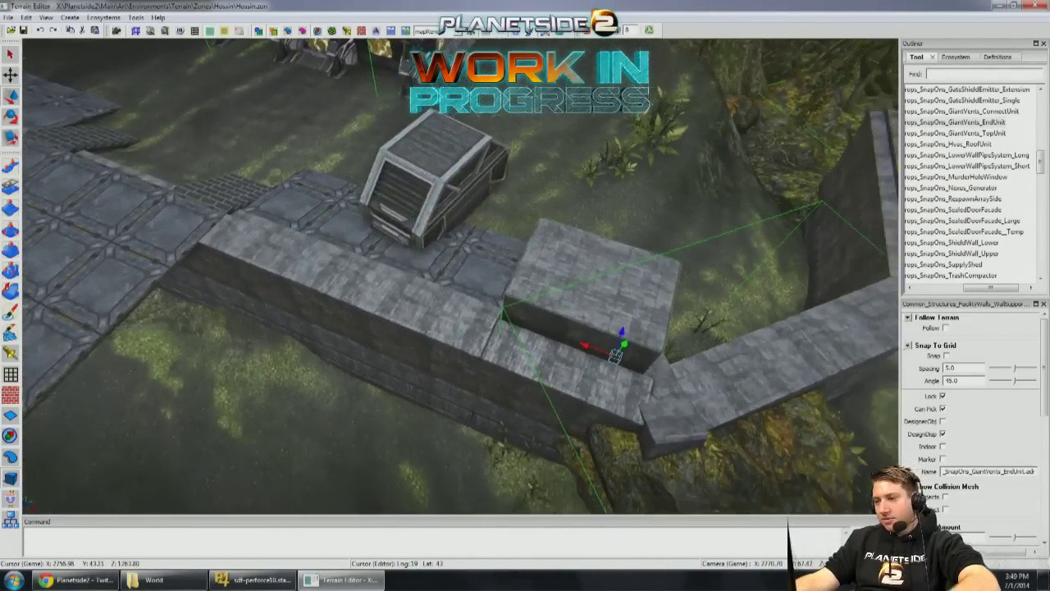
pyautogui.moveTo(617, 353); pyautogui.dragTo(611, 322, button='middle')
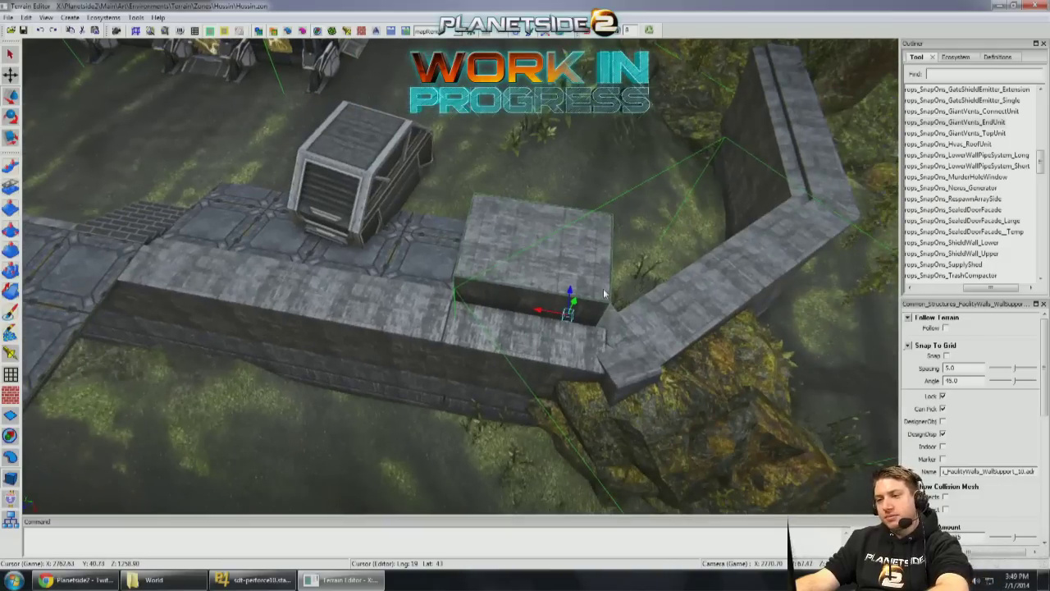
pyautogui.press('Delete')
pyautogui.click(611, 322)
pyautogui.click(357, 178)
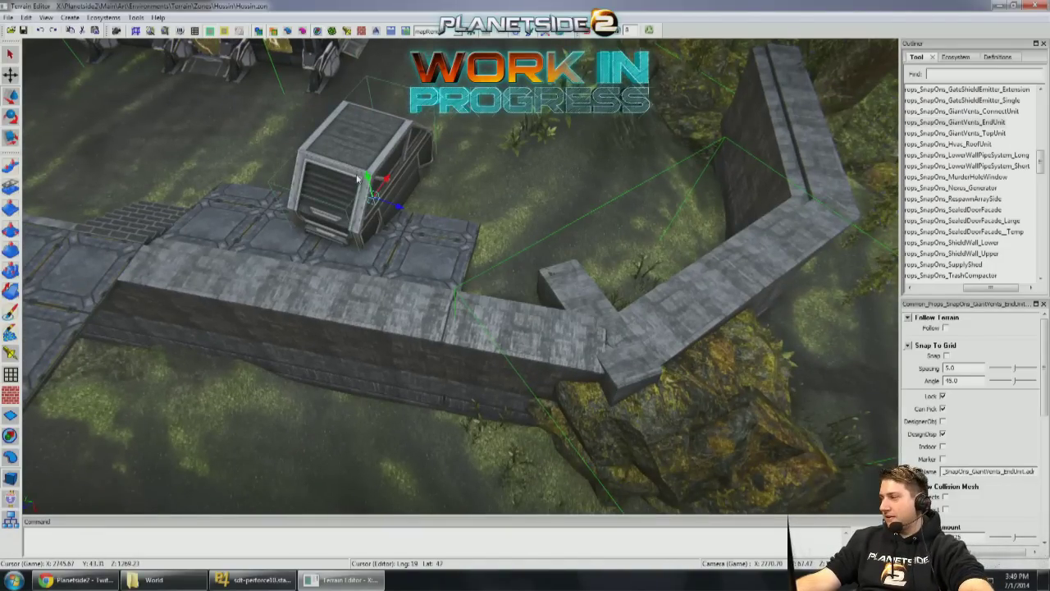
pyautogui.moveTo(369, 182); pyautogui.dragTo(570, 300)
pyautogui.moveTo(570, 301); pyautogui.dragTo(441, 309, button='right')
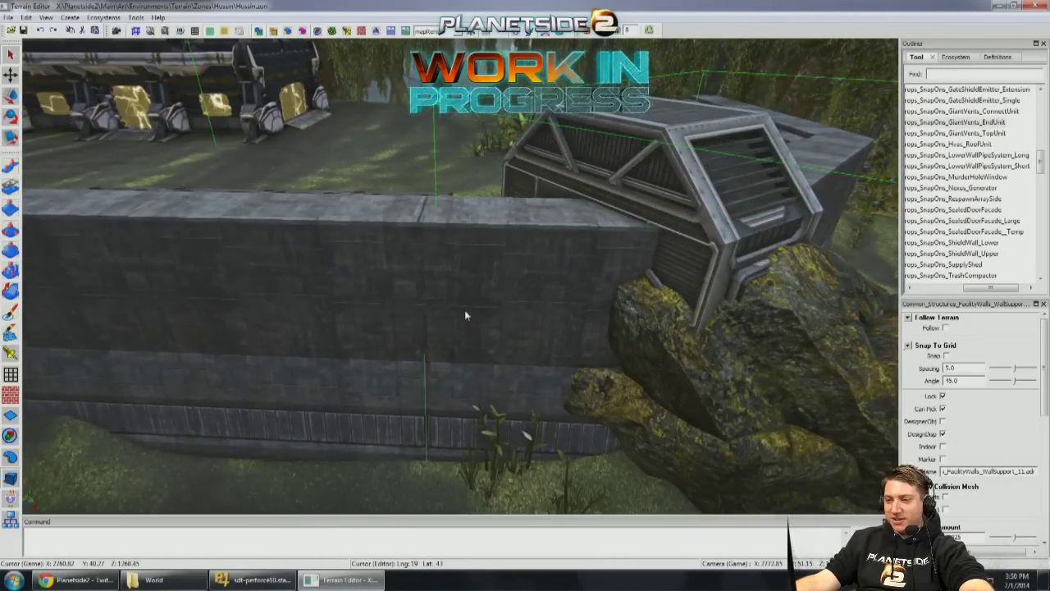
# Step: Back the retaining walls on both sides of the vent end unit with WallSupport_11 segments along their inner side
pyautogui.click(420, 433)
pyautogui.moveTo(420, 434); pyautogui.dragTo(579, 301, button='right')
pyautogui.click(530, 331)
pyautogui.moveTo(637, 348); pyautogui.dragTo(698, 287, button='right')
pyautogui.click(535, 267)
pyautogui.moveTo(535, 268)
pyautogui.mouseDown(button='right')
pyautogui.moveTo(435, 259)
pyautogui.moveTo(476, 299)
pyautogui.moveTo(558, 286)
pyautogui.moveTo(517, 287)
pyautogui.mouseUp(button='right')
# Step: Raise the terrain along the inner side of the angled wall with the Pull brush, direction Up and size 6
pyautogui.click(10, 165)
pyautogui.moveTo(193, 165); pyautogui.dragTo(271, 189, button='right')
pyautogui.click(967, 350)
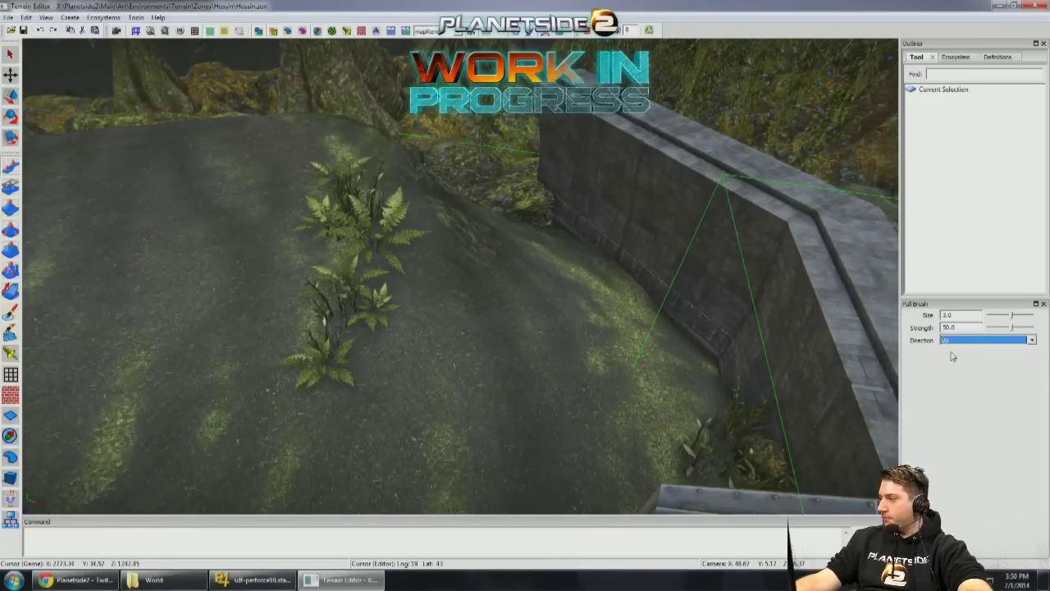
pyautogui.keyDown('ctrl'); pyautogui.scroll(2, 599, 351); pyautogui.keyUp('ctrl')
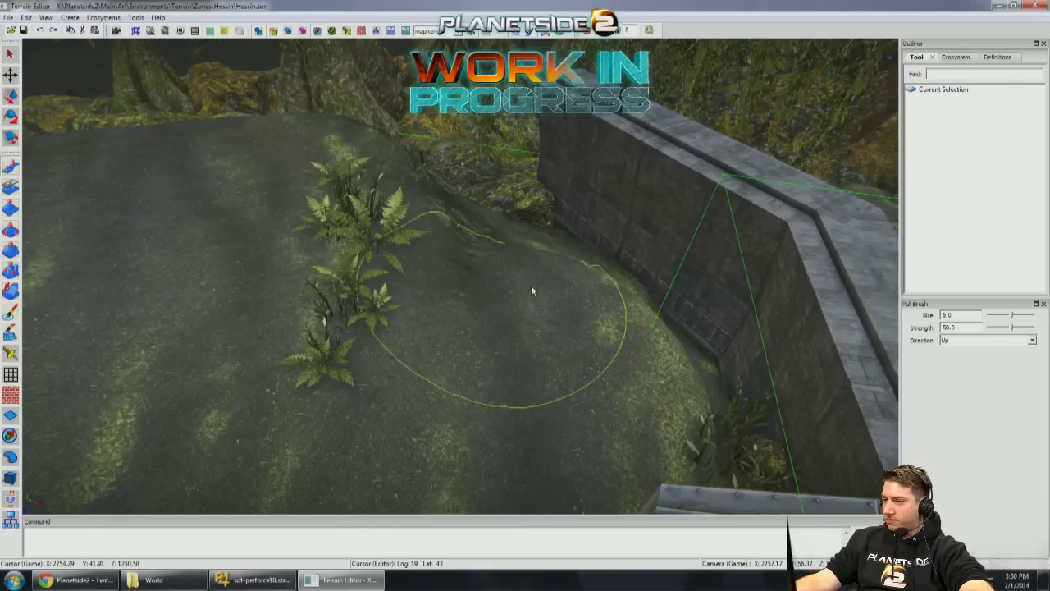
pyautogui.keyDown('ctrl'); pyautogui.scroll(1, 579, 298); pyautogui.keyUp('ctrl')
pyautogui.moveTo(519, 301)
pyautogui.mouseDown(button='right')
pyautogui.moveTo(607, 336)
pyautogui.moveTo(574, 341)
pyautogui.mouseUp(button='right')
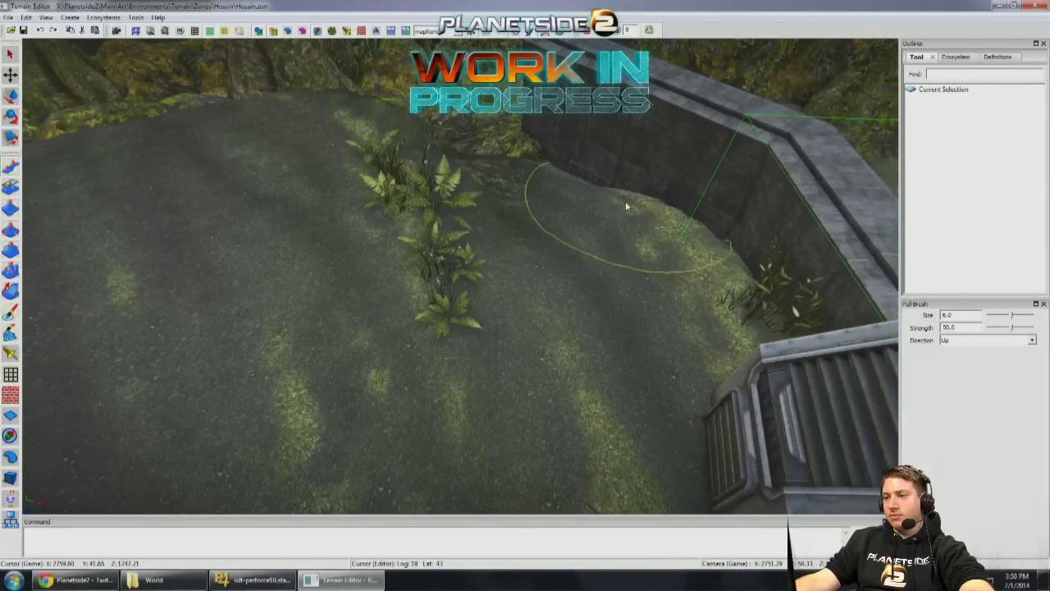
pyautogui.moveTo(699, 303); pyautogui.dragTo(553, 337, button='right')
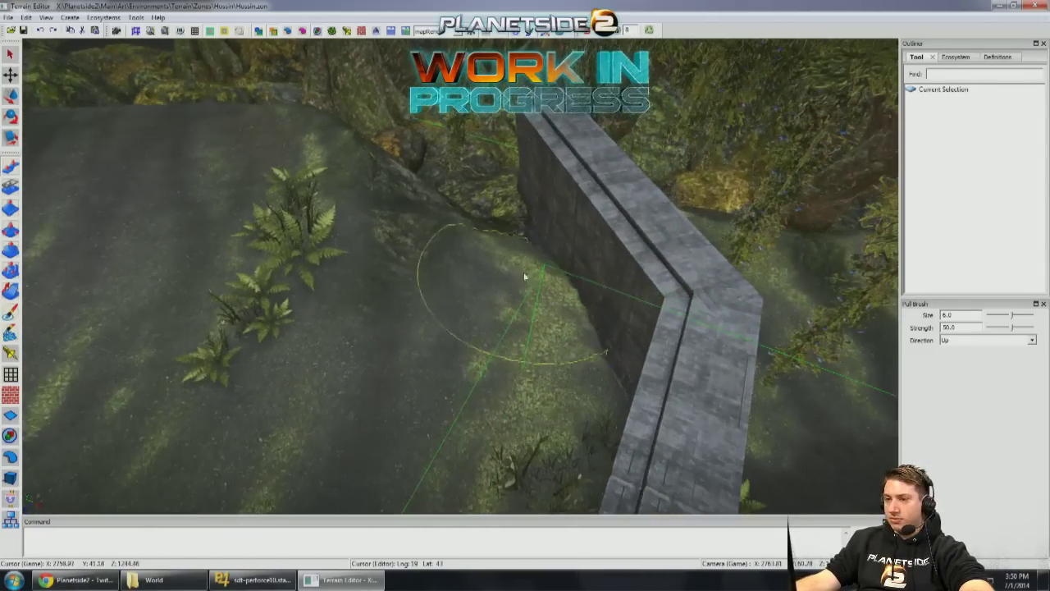
pyautogui.moveTo(553, 336); pyautogui.dragTo(583, 334)
pyautogui.moveTo(559, 366)
pyautogui.mouseDown(button='right')
pyautogui.moveTo(586, 276)
pyautogui.moveTo(512, 240)
pyautogui.mouseUp(button='right')
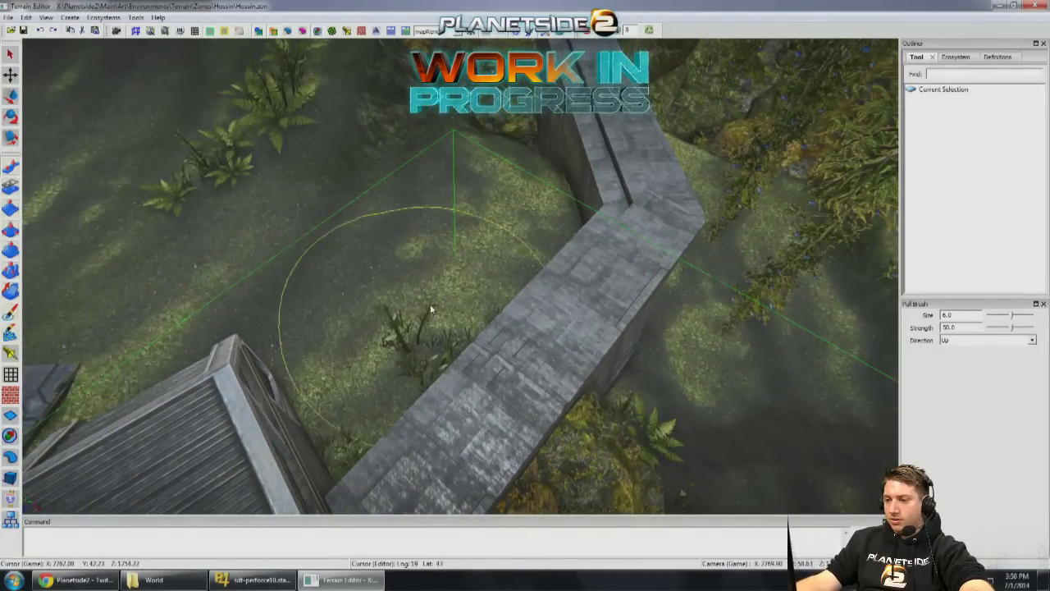
pyautogui.moveTo(430, 304); pyautogui.dragTo(359, 304, button='right')
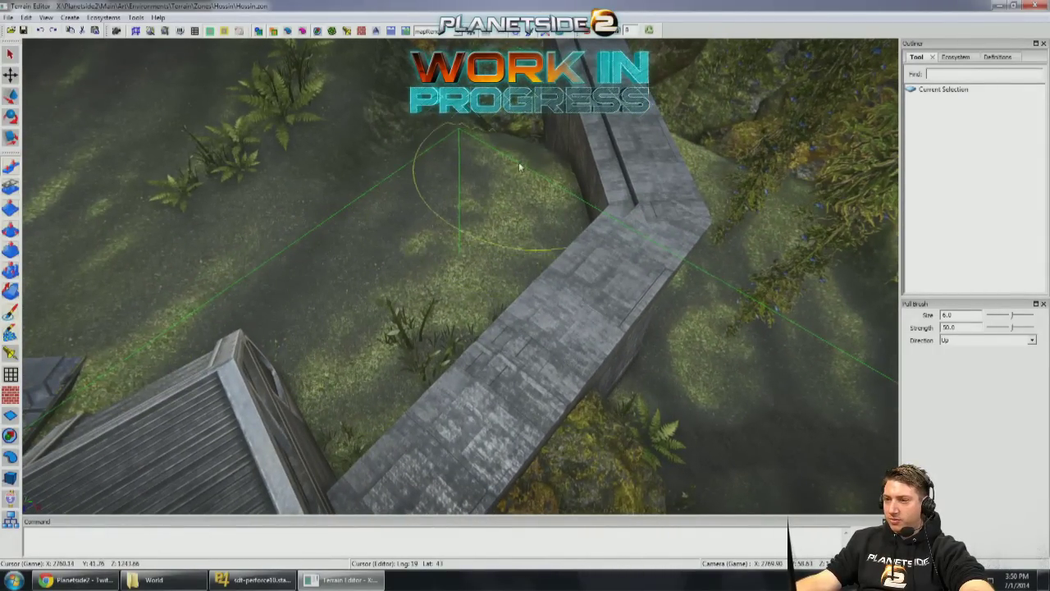
pyautogui.moveTo(518, 166); pyautogui.dragTo(443, 275, button='right')
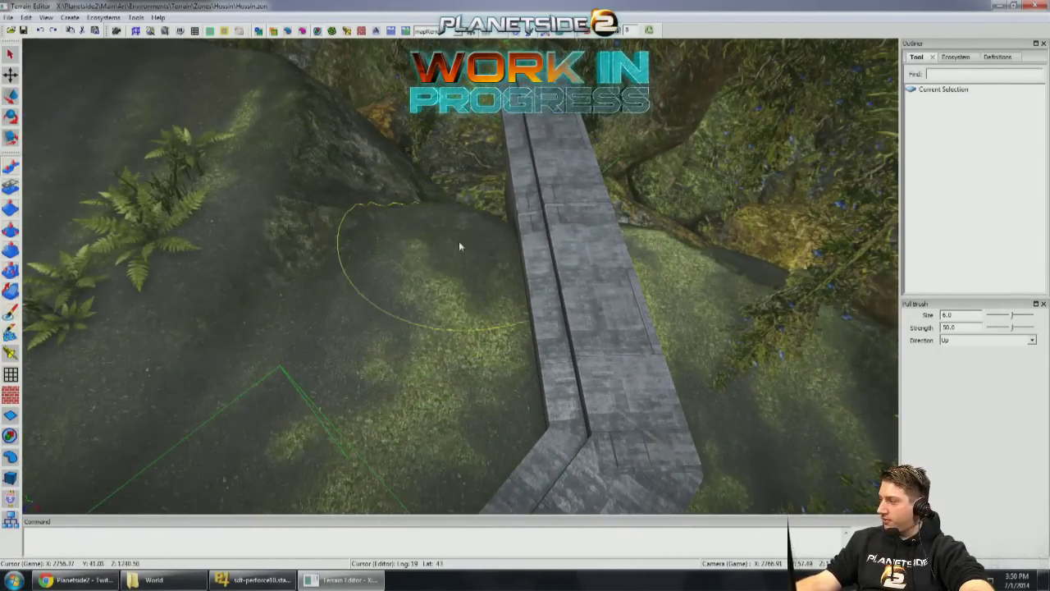
# Step: Enlarge the Pull brush to size 7 and raise the ground near the far end of the wall
pyautogui.press(']')
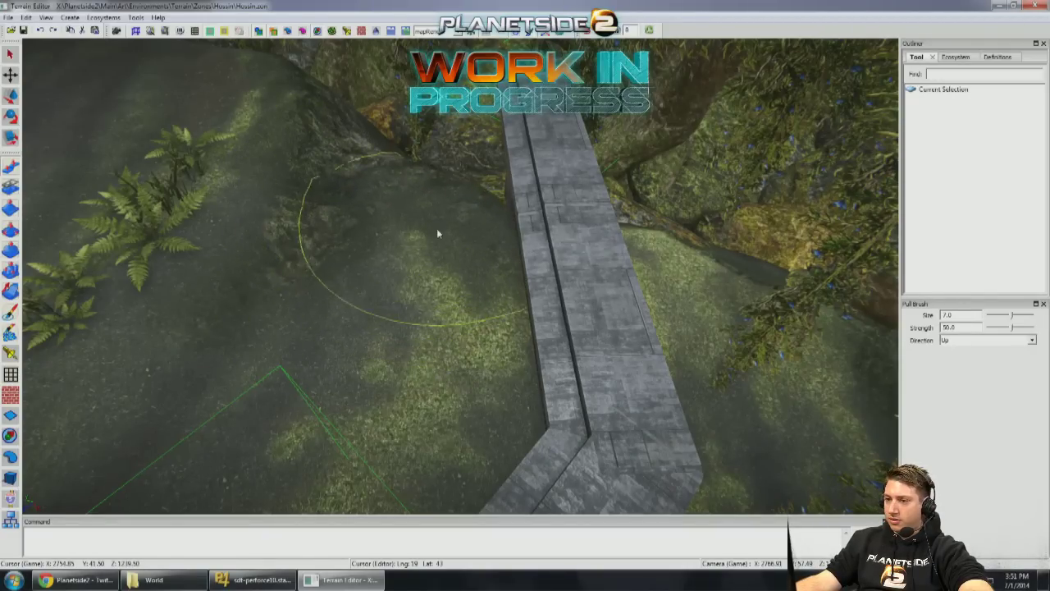
pyautogui.moveTo(422, 197); pyautogui.dragTo(626, 262, button='right')
pyautogui.moveTo(568, 247)
pyautogui.mouseDown()
pyautogui.moveTo(544, 237)
pyautogui.moveTo(556, 261)
pyautogui.mouseUp()
pyautogui.moveTo(556, 261); pyautogui.dragTo(617, 261, button='right')
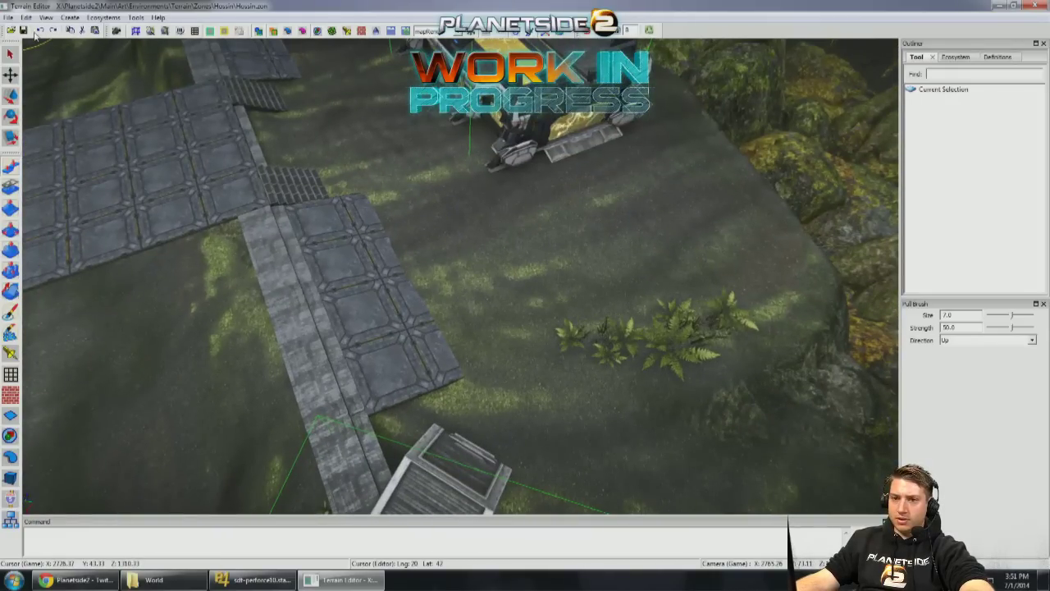
# Step: Look up the hotkeys for brushes, tools and display options in the user preferences, leaving them without changes
pyautogui.click(70, 30)
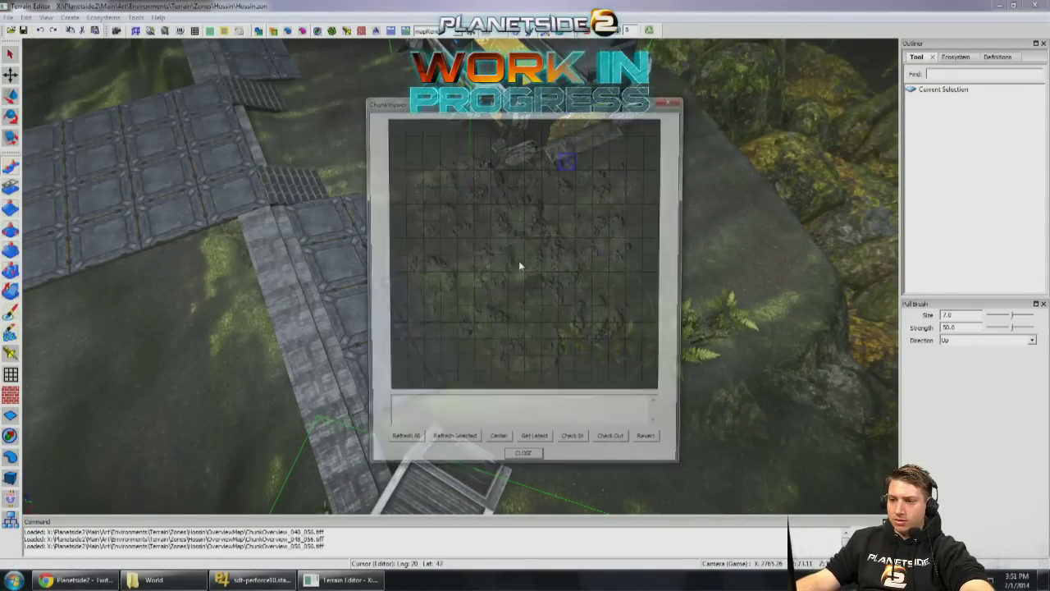
pyautogui.click(669, 100)
pyautogui.click(26, 17)
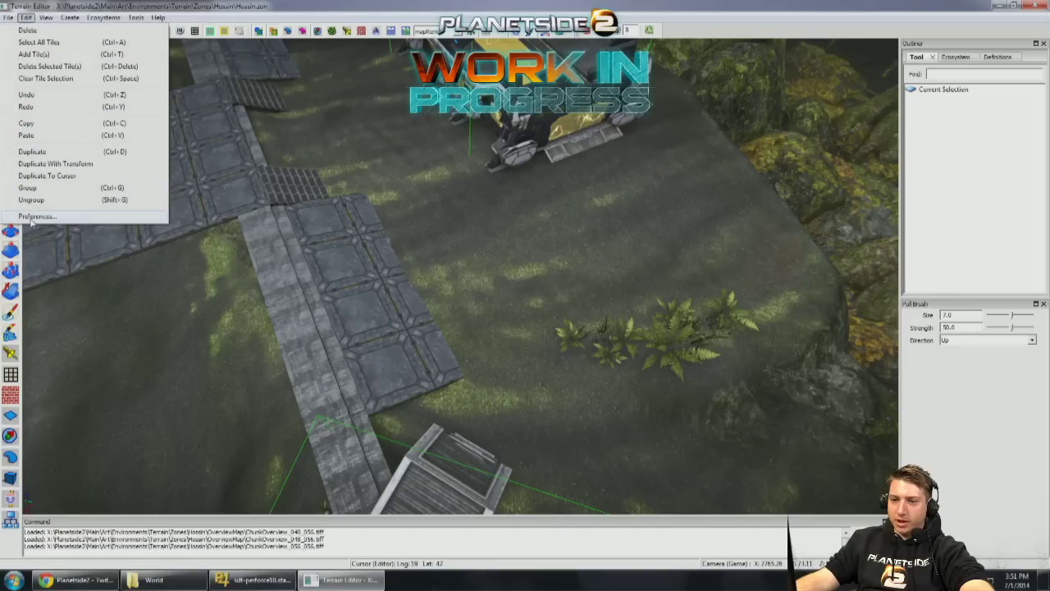
pyautogui.click(33, 217)
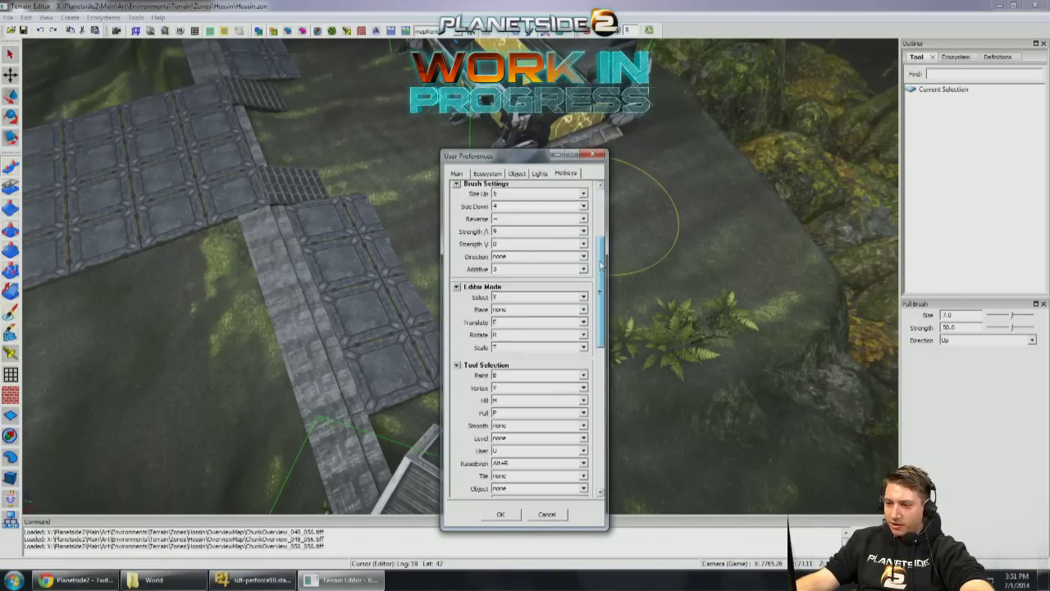
pyautogui.moveTo(600, 301); pyautogui.dragTo(595, 418)
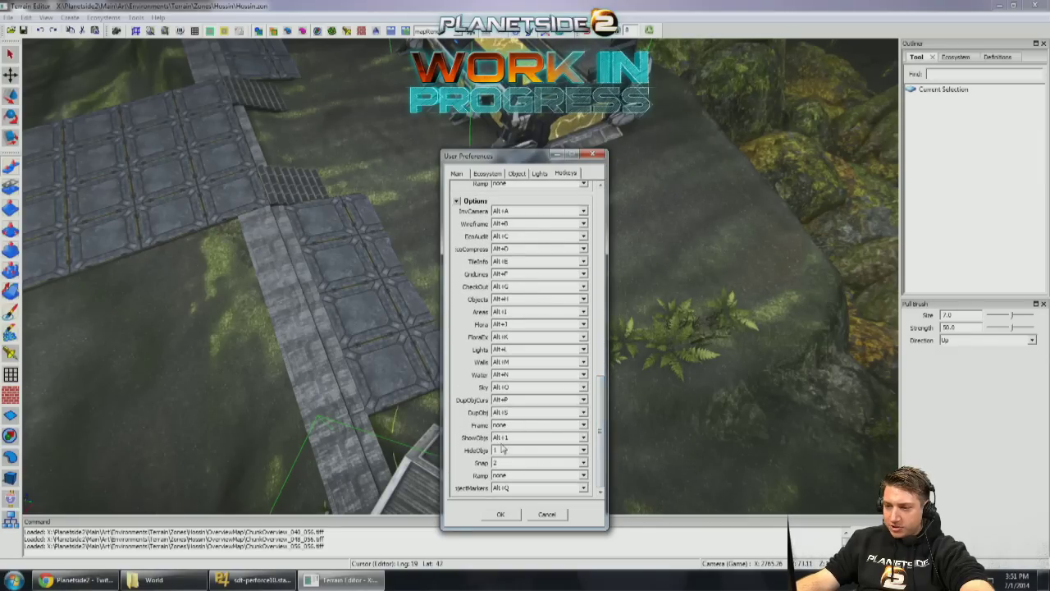
pyautogui.click(546, 514)
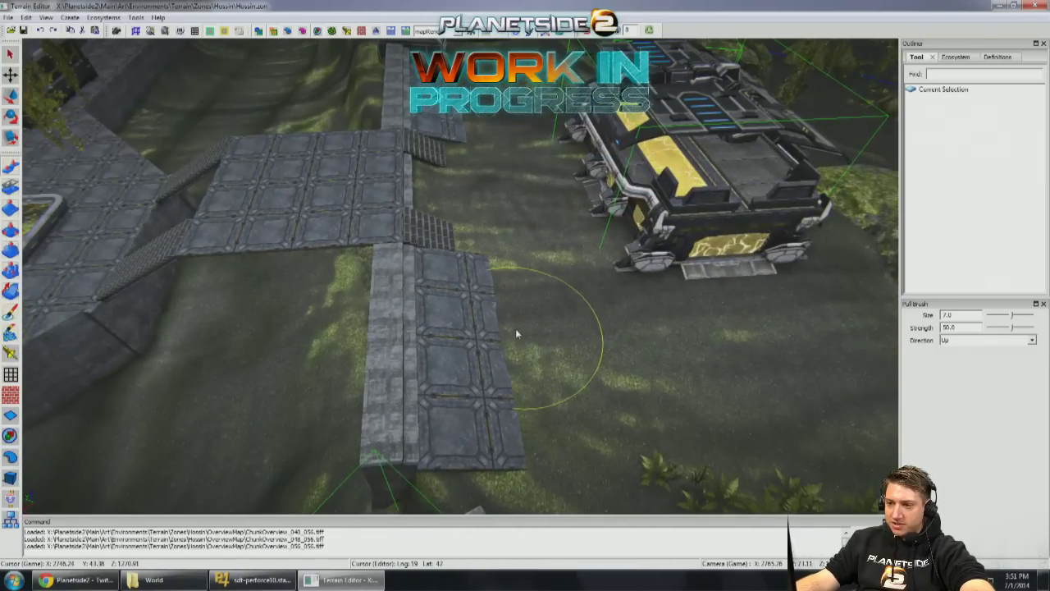
# Step: Inspect the raised ground along the wall, around the vent end units and at the wall's outer end from several sides
pyautogui.moveTo(512, 328)
pyautogui.mouseDown(button='right')
pyautogui.moveTo(574, 361)
pyautogui.moveTo(464, 331)
pyautogui.moveTo(434, 264)
pyautogui.mouseUp(button='right')
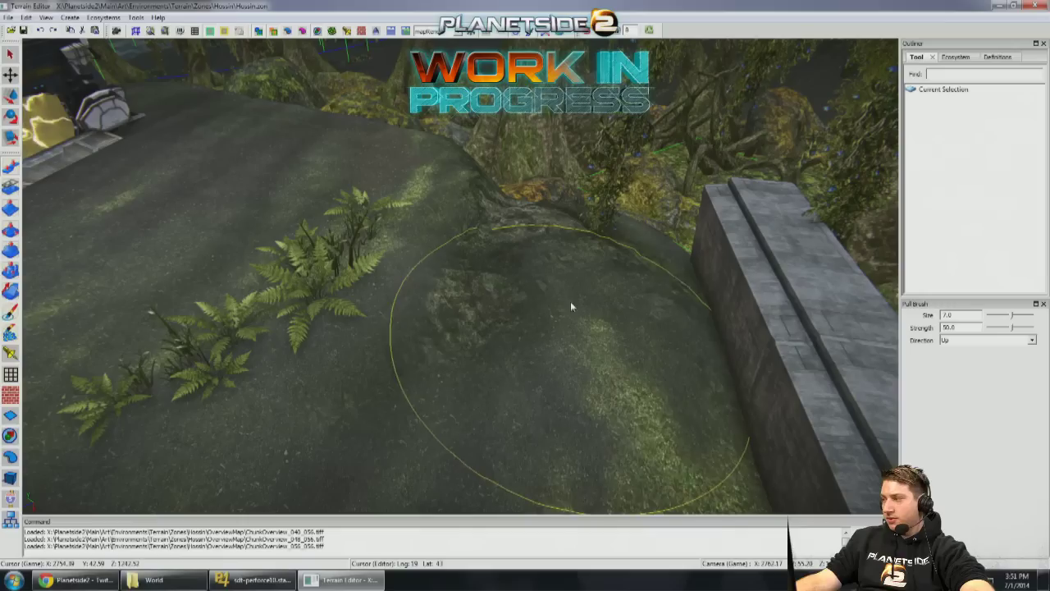
pyautogui.moveTo(596, 223)
pyautogui.mouseDown(button='right')
pyautogui.moveTo(522, 337)
pyautogui.moveTo(473, 352)
pyautogui.mouseUp(button='right')
pyautogui.moveTo(516, 292)
pyautogui.mouseDown(button='right')
pyautogui.moveTo(435, 299)
pyautogui.moveTo(530, 280)
pyautogui.mouseUp(button='right')
pyautogui.moveTo(577, 355)
pyautogui.mouseDown(button='right')
pyautogui.moveTo(494, 312)
pyautogui.moveTo(483, 269)
pyautogui.mouseUp(button='right')
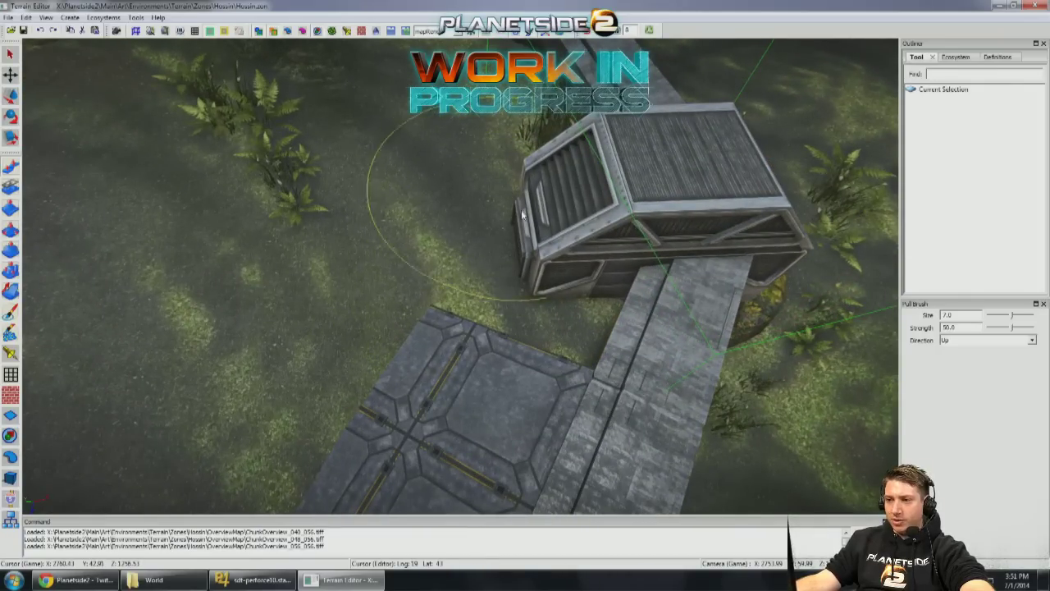
pyautogui.moveTo(521, 249); pyautogui.dragTo(375, 279, button='right')
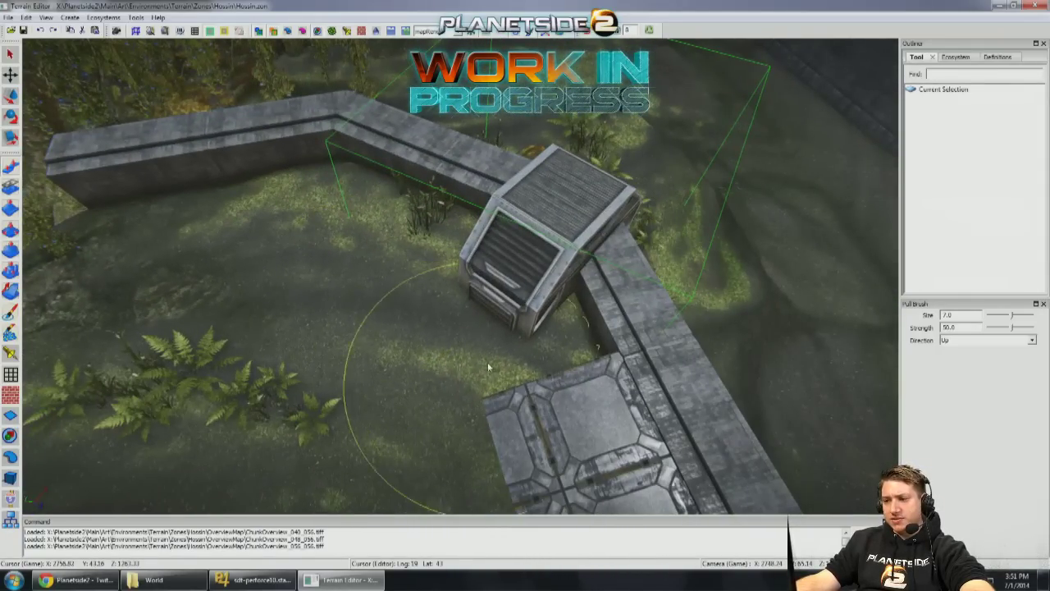
pyautogui.moveTo(454, 343); pyautogui.dragTo(354, 313, button='right')
pyautogui.moveTo(228, 298)
pyautogui.mouseDown(button='right')
pyautogui.moveTo(350, 327)
pyautogui.moveTo(352, 352)
pyautogui.moveTo(443, 312)
pyautogui.moveTo(368, 284)
pyautogui.moveTo(446, 312)
pyautogui.mouseUp(button='right')
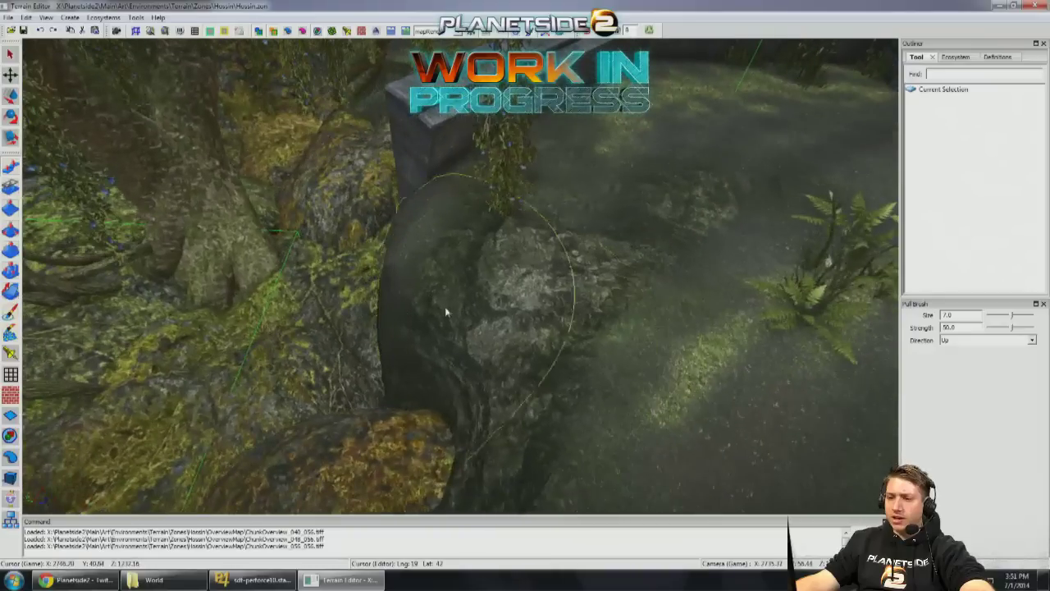
pyautogui.moveTo(618, 267); pyautogui.dragTo(533, 300, button='right')
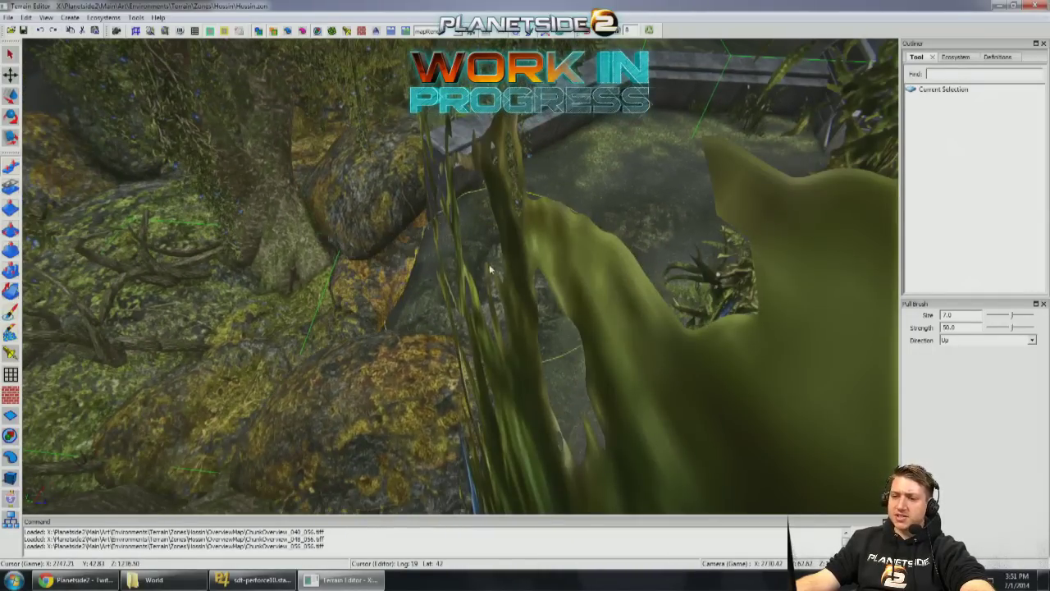
pyautogui.moveTo(517, 273)
pyautogui.mouseDown(button='right')
pyautogui.moveTo(544, 264)
pyautogui.moveTo(758, 319)
pyautogui.moveTo(747, 307)
pyautogui.moveTo(681, 304)
pyautogui.moveTo(817, 318)
pyautogui.moveTo(670, 310)
pyautogui.moveTo(615, 289)
pyautogui.moveTo(639, 291)
pyautogui.moveTo(598, 297)
pyautogui.moveTo(332, 206)
pyautogui.mouseUp(button='right')
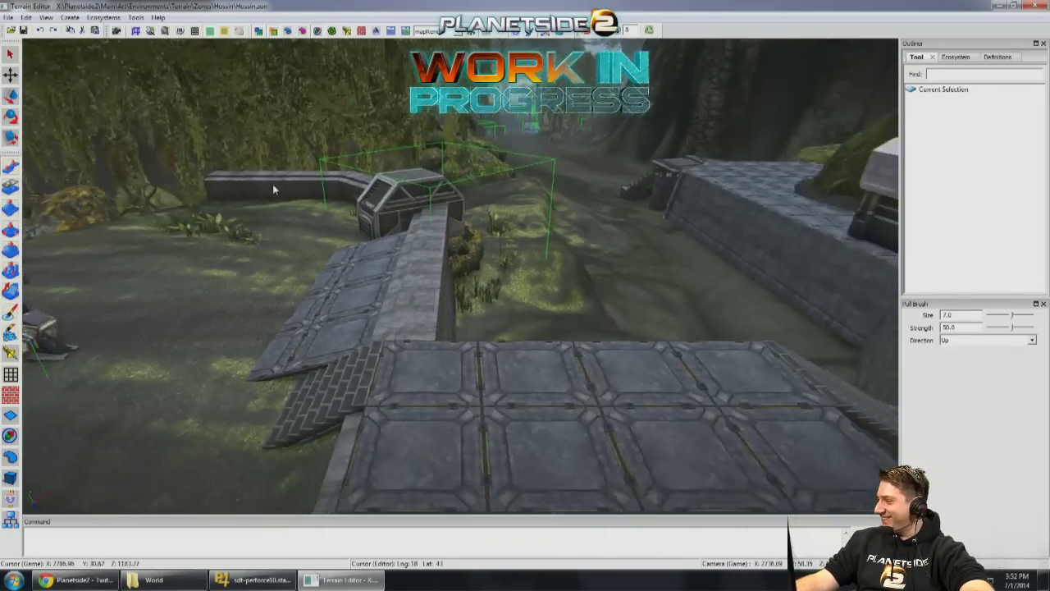
pyautogui.moveTo(273, 184); pyautogui.dragTo(570, 243, button='right')
pyautogui.press('w')
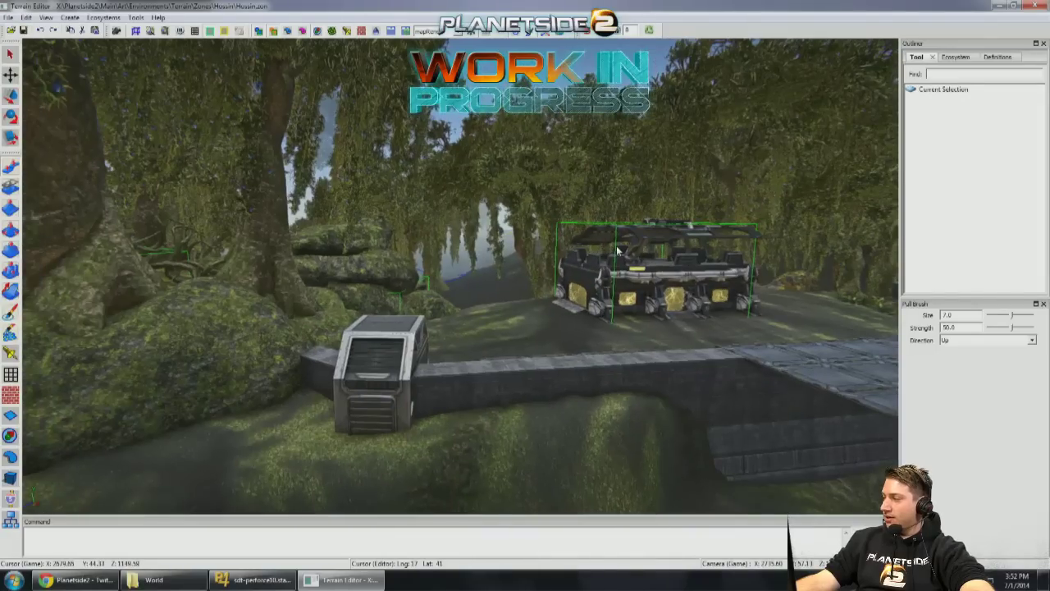
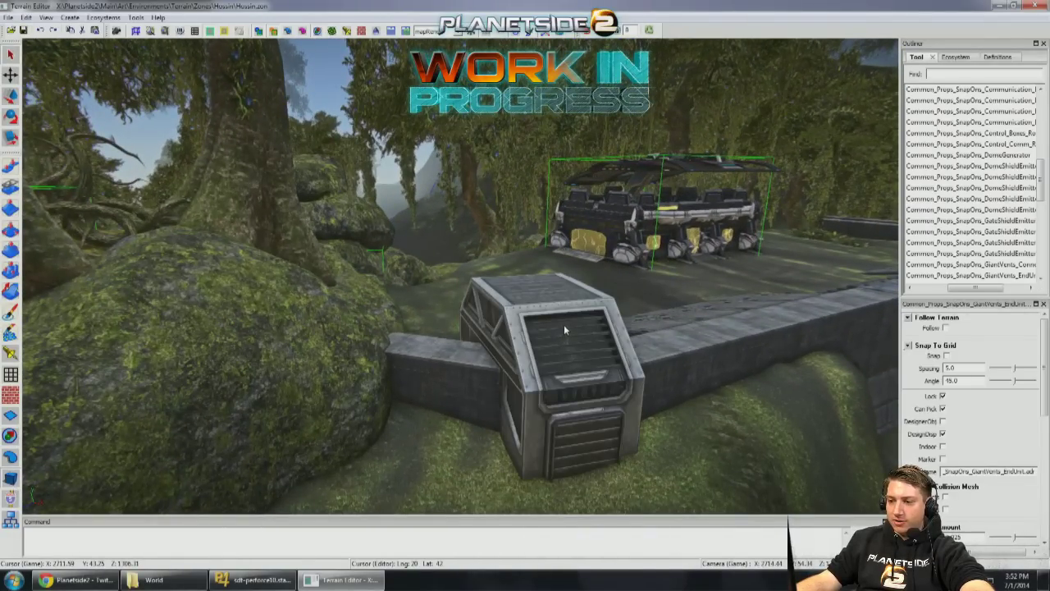
# Step: Pick the StairsHalf_ArmoredRail_Double piece at the distant stairs and bring one over to the retaining wall beside the platform
pyautogui.moveTo(564, 324); pyautogui.dragTo(554, 296, button='right')
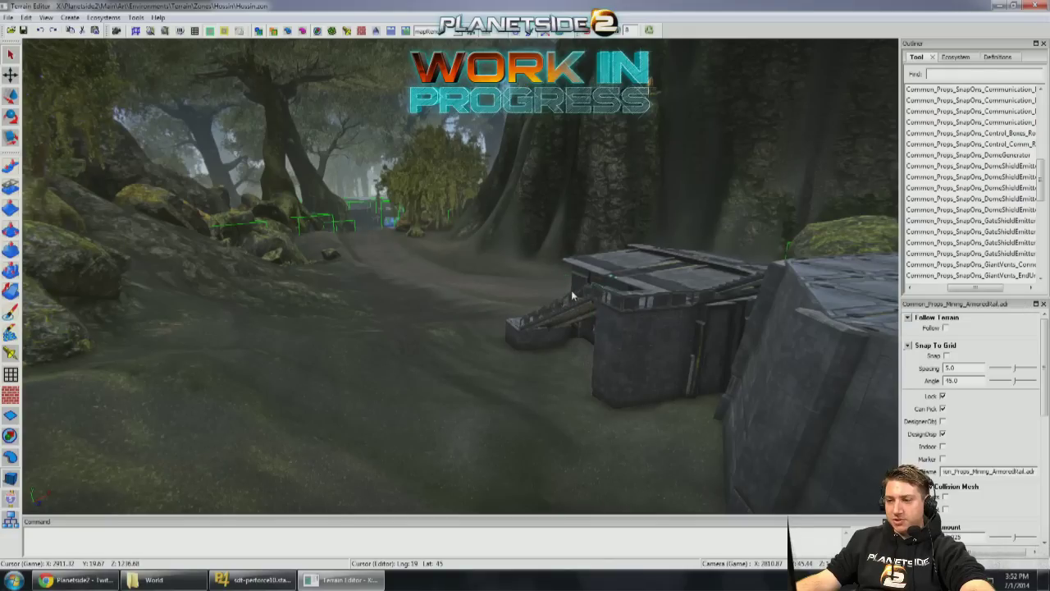
pyautogui.click(580, 290)
pyautogui.moveTo(580, 289); pyautogui.dragTo(416, 201, button='right')
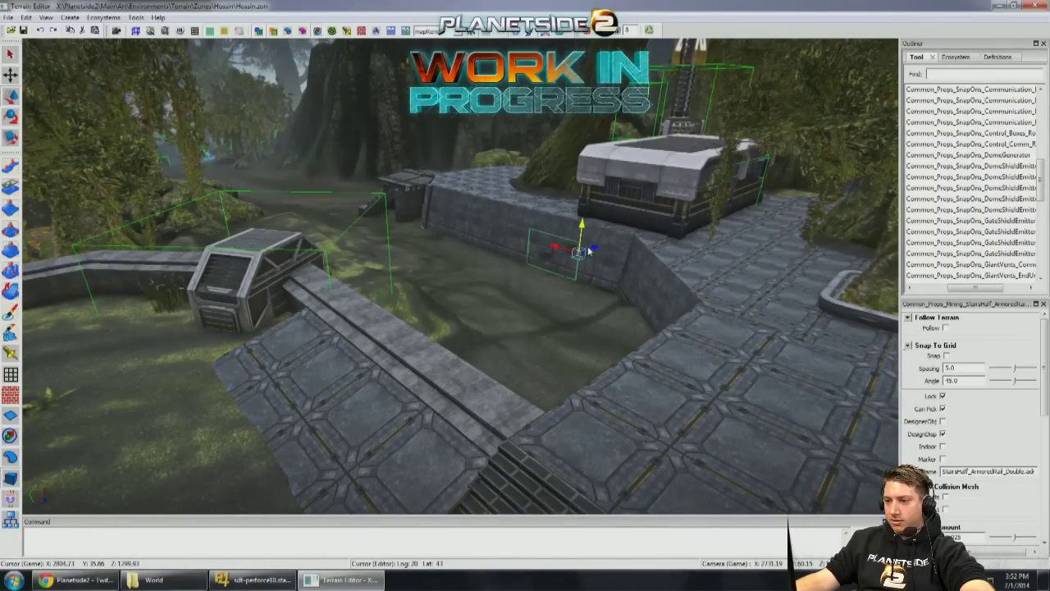
pyautogui.moveTo(622, 240); pyautogui.dragTo(566, 215, button='right')
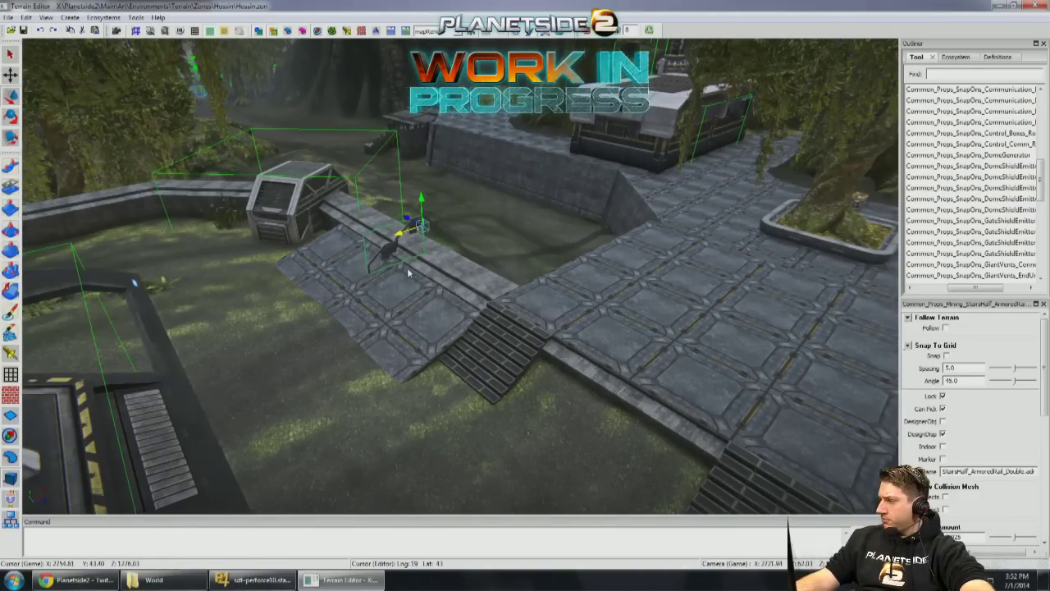
pyautogui.moveTo(407, 267); pyautogui.dragTo(320, 245, button='right')
# Step: Fit the vent end unit facing outward over the wall corner above the boulders and delete the surplus piece there
pyautogui.click(320, 244)
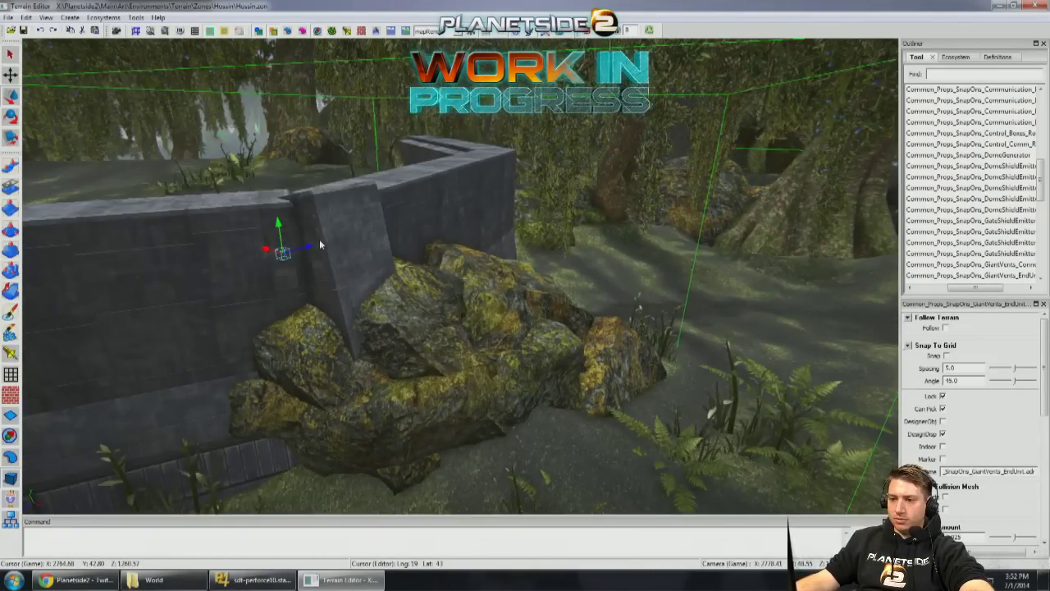
pyautogui.moveTo(432, 359); pyautogui.dragTo(553, 309, button='right')
pyautogui.click(517, 249)
pyautogui.press('Delete')
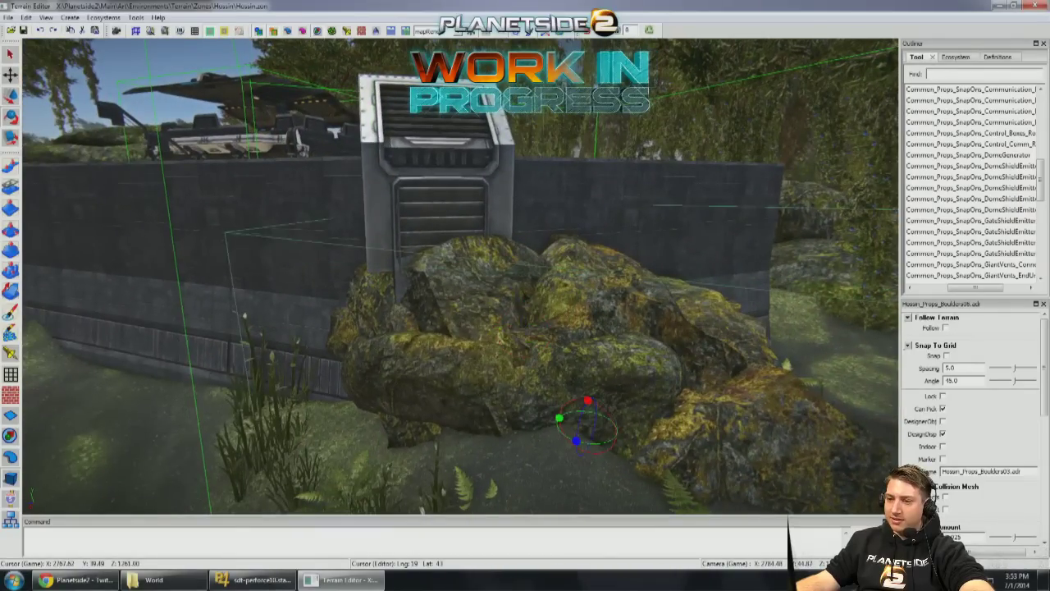
# Step: Rotate and shift the Boulders03 and Boulders06 rocks so they pile up against the wall corner beneath the vent end unit
pyautogui.click(562, 420)
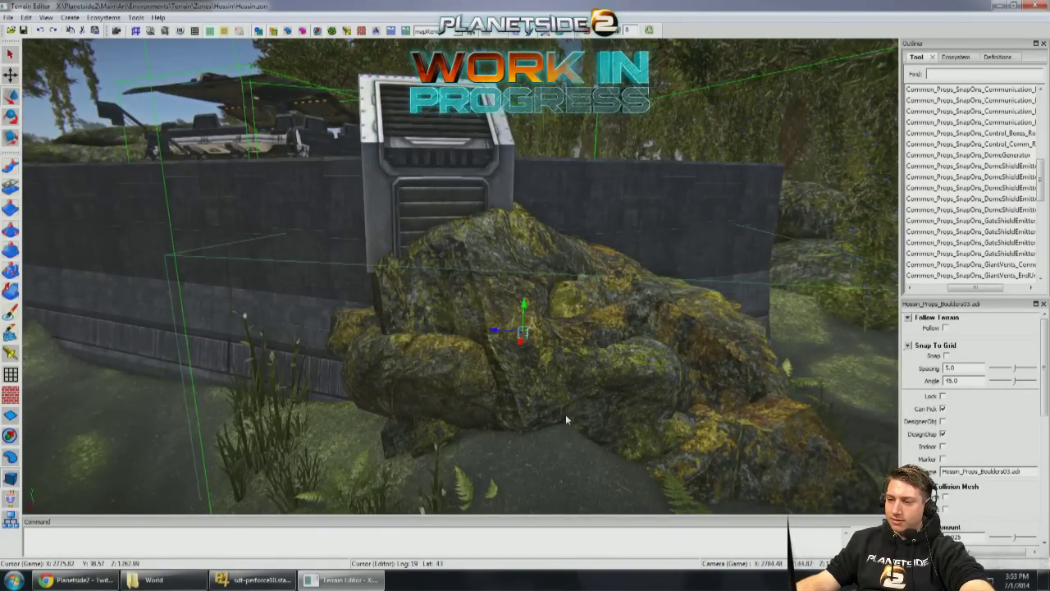
pyautogui.moveTo(551, 416); pyautogui.dragTo(513, 412)
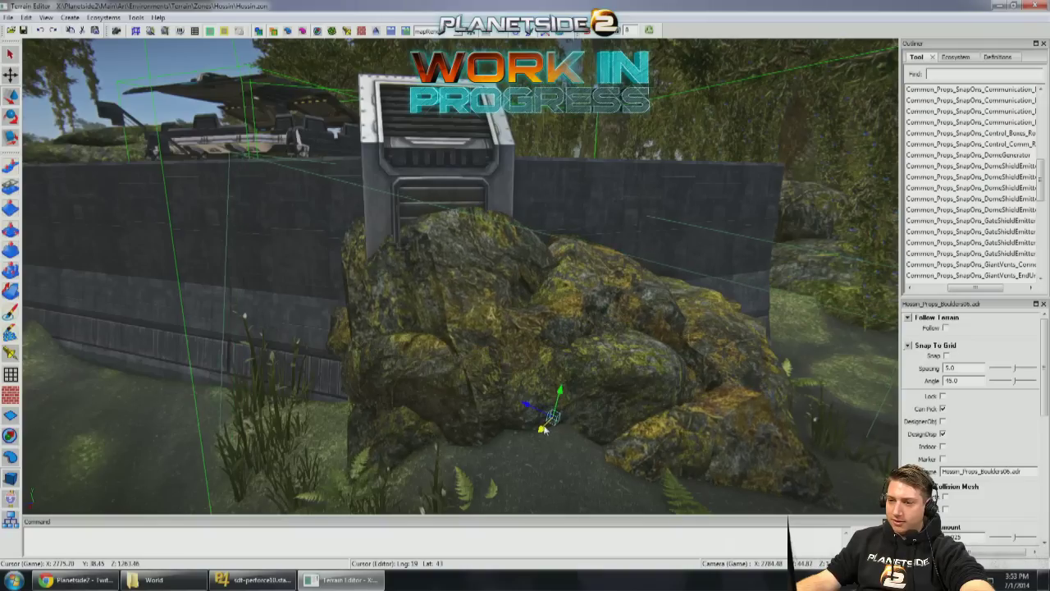
pyautogui.moveTo(543, 430); pyautogui.dragTo(589, 368, button='middle')
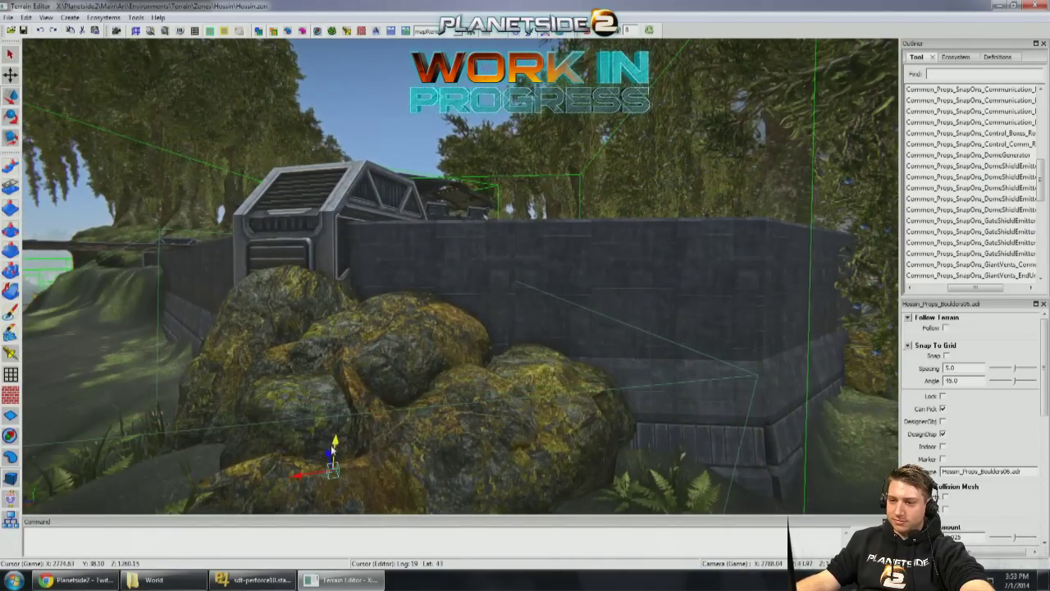
pyautogui.moveTo(345, 439); pyautogui.dragTo(390, 393, button='middle')
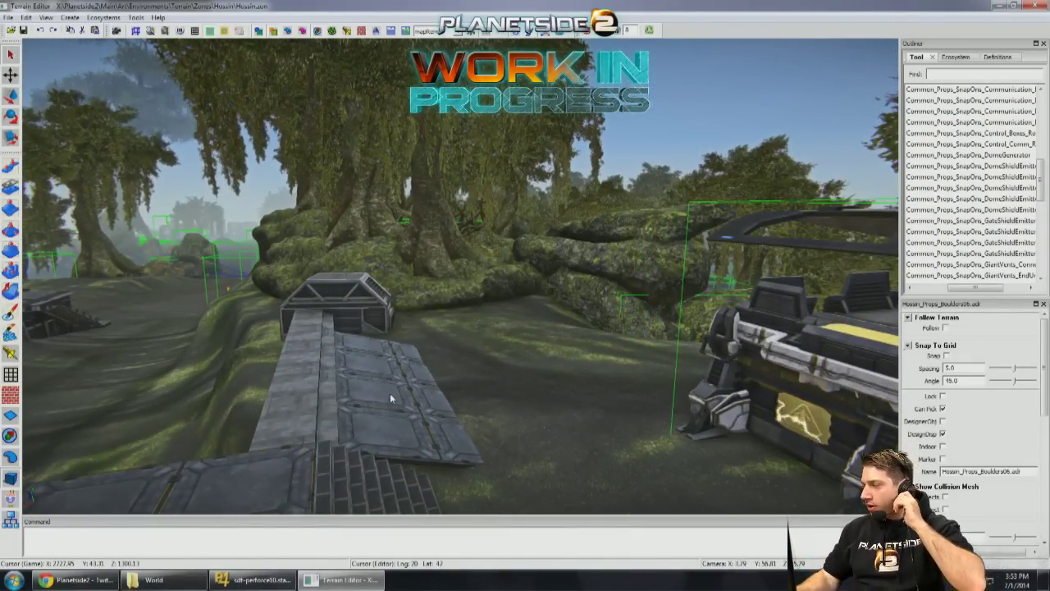
# Step: Align the StairsHalf_ArmoredRail_Double piece with the edge of the stairs beside the sloped slab, matching the stairs' position and rotating it 135 degrees
pyautogui.moveTo(395, 402); pyautogui.dragTo(533, 316, button='middle')
pyautogui.moveTo(378, 348); pyautogui.dragTo(365, 362, button='middle')
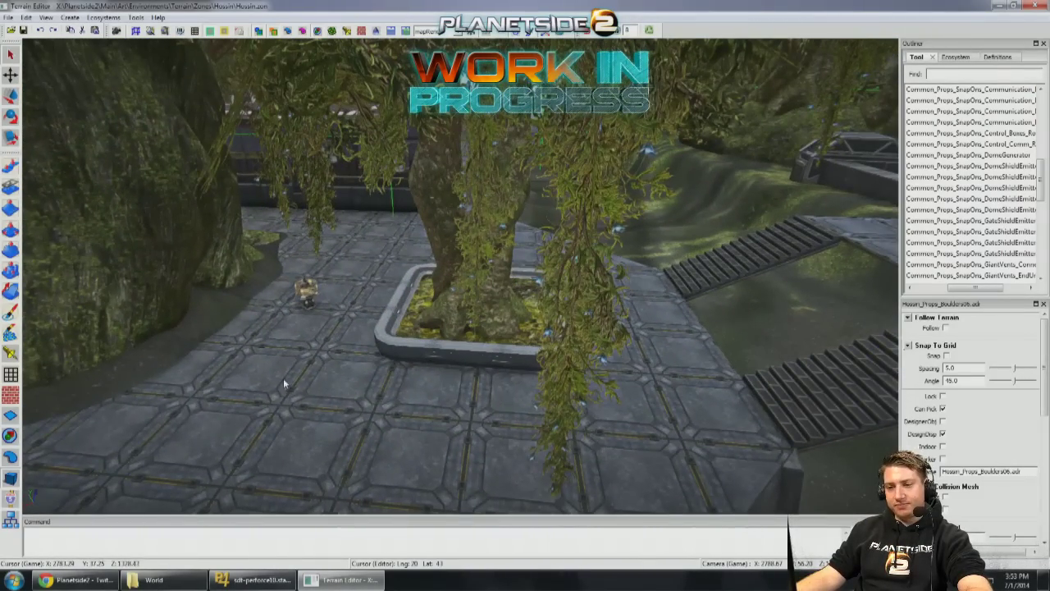
pyautogui.moveTo(736, 445); pyautogui.dragTo(541, 266, button='middle')
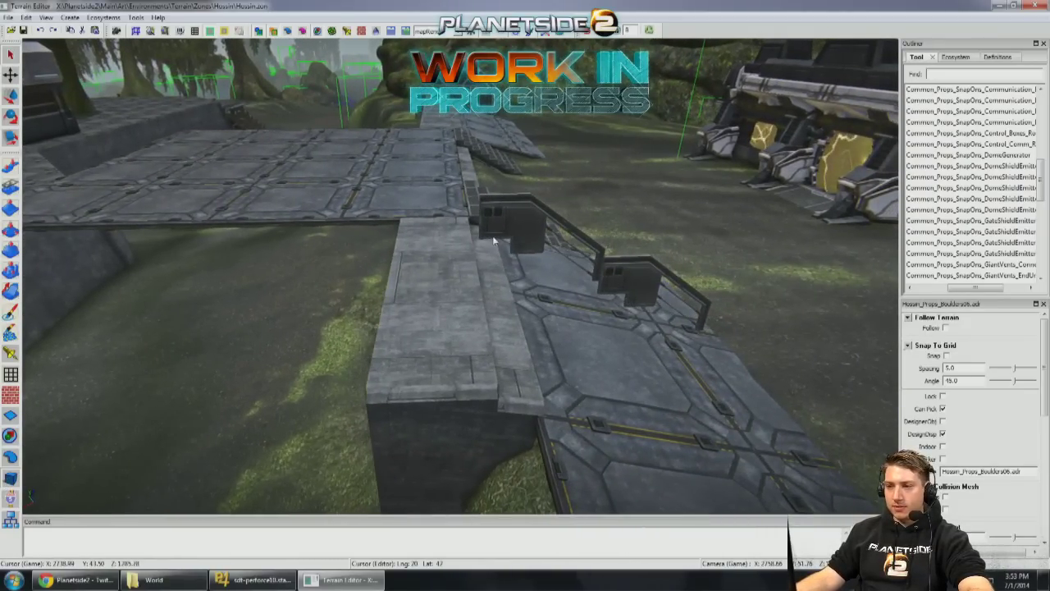
pyautogui.click(470, 205)
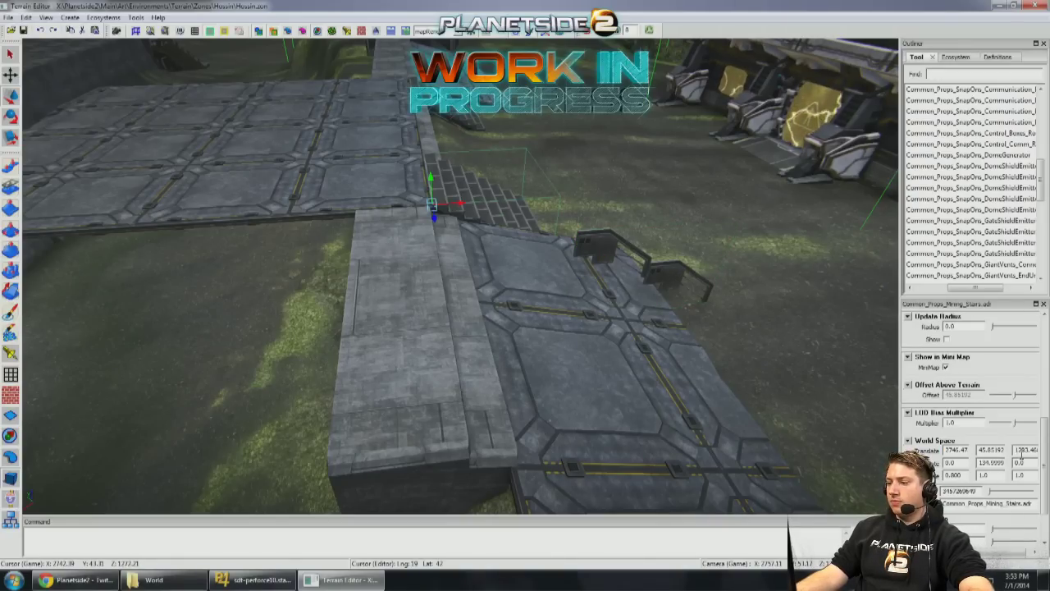
pyautogui.press('f')
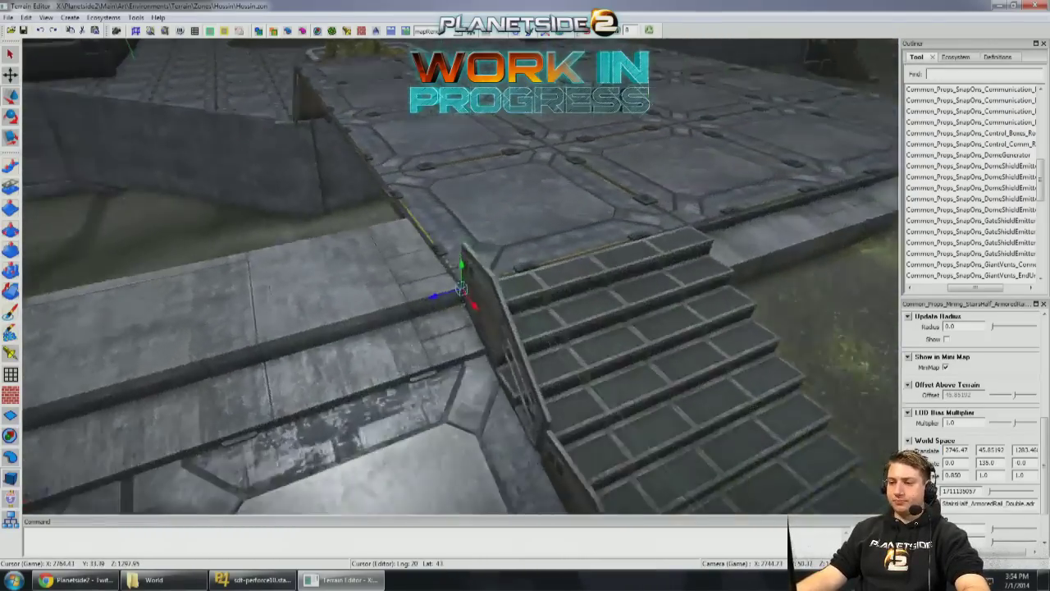
pyautogui.moveTo(694, 262); pyautogui.dragTo(582, 205, button='middle')
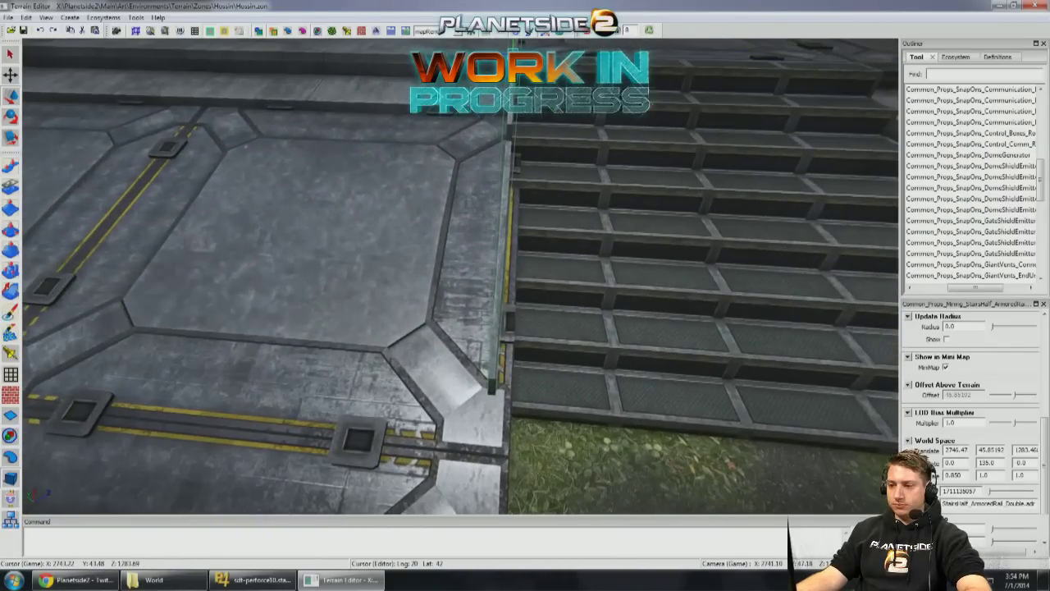
# Step: Shift the sloped MiningPlatform02_4x4 slab slightly along the wall, to X 2732.28 and Z 1269.29, to fit beside the stair rail
pyautogui.click(387, 281)
pyautogui.press('f')
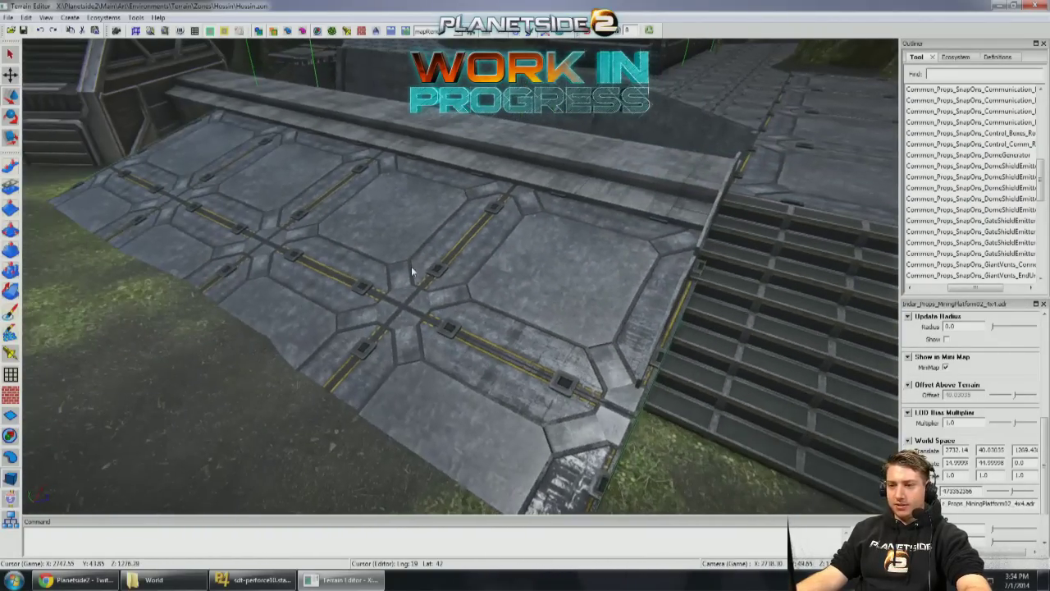
pyautogui.moveTo(401, 265); pyautogui.dragTo(354, 330, button='middle')
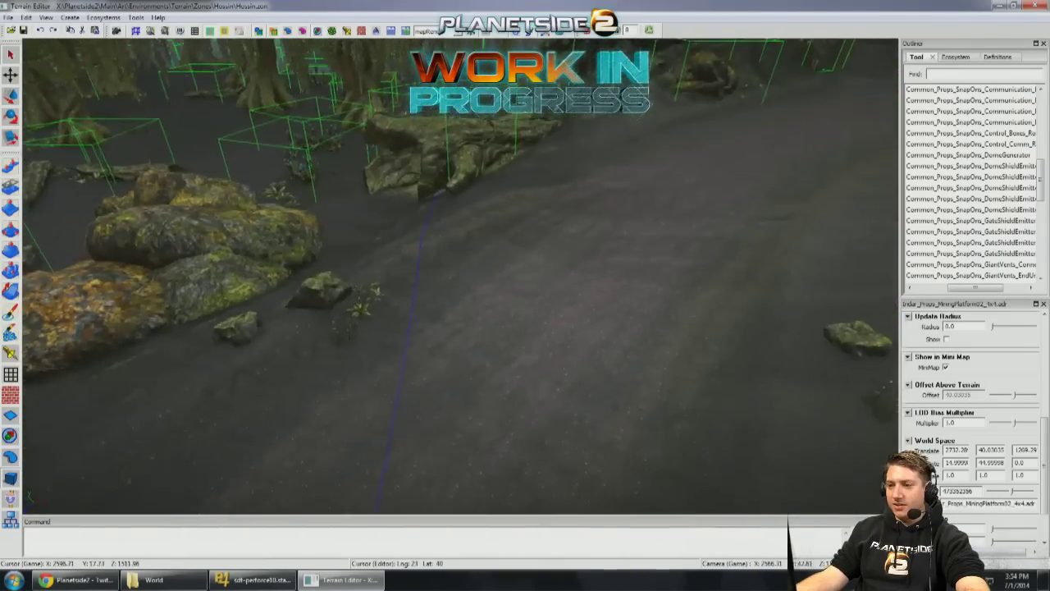
# Step: Examine the surrounding swamp, the channel between the walls, and the planter deck with its buildings and stairs from several sides
pyautogui.moveTo(429, 345); pyautogui.dragTo(393, 337, button='middle')
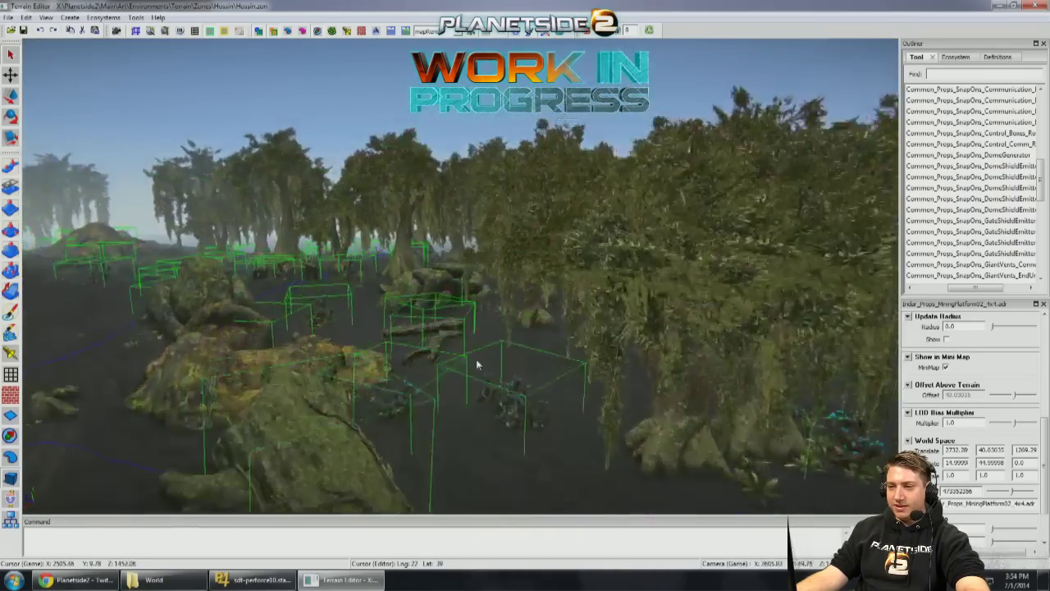
pyautogui.moveTo(476, 364); pyautogui.dragTo(473, 357, button='middle')
pyautogui.moveTo(363, 312); pyautogui.dragTo(387, 395, button='right')
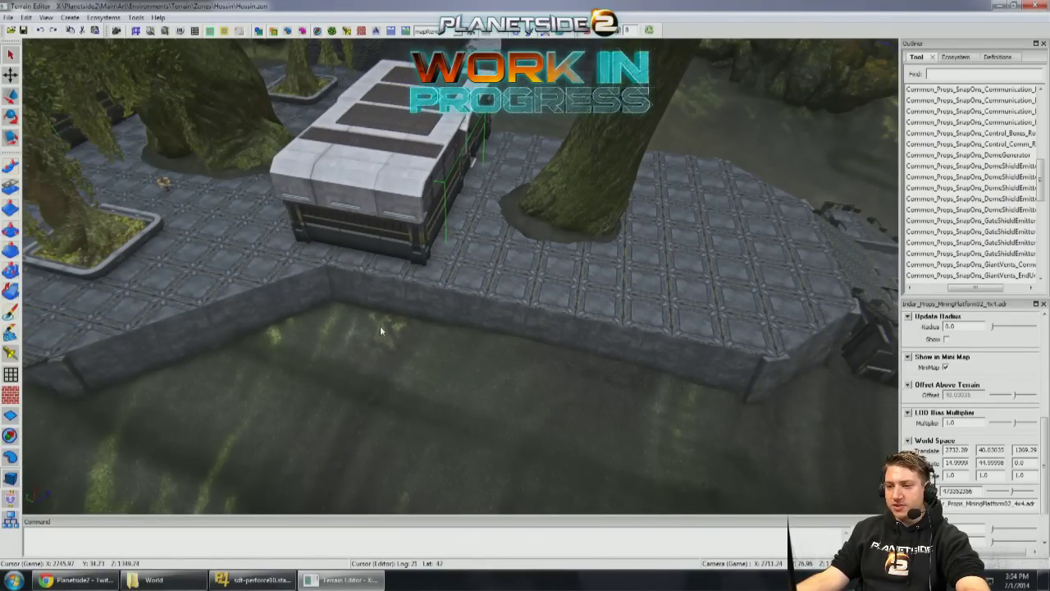
pyautogui.moveTo(501, 354); pyautogui.dragTo(646, 384, button='right')
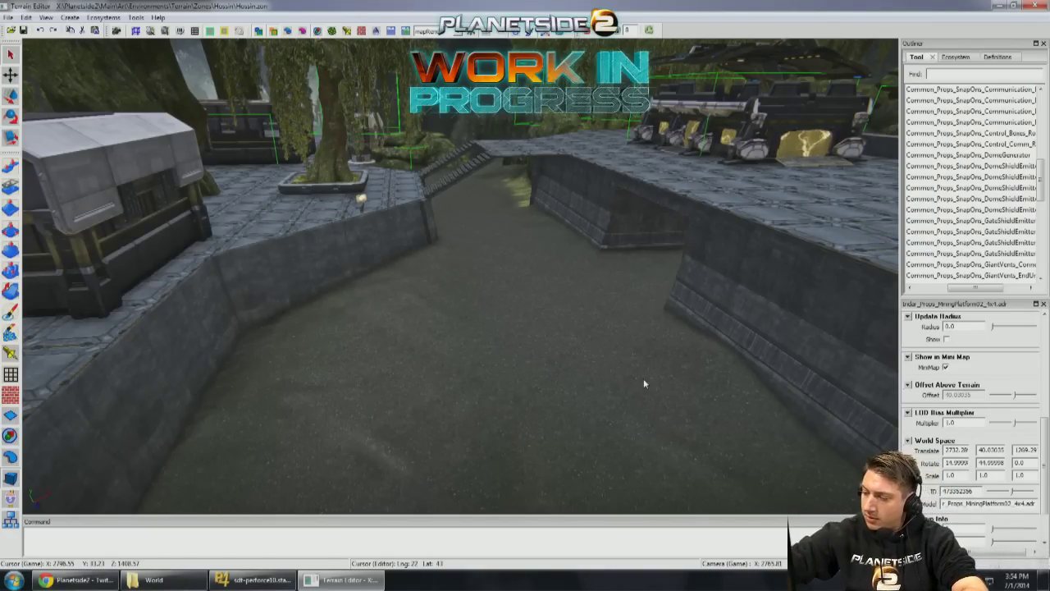
pyautogui.moveTo(645, 382); pyautogui.dragTo(545, 312, button='right')
pyautogui.moveTo(353, 320); pyautogui.dragTo(536, 269, button='right')
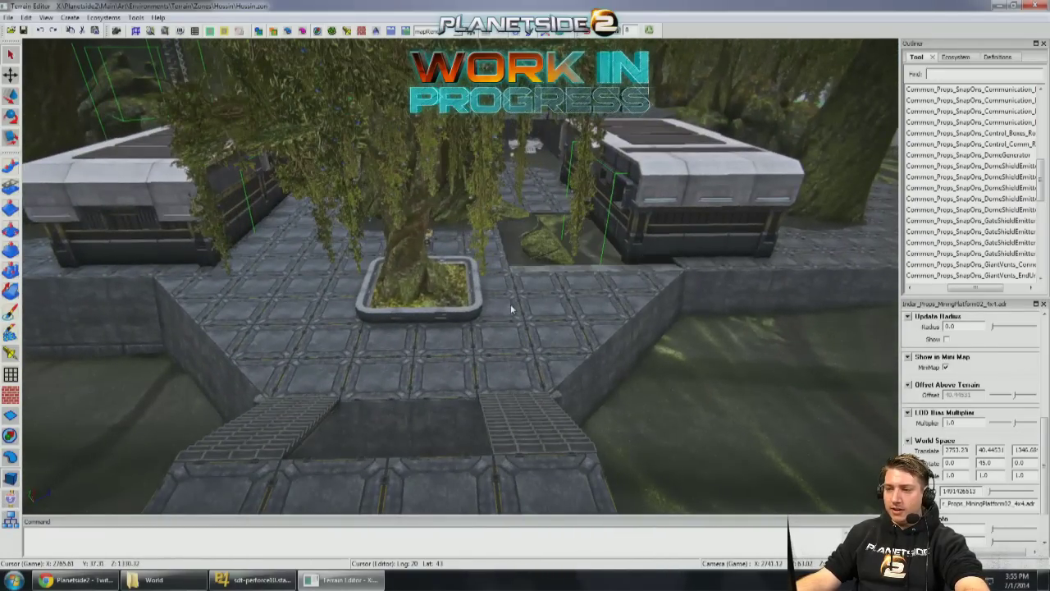
pyautogui.moveTo(304, 245); pyautogui.dragTo(495, 273, button='right')
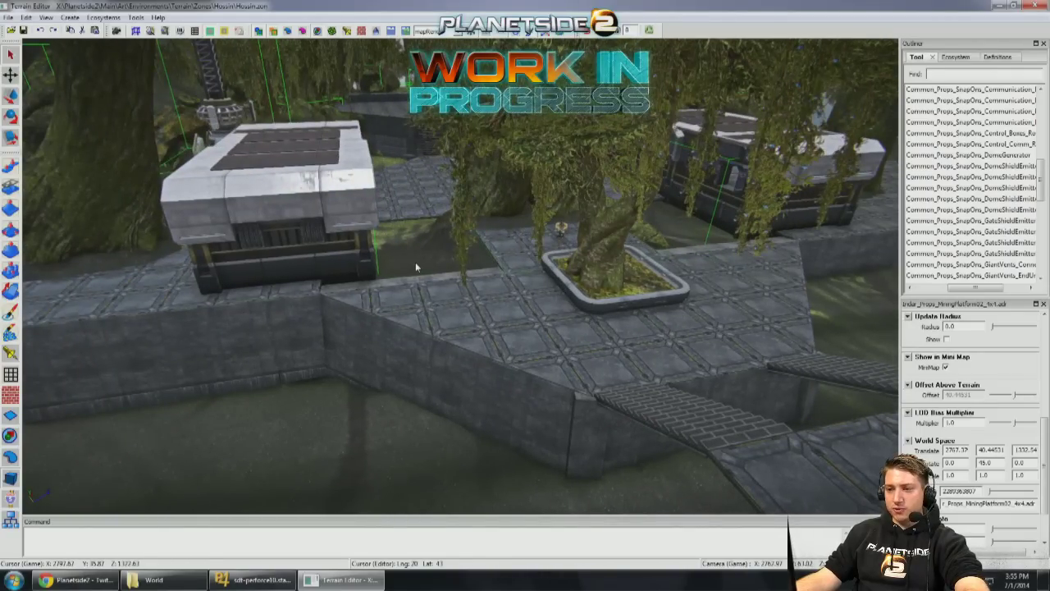
pyautogui.moveTo(497, 262); pyautogui.dragTo(462, 321, button='right')
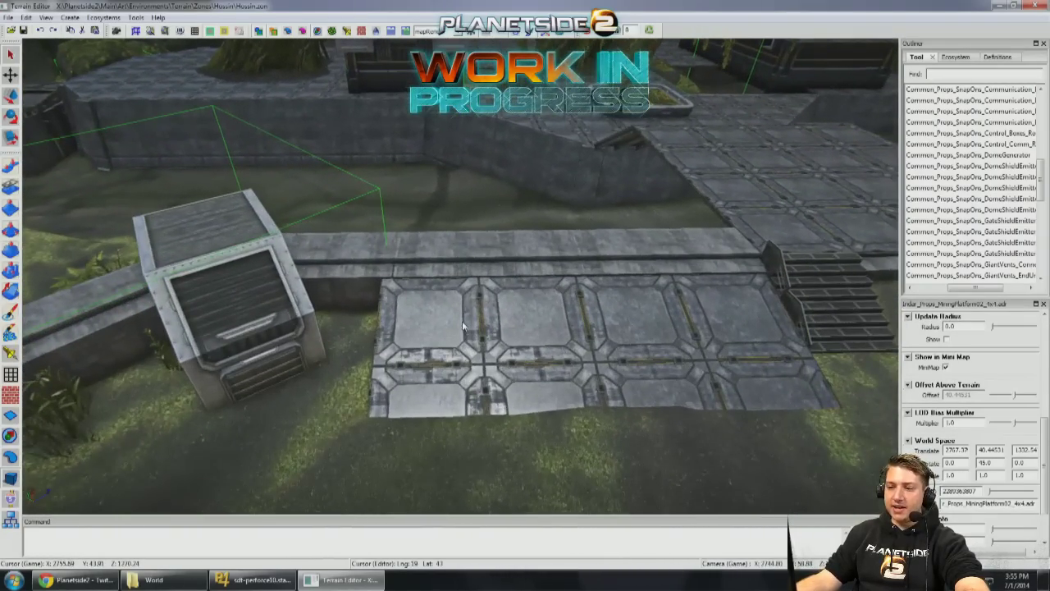
# Step: Examine the sloped slab and the surrounding terrain in wireframe display and return to the shaded view
pyautogui.press('f')
pyautogui.moveTo(512, 258); pyautogui.dragTo(525, 133, button='right')
pyautogui.click(117, 31)
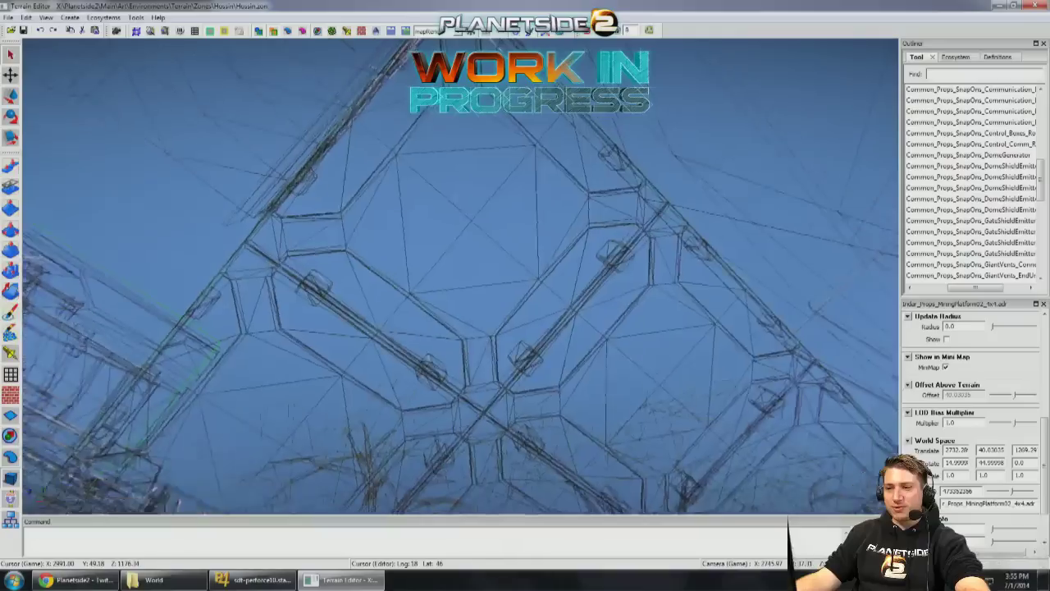
pyautogui.moveTo(525, 133); pyautogui.dragTo(525, 197, button='right')
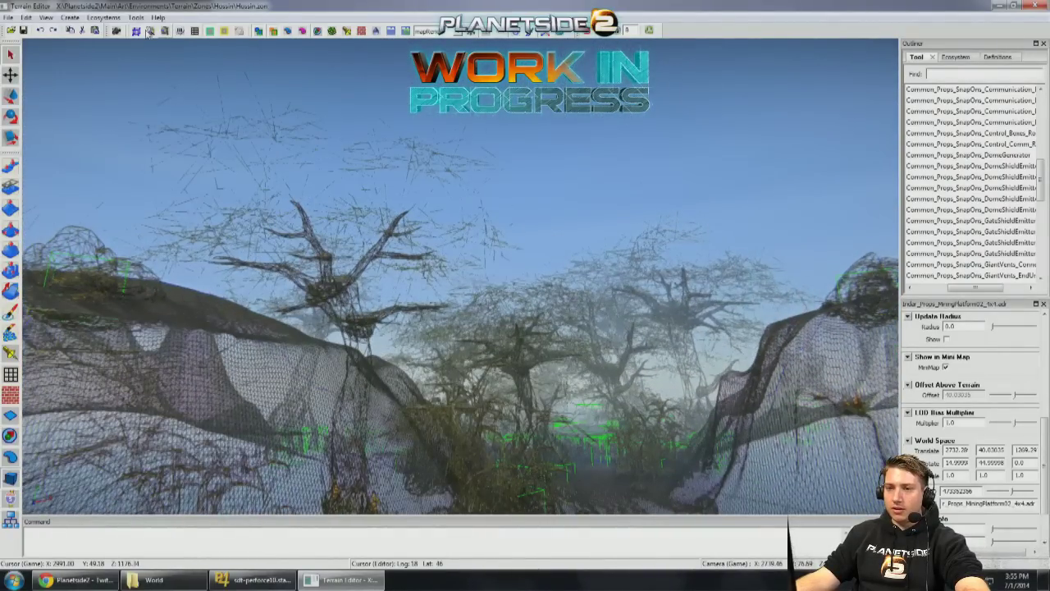
pyautogui.click(148, 31)
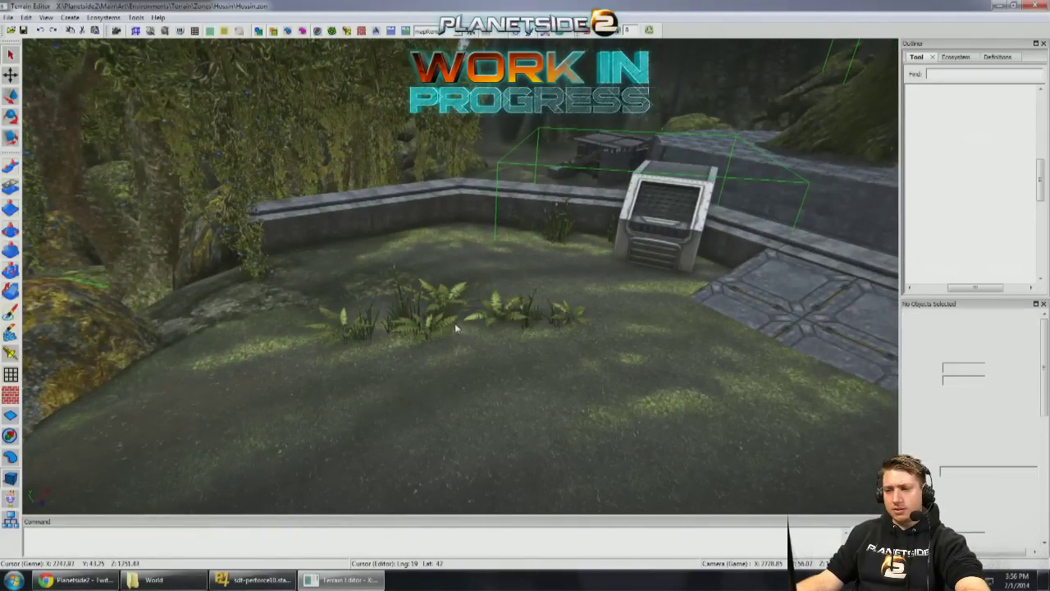
# Step: Delete the fern foliage clumps on the grassy ground between the curved wall and the sloped slab
pyautogui.click(457, 322)
pyautogui.press('Delete')
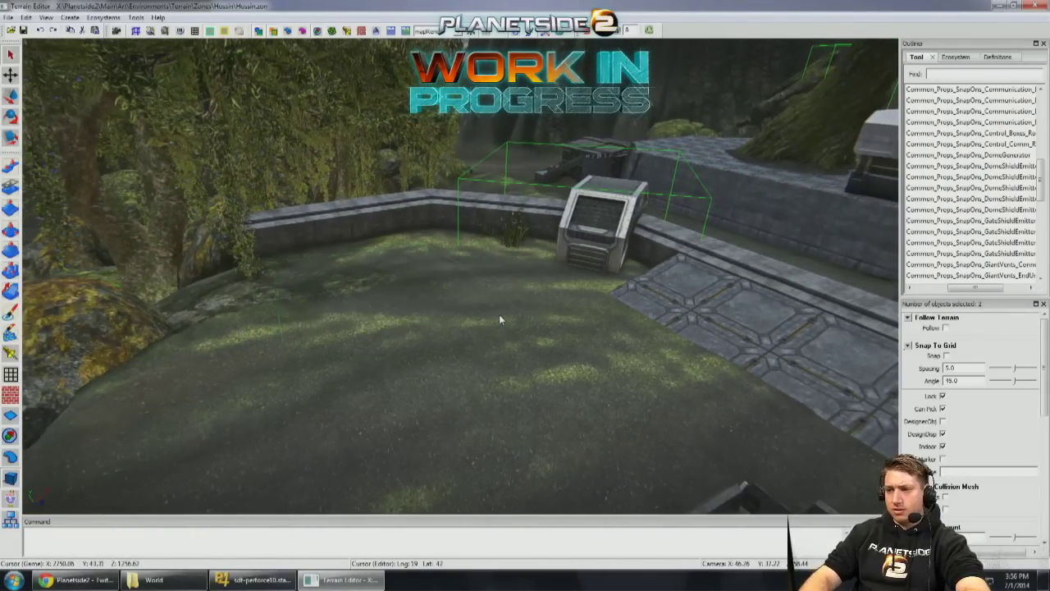
pyautogui.click(545, 279)
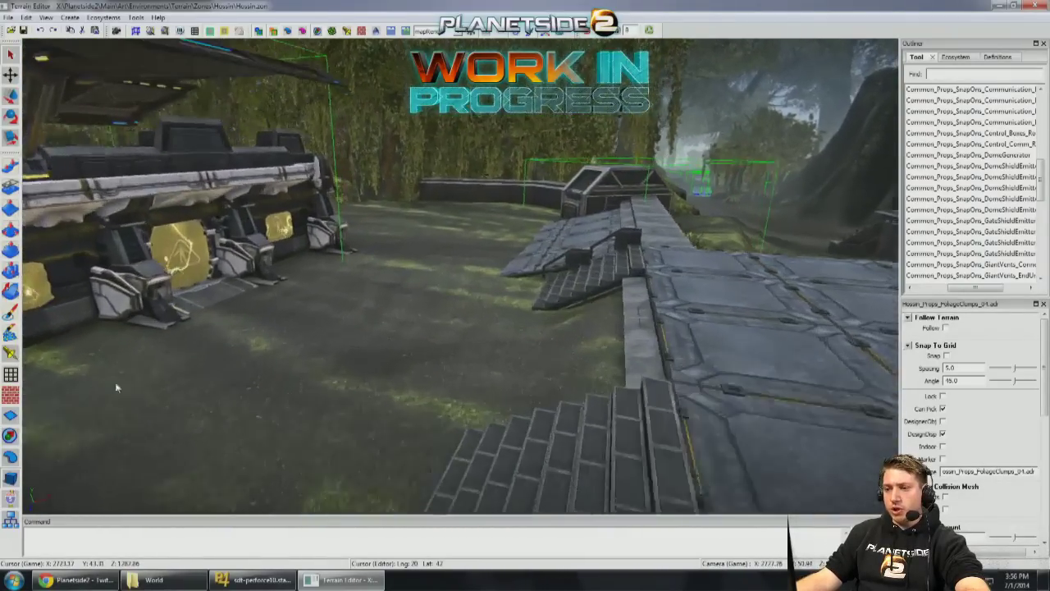
# Step: Select the pair of armored rails at the far stairs and place a copy along both sides of the nearer stairs
pyautogui.click(669, 224)
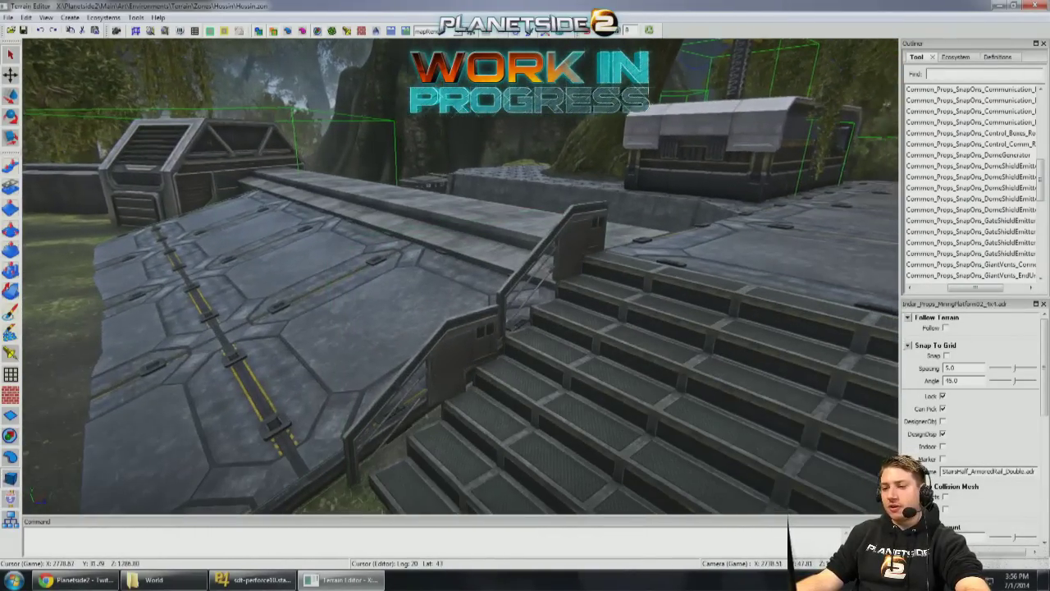
pyautogui.click(528, 271)
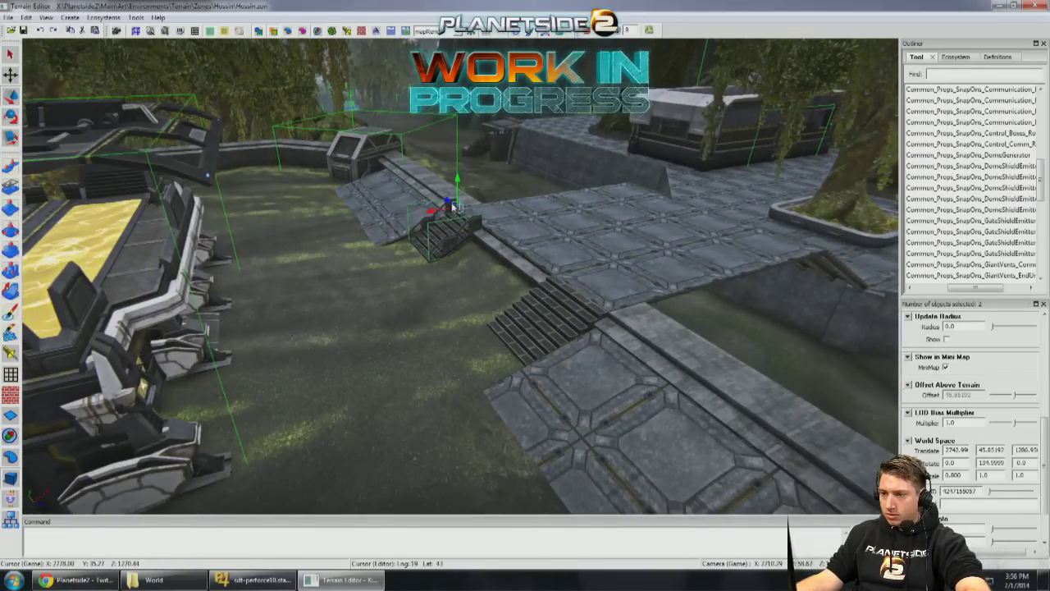
pyautogui.press('f')
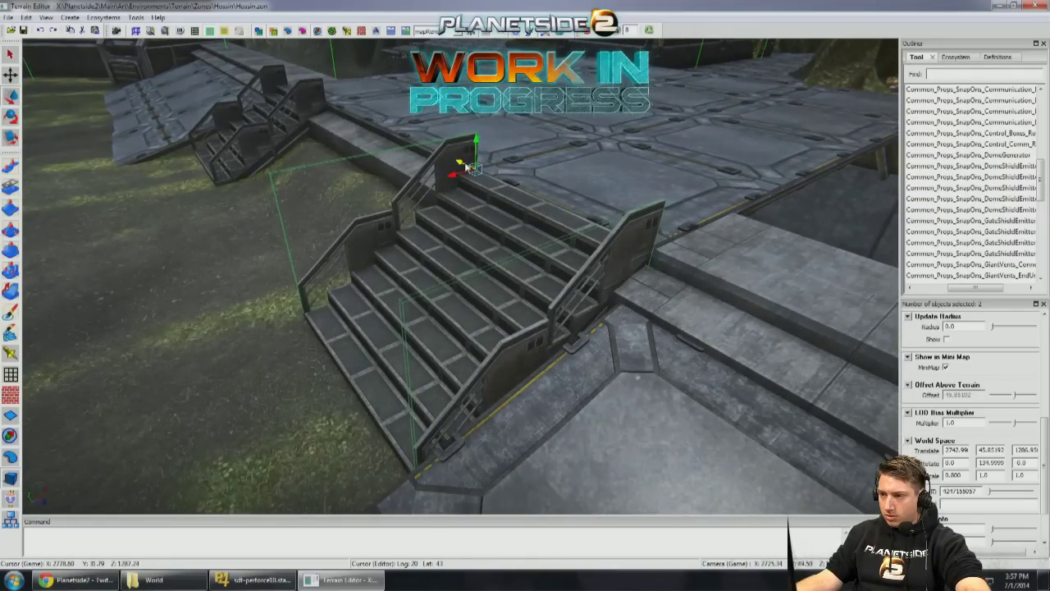
# Step: Place a rail pair facing the opposite way at the top of the long stairs between the bridge platform and the planter deck
pyautogui.moveTo(466, 167); pyautogui.dragTo(355, 207, button='right')
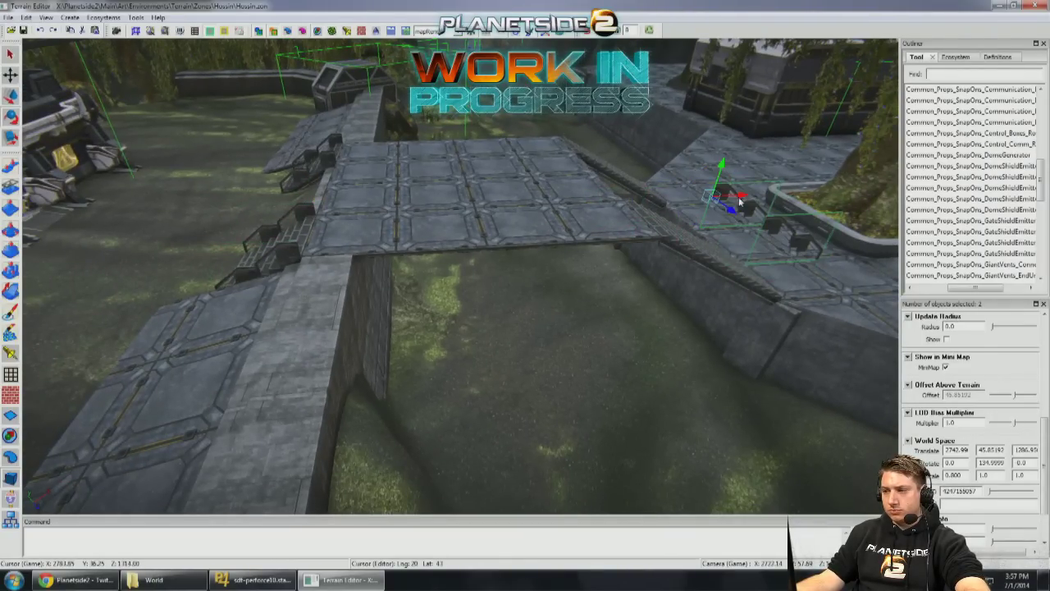
pyautogui.moveTo(636, 200); pyautogui.dragTo(667, 216, button='right')
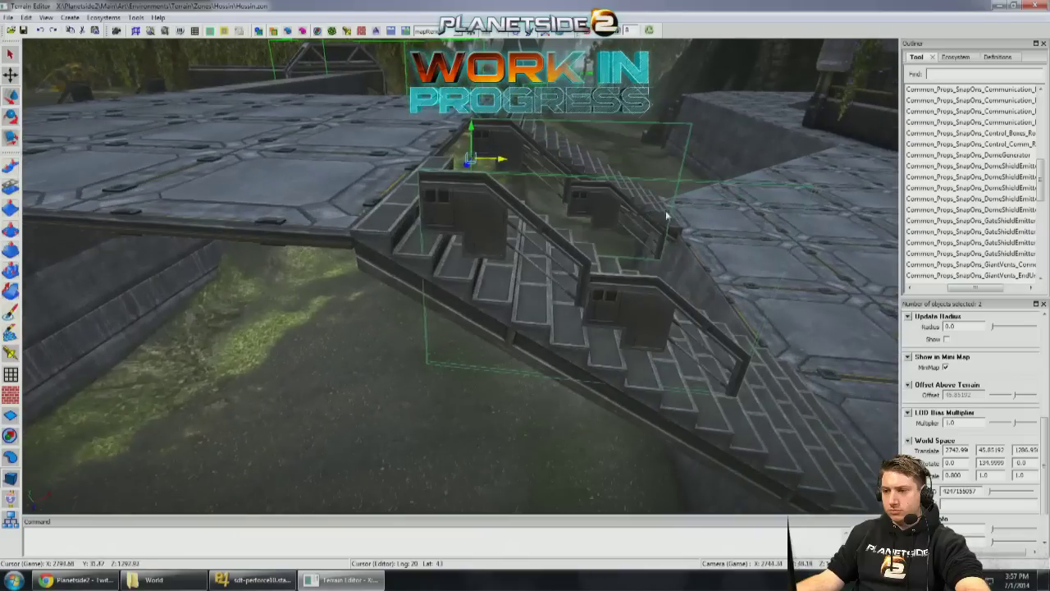
pyautogui.moveTo(505, 164); pyautogui.dragTo(466, 162)
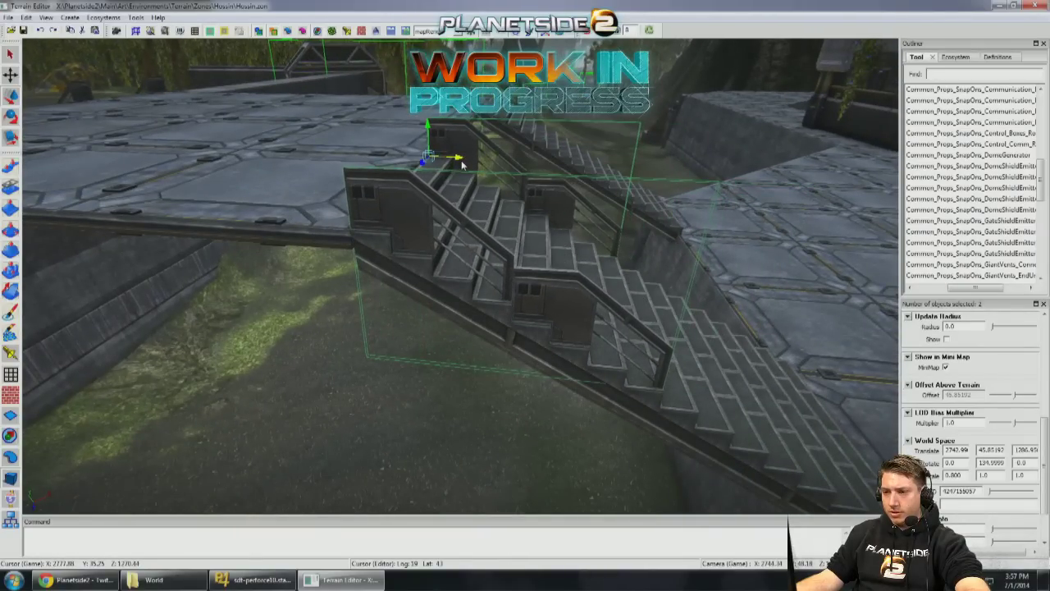
pyautogui.moveTo(529, 211); pyautogui.dragTo(456, 215, button='right')
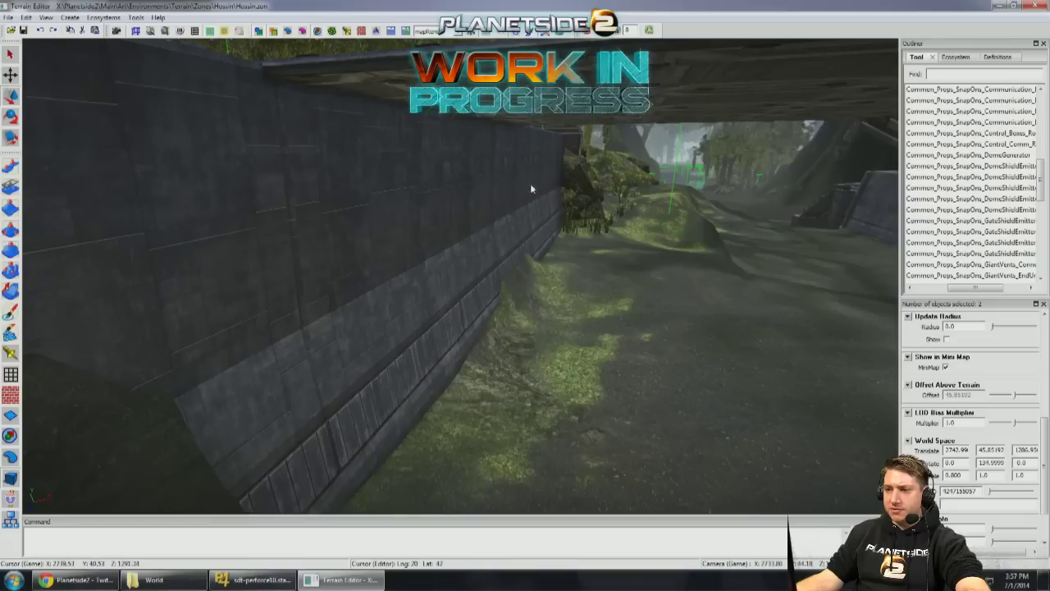
# Step: Place a second rail pair on the lower half of the long stairs and line it up with the upper pair
pyautogui.moveTo(589, 141); pyautogui.dragTo(202, 236, button='right')
pyautogui.moveTo(464, 204); pyautogui.dragTo(350, 313)
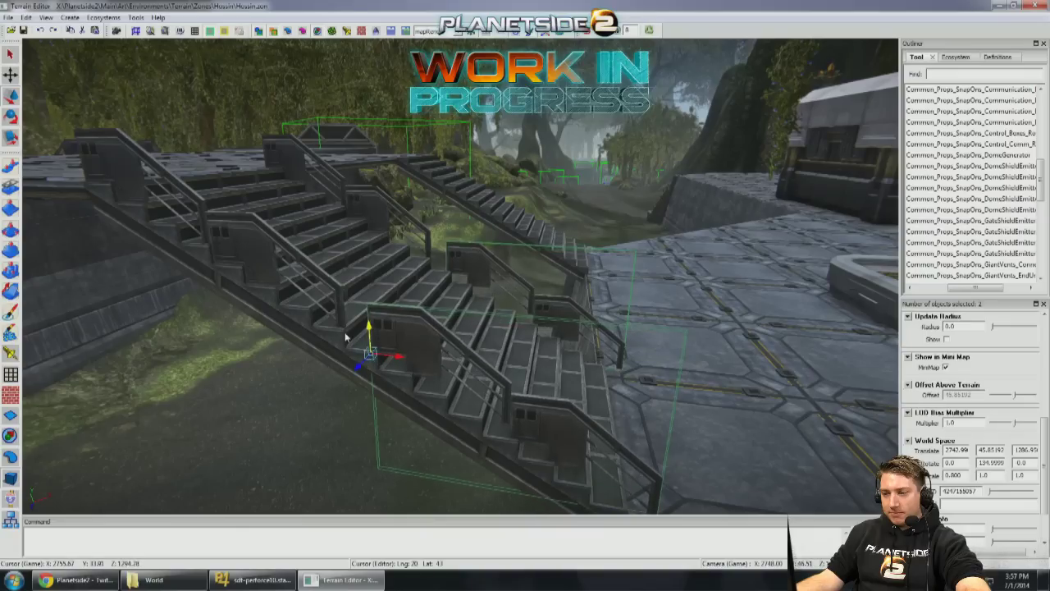
pyautogui.scroll(3, 371, 332)
pyautogui.moveTo(518, 393); pyautogui.dragTo(468, 391)
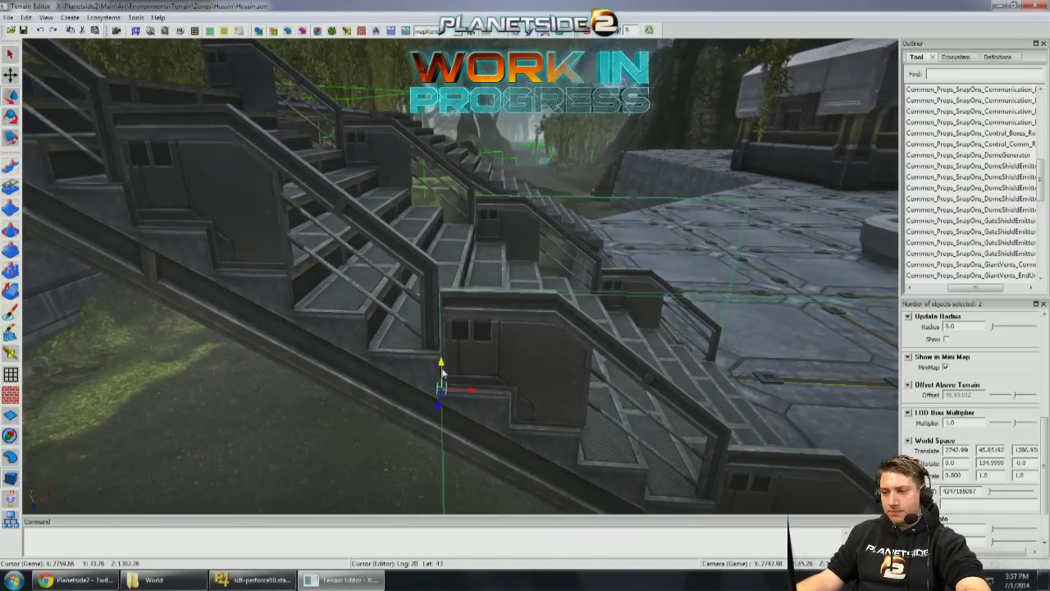
# Step: Select the four rails of the long stairs, place a copy on the neighbouring parallel stairs and line it up with the steps
pyautogui.moveTo(492, 375); pyautogui.dragTo(485, 370, button='right')
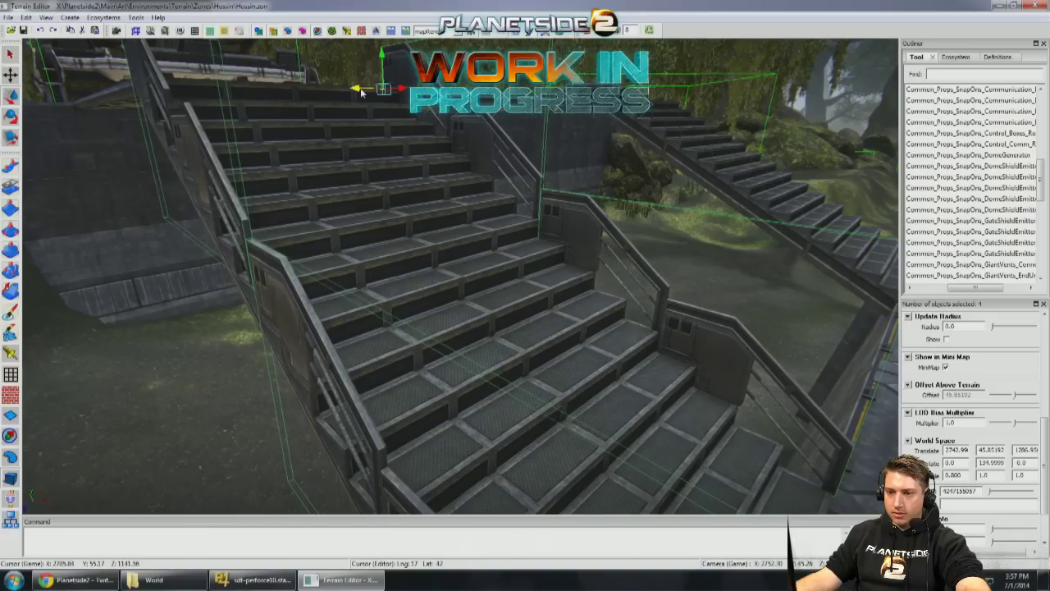
pyautogui.moveTo(439, 153); pyautogui.dragTo(226, 297, button='right')
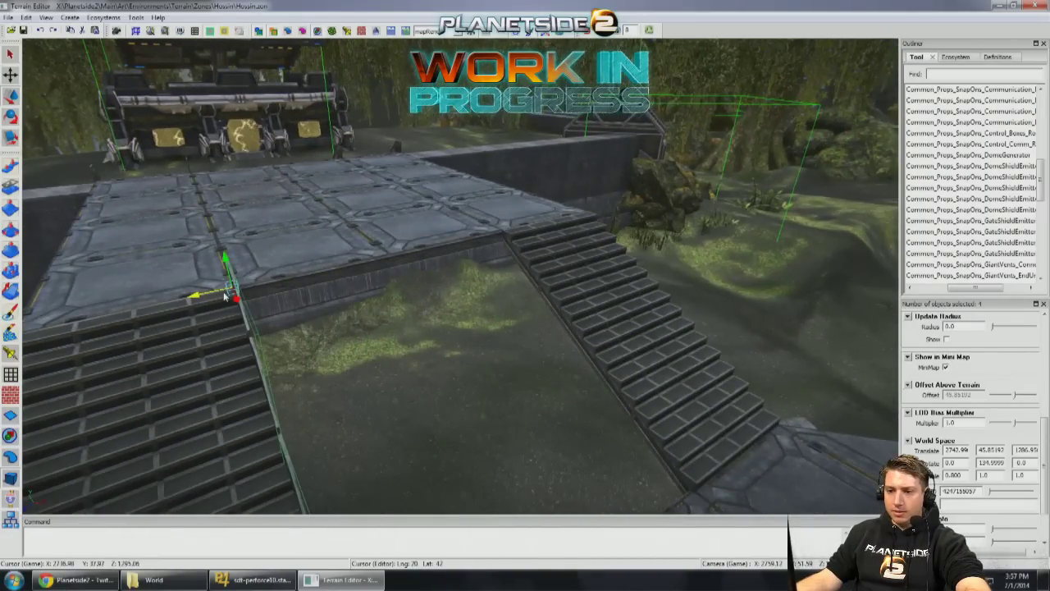
pyautogui.scroll(4, 567, 251)
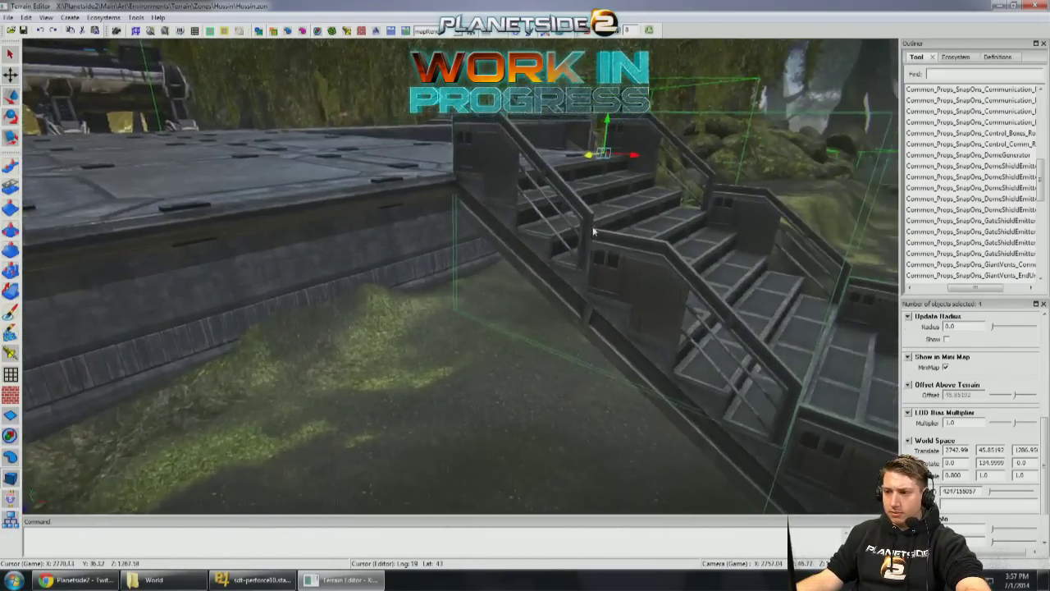
pyautogui.scroll(3, 601, 251)
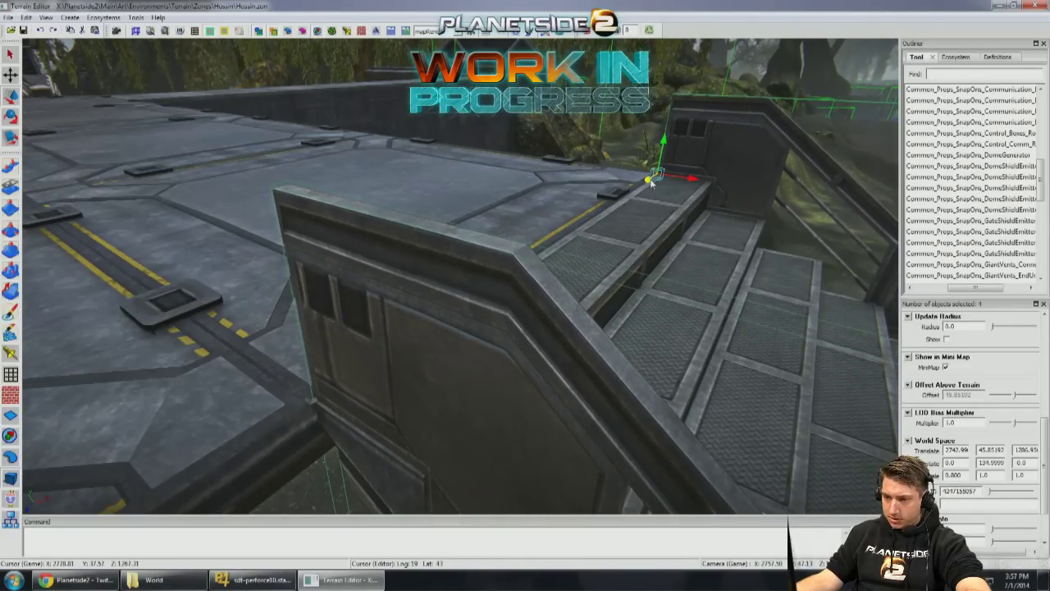
pyautogui.moveTo(630, 199); pyautogui.dragTo(578, 236, button='middle')
pyautogui.moveTo(624, 197); pyautogui.dragTo(203, 265, button='right')
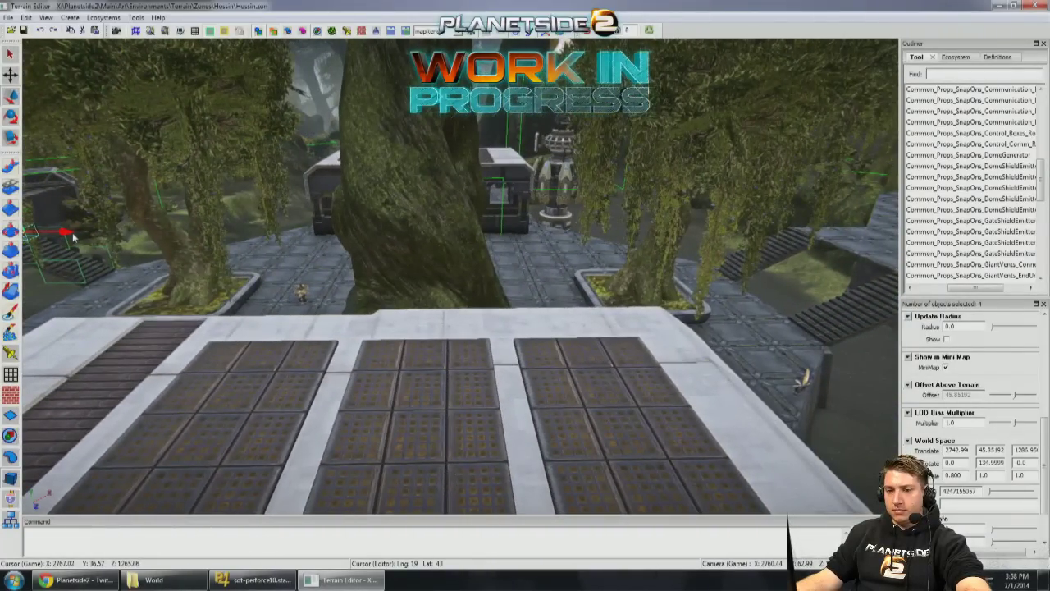
# Step: Place a copy of the four rails, turned to match, along both sides of the stairs on the bridge platform's opposite side
pyautogui.moveTo(763, 256); pyautogui.dragTo(717, 289, button='right')
pyautogui.scroll(5, 1044, 363)
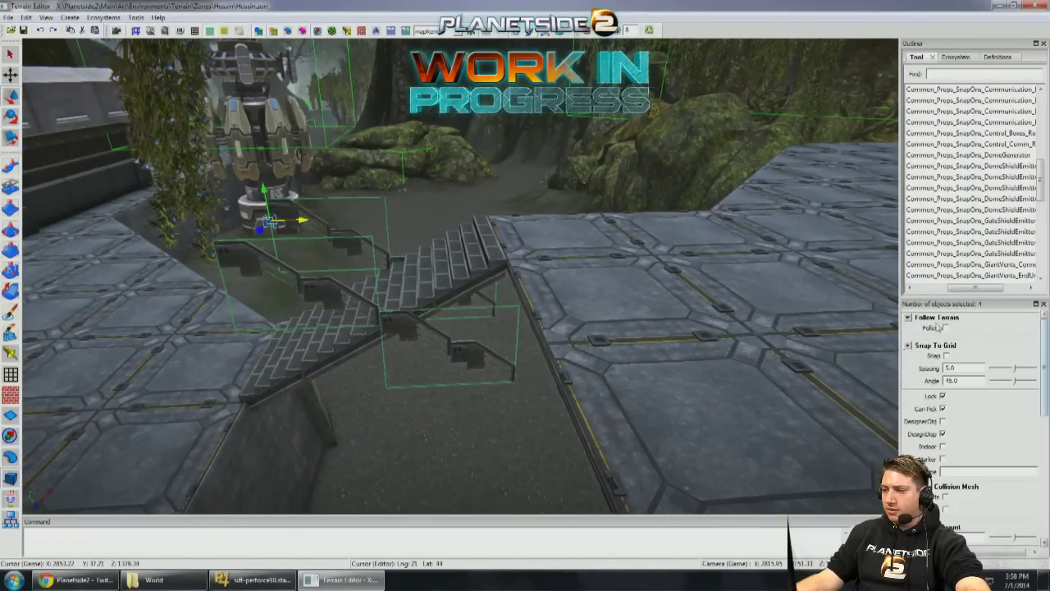
pyautogui.moveTo(266, 229); pyautogui.dragTo(411, 226)
pyautogui.scroll(5, 417, 227)
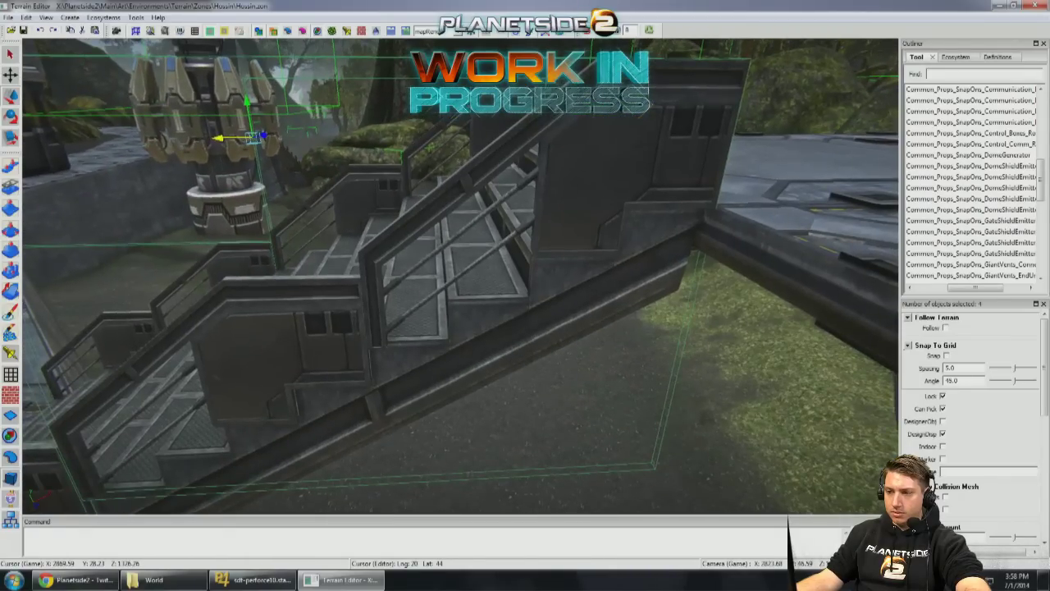
pyautogui.scroll(-5, 431, 231)
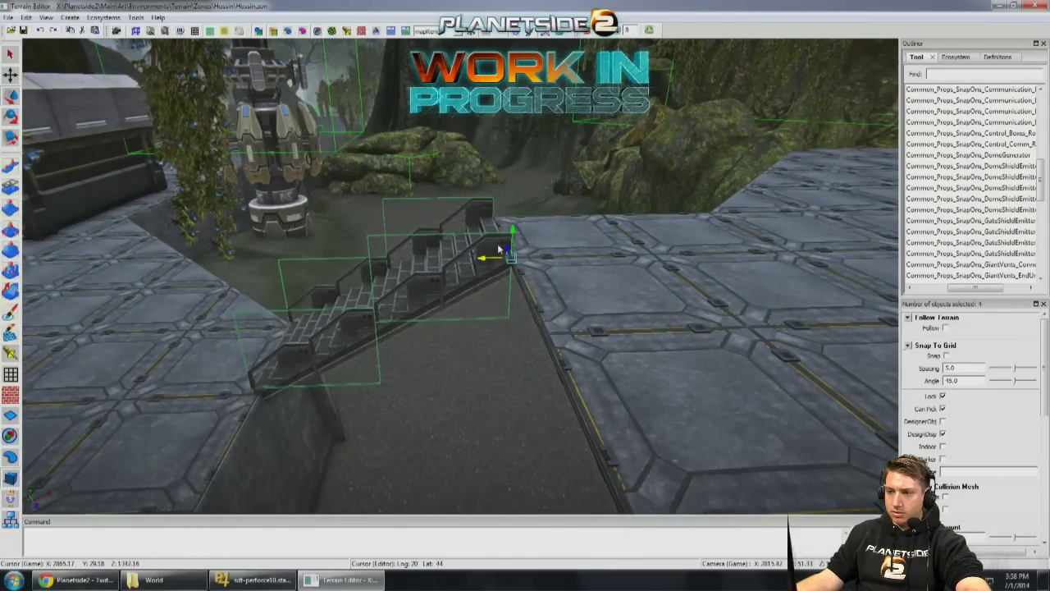
# Step: Copy the four rails onto the nearer parallel stairs on the same side of the bridge platform
pyautogui.moveTo(506, 250); pyautogui.dragTo(502, 190, button='middle')
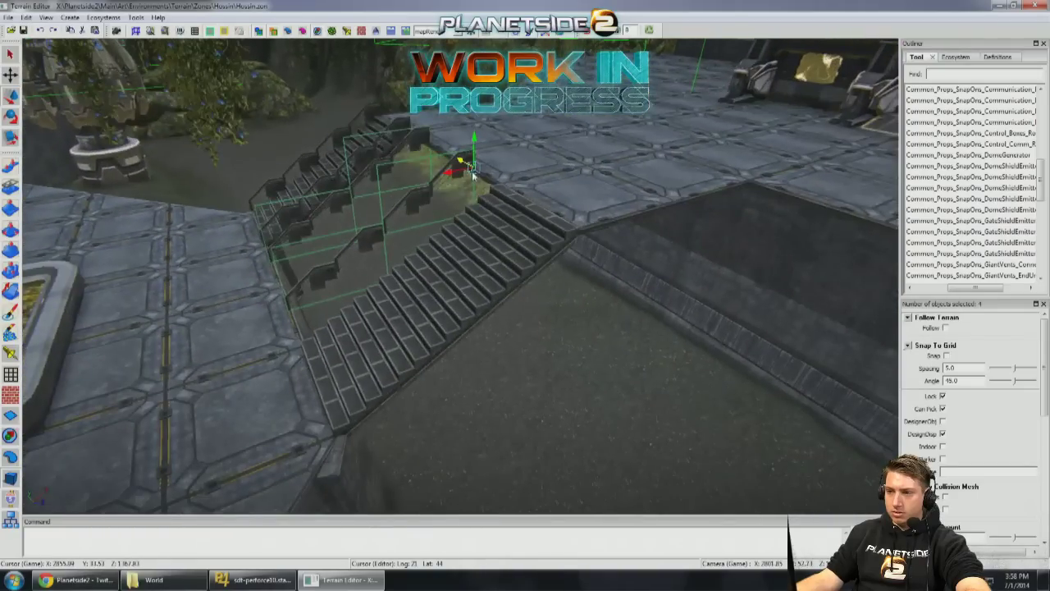
pyautogui.moveTo(501, 190); pyautogui.dragTo(562, 222)
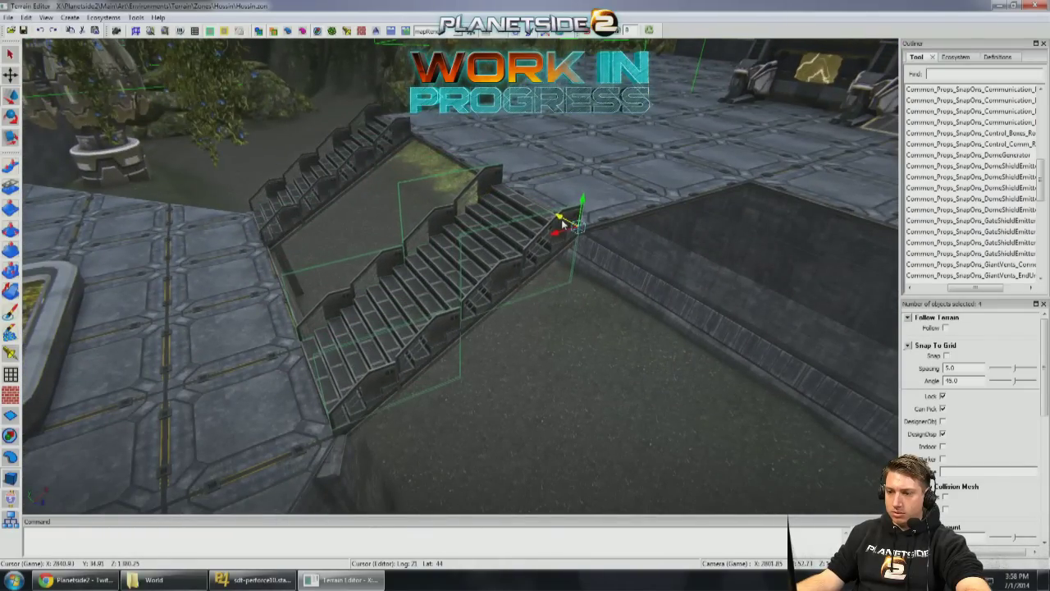
pyautogui.moveTo(630, 376); pyautogui.dragTo(306, 290, button='middle')
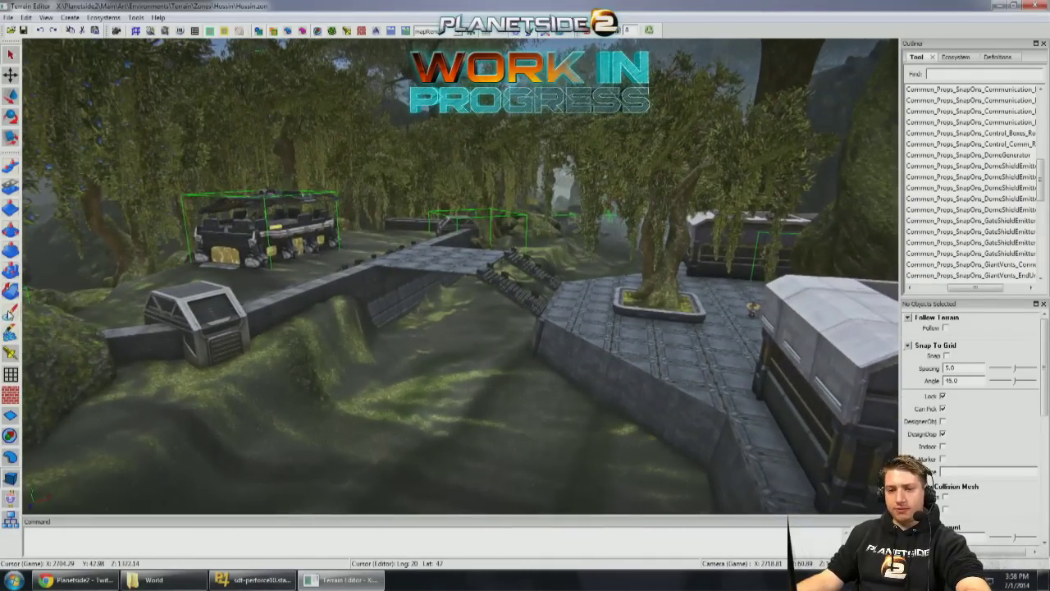
# Step: Erase the hossin_grass ecosystem from the trench floor beside the platform wall with the non-additive Ecosystem Brush
pyautogui.moveTo(209, 275)
pyautogui.mouseDown(button='middle')
pyautogui.moveTo(412, 382)
pyautogui.moveTo(426, 344)
pyautogui.moveTo(389, 340)
pyautogui.moveTo(422, 346)
pyautogui.mouseUp(button='middle')
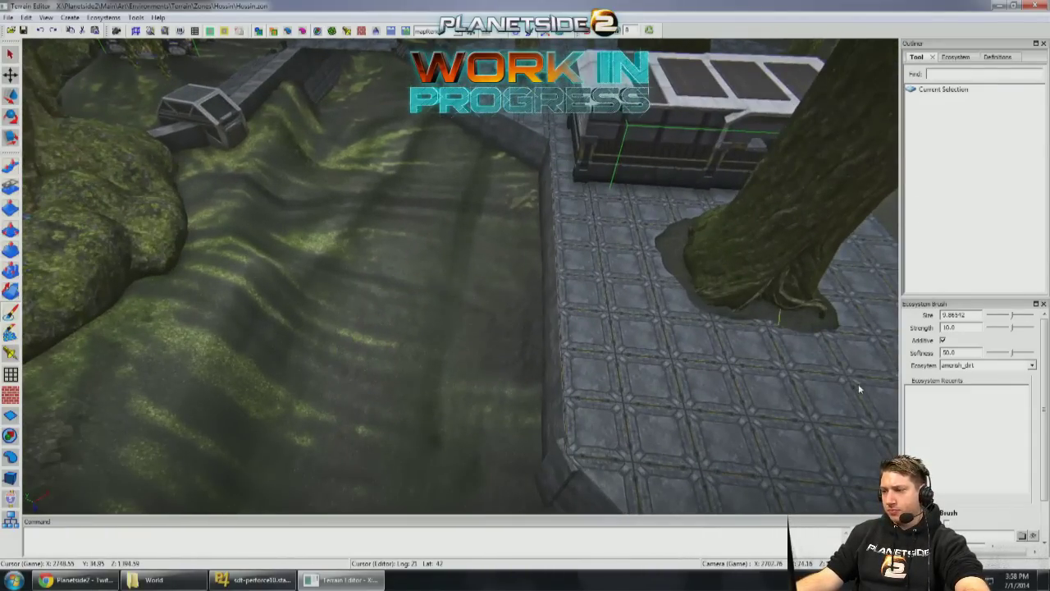
pyautogui.click(975, 366)
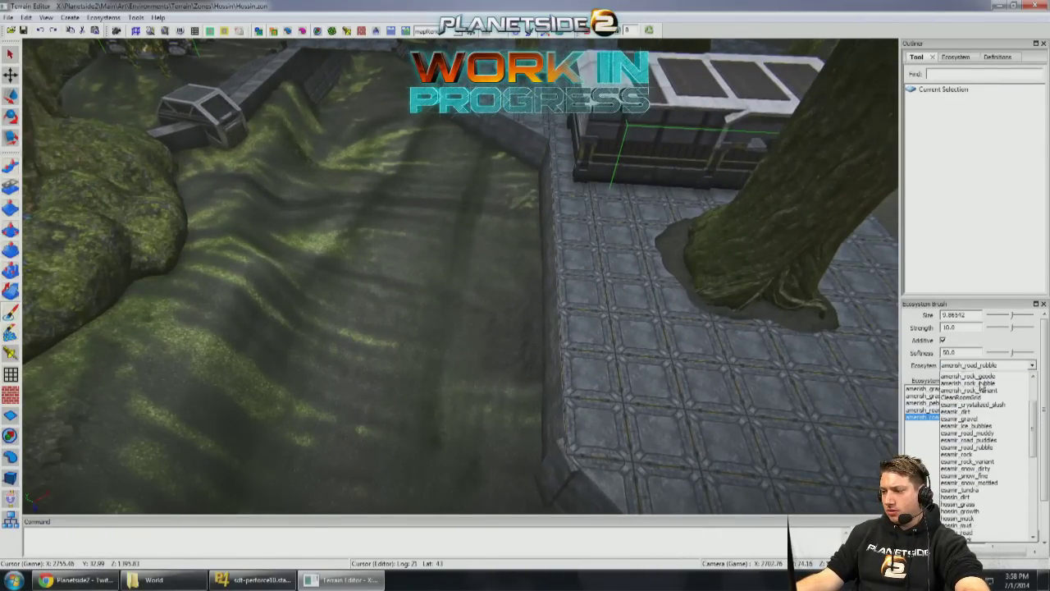
pyautogui.click(965, 432)
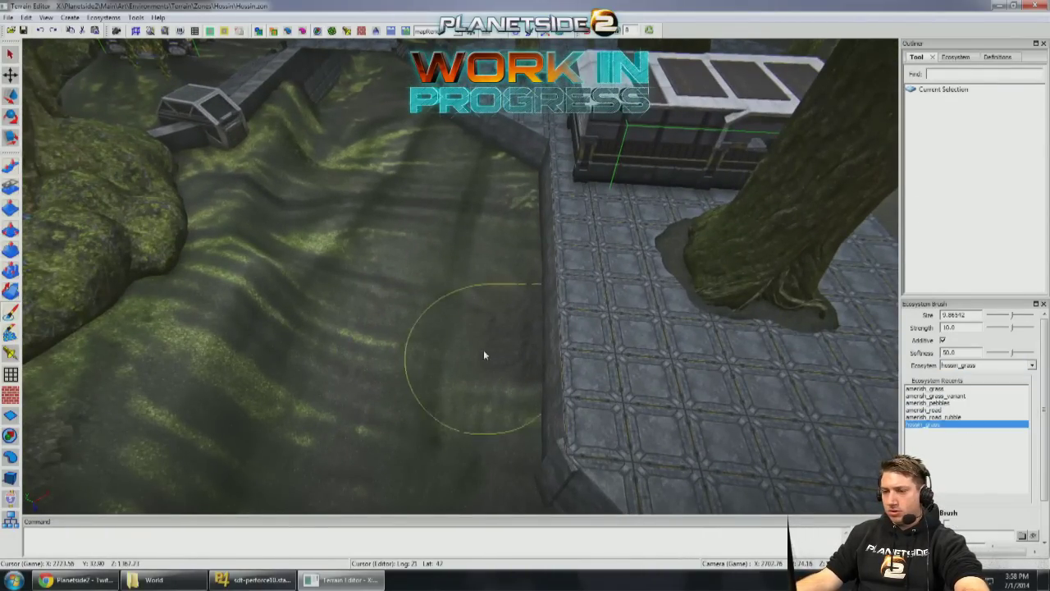
pyautogui.keyDown('ctrl'); pyautogui.click(373, 352); pyautogui.keyUp('ctrl')
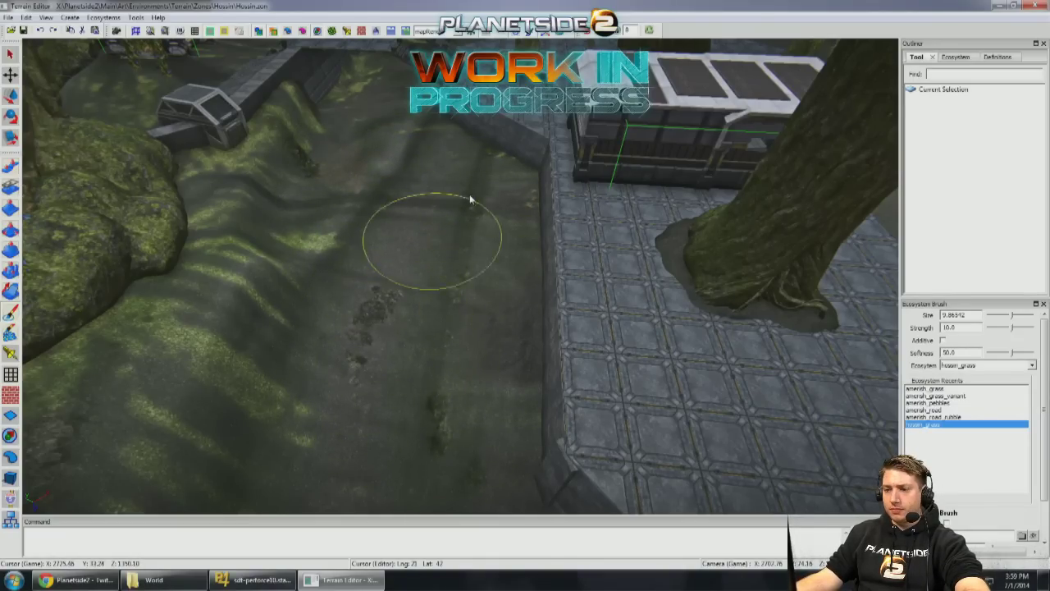
pyautogui.scroll(2, 485, 168)
pyautogui.moveTo(306, 237)
pyautogui.keyDown('alt'); pyautogui.mouseDown()
pyautogui.moveTo(396, 141)
pyautogui.moveTo(378, 161)
pyautogui.mouseUp(); pyautogui.keyUp('alt')
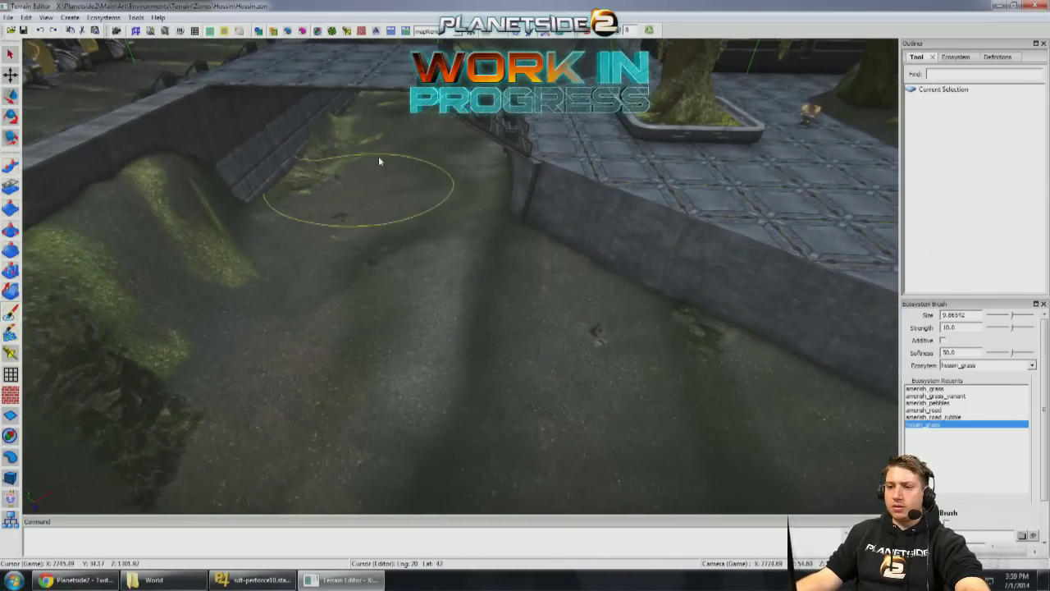
pyautogui.moveTo(417, 284)
pyautogui.keyDown('alt'); pyautogui.mouseDown()
pyautogui.moveTo(468, 293)
pyautogui.moveTo(806, 457)
pyautogui.moveTo(934, 419)
pyautogui.mouseUp(); pyautogui.keyUp('alt')
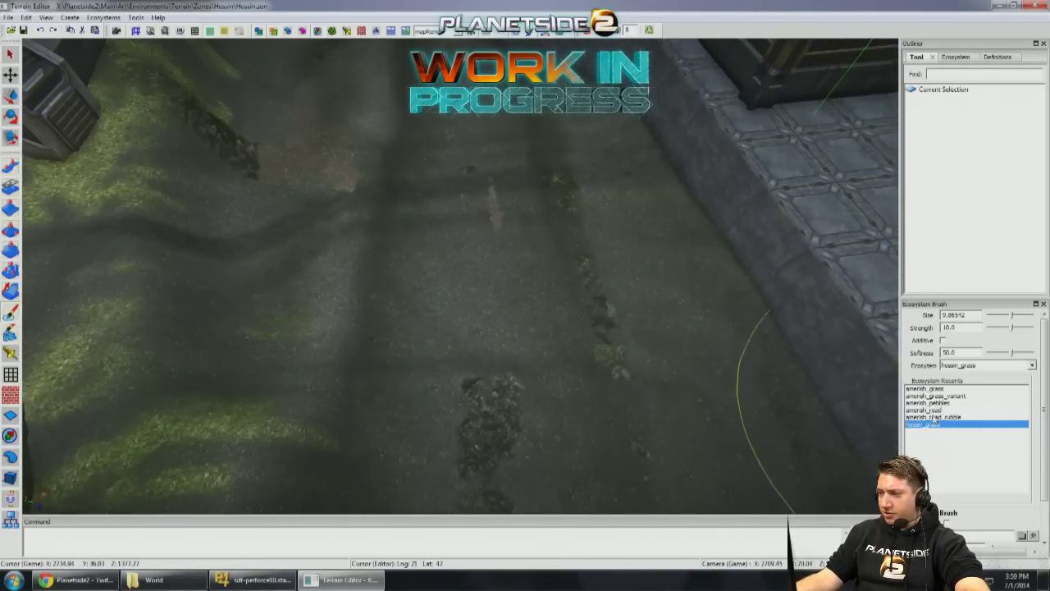
# Step: Erase the hossin_rock ecosystem from the remaining rocky patches along the trench floor and the ground near the lower stairs
pyautogui.click(960, 365)
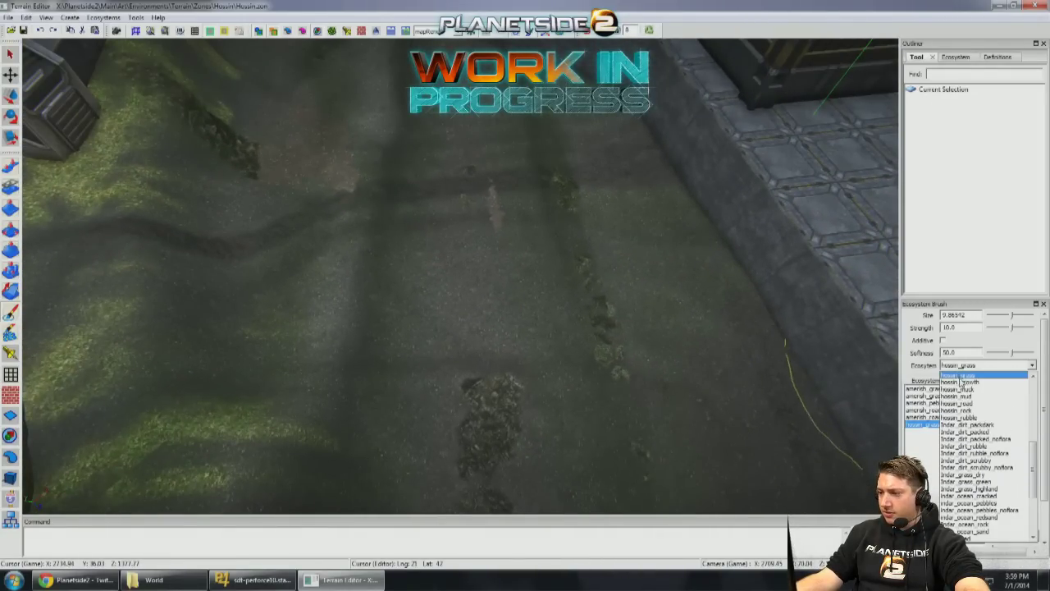
pyautogui.click(958, 410)
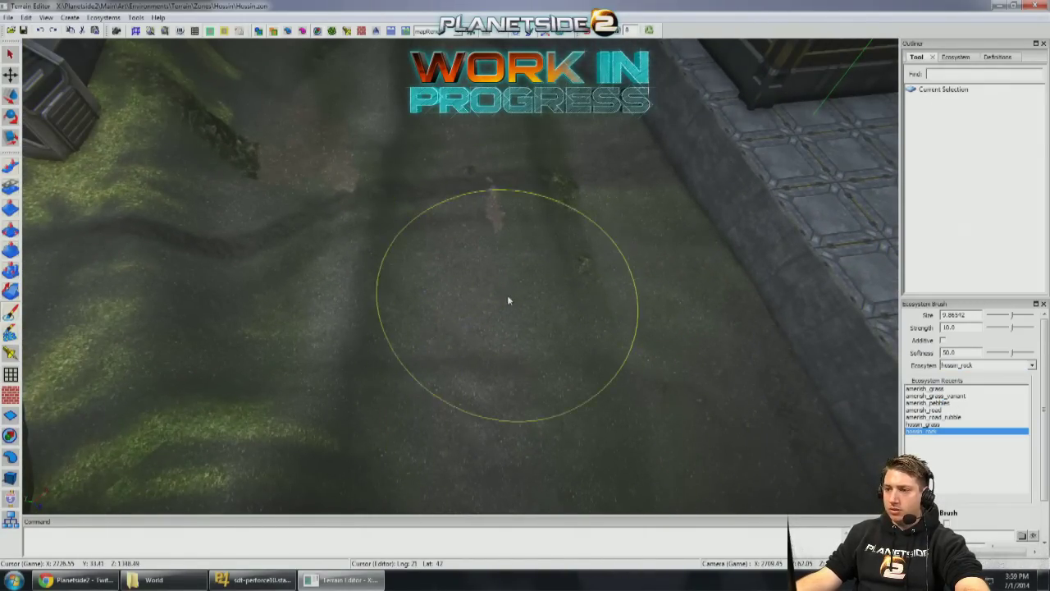
pyautogui.moveTo(512, 180)
pyautogui.keyDown('alt'); pyautogui.mouseDown()
pyautogui.moveTo(485, 249)
pyautogui.moveTo(496, 150)
pyautogui.mouseUp(); pyautogui.keyUp('alt')
pyautogui.moveTo(422, 232)
pyautogui.keyDown('alt'); pyautogui.mouseDown()
pyautogui.moveTo(394, 254)
pyautogui.moveTo(459, 312)
pyautogui.moveTo(410, 368)
pyautogui.mouseUp(); pyautogui.keyUp('alt')
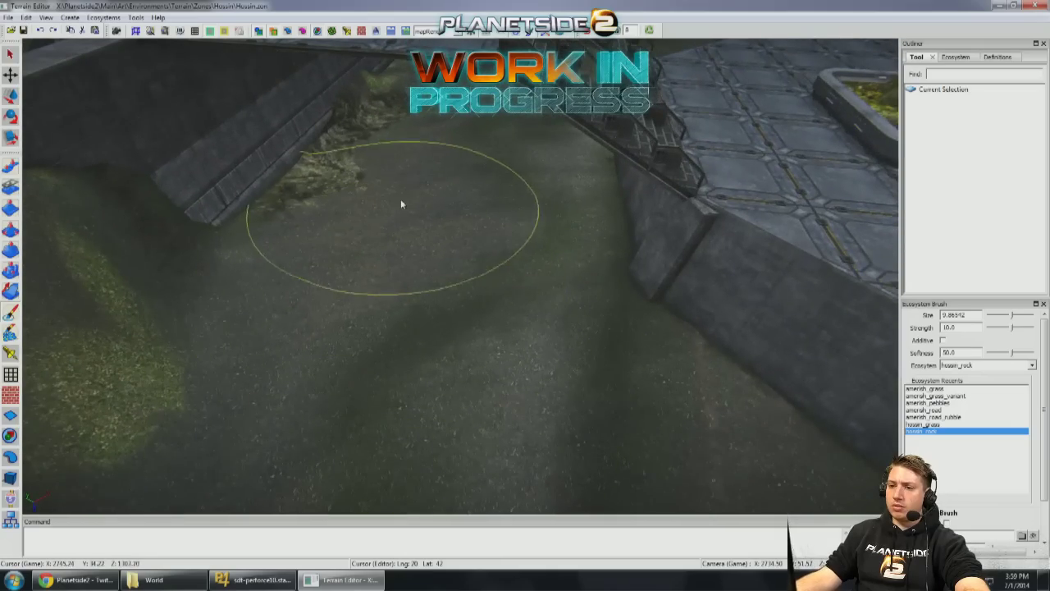
pyautogui.moveTo(454, 151)
pyautogui.keyDown('alt'); pyautogui.mouseDown()
pyautogui.moveTo(476, 214)
pyautogui.moveTo(715, 223)
pyautogui.moveTo(783, 244)
pyautogui.moveTo(722, 238)
pyautogui.moveTo(763, 246)
pyautogui.moveTo(725, 242)
pyautogui.moveTo(748, 287)
pyautogui.moveTo(678, 277)
pyautogui.moveTo(607, 324)
pyautogui.moveTo(762, 306)
pyautogui.mouseUp(); pyautogui.keyUp('alt')
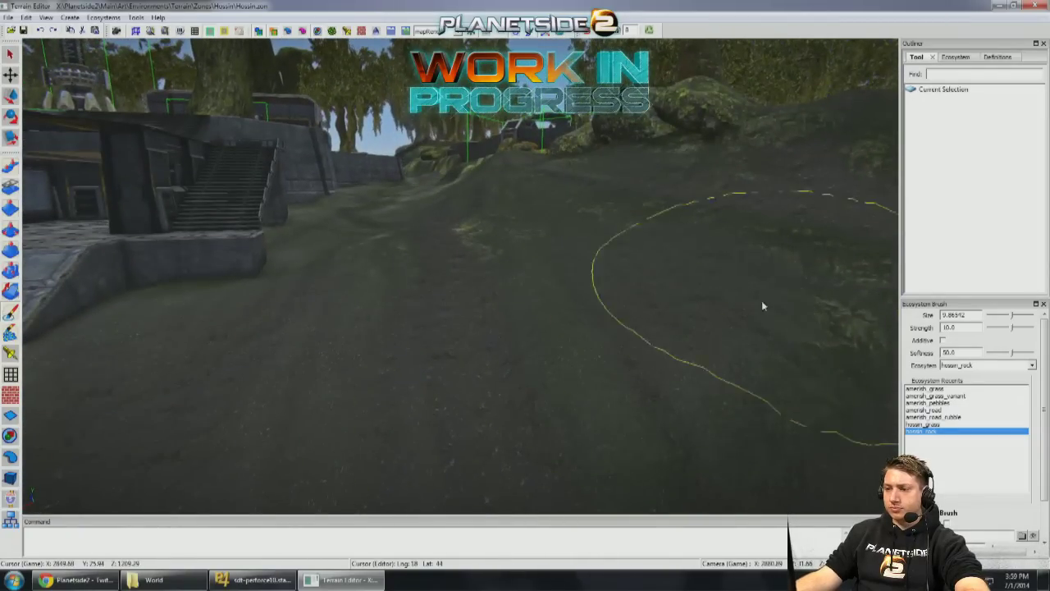
pyautogui.keyDown('alt'); pyautogui.moveTo(439, 261); pyautogui.dragTo(492, 295); pyautogui.keyUp('alt')
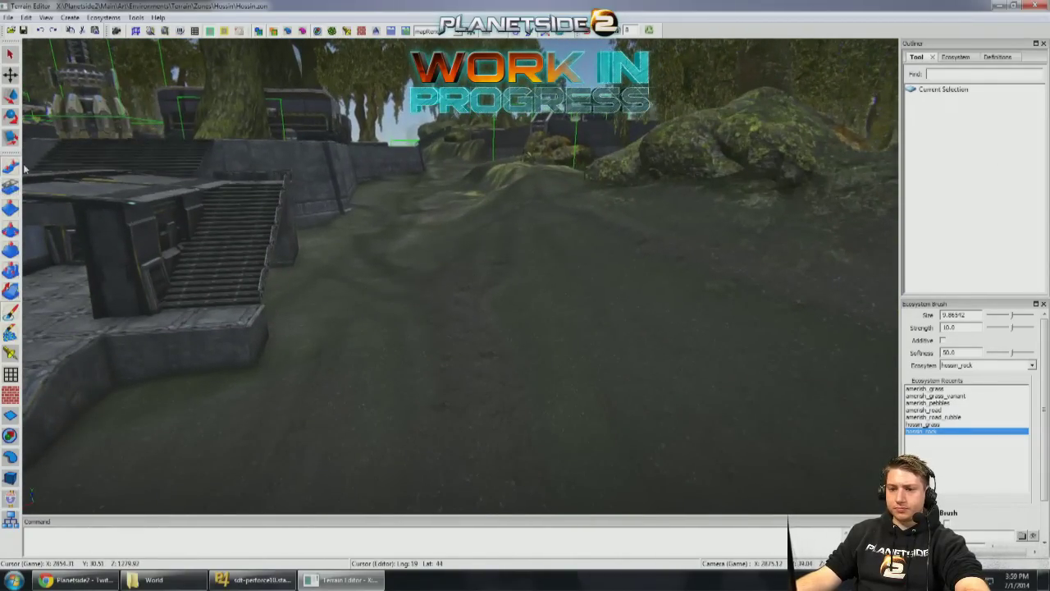
# Step: Activate the Pull Brush for the terrain with its direction set to Down
pyautogui.click(13, 167)
pyautogui.click(959, 343)
pyautogui.click(952, 355)
# Step: Check the hotkey assigned to the brush direction in the user preferences
pyautogui.click(26, 17)
pyautogui.click(33, 213)
pyautogui.click(566, 173)
pyautogui.moveTo(600, 190); pyautogui.dragTo(600, 238)
pyautogui.click(517, 276)
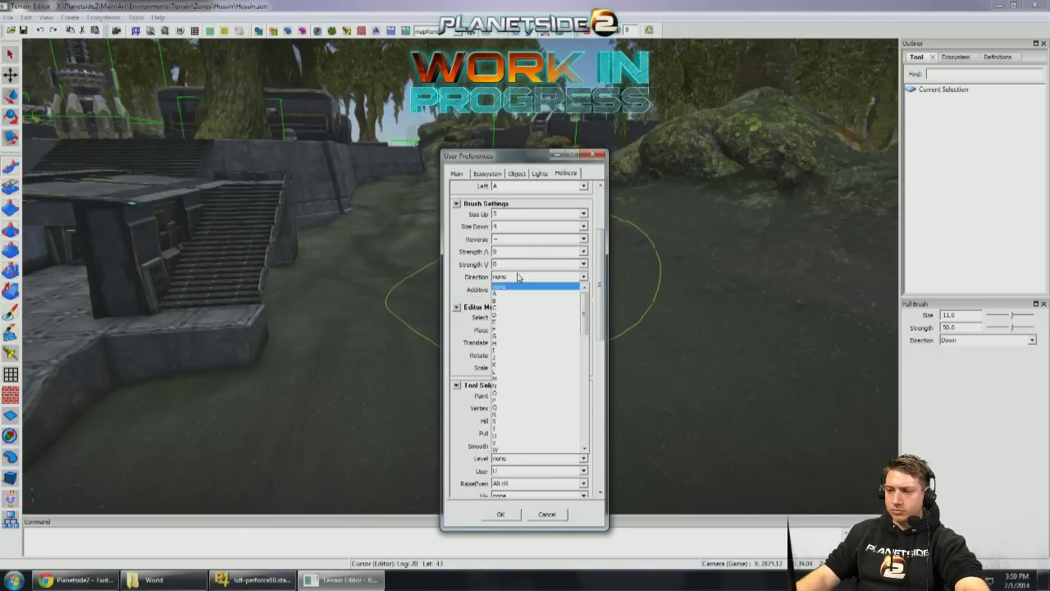
pyautogui.click(517, 277)
pyautogui.click(492, 513)
# Step: Pull the terrain down along the trench from the lower stairs past the platform wall with a brush size of 11
pyautogui.scroll(2, 423, 251)
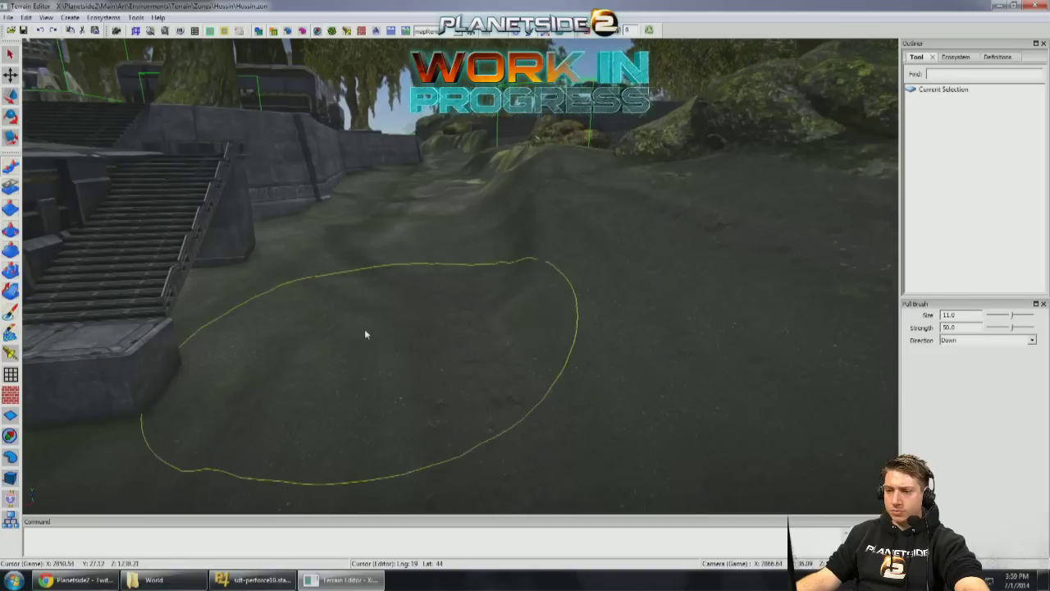
pyautogui.scroll(3, 410, 274)
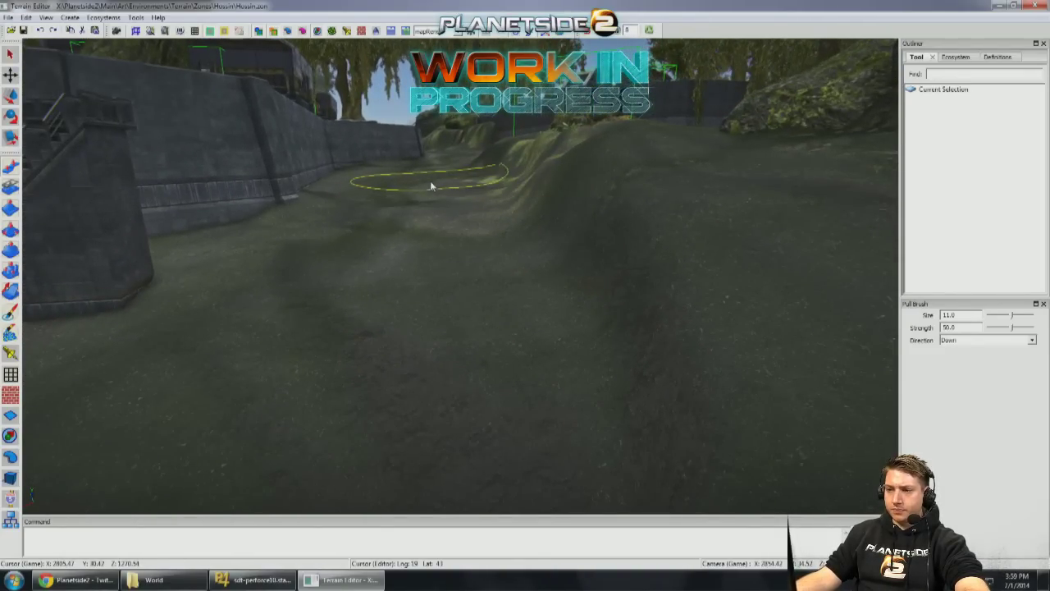
pyautogui.scroll(3, 425, 211)
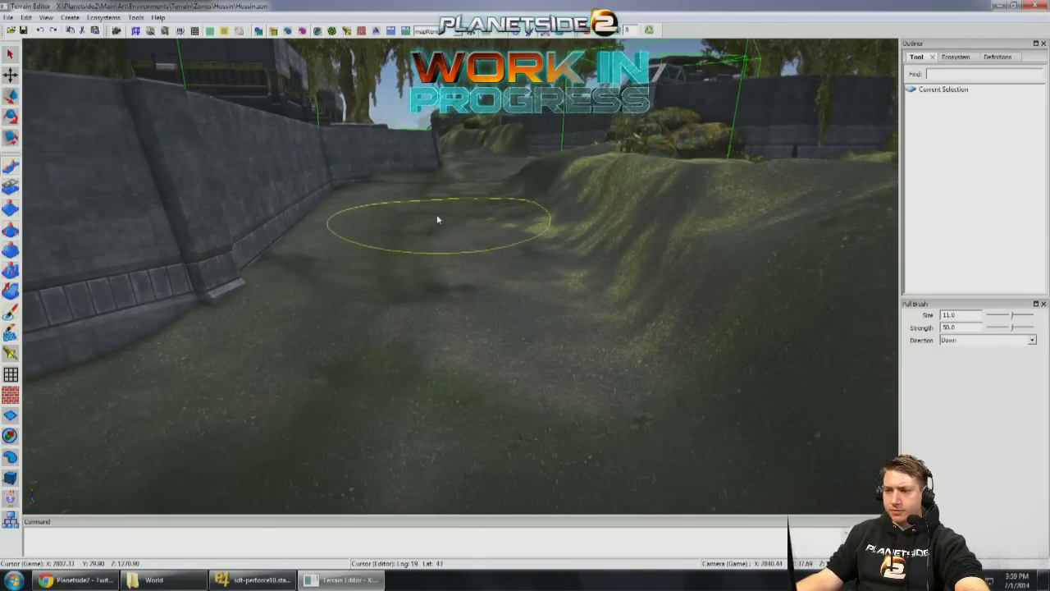
pyautogui.scroll(3, 436, 220)
pyautogui.scroll(4, 423, 221)
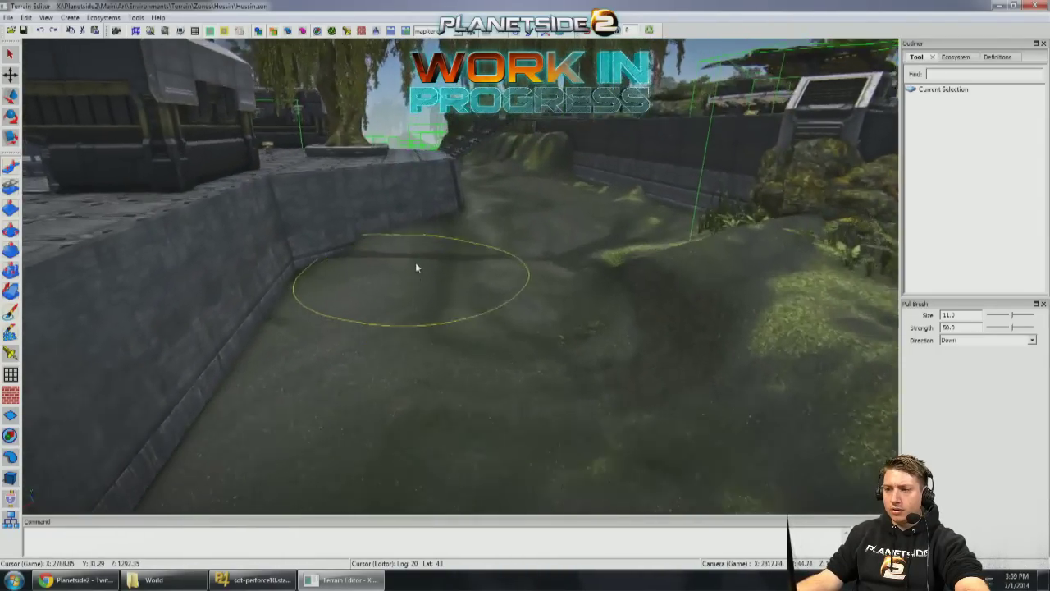
pyautogui.scroll(1, 574, 225)
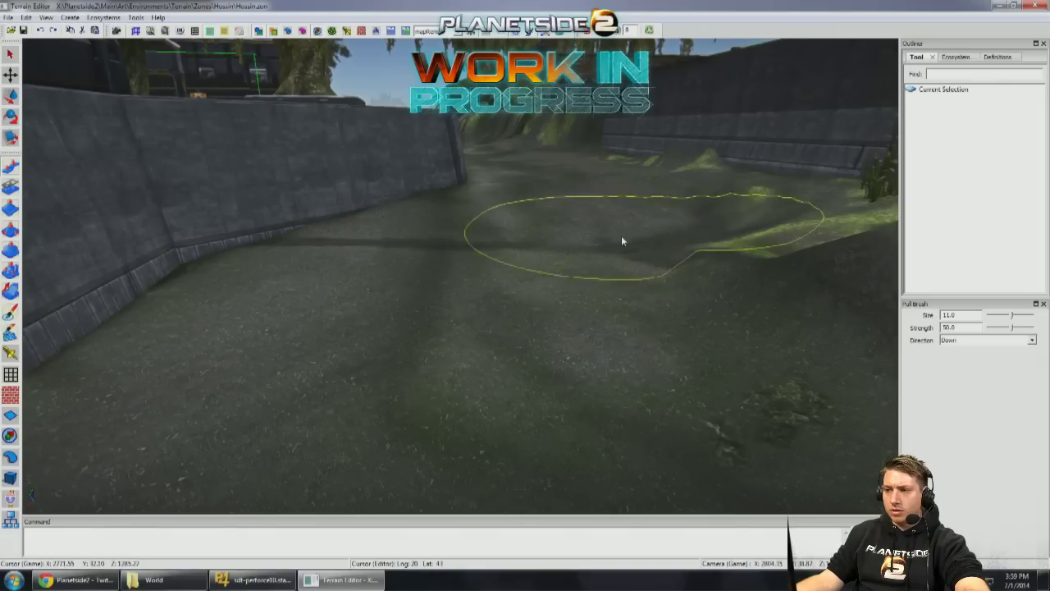
# Step: Deepen the trench floor between the platform walls and under the bridge, using Pull Brush sizes of 9 and 10
pyautogui.moveTo(596, 208); pyautogui.dragTo(511, 268, button='right')
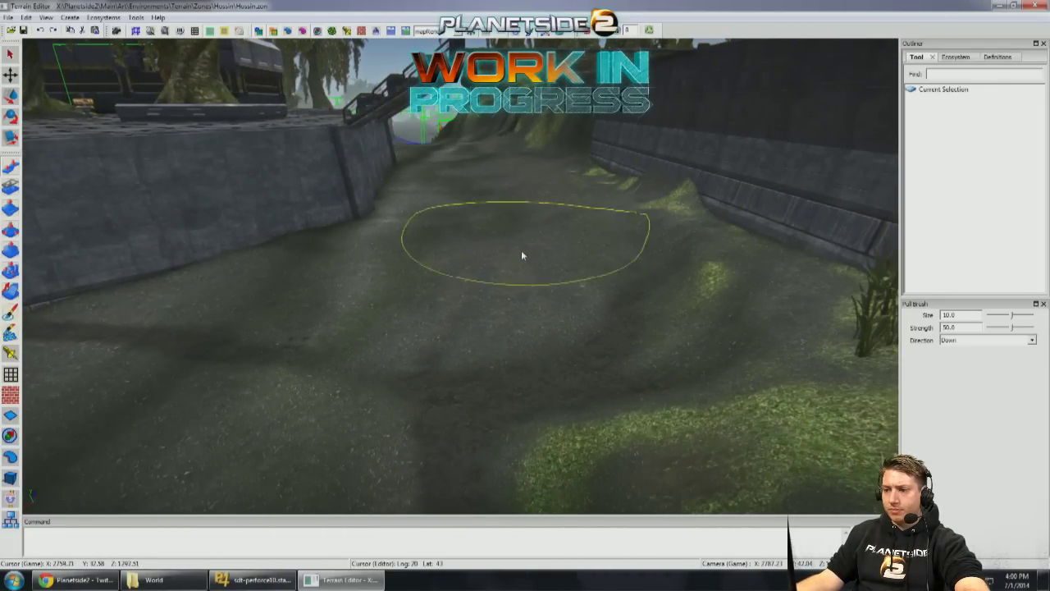
pyautogui.moveTo(513, 268)
pyautogui.mouseDown(button='right')
pyautogui.moveTo(539, 258)
pyautogui.moveTo(513, 263)
pyautogui.moveTo(535, 253)
pyautogui.moveTo(519, 251)
pyautogui.moveTo(510, 261)
pyautogui.moveTo(510, 215)
pyautogui.mouseUp(button='right')
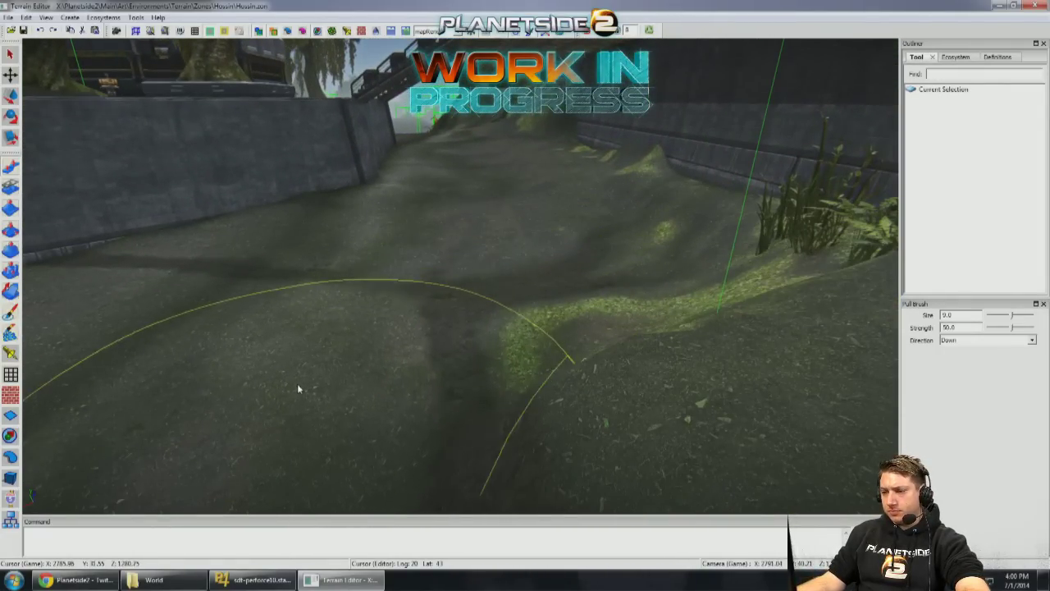
pyautogui.moveTo(471, 263)
pyautogui.mouseDown(button='right')
pyautogui.moveTo(506, 225)
pyautogui.moveTo(467, 262)
pyautogui.moveTo(455, 293)
pyautogui.mouseUp(button='right')
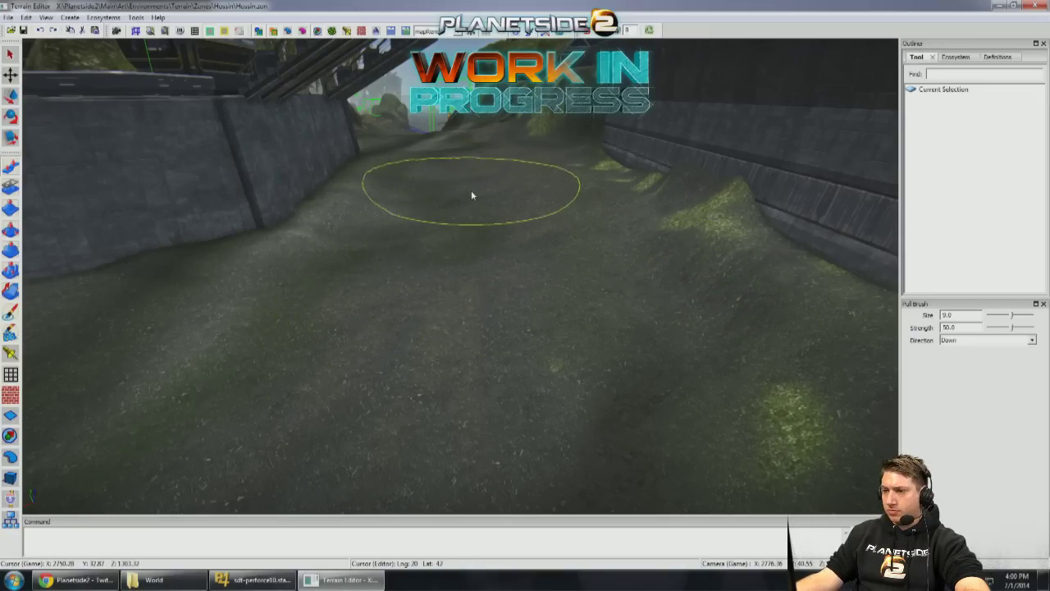
pyautogui.scroll(5, 471, 196)
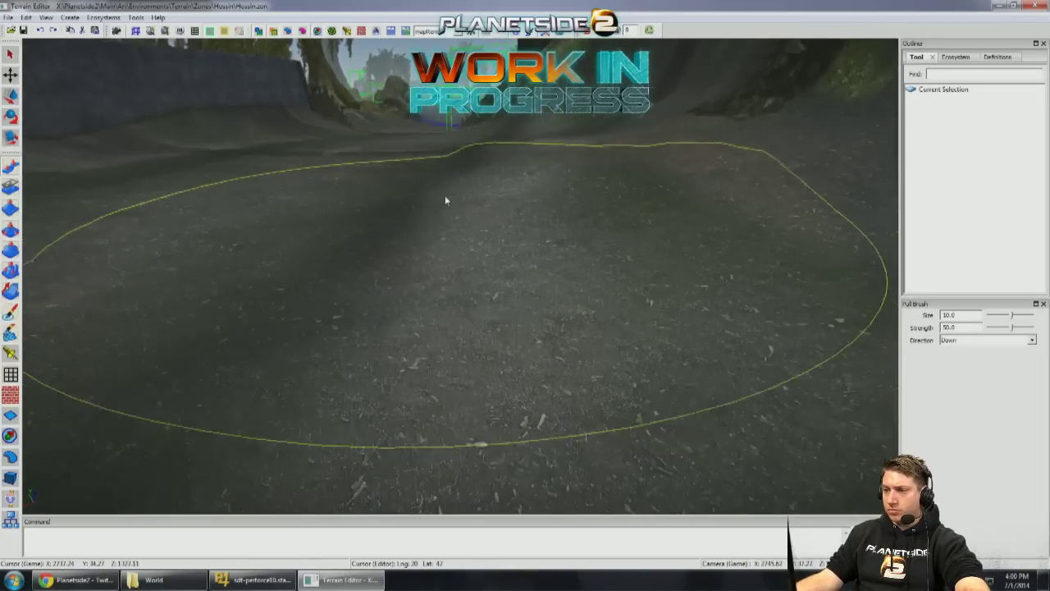
pyautogui.scroll(-5, 445, 200)
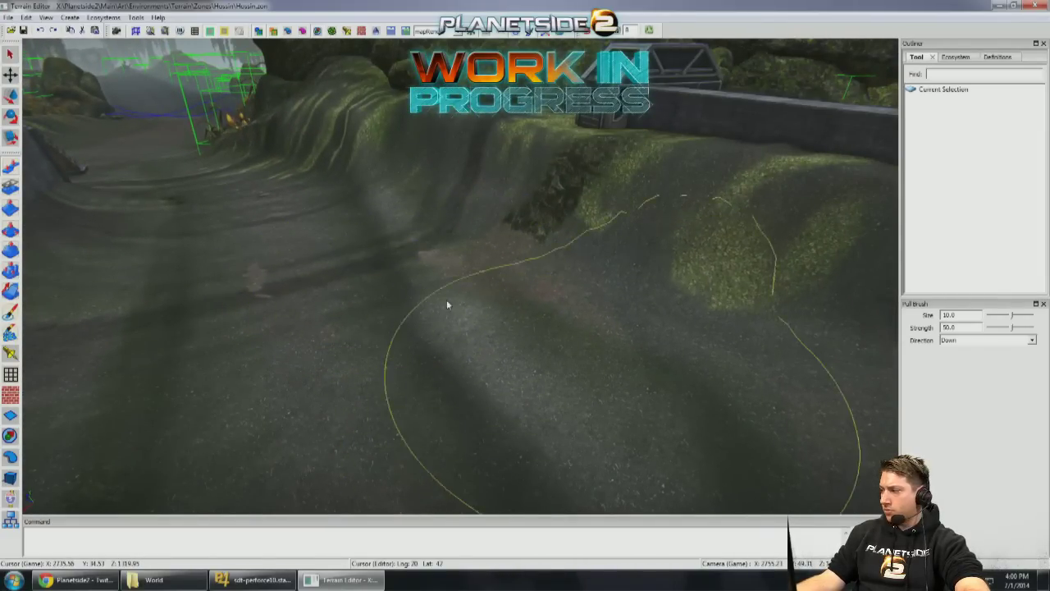
pyautogui.scroll(-3, 286, 251)
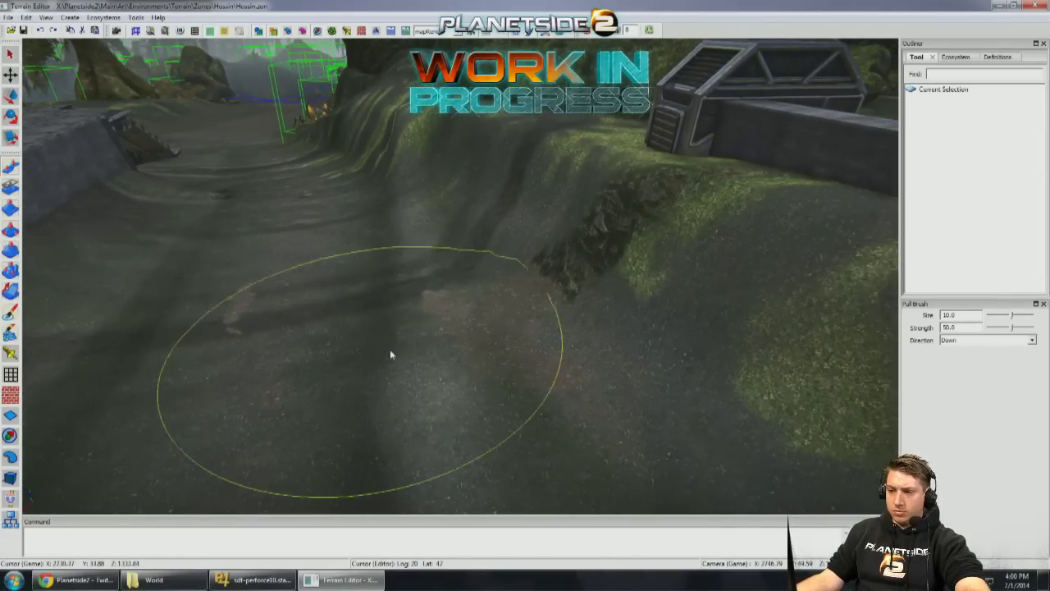
# Step: Shade the terrain path beside the lower stairs using the Vertex Brush with a size of 8 and a grey color
pyautogui.moveTo(256, 215); pyautogui.dragTo(74, 283, button='middle')
pyautogui.click(11, 332)
pyautogui.keyDown('ctrl'); pyautogui.scroll(4, 246, 317); pyautogui.keyUp('ctrl')
pyautogui.moveTo(240, 309)
pyautogui.mouseDown(button='right')
pyautogui.moveTo(368, 306)
pyautogui.moveTo(392, 284)
pyautogui.moveTo(368, 270)
pyautogui.moveTo(393, 275)
pyautogui.moveTo(393, 304)
pyautogui.mouseUp(button='right')
pyautogui.keyDown('ctrl'); pyautogui.scroll(1, 393, 303); pyautogui.keyUp('ctrl')
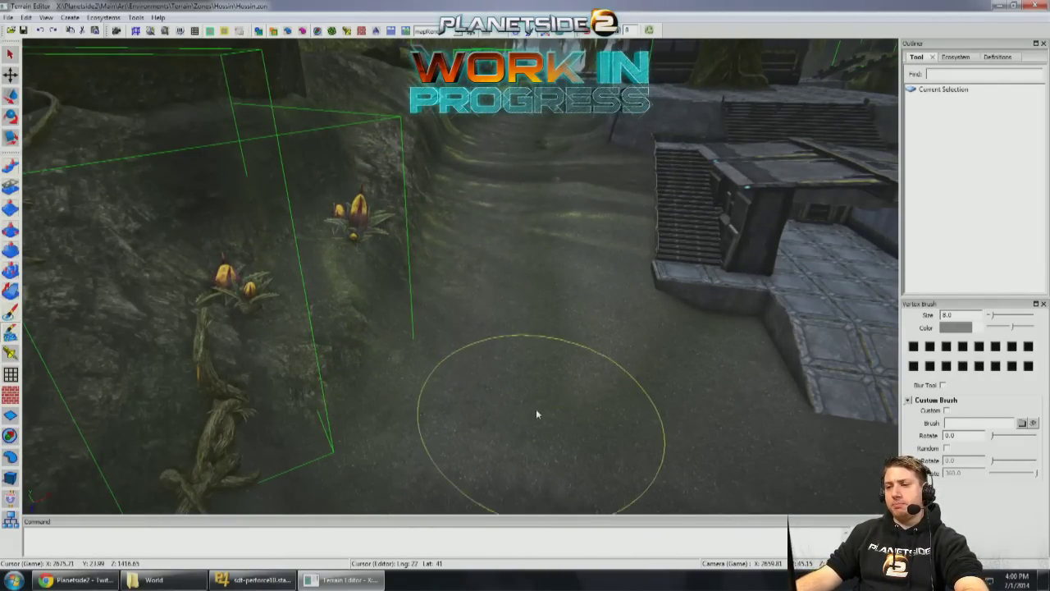
pyautogui.moveTo(544, 399); pyautogui.dragTo(536, 344, button='right')
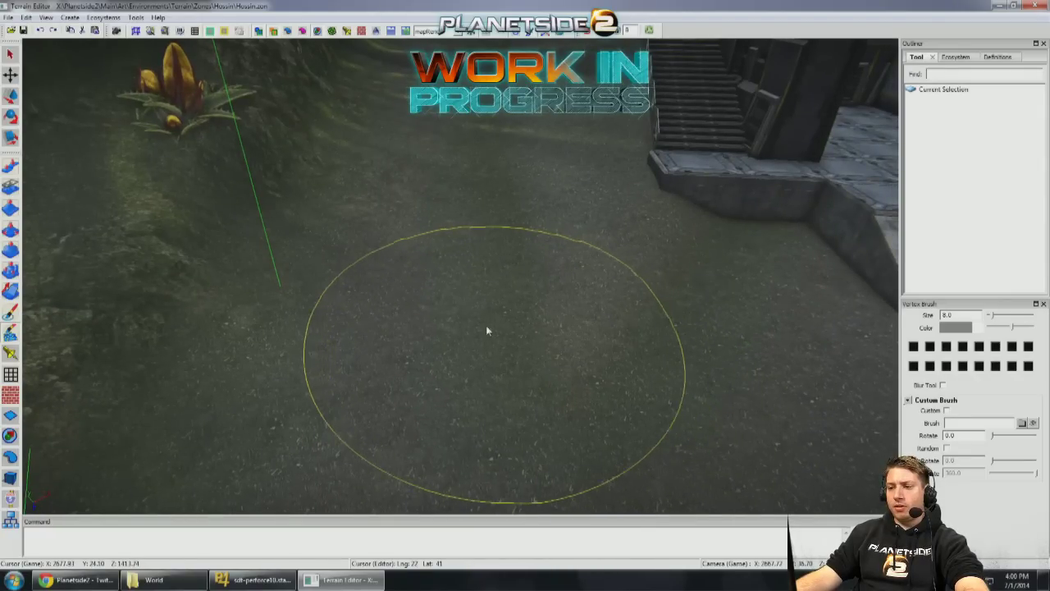
pyautogui.scroll(-5, 465, 295)
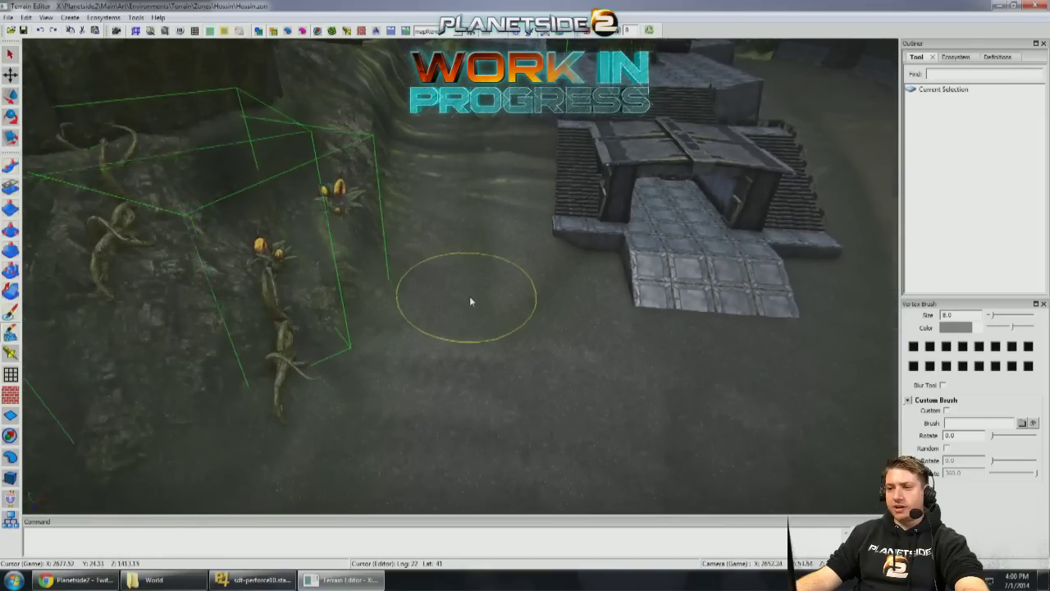
pyautogui.scroll(5, 470, 301)
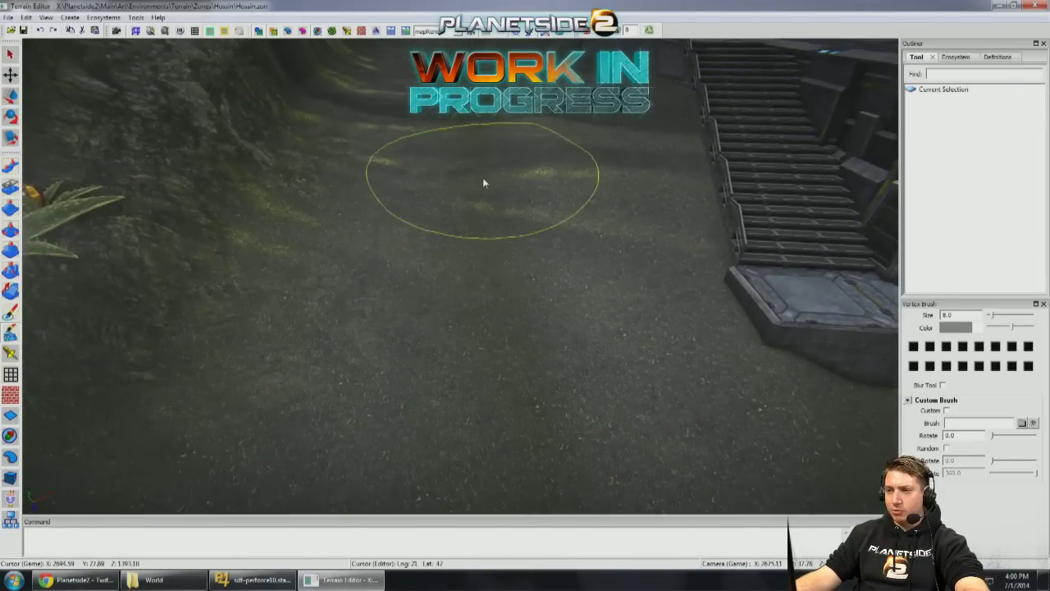
pyautogui.scroll(-5, 483, 183)
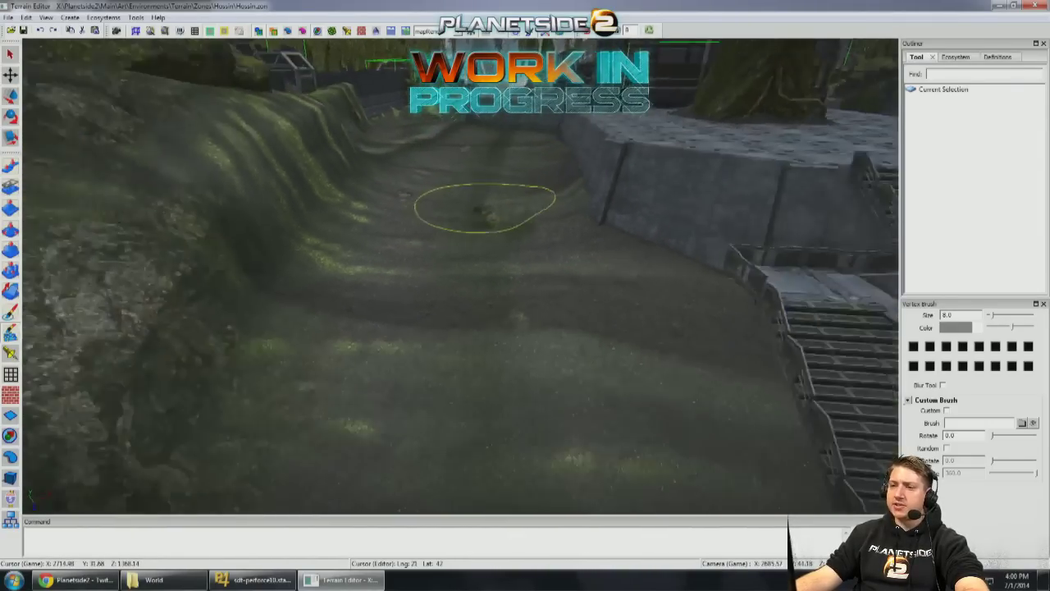
# Step: Continue shading the trench floor along the platform wall to its far end, enlarging the Vertex Brush to 9 and 10
pyautogui.scroll(-5, 484, 207)
pyautogui.scroll(5, 484, 208)
pyautogui.scroll(-5, 464, 307)
pyautogui.press(']')
pyautogui.scroll(-2, 450, 413)
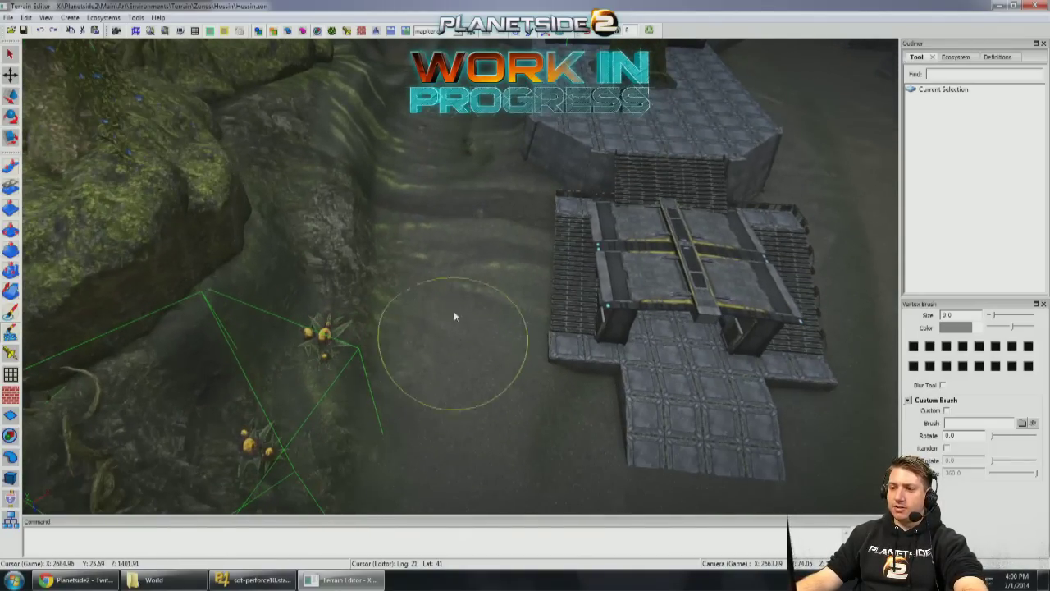
pyautogui.press(']')
pyautogui.scroll(5, 418, 244)
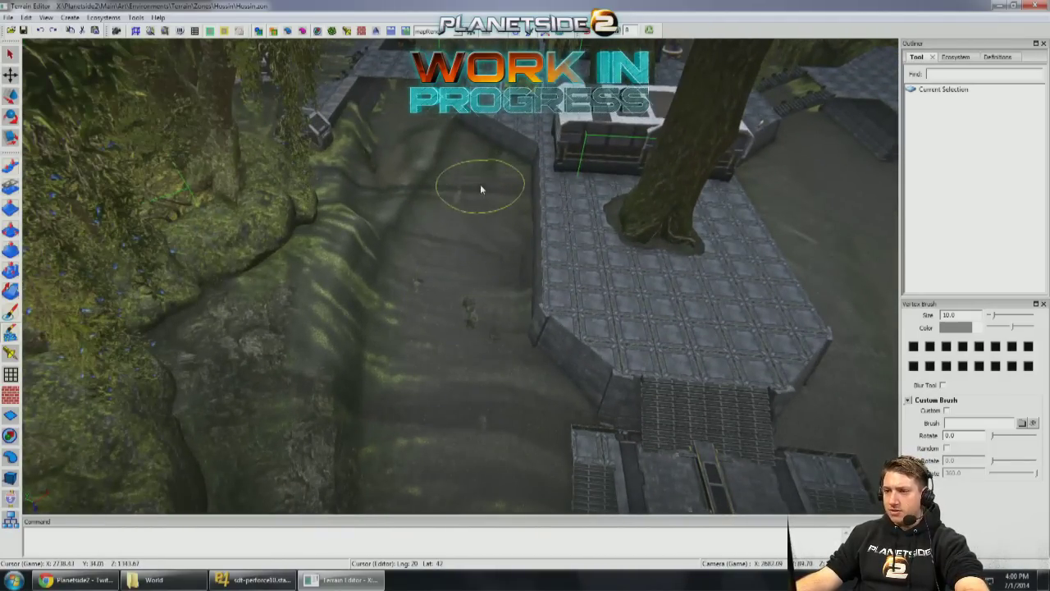
pyautogui.scroll(5, 420, 224)
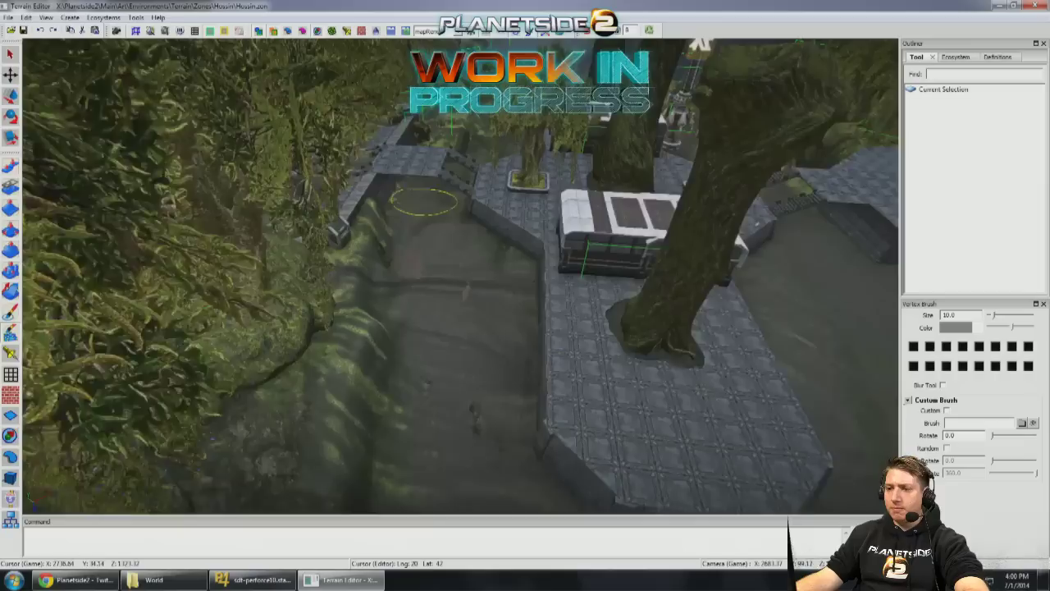
pyautogui.scroll(3, 459, 303)
pyautogui.moveTo(468, 317)
pyautogui.mouseDown(button='right')
pyautogui.moveTo(466, 216)
pyautogui.moveTo(467, 270)
pyautogui.moveTo(493, 361)
pyautogui.moveTo(525, 349)
pyautogui.moveTo(484, 379)
pyautogui.moveTo(495, 222)
pyautogui.moveTo(478, 361)
pyautogui.mouseUp(button='right')
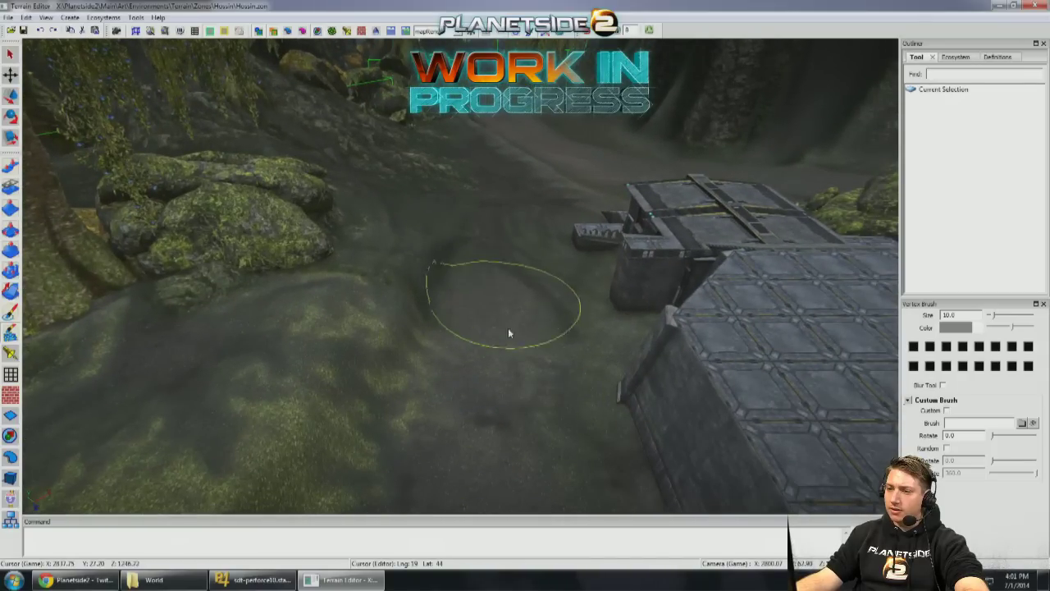
# Step: Pull the terrain down beside the far stairs and ramp using the Pull Brush with direction Down and sizes of 9 and 11
pyautogui.click(8, 182)
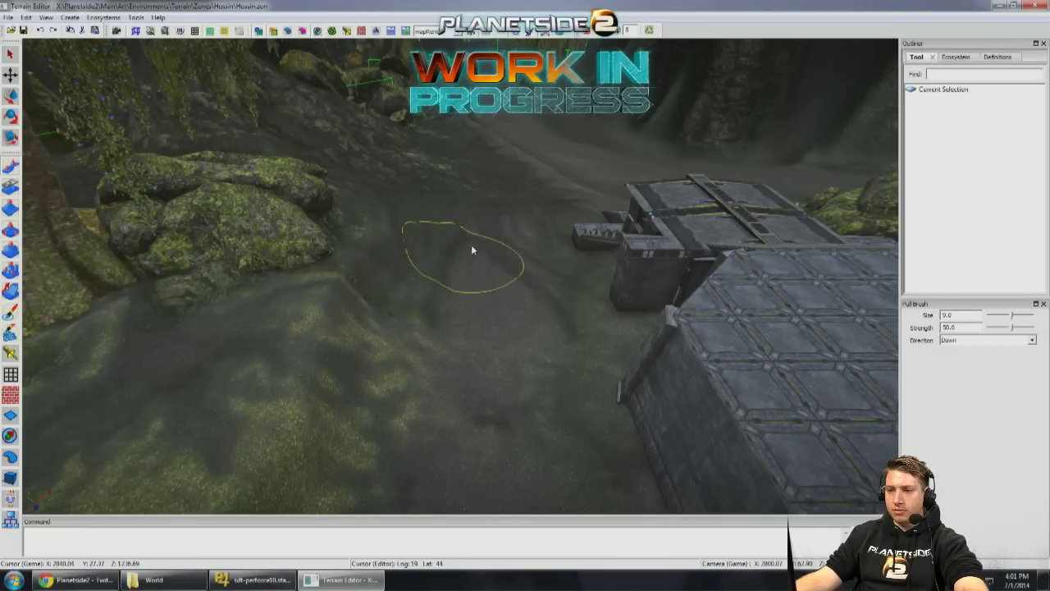
pyautogui.moveTo(494, 217)
pyautogui.mouseDown(button='right')
pyautogui.moveTo(548, 233)
pyautogui.moveTo(822, 256)
pyautogui.moveTo(792, 245)
pyautogui.moveTo(594, 256)
pyautogui.mouseUp(button='right')
pyautogui.scroll(3, 548, 233)
pyautogui.scroll(5, 548, 229)
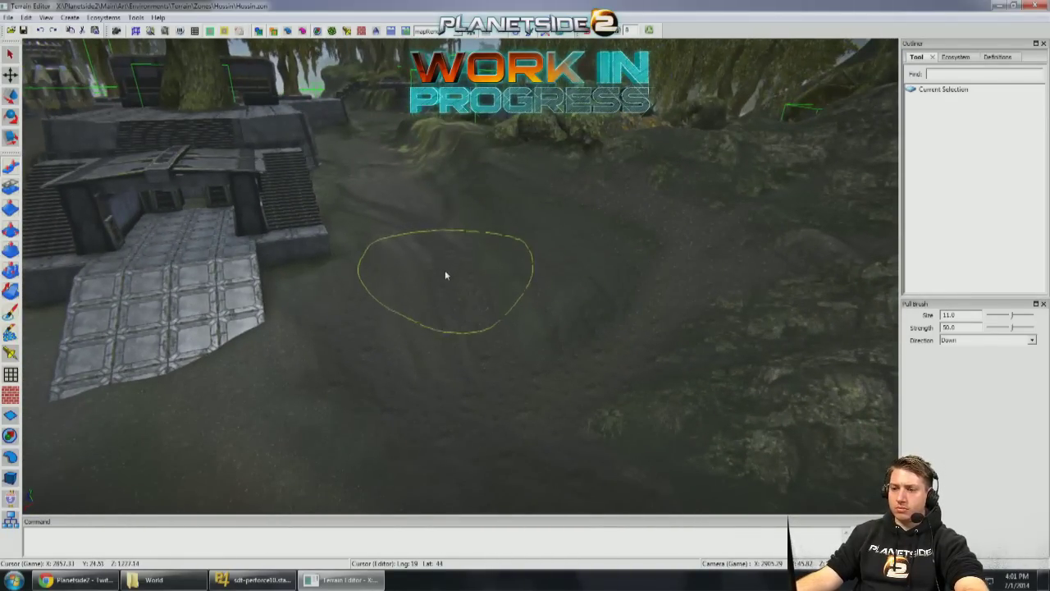
pyautogui.press('s')
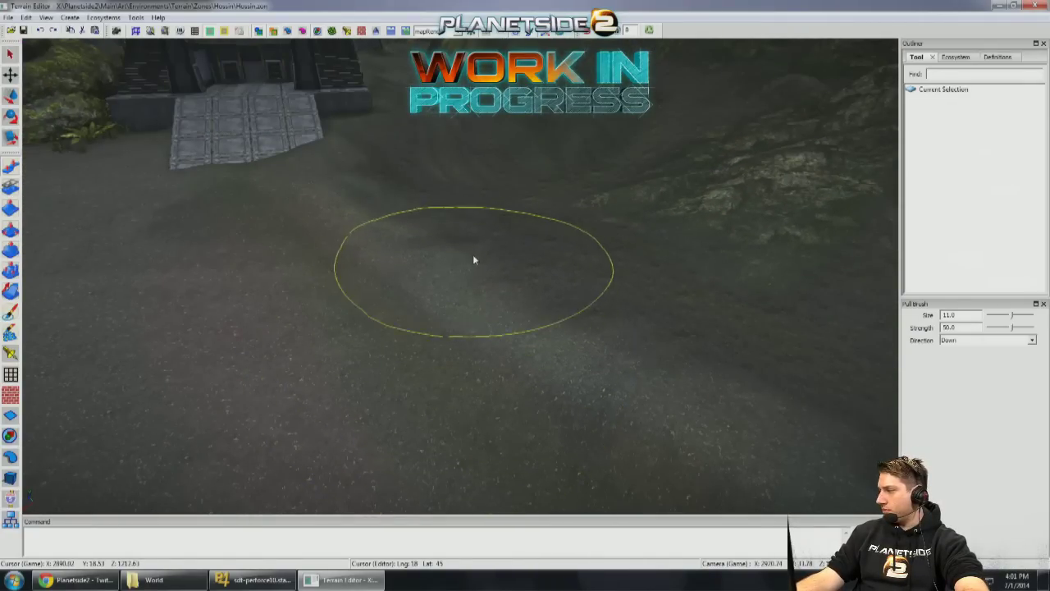
pyautogui.press('w')
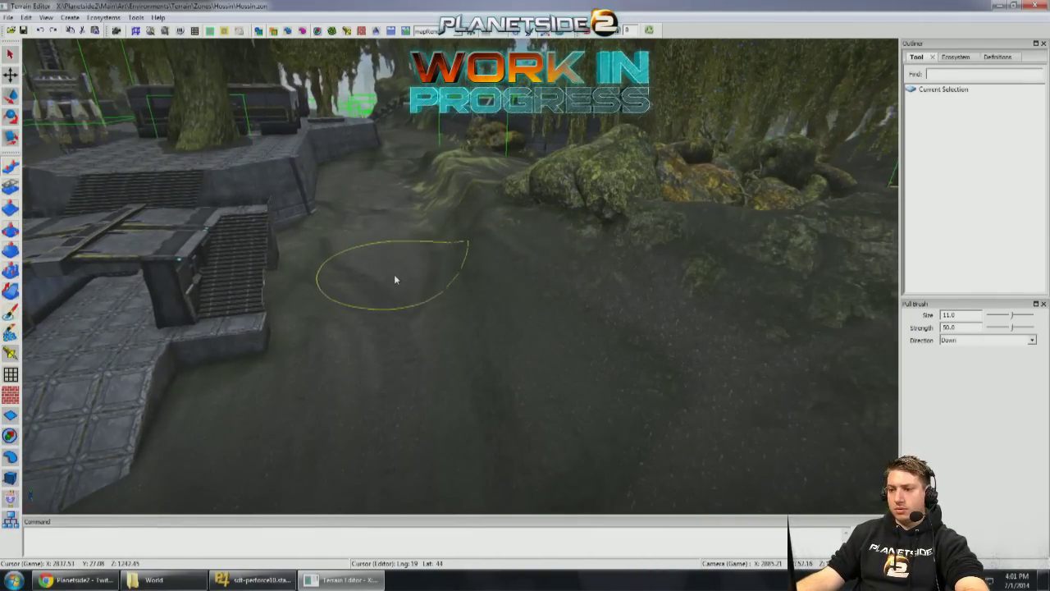
pyautogui.press('w')
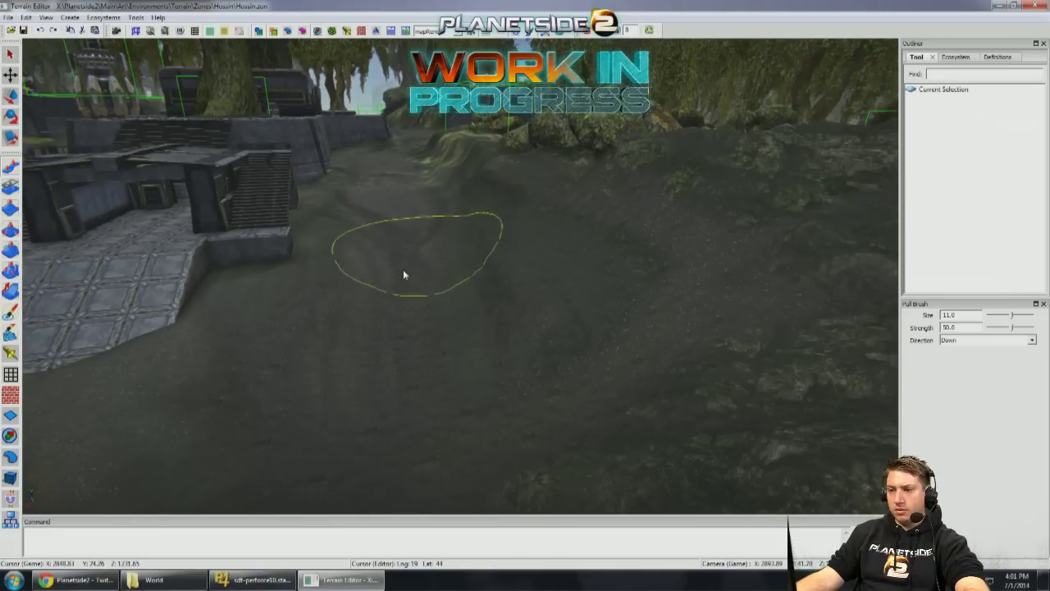
pyautogui.press('w')
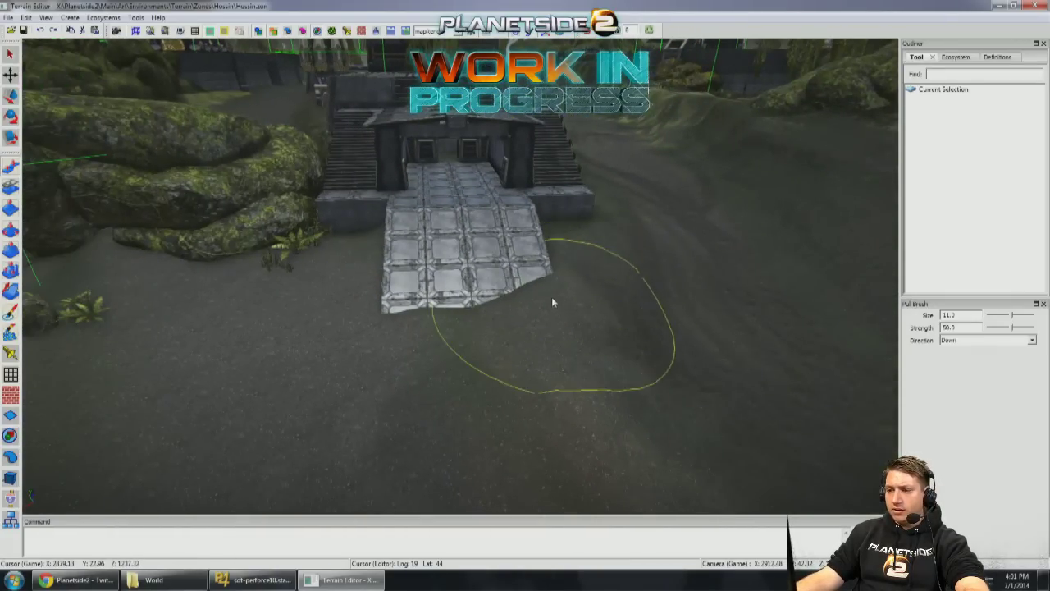
pyautogui.press('w')
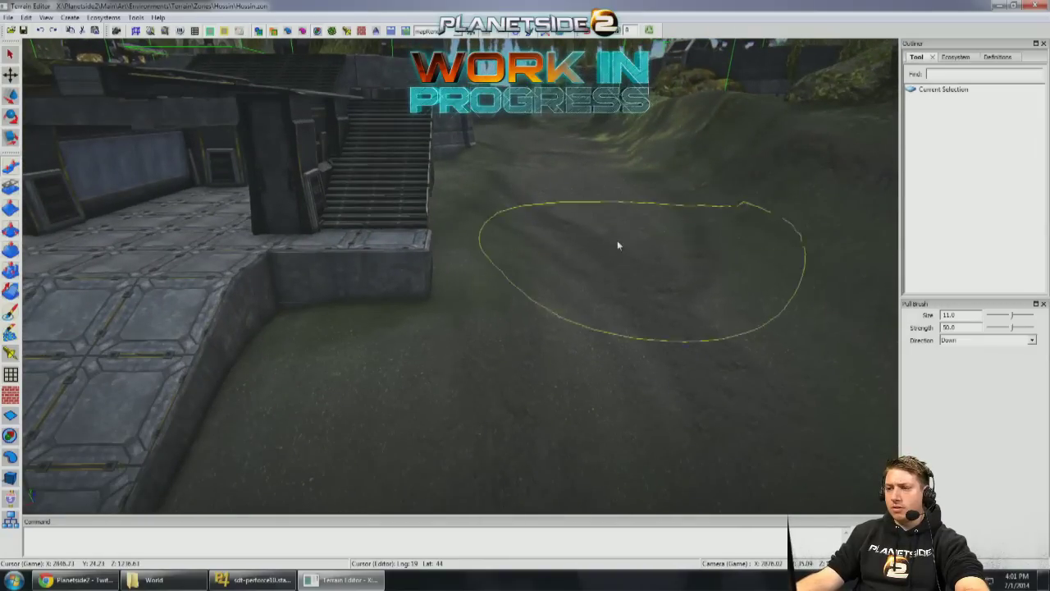
pyautogui.press('w')
pyautogui.press('w')
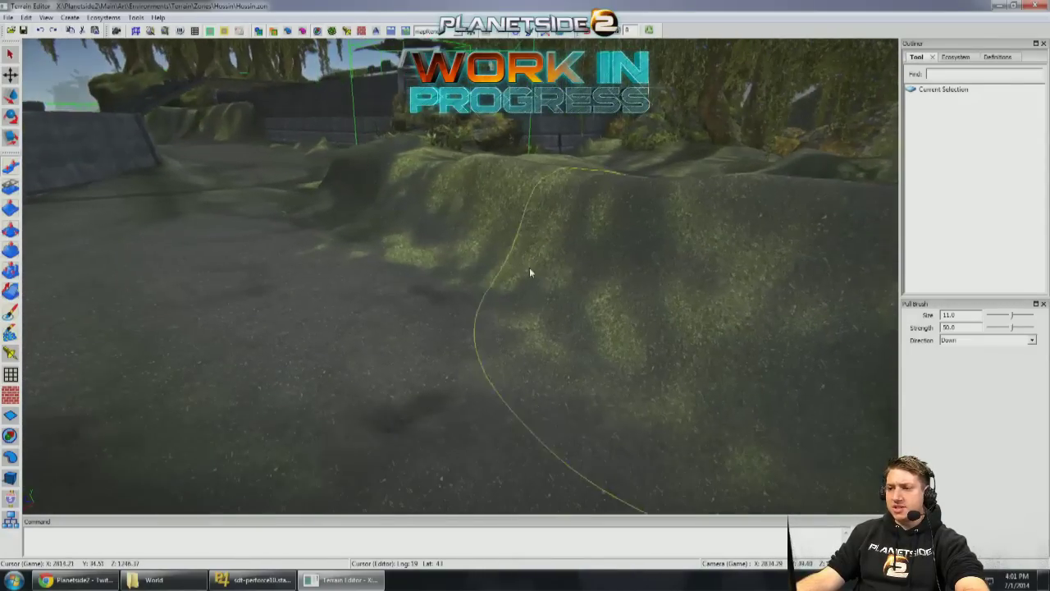
# Step: Activate the Ecosystem Brush with hossin_grass at the grassy embankment, and lower the embankment using the Pull Brush at size 13, direction Down
pyautogui.press('e')
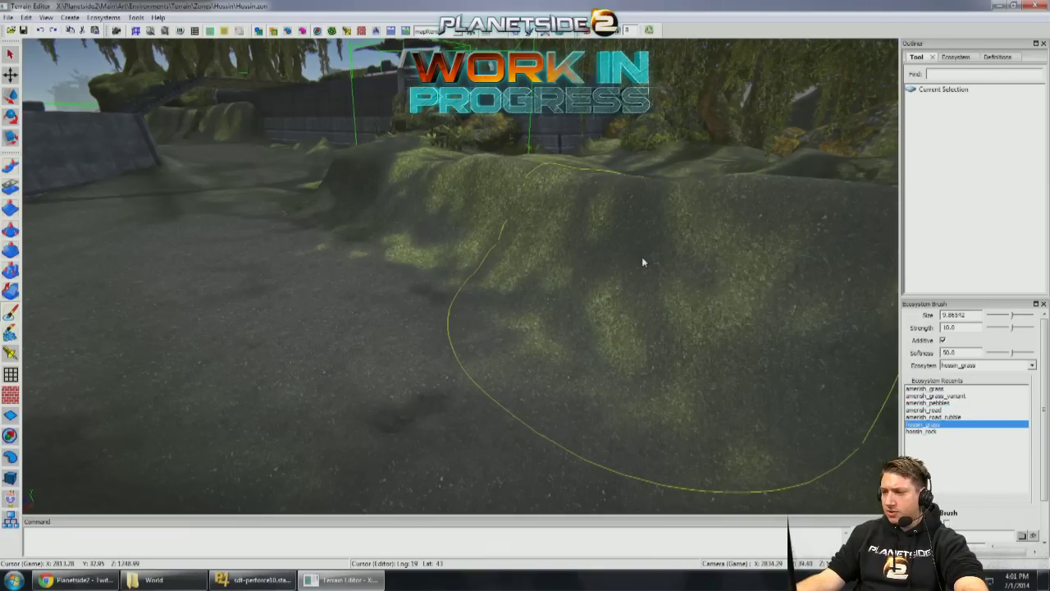
pyautogui.scroll(-3, 567, 277)
pyautogui.moveTo(568, 277)
pyautogui.mouseDown(button='right')
pyautogui.moveTo(708, 349)
pyautogui.moveTo(545, 336)
pyautogui.moveTo(575, 318)
pyautogui.moveTo(485, 308)
pyautogui.moveTo(448, 354)
pyautogui.mouseUp(button='right')
pyautogui.moveTo(543, 416)
pyautogui.mouseDown(button='right')
pyautogui.moveTo(511, 368)
pyautogui.moveTo(585, 315)
pyautogui.mouseUp(button='right')
pyautogui.moveTo(535, 408)
pyautogui.mouseDown(button='right')
pyautogui.moveTo(525, 394)
pyautogui.moveTo(446, 441)
pyautogui.moveTo(458, 433)
pyautogui.mouseUp(button='right')
pyautogui.moveTo(415, 258)
pyautogui.mouseDown(button='right')
pyautogui.moveTo(115, 232)
pyautogui.moveTo(114, 258)
pyautogui.mouseUp(button='right')
pyautogui.click(10, 167)
pyautogui.moveTo(312, 353); pyautogui.dragTo(386, 389, button='right')
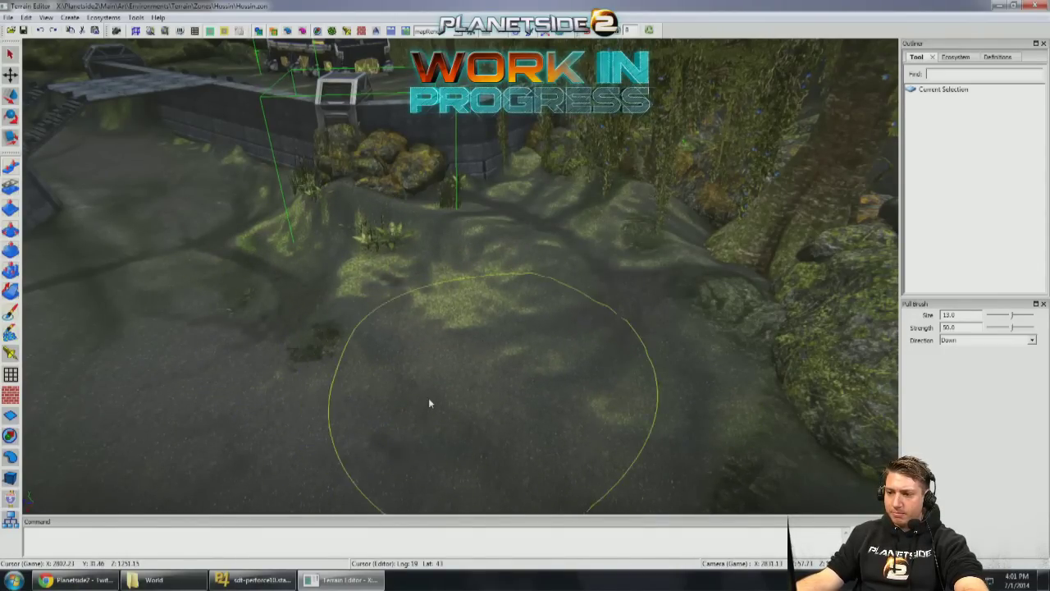
# Step: Lower the terrain at the foot of the rocks beside the wall, using the Pull brush downward with size 13 and strength 50
pyautogui.moveTo(283, 298)
pyautogui.mouseDown()
pyautogui.moveTo(333, 257)
pyautogui.moveTo(356, 274)
pyautogui.mouseUp()
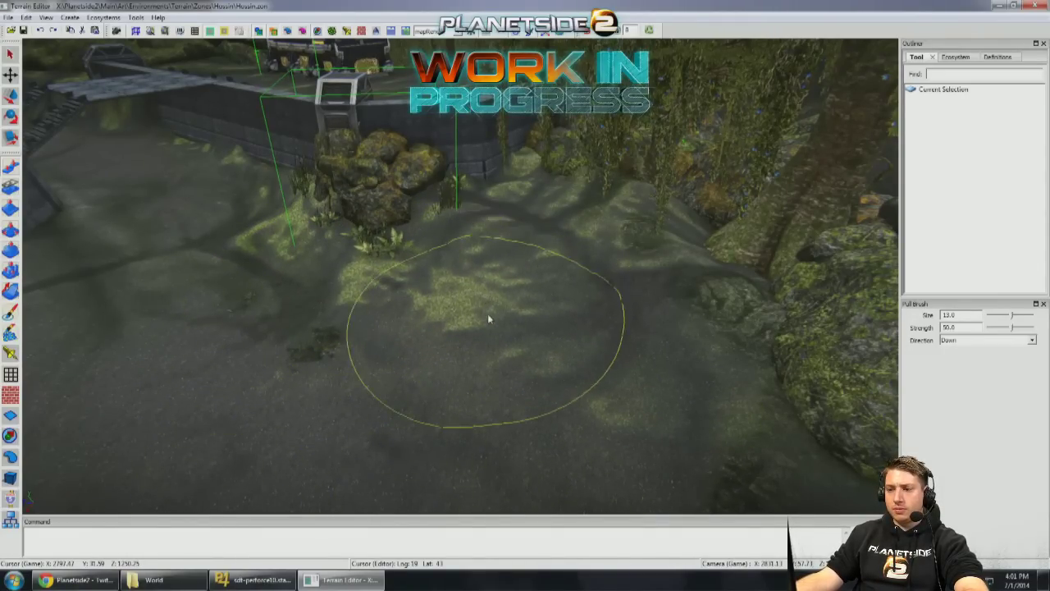
pyautogui.moveTo(332, 312)
pyautogui.mouseDown(button='right')
pyautogui.moveTo(339, 254)
pyautogui.moveTo(305, 261)
pyautogui.moveTo(369, 276)
pyautogui.mouseUp(button='right')
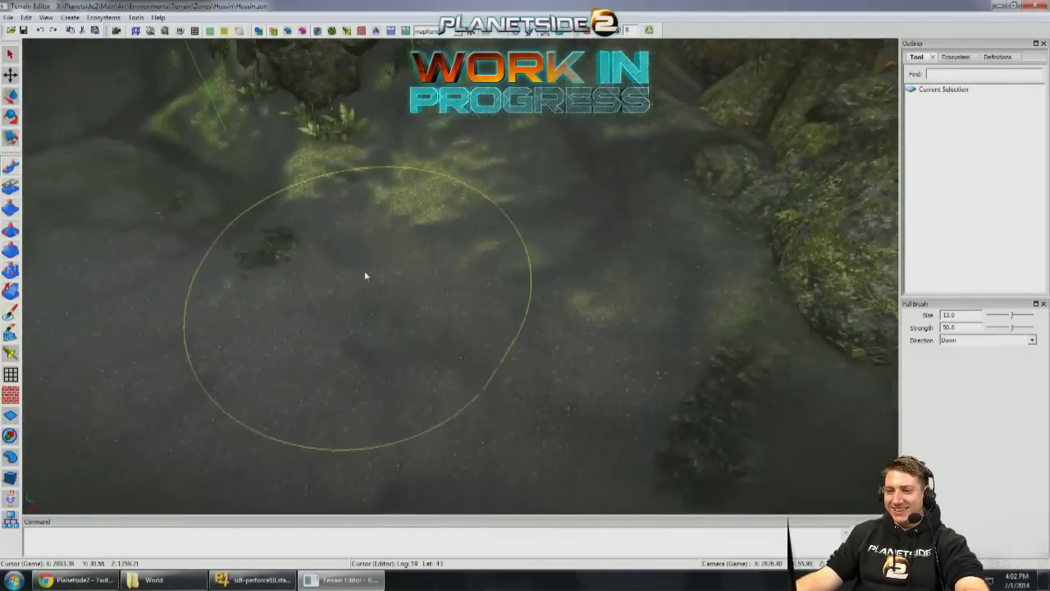
pyautogui.moveTo(365, 219); pyautogui.dragTo(380, 310, button='right')
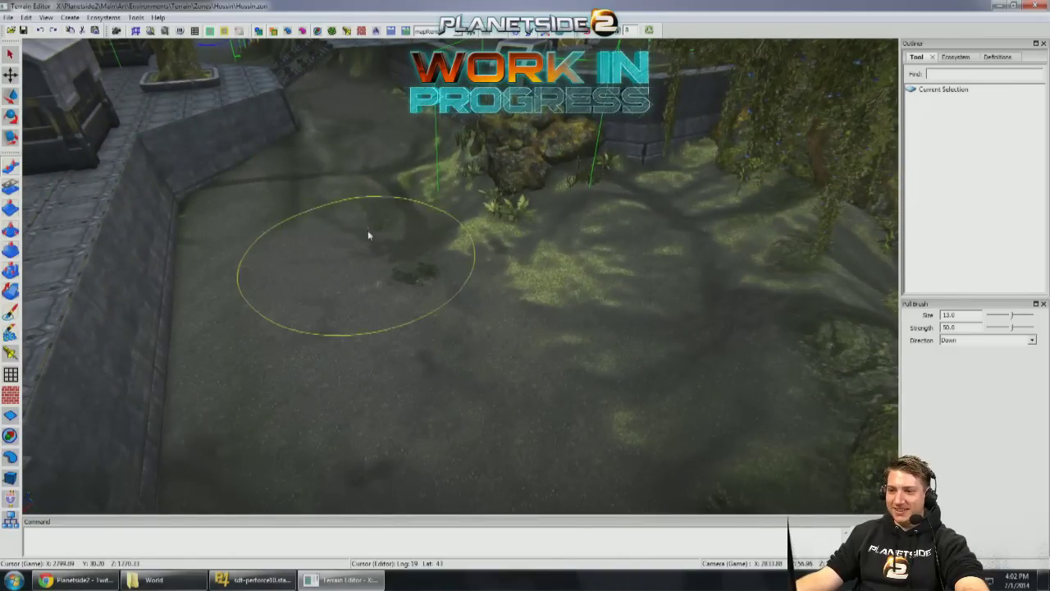
pyautogui.moveTo(558, 319); pyautogui.dragTo(537, 358, button='right')
pyautogui.moveTo(388, 235); pyautogui.dragTo(627, 433, button='right')
# Step: Choose the hossin_road ecosystem for the Ecosystem brush and paint it over the ground in front of the rocks
pyautogui.press('e')
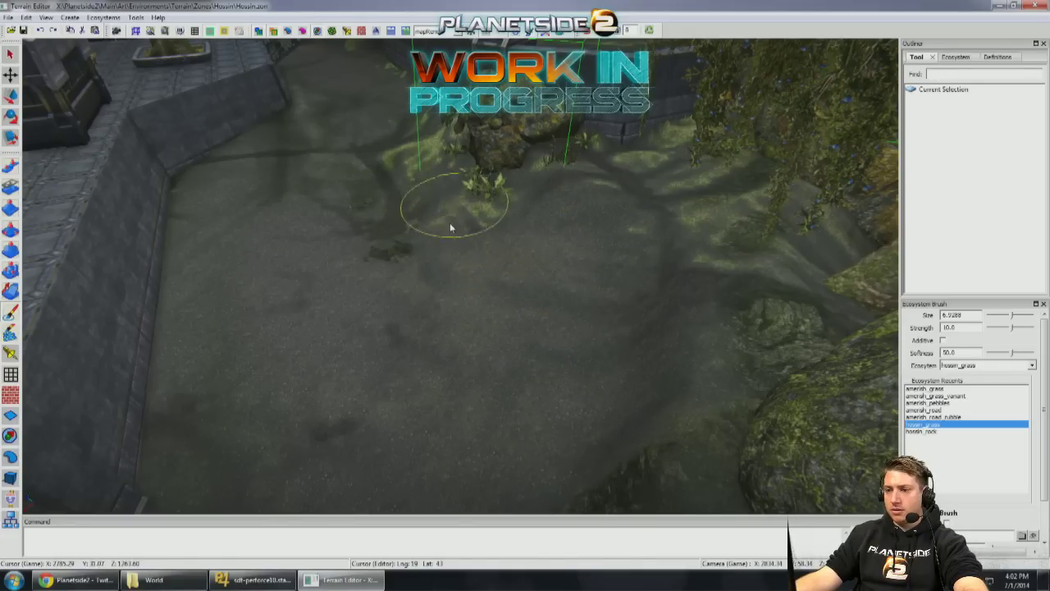
pyautogui.scroll(3, 502, 280)
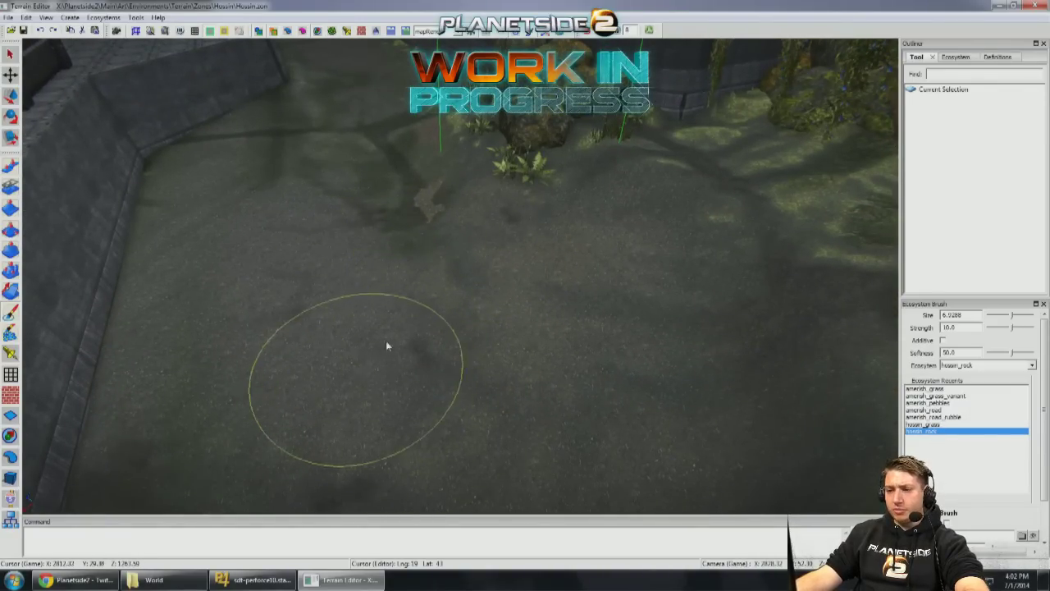
pyautogui.scroll(5, 361, 369)
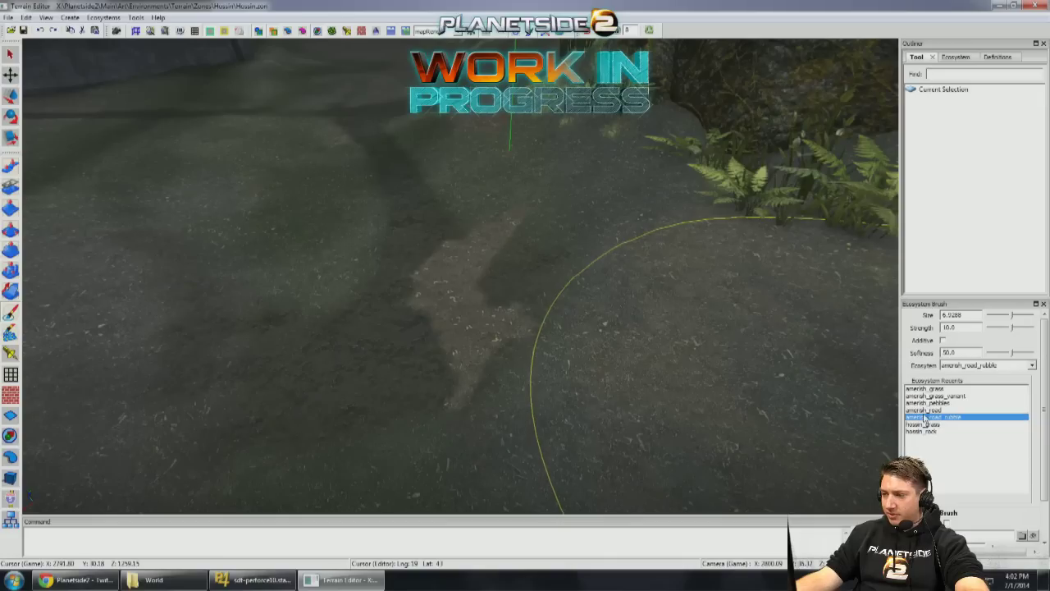
pyautogui.click(947, 368)
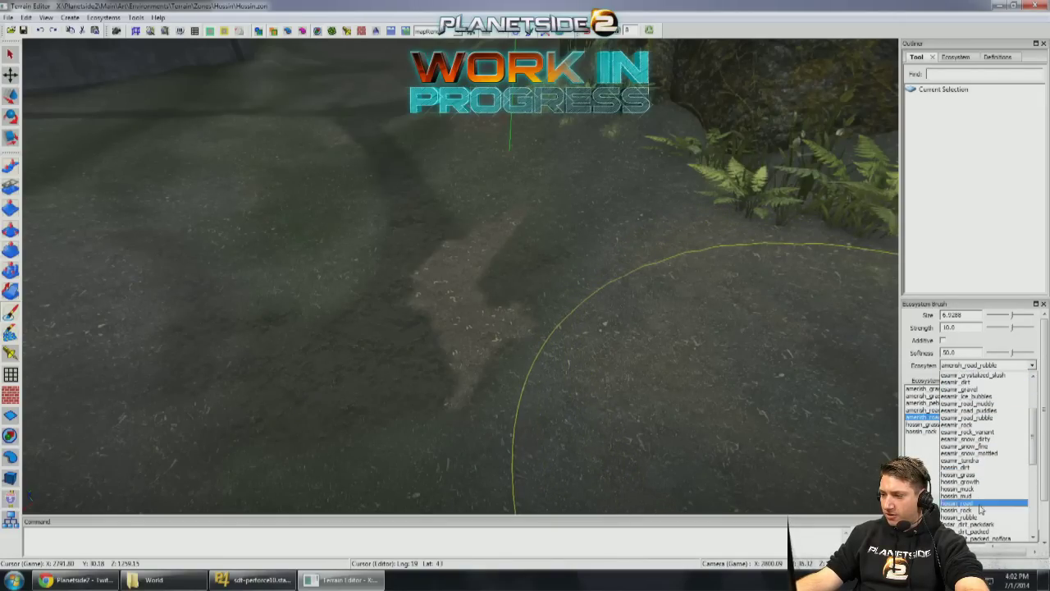
pyautogui.click(978, 504)
pyautogui.scroll(5, 526, 324)
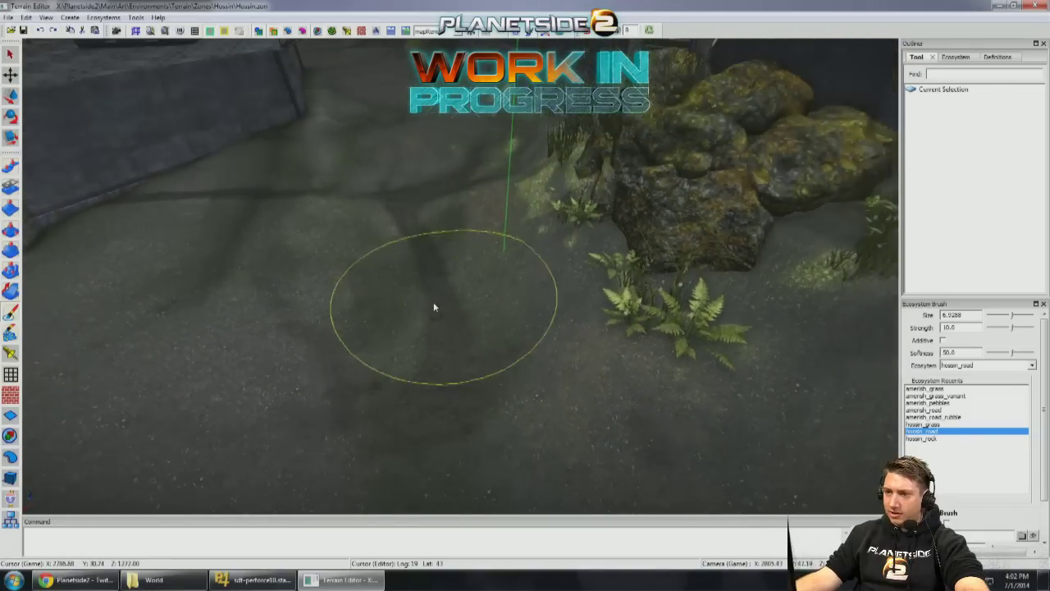
pyautogui.moveTo(482, 287)
pyautogui.mouseDown(button='right')
pyautogui.moveTo(482, 393)
pyautogui.moveTo(533, 400)
pyautogui.mouseUp(button='right')
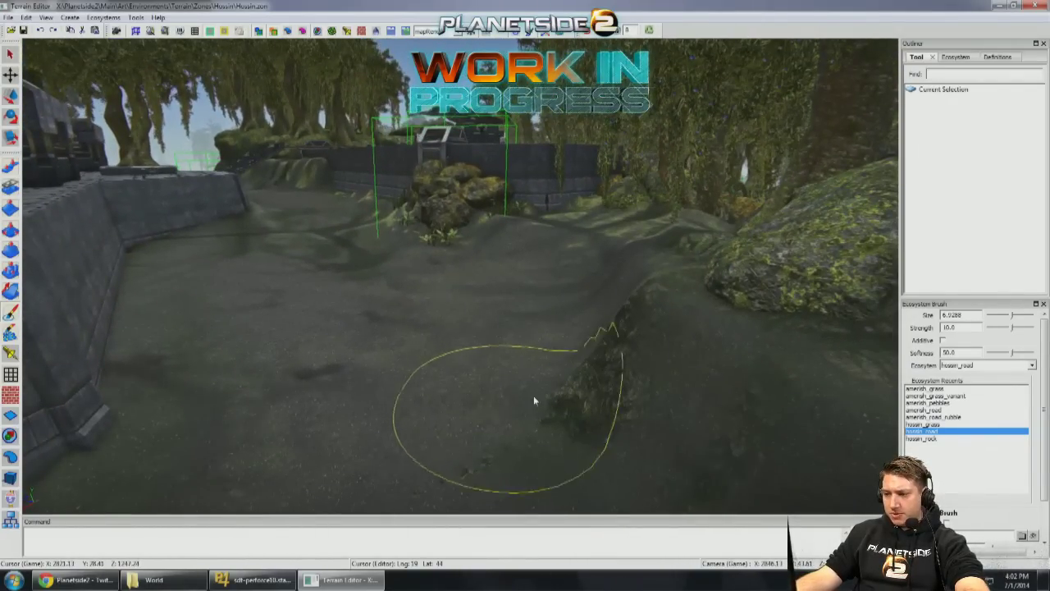
pyautogui.moveTo(387, 351)
pyautogui.mouseDown(button='right')
pyautogui.moveTo(353, 349)
pyautogui.moveTo(325, 307)
pyautogui.moveTo(302, 320)
pyautogui.mouseUp(button='right')
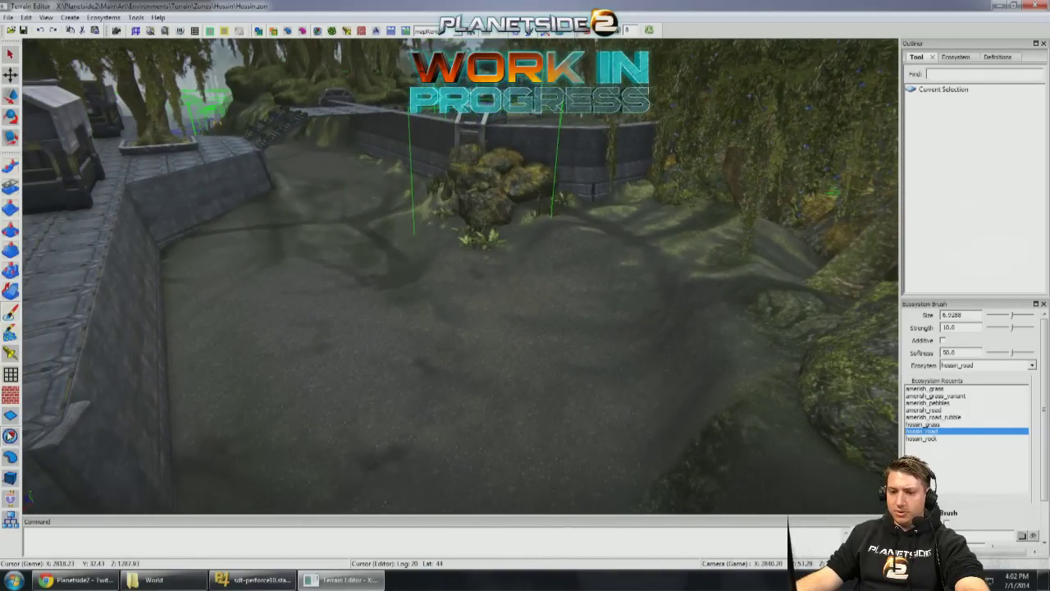
# Step: Preview the Hossin rock groups for placement on the channel floor and enable Follow Terrain for group placement
pyautogui.press('g')
pyautogui.moveTo(1040, 100); pyautogui.dragTo(1043, 105)
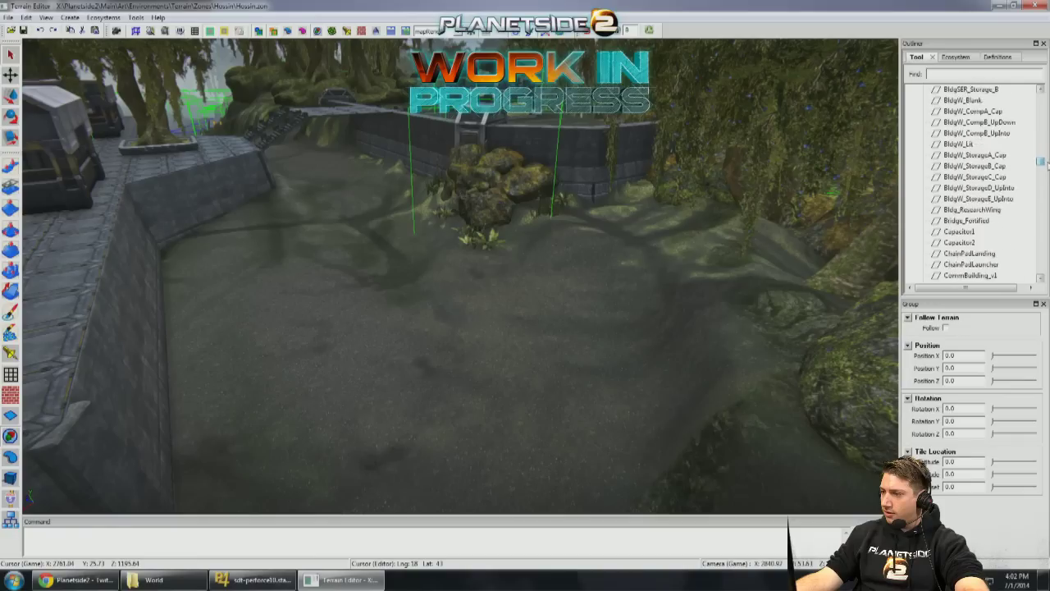
pyautogui.moveTo(1044, 182); pyautogui.dragTo(1044, 194)
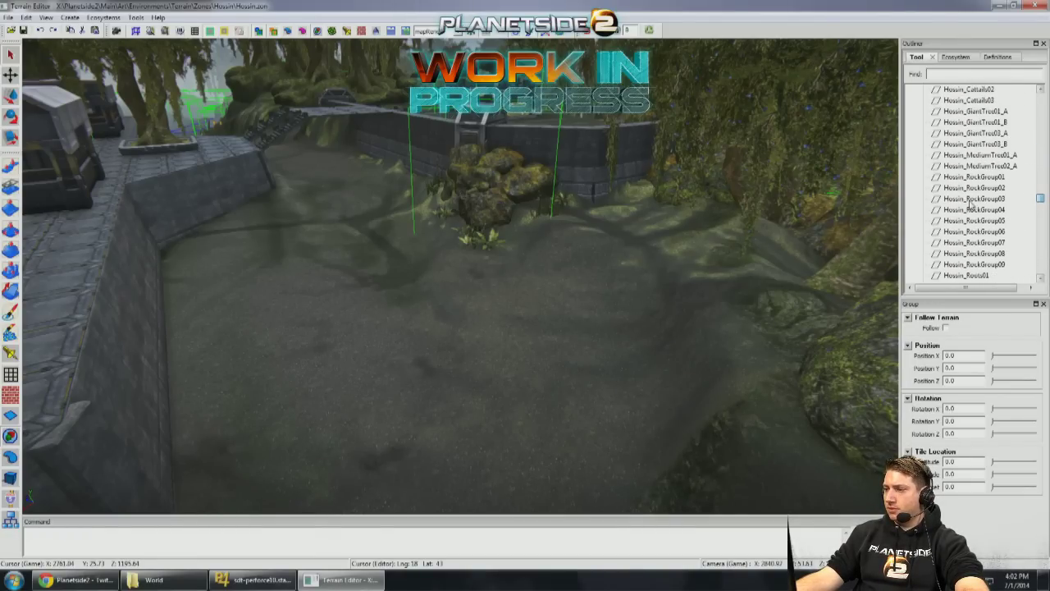
pyautogui.click(971, 204)
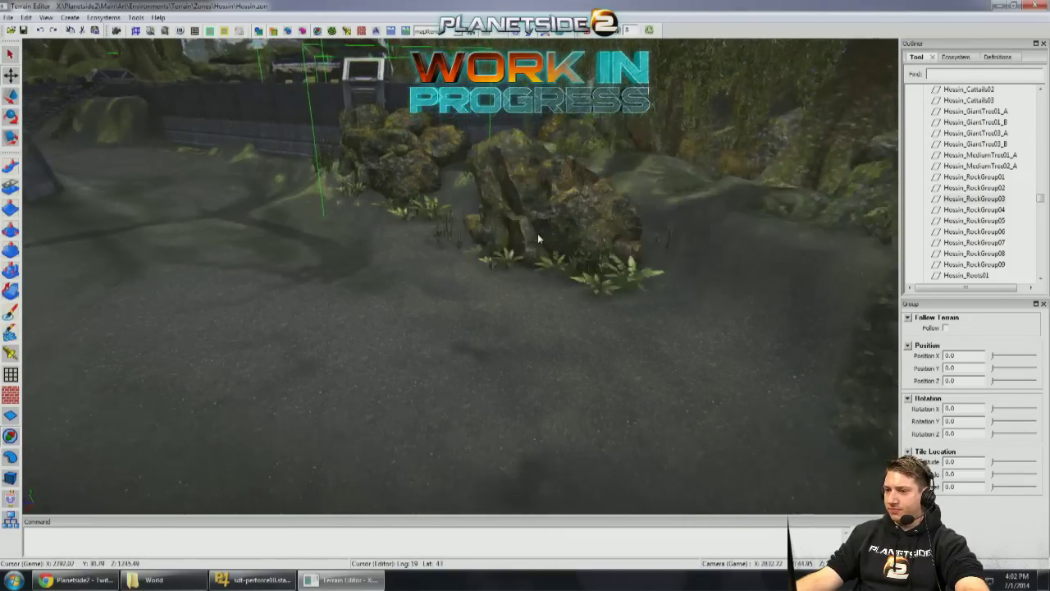
pyautogui.press('s')
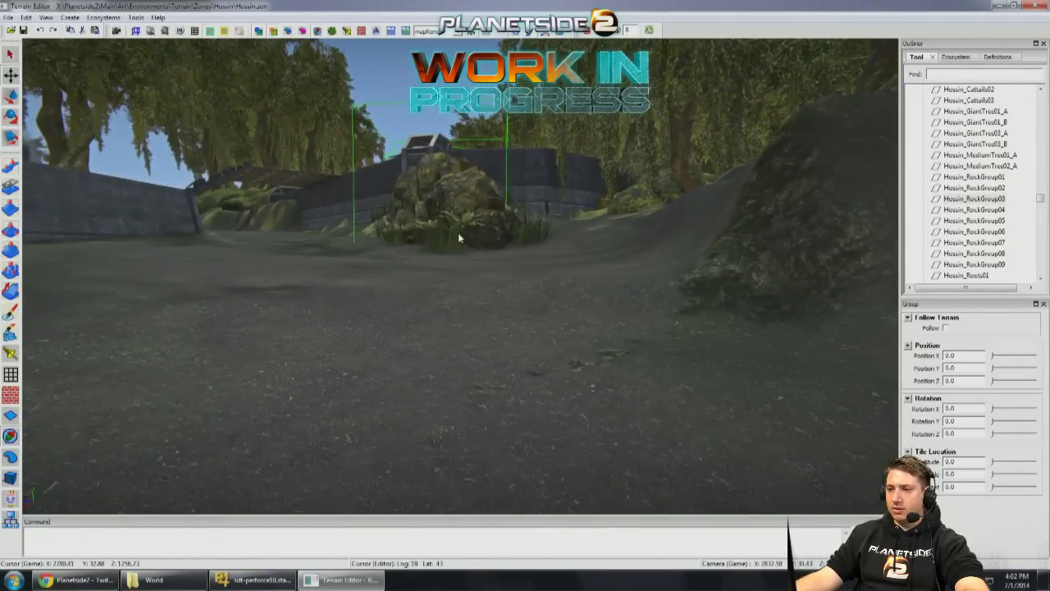
pyautogui.press('w')
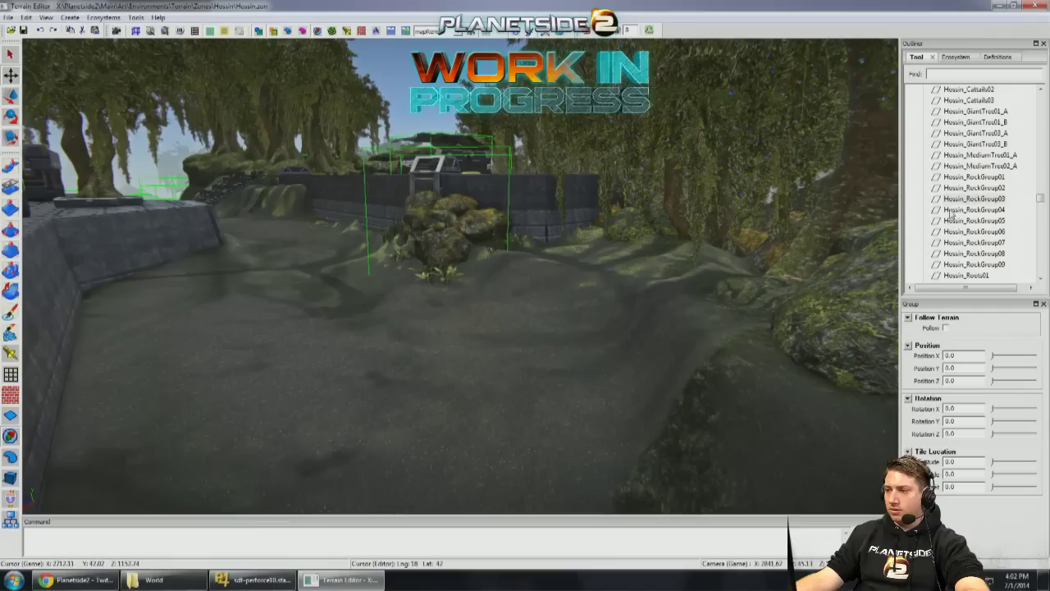
pyautogui.press('w')
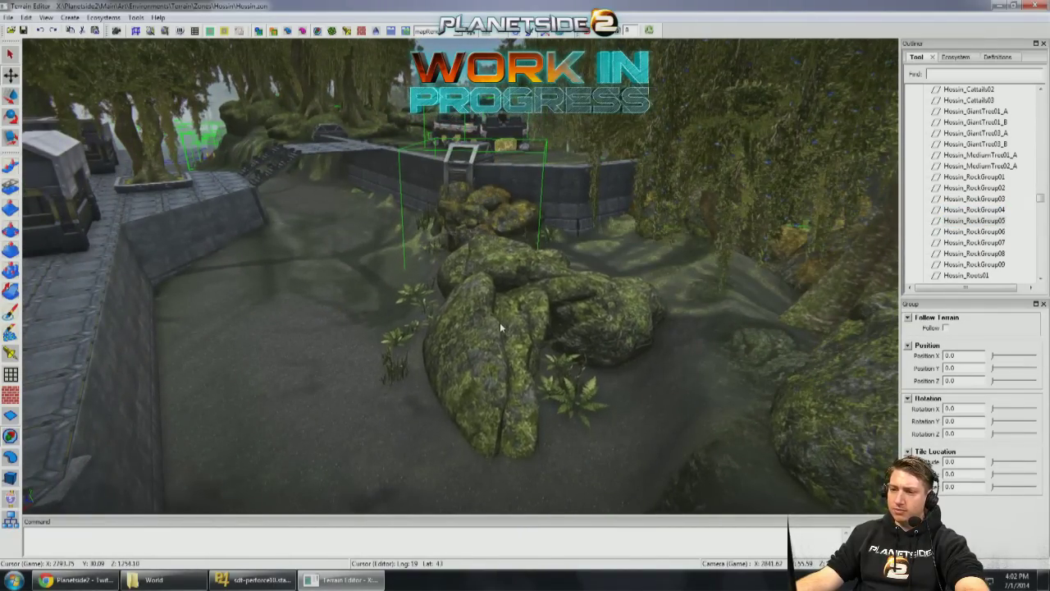
pyautogui.press('d')
pyautogui.click(945, 328)
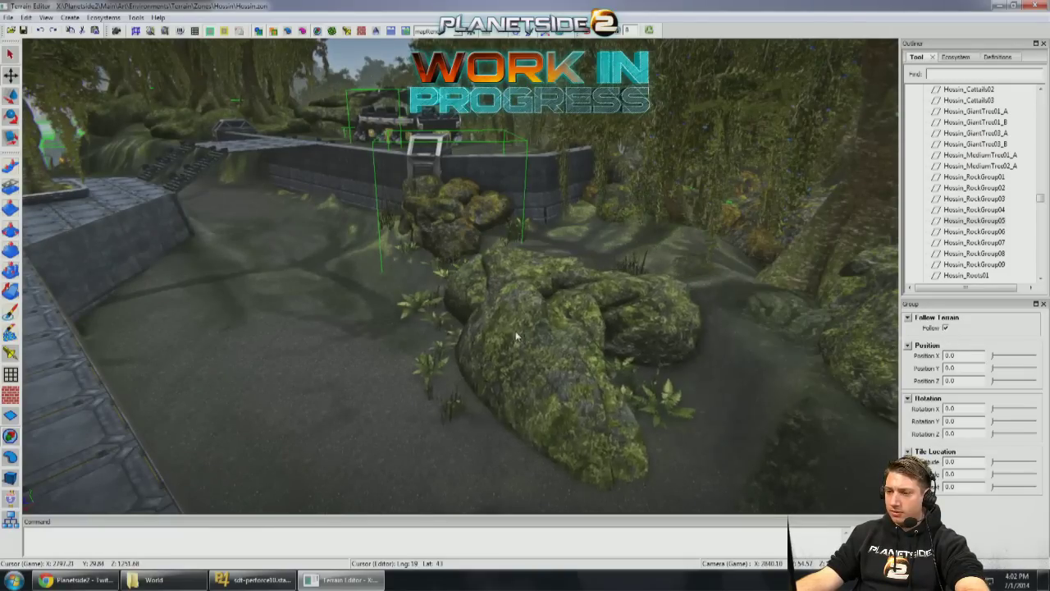
# Step: Switch back to the Pull brush and reduce its size to 11
pyautogui.click(11, 166)
pyautogui.press('d')
pyautogui.scroll(-4, 471, 374)
pyautogui.press('d')
pyautogui.moveTo(611, 361)
pyautogui.mouseDown(button='right')
pyautogui.moveTo(588, 368)
pyautogui.moveTo(566, 411)
pyautogui.moveTo(488, 331)
pyautogui.mouseUp(button='right')
# Step: Set the camera's Faster and Slower hotkeys to none in the user preferences and apply the change
pyautogui.click(26, 17)
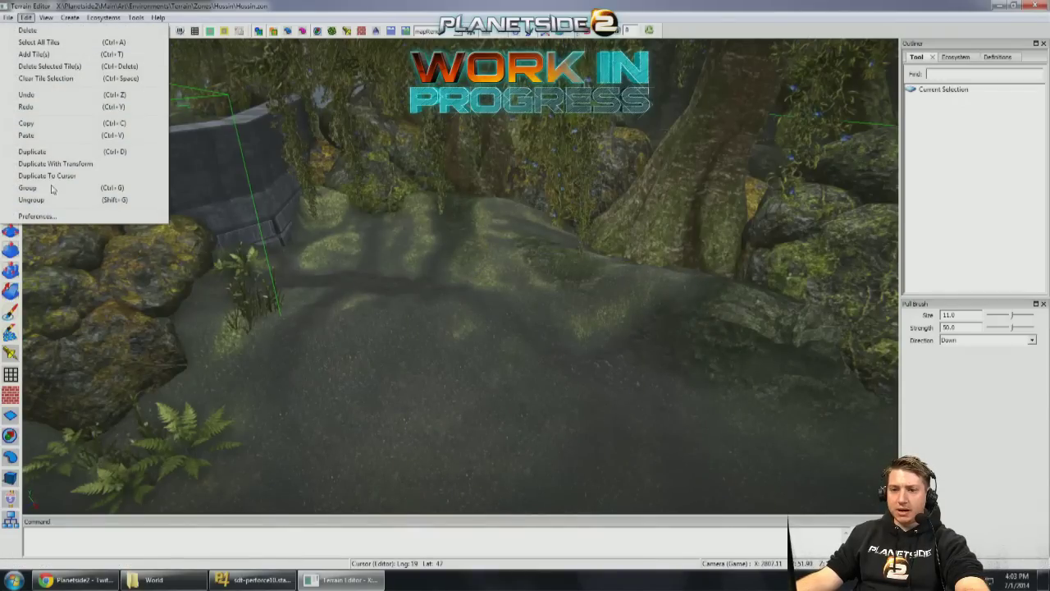
pyautogui.click(49, 217)
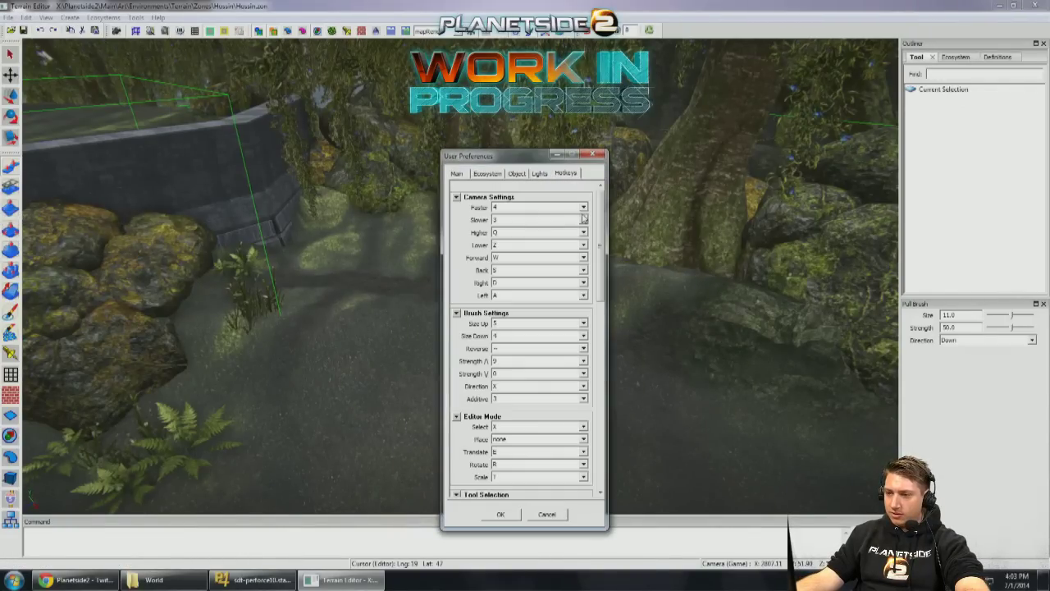
pyautogui.moveTo(598, 215)
pyautogui.mouseDown()
pyautogui.moveTo(581, 404)
pyautogui.moveTo(608, 211)
pyautogui.mouseUp()
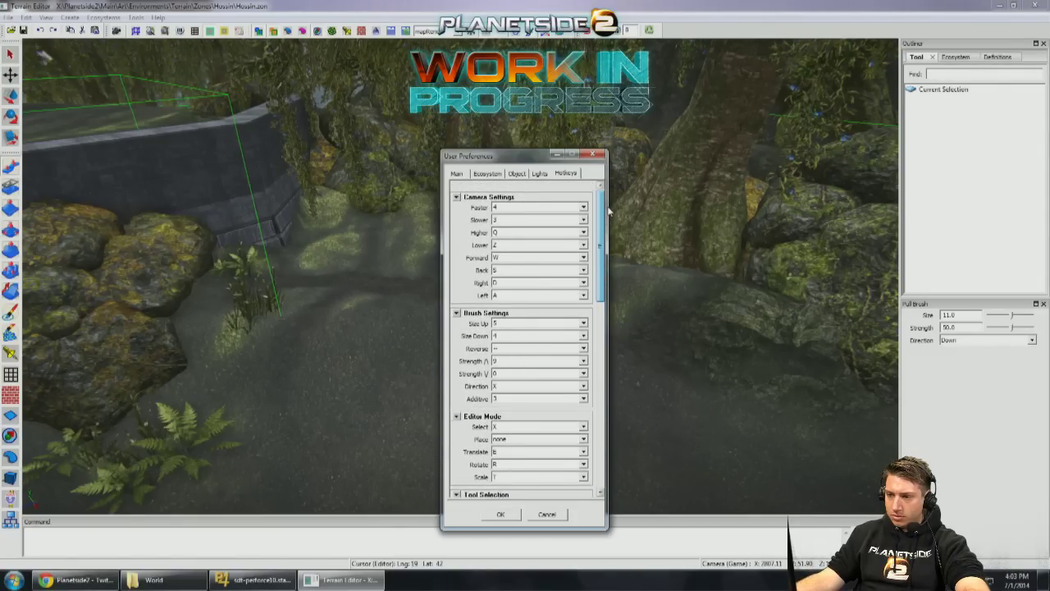
pyautogui.click(553, 207)
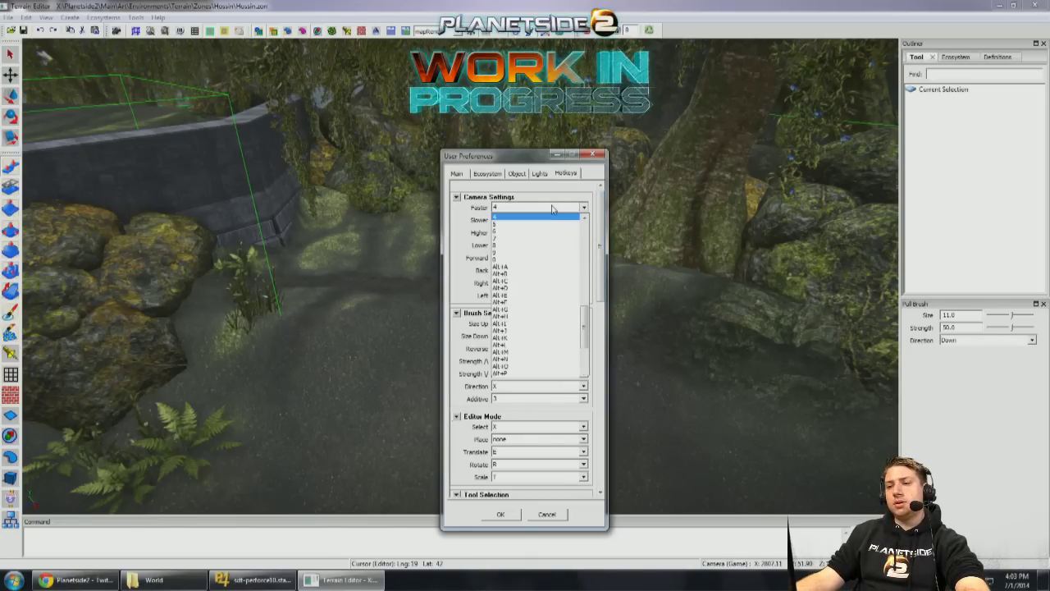
pyautogui.click(542, 217)
pyautogui.click(508, 220)
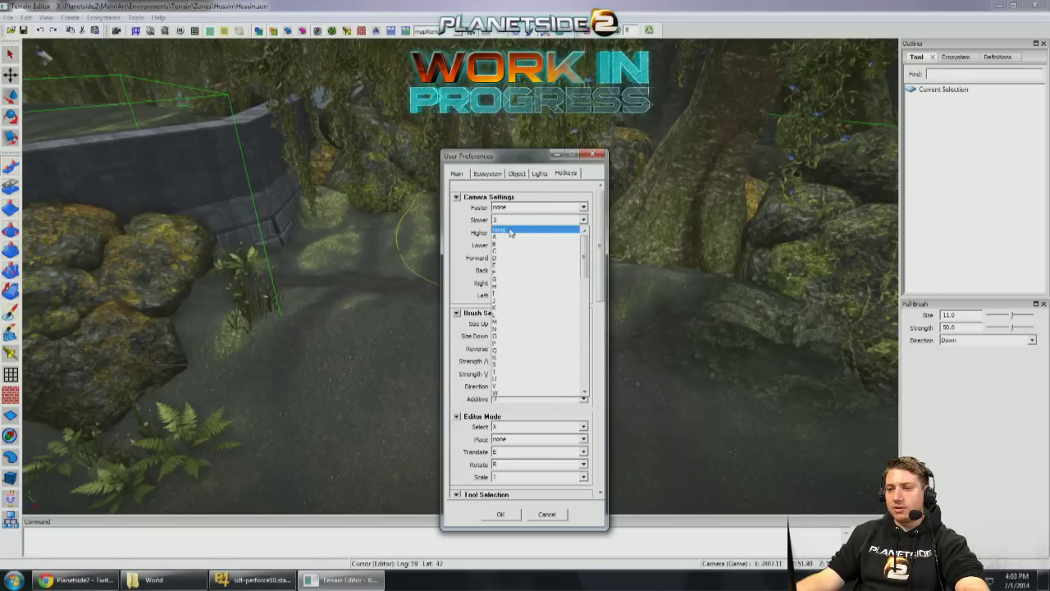
pyautogui.click(510, 230)
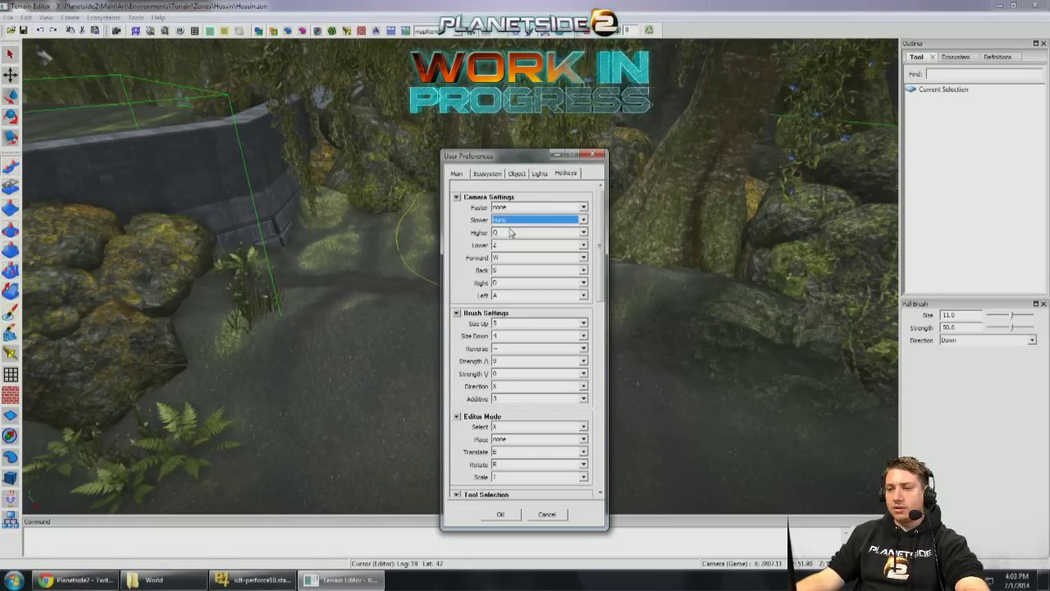
pyautogui.click(500, 515)
# Step: Place Hossin_RockGroup05 on the channel floor in front of the existing rocks by the wall
pyautogui.scroll(-5, 516, 355)
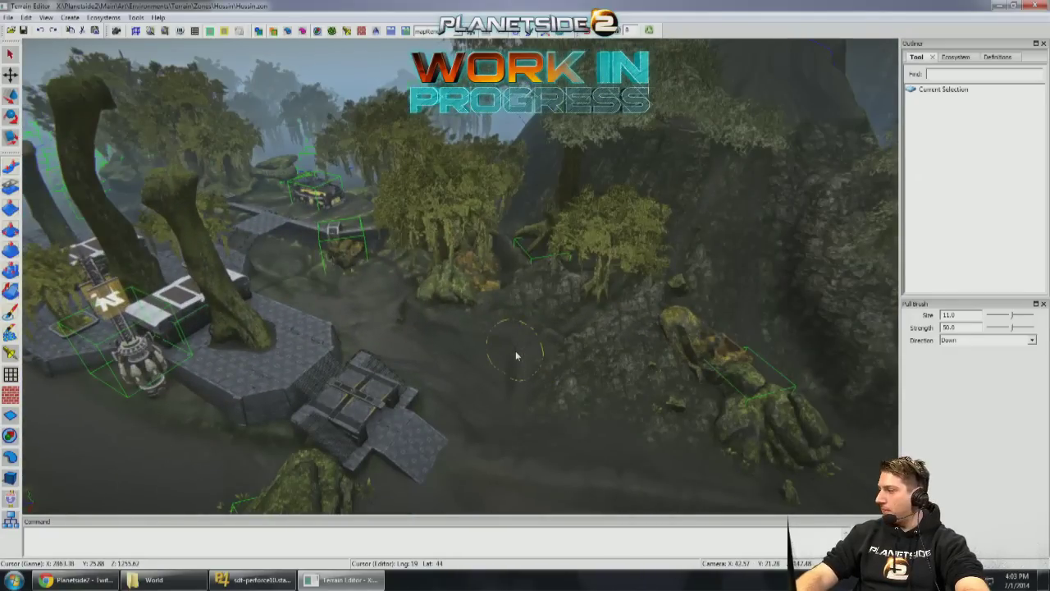
pyautogui.scroll(5, 516, 355)
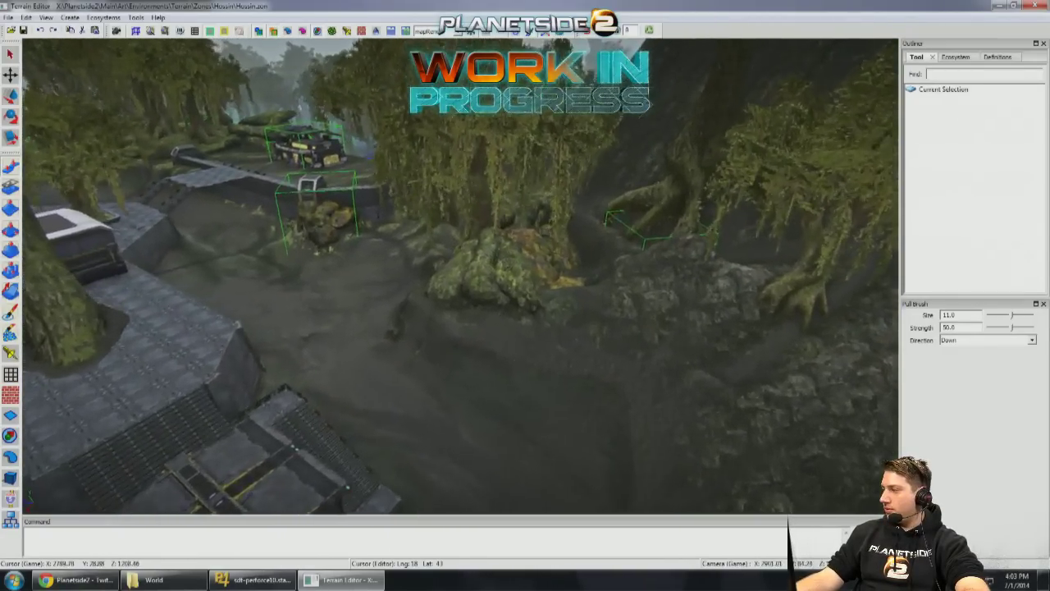
pyautogui.scroll(5, 506, 269)
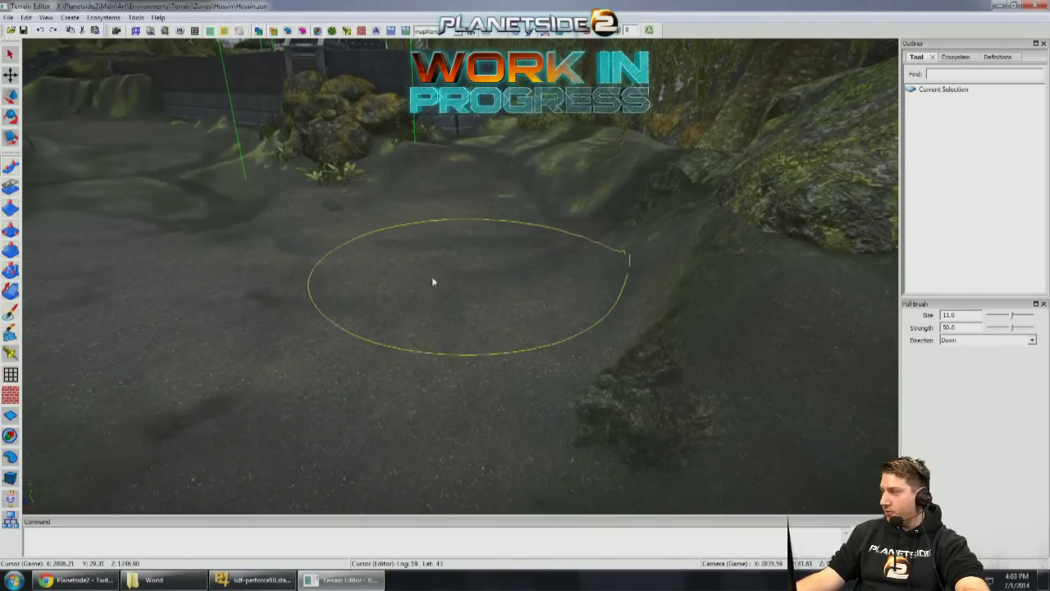
pyautogui.click(11, 398)
pyautogui.moveTo(1042, 96); pyautogui.dragTo(1042, 164)
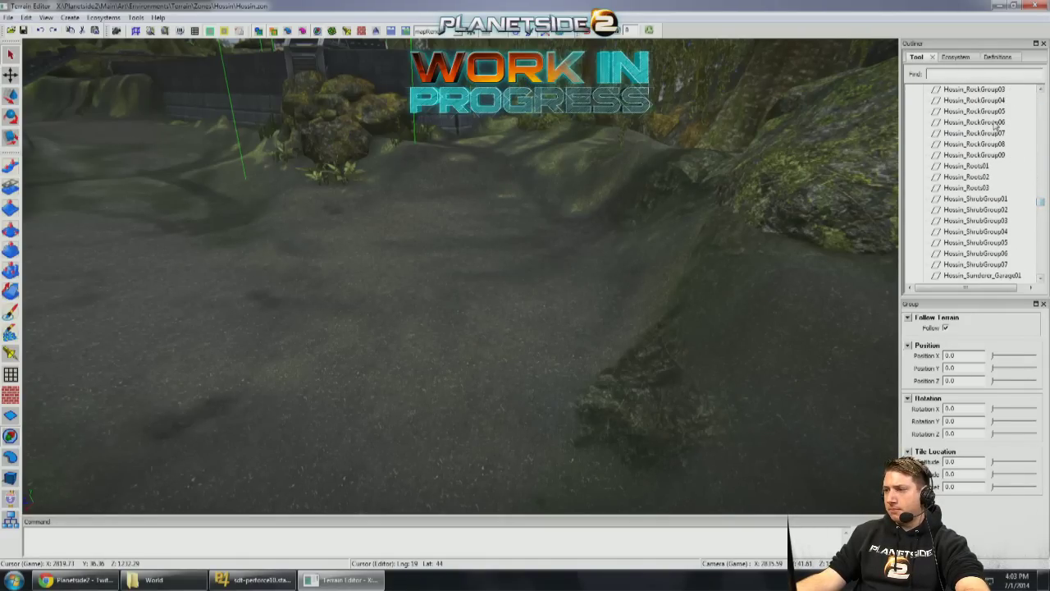
pyautogui.click(975, 111)
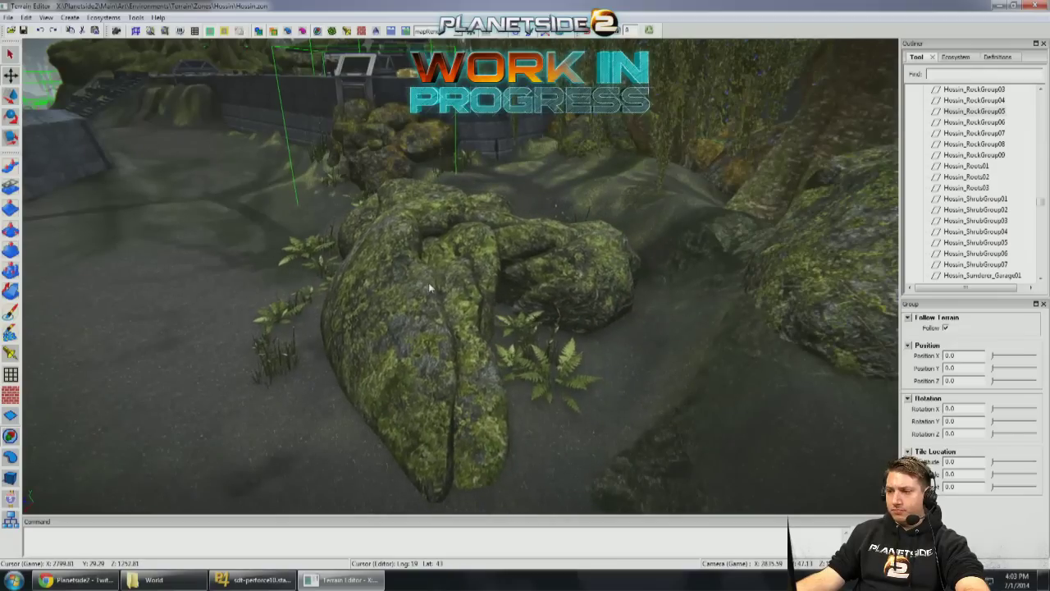
pyautogui.moveTo(417, 276); pyautogui.dragTo(487, 277, button='right')
pyautogui.click(480, 285)
# Step: Switch to the Pull brush in the Down direction and reduce its size to 8 beside the channel's rock group
pyautogui.moveTo(480, 285); pyautogui.dragTo(429, 217, button='right')
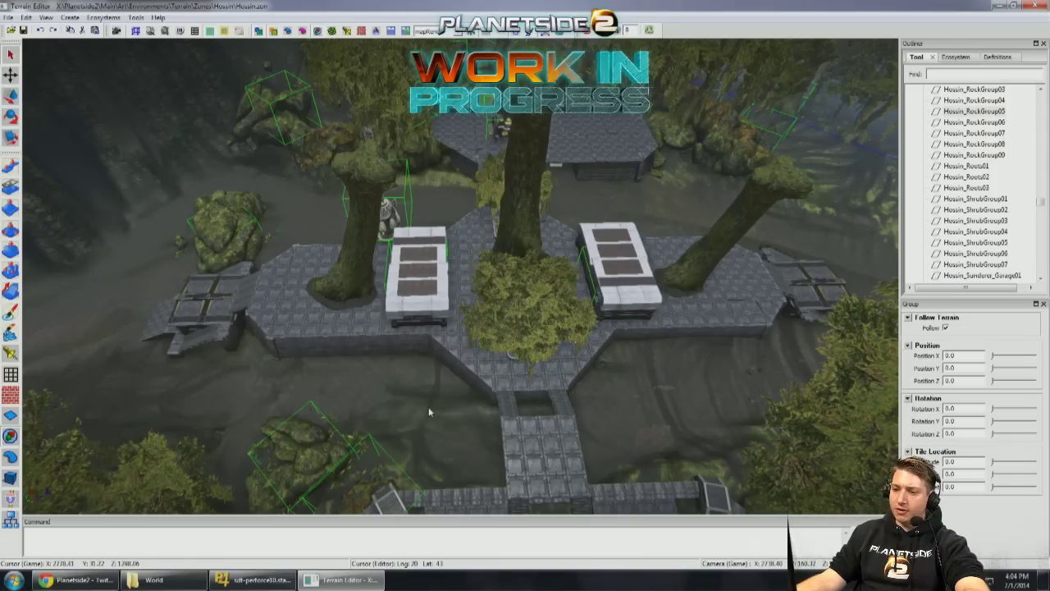
pyautogui.scroll(2, 407, 388)
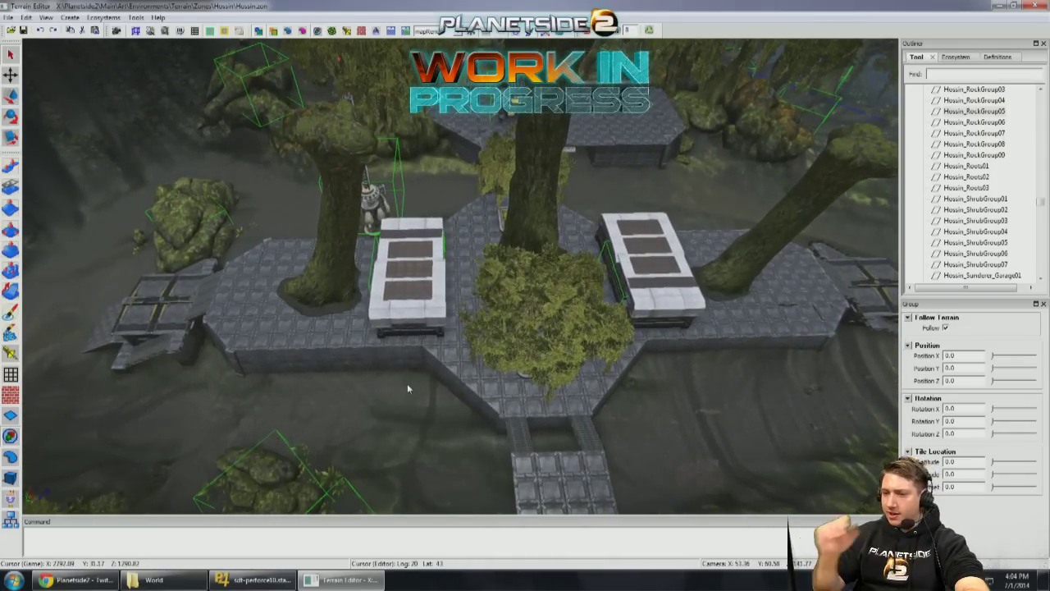
pyautogui.moveTo(407, 384); pyautogui.dragTo(488, 373, button='middle')
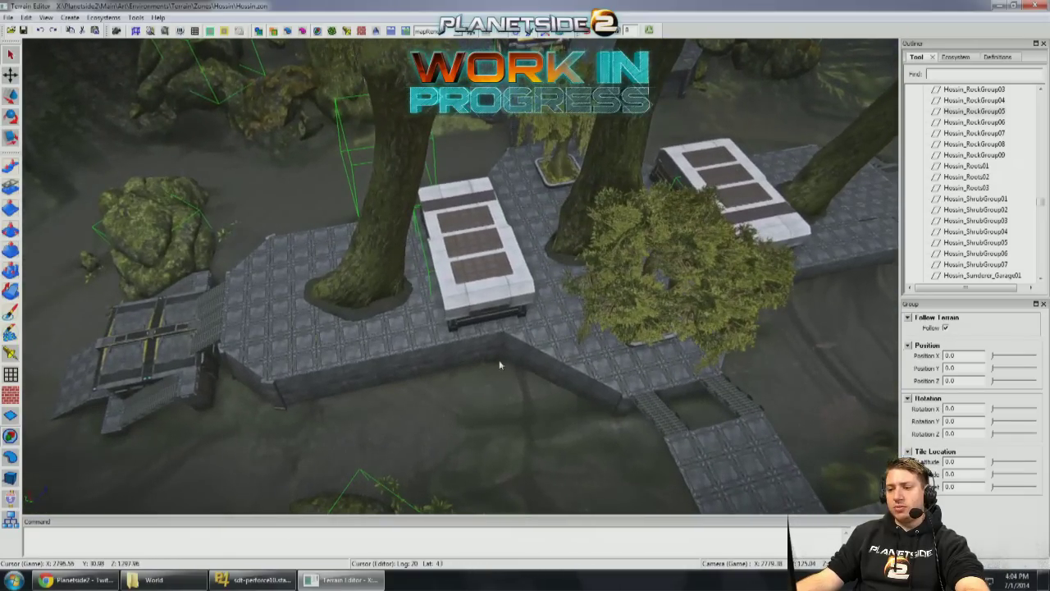
pyautogui.moveTo(546, 360); pyautogui.dragTo(363, 372, button='right')
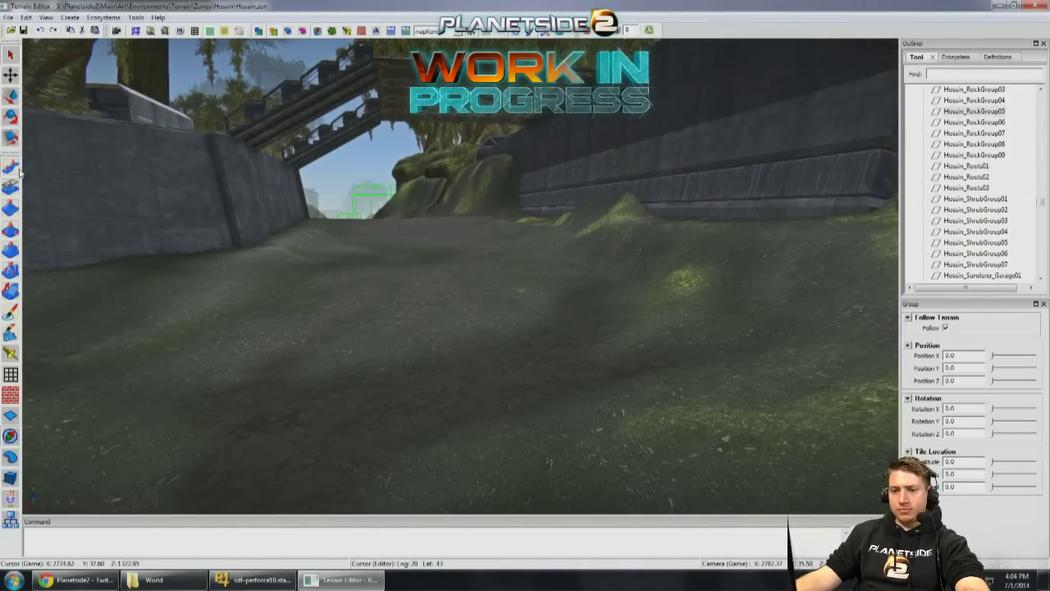
pyautogui.click(16, 169)
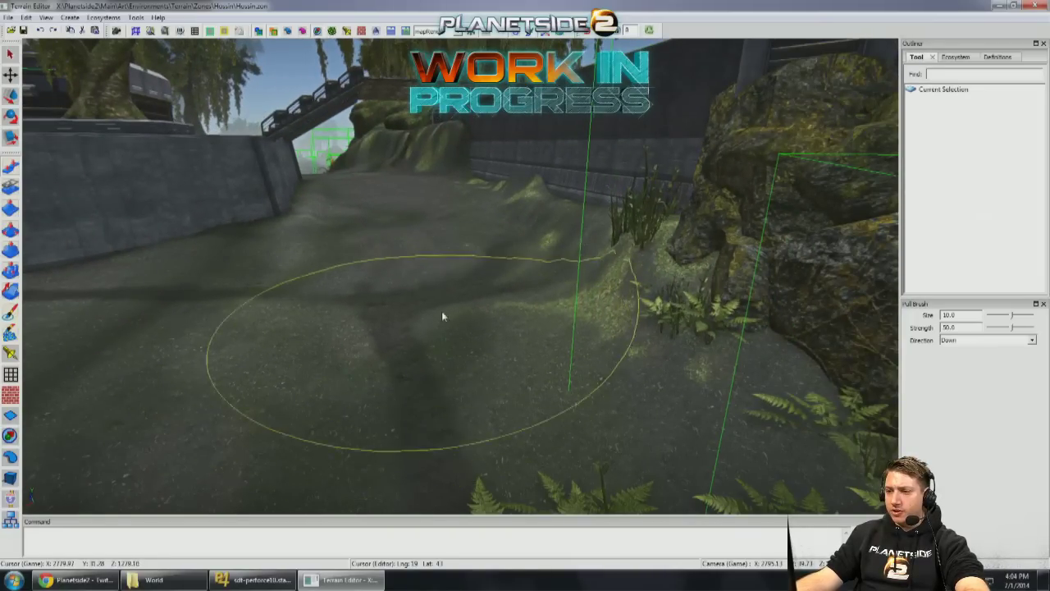
pyautogui.press('w')
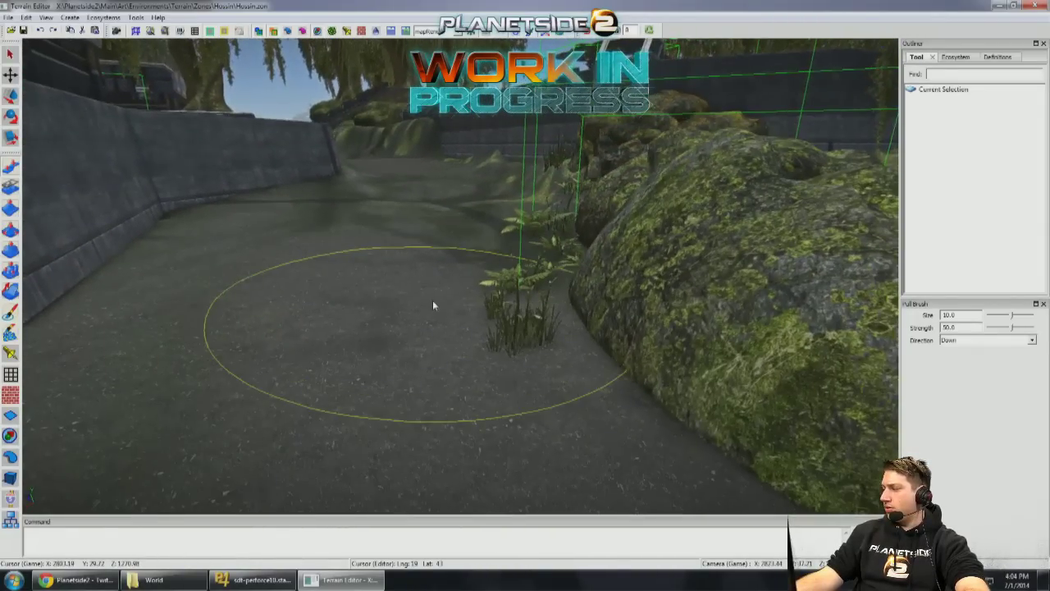
pyautogui.moveTo(434, 307)
pyautogui.mouseDown(button='right')
pyautogui.moveTo(421, 318)
pyautogui.moveTo(434, 310)
pyautogui.mouseUp(button='right')
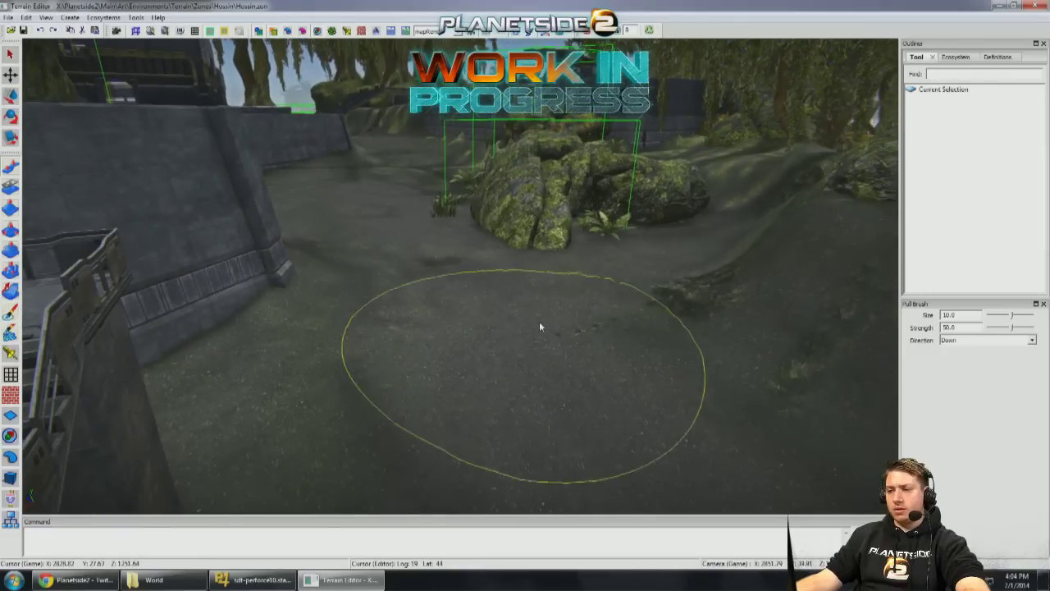
pyautogui.press('[')
pyautogui.press('[')
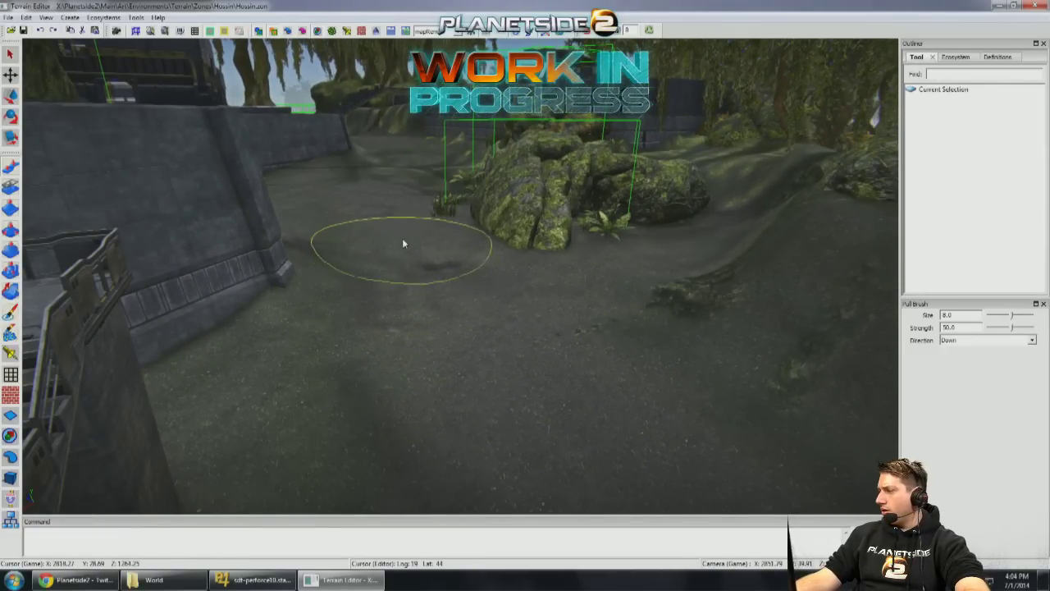
# Step: Rework the channel floor along the base walls with the Pull brush set to Down at size 10
pyautogui.moveTo(394, 217)
pyautogui.mouseDown(button='right')
pyautogui.moveTo(408, 237)
pyautogui.moveTo(361, 296)
pyautogui.moveTo(371, 325)
pyautogui.mouseUp(button='right')
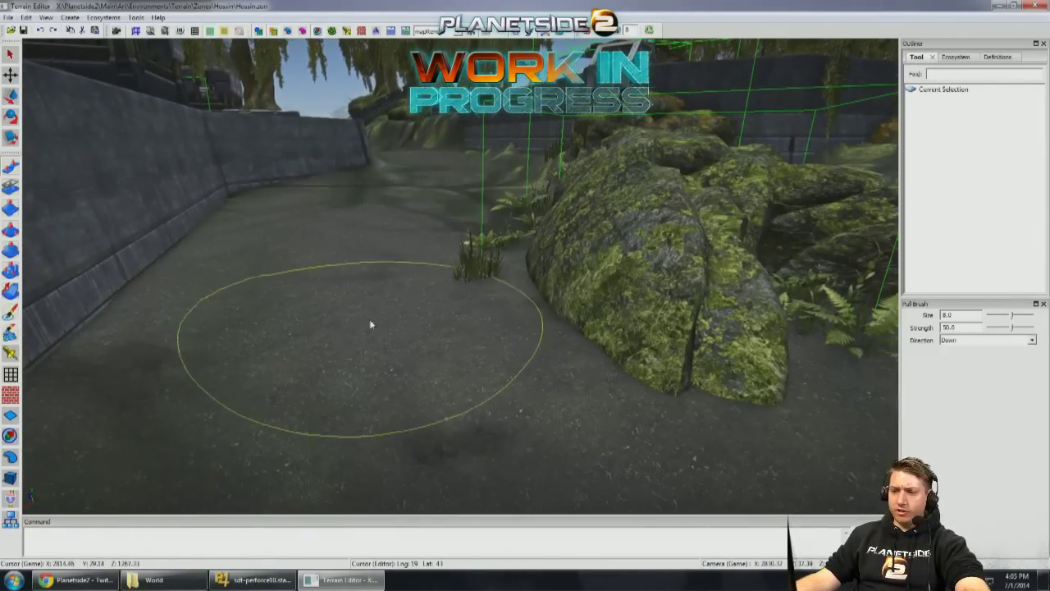
pyautogui.moveTo(398, 211)
pyautogui.mouseDown(button='right')
pyautogui.moveTo(380, 231)
pyautogui.moveTo(395, 248)
pyautogui.mouseUp(button='right')
pyautogui.moveTo(484, 202)
pyautogui.mouseDown(button='right')
pyautogui.moveTo(440, 232)
pyautogui.moveTo(419, 291)
pyautogui.mouseUp(button='right')
pyautogui.moveTo(407, 228)
pyautogui.mouseDown(button='right')
pyautogui.moveTo(394, 264)
pyautogui.moveTo(360, 274)
pyautogui.mouseUp(button='right')
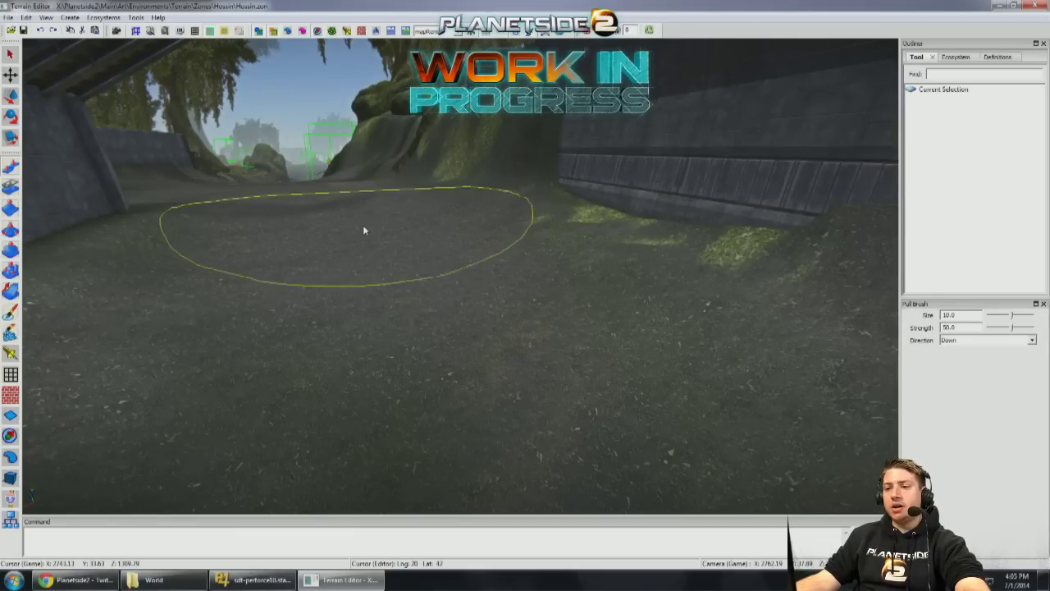
pyautogui.moveTo(354, 214)
pyautogui.mouseDown(button='right')
pyautogui.moveTo(366, 271)
pyautogui.moveTo(334, 265)
pyautogui.mouseUp(button='right')
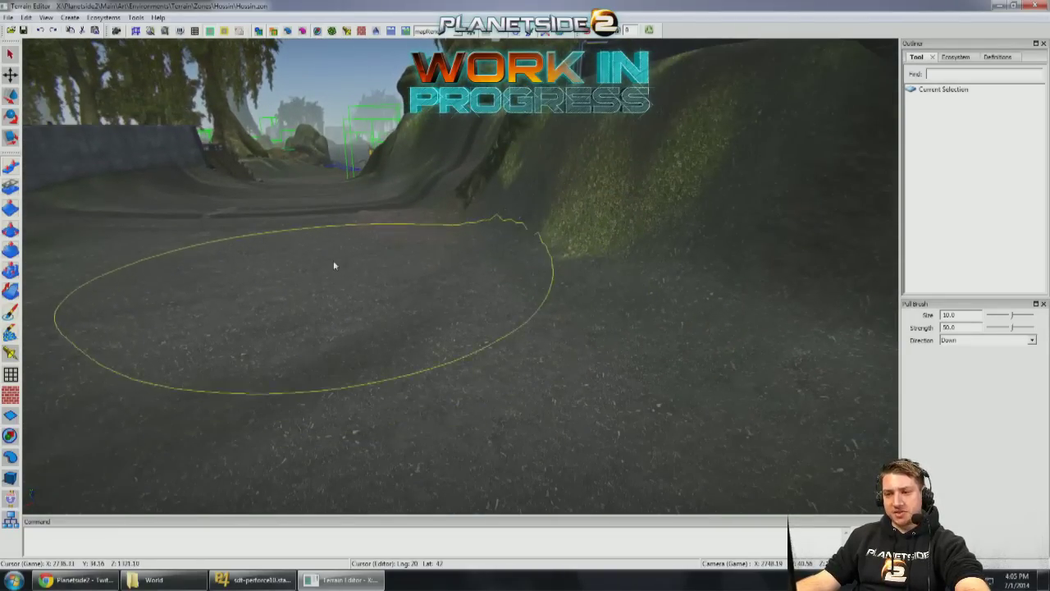
pyautogui.moveTo(308, 230)
pyautogui.mouseDown(button='right')
pyautogui.moveTo(363, 235)
pyautogui.moveTo(499, 299)
pyautogui.mouseUp(button='right')
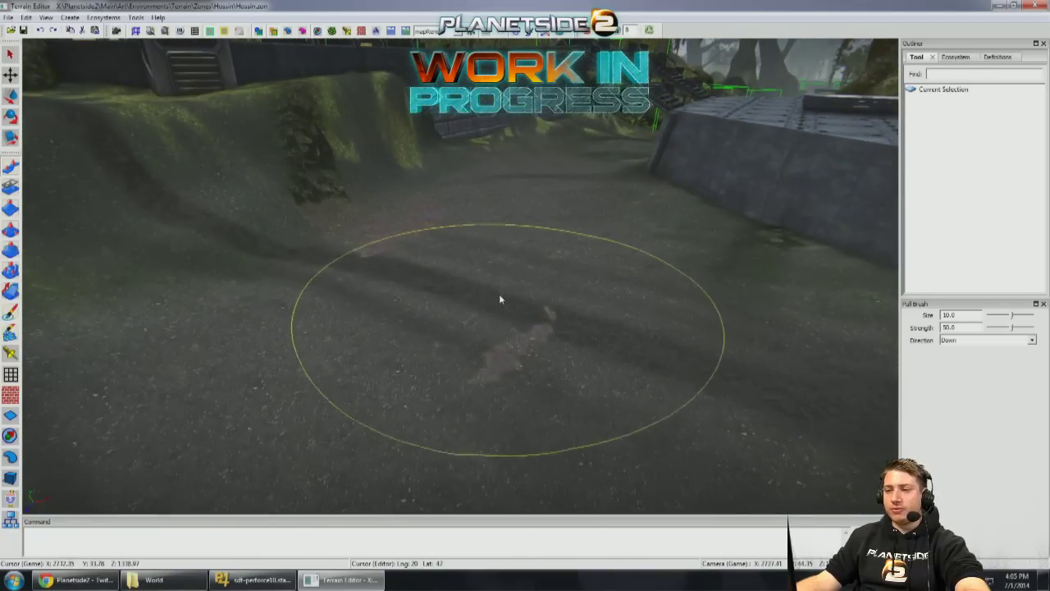
# Step: Paint the hossin_road ecosystem over the pinkish patches on the channel floor
pyautogui.moveTo(450, 264)
pyautogui.mouseDown(button='right')
pyautogui.moveTo(108, 272)
pyautogui.moveTo(246, 369)
pyautogui.moveTo(328, 270)
pyautogui.moveTo(702, 400)
pyautogui.mouseUp(button='right')
pyautogui.press('e')
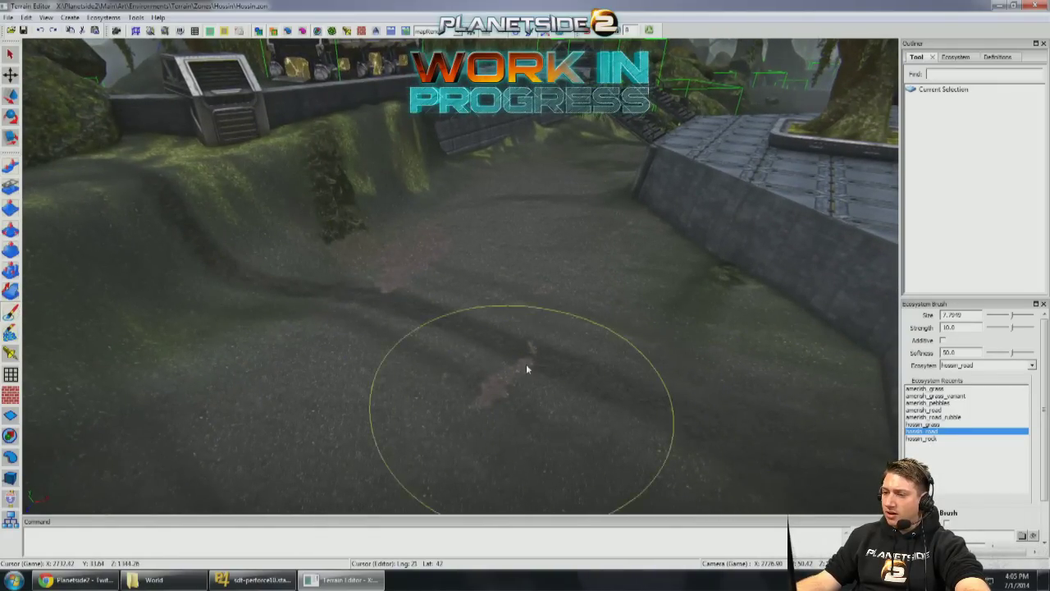
pyautogui.moveTo(428, 253); pyautogui.dragTo(931, 444, button='right')
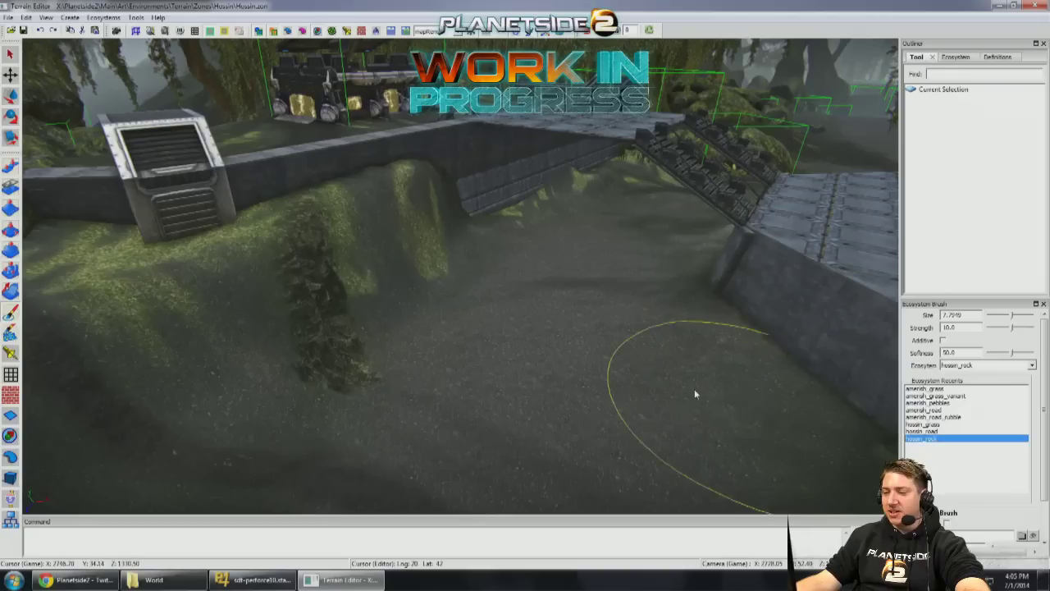
# Step: Blend the slope below the vent structure using hossin_rock and hossin_road with an Ecosystem brush size of 6.9288
pyautogui.moveTo(747, 404); pyautogui.dragTo(557, 401, button='right')
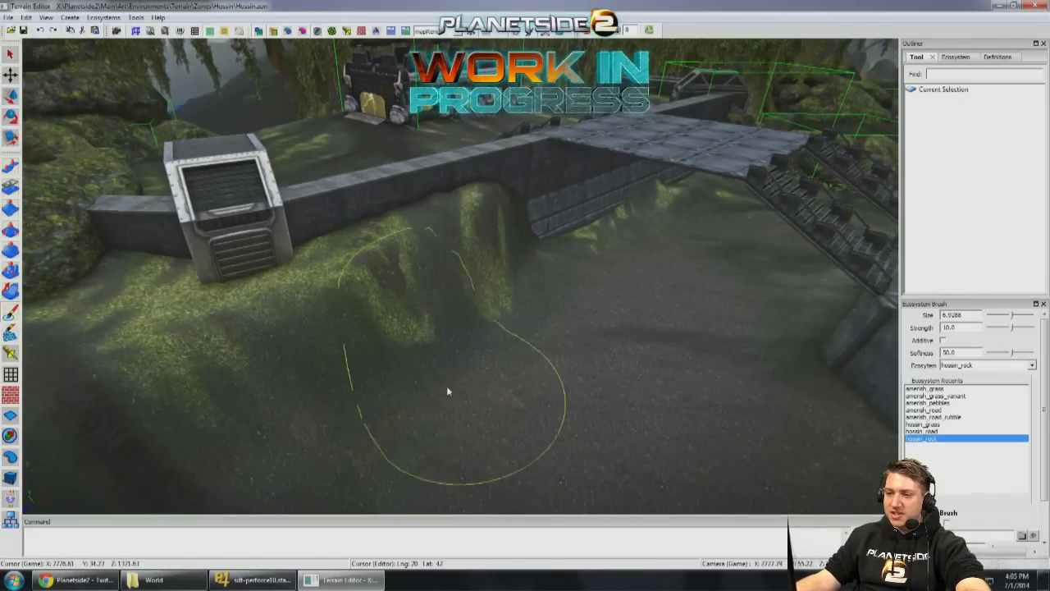
pyautogui.moveTo(712, 442); pyautogui.dragTo(925, 438, button='right')
pyautogui.moveTo(628, 372); pyautogui.dragTo(454, 328, button='right')
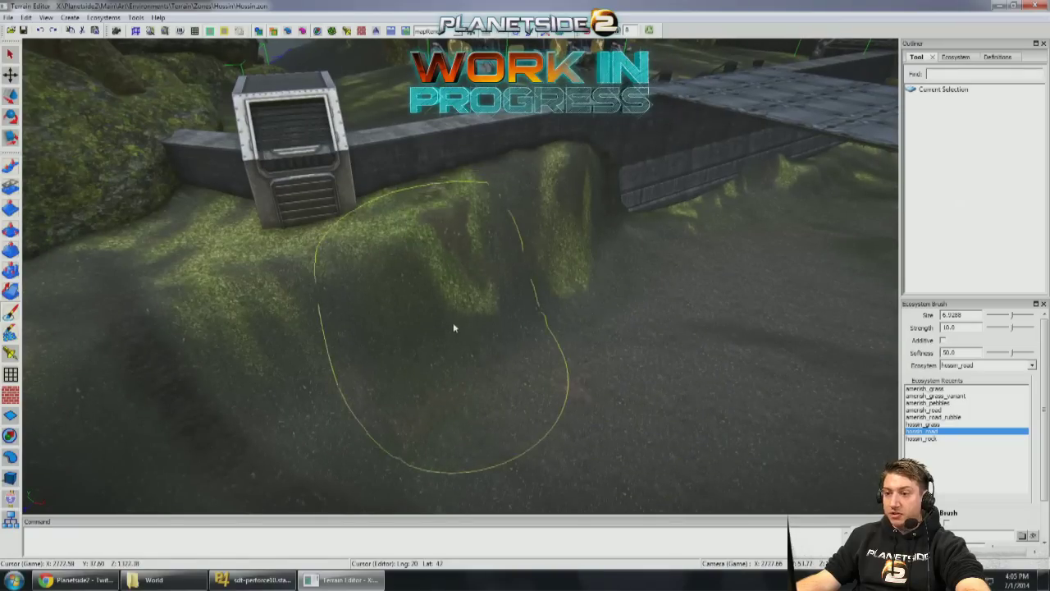
pyautogui.moveTo(452, 421); pyautogui.dragTo(605, 394, button='right')
pyautogui.moveTo(566, 363)
pyautogui.mouseDown(button='right')
pyautogui.moveTo(413, 317)
pyautogui.moveTo(394, 344)
pyautogui.moveTo(363, 356)
pyautogui.moveTo(306, 351)
pyautogui.moveTo(261, 330)
pyautogui.moveTo(59, 310)
pyautogui.moveTo(33, 293)
pyautogui.mouseUp(button='right')
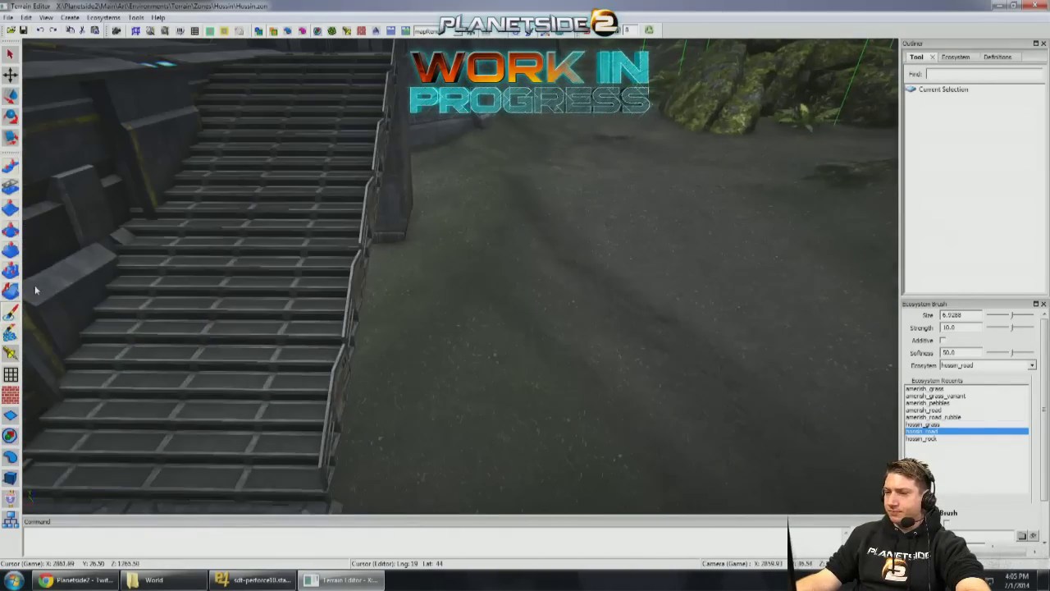
# Step: Pull down the terrain mounds between the new rock group and the bank, reducing the Pull brush size to 7
pyautogui.moveTo(232, 331); pyautogui.dragTo(25, 169, button='right')
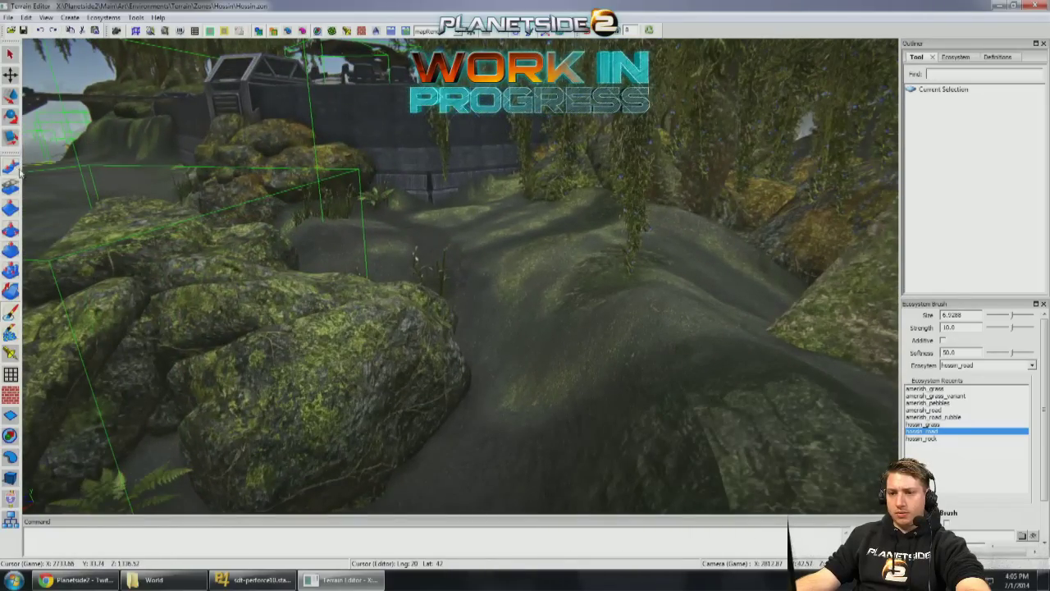
pyautogui.click(10, 167)
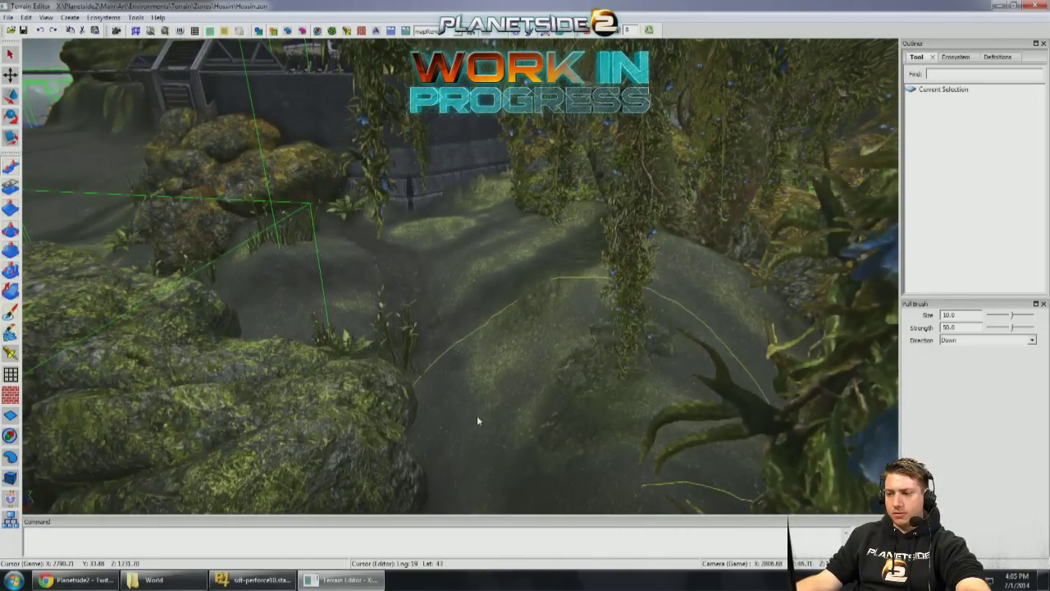
pyautogui.moveTo(531, 458); pyautogui.dragTo(452, 275, button='right')
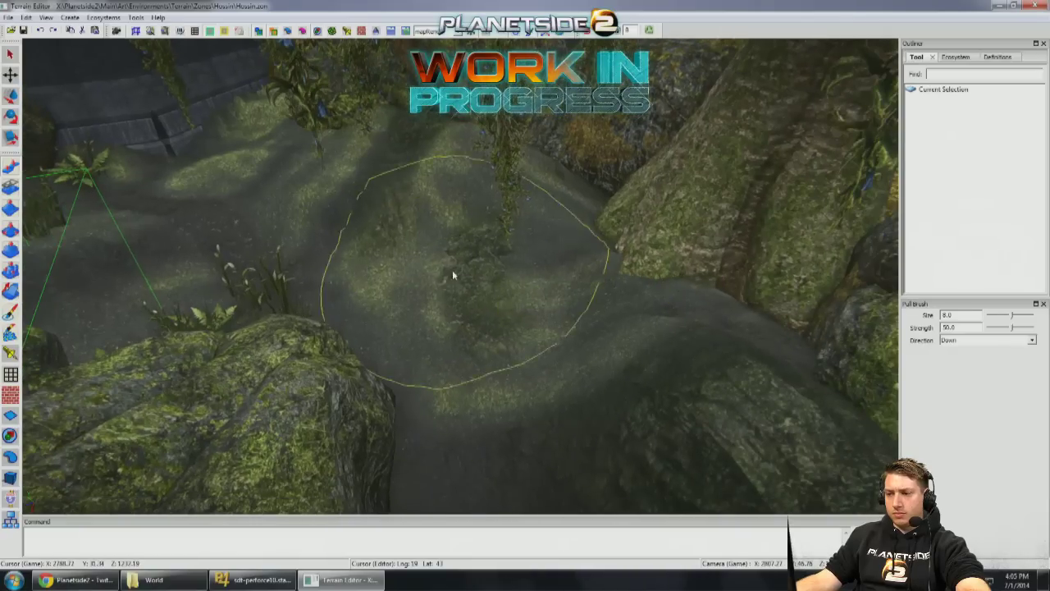
pyautogui.moveTo(407, 302); pyautogui.dragTo(452, 405, button='right')
pyautogui.moveTo(343, 260)
pyautogui.mouseDown(button='right')
pyautogui.moveTo(350, 209)
pyautogui.moveTo(407, 277)
pyautogui.mouseUp(button='right')
pyautogui.scroll(-1, 365, 345)
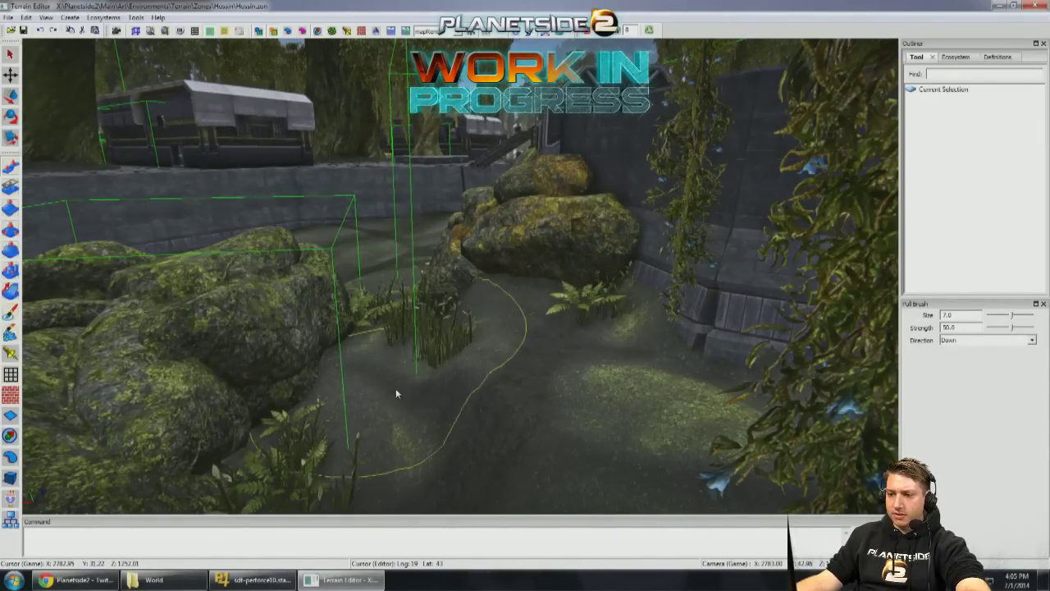
pyautogui.moveTo(405, 439); pyautogui.dragTo(440, 363, button='right')
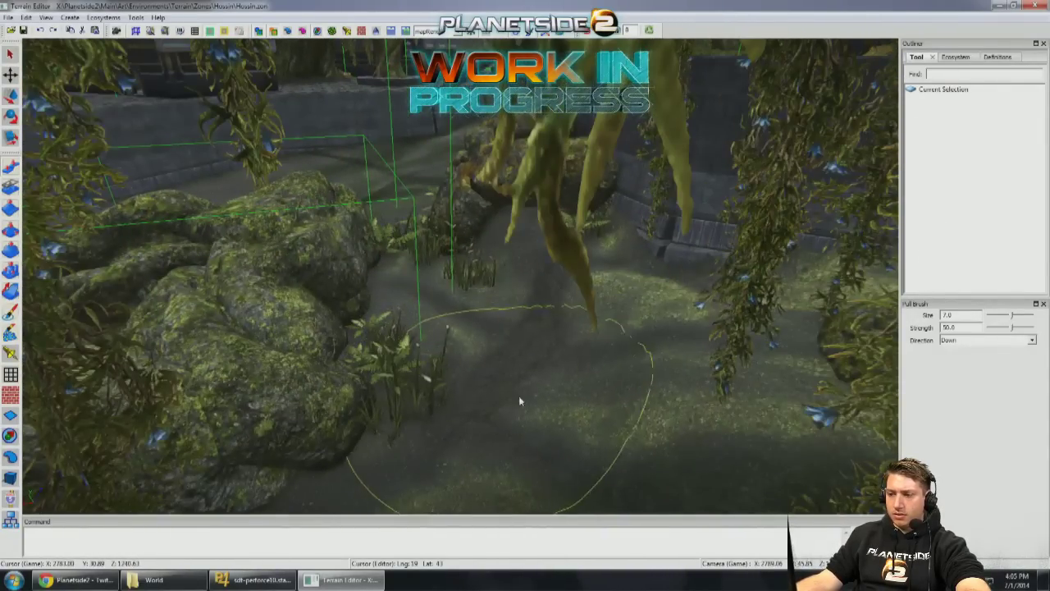
# Step: Select the Hossin_RockGroup05 in the middle of the channel floor and lower it to a Z offset of -1.43127
pyautogui.moveTo(546, 424)
pyautogui.mouseDown(button='right')
pyautogui.moveTo(544, 394)
pyautogui.moveTo(512, 392)
pyautogui.moveTo(558, 393)
pyautogui.moveTo(499, 392)
pyautogui.moveTo(578, 394)
pyautogui.moveTo(361, 390)
pyautogui.mouseUp(button='right')
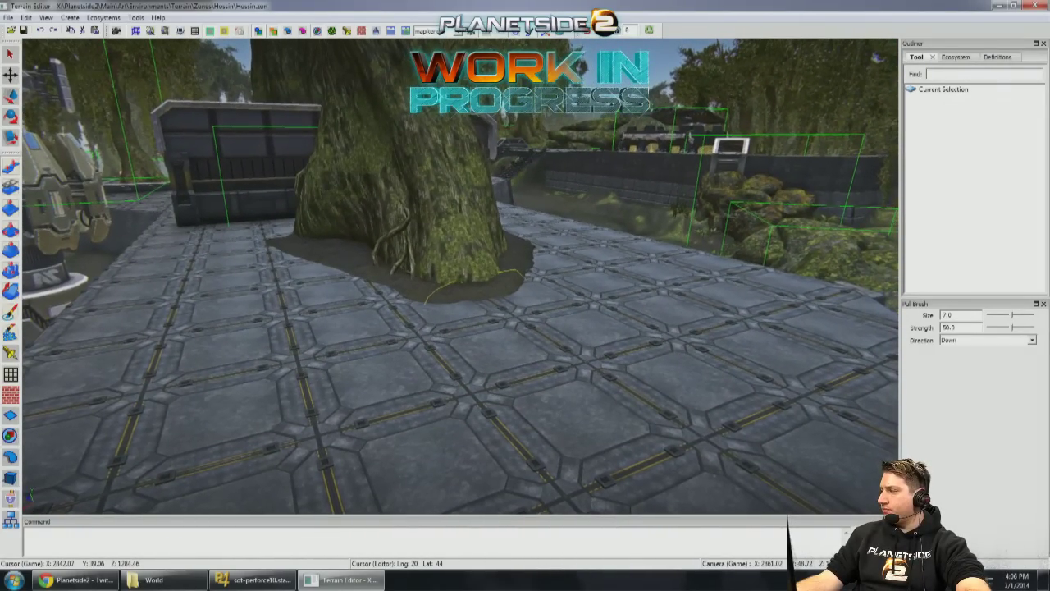
pyautogui.moveTo(361, 390)
pyautogui.mouseDown(button='right')
pyautogui.moveTo(344, 395)
pyautogui.moveTo(413, 356)
pyautogui.moveTo(378, 354)
pyautogui.moveTo(488, 338)
pyautogui.moveTo(271, 385)
pyautogui.moveTo(303, 433)
pyautogui.moveTo(361, 455)
pyautogui.moveTo(555, 337)
pyautogui.mouseUp(button='right')
pyautogui.moveTo(361, 447); pyautogui.dragTo(218, 441, button='right')
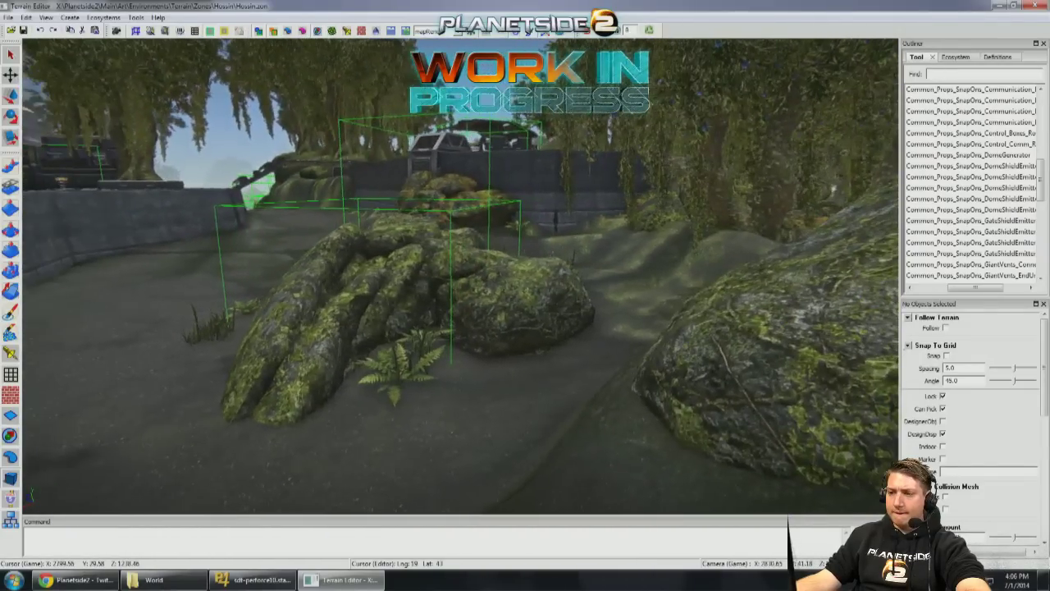
pyautogui.moveTo(269, 402); pyautogui.dragTo(8, 550, button='right')
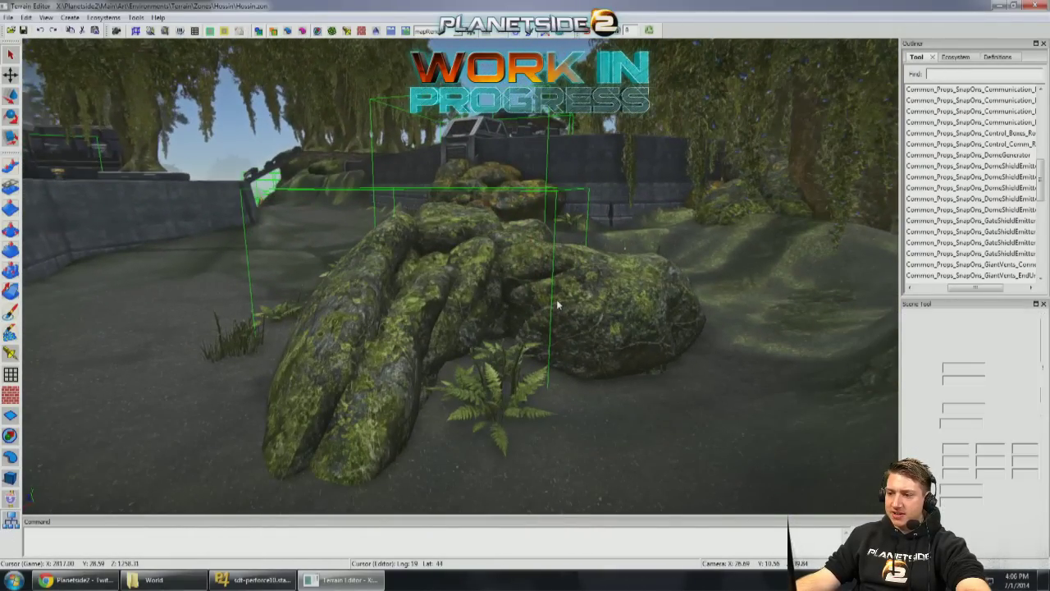
pyautogui.click(612, 302)
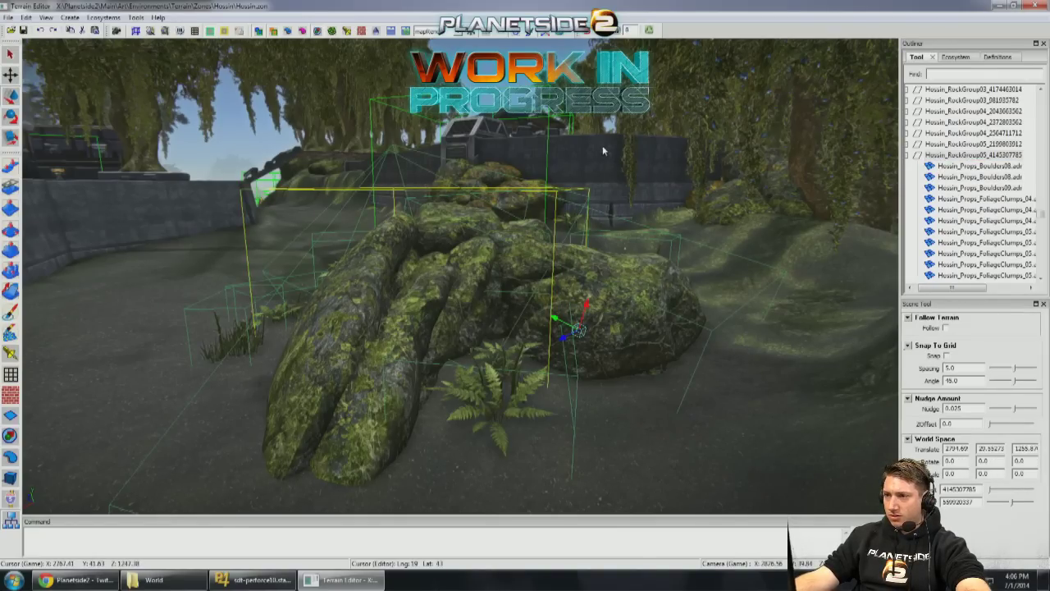
pyautogui.moveTo(576, 312)
pyautogui.mouseDown(button='right')
pyautogui.moveTo(542, 321)
pyautogui.moveTo(568, 328)
pyautogui.mouseUp(button='right')
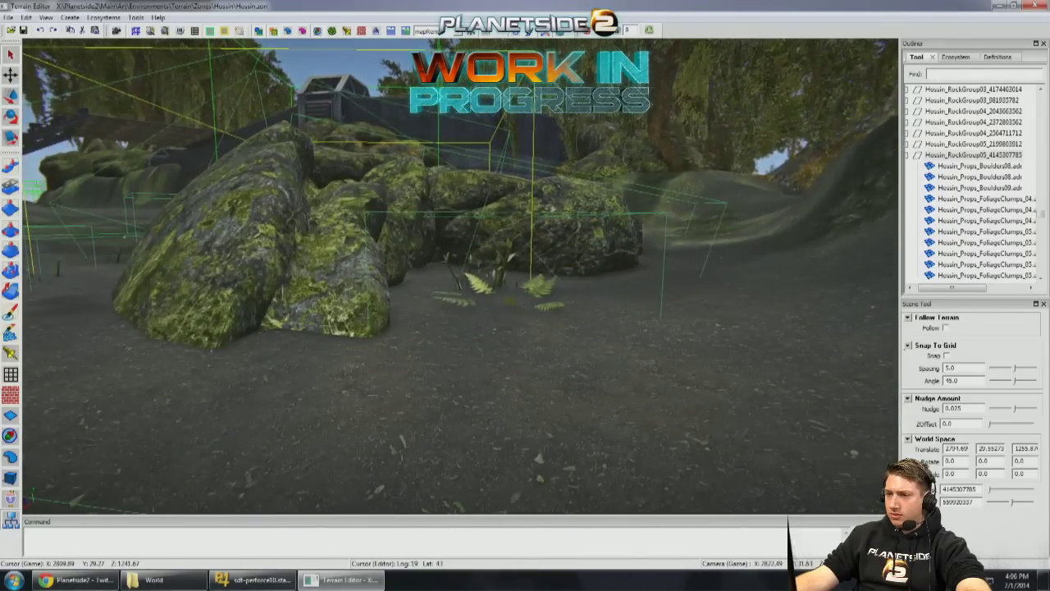
pyautogui.press('f')
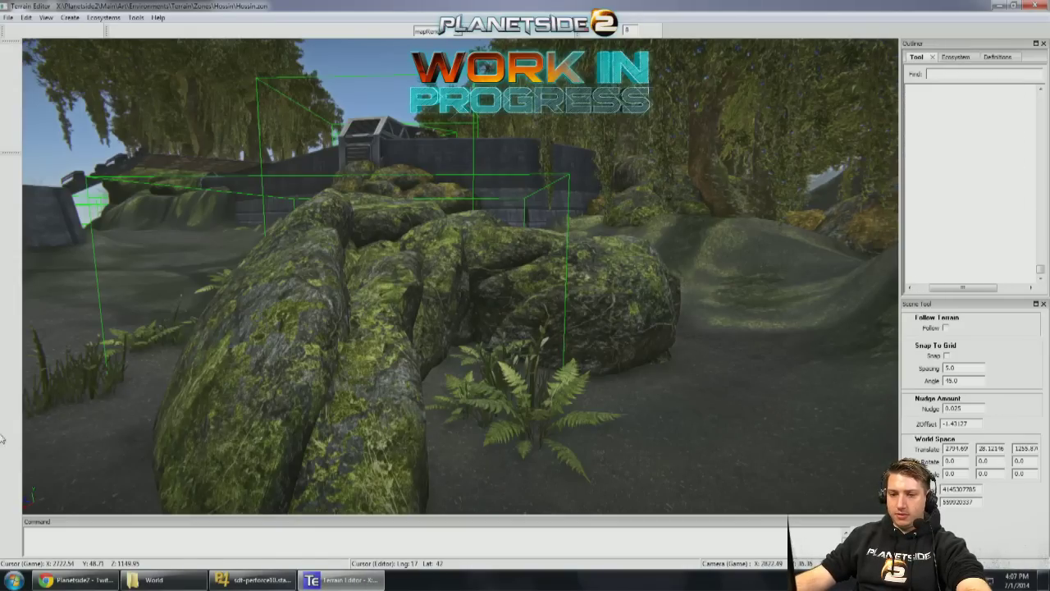
# Step: Browse the available object templates to the StaticVehicles set under Common DPO
pyautogui.scroll(-10, 977, 135)
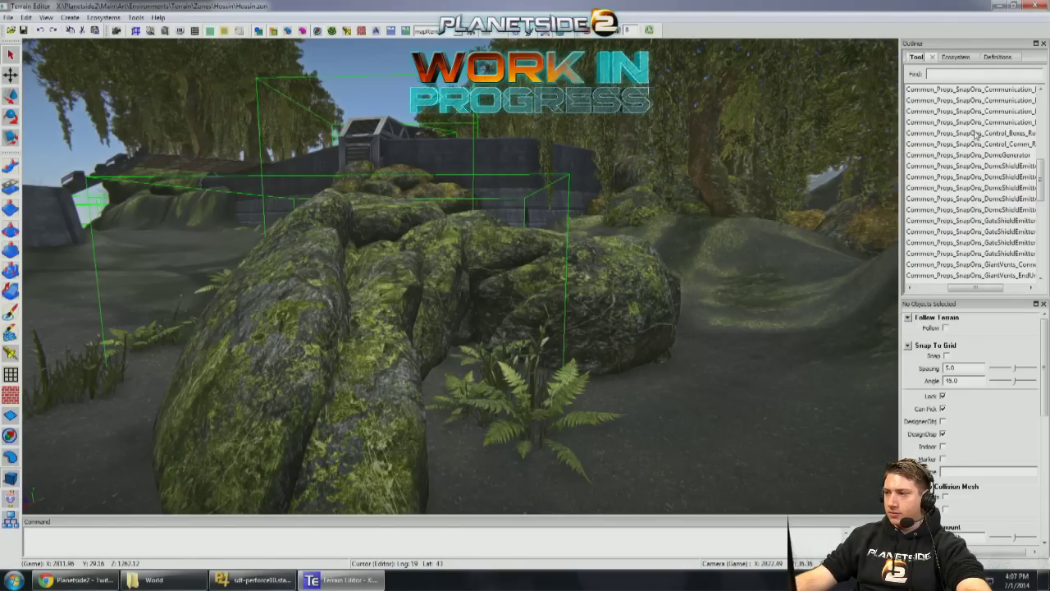
pyautogui.scroll(10, 951, 137)
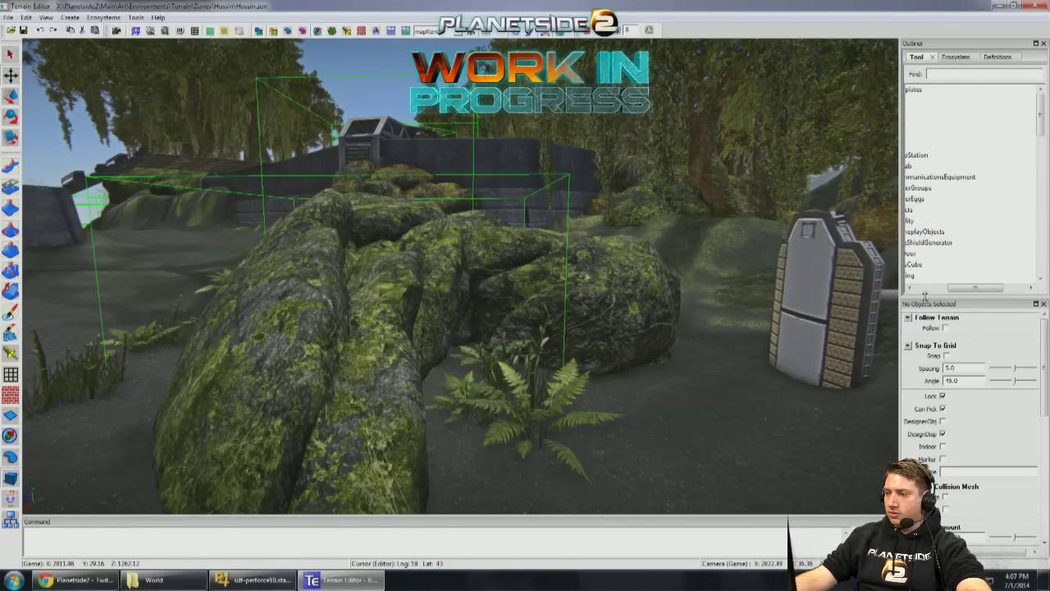
pyautogui.hscroll(-5, 955, 154)
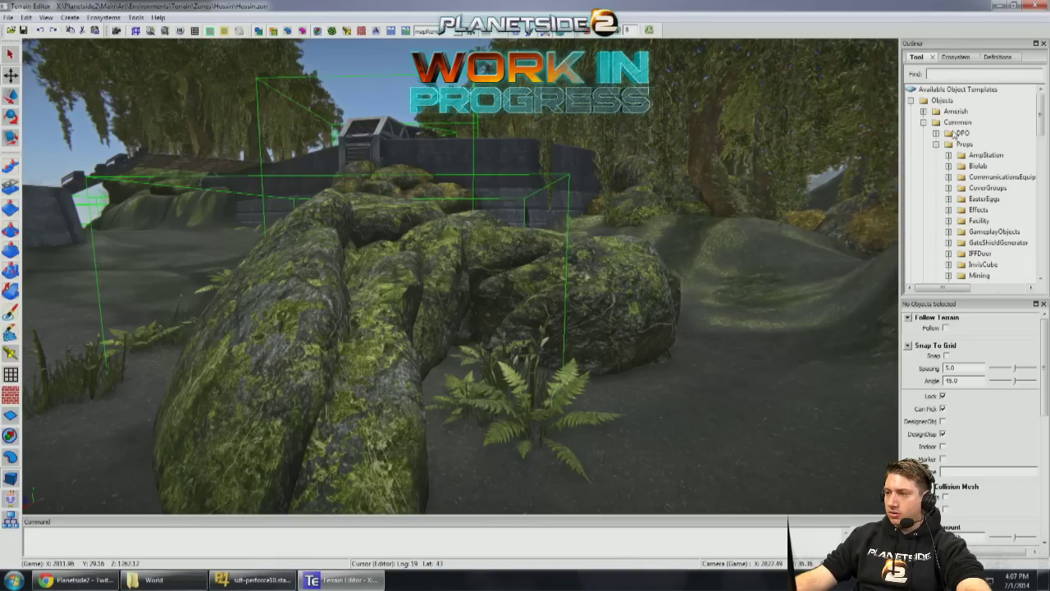
pyautogui.doubleClick(982, 256)
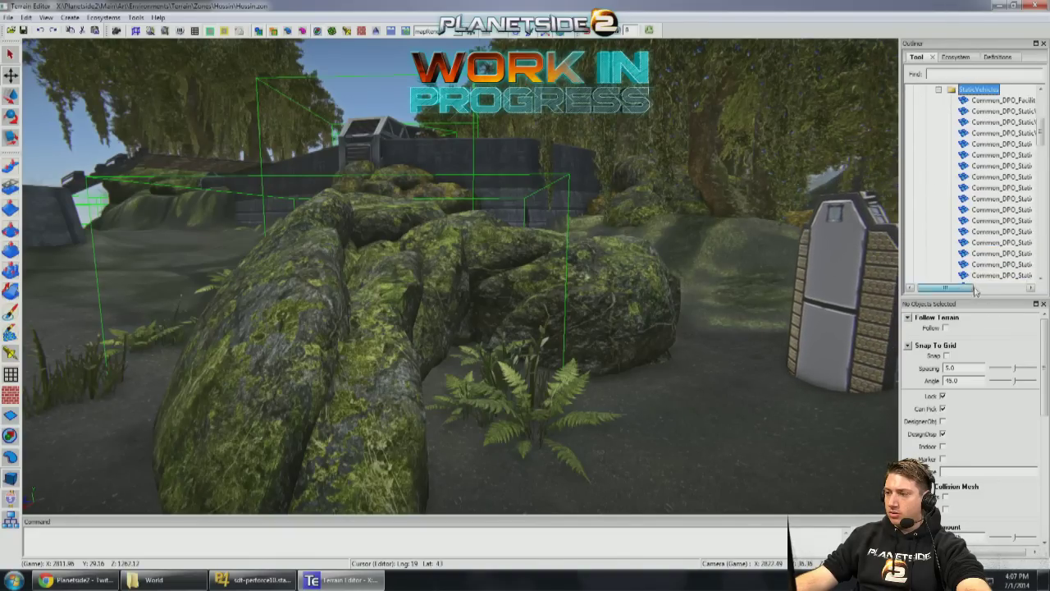
pyautogui.scroll(-3, 974, 155)
# Step: Preview the StaticVehicles_Sunderer object on the channel floor beside the rock group to compare its scale
pyautogui.click(977, 243)
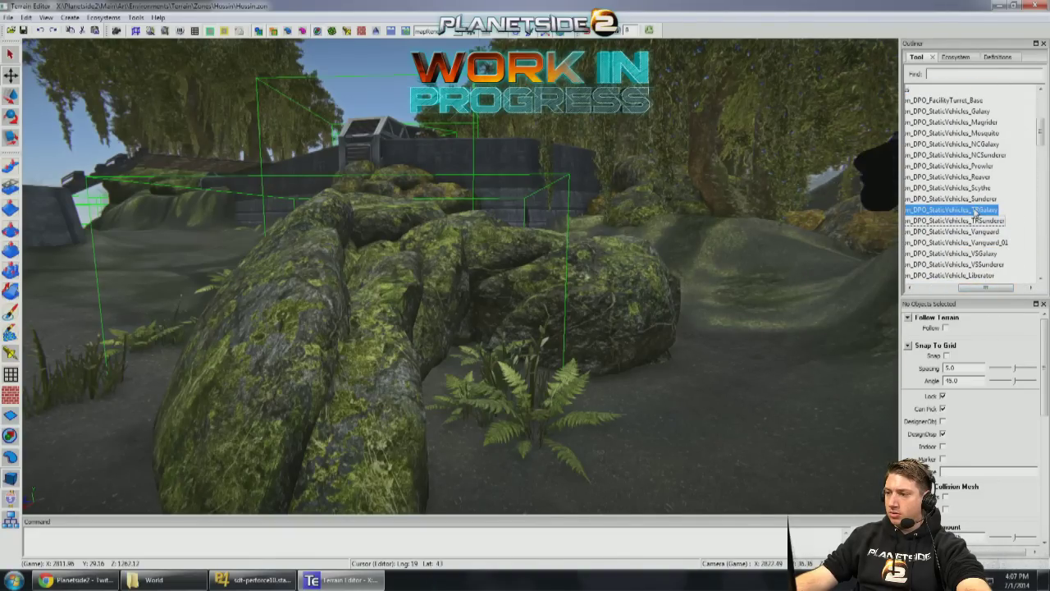
pyautogui.scroll(-3, 689, 273)
pyautogui.scroll(3, 564, 337)
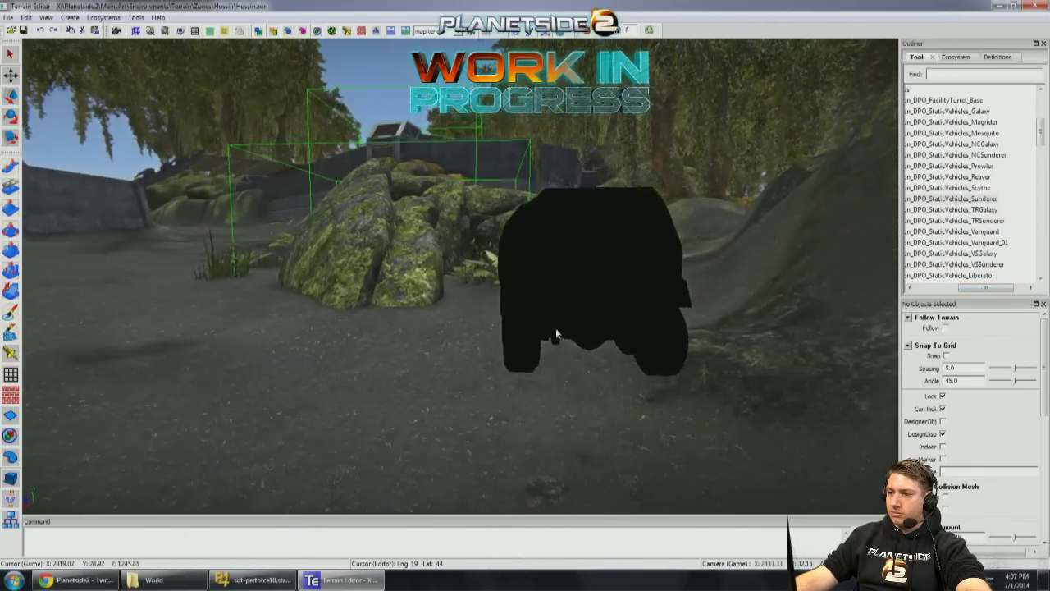
pyautogui.scroll(-3, 564, 337)
pyautogui.scroll(2, 542, 339)
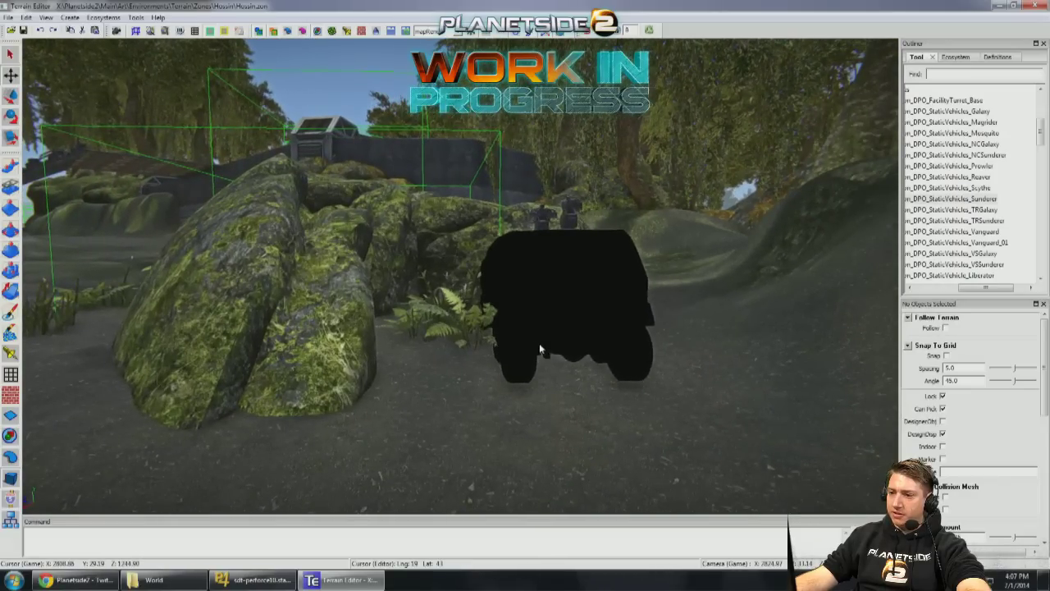
# Step: Lower the Hossin_Props_Boulders08 rock in the channel group beside the Sunderer, and select the neighbouring Hossin_Props_Boulders09 rock
pyautogui.scroll(5, 522, 342)
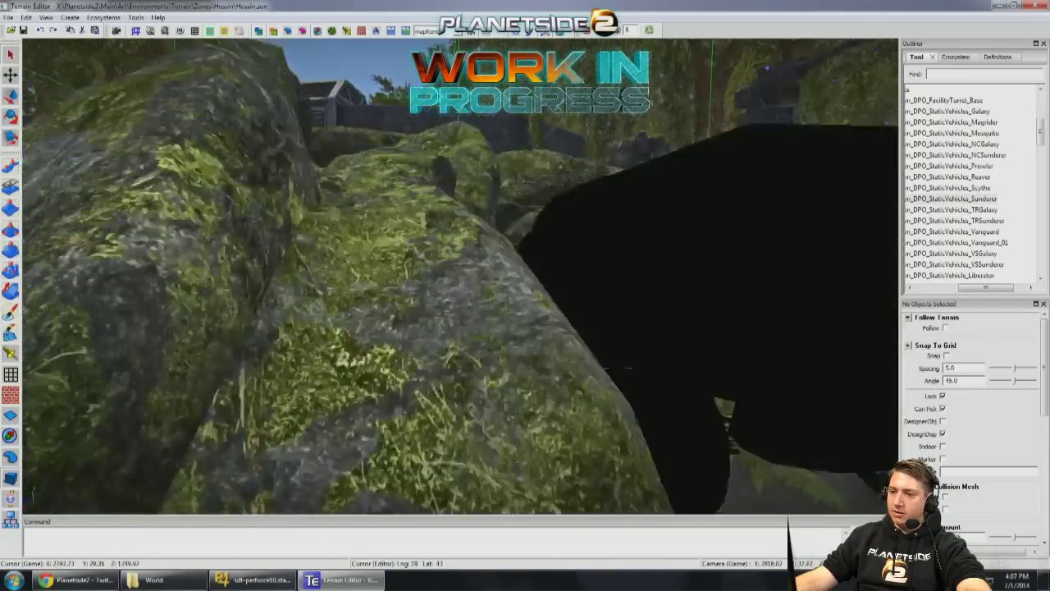
pyautogui.moveTo(590, 82); pyautogui.dragTo(487, 218, button='right')
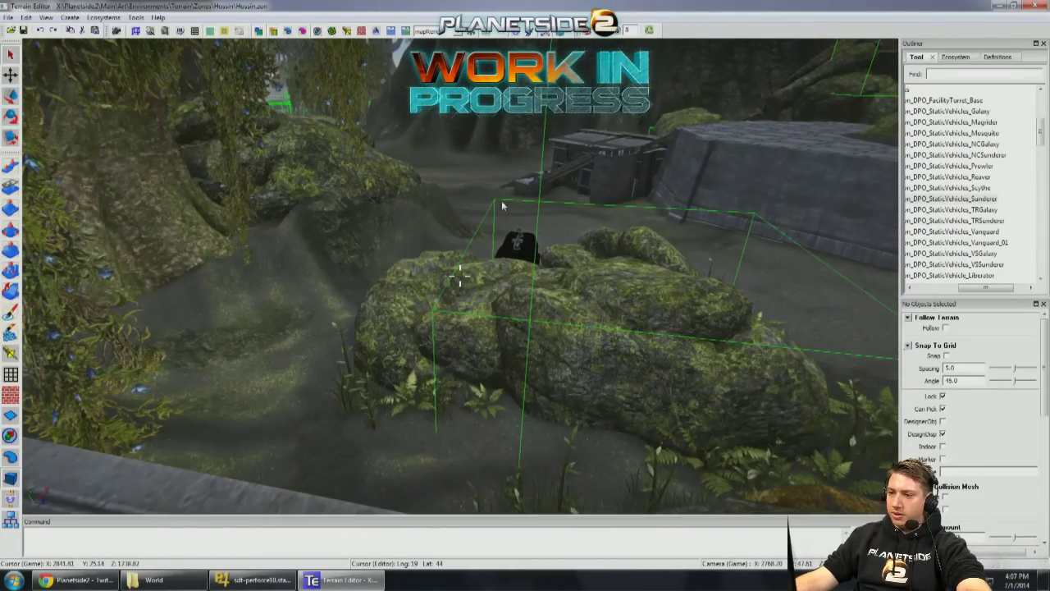
pyautogui.moveTo(460, 278); pyautogui.dragTo(459, 279, button='right')
pyautogui.click(520, 261)
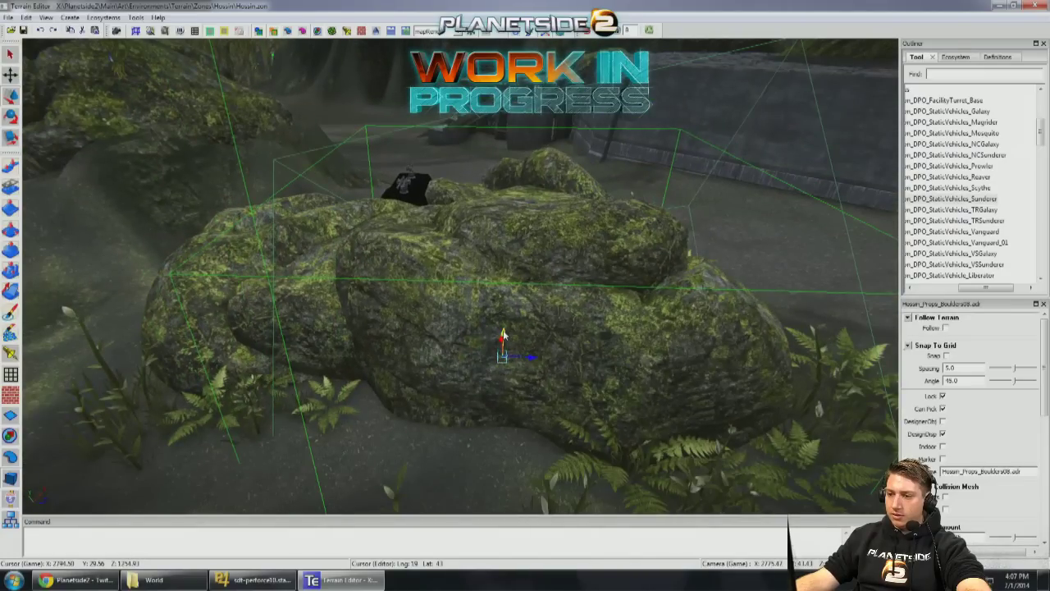
pyautogui.moveTo(503, 333); pyautogui.dragTo(492, 377)
pyautogui.moveTo(492, 377); pyautogui.dragTo(523, 332, button='right')
pyautogui.moveTo(482, 405); pyautogui.dragTo(483, 422)
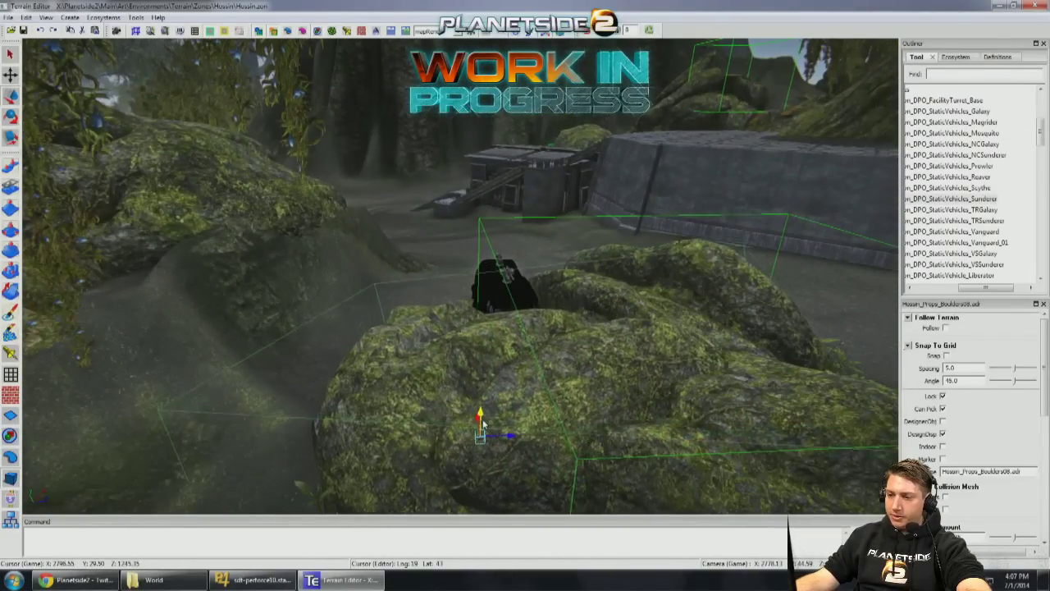
pyautogui.moveTo(480, 443); pyautogui.dragTo(564, 156, button='right')
pyautogui.moveTo(460, 277); pyautogui.dragTo(554, 175, button='right')
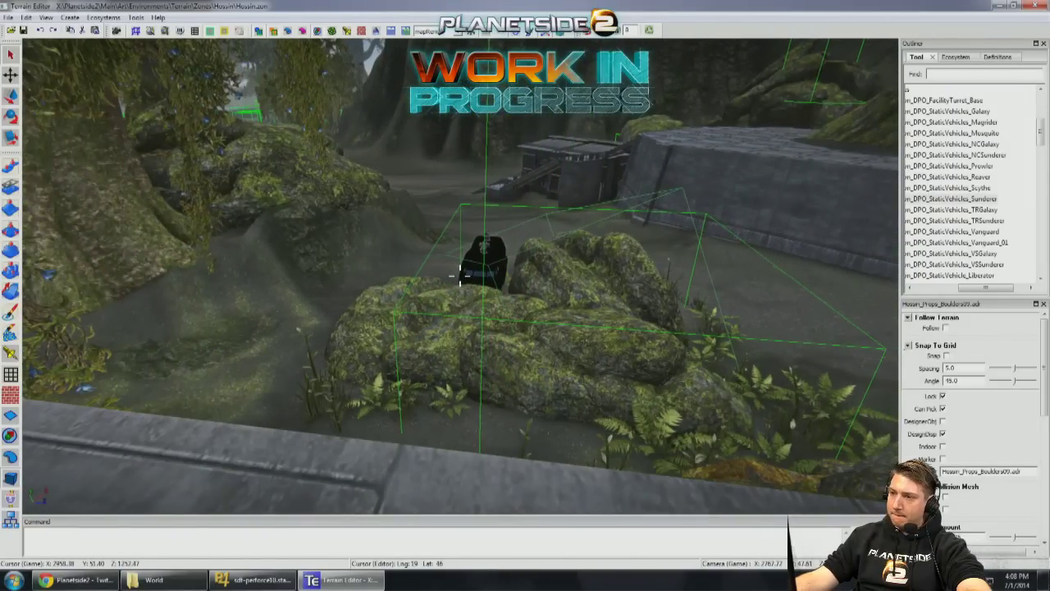
# Step: Remove the Sunderer from the channel floor beside the rock group
pyautogui.moveTo(456, 276); pyautogui.dragTo(618, 135, button='right')
pyautogui.scroll(3, 435, 265)
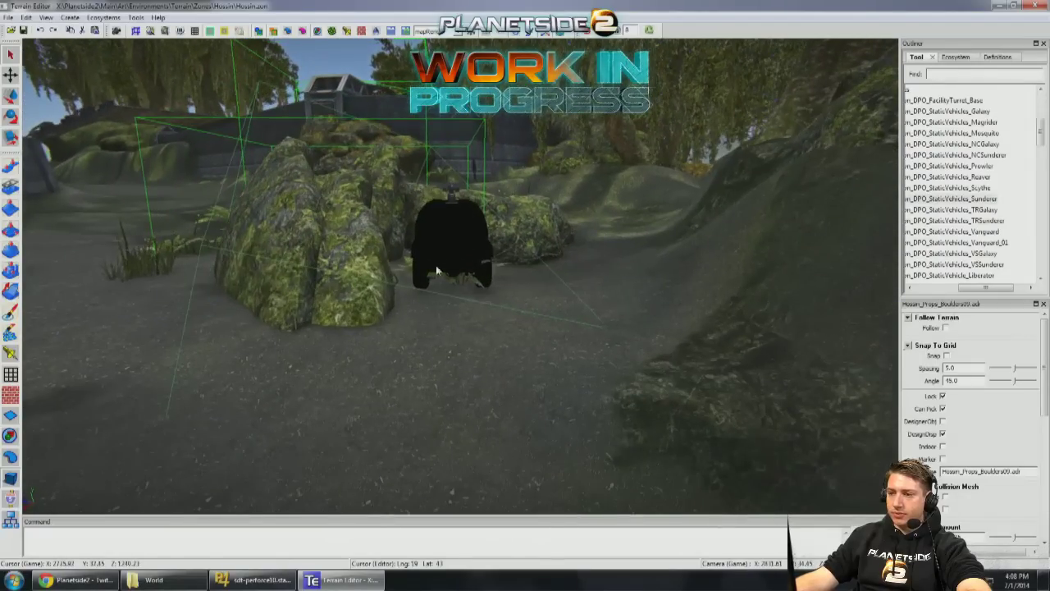
pyautogui.press('Delete')
# Step: Raise the ground around the base of the channel rock group with the Hill brush at size 5 and strength 1
pyautogui.click(10, 209)
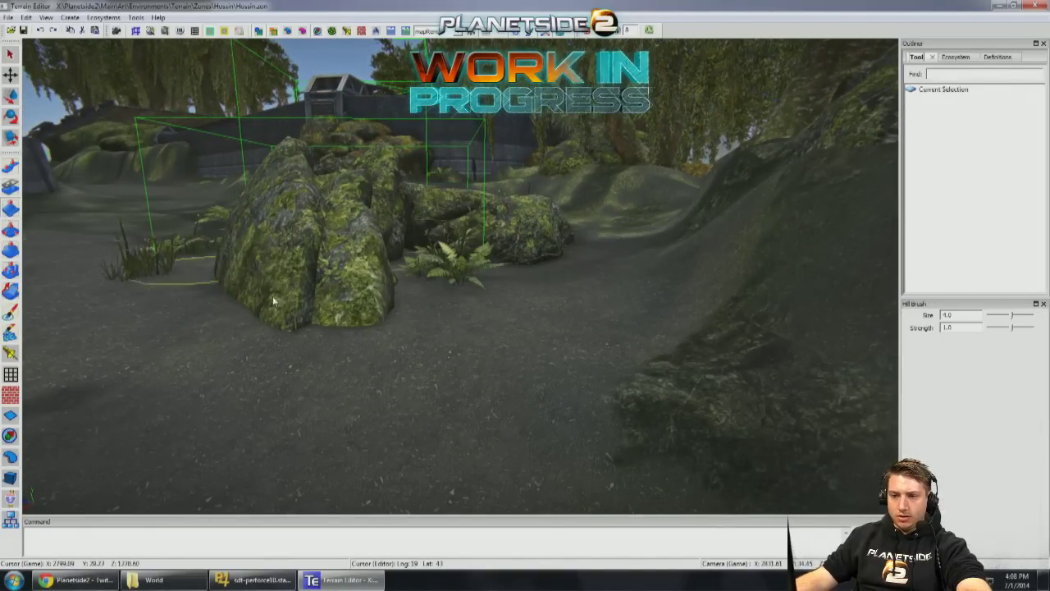
pyautogui.scroll(3, 275, 287)
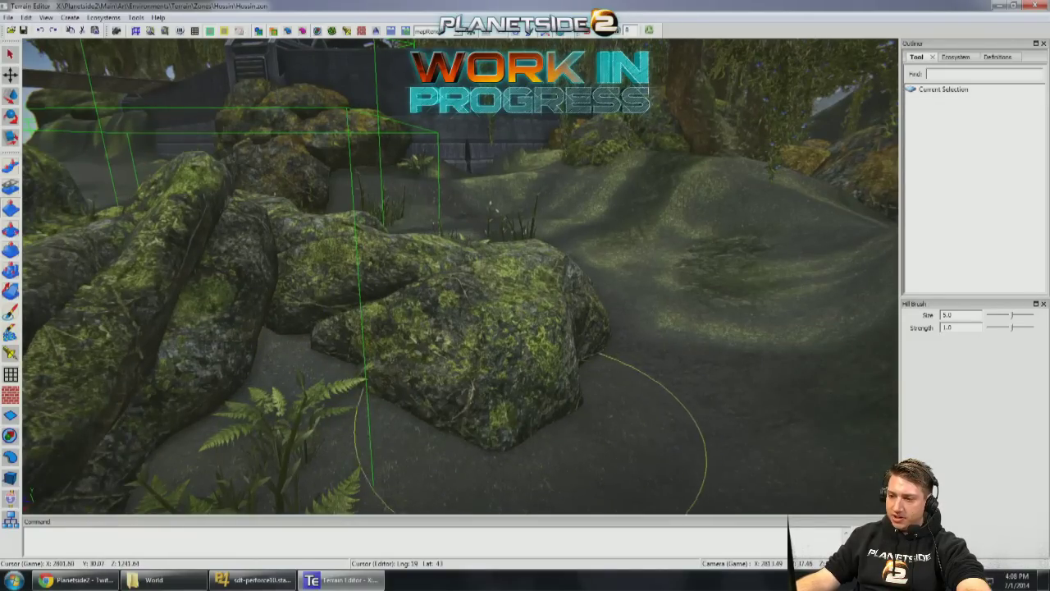
pyautogui.moveTo(427, 377); pyautogui.dragTo(470, 379, button='middle')
pyautogui.moveTo(386, 410)
pyautogui.mouseDown(button='middle')
pyautogui.moveTo(316, 253)
pyautogui.moveTo(246, 255)
pyautogui.moveTo(244, 202)
pyautogui.mouseUp(button='middle')
pyautogui.moveTo(287, 176)
pyautogui.mouseDown()
pyautogui.moveTo(430, 220)
pyautogui.moveTo(462, 249)
pyautogui.moveTo(312, 154)
pyautogui.mouseUp()
pyautogui.moveTo(305, 171)
pyautogui.mouseDown(button='middle')
pyautogui.moveTo(292, 260)
pyautogui.moveTo(399, 261)
pyautogui.mouseUp(button='middle')
pyautogui.moveTo(718, 301); pyautogui.dragTo(416, 320, button='middle')
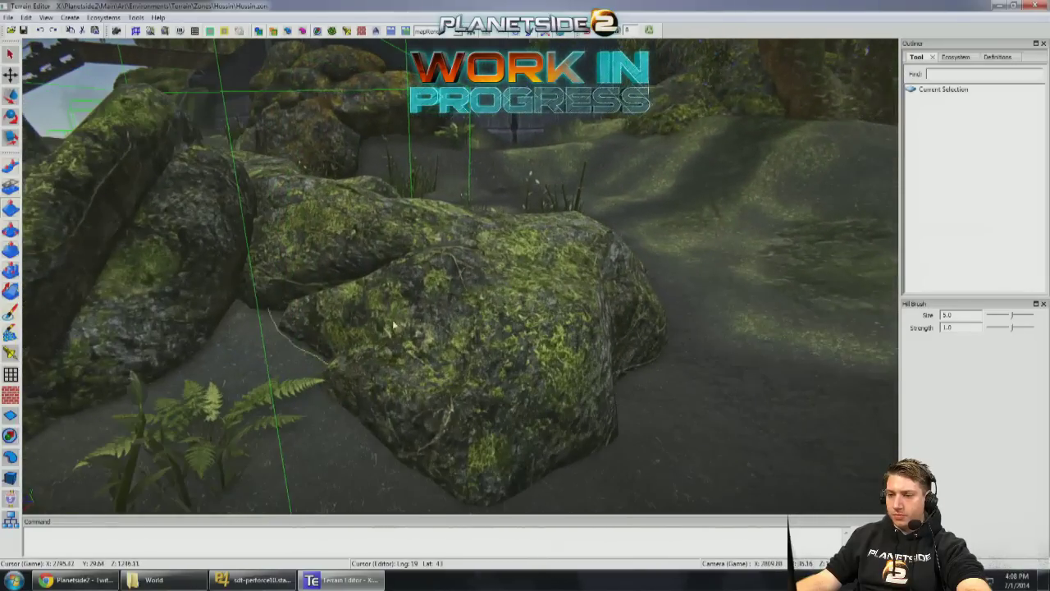
pyautogui.moveTo(492, 394); pyautogui.dragTo(496, 305, button='middle')
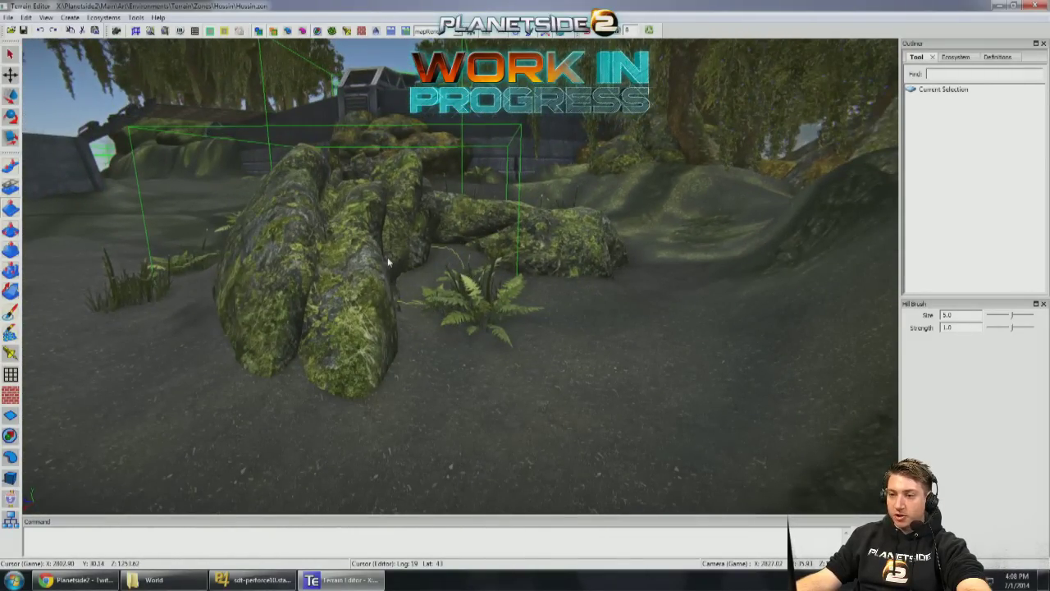
# Step: Place a Hossin_Props_Boulders02 boulder beside the fern at the foot of the rock group, and scale and rotate it
pyautogui.click(11, 477)
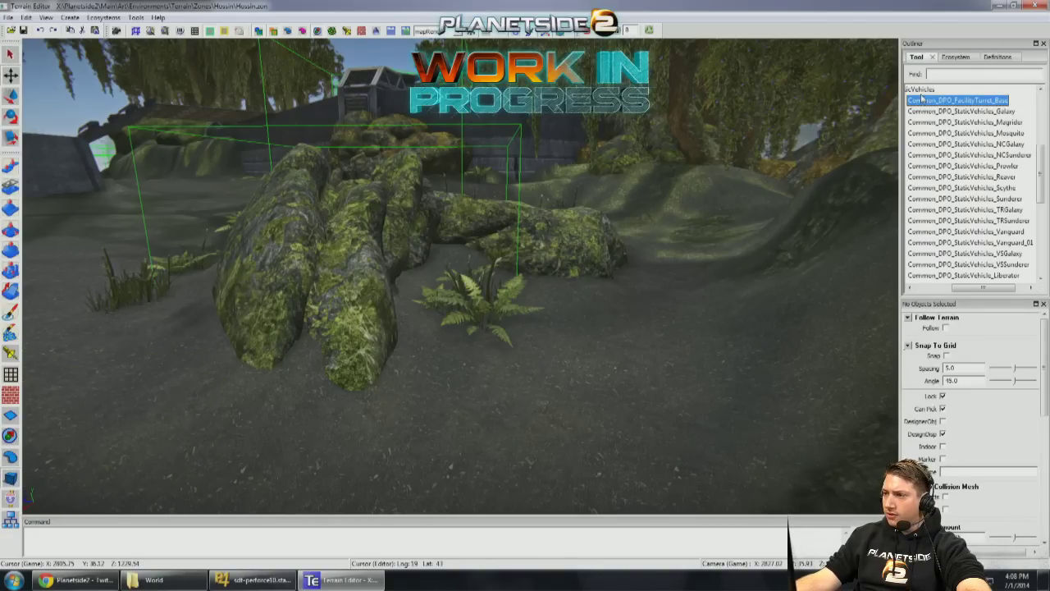
pyautogui.doubleClick(946, 133)
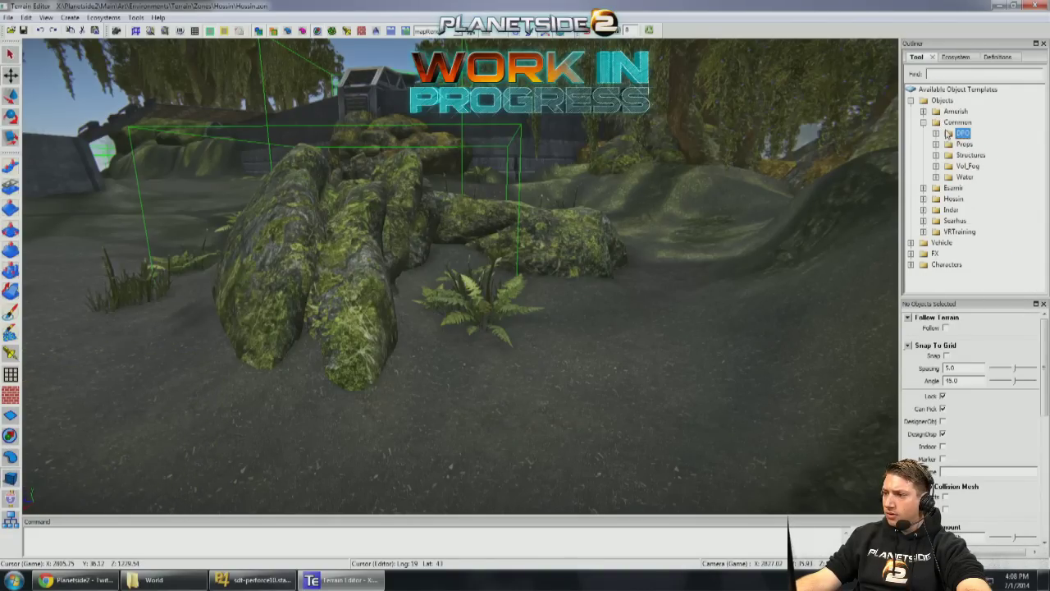
pyautogui.doubleClick(963, 221)
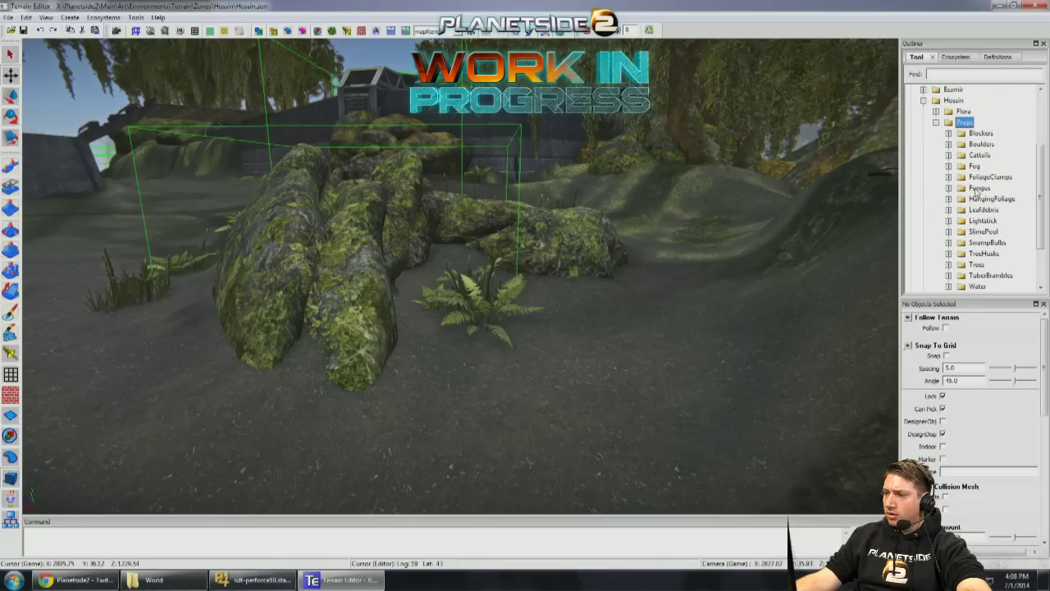
pyautogui.doubleClick(978, 145)
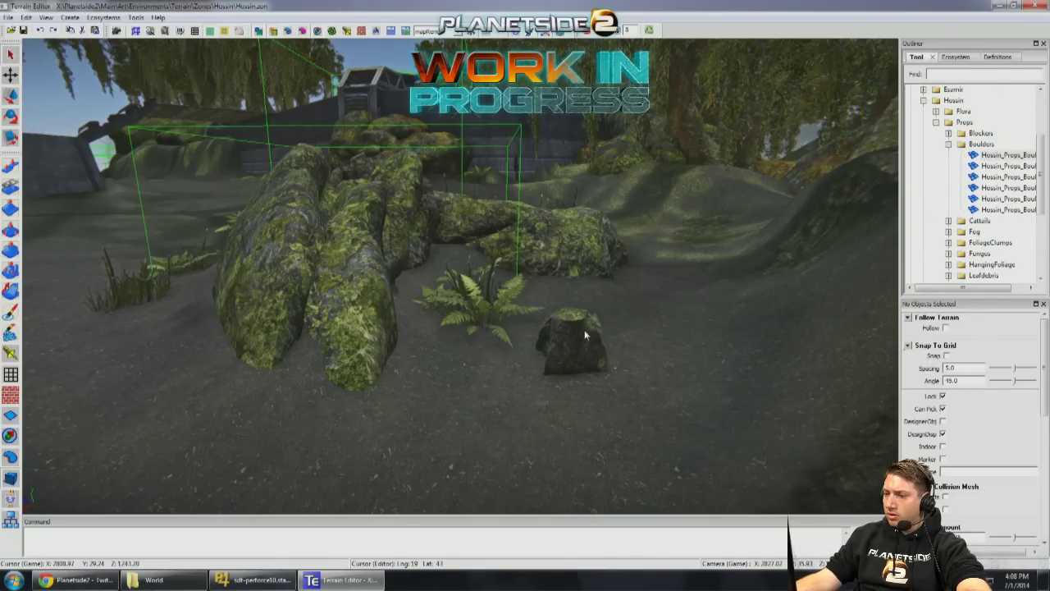
pyautogui.scroll(5, 569, 361)
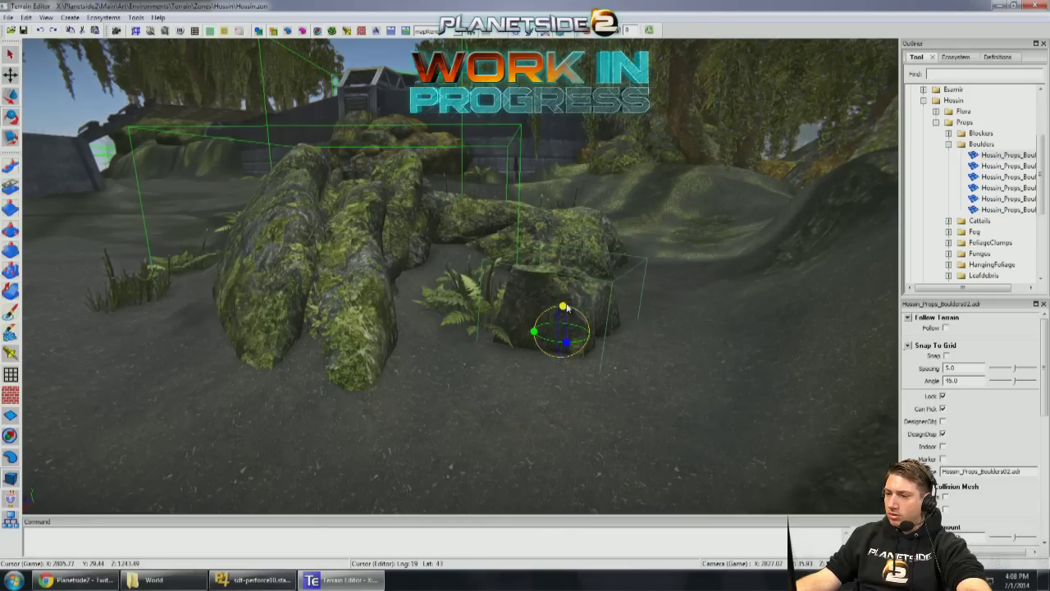
pyautogui.moveTo(548, 331); pyautogui.dragTo(406, 297, button='right')
# Step: Pull down the terrain at the base of the giant tree beside the path, using the Pull brush at size 9 and strength 50
pyautogui.moveTo(289, 222); pyautogui.dragTo(289, 223, button='right')
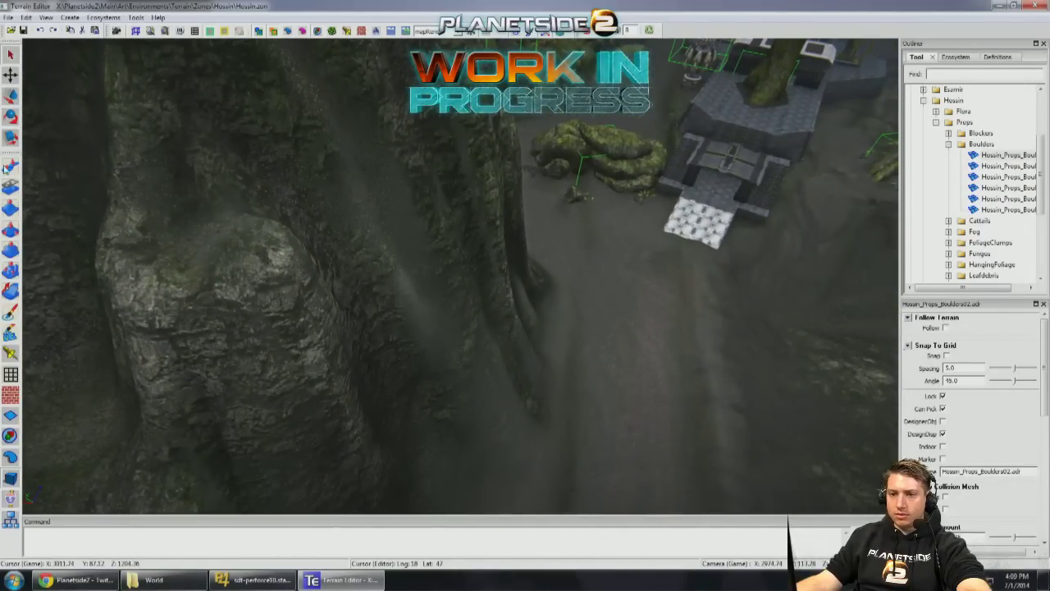
pyautogui.press('b')
pyautogui.press('w')
pyautogui.moveTo(445, 429); pyautogui.dragTo(446, 429, button='right')
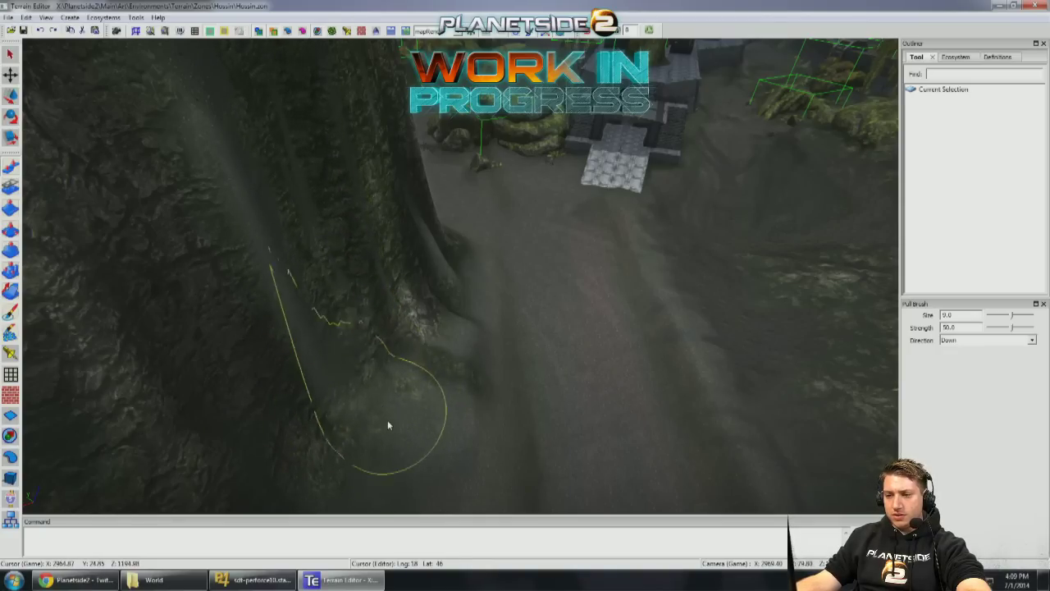
pyautogui.scroll(-8, 414, 349)
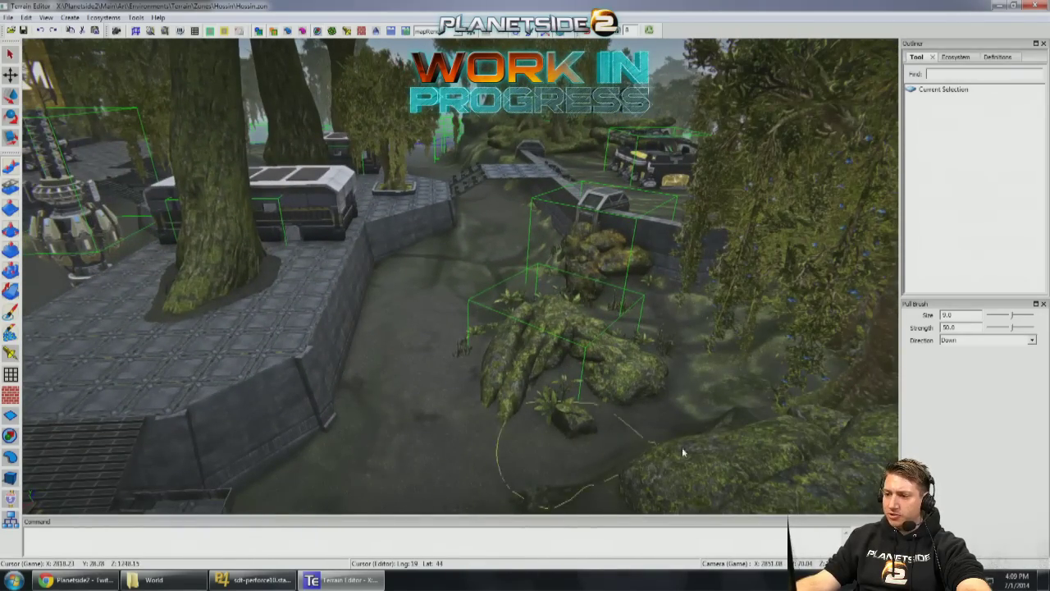
pyautogui.scroll(10, 488, 412)
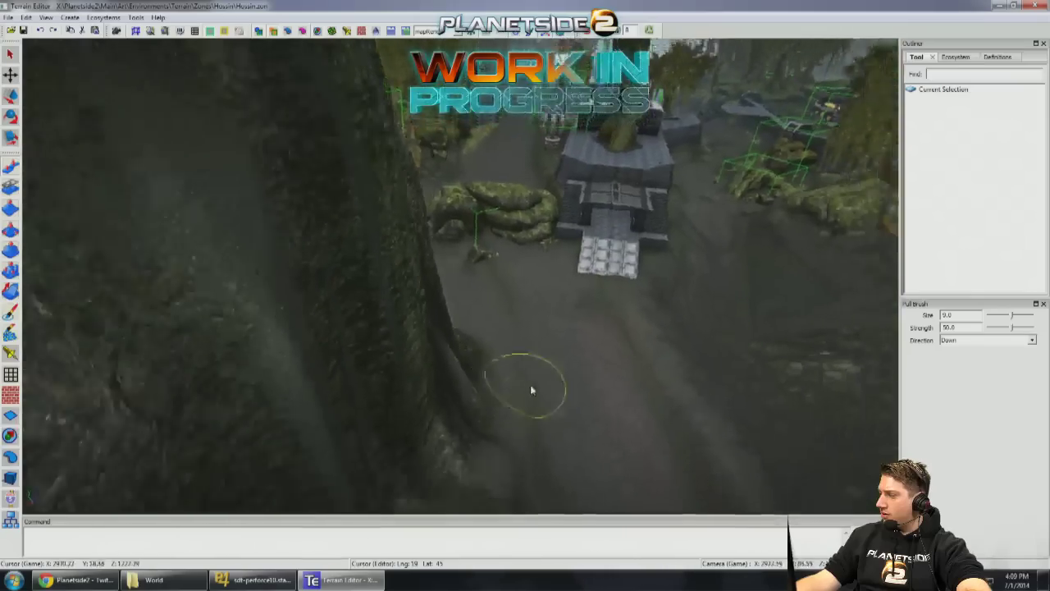
pyautogui.scroll(6, 544, 395)
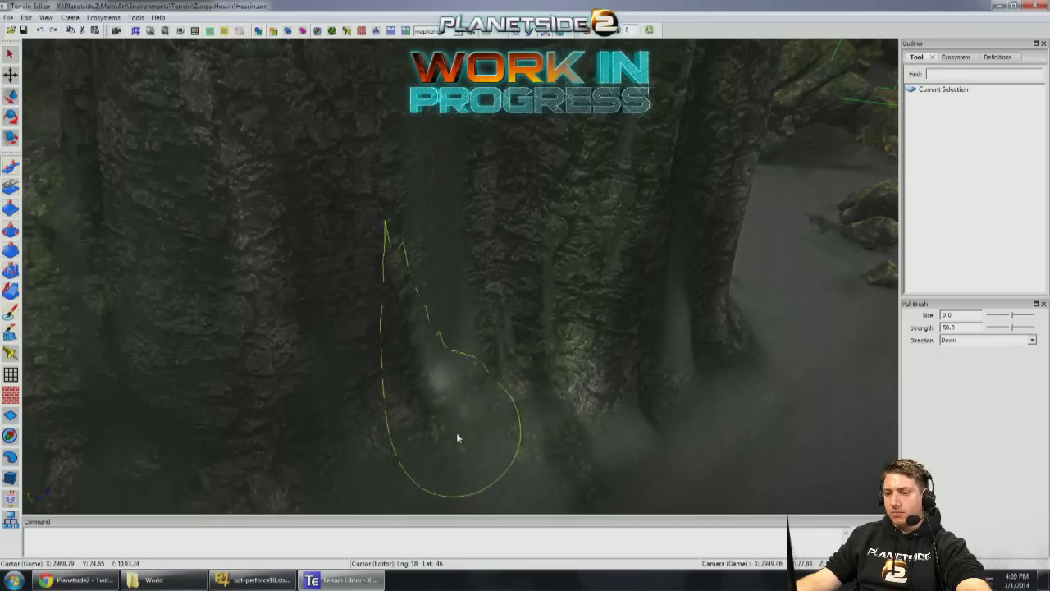
pyautogui.scroll(-5, 432, 392)
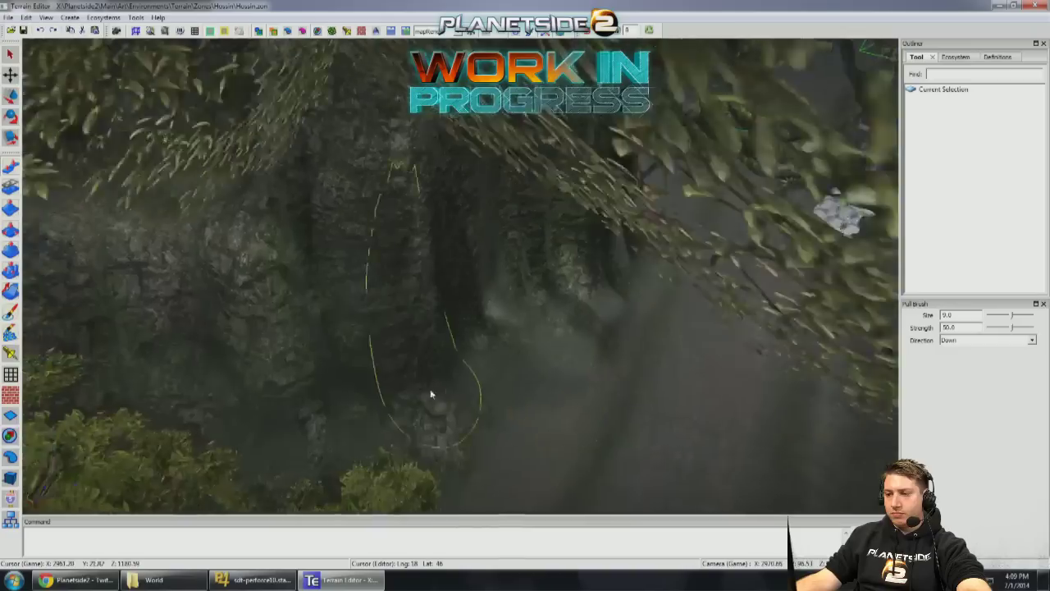
pyautogui.scroll(-3, 533, 381)
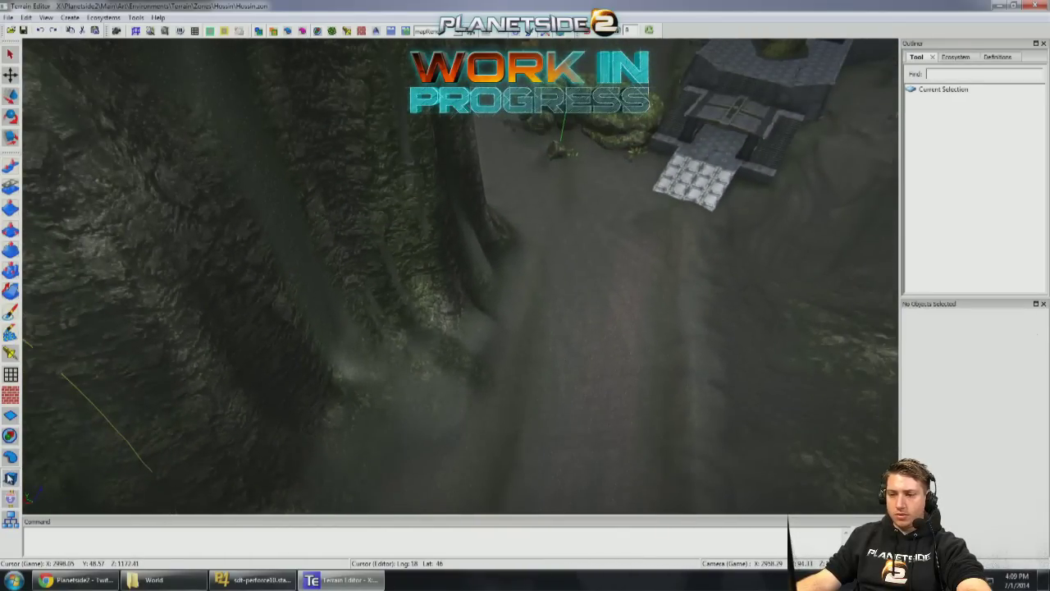
# Step: Place a Hossin_Props_Boulders08 boulder between the giant tree's base and the path, and rotate and position it at the path's edge
pyautogui.click(10, 479)
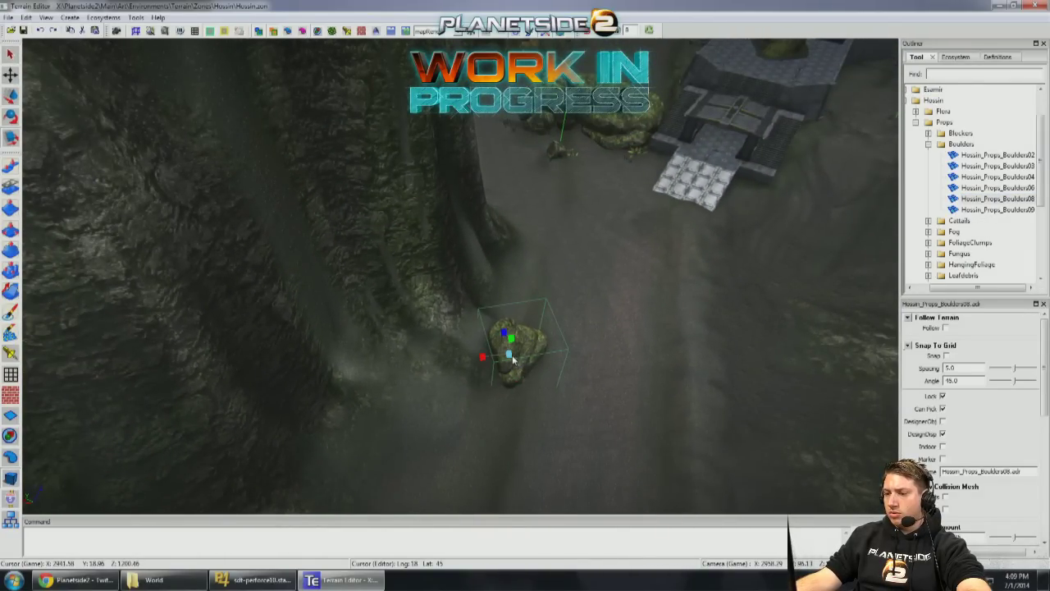
pyautogui.press('e')
pyautogui.moveTo(524, 338); pyautogui.dragTo(589, 343)
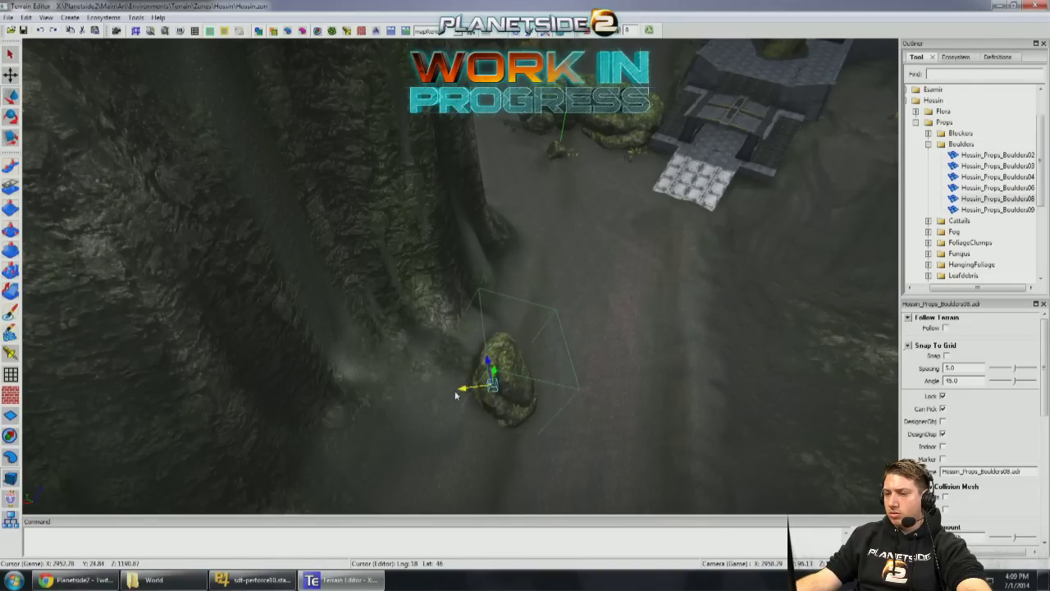
pyautogui.moveTo(487, 392); pyautogui.dragTo(530, 385, button='right')
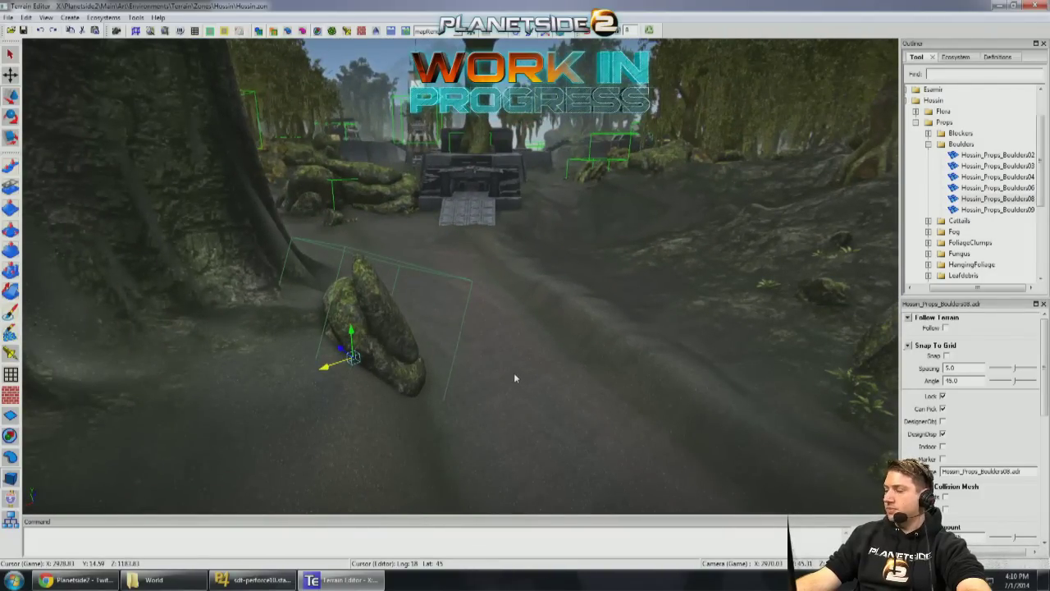
pyautogui.moveTo(488, 382); pyautogui.dragTo(495, 375, button='right')
# Step: Paint the hossin_rock ecosystem on the ground between the giant tree's base and the new boulder
pyautogui.press('b')
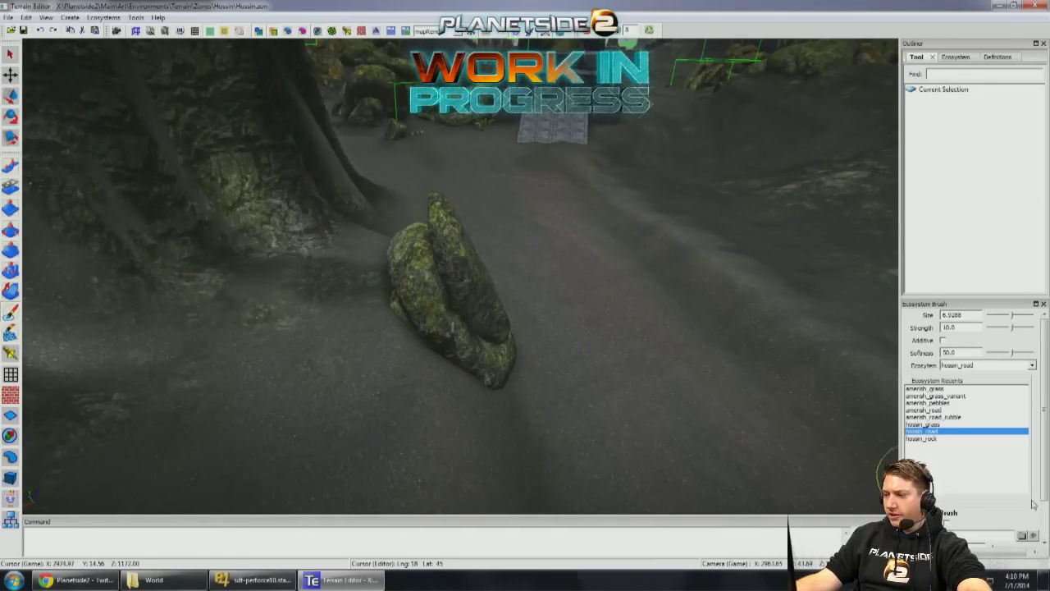
pyautogui.moveTo(359, 334); pyautogui.dragTo(349, 333, button='right')
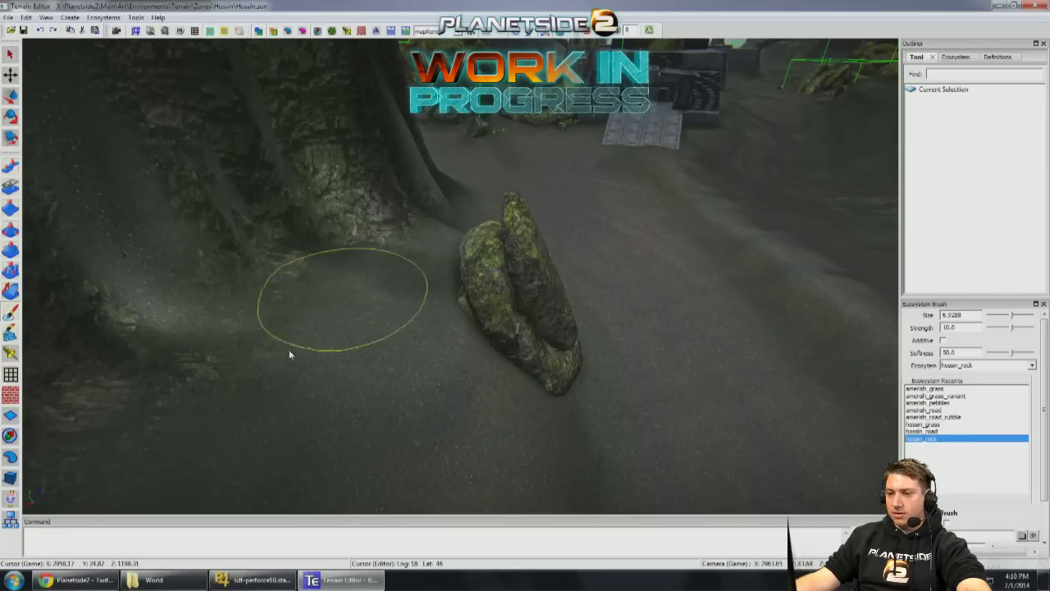
pyautogui.moveTo(269, 331)
pyautogui.mouseDown(button='right')
pyautogui.moveTo(346, 356)
pyautogui.moveTo(435, 348)
pyautogui.moveTo(445, 353)
pyautogui.moveTo(443, 386)
pyautogui.moveTo(351, 350)
pyautogui.mouseUp(button='right')
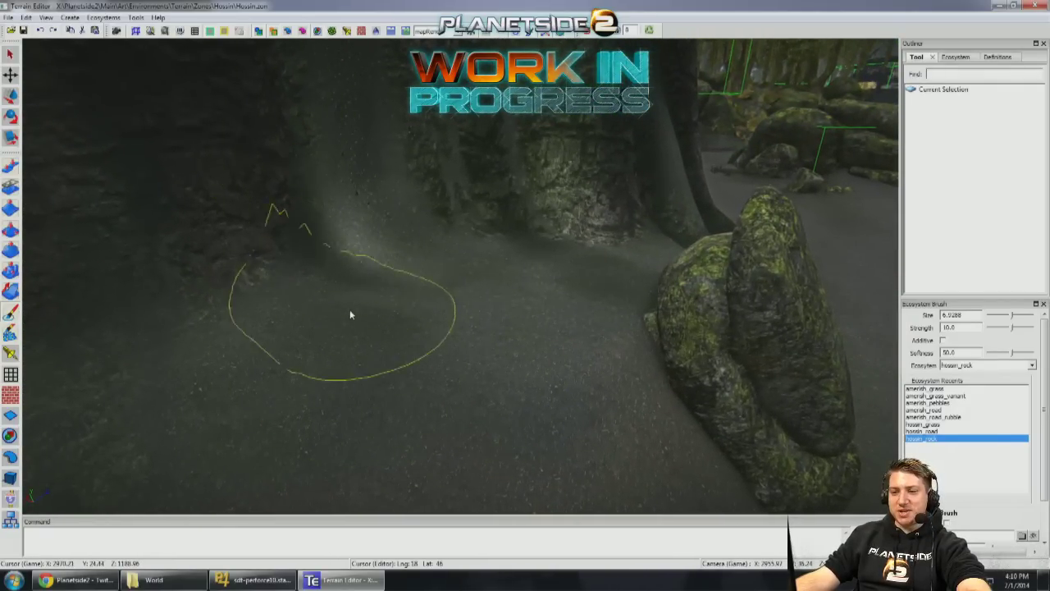
pyautogui.moveTo(604, 257); pyautogui.dragTo(600, 273, button='right')
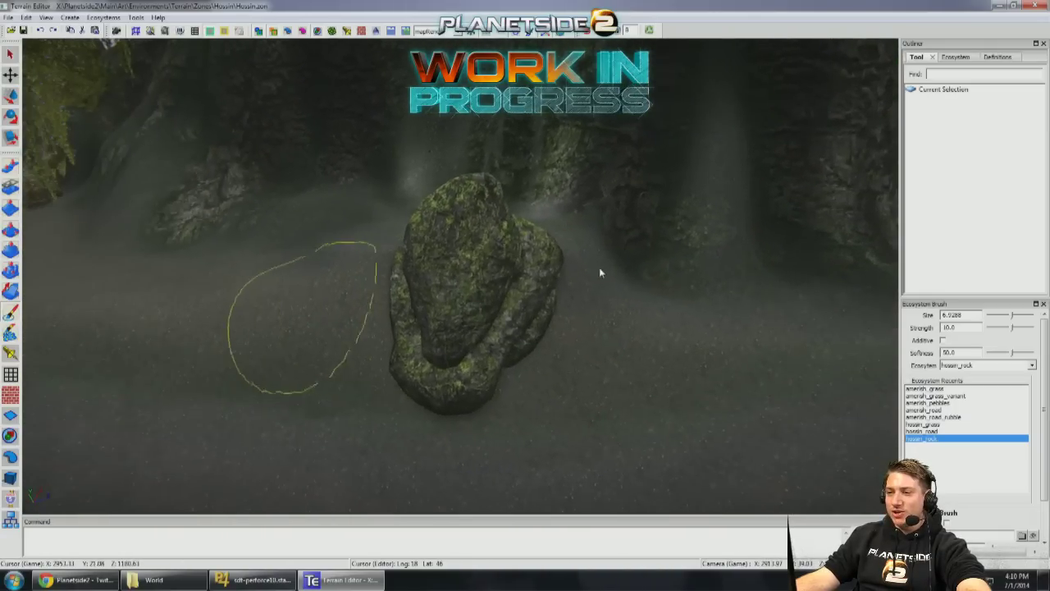
# Step: Select the Hossin_Props_Boulders08 boulder at the path's edge and refine its rotation and position on the ground
pyautogui.press('q')
pyautogui.click(457, 332)
pyautogui.moveTo(457, 332); pyautogui.dragTo(508, 328, button='right')
pyautogui.press('e')
pyautogui.moveTo(443, 302); pyautogui.dragTo(380, 328)
pyautogui.moveTo(459, 271); pyautogui.dragTo(308, 280)
pyautogui.press('e')
pyautogui.moveTo(481, 285); pyautogui.dragTo(386, 289)
pyautogui.moveTo(460, 289); pyautogui.dragTo(483, 272)
pyautogui.scroll(3, 483, 271)
pyautogui.press('e')
pyautogui.moveTo(513, 308); pyautogui.dragTo(370, 305)
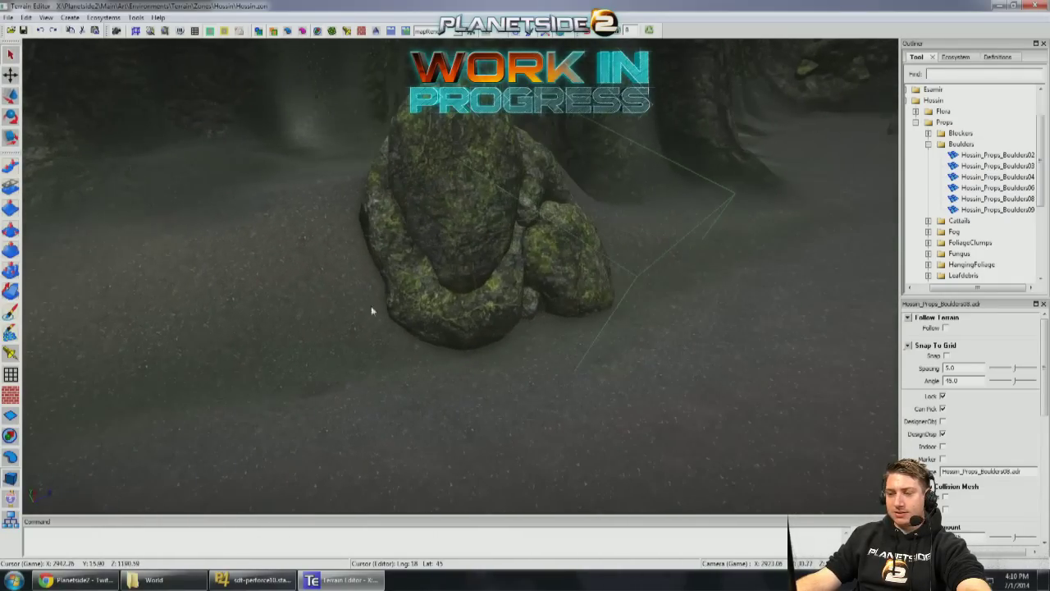
# Step: Raise the ground around the base of the path-side boulder with the Hill brush at size 8 and strength 1
pyautogui.click(8, 215)
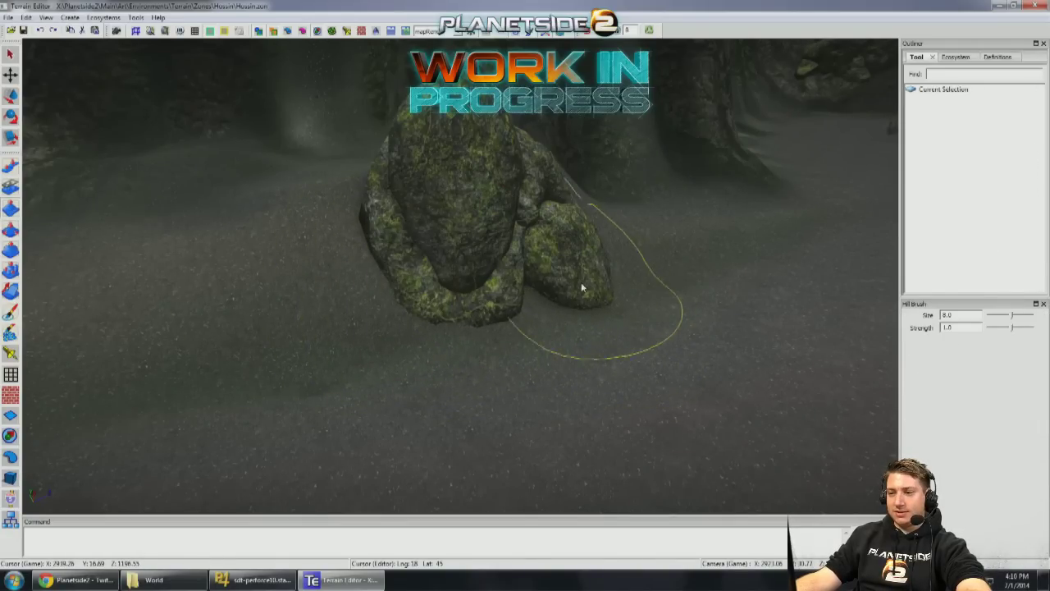
pyautogui.moveTo(481, 309); pyautogui.dragTo(395, 320, button='right')
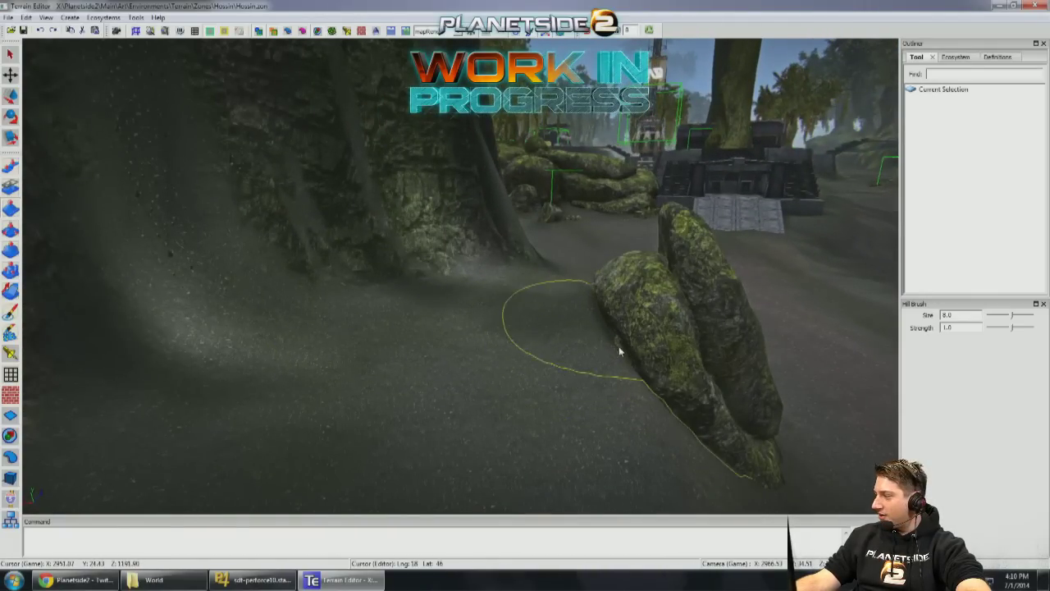
pyautogui.moveTo(646, 369); pyautogui.dragTo(630, 338, button='right')
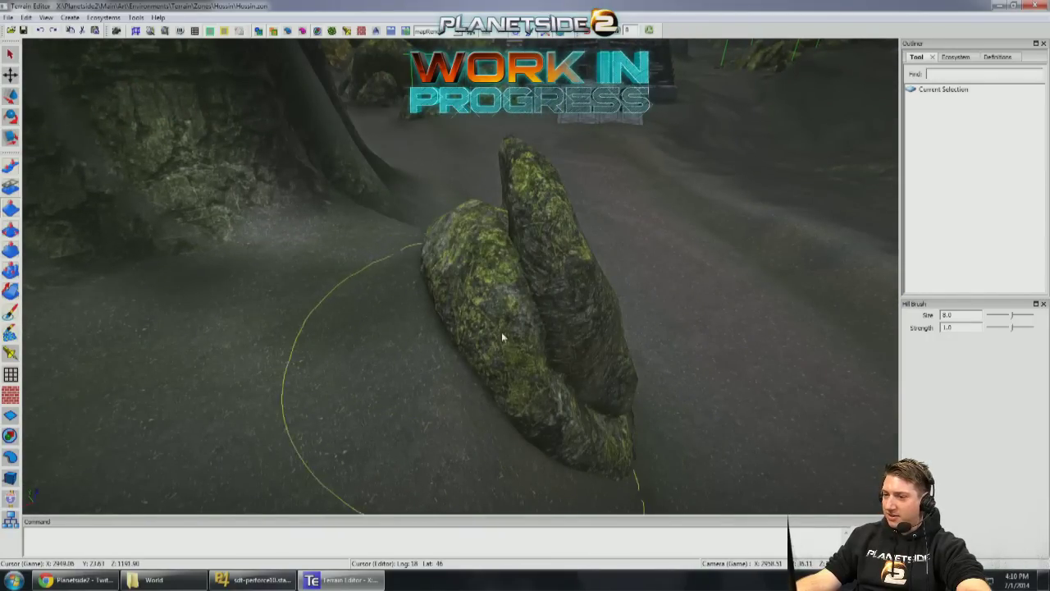
# Step: Lower the ground along the giant tree's base with the Pull brush at size 9, strength 50 and direction Down
pyautogui.scroll(-5, 512, 345)
pyautogui.moveTo(519, 336)
pyautogui.mouseDown(button='right')
pyautogui.moveTo(506, 317)
pyautogui.moveTo(485, 314)
pyautogui.mouseUp(button='right')
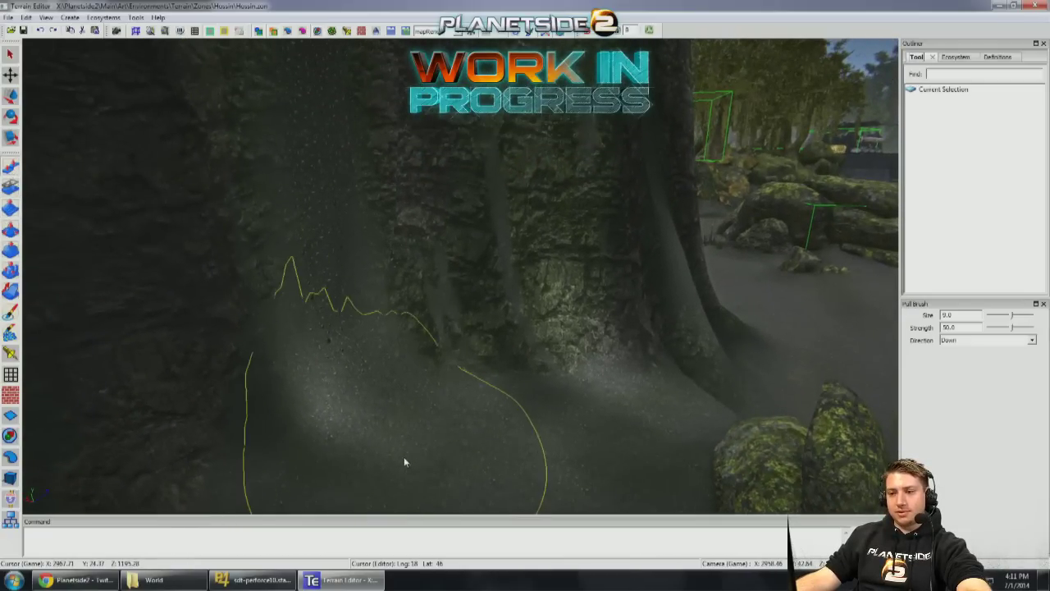
pyautogui.moveTo(438, 432)
pyautogui.mouseDown(button='right')
pyautogui.moveTo(353, 432)
pyautogui.moveTo(369, 438)
pyautogui.mouseUp(button='right')
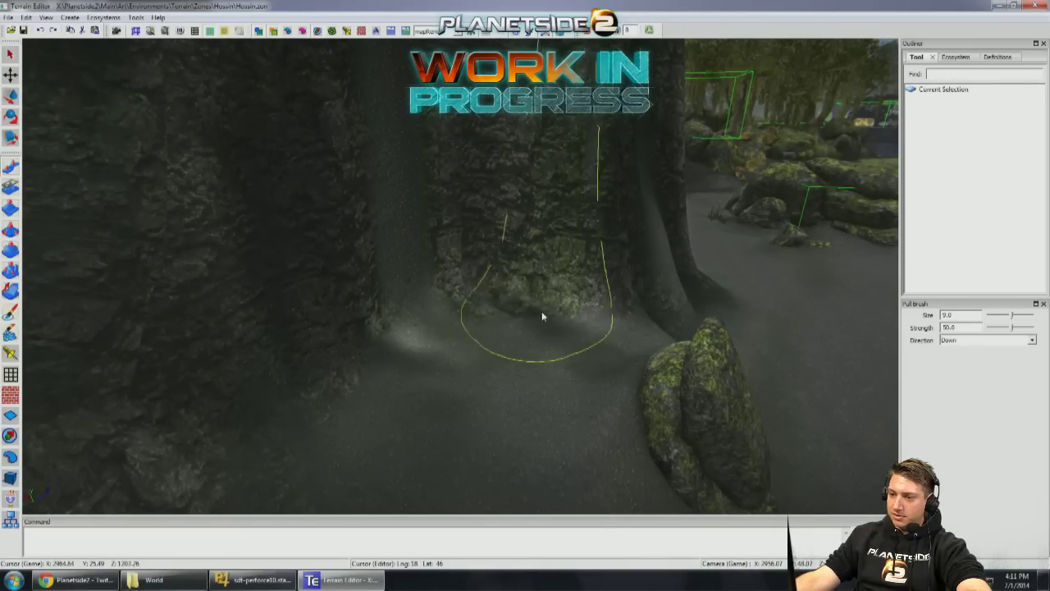
pyautogui.moveTo(434, 311); pyautogui.dragTo(497, 285, button='right')
pyautogui.press('w')
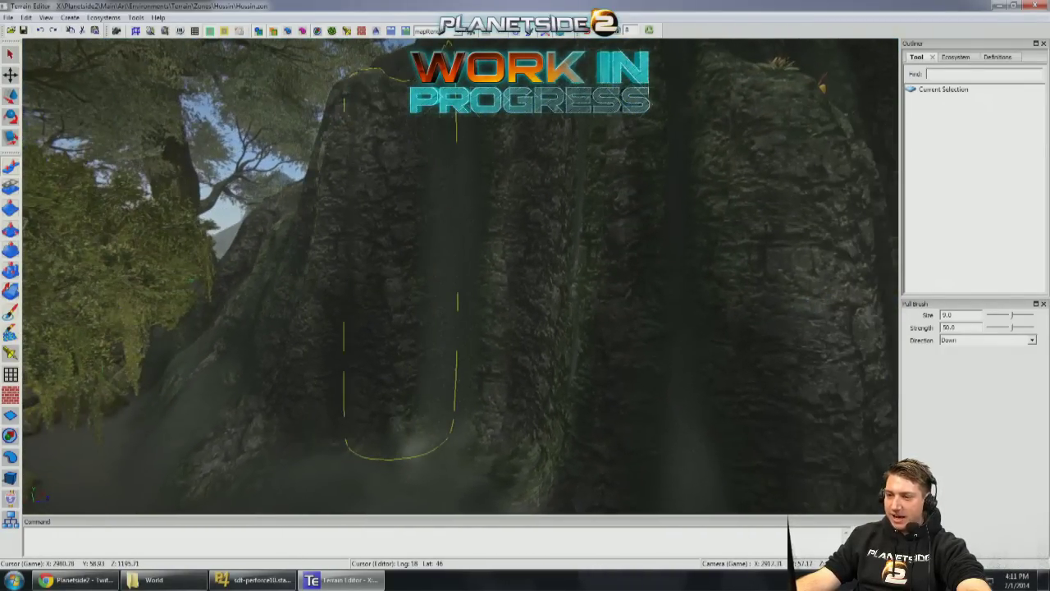
# Step: Carve back the vertical gully in the giant tree's rocky side with the Hill brush at size 16 and strength -5
pyautogui.moveTo(475, 289); pyautogui.dragTo(475, 289, button='right')
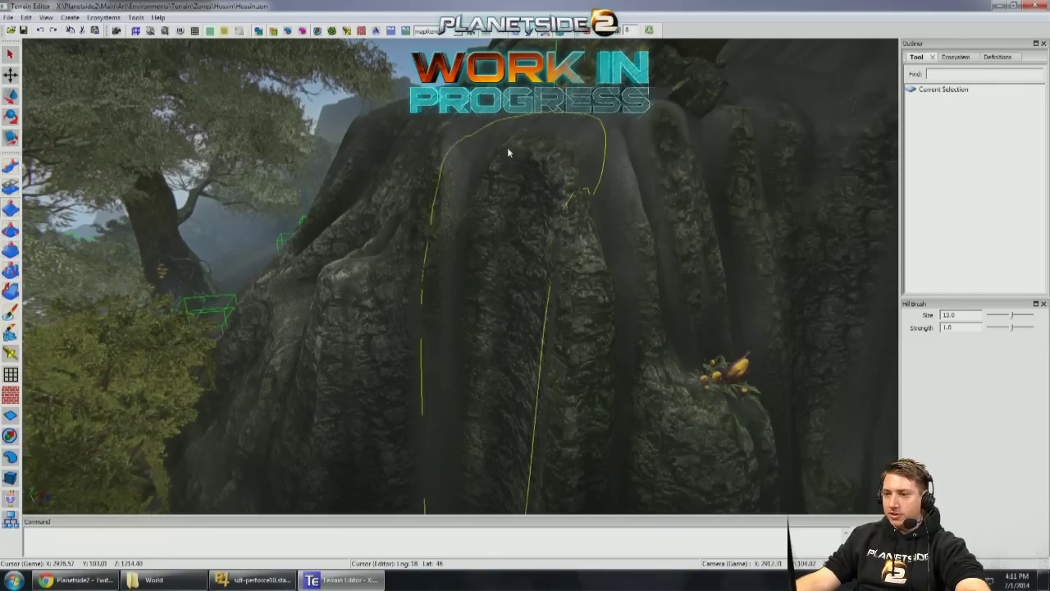
pyautogui.press('w')
pyautogui.press('s')
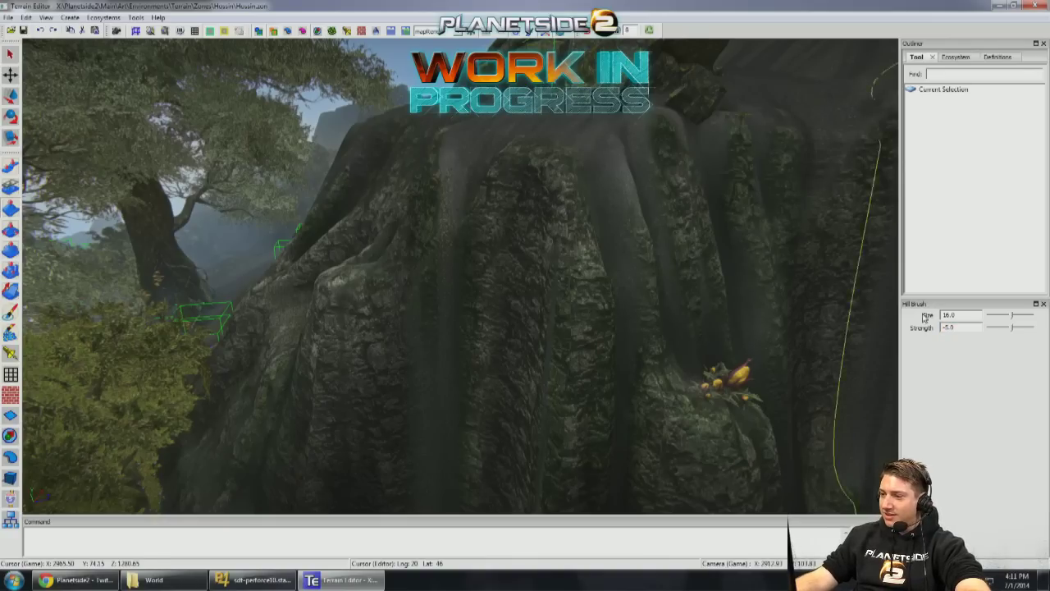
pyautogui.press('w')
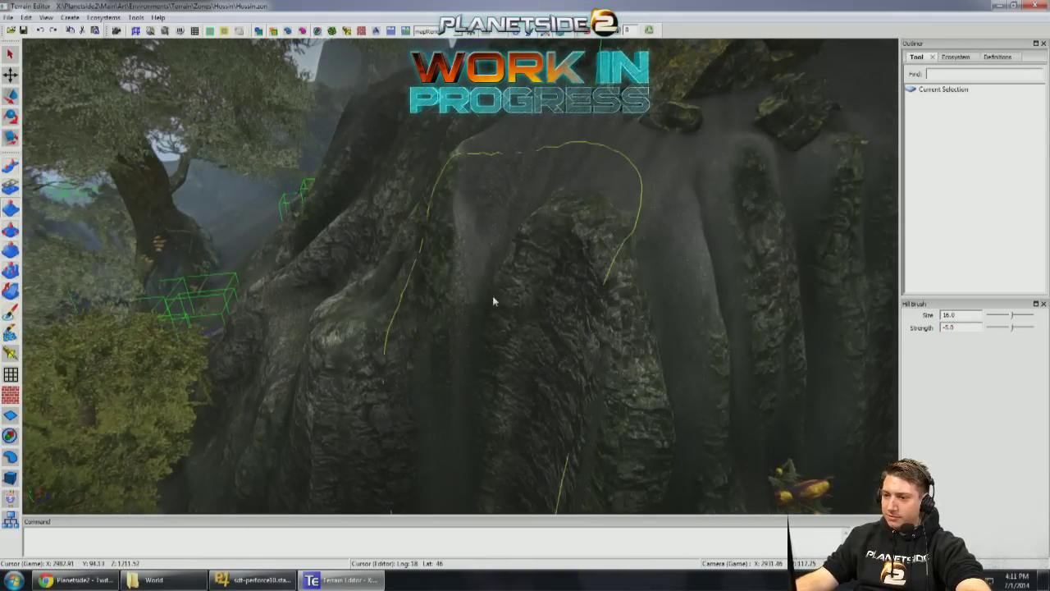
pyautogui.moveTo(476, 312); pyautogui.dragTo(525, 311, button='right')
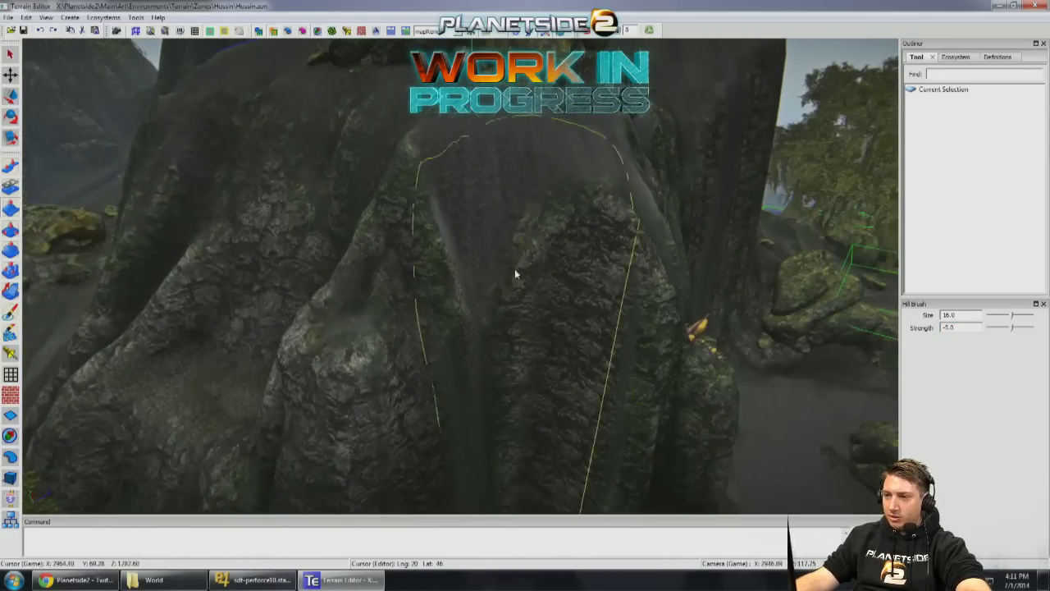
pyautogui.moveTo(476, 379); pyautogui.dragTo(498, 331, button='right')
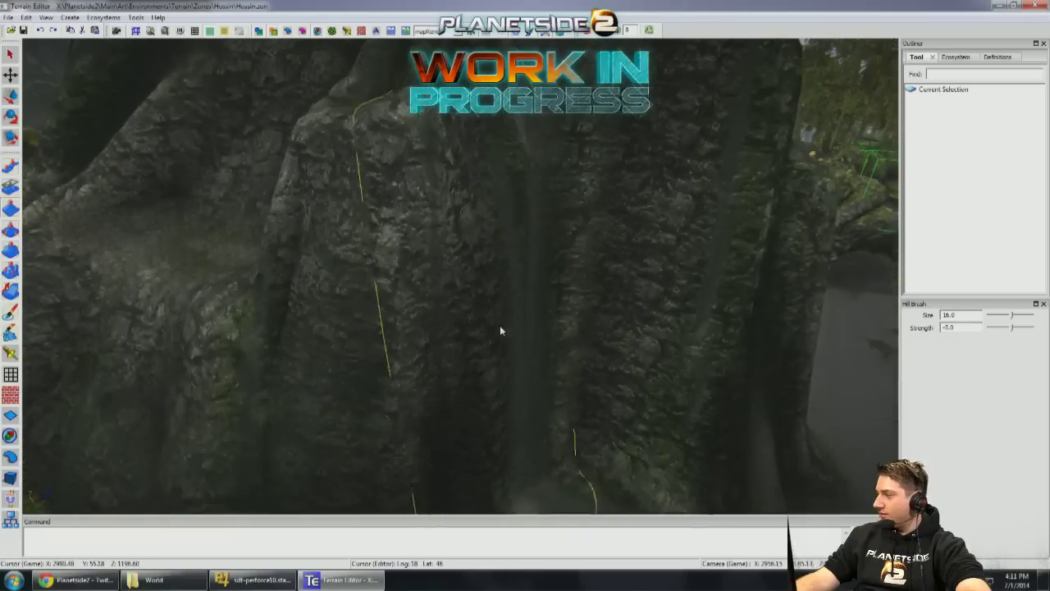
pyautogui.press('w')
pyautogui.press('s')
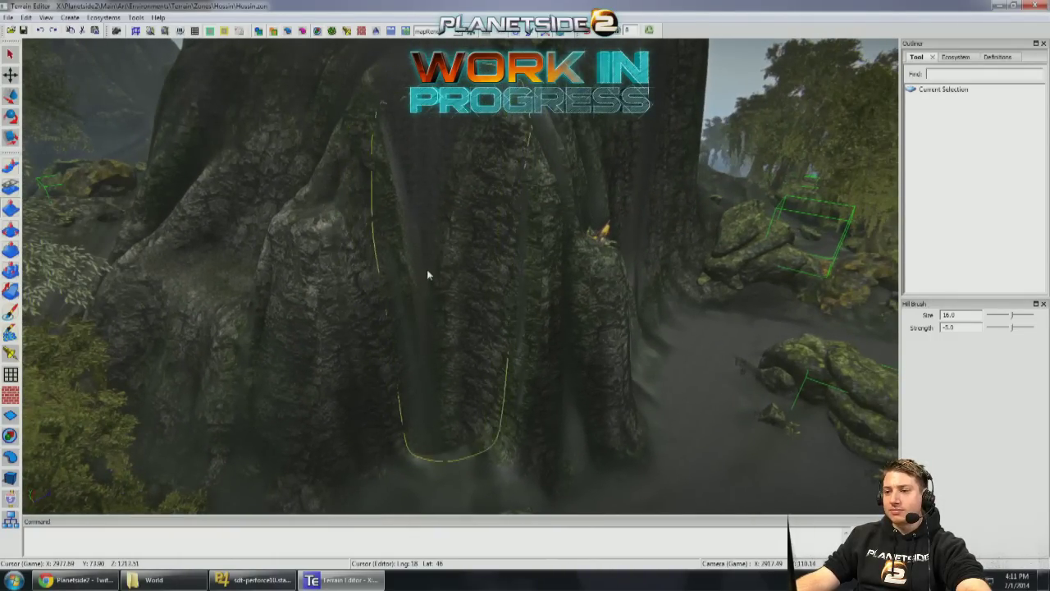
pyautogui.press('w')
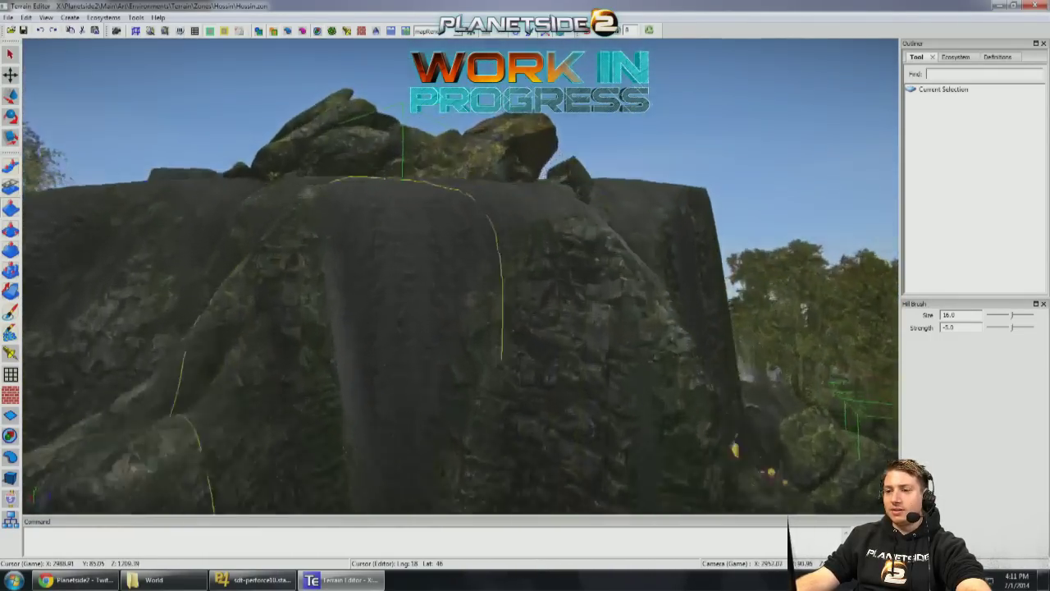
# Step: Lower the upper slope above the gully, below the summit boulders, with the Hill brush at size 15 and strength -5
pyautogui.moveTo(403, 320); pyautogui.dragTo(415, 200, button='right')
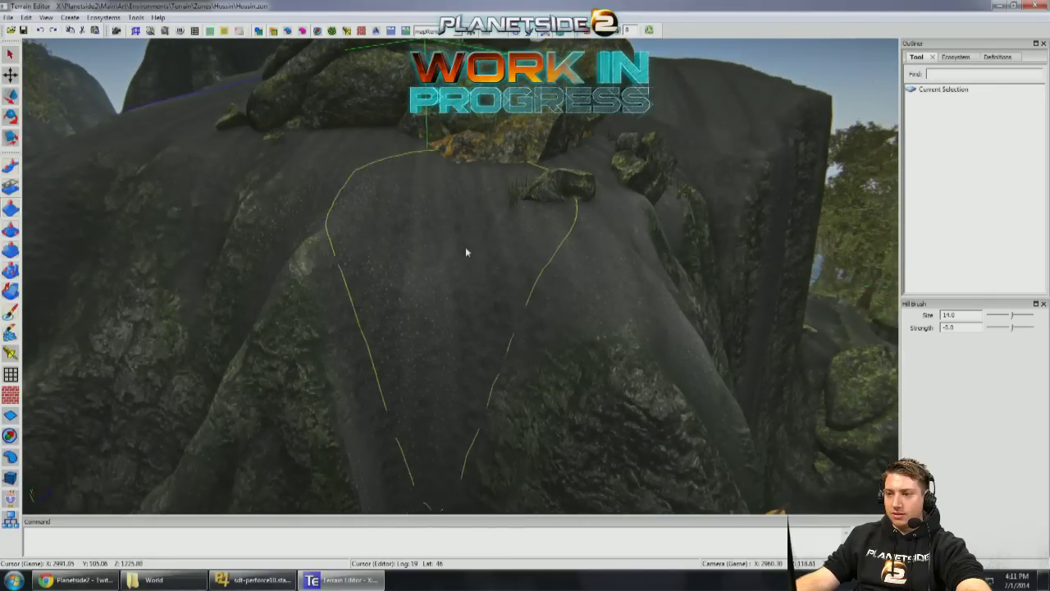
pyautogui.moveTo(509, 238); pyautogui.dragTo(561, 235)
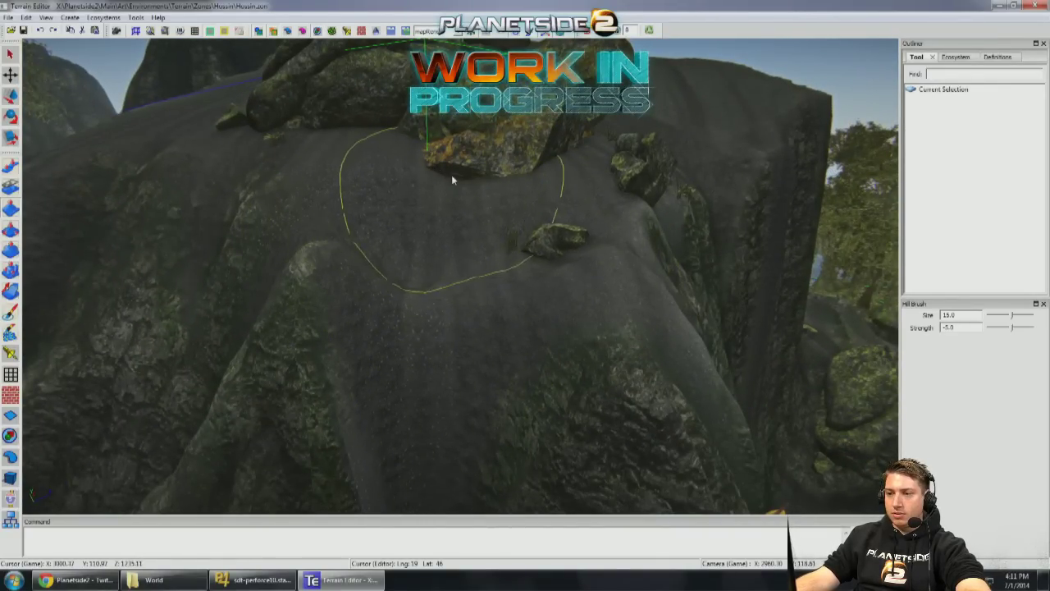
pyautogui.moveTo(540, 251)
pyautogui.mouseDown()
pyautogui.moveTo(503, 270)
pyautogui.moveTo(484, 329)
pyautogui.mouseUp()
pyautogui.moveTo(582, 305)
pyautogui.mouseDown()
pyautogui.moveTo(611, 284)
pyautogui.moveTo(609, 302)
pyautogui.moveTo(389, 292)
pyautogui.mouseUp()
pyautogui.moveTo(317, 273); pyautogui.dragTo(312, 290)
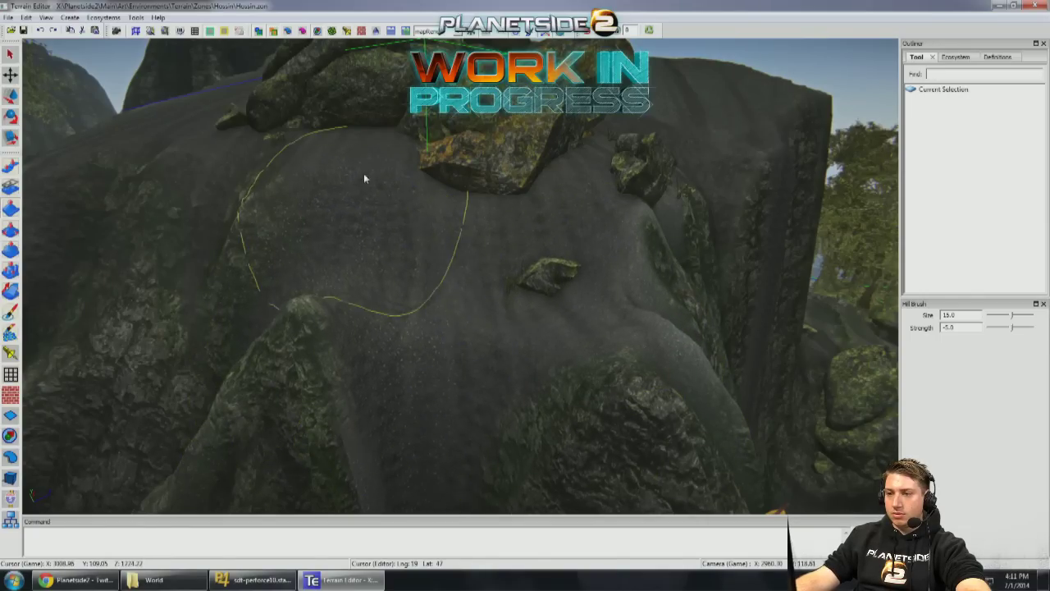
pyautogui.moveTo(523, 216)
pyautogui.mouseDown(button='right')
pyautogui.moveTo(411, 287)
pyautogui.moveTo(246, 344)
pyautogui.moveTo(131, 414)
pyautogui.mouseUp(button='right')
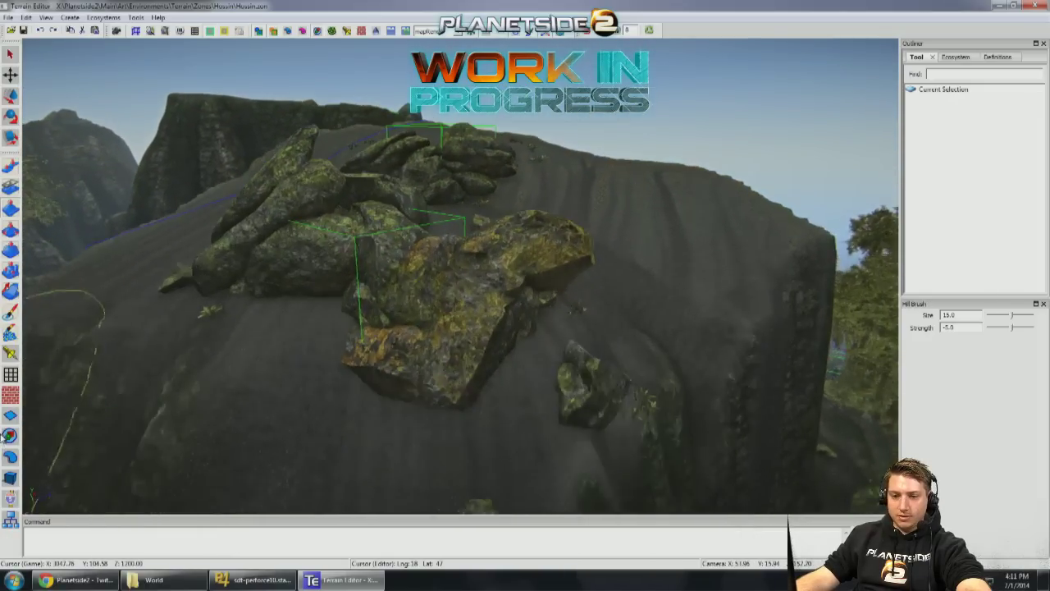
# Step: Remove the front boulder cluster from the slope above the carved gully
pyautogui.press('g')
pyautogui.click(448, 226)
pyautogui.moveTo(450, 226)
pyautogui.mouseDown(button='right')
pyautogui.moveTo(416, 241)
pyautogui.moveTo(369, 289)
pyautogui.mouseUp(button='right')
# Step: Smooth the carved upper slope and gully with the Smooth brush at size 14, strength 80 and period 6
pyautogui.press('s')
pyautogui.press(']')
pyautogui.press(']')
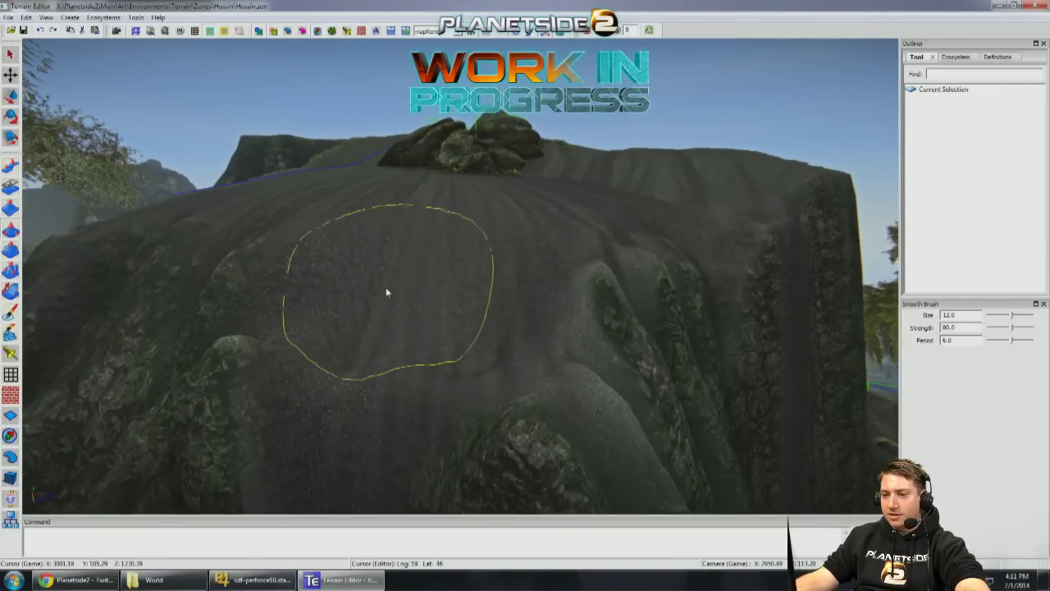
pyautogui.moveTo(343, 336)
pyautogui.mouseDown(button='right')
pyautogui.moveTo(410, 332)
pyautogui.moveTo(403, 287)
pyautogui.mouseUp(button='right')
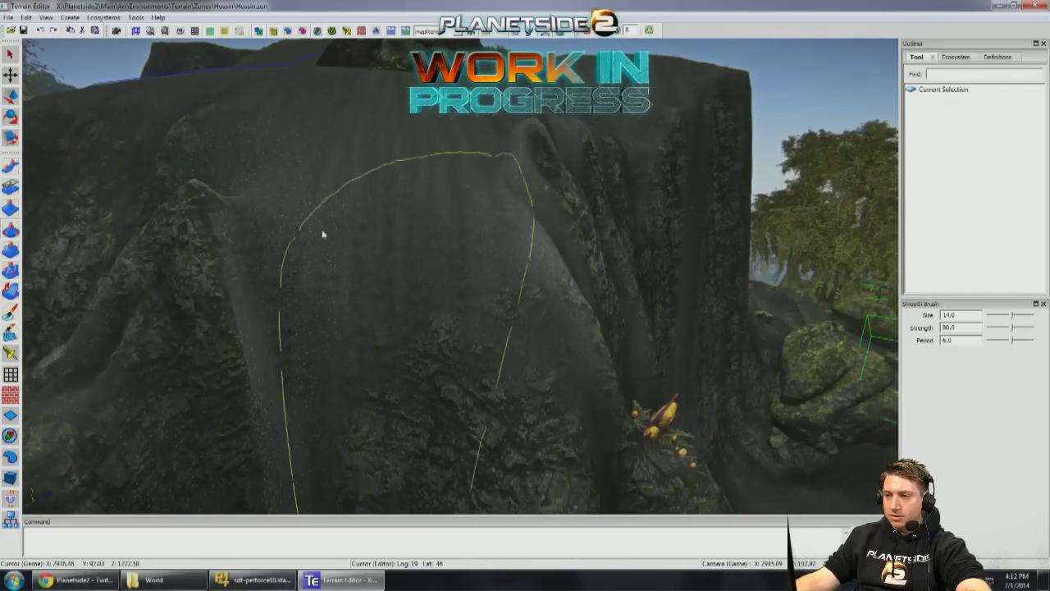
pyautogui.moveTo(211, 261); pyautogui.dragTo(340, 268, button='right')
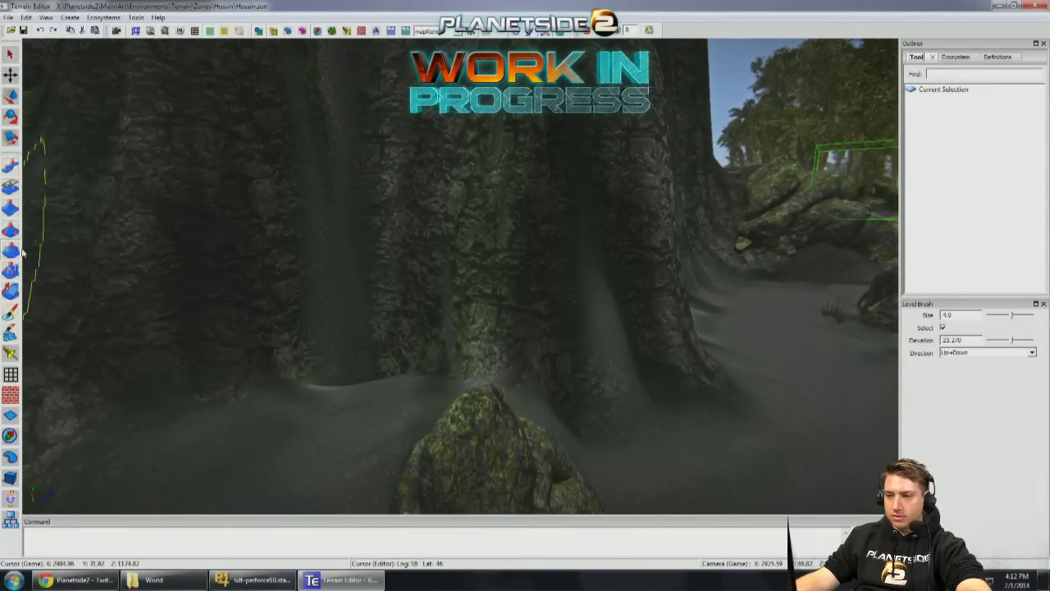
# Step: Raise and level the ground between the giant tree's base and the path-side boulder with the Level brush at size 7, direction Up
pyautogui.moveTo(23, 252); pyautogui.dragTo(400, 267, button='right')
pyautogui.keyDown('ctrl'); pyautogui.scroll(3, 403, 399); pyautogui.keyUp('ctrl')
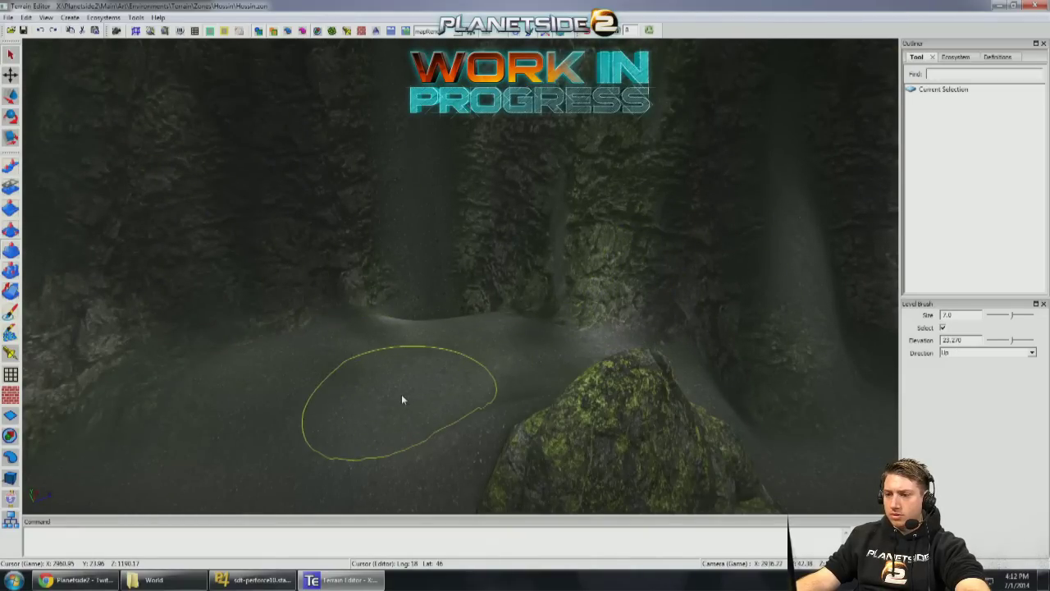
pyautogui.moveTo(465, 297); pyautogui.dragTo(830, 341, button='right')
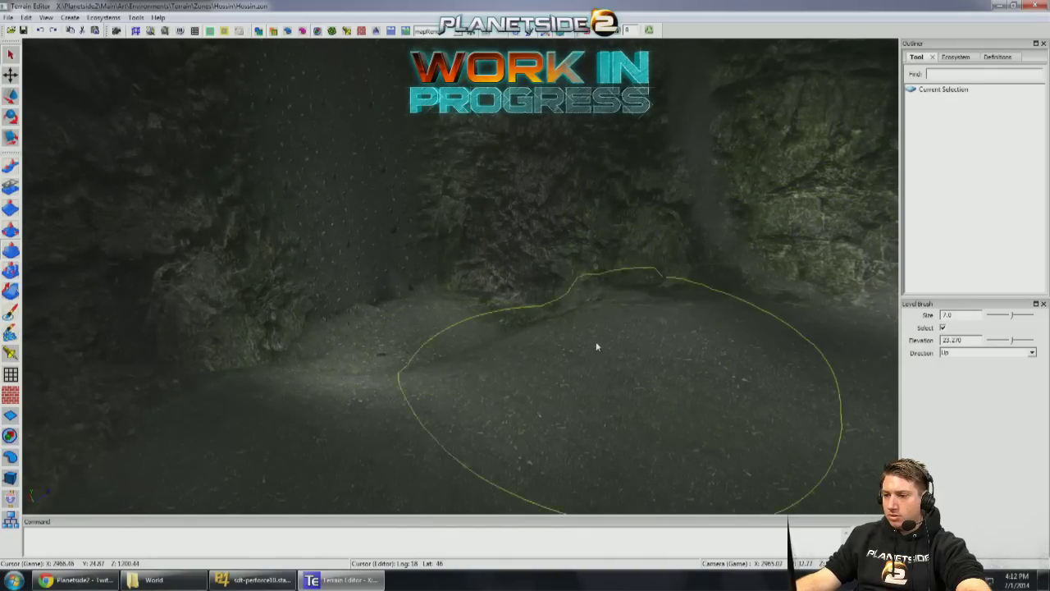
pyautogui.moveTo(567, 336)
pyautogui.mouseDown(button='right')
pyautogui.moveTo(514, 311)
pyautogui.moveTo(538, 282)
pyautogui.mouseUp(button='right')
pyautogui.press('w')
pyautogui.press('w')
pyautogui.moveTo(334, 273); pyautogui.dragTo(666, 334, button='right')
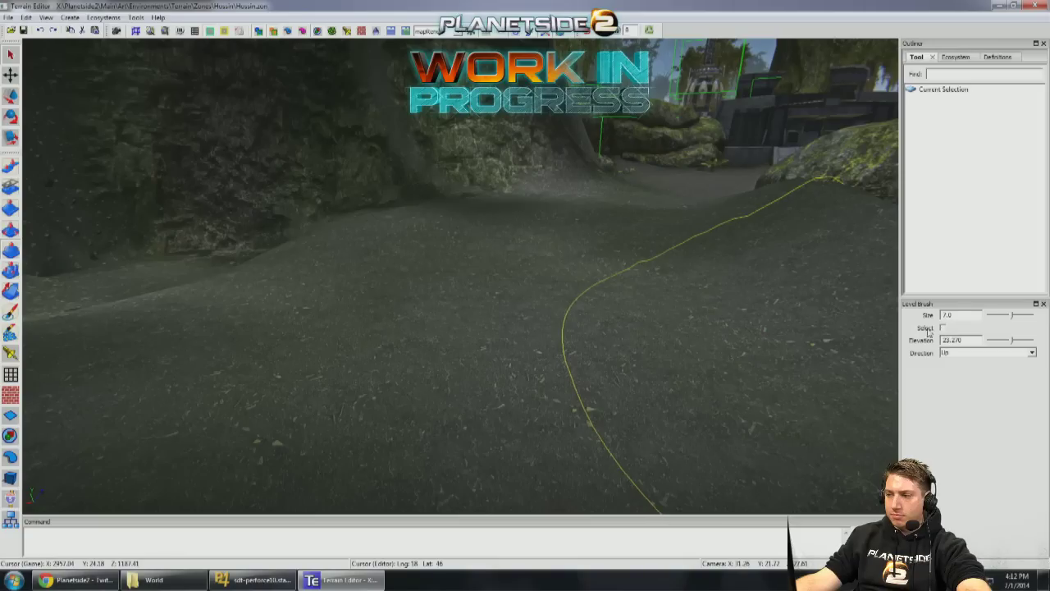
pyautogui.press('s')
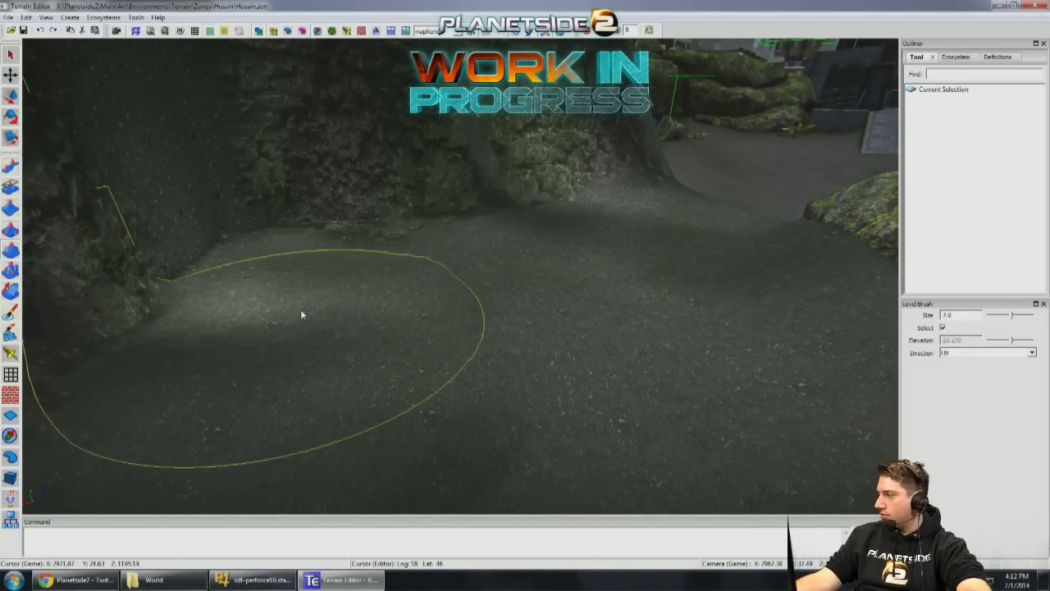
pyautogui.press('w')
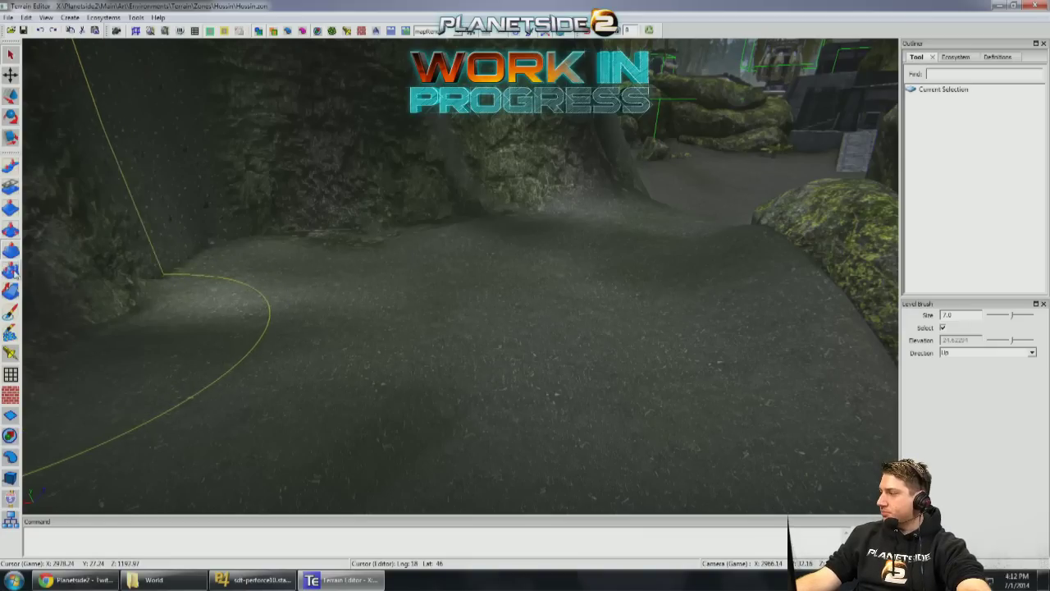
pyautogui.press('d')
pyautogui.press('w')
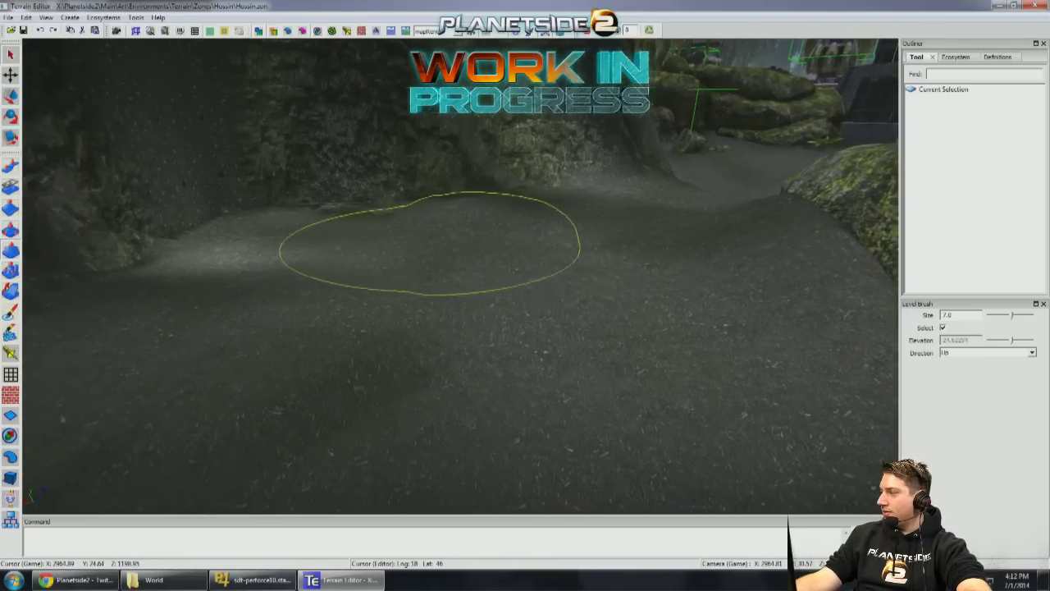
# Step: Blend the leveled ground into the giant tree's base with the Smooth brush at size 10, strength 80 and period 2
pyautogui.click(11, 227)
pyautogui.scroll(-2, 363, 237)
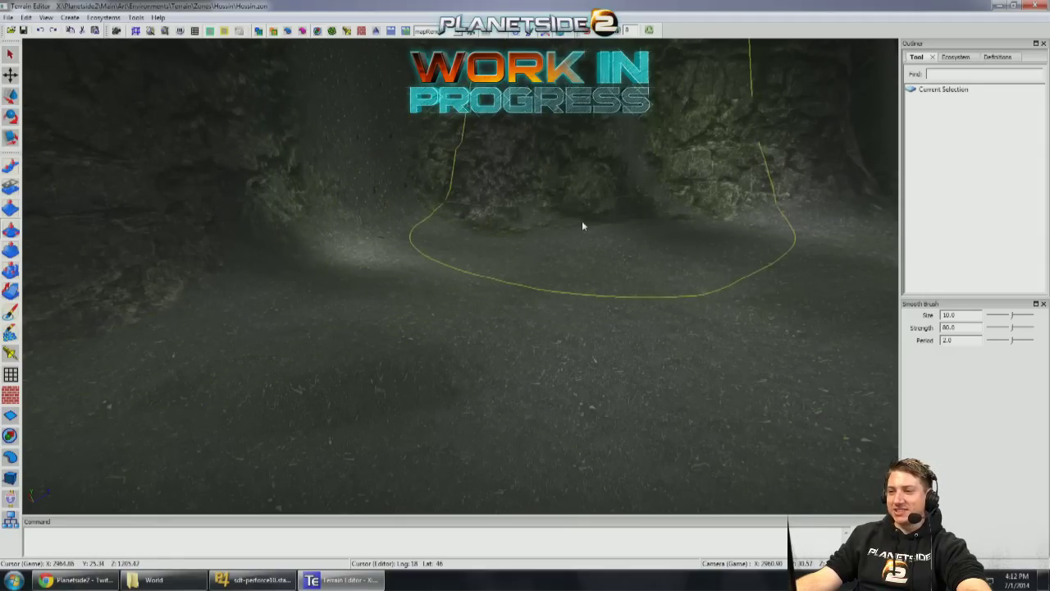
pyautogui.scroll(2, 597, 218)
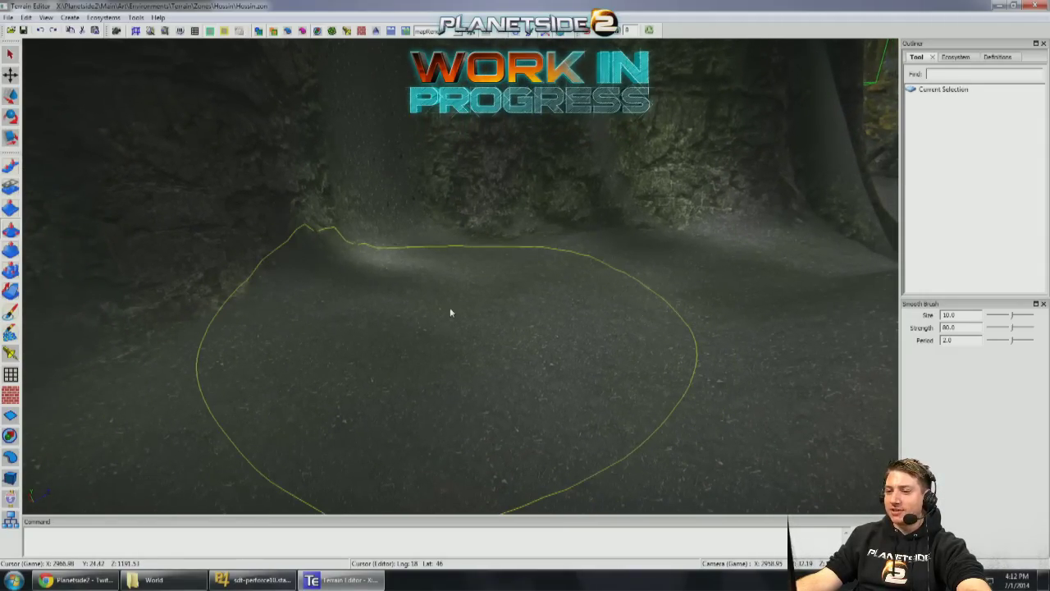
pyautogui.scroll(-4, 450, 309)
pyautogui.moveTo(454, 327)
pyautogui.mouseDown(button='right')
pyautogui.moveTo(633, 356)
pyautogui.moveTo(733, 295)
pyautogui.moveTo(722, 205)
pyautogui.mouseUp(button='right')
pyautogui.moveTo(469, 330)
pyautogui.mouseDown(button='right')
pyautogui.moveTo(379, 361)
pyautogui.moveTo(389, 376)
pyautogui.mouseUp(button='right')
pyautogui.scroll(3, 431, 373)
pyautogui.scroll(2, 431, 373)
# Step: Choose the Common_DPO_StaticVehicles_NCSunderer object template from the Common DPO StaticVehicles folder
pyautogui.press('Escape')
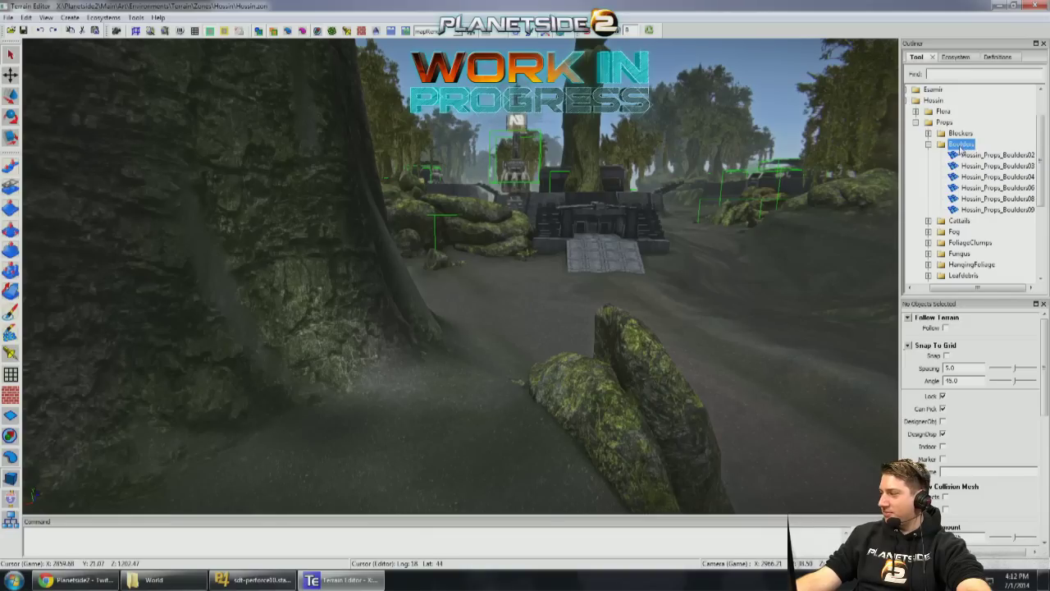
pyautogui.doubleClick(959, 148)
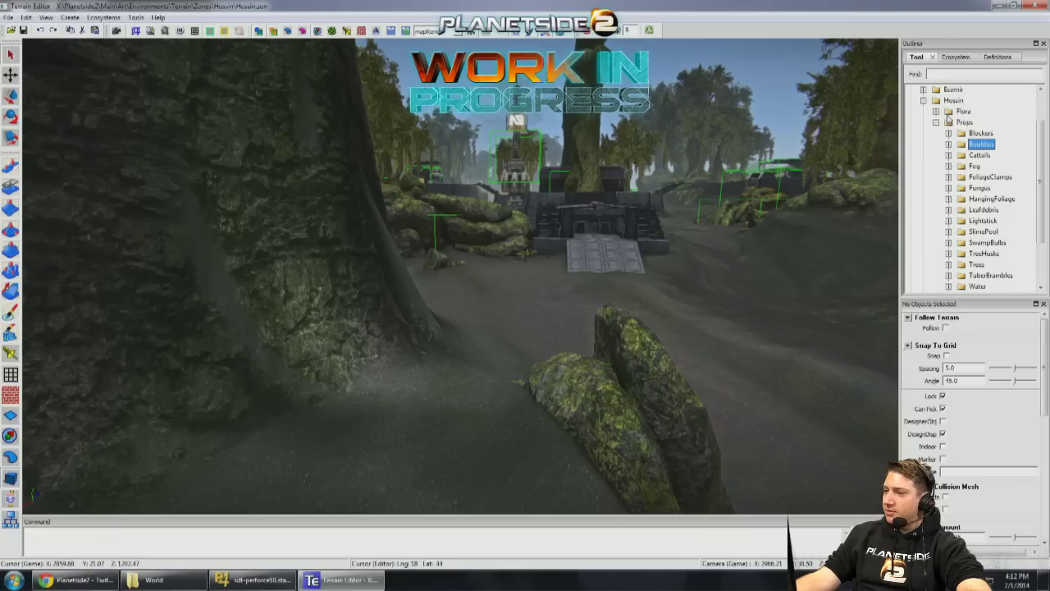
pyautogui.scroll(2, 949, 119)
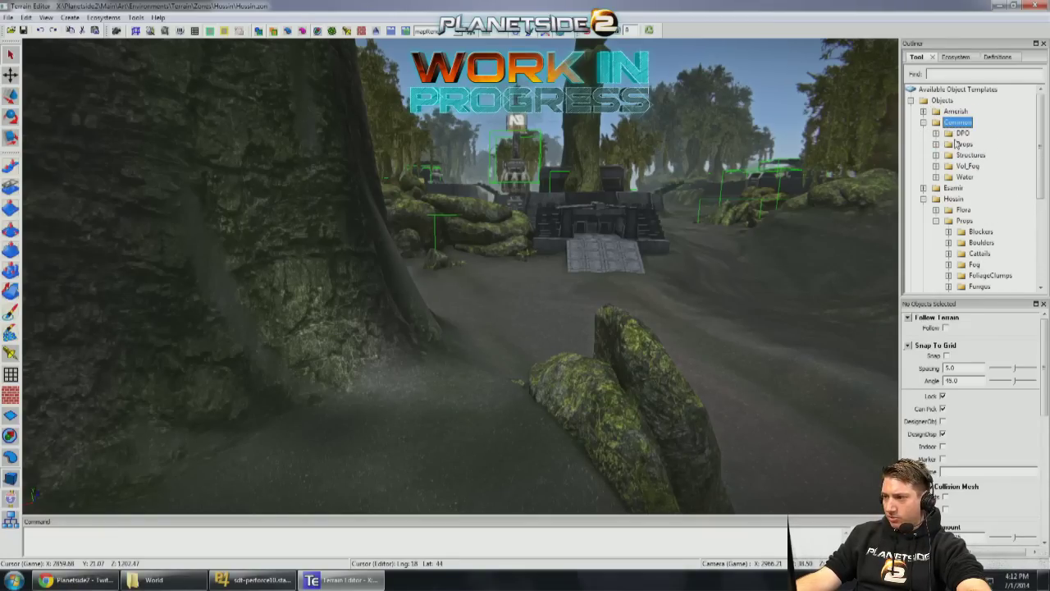
pyautogui.doubleClick(962, 133)
pyautogui.doubleClick(979, 255)
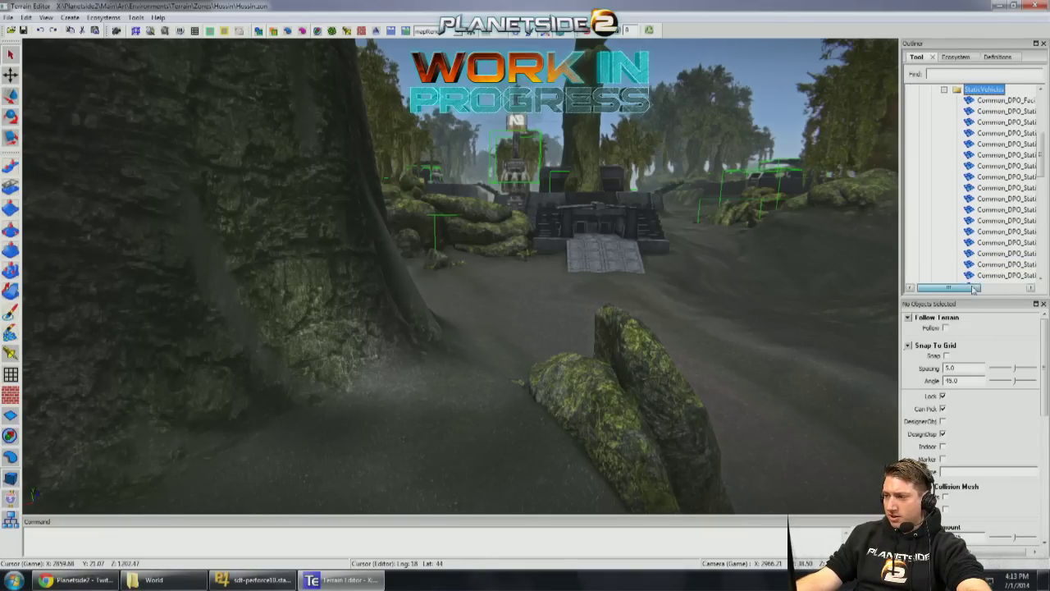
pyautogui.moveTo(989, 288); pyautogui.dragTo(1012, 289)
pyautogui.click(992, 155)
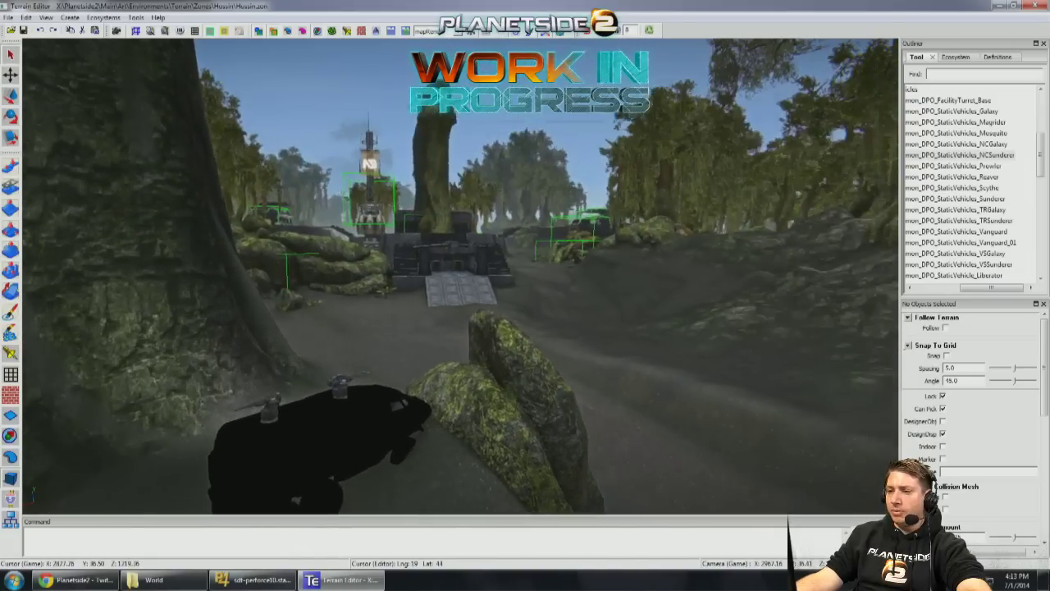
# Step: Place the NC Sunderer between the giant tree and the path-side boulder, and inspect the vehicle clearance around it
pyautogui.click(429, 271)
pyautogui.press('w')
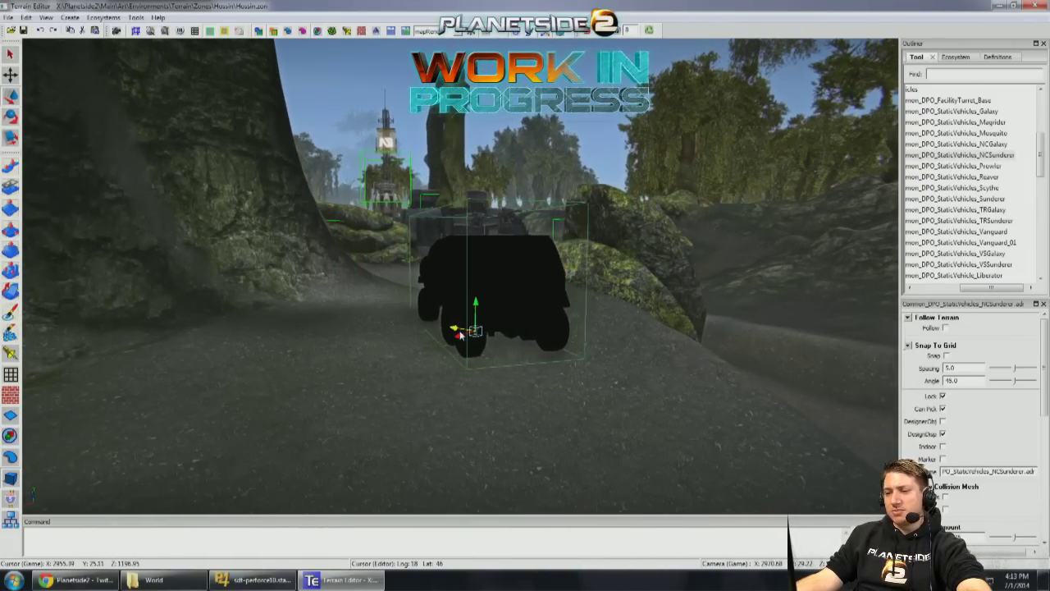
pyautogui.scroll(3, 480, 320)
pyautogui.moveTo(491, 303)
pyautogui.mouseDown(button='middle')
pyautogui.moveTo(410, 307)
pyautogui.moveTo(500, 318)
pyautogui.mouseUp(button='middle')
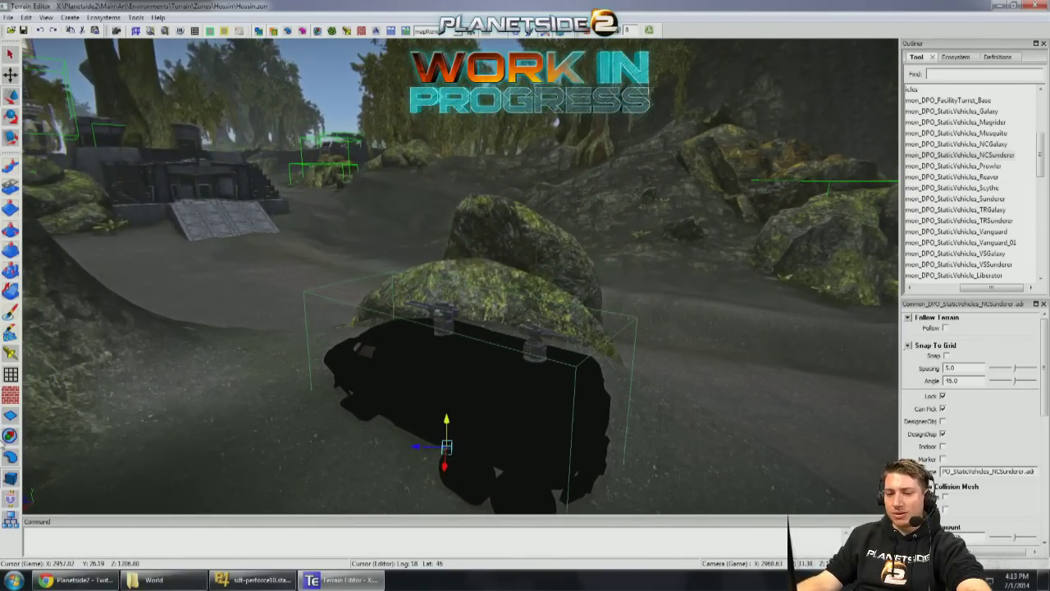
pyautogui.scroll(3, 299, 386)
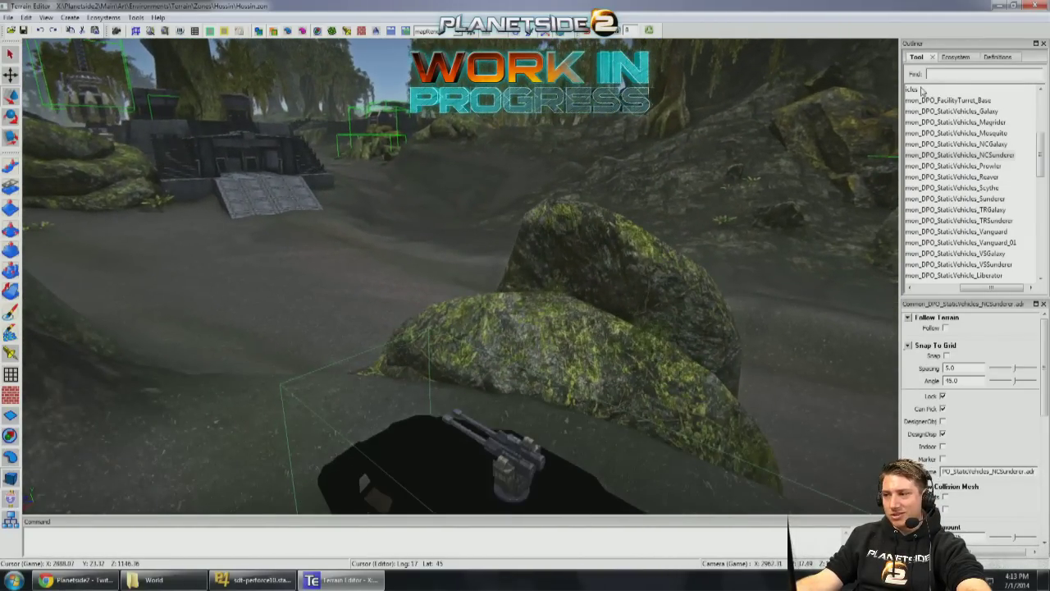
# Step: Browse the Common object templates, checking the DPO folder and the Facility props, and collapse the opened folders
pyautogui.doubleClick(917, 90)
pyautogui.scroll(-3, 828, 178)
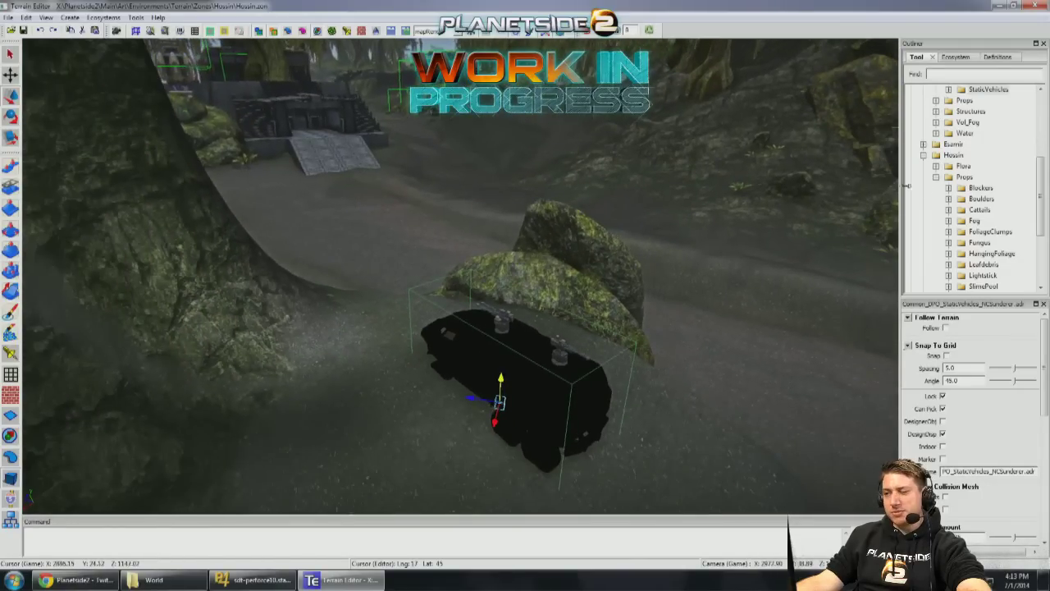
pyautogui.scroll(2, 884, 190)
pyautogui.scroll(5, 977, 156)
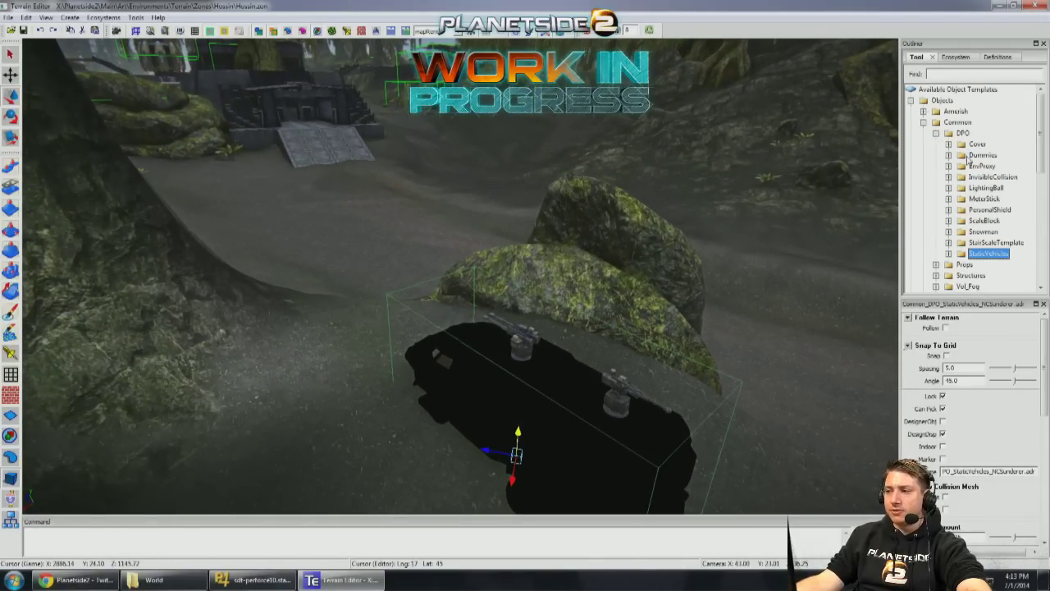
pyautogui.doubleClick(962, 133)
pyautogui.doubleClick(964, 144)
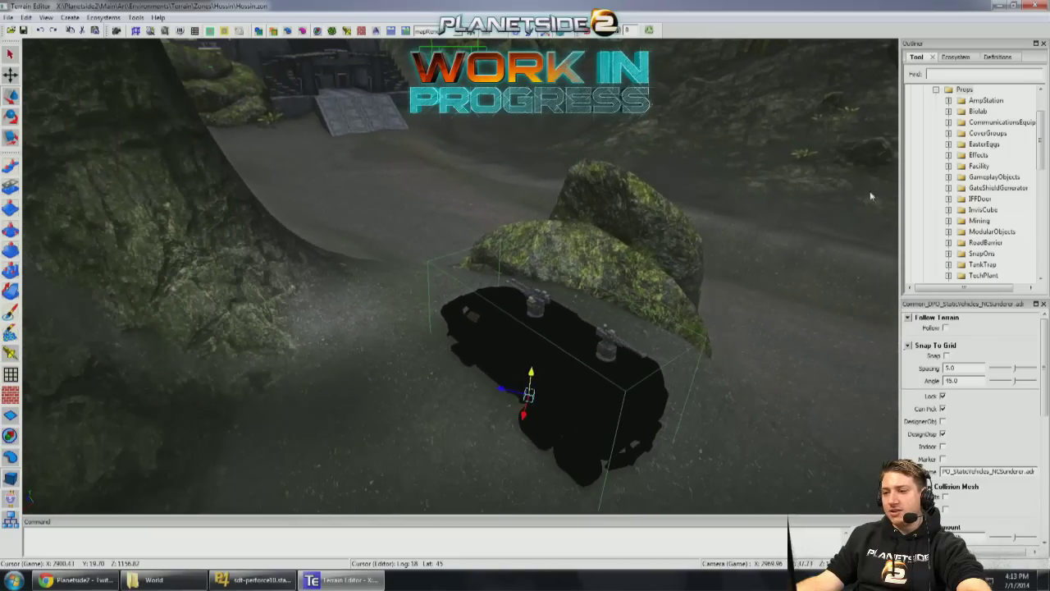
pyautogui.doubleClick(977, 167)
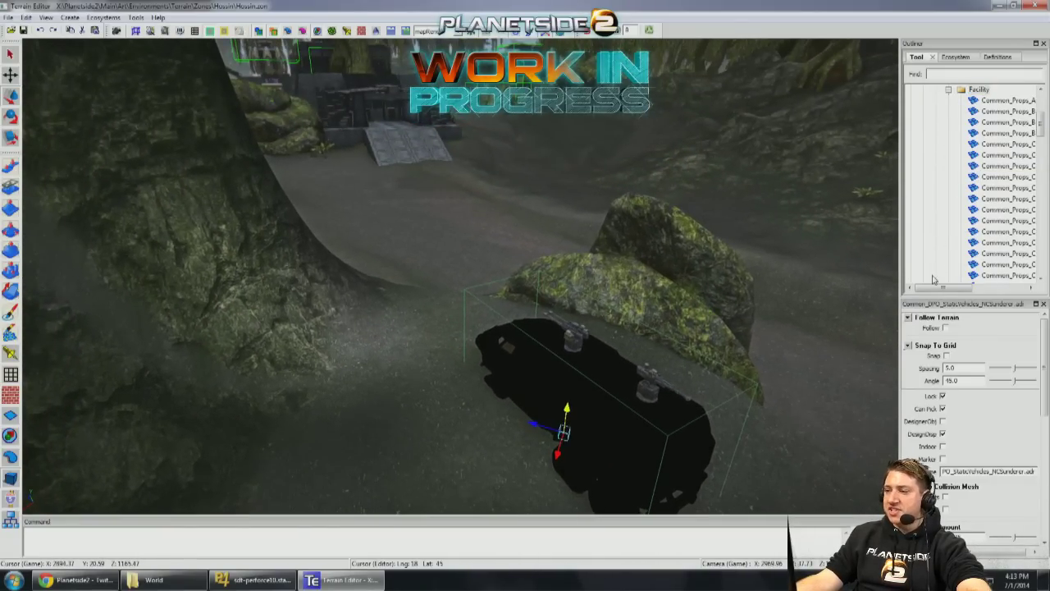
pyautogui.moveTo(936, 287); pyautogui.dragTo(986, 283)
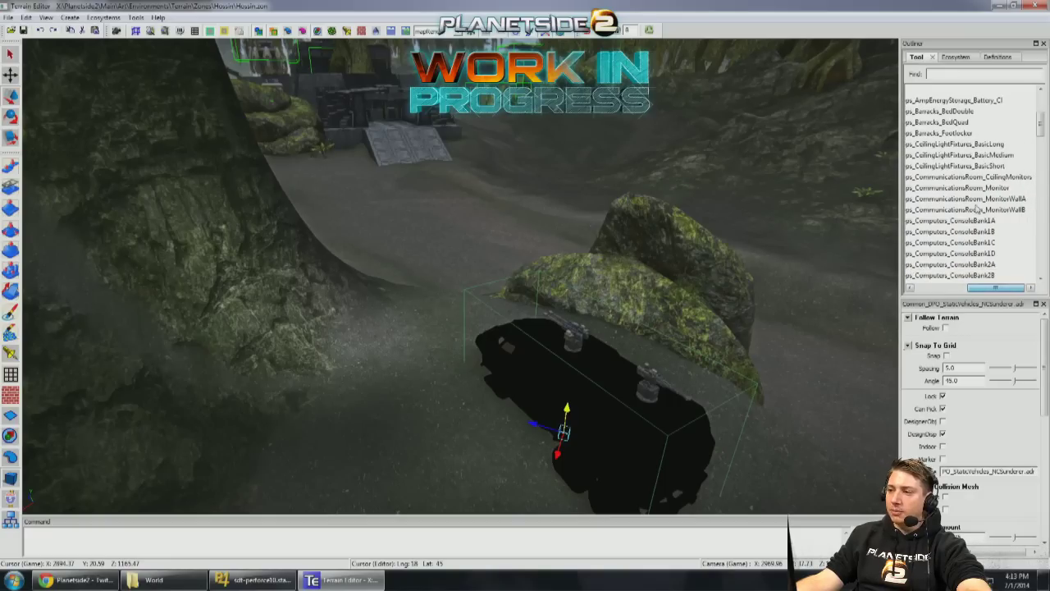
pyautogui.click(940, 287)
pyautogui.doubleClick(972, 91)
pyautogui.scroll(3, 973, 131)
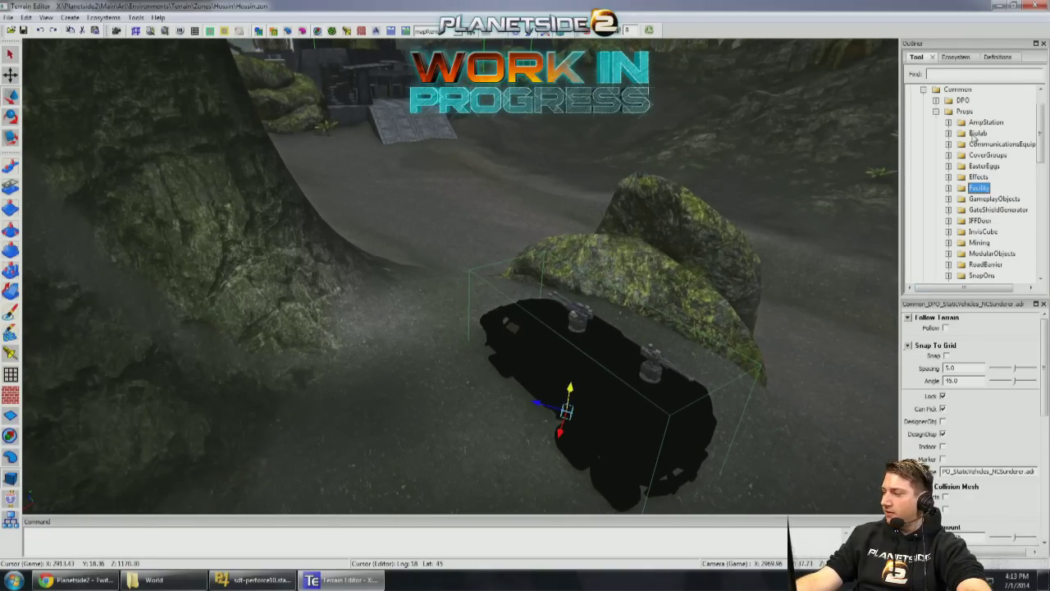
pyautogui.press('f')
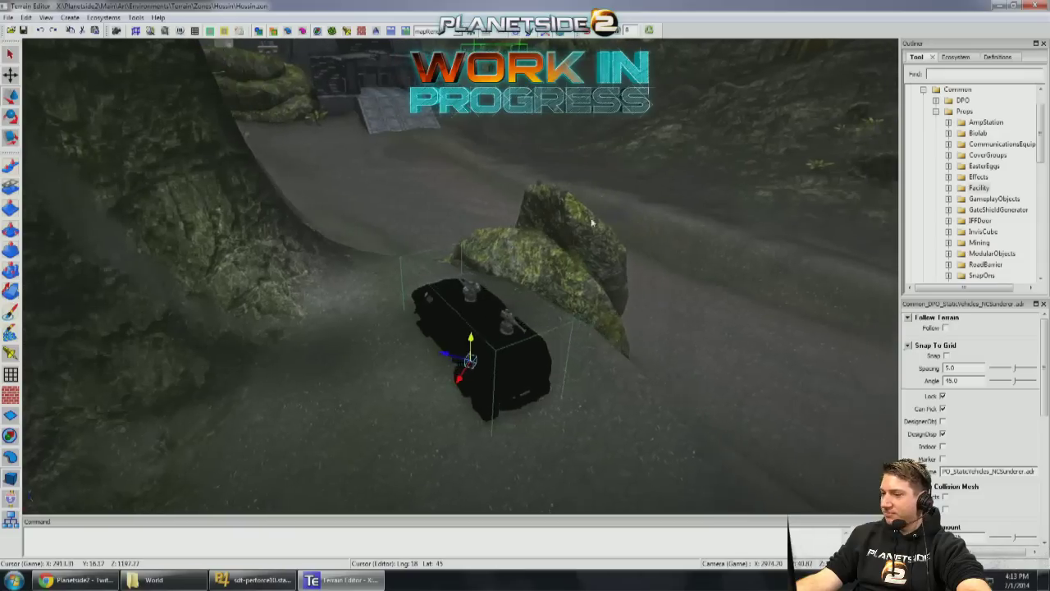
pyautogui.doubleClick(969, 112)
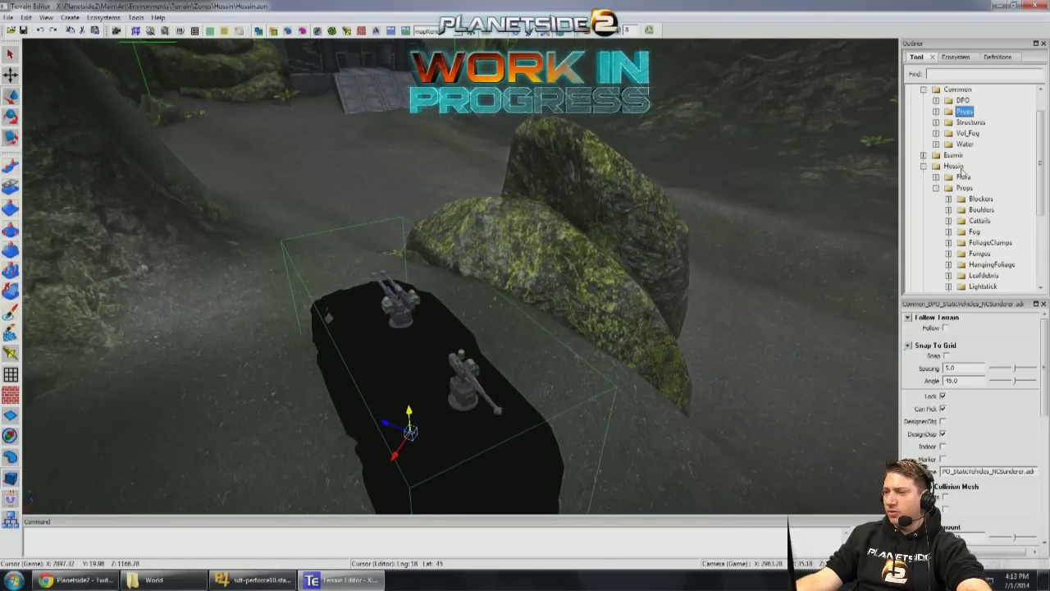
# Step: Place a Hossin_Props_Boulders06 boulder from the Hossin Boulders folder at the end of the mossy path-side rocks beside the Sunderer
pyautogui.doubleClick(968, 209)
pyautogui.moveTo(459, 288); pyautogui.dragTo(459, 288, button='right')
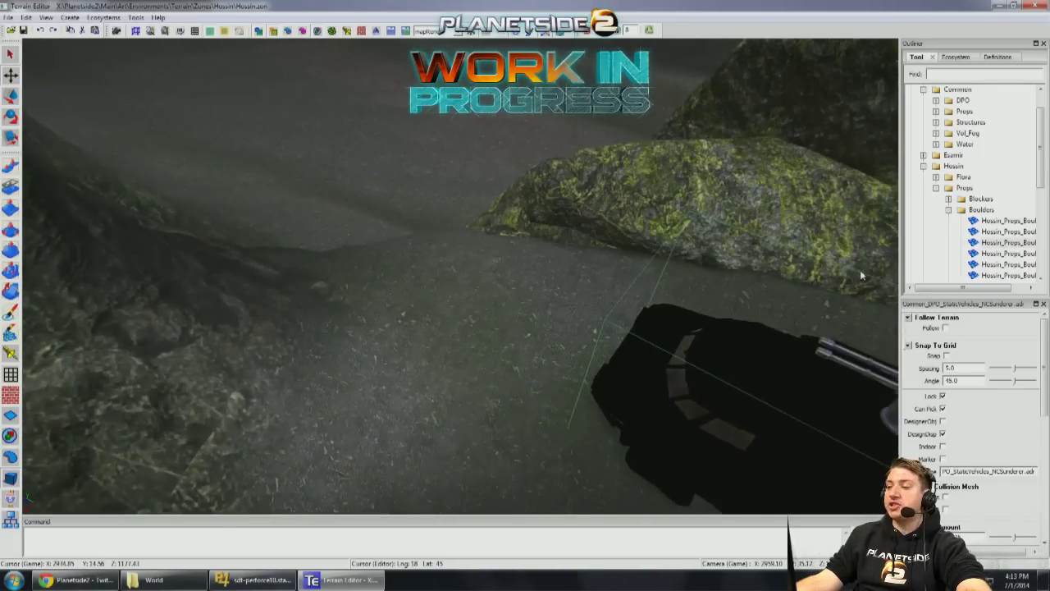
pyautogui.moveTo(857, 276); pyautogui.dragTo(857, 276, button='right')
pyautogui.moveTo(963, 288); pyautogui.dragTo(985, 288)
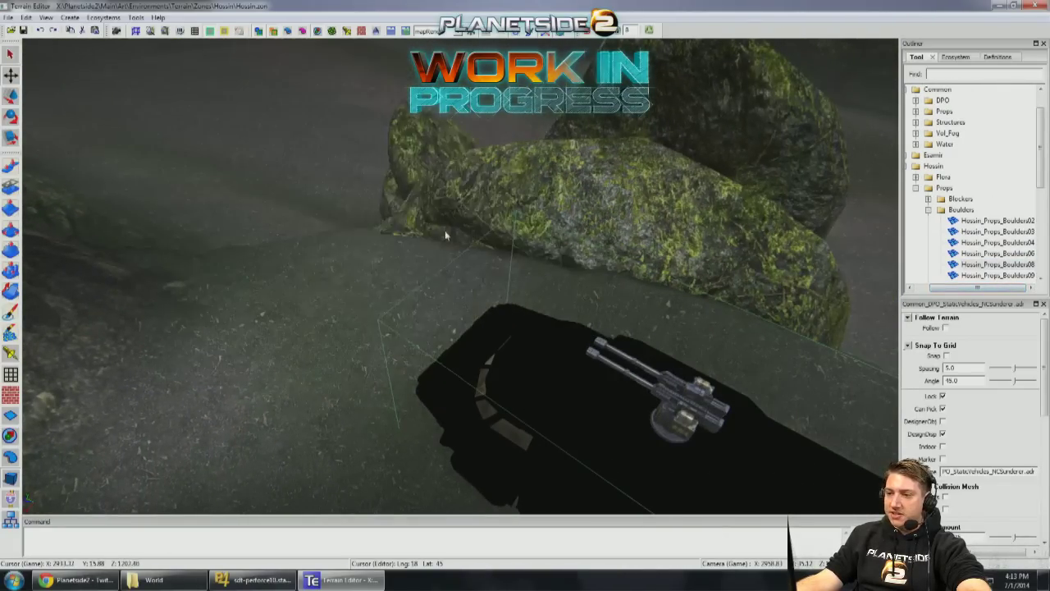
pyautogui.moveTo(993, 254); pyautogui.dragTo(449, 257)
pyautogui.moveTo(448, 256); pyautogui.dragTo(444, 269, button='right')
pyautogui.click(444, 268)
# Step: Reposition the Hossin_Props_Boulders06 boulder so that it tucks into the path-side boulder cluster
pyautogui.moveTo(361, 287); pyautogui.dragTo(415, 213)
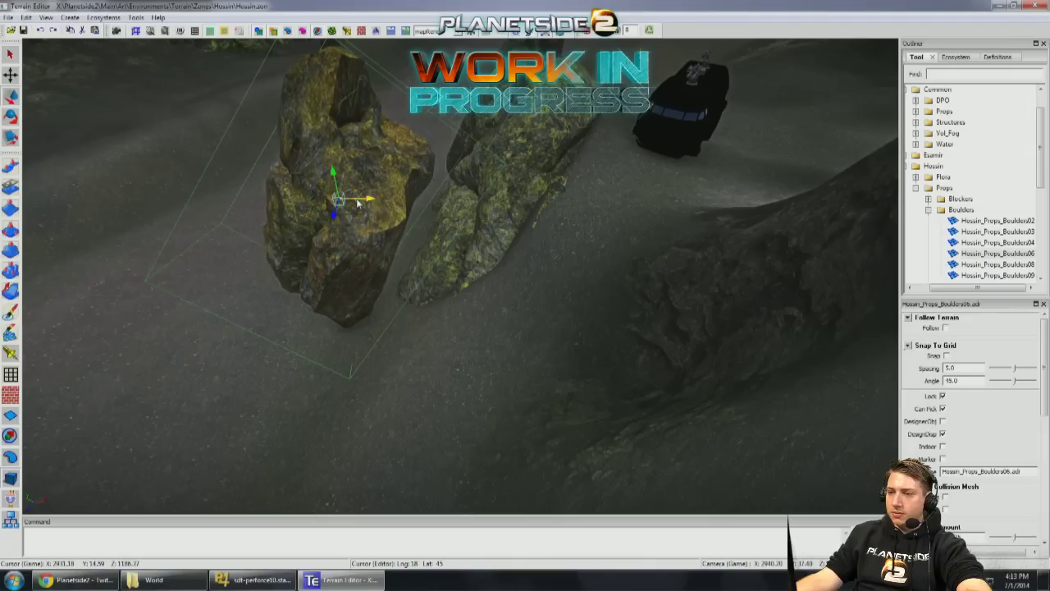
pyautogui.press('Delete')
pyautogui.click(517, 223)
pyautogui.moveTo(502, 208); pyautogui.dragTo(532, 212)
pyautogui.press('e')
pyautogui.moveTo(532, 211); pyautogui.dragTo(553, 131, button='right')
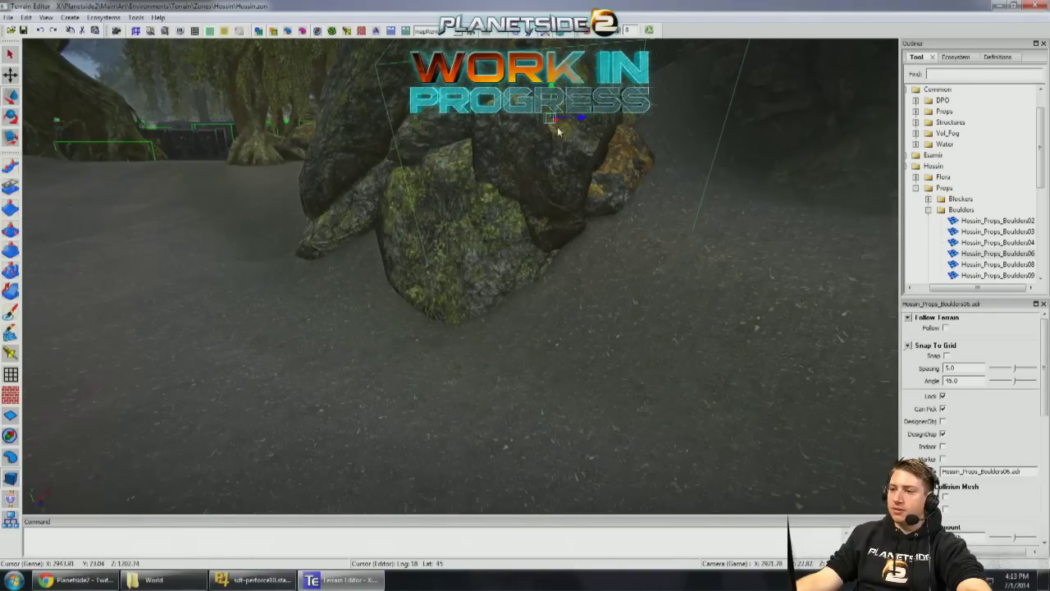
pyautogui.moveTo(579, 117); pyautogui.dragTo(597, 119)
# Step: Lower the channel ground in front of the base ramp with the Pull brush at size 12, strength 50, direction Down
pyautogui.moveTo(574, 122); pyautogui.dragTo(654, 385, button='right')
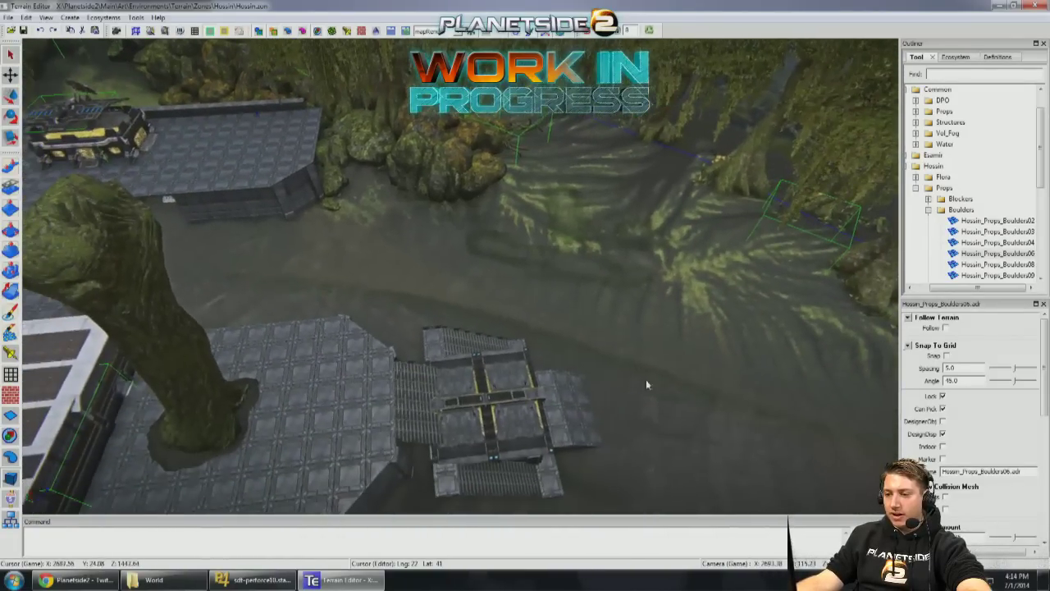
pyautogui.moveTo(583, 380); pyautogui.dragTo(420, 306, button='right')
pyautogui.moveTo(419, 306); pyautogui.dragTo(493, 304, button='right')
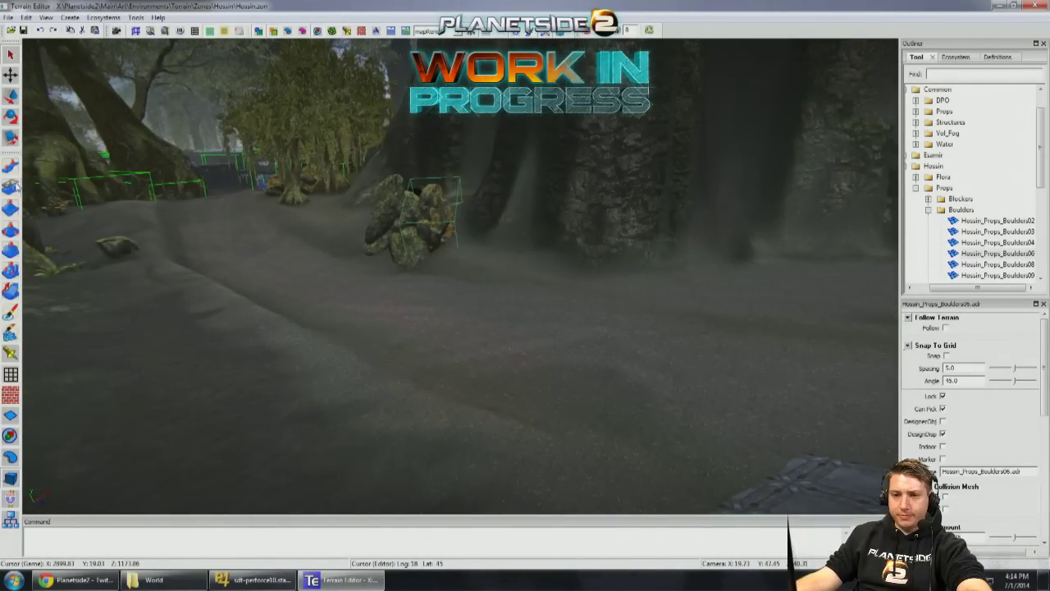
pyautogui.moveTo(259, 297); pyautogui.dragTo(291, 318, button='right')
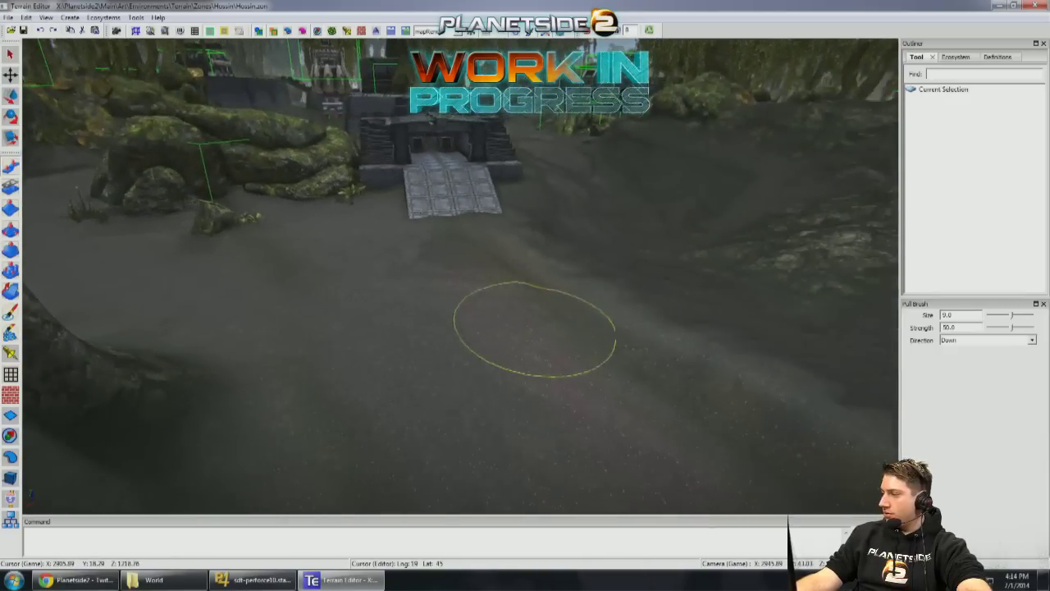
pyautogui.moveTo(425, 322)
pyautogui.mouseDown(button='right')
pyautogui.moveTo(456, 304)
pyautogui.moveTo(419, 318)
pyautogui.moveTo(443, 312)
pyautogui.moveTo(383, 284)
pyautogui.mouseUp(button='right')
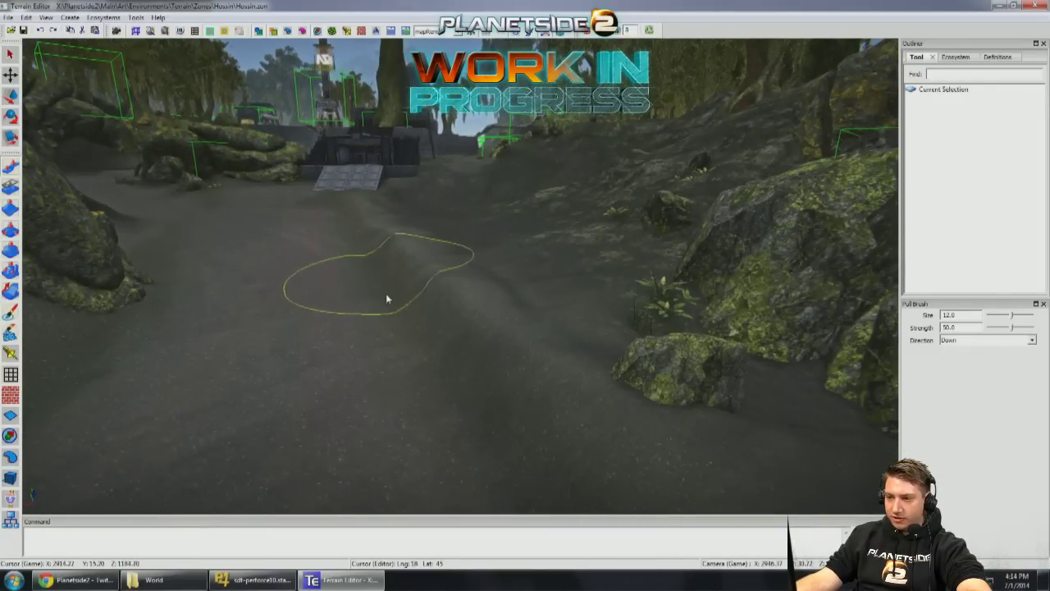
pyautogui.moveTo(466, 421); pyautogui.dragTo(490, 378, button='right')
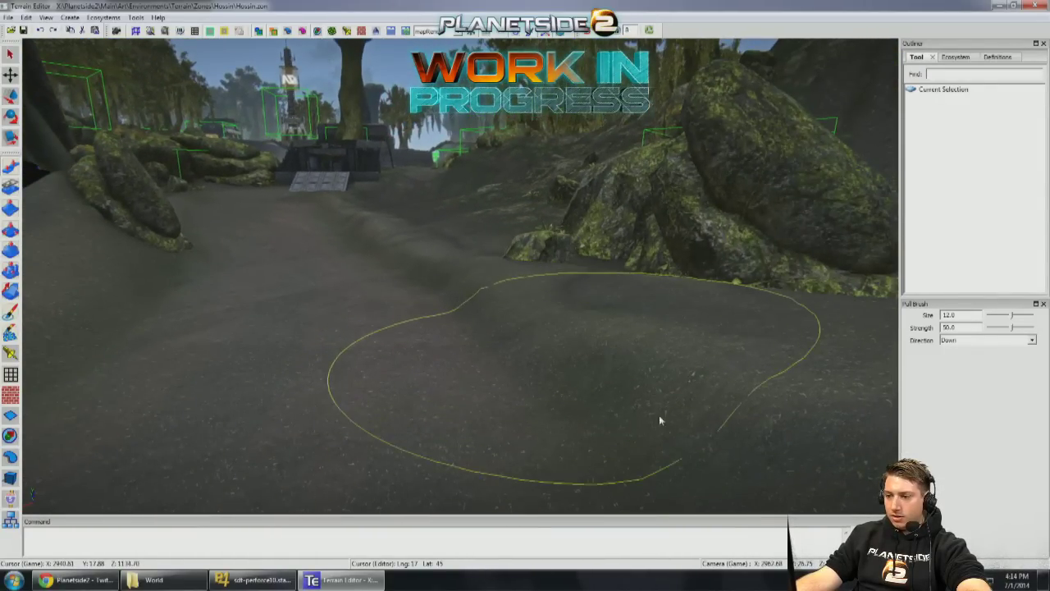
pyautogui.moveTo(685, 410); pyautogui.dragTo(557, 435, button='right')
# Step: Carve down the ground between the orange-mossed boulders and the cliff with the Pull brush at size 6, strength 50, direction Down
pyautogui.moveTo(566, 230)
pyautogui.mouseDown(button='right')
pyautogui.moveTo(541, 291)
pyautogui.moveTo(509, 269)
pyautogui.moveTo(476, 272)
pyautogui.moveTo(503, 262)
pyautogui.moveTo(474, 243)
pyautogui.mouseUp(button='right')
pyautogui.press('[')
pyautogui.press('[')
pyautogui.press('[')
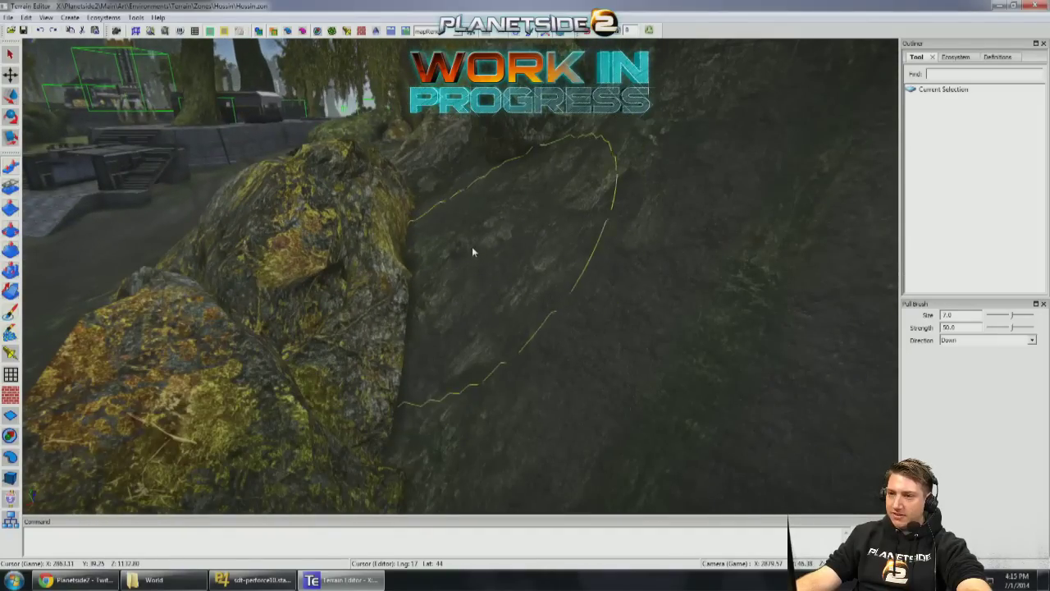
pyautogui.moveTo(452, 212); pyautogui.dragTo(465, 300)
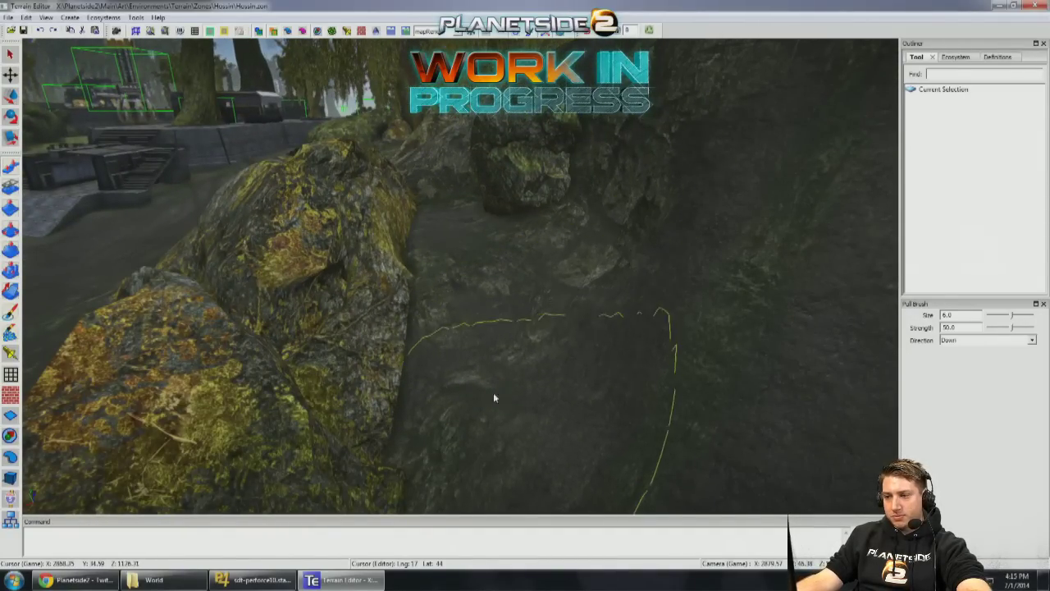
pyautogui.moveTo(463, 221); pyautogui.dragTo(417, 305, button='right')
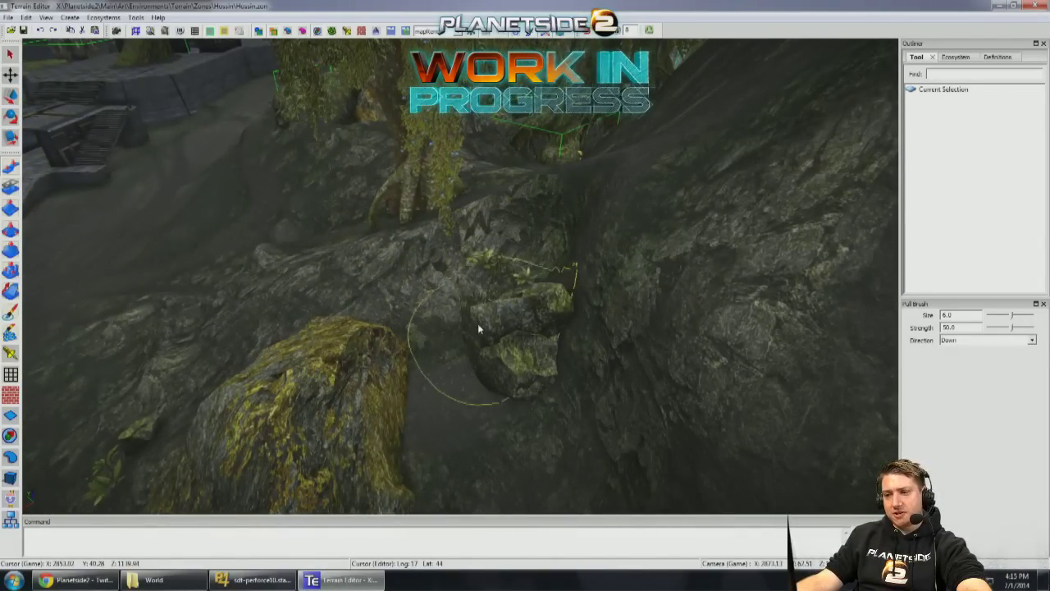
pyautogui.scroll(2, 483, 316)
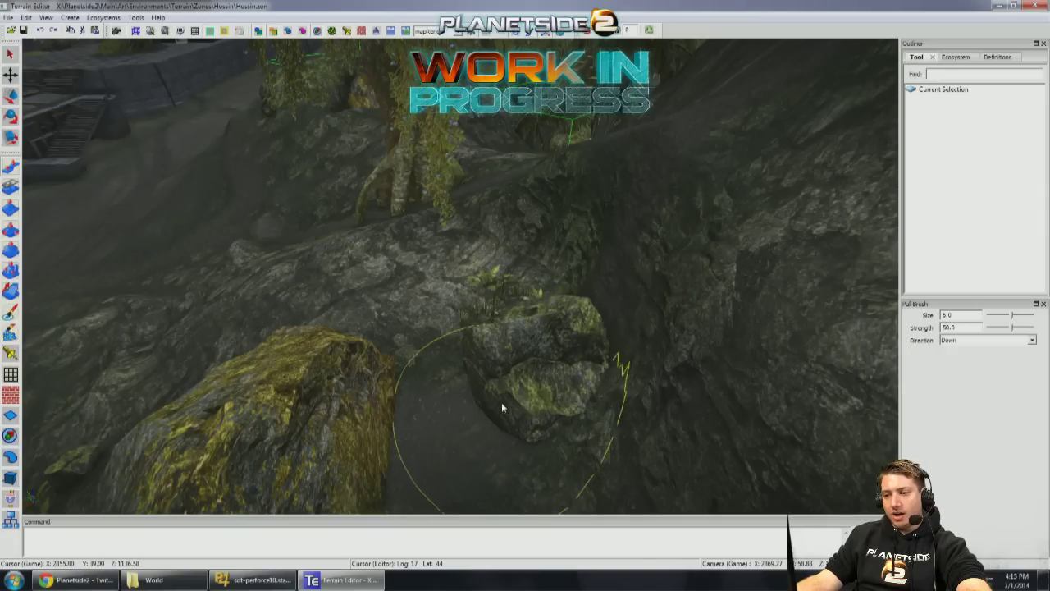
# Step: Continue lowering the narrow passage behind the large mossy boulders toward the path with the size 6 Pull brush
pyautogui.moveTo(356, 290)
pyautogui.mouseDown(button='right')
pyautogui.moveTo(750, 211)
pyautogui.moveTo(867, 257)
pyautogui.moveTo(406, 279)
pyautogui.moveTo(270, 246)
pyautogui.moveTo(188, 307)
pyautogui.moveTo(585, 364)
pyautogui.mouseUp(button='right')
pyautogui.moveTo(538, 306)
pyautogui.mouseDown(button='right')
pyautogui.moveTo(513, 487)
pyautogui.moveTo(475, 415)
pyautogui.mouseUp(button='right')
pyautogui.moveTo(546, 318); pyautogui.dragTo(520, 284, button='right')
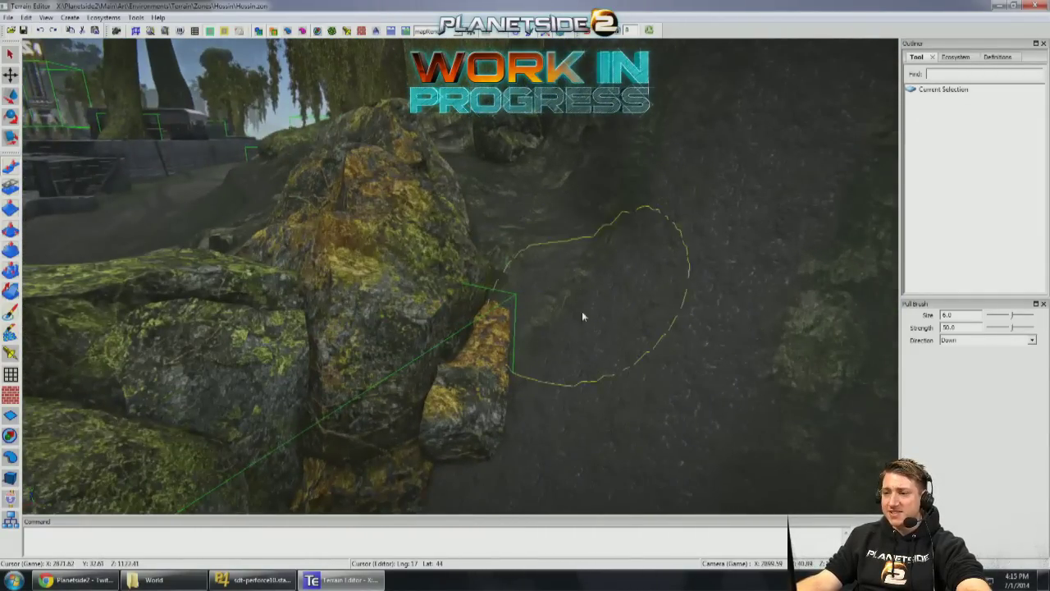
pyautogui.moveTo(610, 277); pyautogui.dragTo(506, 192, button='right')
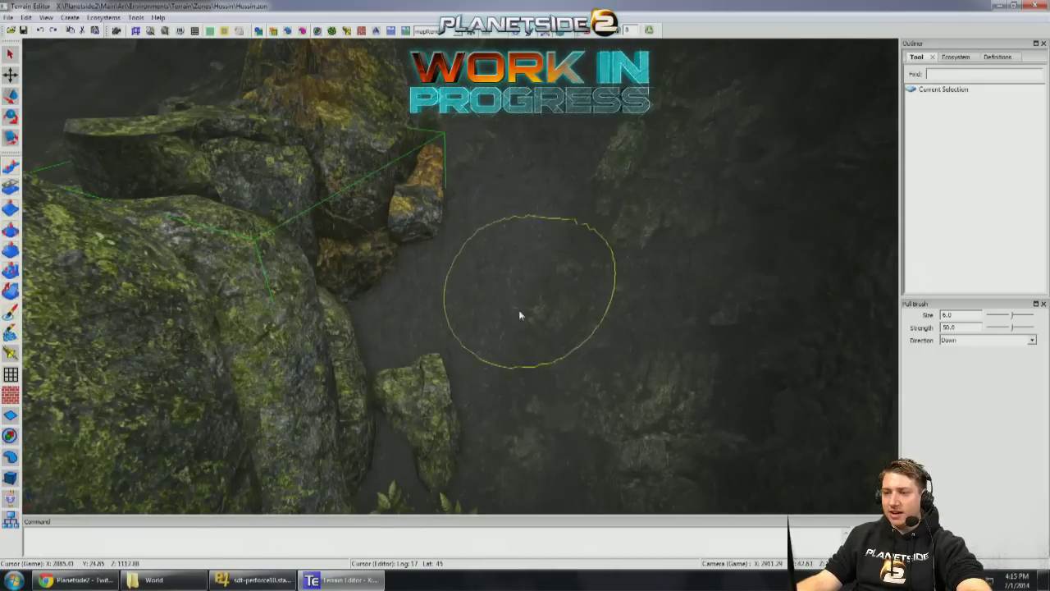
pyautogui.moveTo(509, 309); pyautogui.dragTo(469, 320, button='right')
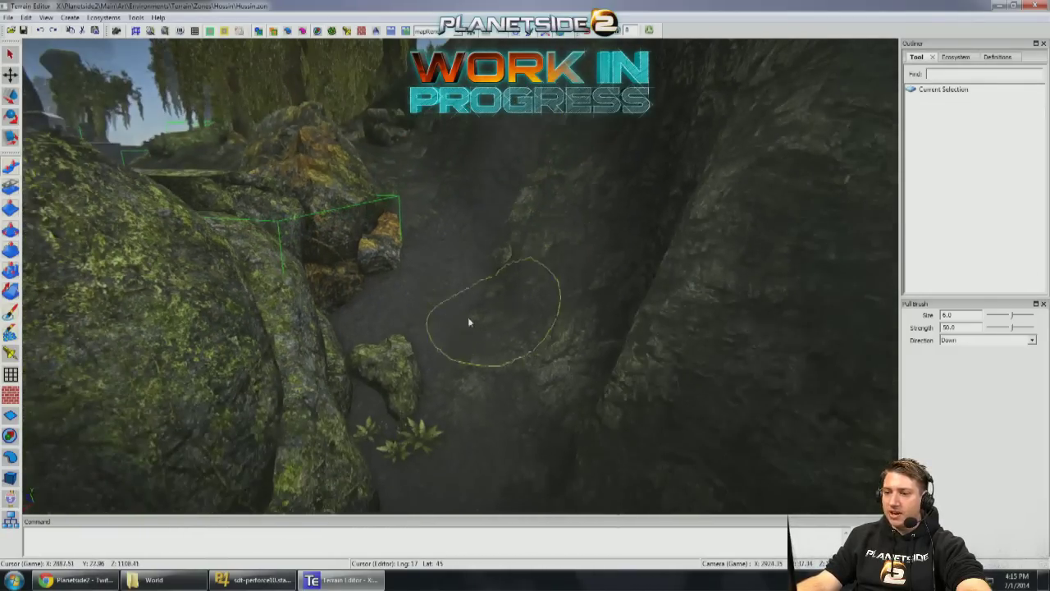
# Step: Paint the passage floor and the slope behind the boulders with the Ecosystem brush, using hossin_rock at size 5.47461, strength 10 and softness 50
pyautogui.moveTo(478, 425)
pyautogui.mouseDown(button='right')
pyautogui.moveTo(516, 347)
pyautogui.moveTo(493, 286)
pyautogui.moveTo(563, 297)
pyautogui.moveTo(583, 254)
pyautogui.moveTo(569, 248)
pyautogui.moveTo(587, 35)
pyautogui.moveTo(460, 275)
pyautogui.mouseUp(button='right')
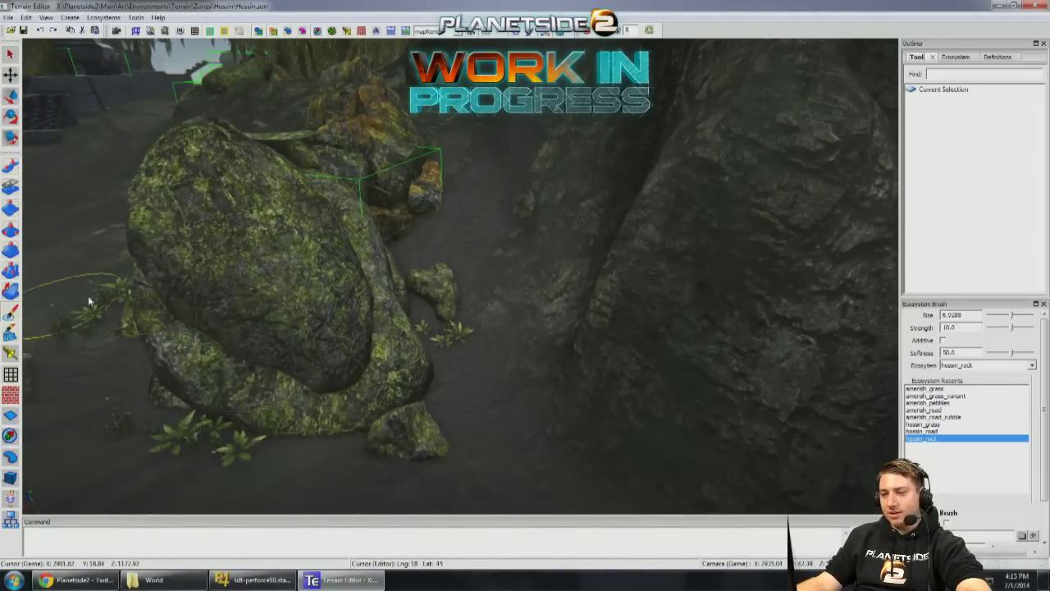
pyautogui.scroll(2, 541, 318)
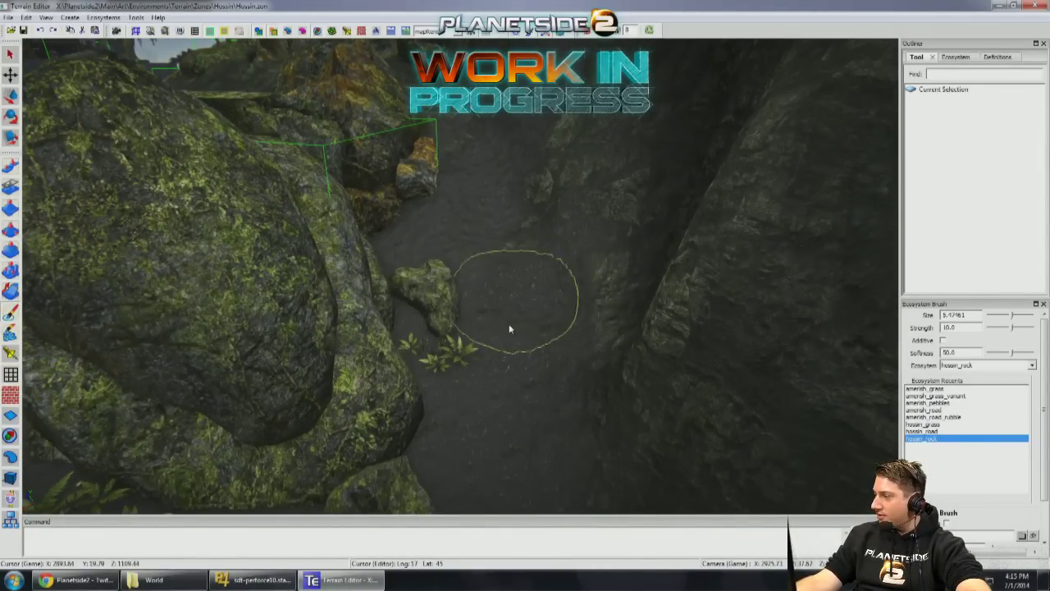
pyautogui.moveTo(474, 298)
pyautogui.mouseDown(button='right')
pyautogui.moveTo(481, 325)
pyautogui.moveTo(563, 361)
pyautogui.moveTo(534, 346)
pyautogui.moveTo(470, 366)
pyautogui.moveTo(454, 304)
pyautogui.moveTo(416, 263)
pyautogui.moveTo(533, 379)
pyautogui.mouseUp(button='right')
pyautogui.moveTo(404, 349)
pyautogui.mouseDown(button='right')
pyautogui.moveTo(401, 304)
pyautogui.moveTo(435, 298)
pyautogui.moveTo(358, 331)
pyautogui.mouseUp(button='right')
pyautogui.moveTo(237, 415)
pyautogui.mouseDown(button='right')
pyautogui.moveTo(414, 275)
pyautogui.moveTo(476, 293)
pyautogui.mouseUp(button='right')
pyautogui.moveTo(371, 343); pyautogui.dragTo(397, 251, button='right')
pyautogui.moveTo(402, 297)
pyautogui.mouseDown(button='right')
pyautogui.moveTo(539, 421)
pyautogui.moveTo(454, 317)
pyautogui.moveTo(395, 280)
pyautogui.mouseUp(button='right')
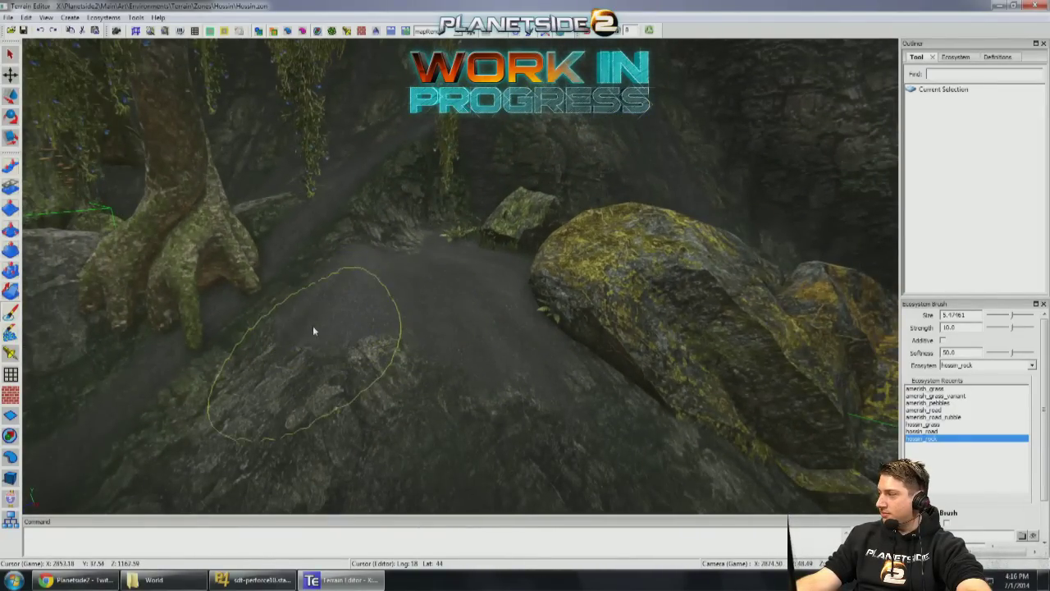
pyautogui.moveTo(293, 368)
pyautogui.mouseDown(button='right')
pyautogui.moveTo(378, 347)
pyautogui.moveTo(408, 281)
pyautogui.moveTo(480, 319)
pyautogui.moveTo(586, 351)
pyautogui.moveTo(730, 302)
pyautogui.moveTo(458, 275)
pyautogui.moveTo(558, 263)
pyautogui.moveTo(434, 235)
pyautogui.moveTo(447, 402)
pyautogui.moveTo(446, 298)
pyautogui.moveTo(274, 246)
pyautogui.moveTo(445, 234)
pyautogui.moveTo(426, 271)
pyautogui.moveTo(632, 293)
pyautogui.moveTo(434, 300)
pyautogui.moveTo(591, 312)
pyautogui.moveTo(527, 285)
pyautogui.mouseUp(button='right')
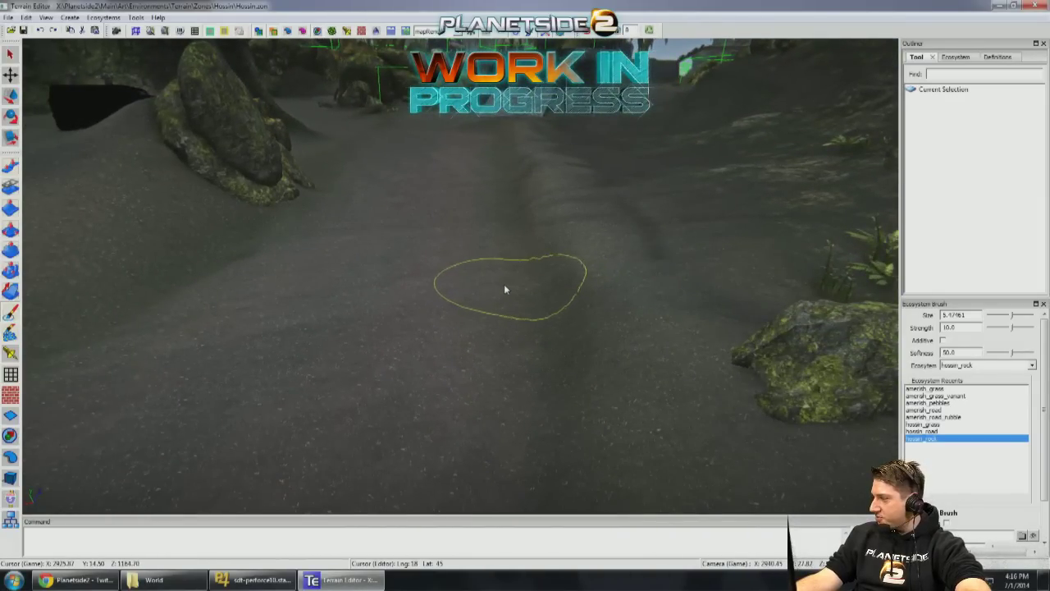
# Step: Carve a gully down the slope beside the metal vent structure with the Pull brush at size 3, strength 50, direction Down
pyautogui.moveTo(455, 288)
pyautogui.mouseDown(button='right')
pyautogui.moveTo(449, 277)
pyautogui.moveTo(472, 267)
pyautogui.moveTo(514, 291)
pyautogui.moveTo(411, 328)
pyautogui.moveTo(223, 339)
pyautogui.moveTo(457, 329)
pyautogui.moveTo(511, 227)
pyautogui.moveTo(479, 204)
pyautogui.moveTo(583, 393)
pyautogui.moveTo(408, 260)
pyautogui.moveTo(456, 265)
pyautogui.moveTo(448, 250)
pyautogui.moveTo(494, 274)
pyautogui.moveTo(488, 264)
pyautogui.moveTo(464, 284)
pyautogui.moveTo(251, 253)
pyautogui.moveTo(29, 175)
pyautogui.mouseUp(button='right')
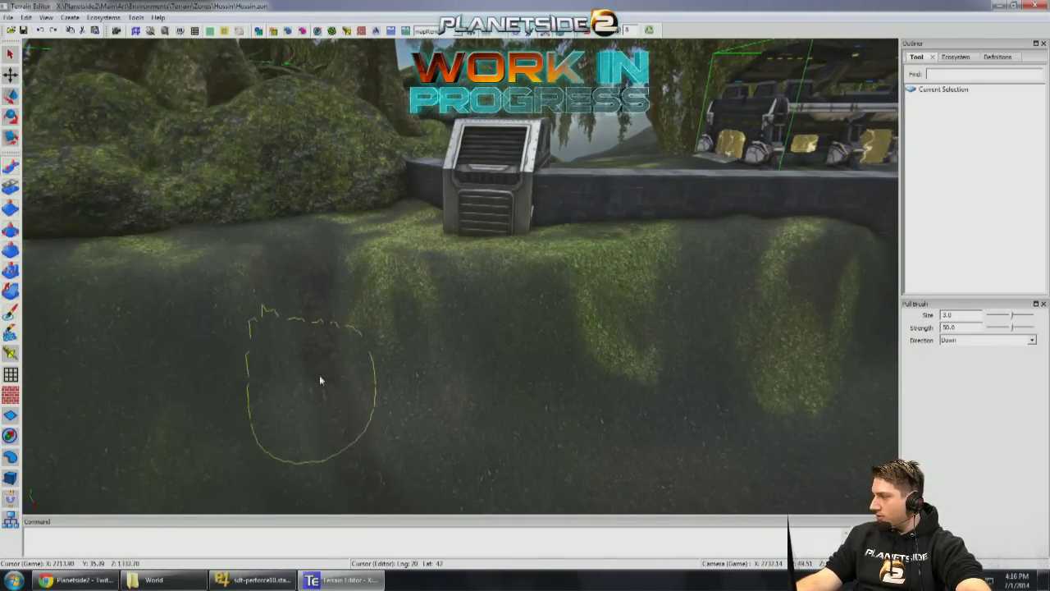
pyautogui.press('a')
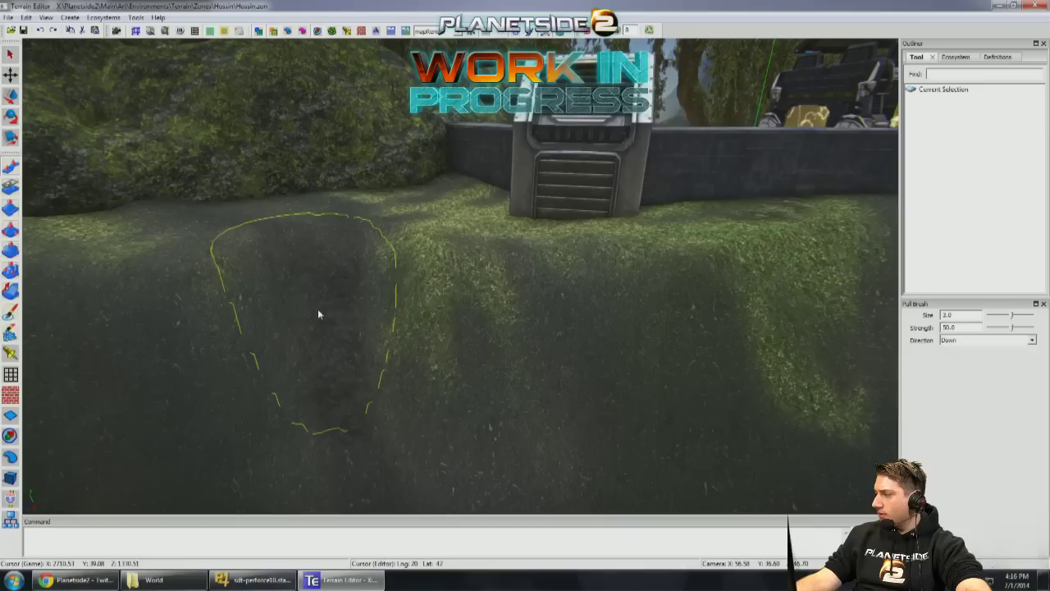
pyautogui.press('w')
pyautogui.moveTo(318, 308)
pyautogui.mouseDown(button='right')
pyautogui.moveTo(297, 305)
pyautogui.moveTo(316, 310)
pyautogui.mouseUp(button='right')
pyautogui.press('a')
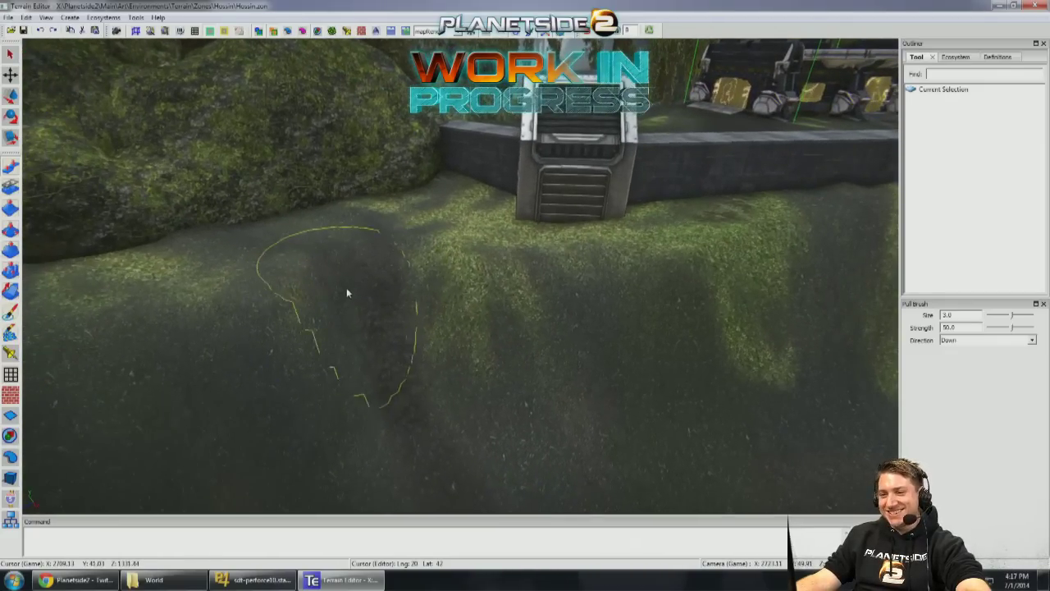
pyautogui.press('a')
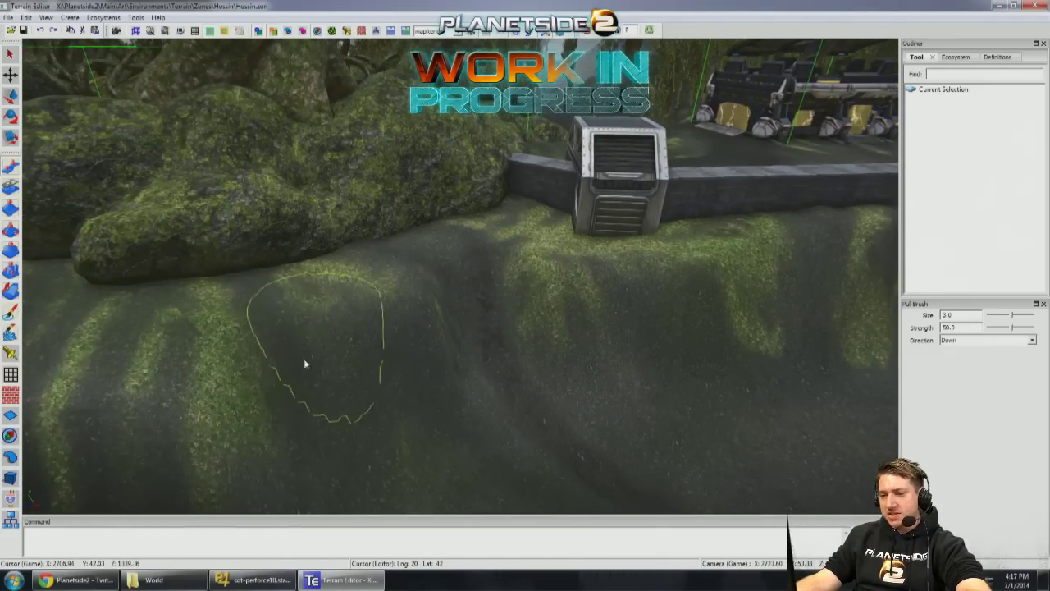
# Step: Carve grooves down the slope beneath the large mossy boulders with the size 3 Pull brush
pyautogui.press('w')
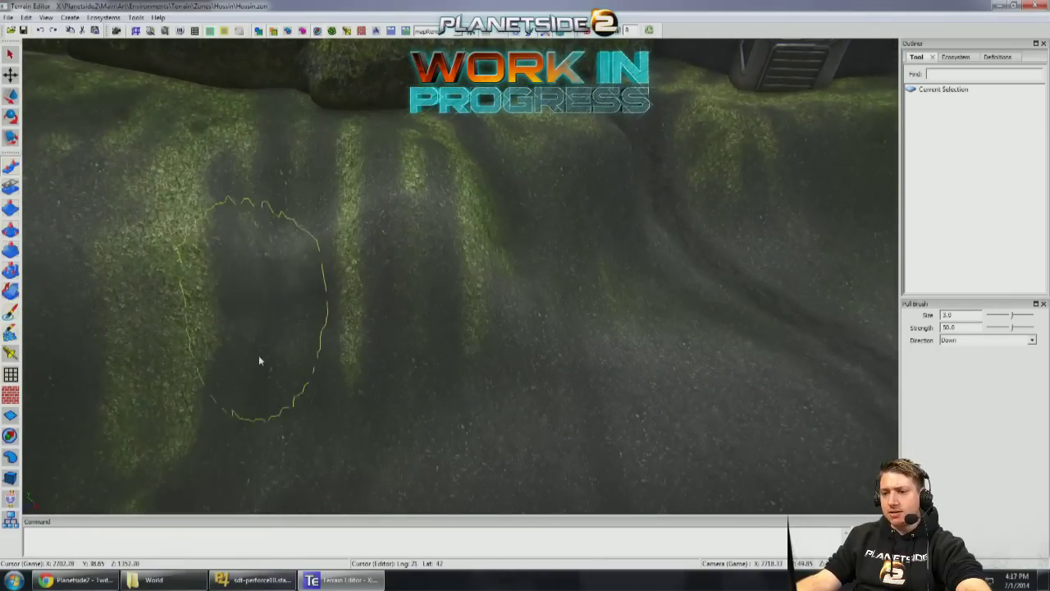
pyautogui.press('s')
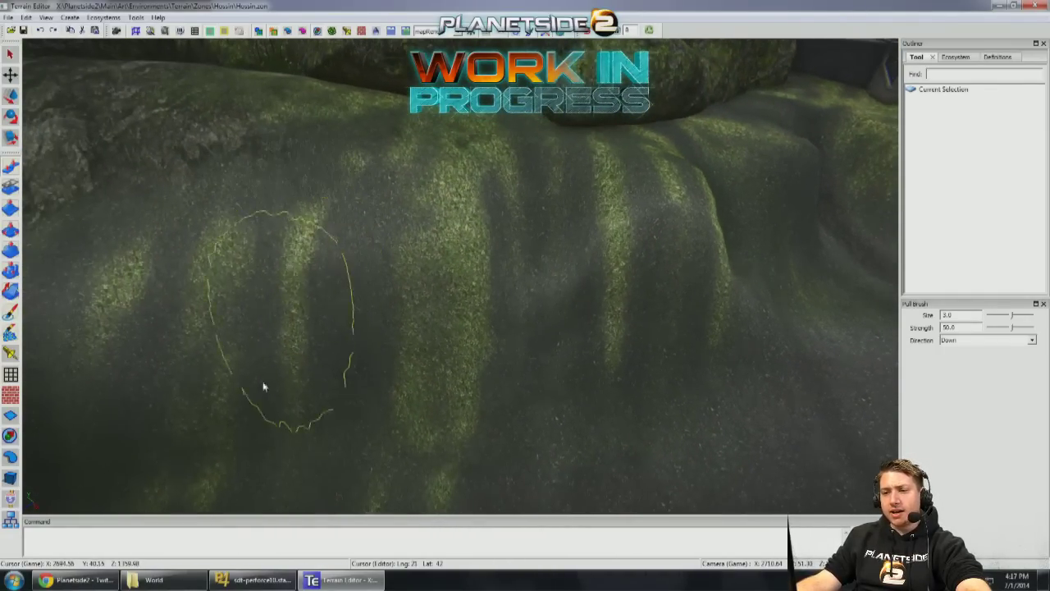
pyautogui.press('w')
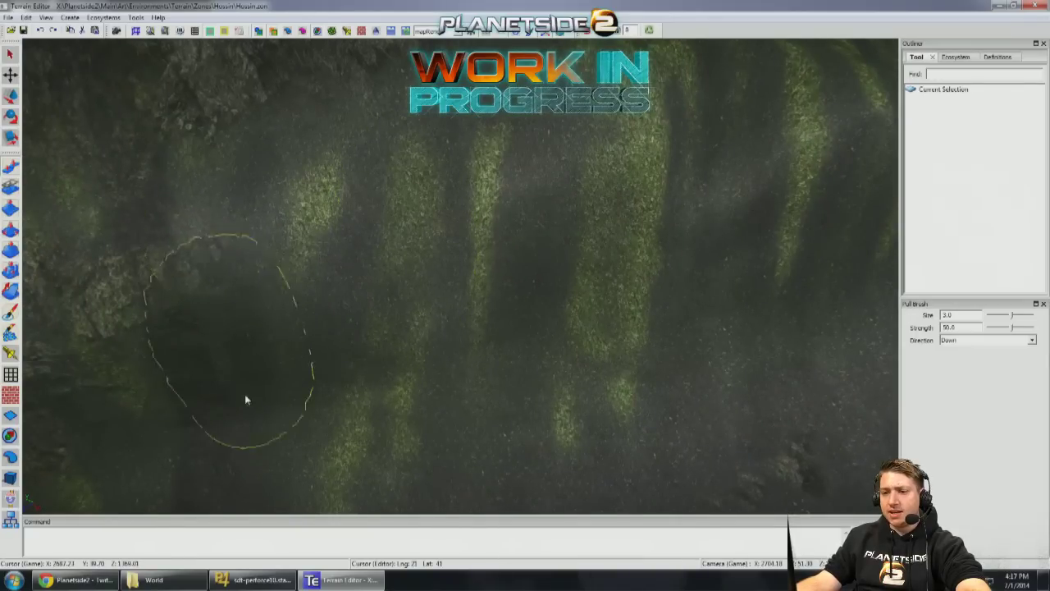
pyautogui.press('s')
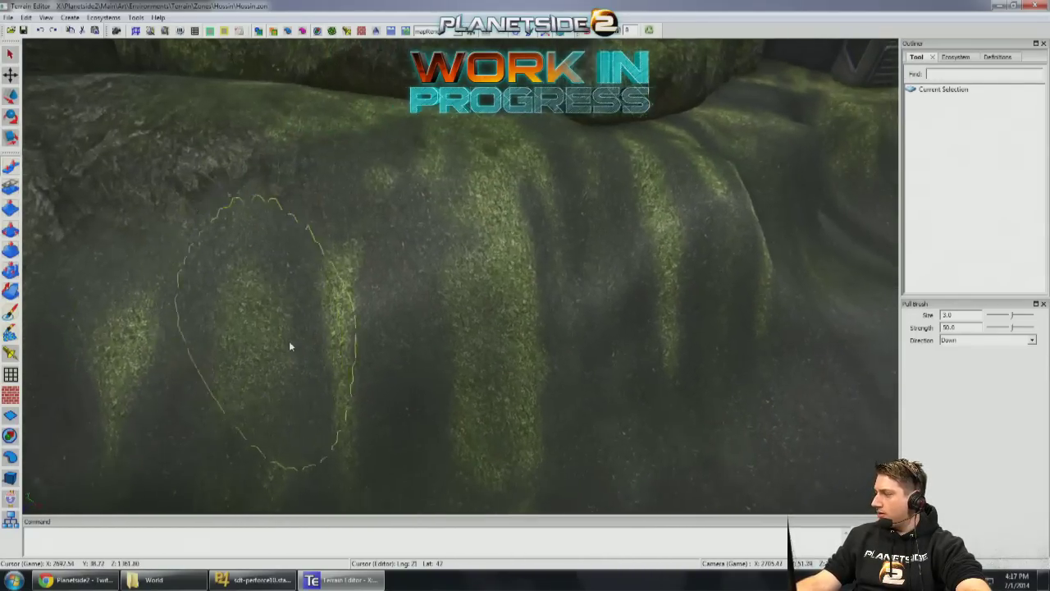
# Step: Carve gullies into the mossy slope below the concrete wall, between the vent structure and the platform, using the size 3 Pull brush
pyautogui.press('d')
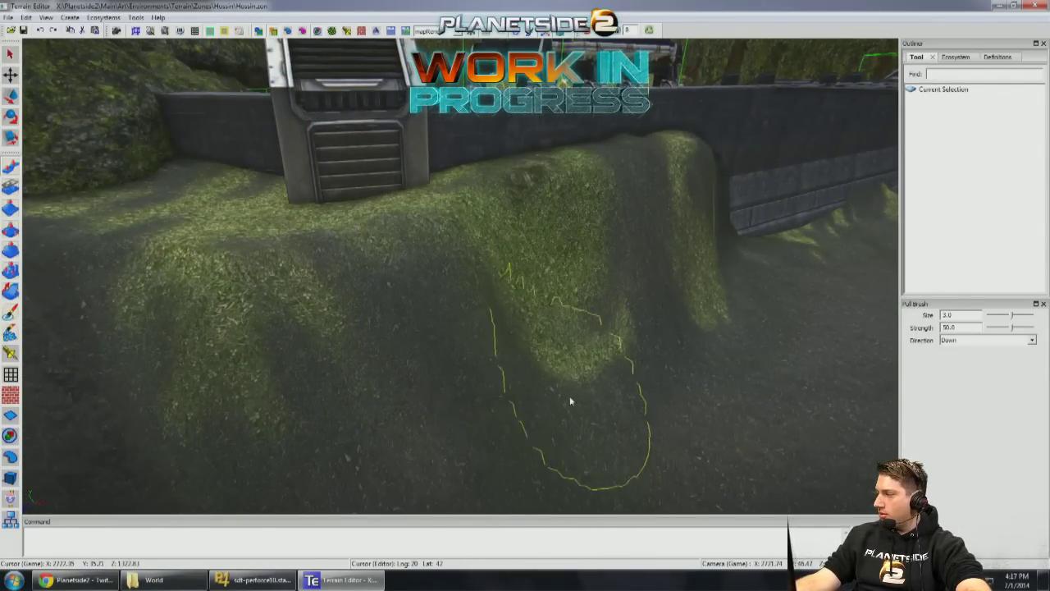
pyautogui.press('d')
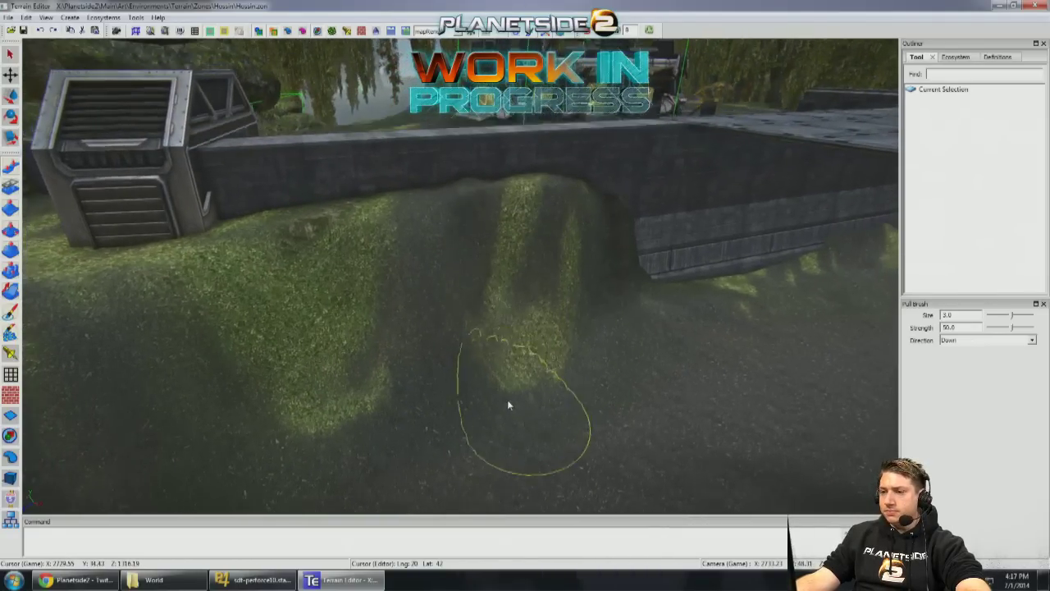
pyautogui.press('s')
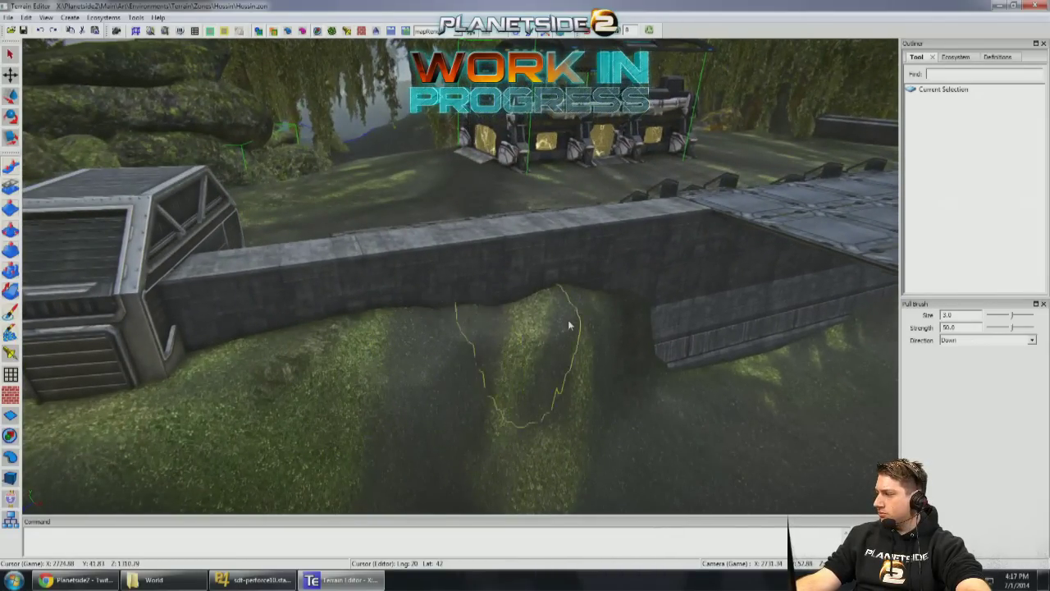
pyautogui.press('e')
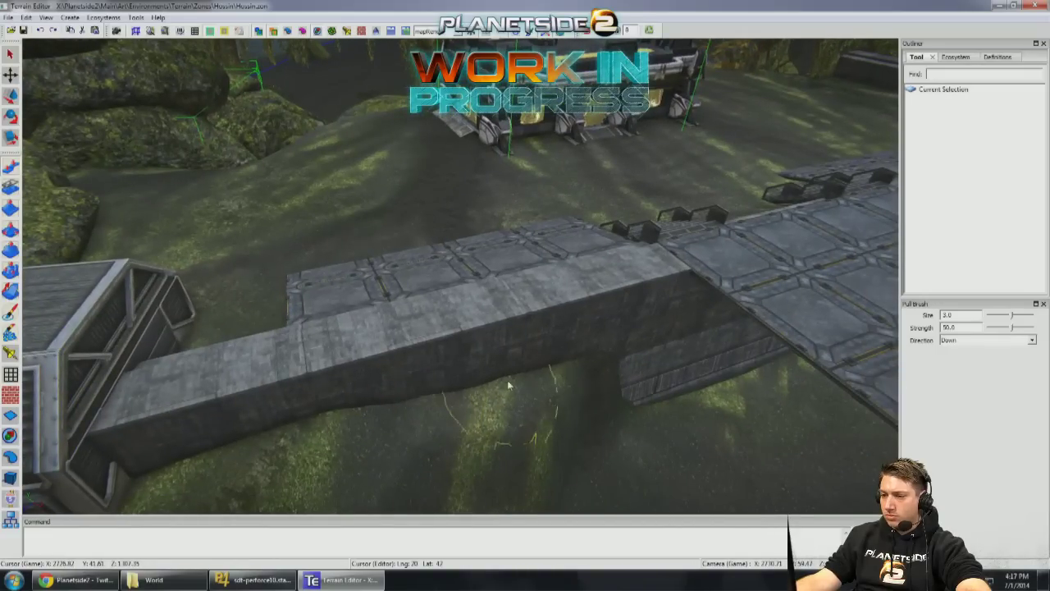
pyautogui.press('w')
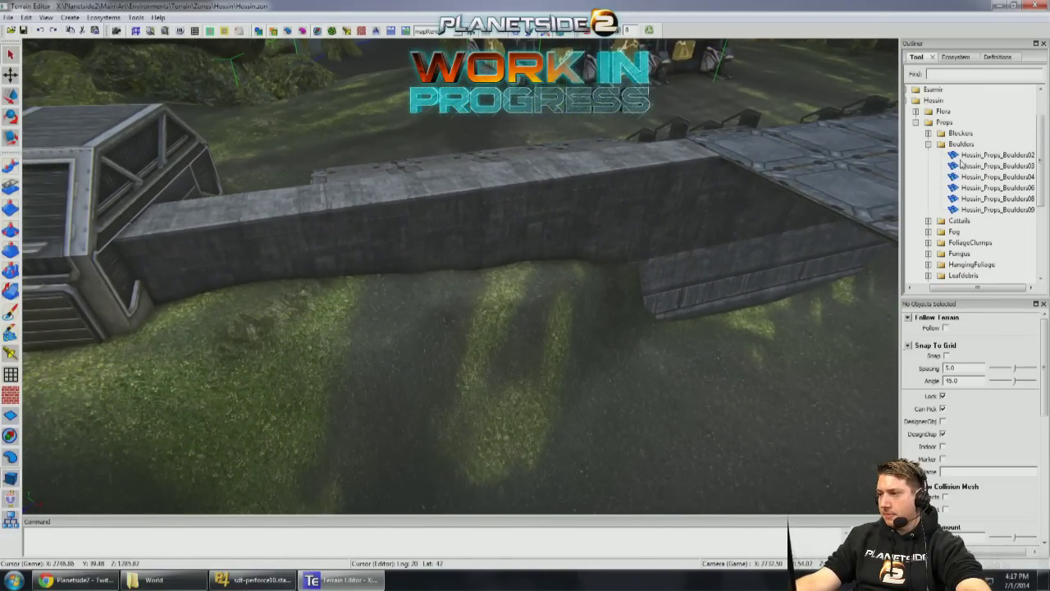
# Step: Place a Hossin_Props_Boulders08 boulder cluster on the ground below the concrete wall and select it
pyautogui.doubleClick(971, 185)
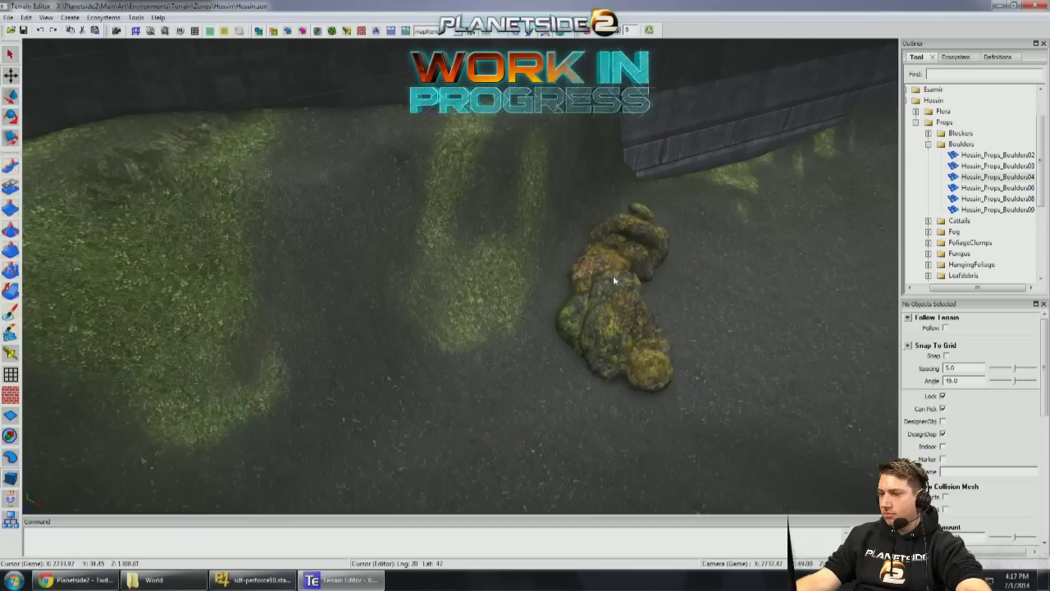
pyautogui.rightClick(674, 246)
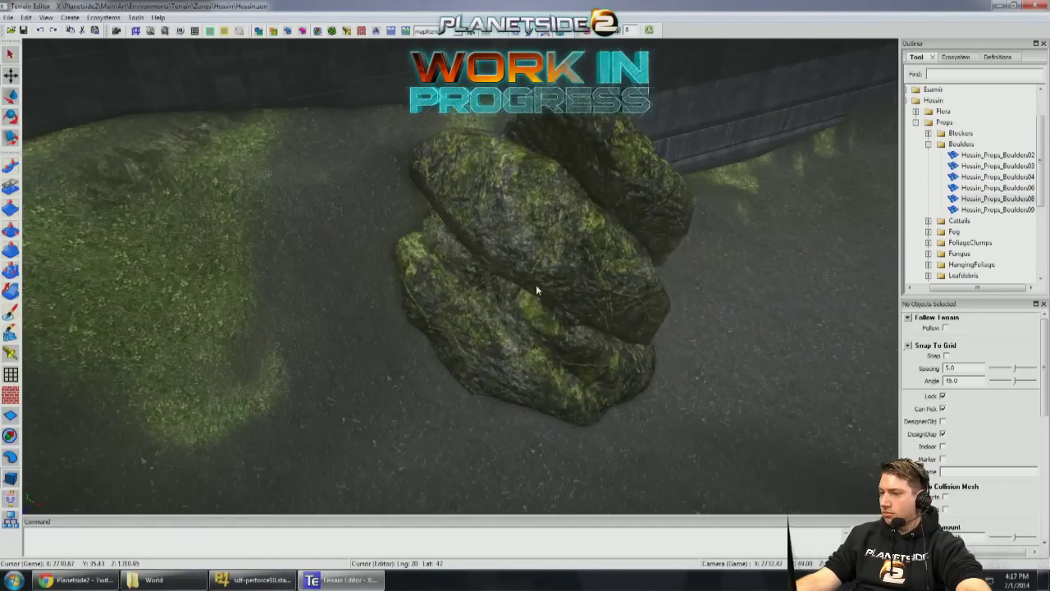
pyautogui.click(600, 253)
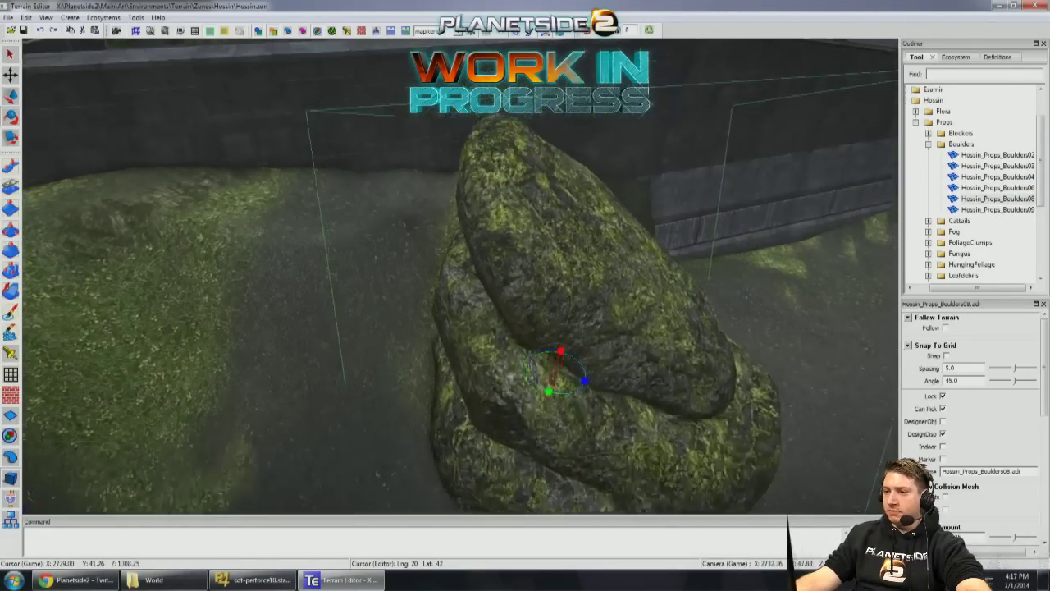
# Step: Rotate and move the boulder cluster so it sits partly buried in the slope against the wall's foot
pyautogui.moveTo(455, 400); pyautogui.dragTo(619, 367, button='middle')
pyautogui.press('e')
pyautogui.moveTo(635, 300); pyautogui.dragTo(467, 374, button='middle')
pyautogui.press('w')
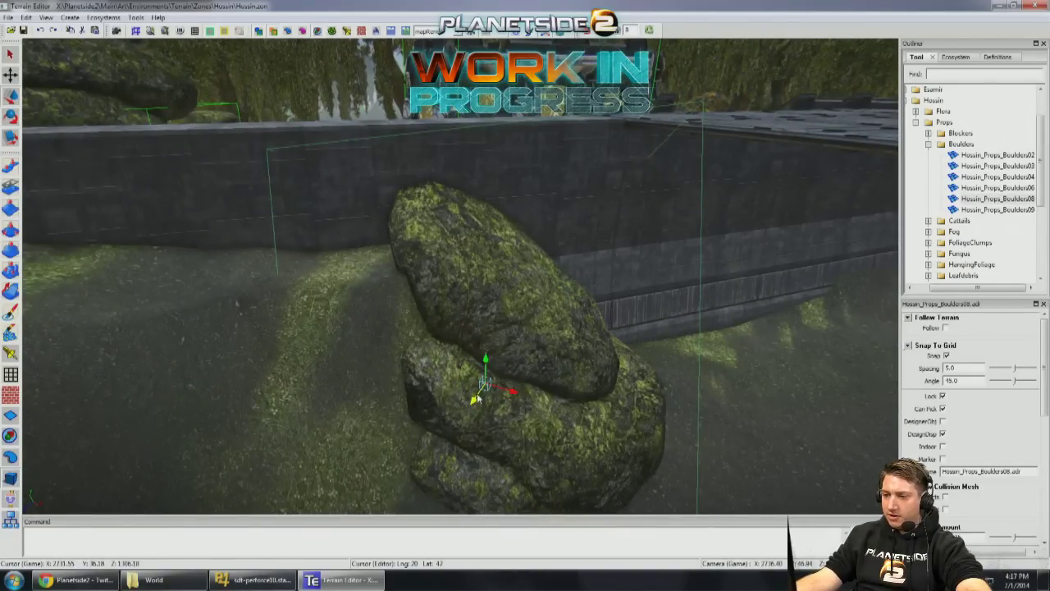
pyautogui.moveTo(505, 376)
pyautogui.mouseDown(button='middle')
pyautogui.moveTo(496, 348)
pyautogui.moveTo(497, 385)
pyautogui.mouseUp(button='middle')
pyautogui.press('e')
pyautogui.press('w')
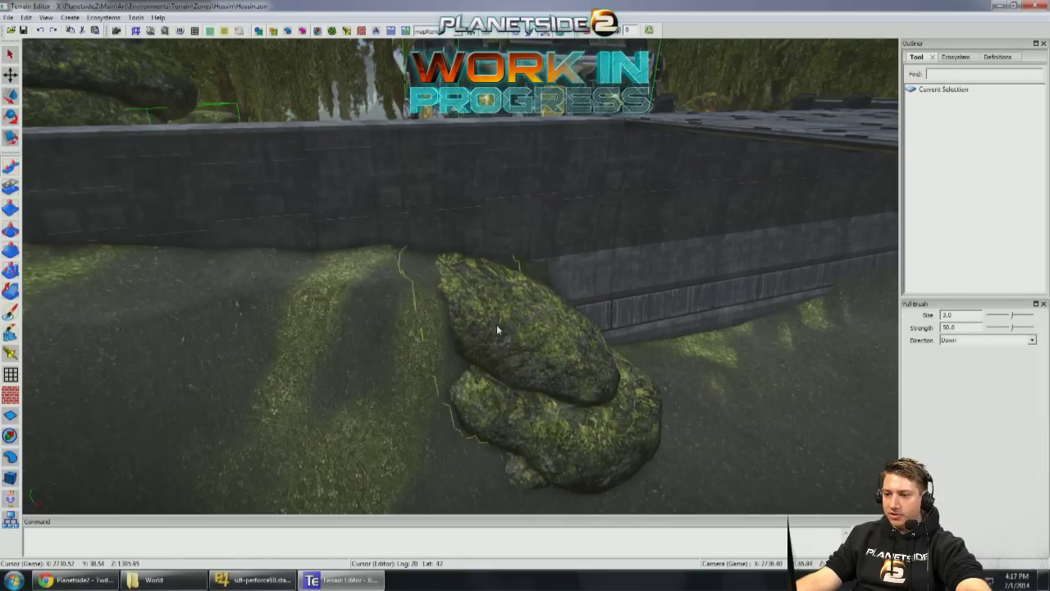
# Step: Paint the slope between the vent structure and the new boulders with the Ecosystem brush, using hossin_grass at size 5.47461, strength 10 and softness 50
pyautogui.moveTo(523, 334); pyautogui.dragTo(561, 295, button='middle')
pyautogui.moveTo(434, 292)
pyautogui.mouseDown(button='middle')
pyautogui.moveTo(401, 307)
pyautogui.moveTo(497, 331)
pyautogui.moveTo(238, 347)
pyautogui.moveTo(9, 315)
pyautogui.mouseUp(button='middle')
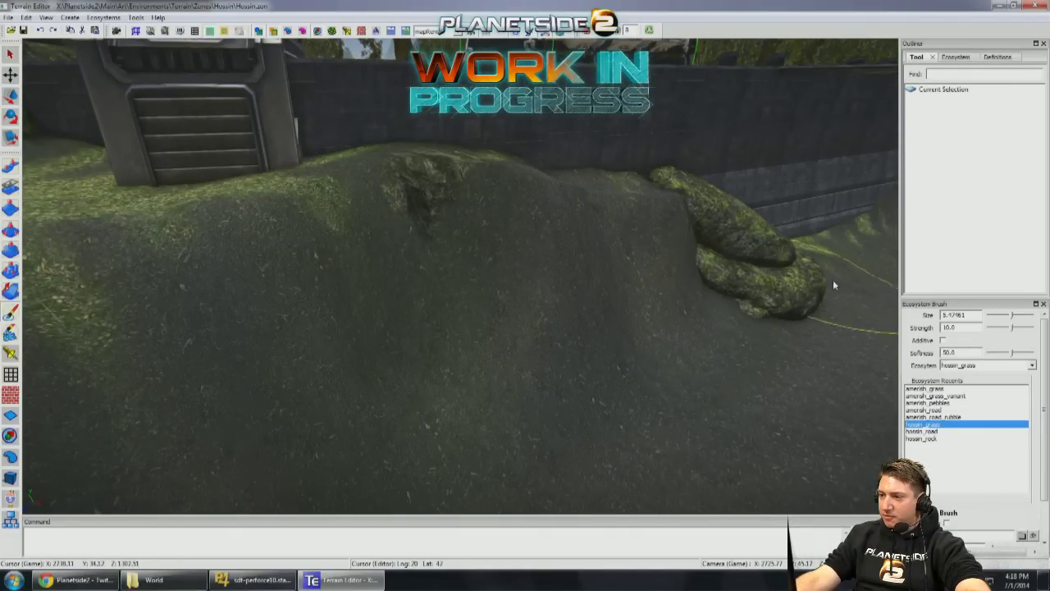
pyautogui.moveTo(817, 289); pyautogui.dragTo(425, 353, button='middle')
pyautogui.moveTo(355, 307)
pyautogui.mouseDown(button='middle')
pyautogui.moveTo(429, 331)
pyautogui.moveTo(316, 335)
pyautogui.mouseUp(button='middle')
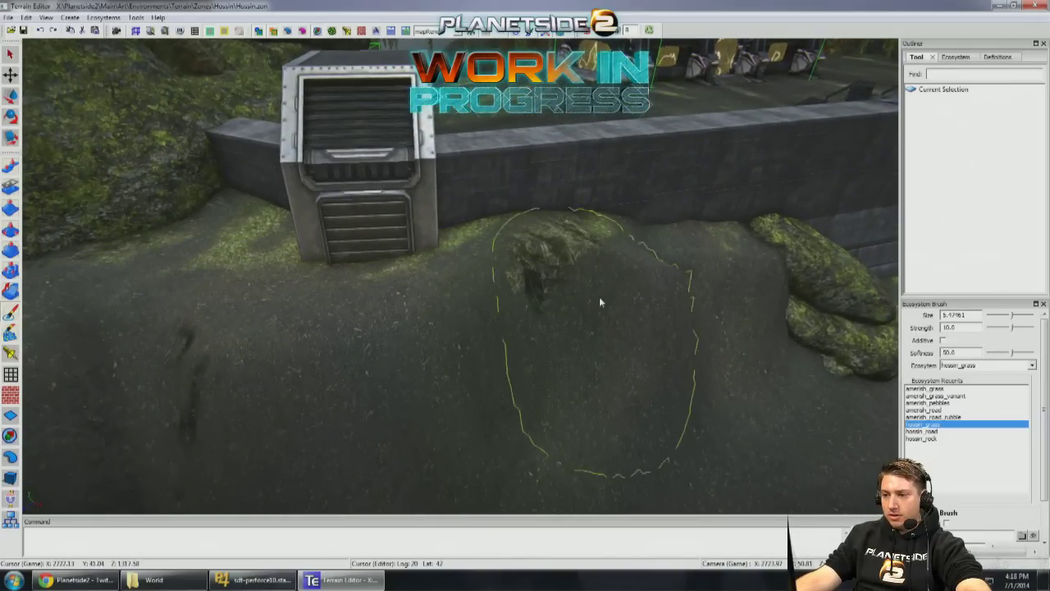
pyautogui.moveTo(677, 292)
pyautogui.mouseDown(button='middle')
pyautogui.moveTo(558, 324)
pyautogui.moveTo(567, 314)
pyautogui.moveTo(540, 316)
pyautogui.mouseUp(button='middle')
# Step: Paint hossin_rock on the slope and gully around the vent structure, reducing the Ecosystem brush size to 4.32562 and 3.41777
pyautogui.moveTo(610, 322)
pyautogui.mouseDown(button='middle')
pyautogui.moveTo(617, 310)
pyautogui.moveTo(594, 312)
pyautogui.moveTo(825, 380)
pyautogui.moveTo(922, 438)
pyautogui.mouseUp(button='middle')
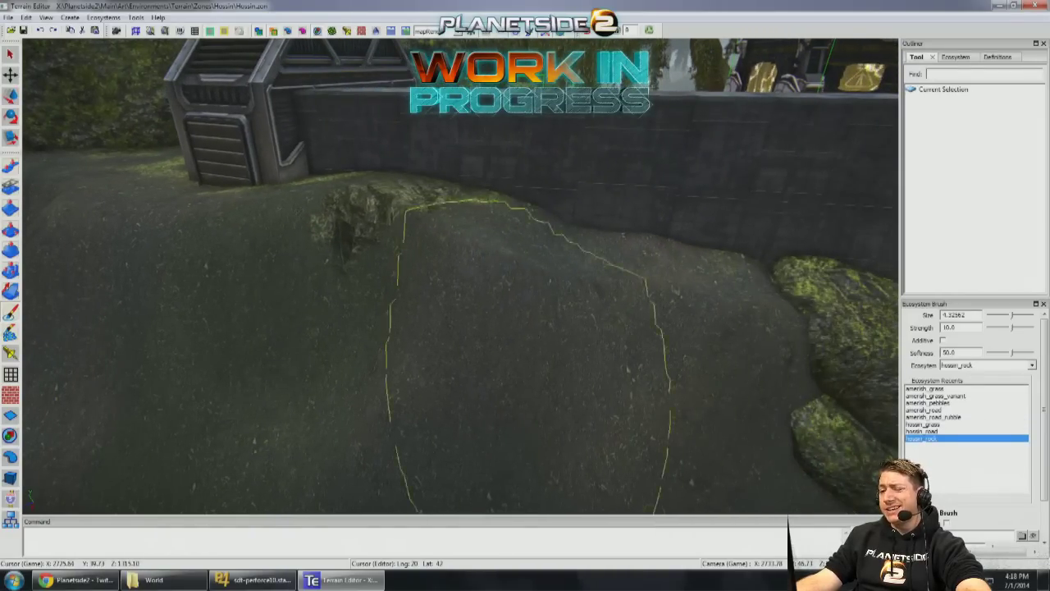
pyautogui.moveTo(529, 353); pyautogui.dragTo(457, 277, button='middle')
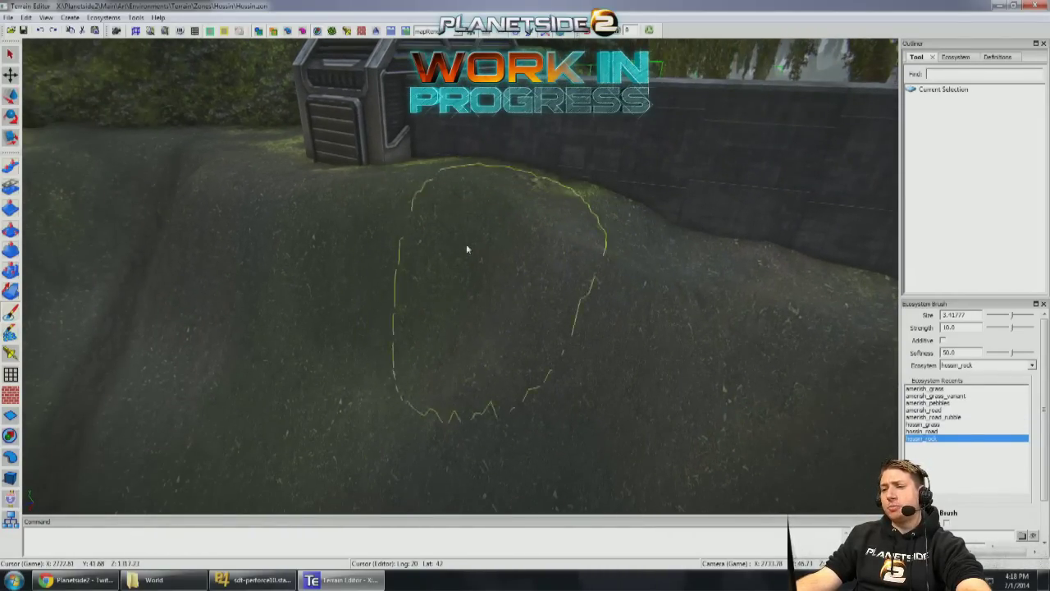
pyautogui.moveTo(493, 255); pyautogui.dragTo(461, 258, button='middle')
pyautogui.scroll(-5, 461, 257)
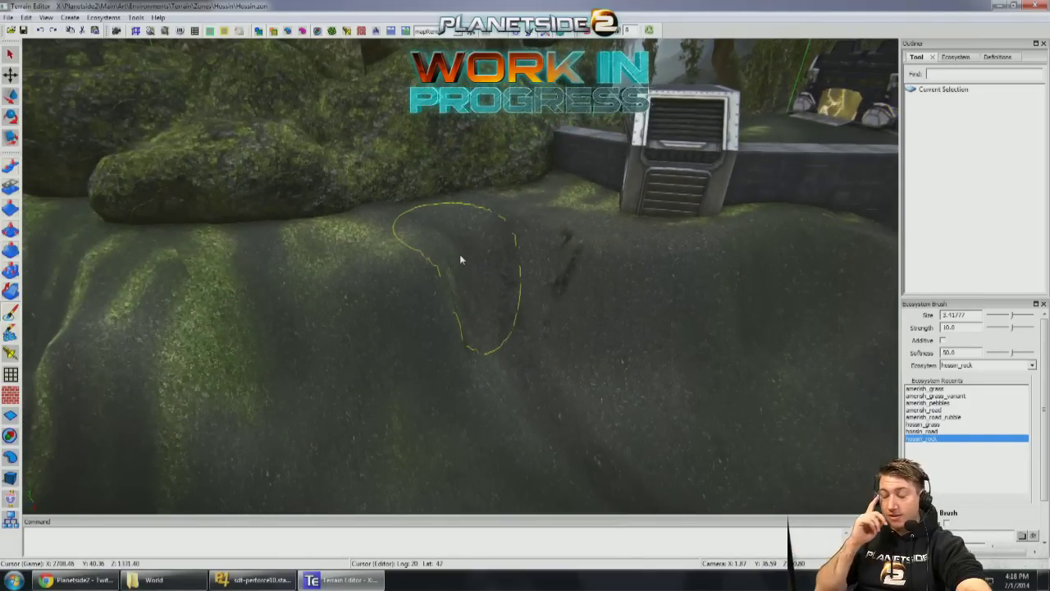
pyautogui.scroll(5, 460, 257)
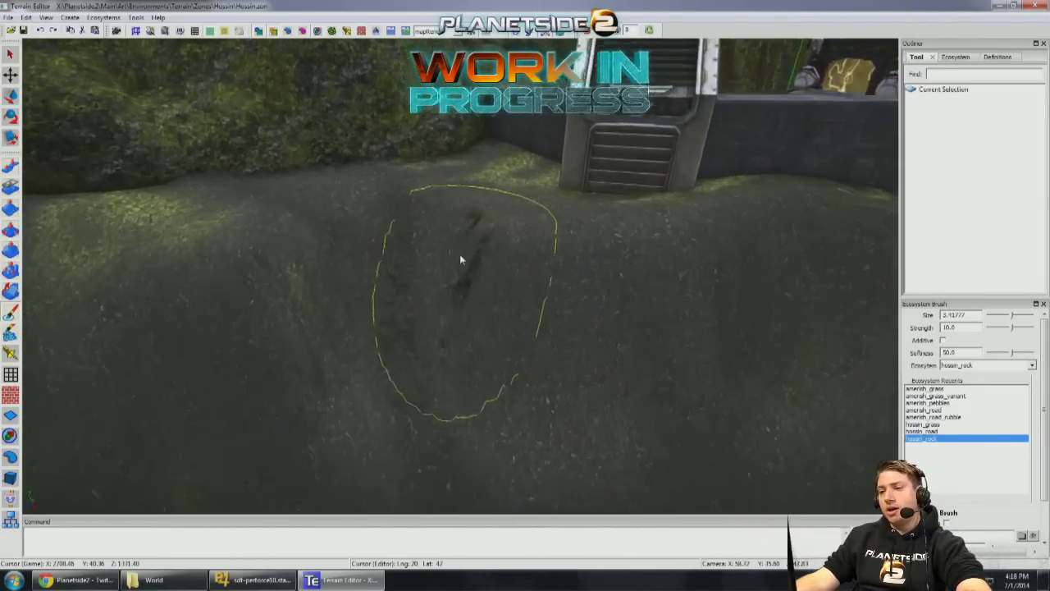
pyautogui.scroll(-3, 702, 333)
# Step: Paint hossin_road over the dark spots on the slope beside the vent structure with the Ecosystem brush at size 2.1337
pyautogui.scroll(3, 638, 323)
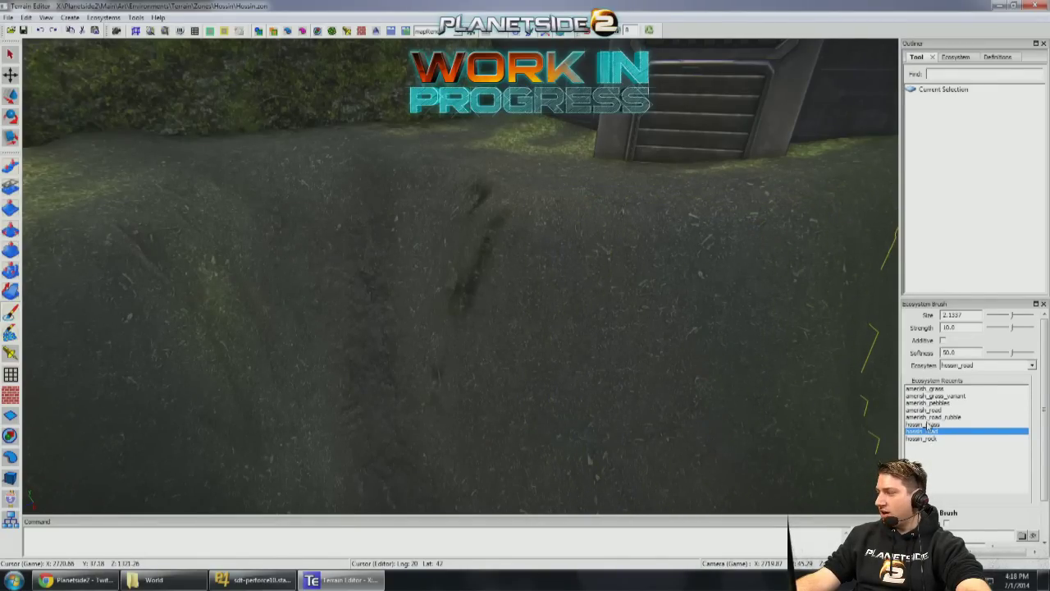
pyautogui.moveTo(755, 375); pyautogui.dragTo(706, 320, button='right')
pyautogui.moveTo(492, 373); pyautogui.dragTo(450, 267, button='right')
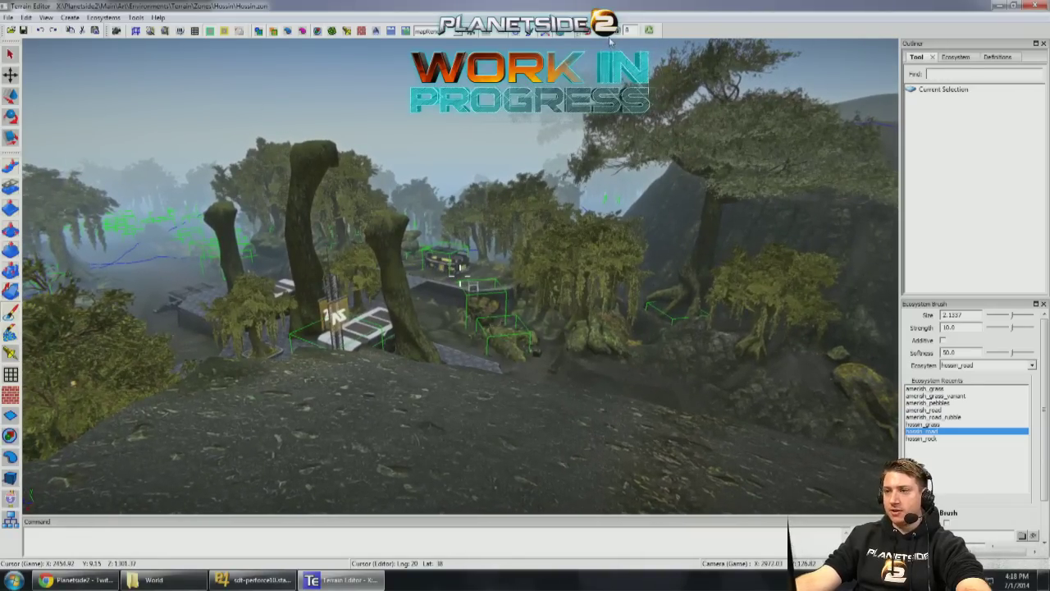
# Step: Paint hossin_road over the rocky patch at the foot of the opposite concrete wall with the Ecosystem brush at size 3.41777
pyautogui.moveTo(578, 41)
pyautogui.mouseDown(button='right')
pyautogui.moveTo(410, 247)
pyautogui.moveTo(498, 250)
pyautogui.moveTo(359, 258)
pyautogui.moveTo(160, 243)
pyautogui.moveTo(175, 299)
pyautogui.moveTo(334, 294)
pyautogui.moveTo(328, 305)
pyautogui.mouseUp(button='right')
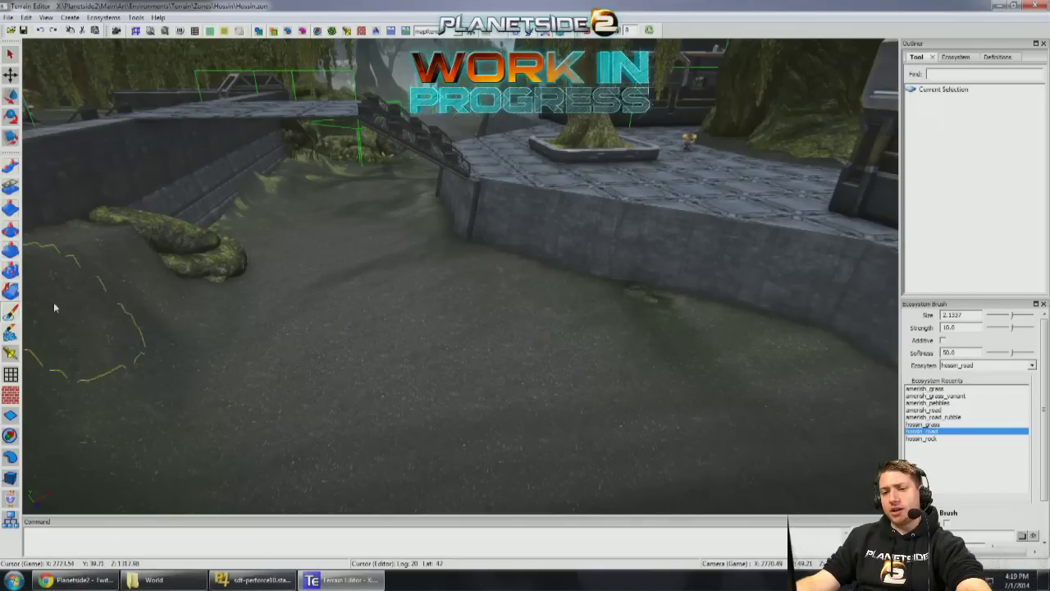
pyautogui.moveTo(607, 315); pyautogui.dragTo(568, 321, button='right')
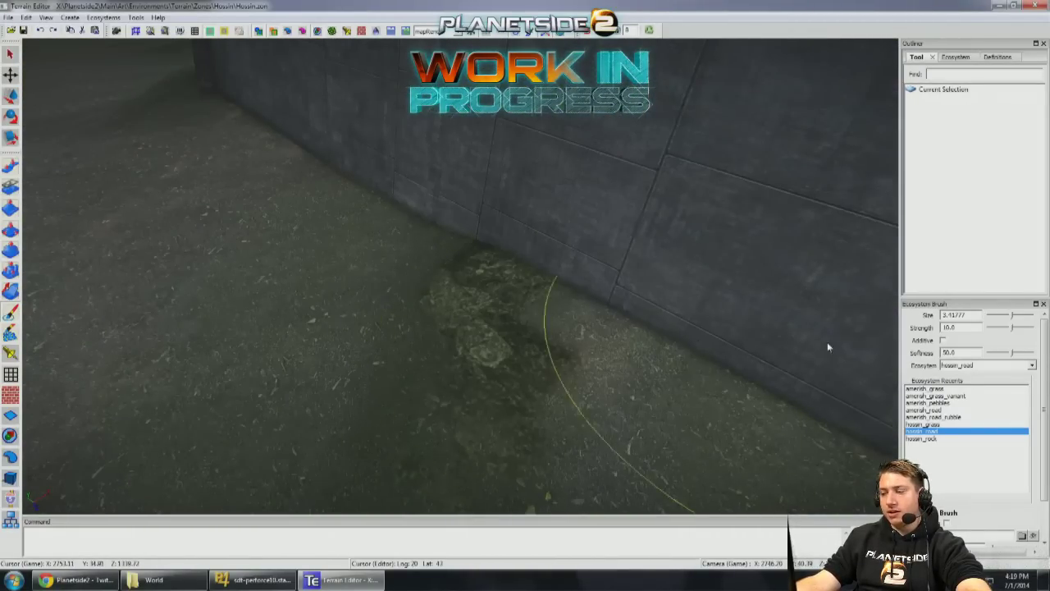
pyautogui.moveTo(487, 375); pyautogui.dragTo(662, 361, button='right')
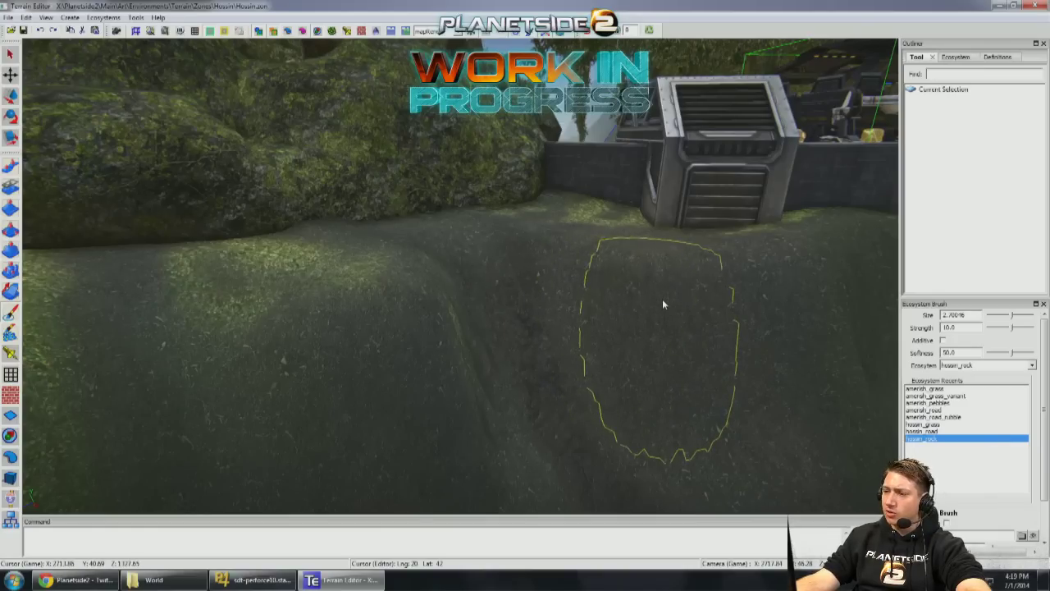
# Step: Examine the painted gully slope, the tiled platform with its terminal, and the surrounding trees and cliffs from several viewpoints
pyautogui.scroll(-5, 663, 298)
pyautogui.scroll(3, 663, 303)
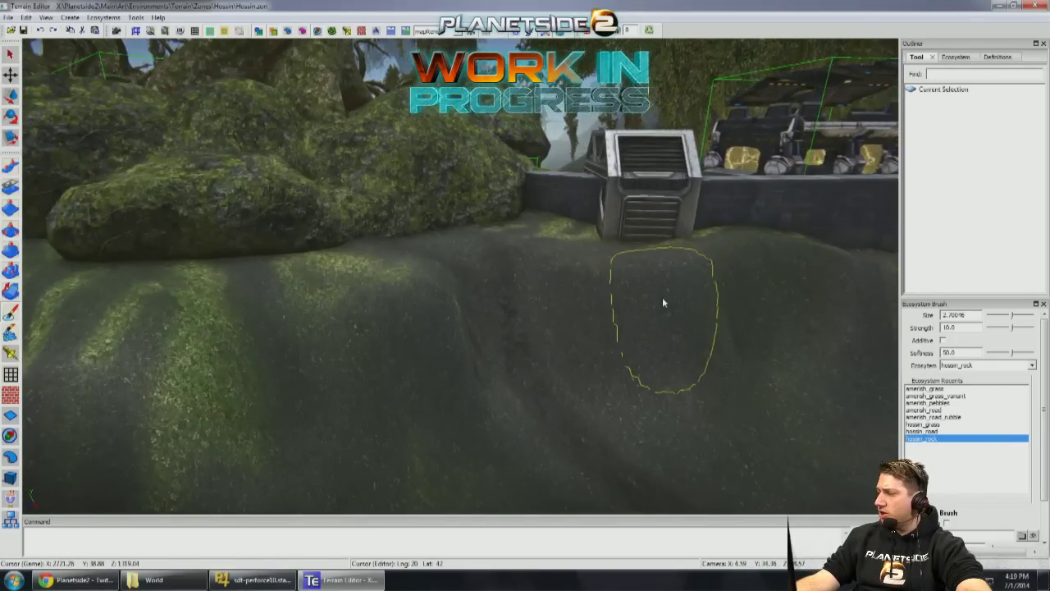
pyautogui.scroll(-3, 662, 297)
pyautogui.moveTo(662, 297); pyautogui.dragTo(443, 297, button='right')
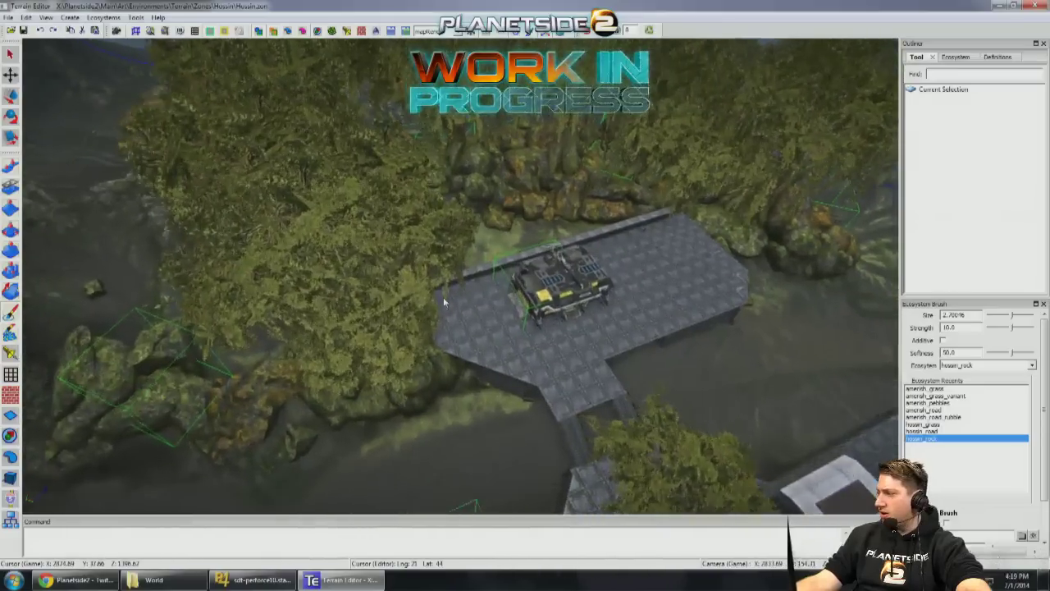
pyautogui.scroll(3, 443, 297)
pyautogui.moveTo(280, 249); pyautogui.dragTo(373, 291, button='right')
pyautogui.moveTo(462, 277); pyautogui.dragTo(476, 301, button='right')
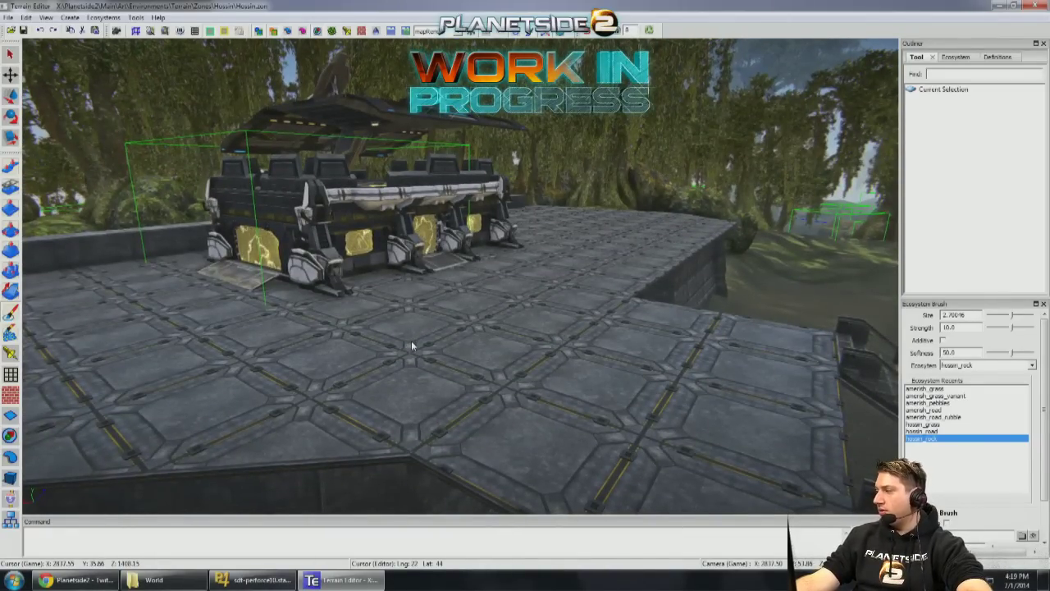
pyautogui.moveTo(301, 387); pyautogui.dragTo(325, 348, button='right')
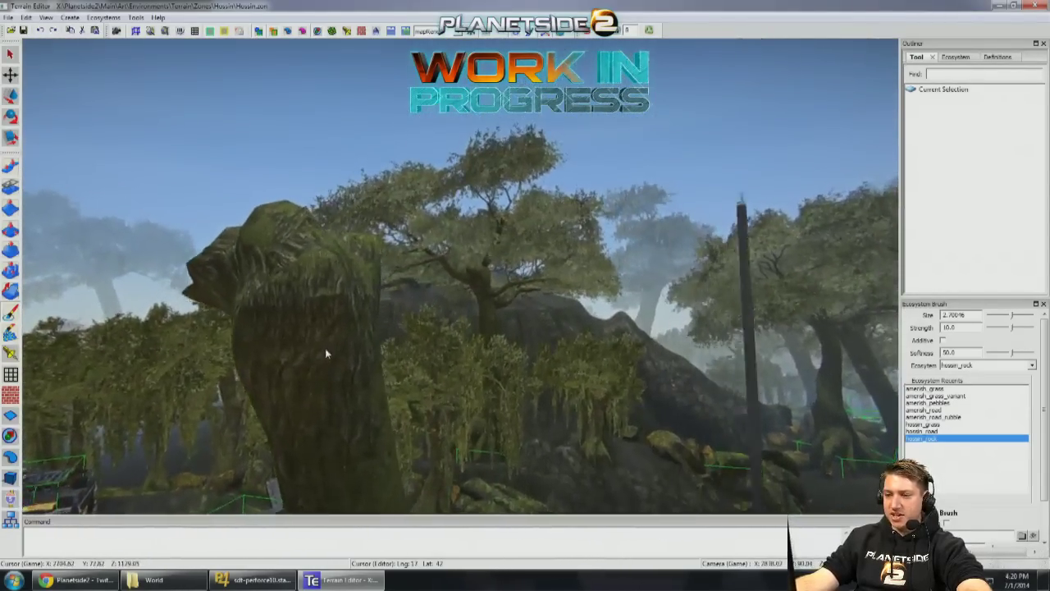
pyautogui.moveTo(410, 309); pyautogui.dragTo(370, 336, button='right')
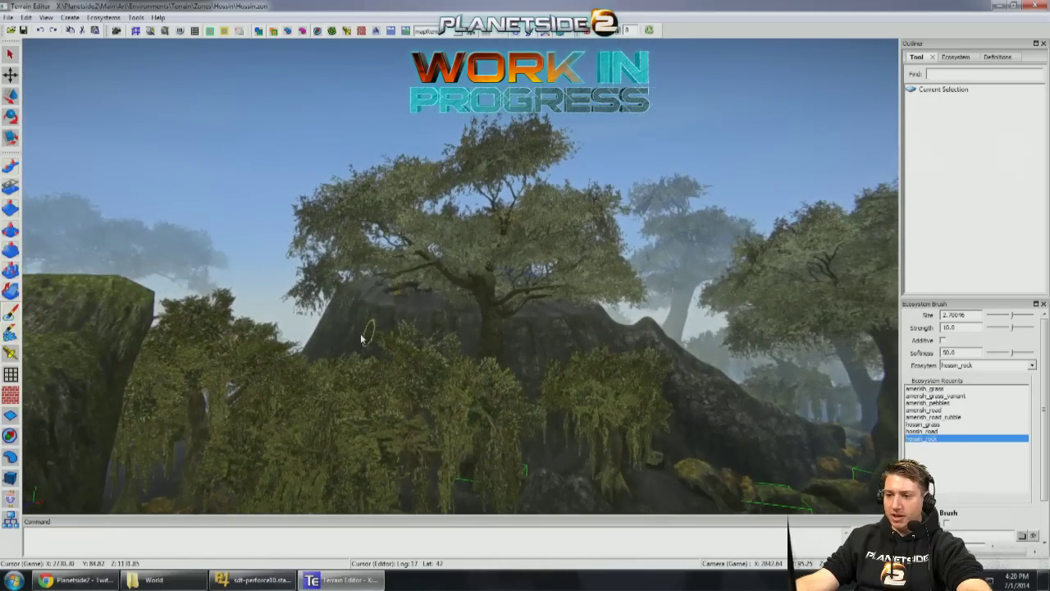
pyautogui.moveTo(468, 302); pyautogui.dragTo(722, 82, button='right')
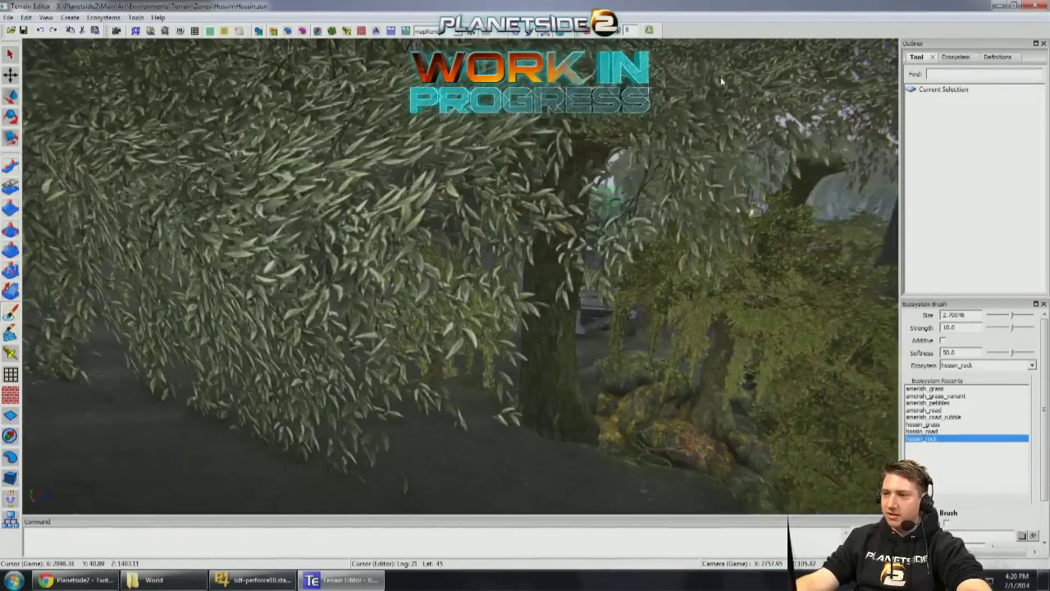
# Step: Reposition the Hossin_Props_GiantTrees_Branch02 prop so it grows from the lower trunk of the giant tree, reaching out over the bushes
pyautogui.moveTo(524, 226); pyautogui.dragTo(524, 225, button='right')
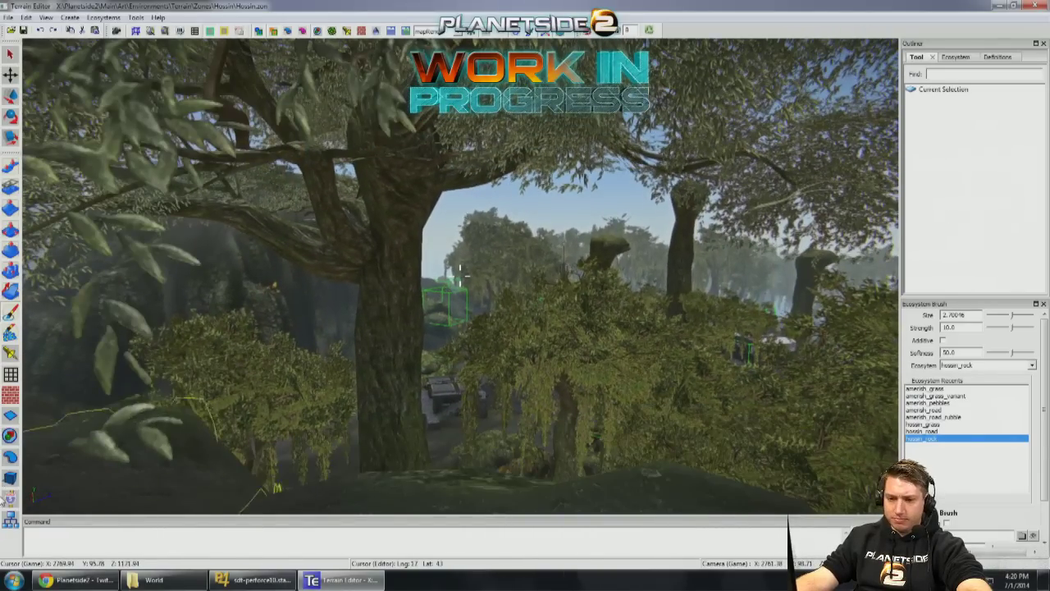
pyautogui.press('w')
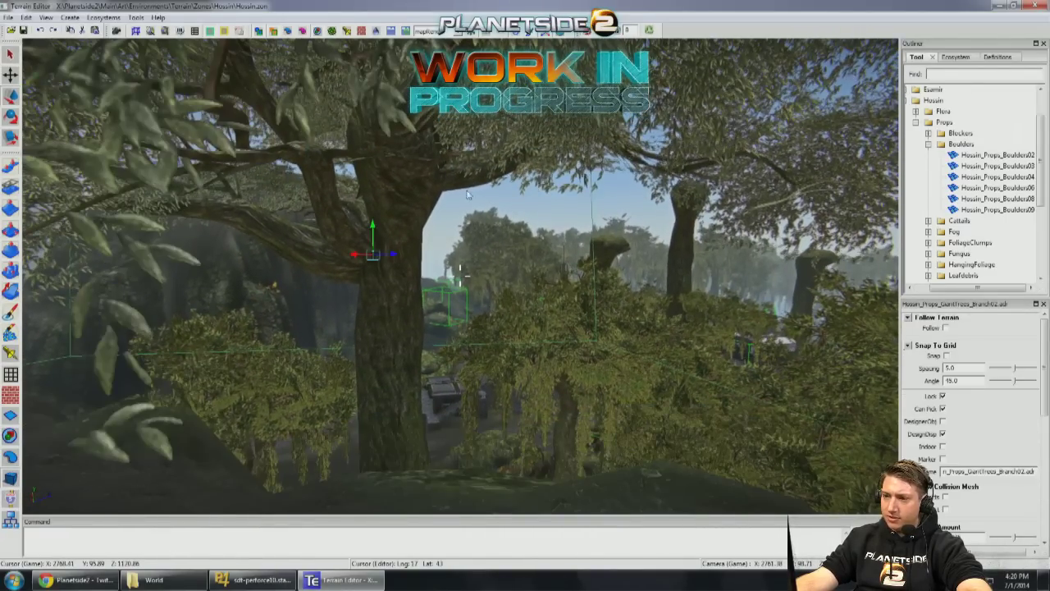
pyautogui.moveTo(374, 236); pyautogui.dragTo(357, 337)
pyautogui.hotkey('ctrl', 'z')
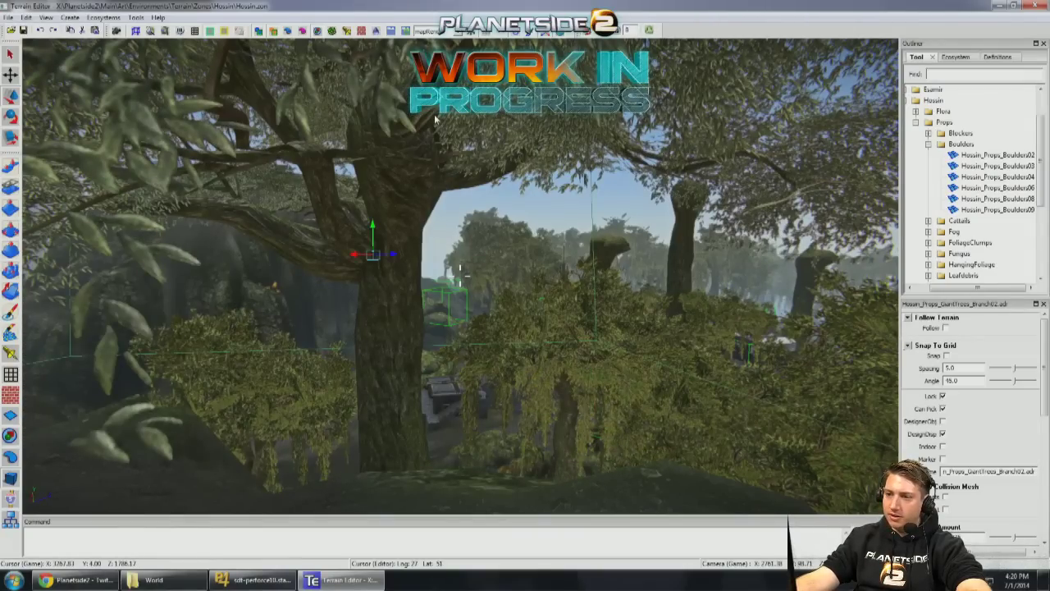
pyautogui.moveTo(372, 231); pyautogui.dragTo(422, 147)
pyautogui.moveTo(420, 220); pyautogui.dragTo(416, 304)
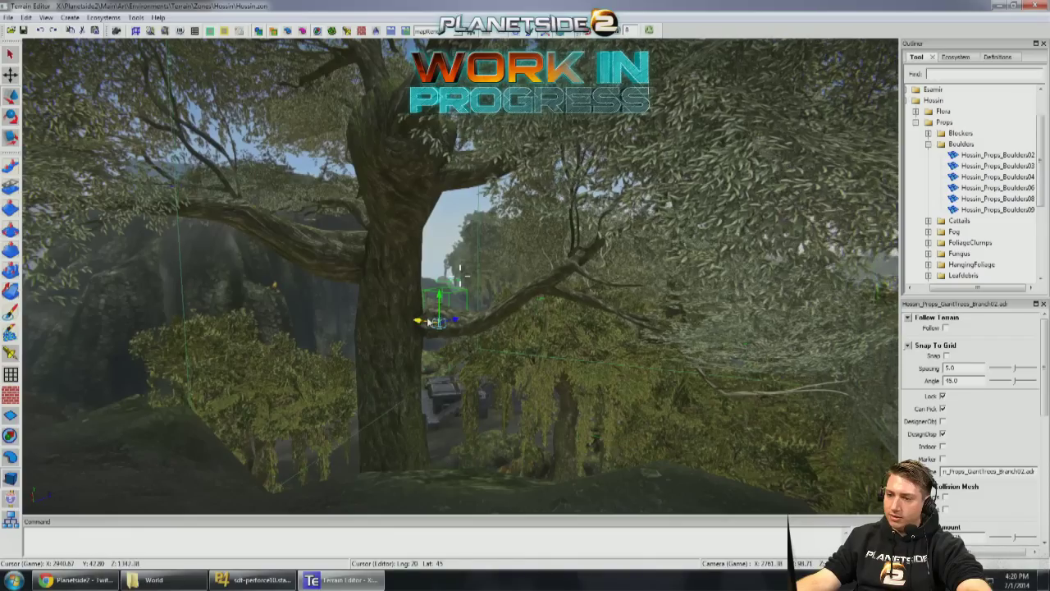
pyautogui.moveTo(432, 323); pyautogui.dragTo(416, 321)
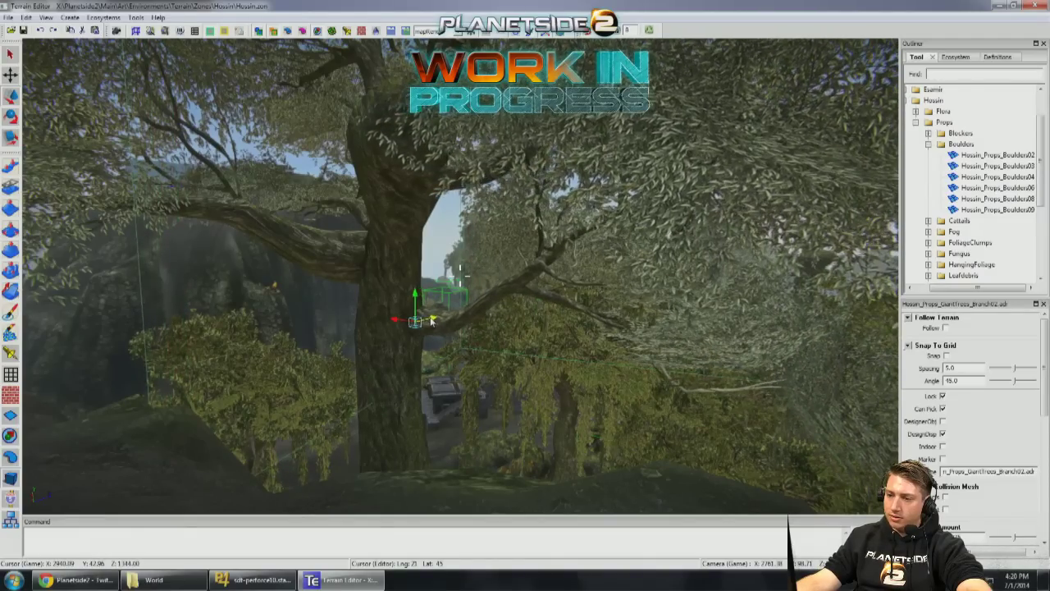
# Step: Examine the repositioned branch, the giant tree's canopy and the ground leading to the base entrance from several viewpoints
pyautogui.moveTo(432, 322); pyautogui.dragTo(460, 322, button='right')
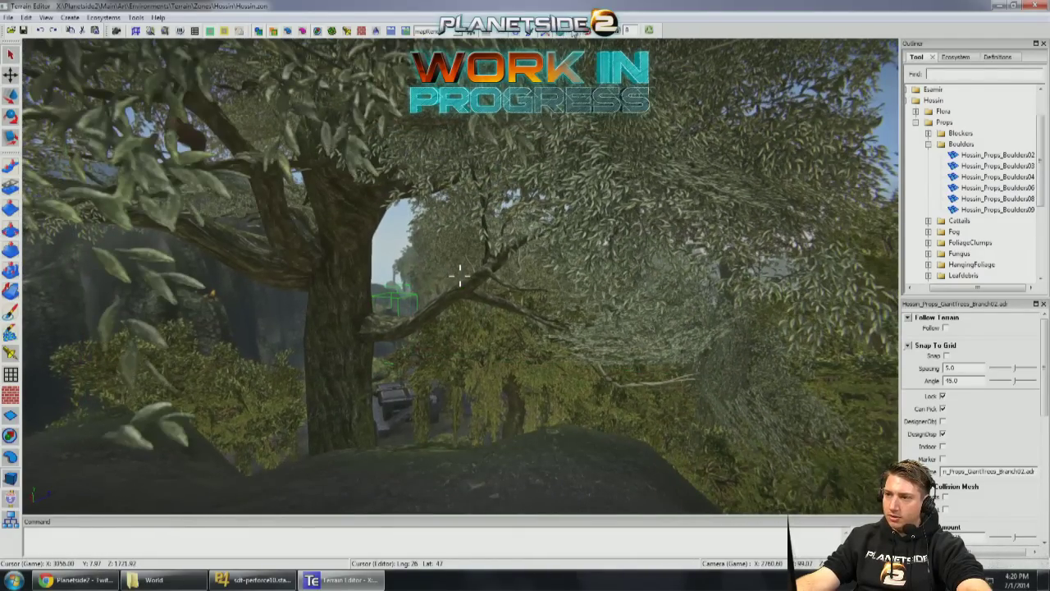
pyautogui.press('w')
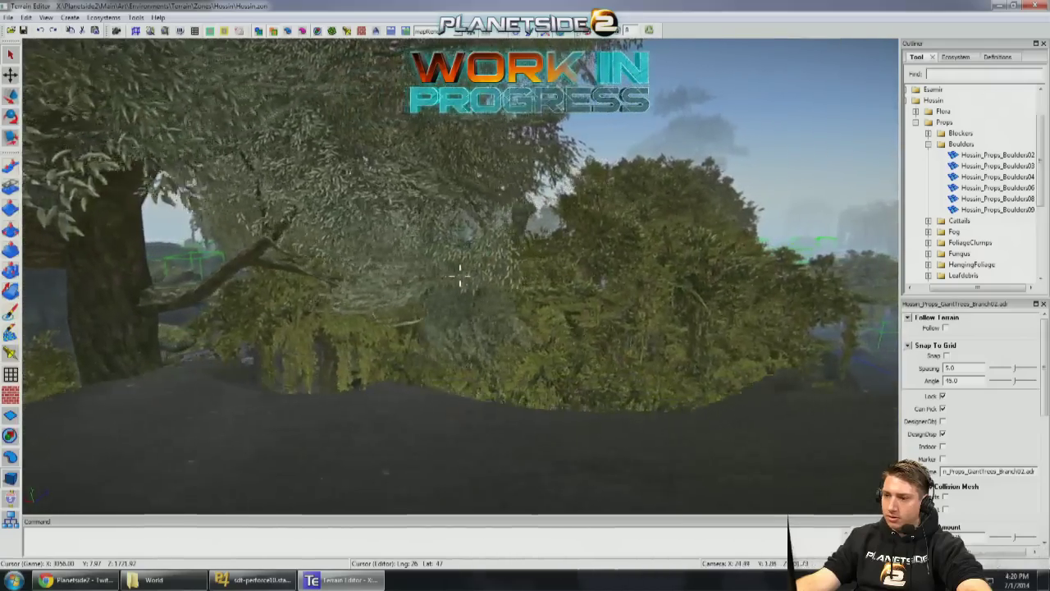
pyautogui.press('w')
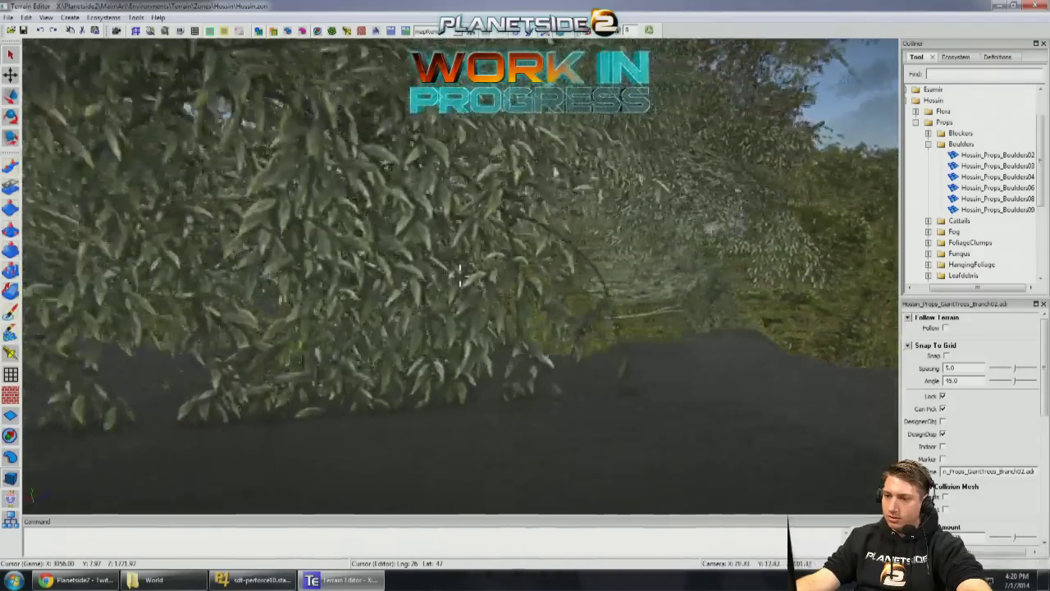
pyautogui.press('w')
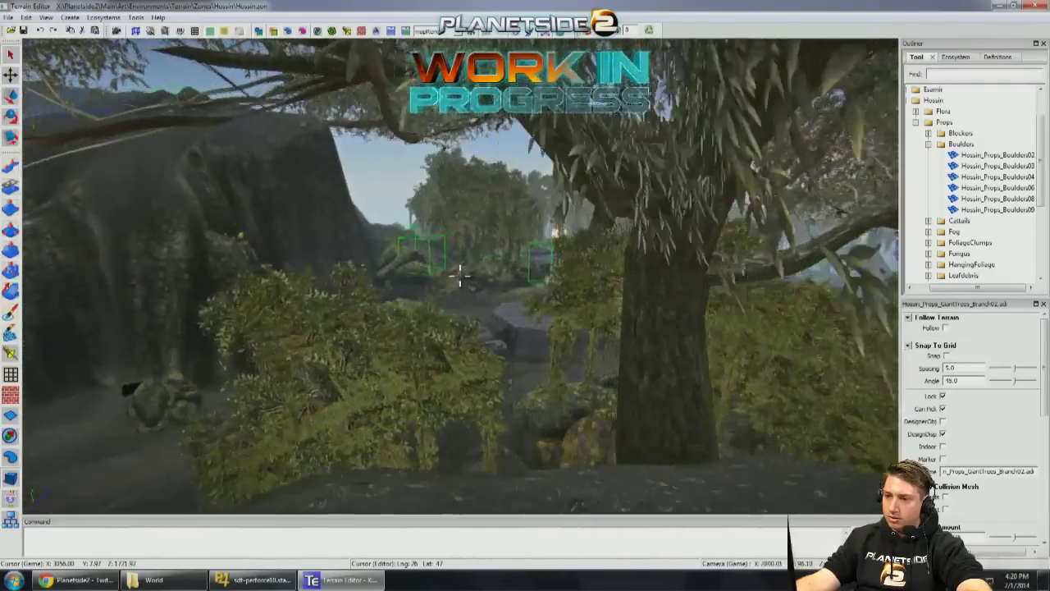
pyautogui.moveTo(459, 276); pyautogui.dragTo(539, 124, button='right')
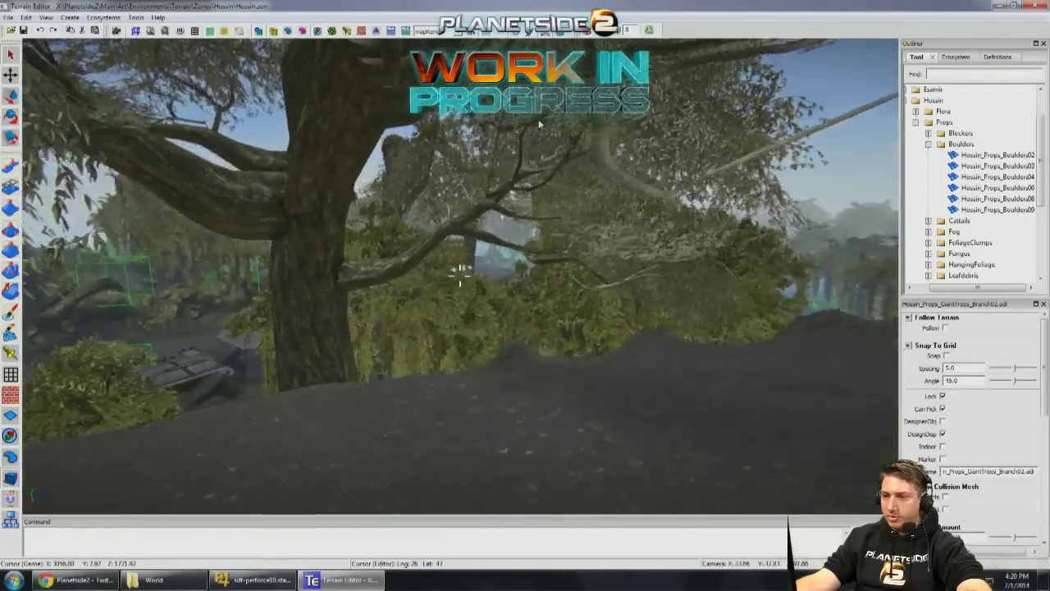
pyautogui.press('w')
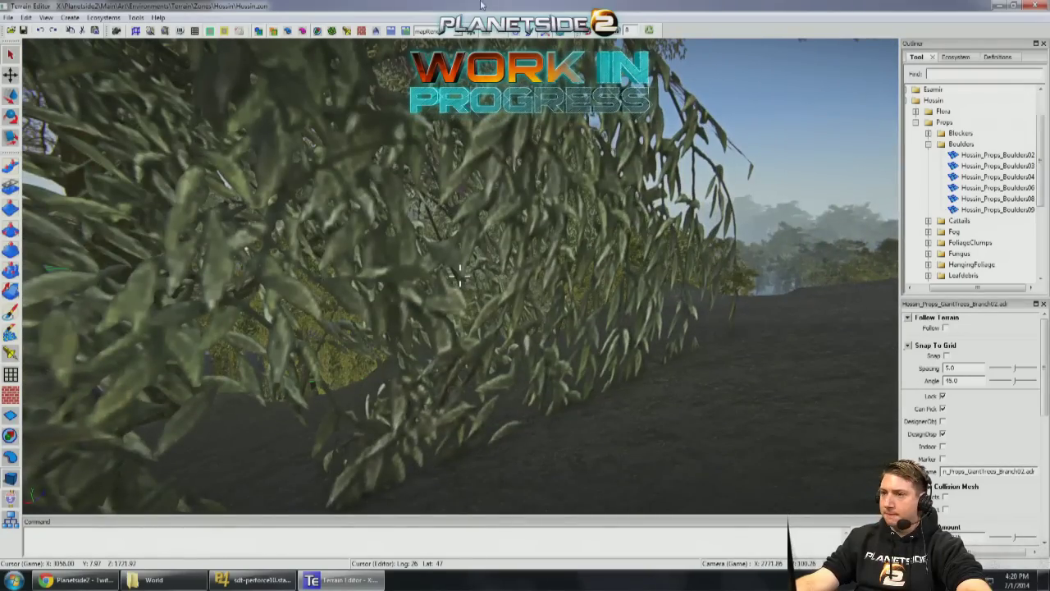
pyautogui.press('w')
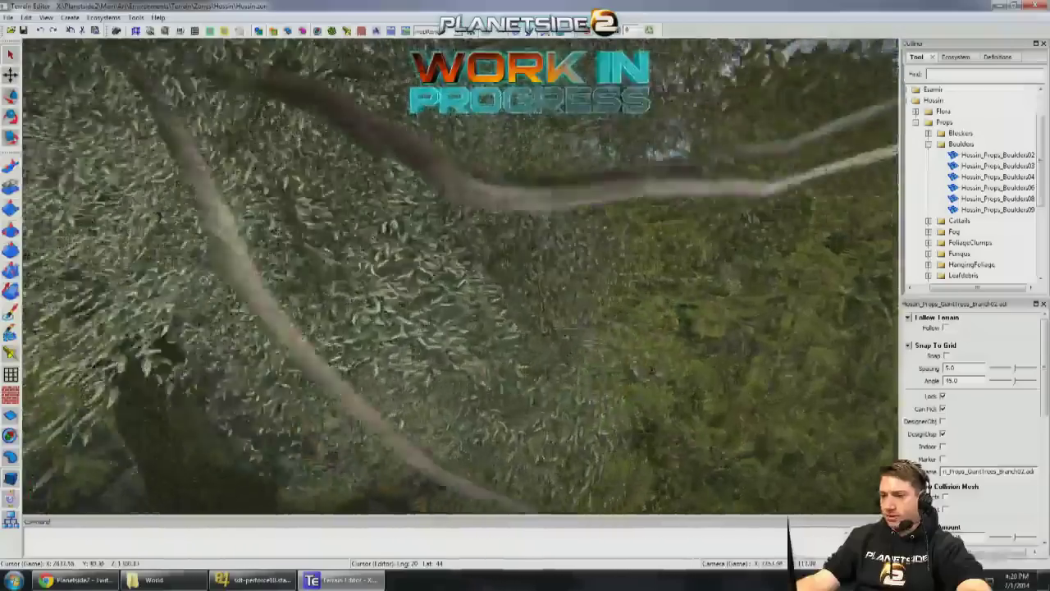
pyautogui.press('w')
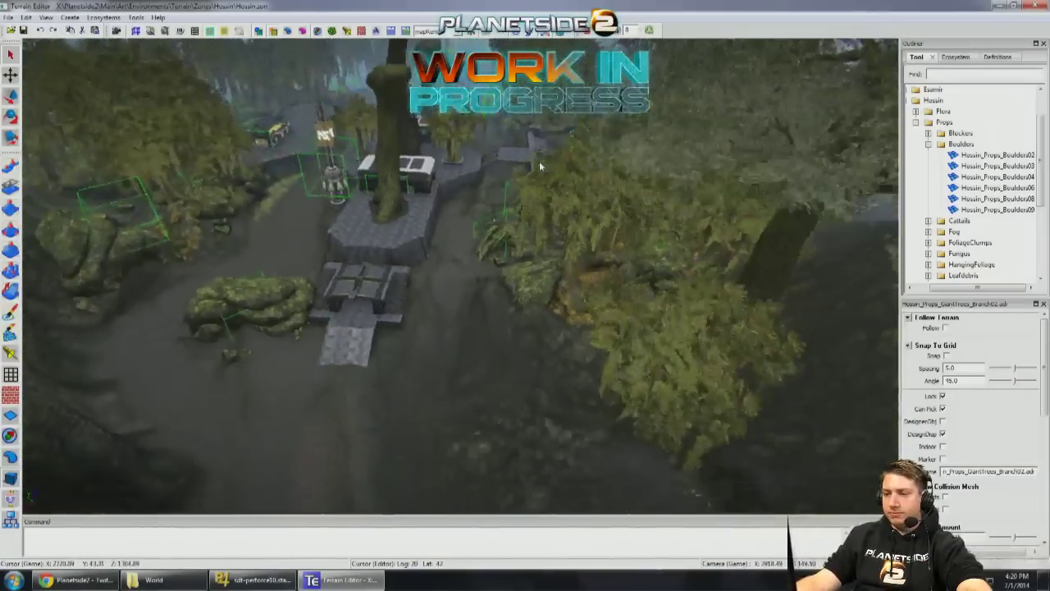
pyautogui.press('w')
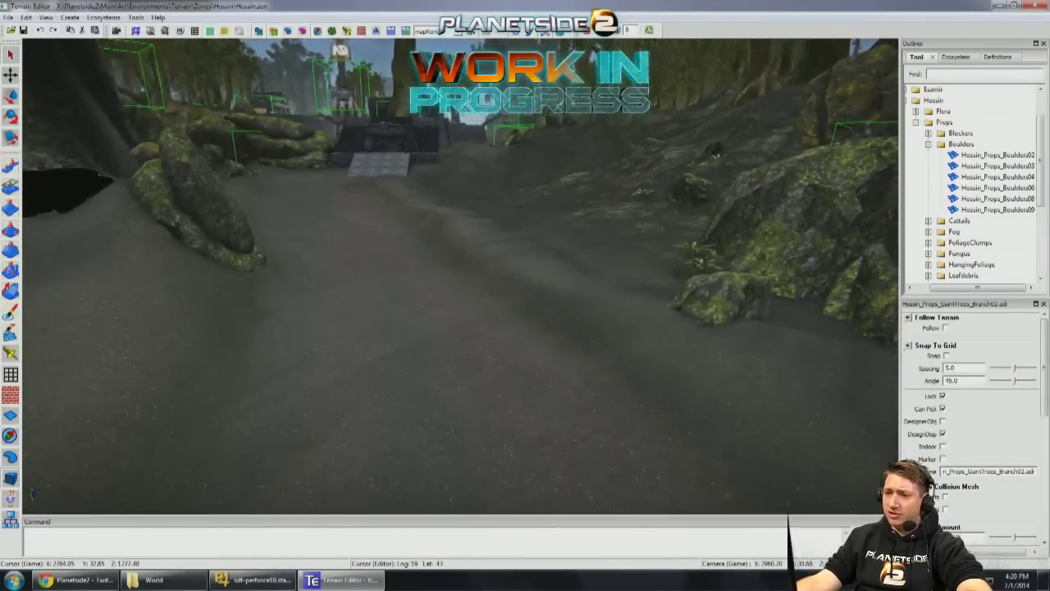
# Step: Set up the Ecosystem brush with hossin_dirt and load dirtbrushes_132.bmp from the custom_brushes material folder as its custom shape
pyautogui.press('s')
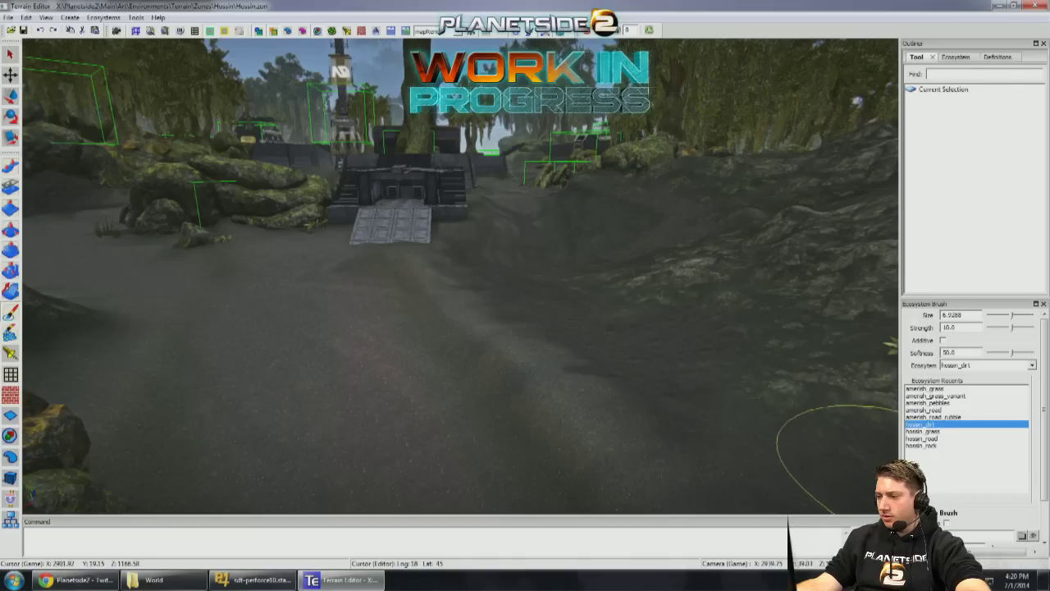
pyautogui.click(1021, 536)
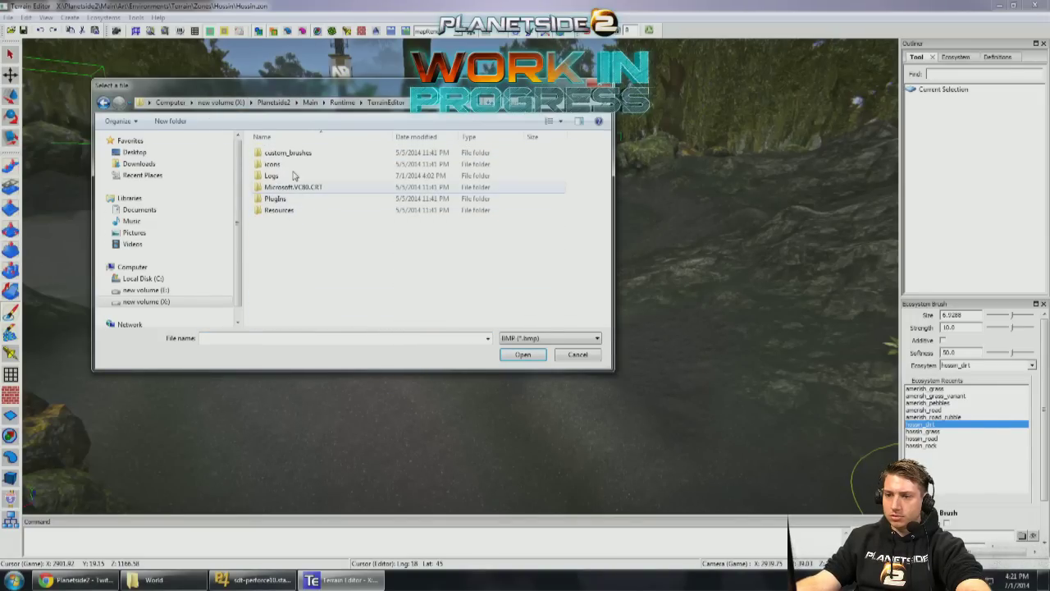
pyautogui.doubleClick(285, 166)
pyautogui.scroll(-5, 484, 244)
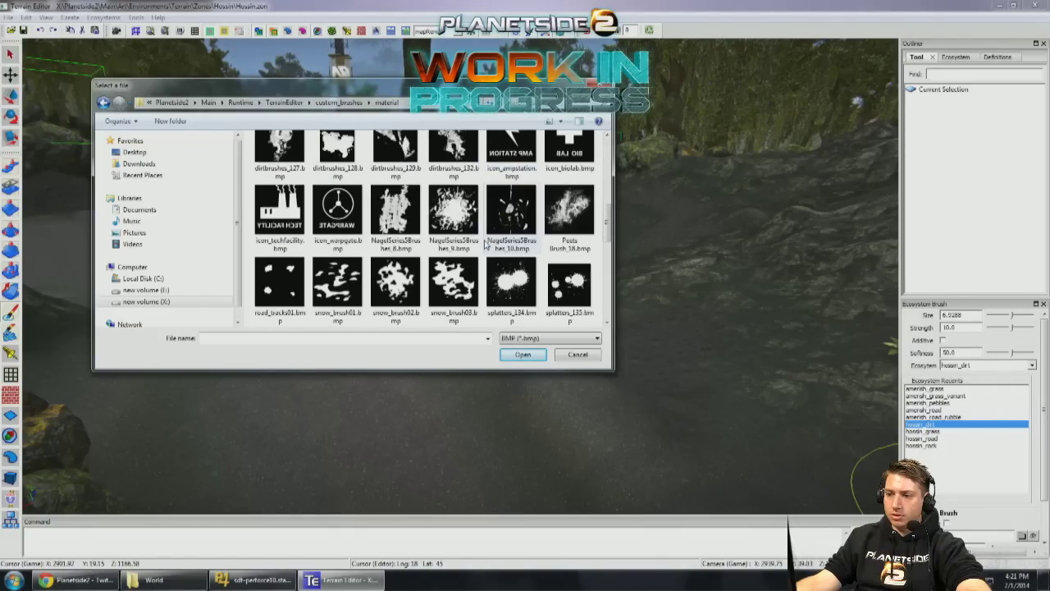
pyautogui.scroll(-1, 485, 243)
pyautogui.scroll(1, 484, 244)
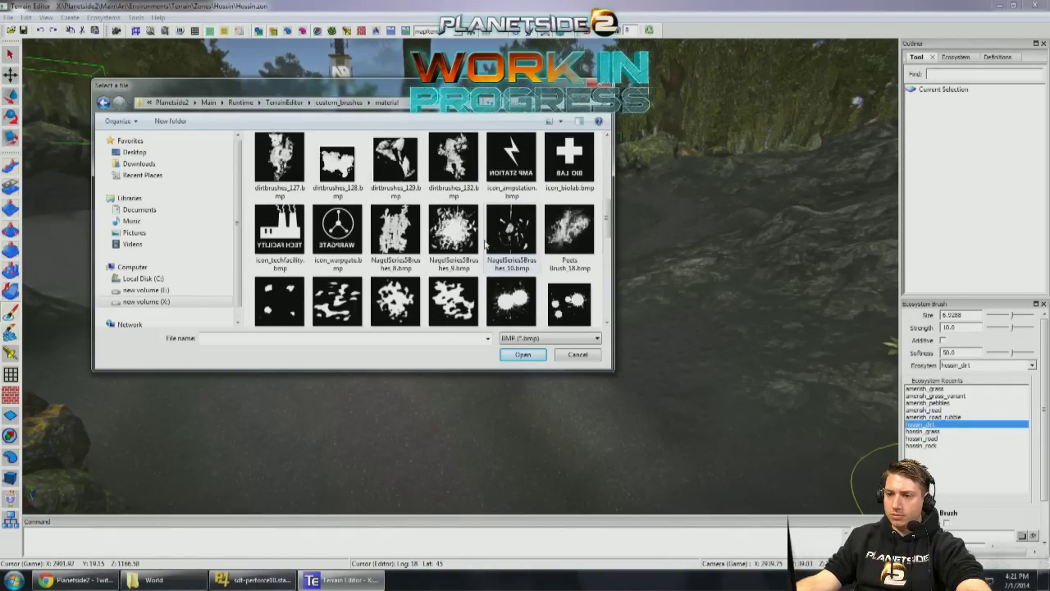
pyautogui.doubleClick(474, 174)
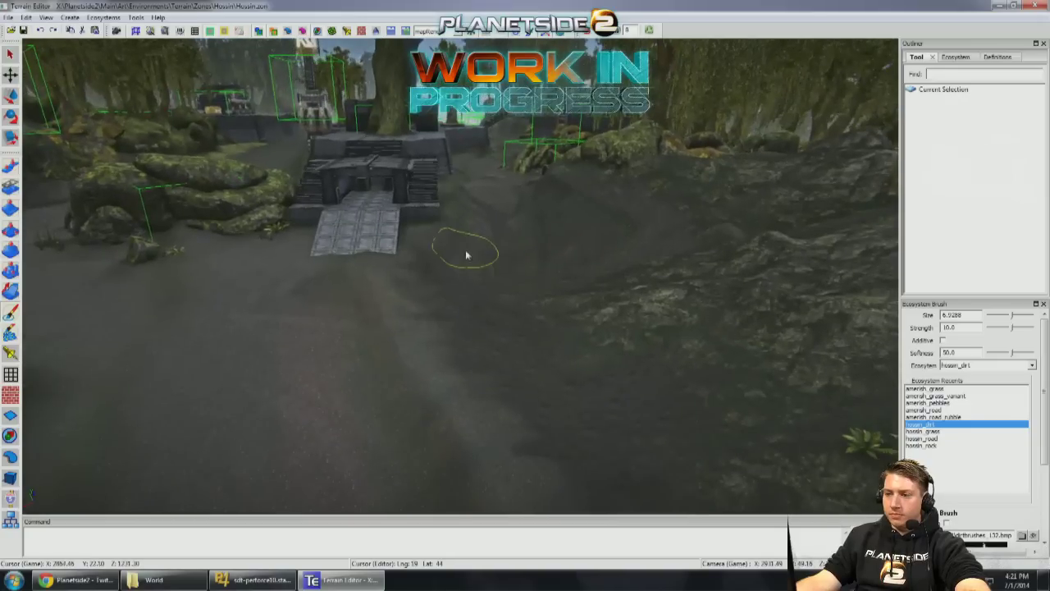
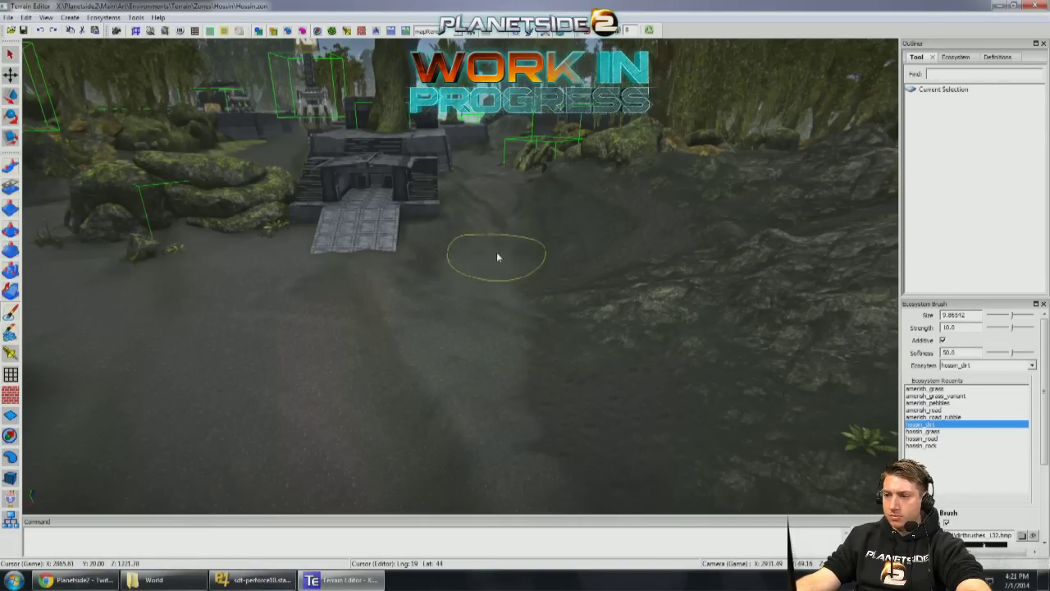
# Step: Paint additive hossin_dirt along the channel floor beside the entrance building and tiled platform, reducing the Ecosystem brush size to 6.9288
pyautogui.moveTo(499, 196)
pyautogui.mouseDown(button='right')
pyautogui.moveTo(493, 399)
pyautogui.moveTo(480, 311)
pyautogui.mouseUp(button='right')
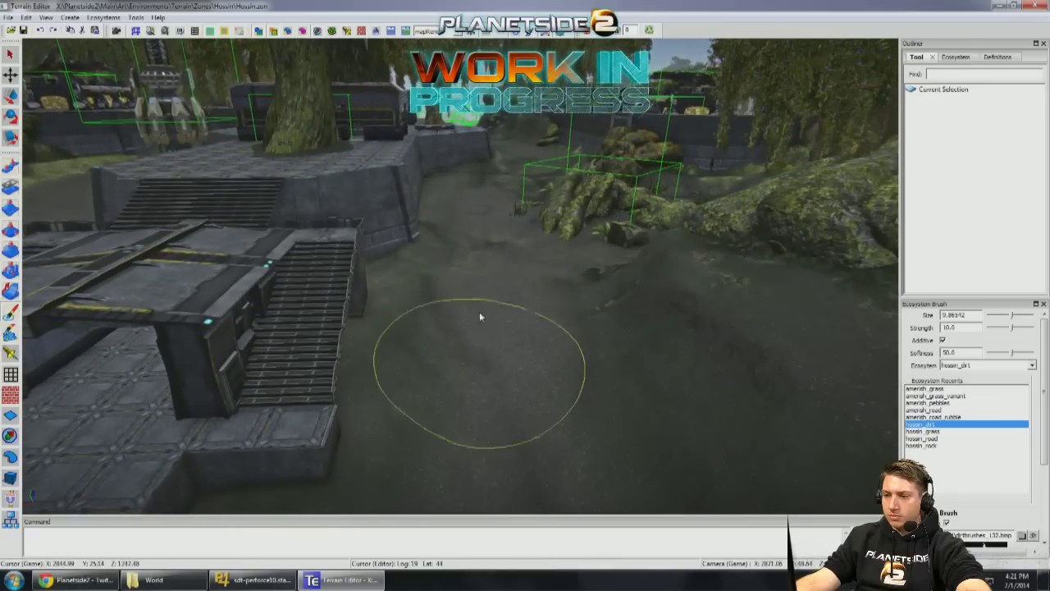
pyautogui.moveTo(476, 239)
pyautogui.mouseDown(button='right')
pyautogui.moveTo(485, 296)
pyautogui.moveTo(575, 274)
pyautogui.moveTo(494, 384)
pyautogui.mouseUp(button='right')
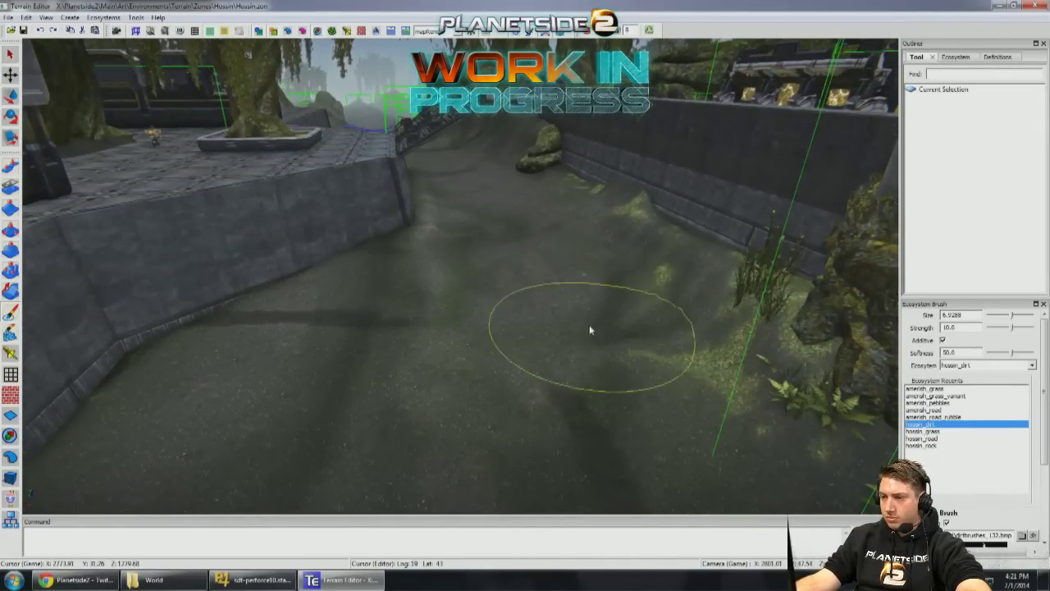
pyautogui.moveTo(72, 287); pyautogui.dragTo(543, 264, button='right')
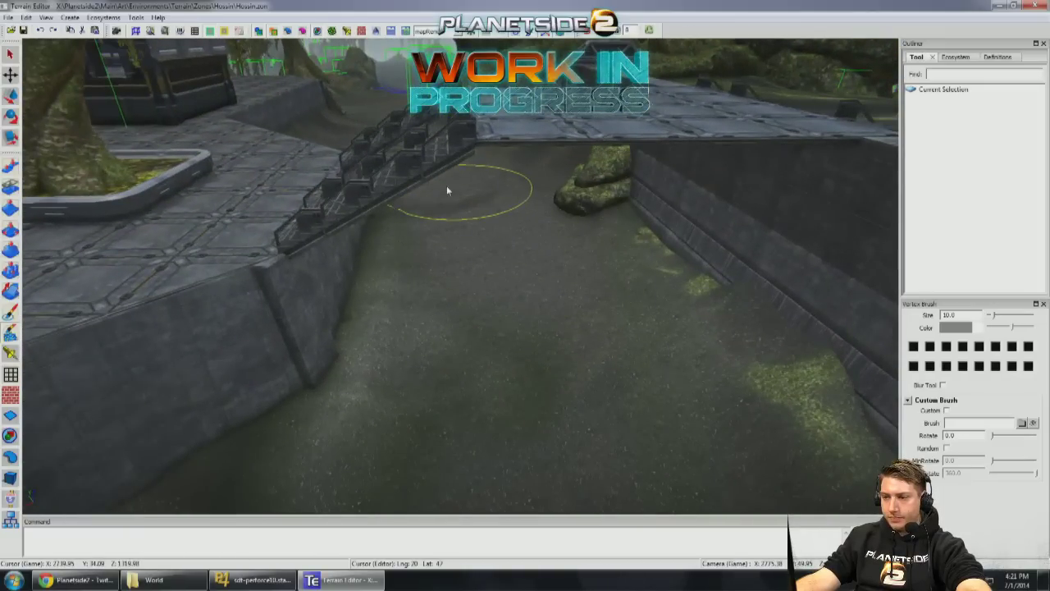
# Step: Paint gray vertex color along the channel floor from the tiled bridge to the entrance ramp with the Vertex Brush at size 10.0
pyautogui.moveTo(396, 145)
pyautogui.mouseDown(button='right')
pyautogui.moveTo(391, 184)
pyautogui.moveTo(420, 163)
pyautogui.moveTo(438, 190)
pyautogui.mouseUp(button='right')
pyautogui.moveTo(406, 375)
pyautogui.mouseDown(button='right')
pyautogui.moveTo(450, 211)
pyautogui.moveTo(497, 364)
pyautogui.moveTo(615, 341)
pyautogui.moveTo(405, 321)
pyautogui.moveTo(170, 256)
pyautogui.mouseUp(button='right')
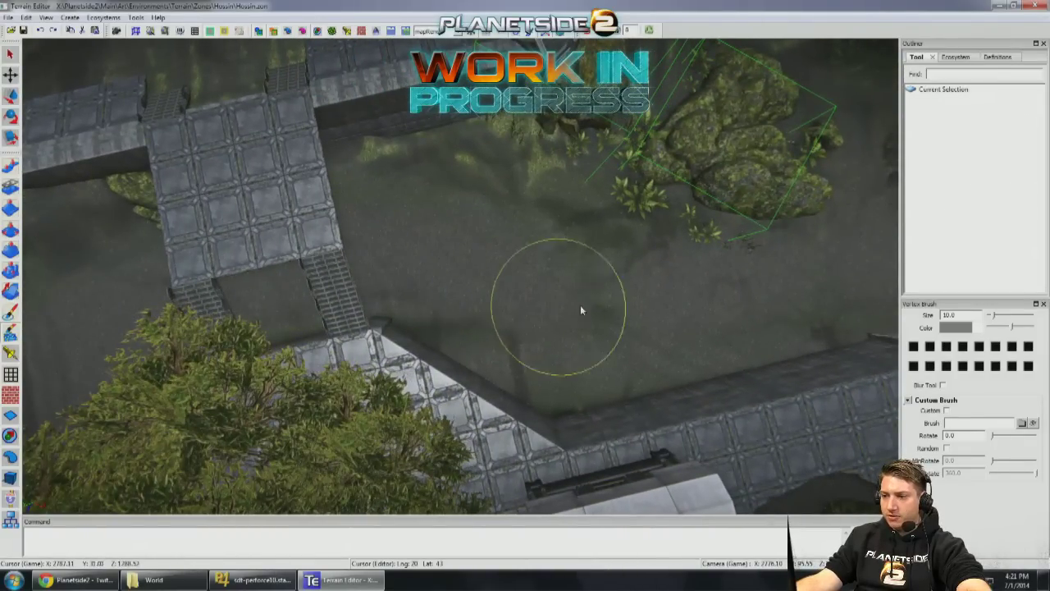
pyautogui.moveTo(725, 342); pyautogui.dragTo(370, 297, button='right')
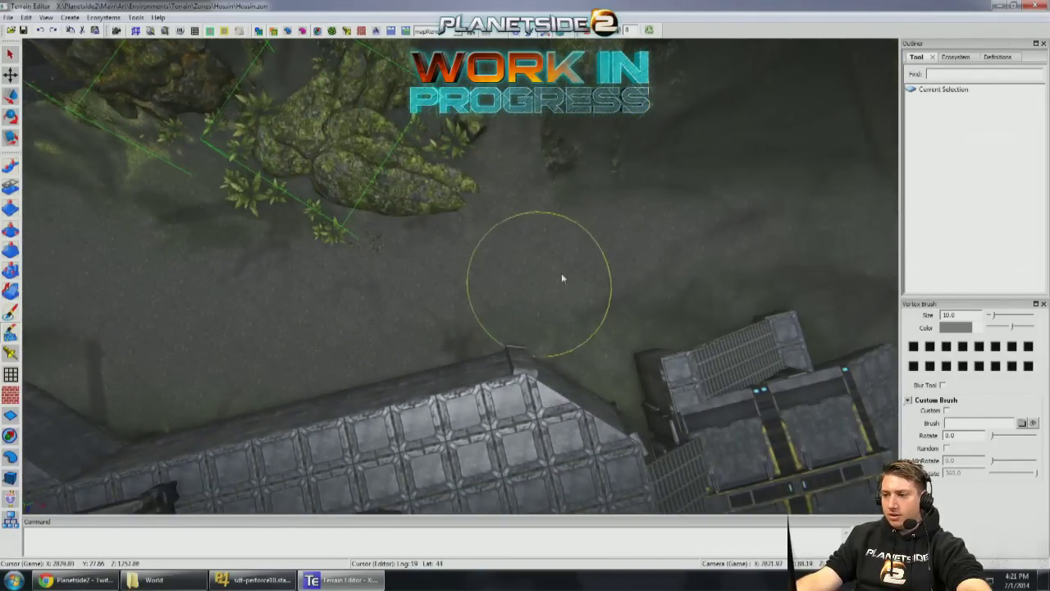
pyautogui.moveTo(562, 279)
pyautogui.mouseDown(button='right')
pyautogui.moveTo(628, 260)
pyautogui.moveTo(564, 261)
pyautogui.mouseUp(button='right')
pyautogui.moveTo(749, 260); pyautogui.dragTo(515, 278, button='right')
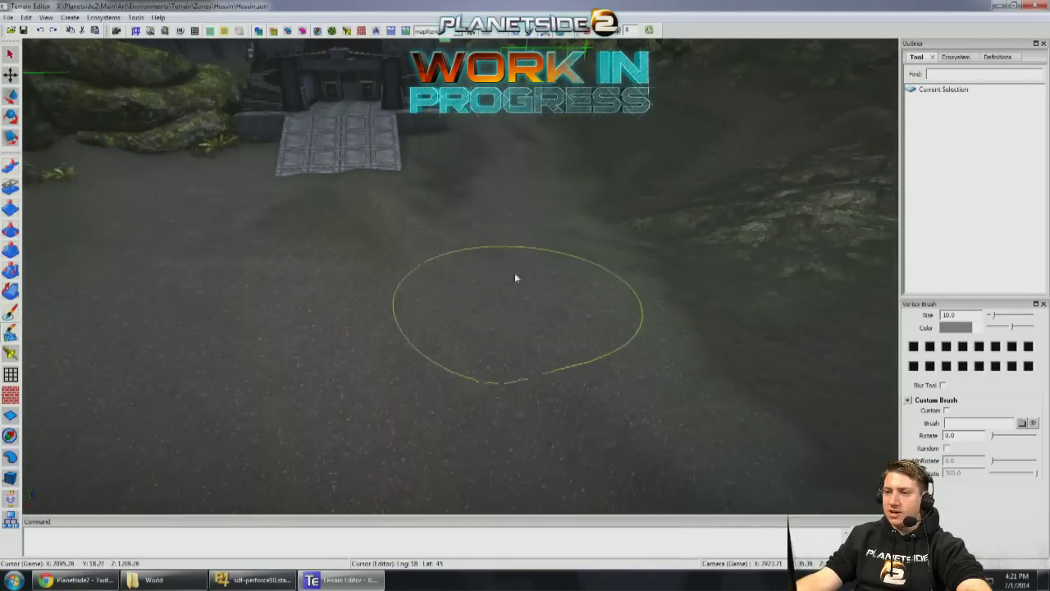
pyautogui.moveTo(520, 187); pyautogui.dragTo(344, 252, button='right')
# Step: Set up the Smooth Brush for the ground in front of the entrance ramp, with size 9.0 and strength 80.0
pyautogui.click(12, 290)
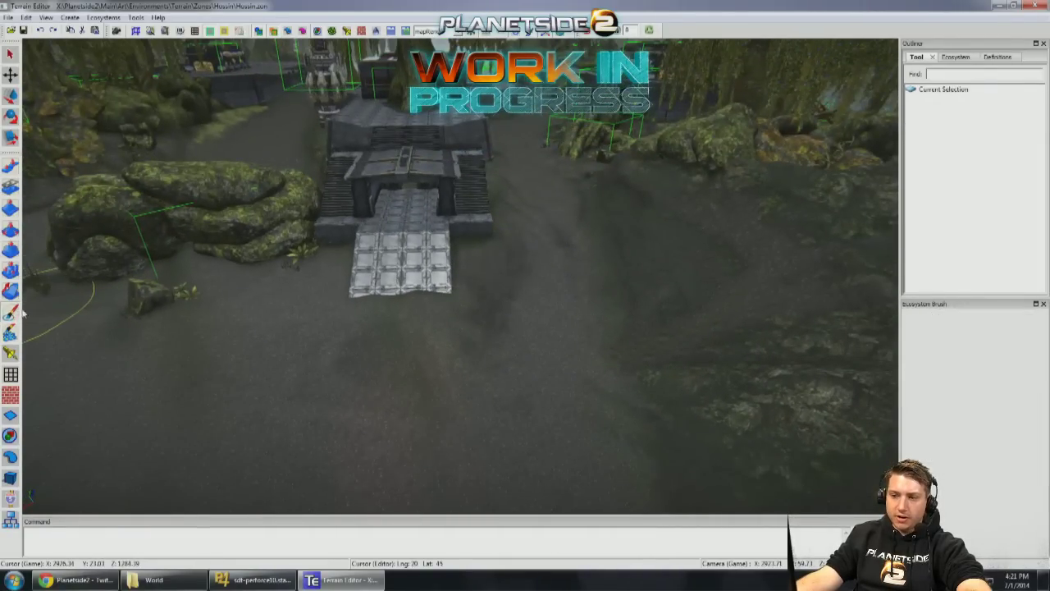
pyautogui.moveTo(658, 358)
pyautogui.mouseDown(button='right')
pyautogui.moveTo(645, 359)
pyautogui.moveTo(670, 292)
pyautogui.moveTo(640, 370)
pyautogui.moveTo(626, 366)
pyautogui.moveTo(643, 402)
pyautogui.mouseUp(button='right')
pyautogui.press('s')
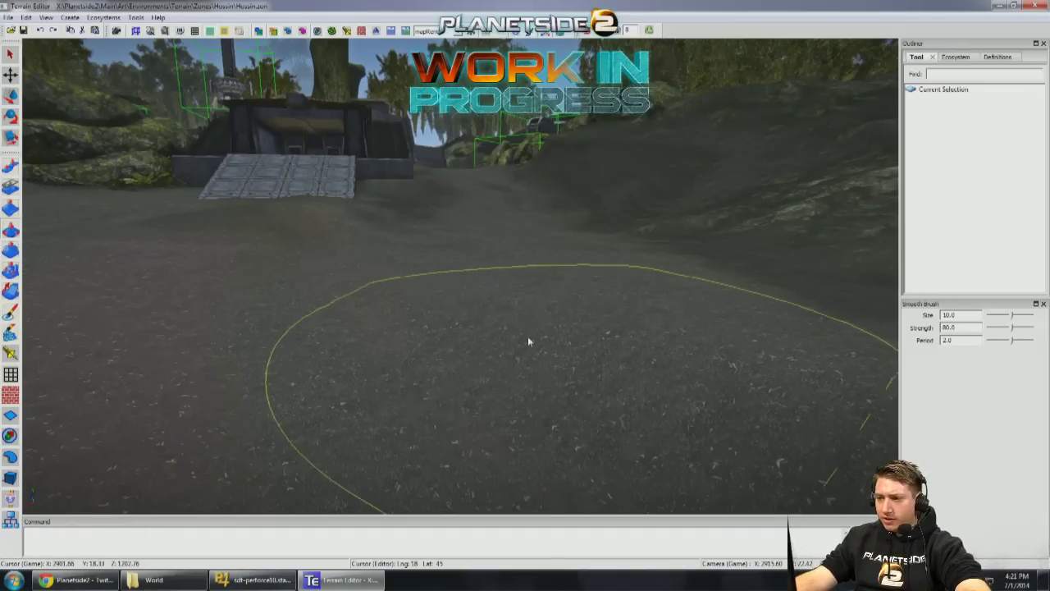
pyautogui.scroll(-1, 488, 275)
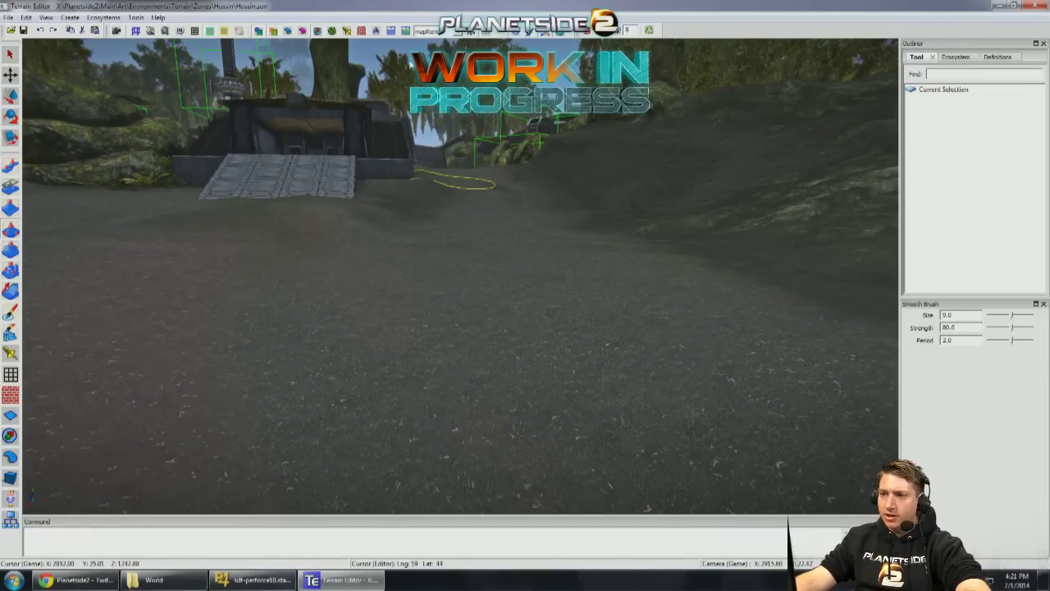
# Step: Preview the terrain under the hossin and TerrainEditor sky presets and restore the mapRender preset
pyautogui.click(428, 32)
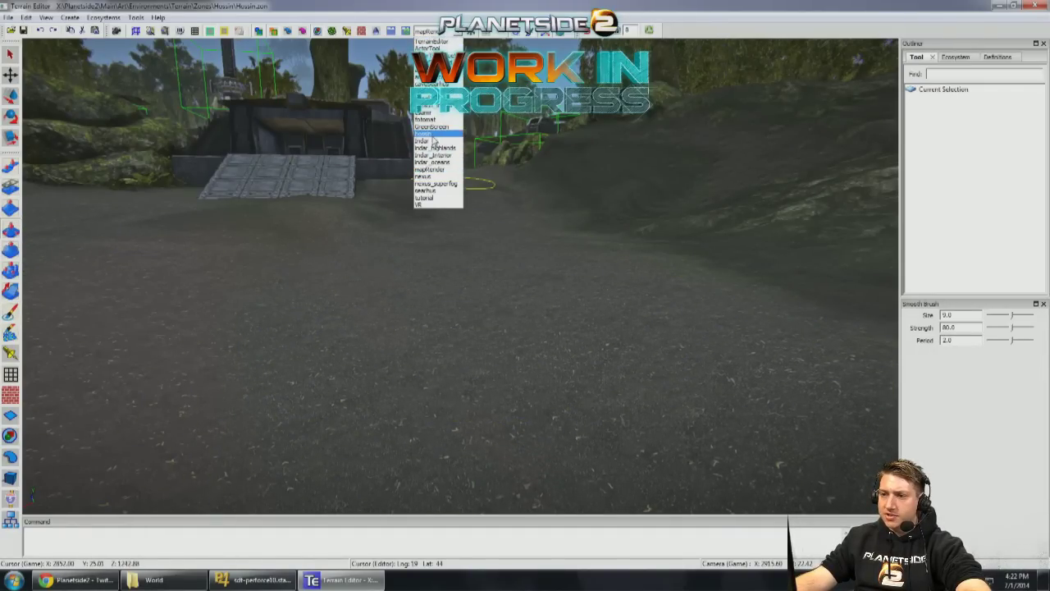
pyautogui.click(433, 135)
pyautogui.click(426, 31)
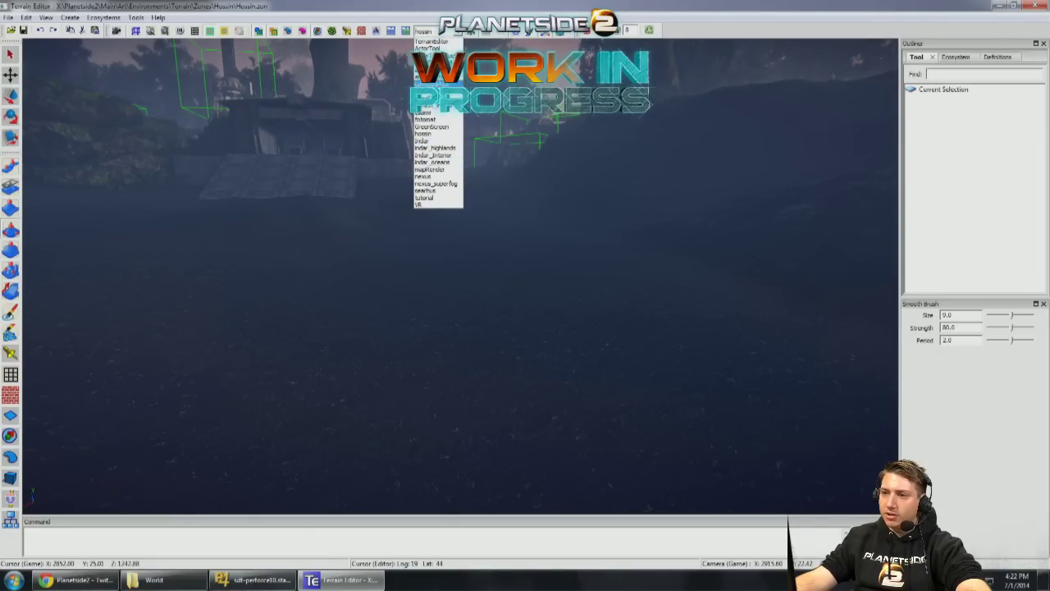
pyautogui.click(435, 42)
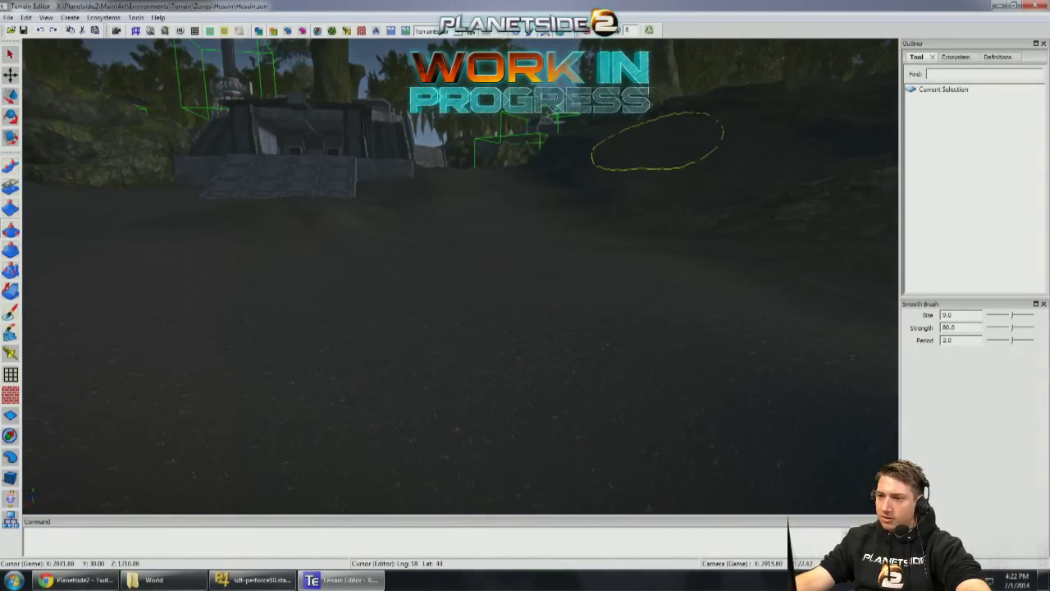
pyautogui.click(425, 31)
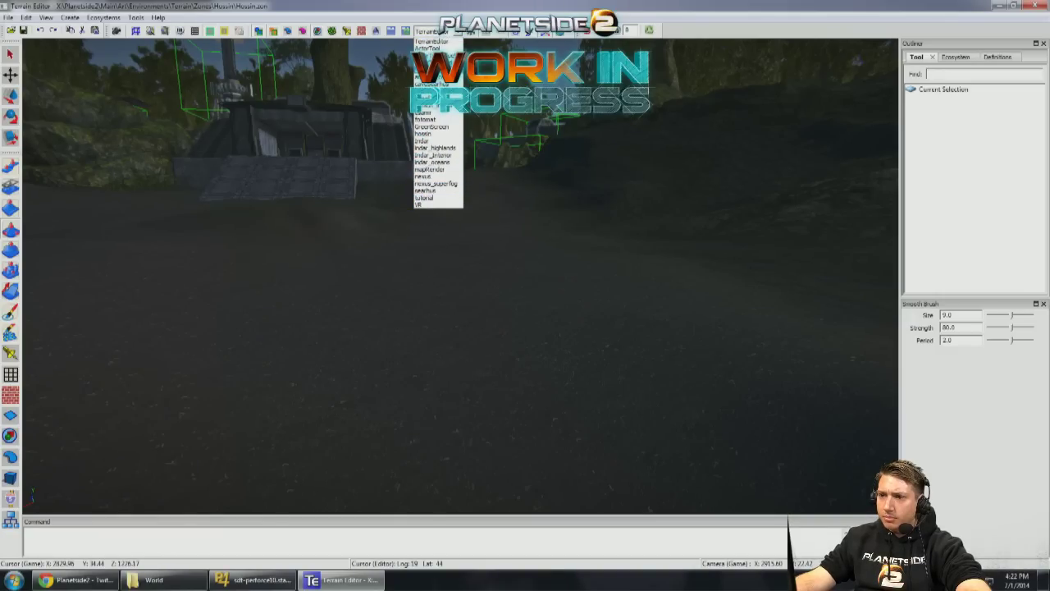
pyautogui.click(431, 170)
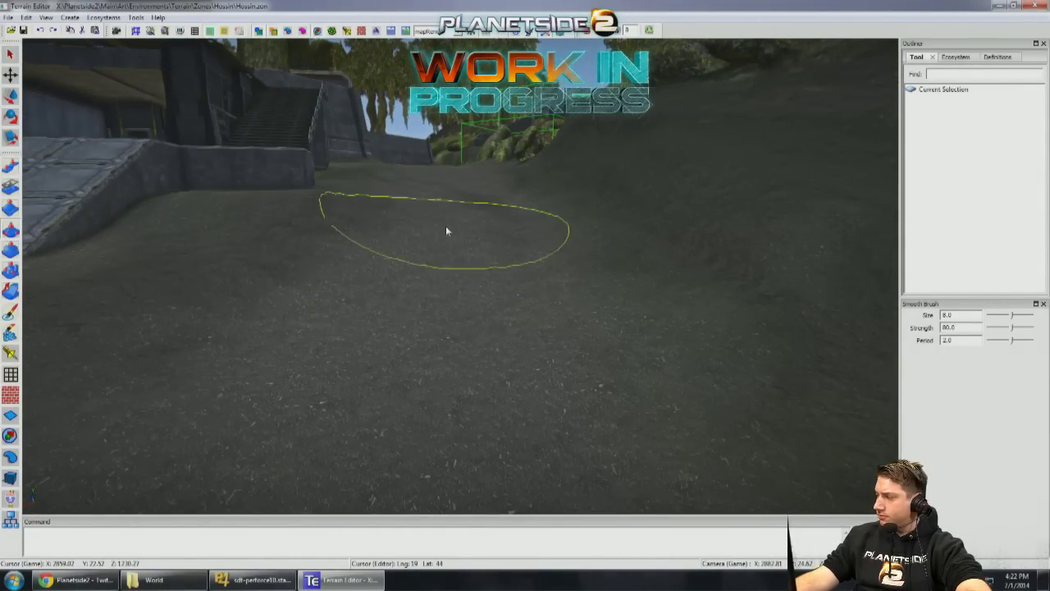
# Step: Smooth the channel ground beside and in front of the entrance ramp with the Smooth Brush at sizes from 7.0 to 10.0 and strength 80.0
pyautogui.scroll(2, 448, 233)
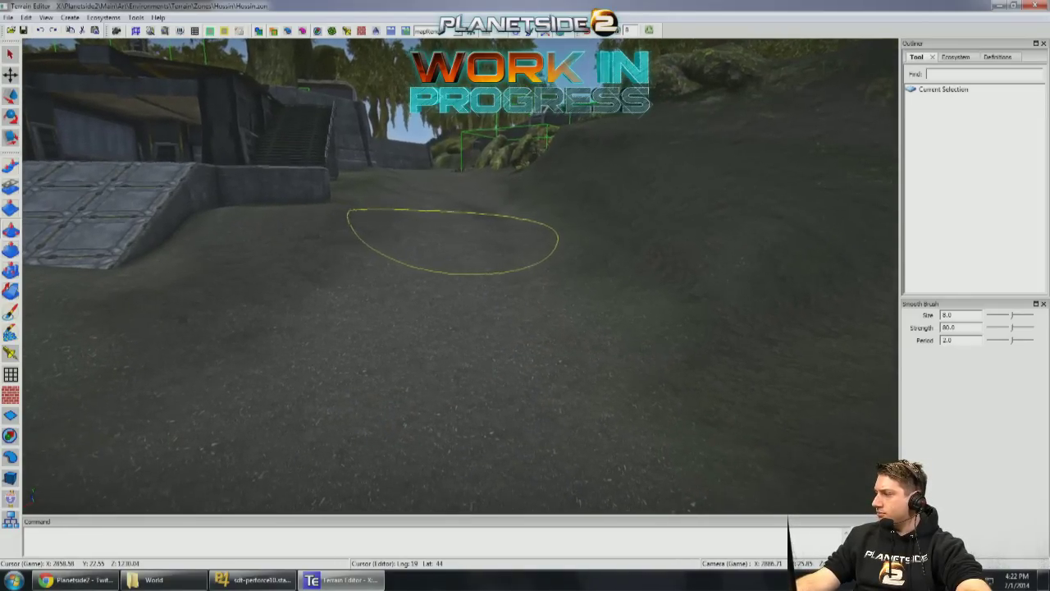
pyautogui.scroll(-3, 456, 237)
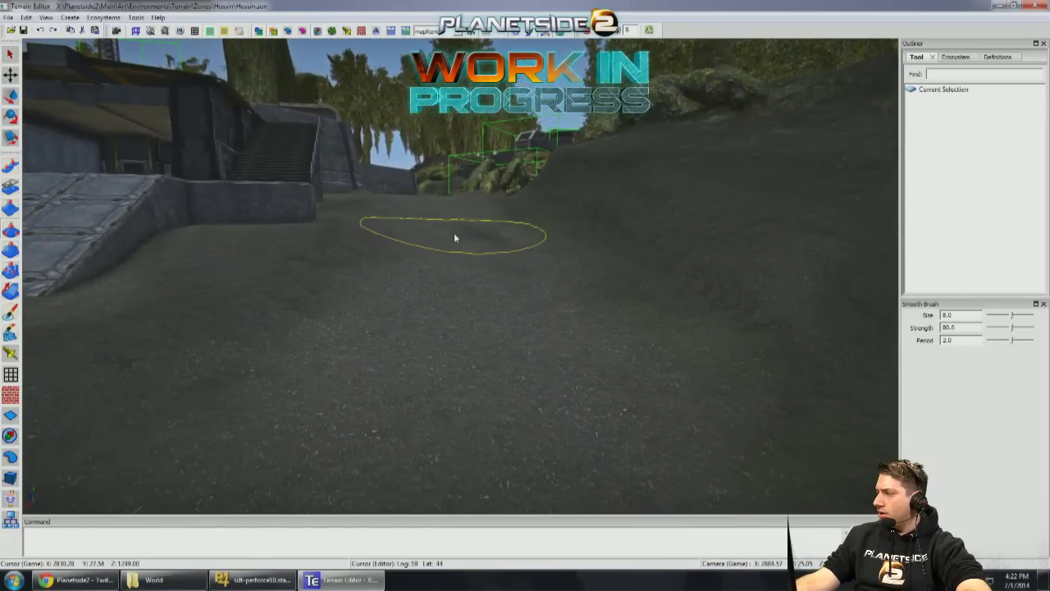
pyautogui.scroll(3, 437, 234)
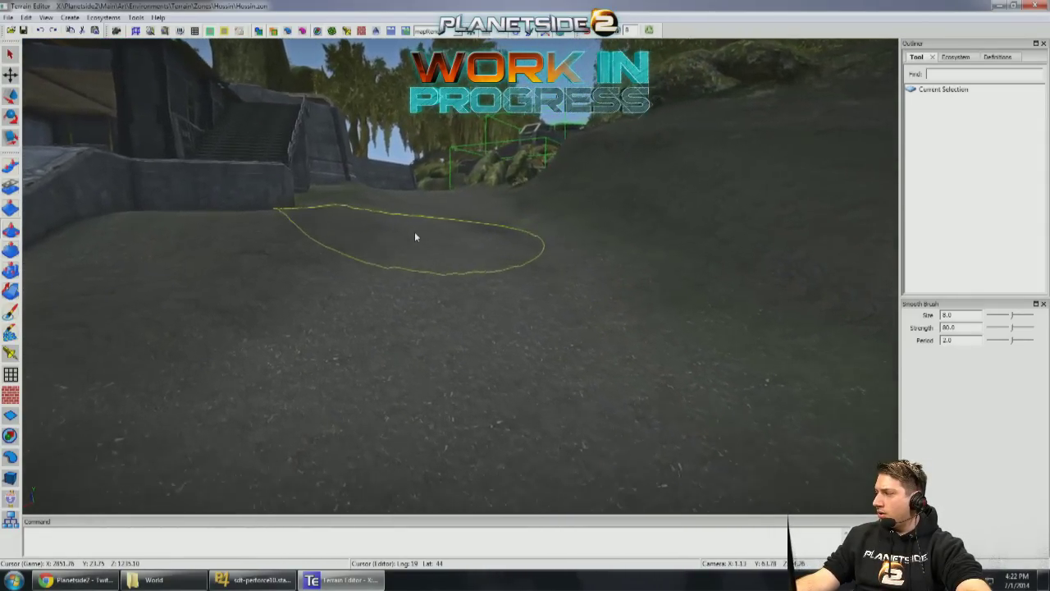
pyautogui.scroll(3, 414, 231)
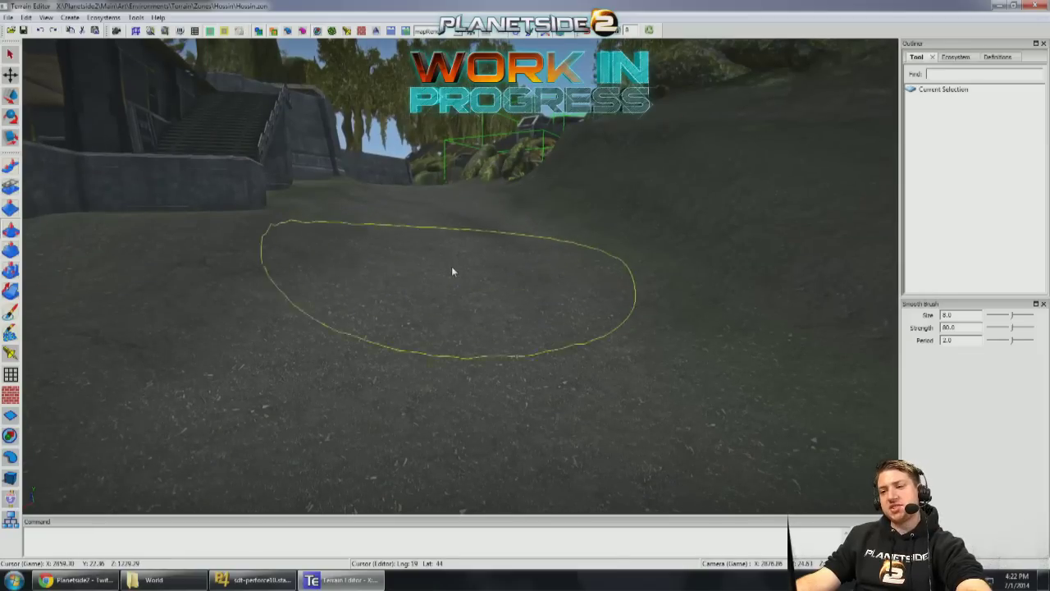
pyautogui.scroll(4, 457, 262)
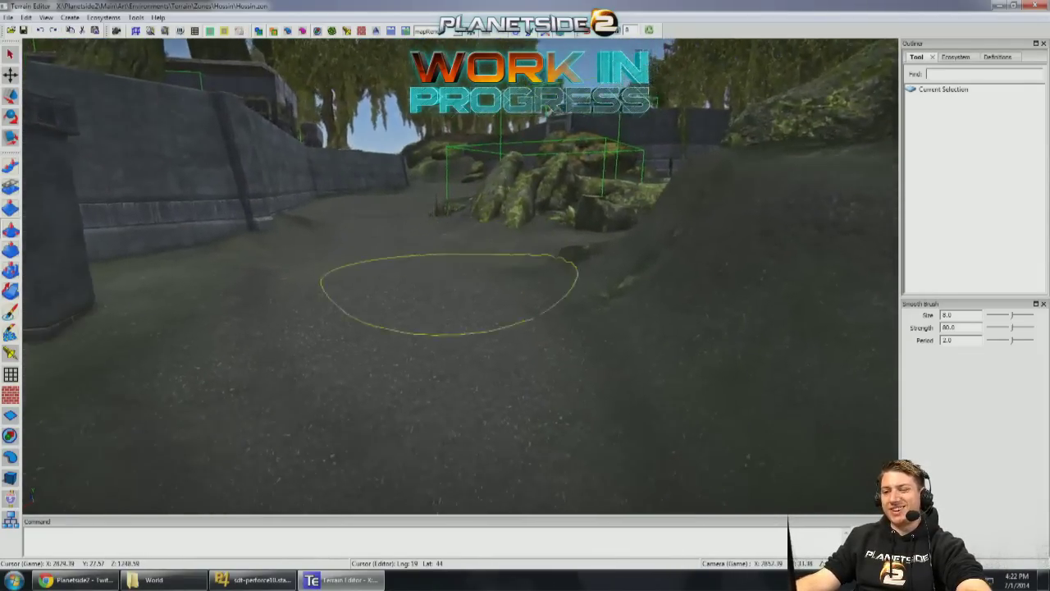
pyautogui.scroll(-4, 440, 281)
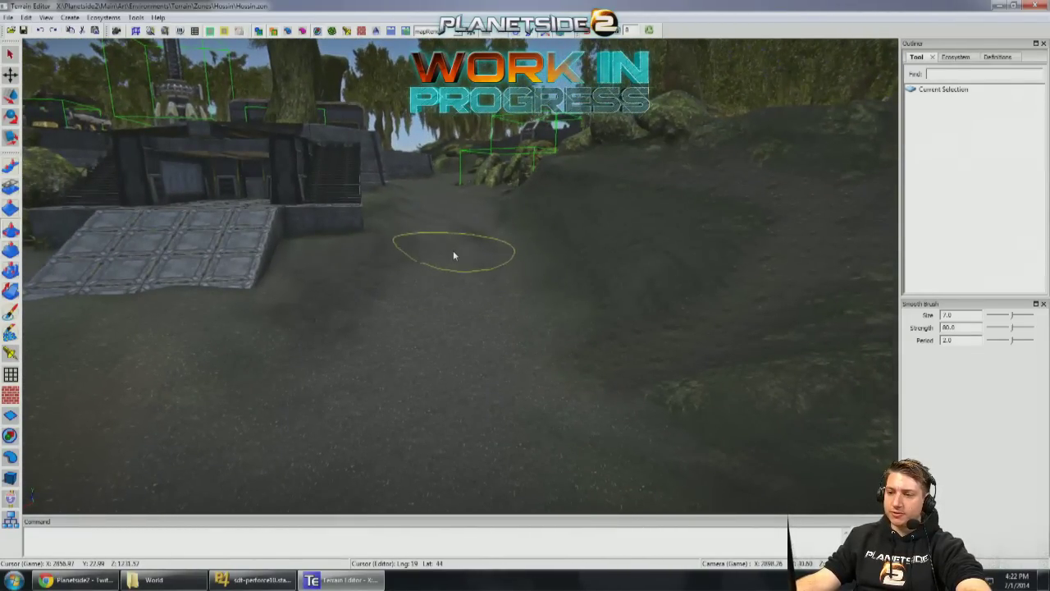
pyautogui.scroll(4, 164, 284)
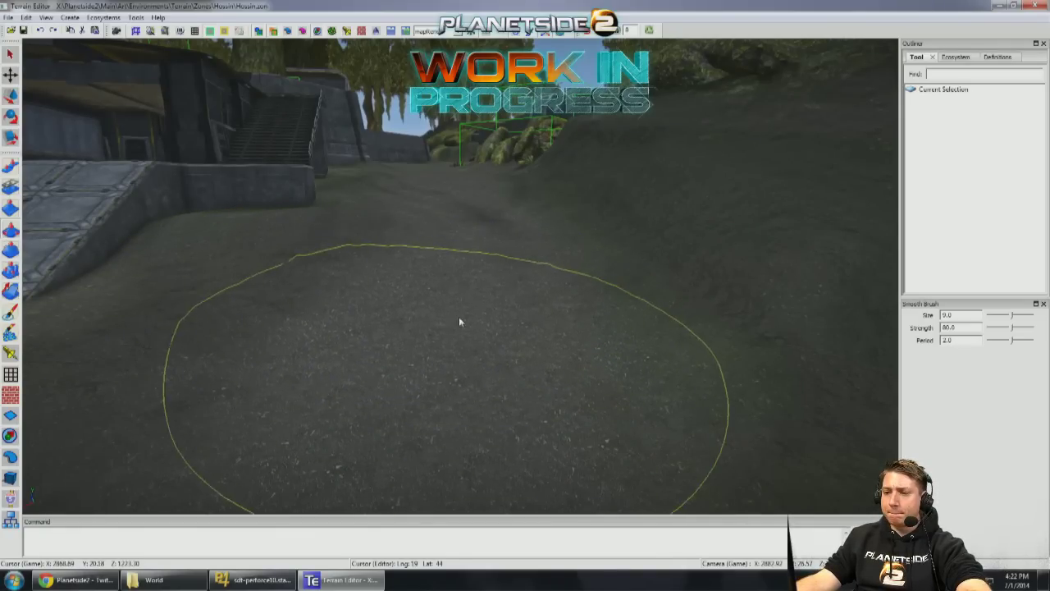
pyautogui.scroll(-3, 459, 317)
pyautogui.scroll(-5, 470, 354)
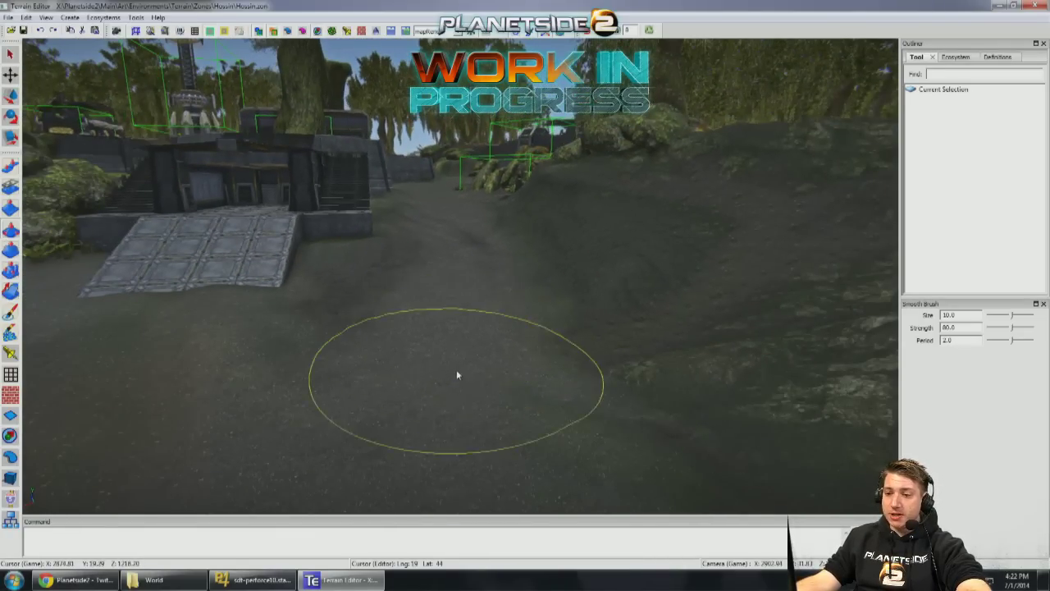
pyautogui.moveTo(423, 349)
pyautogui.keyDown('alt'); pyautogui.mouseDown()
pyautogui.moveTo(448, 308)
pyautogui.moveTo(486, 290)
pyautogui.mouseUp(); pyautogui.keyUp('alt')
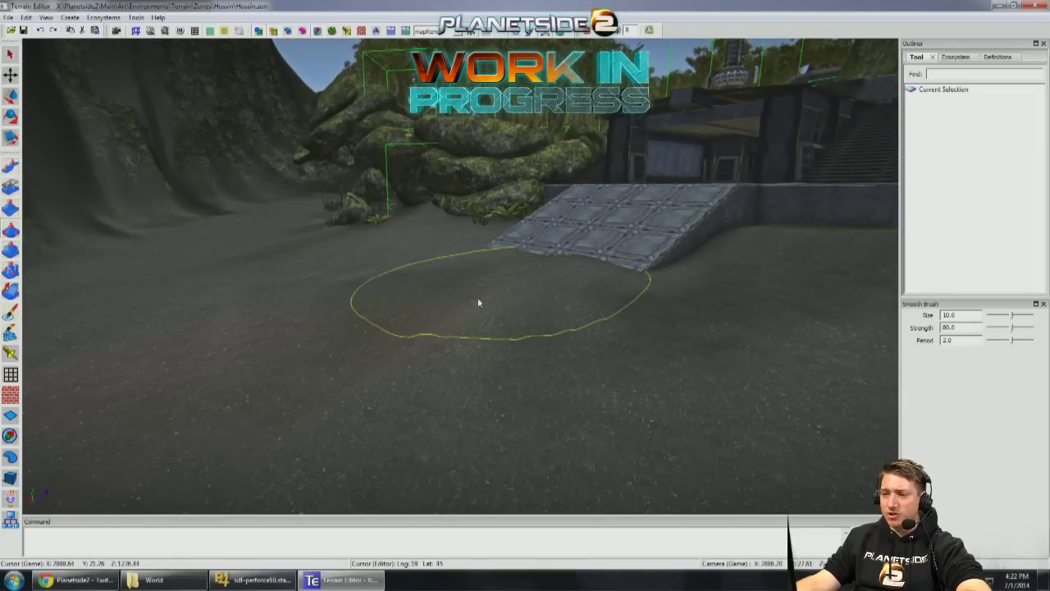
pyautogui.scroll(10, 505, 264)
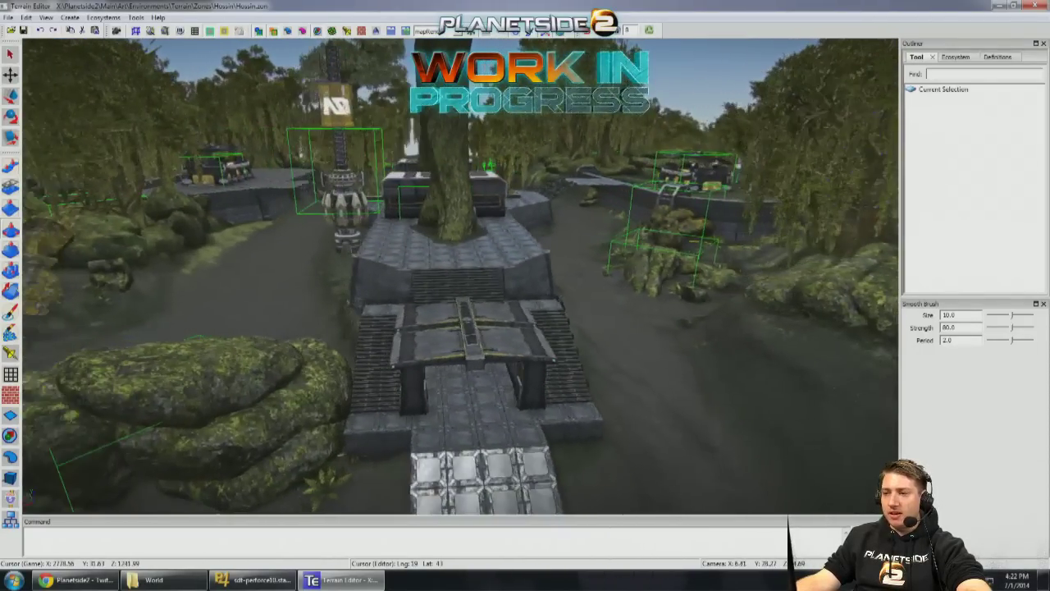
pyautogui.moveTo(505, 264)
pyautogui.keyDown('alt'); pyautogui.mouseDown()
pyautogui.moveTo(704, 230)
pyautogui.moveTo(487, 267)
pyautogui.moveTo(519, 232)
pyautogui.moveTo(339, 321)
pyautogui.mouseUp(); pyautogui.keyUp('alt')
# Step: Set up the additive hossin_dirt Ecosystem brush at size 7.7949 for the channel floor beside the entrance ramp
pyautogui.press('e')
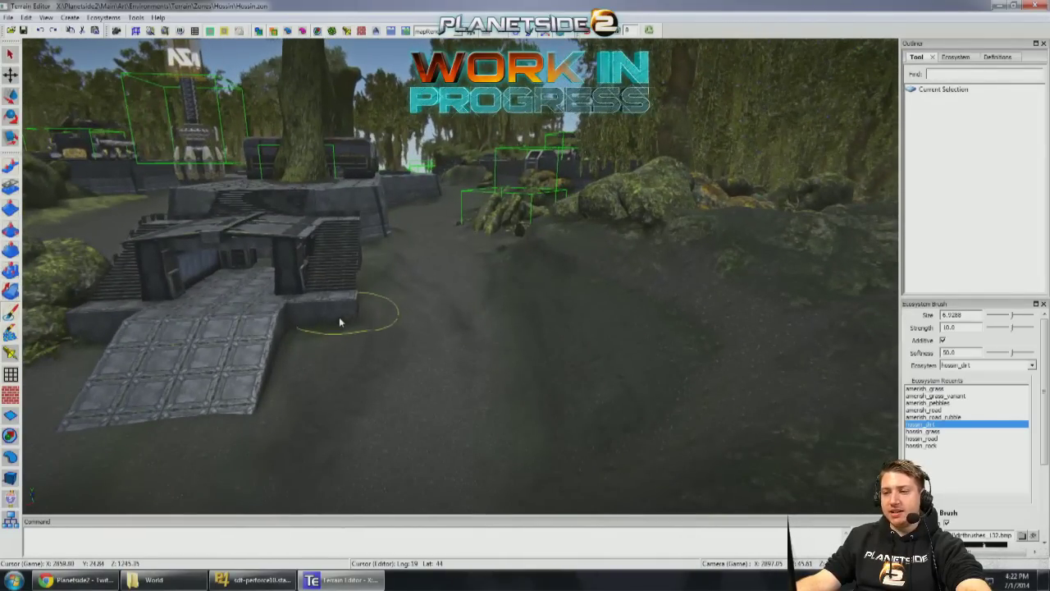
pyautogui.keyDown('ctrl'); pyautogui.scroll(-2, 430, 378); pyautogui.keyUp('ctrl')
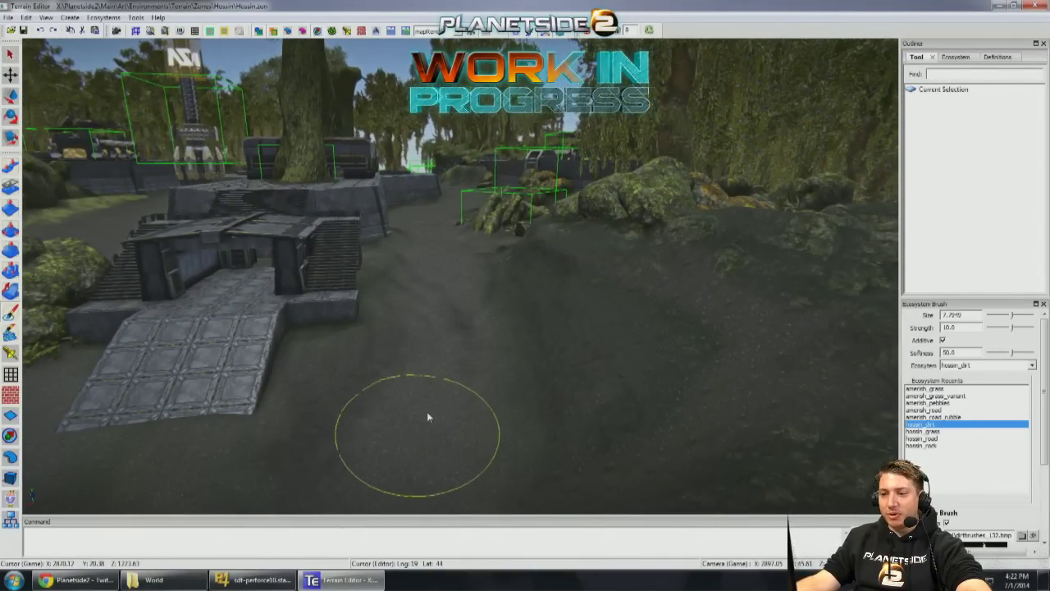
pyautogui.keyDown('alt'); pyautogui.moveTo(435, 297); pyautogui.dragTo(538, 288); pyautogui.keyUp('alt')
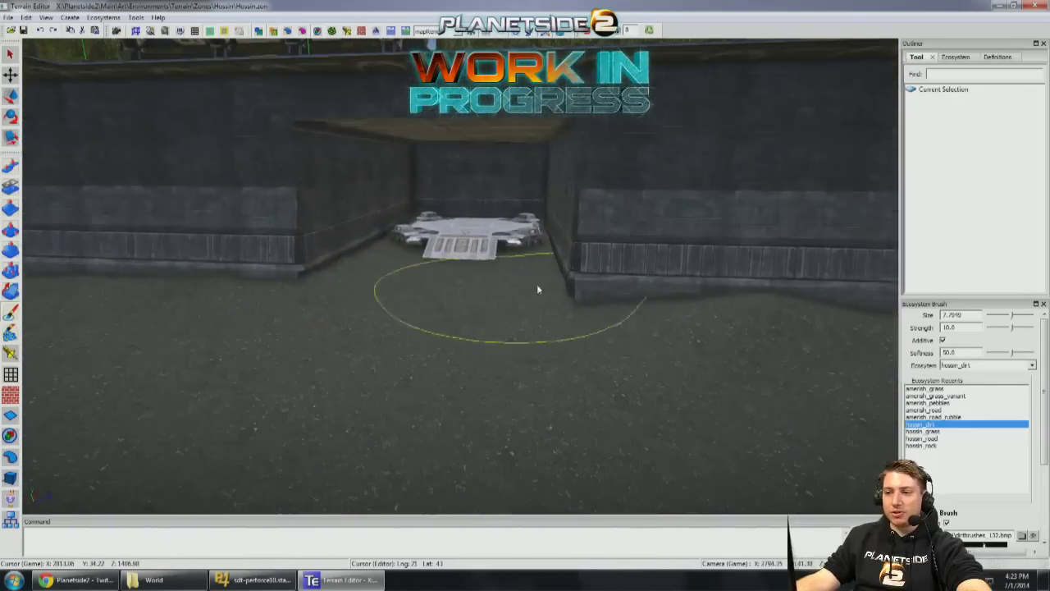
# Step: Leave the Ecosystem brush and open the MeterStick templates in the DPO folder of the Common objects
pyautogui.moveTo(482, 238)
pyautogui.keyDown('alt'); pyautogui.mouseDown()
pyautogui.moveTo(501, 246)
pyautogui.moveTo(617, 216)
pyautogui.moveTo(401, 328)
pyautogui.mouseUp(); pyautogui.keyUp('alt')
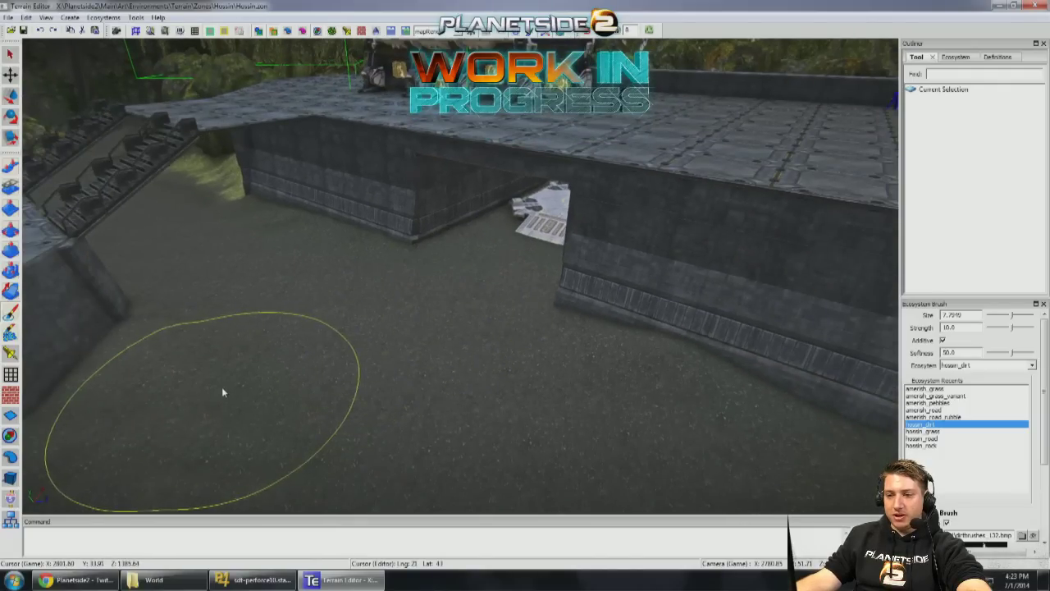
pyautogui.press('Escape')
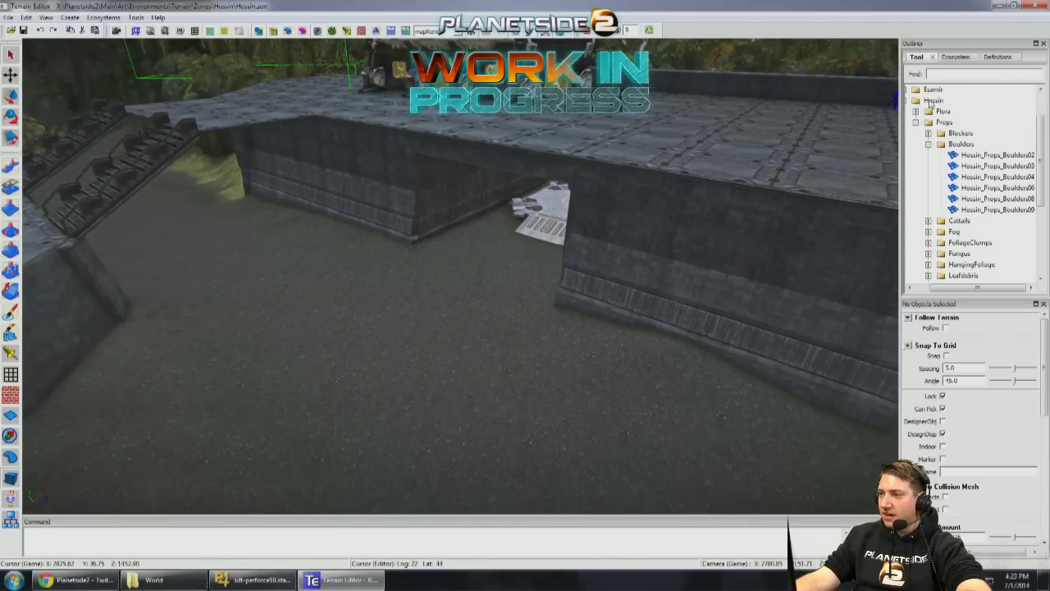
pyautogui.doubleClick(933, 101)
pyautogui.doubleClick(956, 111)
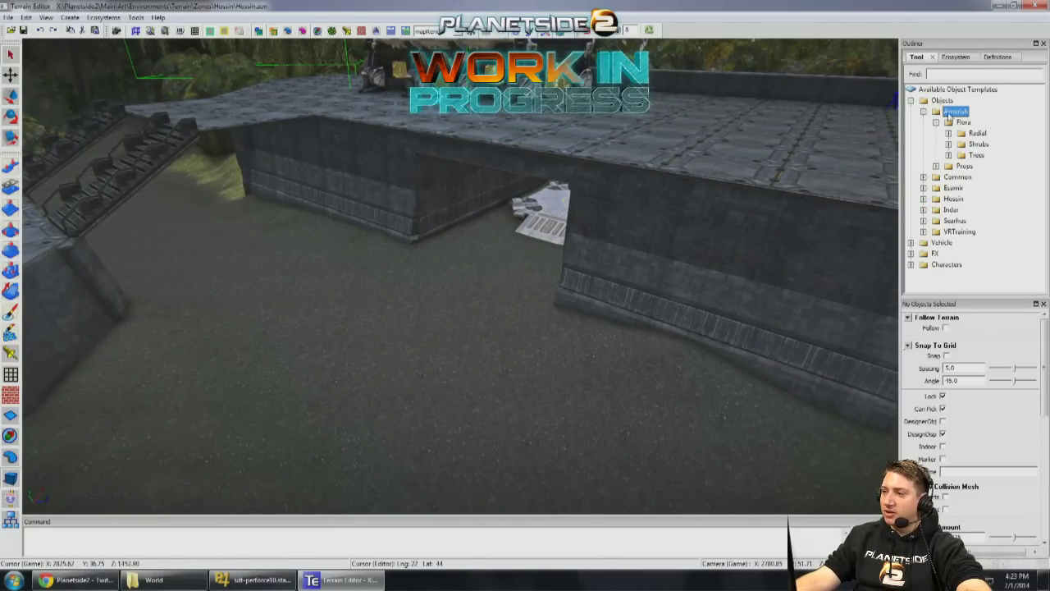
pyautogui.doubleClick(957, 122)
pyautogui.doubleClick(962, 133)
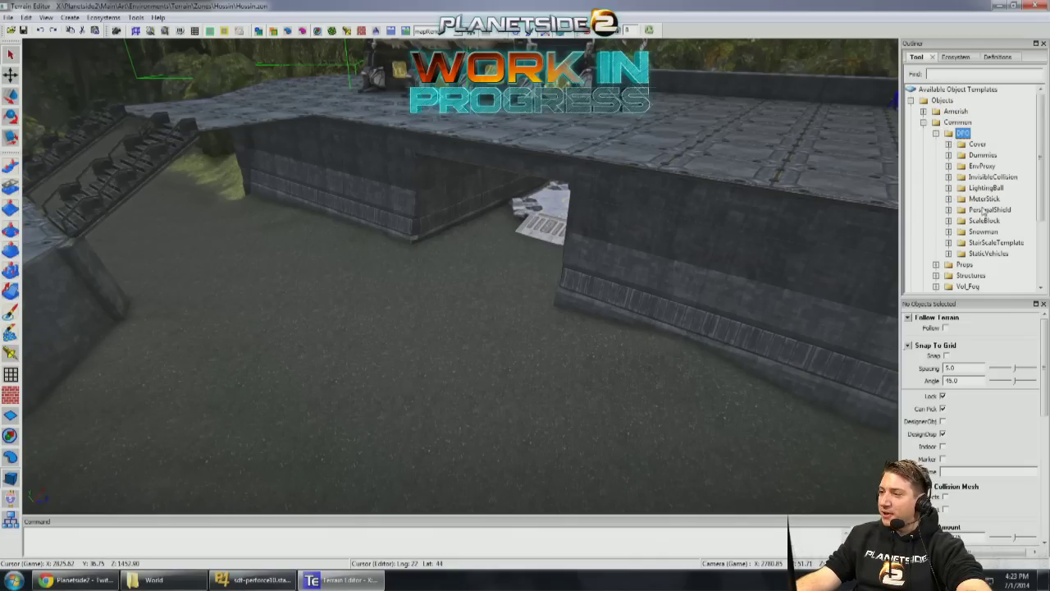
pyautogui.doubleClick(984, 198)
pyautogui.moveTo(985, 289); pyautogui.dragTo(1016, 289)
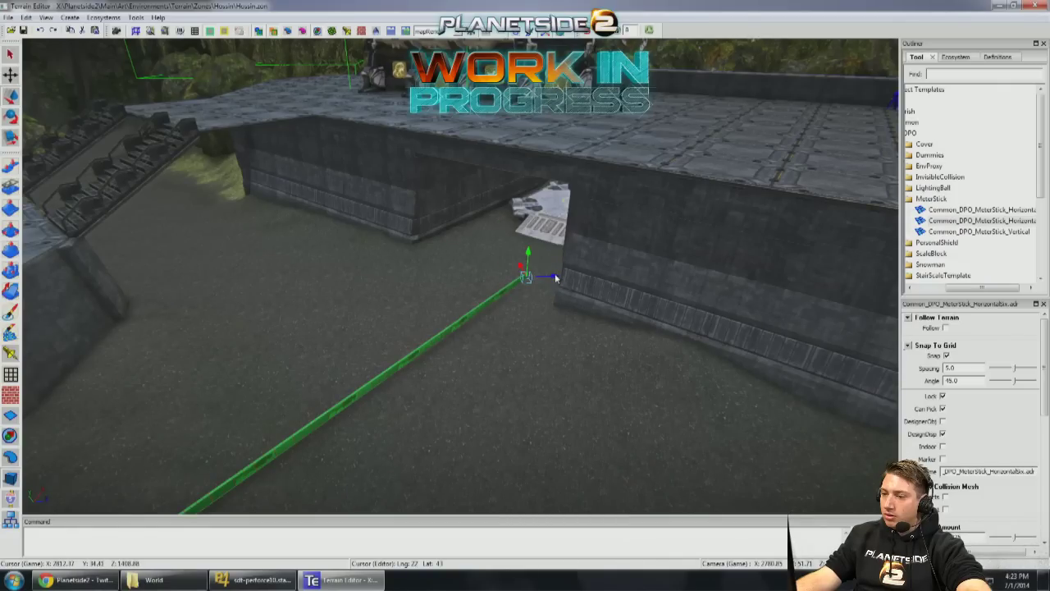
# Step: Place a horizontal meter stick in front of the vehicle pad bay, turn off grid snapping, and slide it onto the pad
pyautogui.moveTo(509, 293); pyautogui.dragTo(594, 244)
pyautogui.moveTo(572, 240); pyautogui.dragTo(632, 226, button='right')
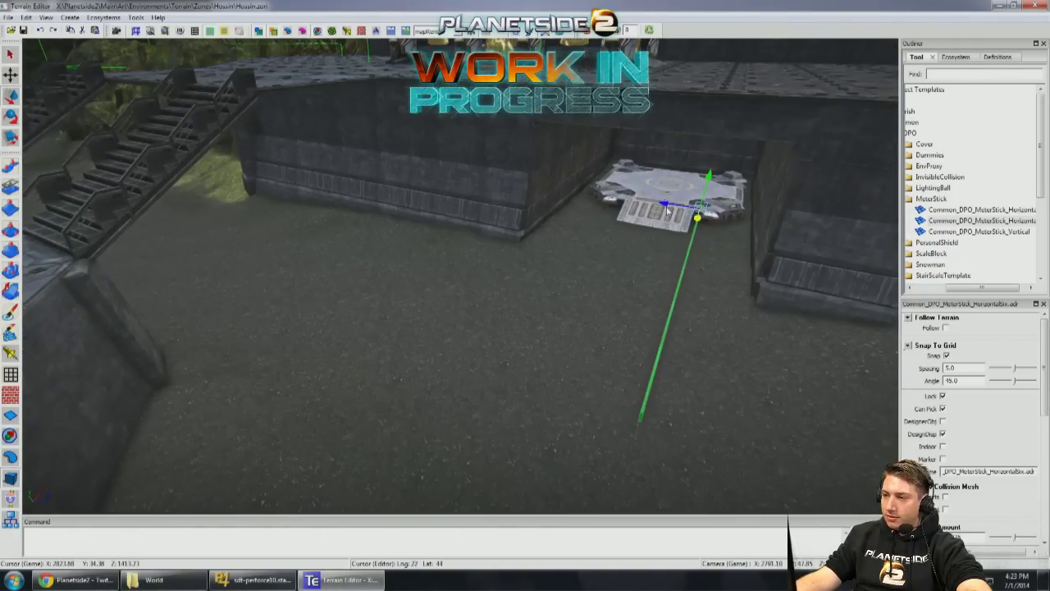
pyautogui.moveTo(620, 210); pyautogui.dragTo(610, 212)
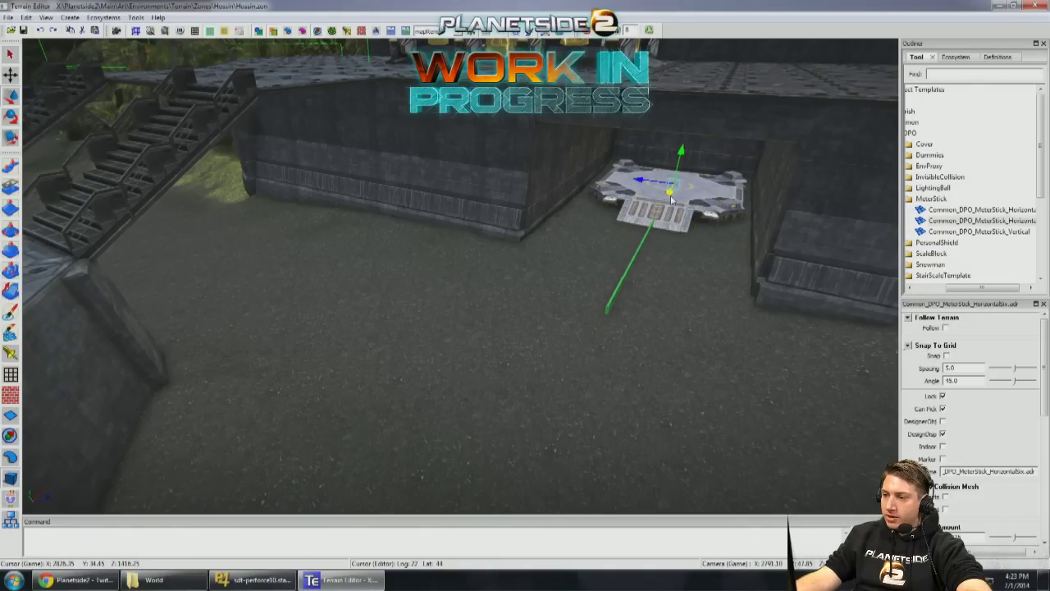
pyautogui.scroll(5, 684, 148)
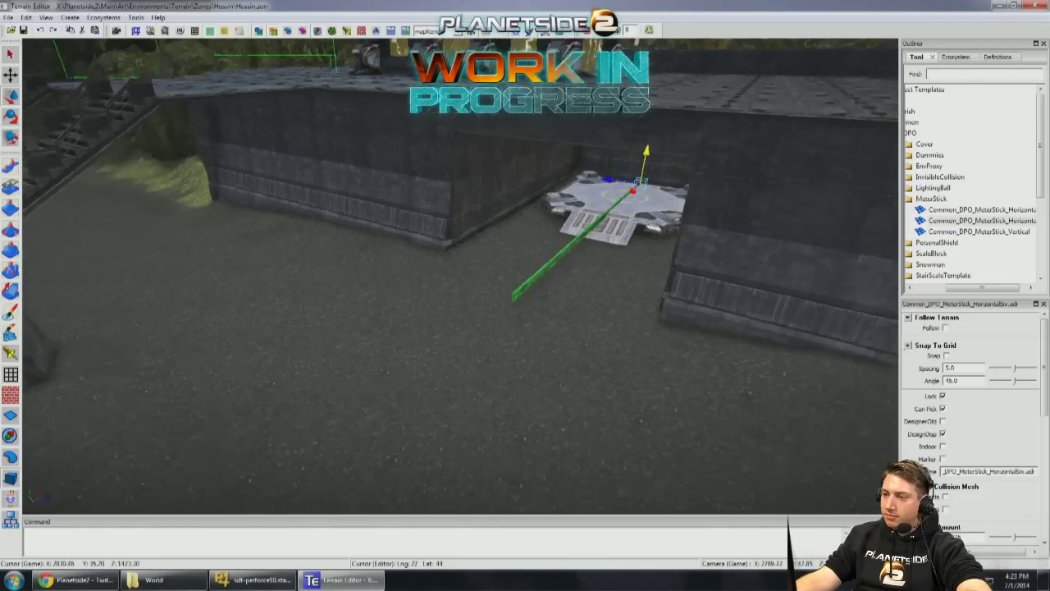
pyautogui.moveTo(736, 289); pyautogui.dragTo(570, 332, button='right')
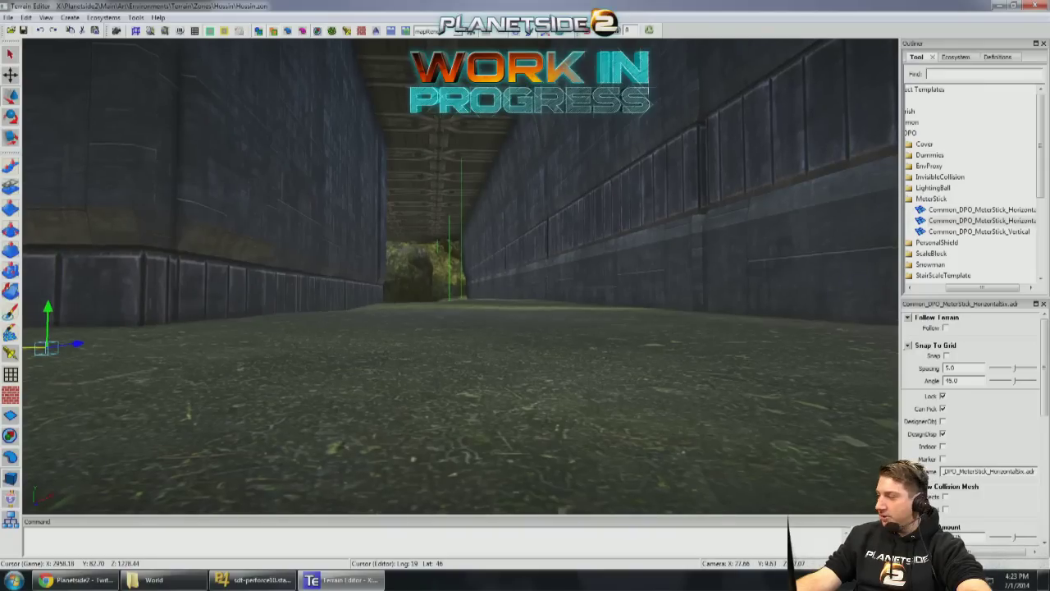
# Step: Move the vehicle pad deeper into its bay, toward the back wall
pyautogui.press('f')
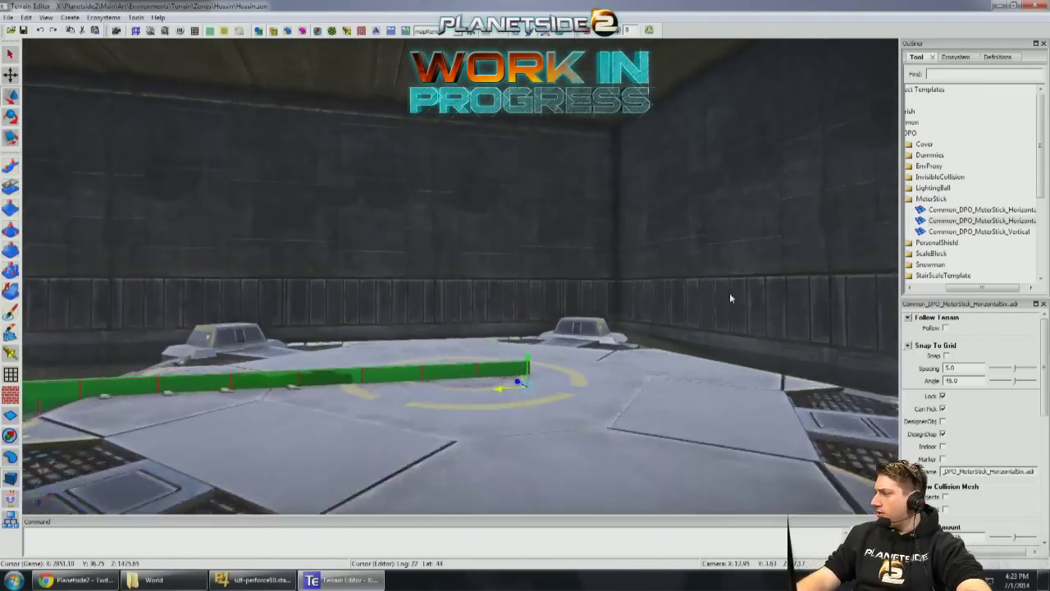
pyautogui.moveTo(730, 298); pyautogui.dragTo(608, 331, button='right')
pyautogui.click(607, 330)
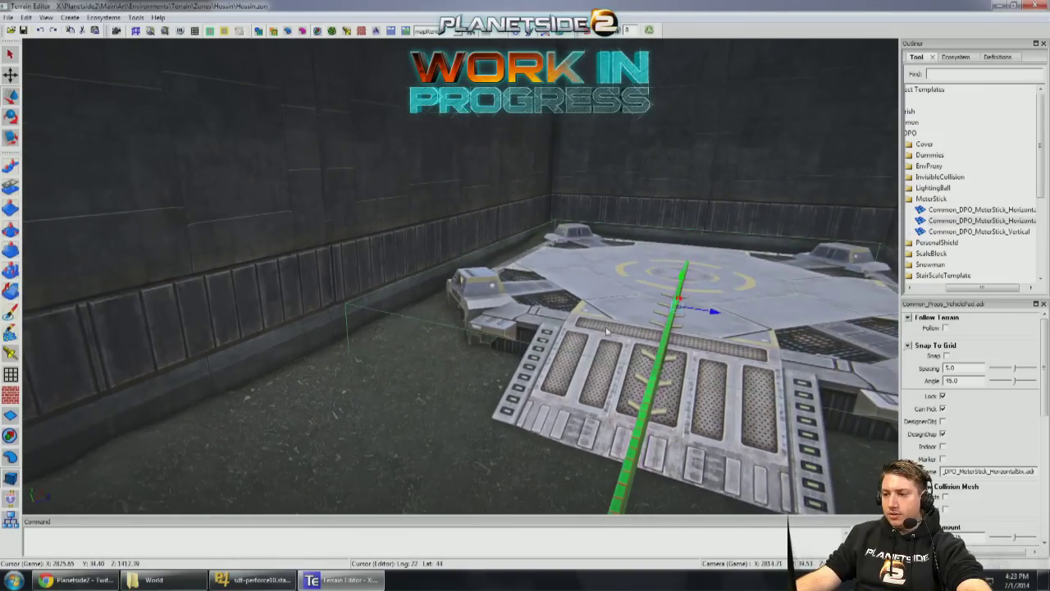
pyautogui.press('f')
pyautogui.moveTo(558, 361); pyautogui.dragTo(640, 314)
pyautogui.scroll(5, 661, 268)
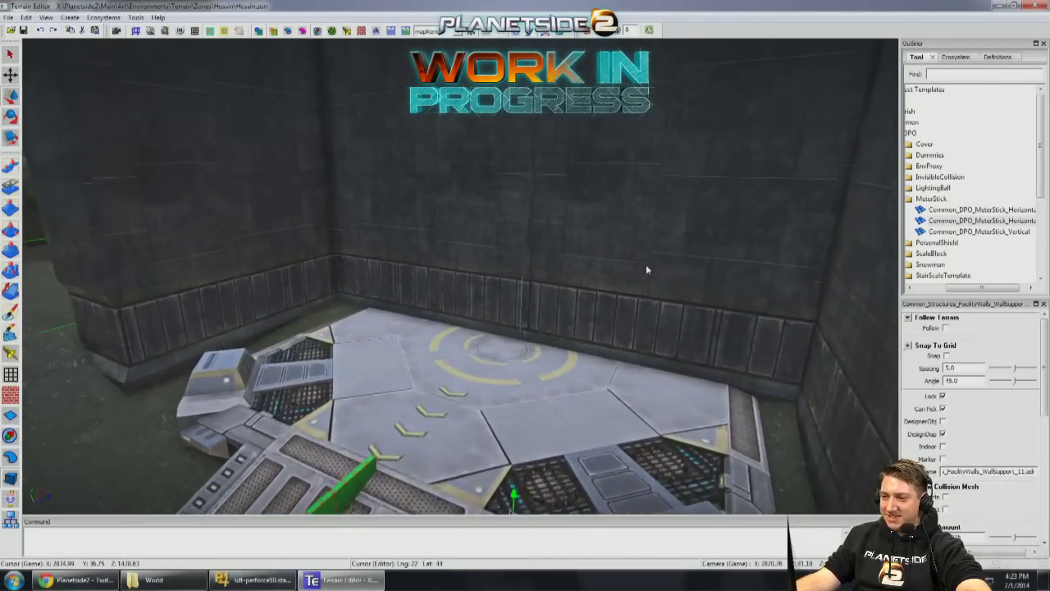
# Step: Move the two wall supports behind the vehicle pad farther back, and readjust the pad's position in the enlarged bay
pyautogui.click(610, 287)
pyautogui.scroll(-3, 611, 287)
pyautogui.keyDown('ctrl'); pyautogui.click(540, 268); pyautogui.keyUp('ctrl')
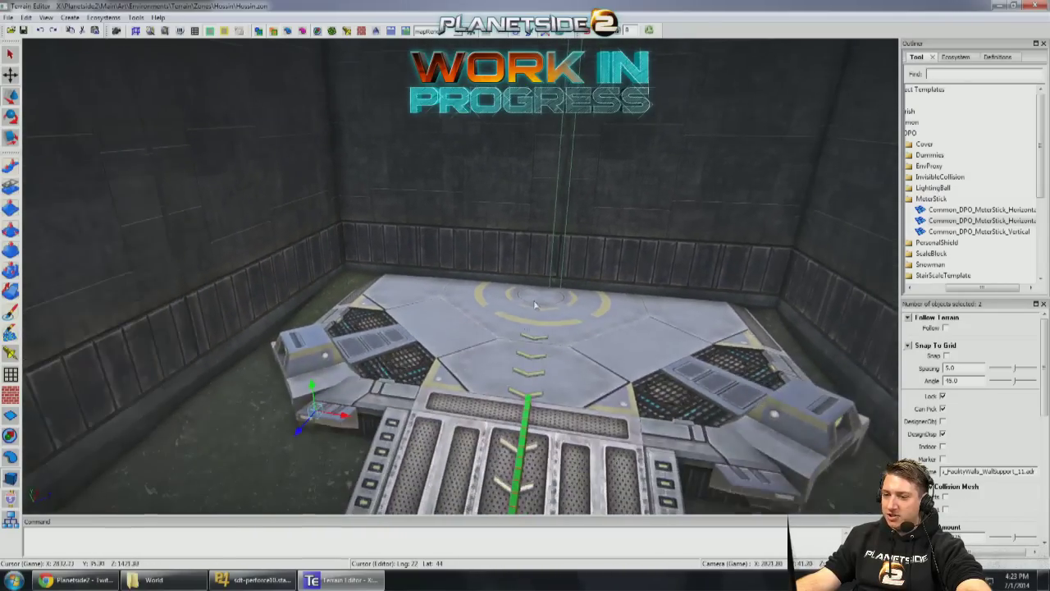
pyautogui.moveTo(295, 427); pyautogui.dragTo(345, 415)
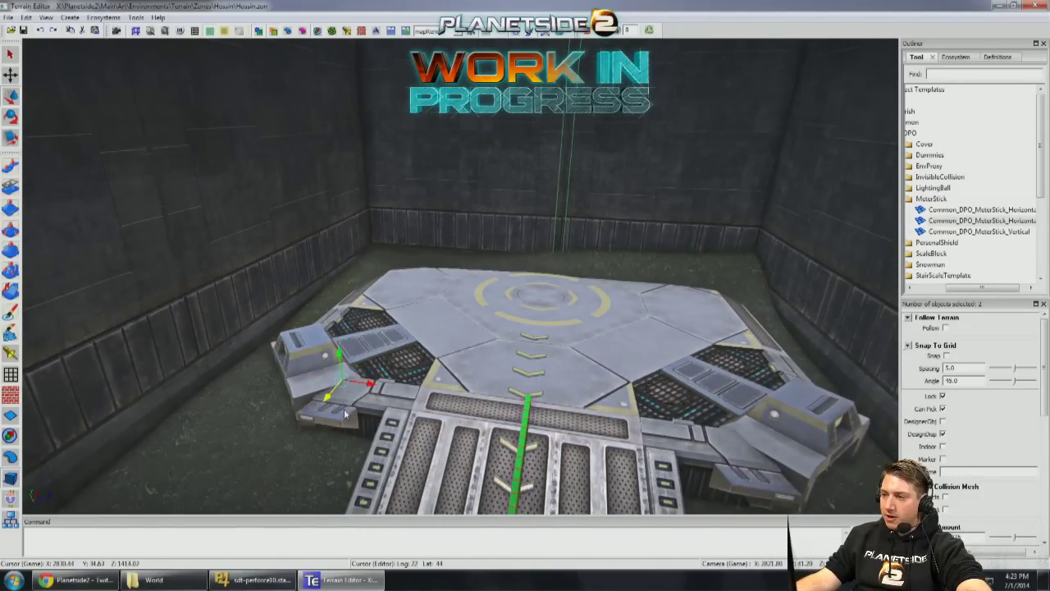
pyautogui.moveTo(499, 392); pyautogui.dragTo(564, 349, button='middle')
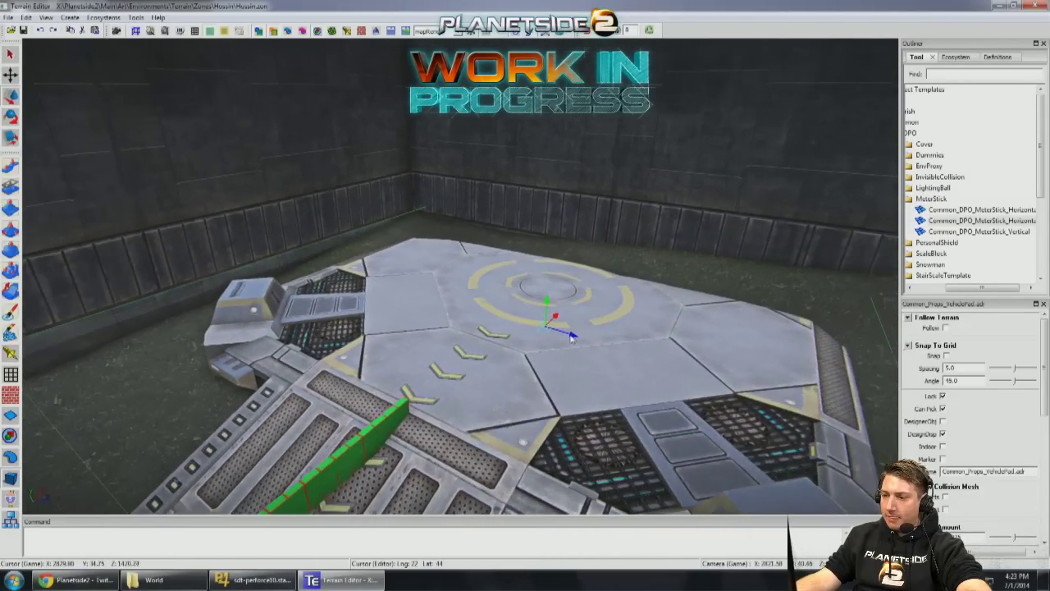
pyautogui.scroll(2, 566, 325)
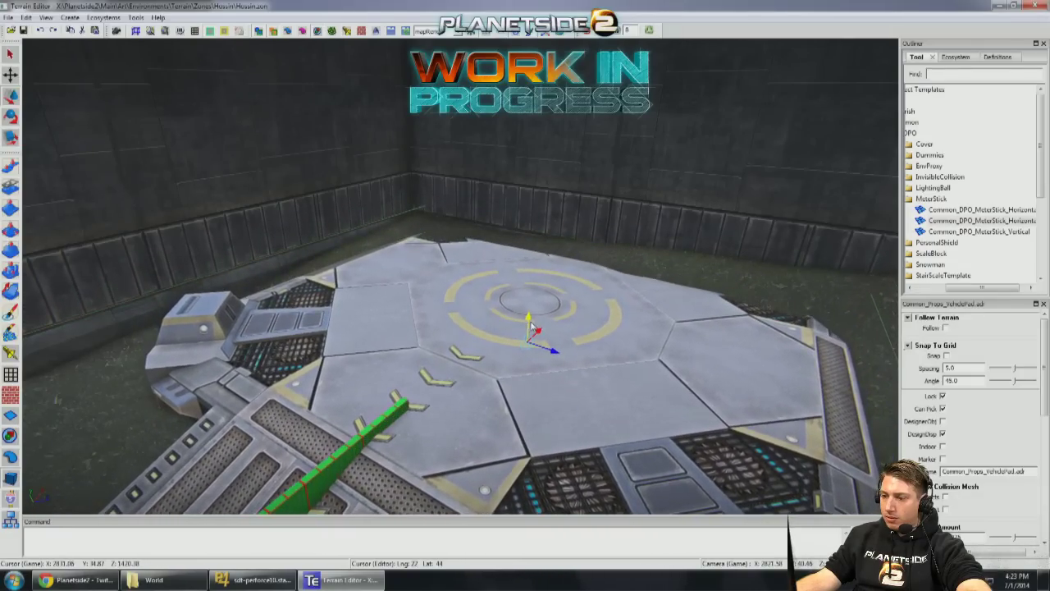
# Step: Slide the meter stick to the vehicle pad's center to check the clearance in front of the bay, and delete the stick
pyautogui.moveTo(539, 336); pyautogui.dragTo(568, 394, button='middle')
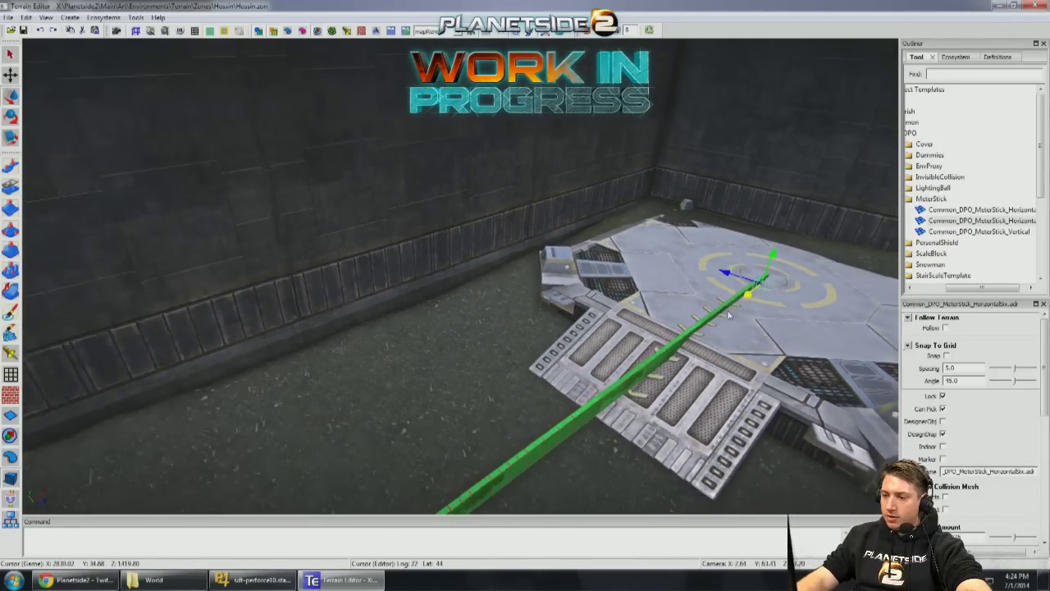
pyautogui.scroll(-5, 727, 309)
pyautogui.moveTo(727, 309); pyautogui.dragTo(400, 305, button='middle')
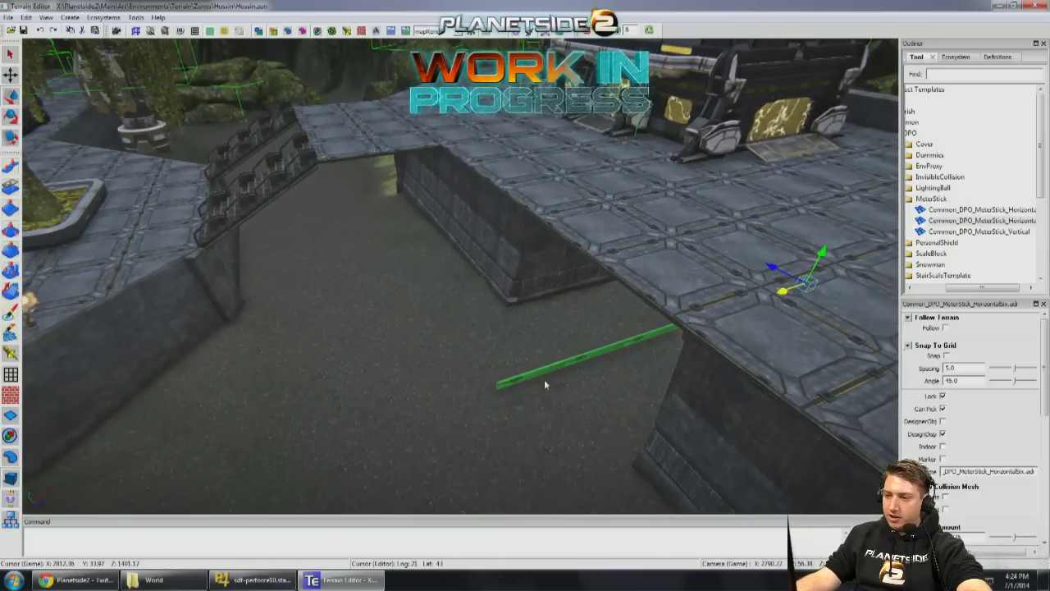
pyautogui.press('Delete')
# Step: Erase hossin_rock from the channel bank below the mossy boulders with the Ecosystem brush at size 4.86632 and Additive off
pyautogui.moveTo(532, 364); pyautogui.dragTo(299, 300, button='middle')
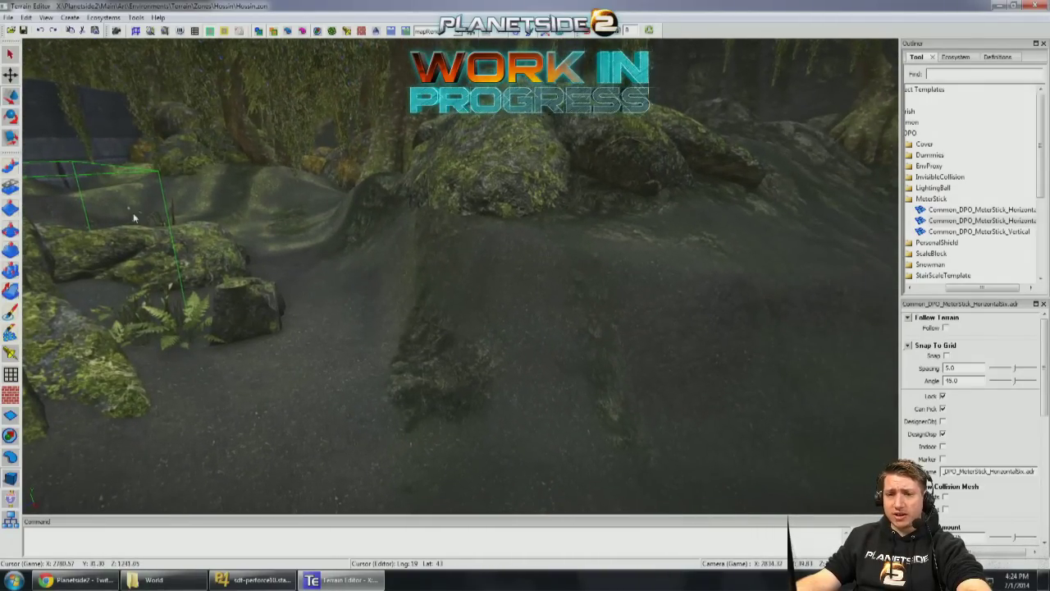
pyautogui.click(10, 167)
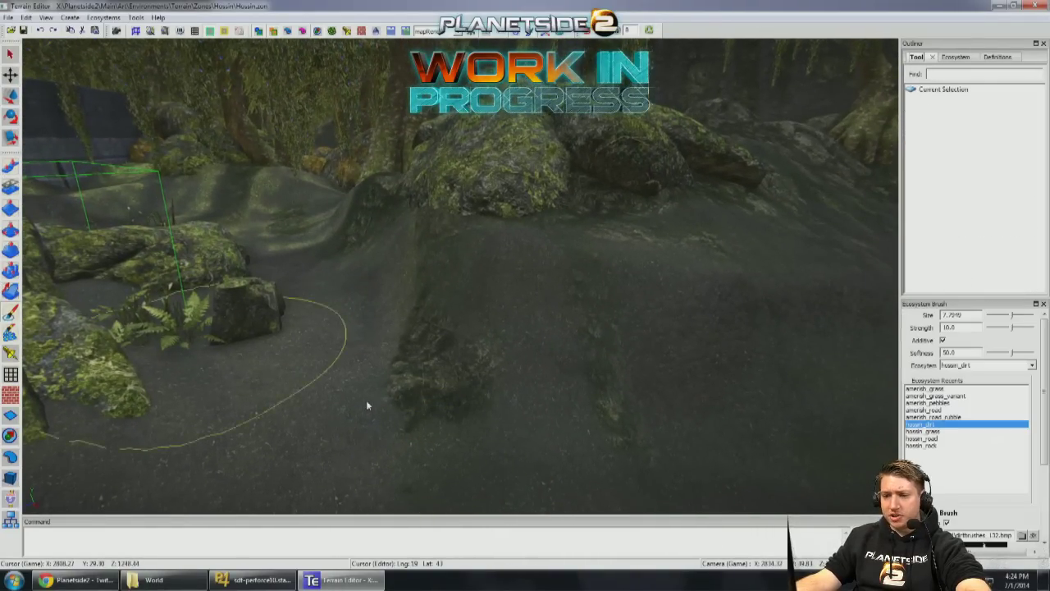
pyautogui.click(923, 431)
pyautogui.click(961, 445)
pyautogui.moveTo(540, 400)
pyautogui.keyDown('ctrl'); pyautogui.mouseDown()
pyautogui.moveTo(442, 392)
pyautogui.moveTo(402, 360)
pyautogui.moveTo(562, 400)
pyautogui.moveTo(526, 407)
pyautogui.moveTo(677, 409)
pyautogui.moveTo(572, 406)
pyautogui.mouseUp(); pyautogui.keyUp('ctrl')
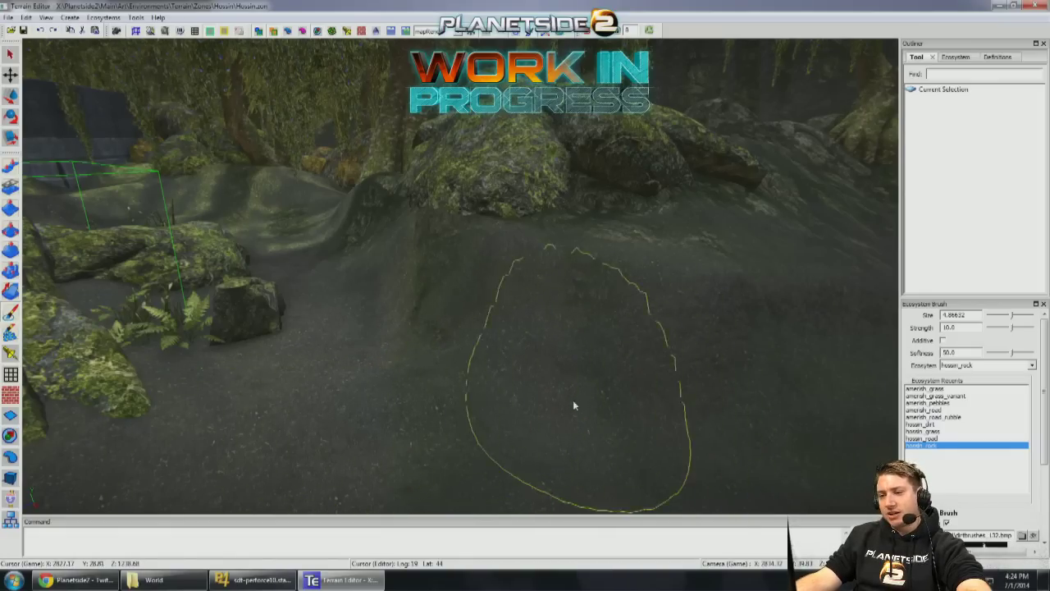
pyautogui.moveTo(377, 347)
pyautogui.mouseDown(button='right')
pyautogui.moveTo(487, 366)
pyautogui.moveTo(657, 353)
pyautogui.moveTo(574, 321)
pyautogui.moveTo(492, 339)
pyautogui.moveTo(628, 363)
pyautogui.moveTo(534, 323)
pyautogui.moveTo(598, 277)
pyautogui.moveTo(50, 299)
pyautogui.mouseUp(button='right')
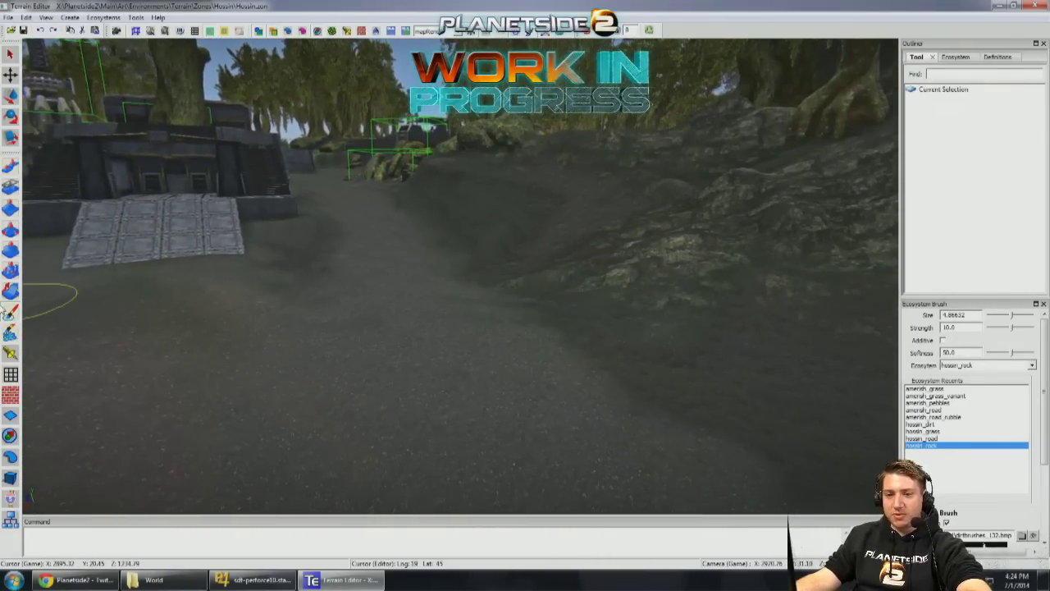
# Step: Paint hossin_dirt along the path between the base wall and the channel bank with the Ecosystem brush at size 6.9288 and Additive on
pyautogui.click(921, 424)
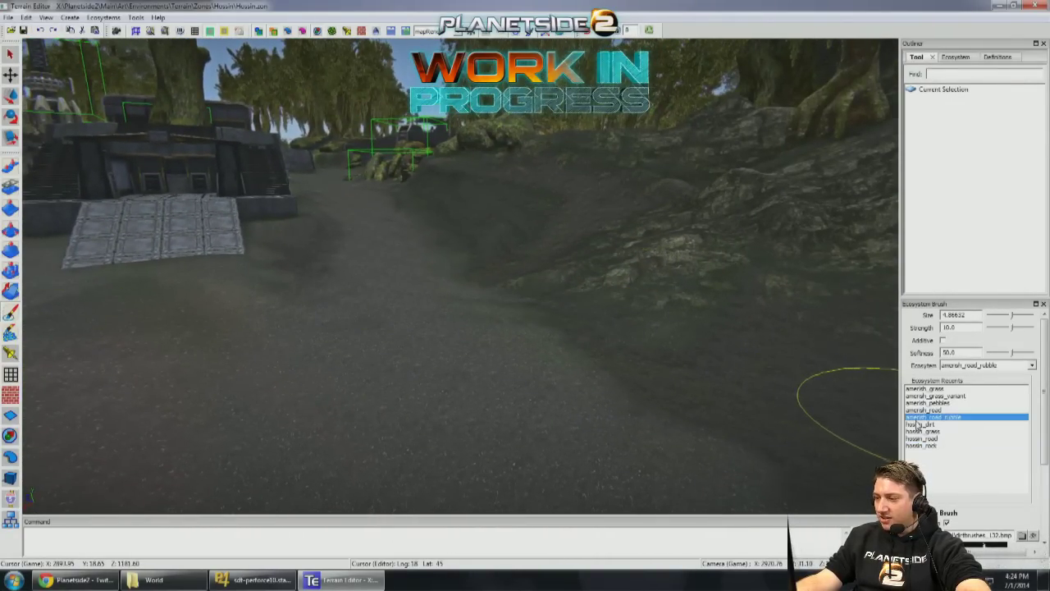
pyautogui.moveTo(356, 251)
pyautogui.mouseDown(button='middle')
pyautogui.moveTo(351, 284)
pyautogui.moveTo(298, 246)
pyautogui.mouseUp(button='middle')
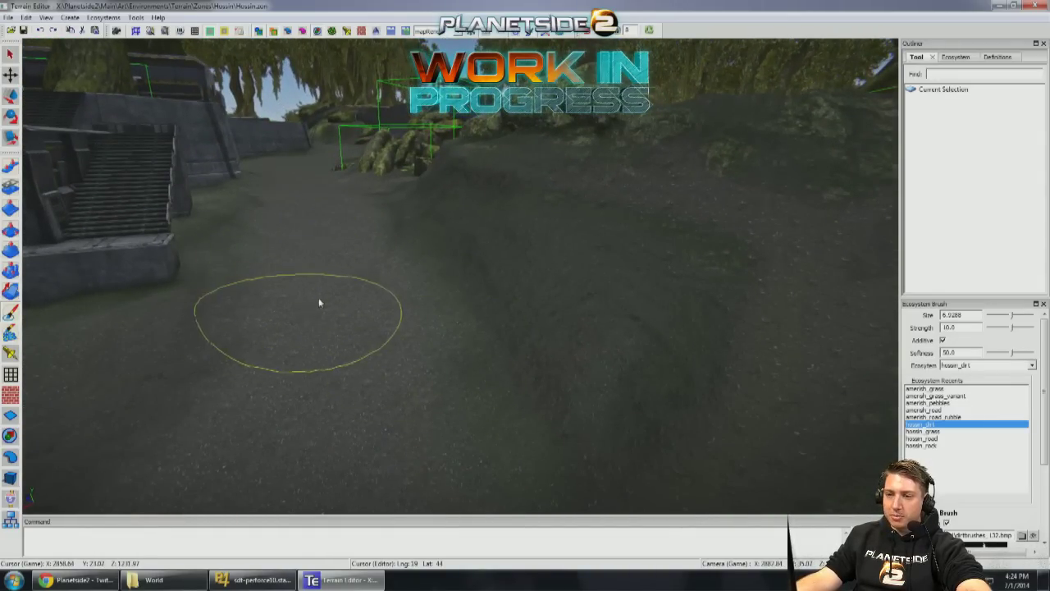
pyautogui.moveTo(456, 385); pyautogui.dragTo(437, 327, button='middle')
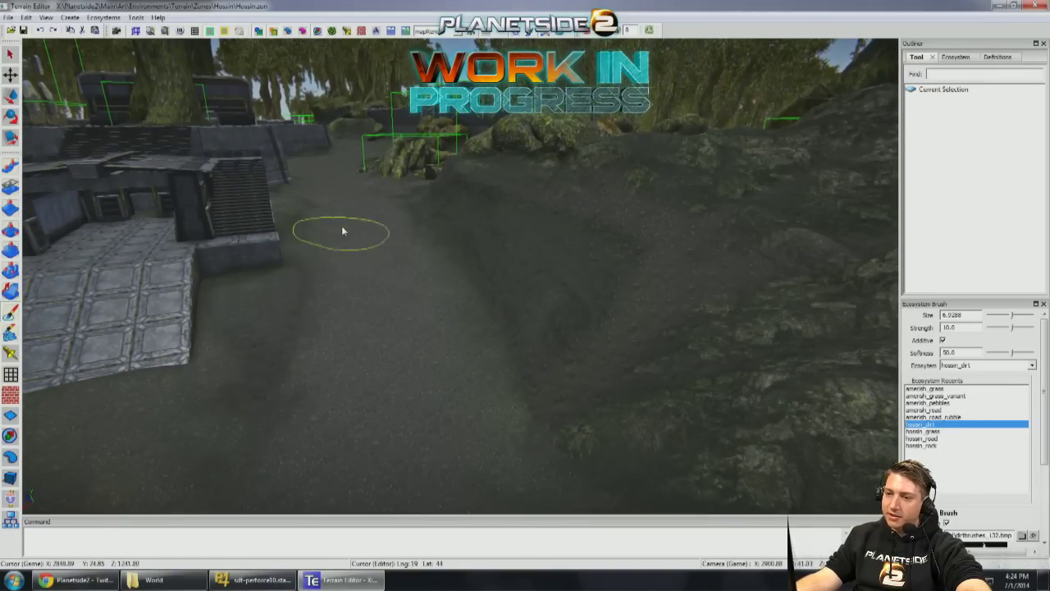
pyautogui.scroll(6, 341, 225)
pyautogui.scroll(4, 356, 277)
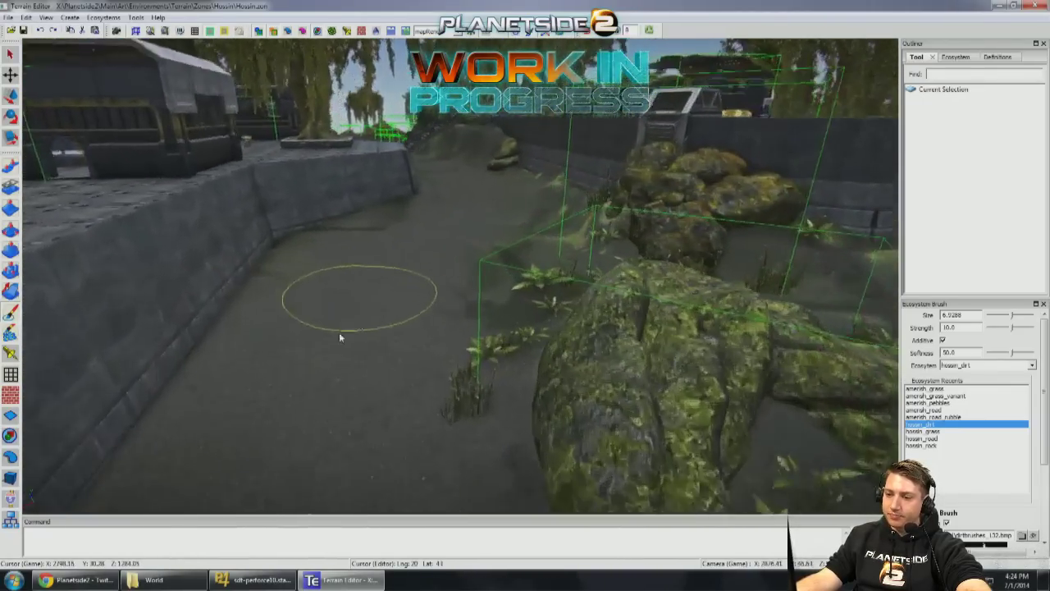
# Step: Move the two foliage clumps, Hossin_Props_FoliageClumps_04 and _05, off the path and in against the large mossy boulder
pyautogui.press('q')
pyautogui.moveTo(465, 327); pyautogui.dragTo(500, 318)
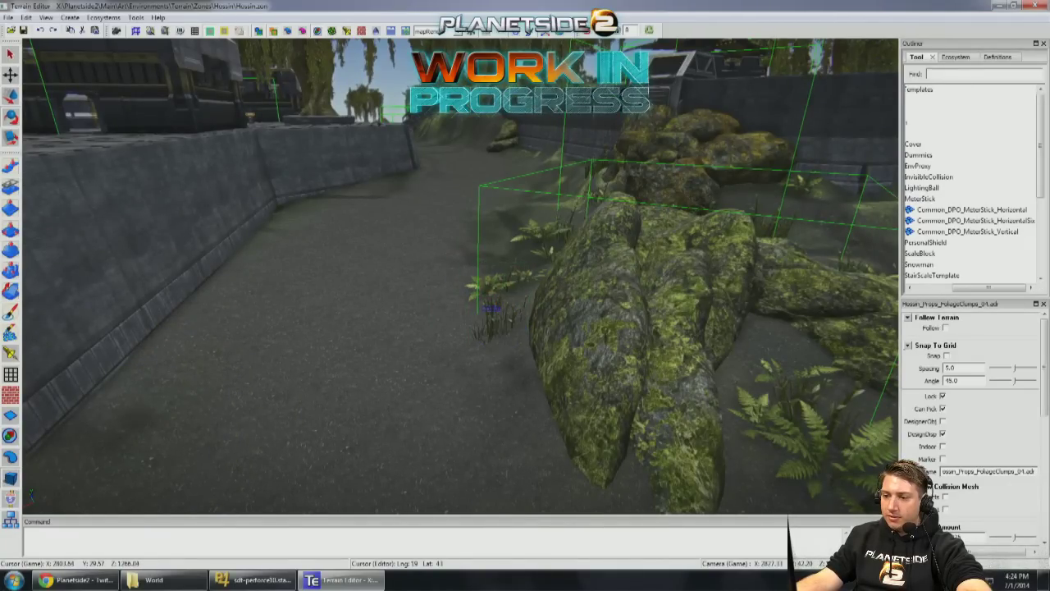
pyautogui.scroll(2, 500, 320)
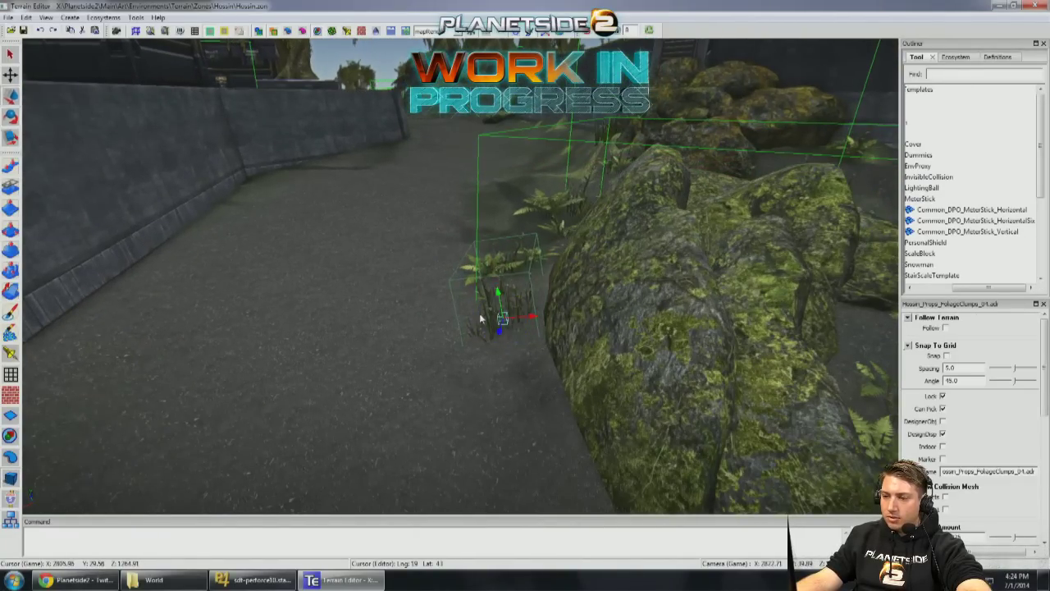
pyautogui.click(514, 267)
pyautogui.moveTo(520, 273); pyautogui.dragTo(544, 256)
pyautogui.press('e')
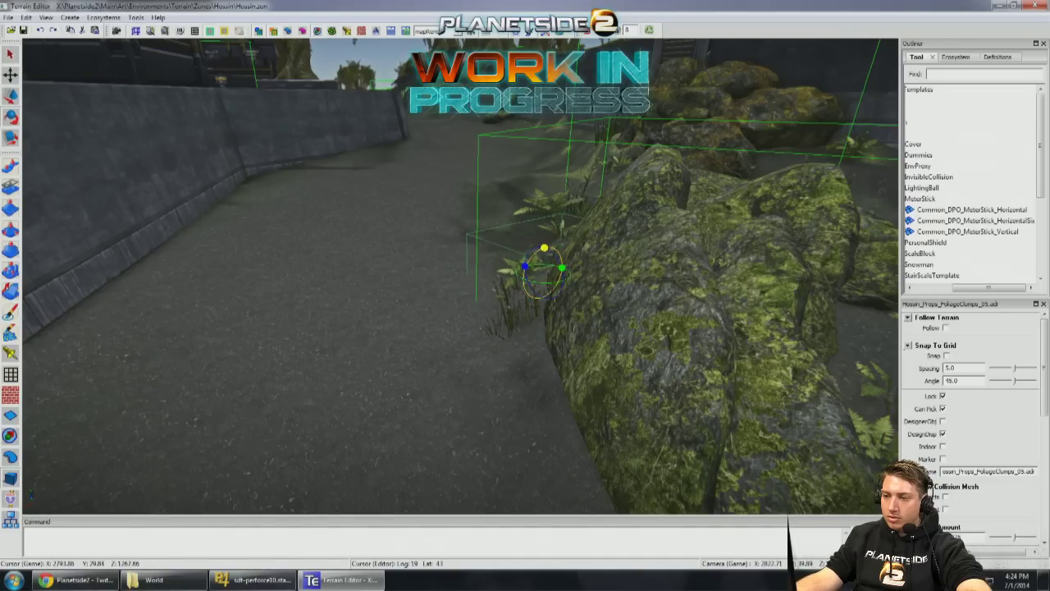
pyautogui.scroll(-5, 493, 218)
pyautogui.moveTo(521, 256); pyautogui.dragTo(521, 257, button='right')
# Step: Paint hossin_dirt over the channel floor beside the stairs and metal platforms with the Ecosystem brush at size 8.76927
pyautogui.click(11, 312)
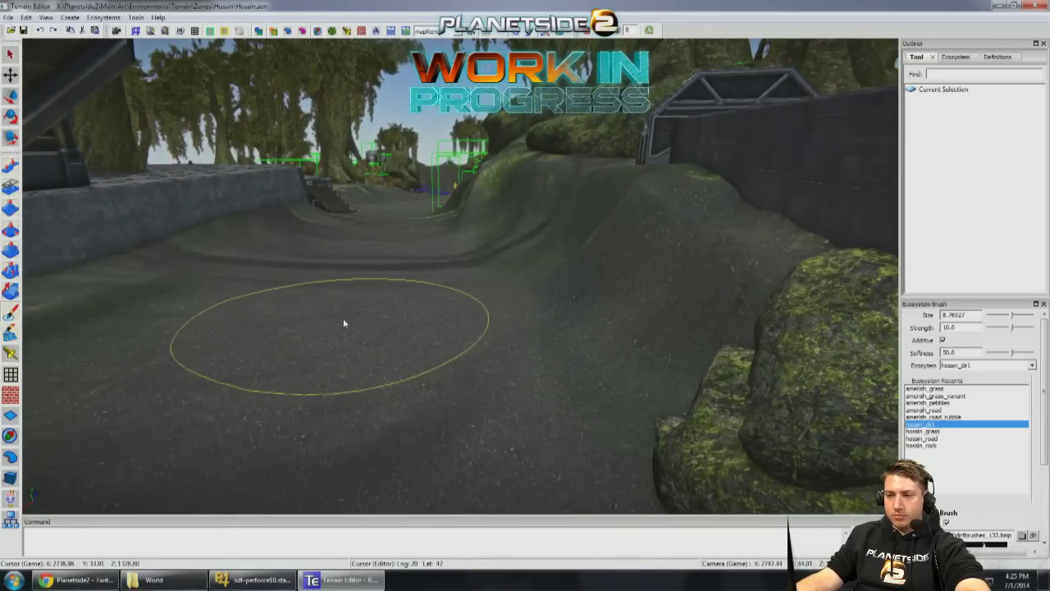
pyautogui.moveTo(326, 272); pyautogui.dragTo(288, 245, button='right')
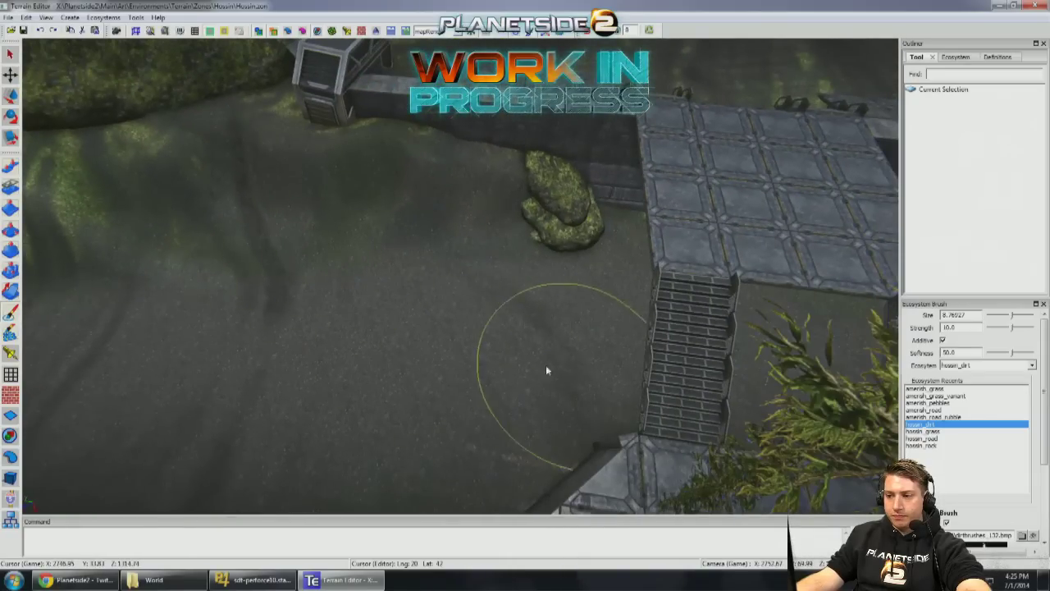
pyautogui.moveTo(260, 382)
pyautogui.mouseDown(button='right')
pyautogui.moveTo(451, 339)
pyautogui.moveTo(479, 295)
pyautogui.mouseUp(button='right')
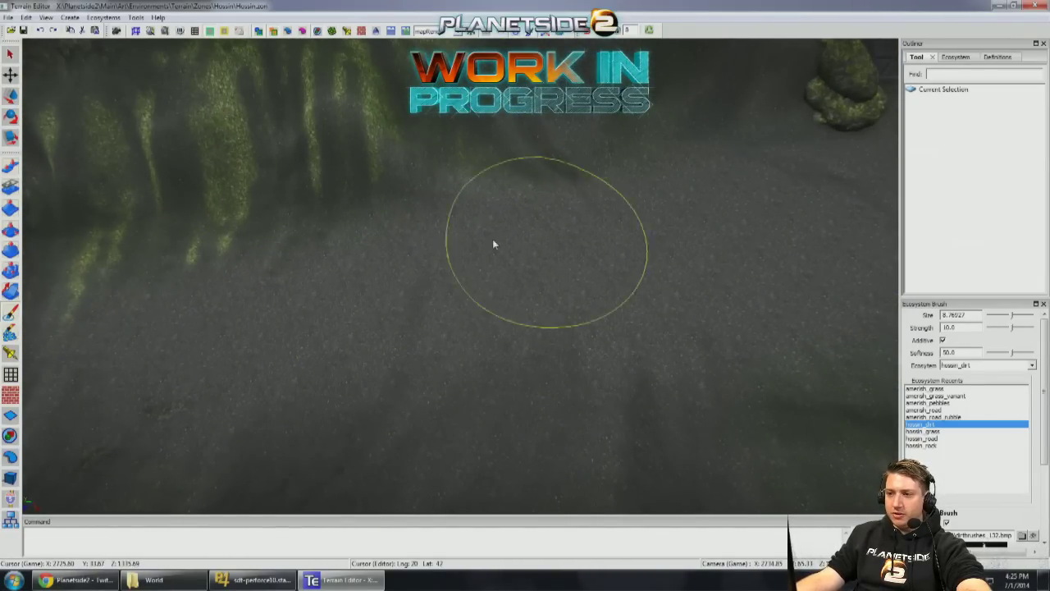
pyautogui.moveTo(497, 324); pyautogui.dragTo(692, 295, button='right')
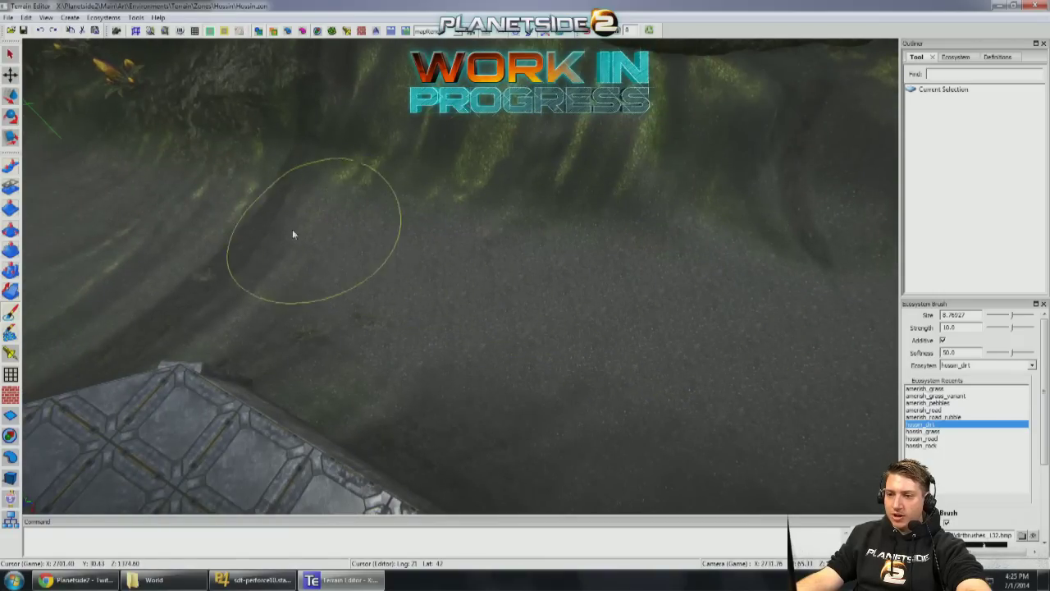
pyautogui.moveTo(293, 233); pyautogui.dragTo(694, 304, button='right')
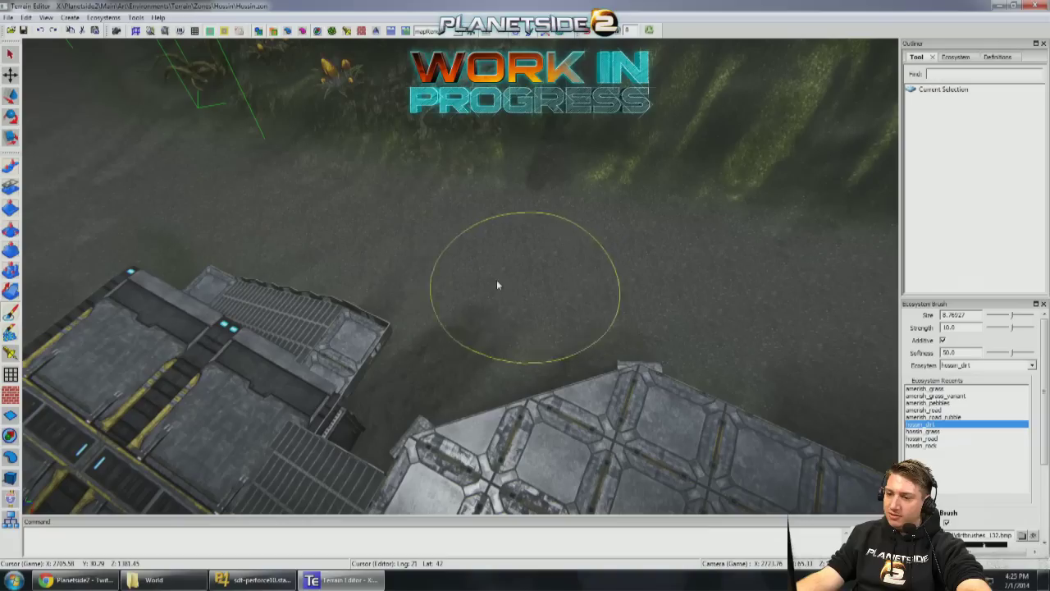
pyautogui.moveTo(497, 242)
pyautogui.mouseDown(button='right')
pyautogui.moveTo(553, 256)
pyautogui.moveTo(429, 237)
pyautogui.moveTo(626, 234)
pyautogui.moveTo(591, 265)
pyautogui.moveTo(412, 276)
pyautogui.moveTo(355, 412)
pyautogui.moveTo(436, 317)
pyautogui.moveTo(460, 328)
pyautogui.moveTo(459, 265)
pyautogui.moveTo(391, 361)
pyautogui.moveTo(350, 274)
pyautogui.moveTo(441, 298)
pyautogui.moveTo(455, 260)
pyautogui.moveTo(422, 225)
pyautogui.moveTo(366, 326)
pyautogui.moveTo(405, 183)
pyautogui.moveTo(435, 292)
pyautogui.moveTo(637, 364)
pyautogui.moveTo(566, 375)
pyautogui.mouseUp(button='right')
# Step: Paint grey vertex color on the ground in front of the tiled ramp with the Vertex brush at size 8.0
pyautogui.press('v')
pyautogui.moveTo(631, 192)
pyautogui.mouseDown(button='right')
pyautogui.moveTo(544, 317)
pyautogui.moveTo(537, 227)
pyautogui.moveTo(509, 293)
pyautogui.moveTo(555, 218)
pyautogui.moveTo(550, 227)
pyautogui.moveTo(562, 201)
pyautogui.moveTo(552, 197)
pyautogui.moveTo(598, 235)
pyautogui.moveTo(410, 181)
pyautogui.moveTo(577, 224)
pyautogui.mouseUp(button='right')
pyautogui.press('[')
pyautogui.press('[')
pyautogui.press('[')
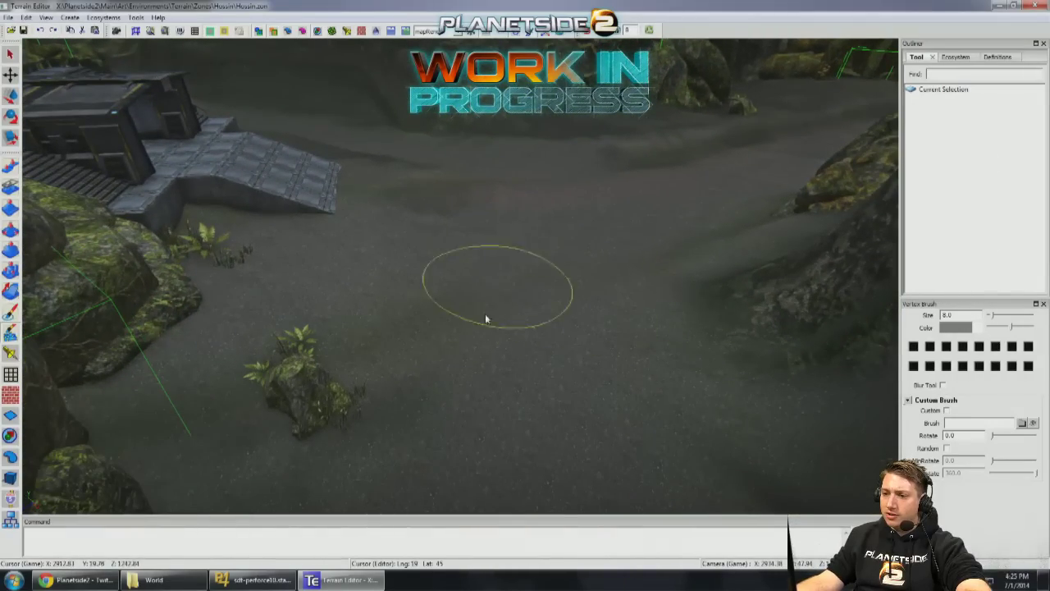
pyautogui.scroll(2, 620, 246)
pyautogui.scroll(2, 624, 241)
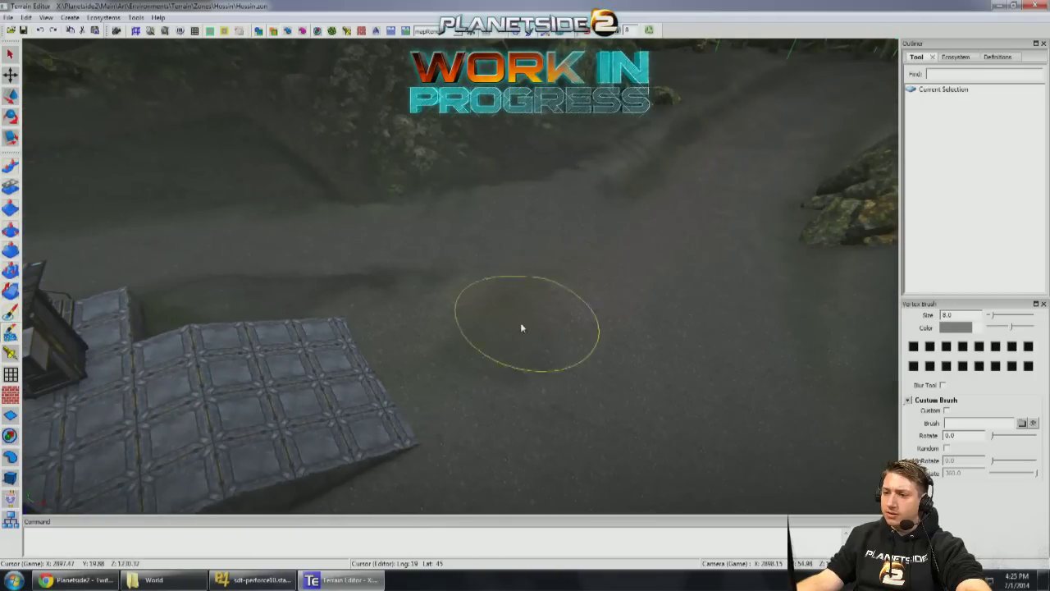
pyautogui.scroll(1, 493, 320)
pyautogui.scroll(4, 453, 295)
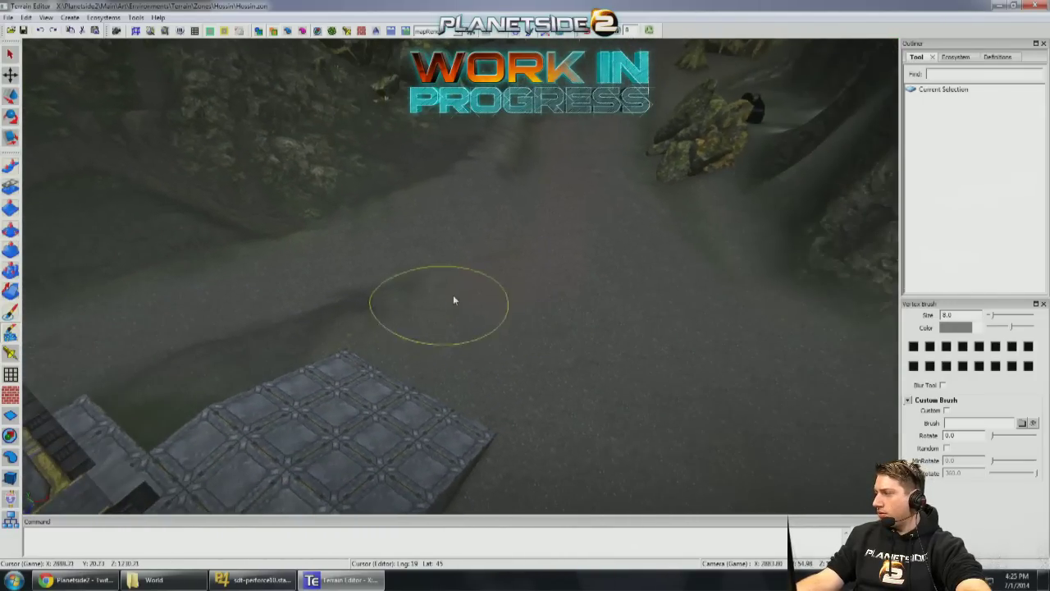
pyautogui.scroll(3, 480, 254)
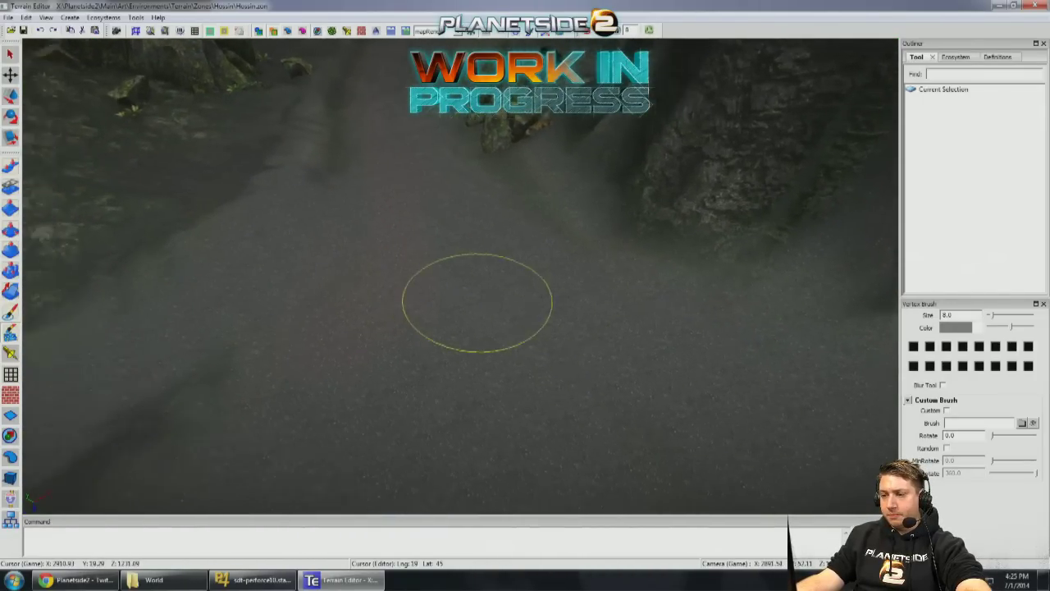
# Step: Enlarge the Vertex brush to 11.0 and paint grey vertex color on the road beyond the tiled platform
pyautogui.moveTo(563, 254)
pyautogui.mouseDown(button='middle')
pyautogui.moveTo(514, 251)
pyautogui.moveTo(681, 277)
pyautogui.moveTo(810, 255)
pyautogui.moveTo(832, 279)
pyautogui.moveTo(632, 266)
pyautogui.moveTo(627, 279)
pyautogui.moveTo(575, 254)
pyautogui.moveTo(659, 273)
pyautogui.moveTo(645, 284)
pyautogui.moveTo(485, 243)
pyautogui.mouseUp(button='middle')
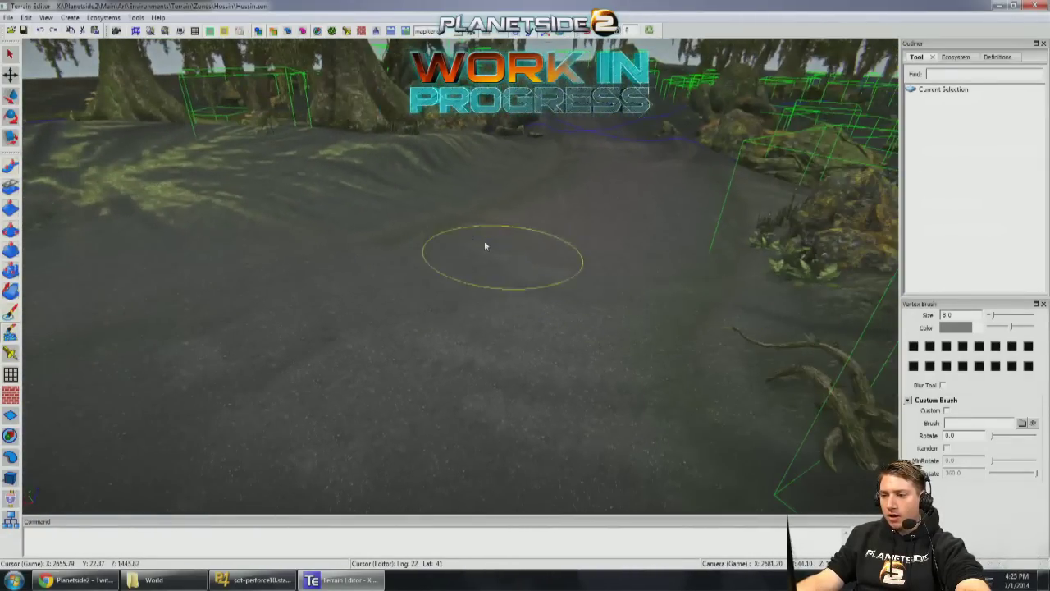
pyautogui.keyDown('ctrl'); pyautogui.scroll(3, 530, 347); pyautogui.keyUp('ctrl')
pyautogui.moveTo(530, 347)
pyautogui.mouseDown(button='middle')
pyautogui.moveTo(577, 315)
pyautogui.moveTo(459, 227)
pyautogui.mouseUp(button='middle')
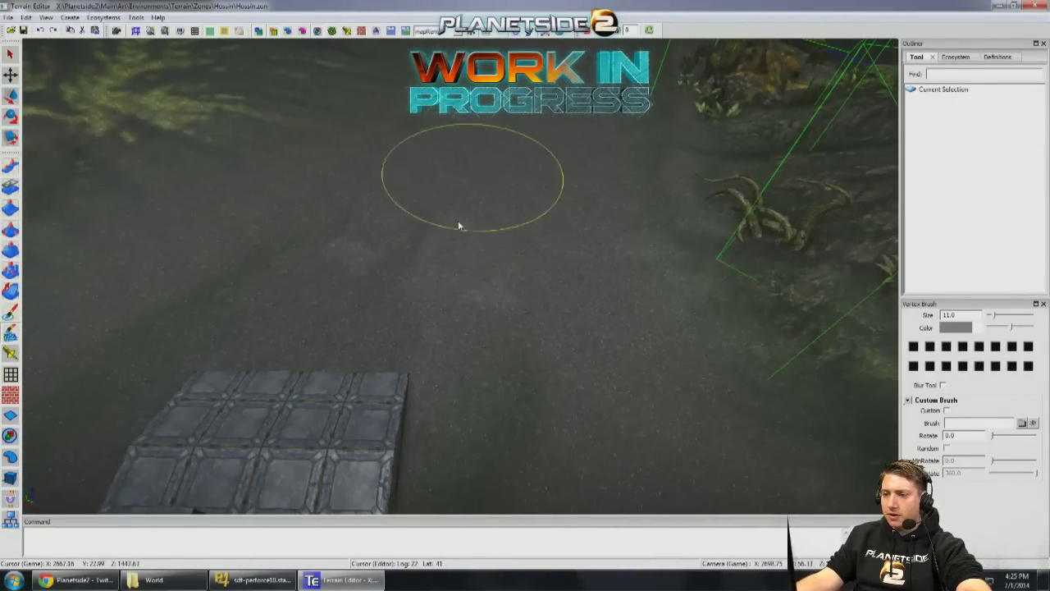
pyautogui.moveTo(549, 251)
pyautogui.mouseDown(button='middle')
pyautogui.moveTo(582, 272)
pyautogui.moveTo(415, 263)
pyautogui.moveTo(525, 345)
pyautogui.moveTo(554, 411)
pyautogui.mouseUp(button='middle')
# Step: Erase the hossin_grass streaks from the bank beside the yellow flowers with the Ecosystem brush at size 6.9288 and Additive off
pyautogui.press('e')
pyautogui.click(923, 431)
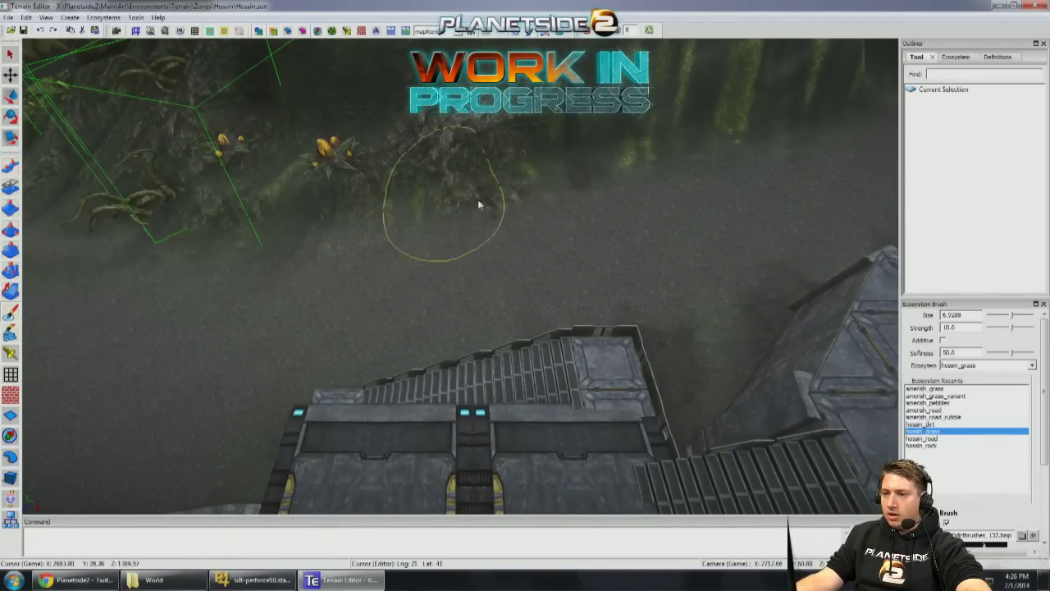
pyautogui.moveTo(412, 225); pyautogui.dragTo(561, 321, button='middle')
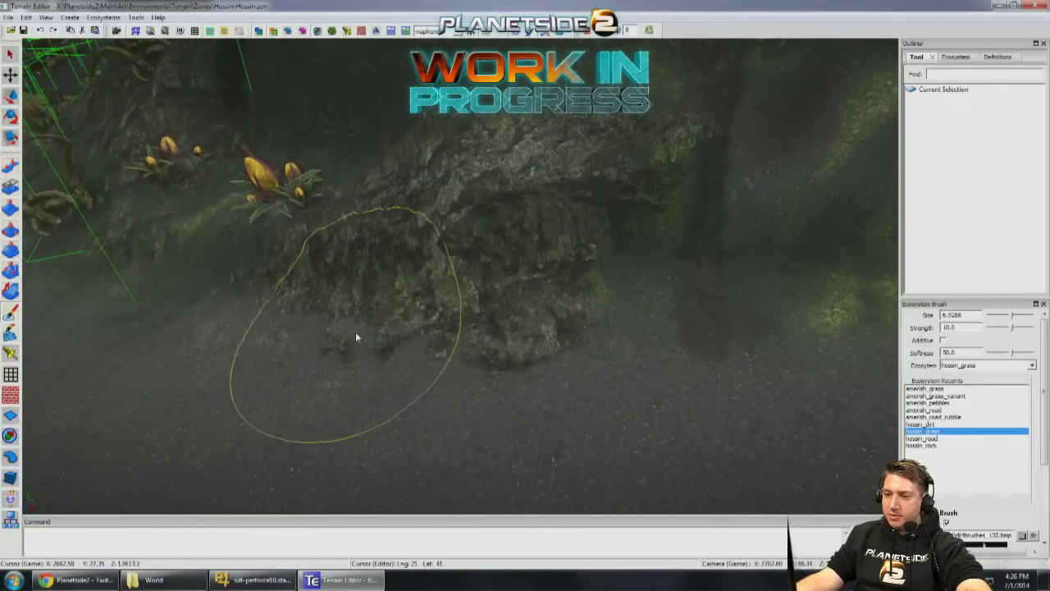
pyautogui.moveTo(464, 347)
pyautogui.mouseDown(button='middle')
pyautogui.moveTo(579, 357)
pyautogui.moveTo(630, 322)
pyautogui.moveTo(648, 293)
pyautogui.mouseUp(button='middle')
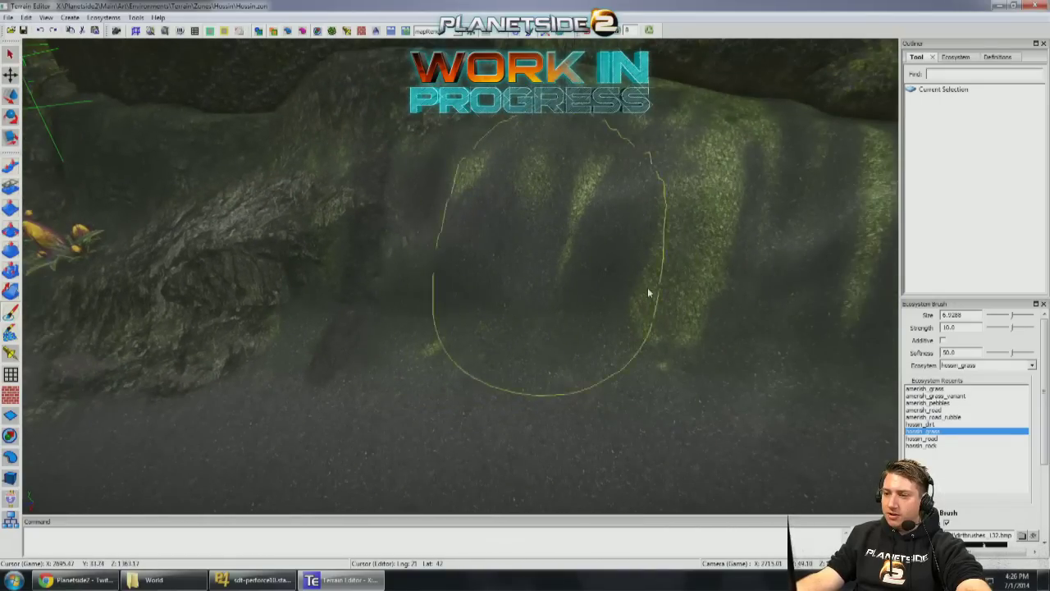
pyautogui.moveTo(435, 324)
pyautogui.mouseDown(button='middle')
pyautogui.moveTo(574, 270)
pyautogui.moveTo(457, 235)
pyautogui.mouseUp(button='middle')
pyautogui.moveTo(682, 257)
pyautogui.mouseDown(button='middle')
pyautogui.moveTo(512, 237)
pyautogui.moveTo(725, 265)
pyautogui.mouseUp(button='middle')
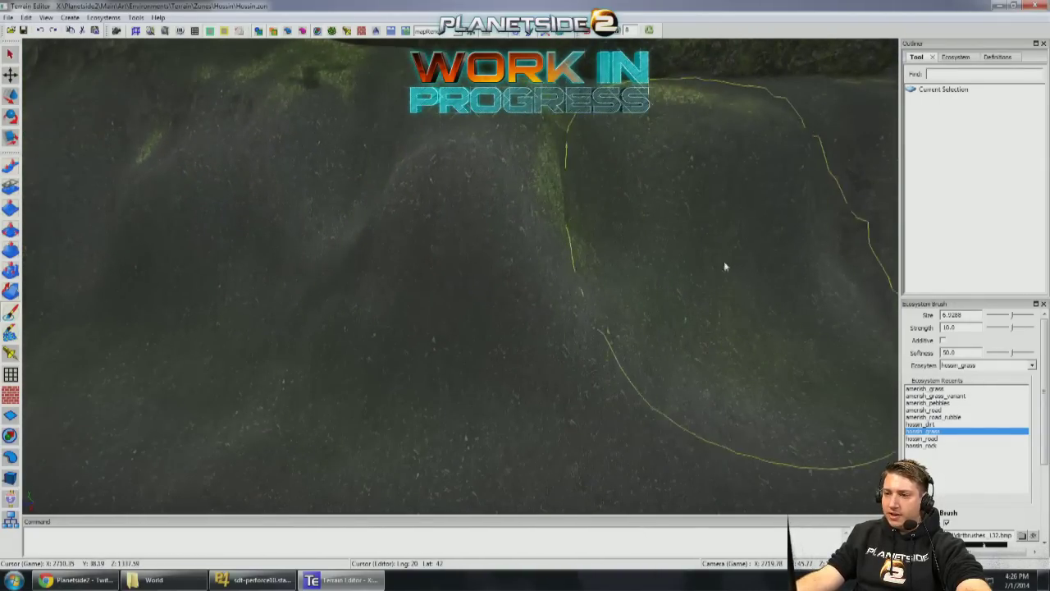
# Step: Erase the remaining hossin_grass along the top of the bank, directly below the mossy boulders
pyautogui.moveTo(738, 227)
pyautogui.mouseDown(button='middle')
pyautogui.moveTo(509, 246)
pyautogui.moveTo(361, 279)
pyautogui.moveTo(687, 264)
pyautogui.moveTo(507, 242)
pyautogui.mouseUp(button='middle')
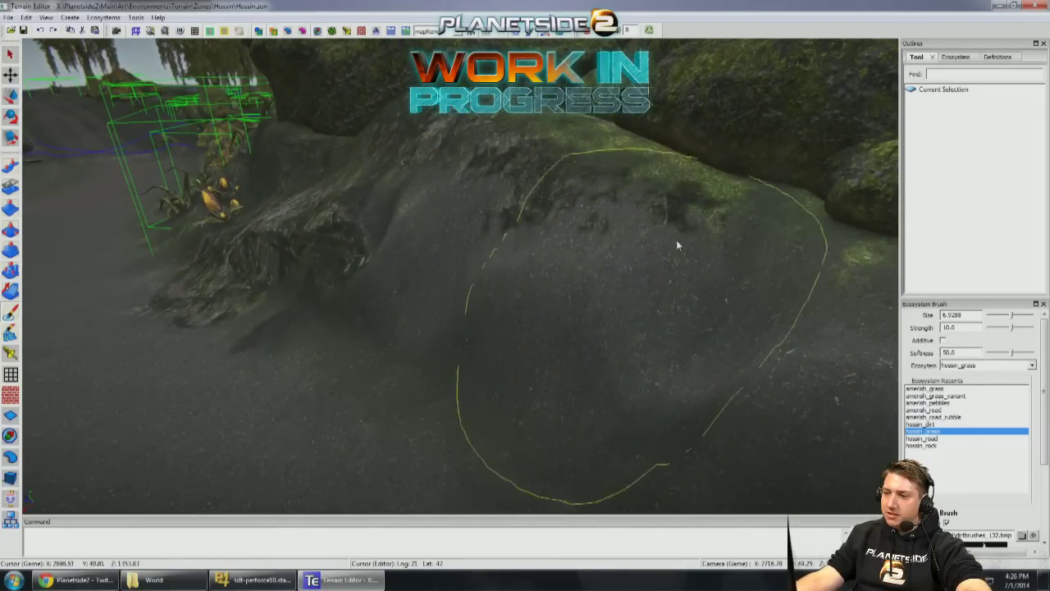
pyautogui.moveTo(600, 228)
pyautogui.mouseDown(button='middle')
pyautogui.moveTo(645, 175)
pyautogui.moveTo(558, 140)
pyautogui.mouseUp(button='middle')
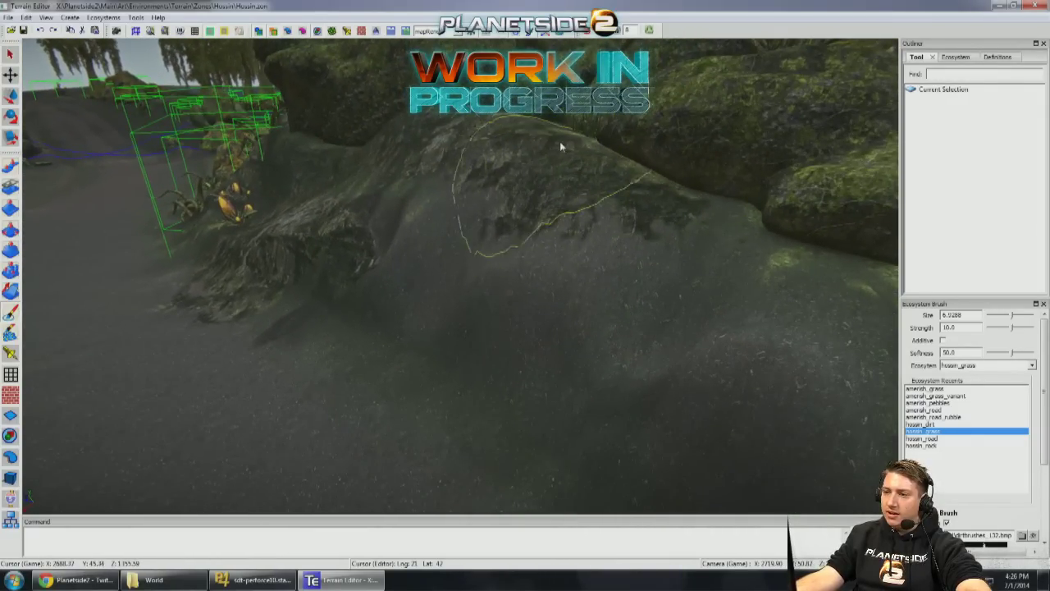
pyautogui.moveTo(675, 223); pyautogui.dragTo(722, 270, button='middle')
pyautogui.moveTo(610, 290)
pyautogui.mouseDown(button='middle')
pyautogui.moveTo(741, 352)
pyautogui.moveTo(583, 300)
pyautogui.mouseUp(button='middle')
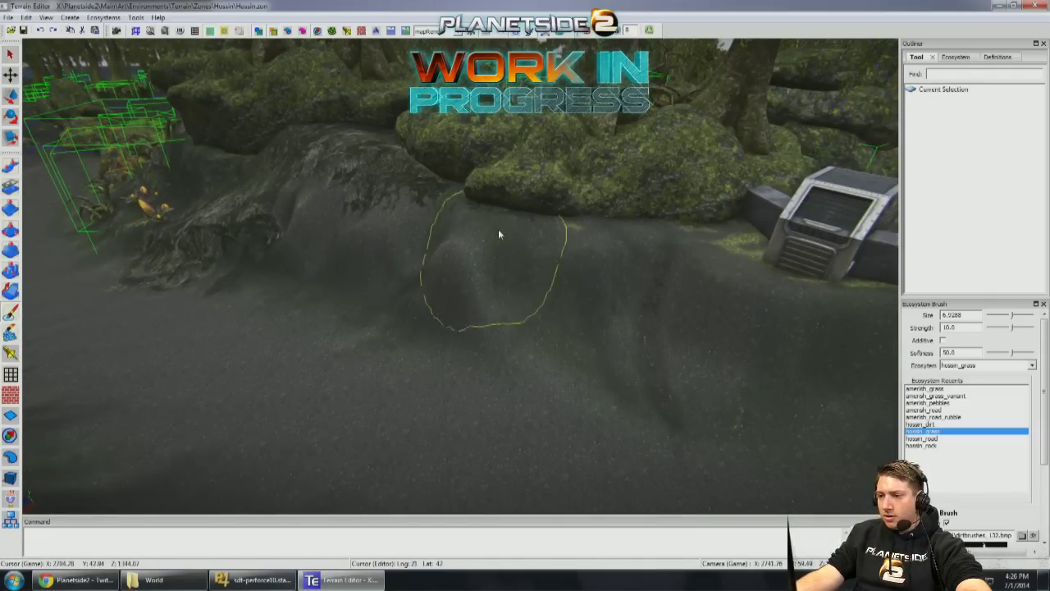
pyautogui.moveTo(724, 314); pyautogui.dragTo(497, 192, button='middle')
pyautogui.moveTo(612, 326)
pyautogui.mouseDown(button='middle')
pyautogui.moveTo(593, 302)
pyautogui.moveTo(850, 388)
pyautogui.mouseUp(button='middle')
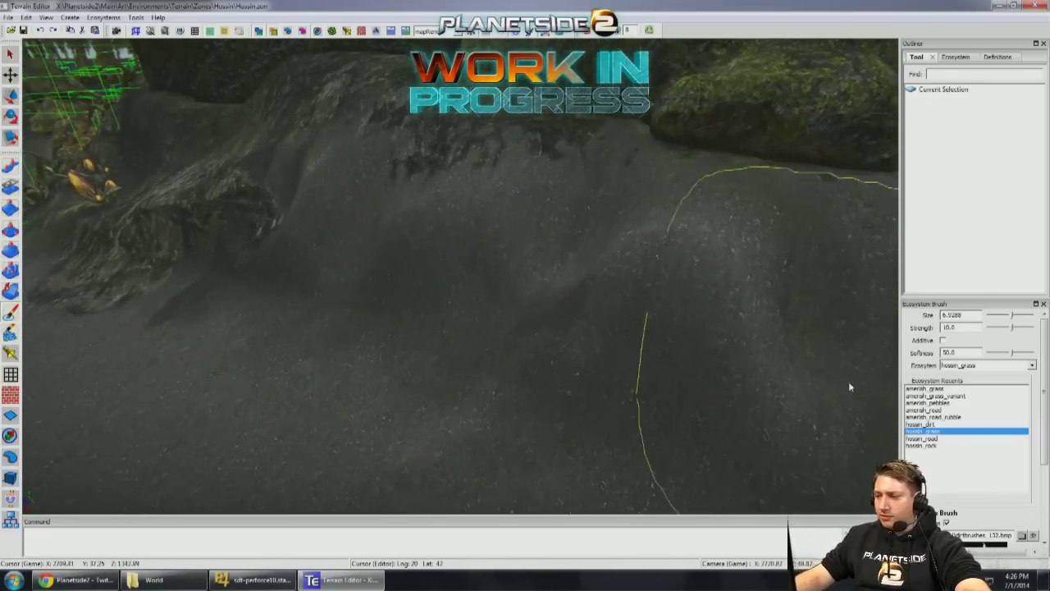
# Step: Paint hossin_rock outcrops on the protruding parts of the bank with Additive on, reducing the Ecosystem brush to size 3.03802
pyautogui.click(924, 445)
pyautogui.moveTo(739, 370); pyautogui.dragTo(644, 354, button='middle')
pyautogui.moveTo(609, 264)
pyautogui.mouseDown()
pyautogui.moveTo(521, 264)
pyautogui.moveTo(515, 283)
pyautogui.moveTo(647, 274)
pyautogui.moveTo(607, 284)
pyautogui.moveTo(503, 280)
pyautogui.moveTo(560, 296)
pyautogui.mouseUp()
pyautogui.moveTo(559, 296)
pyautogui.mouseDown(button='middle')
pyautogui.moveTo(496, 282)
pyautogui.moveTo(556, 239)
pyautogui.mouseUp(button='middle')
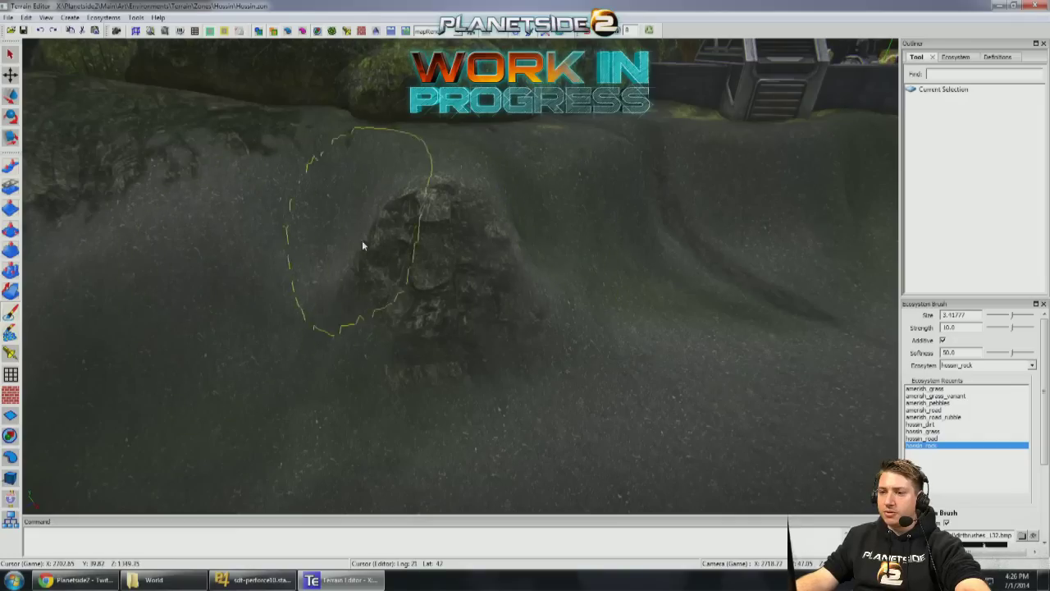
pyautogui.moveTo(364, 235); pyautogui.dragTo(462, 199, button='middle')
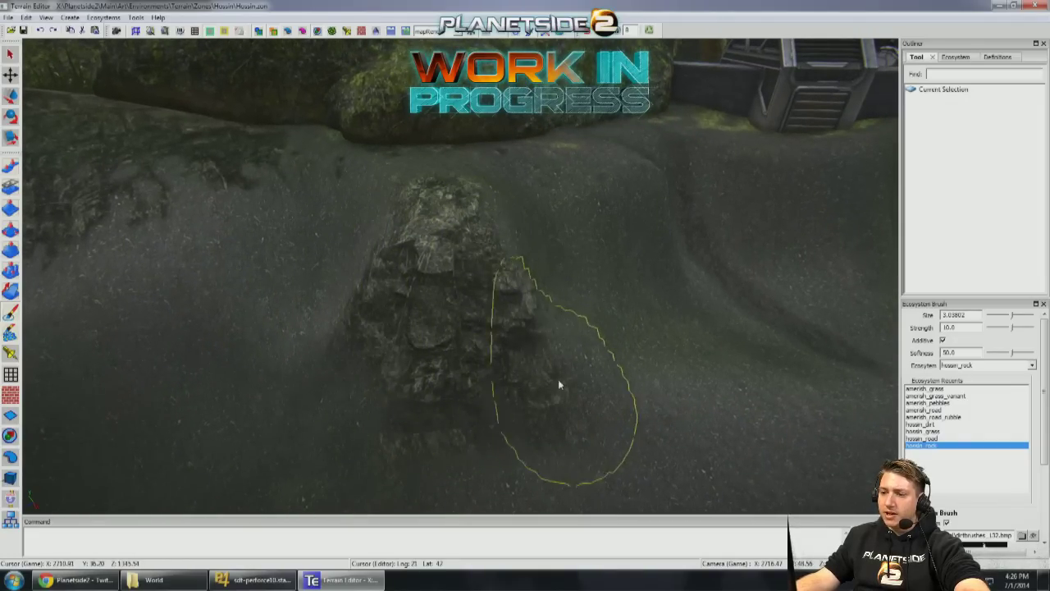
pyautogui.moveTo(369, 429)
pyautogui.mouseDown(button='middle')
pyautogui.moveTo(412, 331)
pyautogui.moveTo(375, 263)
pyautogui.mouseUp(button='middle')
pyautogui.moveTo(375, 263)
pyautogui.mouseDown()
pyautogui.moveTo(446, 228)
pyautogui.moveTo(412, 250)
pyautogui.moveTo(360, 240)
pyautogui.mouseUp()
pyautogui.moveTo(359, 239)
pyautogui.mouseDown(button='middle')
pyautogui.moveTo(213, 207)
pyautogui.moveTo(353, 199)
pyautogui.mouseUp(button='middle')
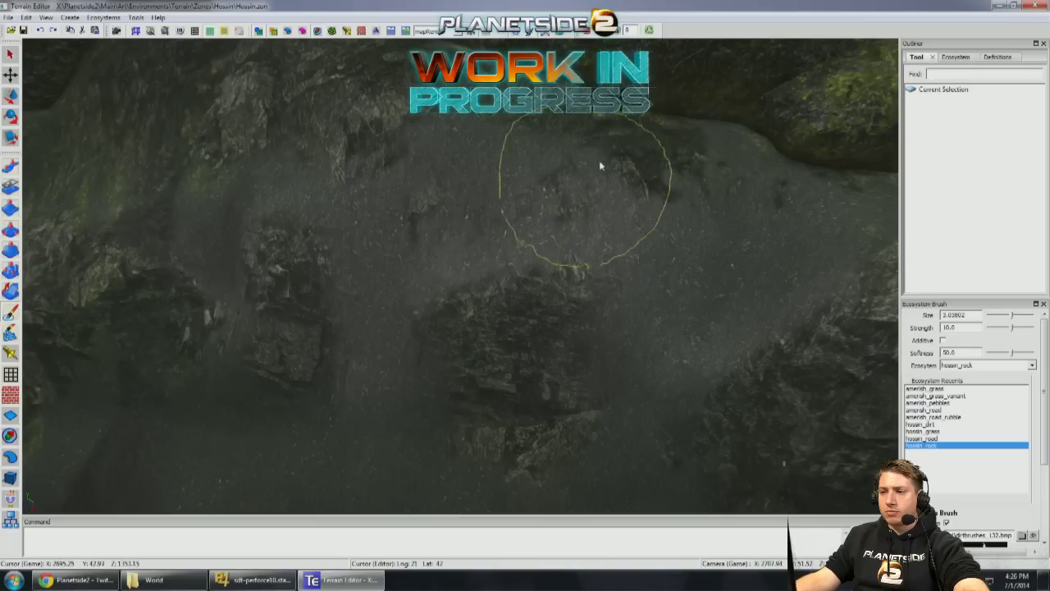
# Step: Erase hossin_rock from the bank's crest below the mossy boulders with Additive off, enlarging the Ecosystem brush to size 4.32562
pyautogui.moveTo(741, 171)
pyautogui.mouseDown(button='middle')
pyautogui.moveTo(460, 158)
pyautogui.moveTo(265, 172)
pyautogui.moveTo(271, 192)
pyautogui.mouseUp(button='middle')
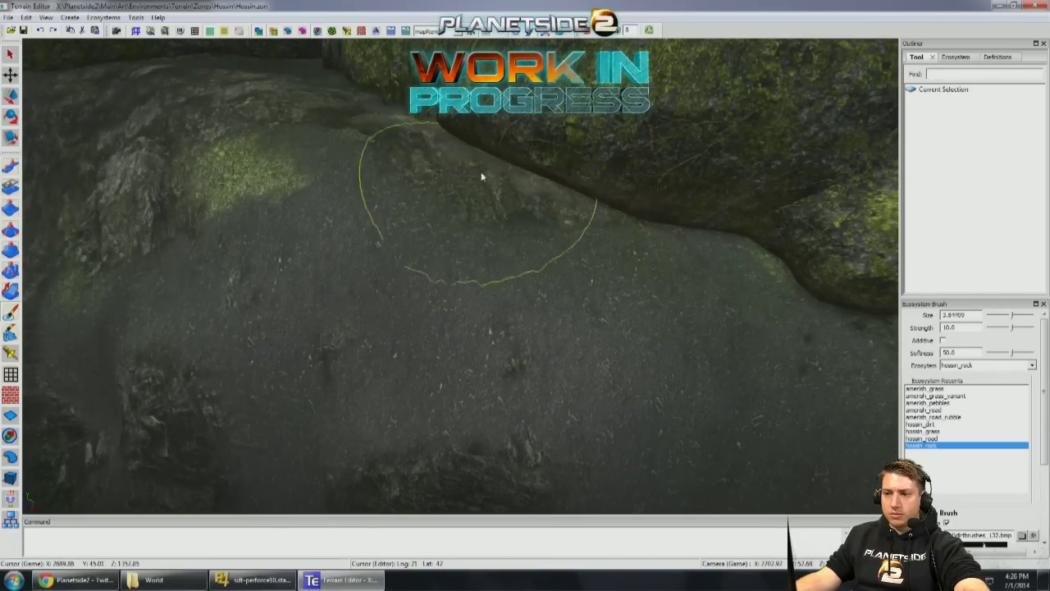
pyautogui.moveTo(481, 174)
pyautogui.mouseDown(button='middle')
pyautogui.moveTo(476, 204)
pyautogui.moveTo(227, 183)
pyautogui.moveTo(246, 206)
pyautogui.mouseUp(button='middle')
pyautogui.moveTo(258, 246); pyautogui.dragTo(394, 222, button='middle')
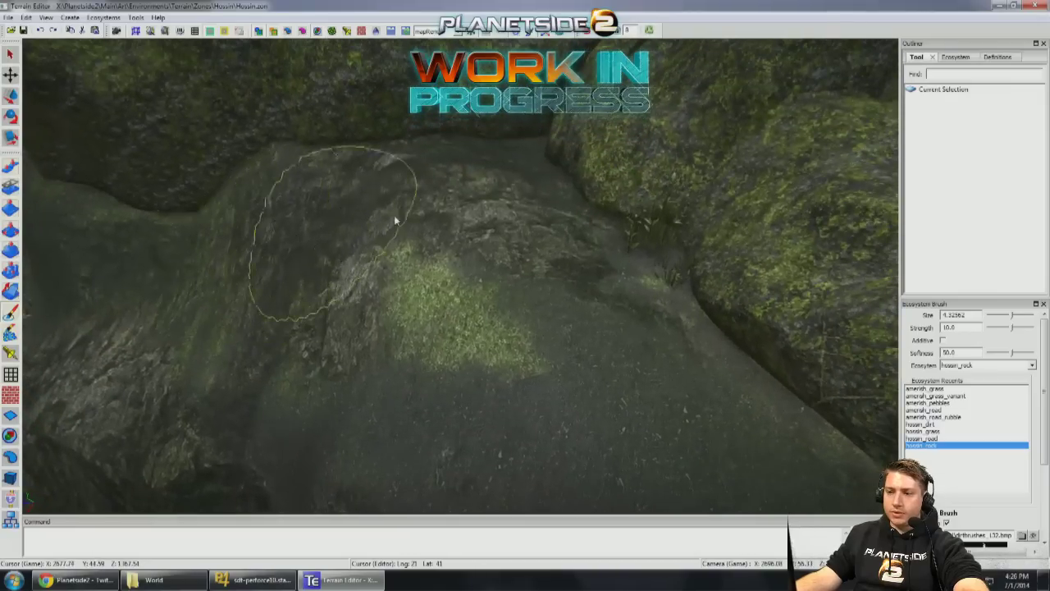
pyautogui.moveTo(328, 206)
pyautogui.mouseDown()
pyautogui.moveTo(281, 246)
pyautogui.moveTo(321, 205)
pyautogui.mouseUp()
pyautogui.moveTo(630, 270)
pyautogui.mouseDown(button='middle')
pyautogui.moveTo(430, 261)
pyautogui.moveTo(460, 271)
pyautogui.mouseUp(button='middle')
pyautogui.moveTo(481, 347); pyautogui.dragTo(410, 257, button='middle')
# Step: Lower the bank's crest below the mossy boulders using the Pull brush with Direction Down, reducing its size to 5.0
pyautogui.press('q')
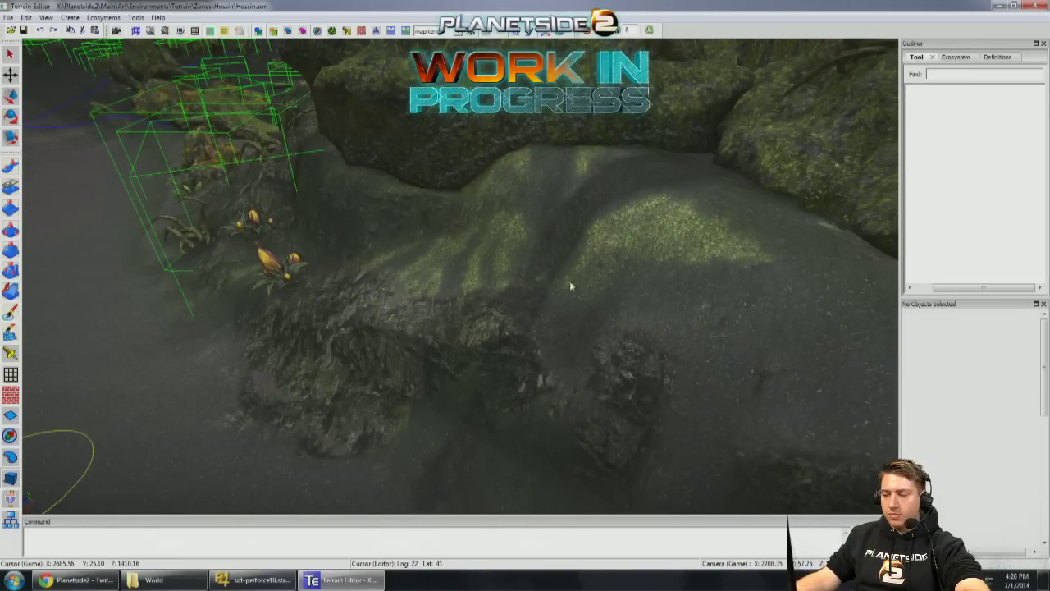
pyautogui.click(935, 286)
pyautogui.moveTo(624, 165); pyautogui.dragTo(596, 187, button='middle')
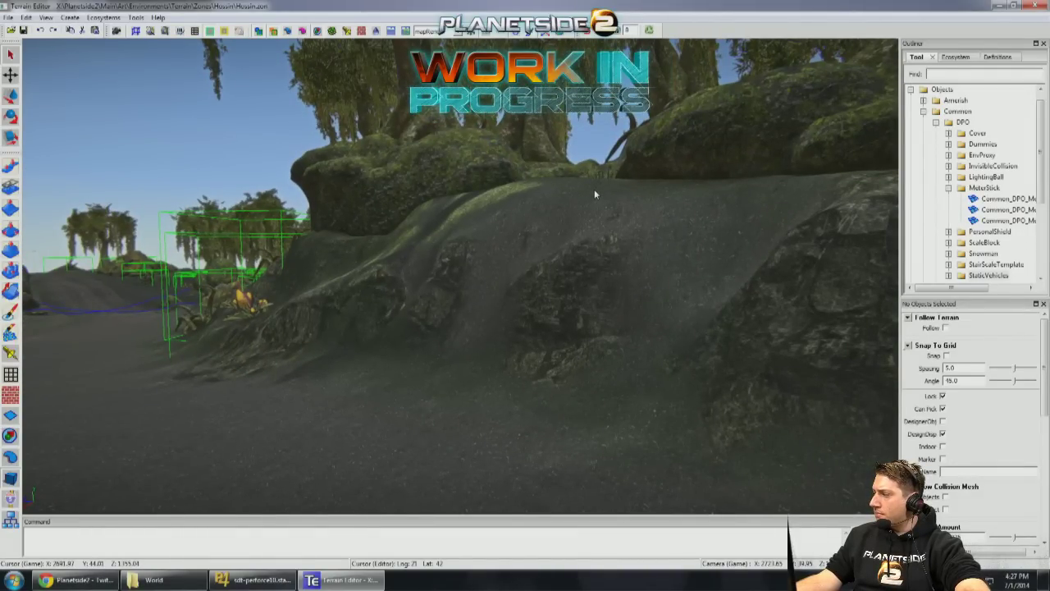
pyautogui.moveTo(547, 229); pyautogui.dragTo(530, 197, button='middle')
pyautogui.click(11, 187)
pyautogui.keyDown('ctrl'); pyautogui.scroll(3, 496, 300); pyautogui.keyUp('ctrl')
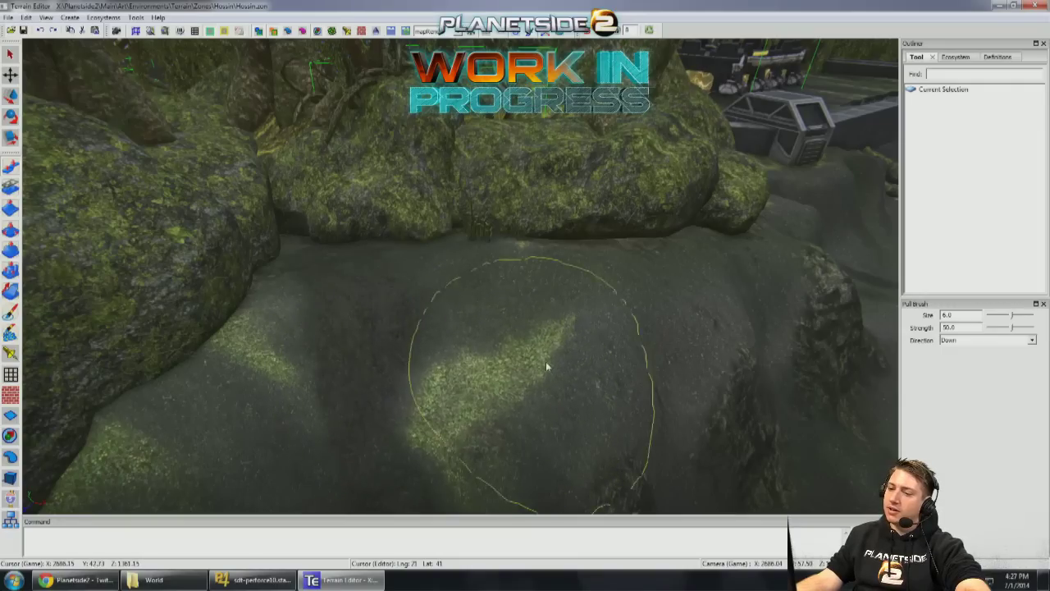
pyautogui.keyDown('ctrl'); pyautogui.scroll(-1, 460, 261); pyautogui.keyUp('ctrl')
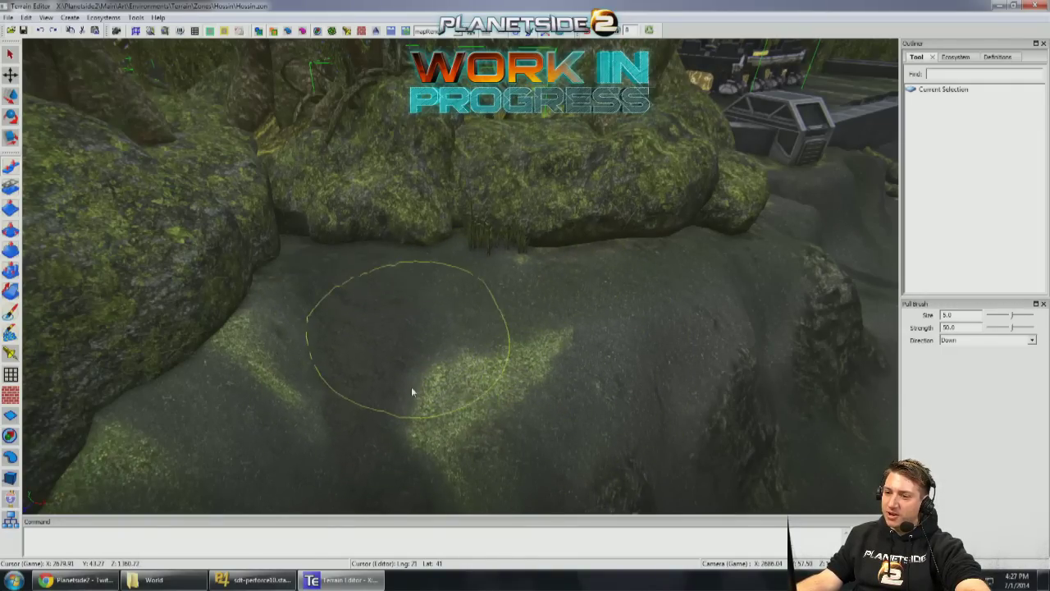
pyautogui.keyDown('alt'); pyautogui.moveTo(411, 393); pyautogui.dragTo(141, 394); pyautogui.keyUp('alt')
# Step: Select the foliage clump at the base of the mossy boulders and inspect how it sits on the bank
pyautogui.press('q')
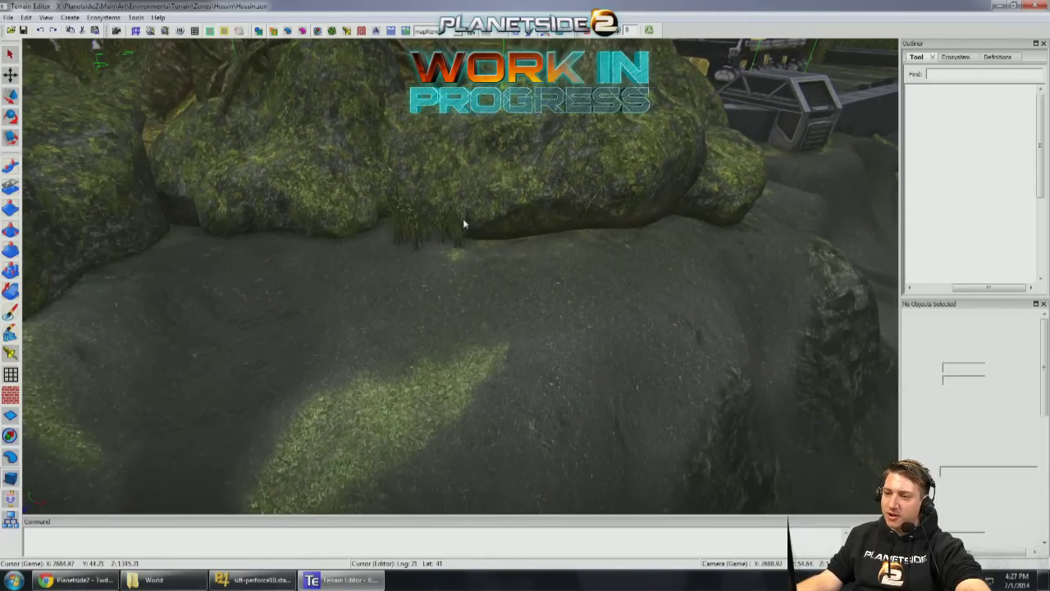
pyautogui.click(460, 222)
pyautogui.keyDown('alt'); pyautogui.moveTo(376, 229); pyautogui.dragTo(246, 209); pyautogui.keyUp('alt')
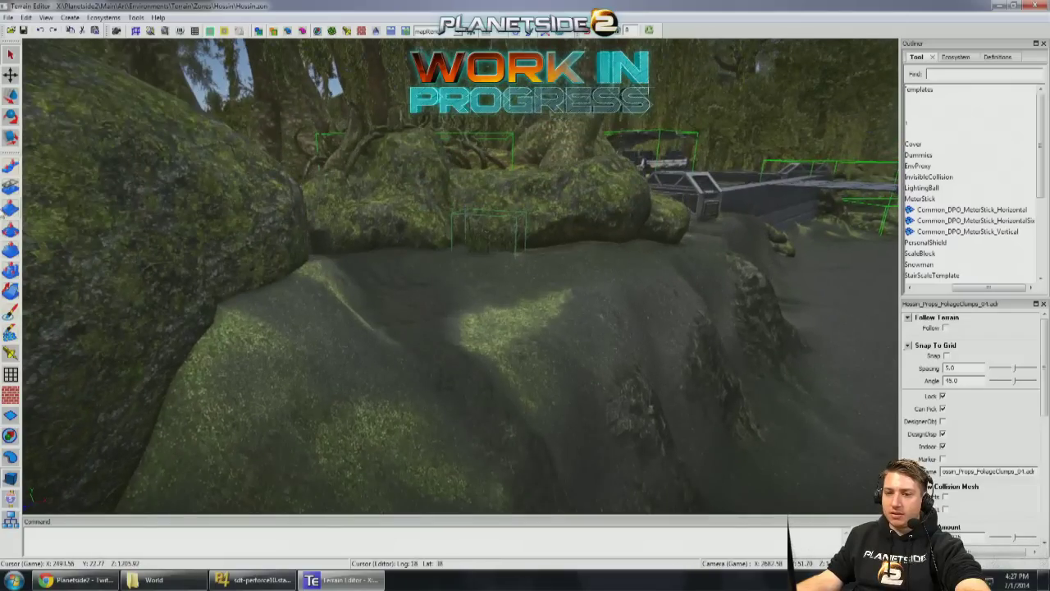
# Step: Smooth the sharp ridge beside the large mossy boulder with the Smooth brush at size 6.0 and strength 80.0
pyautogui.click(10, 220)
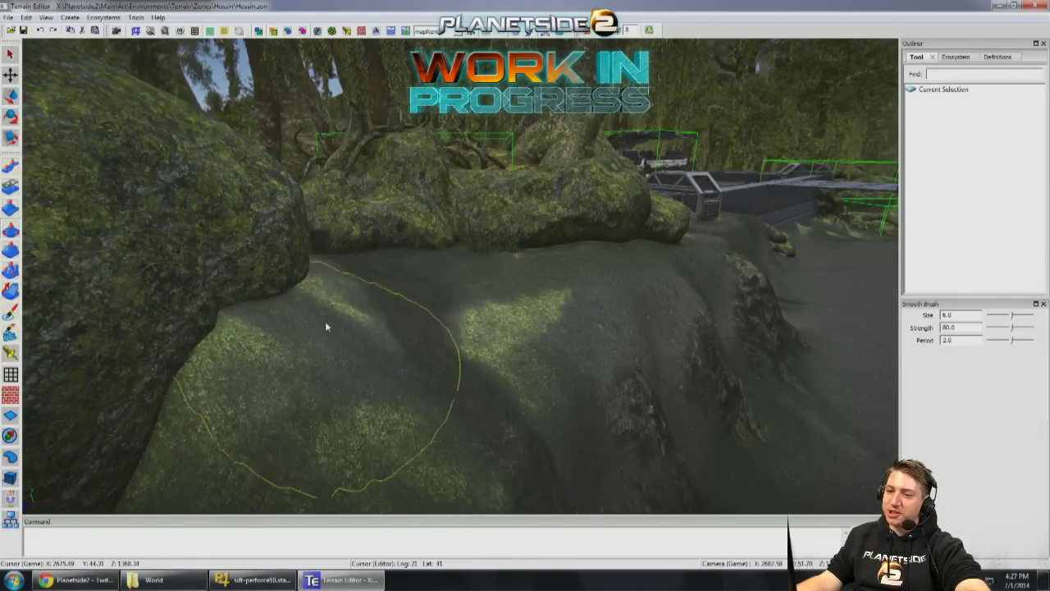
pyautogui.moveTo(289, 369)
pyautogui.keyDown('alt'); pyautogui.mouseDown()
pyautogui.moveTo(379, 299)
pyautogui.moveTo(326, 310)
pyautogui.mouseUp(); pyautogui.keyUp('alt')
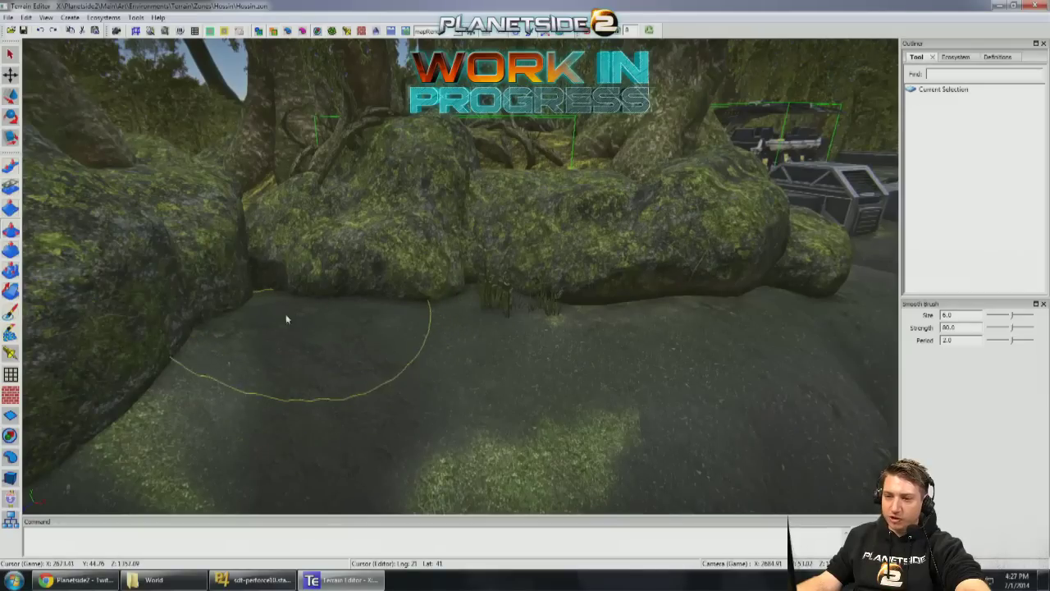
# Step: Raise the ground into the gap where the mossy boulders meet using the Hill brush at strength 5.0, reducing its size from 12.0 to 6.0
pyautogui.click(11, 208)
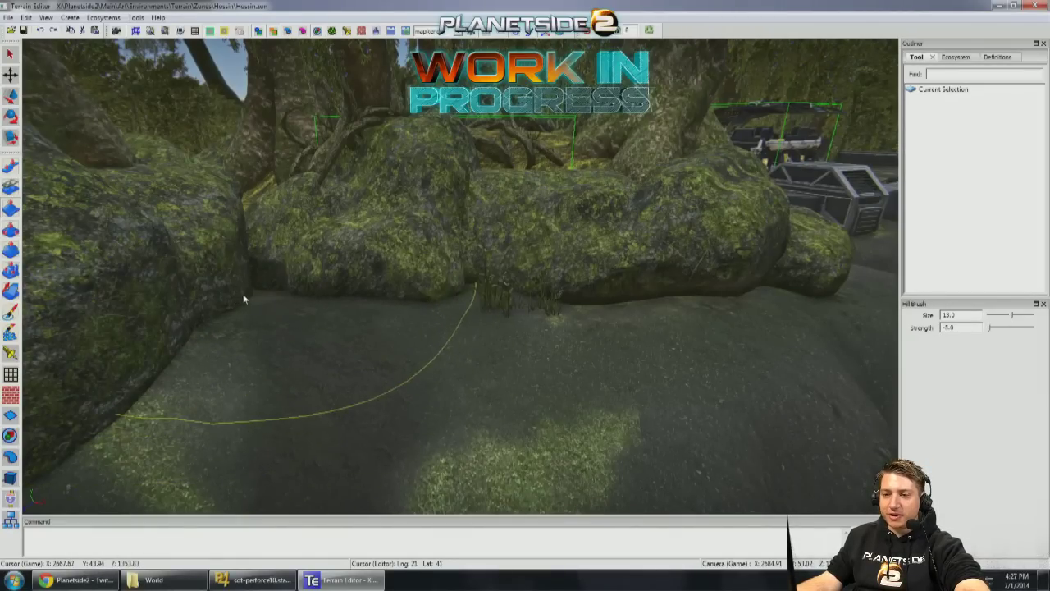
pyautogui.moveTo(245, 296); pyautogui.dragTo(257, 293)
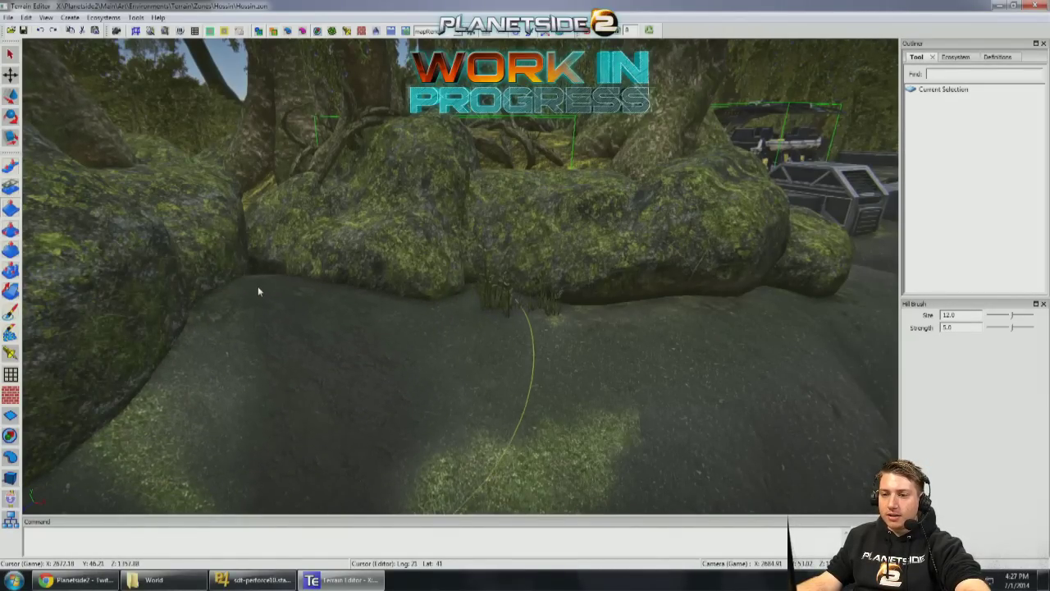
pyautogui.press('[')
pyautogui.press('[')
pyautogui.press('[')
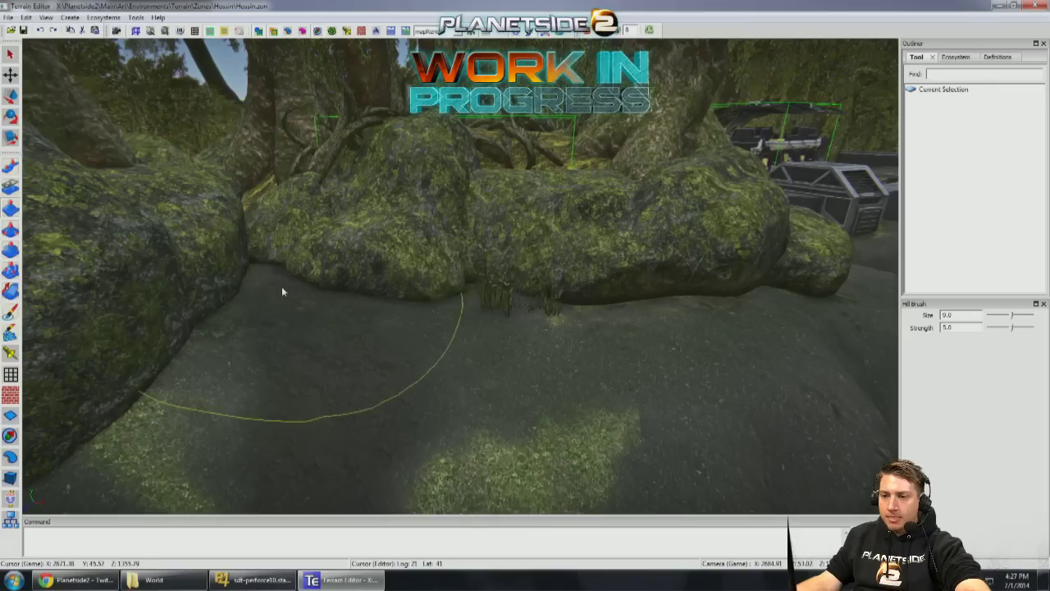
pyautogui.moveTo(688, 280); pyautogui.dragTo(687, 272, button='right')
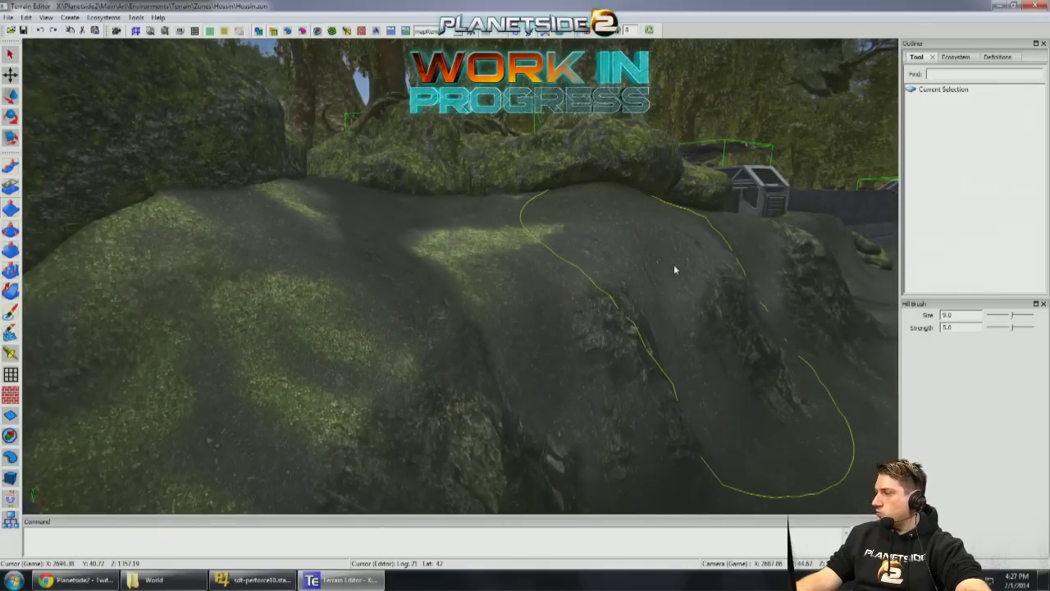
pyautogui.press('w')
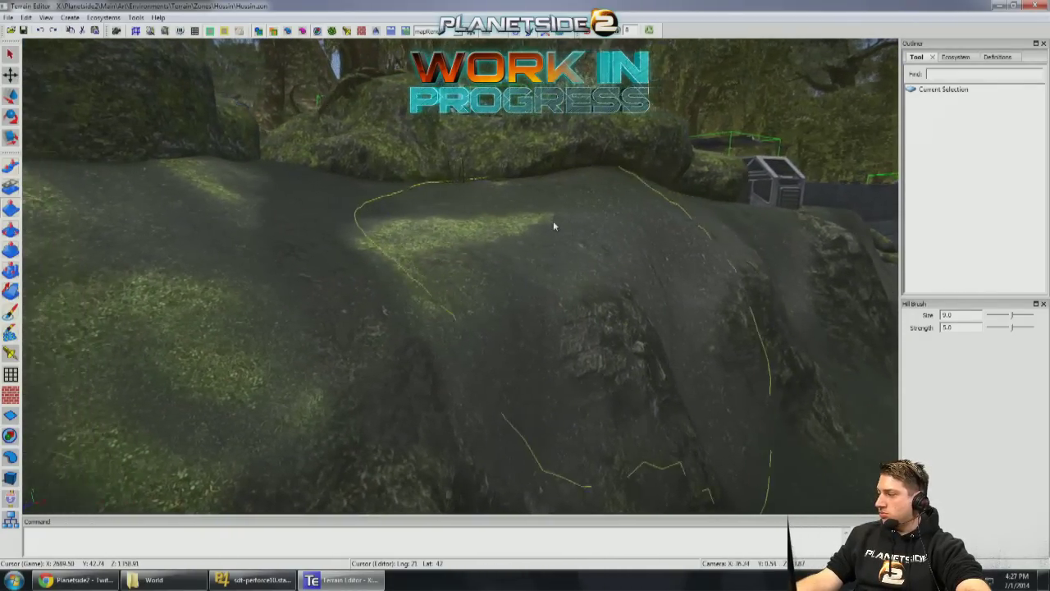
pyautogui.press('w')
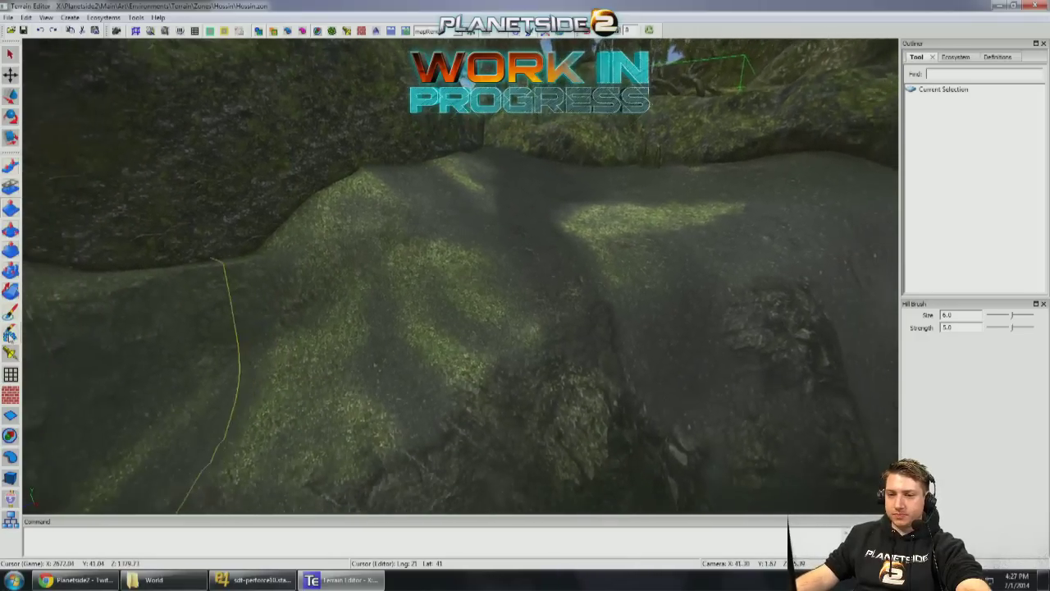
# Step: Erase the hossin_grass patches from the bank's crest and slope with the Ecosystem brush at size 4.32562 and Additive off
pyautogui.press('e')
pyautogui.click(933, 432)
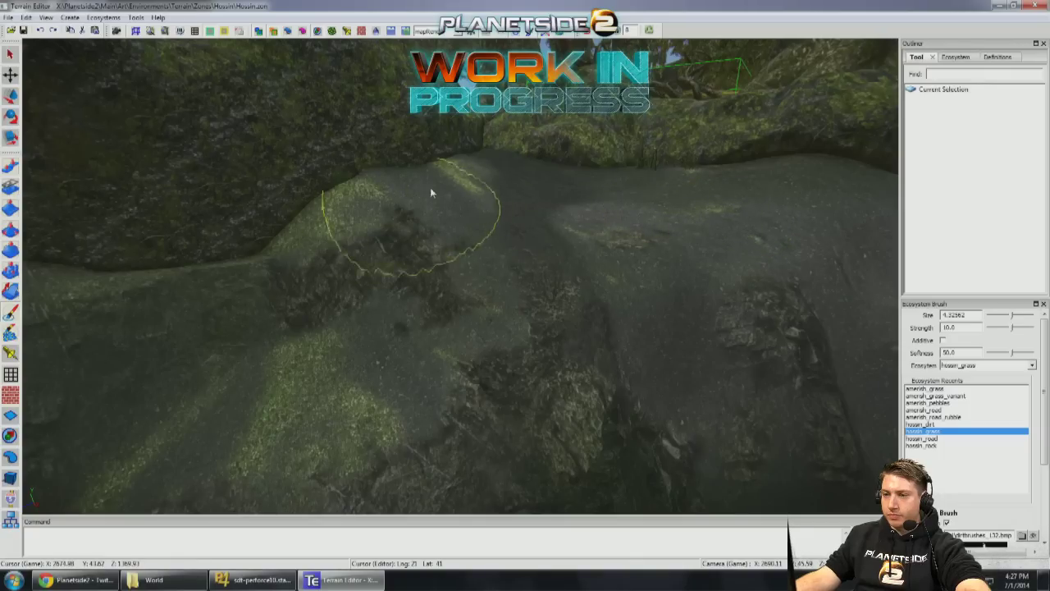
pyautogui.moveTo(297, 339); pyautogui.dragTo(370, 257, button='right')
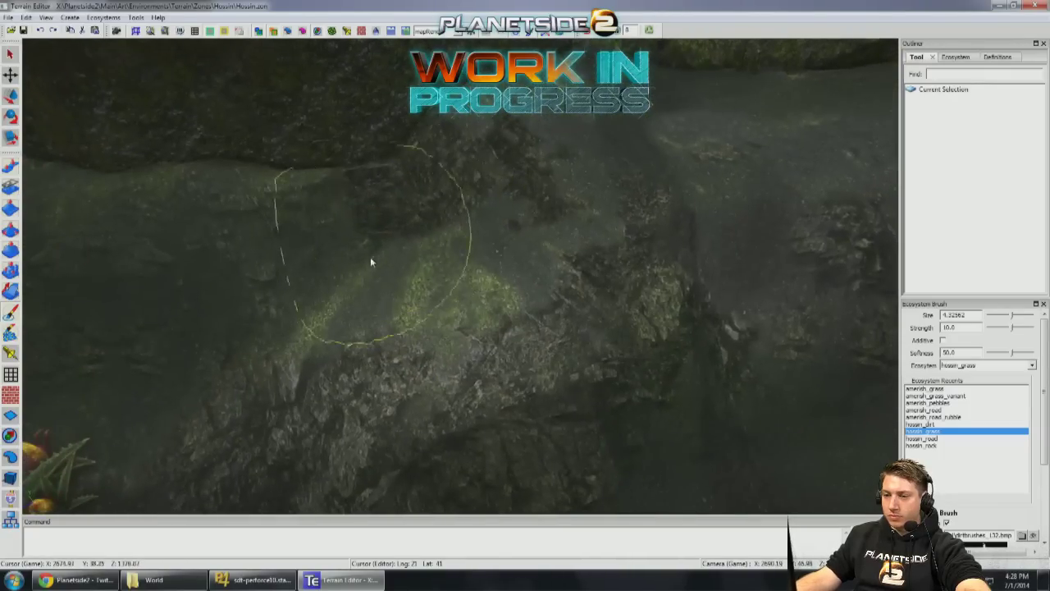
pyautogui.moveTo(304, 241)
pyautogui.mouseDown(button='right')
pyautogui.moveTo(319, 234)
pyautogui.moveTo(295, 243)
pyautogui.moveTo(608, 287)
pyautogui.moveTo(820, 380)
pyautogui.mouseUp(button='right')
# Step: Erase hossin_rock and hossin_road from the foot of the bank beside the yellow flowers with the Ecosystem brush at size 4.86632
pyautogui.click(923, 438)
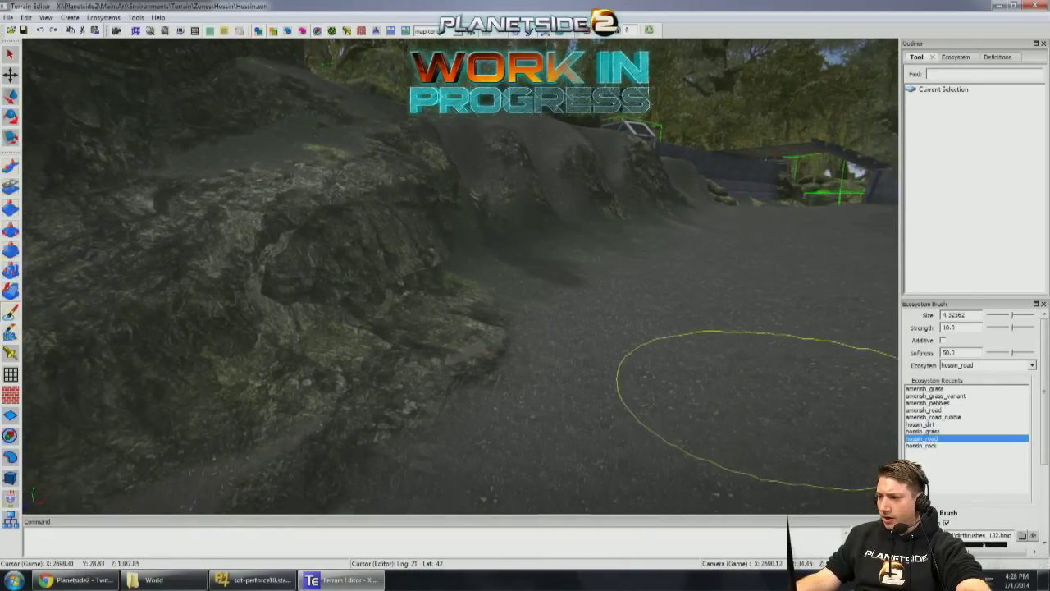
pyautogui.click(936, 445)
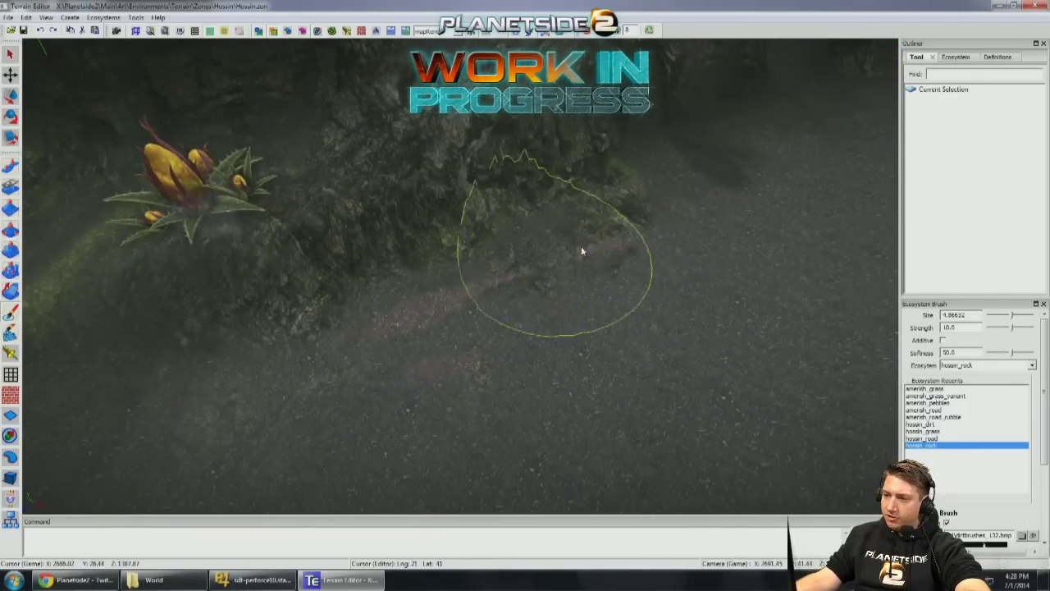
pyautogui.moveTo(406, 272)
pyautogui.mouseDown()
pyautogui.moveTo(390, 233)
pyautogui.moveTo(548, 284)
pyautogui.mouseUp()
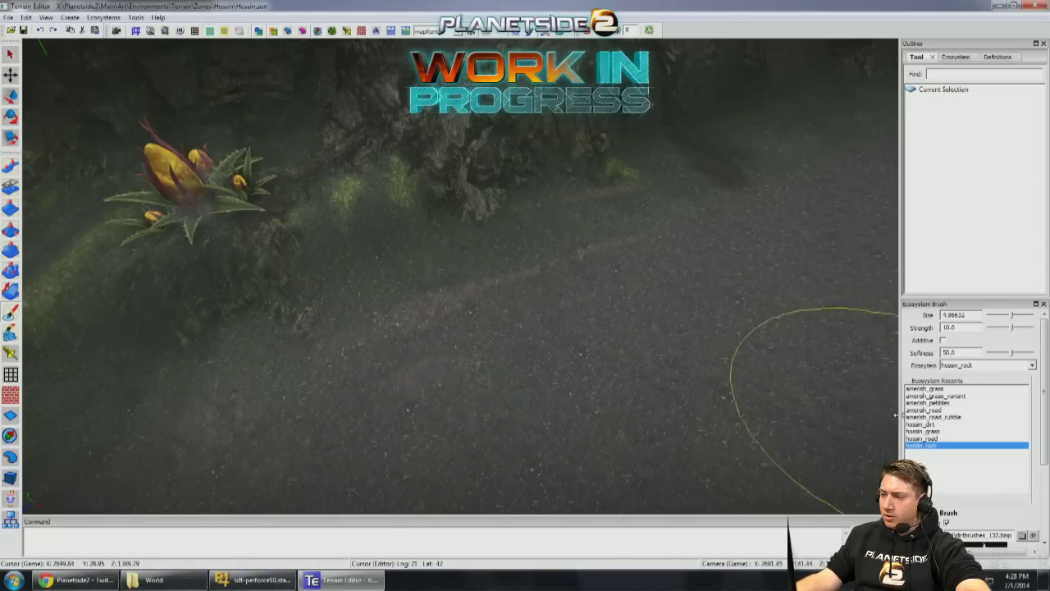
pyautogui.click(925, 438)
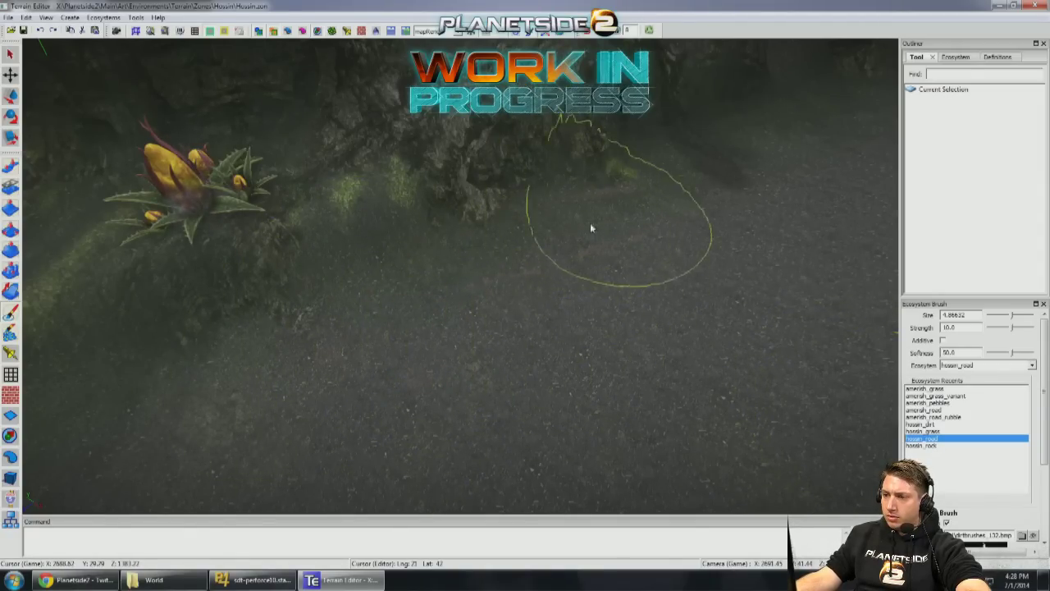
# Step: Paint hossin_dirt over the bank from its foot up to the crest with Additive on and brush size 4.32562
pyautogui.click(921, 424)
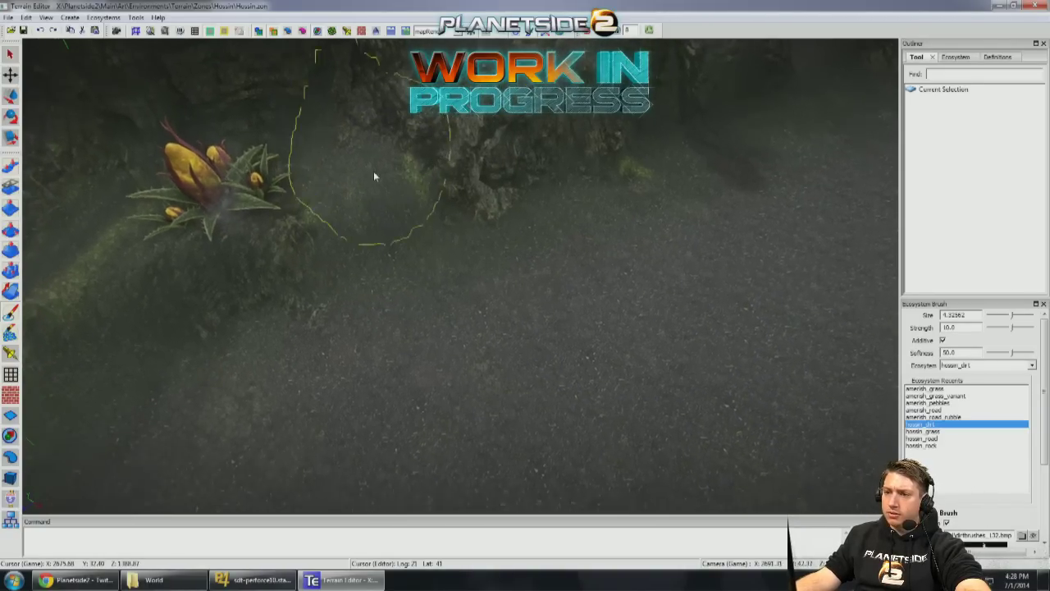
pyautogui.moveTo(373, 171); pyautogui.dragTo(392, 242, button='middle')
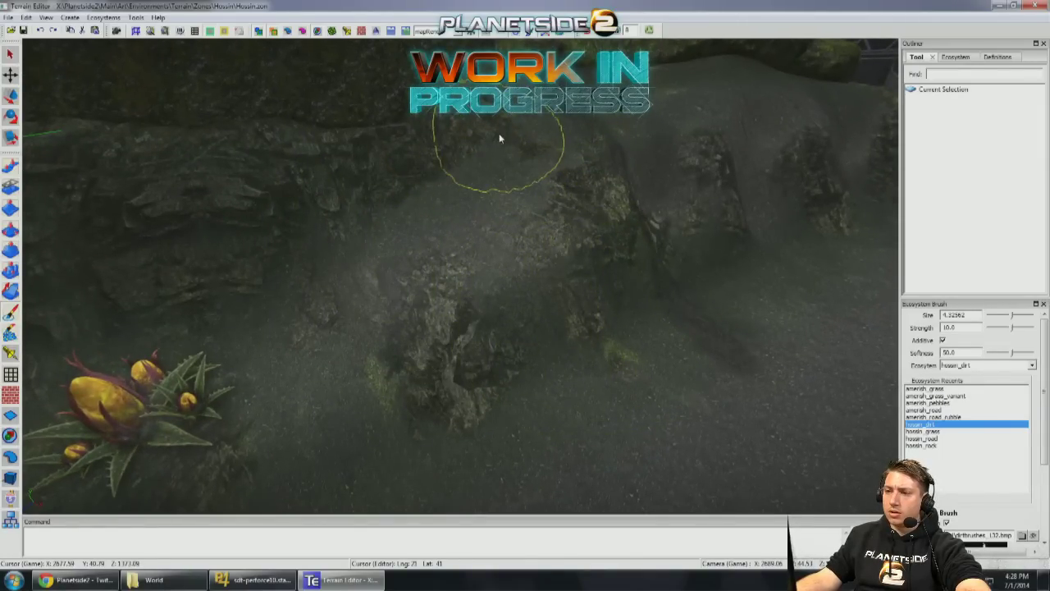
pyautogui.moveTo(312, 251)
pyautogui.mouseDown(button='middle')
pyautogui.moveTo(371, 244)
pyautogui.moveTo(431, 296)
pyautogui.moveTo(451, 263)
pyautogui.mouseUp(button='middle')
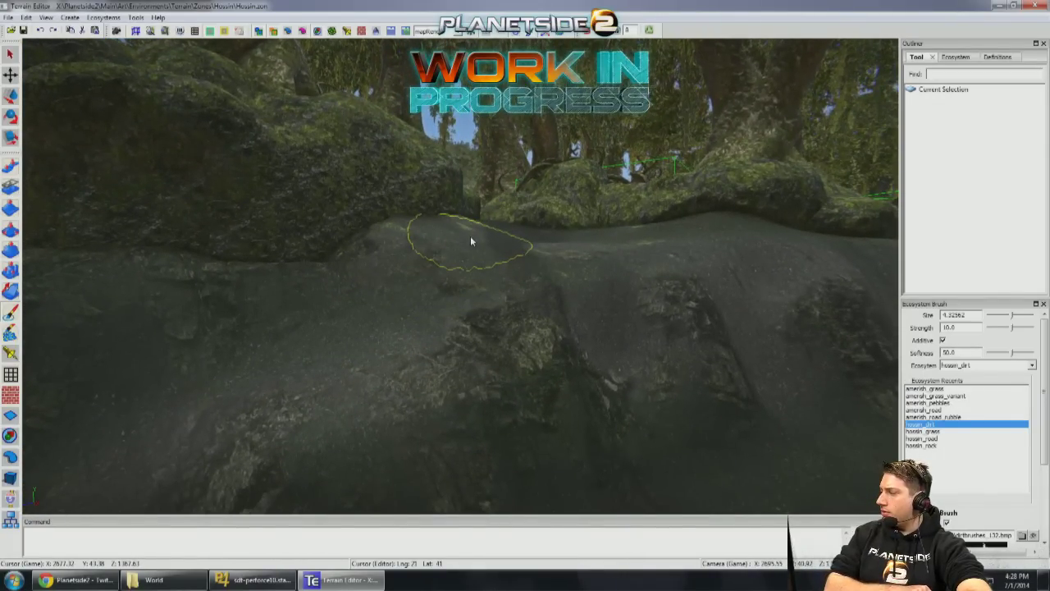
pyautogui.moveTo(480, 191)
pyautogui.mouseDown(button='middle')
pyautogui.moveTo(481, 246)
pyautogui.moveTo(468, 235)
pyautogui.moveTo(441, 290)
pyautogui.mouseUp(button='middle')
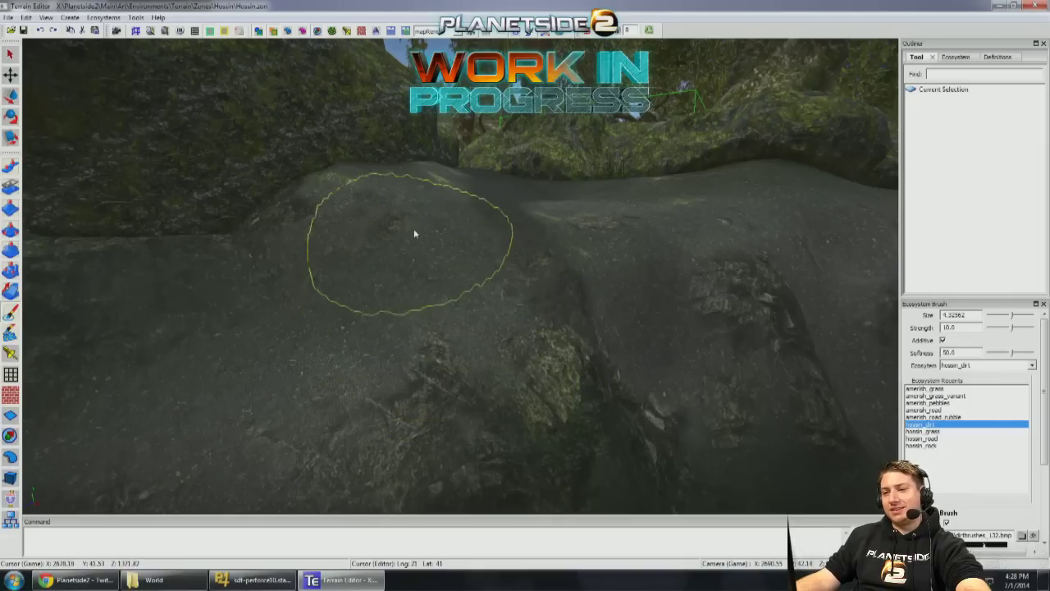
pyautogui.moveTo(393, 241); pyautogui.dragTo(433, 235, button='middle')
pyautogui.moveTo(352, 238)
pyautogui.mouseDown(button='middle')
pyautogui.moveTo(420, 262)
pyautogui.moveTo(546, 281)
pyautogui.moveTo(541, 326)
pyautogui.mouseUp(button='middle')
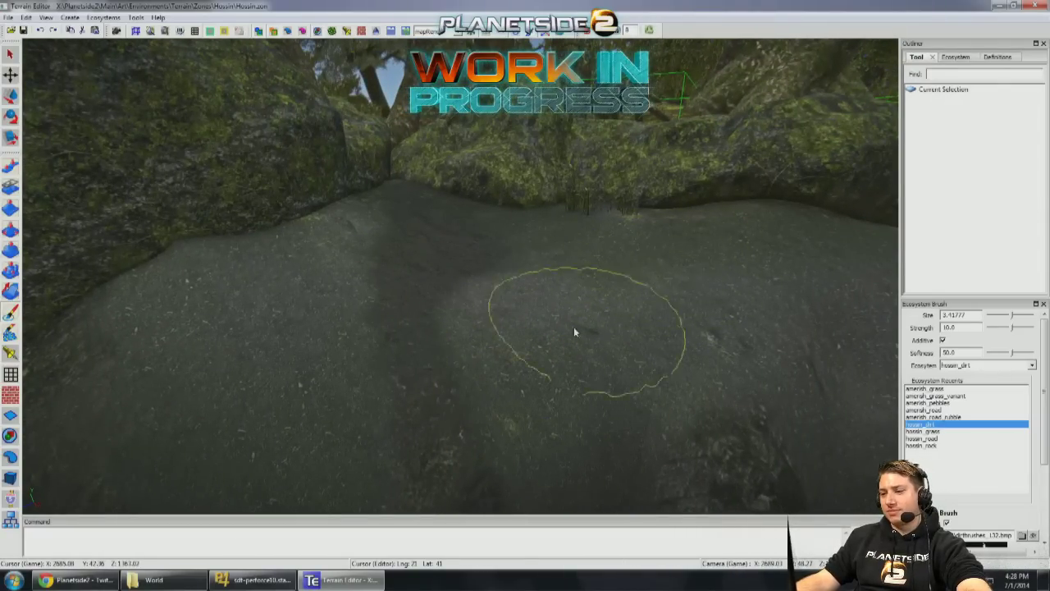
pyautogui.moveTo(567, 311)
pyautogui.mouseDown(button='middle')
pyautogui.moveTo(566, 324)
pyautogui.moveTo(569, 300)
pyautogui.moveTo(82, 281)
pyautogui.mouseUp(button='middle')
pyautogui.click(10, 353)
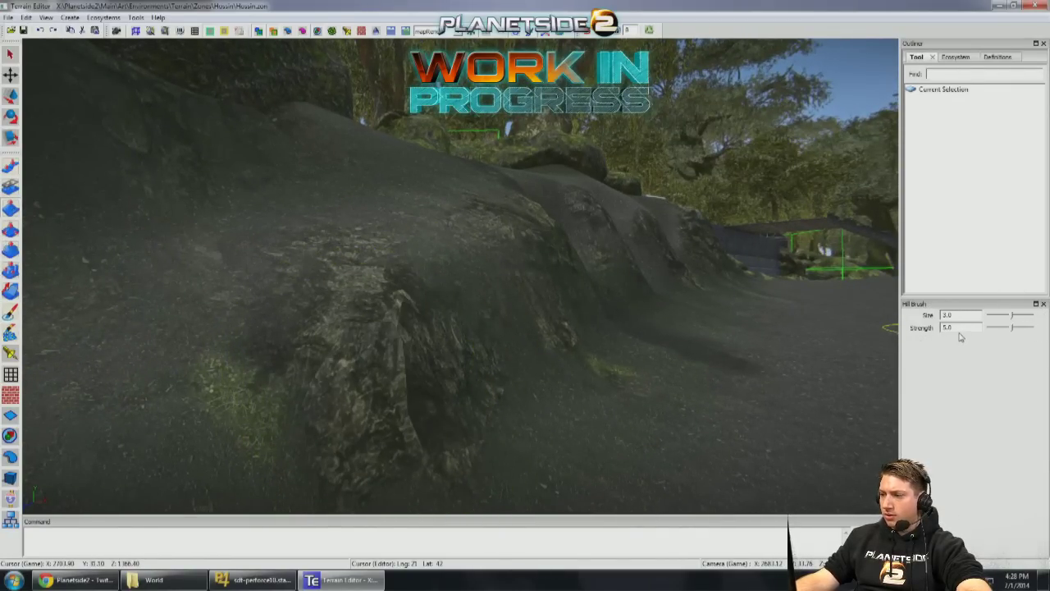
pyautogui.moveTo(886, 324)
pyautogui.mouseDown(button='middle')
pyautogui.moveTo(422, 305)
pyautogui.moveTo(387, 286)
pyautogui.moveTo(511, 241)
pyautogui.moveTo(471, 273)
pyautogui.moveTo(420, 238)
pyautogui.moveTo(493, 257)
pyautogui.moveTo(509, 287)
pyautogui.moveTo(526, 279)
pyautogui.moveTo(370, 382)
pyautogui.mouseUp(button='middle')
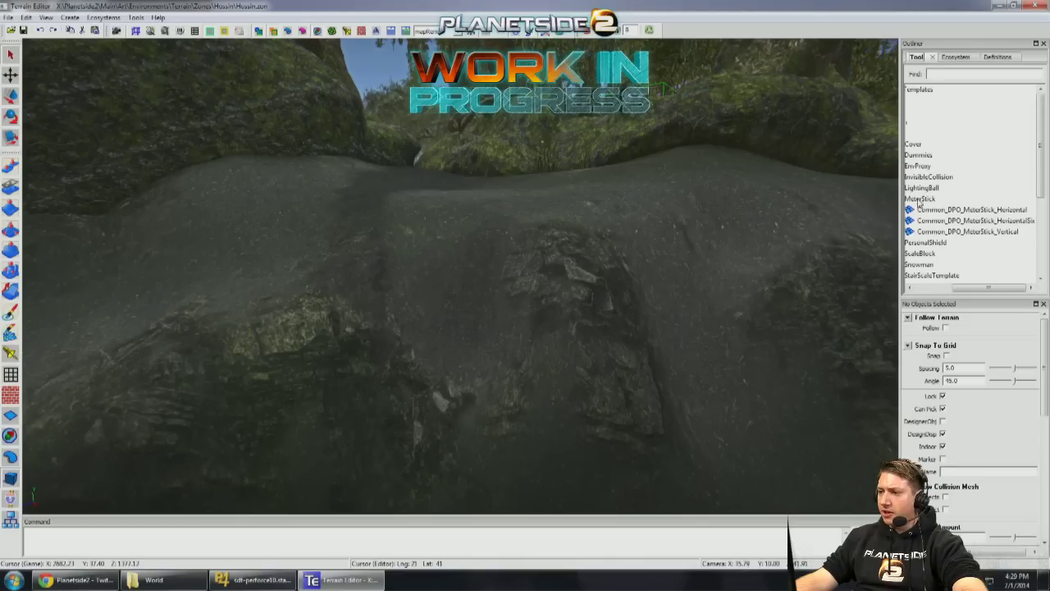
# Step: Open the Boulders templates under the Hossin props in the available object templates
pyautogui.doubleClick(920, 199)
pyautogui.scroll(-2, 957, 139)
pyautogui.click(954, 204)
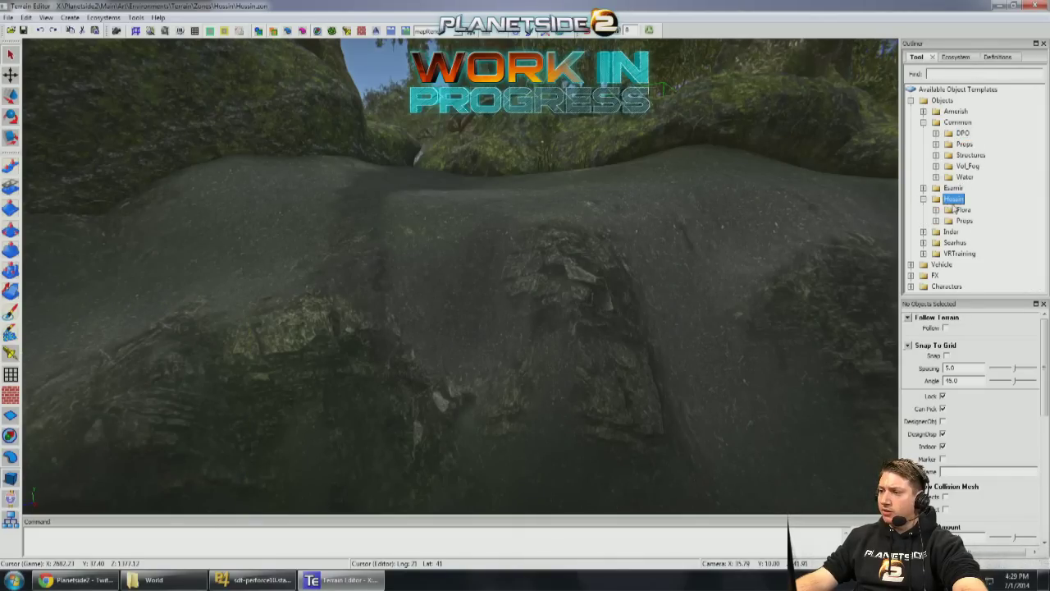
pyautogui.doubleClick(960, 223)
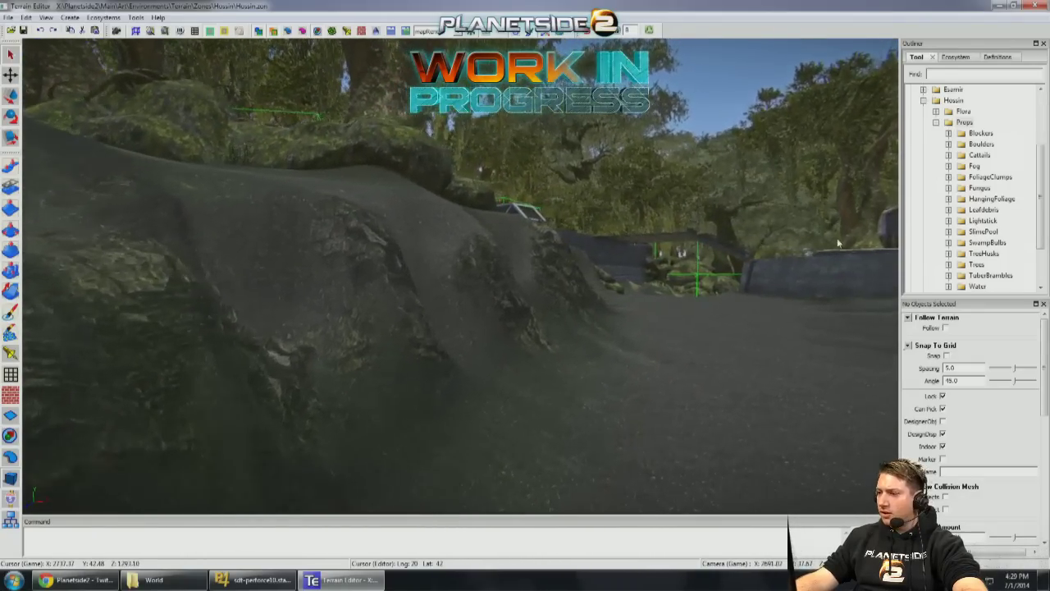
pyautogui.doubleClick(979, 144)
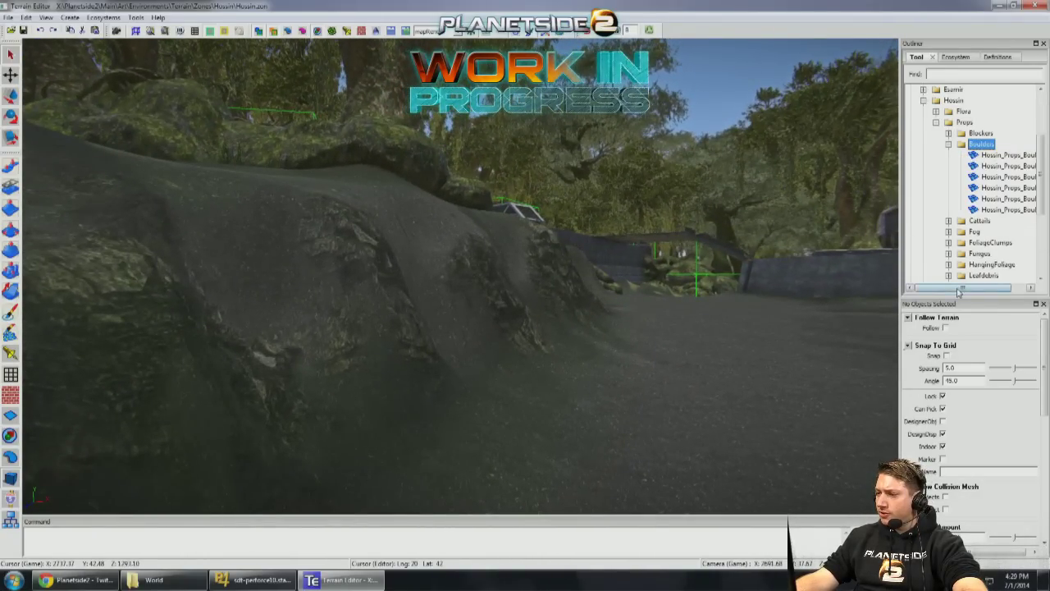
# Step: Place a Hossin_Props_Boulders06 boulder at the foot of the rocky slope, rotating and enlarging it to sit against the bank
pyautogui.moveTo(959, 289); pyautogui.dragTo(977, 288)
pyautogui.doubleClick(997, 198)
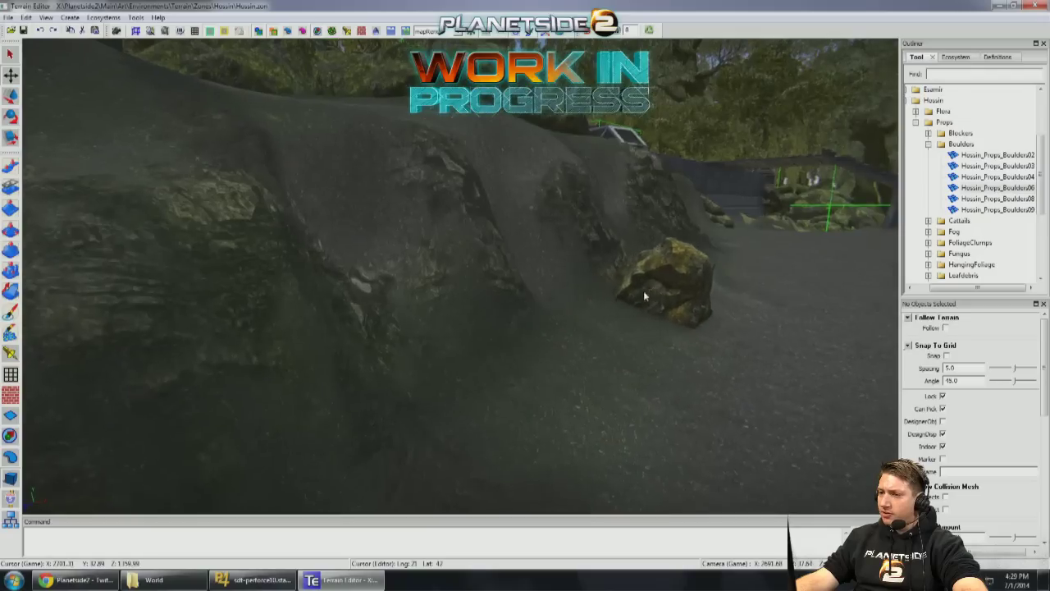
pyautogui.click(603, 284)
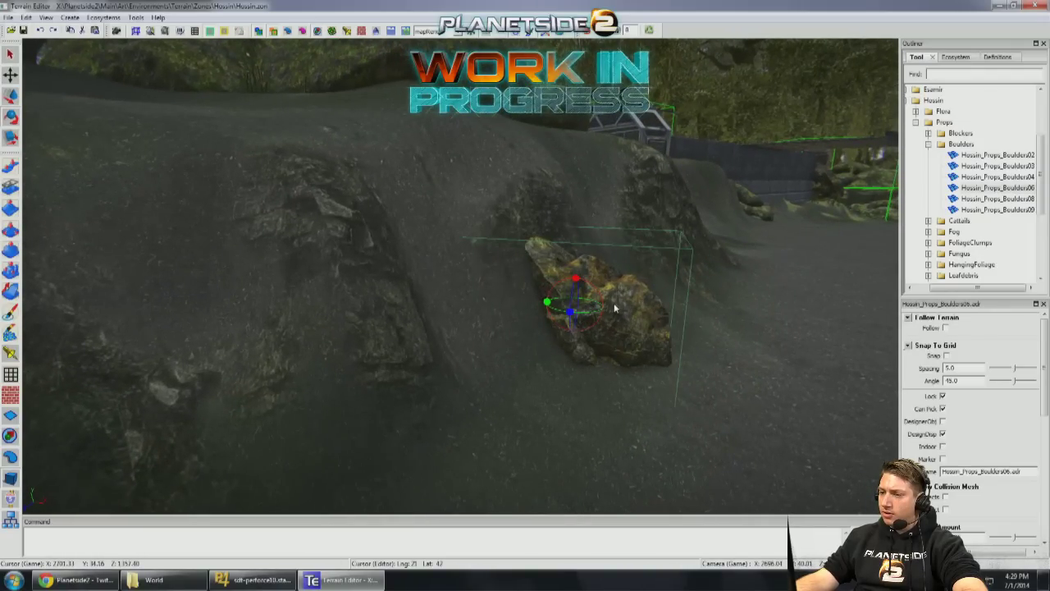
pyautogui.moveTo(614, 308); pyautogui.dragTo(656, 308)
pyautogui.scroll(3, 599, 328)
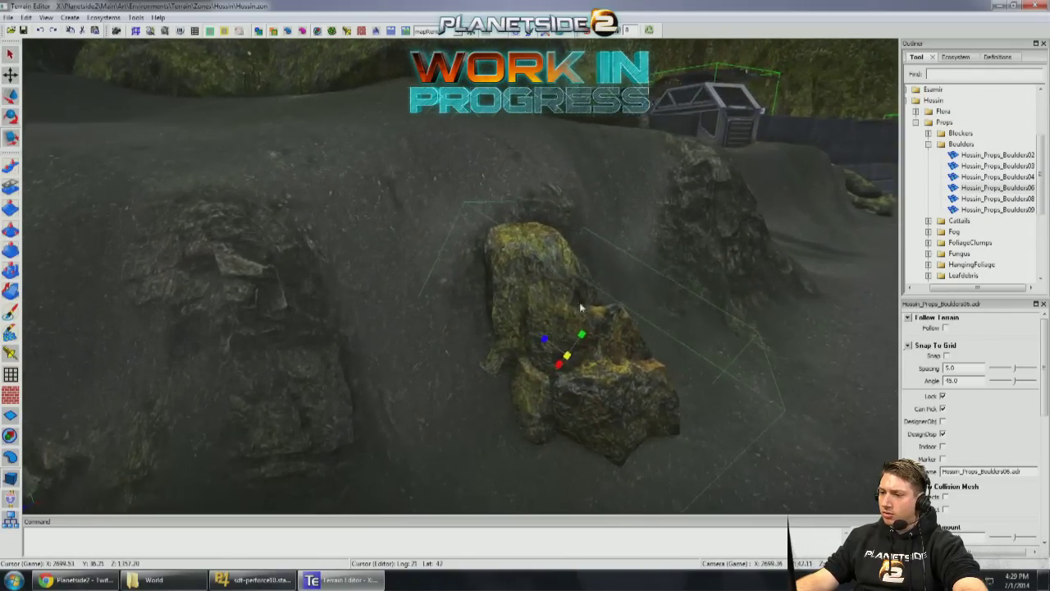
pyautogui.moveTo(617, 351); pyautogui.dragTo(529, 310)
pyautogui.moveTo(529, 310); pyautogui.dragTo(565, 258, button='right')
# Step: Rotate and embed the boulder in the slope, and set a mossy Hossin_Props_Boulders02 boulder farther along its base
pyautogui.click(546, 271)
pyautogui.press('e')
pyautogui.moveTo(545, 270); pyautogui.dragTo(614, 265)
pyautogui.press('w')
pyautogui.moveTo(614, 265); pyautogui.dragTo(205, 310, button='right')
pyautogui.moveTo(278, 213); pyautogui.dragTo(356, 241)
pyautogui.scroll(5, 356, 241)
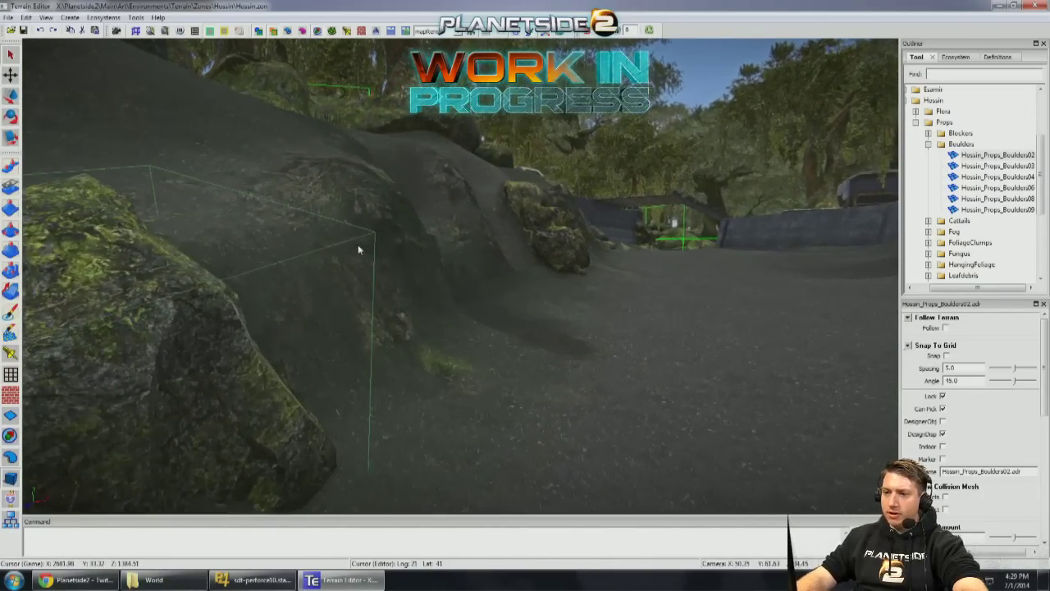
# Step: Set the Vertex Brush to a lighter grey with size 2.0 for the exposed rocks on the slope
pyautogui.click(11, 333)
pyautogui.moveTo(571, 344)
pyautogui.mouseDown(button='right')
pyautogui.moveTo(484, 328)
pyautogui.moveTo(471, 312)
pyautogui.mouseUp(button='right')
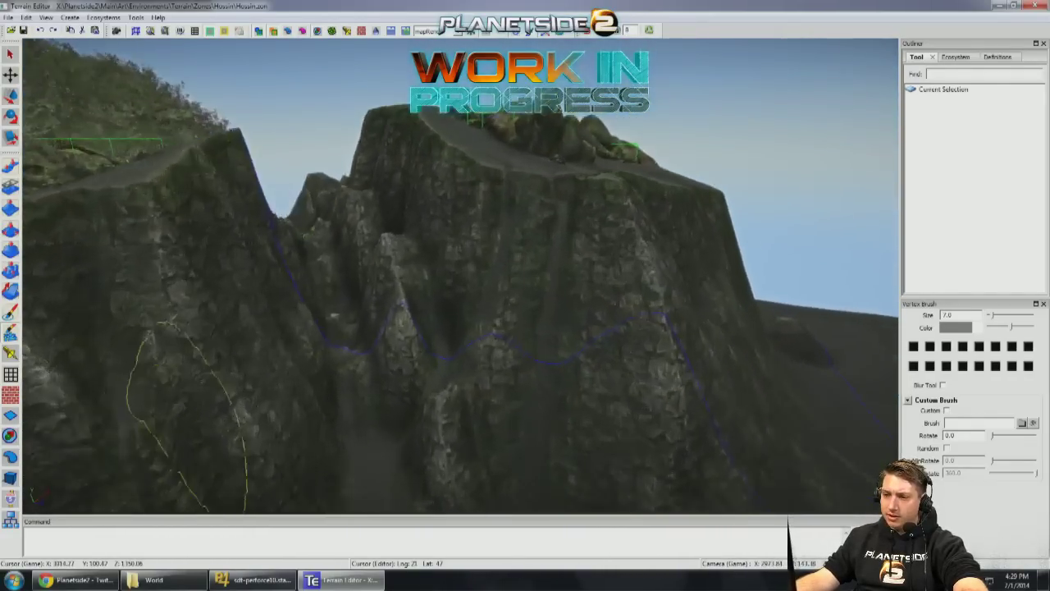
pyautogui.moveTo(334, 315); pyautogui.dragTo(378, 332, button='right')
pyautogui.moveTo(403, 375); pyautogui.dragTo(498, 346, button='right')
pyautogui.scroll(5, 503, 337)
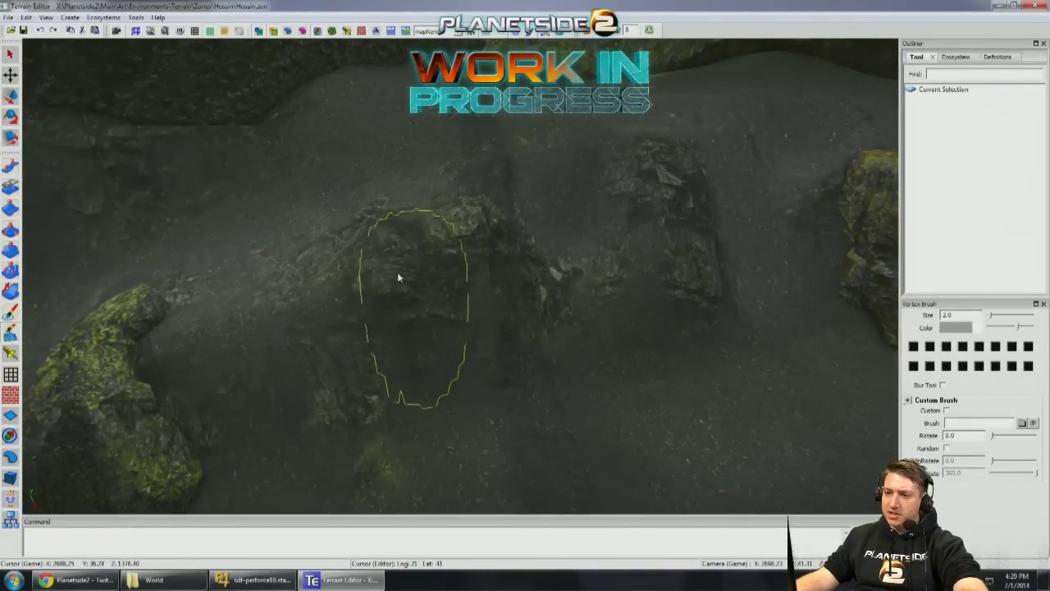
# Step: Vertex-paint light grey highlights on the exposed rock faces beside the boulders, reducing the brush size to 1.0
pyautogui.press('[')
pyautogui.press('[')
pyautogui.moveTo(464, 237)
pyautogui.mouseDown(button='right')
pyautogui.moveTo(485, 277)
pyautogui.moveTo(410, 270)
pyautogui.moveTo(347, 239)
pyautogui.mouseUp(button='right')
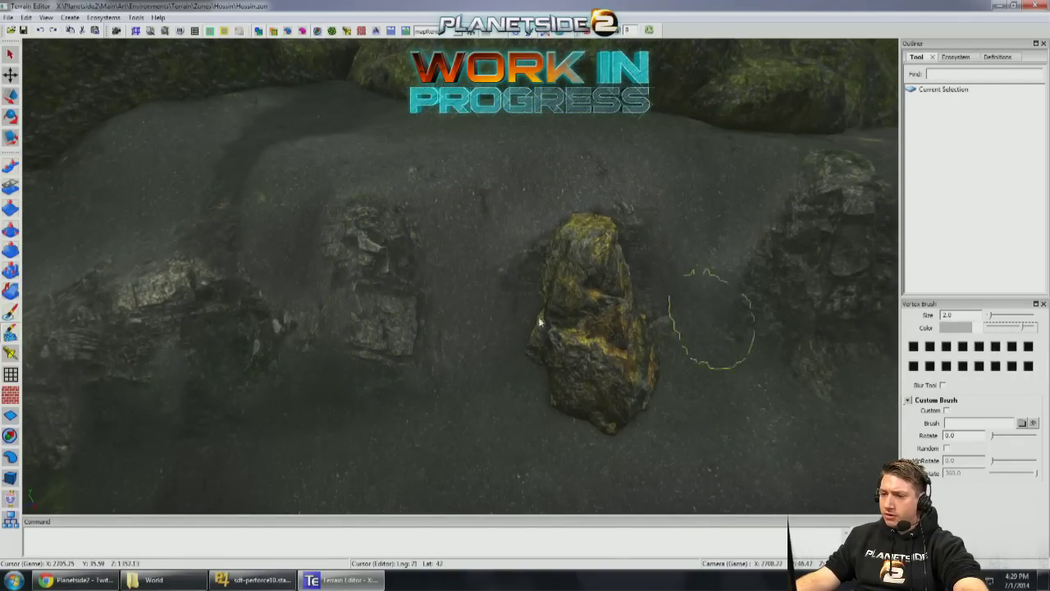
pyautogui.moveTo(389, 326)
pyautogui.mouseDown(button='right')
pyautogui.moveTo(312, 328)
pyautogui.moveTo(406, 288)
pyautogui.mouseUp(button='right')
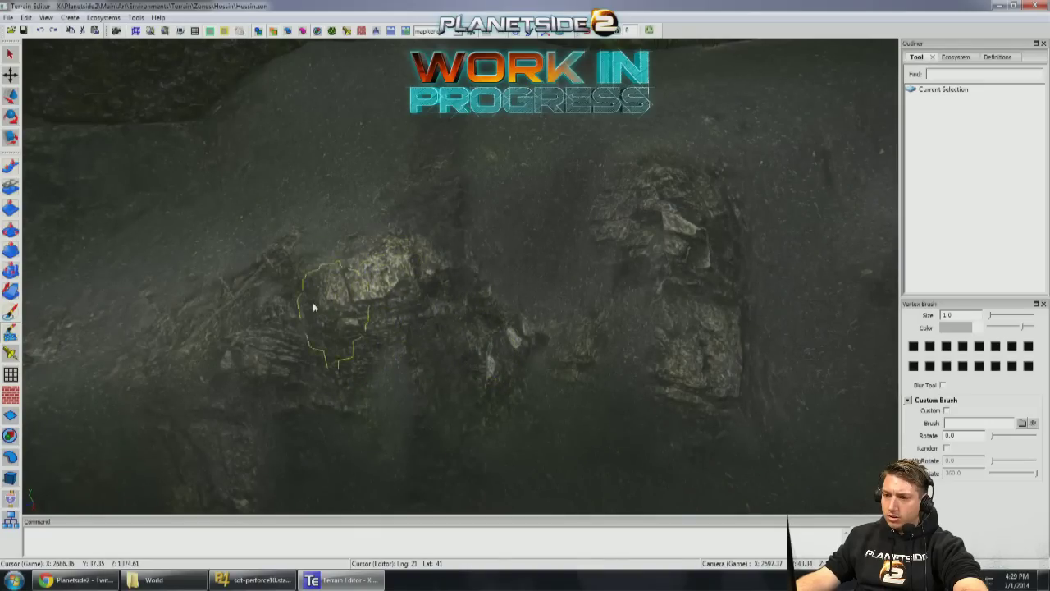
pyautogui.moveTo(267, 309); pyautogui.dragTo(470, 301, button='right')
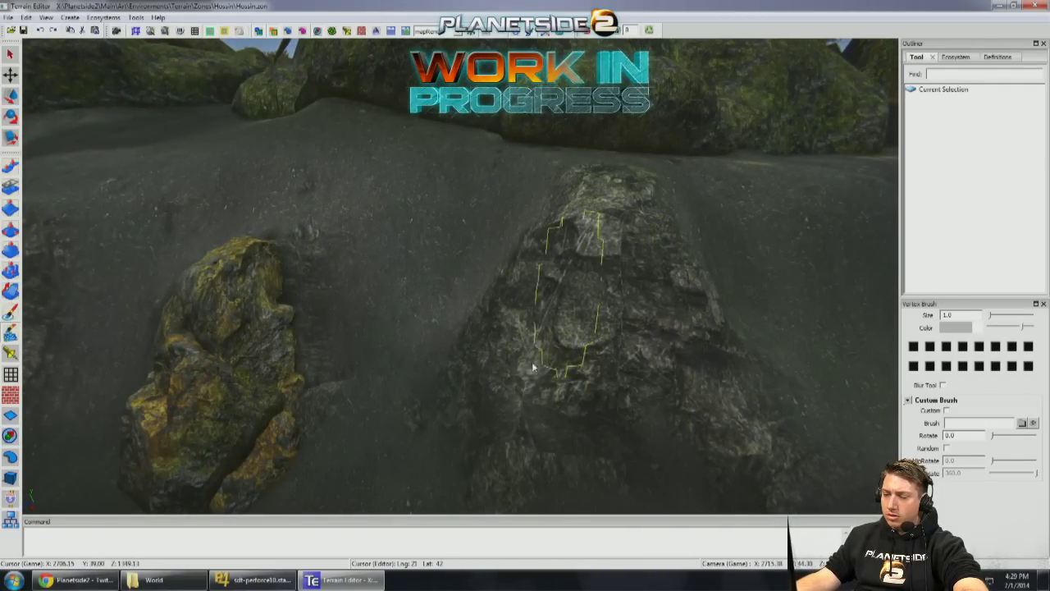
pyautogui.moveTo(533, 367); pyautogui.dragTo(525, 353, button='right')
# Step: Choose the hossin_mud ecosystem and paint mud between the rock outcrops around the yellow boulder with a brush size of about 2.7
pyautogui.click(10, 310)
pyautogui.moveTo(239, 281)
pyautogui.mouseDown(button='right')
pyautogui.moveTo(205, 304)
pyautogui.moveTo(247, 300)
pyautogui.moveTo(134, 246)
pyautogui.moveTo(831, 400)
pyautogui.mouseUp(button='right')
pyautogui.click(929, 431)
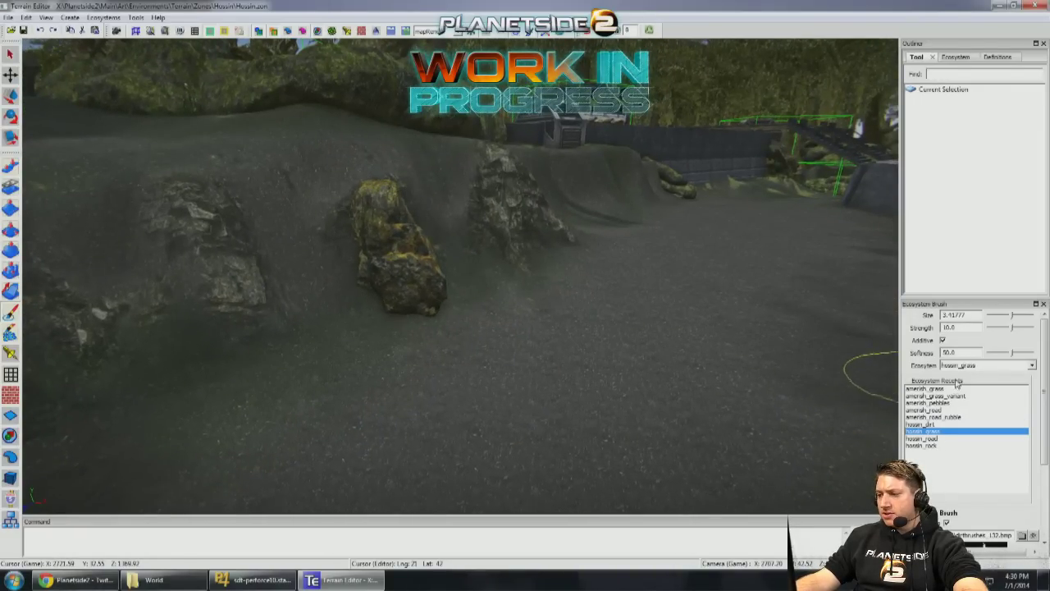
pyautogui.click(984, 365)
pyautogui.click(936, 429)
pyautogui.moveTo(414, 321); pyautogui.dragTo(382, 325, button='right')
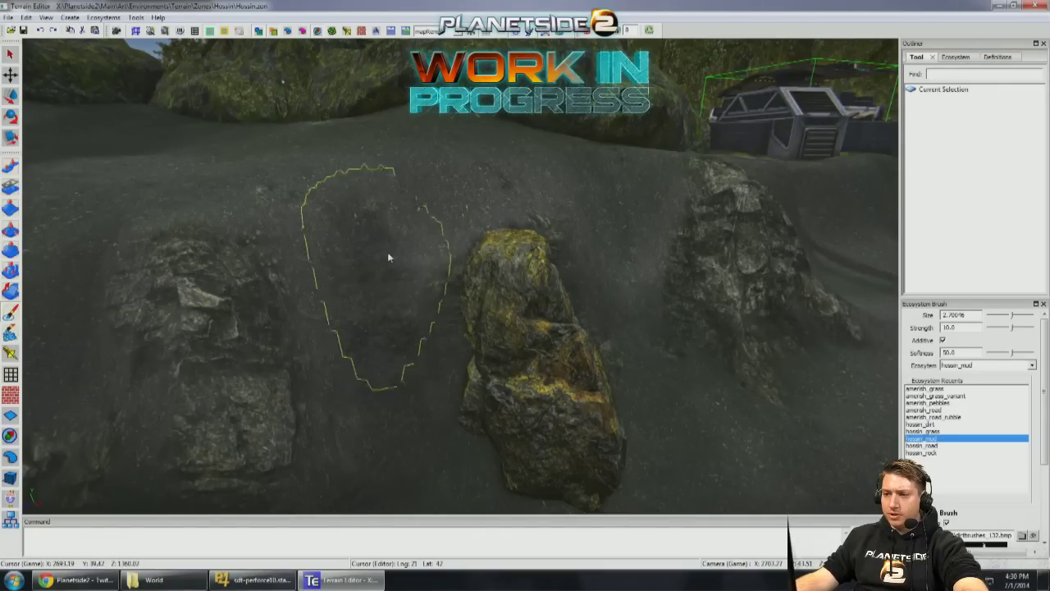
pyautogui.moveTo(628, 348)
pyautogui.mouseDown(button='right')
pyautogui.moveTo(631, 264)
pyautogui.moveTo(494, 286)
pyautogui.mouseUp(button='right')
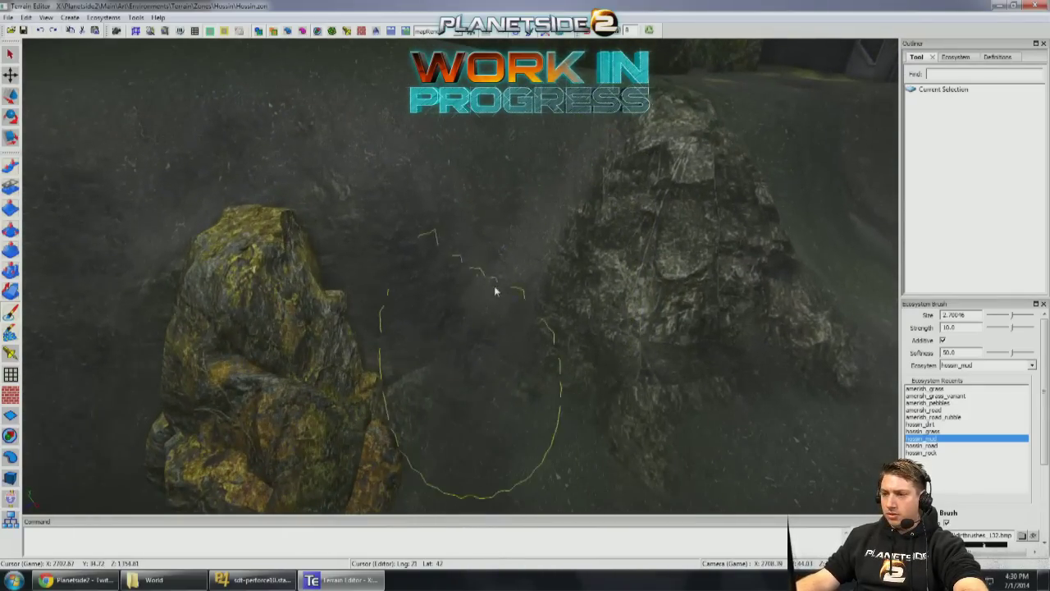
pyautogui.moveTo(516, 166)
pyautogui.mouseDown(button='right')
pyautogui.moveTo(522, 324)
pyautogui.moveTo(506, 340)
pyautogui.mouseUp(button='right')
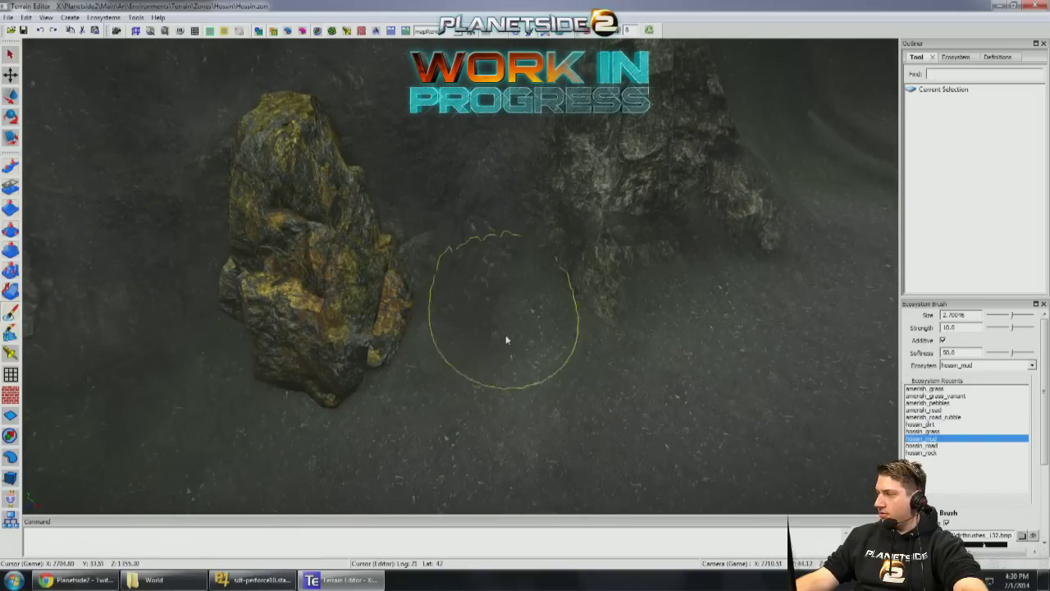
# Step: Paint hossin_mud along the foot of the slope beneath the rocks and boulders, enlarging the ecosystem brush to about 3.84
pyautogui.moveTo(424, 487)
pyautogui.mouseDown(button='right')
pyautogui.moveTo(468, 440)
pyautogui.moveTo(498, 458)
pyautogui.moveTo(434, 368)
pyautogui.mouseUp(button='right')
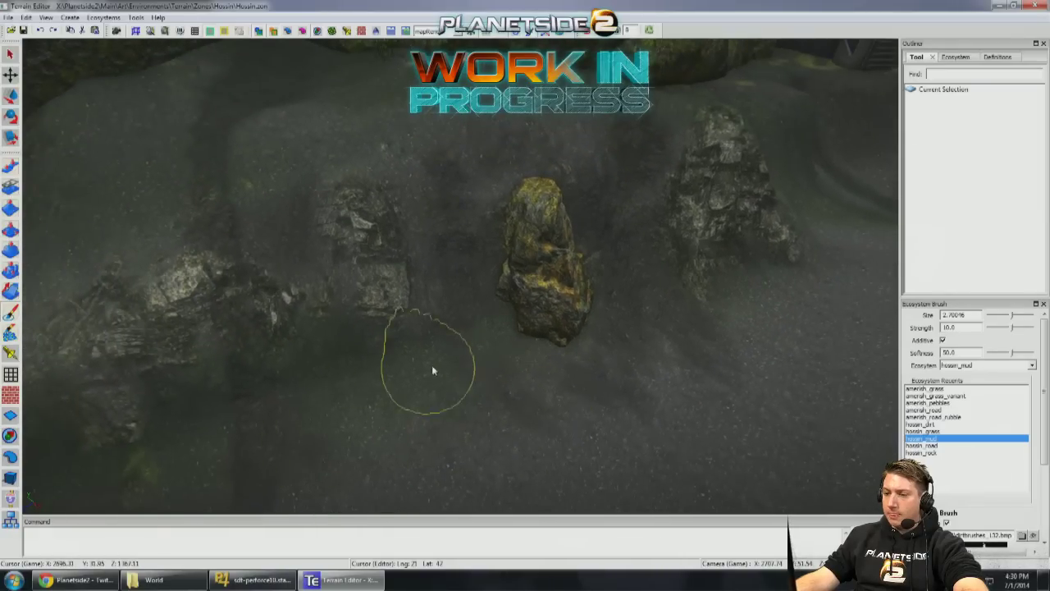
pyautogui.moveTo(373, 402); pyautogui.dragTo(333, 439, button='right')
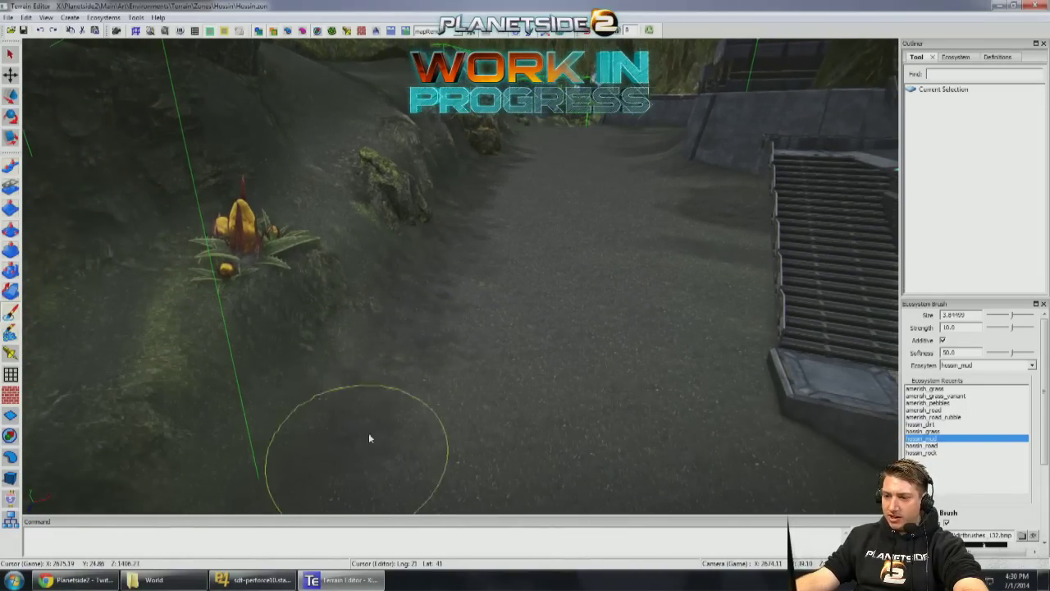
pyautogui.moveTo(379, 229)
pyautogui.mouseDown(button='right')
pyautogui.moveTo(478, 320)
pyautogui.moveTo(520, 287)
pyautogui.moveTo(677, 307)
pyautogui.moveTo(579, 254)
pyautogui.moveTo(457, 216)
pyautogui.moveTo(445, 229)
pyautogui.moveTo(399, 229)
pyautogui.moveTo(434, 356)
pyautogui.moveTo(506, 315)
pyautogui.mouseUp(button='right')
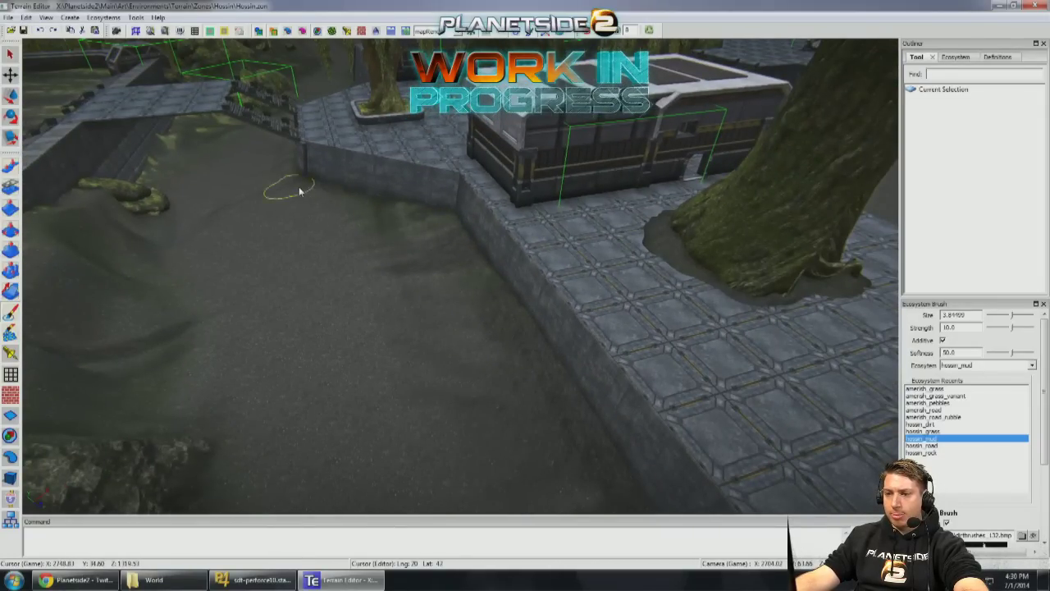
pyautogui.moveTo(464, 276)
pyautogui.mouseDown(button='right')
pyautogui.moveTo(506, 315)
pyautogui.moveTo(399, 264)
pyautogui.moveTo(581, 336)
pyautogui.moveTo(442, 302)
pyautogui.mouseUp(button='right')
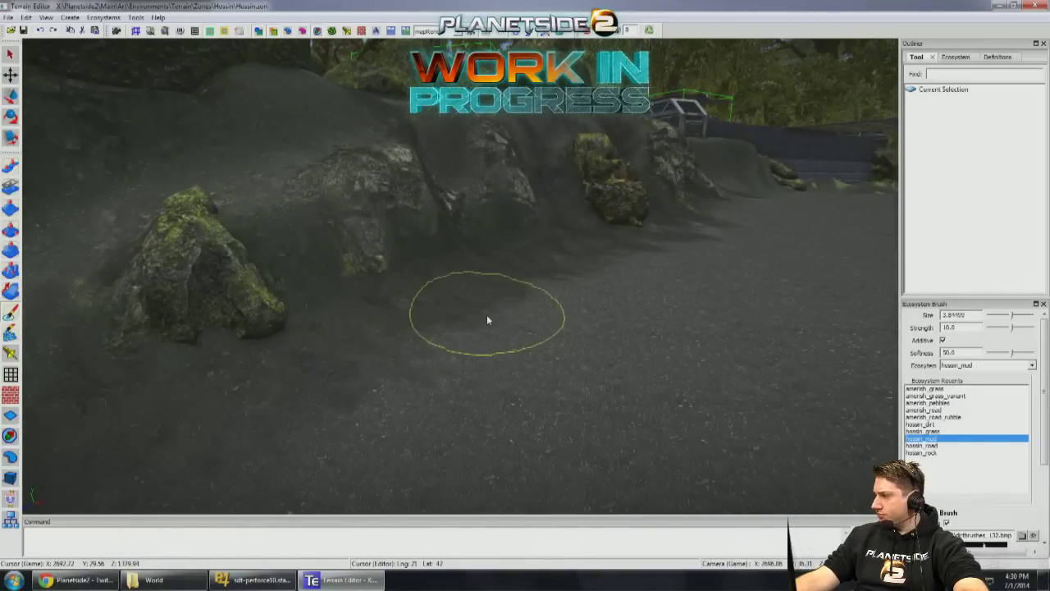
pyautogui.moveTo(521, 348)
pyautogui.mouseDown(button='right')
pyautogui.moveTo(727, 324)
pyautogui.moveTo(703, 312)
pyautogui.moveTo(773, 317)
pyautogui.moveTo(805, 332)
pyautogui.moveTo(577, 418)
pyautogui.moveTo(375, 417)
pyautogui.moveTo(570, 441)
pyautogui.moveTo(49, 337)
pyautogui.mouseUp(button='right')
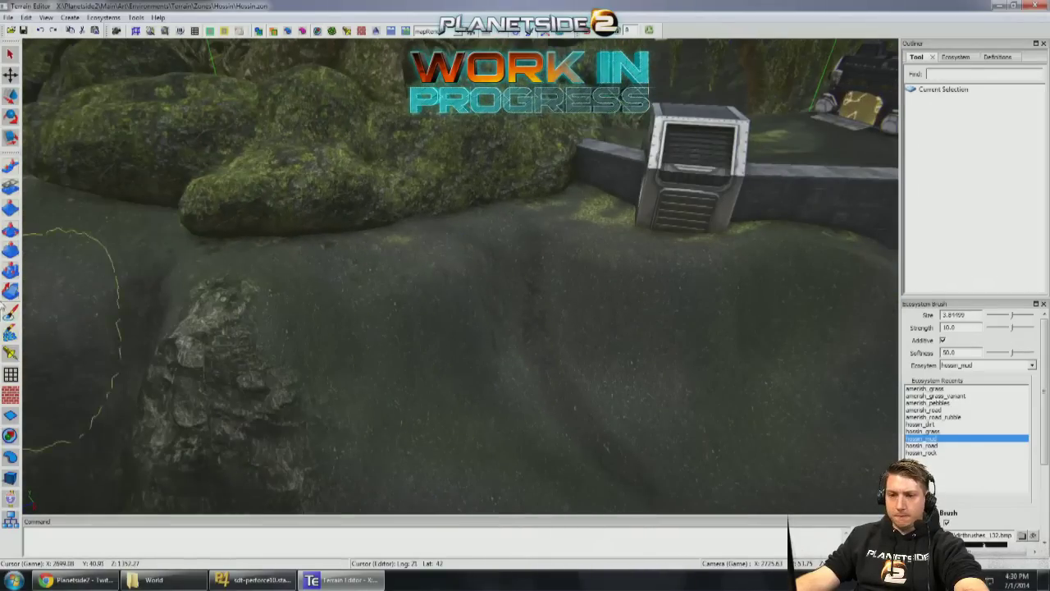
# Step: Paint hossin_rock patches down the bare slope below the metal wall structure with a brush size of about 2.4 to 2.7
pyautogui.click(928, 453)
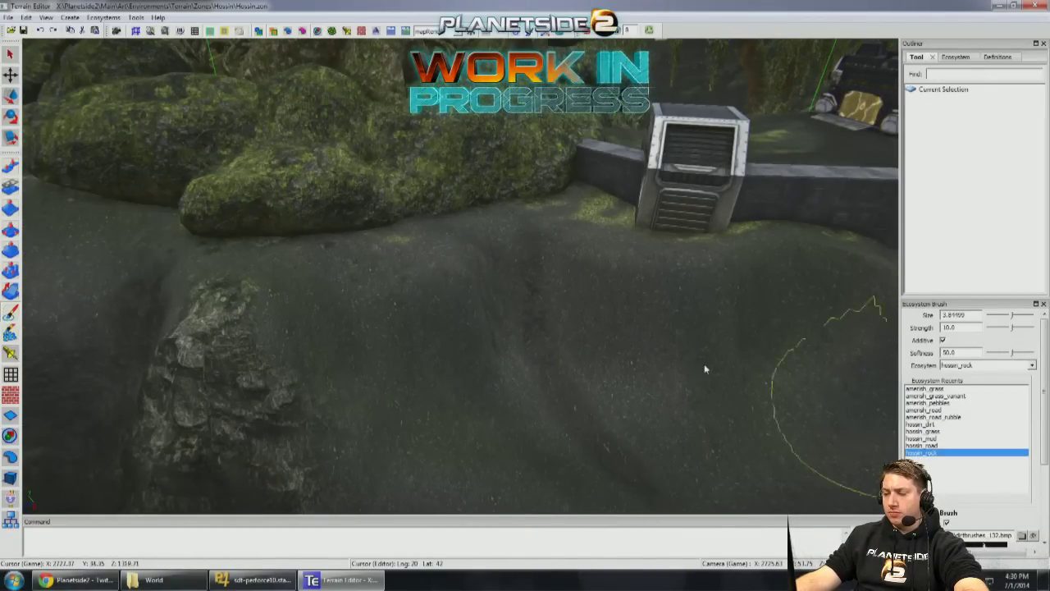
pyautogui.moveTo(460, 347); pyautogui.dragTo(504, 407)
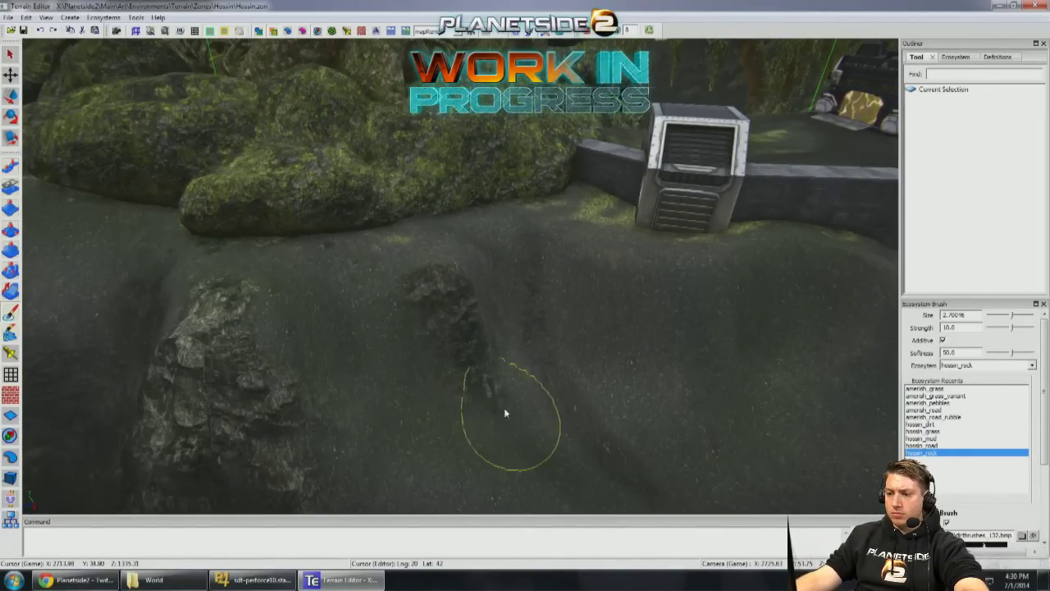
pyautogui.keyDown('alt'); pyautogui.moveTo(533, 265); pyautogui.dragTo(342, 304); pyautogui.keyUp('alt')
pyautogui.moveTo(402, 345)
pyautogui.mouseDown()
pyautogui.moveTo(443, 333)
pyautogui.moveTo(452, 320)
pyautogui.moveTo(600, 356)
pyautogui.moveTo(590, 413)
pyautogui.moveTo(648, 391)
pyautogui.moveTo(717, 408)
pyautogui.moveTo(761, 392)
pyautogui.mouseUp()
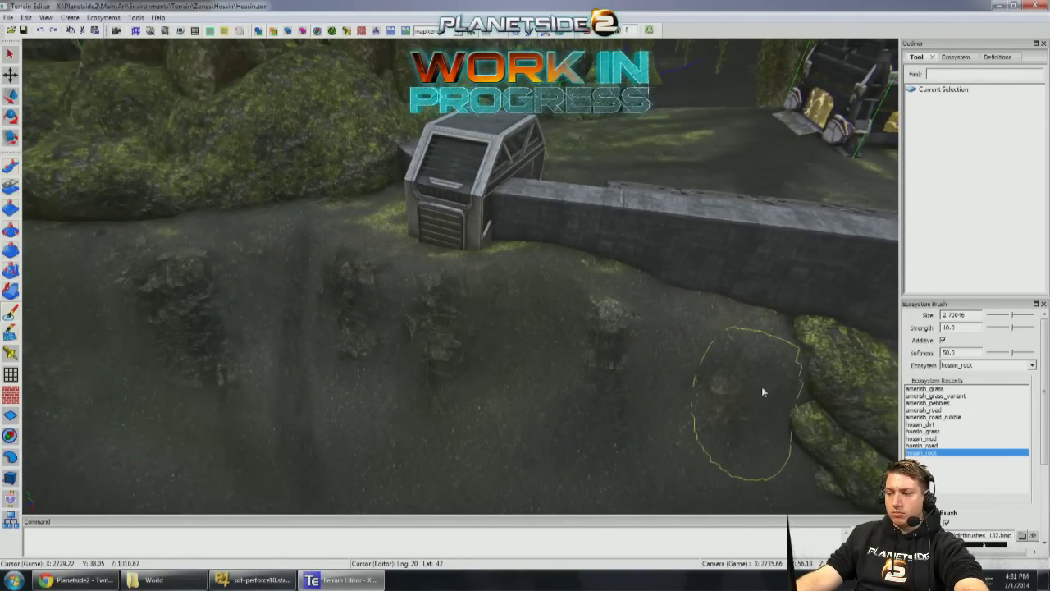
pyautogui.moveTo(726, 324)
pyautogui.keyDown('alt'); pyautogui.mouseDown()
pyautogui.moveTo(686, 378)
pyautogui.moveTo(607, 386)
pyautogui.mouseUp(); pyautogui.keyUp('alt')
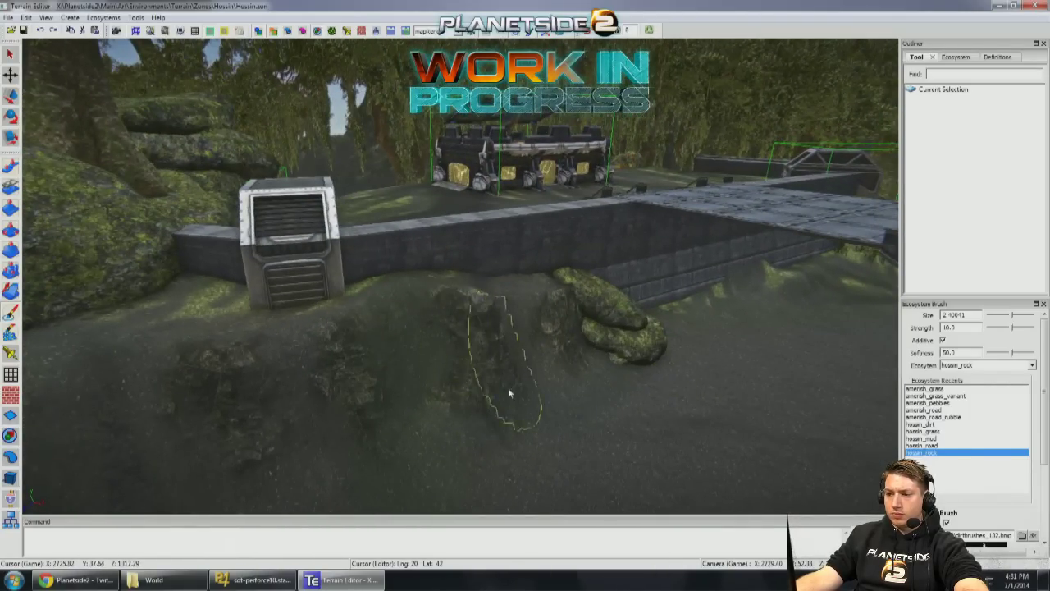
# Step: Vertex-paint light grey highlights on the new rock patches below the wall with brush size 1.0
pyautogui.click(11, 331)
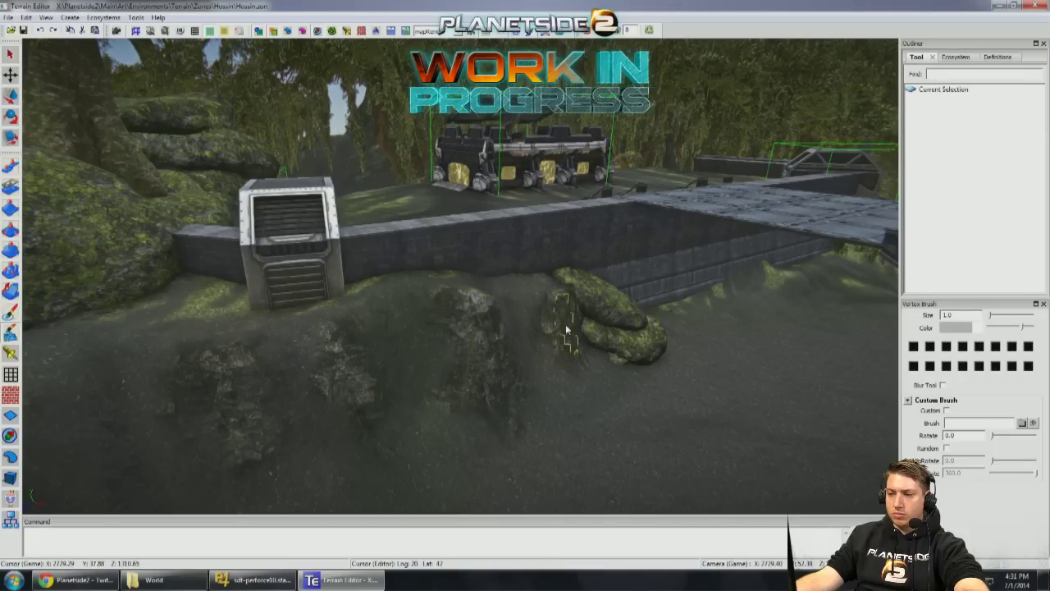
pyautogui.keyDown('alt'); pyautogui.moveTo(573, 308); pyautogui.dragTo(536, 257); pyautogui.keyUp('alt')
pyautogui.moveTo(482, 301)
pyautogui.keyDown('alt'); pyautogui.mouseDown()
pyautogui.moveTo(534, 321)
pyautogui.moveTo(392, 311)
pyautogui.mouseUp(); pyautogui.keyUp('alt')
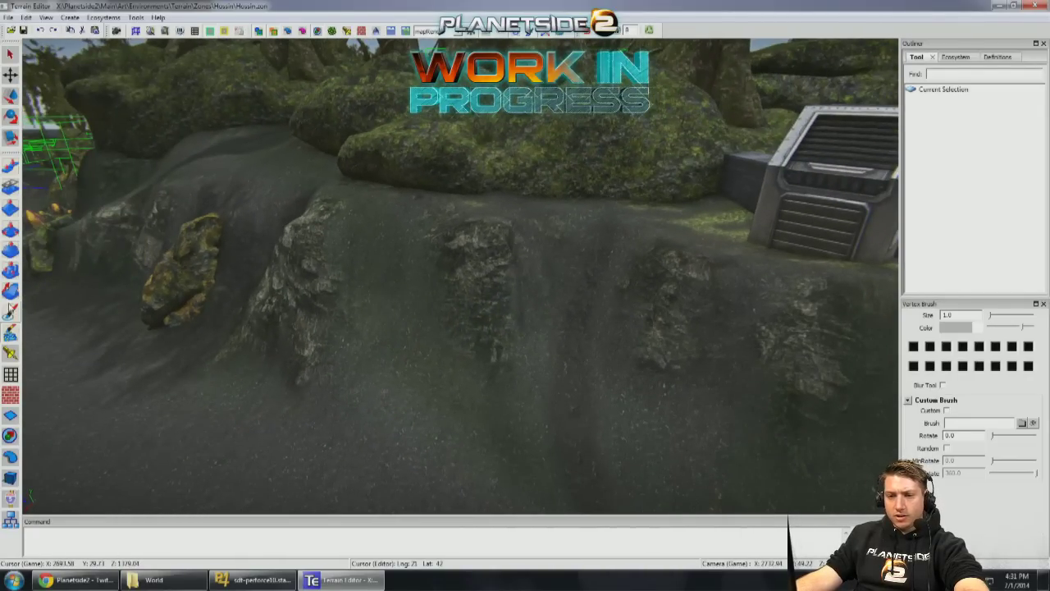
# Step: Paint hossin_mud around and below the new rock patches, and set the ecosystem brush to strength 2.0 without the custom brush
pyautogui.click(10, 310)
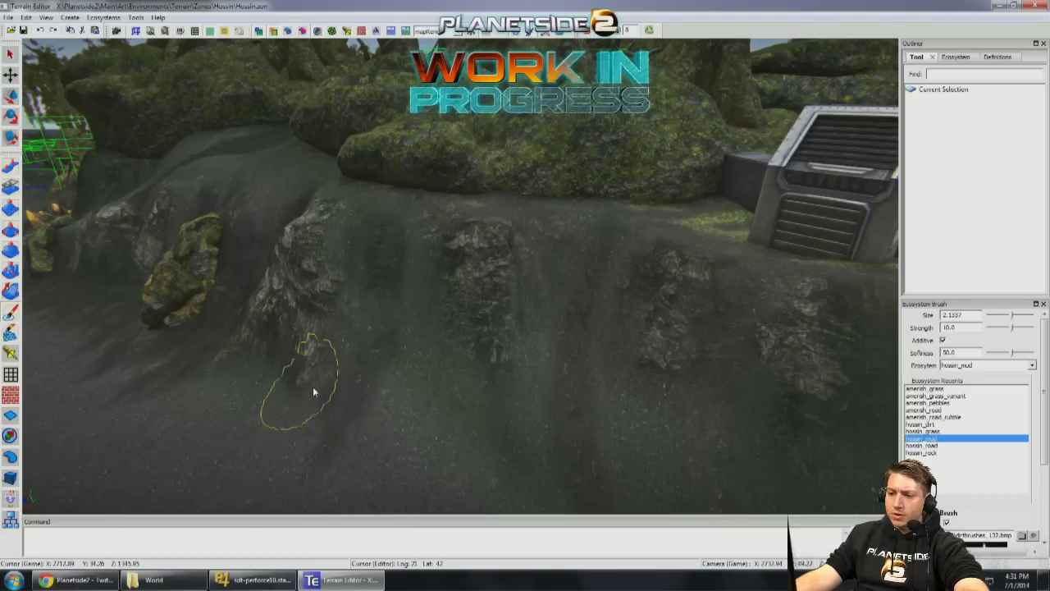
pyautogui.press(']')
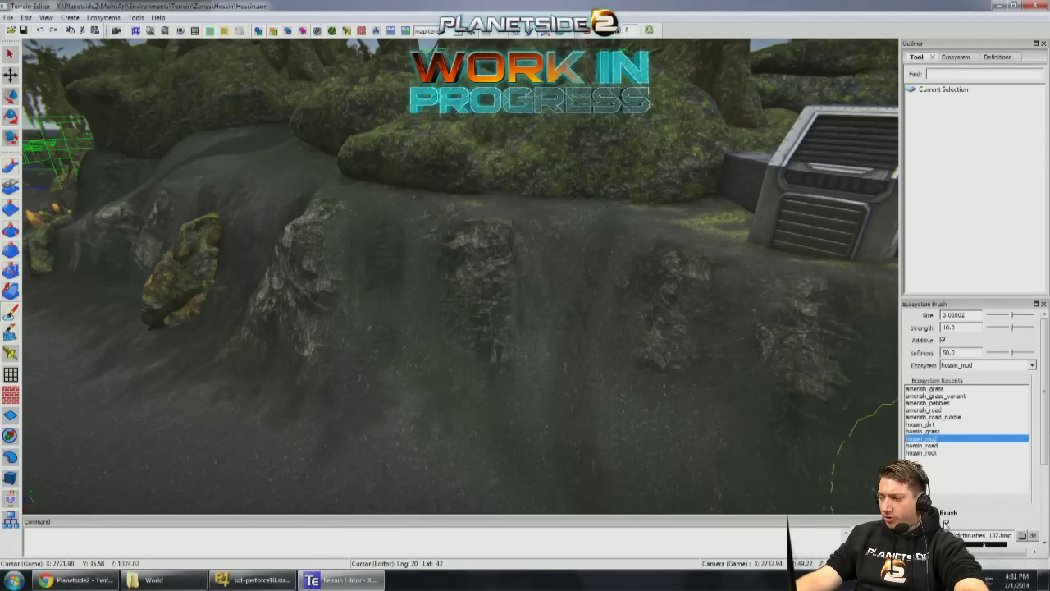
pyautogui.doubleClick(956, 327)
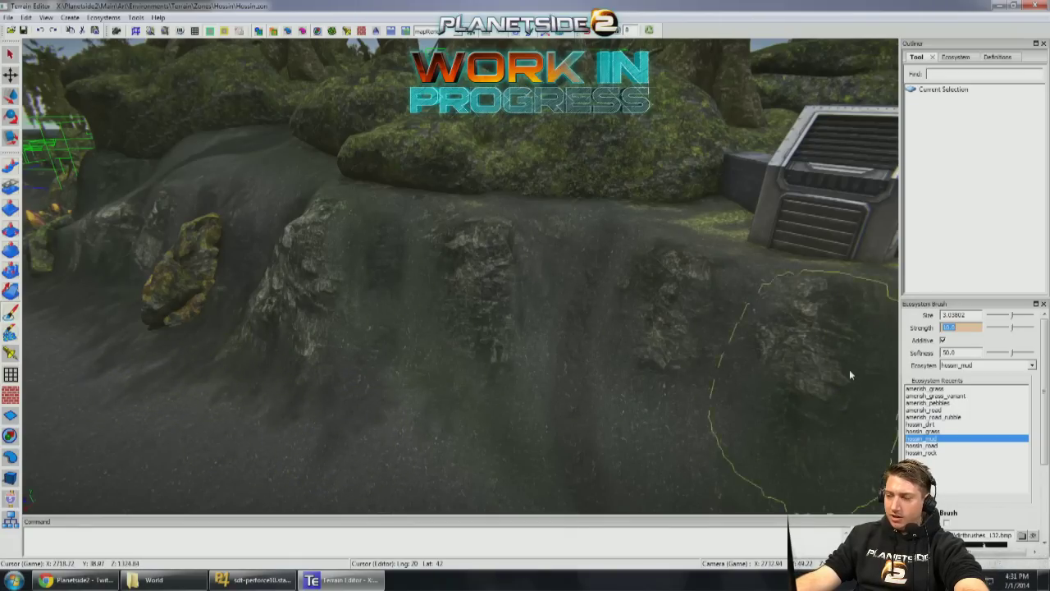
pyautogui.press('Return')
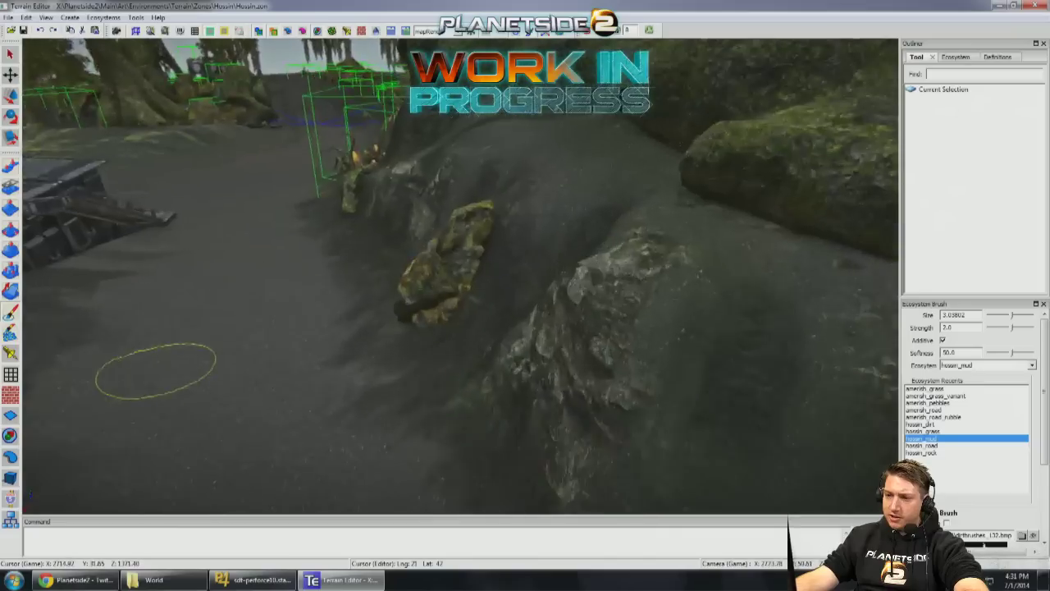
# Step: Paint hossin_mud around the rock patches and the mossy boulder on the slope with a brush size of about 2.7 to 3.4
pyautogui.scroll(-3, 465, 366)
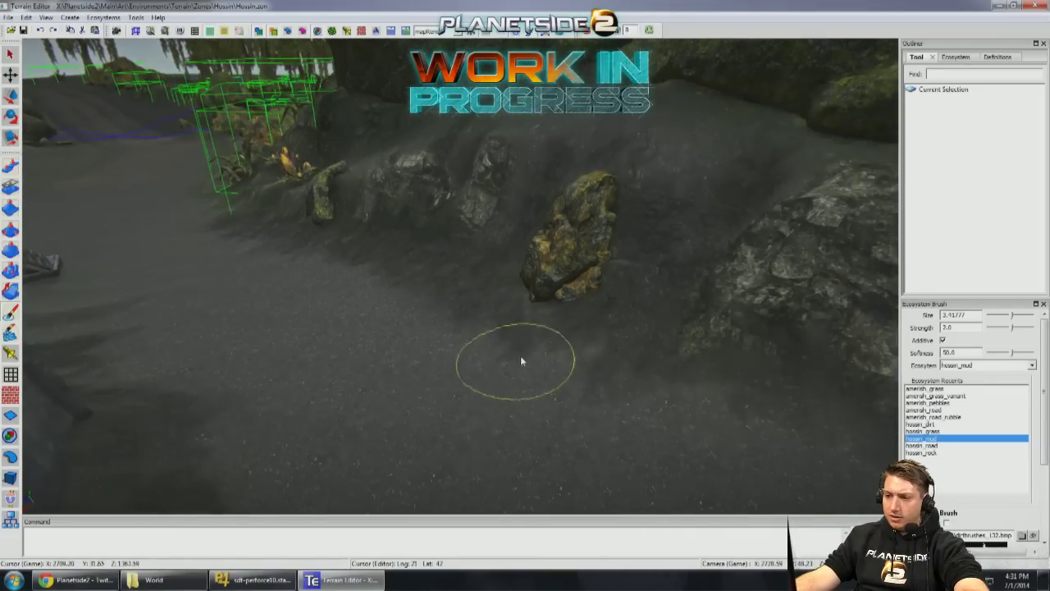
pyautogui.keyDown('alt'); pyautogui.moveTo(645, 387); pyautogui.dragTo(501, 330); pyautogui.keyUp('alt')
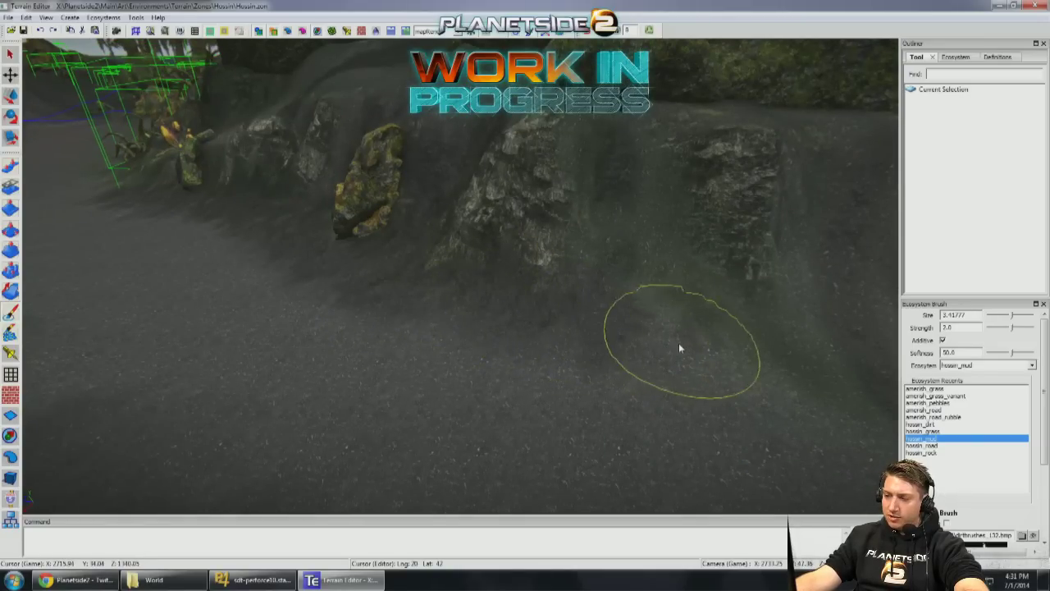
pyautogui.moveTo(717, 342)
pyautogui.keyDown('alt'); pyautogui.mouseDown()
pyautogui.moveTo(429, 323)
pyautogui.moveTo(523, 317)
pyautogui.moveTo(537, 336)
pyautogui.mouseUp(); pyautogui.keyUp('alt')
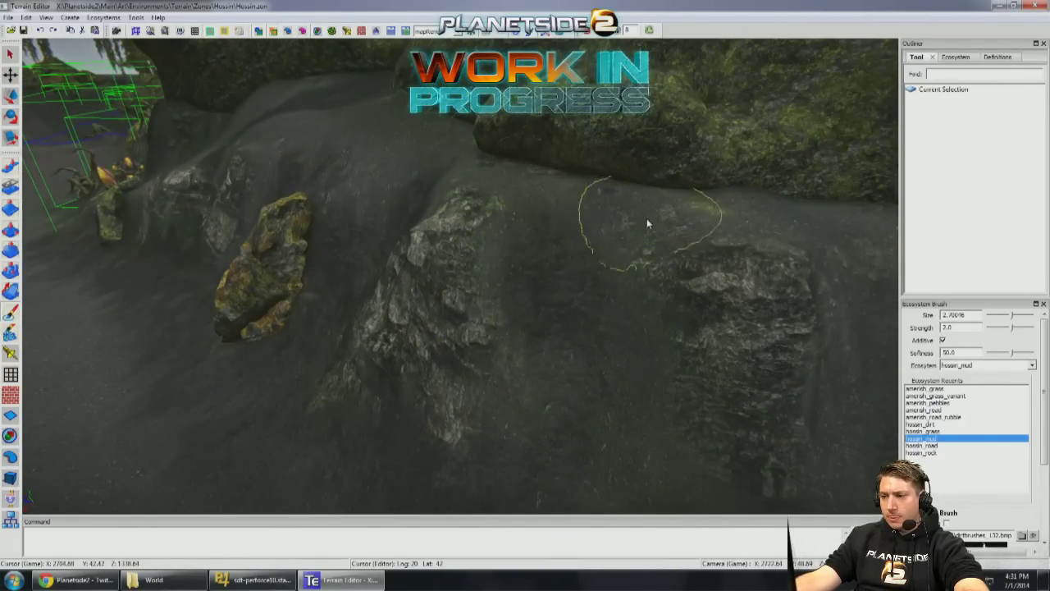
pyautogui.keyDown('alt'); pyautogui.moveTo(647, 222); pyautogui.dragTo(576, 286); pyautogui.keyUp('alt')
pyautogui.keyDown('alt'); pyautogui.moveTo(370, 253); pyautogui.dragTo(353, 280); pyautogui.keyUp('alt')
pyautogui.press(']')
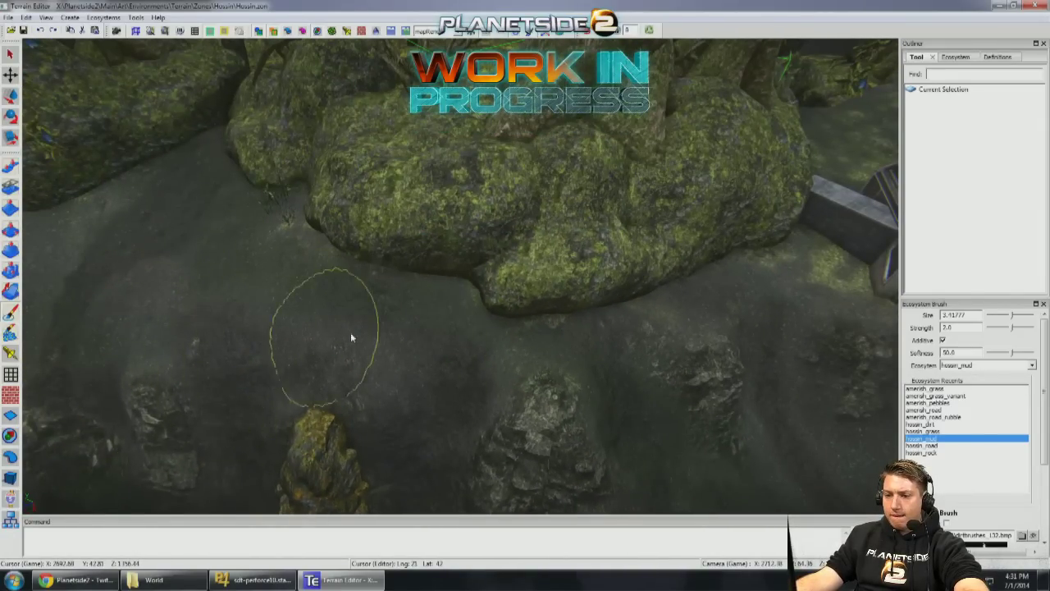
pyautogui.moveTo(352, 336)
pyautogui.keyDown('alt'); pyautogui.mouseDown()
pyautogui.moveTo(427, 386)
pyautogui.moveTo(394, 235)
pyautogui.moveTo(221, 217)
pyautogui.moveTo(317, 246)
pyautogui.moveTo(298, 434)
pyautogui.mouseUp(); pyautogui.keyUp('alt')
# Step: Paint hossin_rock on the slope just behind the upright mossy boulder with a brush size of about 2.4
pyautogui.click(922, 453)
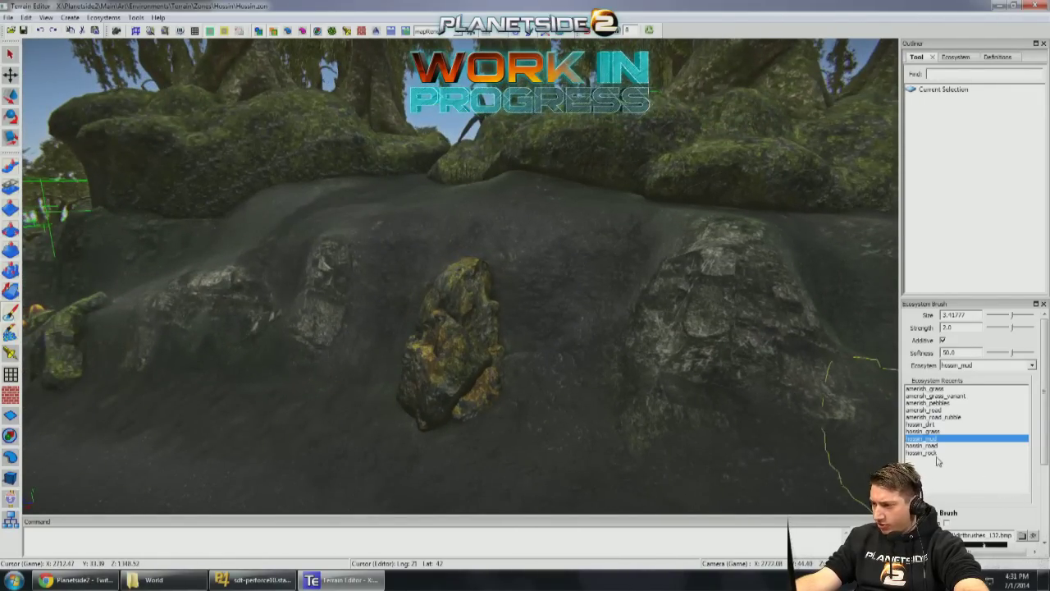
pyautogui.press('[')
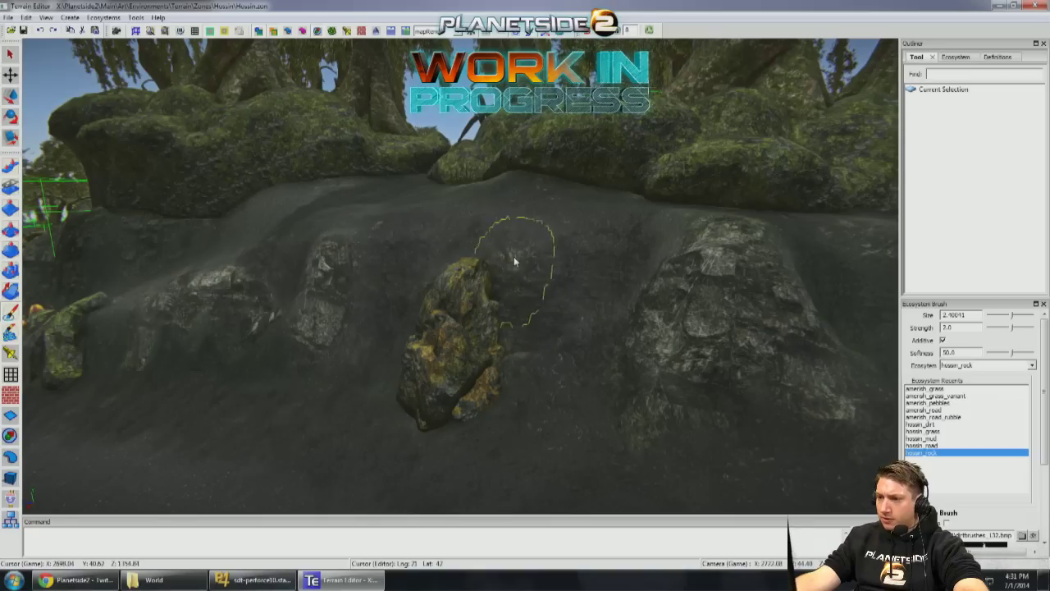
pyautogui.moveTo(490, 269)
pyautogui.keyDown('alt'); pyautogui.mouseDown()
pyautogui.moveTo(478, 298)
pyautogui.moveTo(422, 304)
pyautogui.moveTo(443, 307)
pyautogui.moveTo(497, 275)
pyautogui.moveTo(471, 310)
pyautogui.moveTo(478, 281)
pyautogui.mouseUp(); pyautogui.keyUp('alt')
# Step: Smooth the terrain around the rock patches below the metal wall structure with a Smooth Brush of size 4.0 and period 2.0
pyautogui.click(7, 188)
pyautogui.moveTo(107, 211)
pyautogui.keyDown('alt'); pyautogui.mouseDown()
pyautogui.moveTo(315, 257)
pyautogui.moveTo(347, 254)
pyautogui.moveTo(450, 286)
pyautogui.mouseUp(); pyautogui.keyUp('alt')
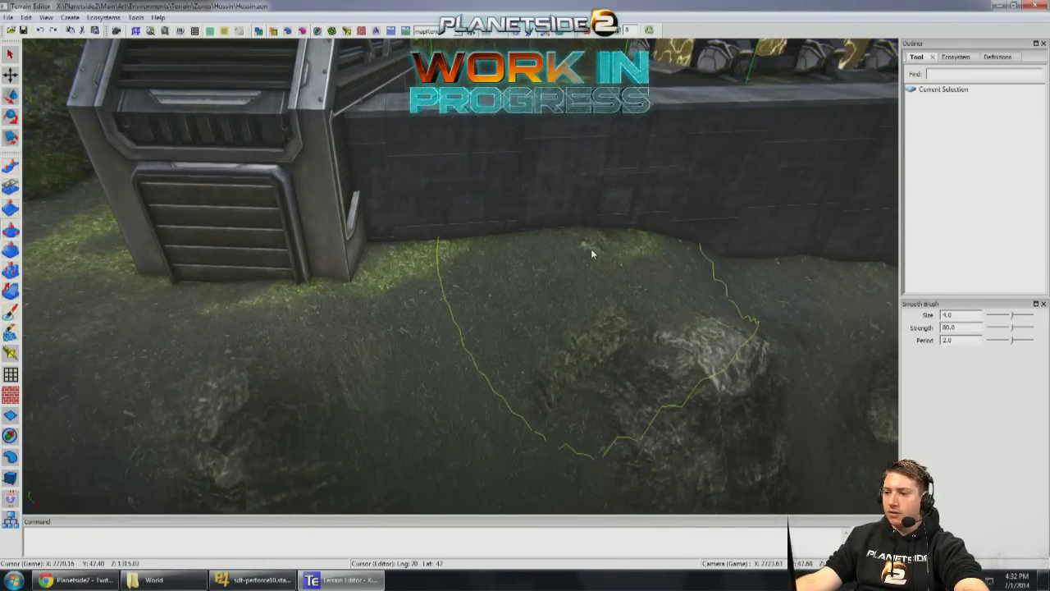
pyautogui.moveTo(514, 270)
pyautogui.keyDown('alt'); pyautogui.mouseDown()
pyautogui.moveTo(468, 275)
pyautogui.moveTo(434, 357)
pyautogui.moveTo(361, 374)
pyautogui.moveTo(336, 287)
pyautogui.moveTo(251, 303)
pyautogui.moveTo(238, 283)
pyautogui.moveTo(295, 282)
pyautogui.mouseUp(); pyautogui.keyUp('alt')
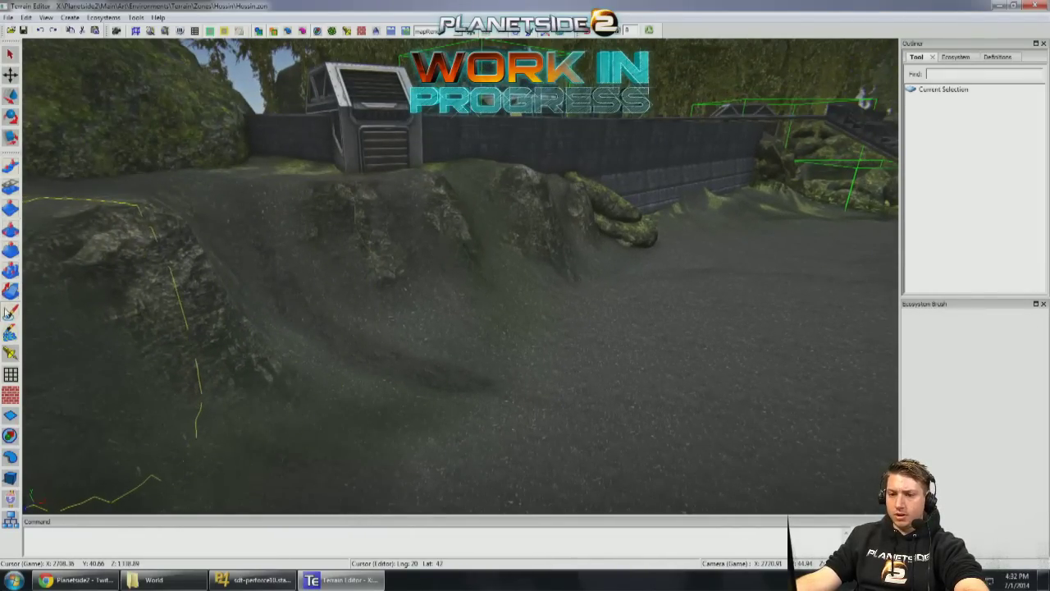
# Step: Paint hossin_mud between the rock patches and along the foot of the slope below the wall with a brush size of about 2.13
pyautogui.press('e')
pyautogui.moveTo(453, 350)
pyautogui.keyDown('alt'); pyautogui.mouseDown()
pyautogui.moveTo(487, 347)
pyautogui.moveTo(487, 335)
pyautogui.moveTo(876, 408)
pyautogui.moveTo(922, 439)
pyautogui.mouseUp(); pyautogui.keyUp('alt')
pyautogui.click(921, 438)
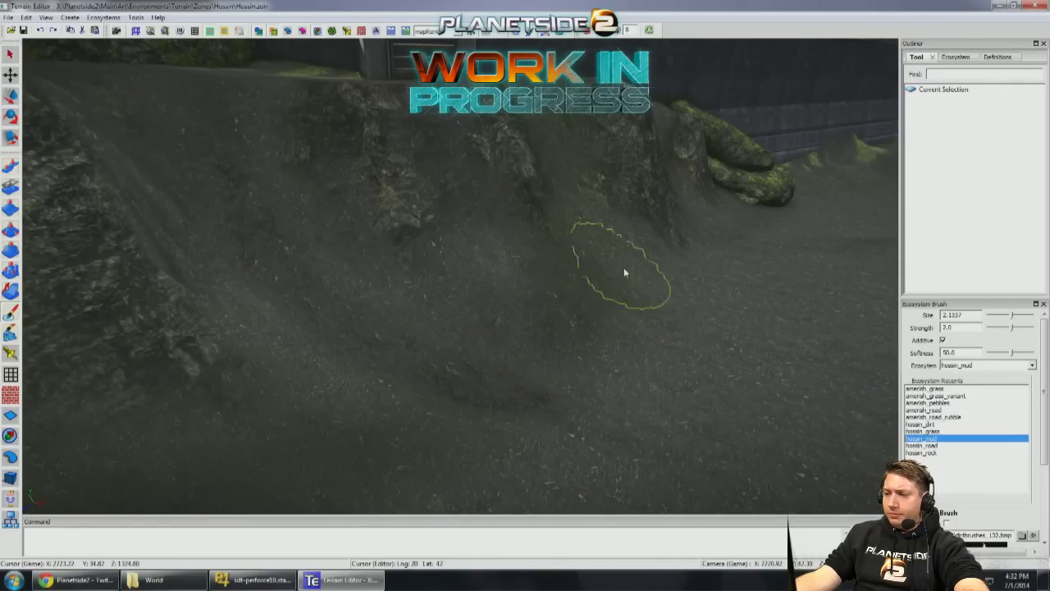
pyautogui.scroll(3, 443, 283)
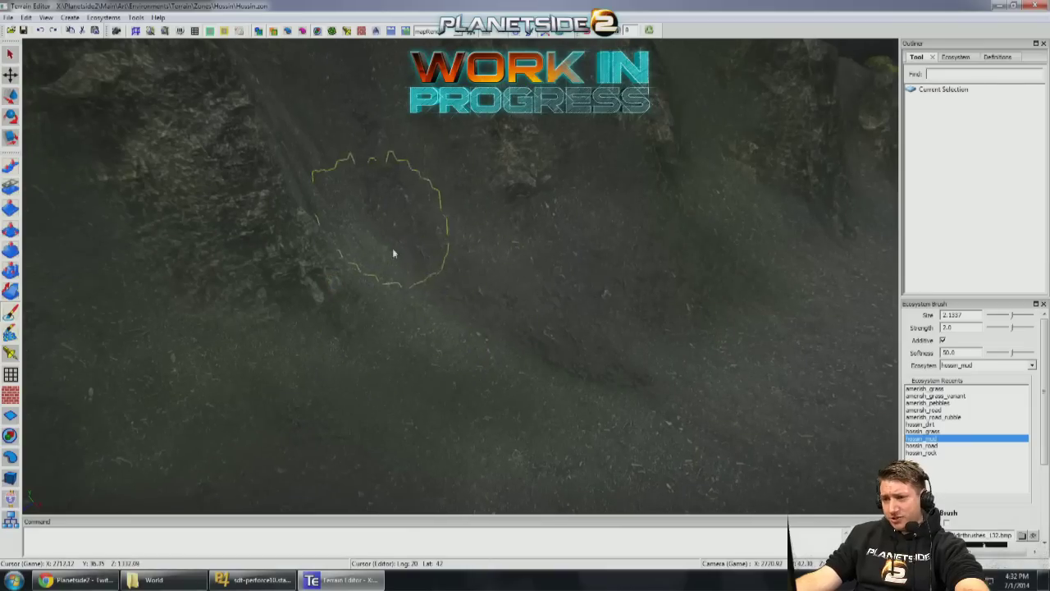
pyautogui.scroll(-3, 427, 304)
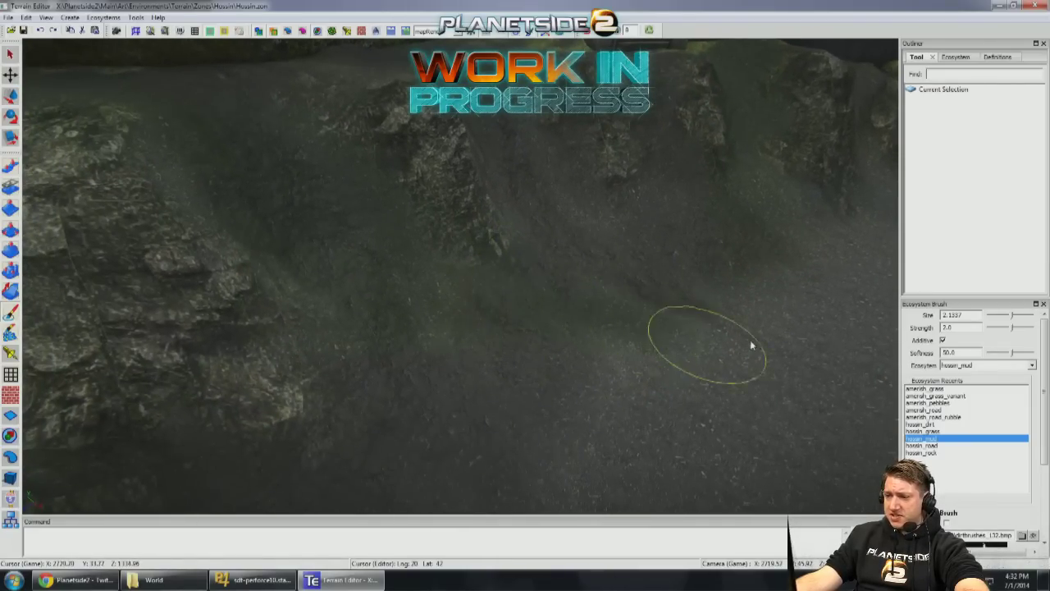
pyautogui.scroll(4, 550, 310)
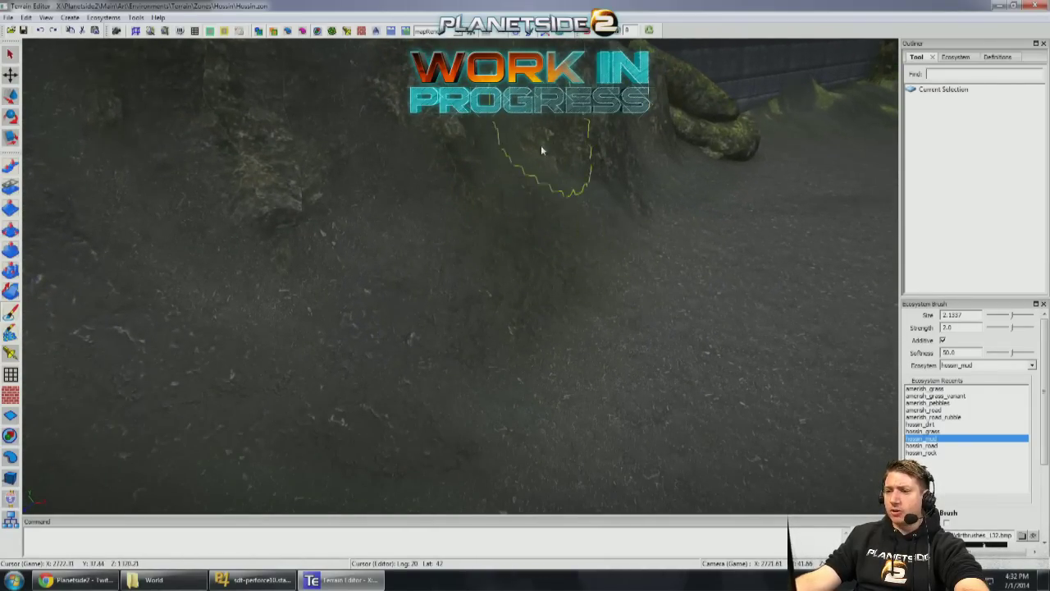
pyautogui.scroll(-4, 541, 147)
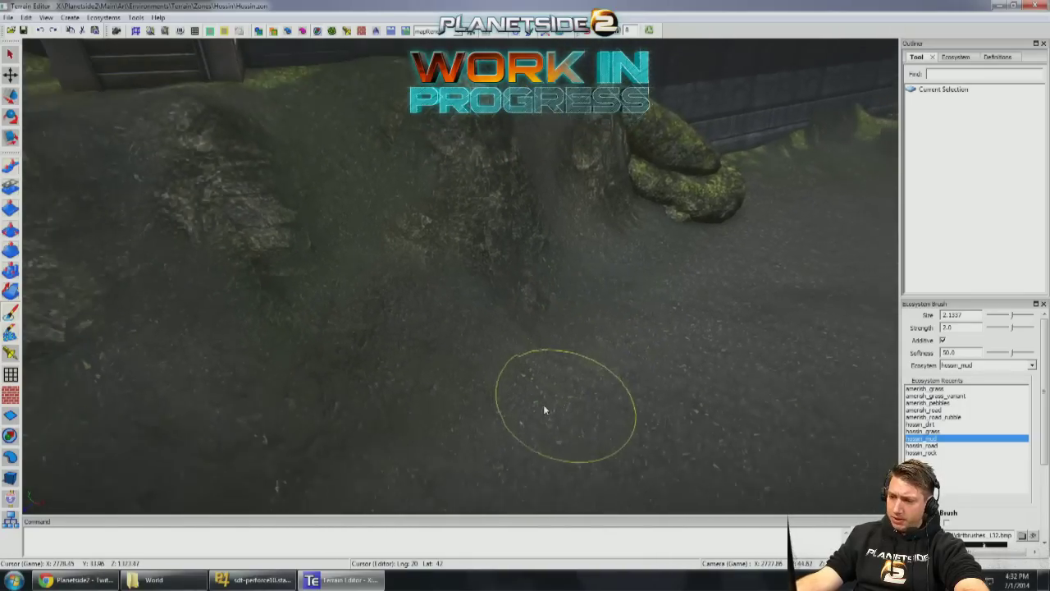
pyautogui.scroll(1, 543, 403)
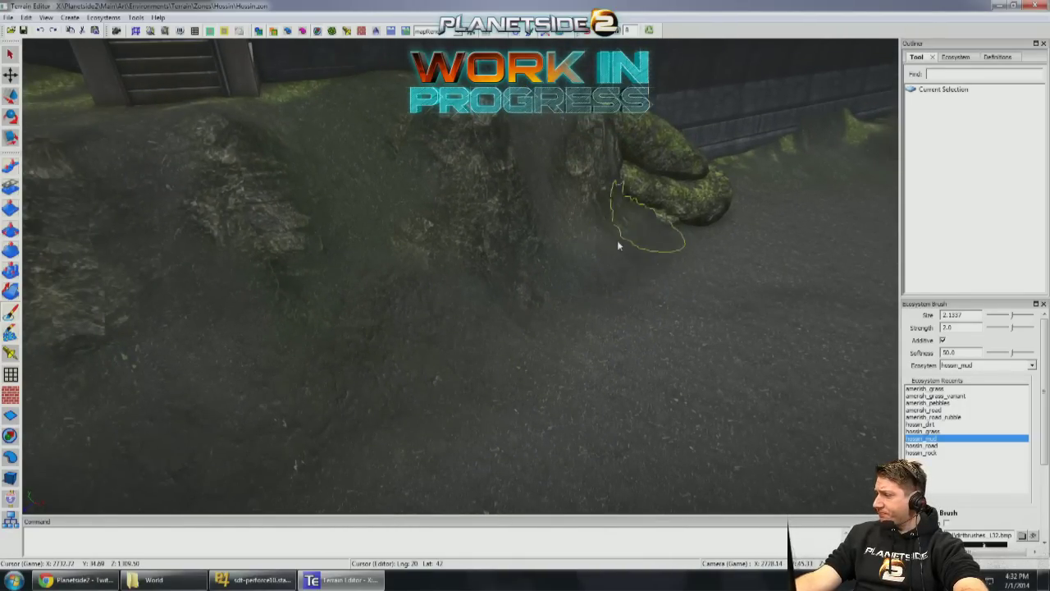
# Step: Paint hossin_mud around the two stacked mossy boulders and over the grassy ground along the base of the wall
pyautogui.scroll(3, 639, 226)
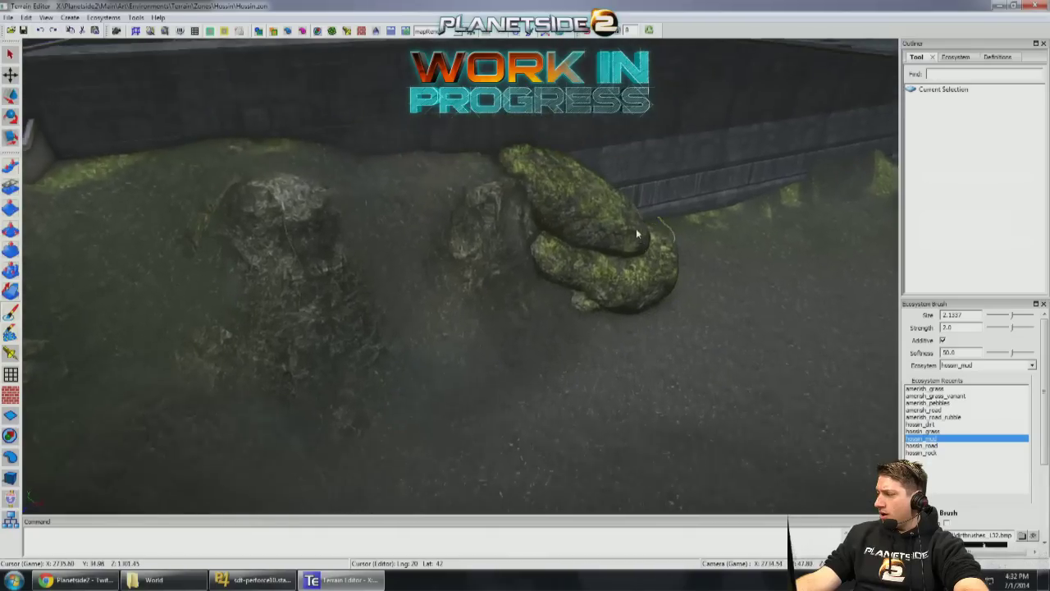
pyautogui.scroll(-2, 645, 279)
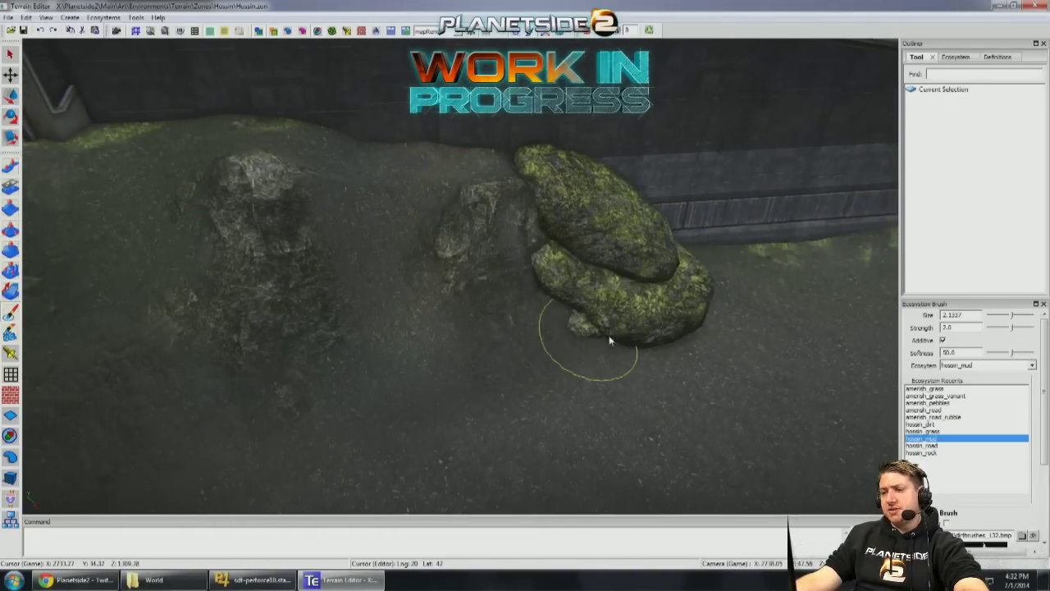
pyautogui.scroll(5, 687, 310)
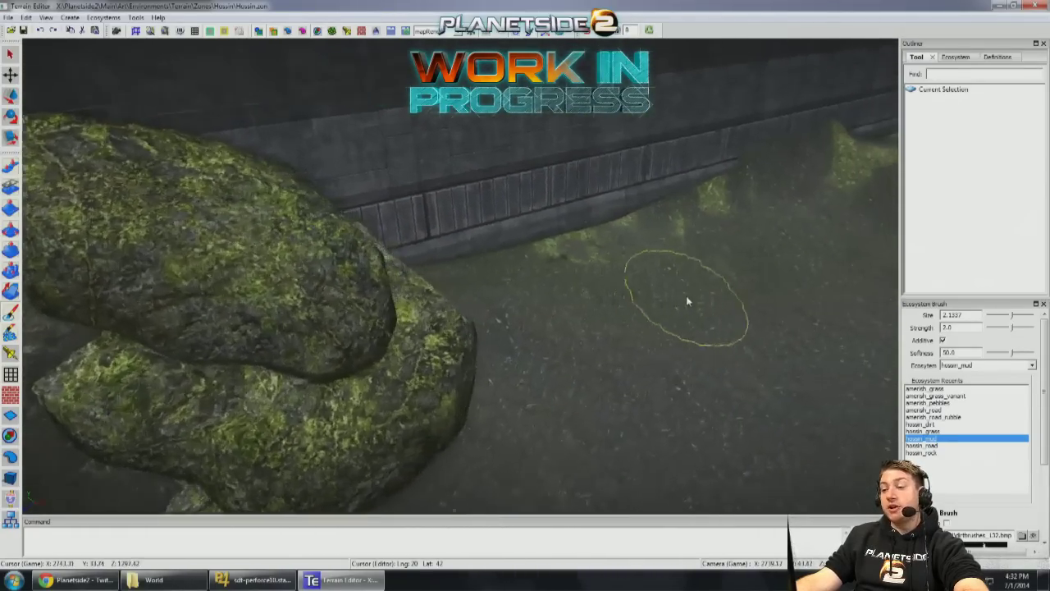
pyautogui.scroll(-3, 683, 293)
pyautogui.scroll(4, 659, 276)
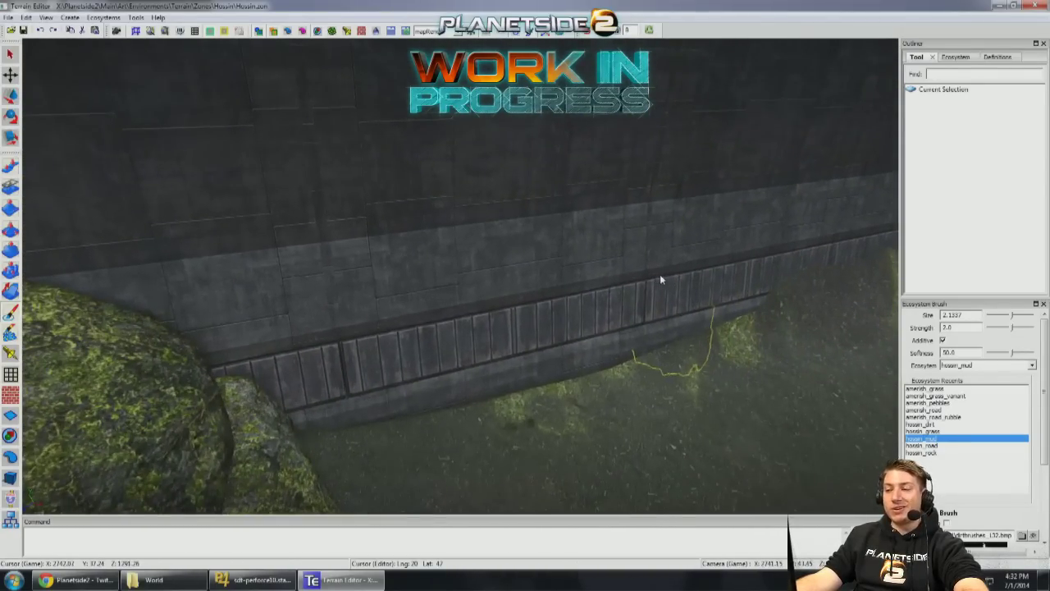
pyautogui.scroll(-1, 658, 274)
# Step: Lower the terrain mound against the base of the wall with the Pull Brush set to Down, size 4.0 and strength 50.0
pyautogui.press('p')
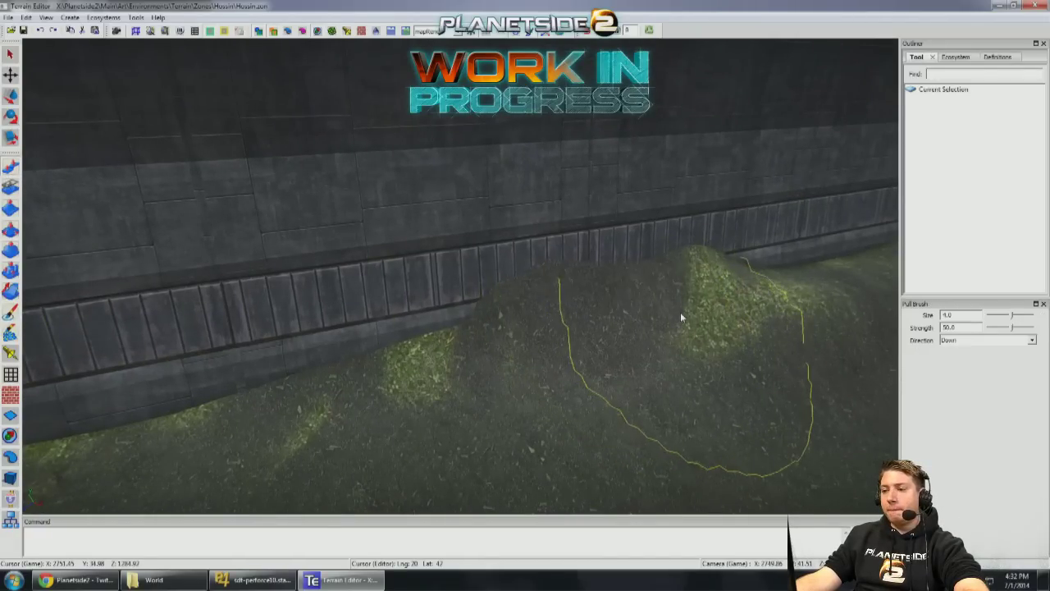
pyautogui.scroll(-4, 586, 345)
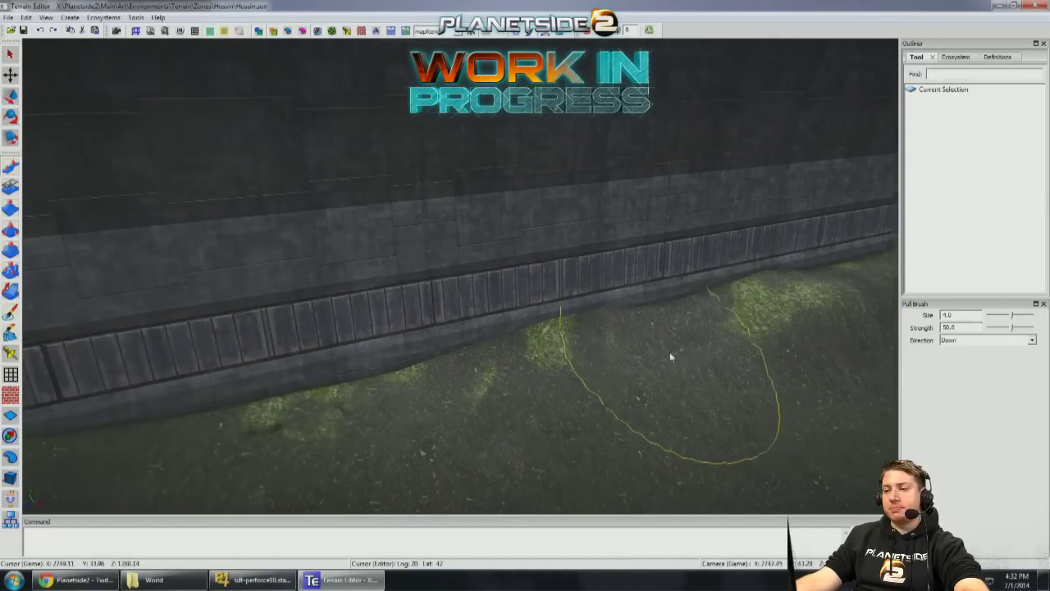
pyautogui.scroll(-5, 620, 354)
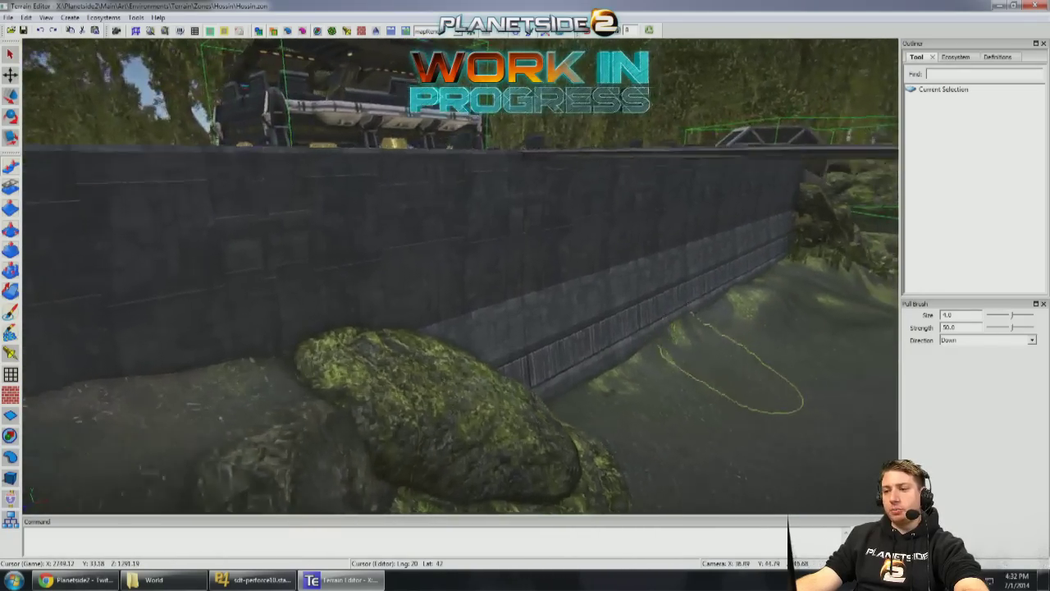
pyautogui.scroll(-5, 713, 394)
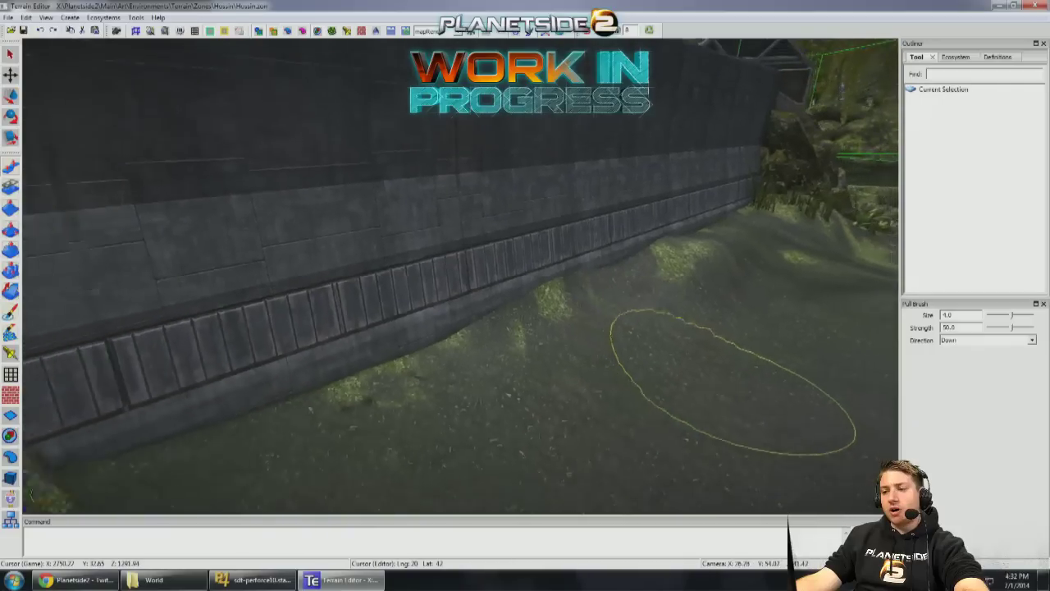
pyautogui.scroll(3, 451, 370)
# Step: Remove hossin_grass from the ground along the wall's base using the non-additive ecosystem brush at a size of about 2.4 to 3.0
pyautogui.press('e')
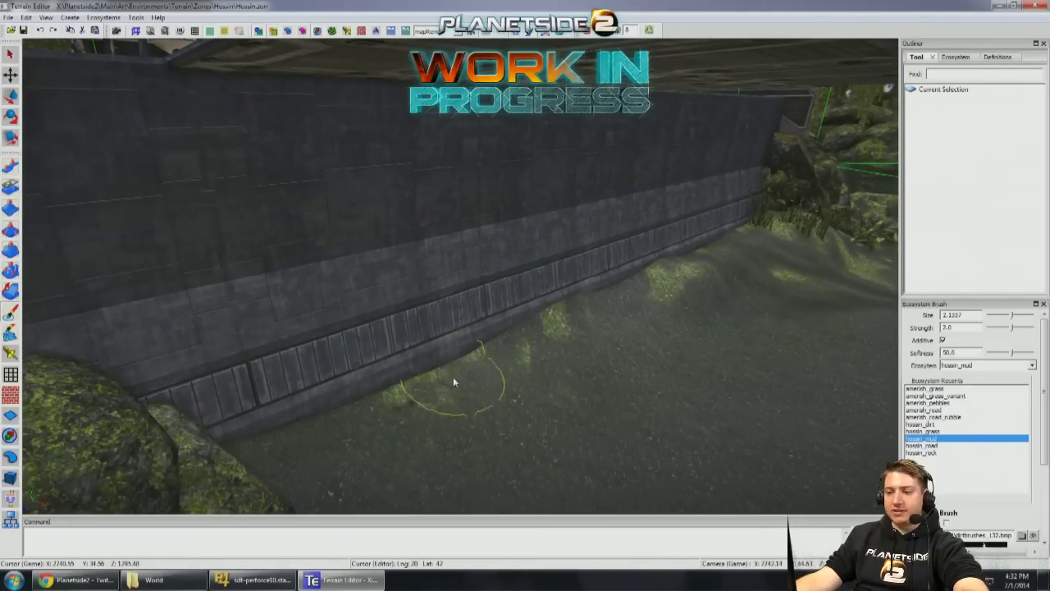
pyautogui.moveTo(452, 375)
pyautogui.mouseDown(button='middle')
pyautogui.moveTo(516, 346)
pyautogui.moveTo(575, 369)
pyautogui.moveTo(826, 403)
pyautogui.moveTo(870, 443)
pyautogui.moveTo(926, 449)
pyautogui.mouseUp(button='middle')
pyautogui.scroll(2, 495, 352)
pyautogui.click(923, 452)
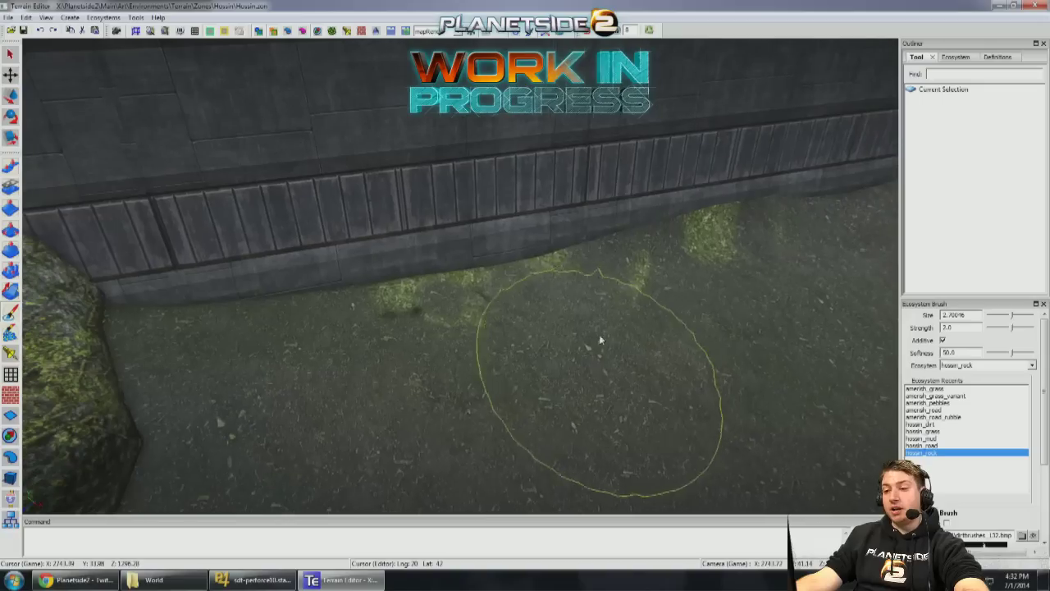
pyautogui.click(920, 438)
pyautogui.click(922, 431)
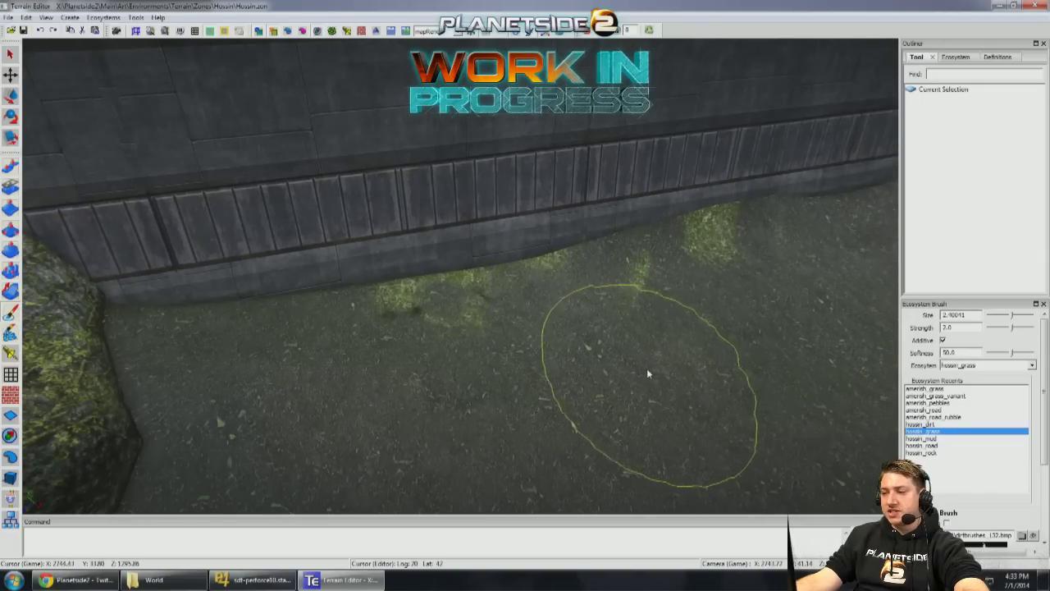
pyautogui.moveTo(613, 361)
pyautogui.mouseDown()
pyautogui.moveTo(413, 334)
pyautogui.moveTo(470, 332)
pyautogui.moveTo(480, 314)
pyautogui.moveTo(781, 267)
pyautogui.moveTo(660, 270)
pyautogui.moveTo(679, 266)
pyautogui.moveTo(486, 295)
pyautogui.moveTo(618, 288)
pyautogui.moveTo(704, 248)
pyautogui.moveTo(697, 265)
pyautogui.moveTo(598, 261)
pyautogui.moveTo(620, 244)
pyautogui.moveTo(478, 240)
pyautogui.moveTo(526, 251)
pyautogui.moveTo(456, 243)
pyautogui.moveTo(456, 231)
pyautogui.moveTo(675, 229)
pyautogui.moveTo(649, 214)
pyautogui.moveTo(669, 270)
pyautogui.moveTo(701, 258)
pyautogui.moveTo(622, 270)
pyautogui.moveTo(643, 258)
pyautogui.moveTo(478, 235)
pyautogui.moveTo(591, 232)
pyautogui.moveTo(735, 205)
pyautogui.moveTo(652, 194)
pyautogui.moveTo(635, 214)
pyautogui.moveTo(730, 229)
pyautogui.moveTo(659, 215)
pyautogui.moveTo(437, 217)
pyautogui.moveTo(558, 198)
pyautogui.moveTo(421, 228)
pyautogui.moveTo(143, 242)
pyautogui.moveTo(107, 274)
pyautogui.moveTo(85, 421)
pyautogui.moveTo(57, 440)
pyautogui.mouseUp()
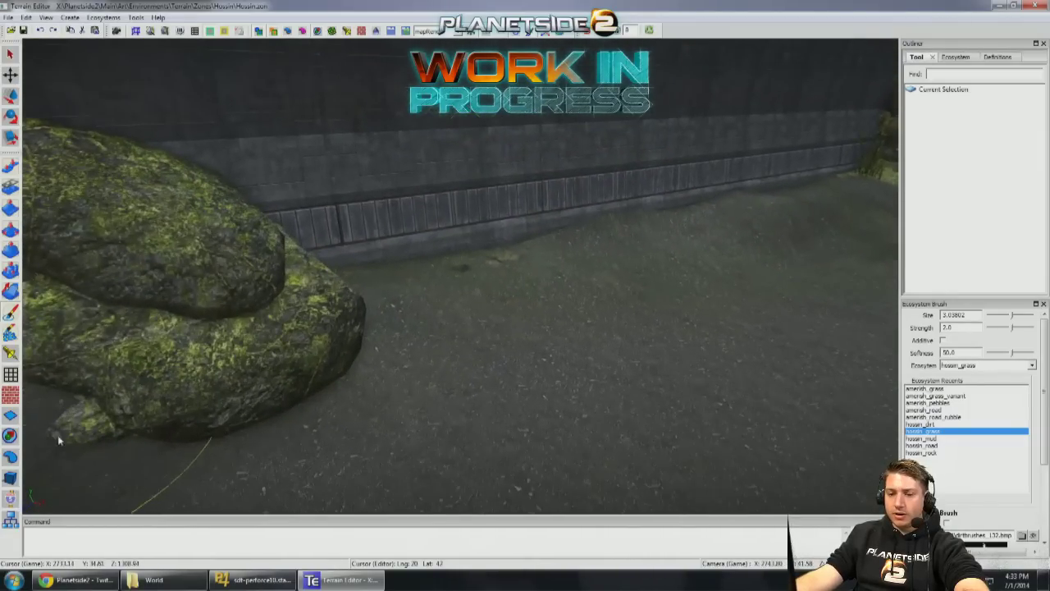
# Step: Place a Hossin_Props_Boulders06 boulder on the ground against the base of the wall
pyautogui.click(11, 477)
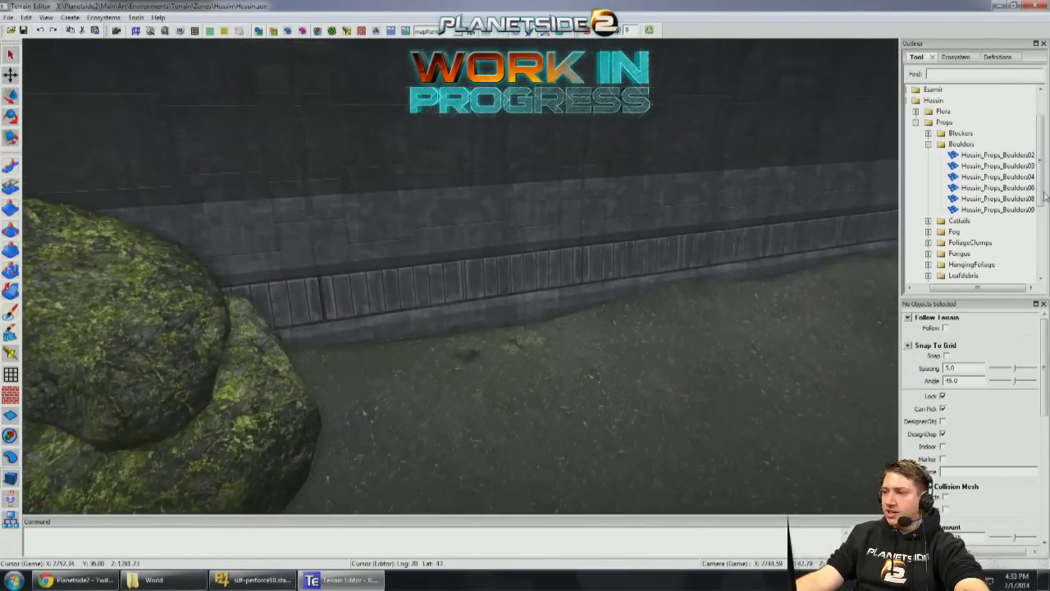
pyautogui.moveTo(508, 328); pyautogui.dragTo(624, 324)
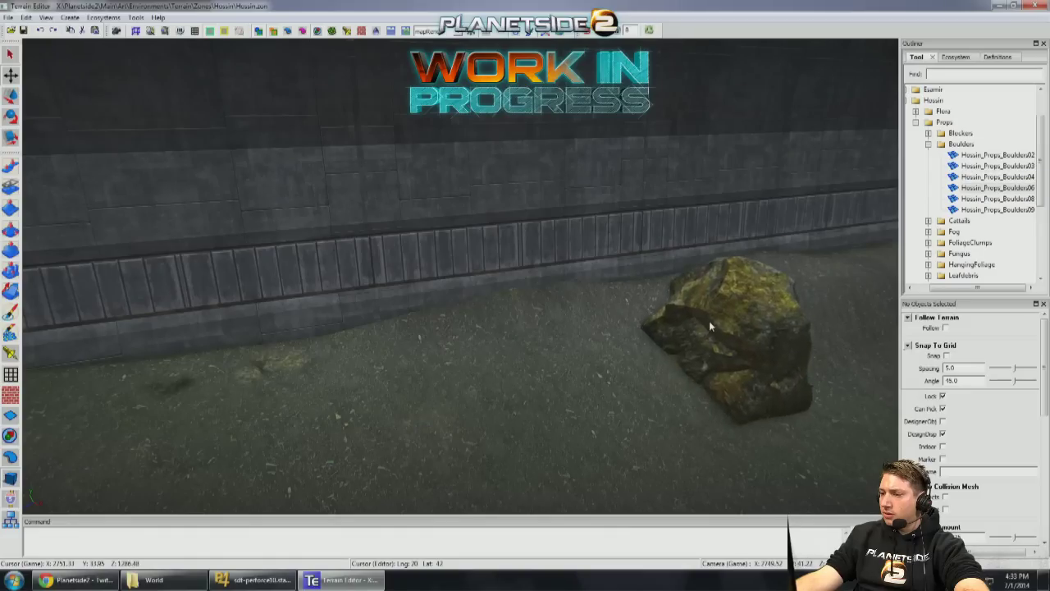
pyautogui.click(648, 297)
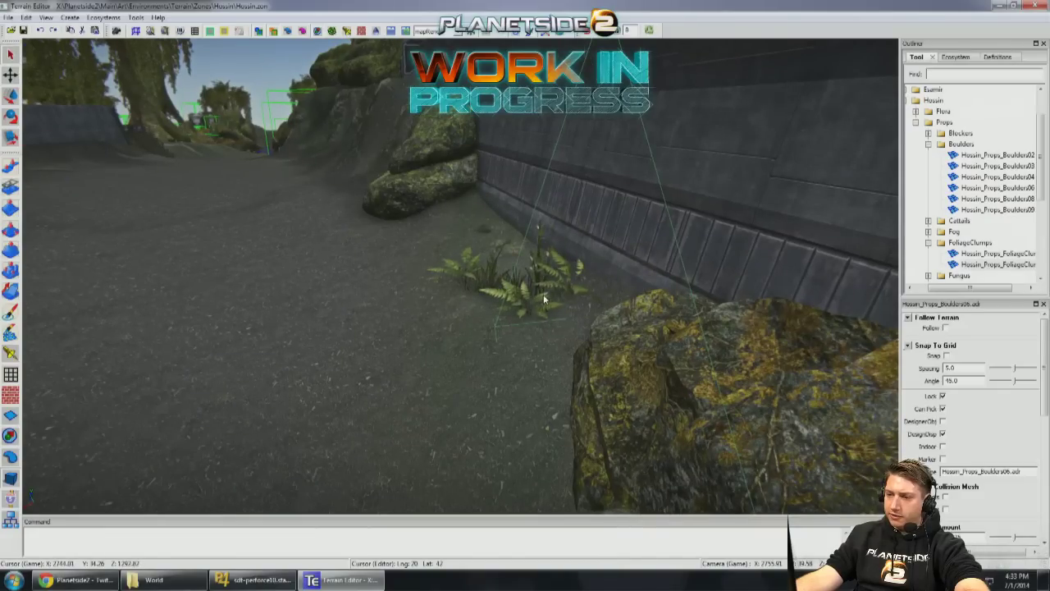
# Step: Add Hossin_Props_FoliageClumps_05 and FoliageClumps_04 ferns beside the new boulder at the wall and adjust their placement
pyautogui.click(543, 300)
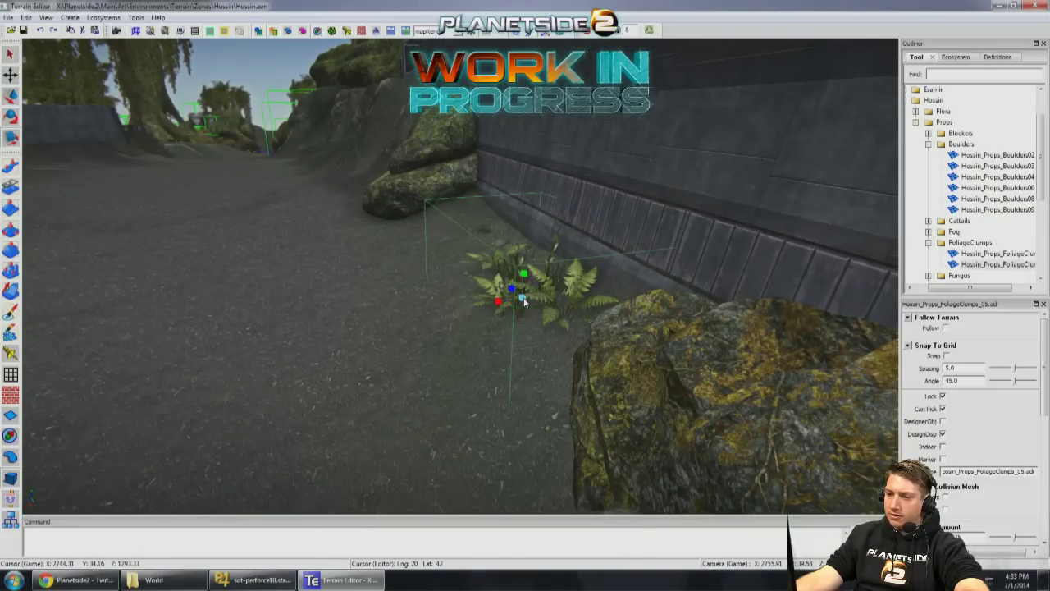
pyautogui.moveTo(530, 299); pyautogui.dragTo(525, 301)
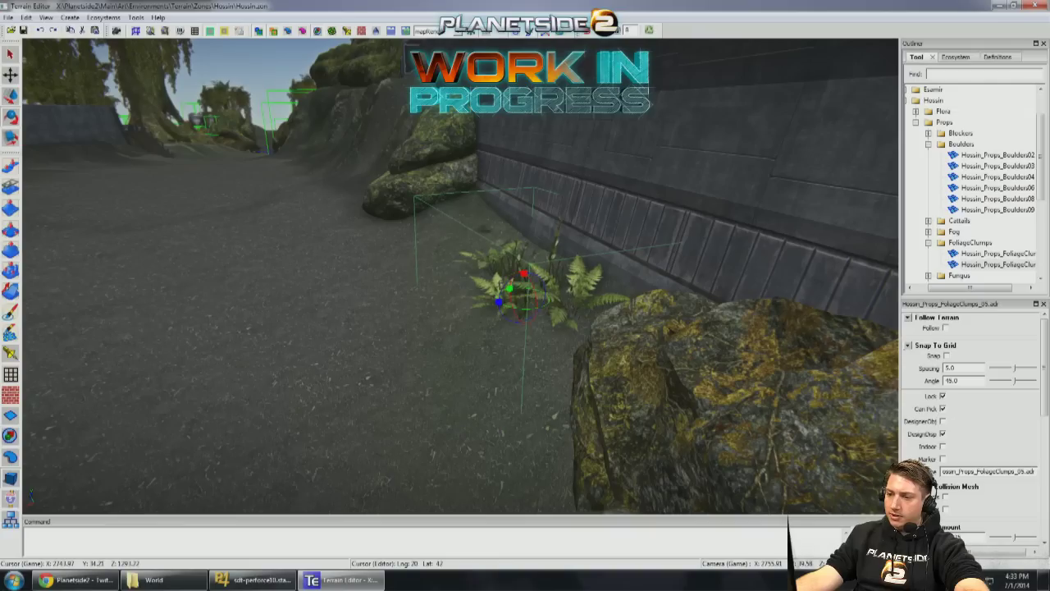
pyautogui.moveTo(525, 301); pyautogui.dragTo(568, 327, button='right')
pyautogui.click(548, 326)
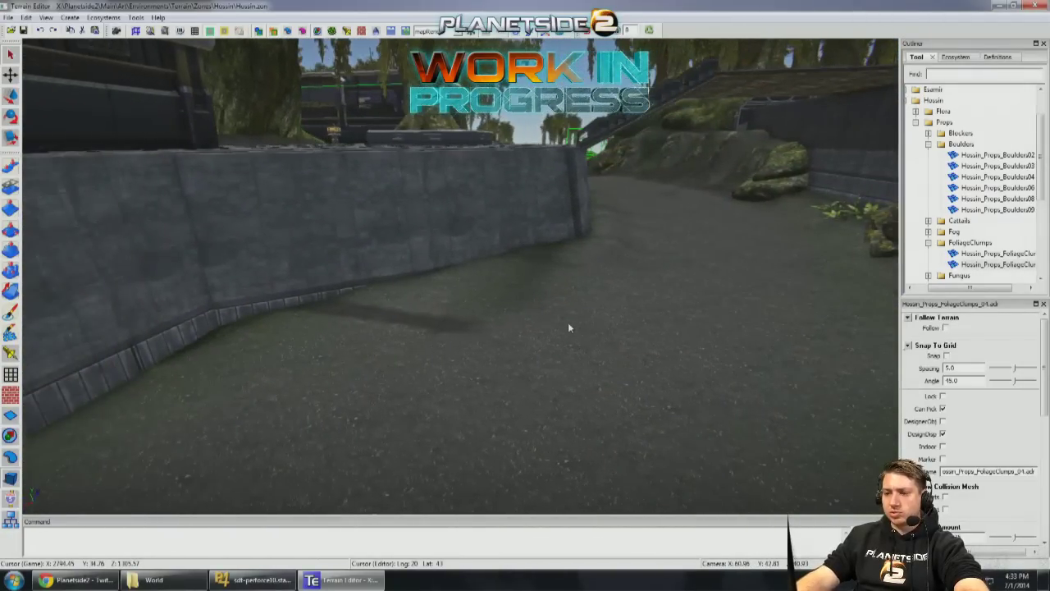
# Step: Paint hossin_dirt and hossin_mud on the ground along the wall's base with the additive ecosystem brush at sizes of about 3.4 to 4.9
pyautogui.click(11, 332)
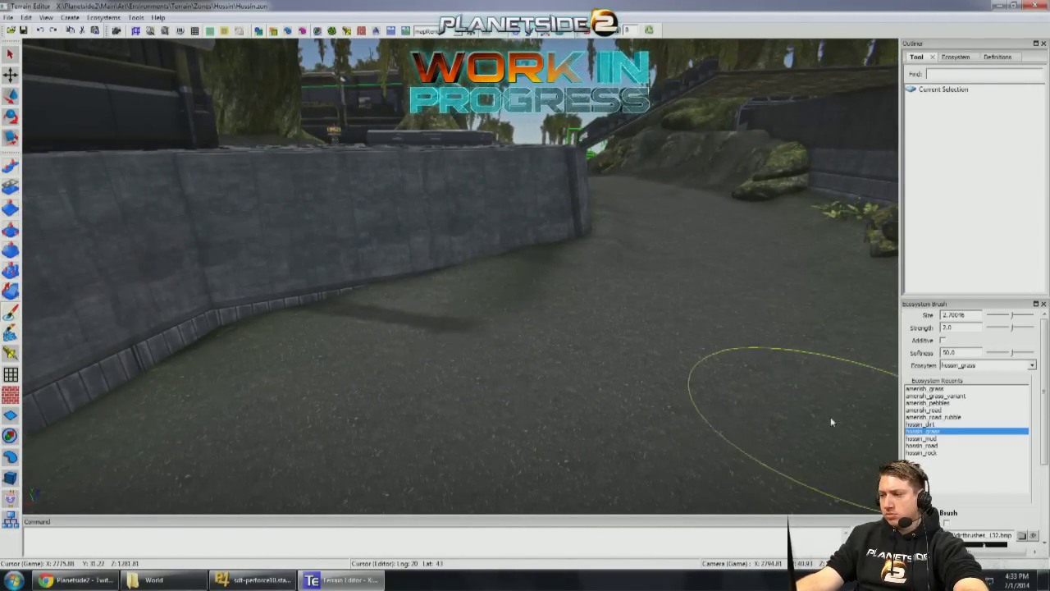
pyautogui.click(922, 424)
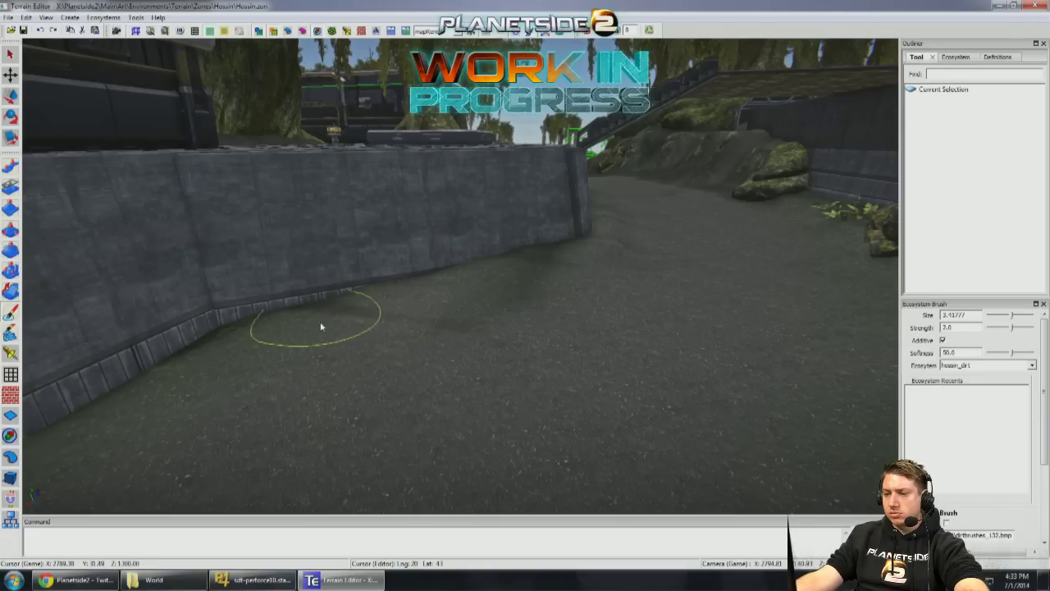
pyautogui.click(922, 438)
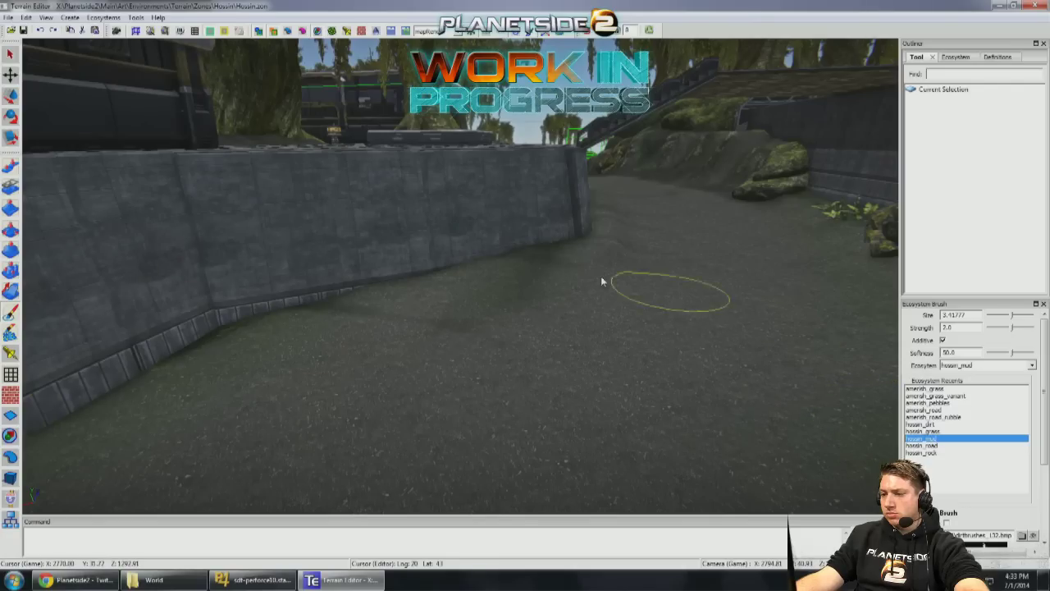
pyautogui.scroll(-3, 380, 302)
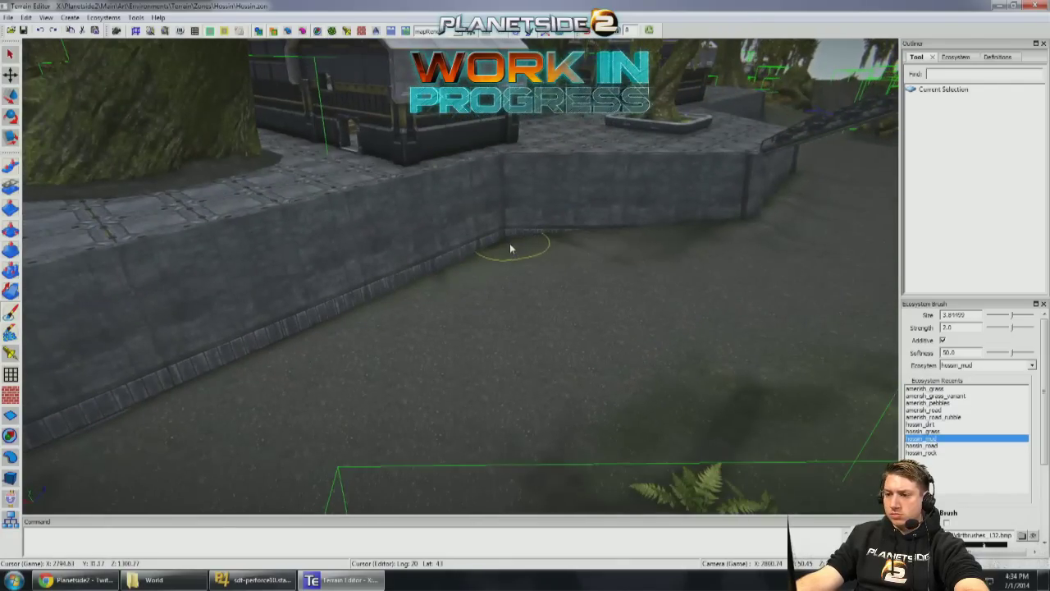
pyautogui.scroll(3, 276, 328)
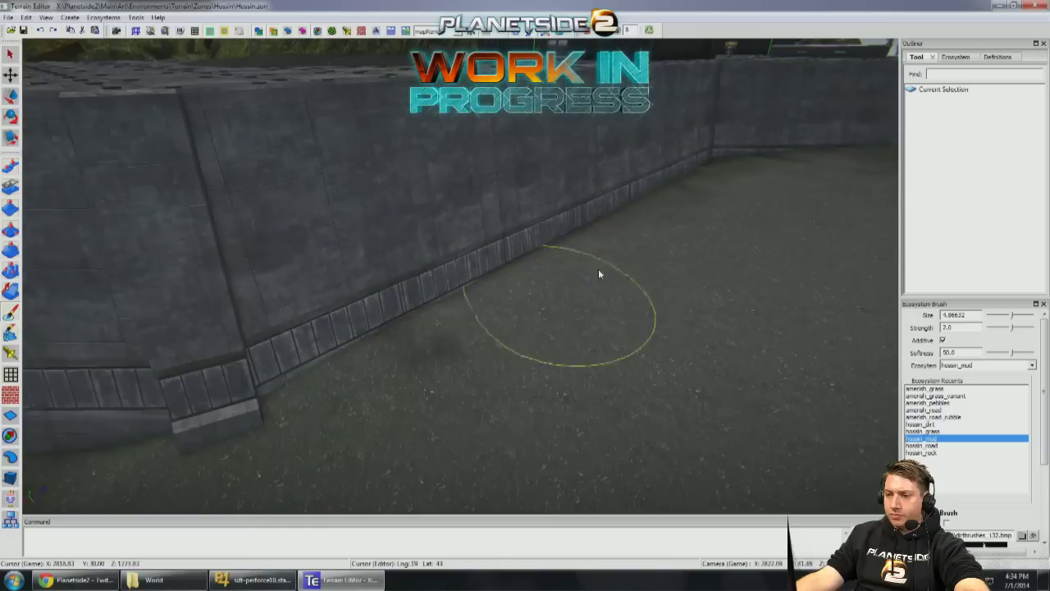
pyautogui.scroll(-3, 492, 325)
pyautogui.scroll(2, 543, 320)
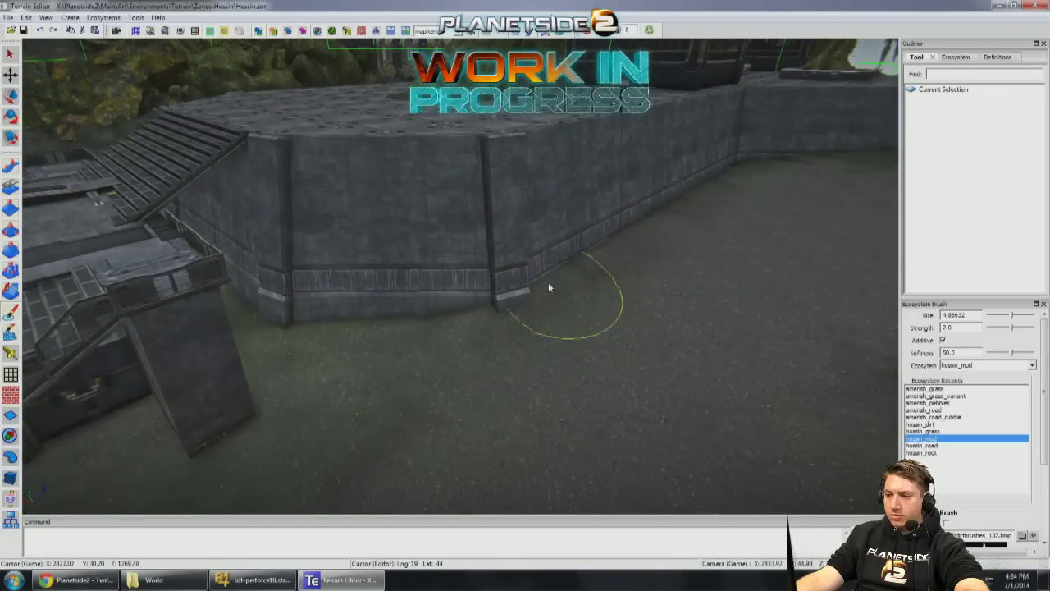
# Step: Raise the ground along the base of the long wall with the Hill Brush at size 4.0 and strength 2.0
pyautogui.moveTo(642, 214); pyautogui.dragTo(17, 209, button='middle')
pyautogui.click(11, 209)
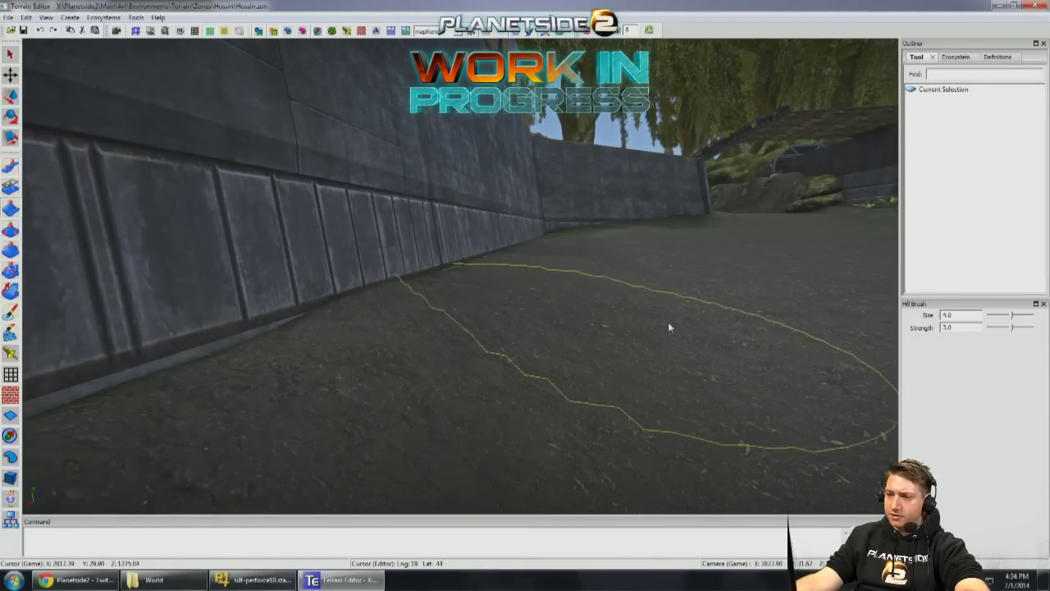
pyautogui.click(949, 328)
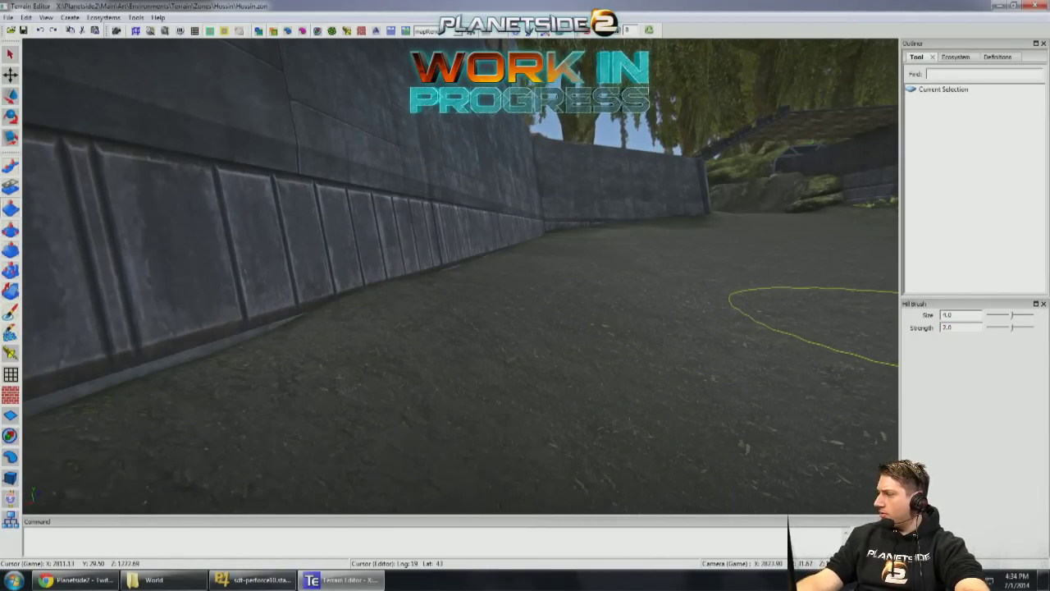
pyautogui.moveTo(480, 228)
pyautogui.mouseDown(button='middle')
pyautogui.moveTo(481, 218)
pyautogui.moveTo(349, 287)
pyautogui.moveTo(342, 311)
pyautogui.moveTo(366, 293)
pyautogui.moveTo(326, 342)
pyautogui.moveTo(398, 322)
pyautogui.moveTo(384, 343)
pyautogui.mouseUp(button='middle')
pyautogui.moveTo(371, 381)
pyautogui.mouseDown(button='middle')
pyautogui.moveTo(381, 345)
pyautogui.moveTo(413, 319)
pyautogui.moveTo(406, 344)
pyautogui.moveTo(415, 339)
pyautogui.moveTo(374, 359)
pyautogui.mouseUp(button='middle')
pyautogui.moveTo(419, 328)
pyautogui.mouseDown(button='middle')
pyautogui.moveTo(410, 336)
pyautogui.moveTo(408, 301)
pyautogui.moveTo(387, 315)
pyautogui.mouseUp(button='middle')
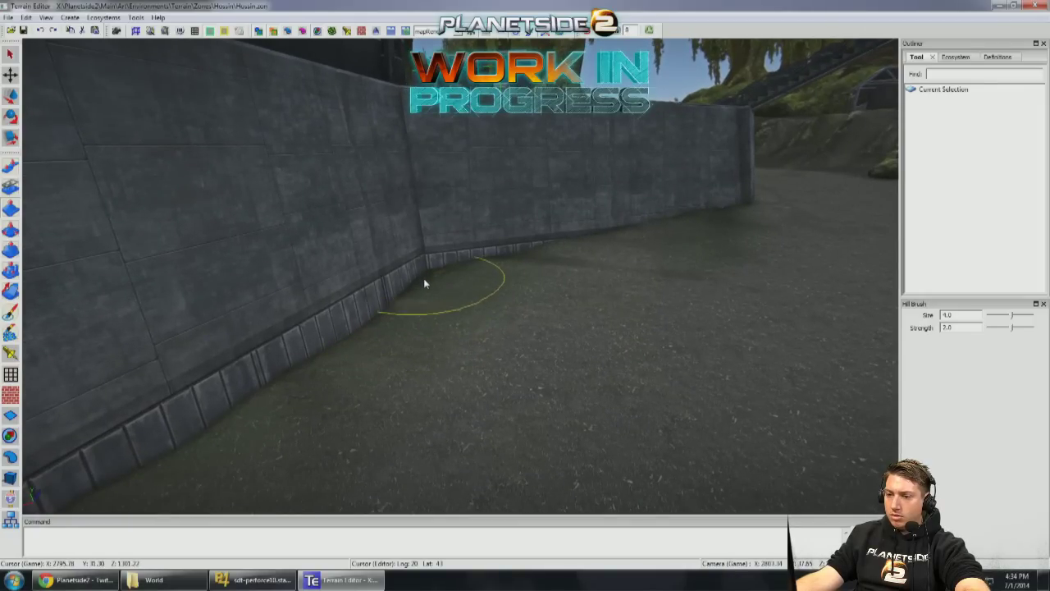
# Step: Build up the ground at the wall's inner corner and along the adjoining wall to cover its base trim
pyautogui.moveTo(326, 345); pyautogui.dragTo(473, 294, button='middle')
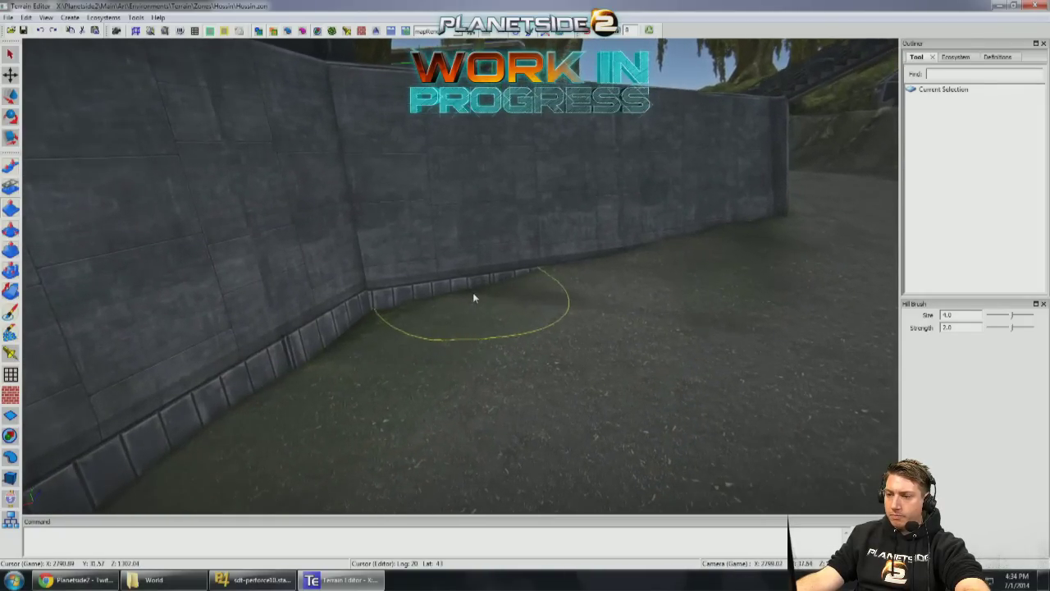
pyautogui.moveTo(358, 321)
pyautogui.mouseDown(button='middle')
pyautogui.moveTo(401, 322)
pyautogui.moveTo(526, 276)
pyautogui.mouseUp(button='middle')
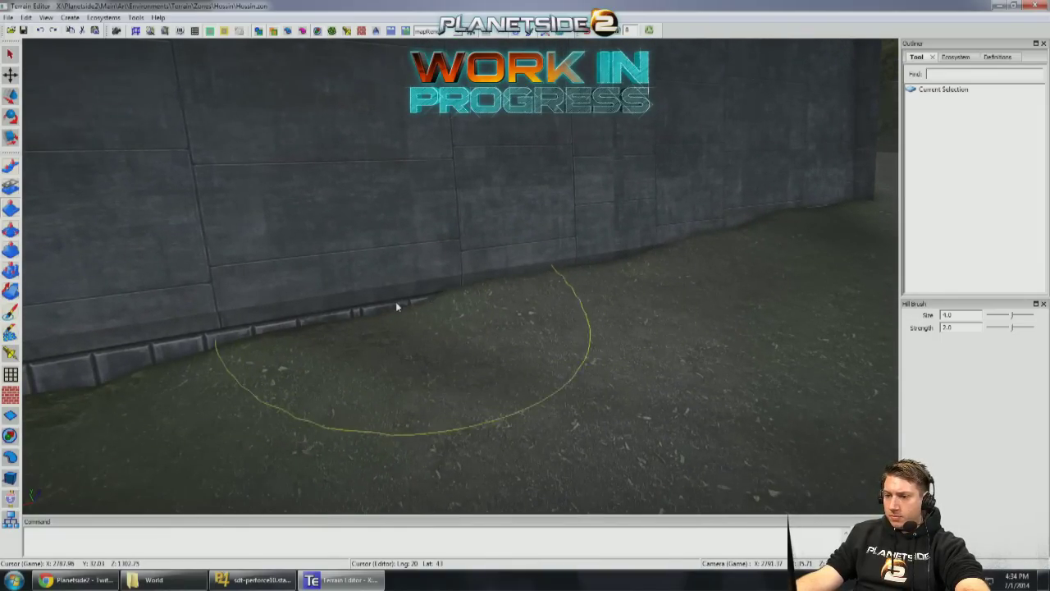
pyautogui.moveTo(162, 331)
pyautogui.mouseDown(button='right')
pyautogui.moveTo(285, 321)
pyautogui.moveTo(194, 383)
pyautogui.moveTo(340, 320)
pyautogui.moveTo(316, 345)
pyautogui.mouseUp(button='right')
pyautogui.moveTo(446, 296)
pyautogui.mouseDown(button='right')
pyautogui.moveTo(495, 293)
pyautogui.moveTo(407, 313)
pyautogui.moveTo(429, 312)
pyautogui.mouseUp(button='right')
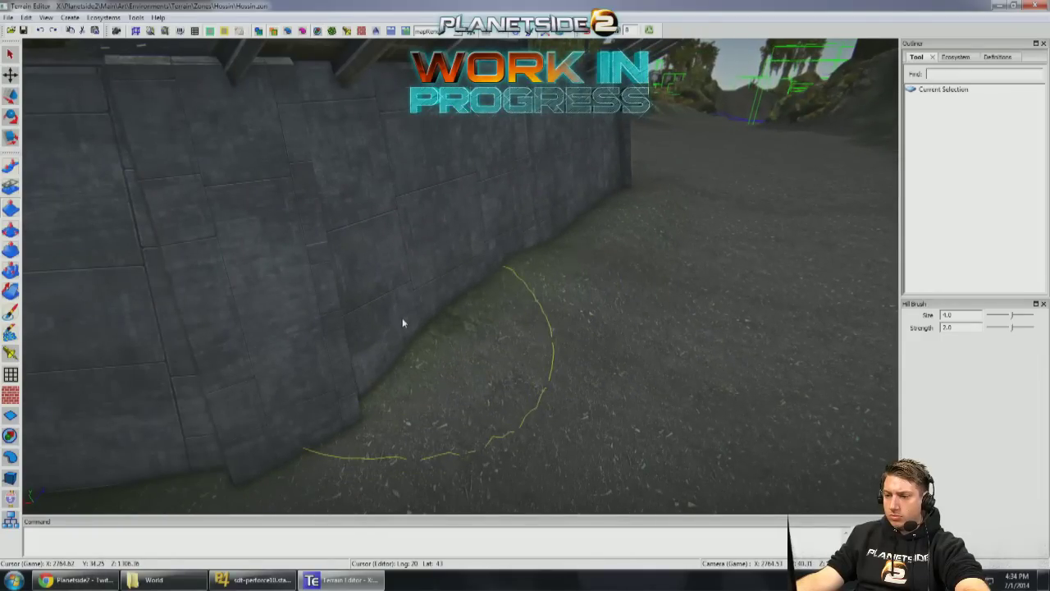
# Step: Smooth the raised ground beside the wall under the ramp with the Smooth Brush at size 4.0, strength 80.0 and period 2.0
pyautogui.moveTo(323, 385)
pyautogui.mouseDown(button='right')
pyautogui.moveTo(368, 373)
pyautogui.moveTo(109, 286)
pyautogui.moveTo(173, 317)
pyautogui.moveTo(11, 233)
pyautogui.mouseUp(button='right')
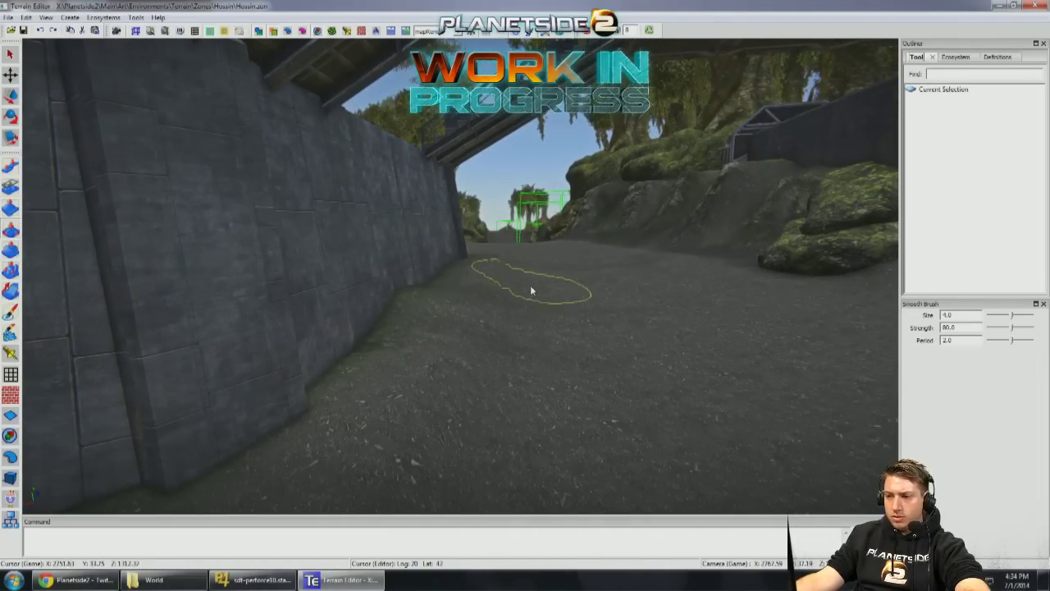
pyautogui.moveTo(496, 367)
pyautogui.mouseDown(button='right')
pyautogui.moveTo(524, 310)
pyautogui.moveTo(478, 344)
pyautogui.mouseUp(button='right')
pyautogui.moveTo(531, 305)
pyautogui.mouseDown(button='right')
pyautogui.moveTo(422, 312)
pyautogui.moveTo(292, 343)
pyautogui.moveTo(53, 192)
pyautogui.mouseUp(button='right')
# Step: Raise more ground along the wall with the Hill Brush, and remove hossin_road there with the non-additive ecosystem brush at size about 3.0
pyautogui.click(11, 208)
pyautogui.moveTo(437, 223)
pyautogui.mouseDown(button='right')
pyautogui.moveTo(442, 236)
pyautogui.moveTo(506, 257)
pyautogui.moveTo(654, 237)
pyautogui.moveTo(567, 300)
pyautogui.mouseUp(button='right')
pyautogui.moveTo(332, 339)
pyautogui.mouseDown(button='right')
pyautogui.moveTo(528, 286)
pyautogui.moveTo(464, 297)
pyautogui.moveTo(345, 272)
pyautogui.moveTo(526, 271)
pyautogui.mouseUp(button='right')
pyautogui.click(11, 313)
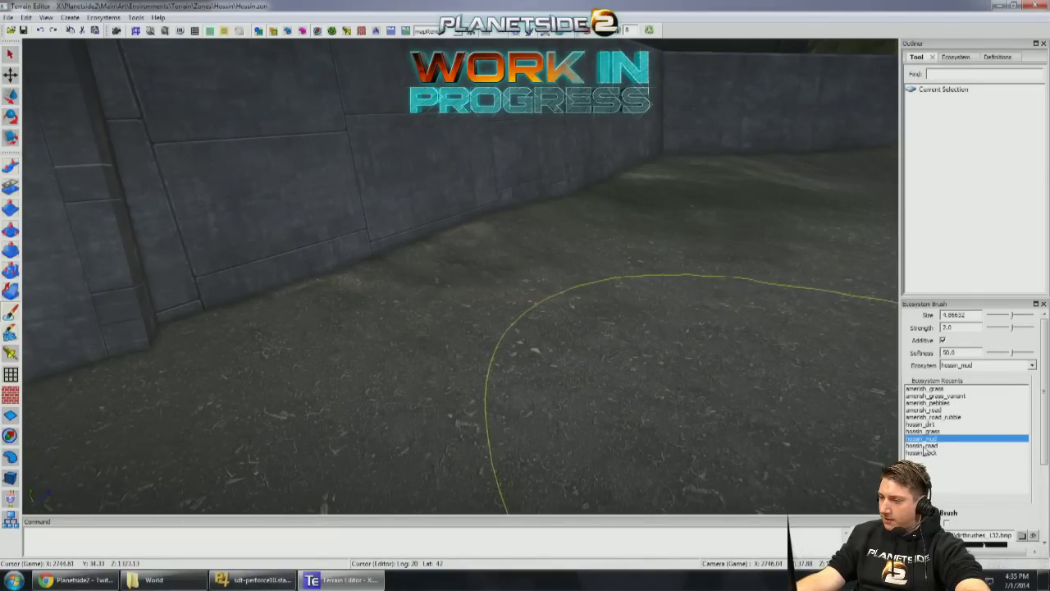
pyautogui.scroll(-2, 518, 327)
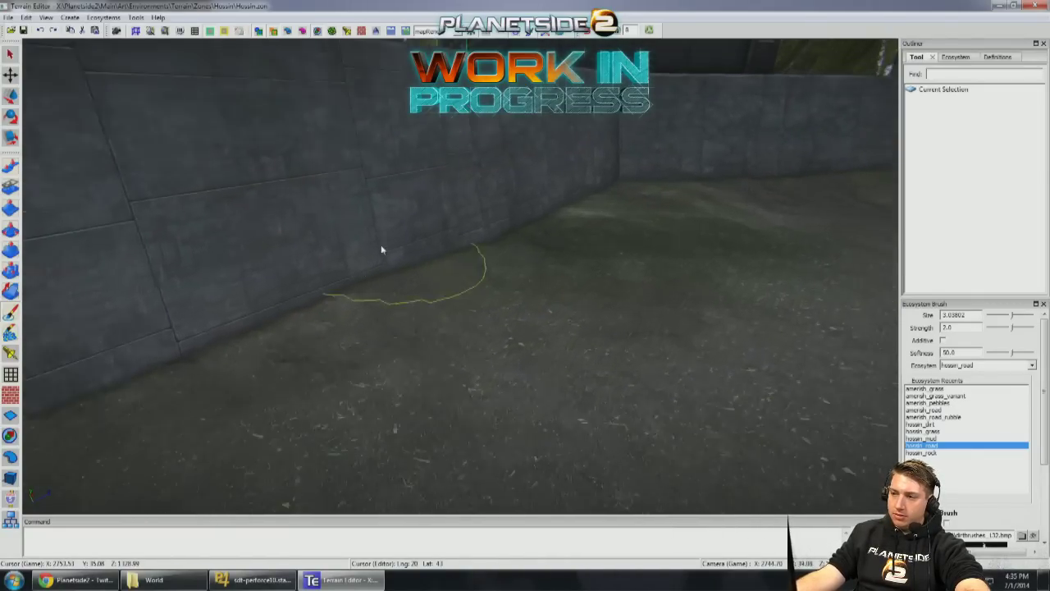
# Step: Mound the terrain against the wall with the Hill Brush at size 5.0, reducing its strength to 1.0
pyautogui.click(11, 209)
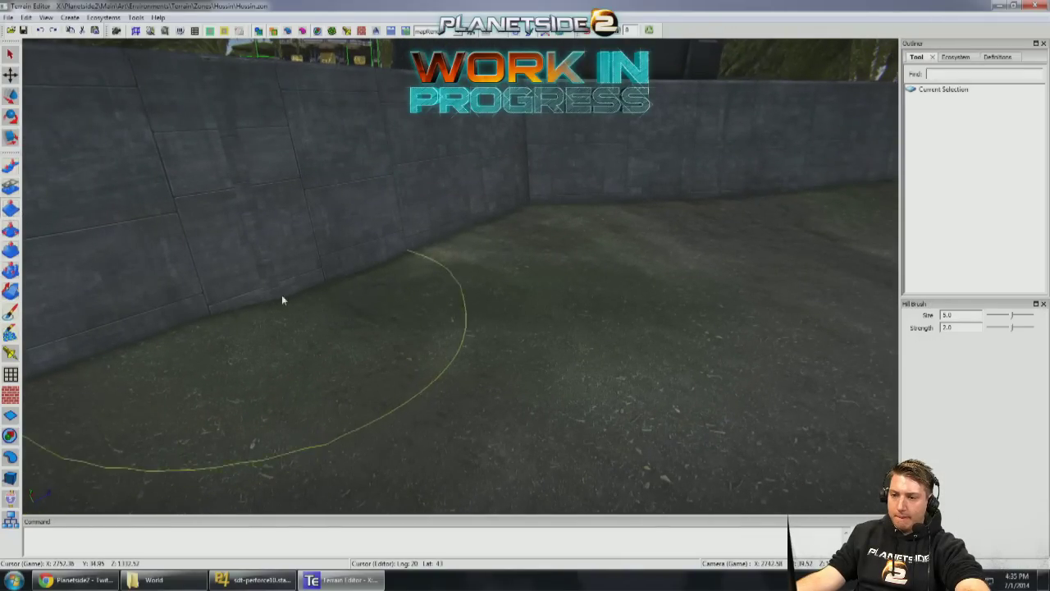
pyautogui.press('s')
pyautogui.moveTo(508, 225)
pyautogui.mouseDown(button='right')
pyautogui.moveTo(530, 222)
pyautogui.moveTo(438, 217)
pyautogui.moveTo(430, 238)
pyautogui.mouseUp(button='right')
pyautogui.doubleClick(975, 327)
pyautogui.moveTo(257, 331)
pyautogui.mouseDown(button='right')
pyautogui.moveTo(532, 265)
pyautogui.moveTo(727, 271)
pyautogui.moveTo(757, 252)
pyautogui.moveTo(560, 251)
pyautogui.moveTo(738, 260)
pyautogui.moveTo(692, 253)
pyautogui.mouseUp(button='right')
# Step: Lower the steep mound along the wall's base with the Pull Brush set to Down, size 5.0 and strength 50.0
pyautogui.click(13, 174)
pyautogui.click(10, 186)
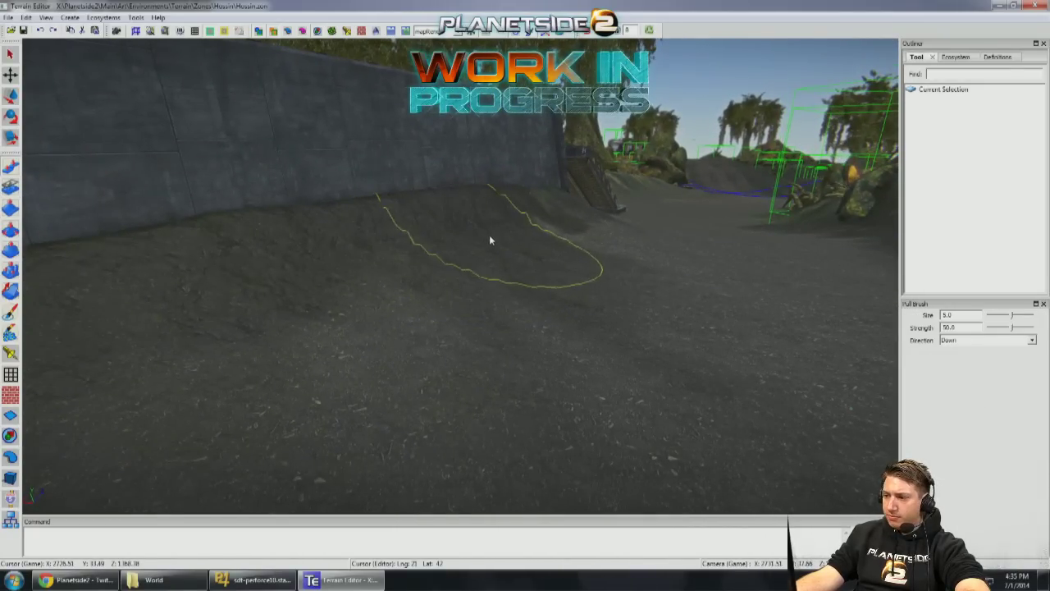
pyautogui.moveTo(113, 329)
pyautogui.mouseDown(button='right')
pyautogui.moveTo(569, 274)
pyautogui.moveTo(345, 352)
pyautogui.moveTo(413, 316)
pyautogui.mouseUp(button='right')
pyautogui.scroll(-2, 412, 310)
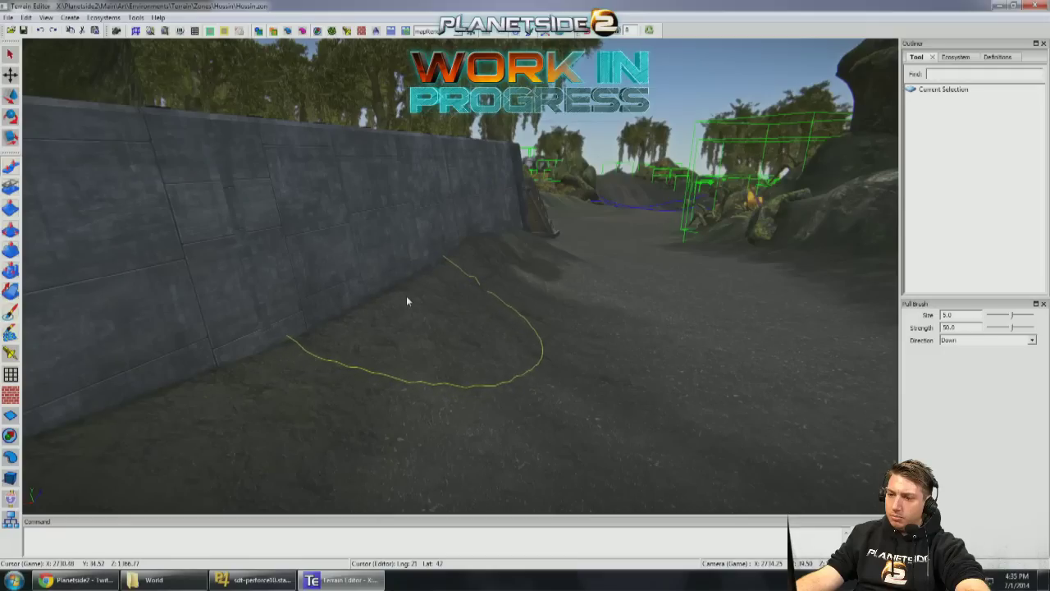
pyautogui.scroll(-2, 406, 296)
pyautogui.moveTo(402, 305); pyautogui.dragTo(431, 290)
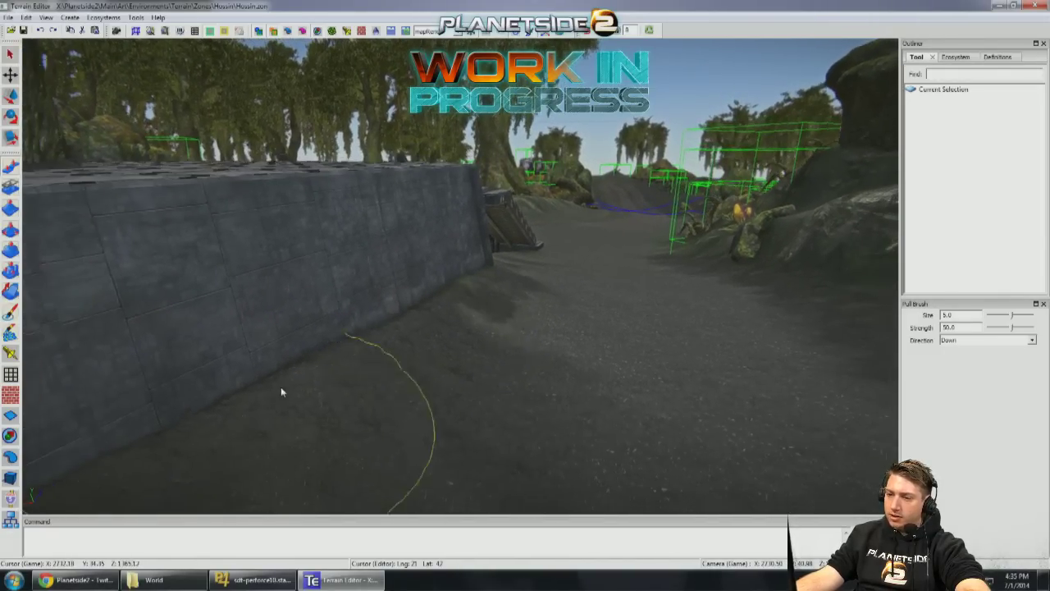
pyautogui.scroll(-3, 281, 389)
pyautogui.moveTo(282, 389); pyautogui.dragTo(284, 388, button='right')
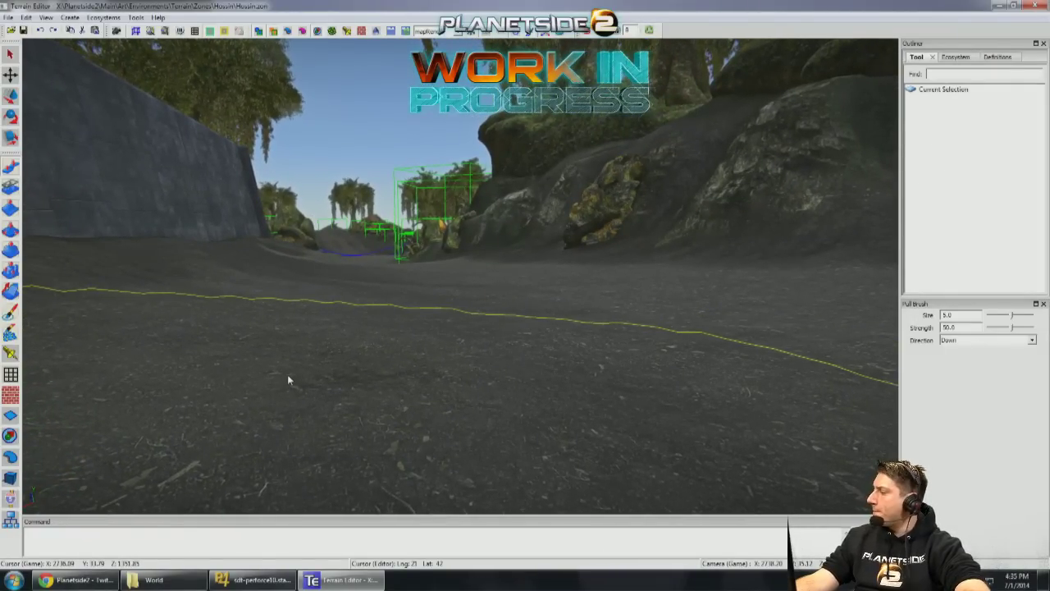
pyautogui.scroll(-5, 255, 404)
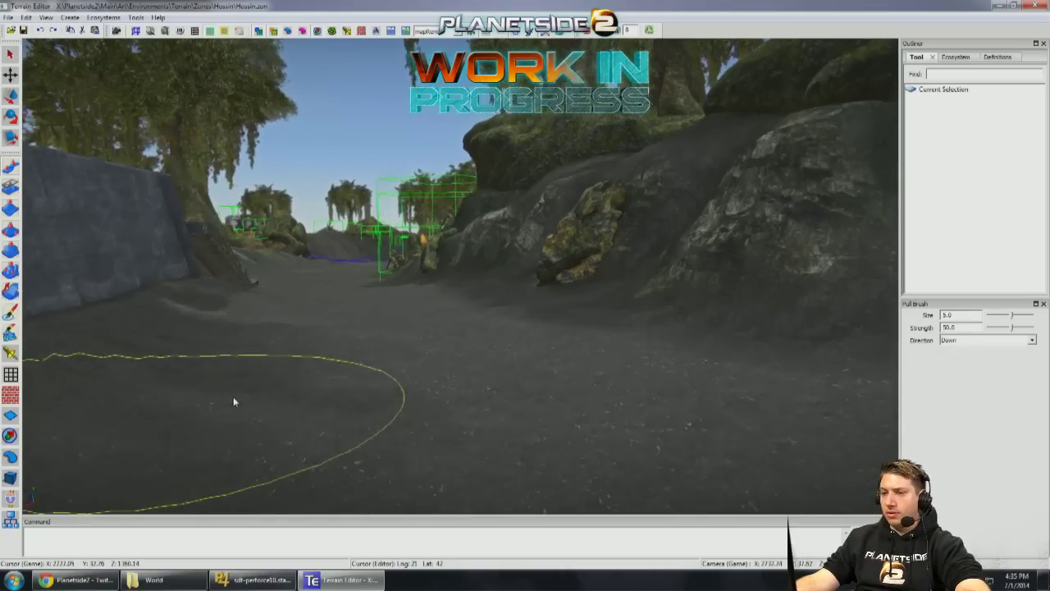
pyautogui.scroll(3, 262, 375)
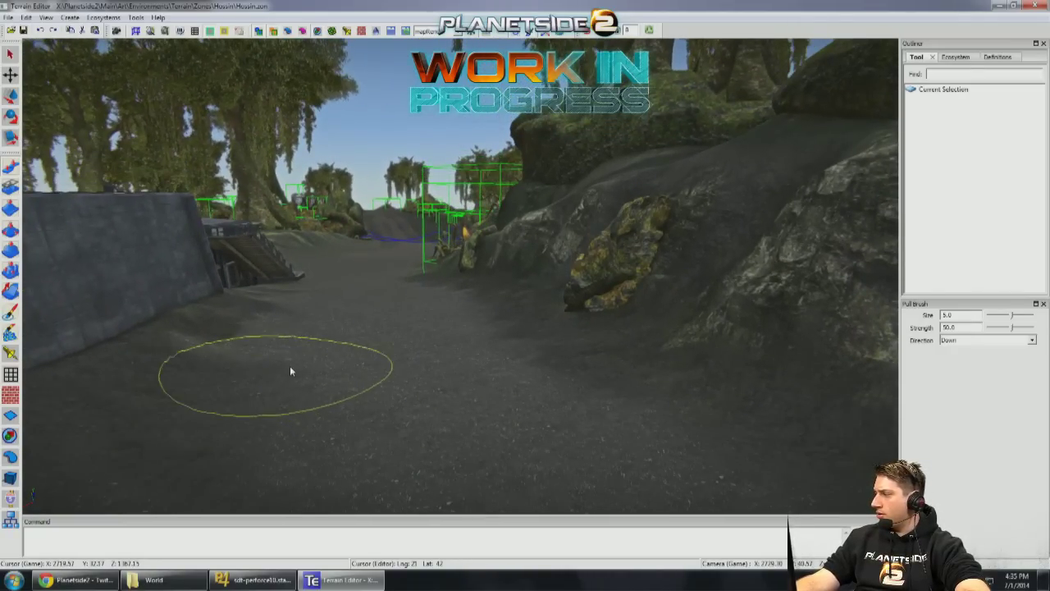
pyautogui.scroll(3, 289, 366)
# Step: Blend the ground along the building platform's wall using the Pull Brush at size 6.0 and the Hill Brush at size 5.0, strength 1.0
pyautogui.moveTo(298, 322)
pyautogui.mouseDown(button='middle')
pyautogui.moveTo(403, 276)
pyautogui.moveTo(394, 238)
pyautogui.moveTo(446, 274)
pyautogui.moveTo(851, 276)
pyautogui.moveTo(684, 263)
pyautogui.moveTo(849, 283)
pyautogui.moveTo(703, 301)
pyautogui.moveTo(744, 265)
pyautogui.moveTo(703, 276)
pyautogui.moveTo(740, 239)
pyautogui.moveTo(715, 241)
pyautogui.moveTo(732, 252)
pyautogui.moveTo(716, 291)
pyautogui.mouseUp(button='middle')
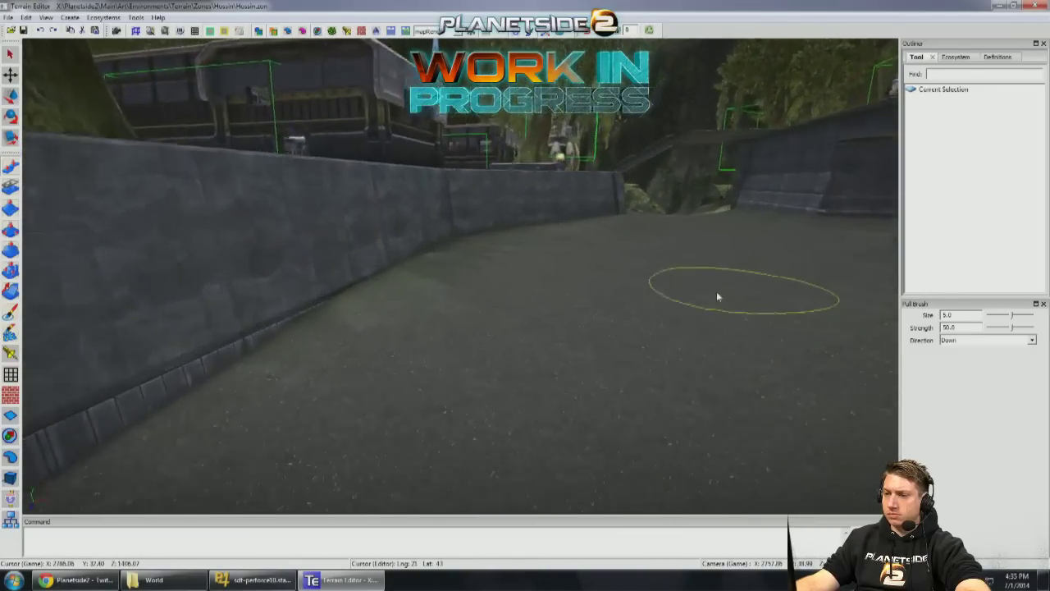
pyautogui.moveTo(534, 299)
pyautogui.mouseDown(button='middle')
pyautogui.moveTo(487, 333)
pyautogui.moveTo(541, 333)
pyautogui.mouseUp(button='middle')
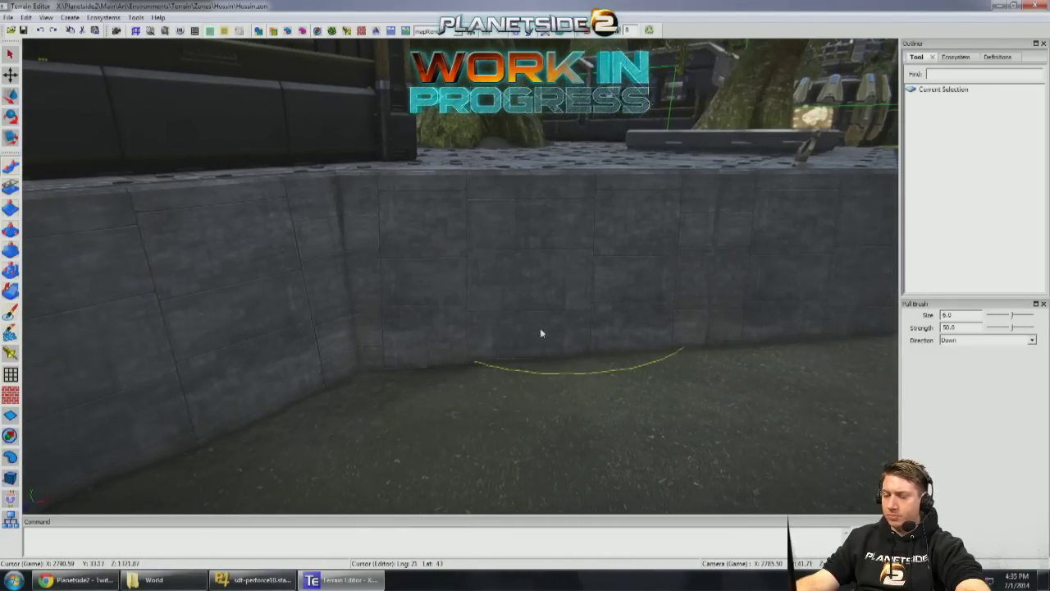
pyautogui.moveTo(331, 376)
pyautogui.mouseDown(button='middle')
pyautogui.moveTo(345, 384)
pyautogui.moveTo(574, 334)
pyautogui.mouseUp(button='middle')
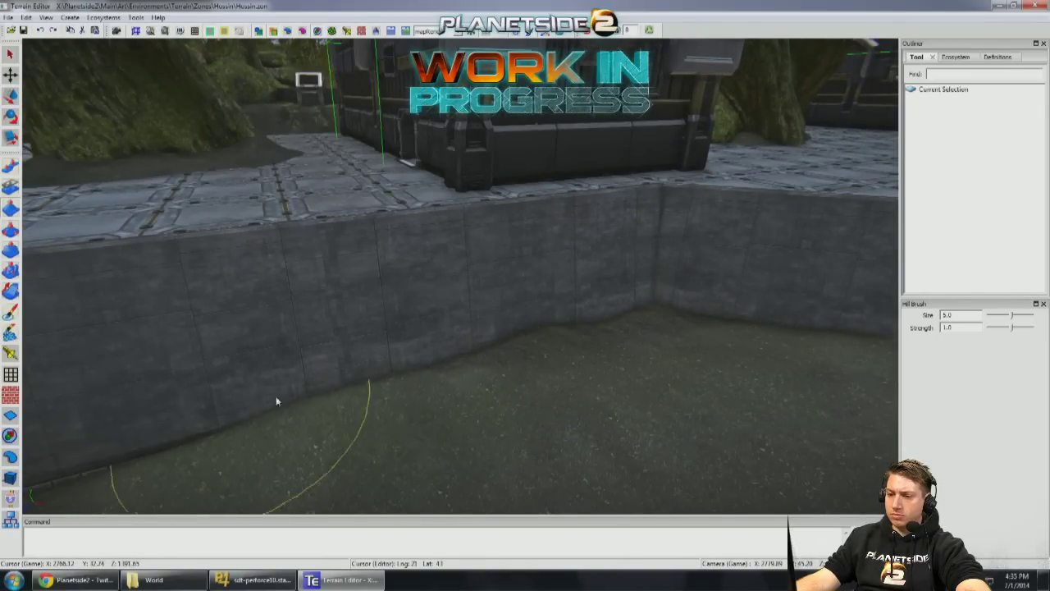
pyautogui.moveTo(276, 402); pyautogui.dragTo(523, 342, button='middle')
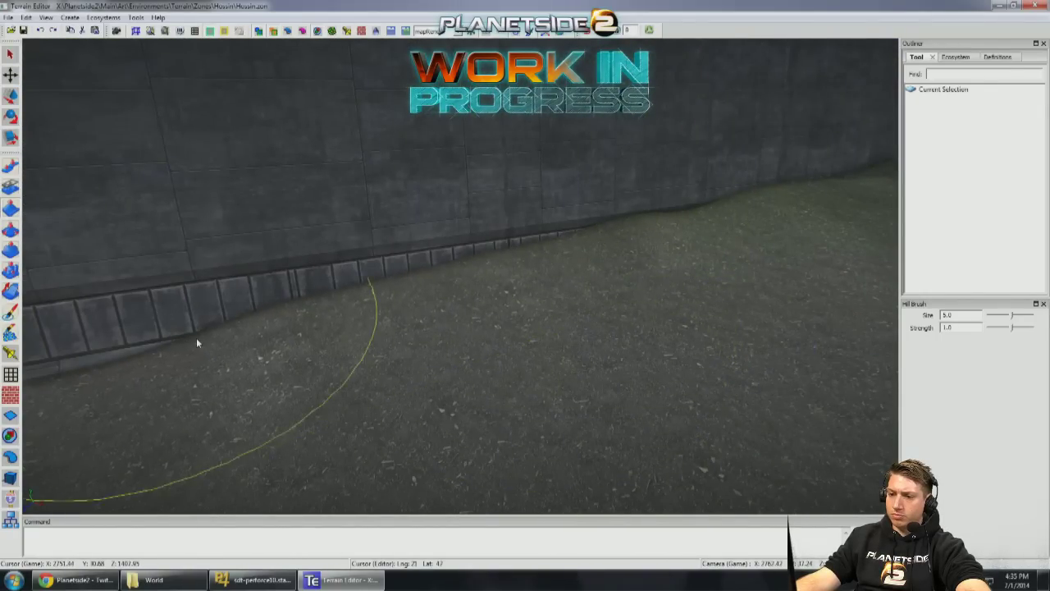
pyautogui.moveTo(197, 343)
pyautogui.mouseDown(button='middle')
pyautogui.moveTo(501, 312)
pyautogui.moveTo(620, 325)
pyautogui.mouseUp(button='middle')
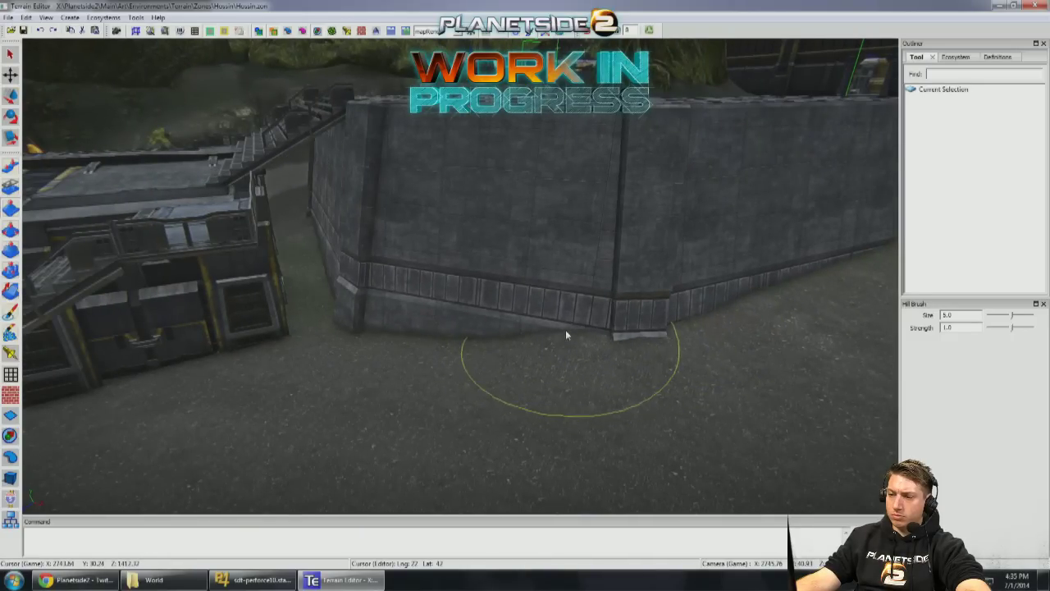
# Step: Raise the ground around the wall's outer corner and above the rocky ledge with the Hill Brush
pyautogui.moveTo(503, 332)
pyautogui.mouseDown(button='middle')
pyautogui.moveTo(566, 328)
pyautogui.moveTo(525, 361)
pyautogui.moveTo(380, 396)
pyautogui.mouseUp(button='middle')
pyautogui.moveTo(631, 412)
pyautogui.mouseDown(button='middle')
pyautogui.moveTo(689, 398)
pyautogui.moveTo(744, 405)
pyautogui.moveTo(420, 221)
pyautogui.moveTo(649, 238)
pyautogui.moveTo(394, 280)
pyautogui.mouseUp(button='middle')
pyautogui.moveTo(762, 304)
pyautogui.mouseDown(button='middle')
pyautogui.moveTo(678, 326)
pyautogui.moveTo(603, 326)
pyautogui.moveTo(333, 263)
pyautogui.mouseUp(button='middle')
pyautogui.moveTo(410, 314); pyautogui.dragTo(427, 279, button='middle')
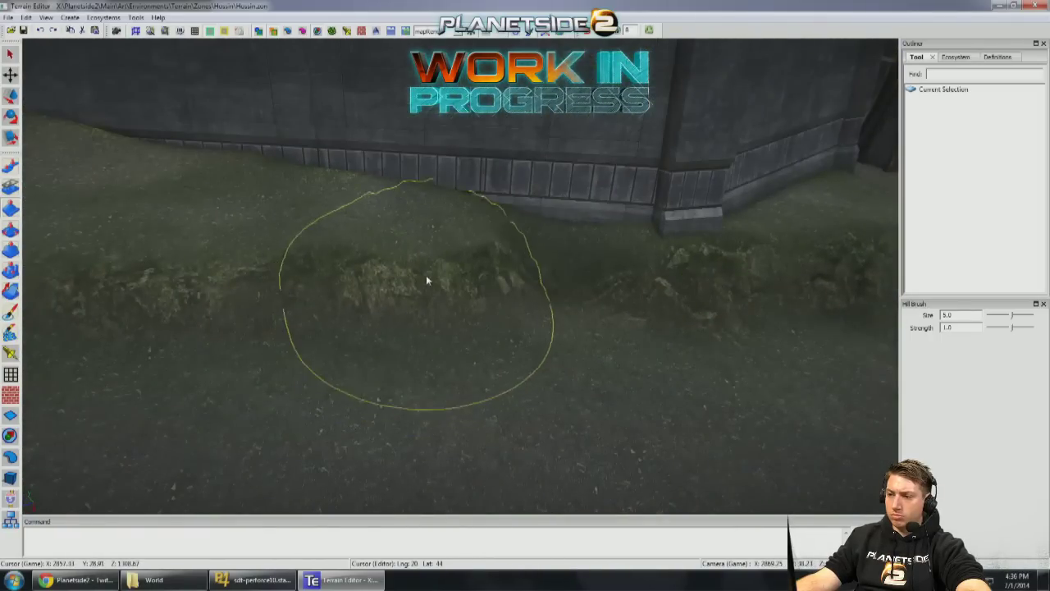
# Step: Switch to the ecosystem brush at the dirt road between the boulders and choose the hossin_road ecosystem
pyautogui.moveTo(591, 218)
pyautogui.mouseDown(button='middle')
pyautogui.moveTo(678, 220)
pyautogui.moveTo(712, 196)
pyautogui.moveTo(544, 321)
pyautogui.moveTo(837, 358)
pyautogui.mouseUp(button='middle')
pyautogui.press('e')
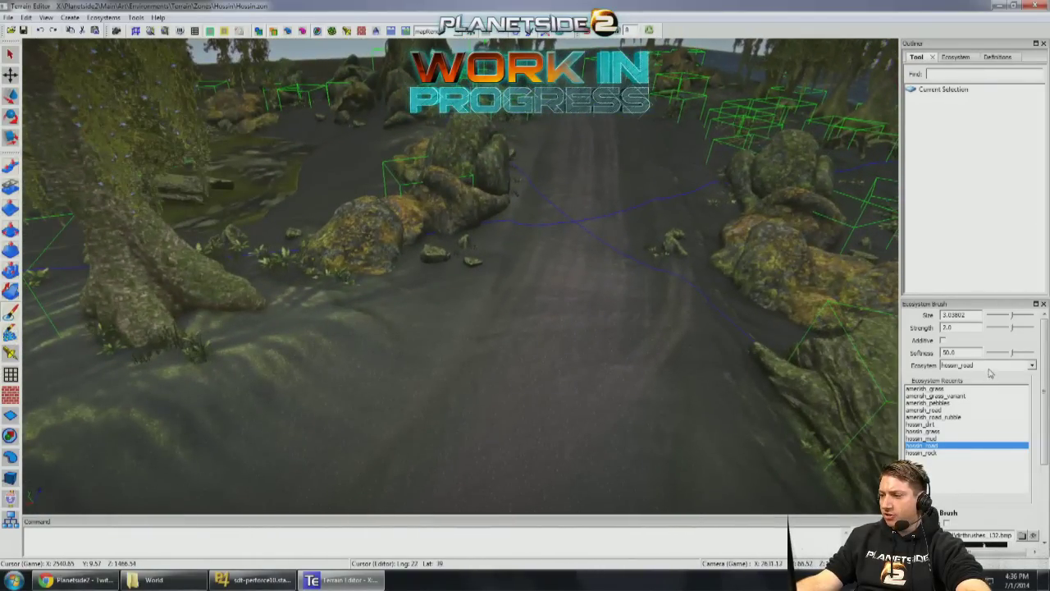
pyautogui.click(990, 366)
pyautogui.click(989, 383)
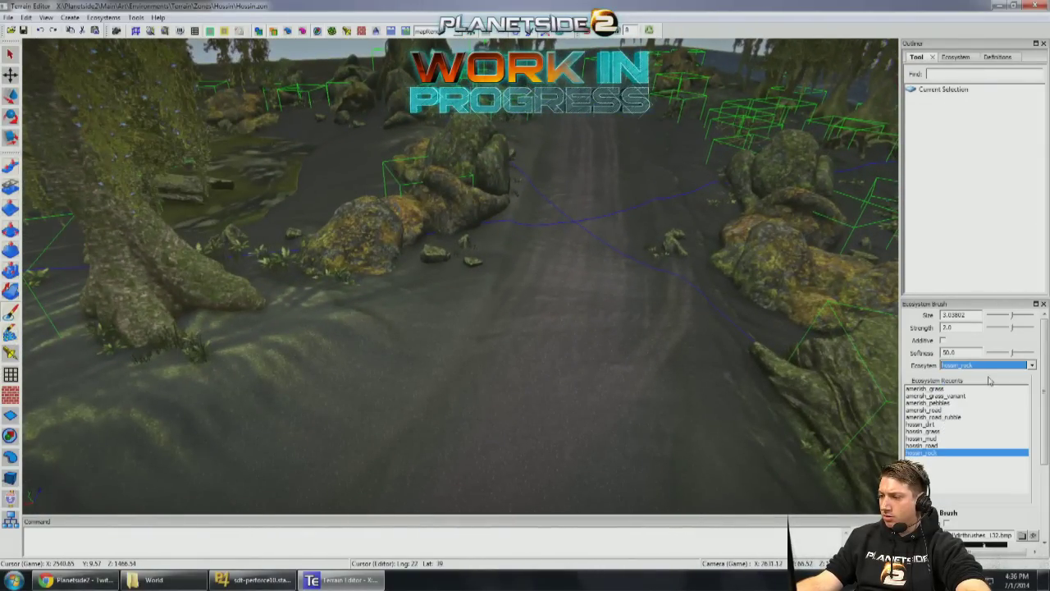
pyautogui.click(989, 371)
pyautogui.click(1010, 466)
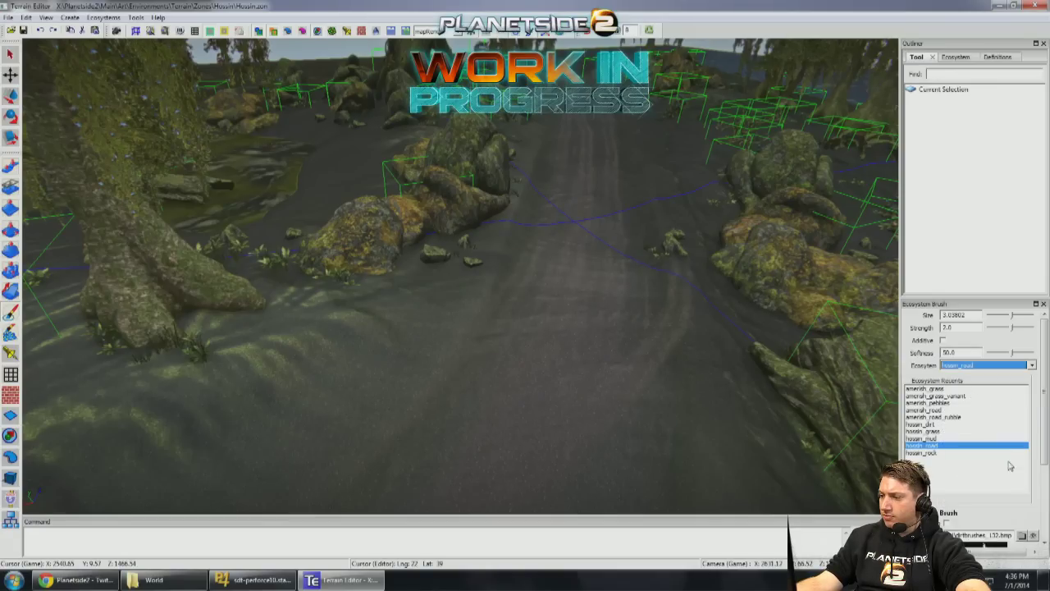
# Step: Load road_tracks01.bmp as the custom brush image for the ecosystem brush and go to the road before the ramp structure
pyautogui.scroll(-3, 1046, 501)
pyautogui.click(1022, 418)
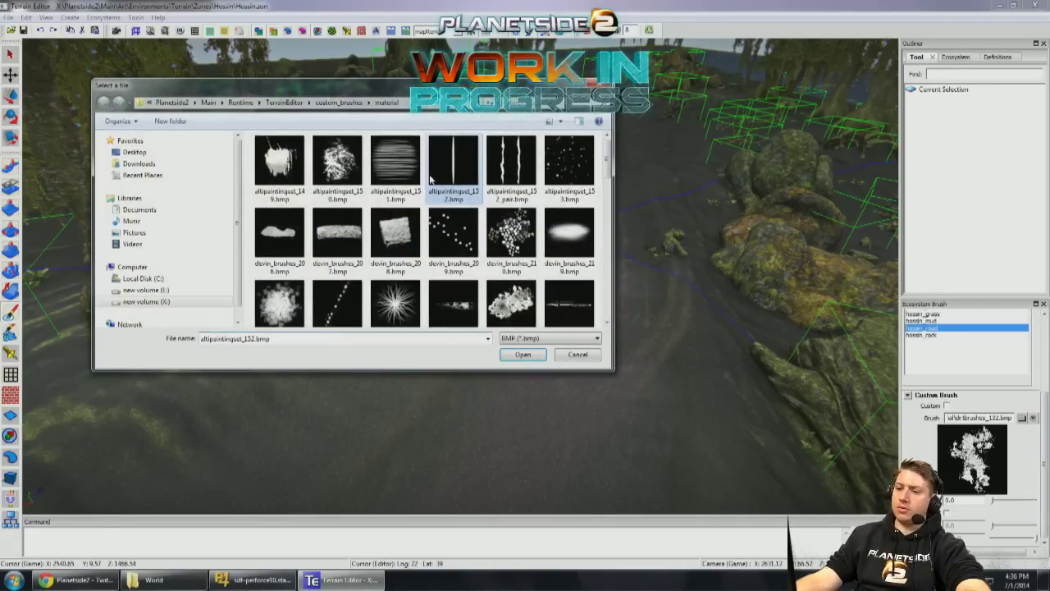
pyautogui.scroll(-10, 373, 211)
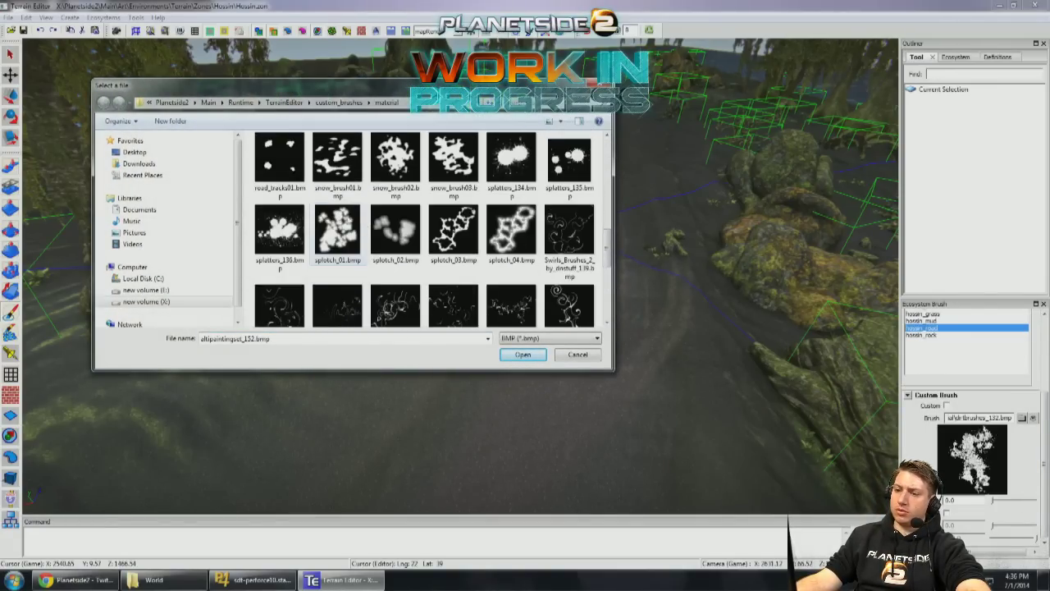
pyautogui.doubleClick(303, 172)
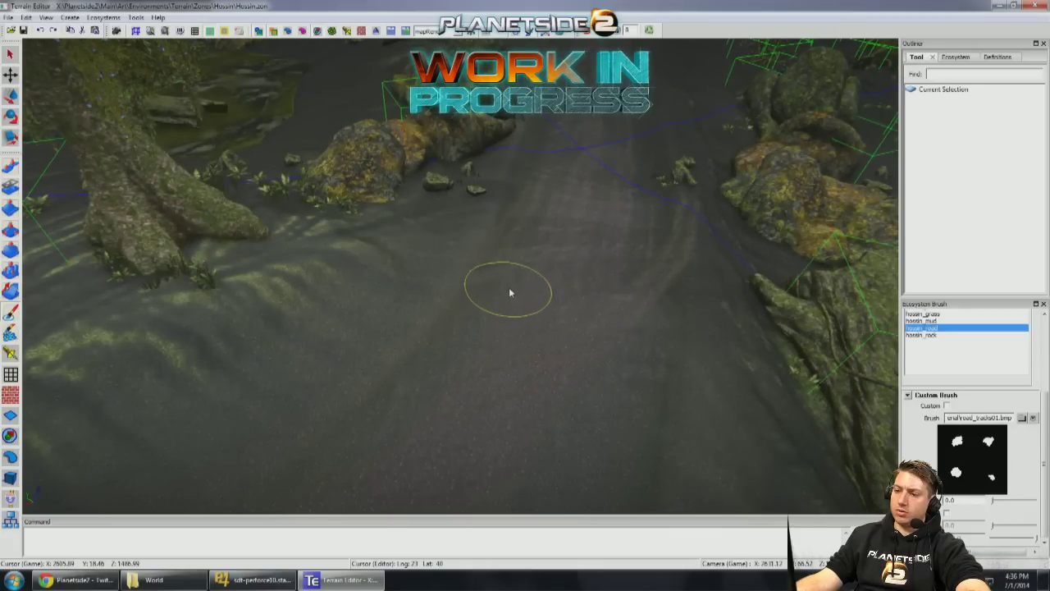
pyautogui.moveTo(543, 292)
pyautogui.mouseDown(button='right')
pyautogui.moveTo(328, 270)
pyautogui.moveTo(535, 297)
pyautogui.moveTo(528, 332)
pyautogui.mouseUp(button='right')
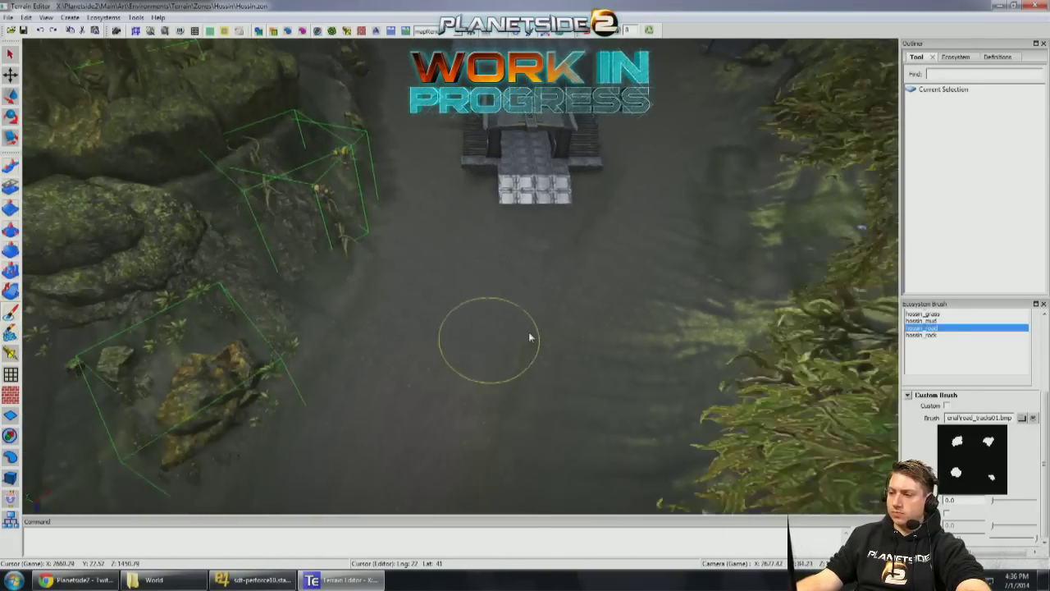
# Step: Enable the custom road_tracks01.bmp brush and additive painting for the hossin_road ecosystem brush on the road before the ramp
pyautogui.scroll(5, 976, 340)
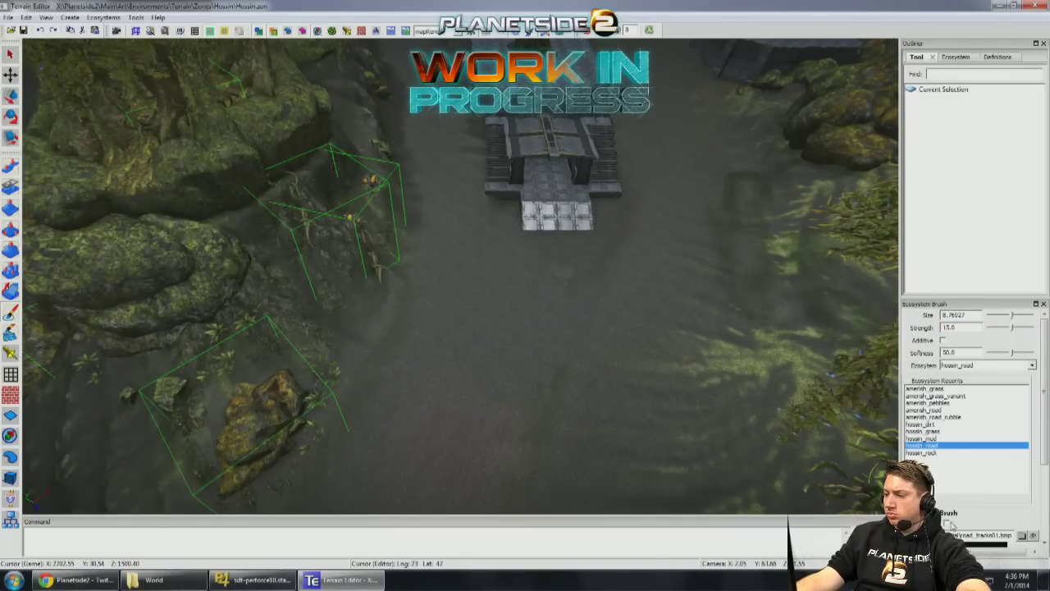
pyautogui.press('s')
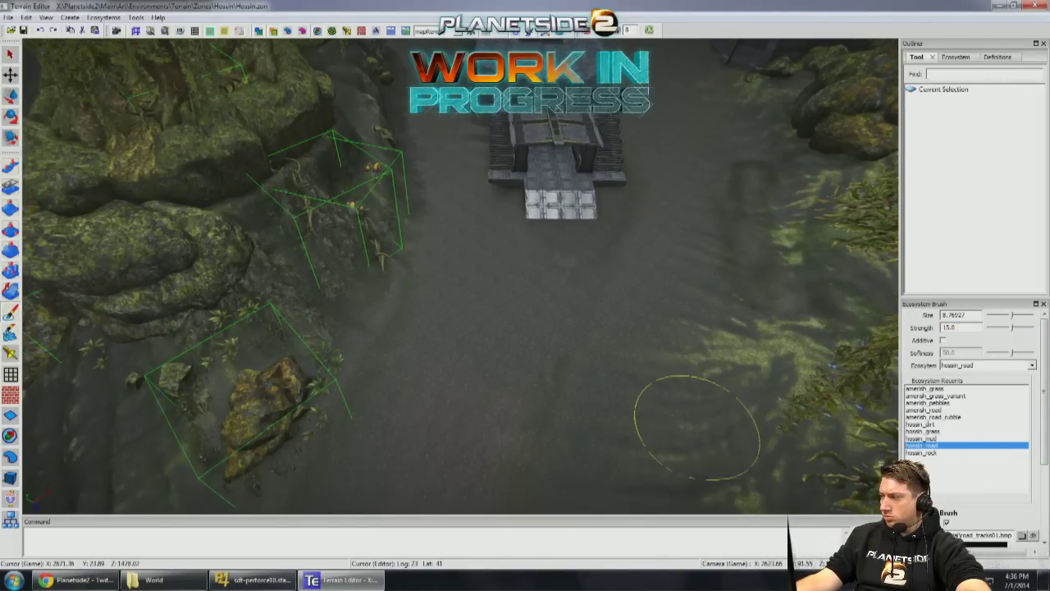
pyautogui.moveTo(677, 425)
pyautogui.mouseDown(button='right')
pyautogui.moveTo(703, 293)
pyautogui.moveTo(668, 403)
pyautogui.moveTo(585, 422)
pyautogui.moveTo(515, 460)
pyautogui.mouseUp(button='right')
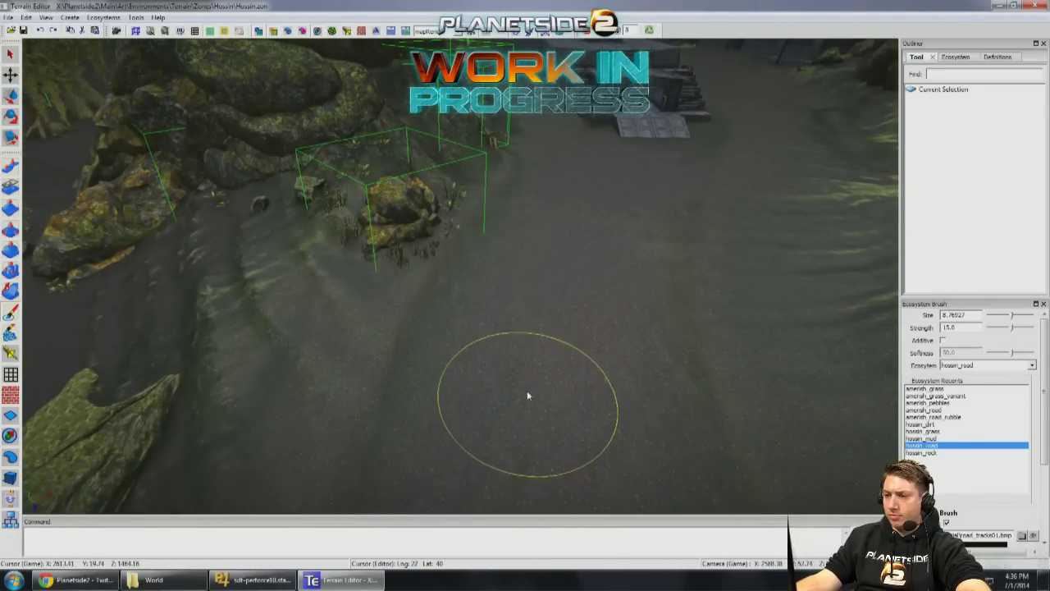
pyautogui.press('ctrl')
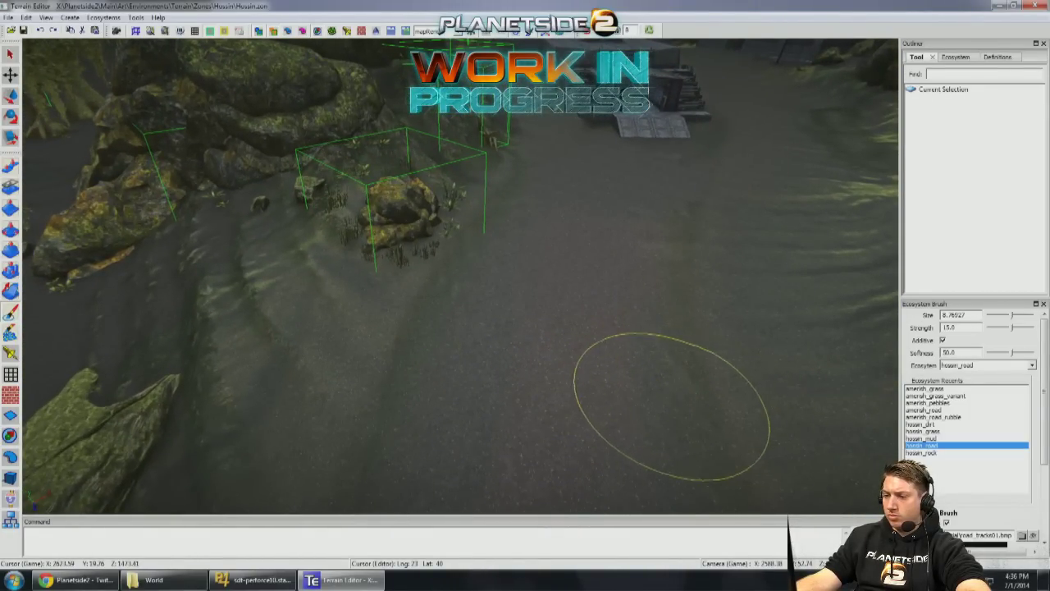
# Step: Paint hossin_road tracks along the road before the ramp structure with the custom brush at size 8.76927, strength 15.0
pyautogui.moveTo(638, 375); pyautogui.dragTo(548, 392, button='right')
pyautogui.moveTo(524, 273)
pyautogui.mouseDown(button='right')
pyautogui.moveTo(553, 237)
pyautogui.moveTo(565, 271)
pyautogui.moveTo(476, 251)
pyautogui.moveTo(477, 217)
pyautogui.mouseUp(button='right')
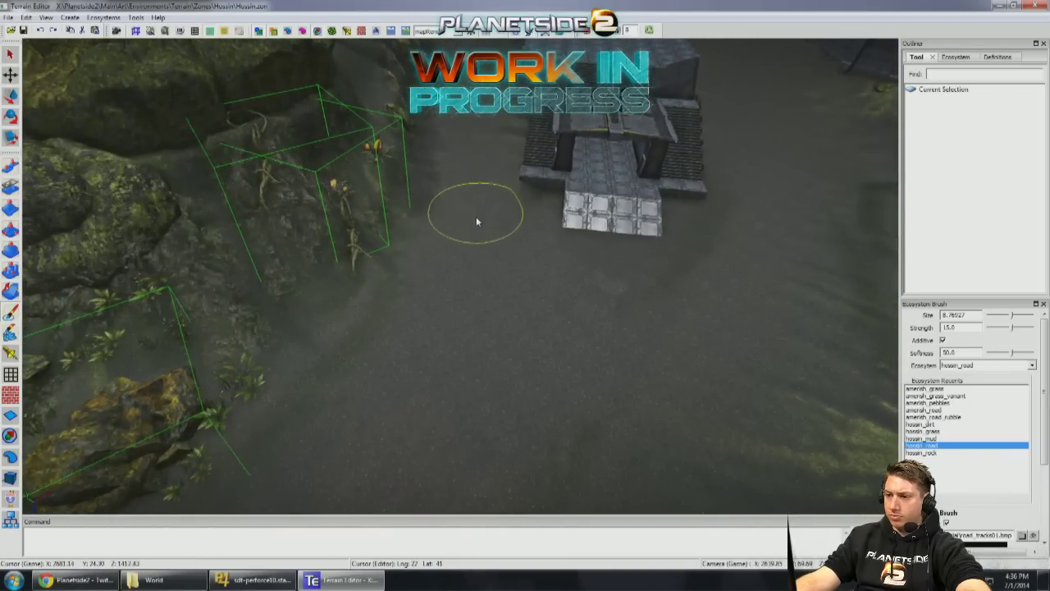
pyautogui.moveTo(460, 325)
pyautogui.mouseDown(button='right')
pyautogui.moveTo(481, 352)
pyautogui.moveTo(549, 247)
pyautogui.mouseUp(button='right')
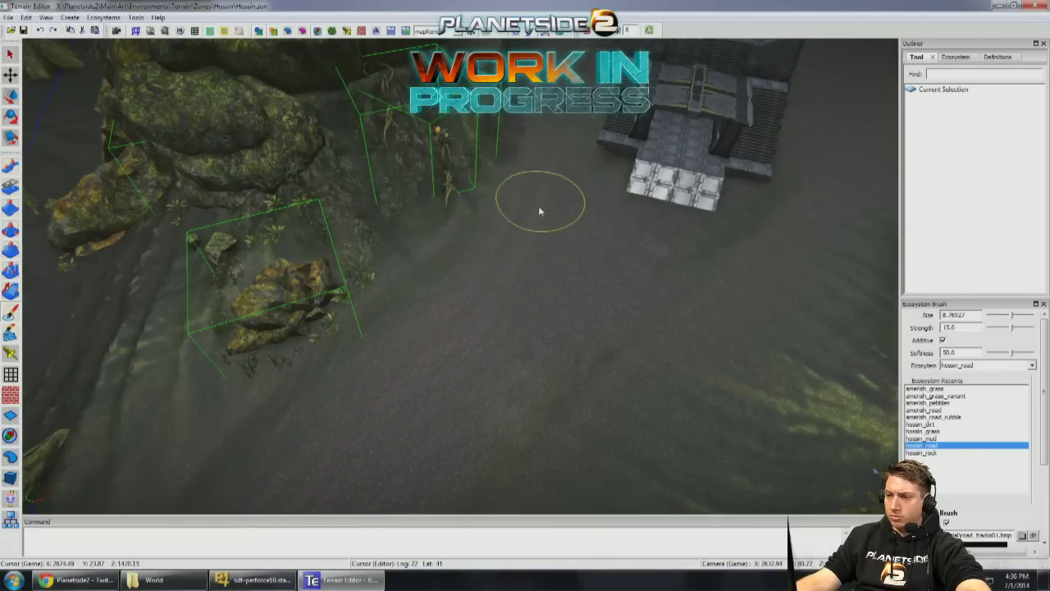
pyautogui.moveTo(541, 284)
pyautogui.mouseDown(button='right')
pyautogui.moveTo(548, 269)
pyautogui.moveTo(531, 246)
pyautogui.moveTo(502, 351)
pyautogui.moveTo(551, 391)
pyautogui.mouseUp(button='right')
pyautogui.moveTo(225, 322)
pyautogui.mouseDown(button='right')
pyautogui.moveTo(586, 339)
pyautogui.moveTo(598, 352)
pyautogui.moveTo(711, 347)
pyautogui.moveTo(441, 361)
pyautogui.moveTo(276, 286)
pyautogui.moveTo(305, 300)
pyautogui.moveTo(706, 368)
pyautogui.mouseUp(button='right')
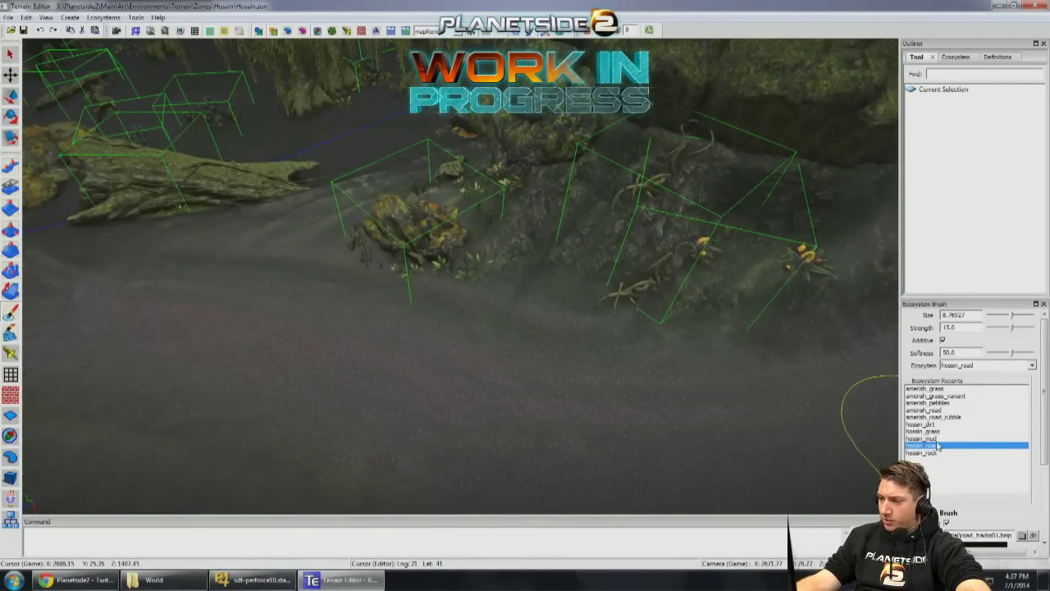
# Step: Paint hossin_mud over the road tracks beside the boulder, using the brush without the custom image at size 11.09861, strength 3.0
pyautogui.moveTo(777, 403); pyautogui.dragTo(804, 403, button='right')
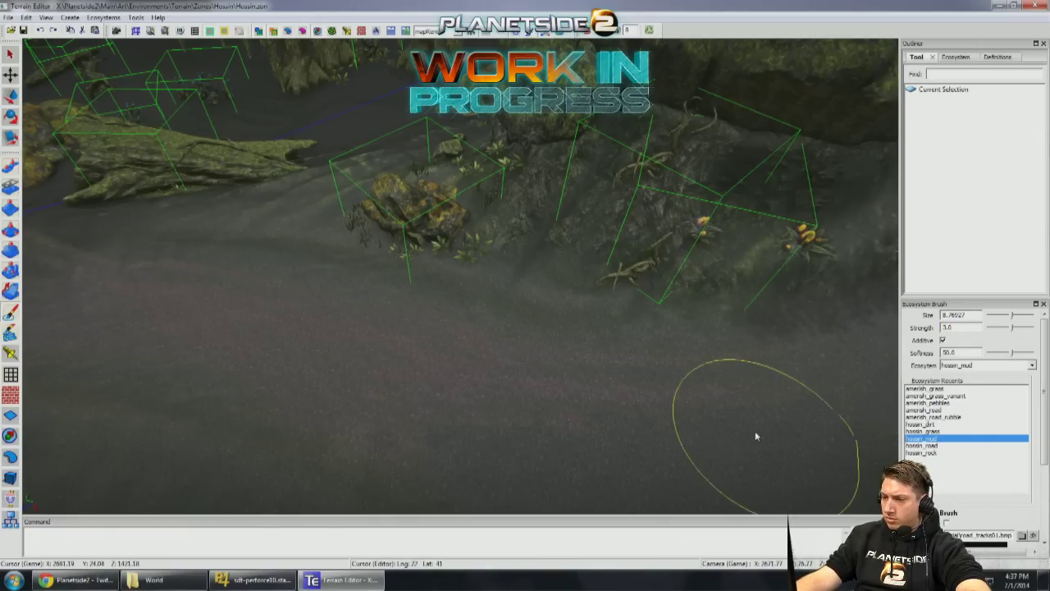
pyautogui.keyDown('ctrl'); pyautogui.scroll(2, 382, 336); pyautogui.keyUp('ctrl')
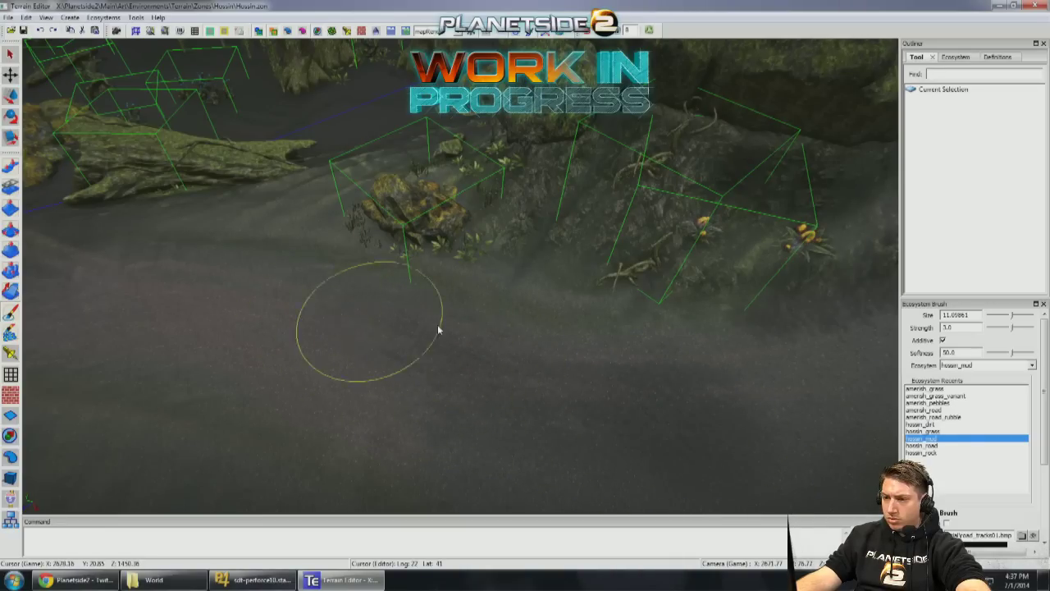
pyautogui.press('a')
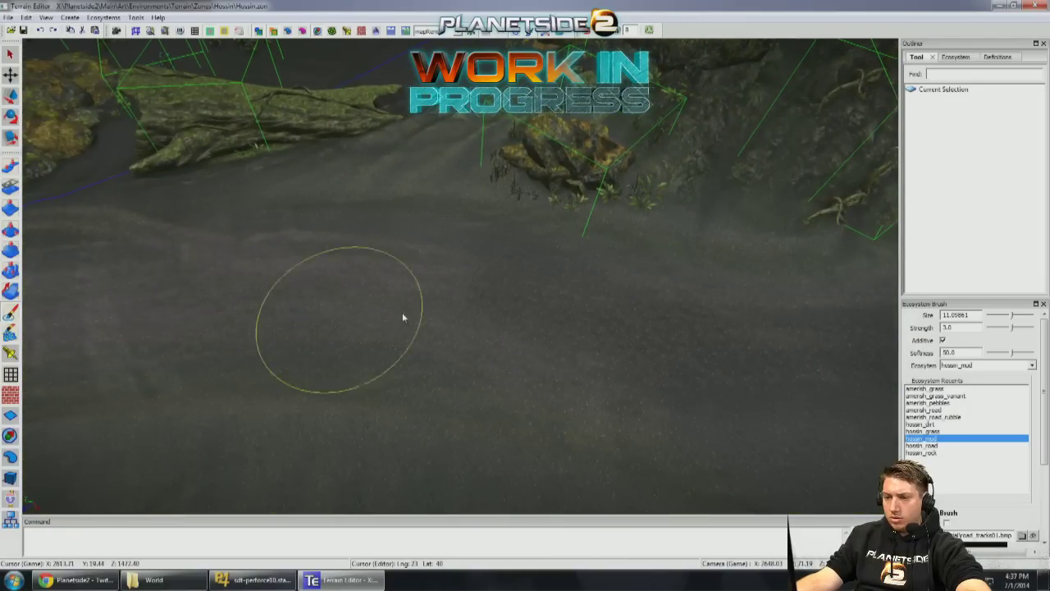
pyautogui.press('d')
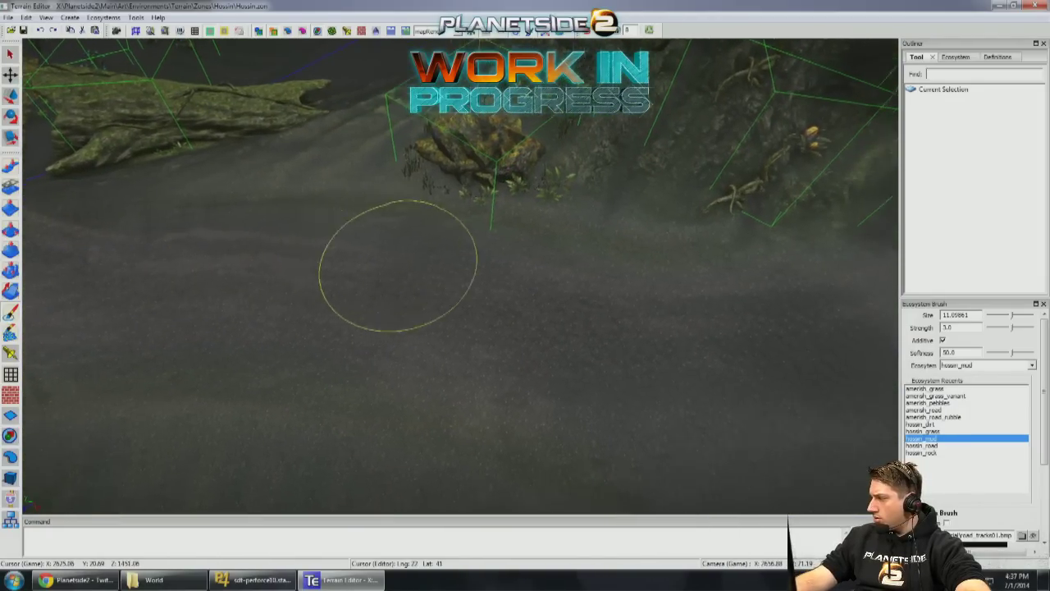
pyautogui.press('s')
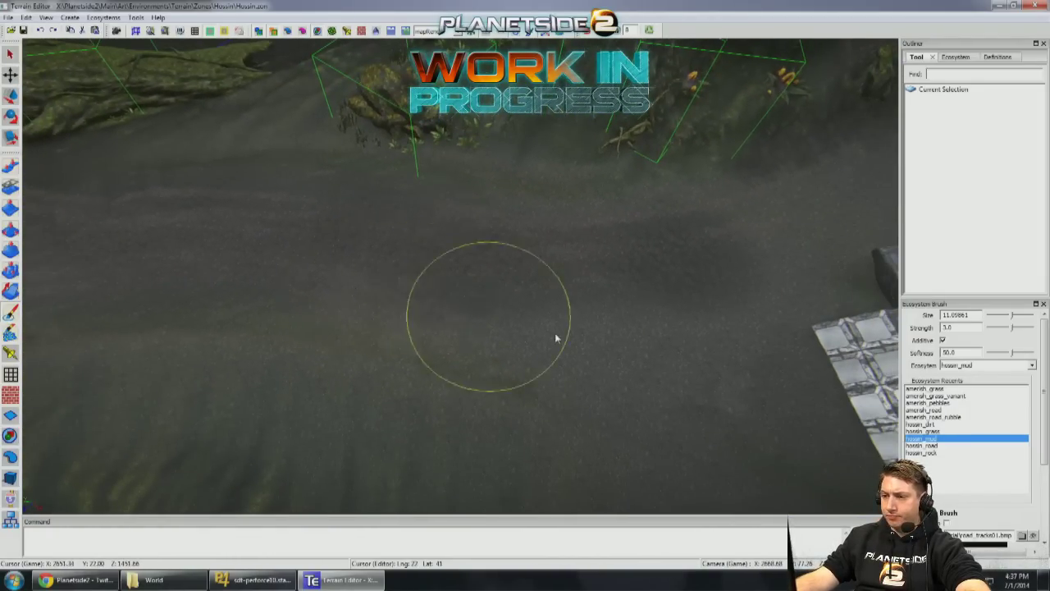
# Step: Paint hossin_mud along the passage between the rocks and the ramp structure, continuing beside the platform wall
pyautogui.press('w')
pyautogui.press('d')
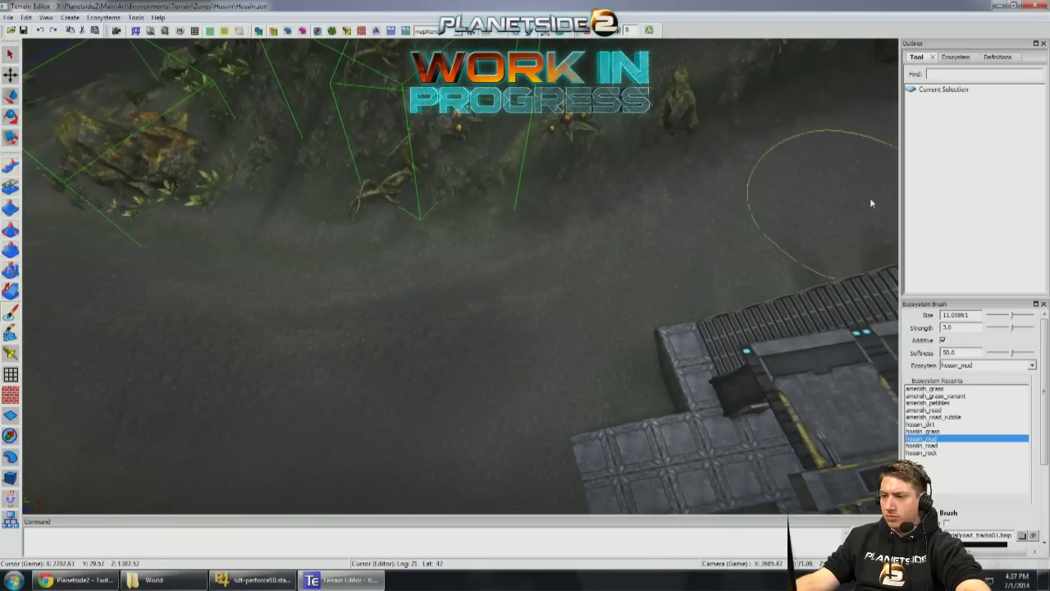
pyautogui.press('a')
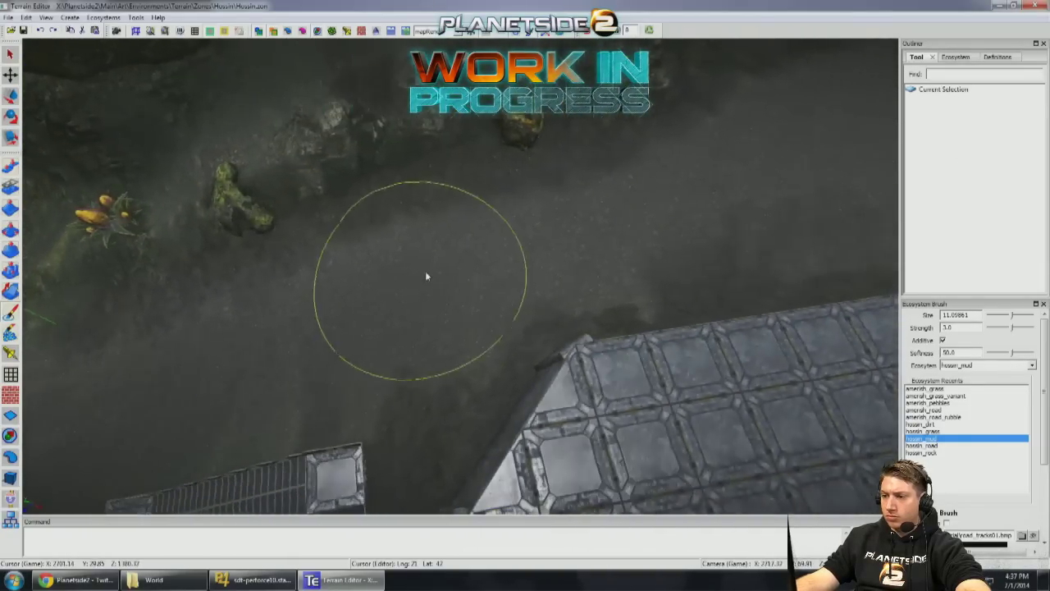
pyautogui.press('w')
pyautogui.press('s')
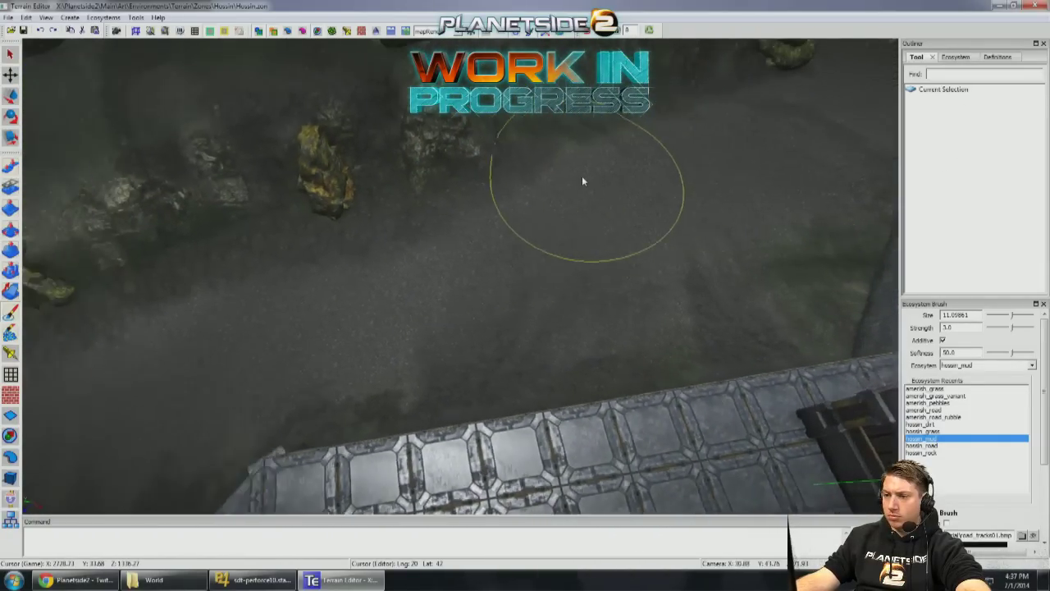
pyautogui.press('w')
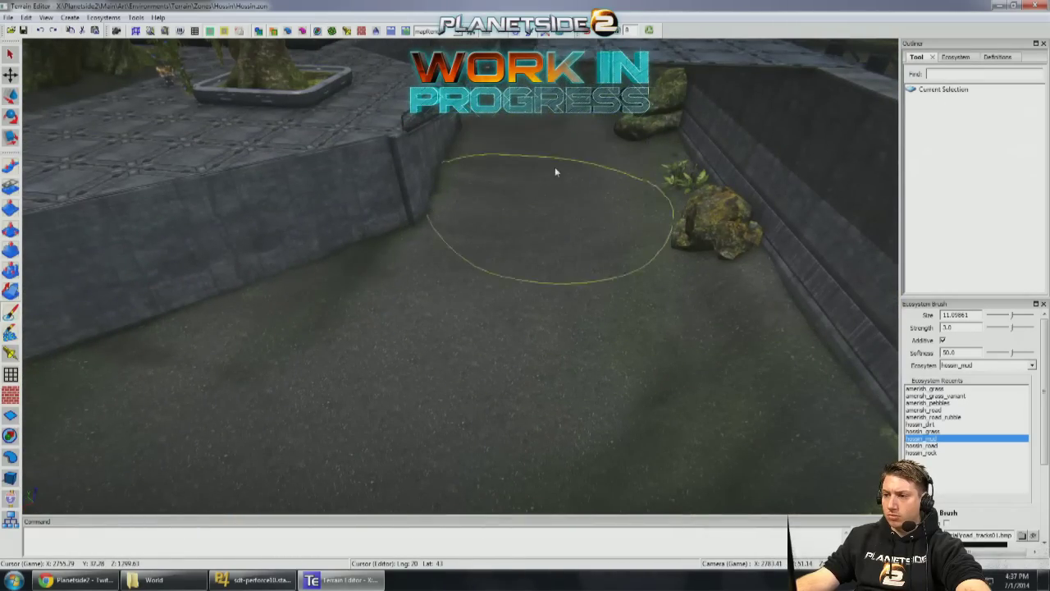
# Step: Continue the hossin_mud painting past the platform's angled corner to the ground before the second ramp structure
pyautogui.press('s')
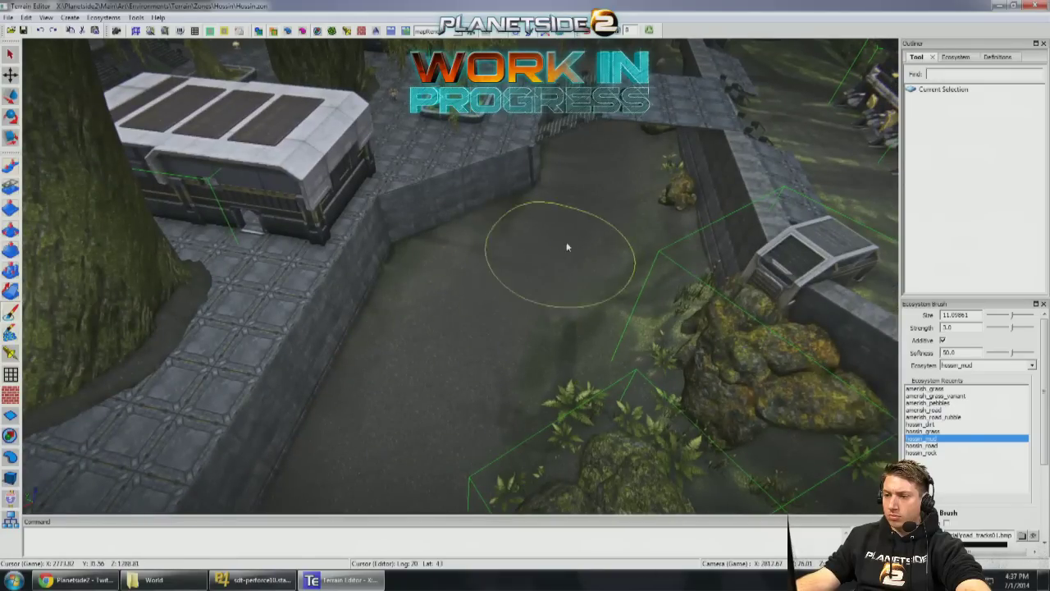
pyautogui.press('w')
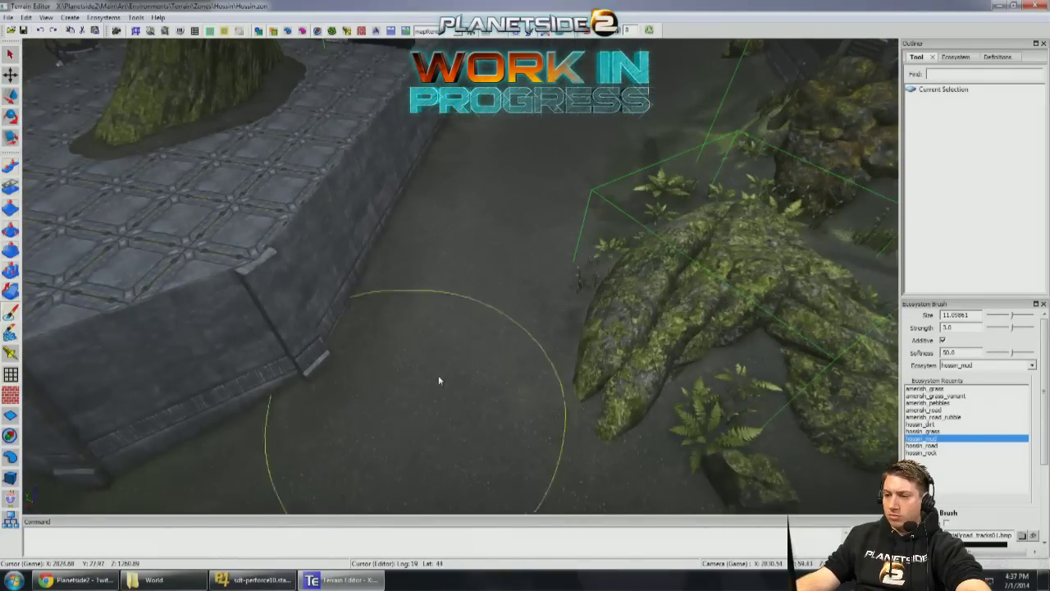
pyautogui.press('s')
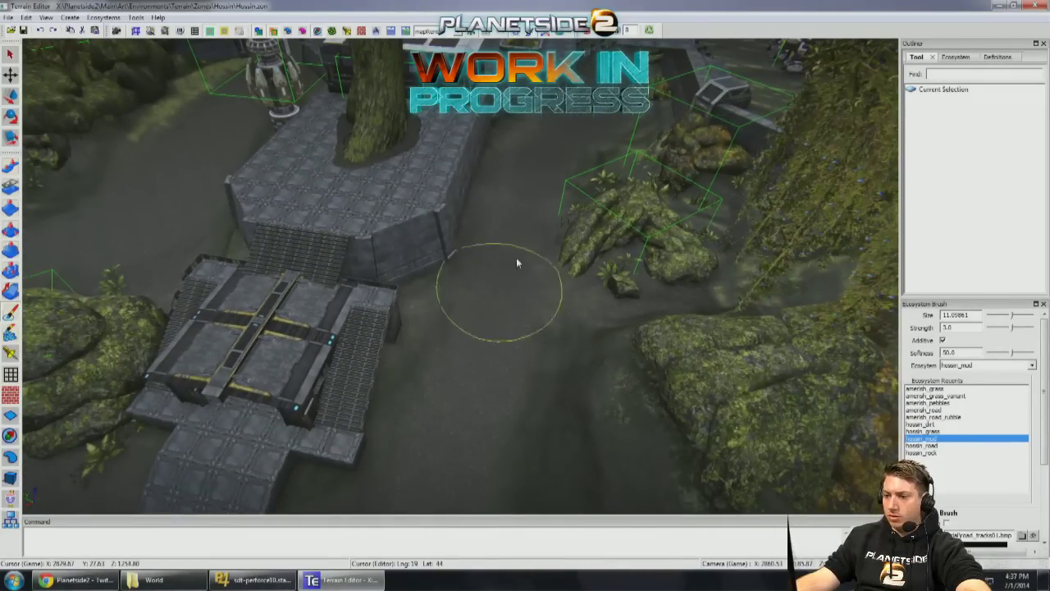
pyautogui.press('s')
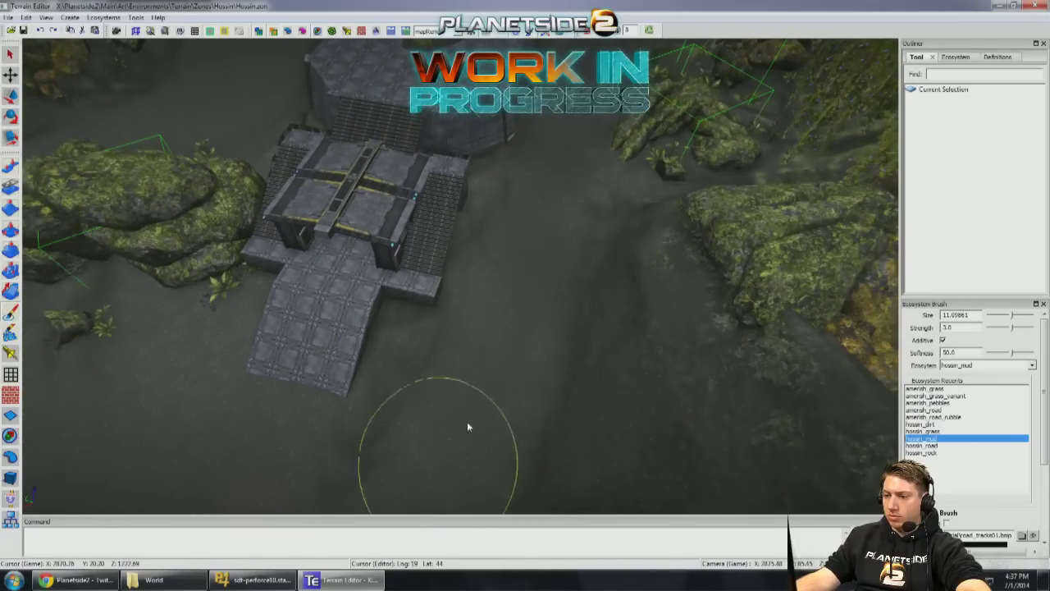
pyautogui.press('w')
pyautogui.press('w')
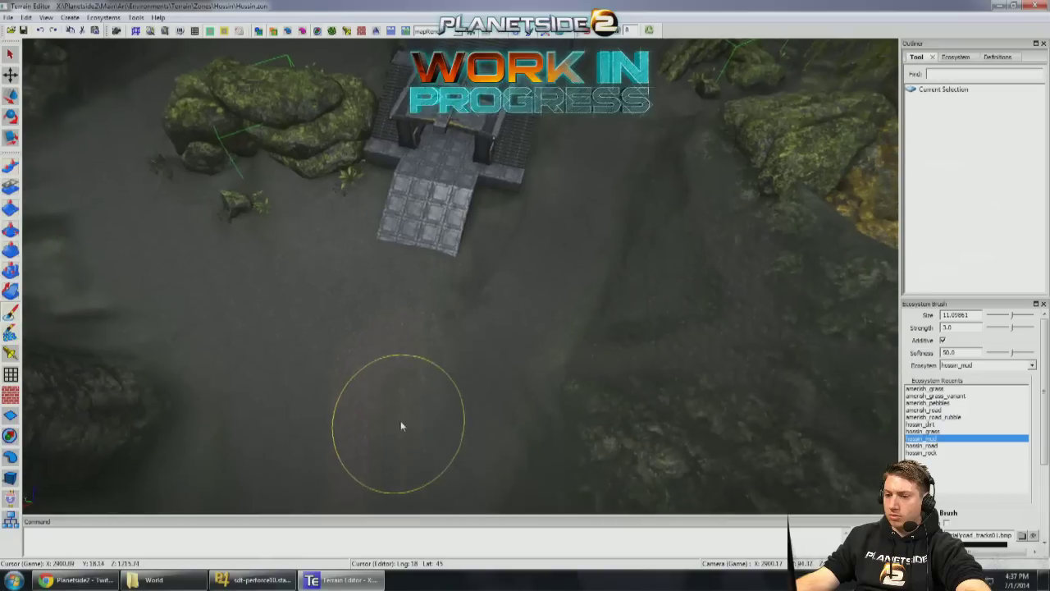
# Step: Soften the road tracks beyond the second ramp with hossin_mud, working back towards the mossy boulders
pyautogui.press('w')
pyautogui.press('s')
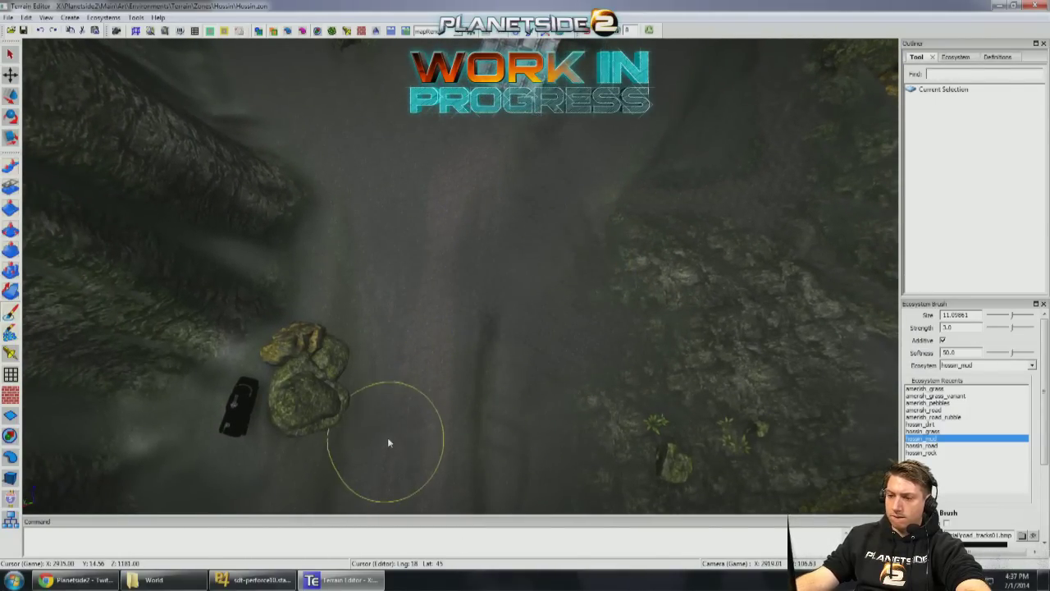
pyautogui.press('s')
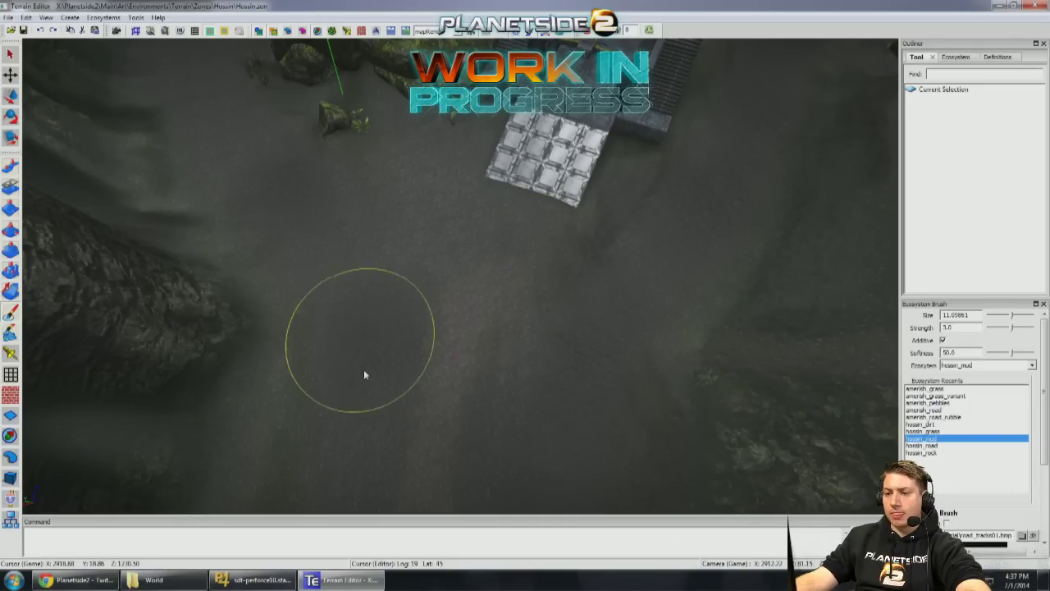
pyautogui.press('w')
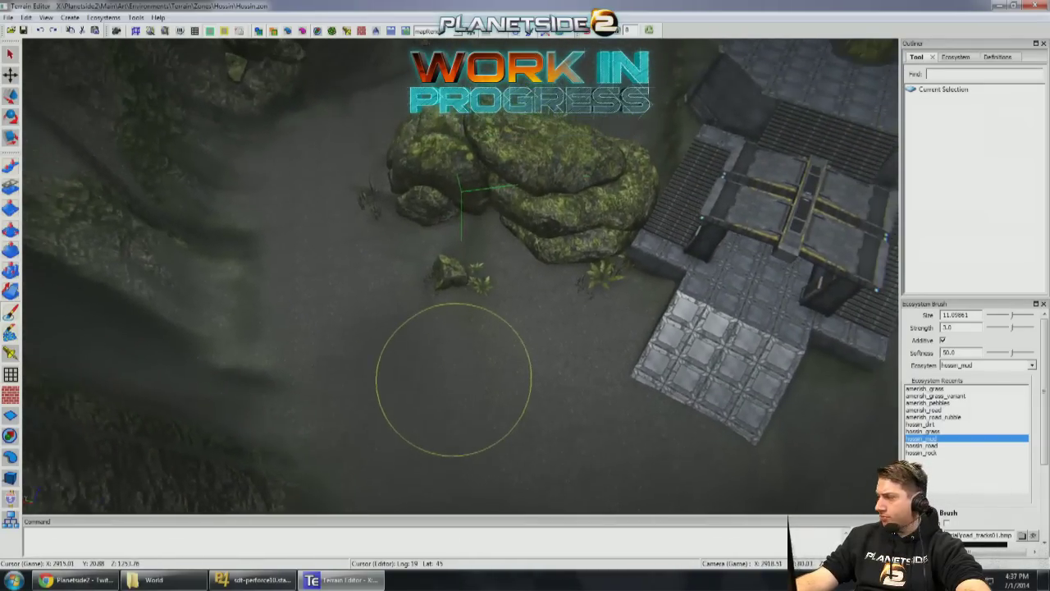
pyautogui.press('s')
pyautogui.press('s')
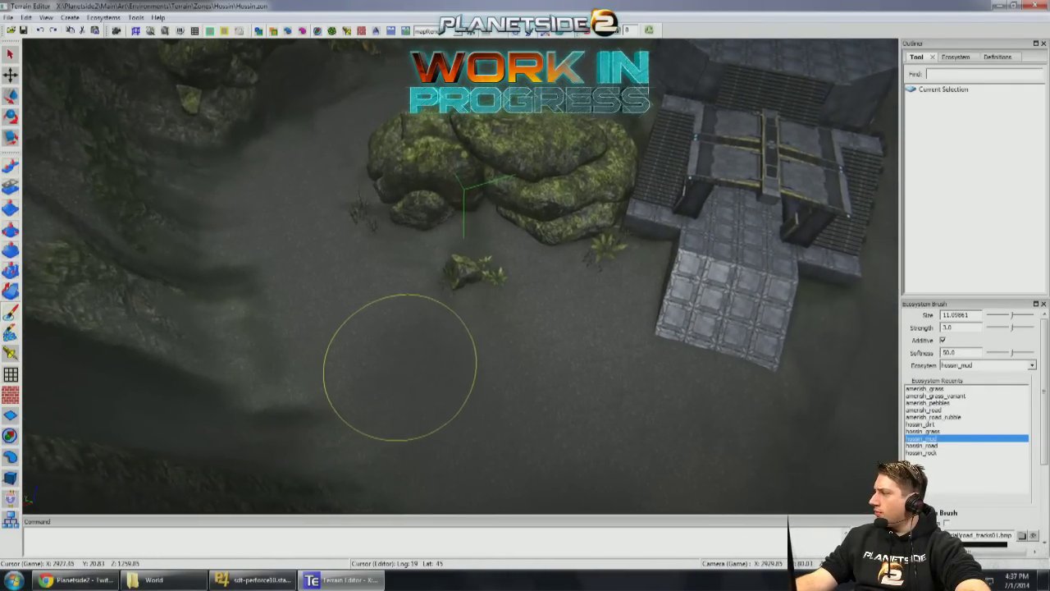
# Step: Brush hossin_mud around the mossy boulders and along the path beside the tree platform
pyautogui.scroll(-2, 175, 336)
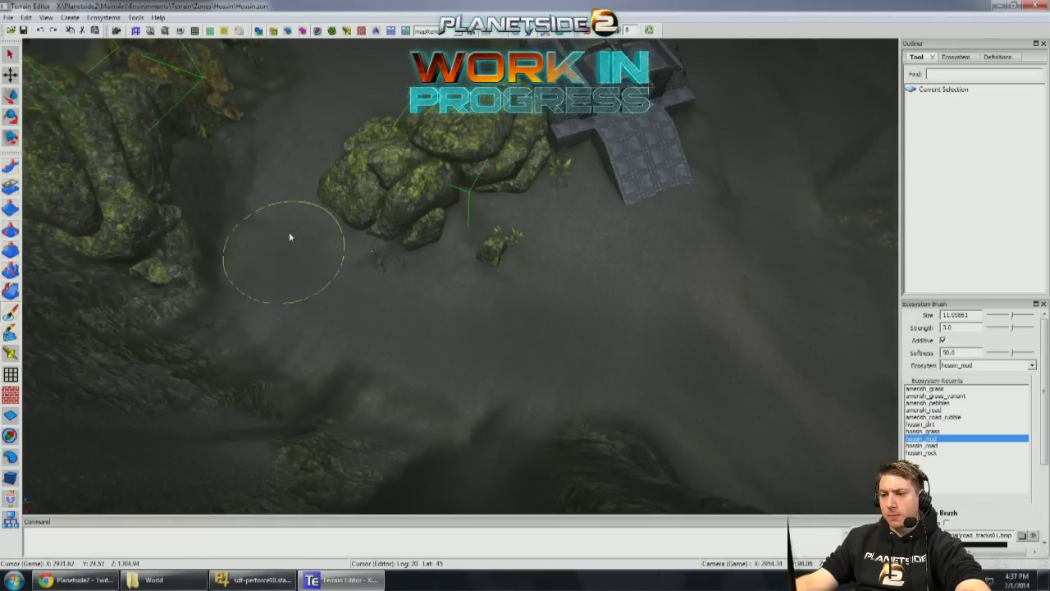
pyautogui.scroll(6, 289, 237)
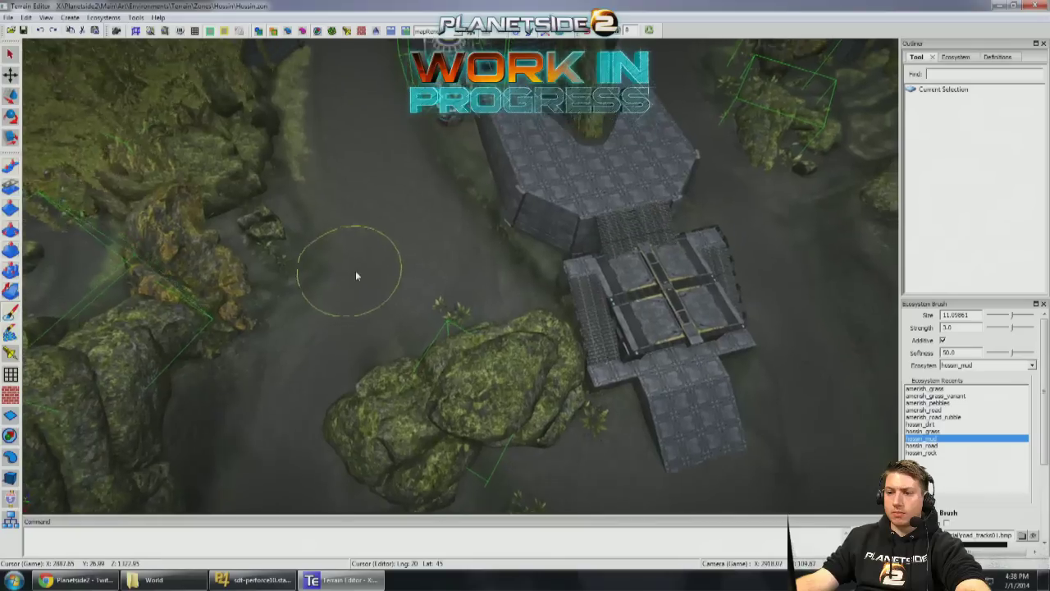
pyautogui.scroll(5, 370, 265)
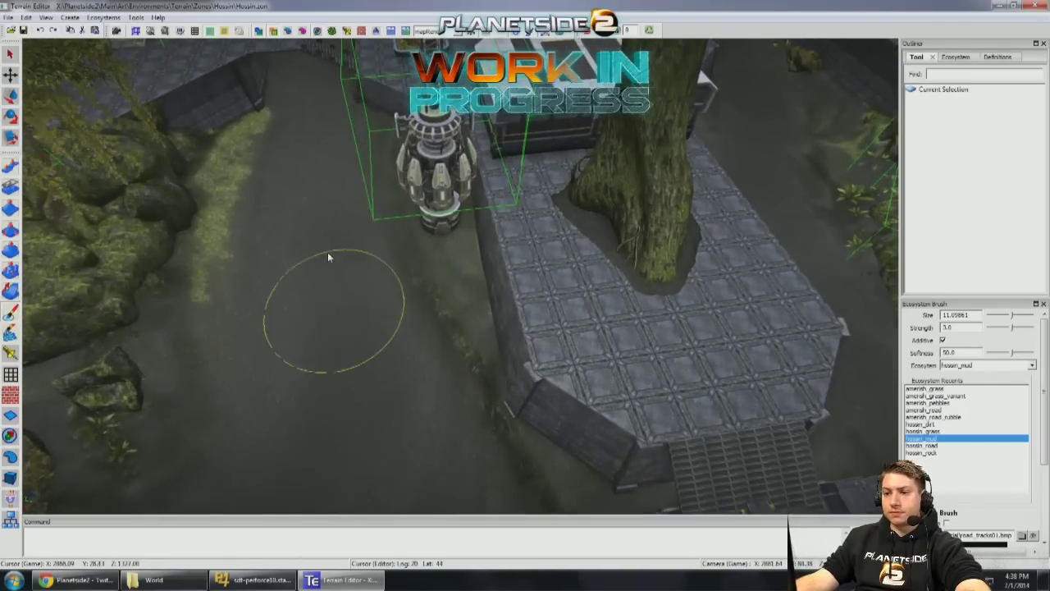
pyautogui.scroll(-3, 291, 304)
pyautogui.moveTo(296, 211); pyautogui.dragTo(488, 352, button='right')
pyautogui.moveTo(518, 129)
pyautogui.mouseDown(button='right')
pyautogui.moveTo(497, 298)
pyautogui.moveTo(511, 265)
pyautogui.moveTo(591, 205)
pyautogui.moveTo(689, 151)
pyautogui.moveTo(699, 162)
pyautogui.mouseUp(button='right')
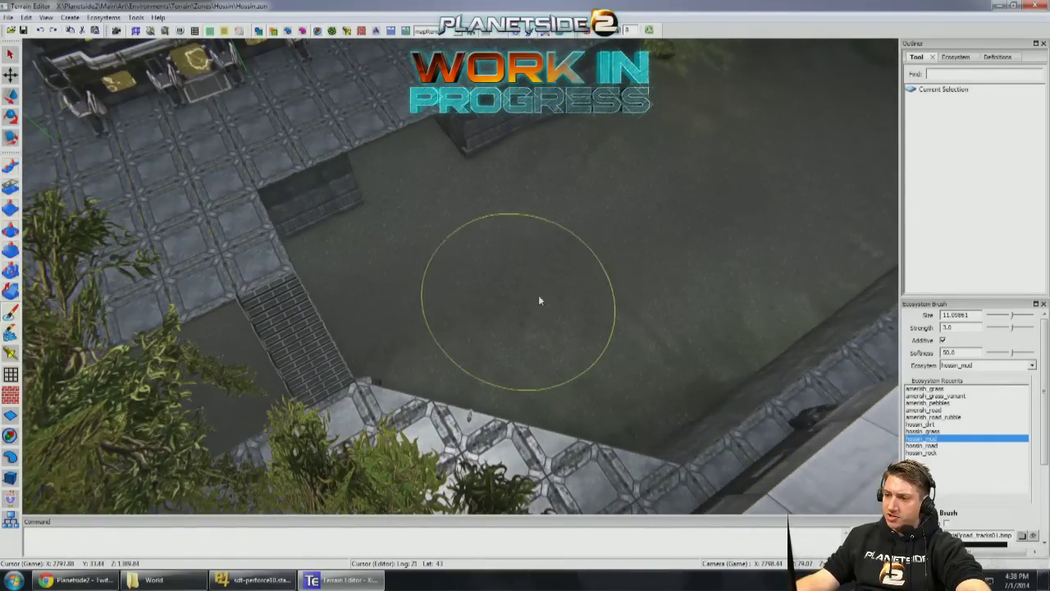
# Step: Examine the blended mud and road surface up close between the platforms and on the road before the first ramp
pyautogui.moveTo(582, 216)
pyautogui.mouseDown(button='right')
pyautogui.moveTo(443, 337)
pyautogui.moveTo(613, 239)
pyautogui.moveTo(390, 260)
pyautogui.mouseUp(button='right')
pyautogui.scroll(5, 480, 292)
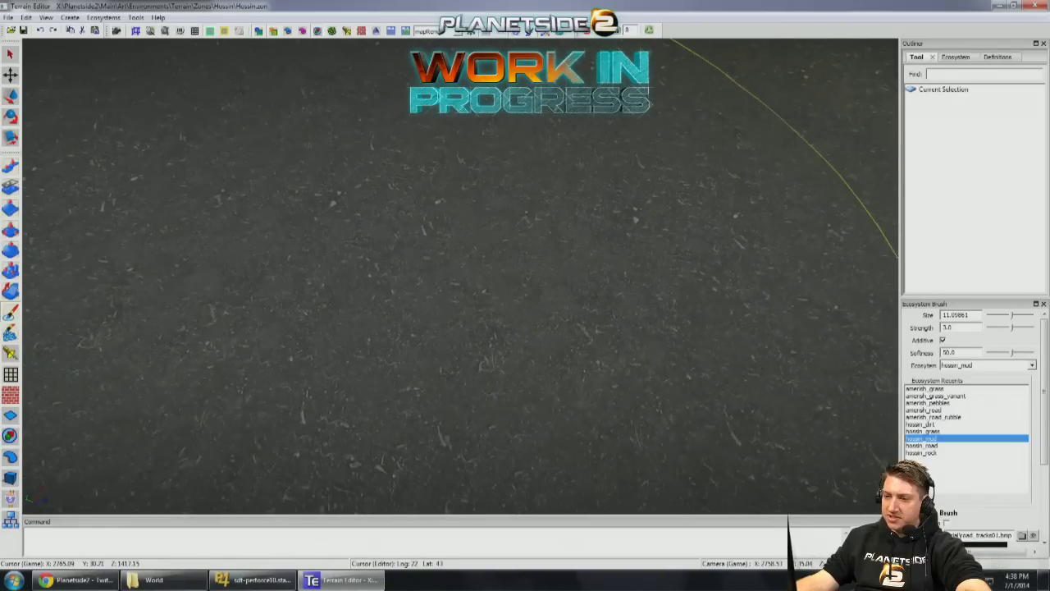
pyautogui.scroll(-5, 525, 295)
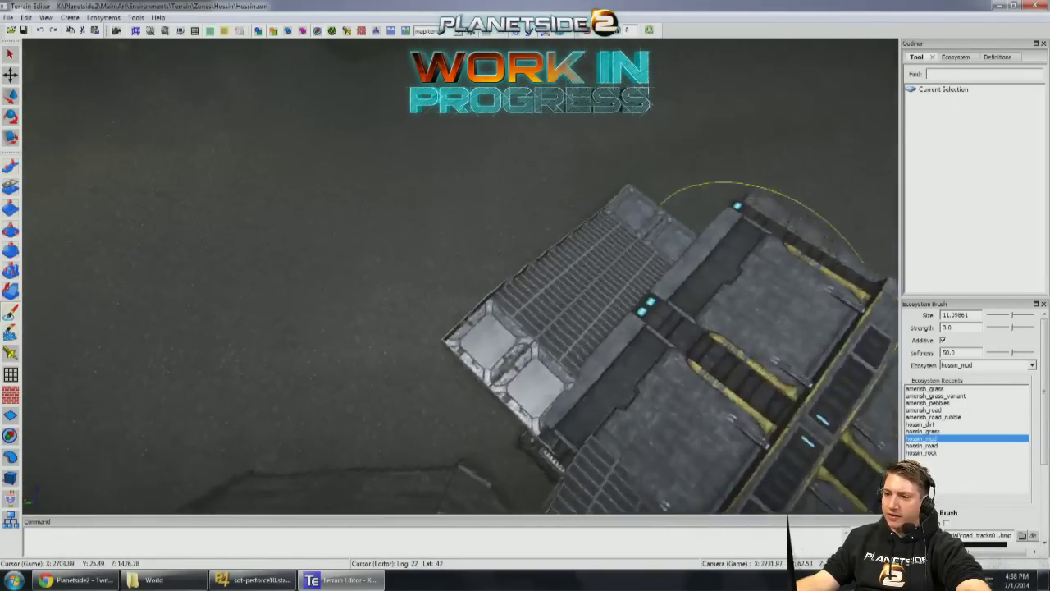
pyautogui.moveTo(475, 263)
pyautogui.mouseDown(button='right')
pyautogui.moveTo(678, 284)
pyautogui.moveTo(525, 296)
pyautogui.mouseUp(button='right')
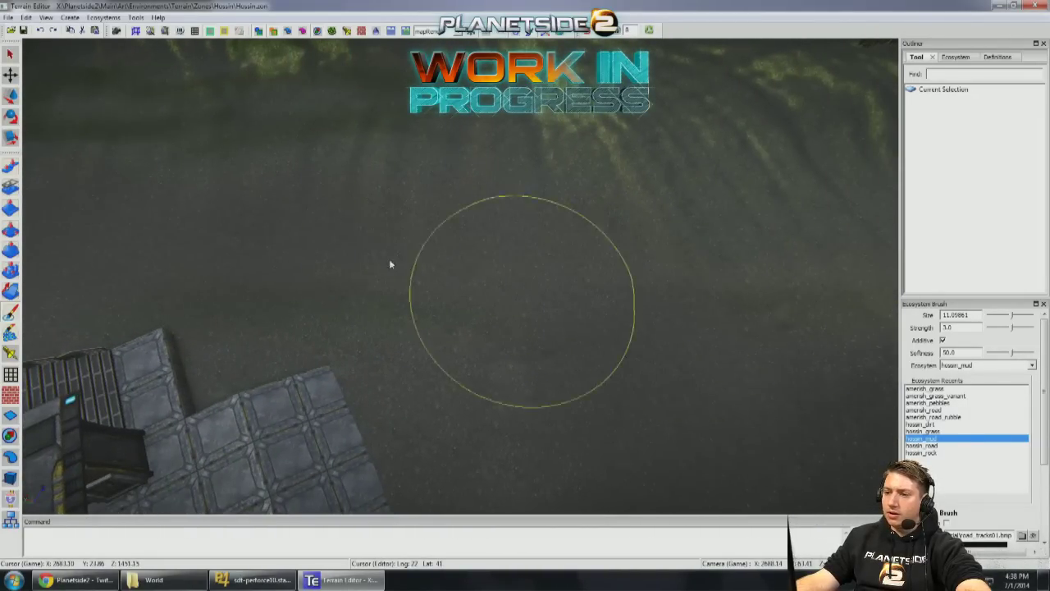
pyautogui.moveTo(464, 307); pyautogui.dragTo(382, 226, button='right')
pyautogui.moveTo(517, 225); pyautogui.dragTo(516, 246, button='right')
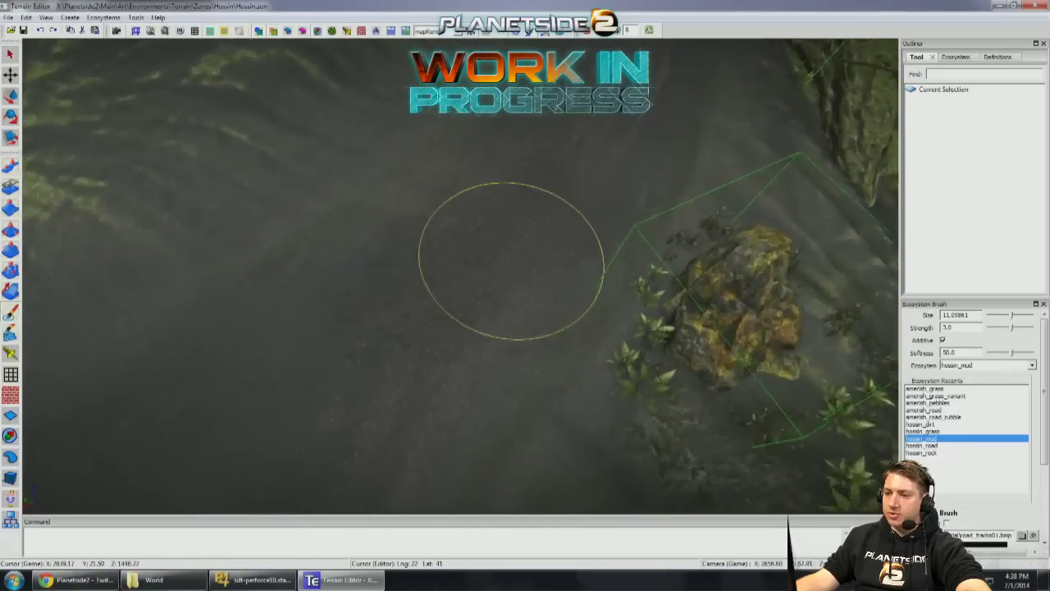
pyautogui.scroll(5, 516, 246)
pyautogui.scroll(-5, 515, 256)
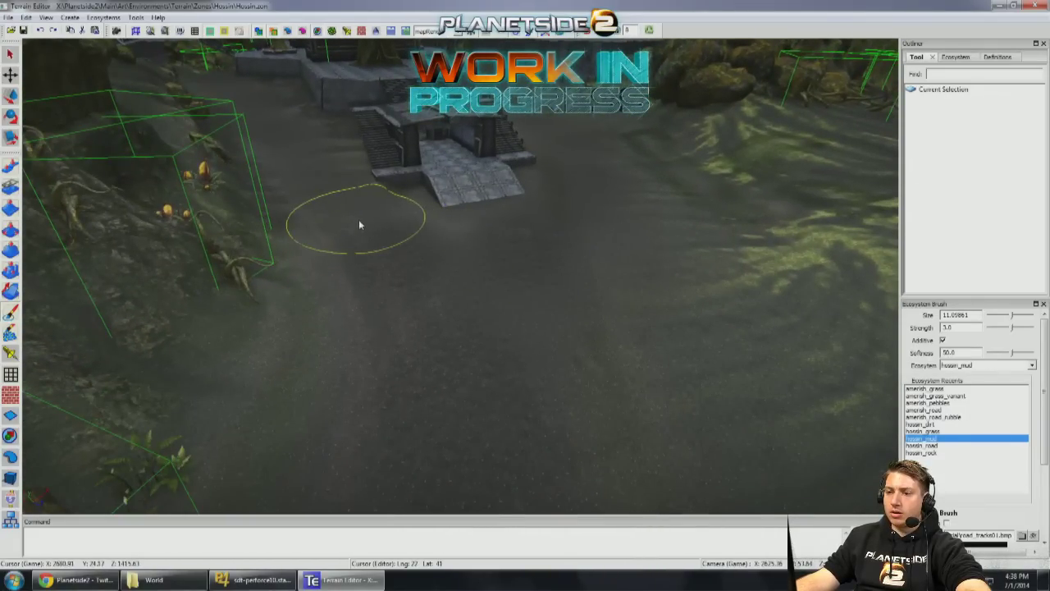
pyautogui.moveTo(586, 265); pyautogui.dragTo(513, 280, button='right')
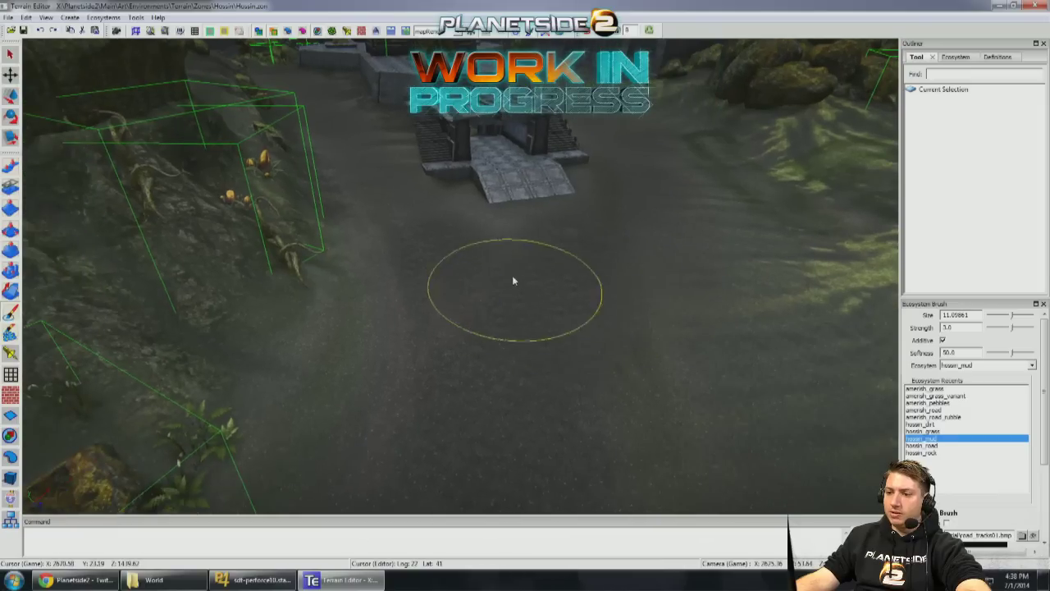
# Step: Set the brush to hossin_road at strength 15 with the custom road_tracks01 shape and paint tracks on the road leading to the first ramp
pyautogui.moveTo(437, 216); pyautogui.dragTo(417, 234, button='right')
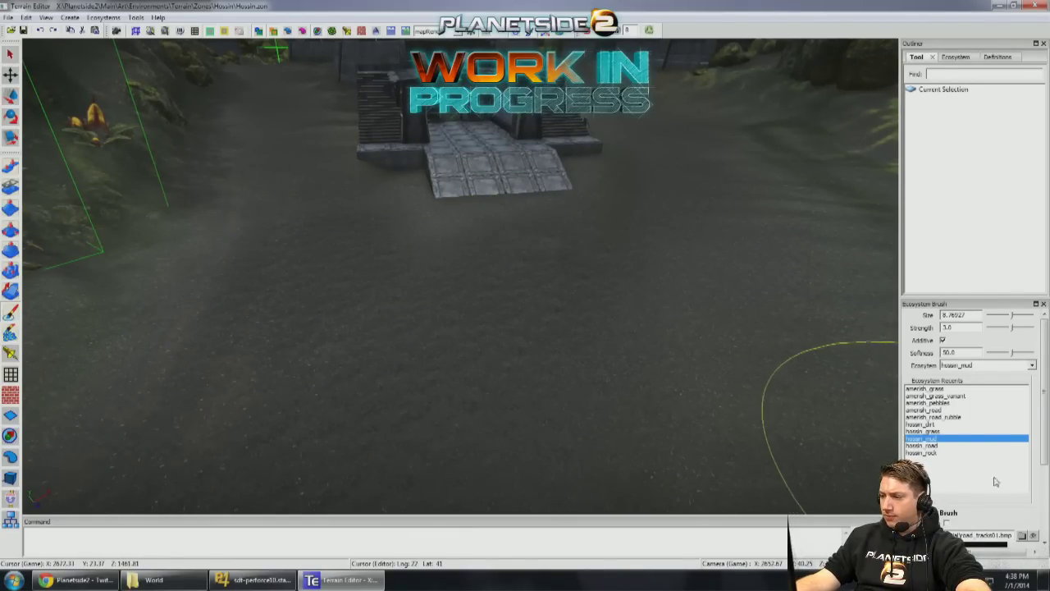
pyautogui.click(923, 445)
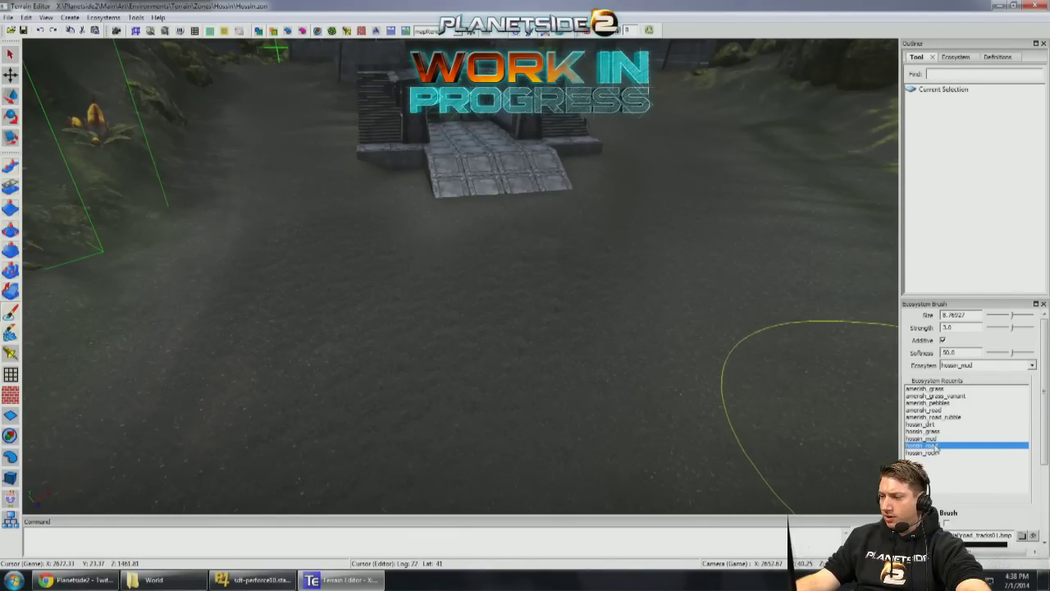
pyautogui.doubleClick(950, 328)
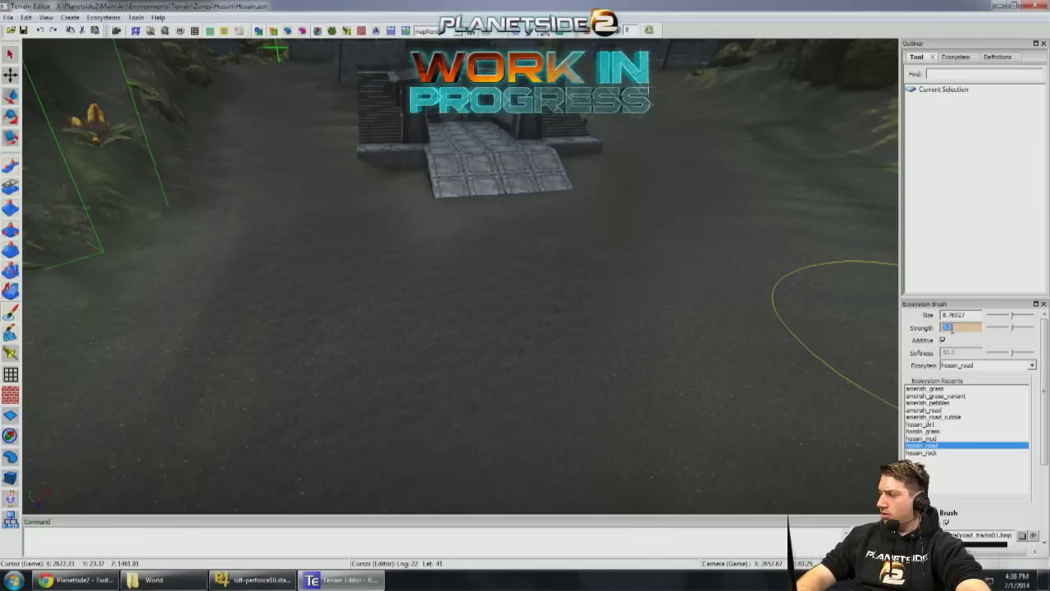
pyautogui.moveTo(279, 255); pyautogui.dragTo(307, 278, button='right')
pyautogui.moveTo(379, 361)
pyautogui.mouseDown(button='right')
pyautogui.moveTo(475, 281)
pyautogui.moveTo(504, 335)
pyautogui.mouseUp(button='right')
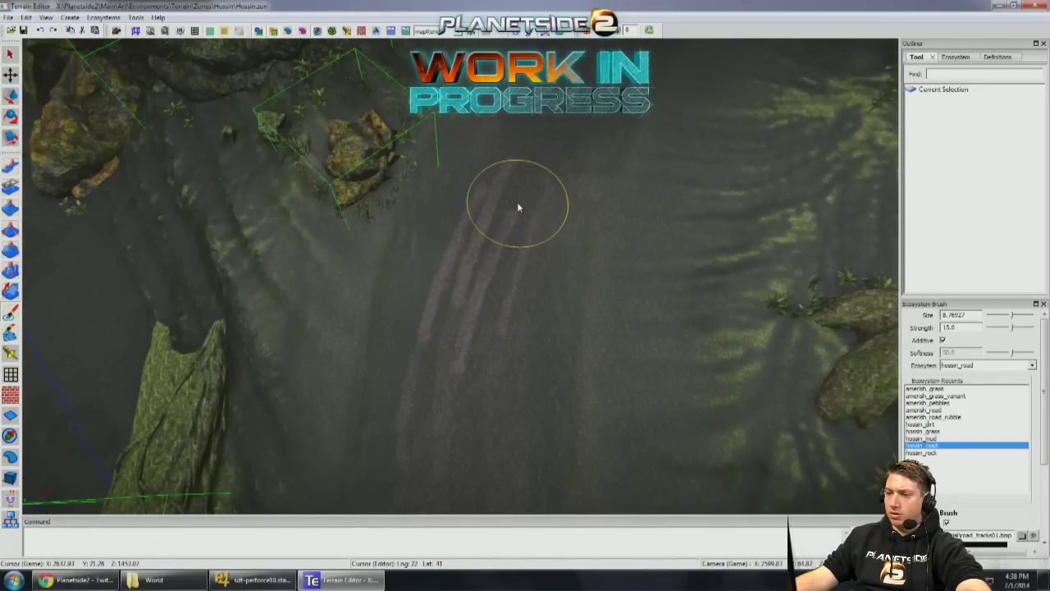
pyautogui.moveTo(452, 469)
pyautogui.mouseDown(button='right')
pyautogui.moveTo(429, 274)
pyautogui.moveTo(486, 319)
pyautogui.moveTo(432, 297)
pyautogui.mouseUp(button='right')
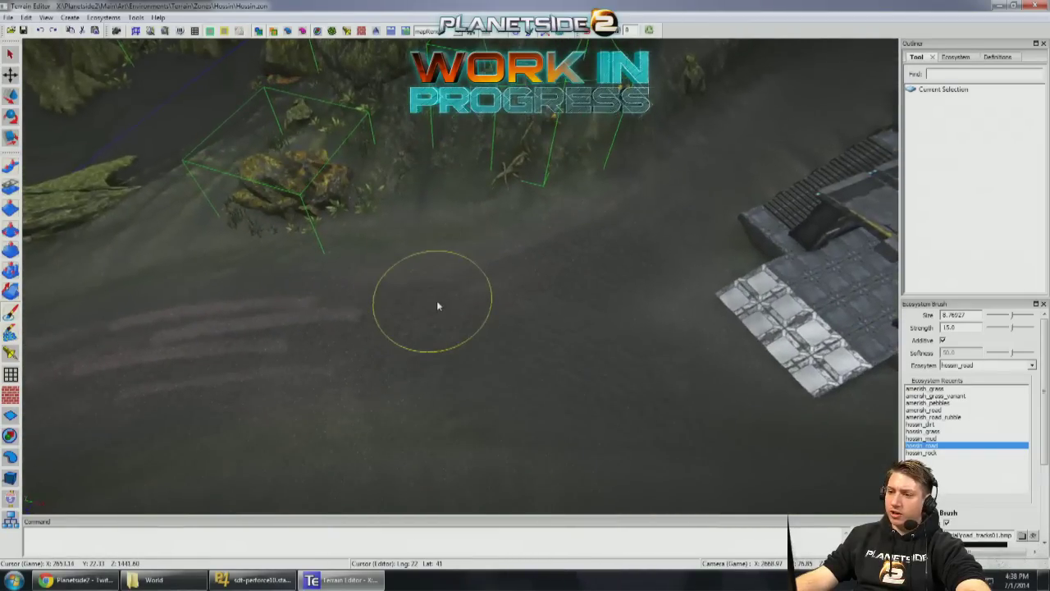
# Step: Extend the hossin_road tracks with a smaller brush past the first ramp structure, along the plant-covered bank
pyautogui.moveTo(506, 290); pyautogui.dragTo(621, 235)
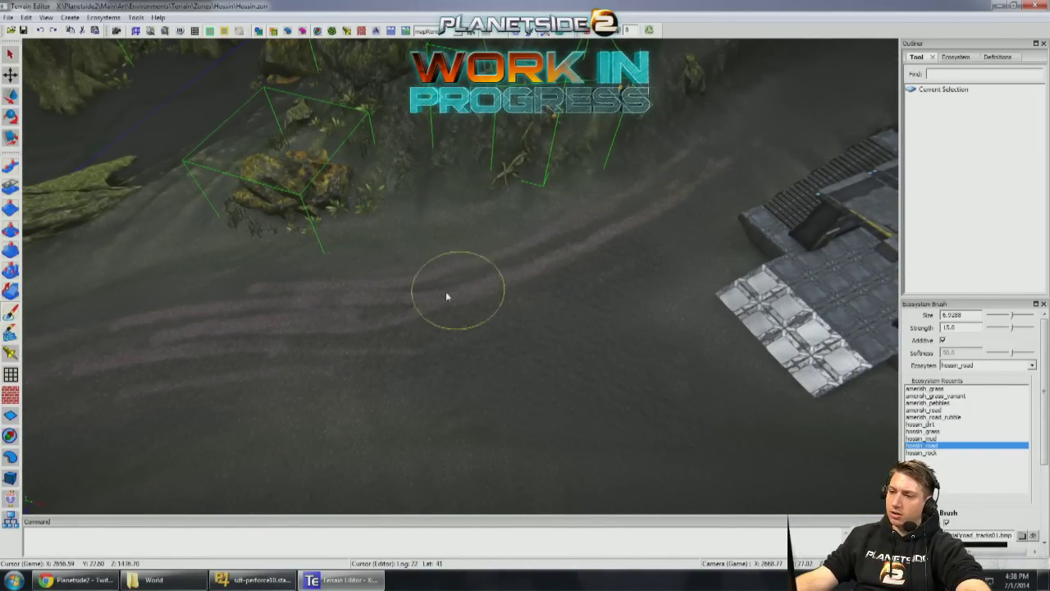
pyautogui.hotkey('ctrl', 'z')
pyautogui.keyDown('ctrl'); pyautogui.scroll(-3, 344, 330); pyautogui.keyUp('ctrl')
pyautogui.press('w')
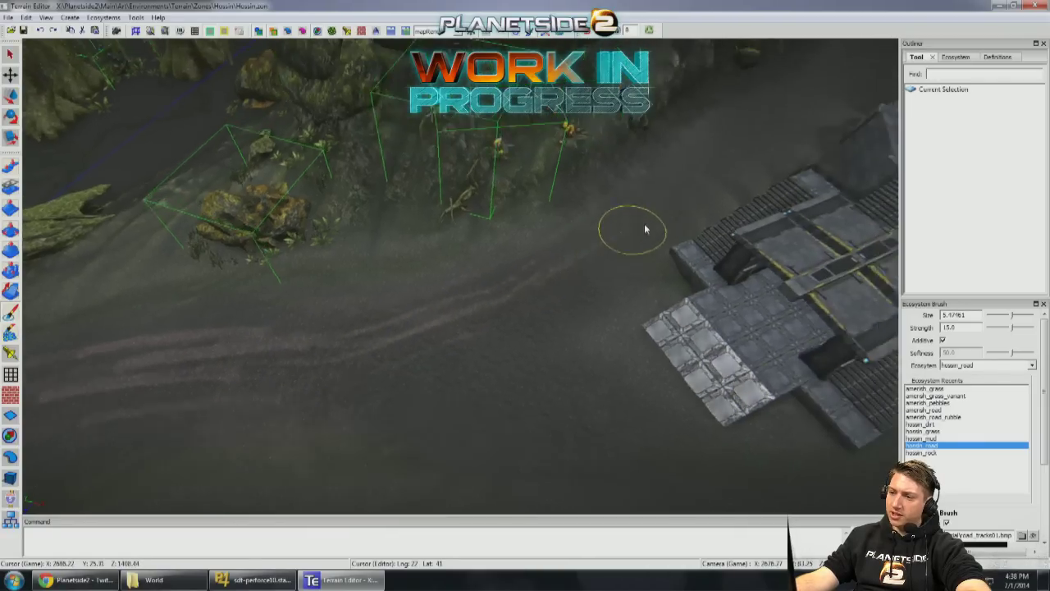
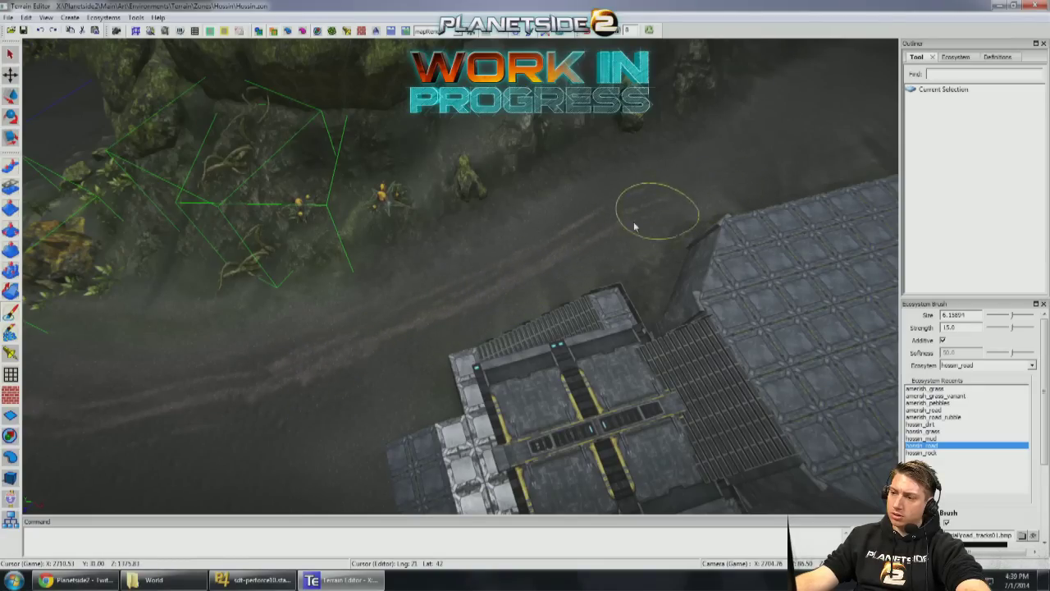
pyautogui.press('a')
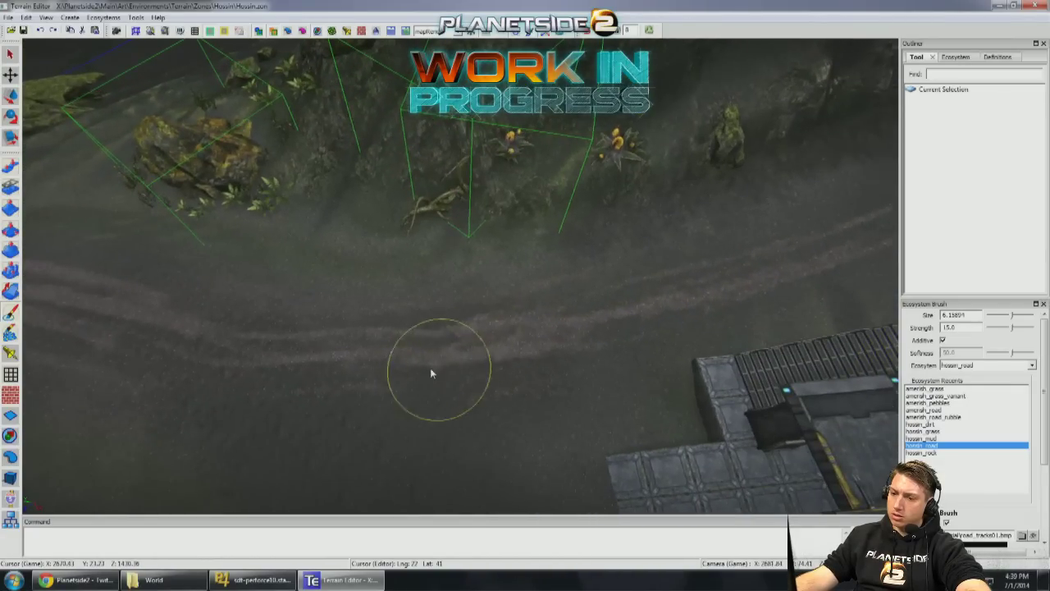
pyautogui.press('e')
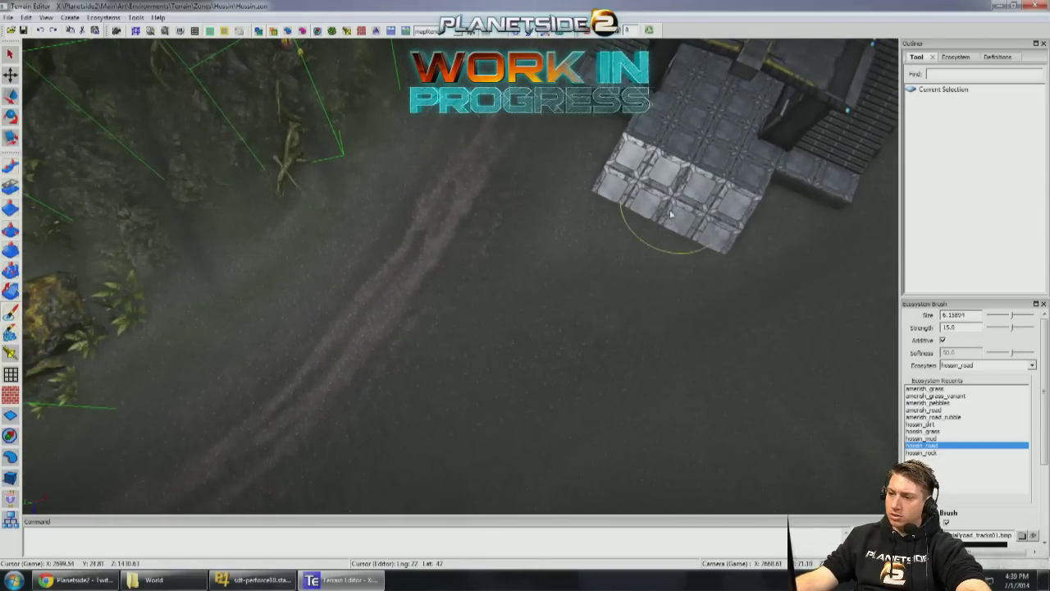
# Step: Paint curved hossin_road tracks linking the foot of the first ramp to the main road tracks
pyautogui.moveTo(631, 264)
pyautogui.mouseDown()
pyautogui.moveTo(521, 345)
pyautogui.moveTo(342, 433)
pyautogui.moveTo(590, 288)
pyautogui.moveTo(440, 389)
pyautogui.moveTo(640, 251)
pyautogui.moveTo(561, 307)
pyautogui.mouseUp()
pyautogui.moveTo(470, 229)
pyautogui.mouseDown()
pyautogui.moveTo(496, 148)
pyautogui.moveTo(462, 238)
pyautogui.moveTo(513, 308)
pyautogui.moveTo(657, 321)
pyautogui.mouseUp()
pyautogui.moveTo(787, 337)
pyautogui.mouseDown(button='middle')
pyautogui.moveTo(673, 331)
pyautogui.moveTo(602, 377)
pyautogui.moveTo(578, 221)
pyautogui.moveTo(520, 276)
pyautogui.moveTo(537, 285)
pyautogui.mouseUp(button='middle')
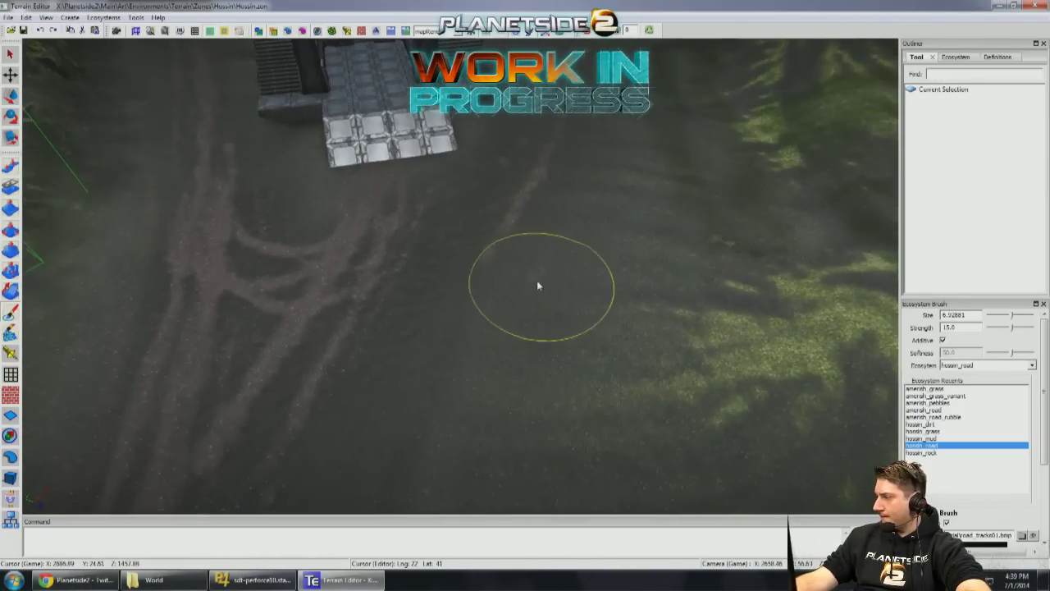
# Step: Branch a second set of hossin_road tracks off the main road, passing the first ramp on its grassy side
pyautogui.moveTo(537, 285)
pyautogui.mouseDown()
pyautogui.moveTo(423, 339)
pyautogui.moveTo(304, 449)
pyautogui.moveTo(370, 363)
pyautogui.moveTo(537, 187)
pyautogui.moveTo(487, 269)
pyautogui.moveTo(379, 361)
pyautogui.moveTo(339, 373)
pyautogui.moveTo(430, 252)
pyautogui.mouseUp()
pyautogui.moveTo(429, 252); pyautogui.dragTo(433, 164, button='middle')
pyautogui.moveTo(527, 192)
pyautogui.mouseDown(button='middle')
pyautogui.moveTo(511, 241)
pyautogui.moveTo(511, 366)
pyautogui.mouseUp(button='middle')
pyautogui.moveTo(553, 288)
pyautogui.mouseDown(button='middle')
pyautogui.moveTo(561, 263)
pyautogui.moveTo(506, 284)
pyautogui.moveTo(462, 344)
pyautogui.mouseUp(button='middle')
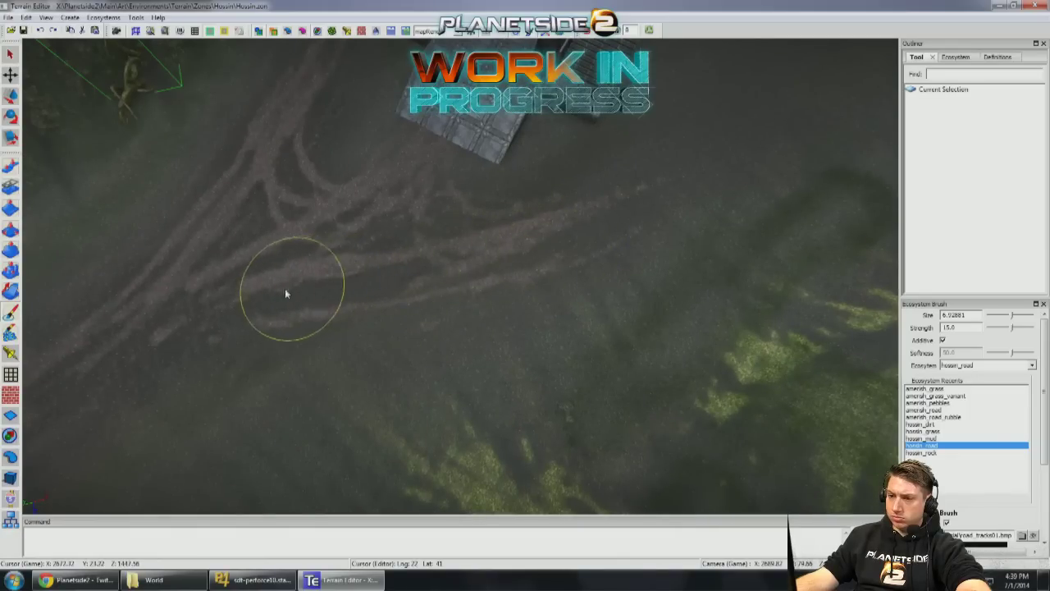
pyautogui.moveTo(283, 277); pyautogui.dragTo(290, 272, button='middle')
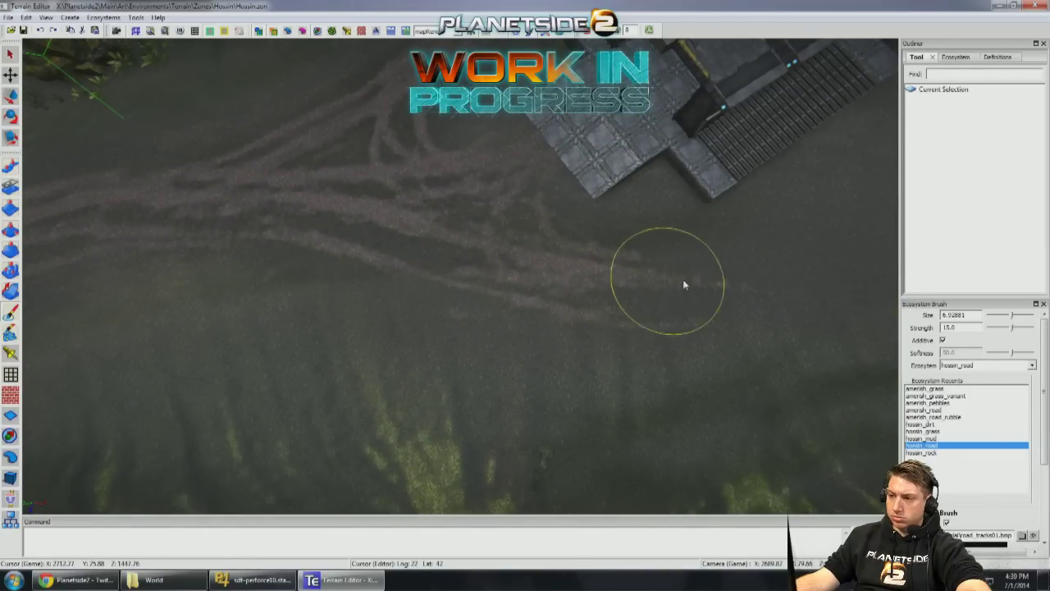
# Step: Extend the grassy-side tracks beyond the first ramp structure towards the gap between the two platforms
pyautogui.moveTo(539, 281); pyautogui.dragTo(523, 286, button='middle')
pyautogui.moveTo(604, 219)
pyautogui.mouseDown(button='middle')
pyautogui.moveTo(604, 277)
pyautogui.moveTo(547, 356)
pyautogui.mouseUp(button='middle')
pyautogui.moveTo(596, 194)
pyautogui.mouseDown(button='middle')
pyautogui.moveTo(536, 316)
pyautogui.moveTo(501, 359)
pyautogui.moveTo(577, 247)
pyautogui.mouseUp(button='middle')
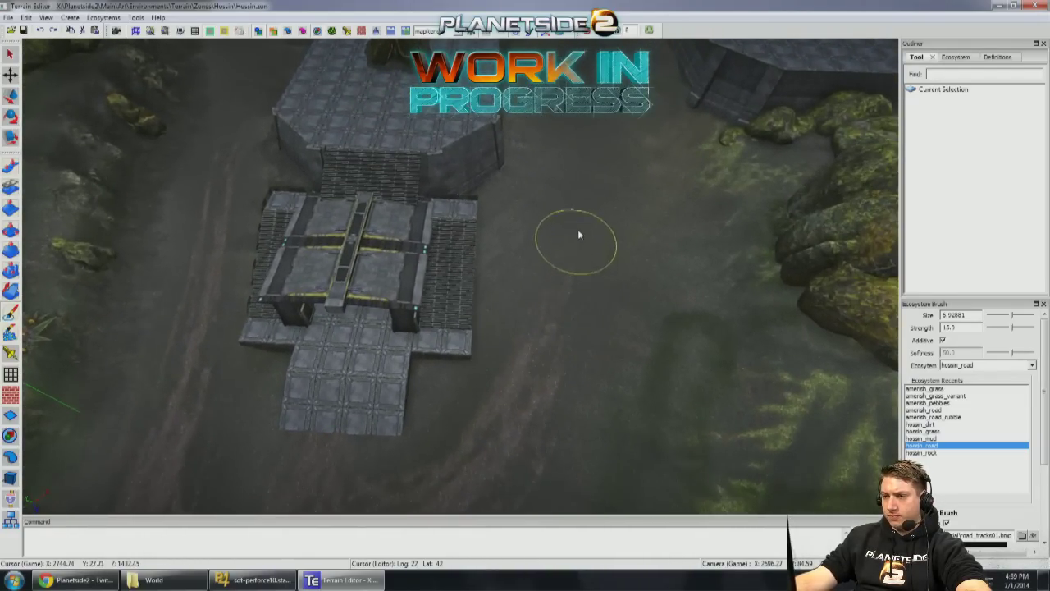
pyautogui.moveTo(568, 332)
pyautogui.mouseDown(button='middle')
pyautogui.moveTo(565, 349)
pyautogui.moveTo(580, 321)
pyautogui.moveTo(476, 358)
pyautogui.moveTo(336, 343)
pyautogui.mouseUp(button='middle')
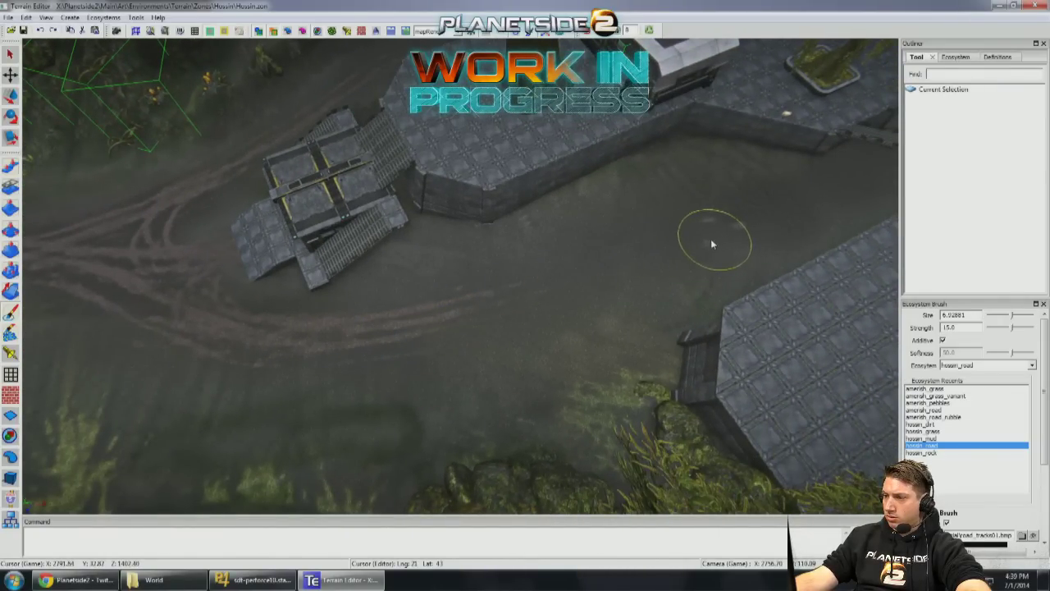
pyautogui.moveTo(610, 292)
pyautogui.mouseDown(button='middle')
pyautogui.moveTo(699, 328)
pyautogui.moveTo(496, 342)
pyautogui.moveTo(468, 323)
pyautogui.moveTo(540, 357)
pyautogui.mouseUp(button='middle')
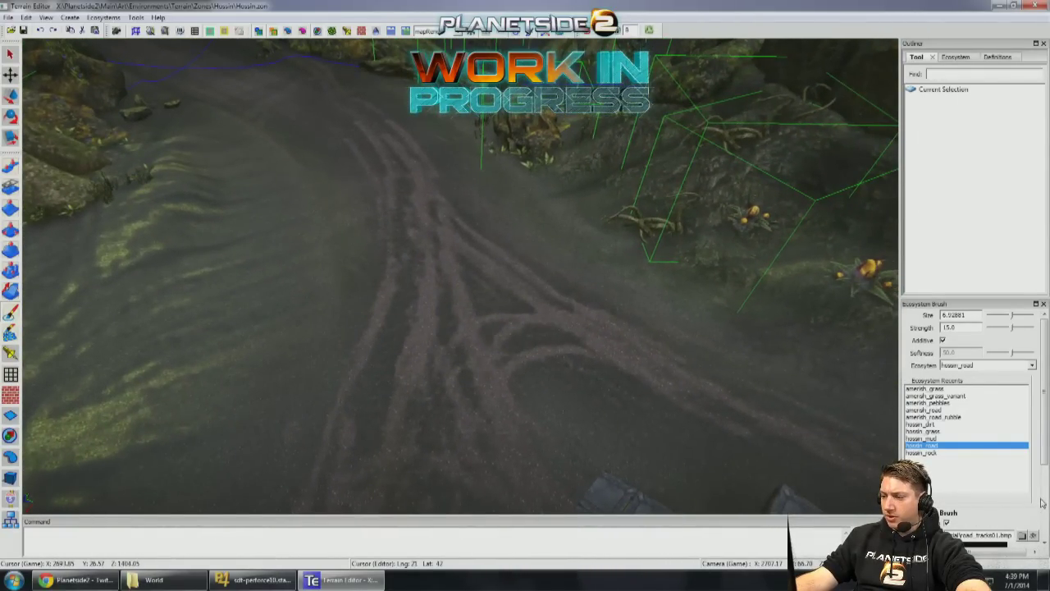
# Step: Continue the hossin_road tracks through the gap between the platforms onto the road beside the wall
pyautogui.scroll(-3, 1040, 503)
pyautogui.moveTo(526, 443)
pyautogui.mouseDown(button='middle')
pyautogui.moveTo(504, 429)
pyautogui.moveTo(554, 405)
pyautogui.moveTo(582, 352)
pyautogui.moveTo(534, 325)
pyautogui.mouseUp(button='middle')
pyautogui.moveTo(582, 239)
pyautogui.mouseDown(button='middle')
pyautogui.moveTo(366, 437)
pyautogui.moveTo(371, 388)
pyautogui.moveTo(442, 341)
pyautogui.mouseUp(button='middle')
pyautogui.moveTo(662, 251)
pyautogui.mouseDown()
pyautogui.moveTo(731, 228)
pyautogui.moveTo(628, 268)
pyautogui.mouseUp()
pyautogui.moveTo(504, 332)
pyautogui.mouseDown(button='middle')
pyautogui.moveTo(515, 314)
pyautogui.moveTo(481, 328)
pyautogui.moveTo(485, 398)
pyautogui.mouseUp(button='middle')
pyautogui.moveTo(496, 338)
pyautogui.mouseDown()
pyautogui.moveTo(498, 218)
pyautogui.moveTo(489, 368)
pyautogui.mouseUp()
pyautogui.moveTo(489, 369)
pyautogui.mouseDown(button='middle')
pyautogui.moveTo(213, 492)
pyautogui.moveTo(399, 282)
pyautogui.moveTo(646, 316)
pyautogui.moveTo(534, 462)
pyautogui.mouseUp(button='middle')
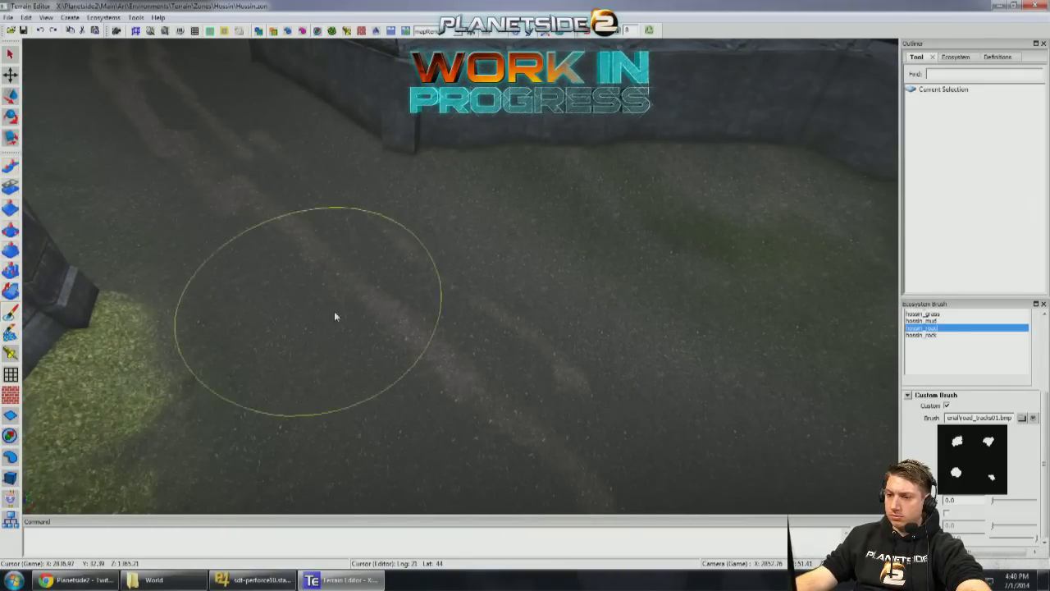
# Step: Paint hossin_road tracks along the wall past the large mechanical prop, towards the mossy boulders
pyautogui.moveTo(335, 316)
pyautogui.mouseDown(button='middle')
pyautogui.moveTo(408, 337)
pyautogui.moveTo(262, 244)
pyautogui.mouseUp(button='middle')
pyautogui.moveTo(329, 285); pyautogui.dragTo(550, 359)
pyautogui.moveTo(666, 362)
pyautogui.mouseDown()
pyautogui.moveTo(598, 361)
pyautogui.moveTo(320, 266)
pyautogui.moveTo(446, 322)
pyautogui.moveTo(588, 359)
pyautogui.moveTo(503, 338)
pyautogui.mouseUp()
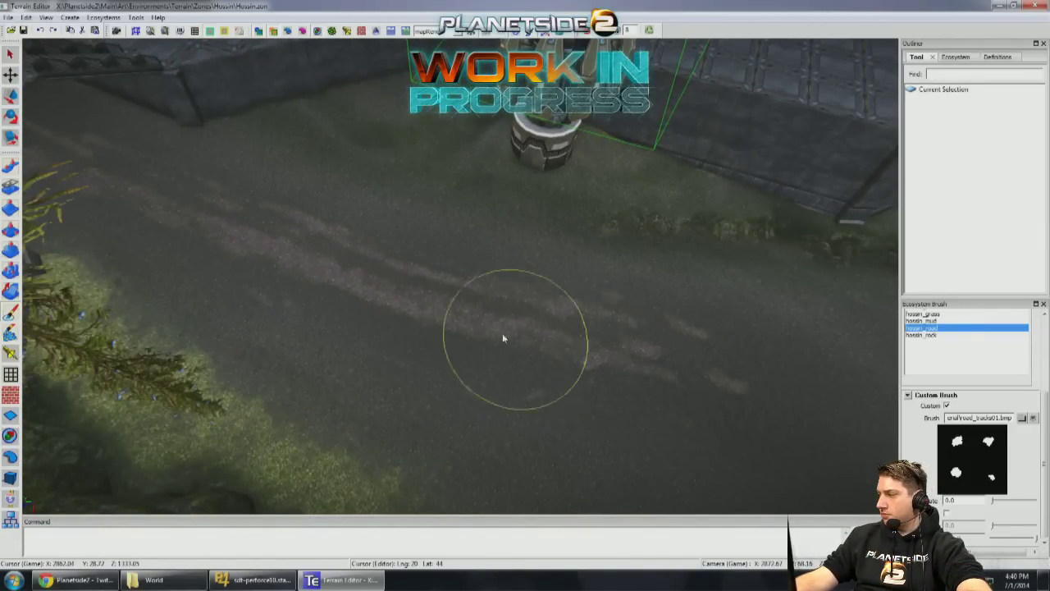
pyautogui.moveTo(503, 338); pyautogui.dragTo(496, 335, button='middle')
pyautogui.moveTo(382, 352)
pyautogui.mouseDown(button='middle')
pyautogui.moveTo(422, 336)
pyautogui.moveTo(554, 390)
pyautogui.mouseUp(button='middle')
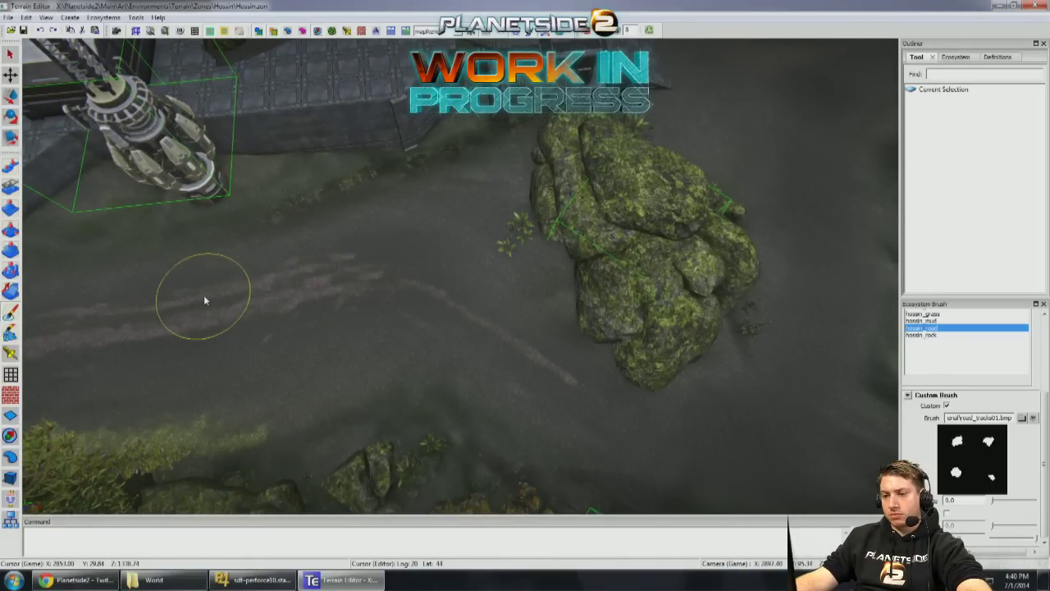
pyautogui.moveTo(628, 445)
pyautogui.mouseDown(button='middle')
pyautogui.moveTo(651, 439)
pyautogui.moveTo(654, 394)
pyautogui.moveTo(824, 450)
pyautogui.mouseUp(button='middle')
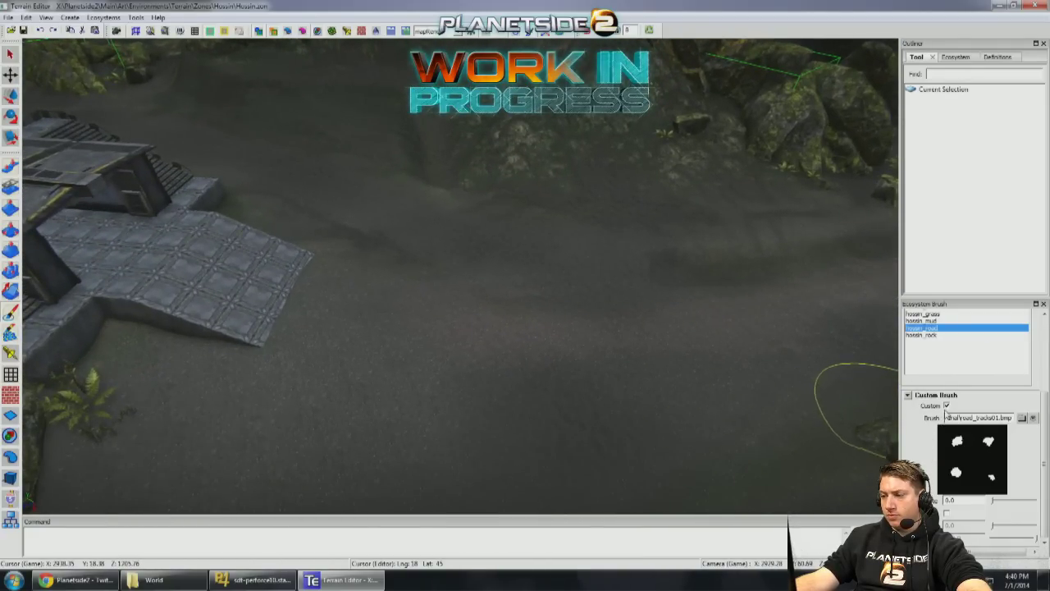
# Step: Clear the existing hossin_road paint near the foot of the second ramp with additive mode and the custom brush off
pyautogui.scroll(5, 1040, 339)
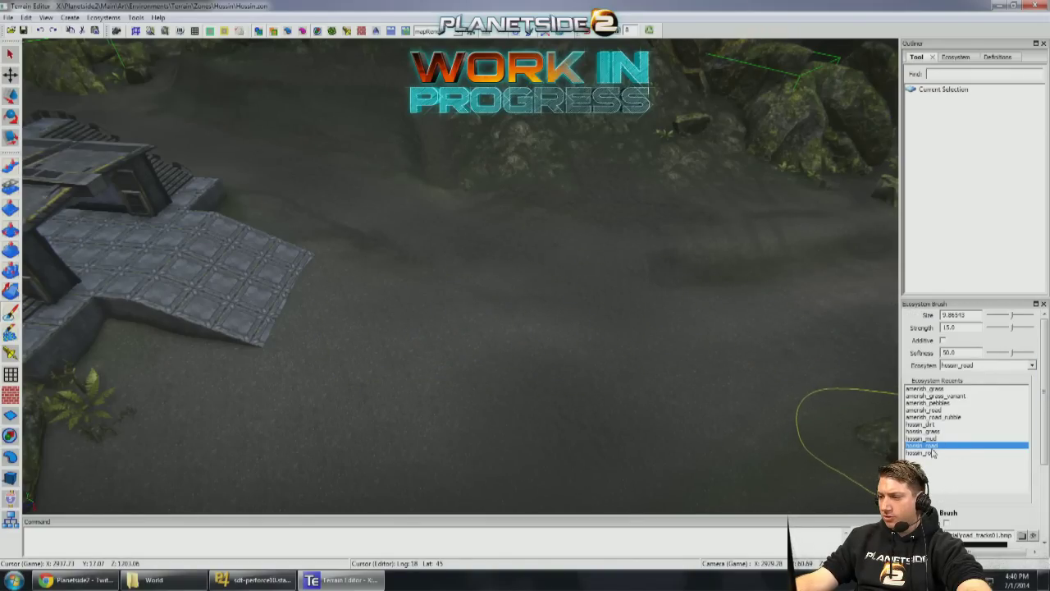
pyautogui.moveTo(622, 348)
pyautogui.mouseDown(button='middle')
pyautogui.moveTo(689, 323)
pyautogui.moveTo(412, 240)
pyautogui.mouseUp(button='middle')
pyautogui.moveTo(428, 174); pyautogui.dragTo(449, 197)
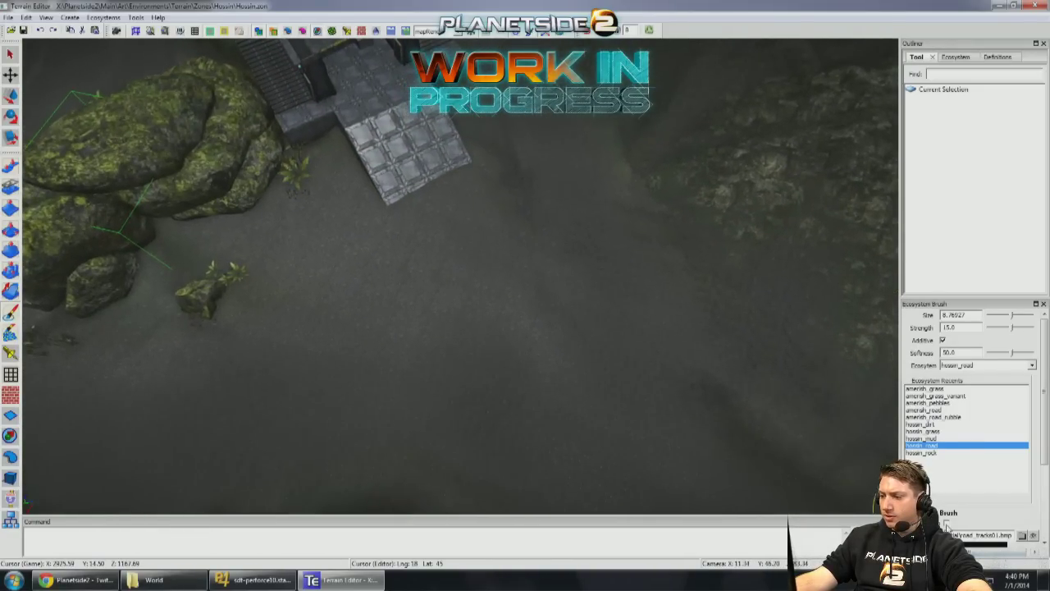
# Step: Paint additive hossin_road tracks with the custom brush from the second ramp's foot, branching in both directions along the road
pyautogui.moveTo(456, 239)
pyautogui.mouseDown()
pyautogui.moveTo(492, 291)
pyautogui.moveTo(456, 201)
pyautogui.moveTo(473, 248)
pyautogui.moveTo(437, 195)
pyautogui.moveTo(519, 335)
pyautogui.mouseUp()
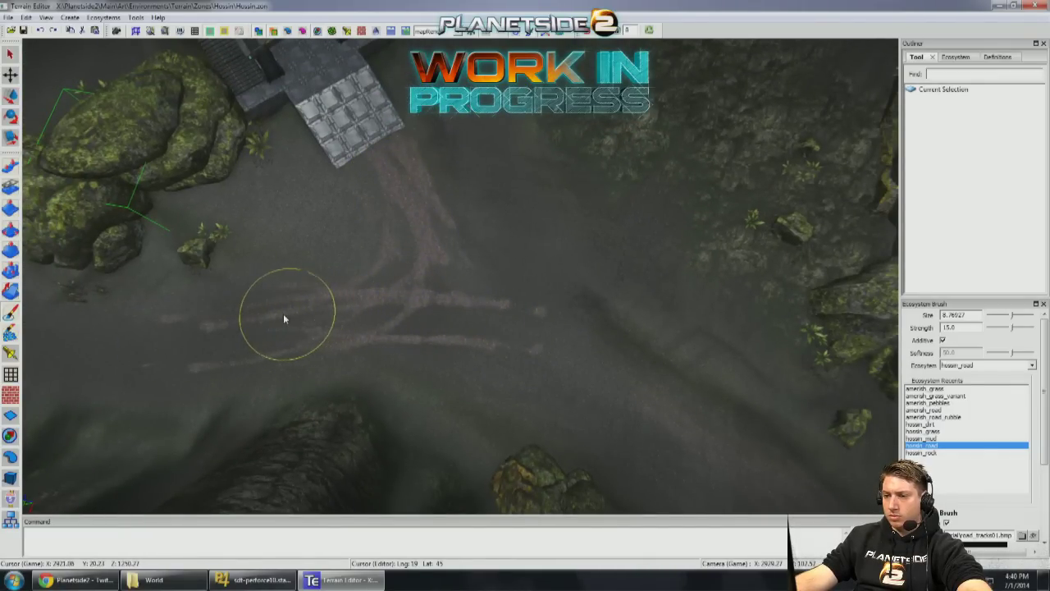
pyautogui.press('w')
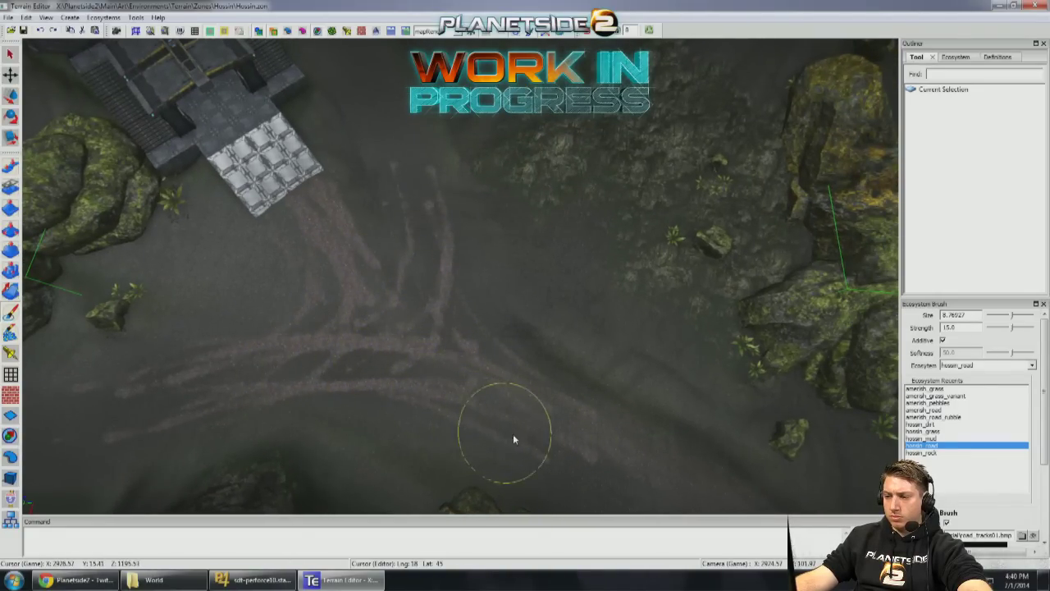
pyautogui.press('w')
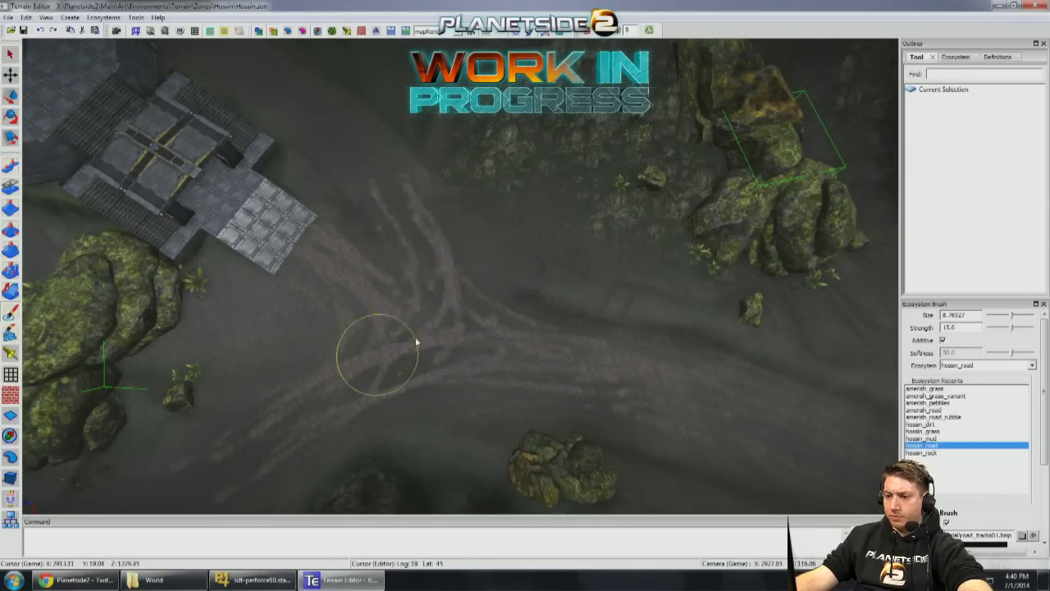
pyautogui.press('a')
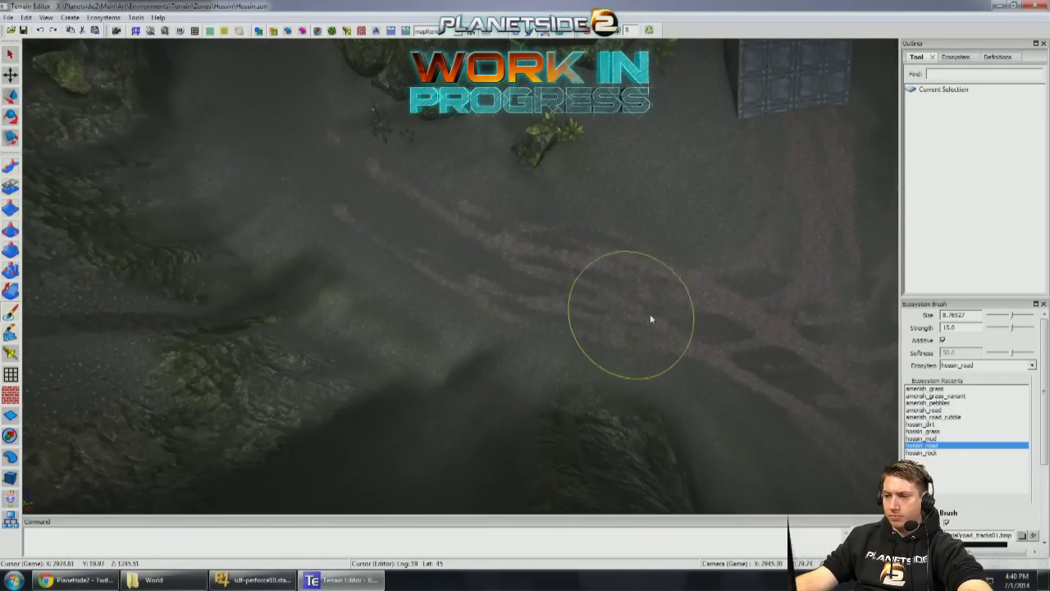
# Step: Carry the hossin_road tracks along the cliff base and around the mossy boulders beside the second ramp
pyautogui.press('w')
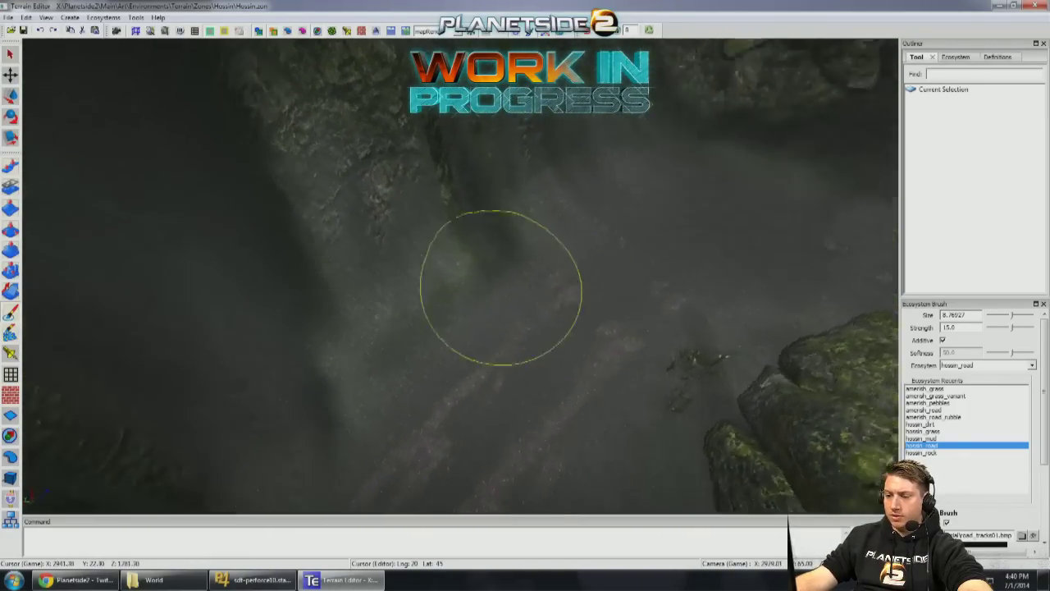
pyautogui.press('w')
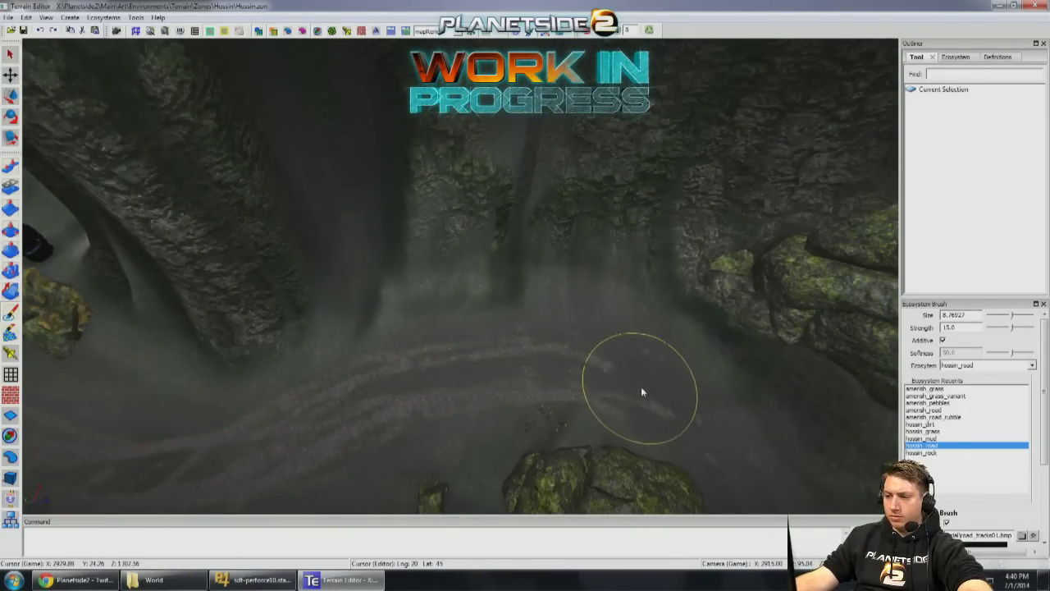
pyautogui.press('w')
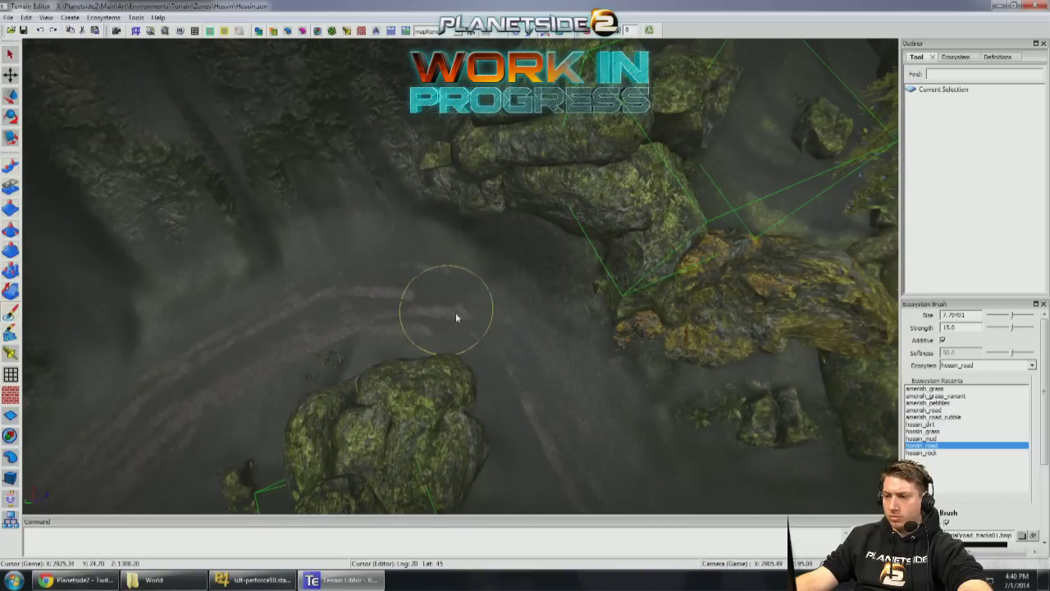
pyautogui.moveTo(496, 343)
pyautogui.mouseDown(button='right')
pyautogui.moveTo(536, 392)
pyautogui.moveTo(533, 415)
pyautogui.moveTo(455, 274)
pyautogui.mouseUp(button='right')
pyautogui.press('w')
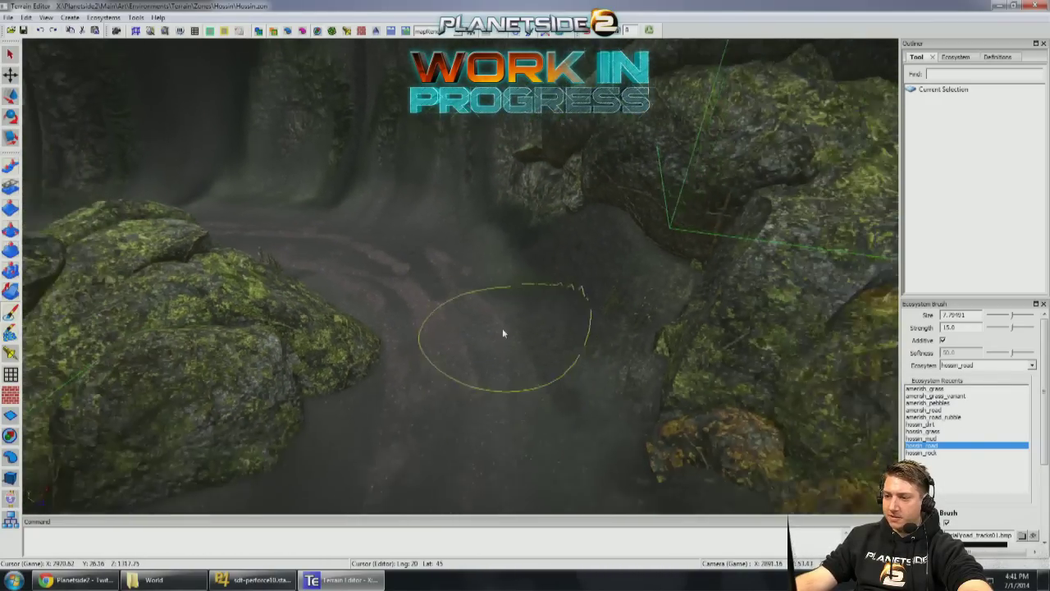
# Step: Join the tracks coming around the mossy boulders to the tracks on the road along the wall
pyautogui.moveTo(497, 337)
pyautogui.mouseDown(button='right')
pyautogui.moveTo(495, 352)
pyautogui.moveTo(482, 288)
pyautogui.mouseUp(button='right')
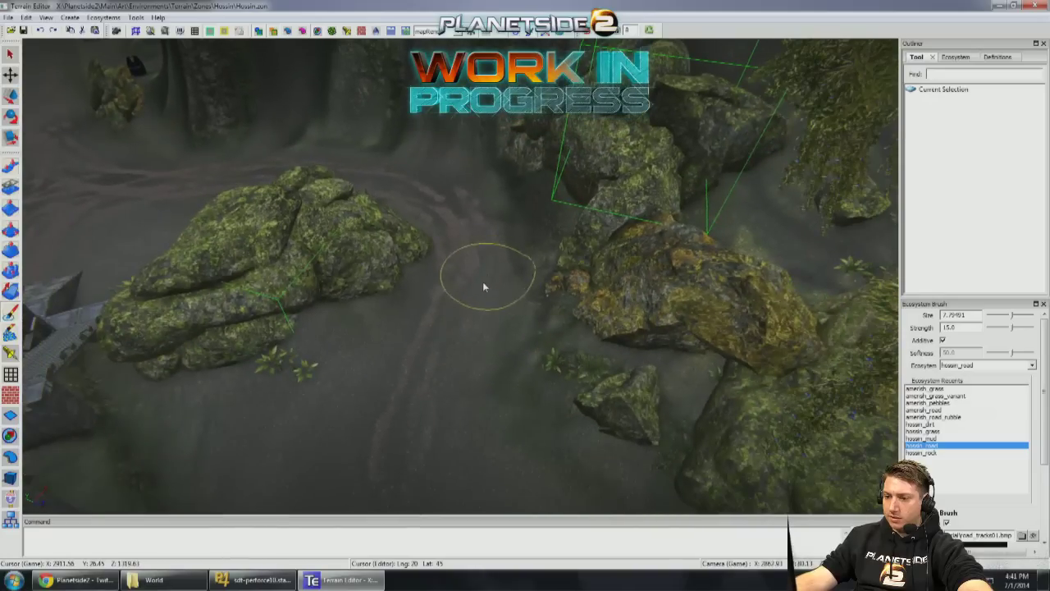
pyautogui.moveTo(447, 365)
pyautogui.mouseDown(button='right')
pyautogui.moveTo(645, 363)
pyautogui.moveTo(368, 290)
pyautogui.mouseUp(button='right')
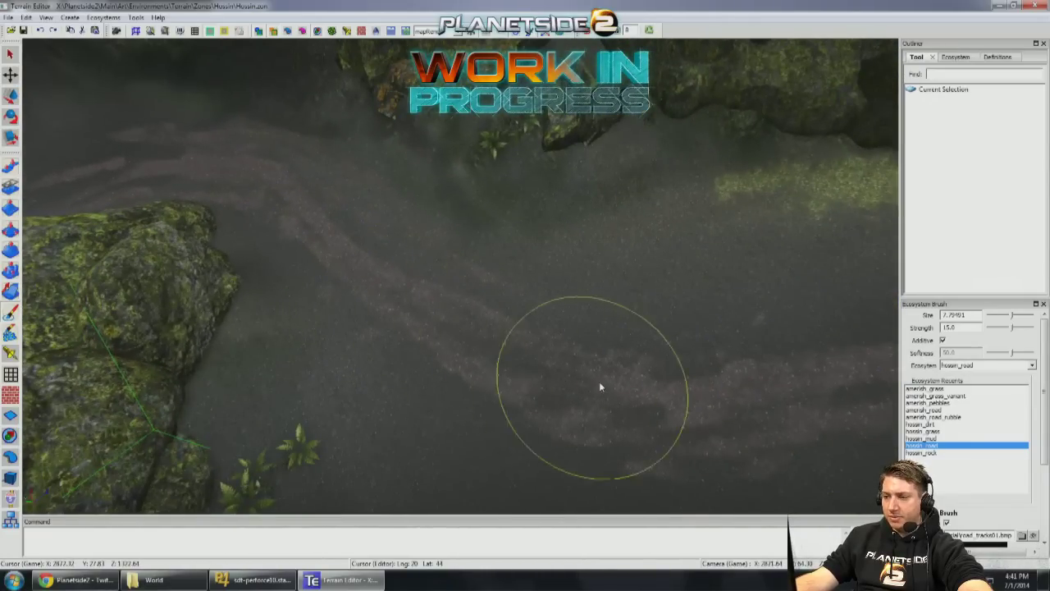
pyautogui.moveTo(430, 301)
pyautogui.mouseDown()
pyautogui.moveTo(317, 206)
pyautogui.moveTo(217, 163)
pyautogui.mouseUp()
pyautogui.moveTo(108, 181)
pyautogui.mouseDown(button='right')
pyautogui.moveTo(354, 216)
pyautogui.moveTo(418, 282)
pyautogui.moveTo(419, 449)
pyautogui.mouseUp(button='right')
# Step: Extend the hossin_road tracks past the ramp and along the road between the platform wall and the mossy boulders
pyautogui.moveTo(418, 448)
pyautogui.mouseDown()
pyautogui.moveTo(490, 327)
pyautogui.moveTo(518, 235)
pyautogui.mouseUp()
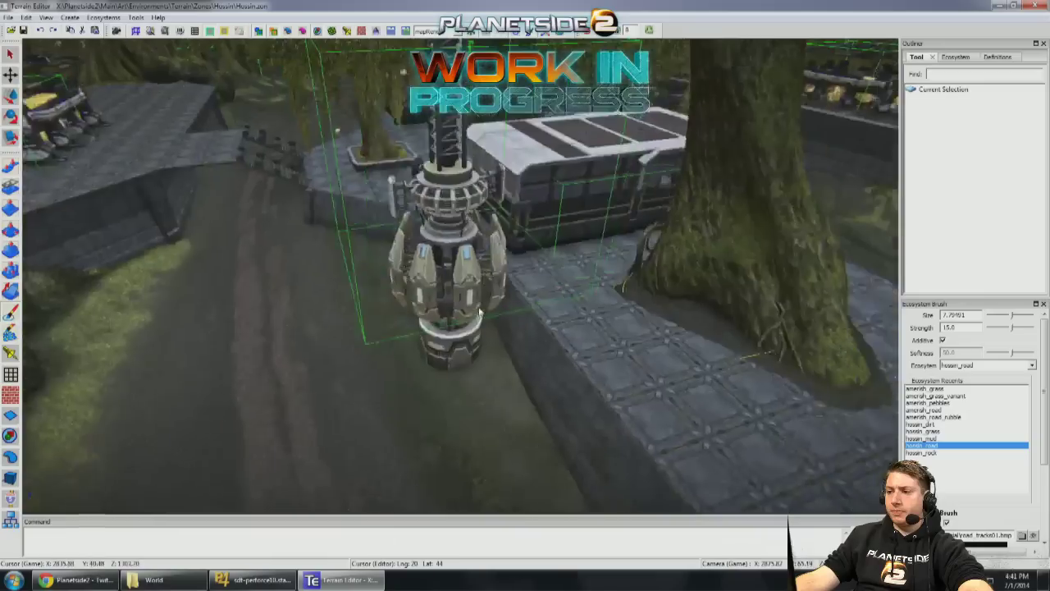
pyautogui.moveTo(509, 303)
pyautogui.mouseDown(button='right')
pyautogui.moveTo(398, 283)
pyautogui.moveTo(553, 213)
pyautogui.mouseUp(button='right')
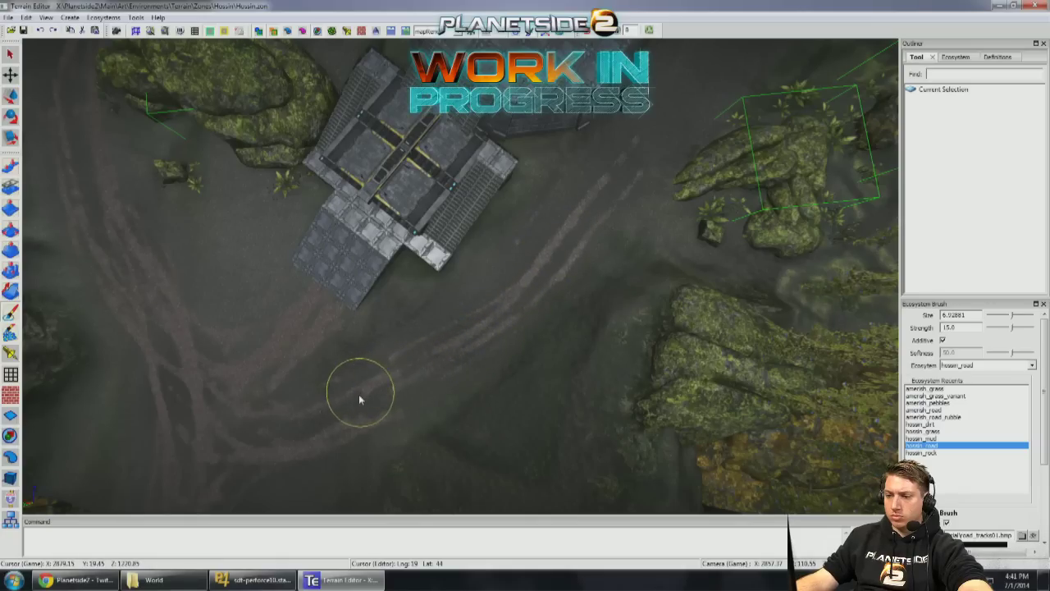
pyautogui.moveTo(615, 211)
pyautogui.mouseDown(button='middle')
pyautogui.moveTo(460, 345)
pyautogui.moveTo(374, 384)
pyautogui.moveTo(375, 369)
pyautogui.moveTo(495, 356)
pyautogui.mouseUp(button='middle')
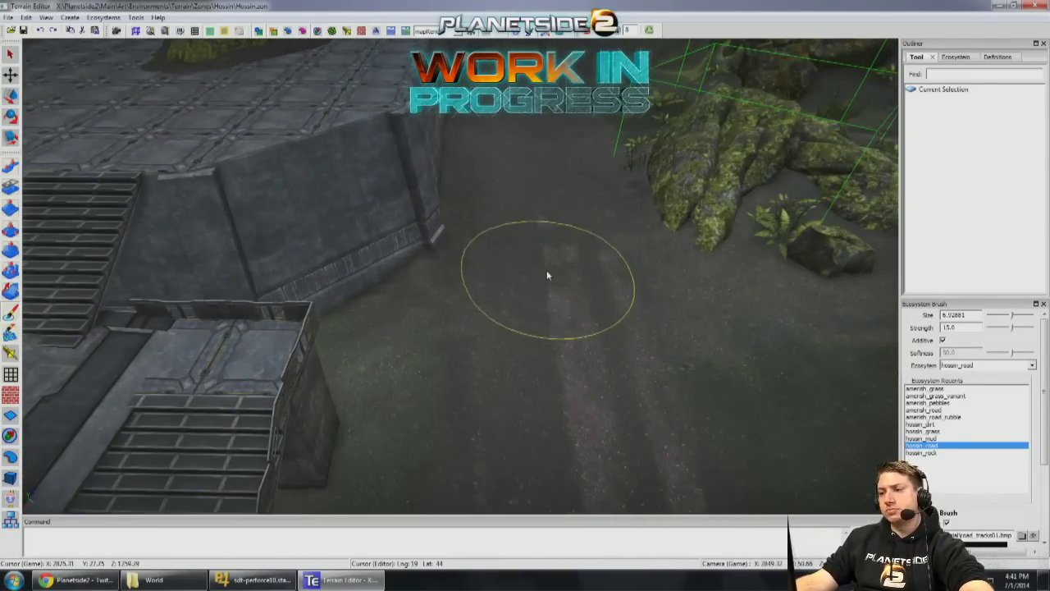
pyautogui.moveTo(541, 287)
pyautogui.mouseDown(button='middle')
pyautogui.moveTo(534, 189)
pyautogui.moveTo(530, 319)
pyautogui.mouseUp(button='middle')
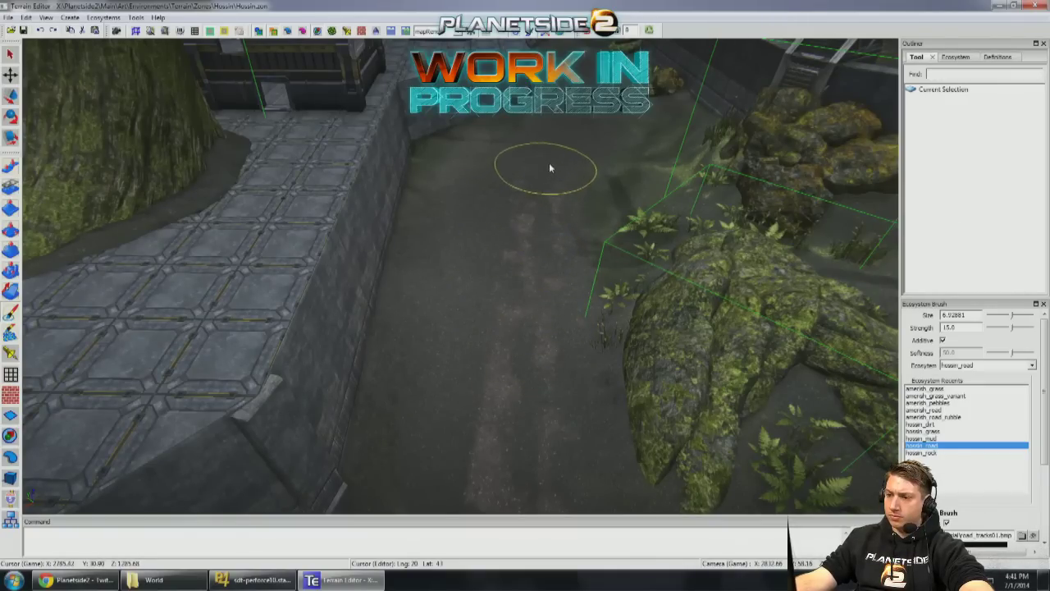
pyautogui.moveTo(504, 171)
pyautogui.mouseDown(button='middle')
pyautogui.moveTo(484, 328)
pyautogui.moveTo(493, 224)
pyautogui.mouseUp(button='middle')
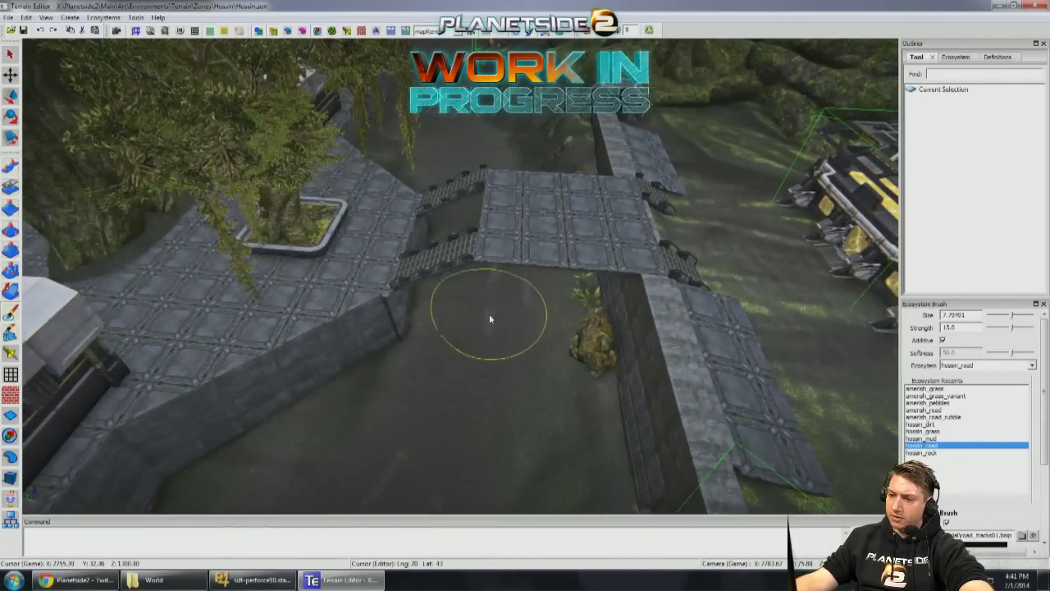
# Step: Paint hossin_road tracks from beneath the bridge down the road between the two walls
pyautogui.moveTo(479, 369); pyautogui.dragTo(574, 177, button='middle')
pyautogui.moveTo(575, 180)
pyautogui.mouseDown()
pyautogui.moveTo(538, 252)
pyautogui.moveTo(475, 308)
pyautogui.moveTo(442, 312)
pyautogui.mouseUp()
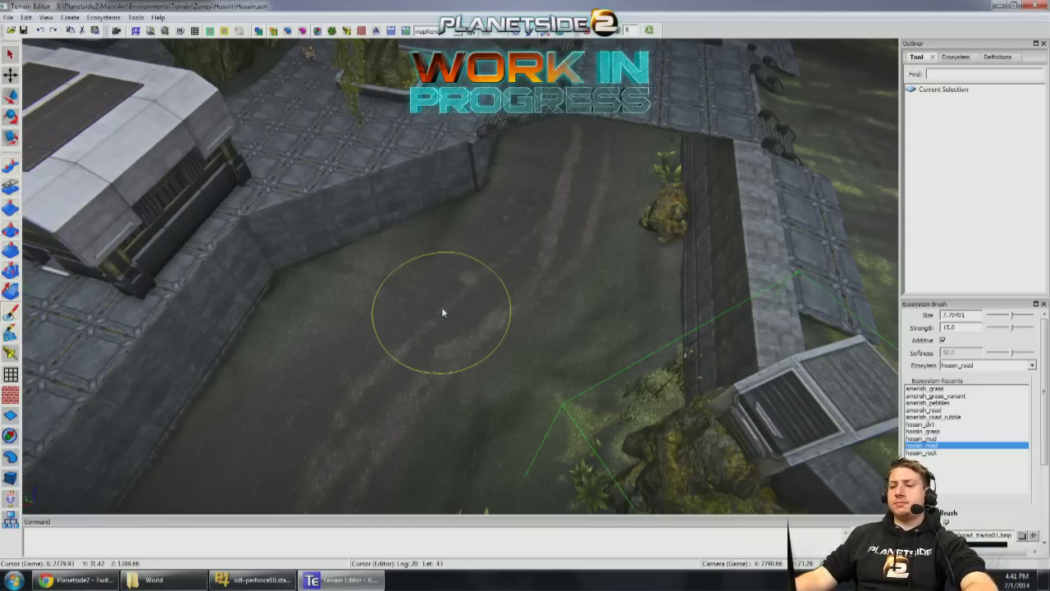
pyautogui.moveTo(363, 375)
pyautogui.mouseDown(button='middle')
pyautogui.moveTo(494, 270)
pyautogui.moveTo(484, 220)
pyautogui.moveTo(577, 197)
pyautogui.mouseUp(button='middle')
pyautogui.moveTo(529, 238)
pyautogui.mouseDown()
pyautogui.moveTo(382, 344)
pyautogui.moveTo(401, 320)
pyautogui.moveTo(441, 306)
pyautogui.moveTo(325, 389)
pyautogui.mouseUp()
pyautogui.moveTo(325, 389)
pyautogui.mouseDown(button='middle')
pyautogui.moveTo(598, 229)
pyautogui.moveTo(605, 246)
pyautogui.moveTo(621, 246)
pyautogui.moveTo(514, 304)
pyautogui.mouseUp(button='middle')
pyautogui.moveTo(478, 225)
pyautogui.mouseDown(button='middle')
pyautogui.moveTo(498, 234)
pyautogui.moveTo(452, 293)
pyautogui.mouseUp(button='middle')
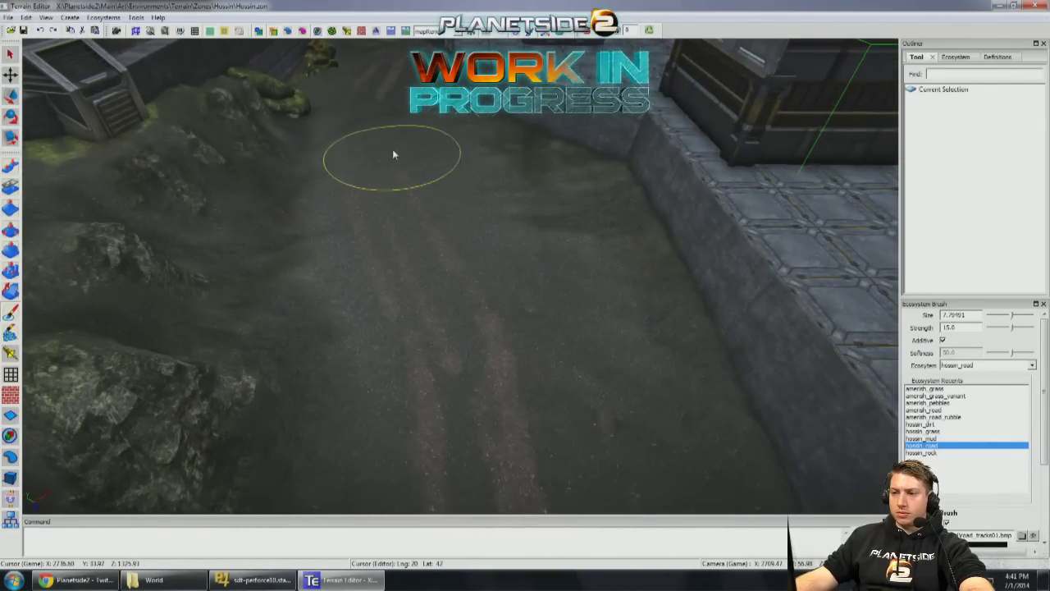
pyautogui.moveTo(384, 102)
pyautogui.mouseDown()
pyautogui.moveTo(382, 140)
pyautogui.moveTo(447, 250)
pyautogui.moveTo(495, 366)
pyautogui.moveTo(466, 239)
pyautogui.moveTo(427, 181)
pyautogui.mouseUp()
pyautogui.moveTo(438, 253)
pyautogui.mouseDown(button='middle')
pyautogui.moveTo(561, 329)
pyautogui.moveTo(722, 265)
pyautogui.mouseUp(button='middle')
pyautogui.hotkey('ctrl', 'z')
pyautogui.hotkey('ctrl', 'z')
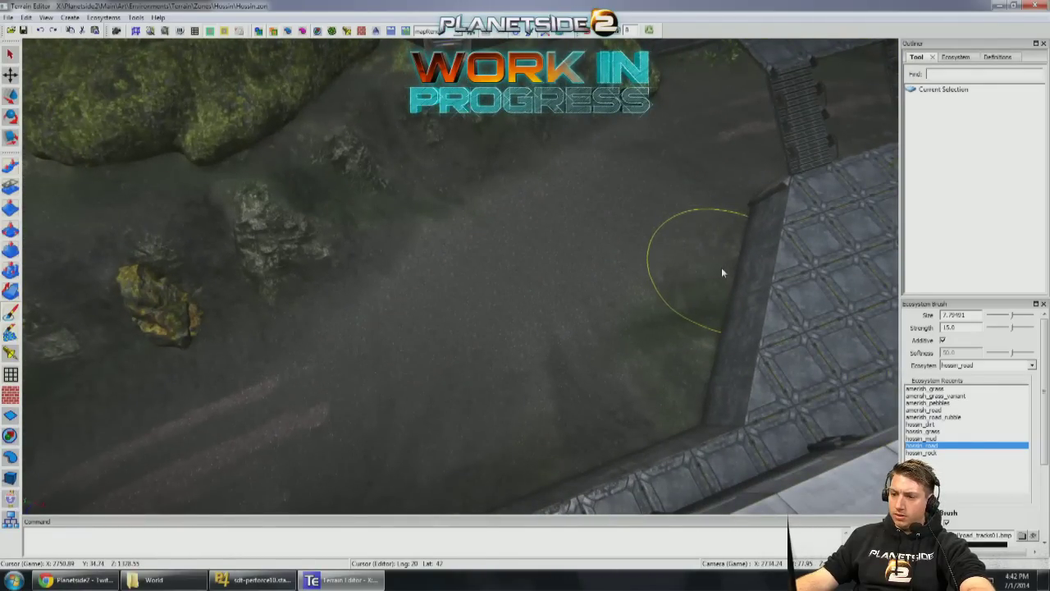
# Step: Blend hossin_mud at strength 3.0 into the wide road bend, and paint hossin_road tracks across it at strength 15.0 with the custom brush
pyautogui.click(950, 438)
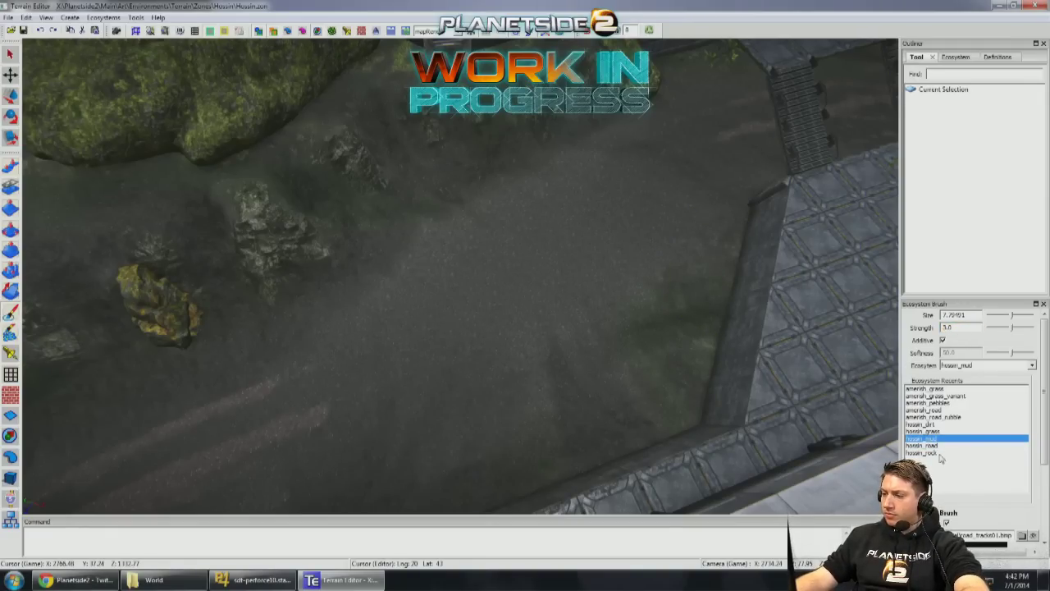
pyautogui.scroll(4, 433, 356)
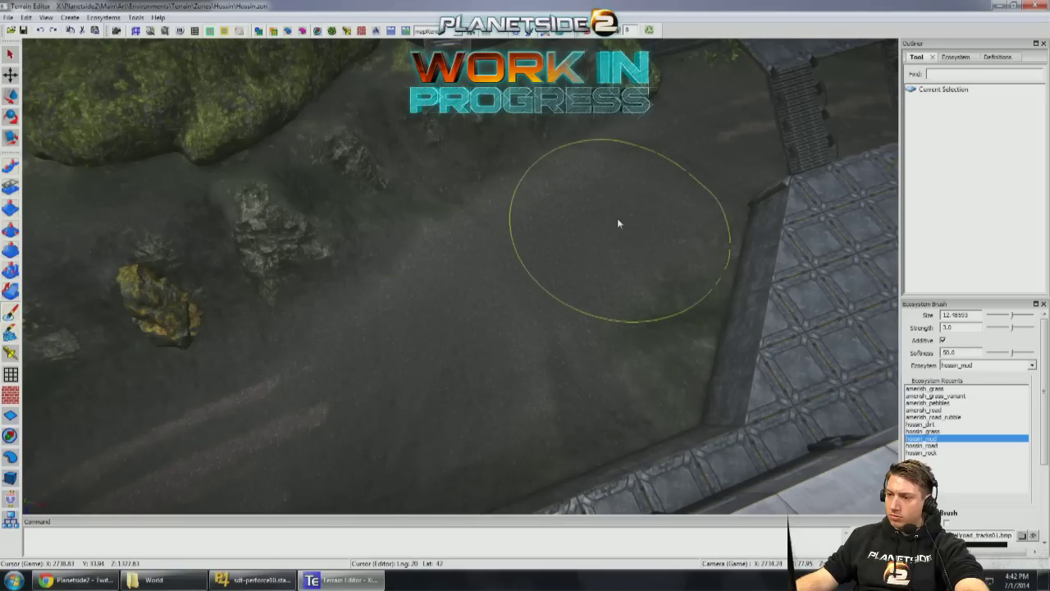
pyautogui.click(931, 453)
pyautogui.click(927, 445)
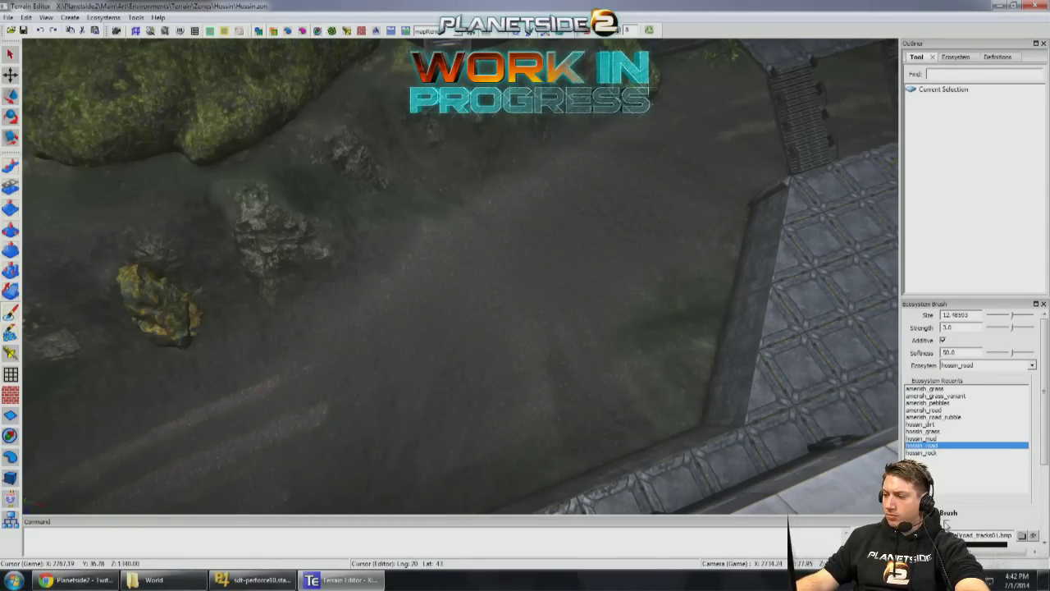
pyautogui.press('Return')
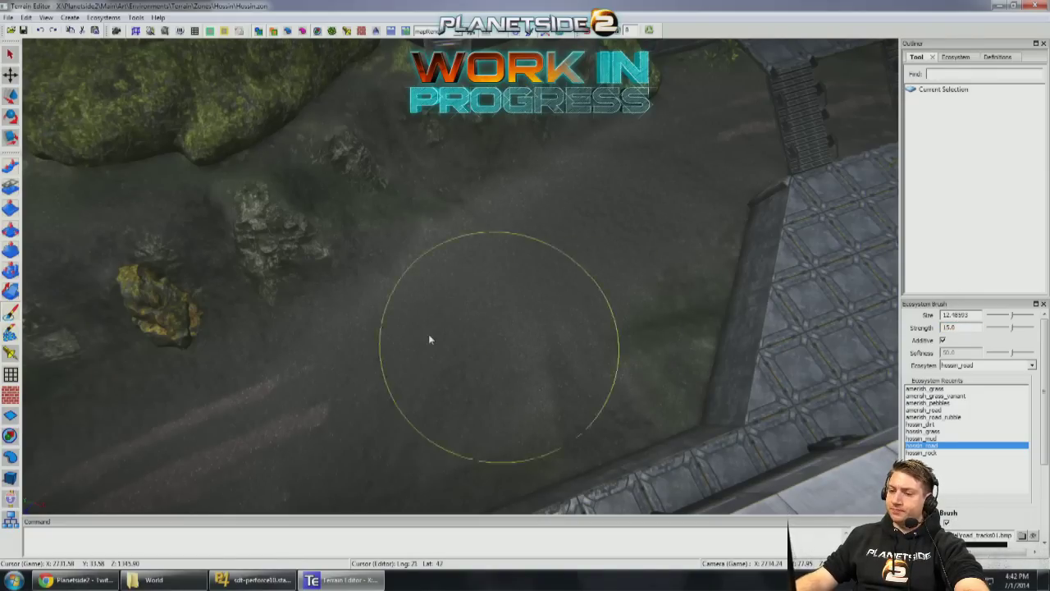
pyautogui.keyDown('ctrl'); pyautogui.scroll(-2, 329, 394); pyautogui.keyUp('ctrl')
pyautogui.moveTo(445, 356)
pyautogui.mouseDown()
pyautogui.moveTo(627, 201)
pyautogui.moveTo(718, 143)
pyautogui.moveTo(633, 191)
pyautogui.moveTo(452, 339)
pyautogui.moveTo(270, 440)
pyautogui.moveTo(349, 385)
pyautogui.moveTo(459, 338)
pyautogui.moveTo(698, 161)
pyautogui.mouseUp()
# Step: Reinforce the additive hossin_road tracks from under the bridge down past the small boulder to the mossy rocks
pyautogui.moveTo(698, 161)
pyautogui.mouseDown(button='right')
pyautogui.moveTo(703, 132)
pyautogui.moveTo(504, 211)
pyautogui.moveTo(382, 123)
pyautogui.moveTo(455, 206)
pyautogui.mouseUp(button='right')
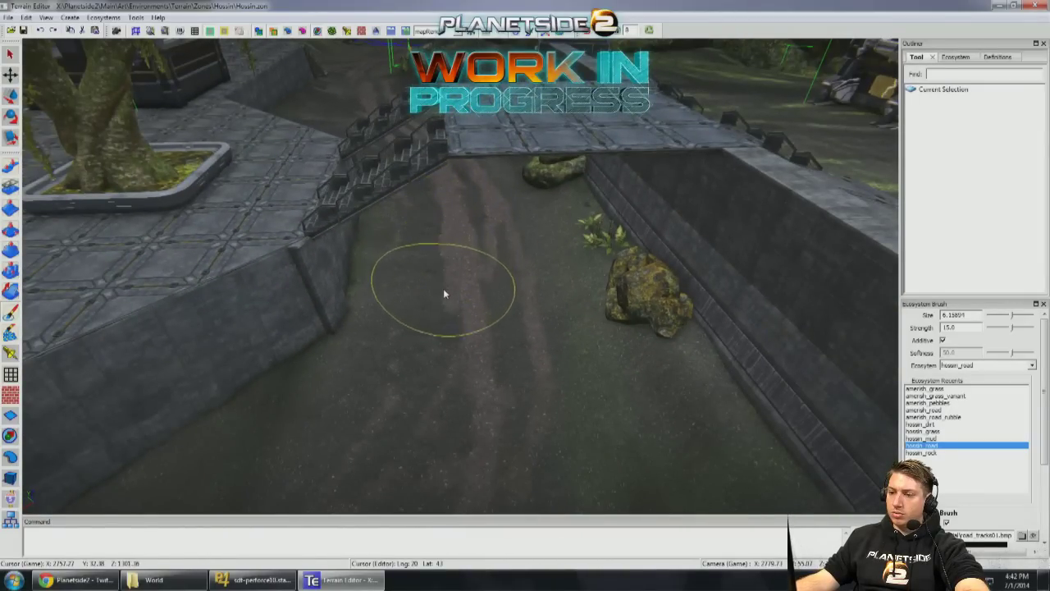
pyautogui.moveTo(440, 324)
pyautogui.mouseDown(button='right')
pyautogui.moveTo(569, 201)
pyautogui.moveTo(517, 199)
pyautogui.mouseUp(button='right')
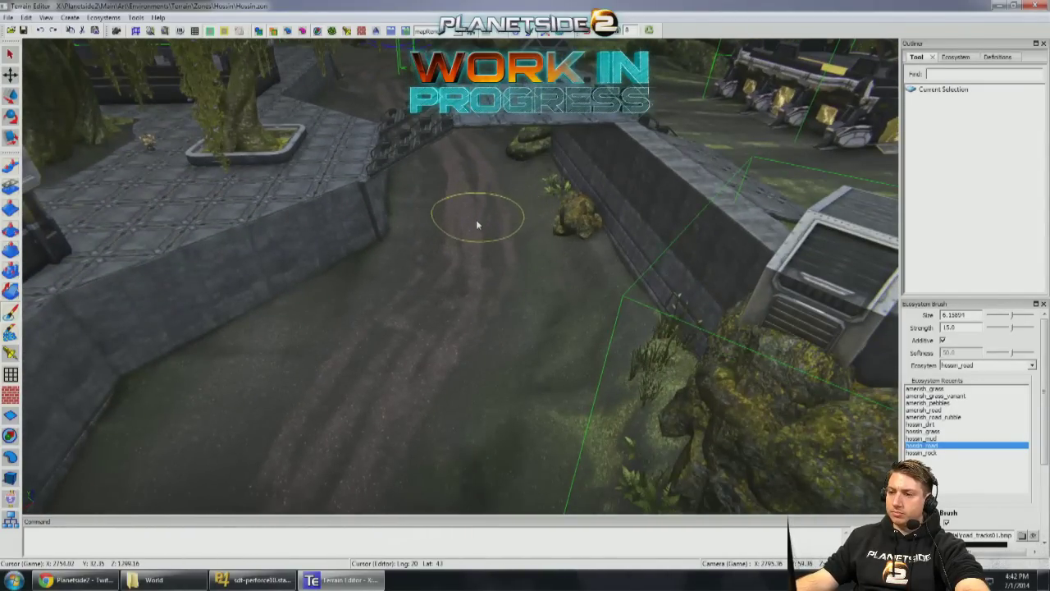
pyautogui.moveTo(398, 331)
pyautogui.mouseDown(button='right')
pyautogui.moveTo(312, 311)
pyautogui.moveTo(429, 281)
pyautogui.moveTo(525, 352)
pyautogui.moveTo(448, 363)
pyautogui.moveTo(541, 302)
pyautogui.mouseUp(button='right')
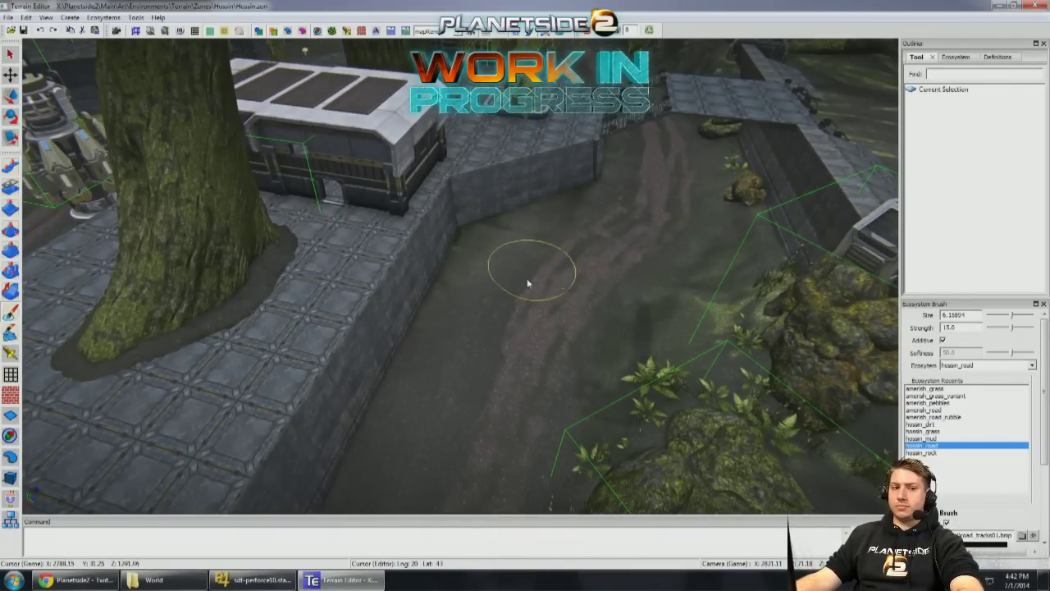
pyautogui.moveTo(483, 402)
pyautogui.mouseDown(button='right')
pyautogui.moveTo(419, 361)
pyautogui.moveTo(569, 235)
pyautogui.moveTo(517, 233)
pyautogui.moveTo(516, 248)
pyautogui.moveTo(550, 270)
pyautogui.moveTo(539, 274)
pyautogui.moveTo(502, 266)
pyautogui.moveTo(468, 218)
pyautogui.moveTo(476, 232)
pyautogui.moveTo(403, 234)
pyautogui.mouseUp(button='right')
pyautogui.press('v')
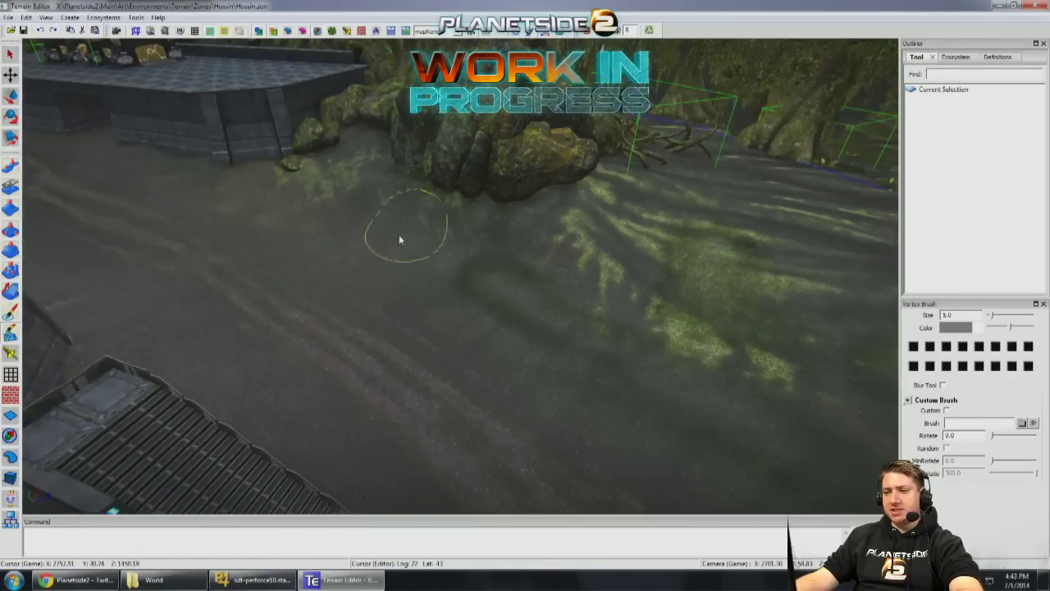
pyautogui.moveTo(498, 297)
pyautogui.mouseDown(button='right')
pyautogui.moveTo(694, 436)
pyautogui.moveTo(701, 343)
pyautogui.moveTo(567, 295)
pyautogui.moveTo(558, 306)
pyautogui.moveTo(758, 409)
pyautogui.moveTo(403, 392)
pyautogui.mouseUp(button='right')
pyautogui.click(10, 435)
pyautogui.click(415, 580)
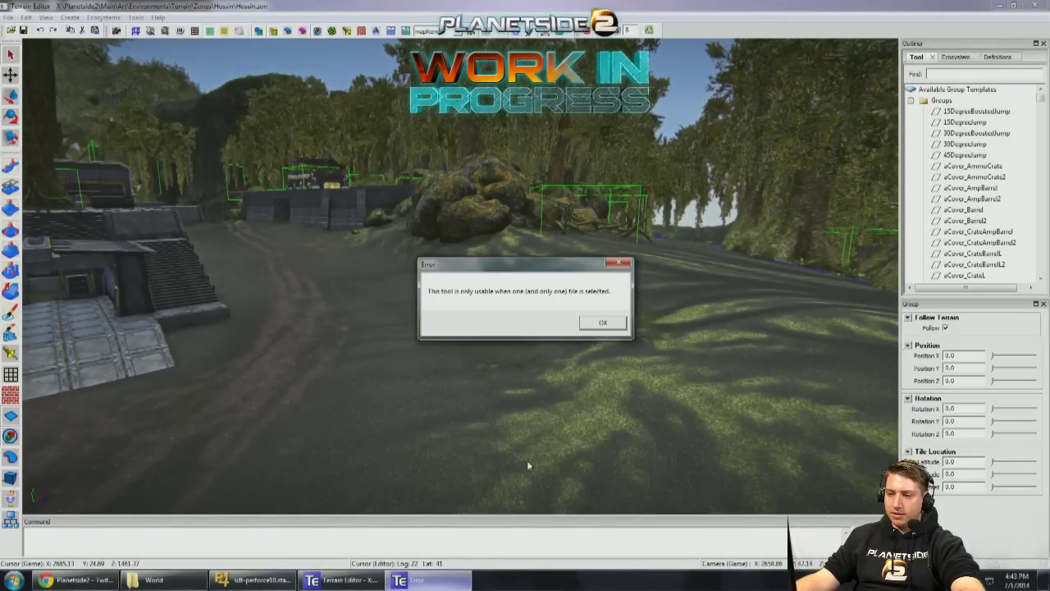
pyautogui.click(616, 328)
pyautogui.moveTo(1038, 106); pyautogui.dragTo(1037, 213)
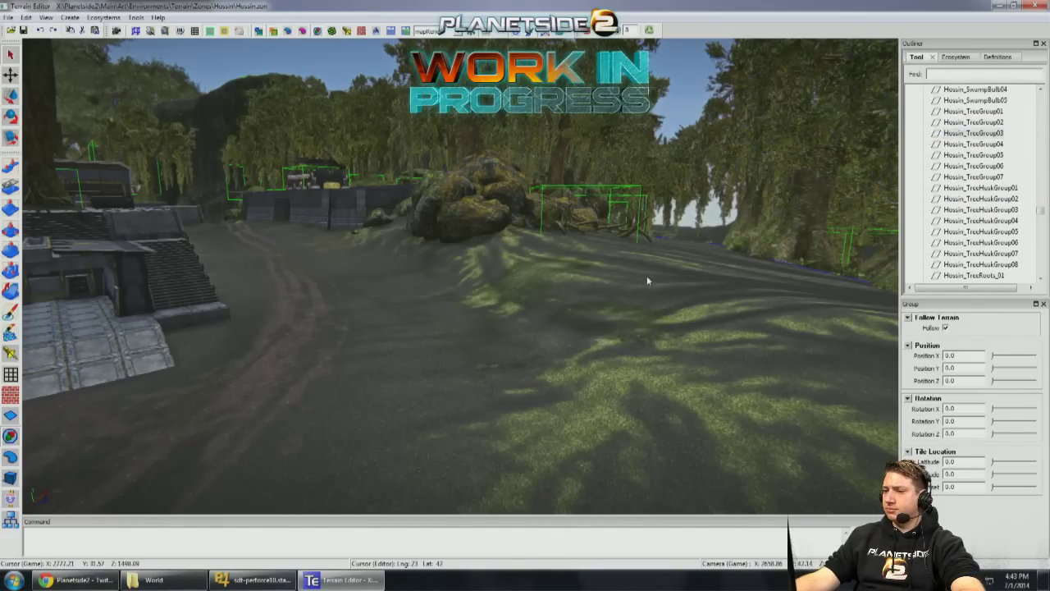
# Step: Place a Hossin tree group on the grassy ground beside the mossy rock pile
pyautogui.moveTo(555, 257); pyautogui.dragTo(8, 440, button='right')
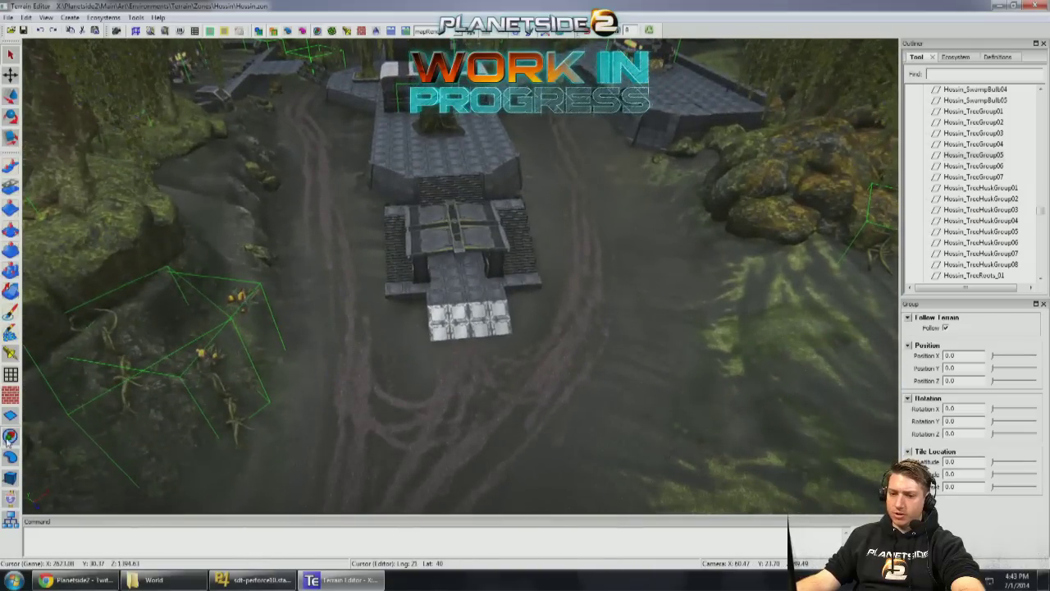
pyautogui.click(10, 455)
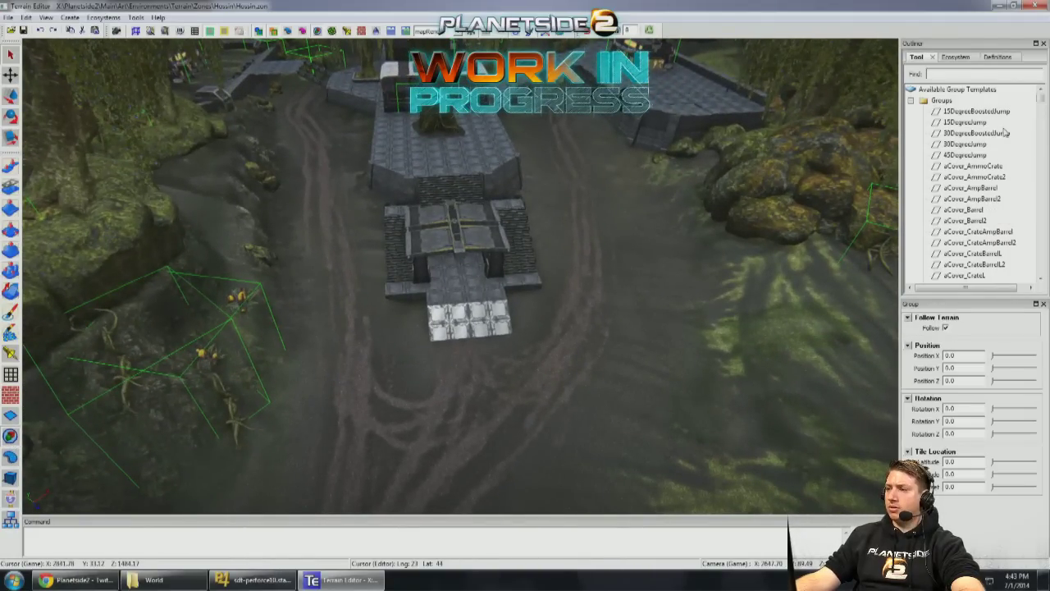
pyautogui.moveTo(1039, 104); pyautogui.dragTo(1039, 214)
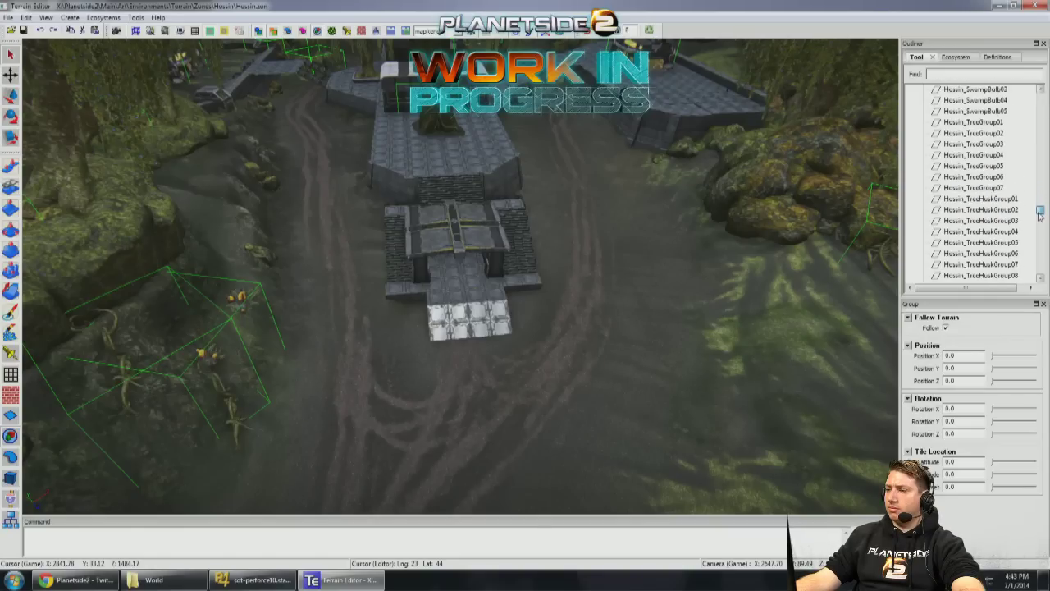
pyautogui.click(973, 121)
pyautogui.moveTo(705, 213); pyautogui.dragTo(589, 254, button='right')
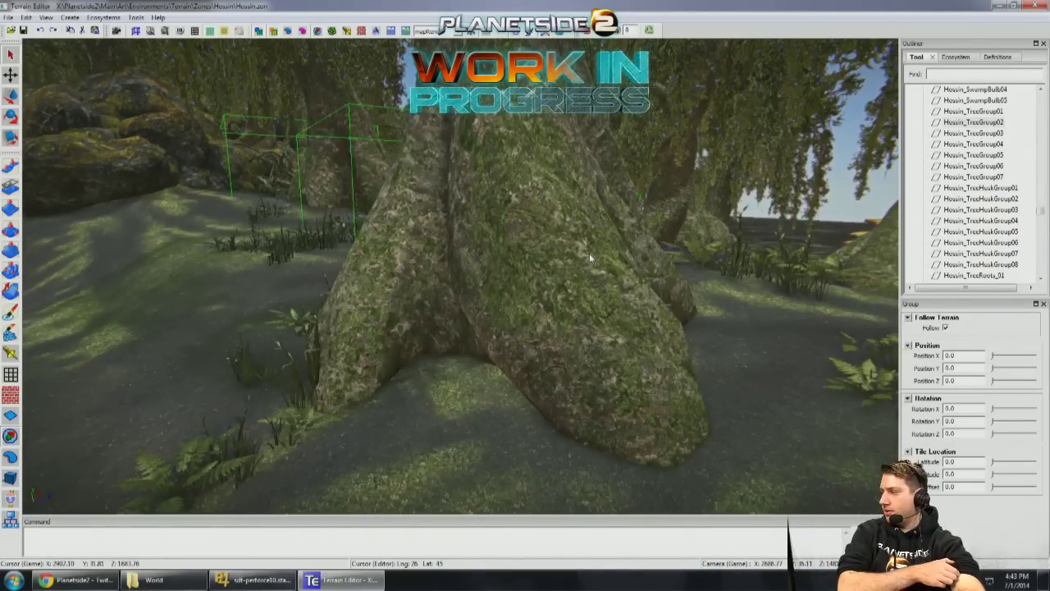
pyautogui.moveTo(589, 252); pyautogui.dragTo(589, 253, button='right')
# Step: Paint additive hossin_road at strength 15.0 with the custom brush off at the foot of the tiled ramp
pyautogui.press('e')
pyautogui.scroll(-2, 705, 395)
pyautogui.moveTo(910, 424)
pyautogui.mouseDown(button='right')
pyautogui.moveTo(795, 377)
pyautogui.moveTo(925, 481)
pyautogui.moveTo(947, 523)
pyautogui.mouseUp(button='right')
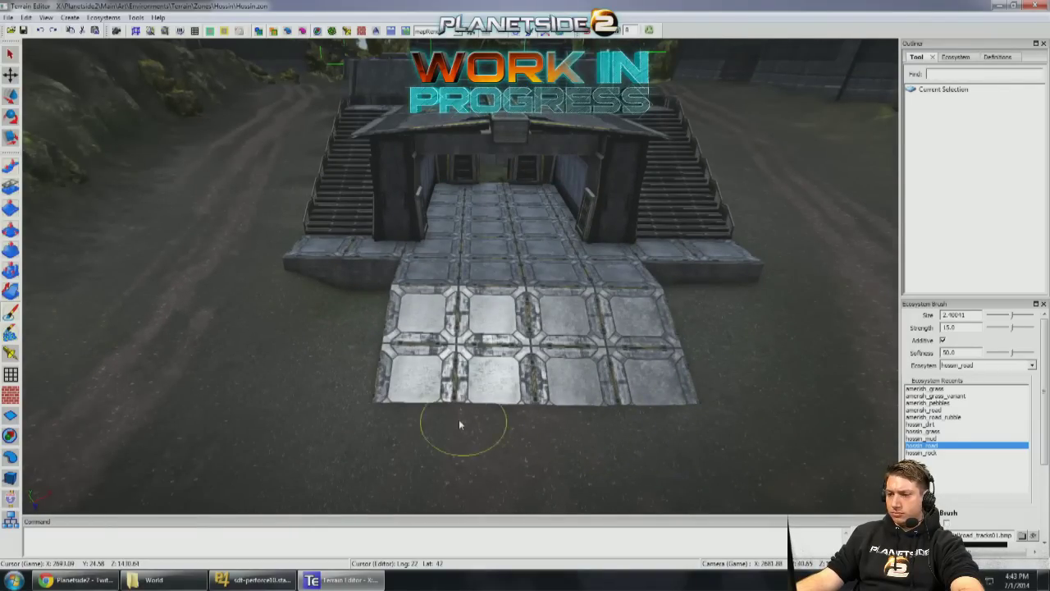
pyautogui.moveTo(656, 416)
pyautogui.mouseDown(button='right')
pyautogui.moveTo(614, 356)
pyautogui.moveTo(600, 311)
pyautogui.mouseUp(button='right')
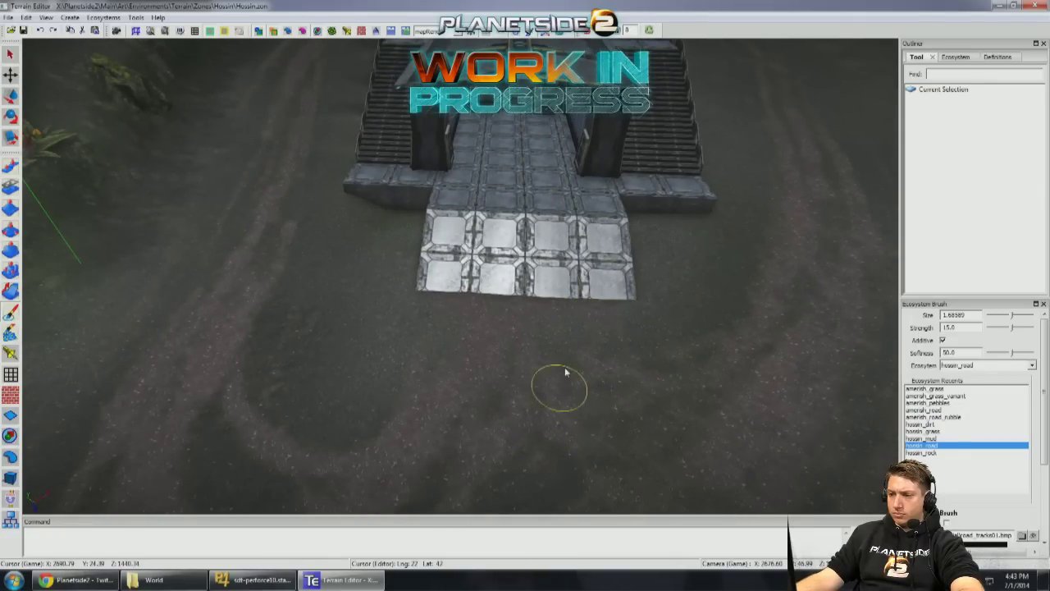
pyautogui.moveTo(520, 338); pyautogui.dragTo(892, 421, button='right')
# Step: Blend hossin_mud at strength 3.0 into the ground along the ramp's sides and between the tracks at its foot
pyautogui.click(922, 439)
pyautogui.moveTo(956, 326)
pyautogui.mouseDown(button='right')
pyautogui.moveTo(703, 317)
pyautogui.moveTo(783, 282)
pyautogui.mouseUp(button='right')
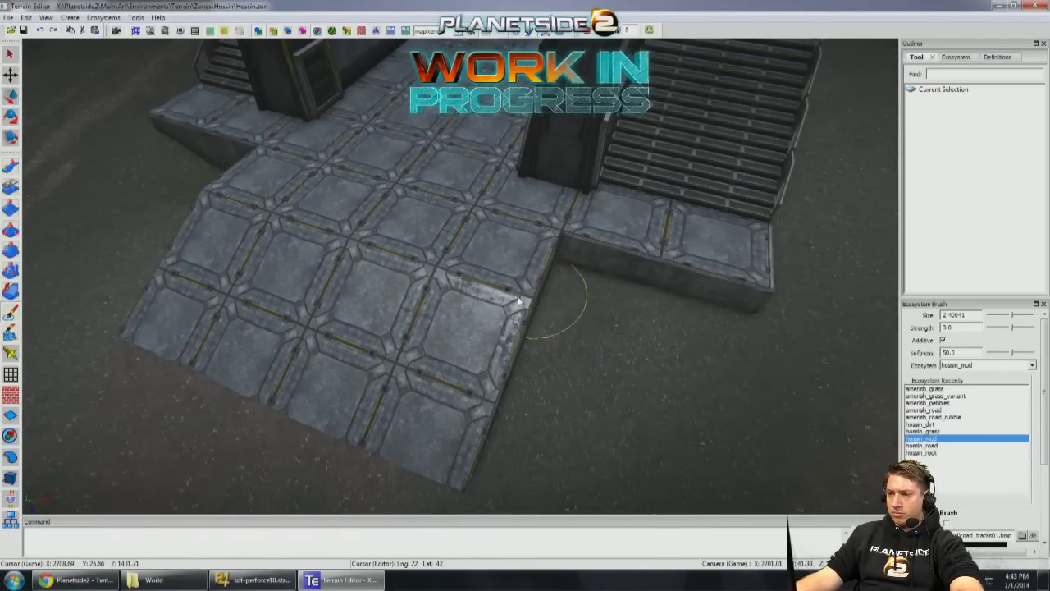
pyautogui.scroll(-5, 528, 300)
pyautogui.moveTo(601, 280); pyautogui.dragTo(481, 155, button='right')
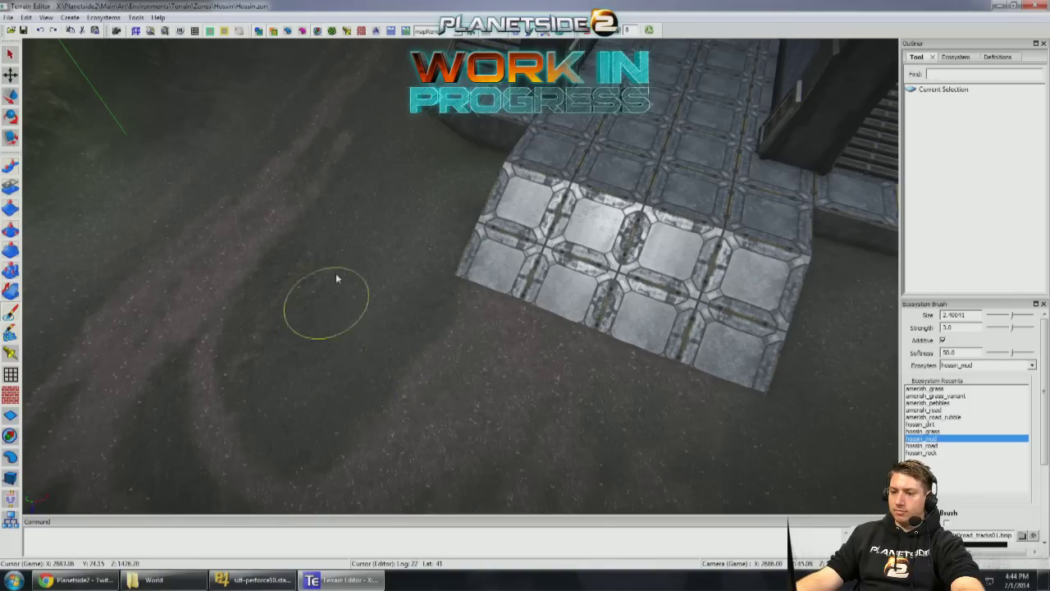
# Step: Blend hossin_mud at strength 3.0 around the base of the other ramp beside the mossy boulders and ferns
pyautogui.moveTo(364, 324)
pyautogui.mouseDown(button='right')
pyautogui.moveTo(394, 361)
pyautogui.moveTo(727, 271)
pyautogui.moveTo(571, 288)
pyautogui.moveTo(423, 322)
pyautogui.moveTo(555, 328)
pyautogui.moveTo(472, 323)
pyautogui.moveTo(460, 312)
pyautogui.mouseUp(button='right')
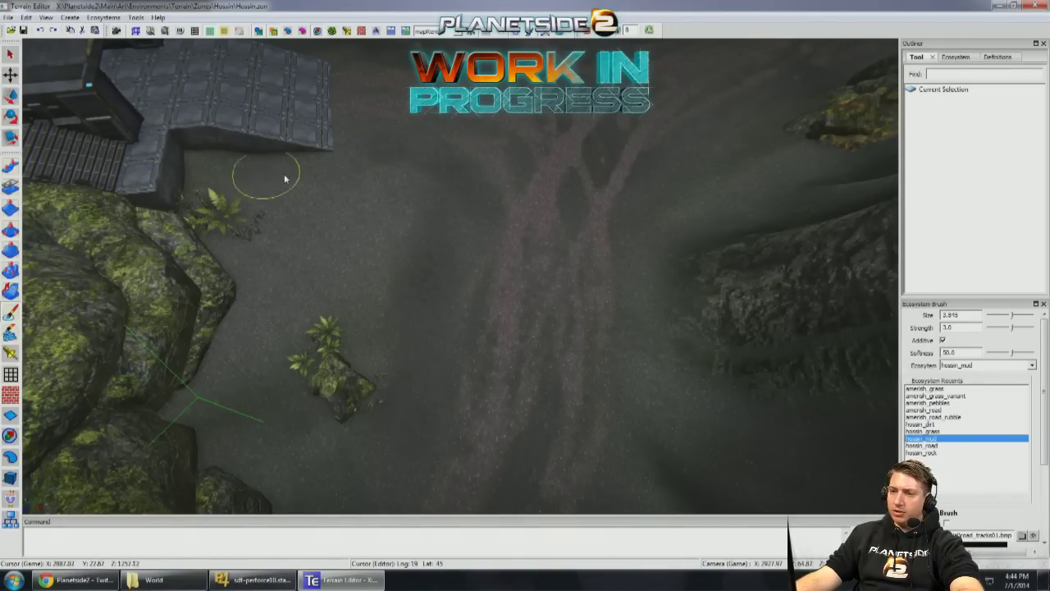
pyautogui.moveTo(479, 138); pyautogui.dragTo(358, 119, button='right')
pyautogui.moveTo(450, 204); pyautogui.dragTo(345, 371, button='right')
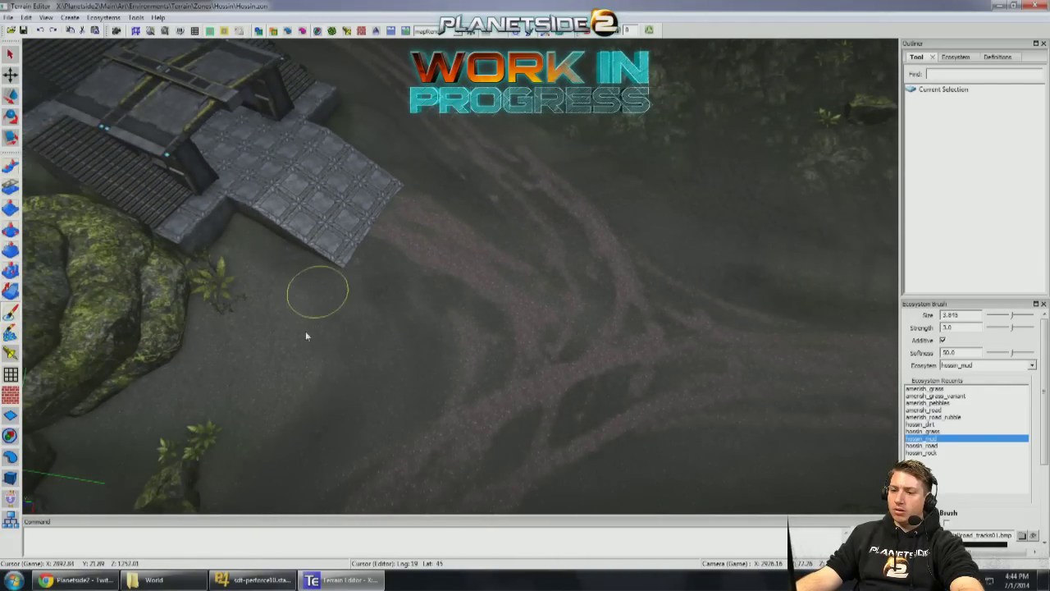
pyautogui.moveTo(250, 444); pyautogui.dragTo(515, 318, button='right')
# Step: Place a Hossin_Props_GiantTrees_Branch01 object at the top of the bare tree trunk on the platform
pyautogui.moveTo(578, 310); pyautogui.dragTo(880, 243, button='right')
pyautogui.press('Escape')
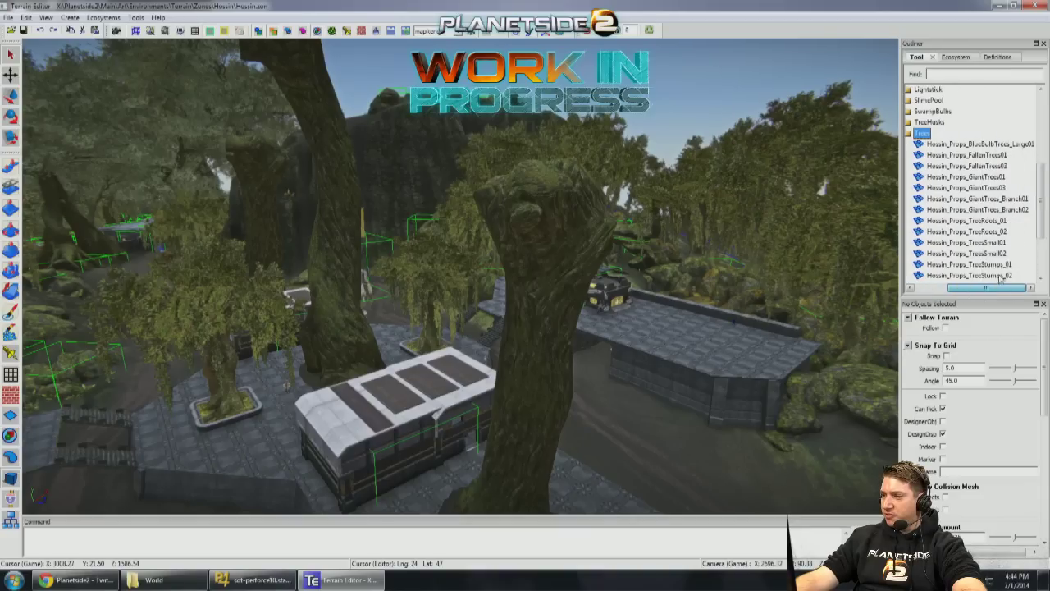
pyautogui.doubleClick(986, 199)
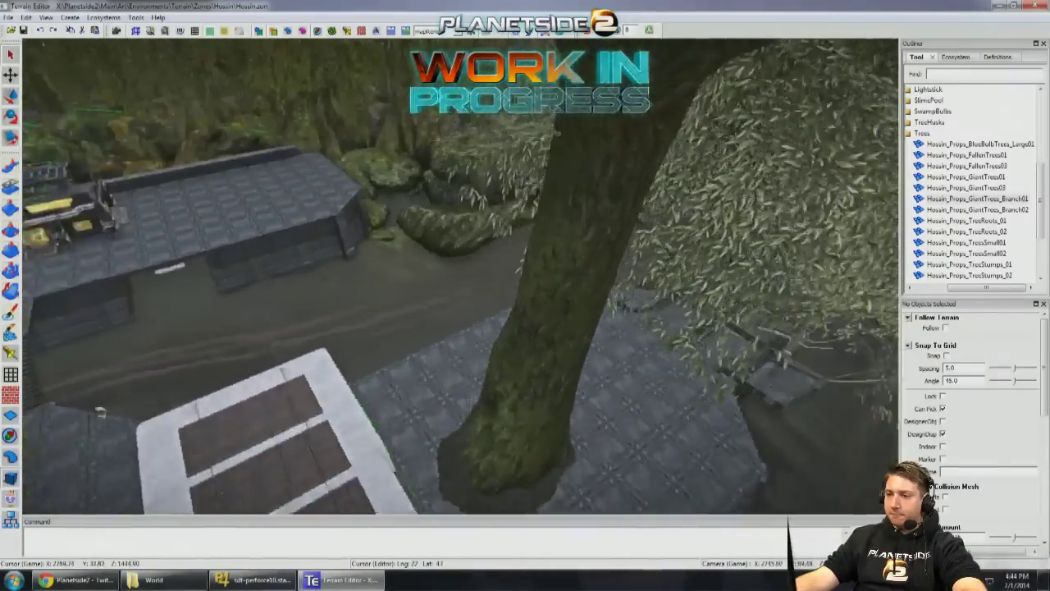
pyautogui.click(393, 230)
pyautogui.press('f')
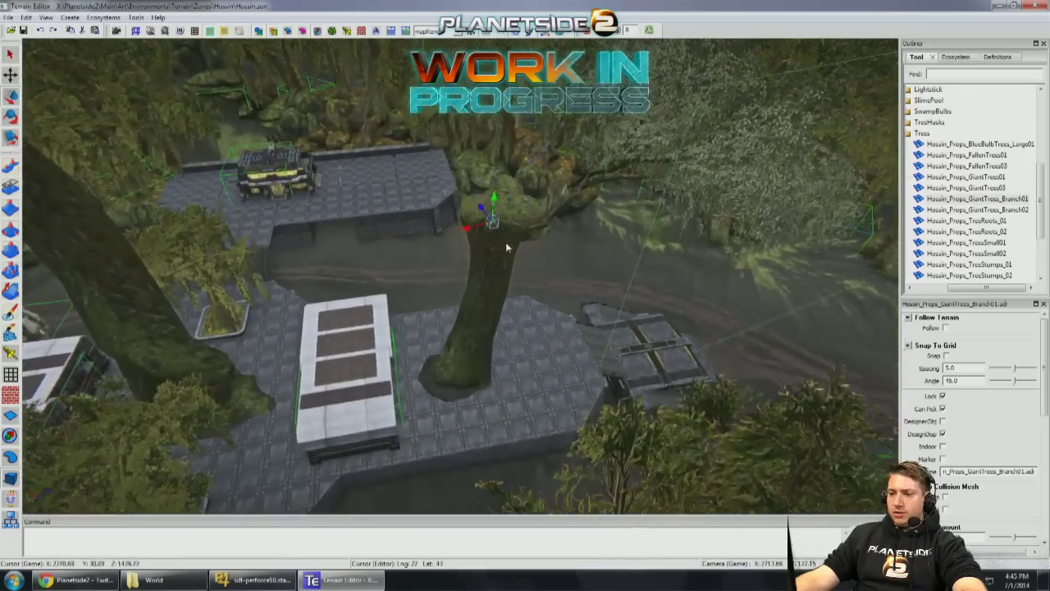
# Step: Examine the scale and rotation of the branches and trunk making up the finished giant tree beside the cliff
pyautogui.click(506, 242)
pyautogui.press('f')
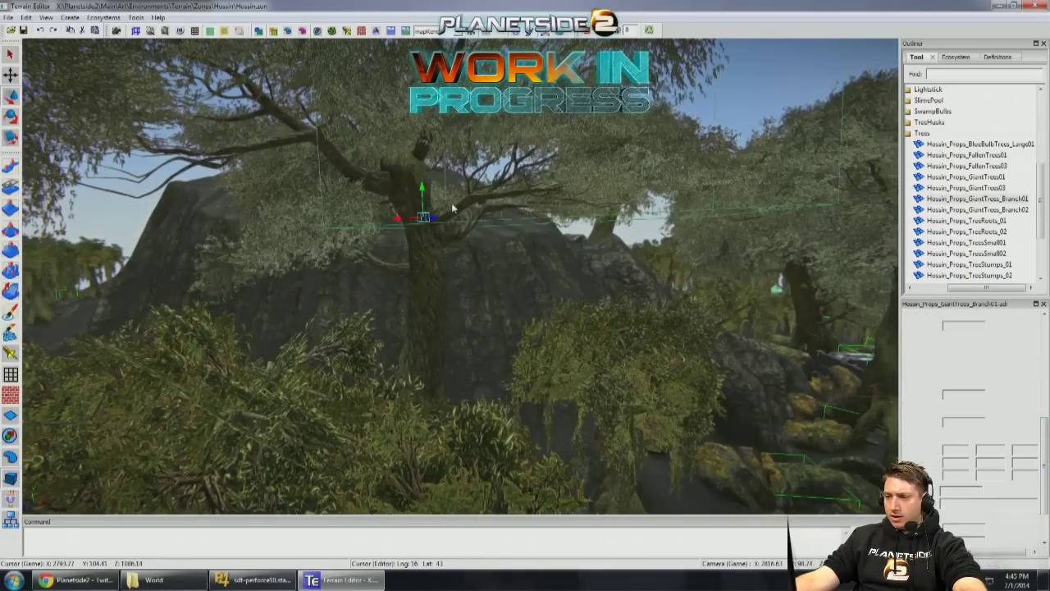
pyautogui.click(457, 239)
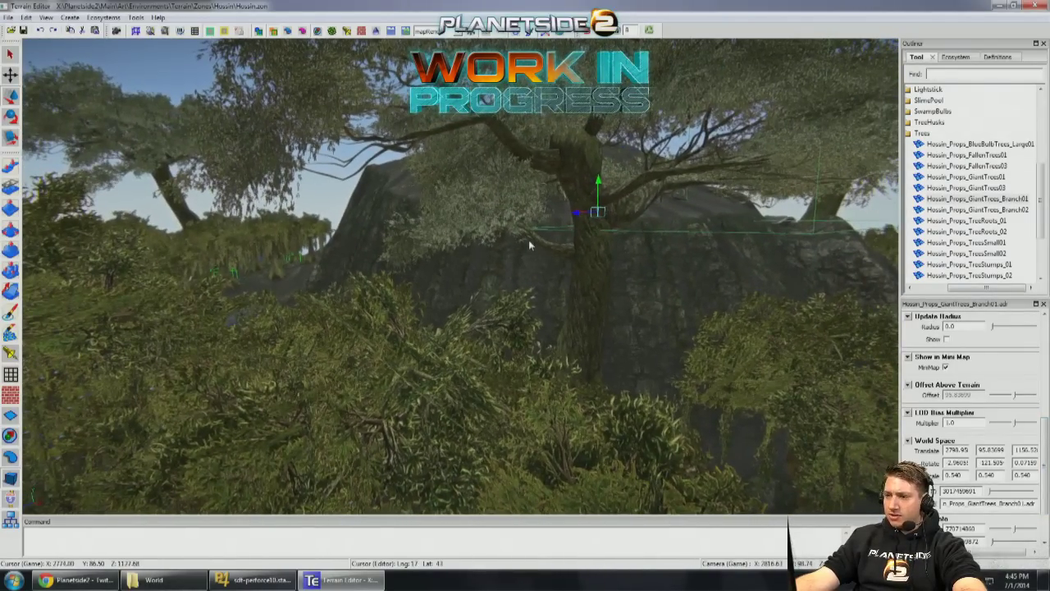
pyautogui.click(528, 239)
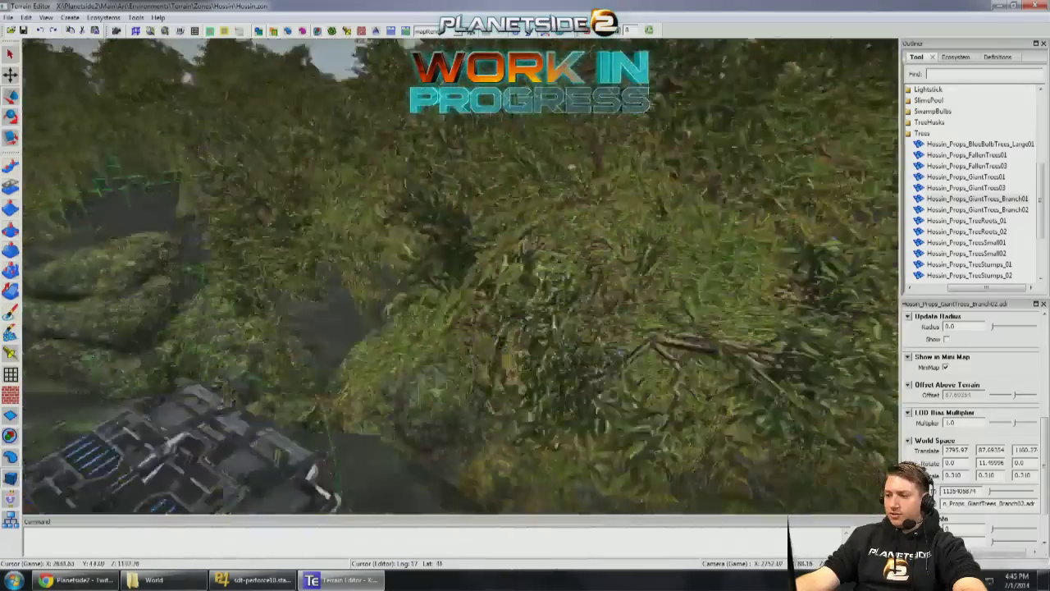
pyautogui.click(430, 338)
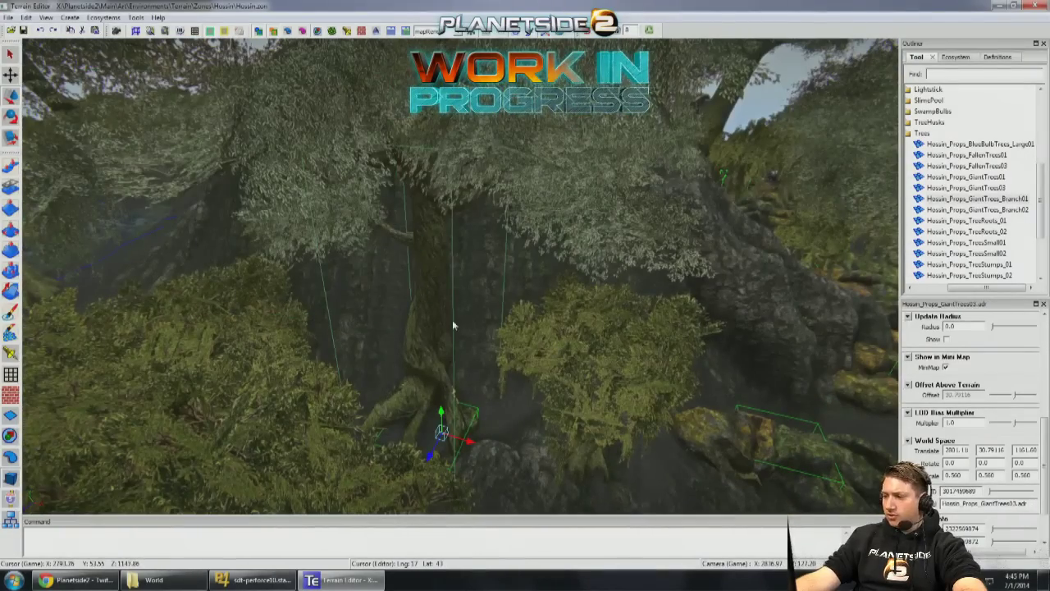
# Step: Place a Hossin_Props_GiantTrees_Branch01 near the next bare trunk on the platform and scale it to 0.5 on all axes
pyautogui.moveTo(452, 325); pyautogui.dragTo(677, 269, button='right')
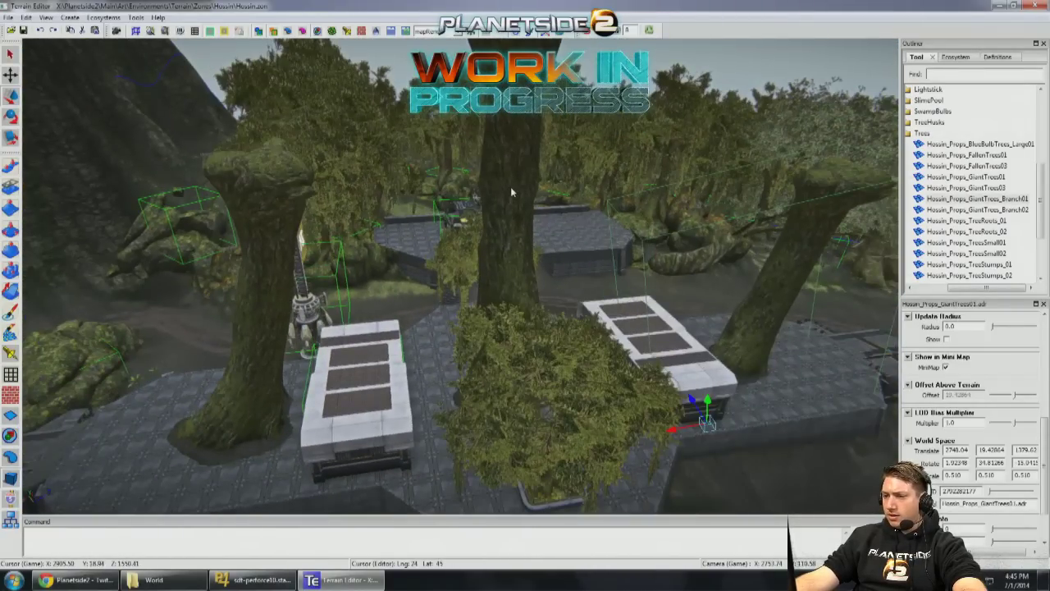
pyautogui.click(511, 186)
pyautogui.moveTo(510, 186); pyautogui.dragTo(378, 281, button='right')
pyautogui.click(383, 276)
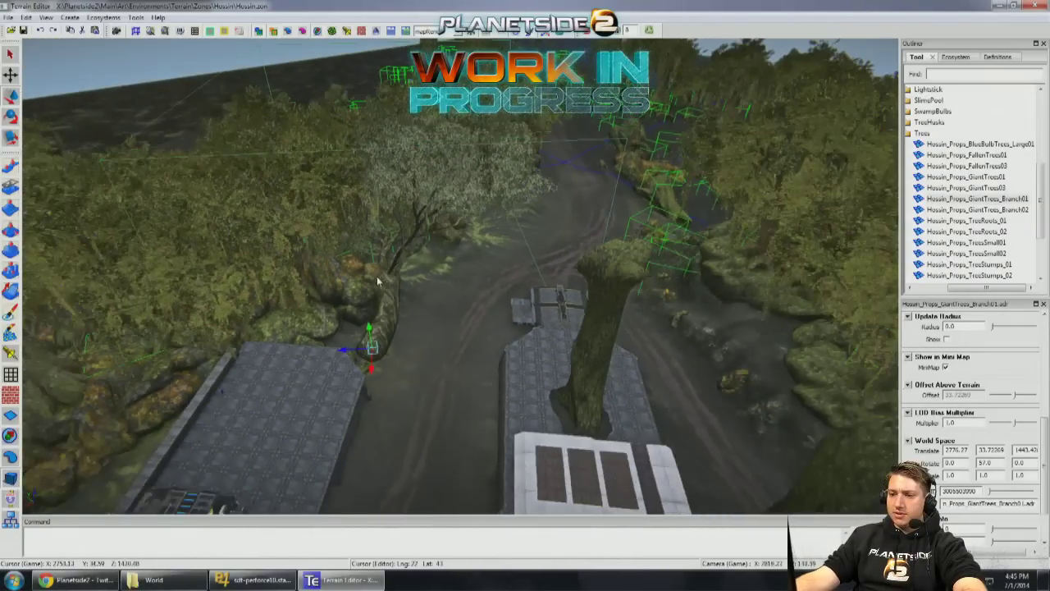
pyautogui.moveTo(356, 358); pyautogui.dragTo(453, 353)
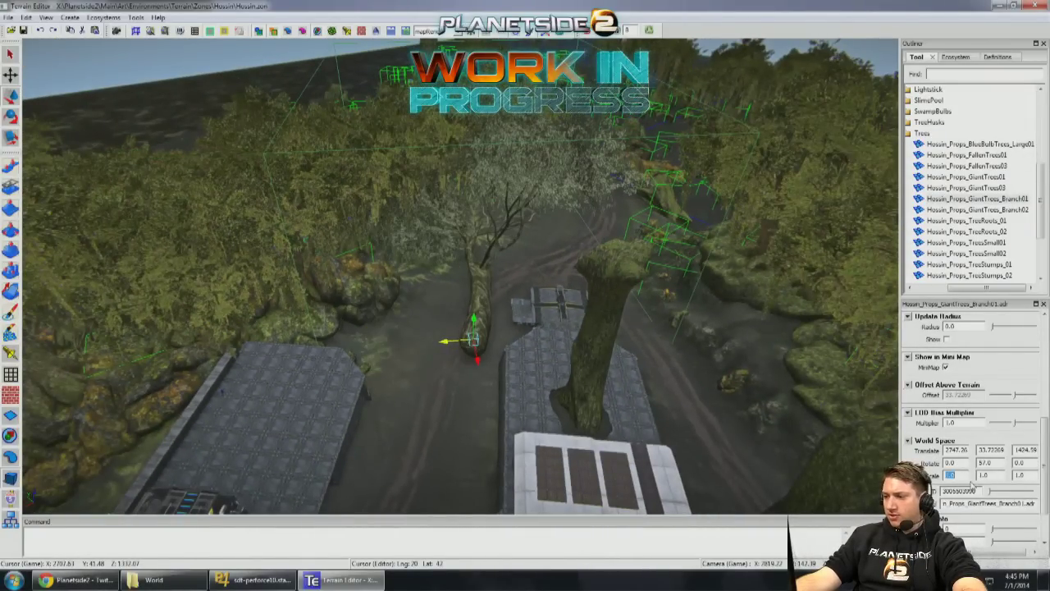
pyautogui.write('0.5')
pyautogui.press('Return')
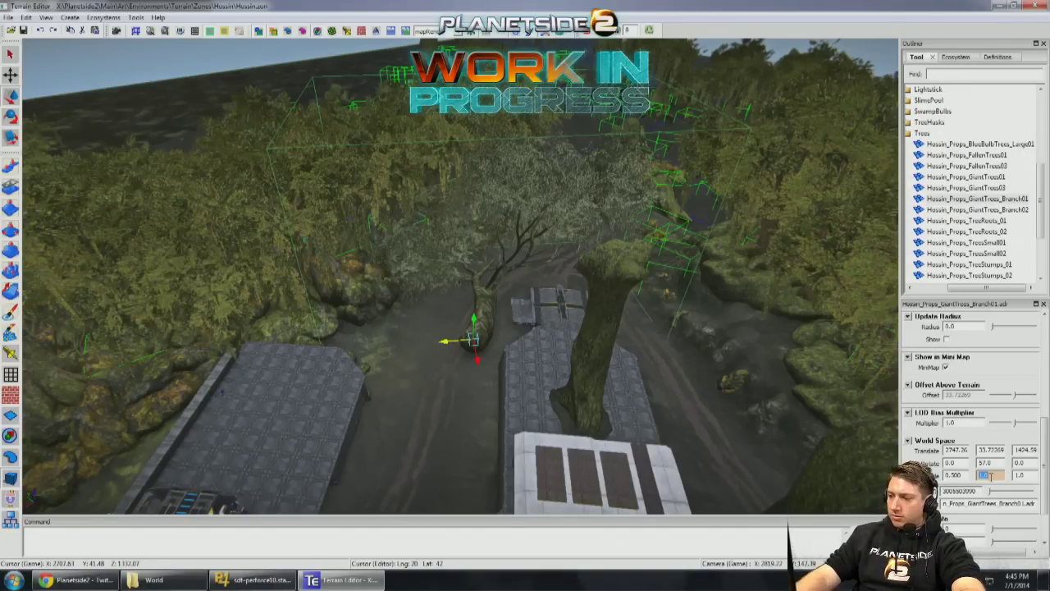
pyautogui.write('0.5')
pyautogui.press('Return')
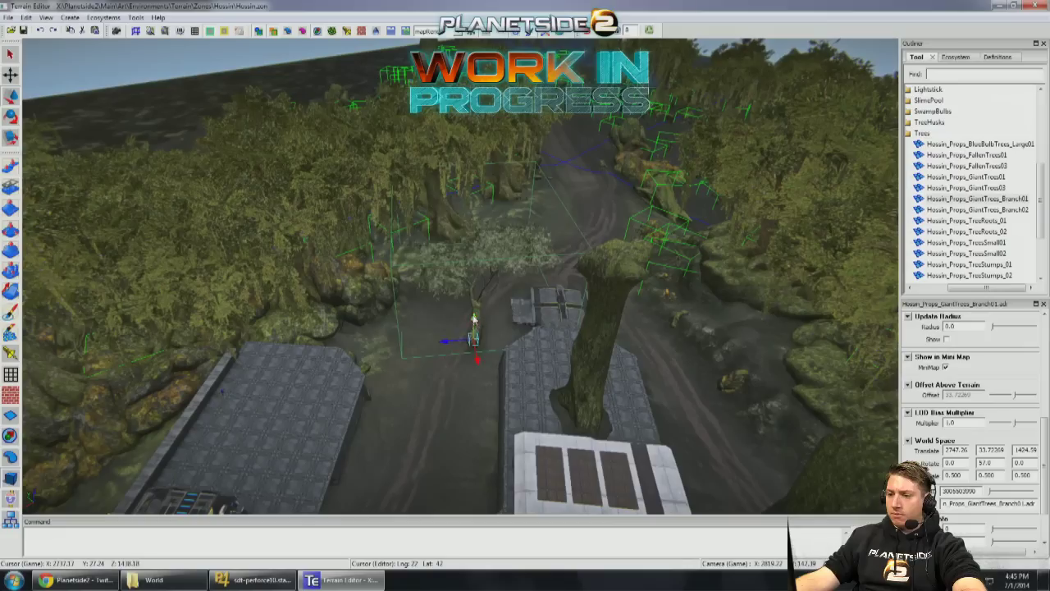
# Step: Raise the branch to the top of the bare trunk and rotate it to about 126 degrees so it extends outward
pyautogui.moveTo(473, 318); pyautogui.dragTo(486, 286)
pyautogui.moveTo(487, 287); pyautogui.dragTo(508, 376, button='right')
pyautogui.moveTo(426, 324); pyautogui.dragTo(709, 293)
pyautogui.moveTo(709, 293); pyautogui.dragTo(722, 299, button='right')
pyautogui.moveTo(788, 347); pyautogui.dragTo(546, 373, button='right')
pyautogui.moveTo(546, 373); pyautogui.dragTo(572, 369)
pyautogui.moveTo(572, 369); pyautogui.dragTo(526, 415, button='right')
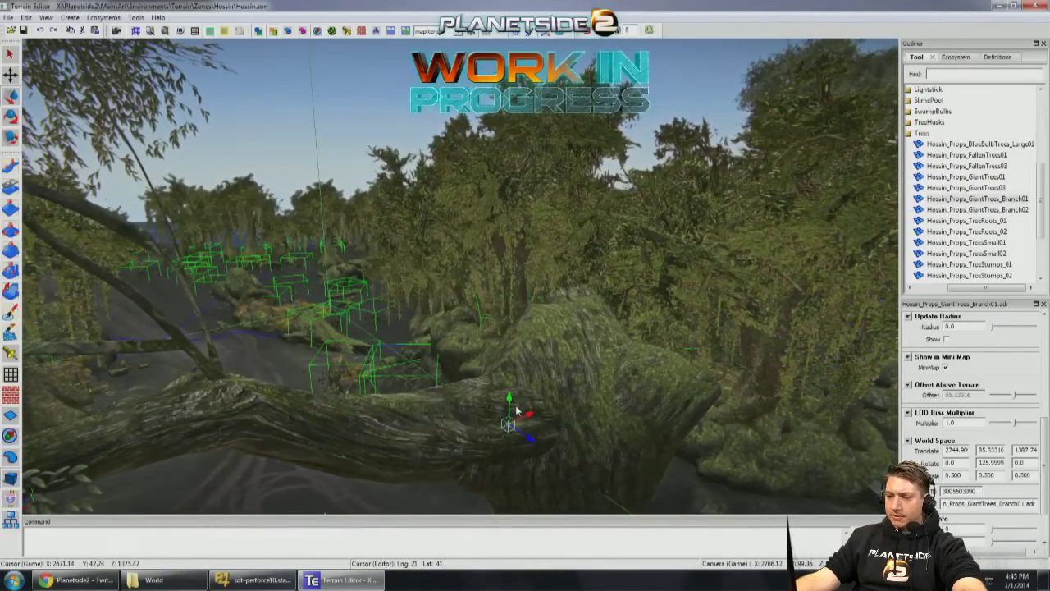
# Step: Lower the branch into the trunk's top and tilt it to a rotation of about -6.7, 127.4, -14.5
pyautogui.moveTo(516, 410); pyautogui.dragTo(516, 430)
pyautogui.moveTo(435, 454); pyautogui.dragTo(517, 447)
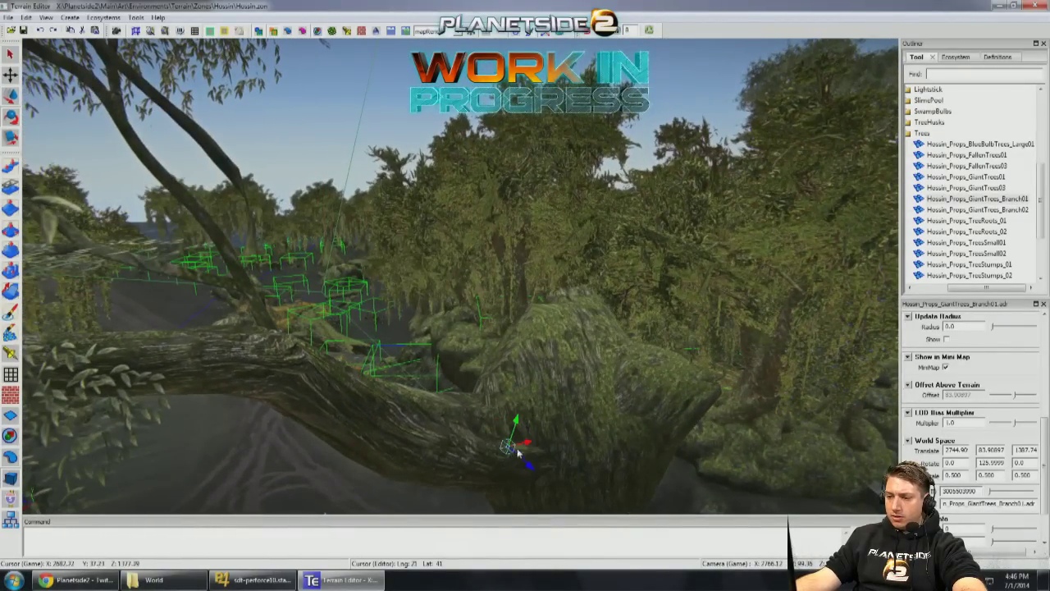
pyautogui.press('w')
pyautogui.press('e')
# Step: Copy the branch and rotate the copy to about -87.6 degrees so it grows from the opposite side of the trunk top
pyautogui.moveTo(400, 433); pyautogui.dragTo(494, 399, button='right')
pyautogui.moveTo(404, 404); pyautogui.dragTo(497, 358)
pyautogui.moveTo(497, 359); pyautogui.dragTo(318, 330, button='right')
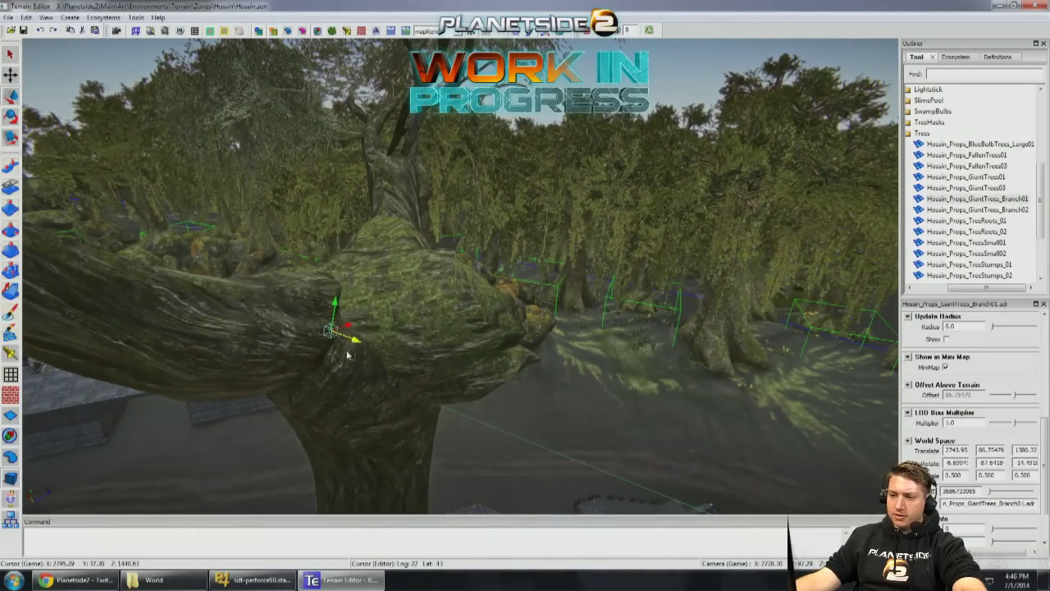
pyautogui.moveTo(357, 371); pyautogui.dragTo(344, 414, button='right')
# Step: Place a Hossin_Props_GiantTrees_Branch02 scaled to 0.55 and raise it into position at the top of the trunk
pyautogui.doubleClick(983, 200)
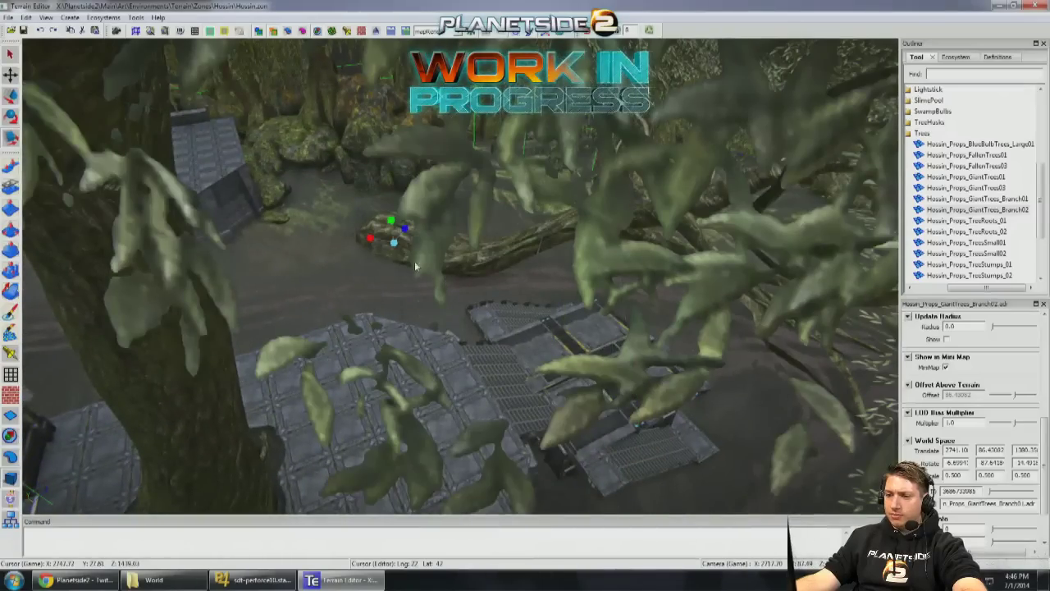
pyautogui.moveTo(394, 243); pyautogui.dragTo(534, 294, button='right')
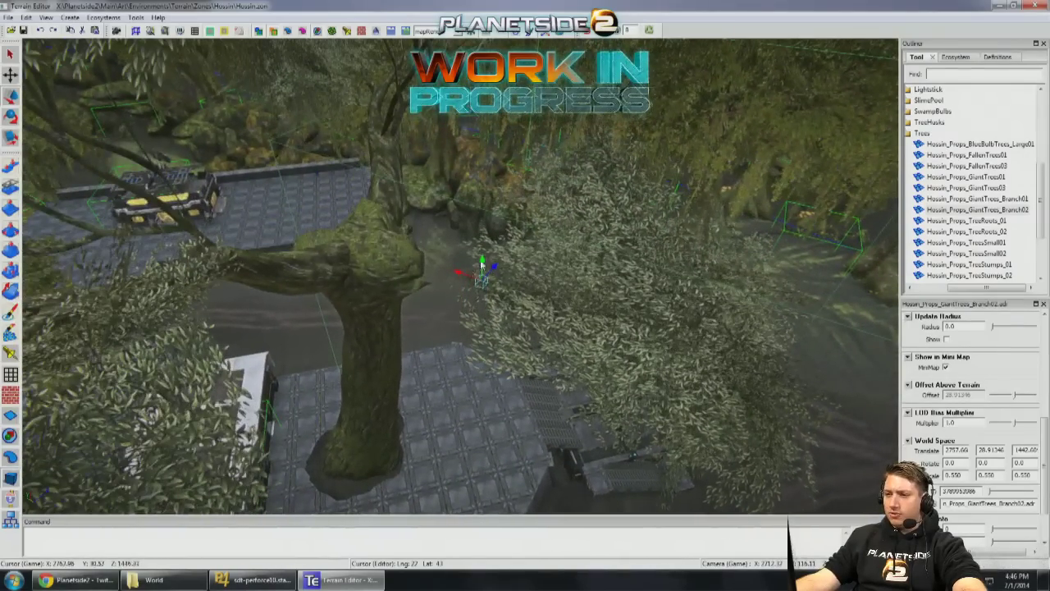
pyautogui.moveTo(482, 264); pyautogui.dragTo(487, 120)
pyautogui.moveTo(501, 121); pyautogui.dragTo(380, 291, button='right')
pyautogui.moveTo(532, 274); pyautogui.dragTo(603, 281, button='right')
pyautogui.moveTo(516, 300); pyautogui.dragTo(390, 240)
pyautogui.moveTo(390, 240); pyautogui.dragTo(422, 250, button='right')
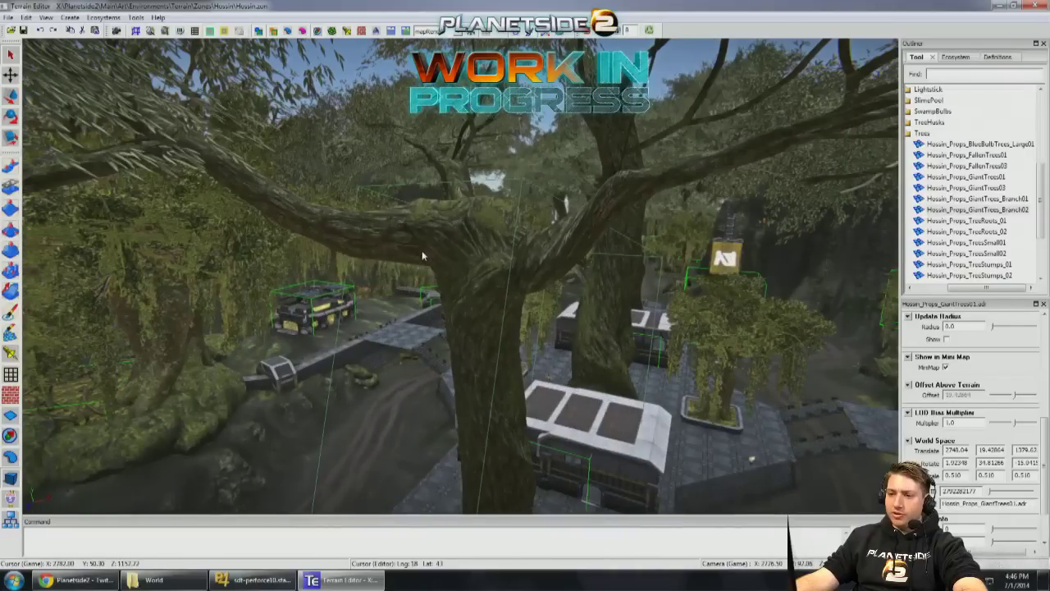
# Step: Copy the Branch02 object, scale the copy to 0.46 and rotate it into the trunk's top between the two large branches
pyautogui.click(384, 233)
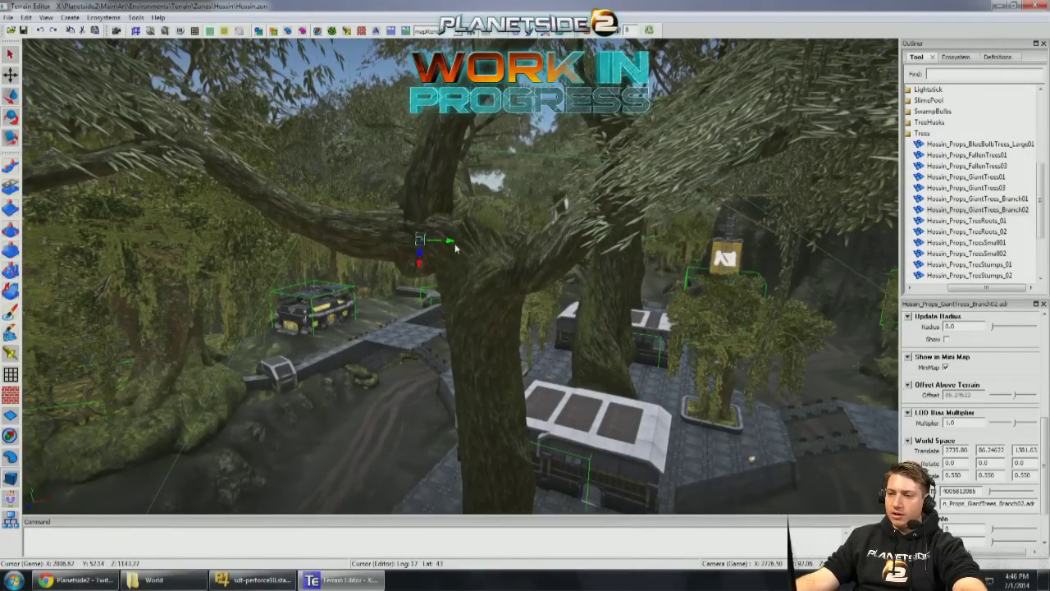
pyautogui.moveTo(476, 256); pyautogui.dragTo(291, 339, button='right')
pyautogui.moveTo(362, 369); pyautogui.dragTo(373, 365)
pyautogui.scroll(-10, 460, 276)
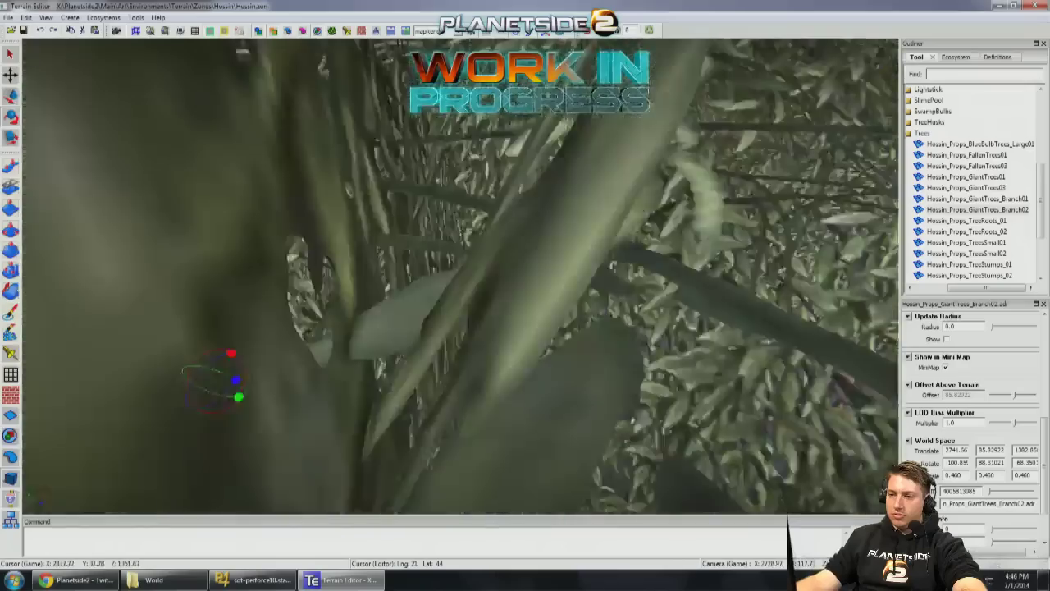
pyautogui.scroll(8, 459, 276)
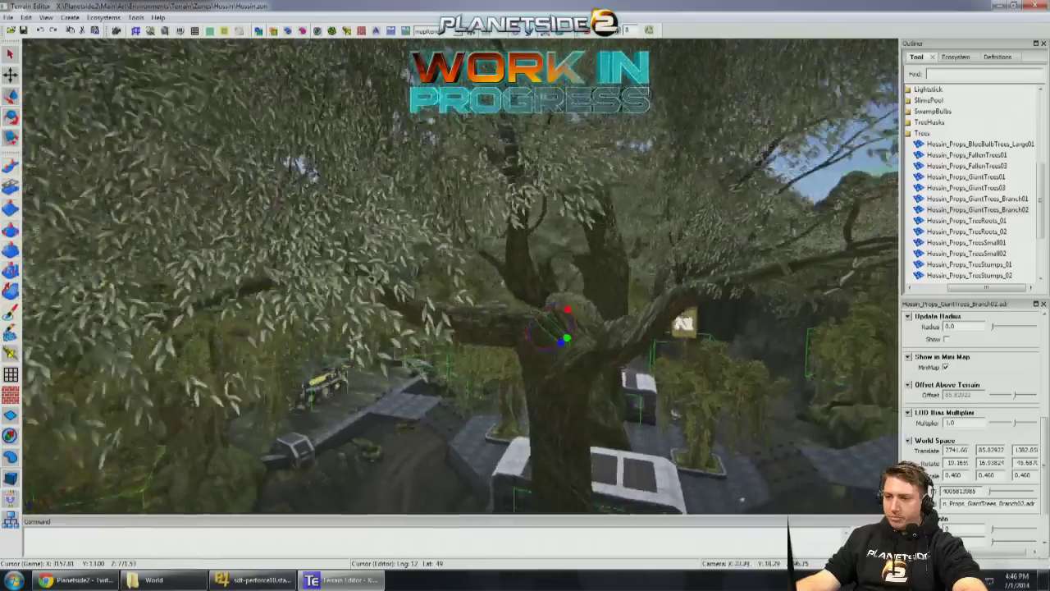
pyautogui.moveTo(460, 277); pyautogui.dragTo(458, 281, button='middle')
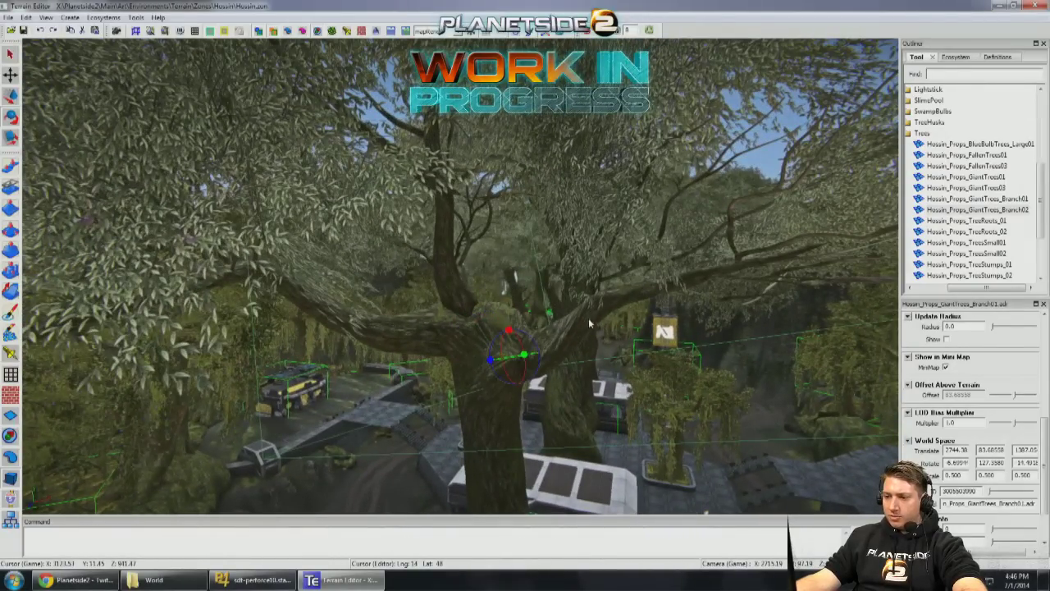
# Step: Copy a Branch01 object, shrink it to 0.21 and attach it rotated to about 0.6, 99.9, 15.9 on a large limb
pyautogui.moveTo(523, 356); pyautogui.dragTo(462, 374)
pyautogui.moveTo(442, 376); pyautogui.dragTo(492, 299, button='middle')
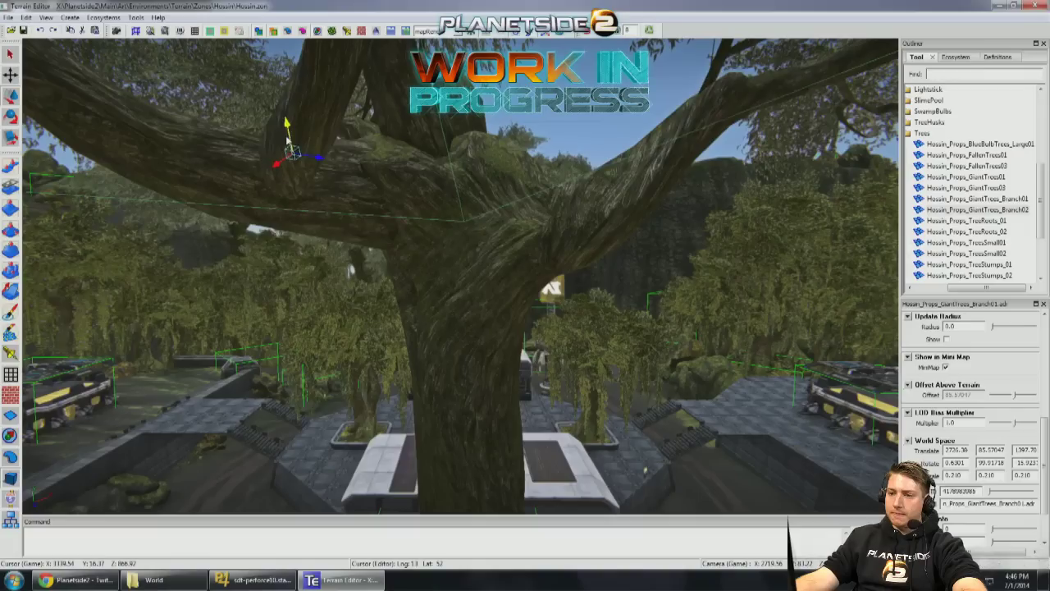
pyautogui.moveTo(304, 213); pyautogui.dragTo(361, 262, button='middle')
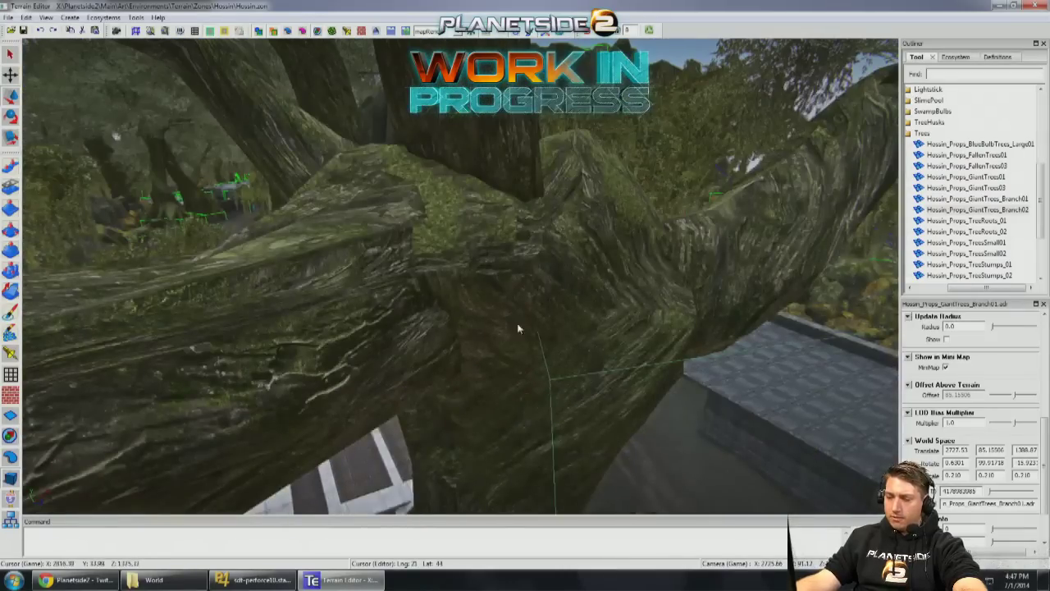
pyautogui.moveTo(517, 329); pyautogui.dragTo(507, 303, button='middle')
pyautogui.moveTo(534, 374); pyautogui.dragTo(342, 235)
pyautogui.moveTo(342, 236); pyautogui.dragTo(411, 212, button='middle')
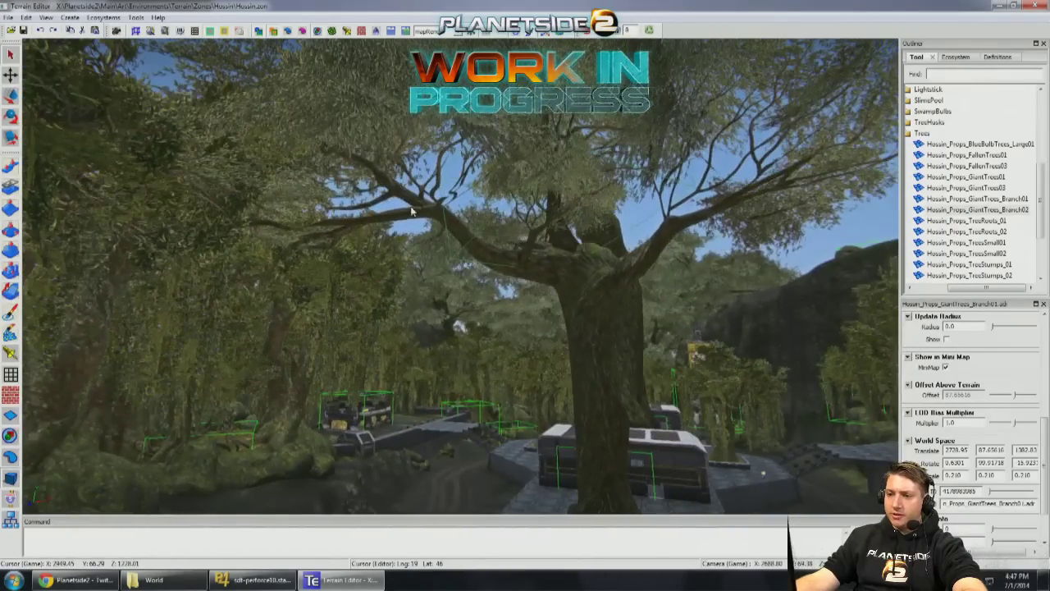
# Step: Copy the large Branch01 at the trunk top, scaling the copy to 0.31 and rotating it to about 11.4, 129.1, 35.1
pyautogui.moveTo(571, 266); pyautogui.dragTo(574, 276)
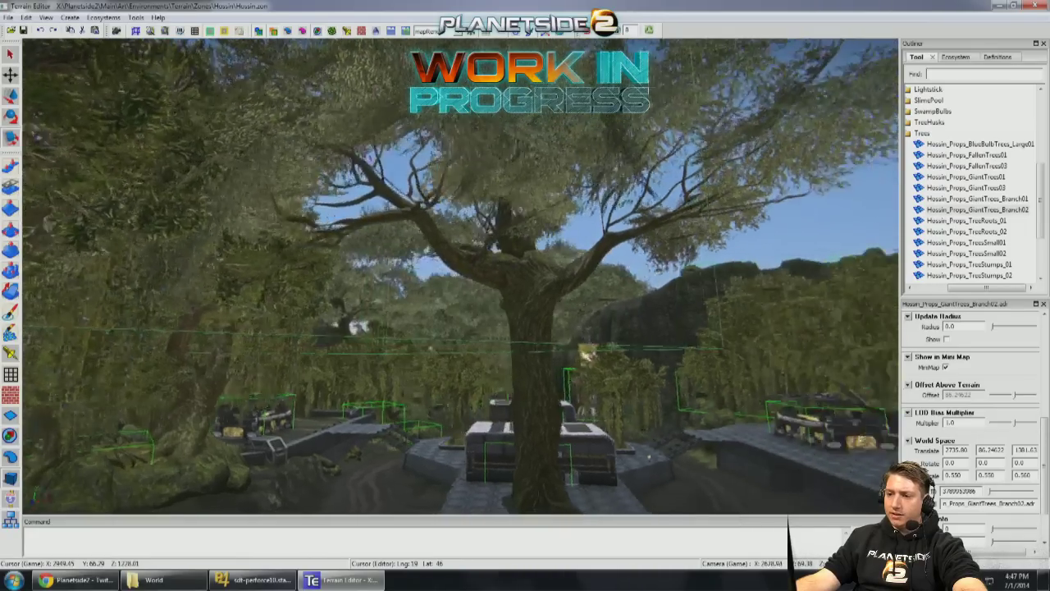
pyautogui.moveTo(574, 275); pyautogui.dragTo(497, 311, button='middle')
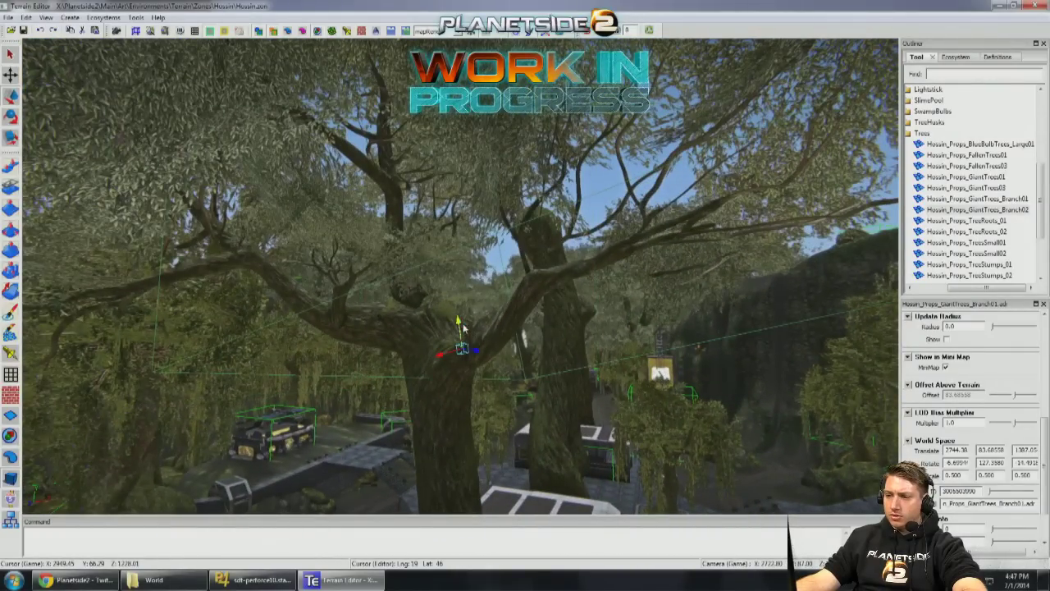
pyautogui.moveTo(462, 327); pyautogui.dragTo(472, 300)
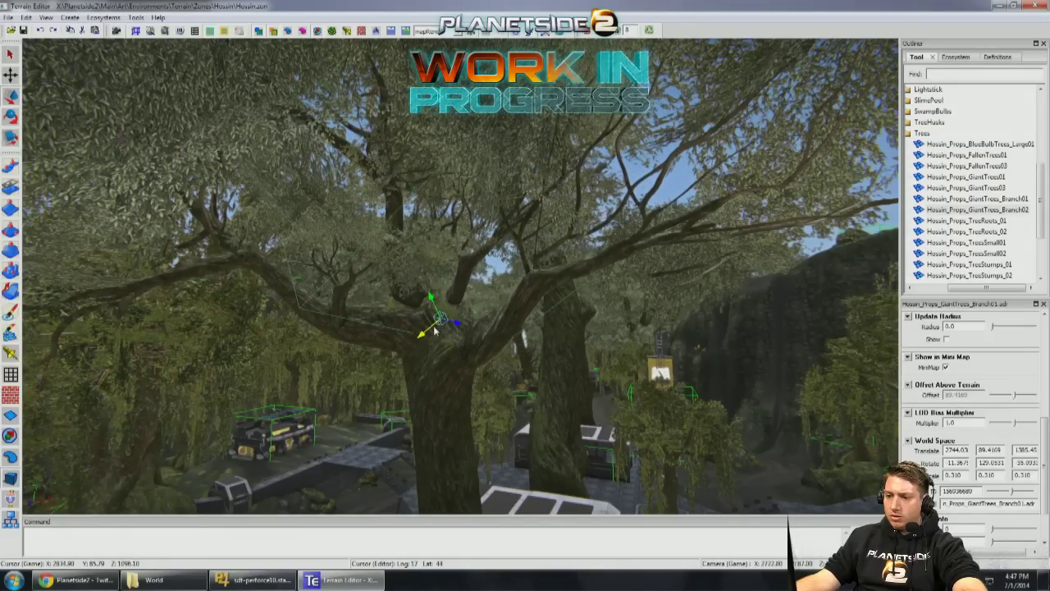
# Step: Copy the large Branch01 again and lower the copy down the side of the trunk at a scale of about 0.29
pyautogui.moveTo(440, 316); pyautogui.dragTo(514, 332, button='middle')
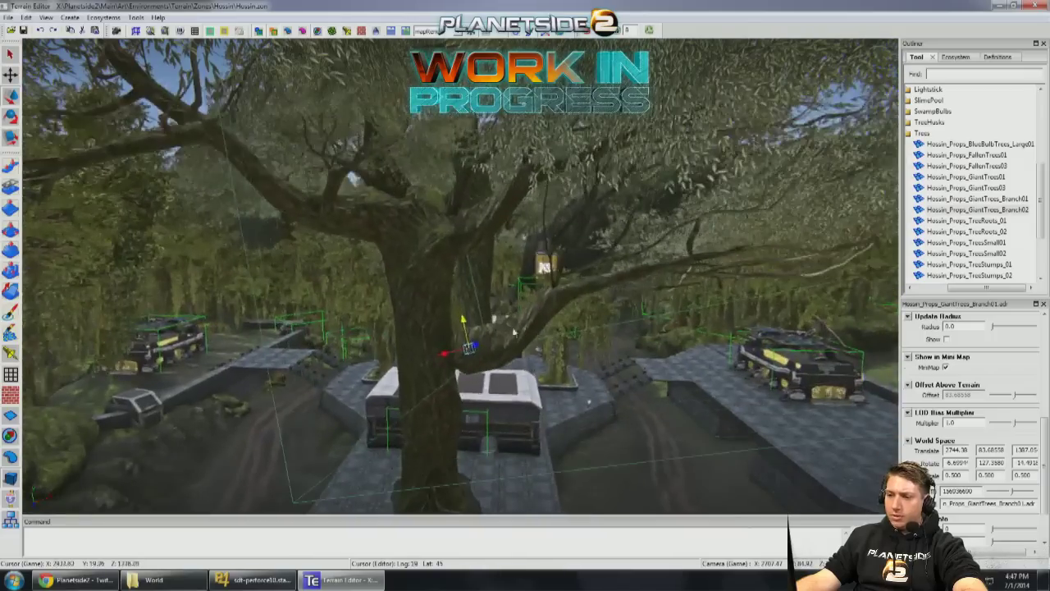
pyautogui.moveTo(467, 349); pyautogui.dragTo(457, 354)
pyautogui.moveTo(460, 354); pyautogui.dragTo(415, 217, button='middle')
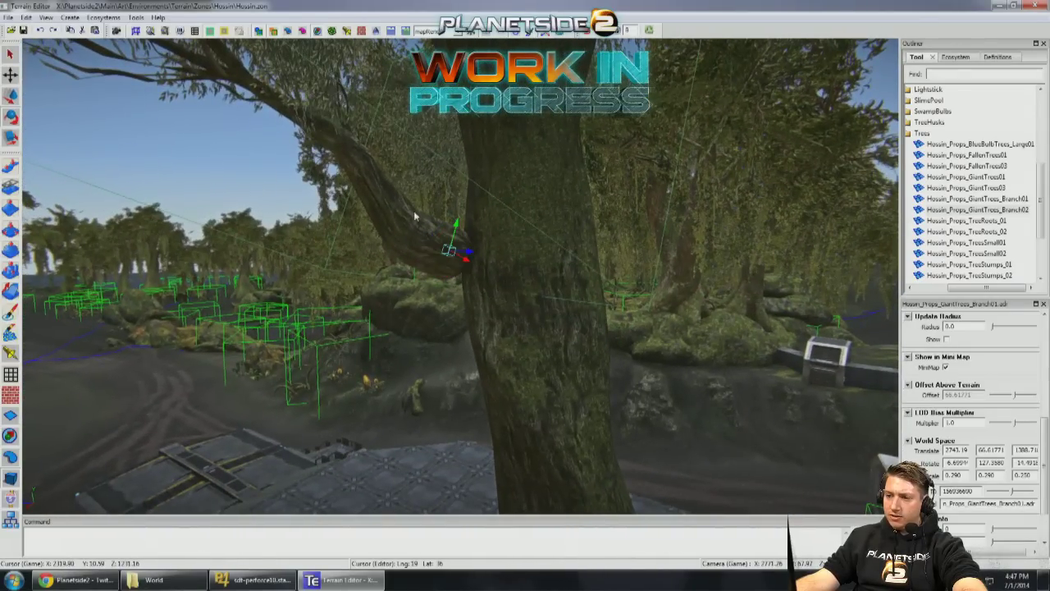
# Step: Shrink the low side branch to 0.22, 0.22, 0.18, tilt it and sink its base into the trunk's lower half
pyautogui.moveTo(447, 251); pyautogui.dragTo(493, 319)
pyautogui.moveTo(492, 319); pyautogui.dragTo(516, 319, button='middle')
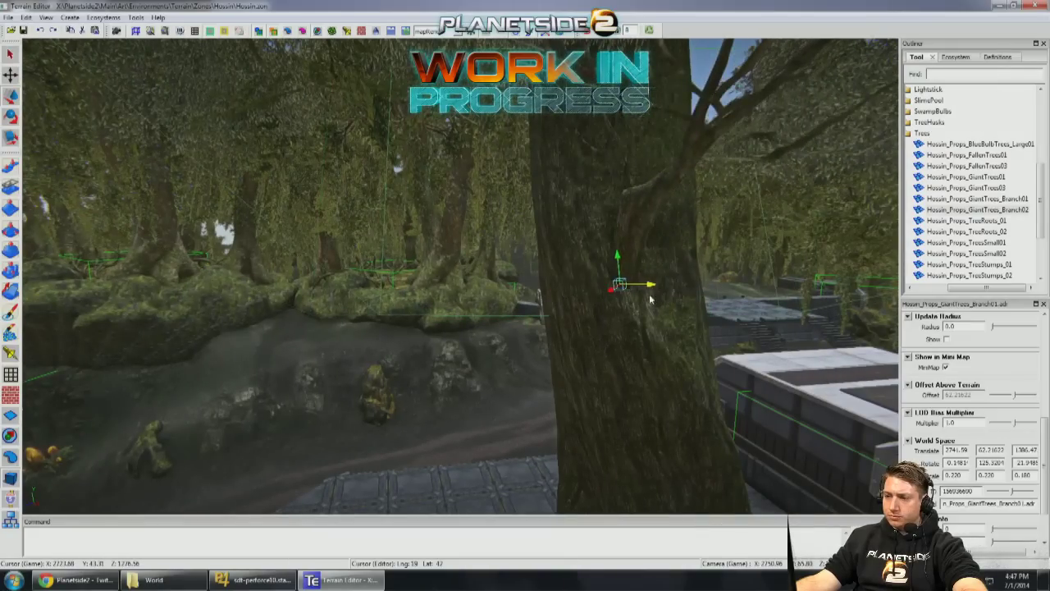
pyautogui.press('w')
pyautogui.moveTo(589, 246)
pyautogui.mouseDown()
pyautogui.moveTo(612, 275)
pyautogui.moveTo(669, 292)
pyautogui.moveTo(629, 293)
pyautogui.moveTo(586, 235)
pyautogui.mouseUp()
pyautogui.press('e')
pyautogui.moveTo(586, 234); pyautogui.dragTo(557, 162, button='middle')
# Step: Copy the opposite large branch, scale the copy to 0.37 and attach it partway down the trunk
pyautogui.click(556, 162)
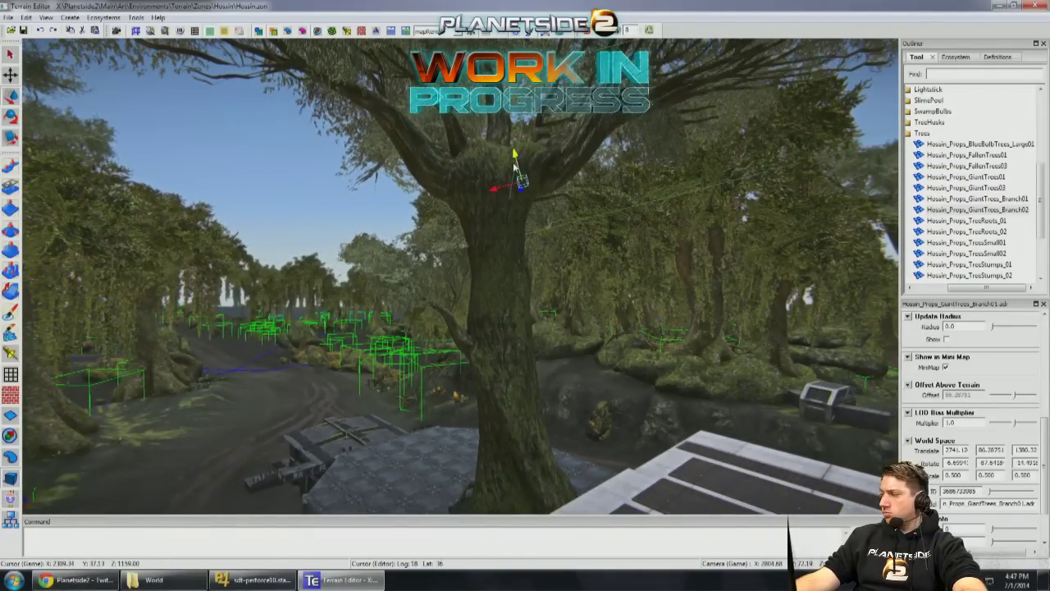
pyautogui.moveTo(522, 198); pyautogui.dragTo(542, 246)
pyautogui.moveTo(541, 246); pyautogui.dragTo(579, 237, button='middle')
pyautogui.moveTo(542, 259); pyautogui.dragTo(526, 261)
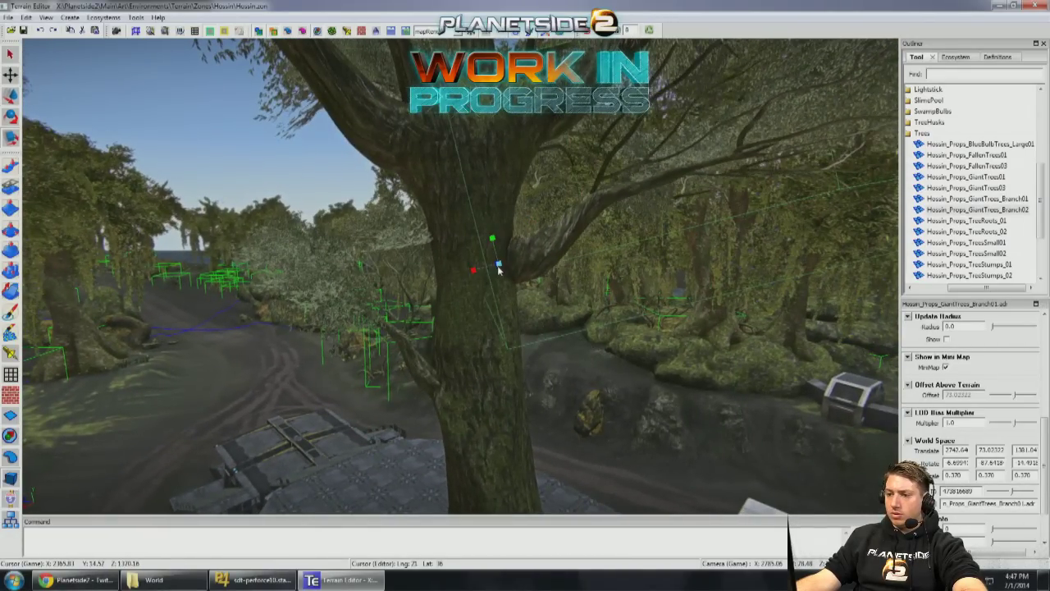
pyautogui.moveTo(495, 270); pyautogui.dragTo(502, 296, button='right')
# Step: Copy the large Branch01, scale it to 0.42, rotate it to about 17.9, 145.2, -14.5 and set it into the trunk top
pyautogui.click(500, 295)
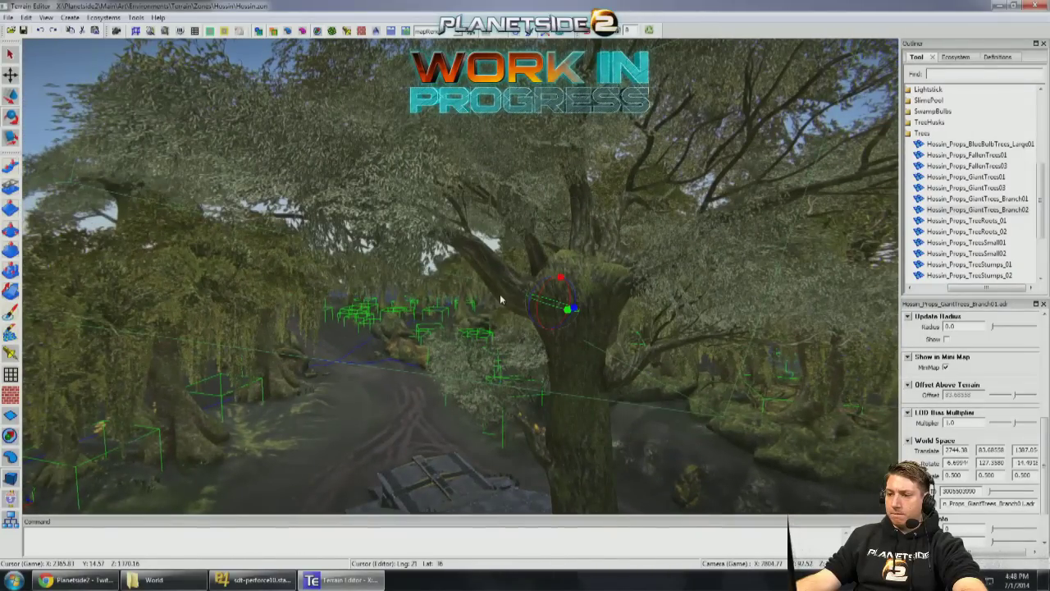
pyautogui.press('w')
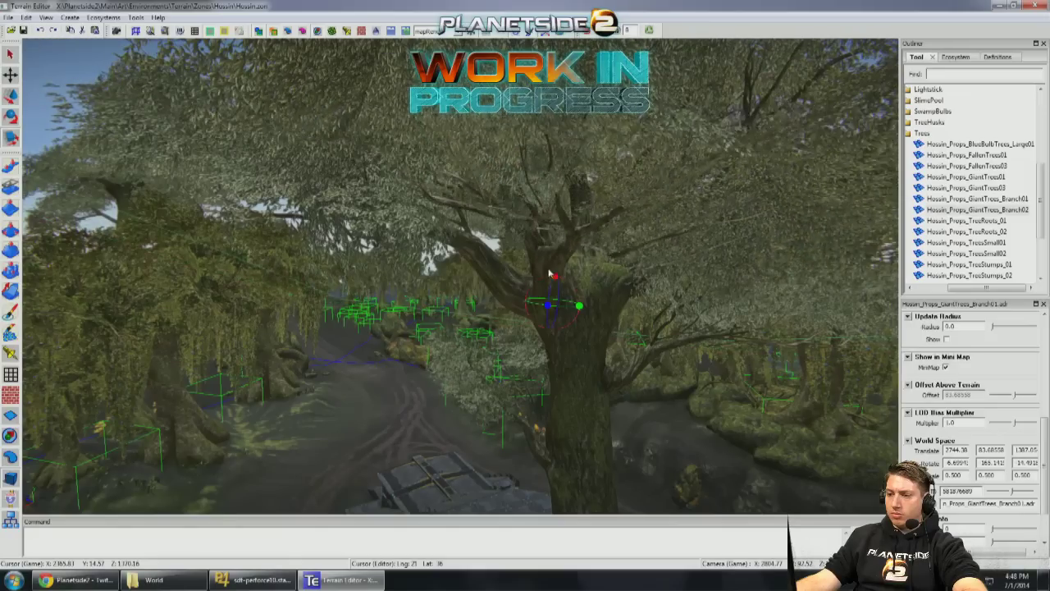
pyautogui.press('e')
pyautogui.press('e')
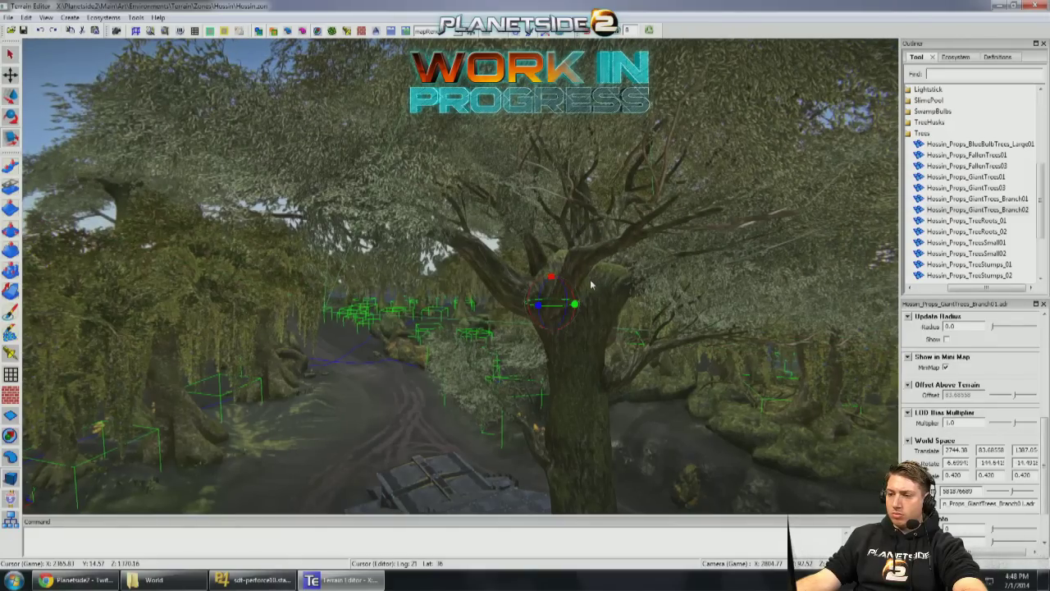
pyautogui.moveTo(542, 279); pyautogui.dragTo(522, 264)
pyautogui.press('w')
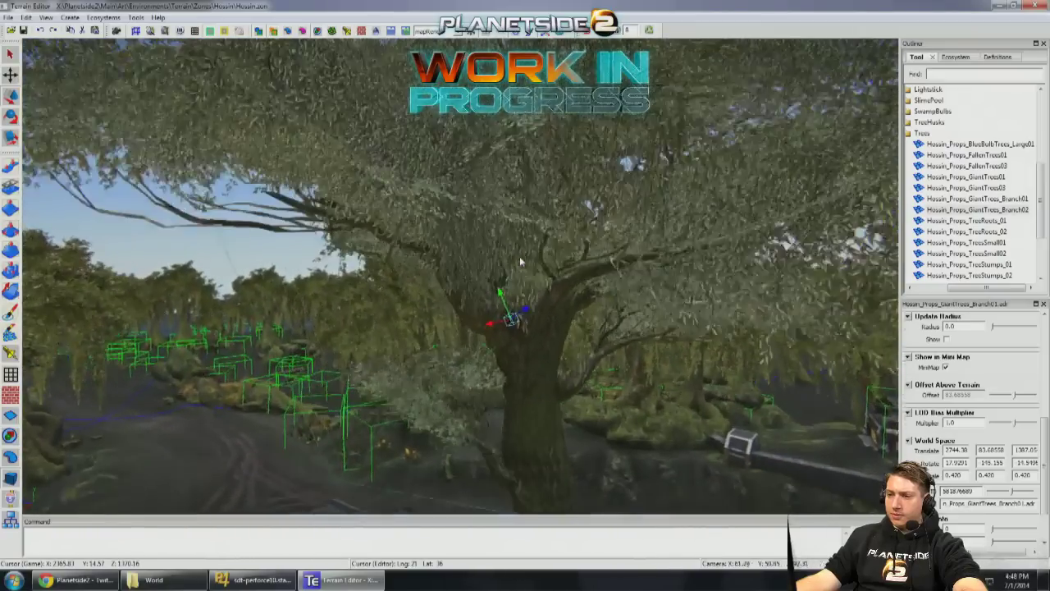
pyautogui.moveTo(520, 261); pyautogui.dragTo(511, 315, button='right')
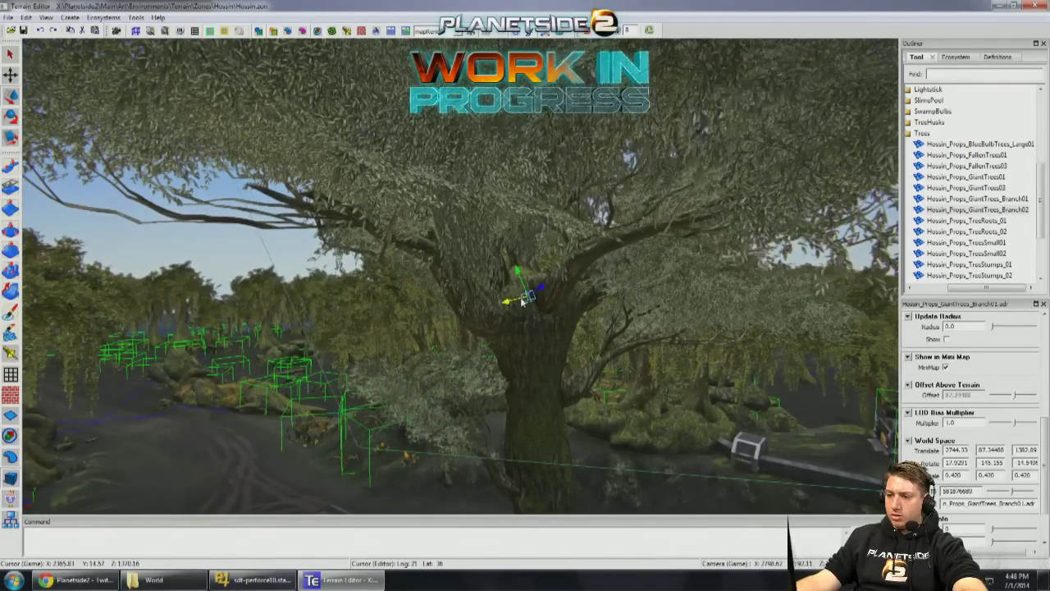
# Step: Reposition the 0.31-scale branch at the trunk top and rotate it to about 50.5, 164.1, 5.2
pyautogui.moveTo(550, 300); pyautogui.dragTo(529, 206, button='right')
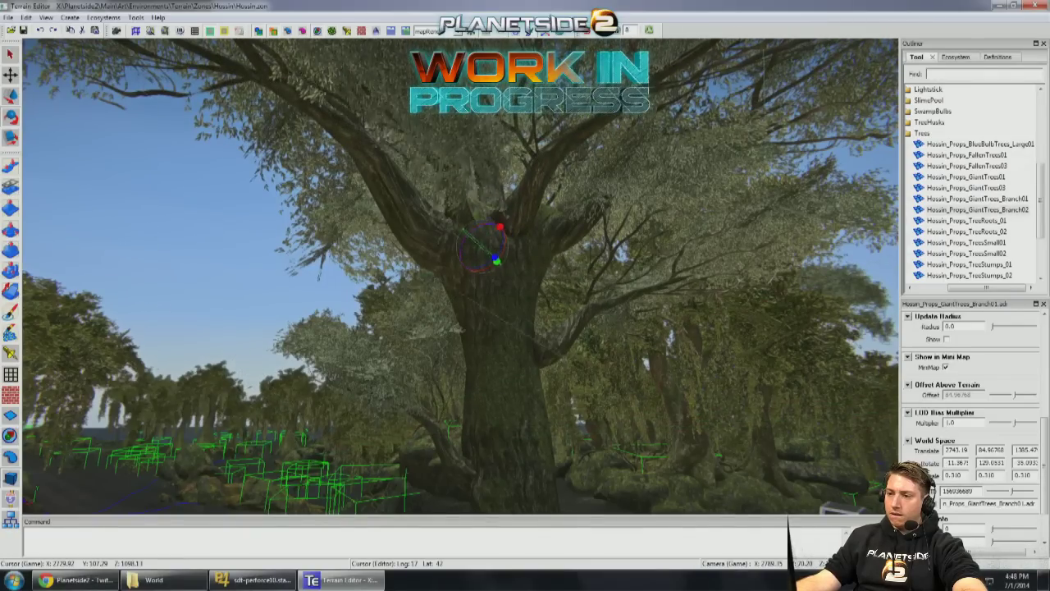
pyautogui.moveTo(443, 161); pyautogui.dragTo(410, 164, button='right')
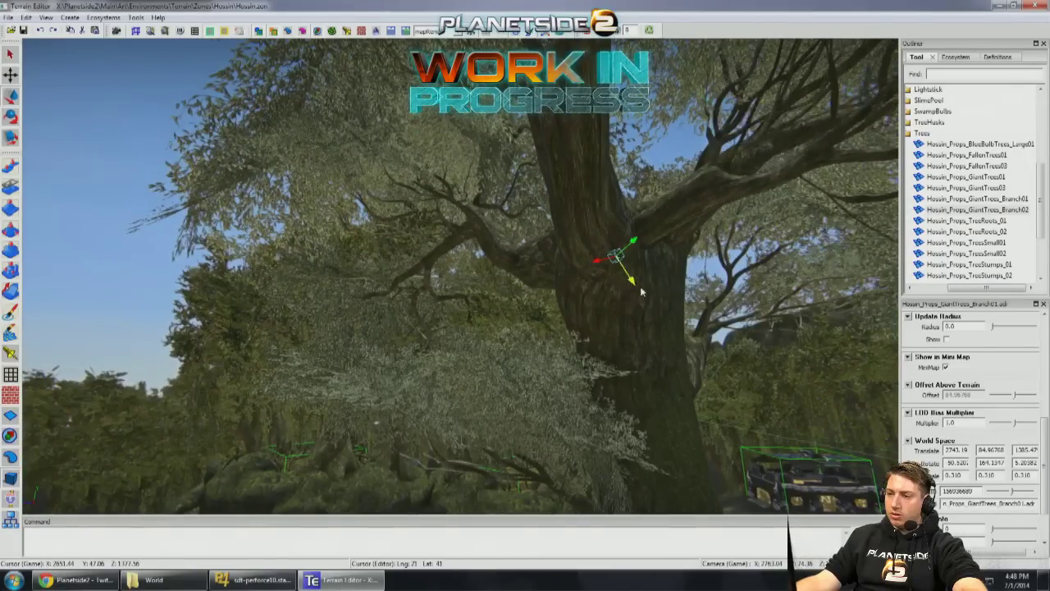
pyautogui.moveTo(703, 270); pyautogui.dragTo(747, 264, button='right')
# Step: Copy the finished tree's large Branch02 to the neighbouring bare trunk, scale the copy to 0.66 and set its base into the trunk top
pyautogui.moveTo(349, 325); pyautogui.dragTo(451, 122, button='right')
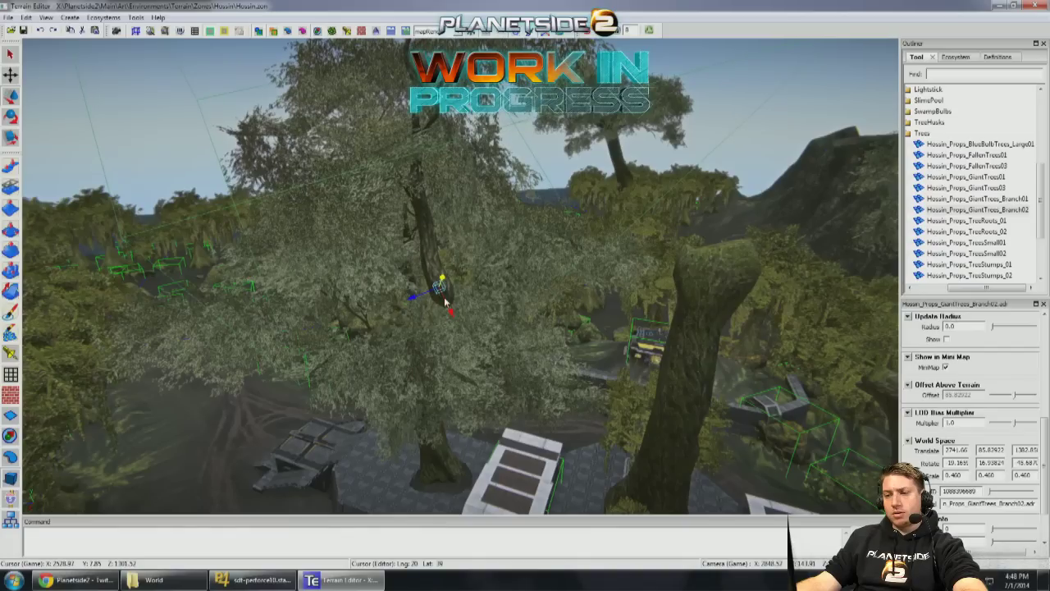
pyautogui.moveTo(672, 302); pyautogui.dragTo(665, 293, button='right')
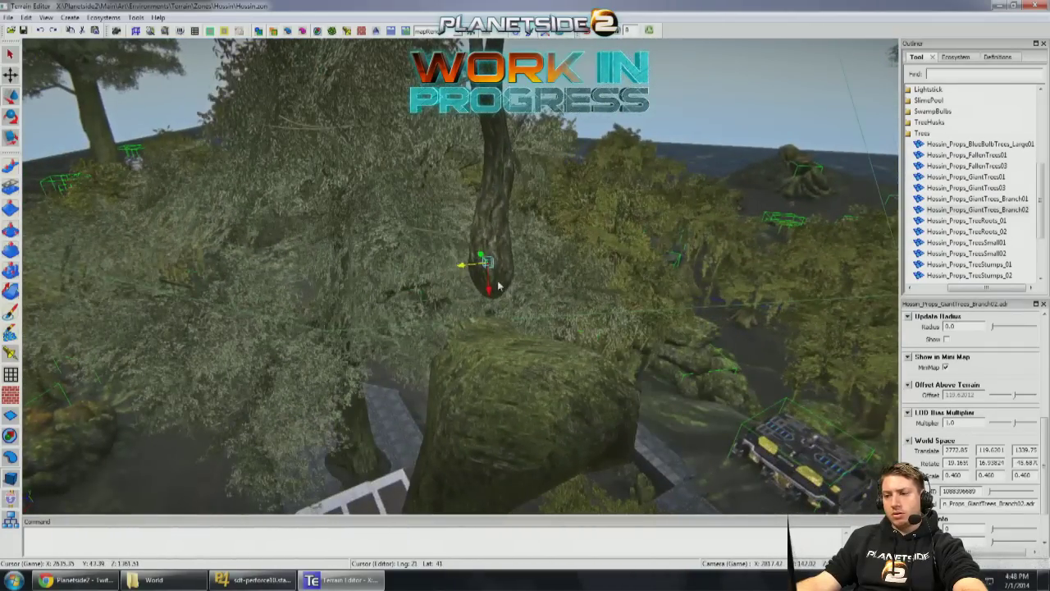
pyautogui.moveTo(538, 227); pyautogui.dragTo(412, 283, button='right')
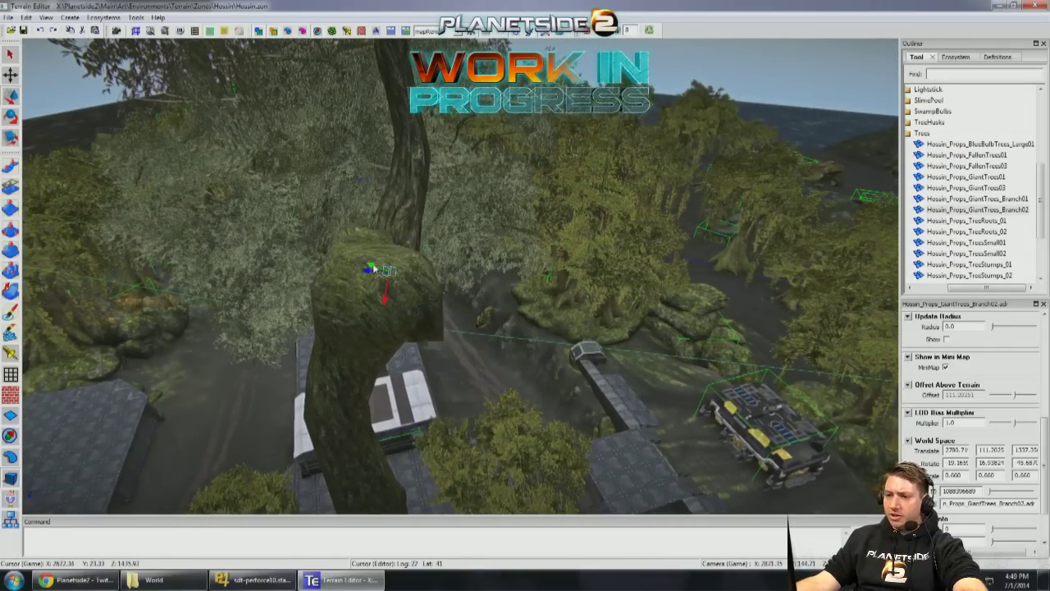
pyautogui.moveTo(350, 273); pyautogui.dragTo(489, 328, button='right')
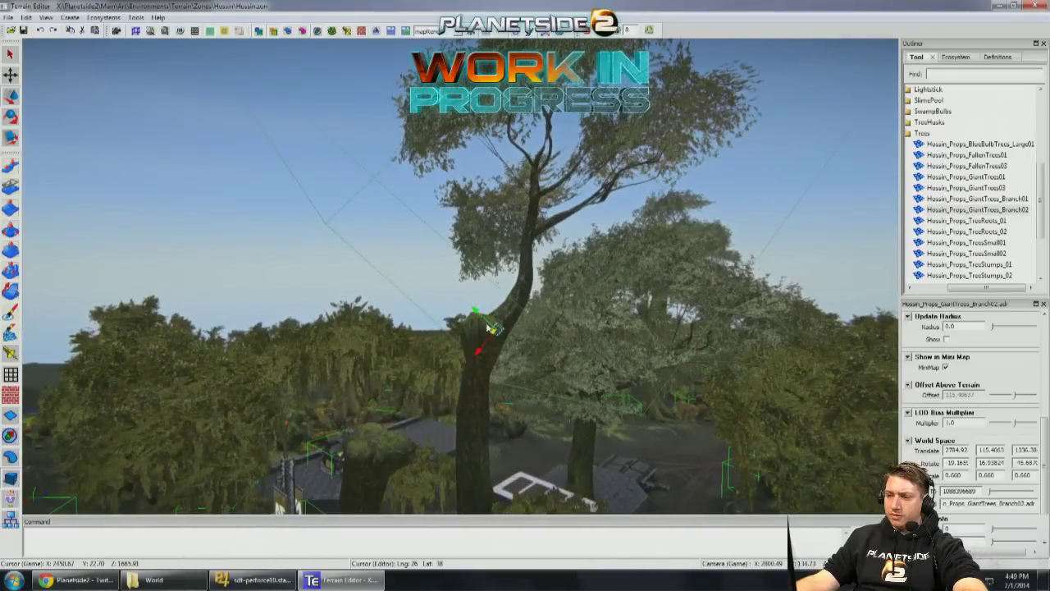
pyautogui.moveTo(482, 352); pyautogui.dragTo(462, 372)
pyautogui.moveTo(508, 303); pyautogui.dragTo(490, 314)
pyautogui.moveTo(485, 343); pyautogui.dragTo(439, 374, button='right')
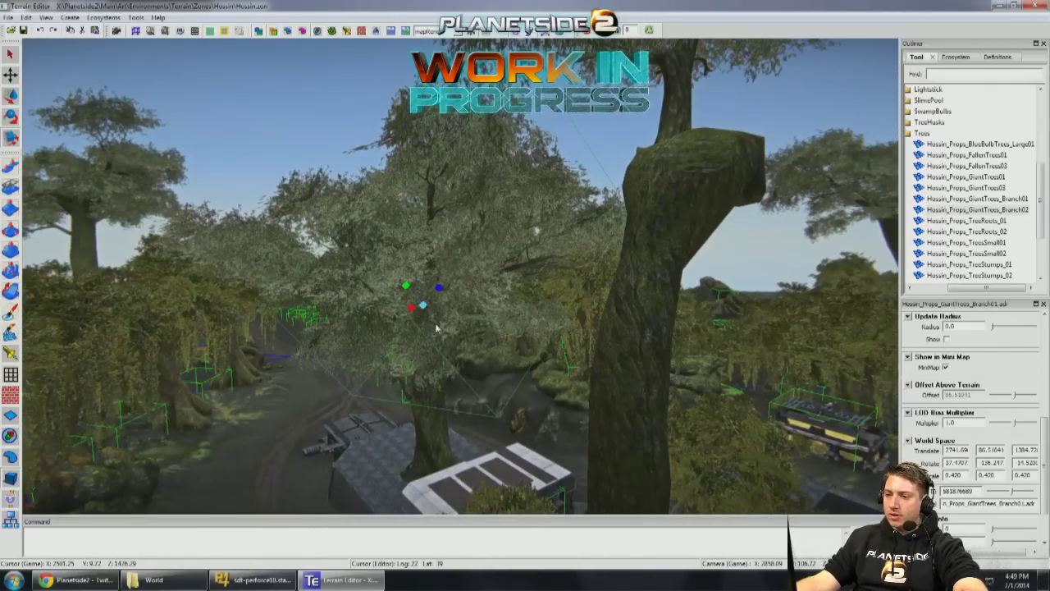
# Step: Copy the finished tree's 0.42-scale Branch01 and attach the copy to the second trunk just below its top
pyautogui.moveTo(410, 310); pyautogui.dragTo(581, 317)
pyautogui.moveTo(615, 245); pyautogui.dragTo(521, 205, button='right')
pyautogui.moveTo(500, 211); pyautogui.dragTo(562, 261)
pyautogui.moveTo(562, 261); pyautogui.dragTo(528, 241, button='right')
# Step: Scale the second trunk's large Branch02 down to 0.56, rotate it and sink its base into the trunk top
pyautogui.click(448, 268)
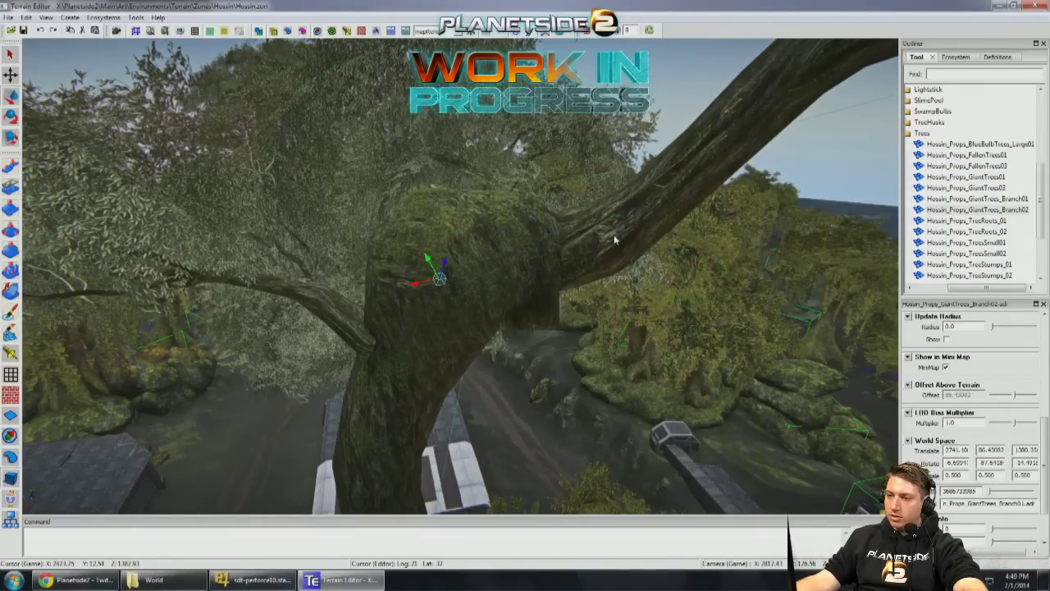
pyautogui.moveTo(440, 275); pyautogui.dragTo(437, 302)
pyautogui.scroll(-3, 575, 262)
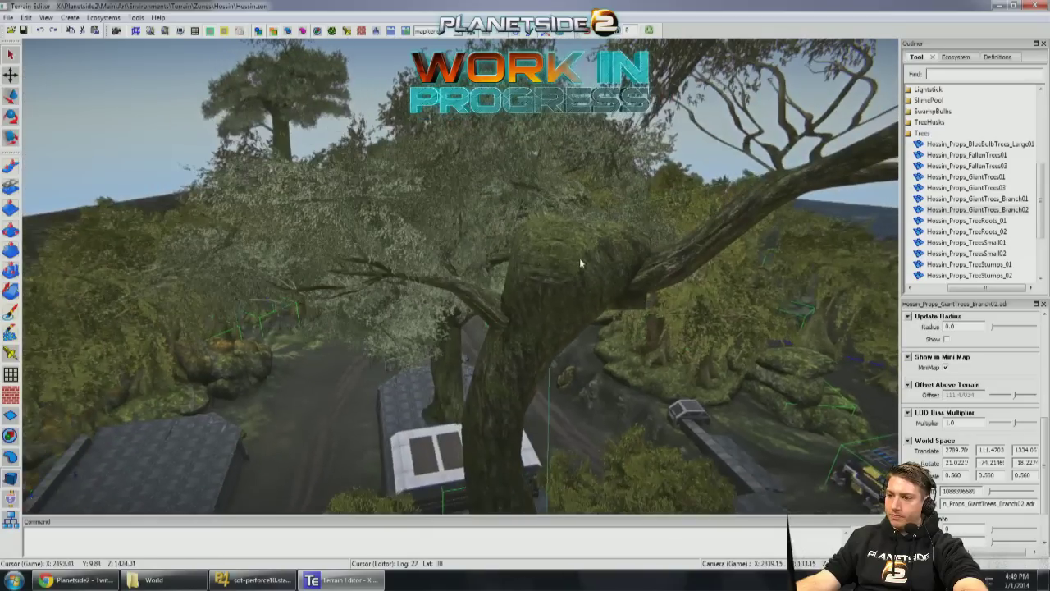
# Step: Copy the 0.56-scale Branch02 on the second trunk, turn the copy another way and seat it in the trunk top
pyautogui.moveTo(647, 258); pyautogui.dragTo(882, 215)
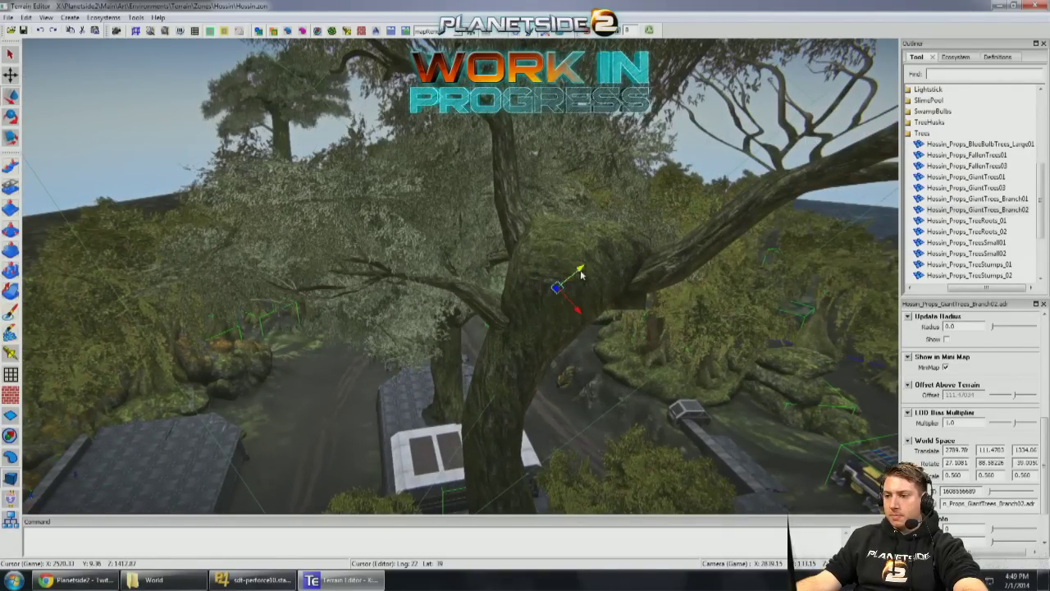
pyautogui.moveTo(591, 271); pyautogui.dragTo(518, 216, button='middle')
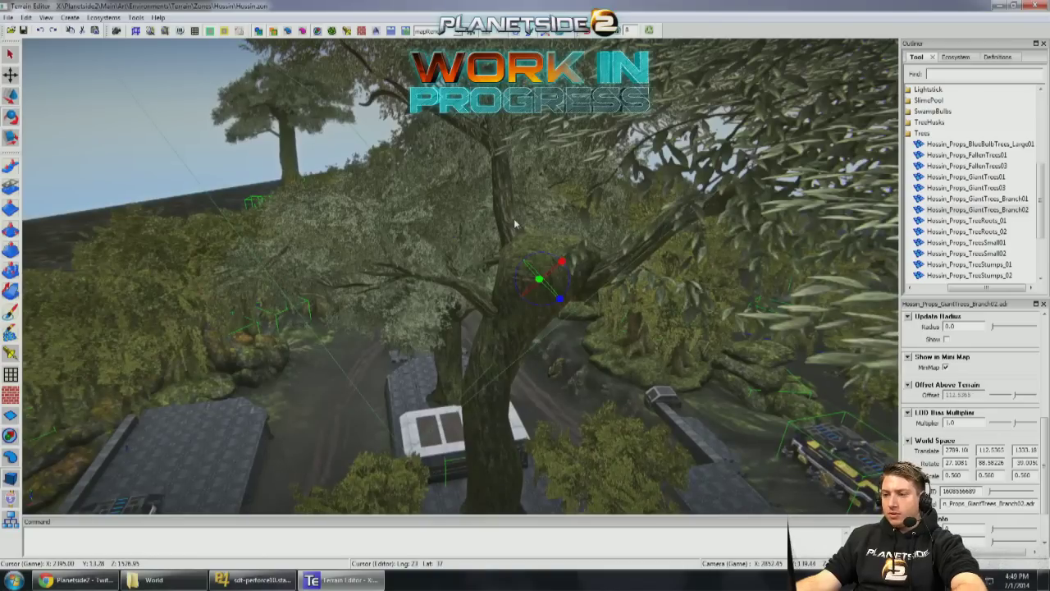
pyautogui.hotkey('ctrl', 'z')
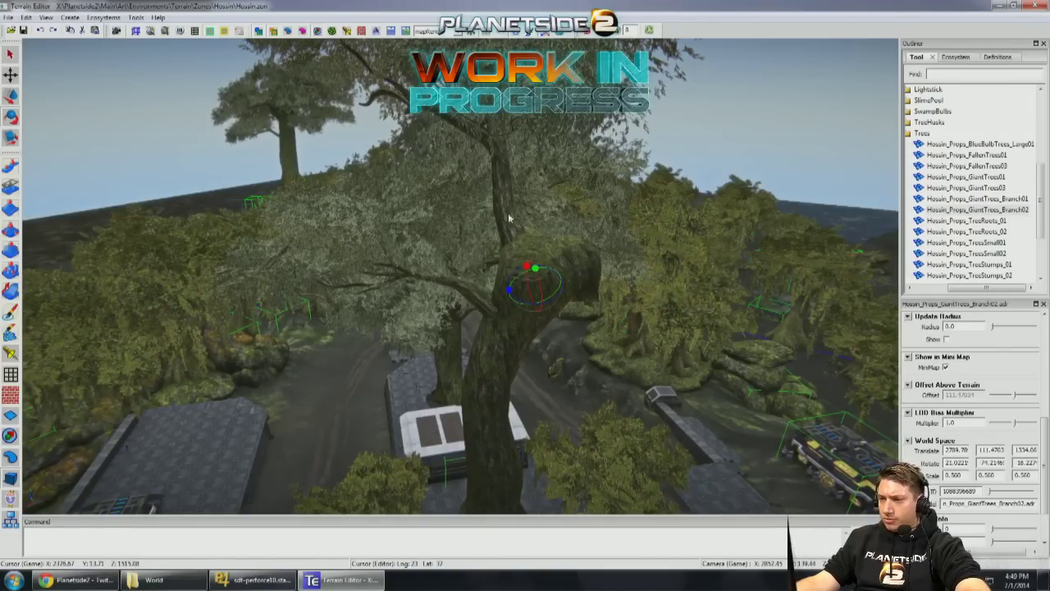
pyautogui.hotkey('ctrl', 'y')
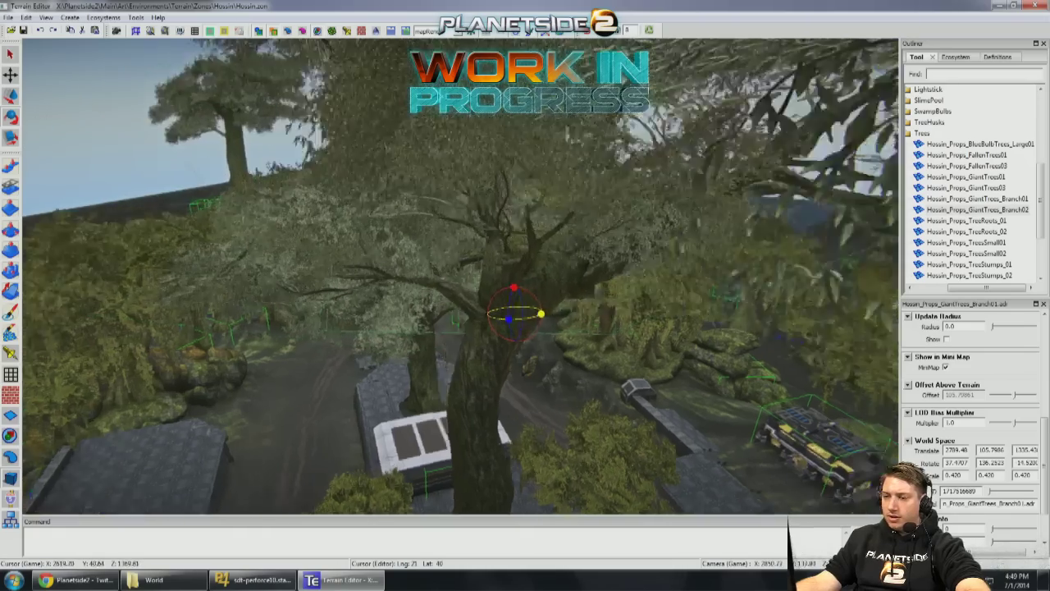
# Step: Move the 0.42-scale Branch01 copy partway down the second trunk, scale it to 0.31 and rotate it away from the neighbouring low branch
pyautogui.moveTo(557, 313); pyautogui.dragTo(444, 201, button='right')
pyautogui.press('w')
pyautogui.moveTo(444, 202); pyautogui.dragTo(429, 310)
pyautogui.moveTo(429, 310); pyautogui.dragTo(448, 310, button='right')
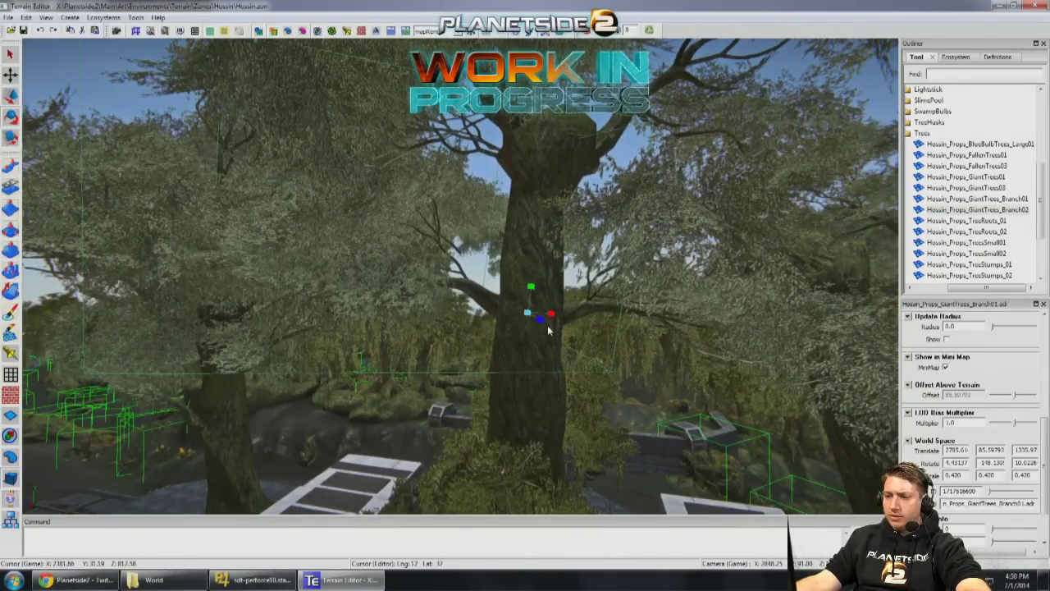
pyautogui.moveTo(534, 298); pyautogui.dragTo(528, 348)
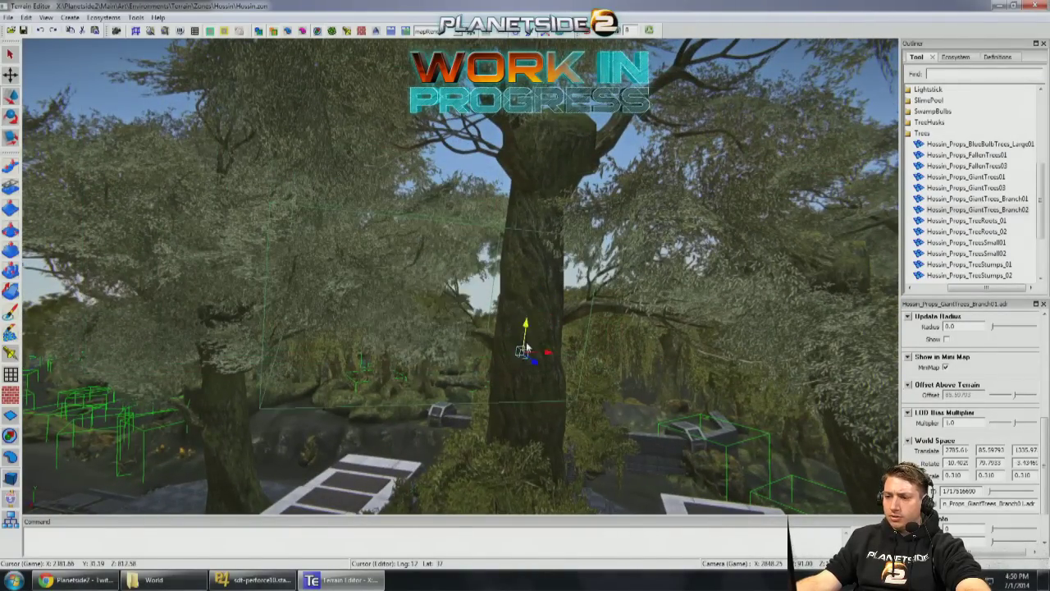
pyautogui.moveTo(542, 349); pyautogui.dragTo(638, 337, button='right')
# Step: Copy the second trunk's low 0.42-scale Branch01, rotate the copy, raise it to the trunk top and scale it to 0.6
pyautogui.click(471, 353)
pyautogui.press('e')
pyautogui.press('e')
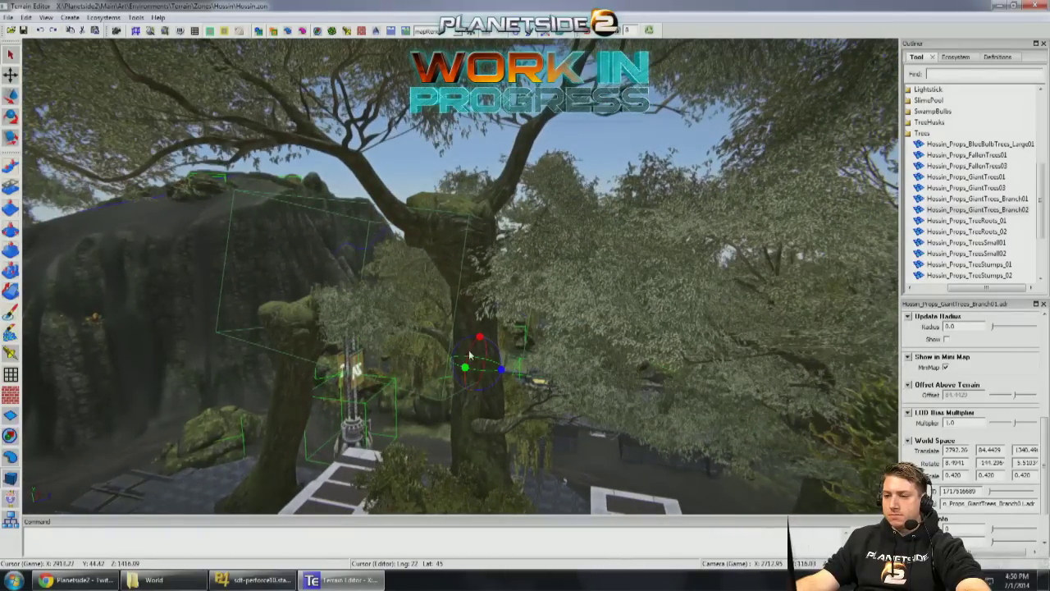
pyautogui.moveTo(482, 373); pyautogui.dragTo(491, 379)
pyautogui.press('w')
pyautogui.moveTo(491, 379); pyautogui.dragTo(530, 383, button='right')
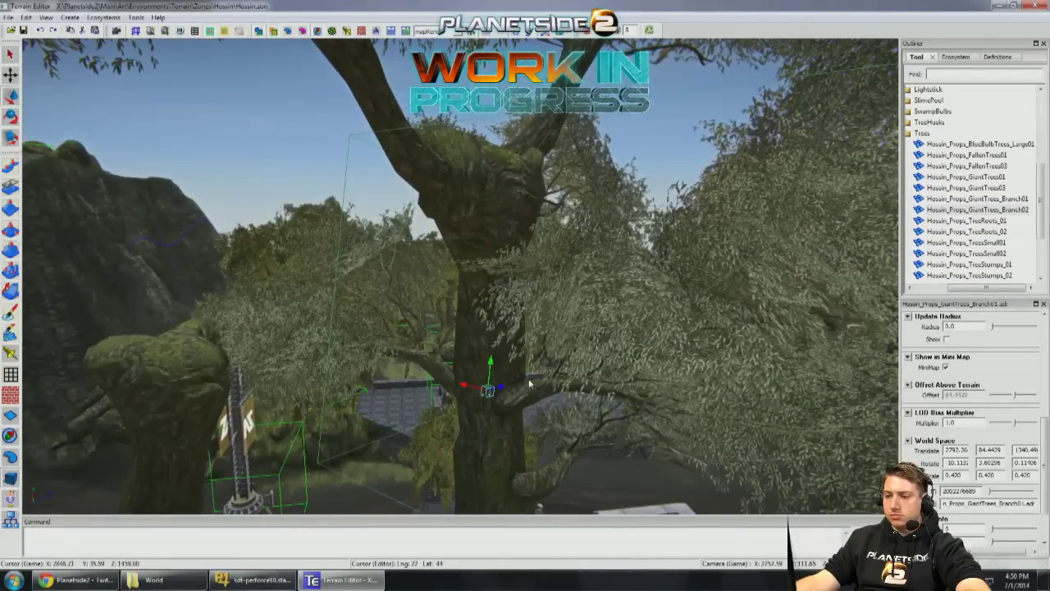
pyautogui.moveTo(491, 370); pyautogui.dragTo(519, 140)
pyautogui.moveTo(510, 192); pyautogui.dragTo(474, 261, button='right')
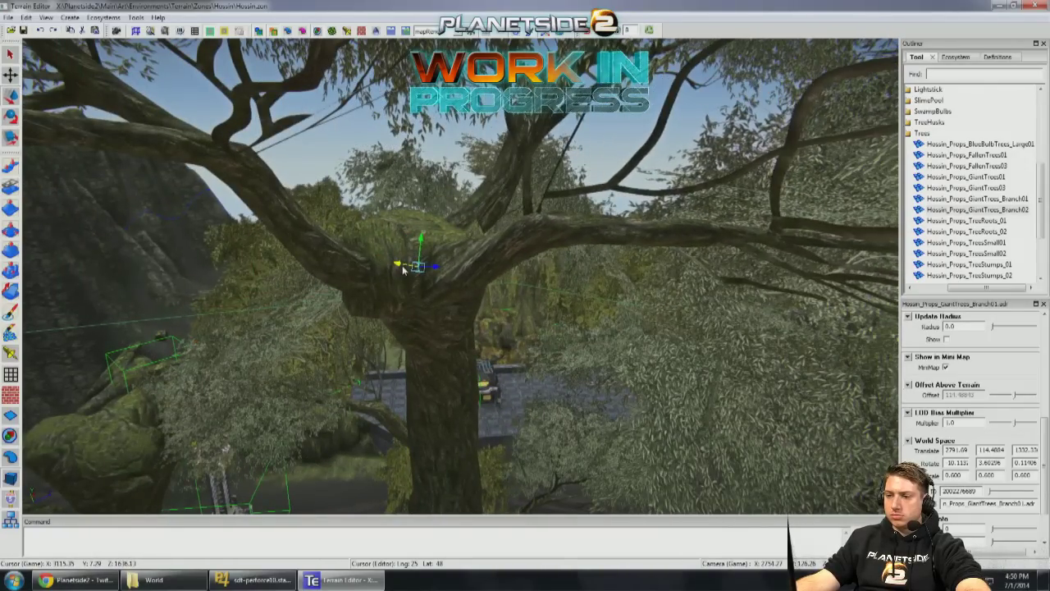
# Step: Copy the 0.6-scale Branch01 at the trunk top, scale the copy to 0.39 and rotate it to fill a gap in the crown
pyautogui.press('e')
pyautogui.moveTo(444, 271); pyautogui.dragTo(553, 281, button='right')
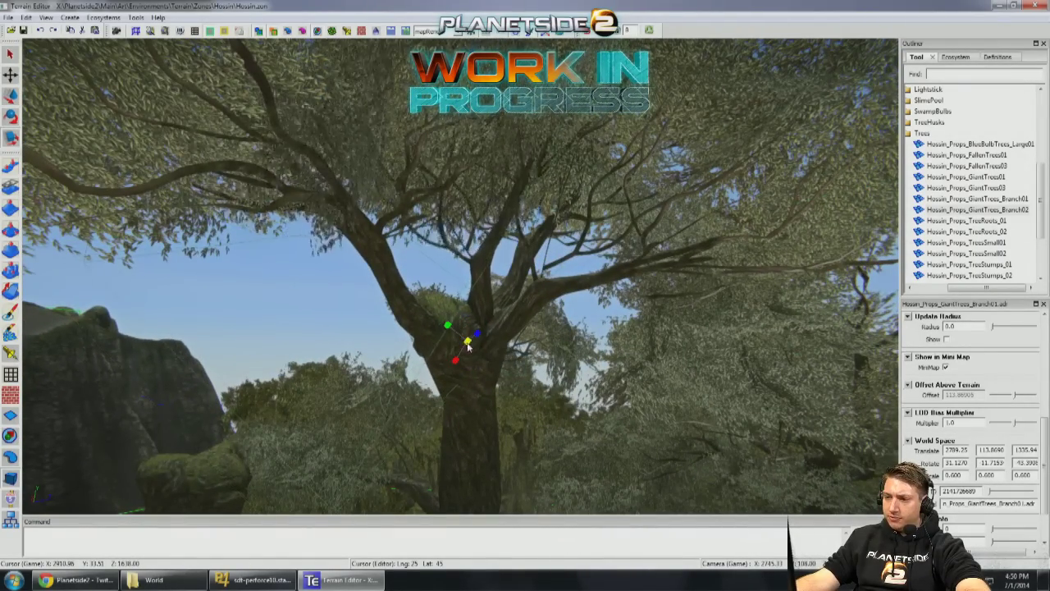
pyautogui.click(472, 345)
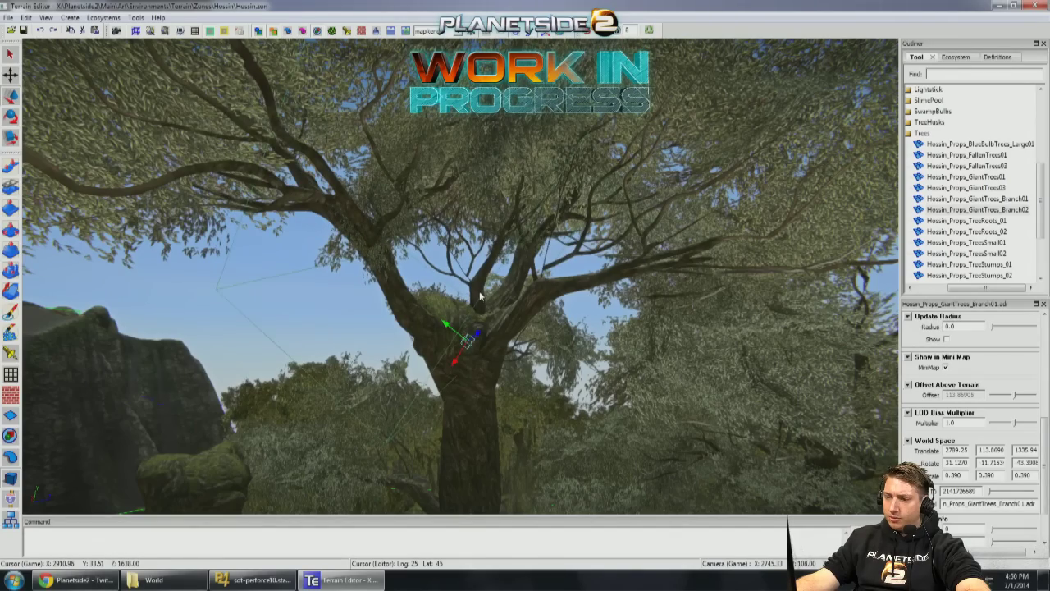
pyautogui.scroll(3, 476, 365)
pyautogui.moveTo(471, 421); pyautogui.dragTo(513, 355, button='right')
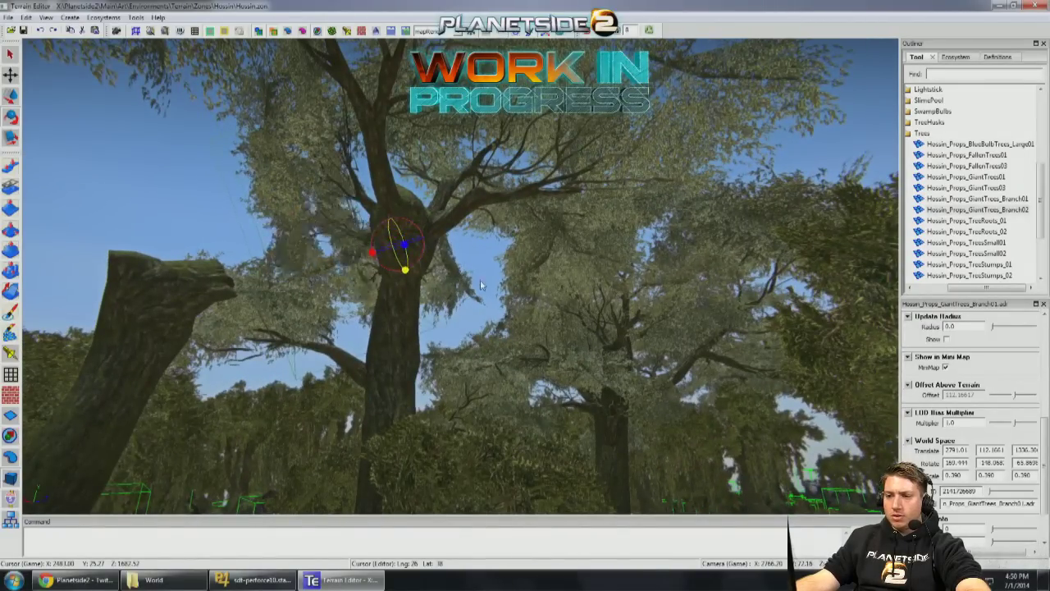
# Step: Copy a low 0.42-scale Branch01 to the third bare trunk, scale the copy to 0.72 and set it into the trunk top
pyautogui.moveTo(604, 307); pyautogui.dragTo(405, 231, button='right')
pyautogui.moveTo(267, 274); pyautogui.dragTo(574, 255, button='right')
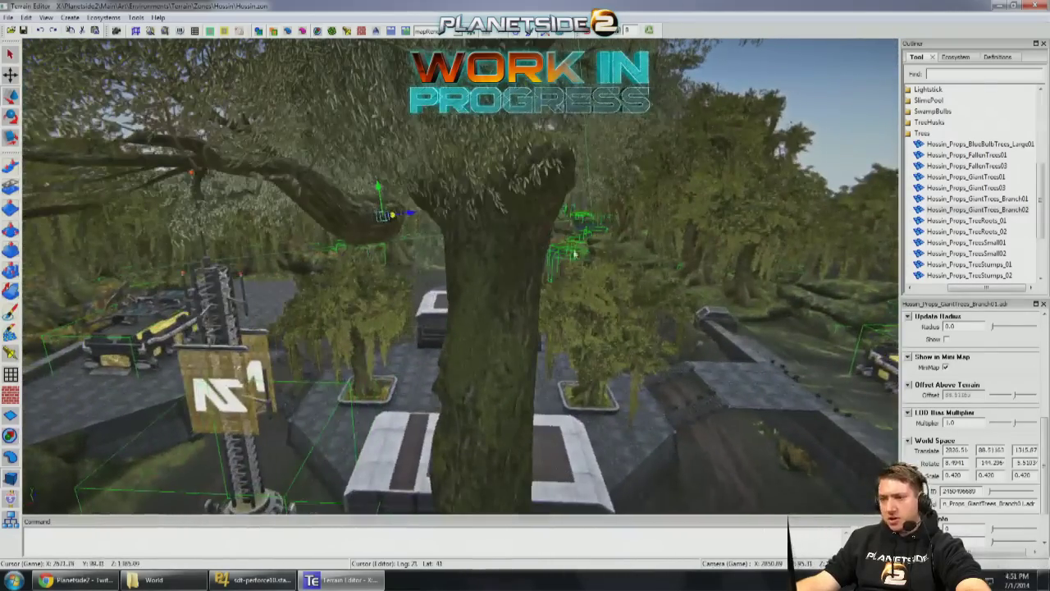
pyautogui.moveTo(503, 218); pyautogui.dragTo(437, 279, button='right')
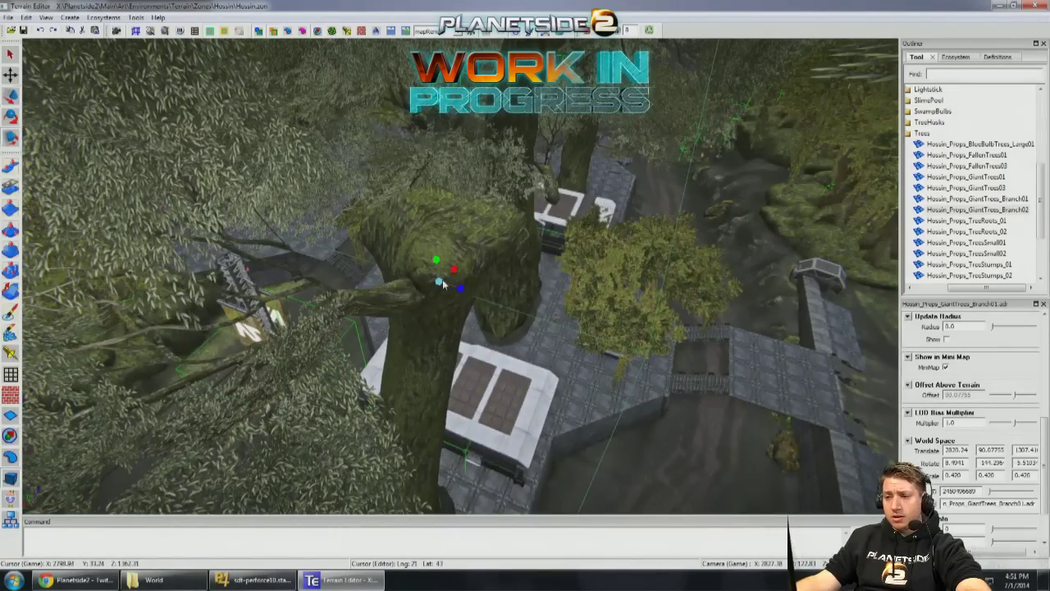
pyautogui.moveTo(441, 283); pyautogui.dragTo(456, 276)
pyautogui.moveTo(381, 293); pyautogui.dragTo(502, 204, button='middle')
pyautogui.moveTo(509, 197); pyautogui.dragTo(439, 214)
pyautogui.moveTo(439, 215); pyautogui.dragTo(395, 239, button='middle')
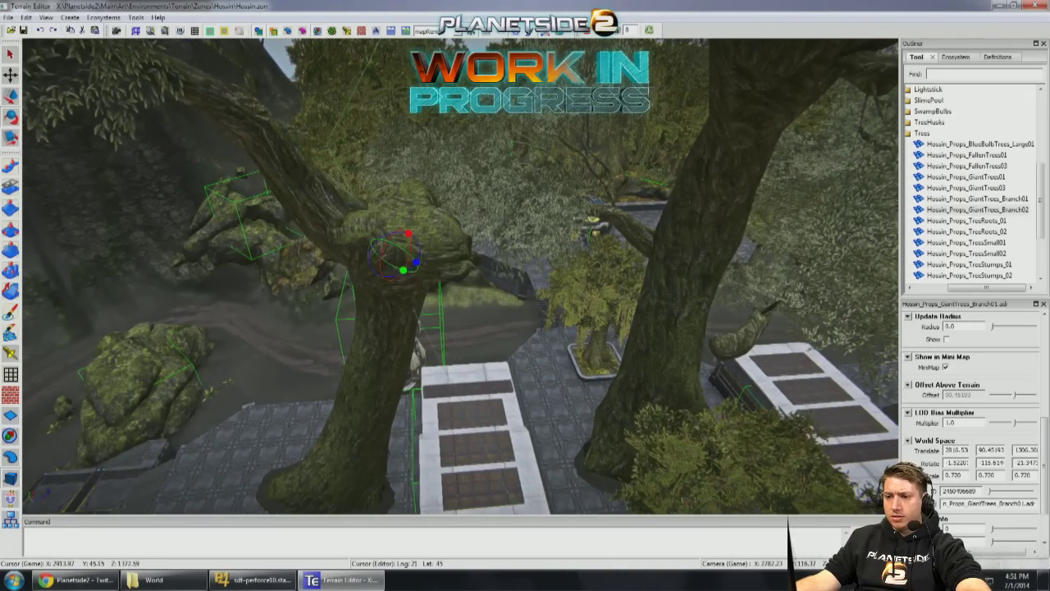
# Step: Scale the third trunk's Branch01 to 0.68, rotate it more upright and shift its base on the trunk top
pyautogui.moveTo(288, 218); pyautogui.dragTo(468, 303, button='middle')
pyautogui.press('e')
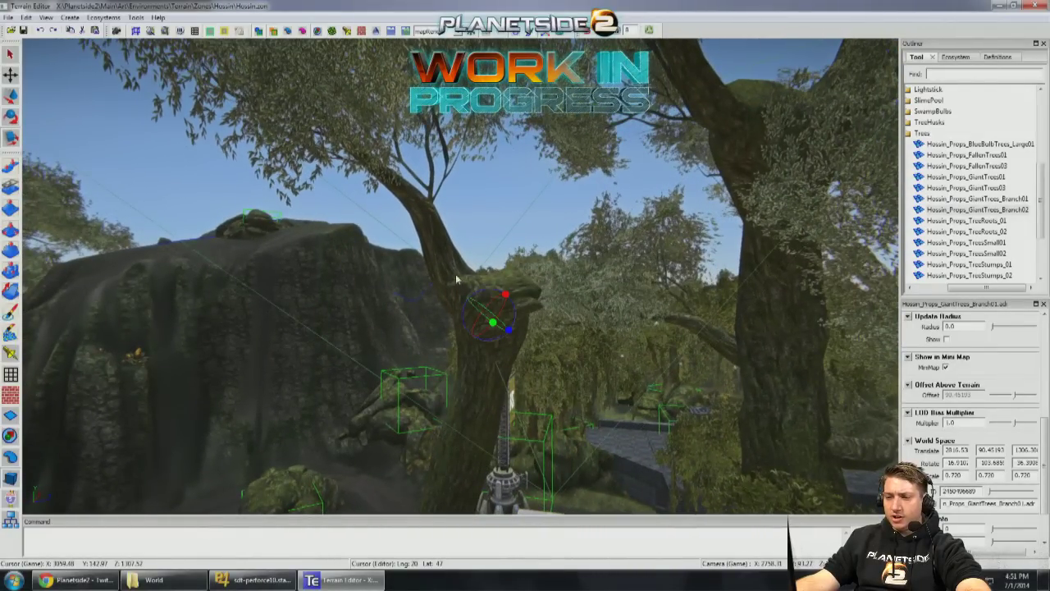
pyautogui.moveTo(454, 293); pyautogui.dragTo(533, 300, button='middle')
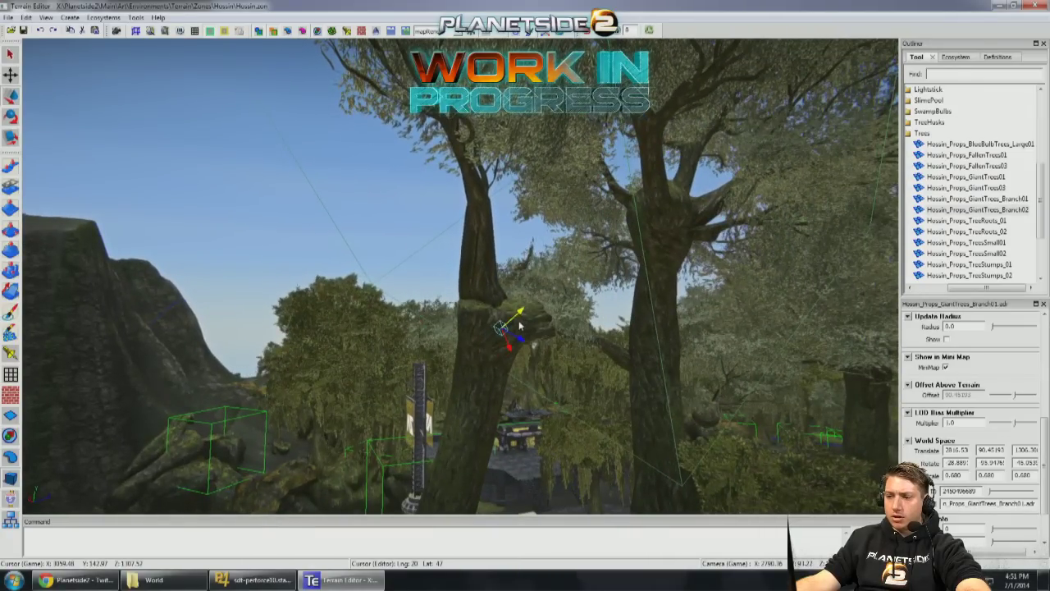
pyautogui.moveTo(519, 327); pyautogui.dragTo(517, 322)
pyautogui.press('e')
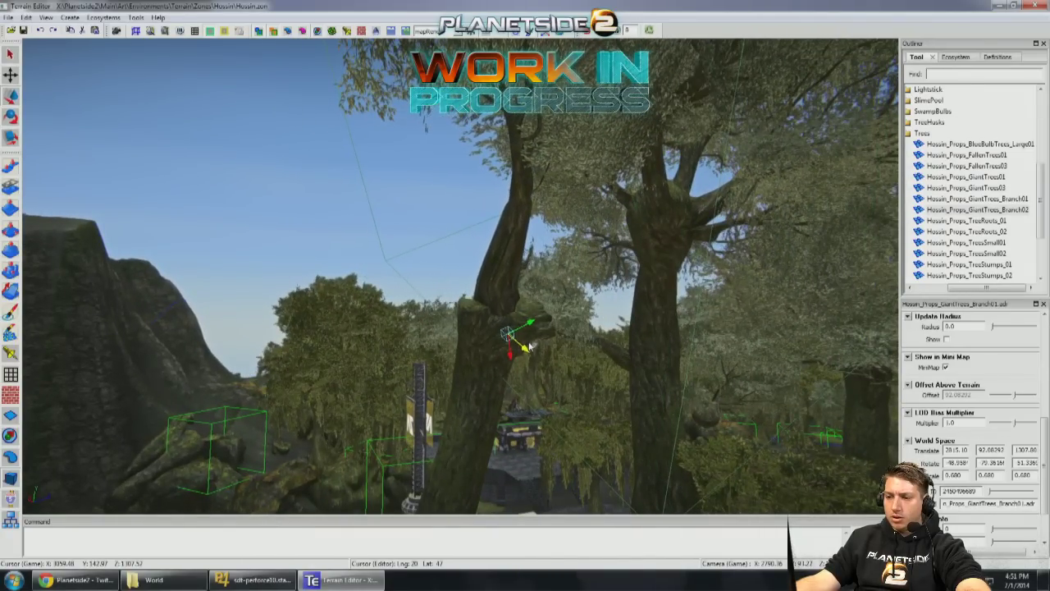
pyautogui.moveTo(493, 315); pyautogui.dragTo(510, 324, button='middle')
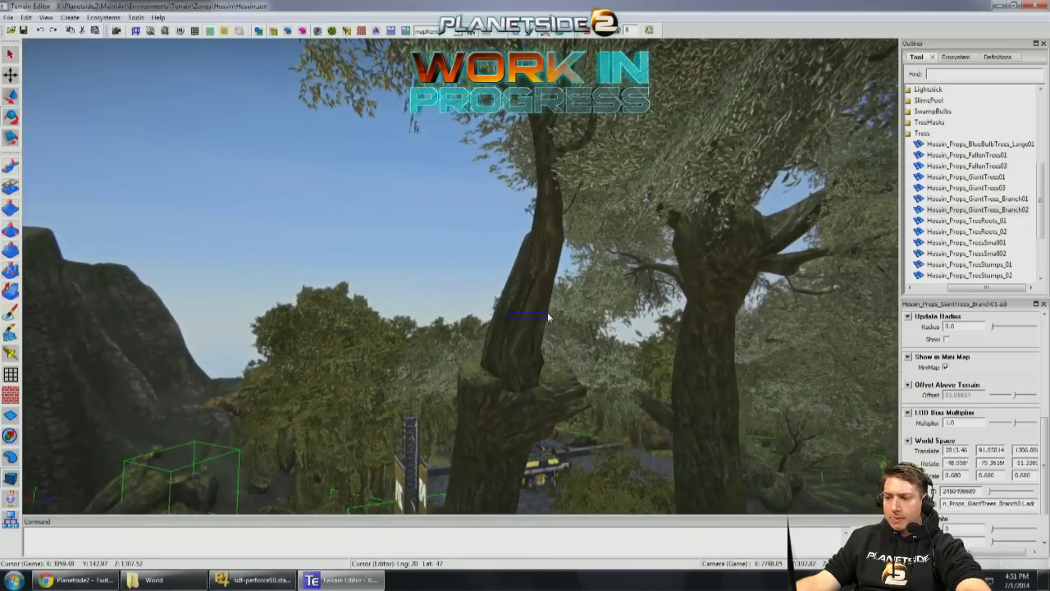
# Step: Enlarge the third trunk's Branch01 to 0.9, rotate it again and recentre its base on the trunk top
pyautogui.moveTo(520, 326); pyautogui.dragTo(588, 316)
pyautogui.moveTo(437, 344); pyautogui.dragTo(455, 394, button='middle')
pyautogui.moveTo(464, 389)
pyautogui.mouseDown()
pyautogui.moveTo(474, 392)
pyautogui.moveTo(432, 415)
pyautogui.moveTo(456, 407)
pyautogui.mouseUp()
pyautogui.scroll(-10, 513, 322)
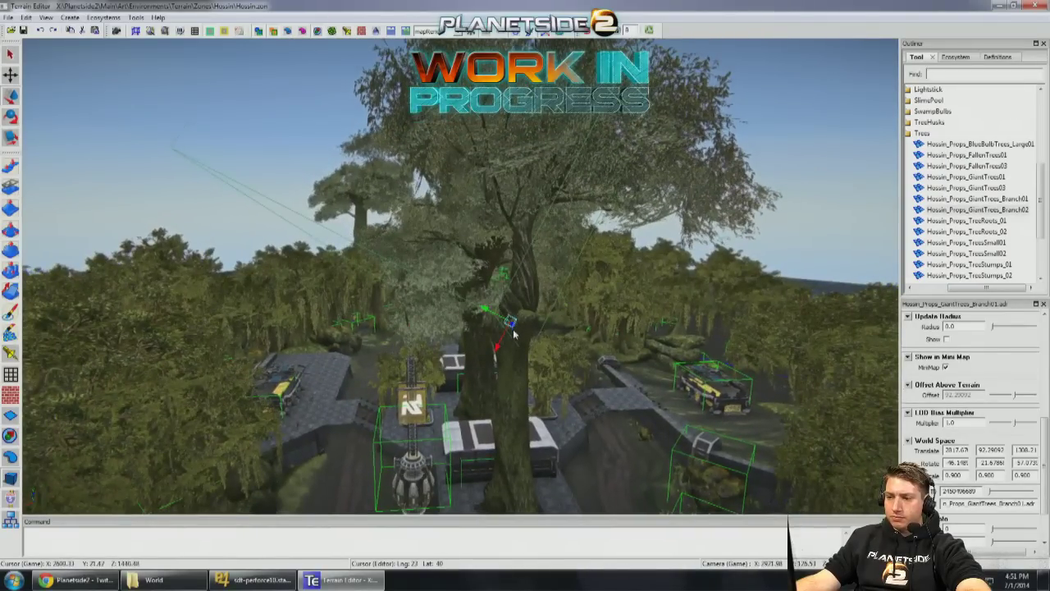
# Step: Scale the third trunk's Branch01 to 0.73, rotate it to about 4.0, -66.9, -29.1 and sink its base into the trunk top
pyautogui.moveTo(501, 359); pyautogui.dragTo(558, 296, button='middle')
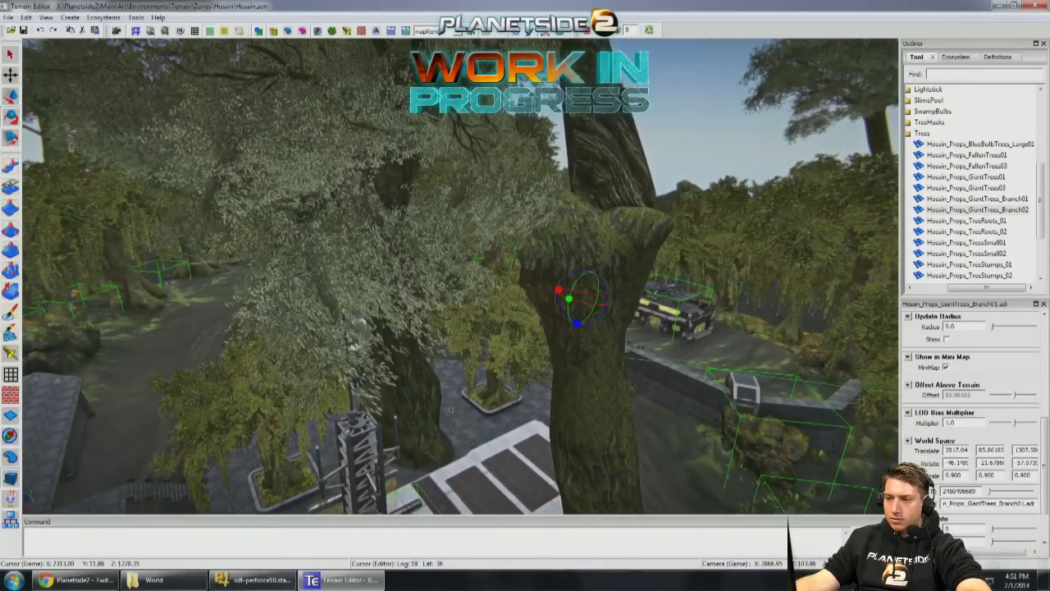
pyautogui.hotkey('ctrl', 'a')
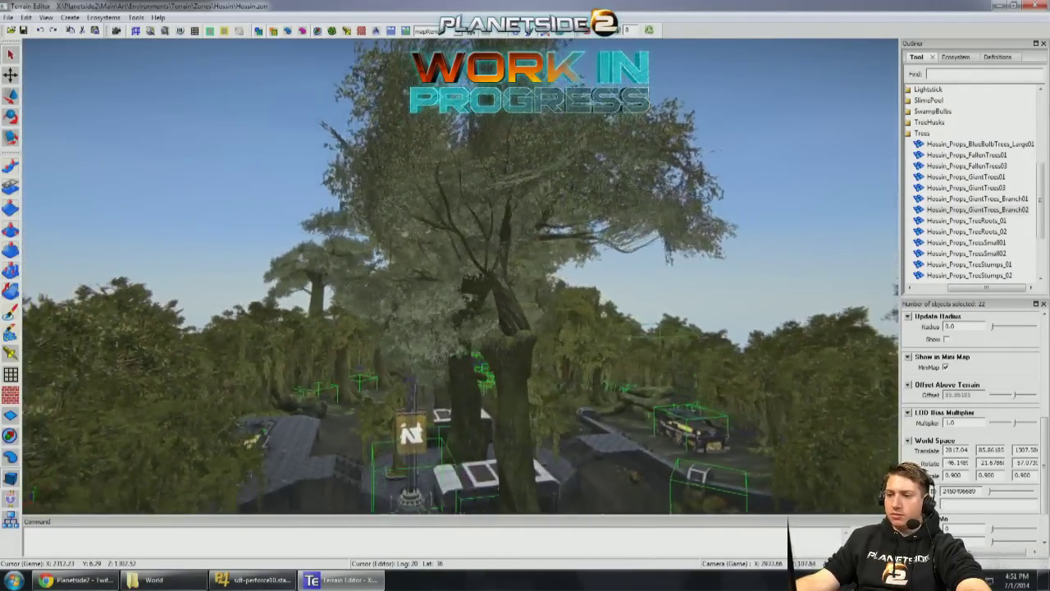
pyautogui.hotkey('ctrl', 'z')
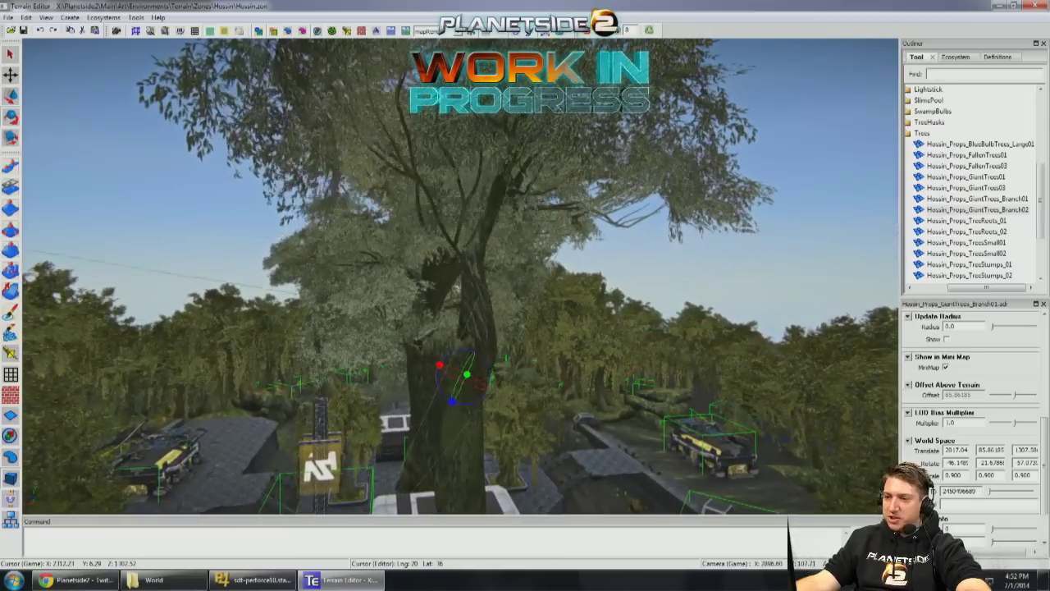
pyautogui.moveTo(447, 361); pyautogui.dragTo(464, 348, button='middle')
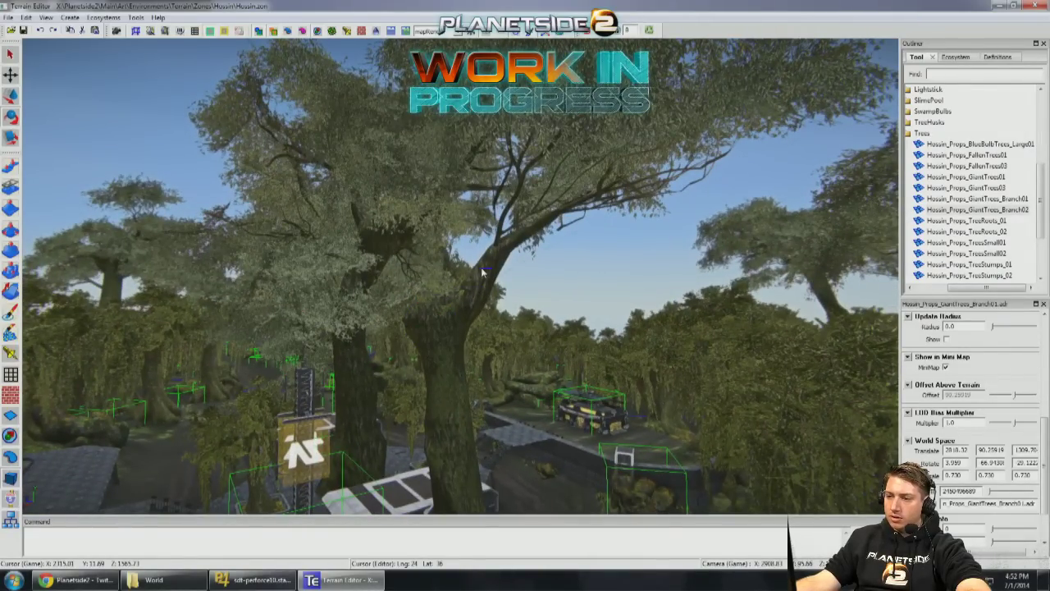
# Step: Copy the 0.73-scale Branch01, rotate the copy to the trunk's opposite side, scale it to 0.43 and nudge its base into the trunk
pyautogui.moveTo(429, 326); pyautogui.dragTo(396, 340)
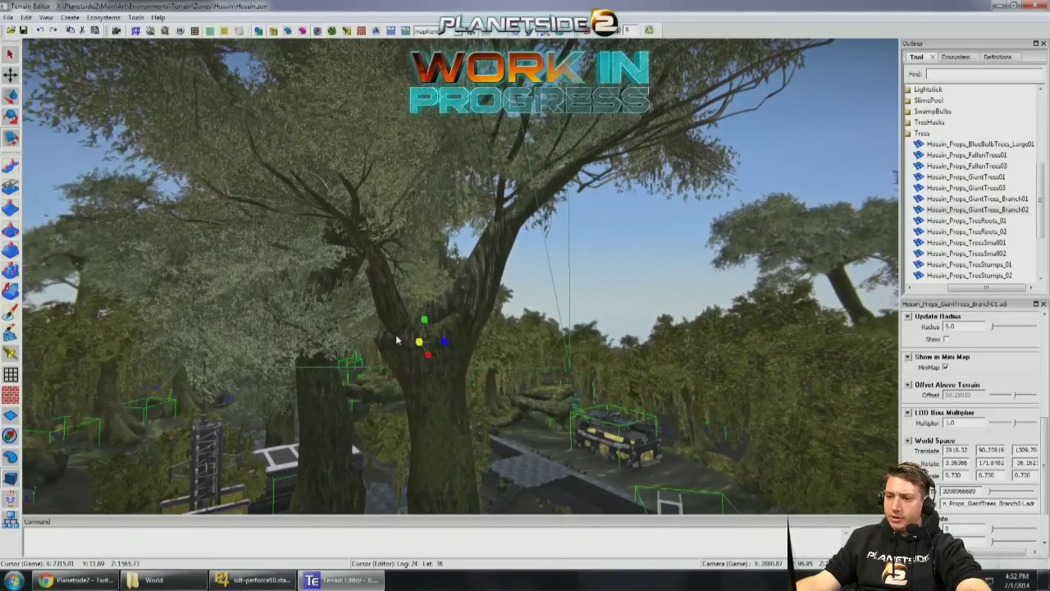
pyautogui.scroll(6, 434, 340)
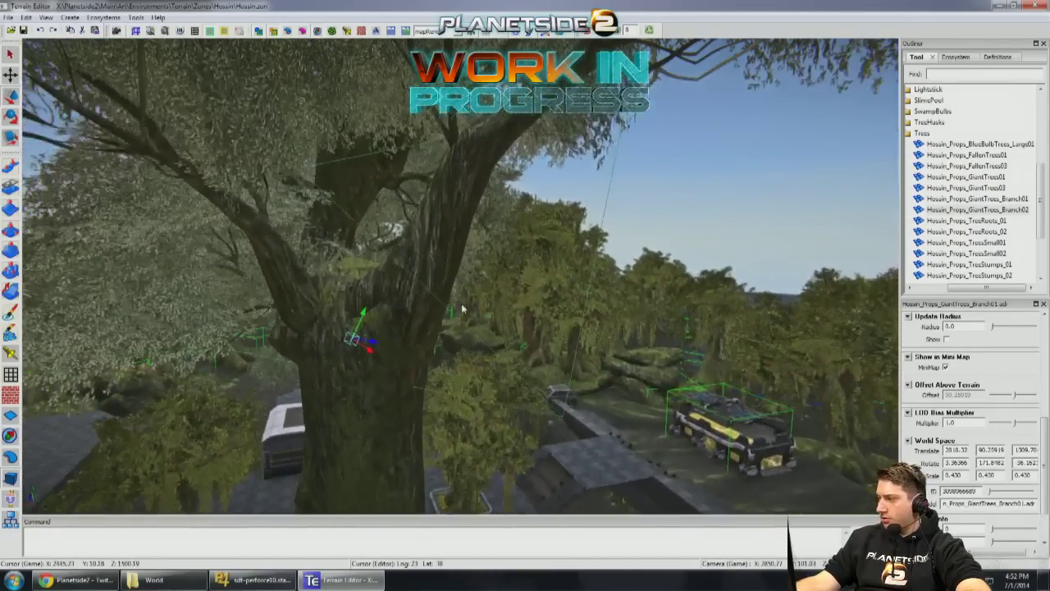
pyautogui.scroll(-3, 469, 298)
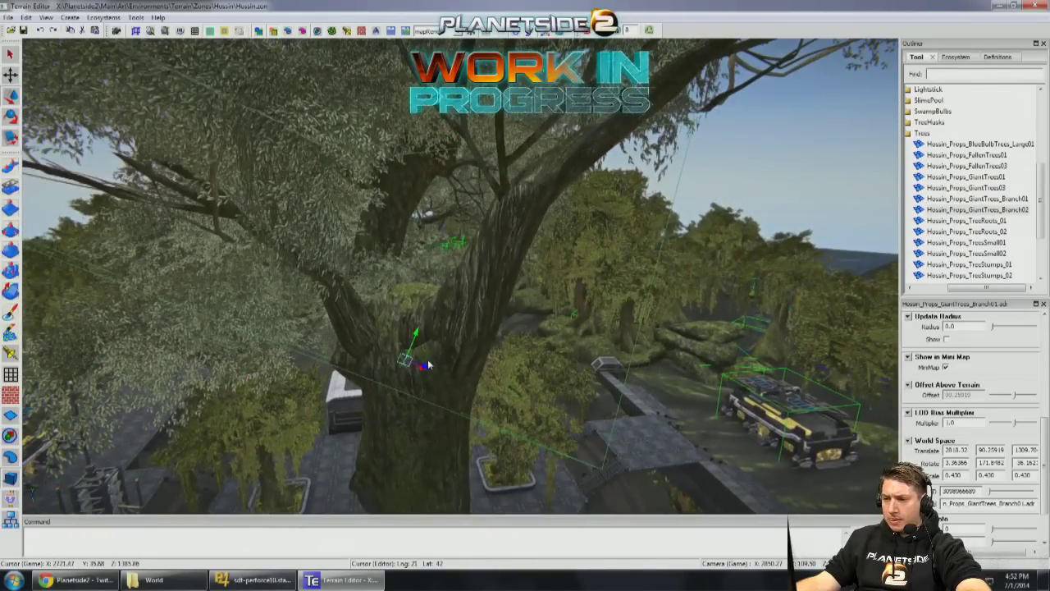
pyautogui.moveTo(427, 365); pyautogui.dragTo(417, 364)
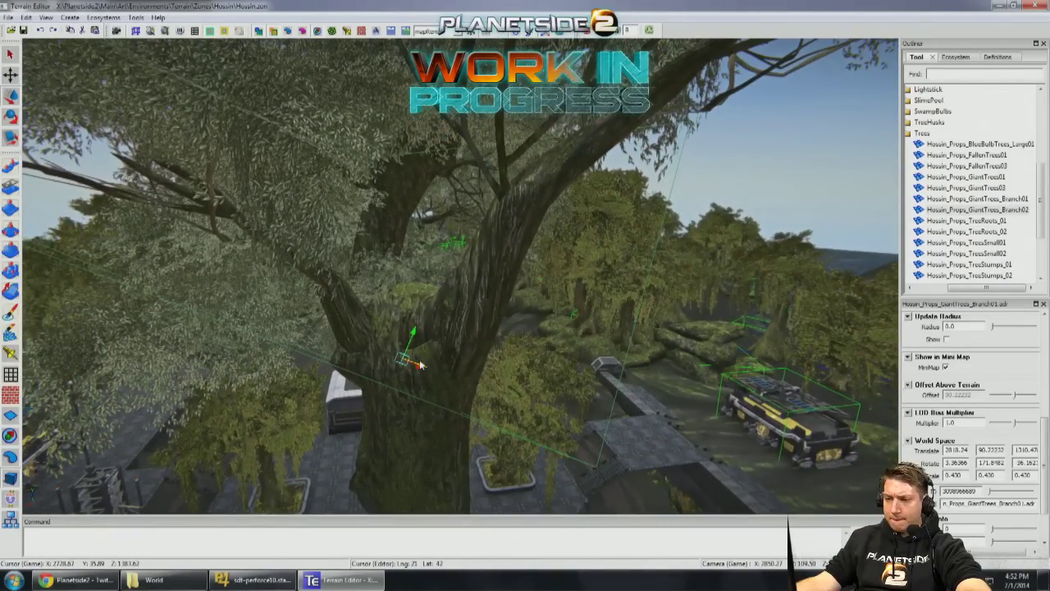
# Step: Fit the 0.34-scale Branch01 to the lower side of the leaning giant trunk and rotate it outward from the bark
pyautogui.scroll(-3, 419, 368)
pyautogui.scroll(-3, 481, 300)
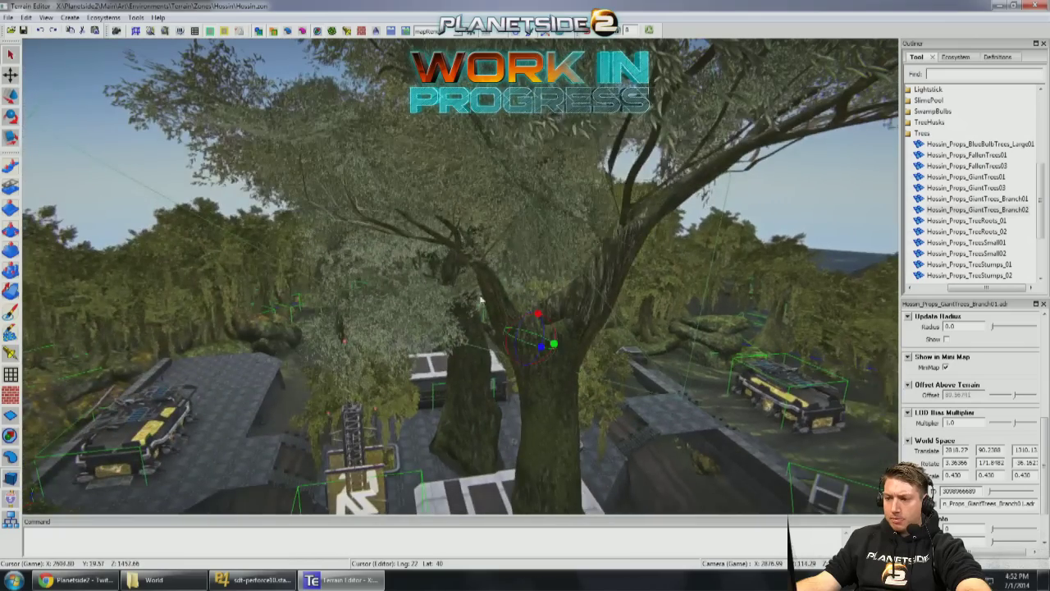
pyautogui.moveTo(551, 294); pyautogui.dragTo(453, 345, button='middle')
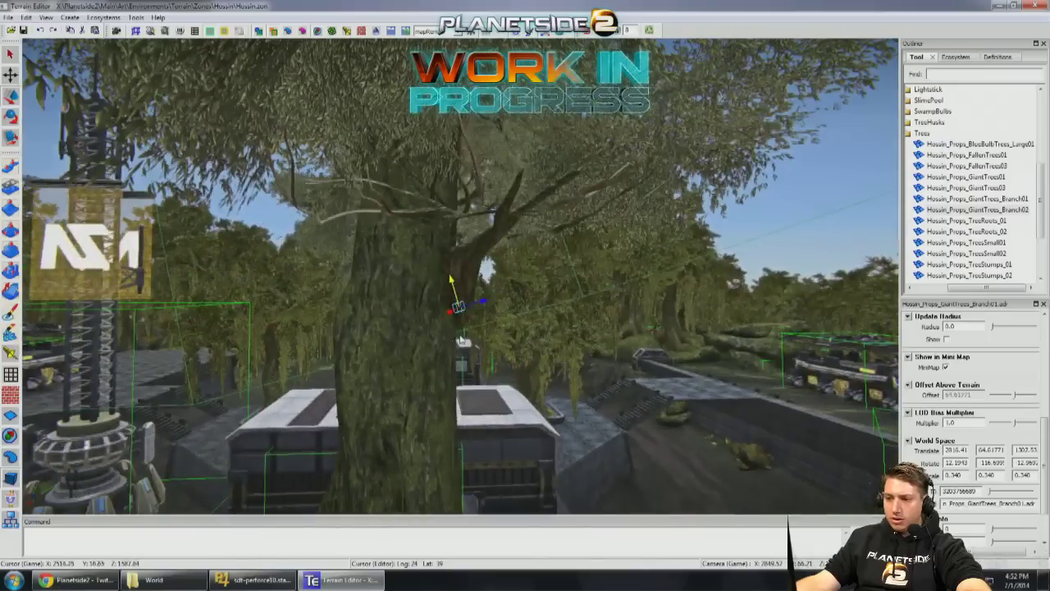
pyautogui.moveTo(475, 308); pyautogui.dragTo(371, 318, button='middle')
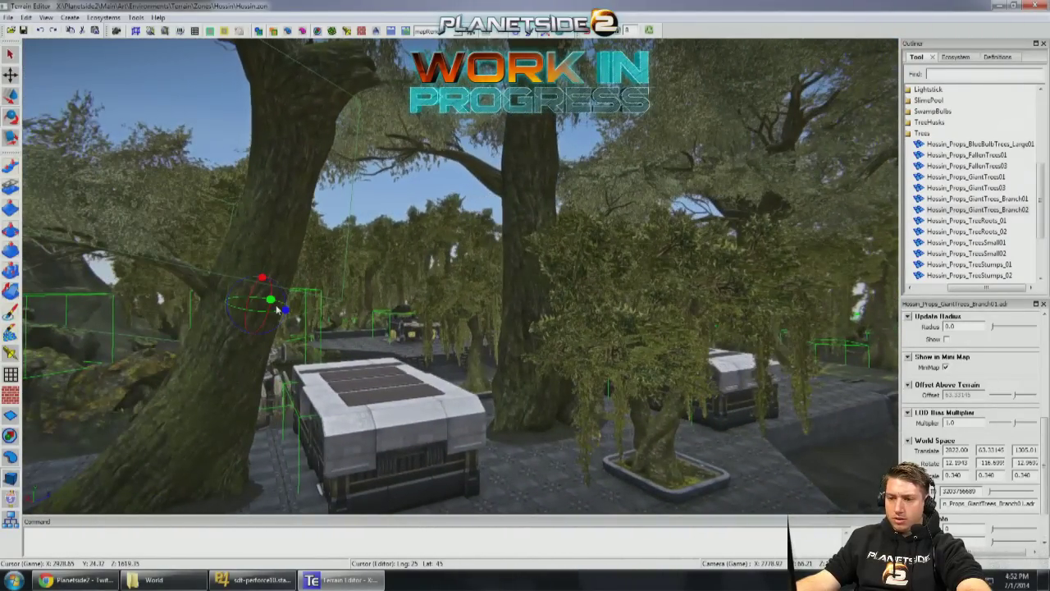
pyautogui.moveTo(270, 300); pyautogui.dragTo(326, 309)
# Step: Attach another Branch01 at 0.31 scale to the side of the neighbouring giant trunk and rotate it to point away from the trunk
pyautogui.moveTo(408, 316); pyautogui.dragTo(552, 336, button='middle')
pyautogui.moveTo(509, 357); pyautogui.dragTo(526, 337)
pyautogui.click(669, 313)
pyautogui.moveTo(668, 312); pyautogui.dragTo(644, 327, button='middle')
pyautogui.moveTo(521, 334); pyautogui.dragTo(560, 288)
pyautogui.moveTo(560, 288); pyautogui.dragTo(509, 261, button='right')
pyautogui.moveTo(467, 293); pyautogui.dragTo(379, 306)
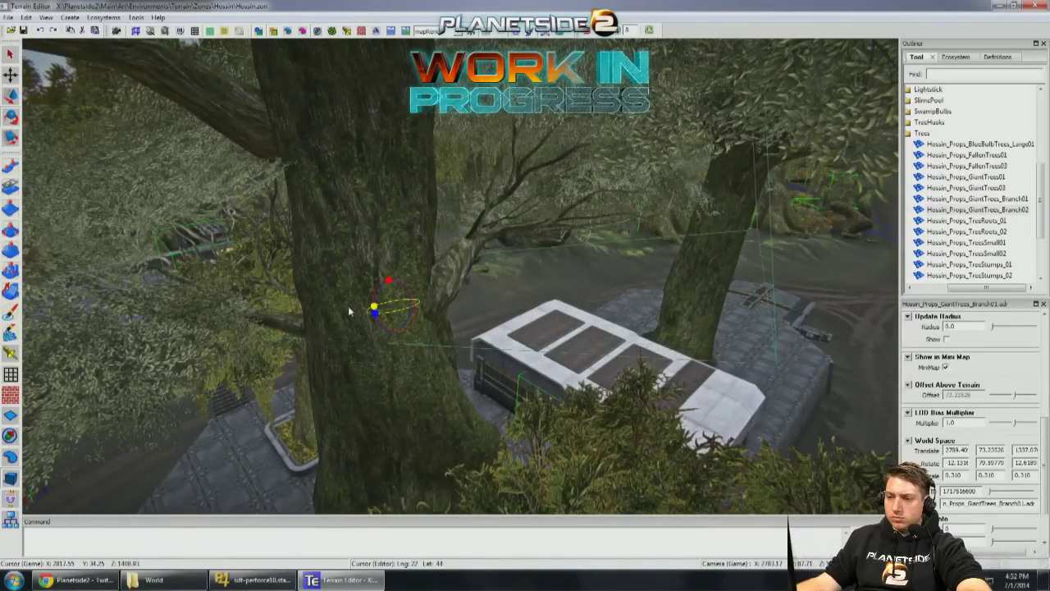
# Step: Copy the third trunk's 0.43-scale Branch01, rotate the copy and seat its base in the mossy fork at the trunk top
pyautogui.moveTo(379, 305); pyautogui.dragTo(482, 210, button='right')
pyautogui.click(482, 210)
pyautogui.click(533, 163)
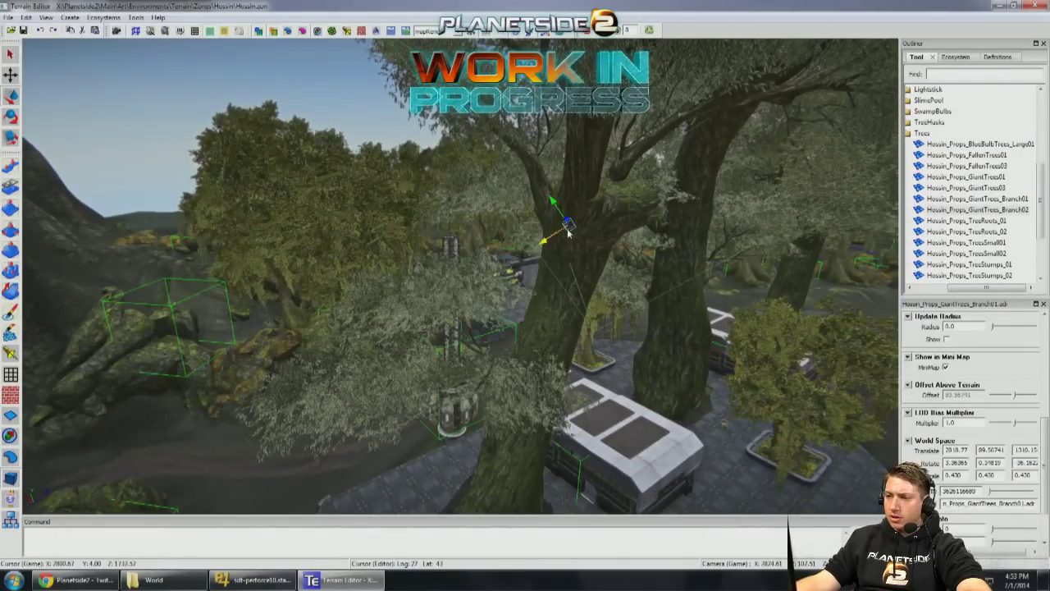
pyautogui.moveTo(626, 221); pyautogui.dragTo(643, 210, button='right')
pyautogui.moveTo(524, 210); pyautogui.dragTo(463, 182, button='right')
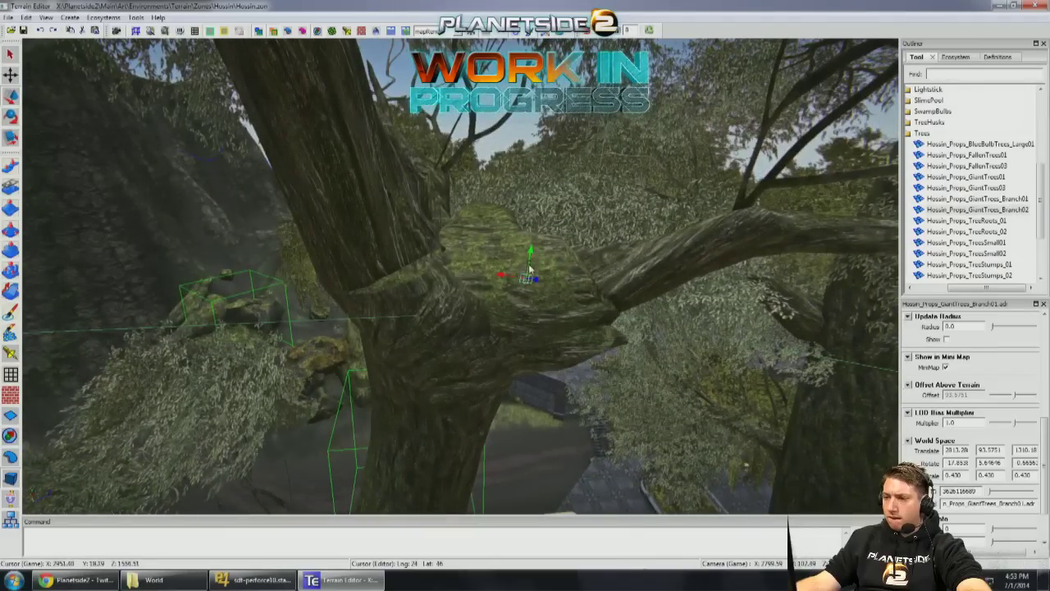
pyautogui.moveTo(539, 282); pyautogui.dragTo(510, 291)
pyautogui.moveTo(523, 284); pyautogui.dragTo(373, 359, button='right')
# Step: Move the 0.56-scale Branch02 copy to the third trunk's fork, scale it to 0.28 and rotate it to fit
pyautogui.moveTo(644, 304); pyautogui.dragTo(510, 158, button='right')
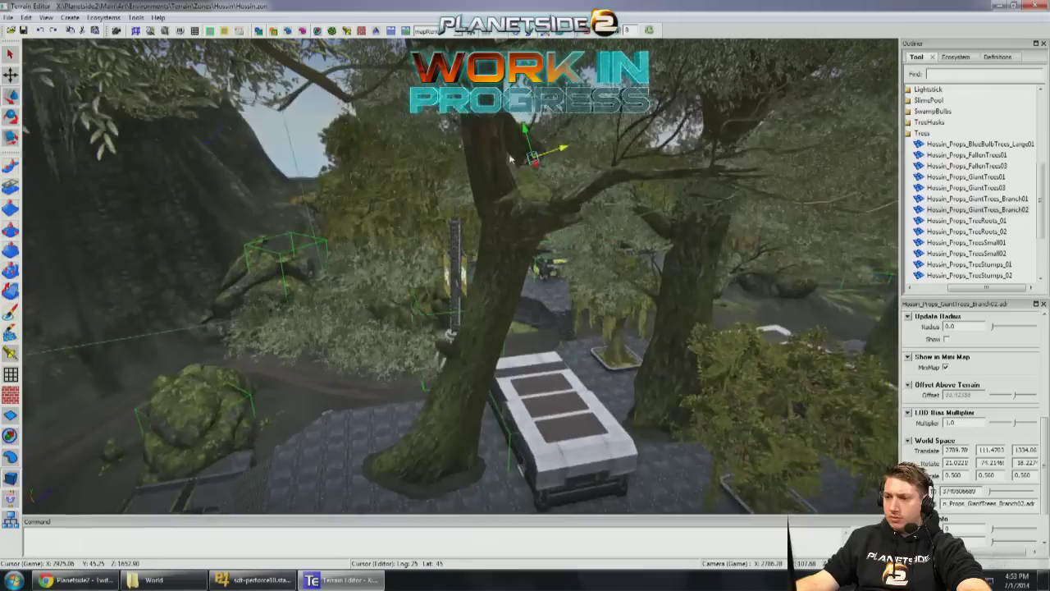
pyautogui.moveTo(534, 164); pyautogui.dragTo(519, 195)
pyautogui.moveTo(519, 129); pyautogui.dragTo(486, 197, button='right')
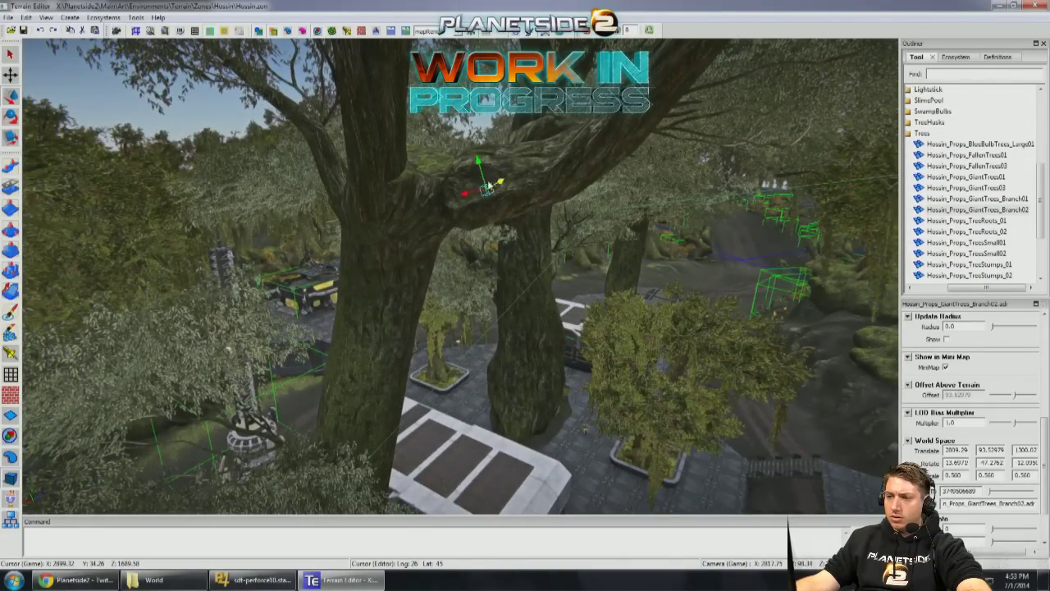
pyautogui.moveTo(419, 194); pyautogui.dragTo(384, 265, button='right')
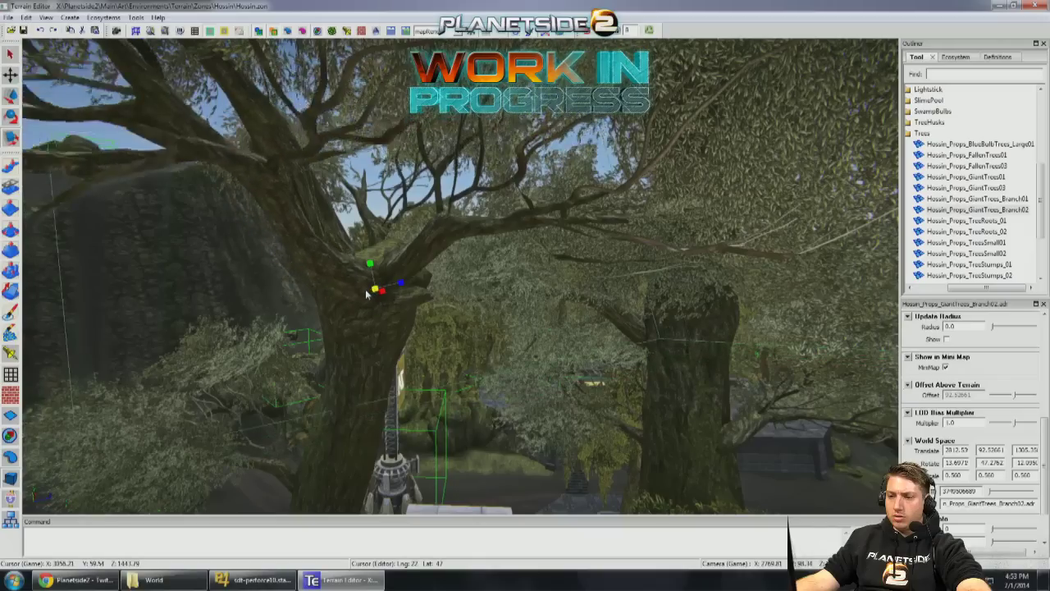
pyautogui.moveTo(369, 267); pyautogui.dragTo(409, 297)
pyautogui.moveTo(408, 296); pyautogui.dragTo(547, 220, button='right')
pyautogui.moveTo(392, 233); pyautogui.dragTo(223, 326, button='right')
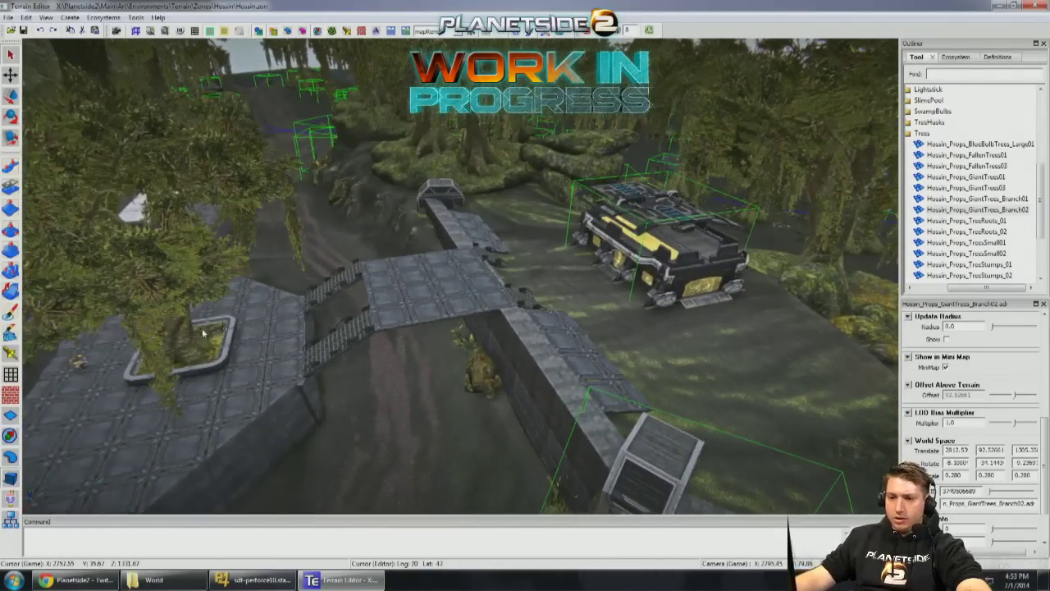
# Step: Place a 0.71-scale TreesSmall01 behind the perimeter wall and a copy rotated 87 degrees on the other side of the yellow-and-black structure
pyautogui.moveTo(174, 372); pyautogui.dragTo(566, 341)
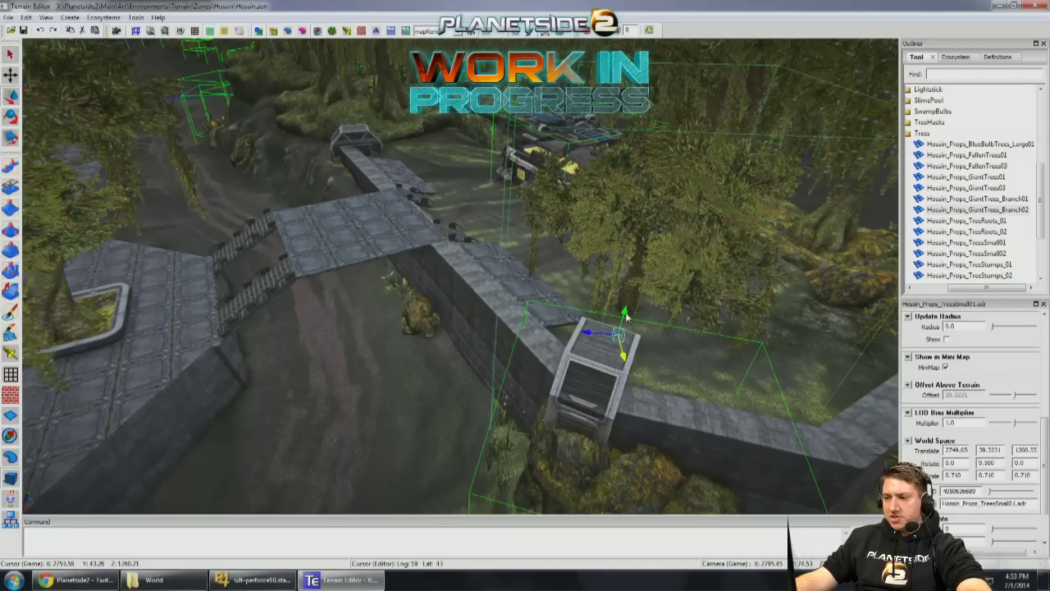
pyautogui.moveTo(626, 315); pyautogui.dragTo(635, 287)
pyautogui.moveTo(633, 302); pyautogui.dragTo(598, 298, button='right')
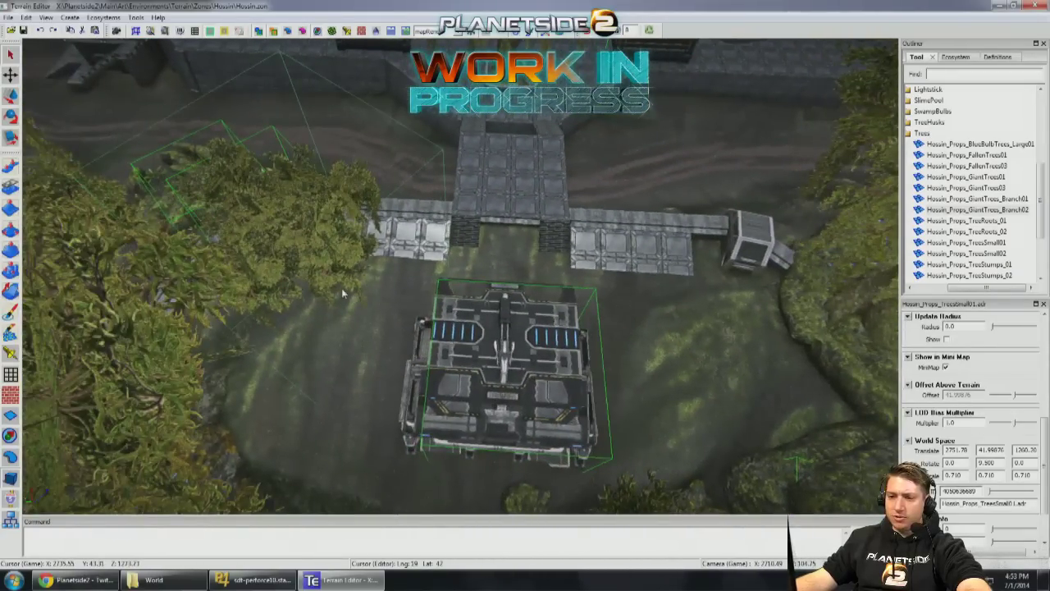
pyautogui.moveTo(313, 284); pyautogui.dragTo(745, 314)
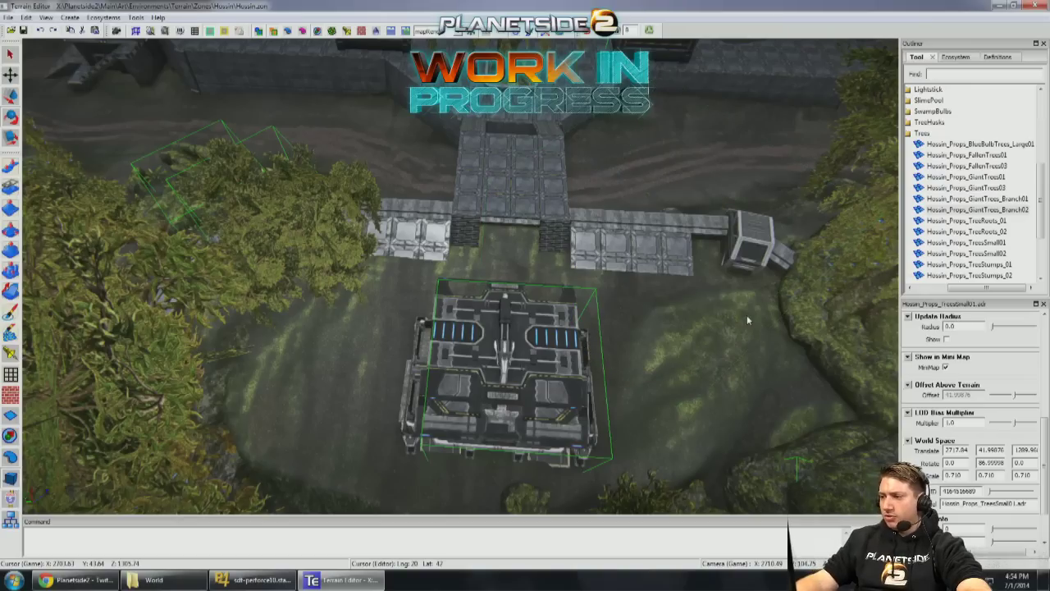
pyautogui.click(730, 338)
pyautogui.moveTo(730, 338); pyautogui.dragTo(643, 315, button='right')
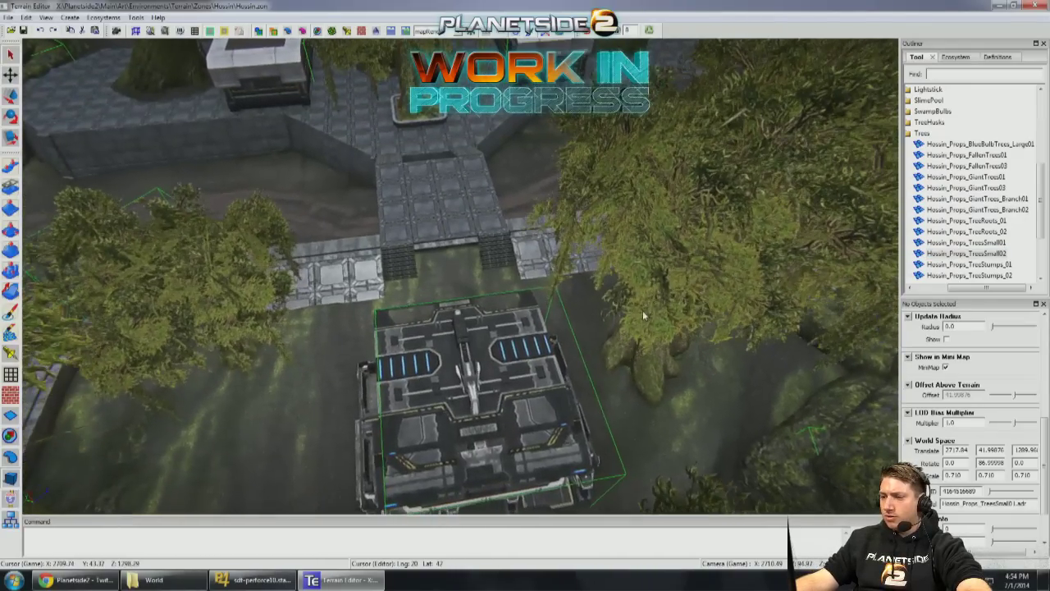
# Step: Position a TreesSmall02 on the ground between the wall and the yellow-and-black structure and scale it to 0.77
pyautogui.moveTo(646, 352); pyautogui.dragTo(676, 347)
pyautogui.moveTo(675, 347); pyautogui.dragTo(569, 311, button='right')
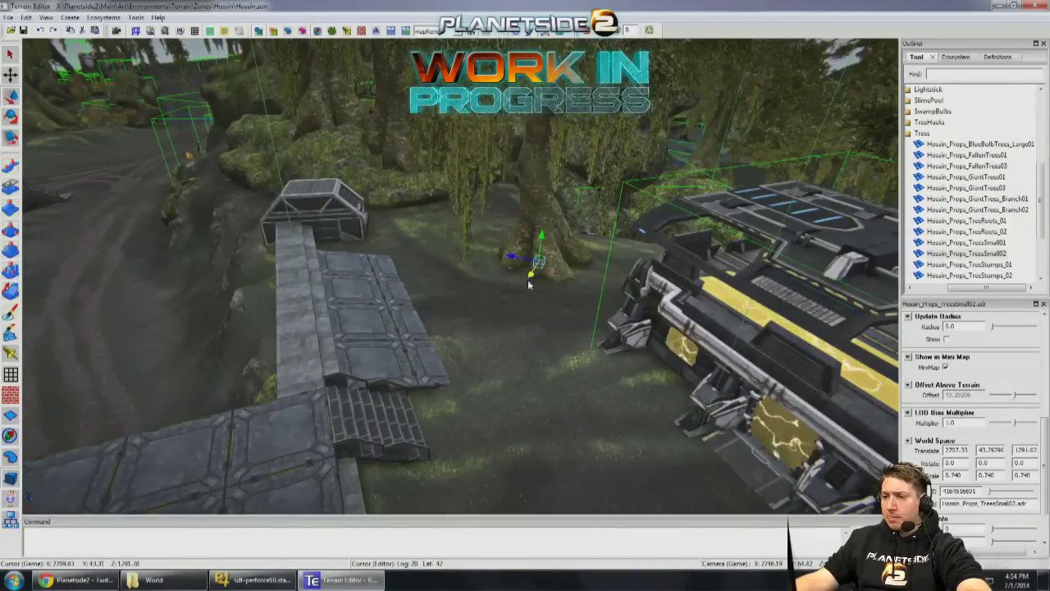
pyautogui.moveTo(527, 291); pyautogui.dragTo(131, 328, button='right')
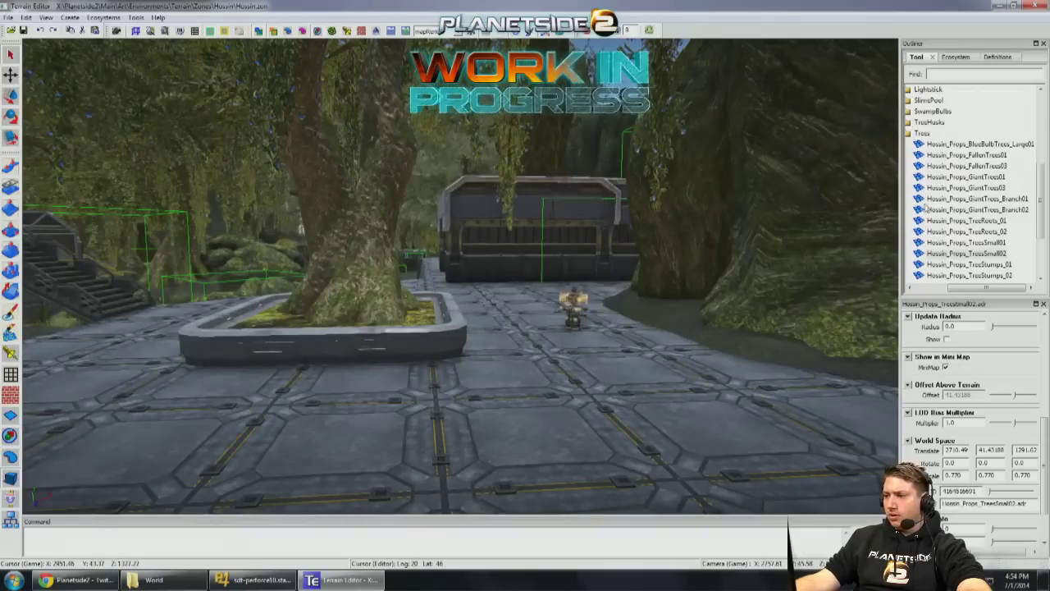
# Step: Place a Hossin_Props_Leafdebris patch on the paving alongside the tree planter
pyautogui.doubleClick(922, 136)
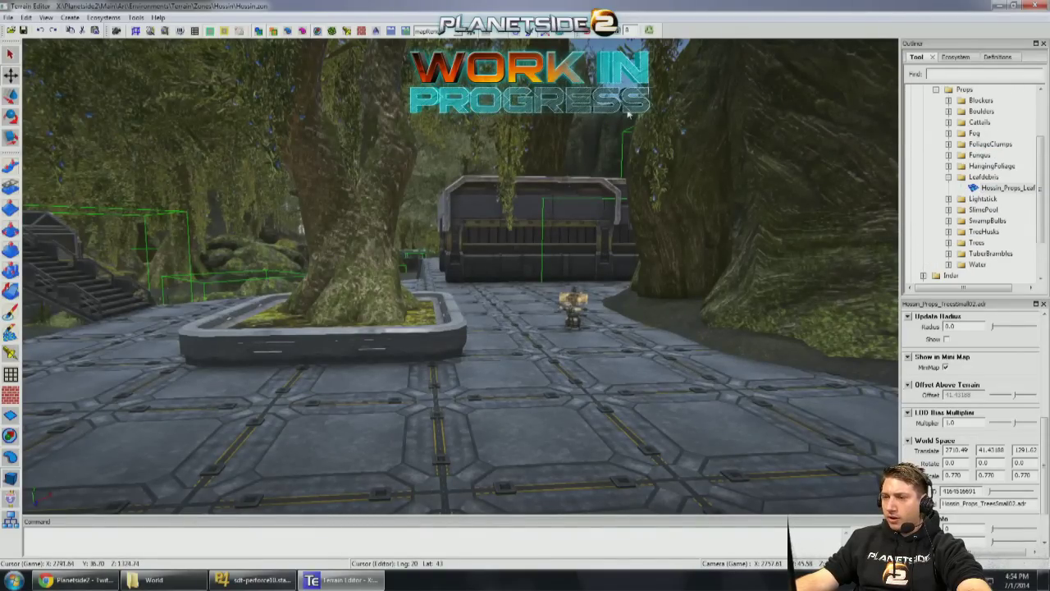
pyautogui.moveTo(841, 391); pyautogui.dragTo(724, 403, button='right')
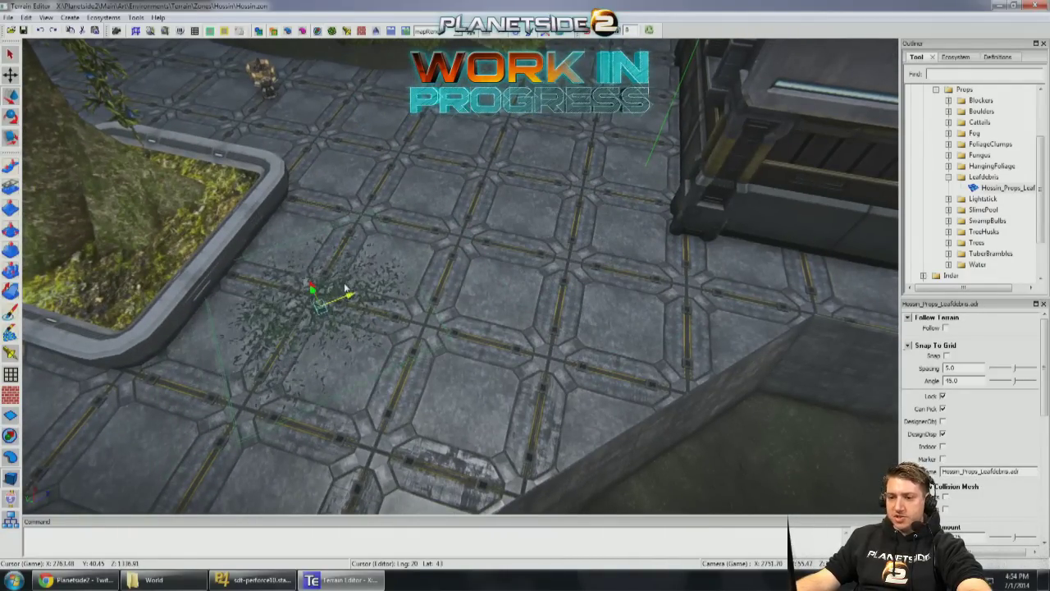
pyautogui.press('f')
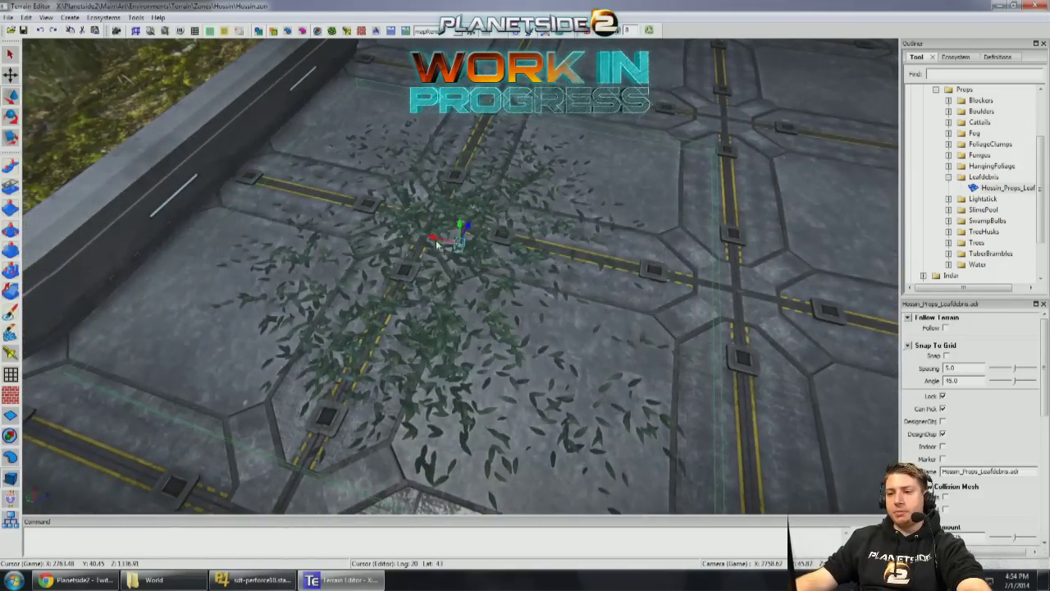
pyautogui.moveTo(437, 244); pyautogui.dragTo(384, 161, button='middle')
pyautogui.moveTo(461, 276); pyautogui.dragTo(460, 277, button='right')
pyautogui.press('f')
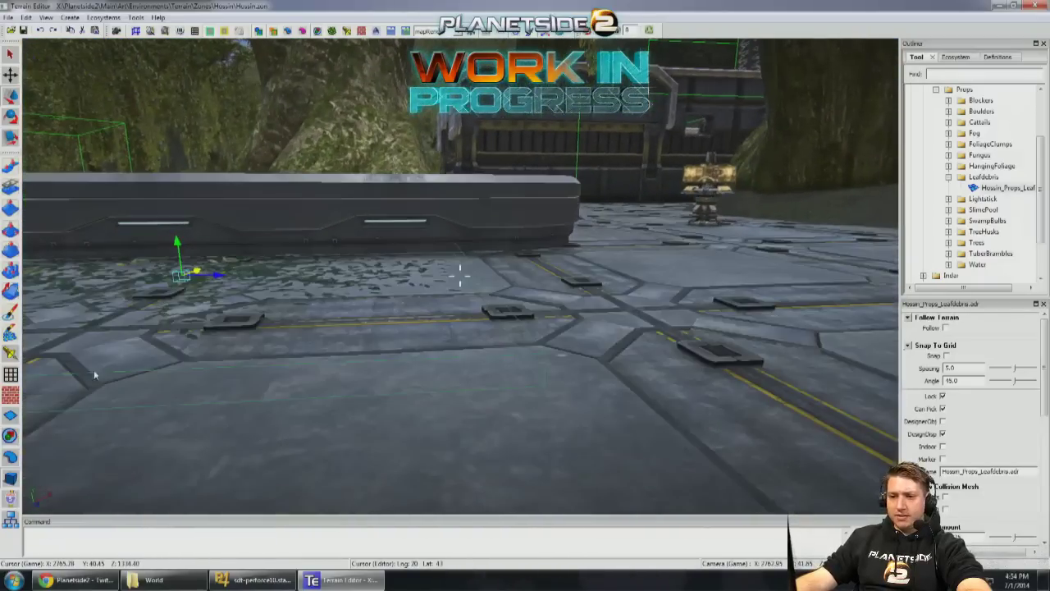
# Step: Copy the leaf debris along the planter's edge and out onto the paving past its corner, rotating the copies for variation
pyautogui.moveTo(188, 312); pyautogui.dragTo(703, 316)
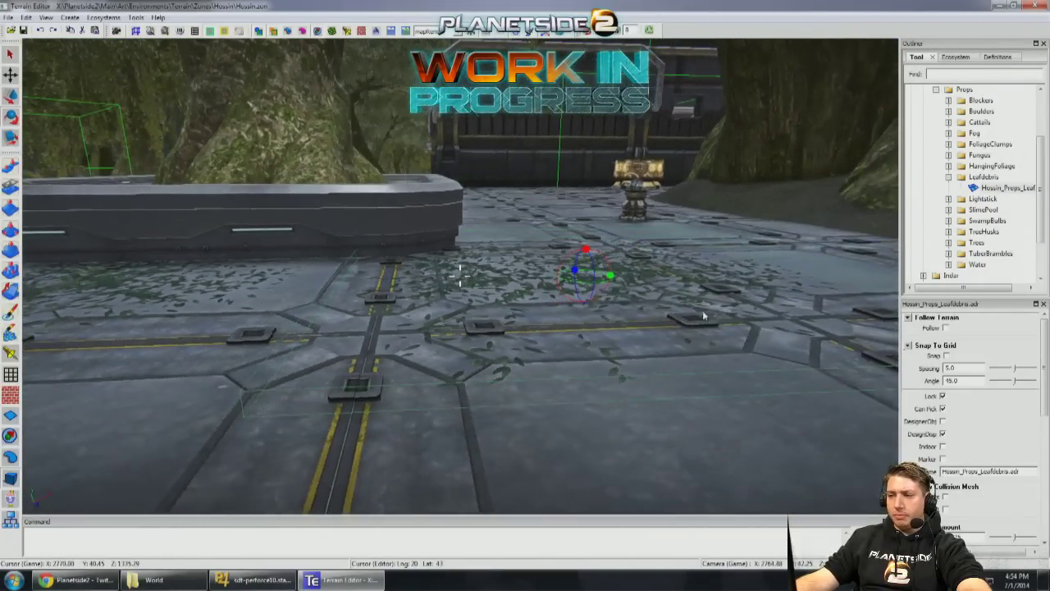
pyautogui.moveTo(604, 283); pyautogui.dragTo(703, 282)
pyautogui.moveTo(577, 275); pyautogui.dragTo(457, 268, button='right')
pyautogui.moveTo(448, 347); pyautogui.dragTo(524, 267)
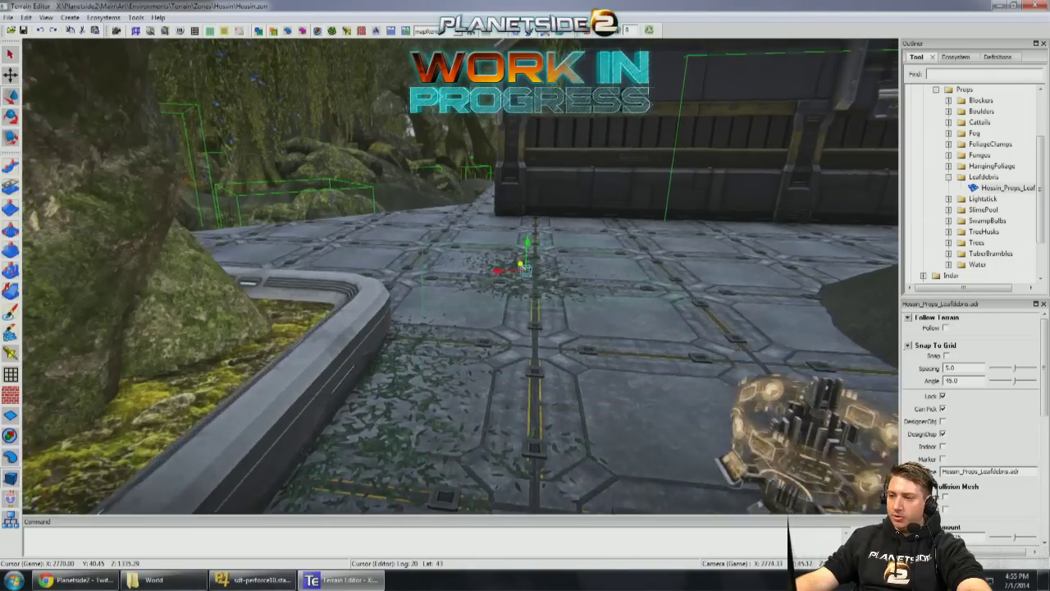
pyautogui.press('w')
pyautogui.moveTo(561, 302); pyautogui.dragTo(642, 283)
# Step: Place two overlapping leaf debris patches on the paving against the mud at the giant trunk's base
pyautogui.moveTo(666, 276); pyautogui.dragTo(550, 189, button='right')
pyautogui.moveTo(763, 245); pyautogui.dragTo(406, 262, button='right')
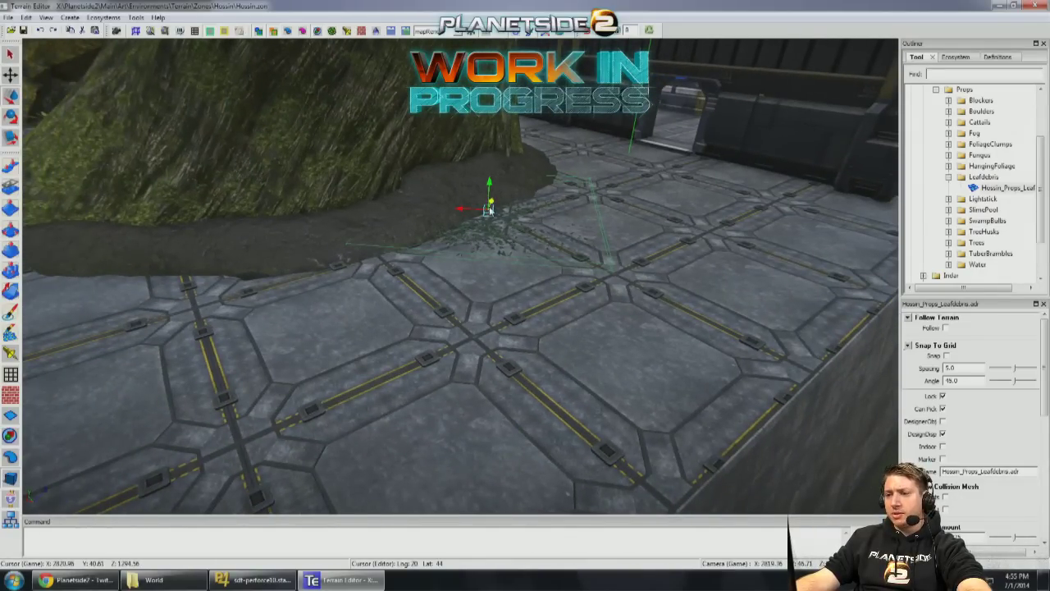
pyautogui.press('f')
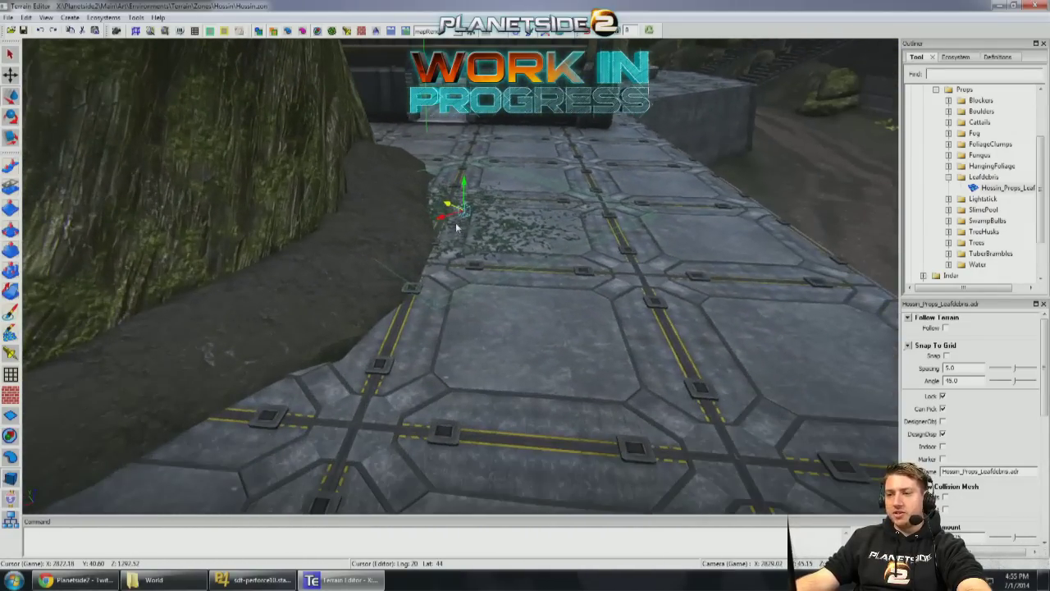
pyautogui.moveTo(455, 213); pyautogui.dragTo(525, 210)
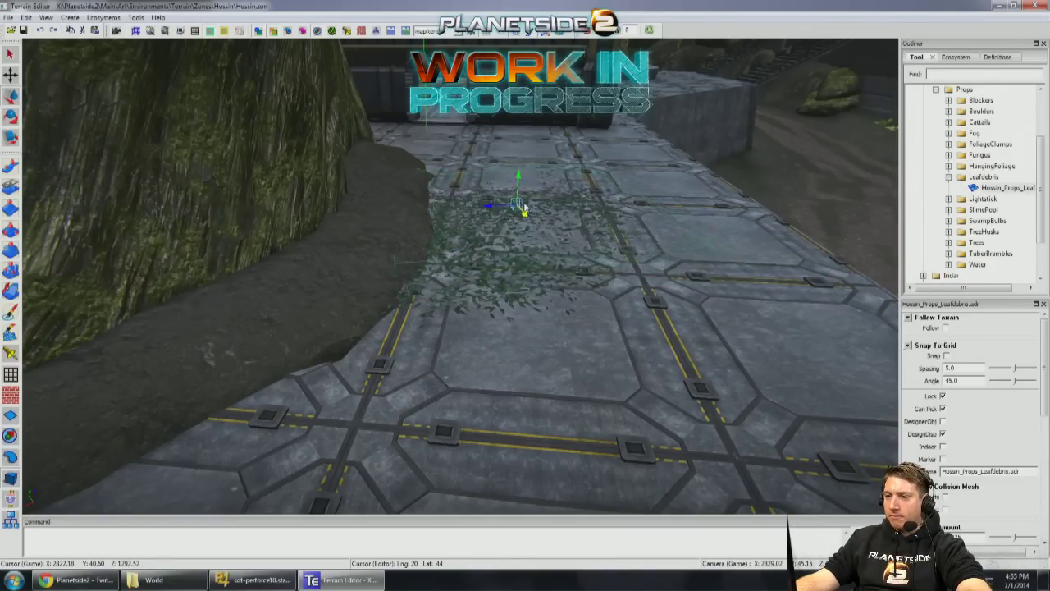
pyautogui.moveTo(541, 213); pyautogui.dragTo(649, 234, button='right')
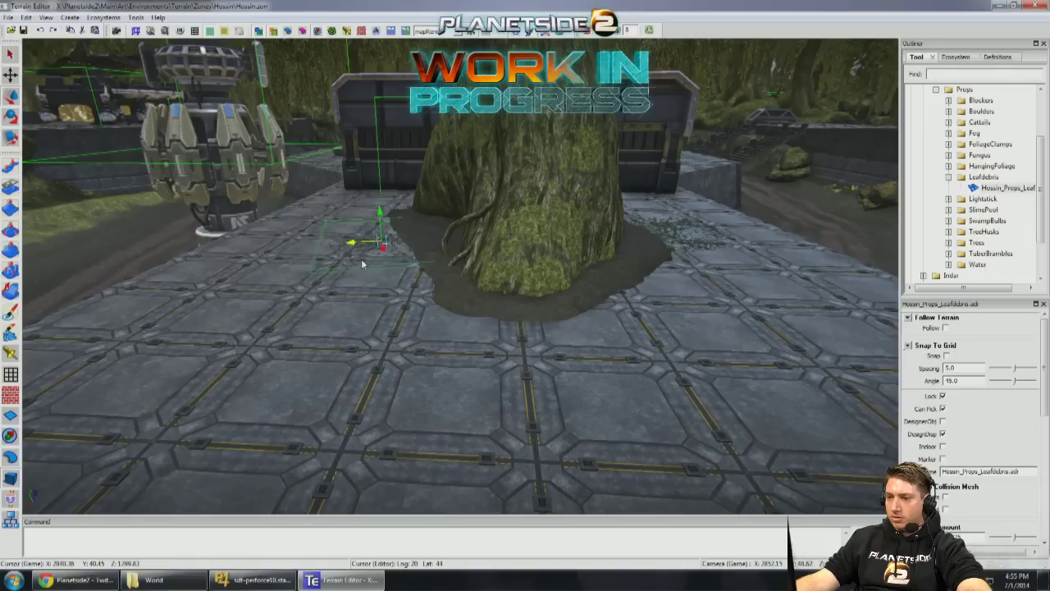
# Step: Rotate the leaf debris beside the trunk's opposite side and lay two adjoining patches along the foot of the building wall
pyautogui.moveTo(414, 248); pyautogui.dragTo(306, 209, button='right')
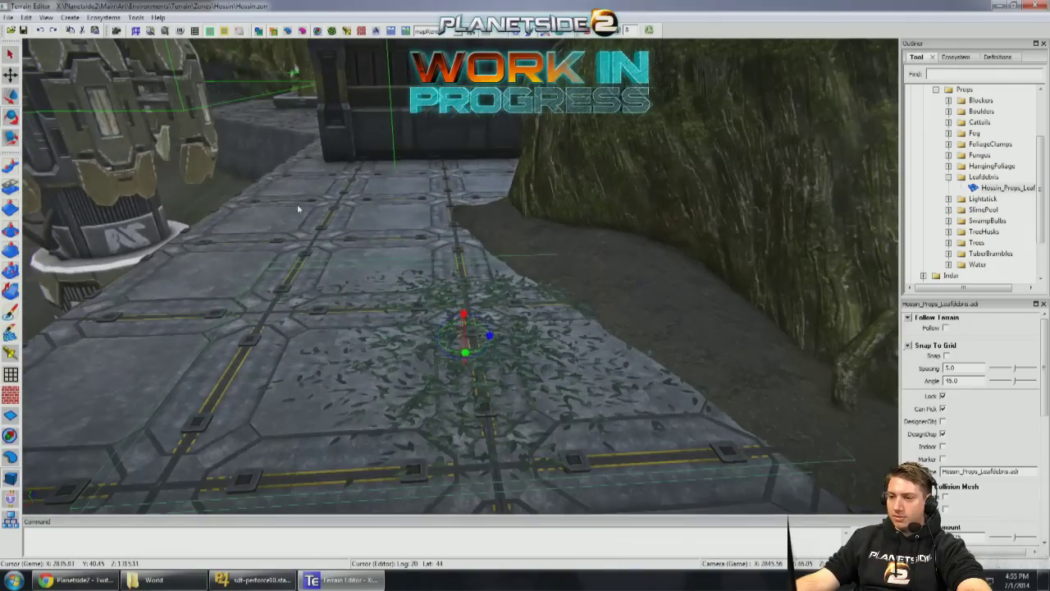
pyautogui.moveTo(463, 351); pyautogui.dragTo(438, 197)
pyautogui.moveTo(438, 172); pyautogui.dragTo(515, 264, button='right')
pyautogui.moveTo(592, 235); pyautogui.dragTo(502, 176)
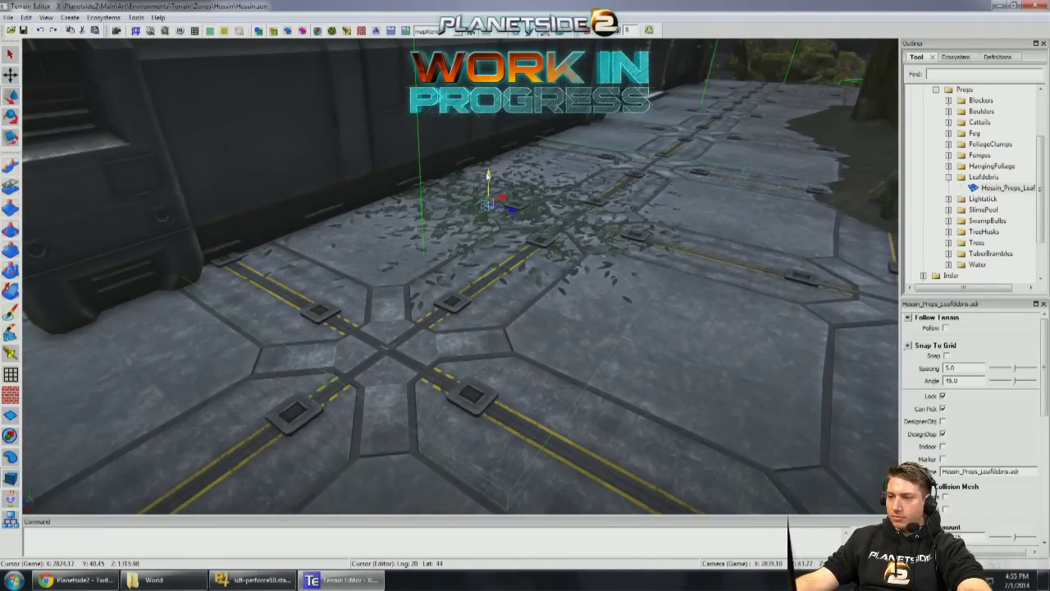
pyautogui.moveTo(487, 174); pyautogui.dragTo(408, 220, button='right')
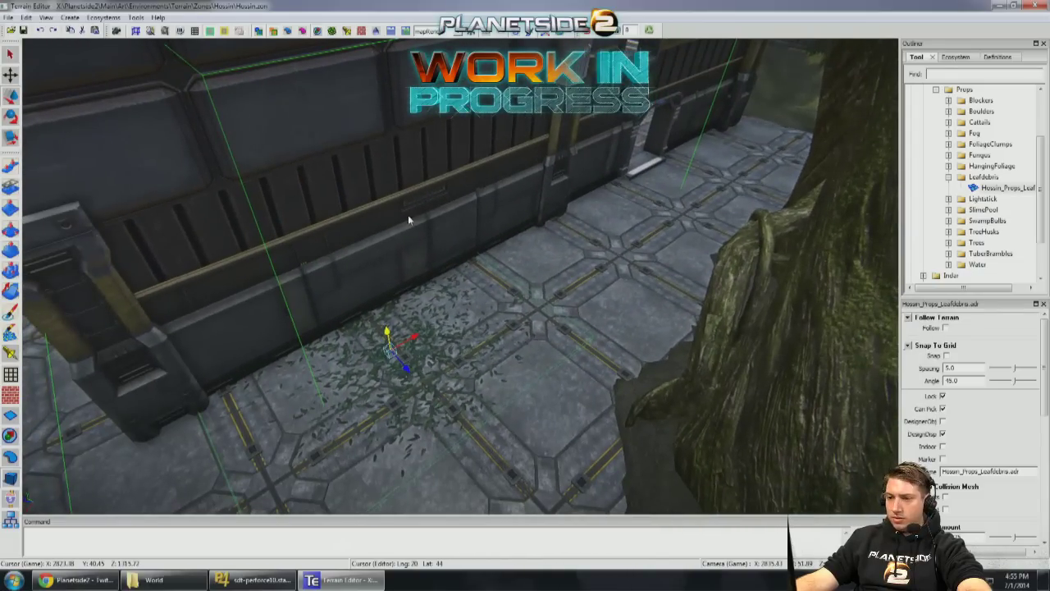
pyautogui.moveTo(413, 336); pyautogui.dragTo(493, 287)
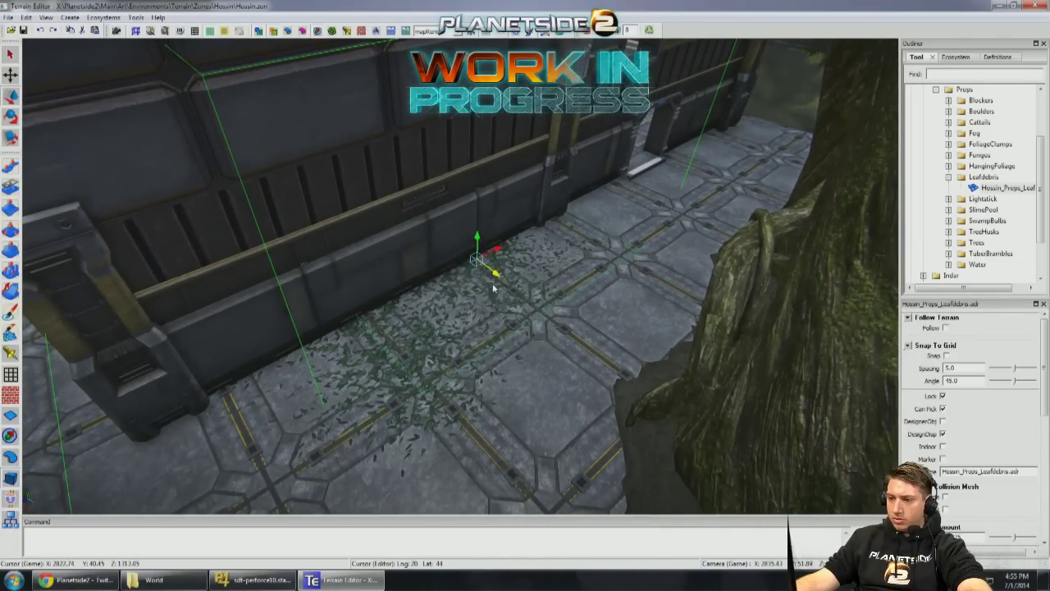
# Step: Lay adjoining leaf debris patches on the paving along the side of the other tree planter
pyautogui.moveTo(496, 278); pyautogui.dragTo(546, 193, button='right')
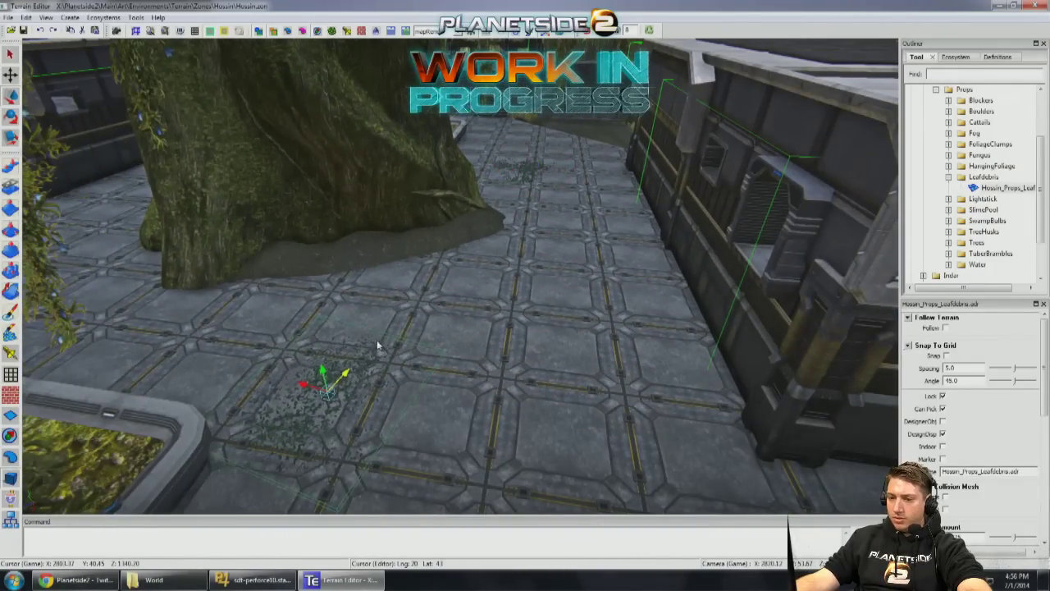
pyautogui.moveTo(377, 343); pyautogui.dragTo(470, 254, button='right')
pyautogui.moveTo(458, 194); pyautogui.dragTo(273, 256)
pyautogui.moveTo(273, 256); pyautogui.dragTo(328, 276, button='right')
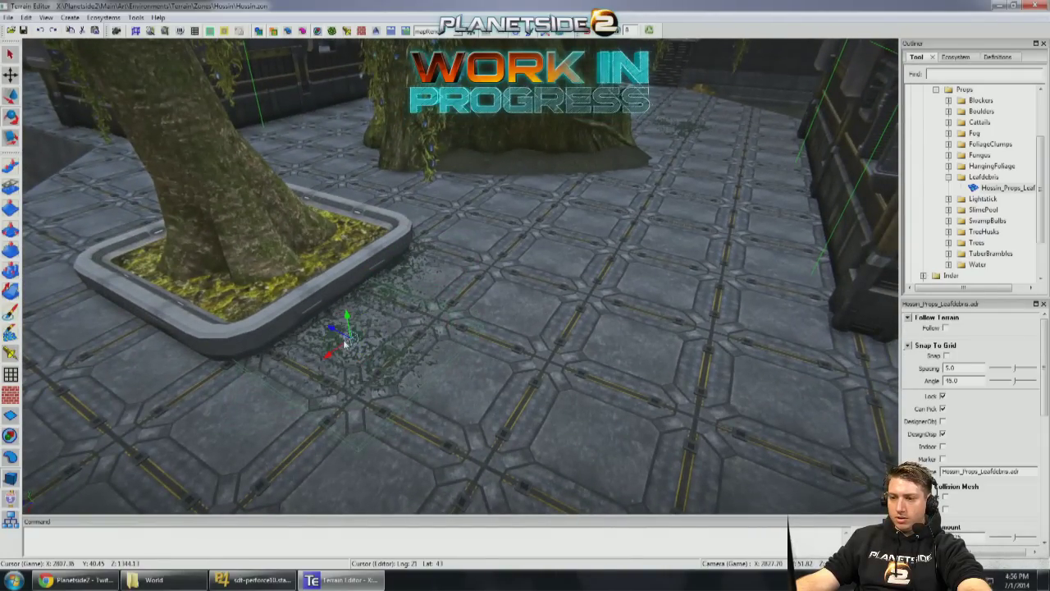
pyautogui.moveTo(355, 351); pyautogui.dragTo(359, 324)
# Step: Build a denser leaf pile from overlapping, rotated debris copies on the open paving between the planter and the platform edge
pyautogui.moveTo(347, 310); pyautogui.dragTo(593, 305, button='right')
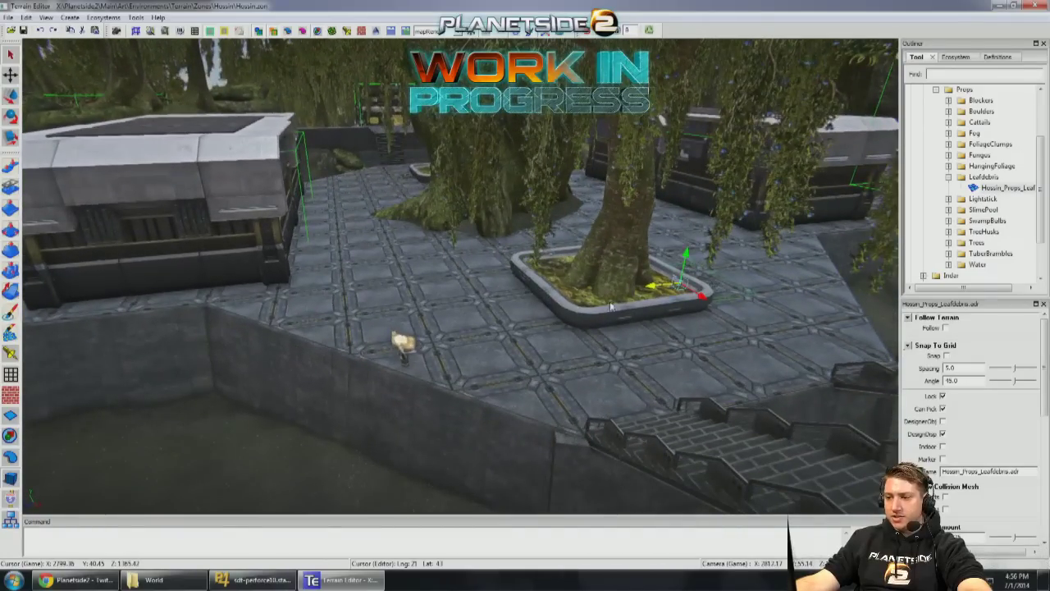
pyautogui.scroll(5, 435, 310)
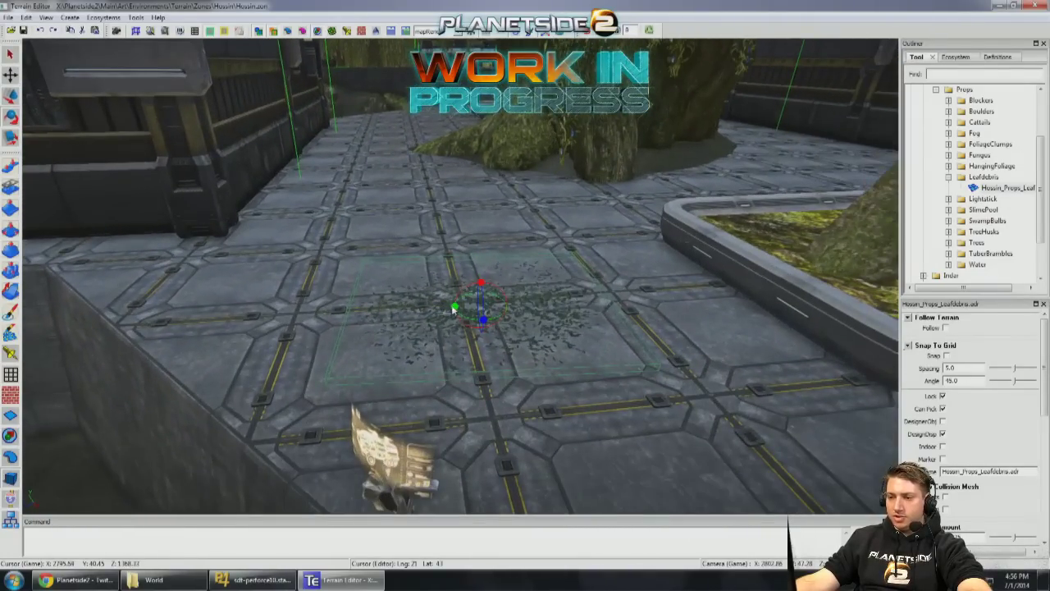
pyautogui.moveTo(466, 319); pyautogui.dragTo(531, 323)
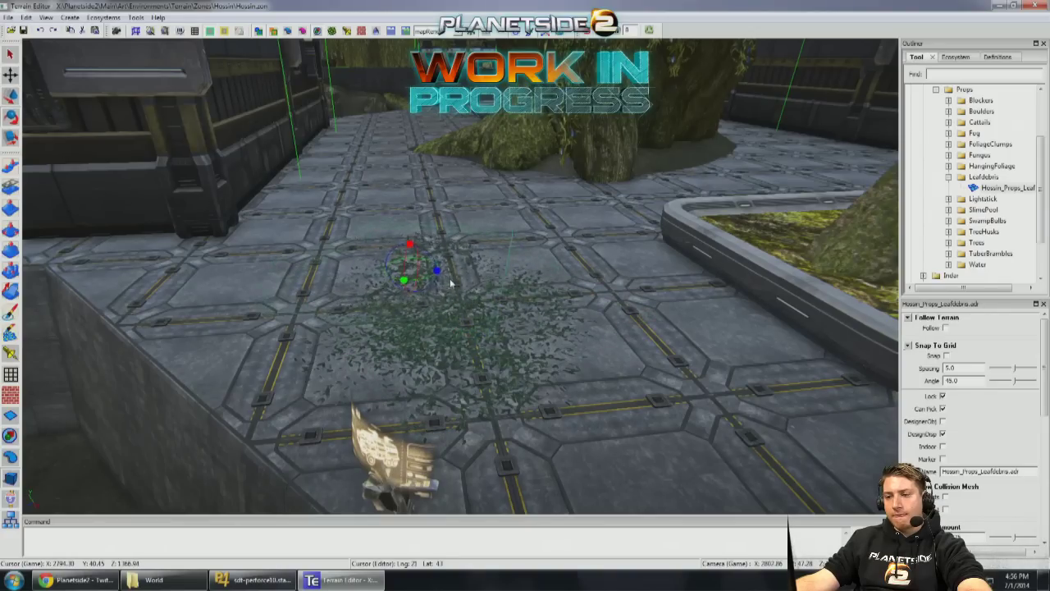
# Step: Place rotated leaf debris copies on the paving along the foot of the building wall, beside its small opening
pyautogui.scroll(-5, 443, 313)
pyautogui.scroll(1, 523, 286)
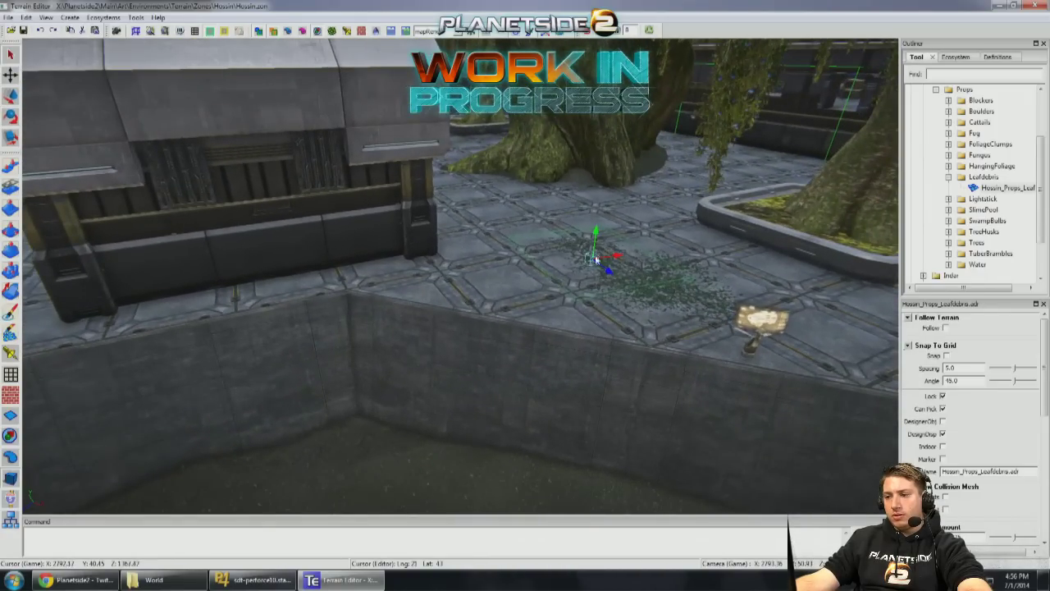
pyautogui.moveTo(311, 331); pyautogui.dragTo(485, 358, button='middle')
pyautogui.moveTo(588, 359); pyautogui.dragTo(476, 289)
pyautogui.moveTo(483, 300); pyautogui.dragTo(508, 330, button='middle')
pyautogui.press('w')
pyautogui.moveTo(699, 382); pyautogui.dragTo(265, 314)
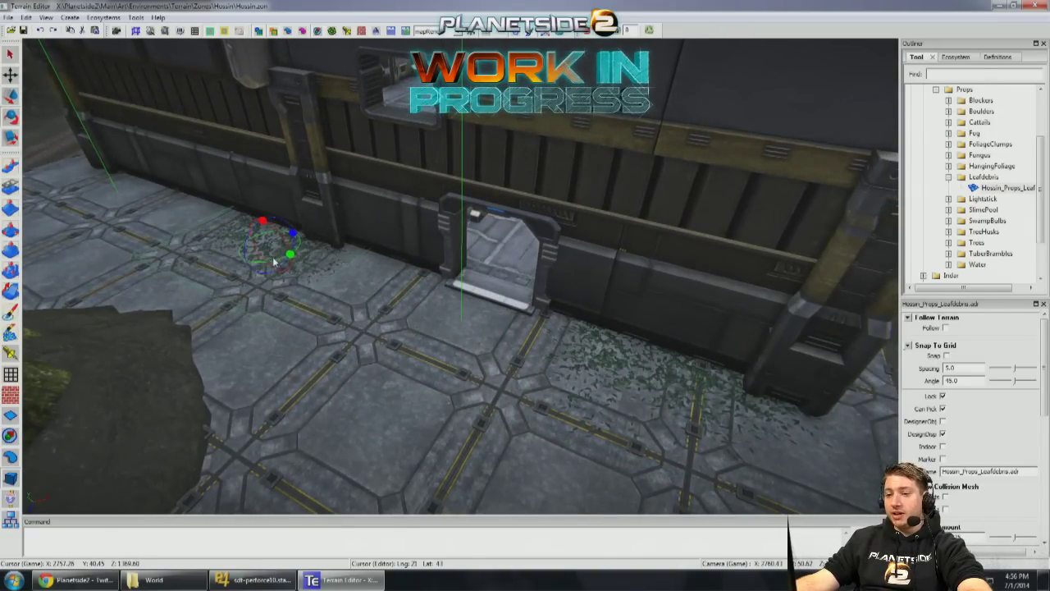
# Step: Extend the leaf debris along the wall to the building's end and shift the outermost patch out onto the paving
pyautogui.scroll(3, 275, 261)
pyautogui.moveTo(185, 259); pyautogui.dragTo(295, 248, button='middle')
pyautogui.moveTo(304, 267); pyautogui.dragTo(184, 279)
pyautogui.moveTo(145, 268); pyautogui.dragTo(384, 246, button='middle')
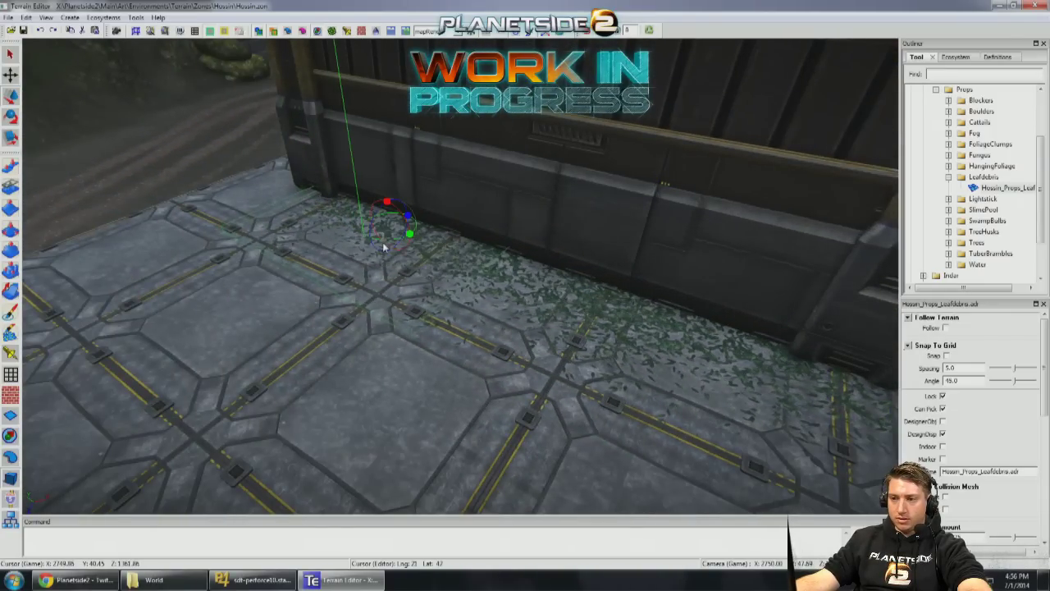
pyautogui.moveTo(419, 219); pyautogui.dragTo(371, 238)
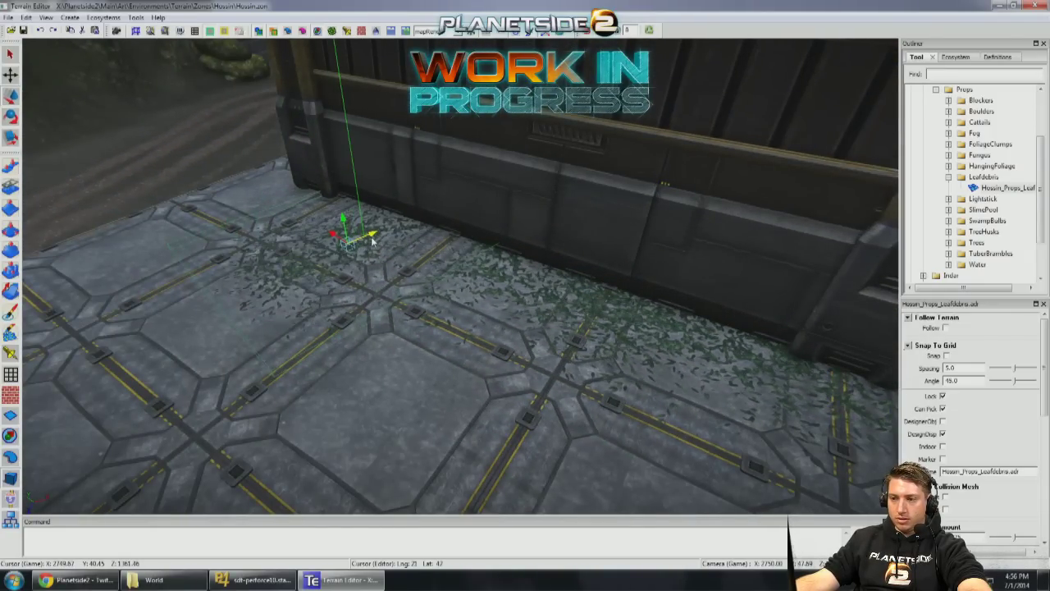
# Step: Place a leaf debris patch on the paving against the mud beside the giant trunk's exposed roots
pyautogui.click(381, 290)
pyautogui.moveTo(381, 290); pyautogui.dragTo(370, 214, button='middle')
pyautogui.click(365, 180)
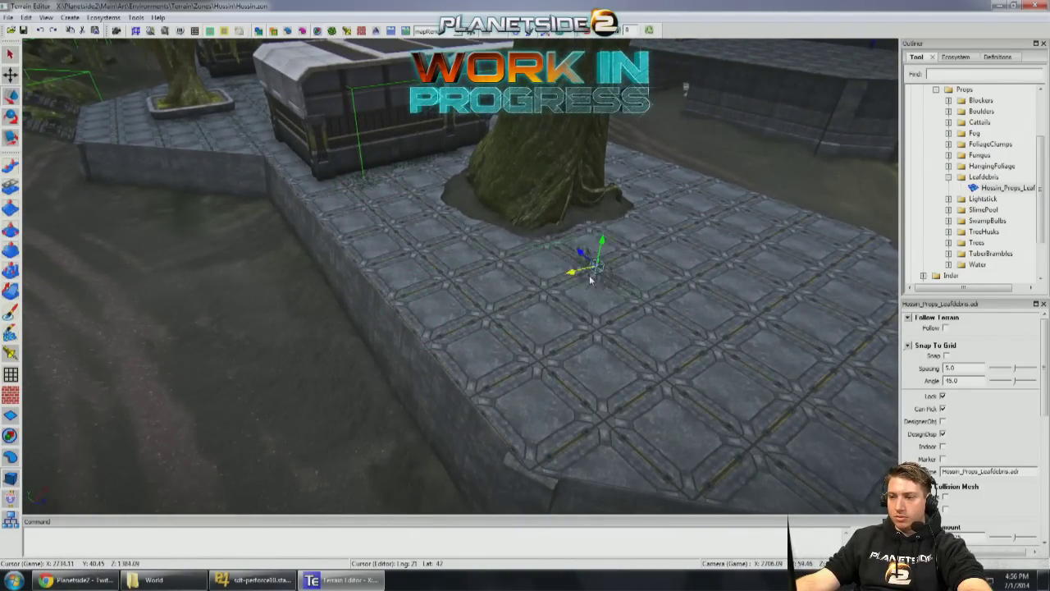
pyautogui.moveTo(407, 261); pyautogui.dragTo(408, 261, button='middle')
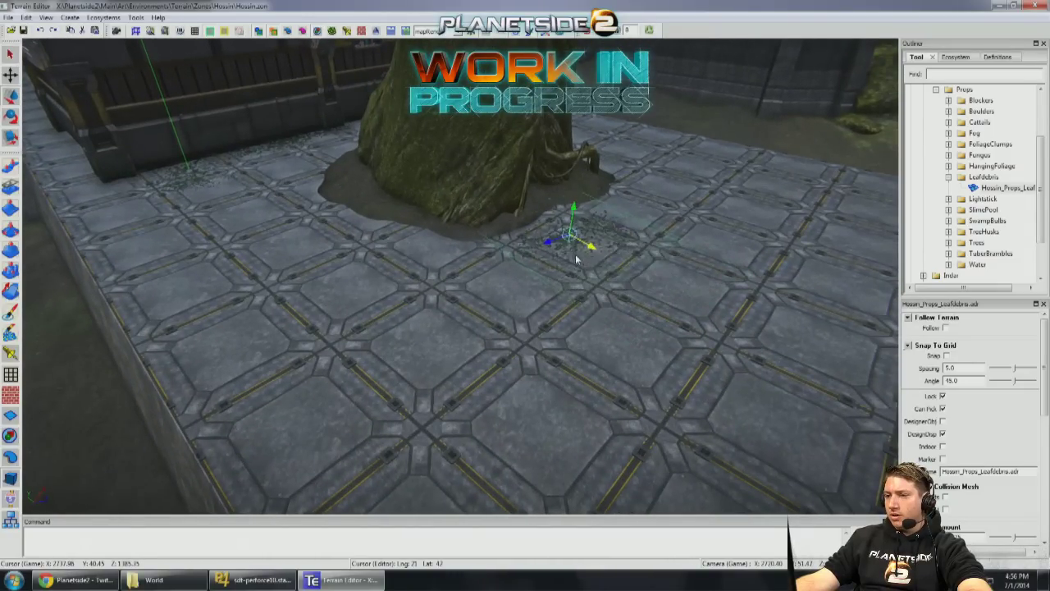
pyautogui.moveTo(565, 253); pyautogui.dragTo(510, 289, button='middle')
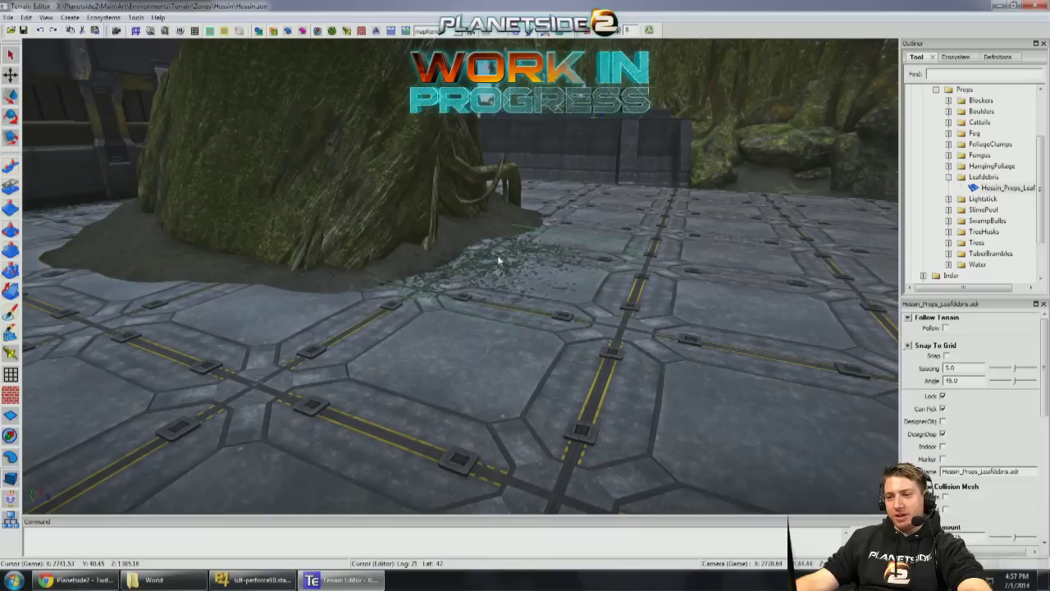
pyautogui.moveTo(403, 278); pyautogui.dragTo(474, 184, button='middle')
pyautogui.moveTo(445, 115); pyautogui.dragTo(287, 174, button='middle')
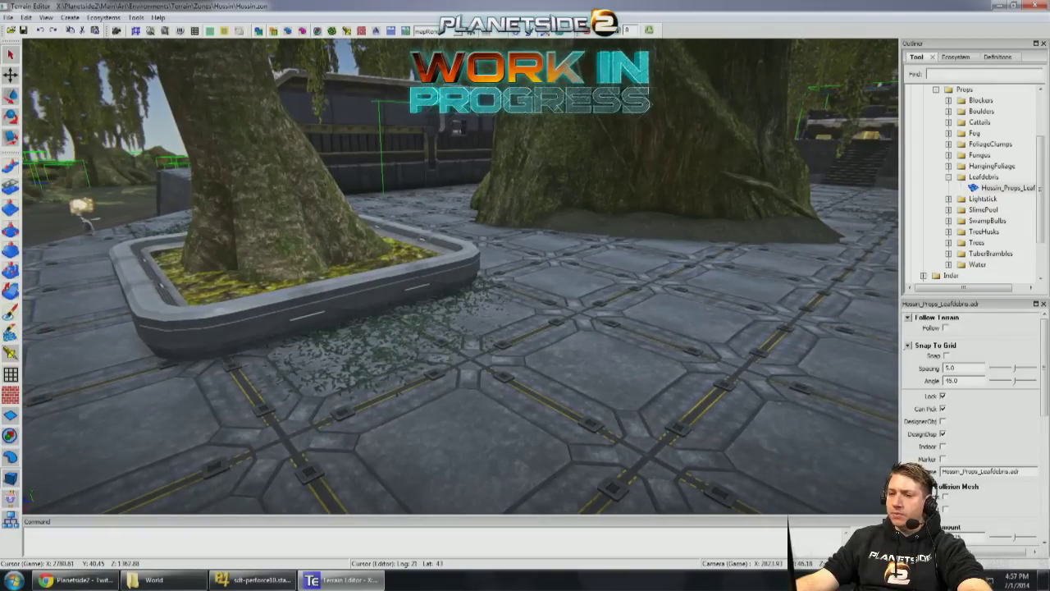